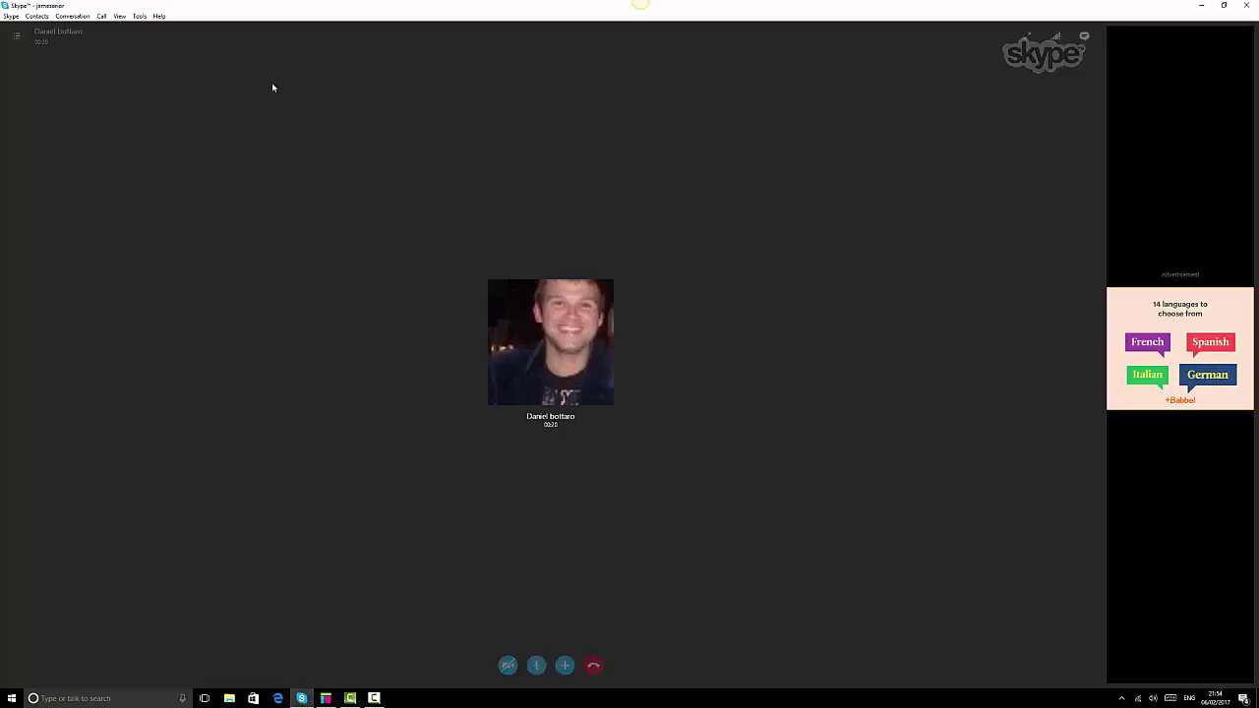
- Start sharing the computer screen in the ongoing Skype call
click(101, 16)
click(84, 167)
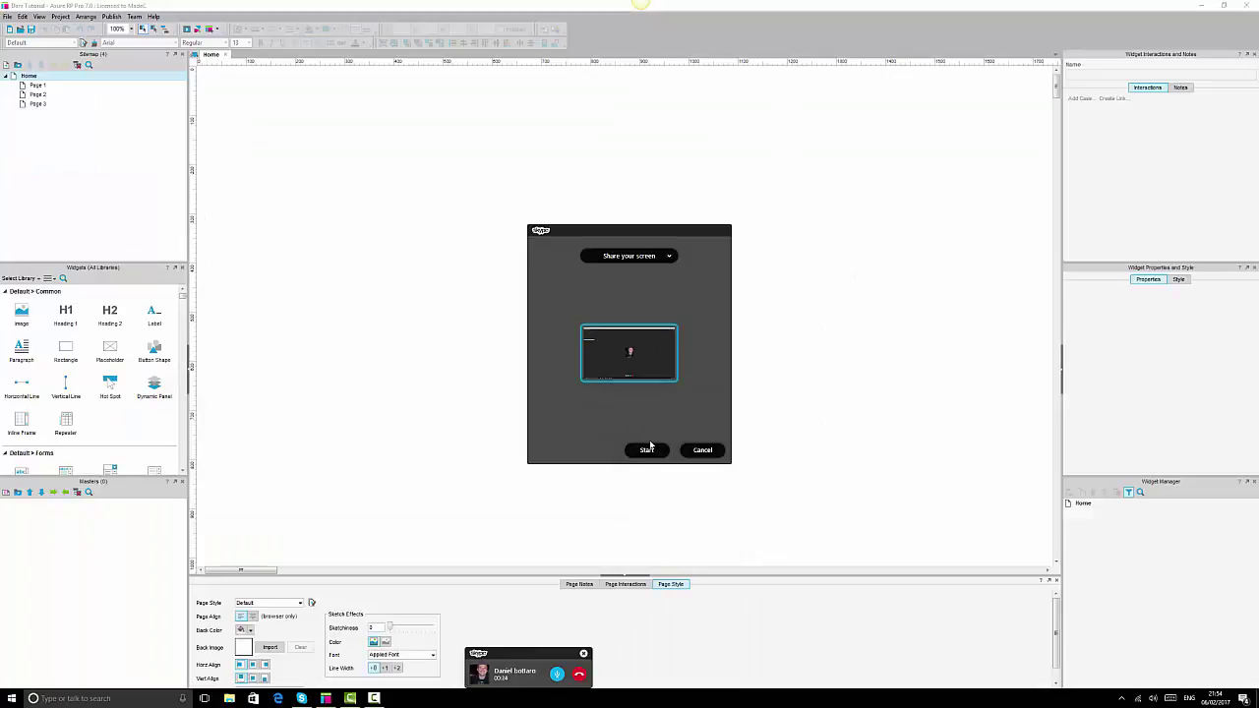
click(648, 451)
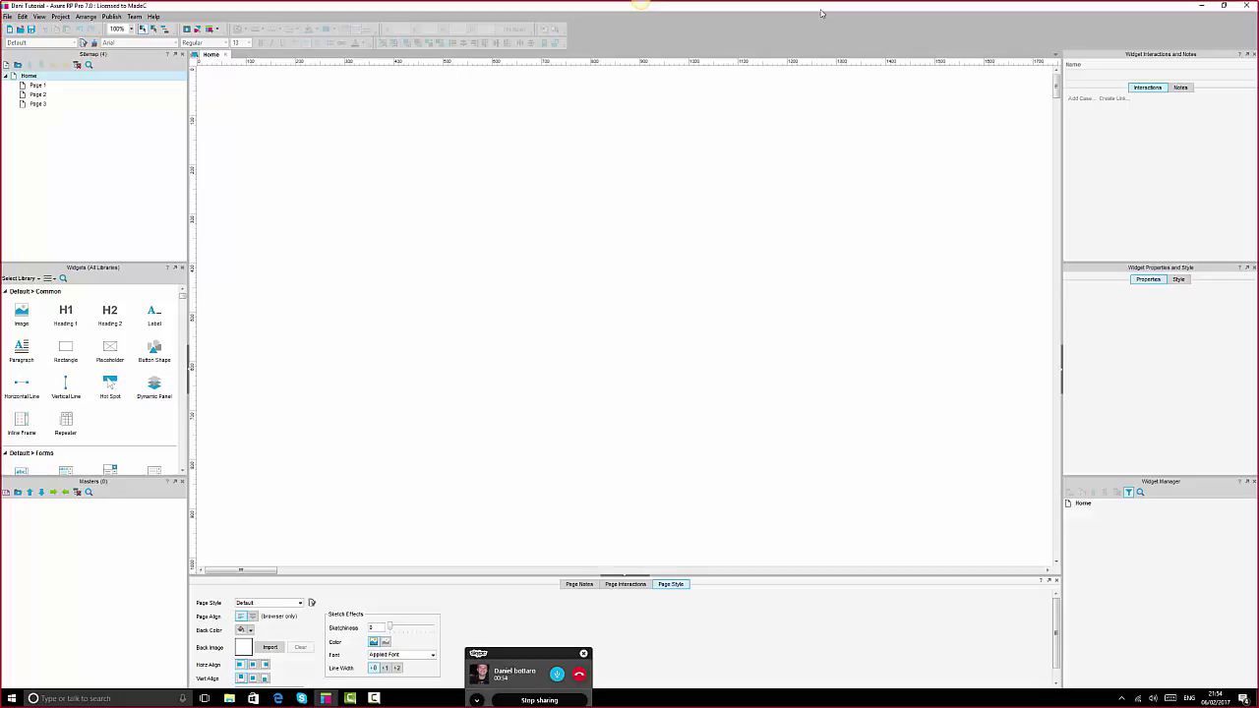
- Open Notepad from Windows search and move its window over the right half of the Axure canvas
click(110, 699)
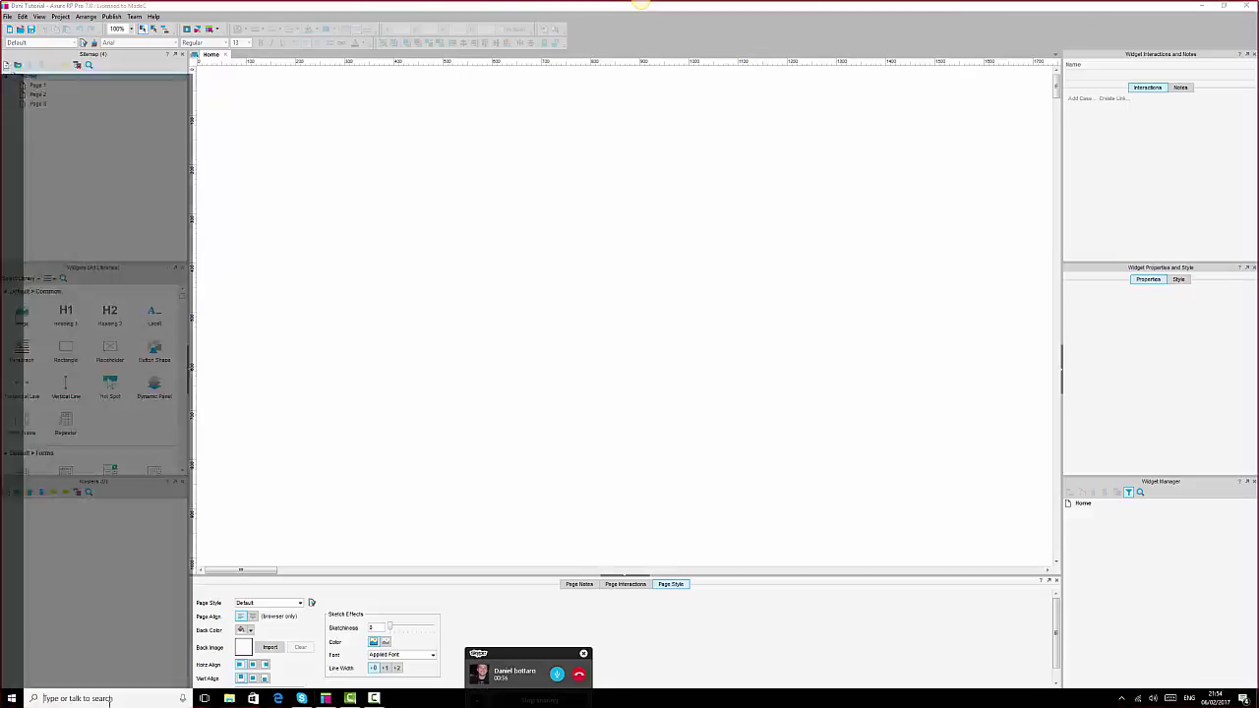
text(note)
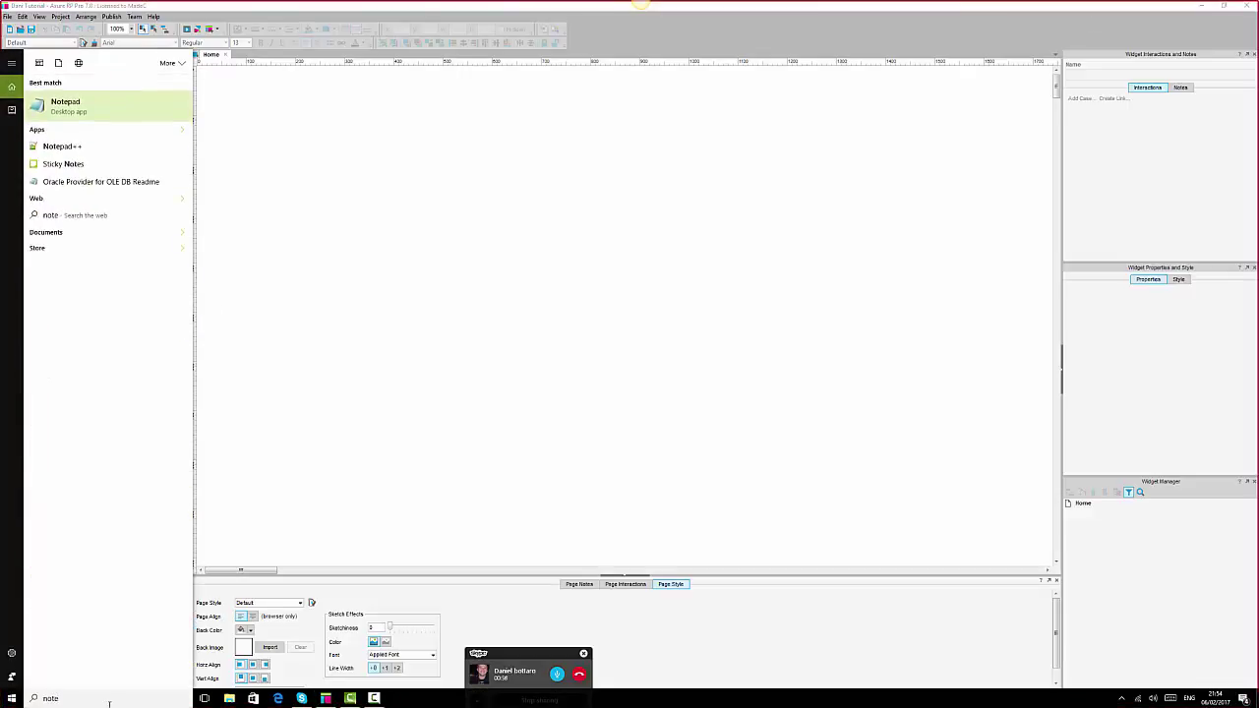
key(Return)
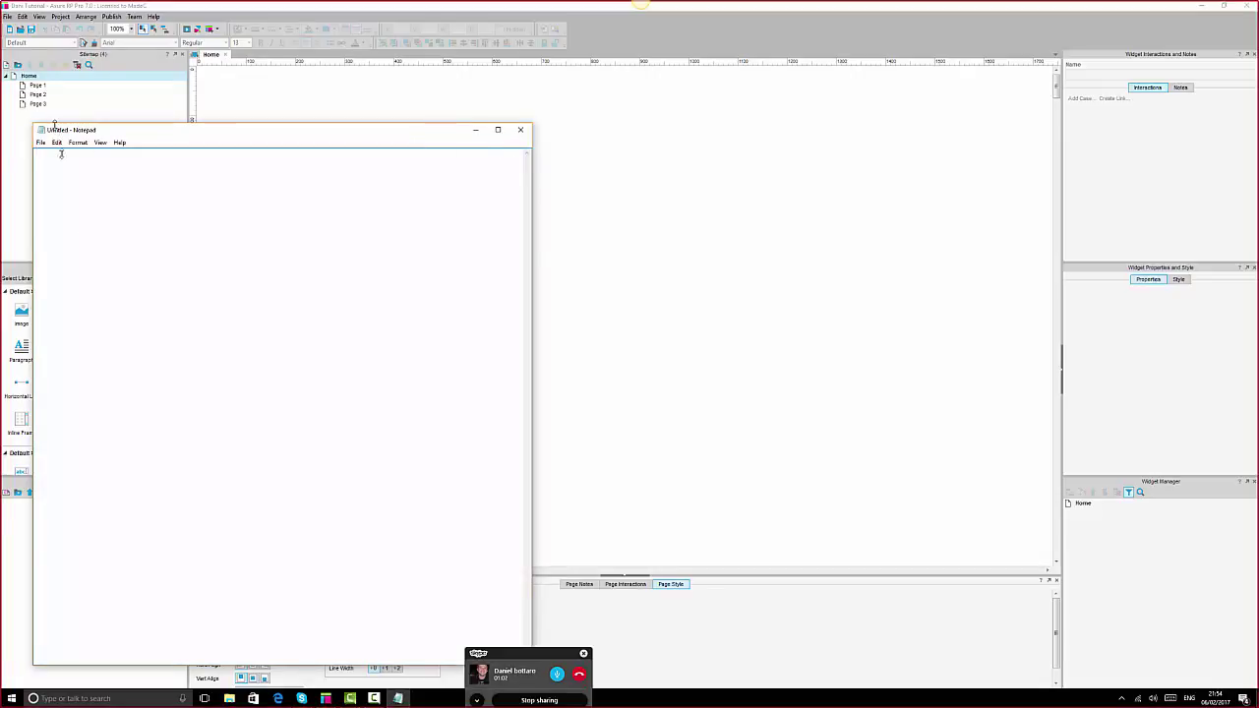
drag(176, 136, 805, 234)
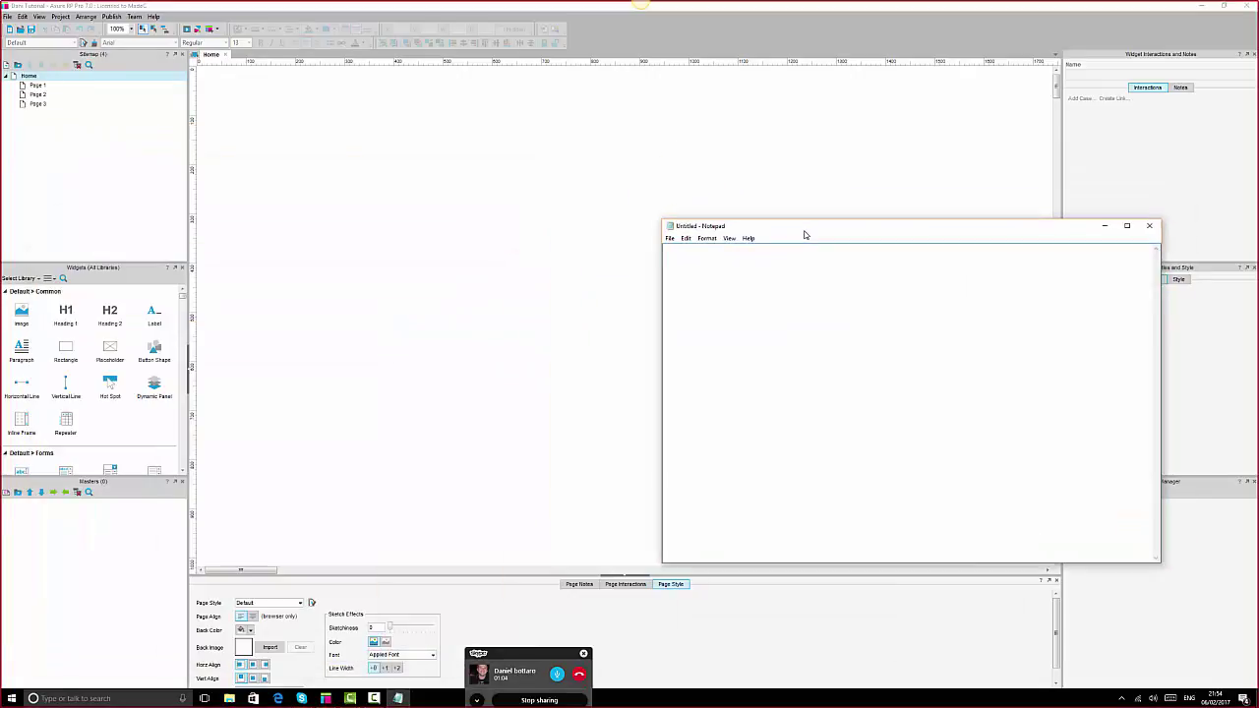
- Write the line "Axure is Wireframing / Prototyping Tool" in the empty Notepad document
text(Axure is Wirefr)
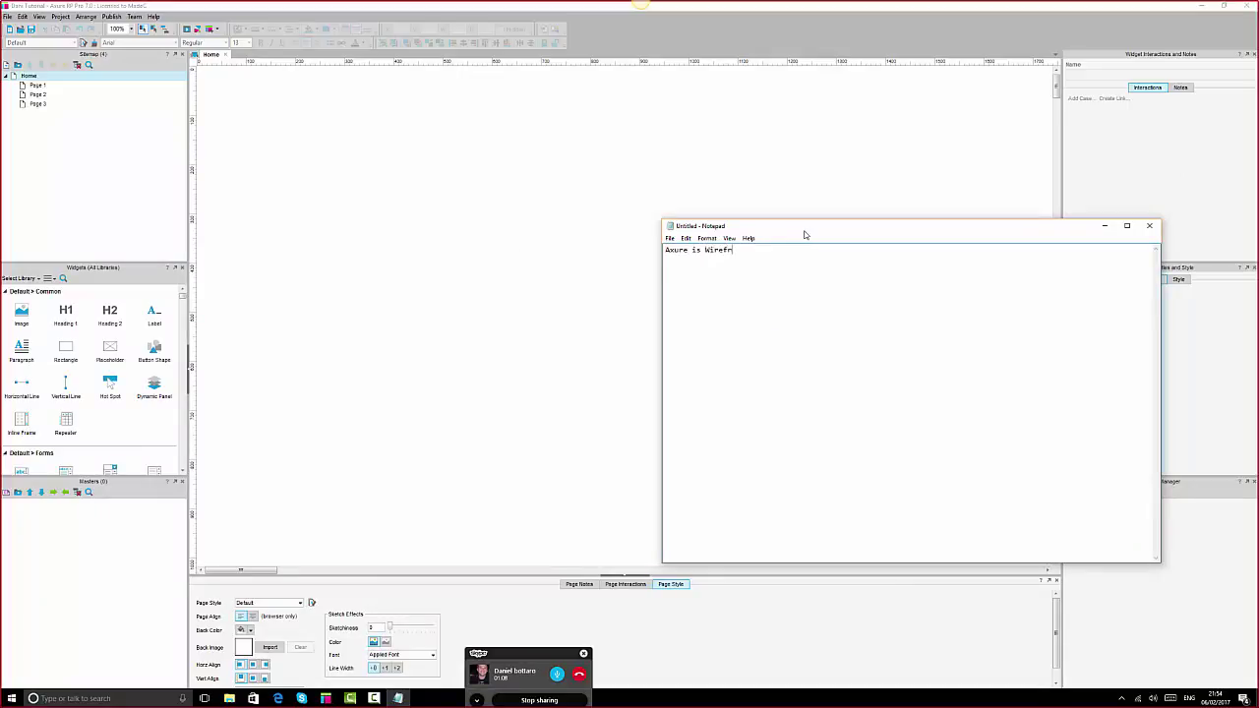
text(ame)
text(ing / Prototyping Tools)
click(748, 250)
key(Delete)
- Enlarge all the Notepad text by setting the font size to 22
key(ctrl+a)
click(709, 238)
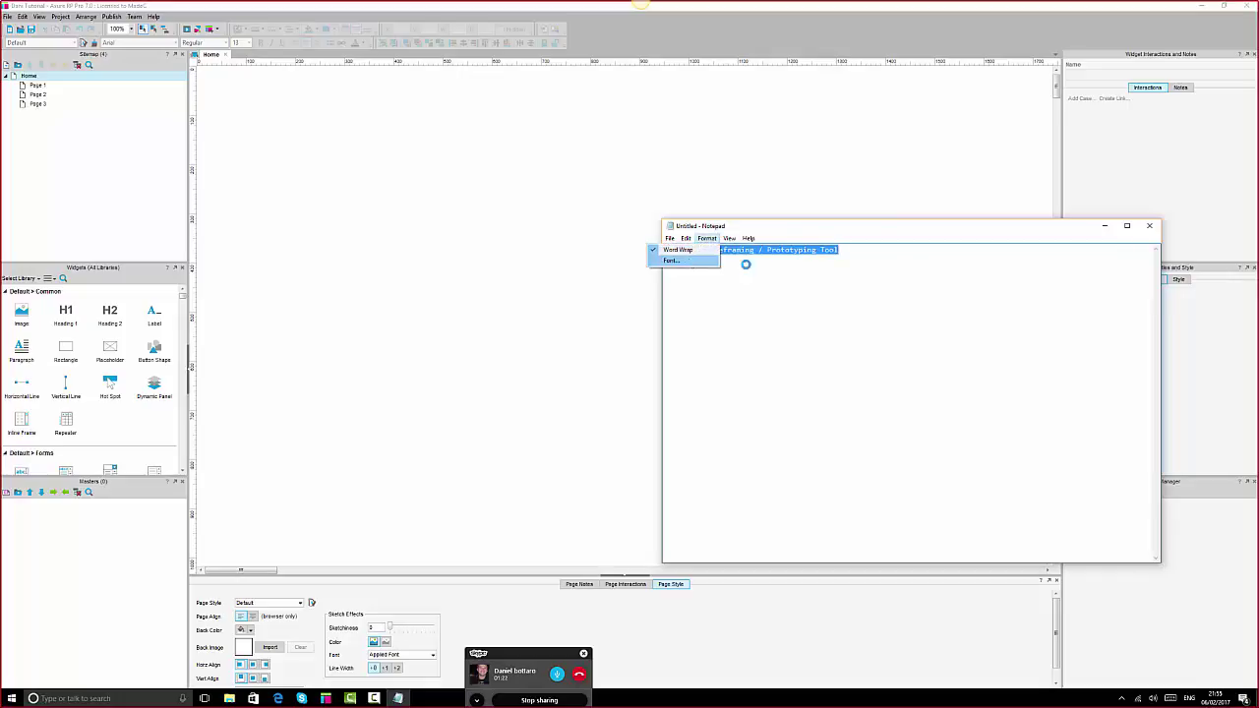
click(673, 260)
click(856, 377)
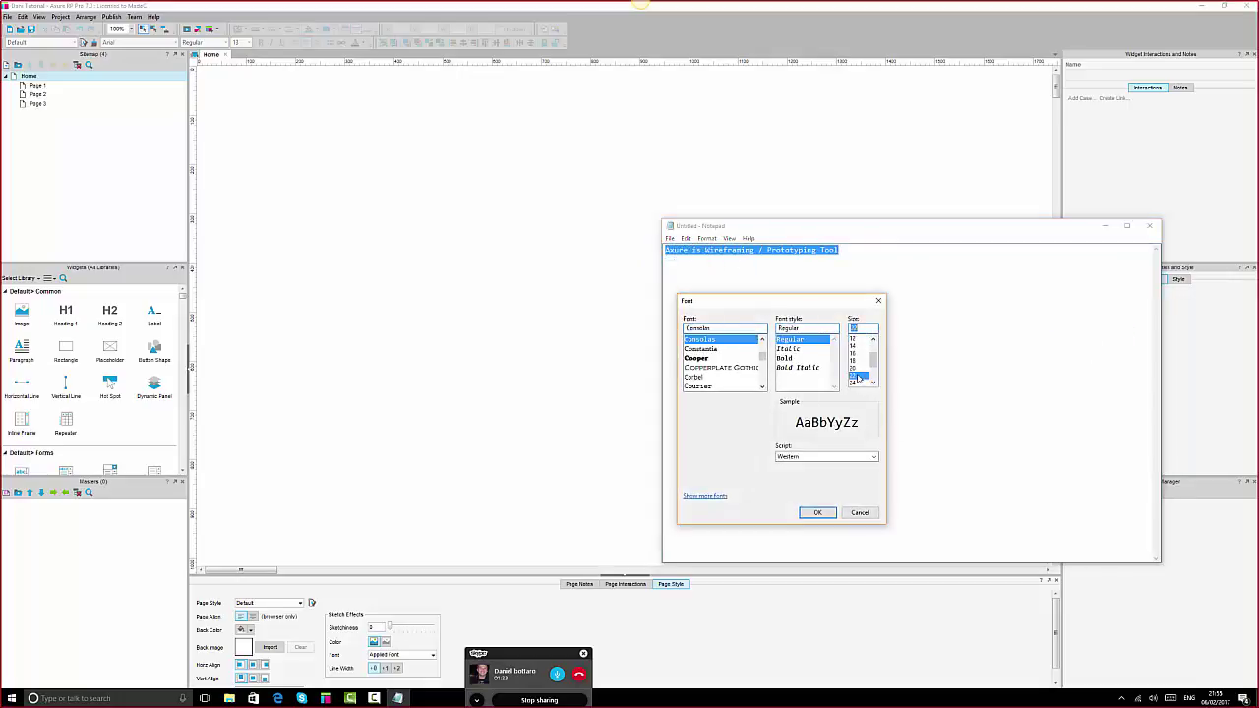
click(817, 513)
click(929, 364)
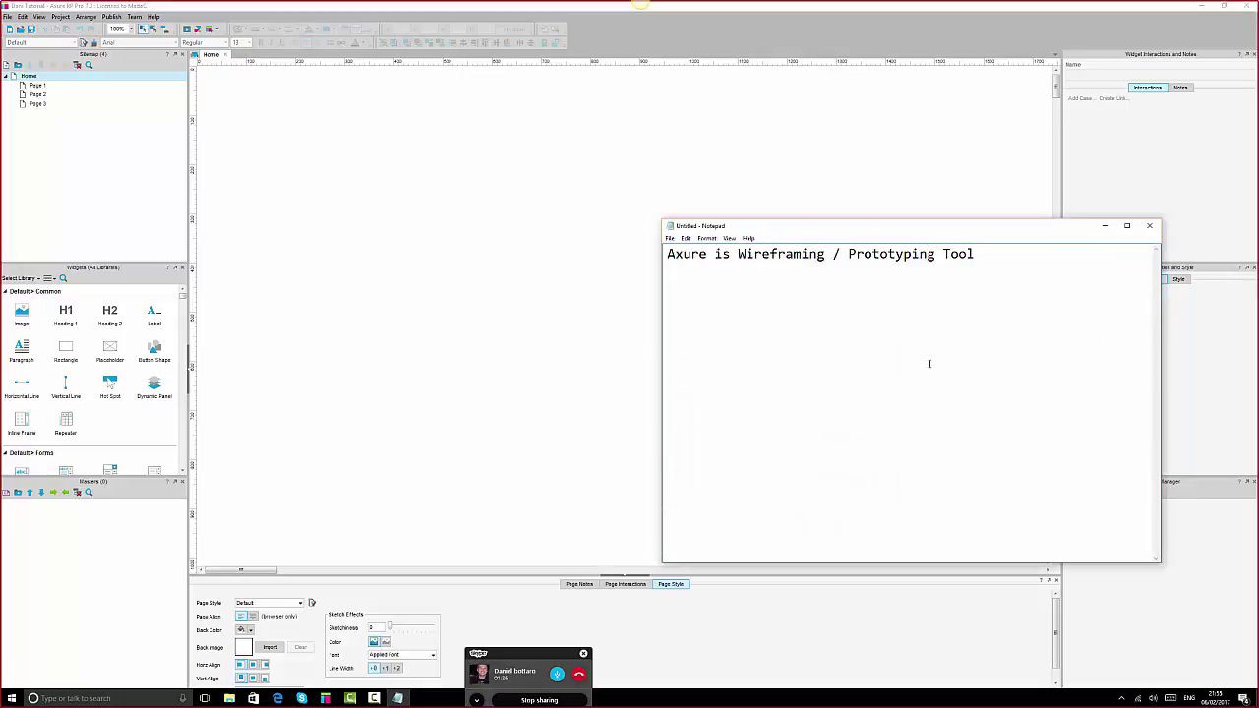
- Add the line "NOT a Graphic tool" below the first line, leaving one blank line between them
click(1019, 259)
key(Return)
key(Return)
text(NOT a Graphic tool)
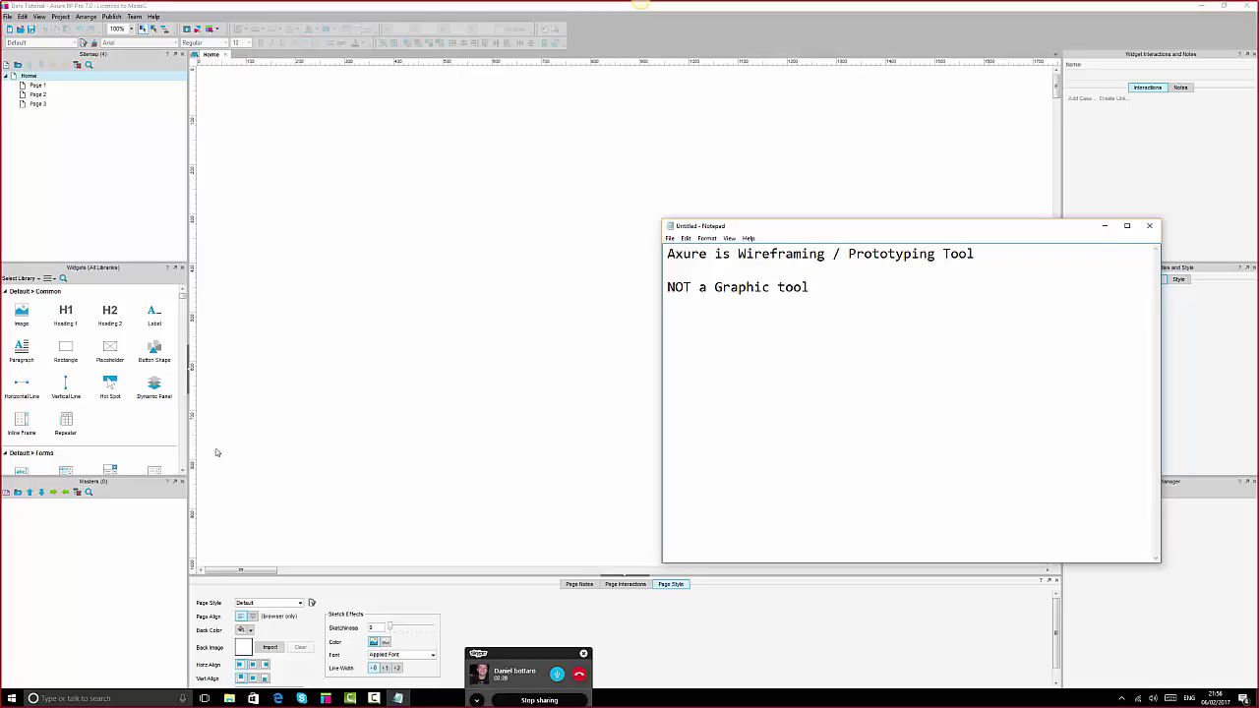
click(12, 698)
click(89, 132)
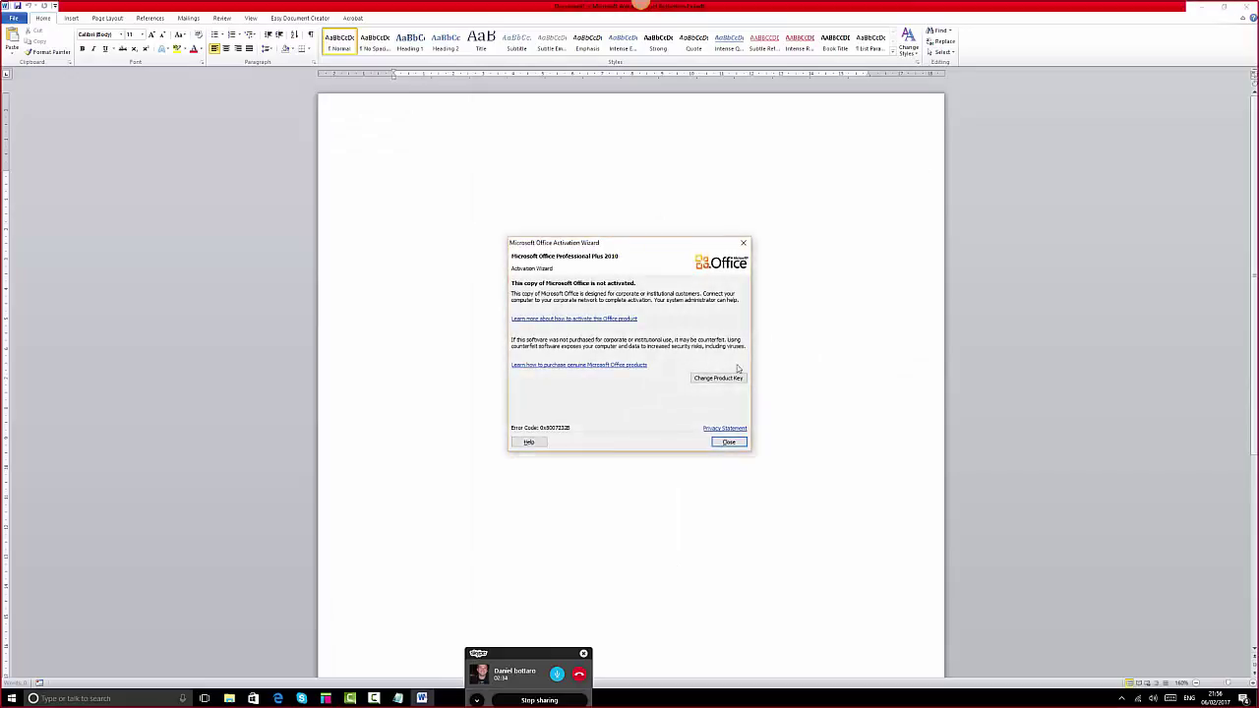
click(729, 442)
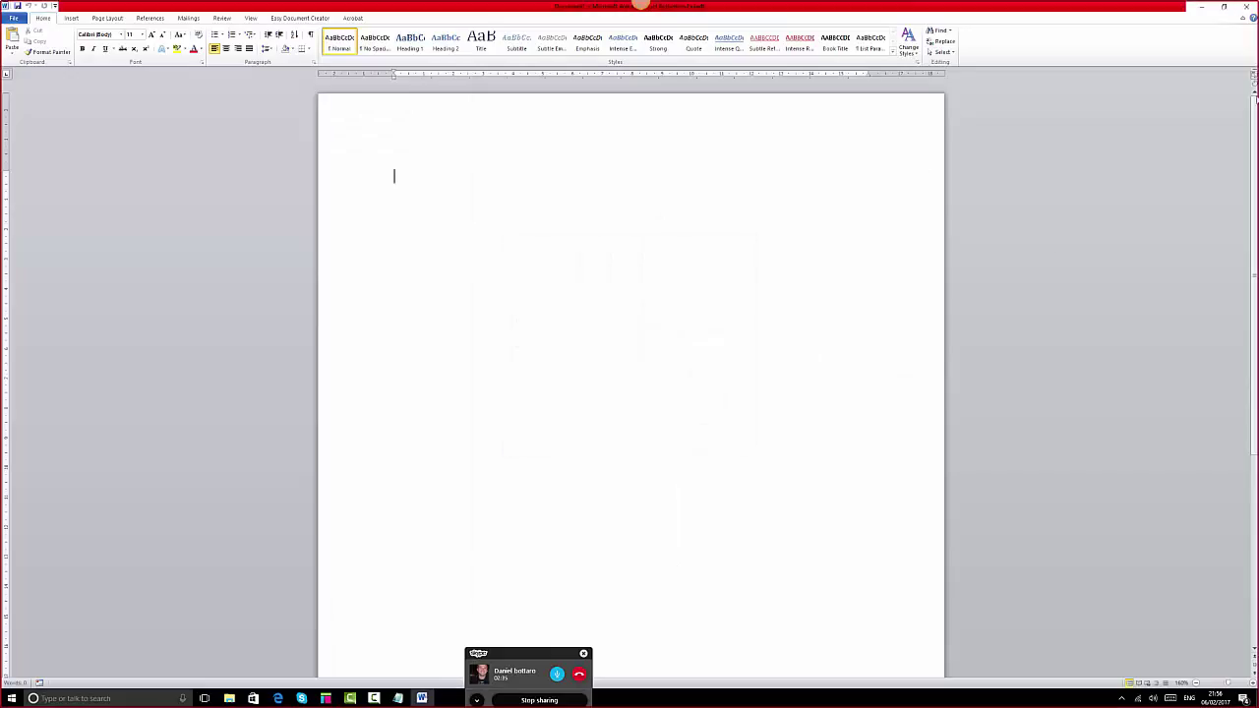
click(1247, 9)
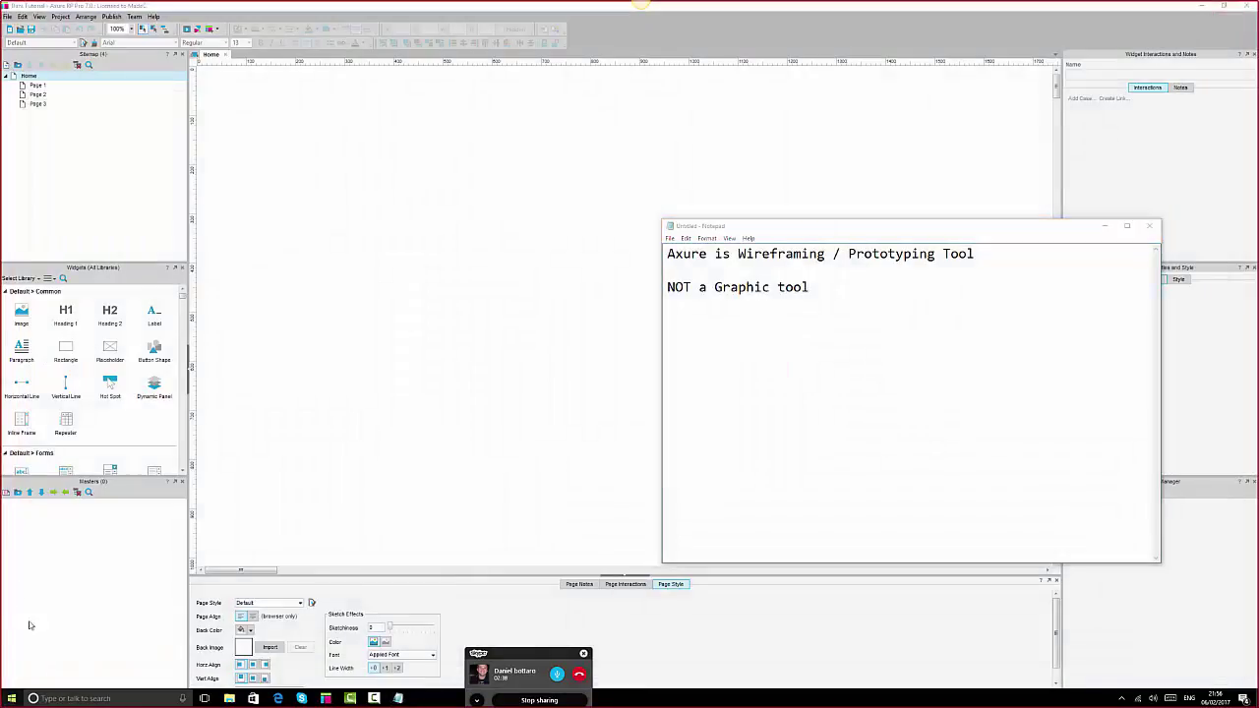
- Open Google Chrome and go to axure.com
click(12, 699)
click(85, 118)
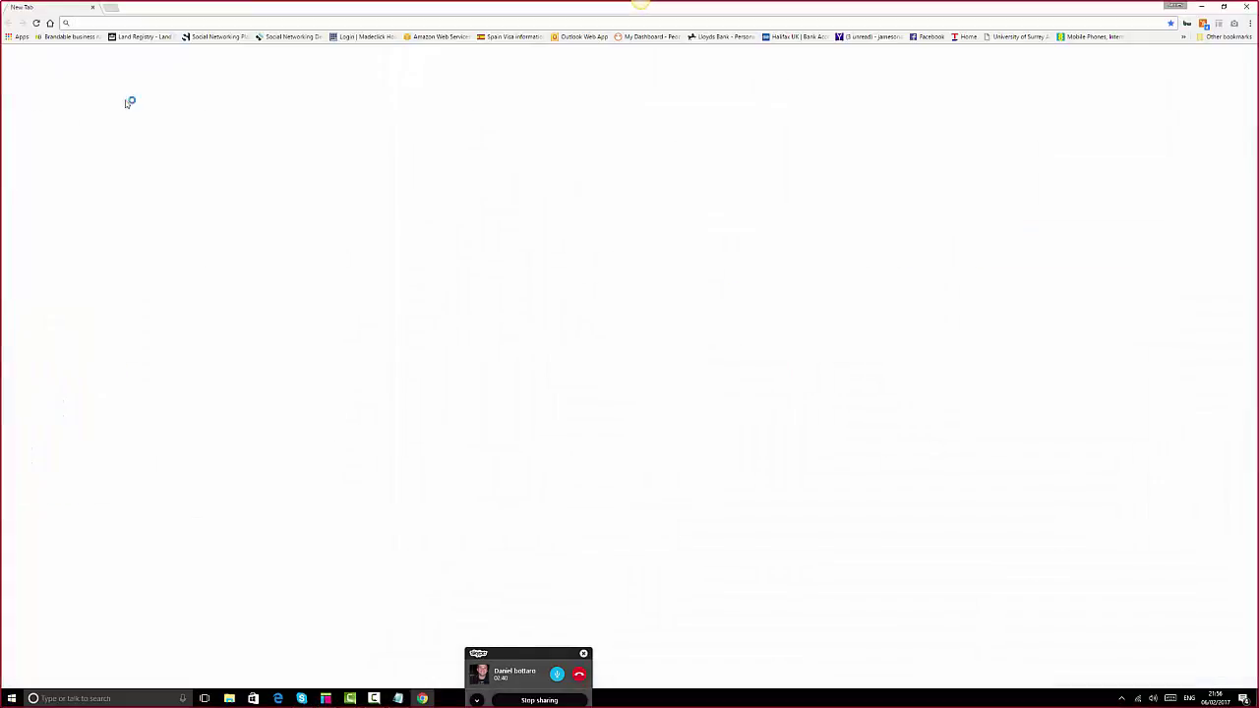
text(axure.com)
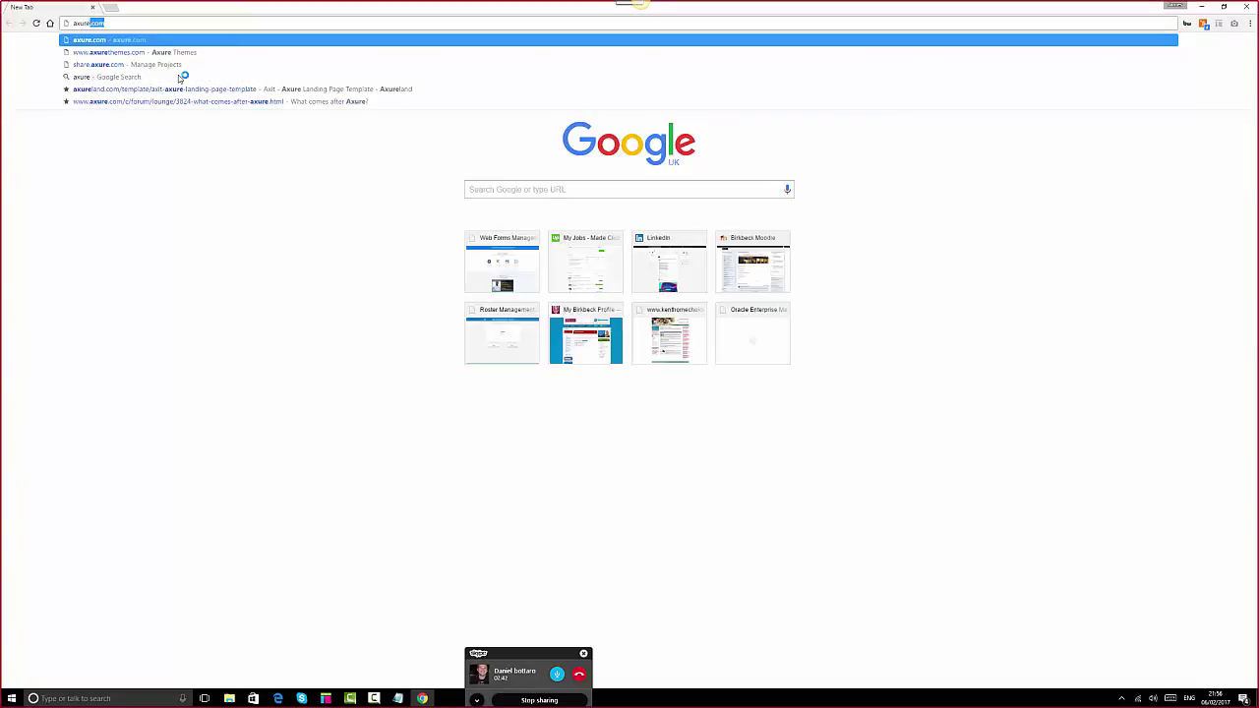
key(Return)
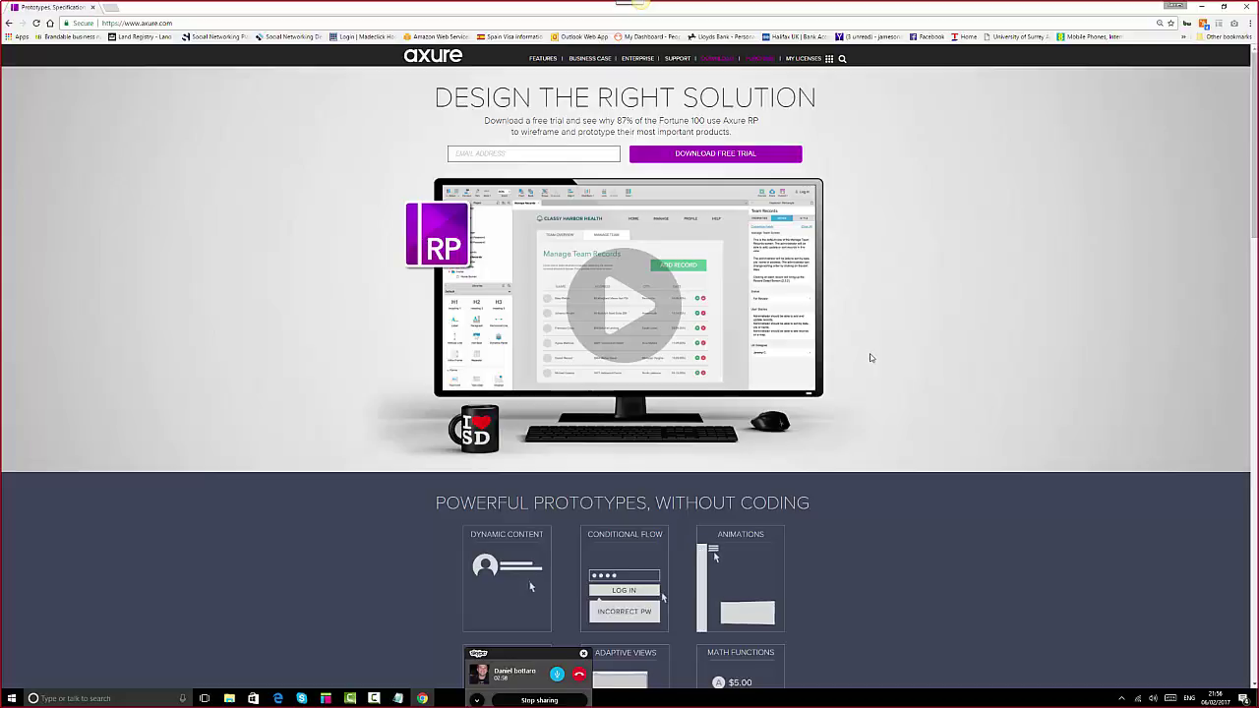
- View the page source of the Axure homepage, look through its code, and close the source tab
right_click(920, 121)
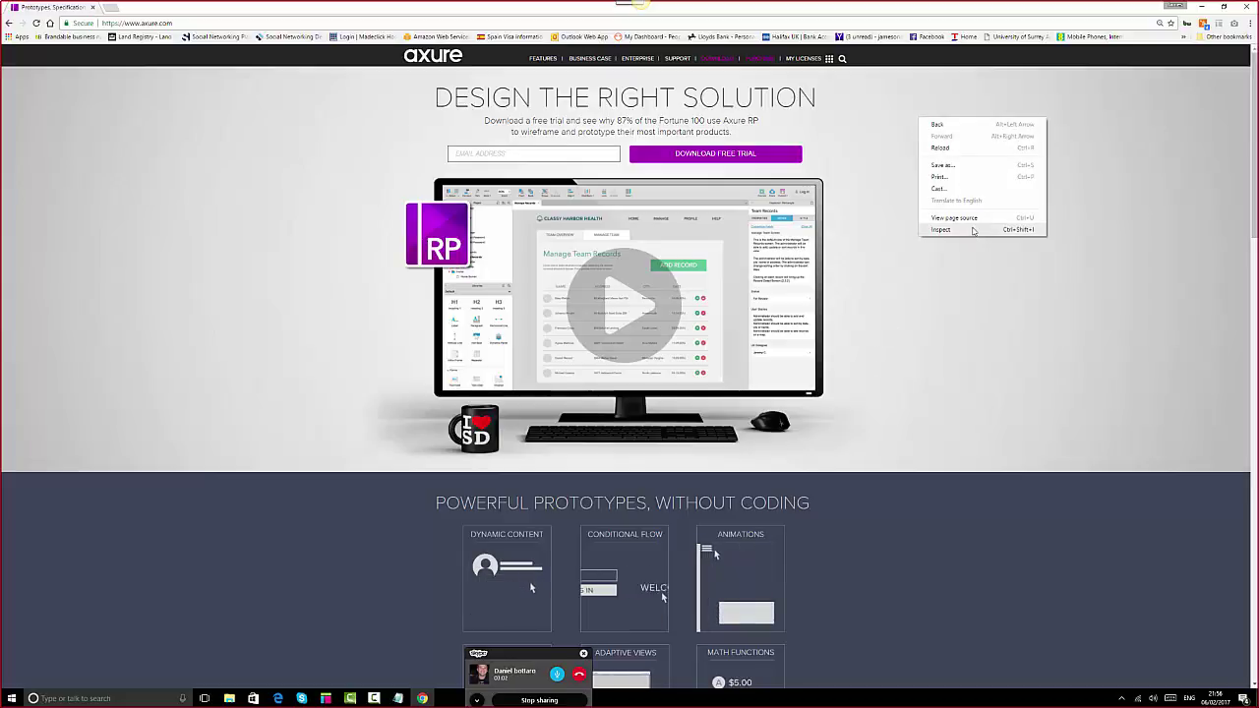
click(974, 218)
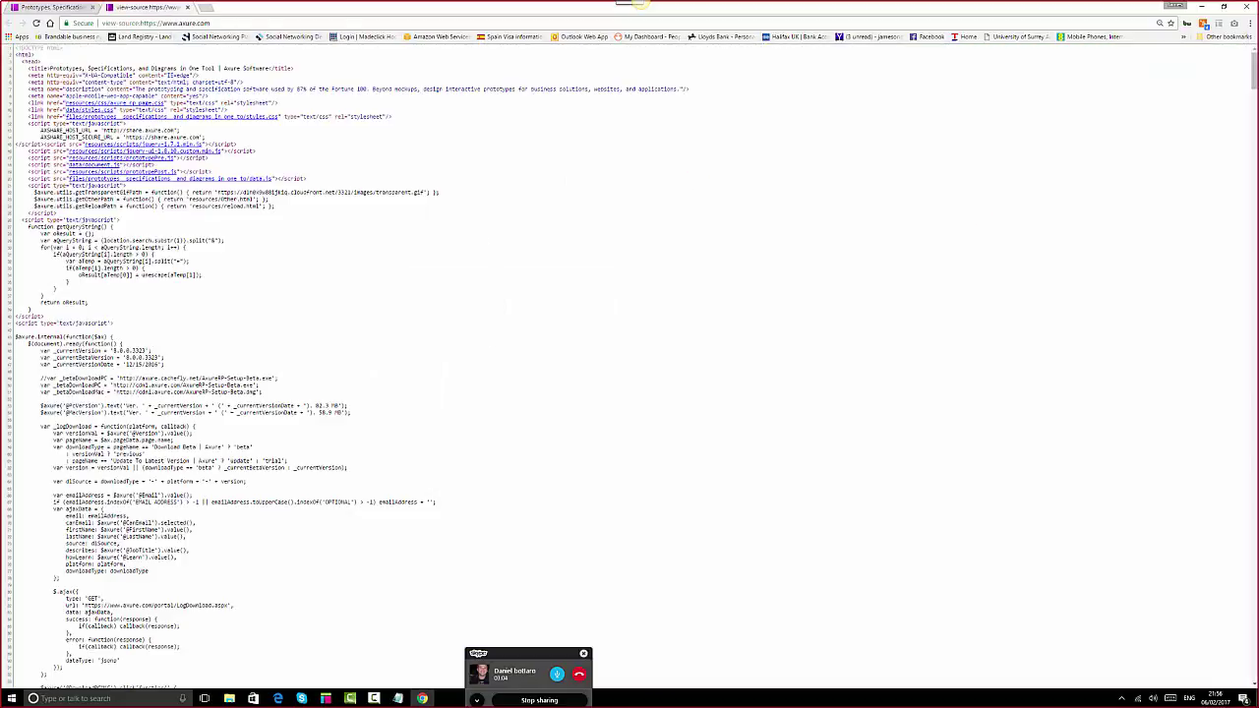
scroll(161, 128, down, 8)
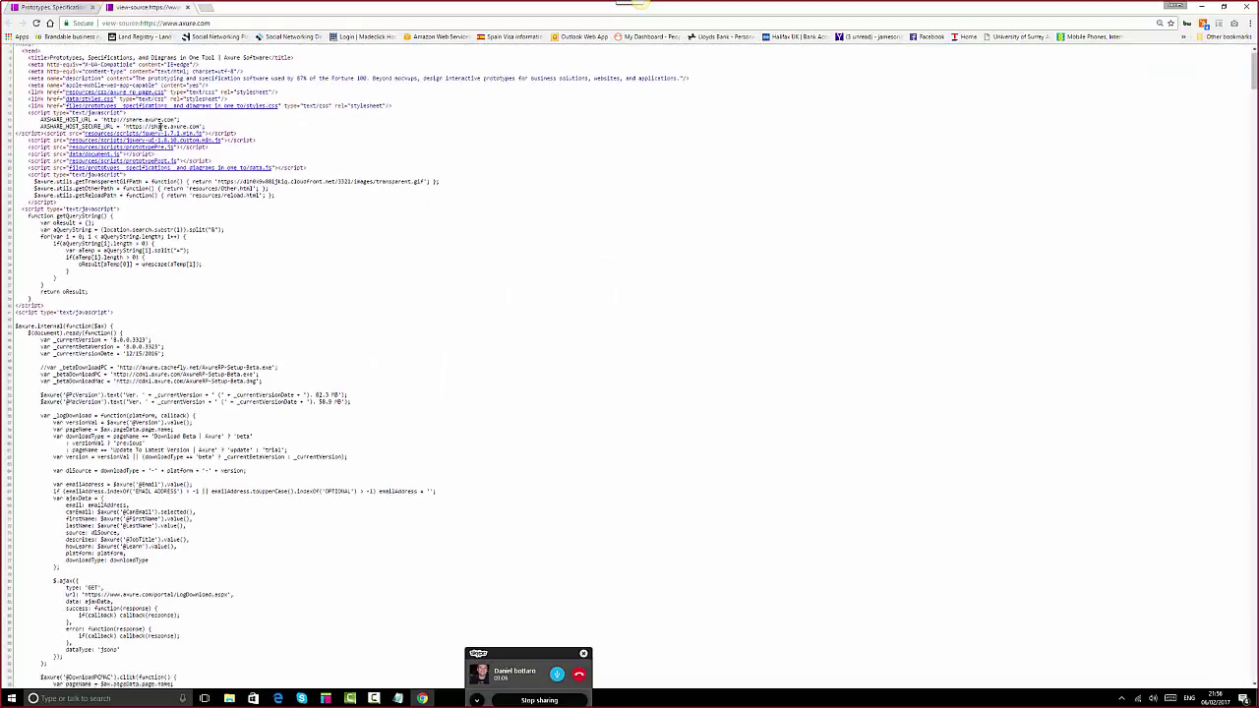
drag(1254, 108, 1254, 59)
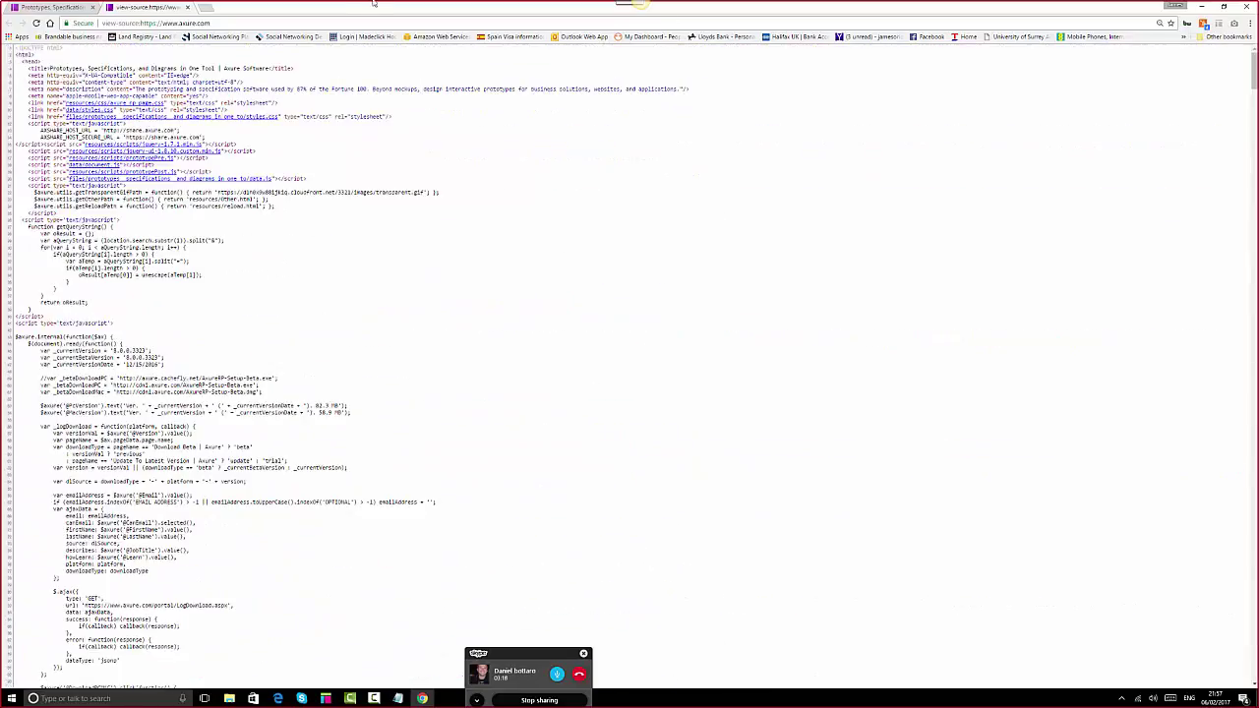
click(188, 7)
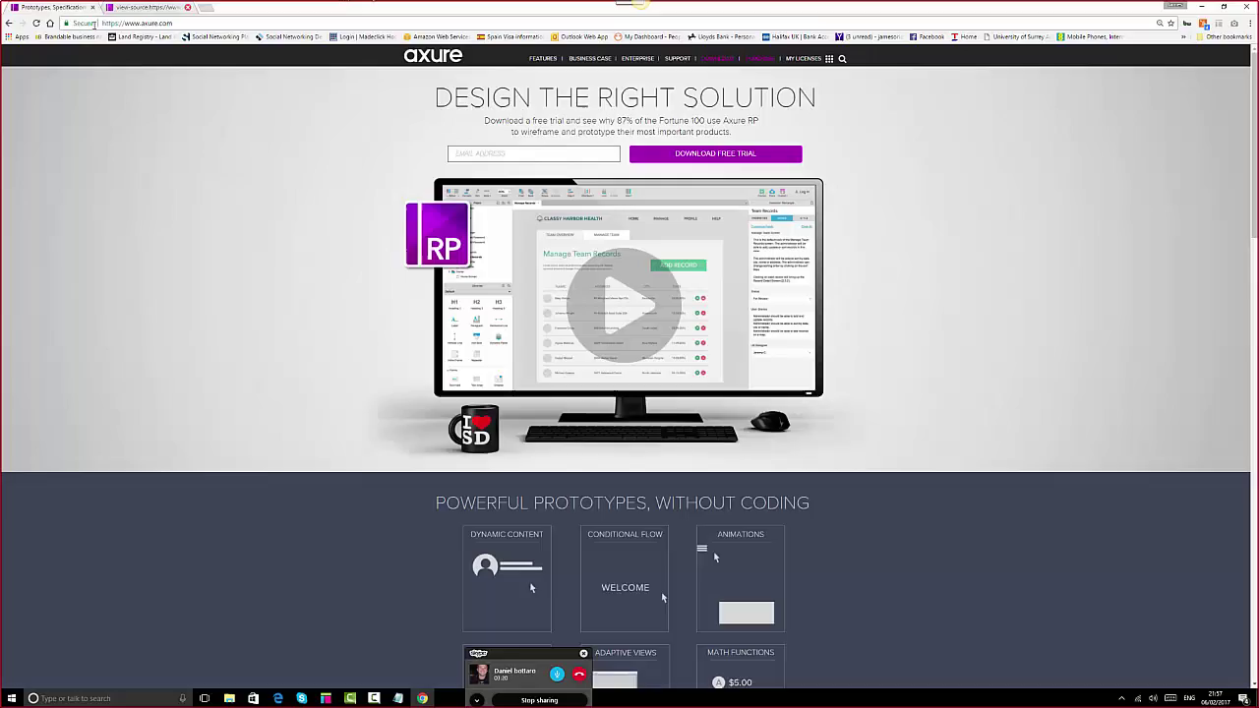
click(188, 8)
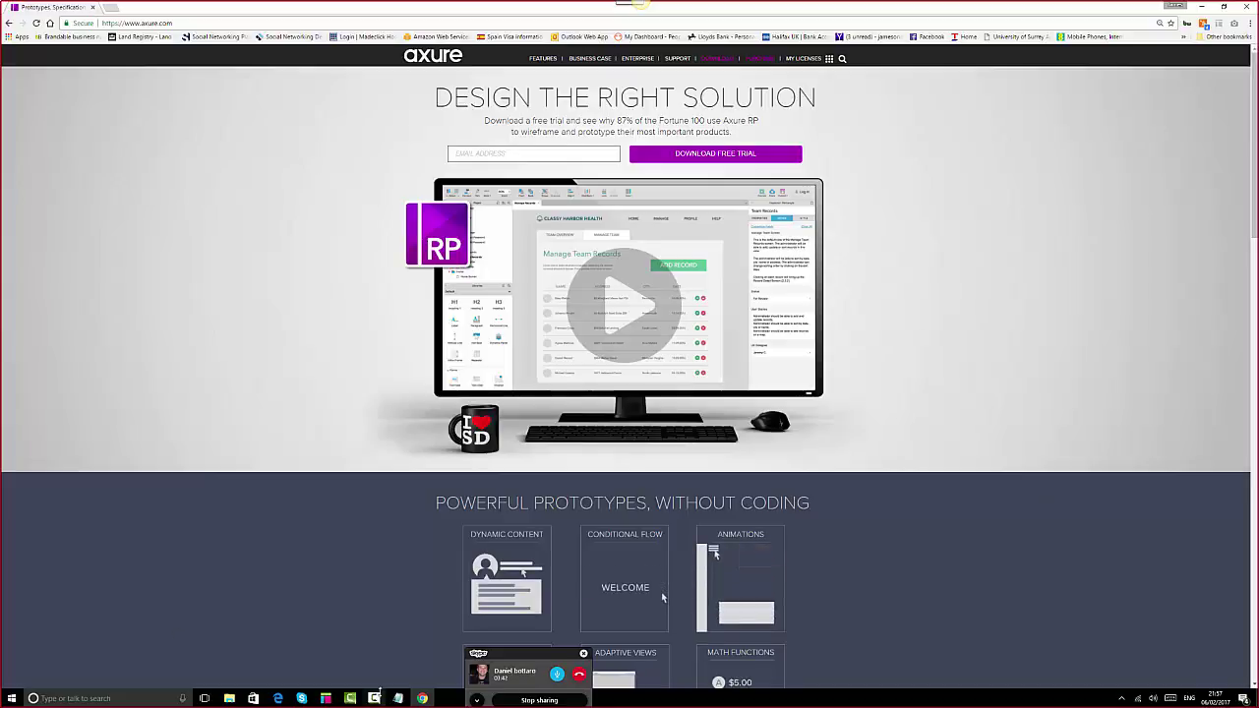
- Bring up the Notepad note over the Axure website for review, and minimise both Notepad and Chrome
click(398, 698)
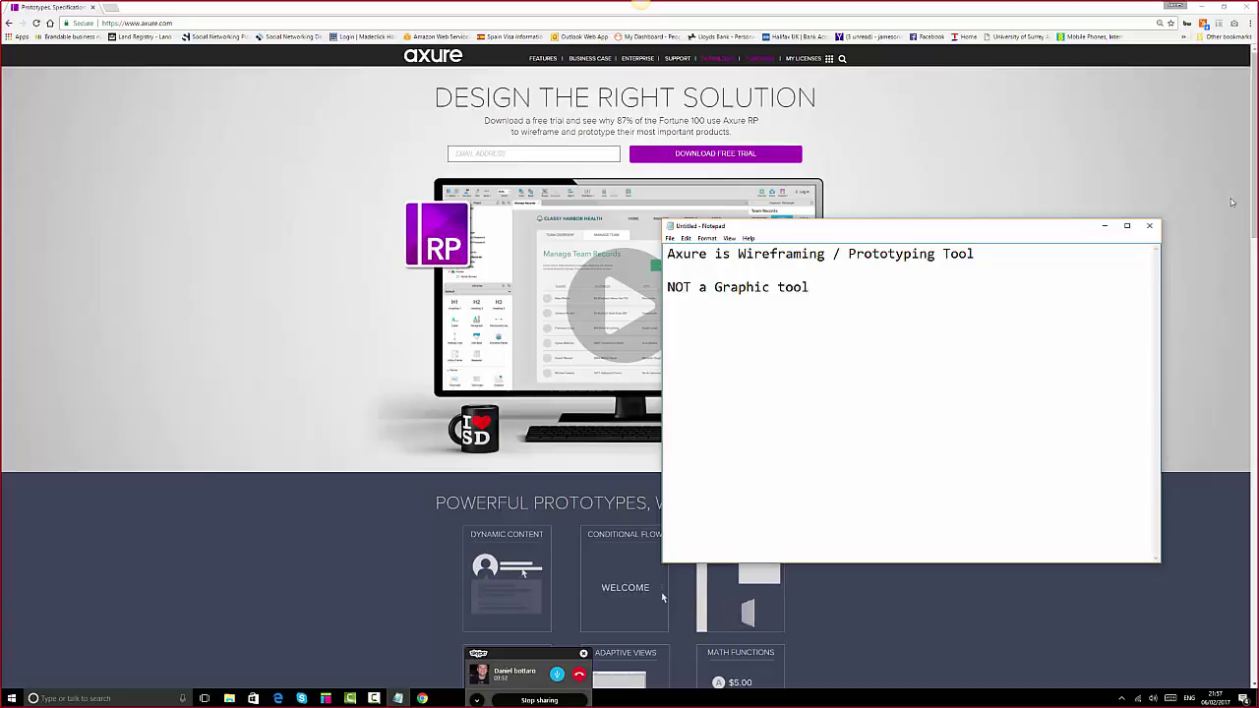
click(1111, 228)
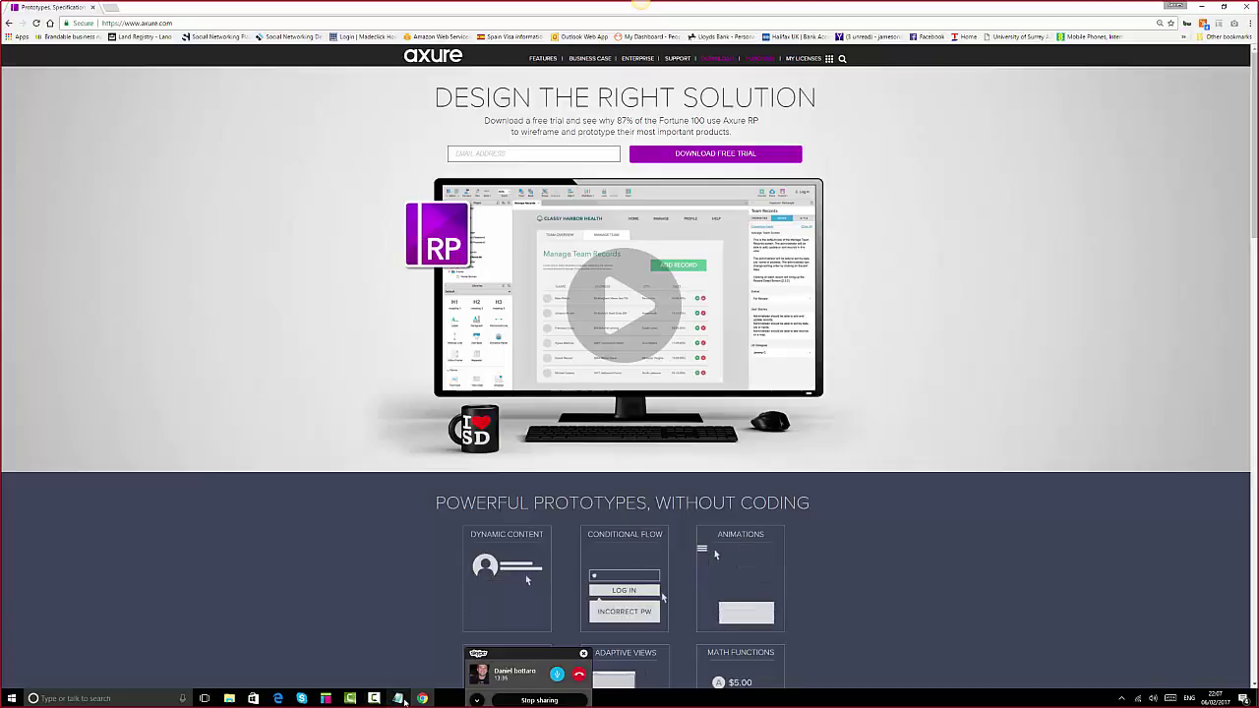
click(397, 699)
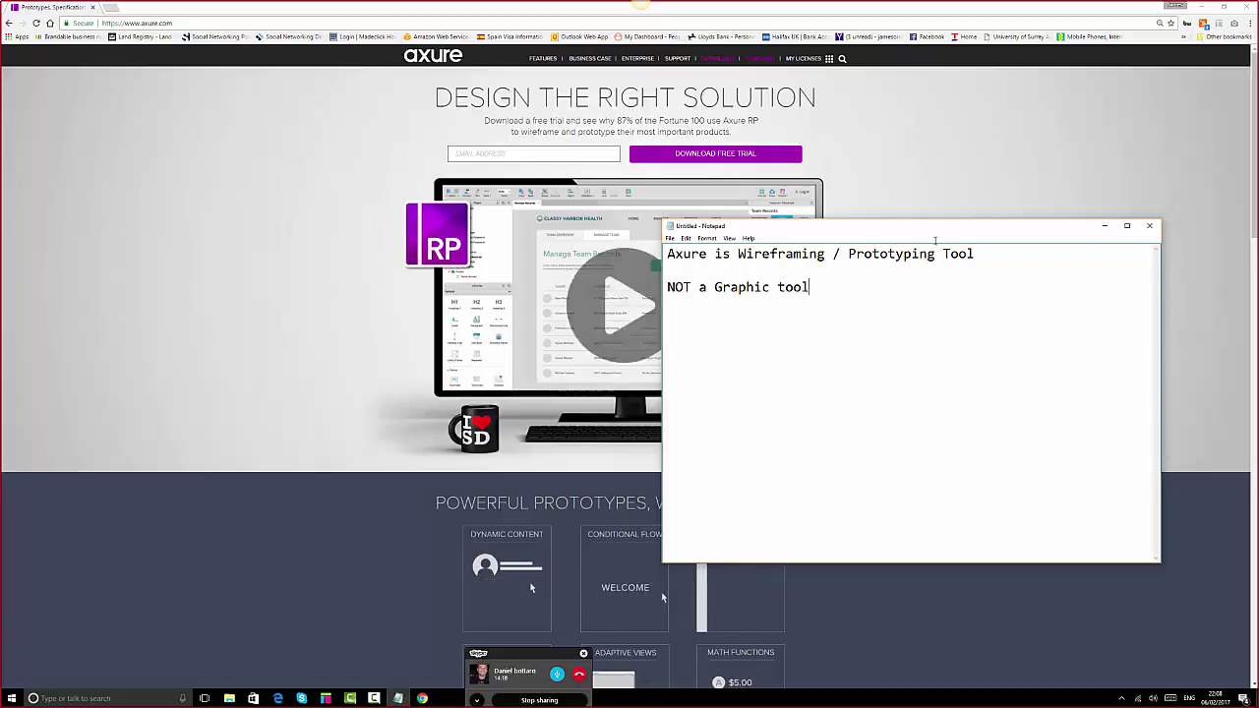
click(1105, 228)
click(1203, 9)
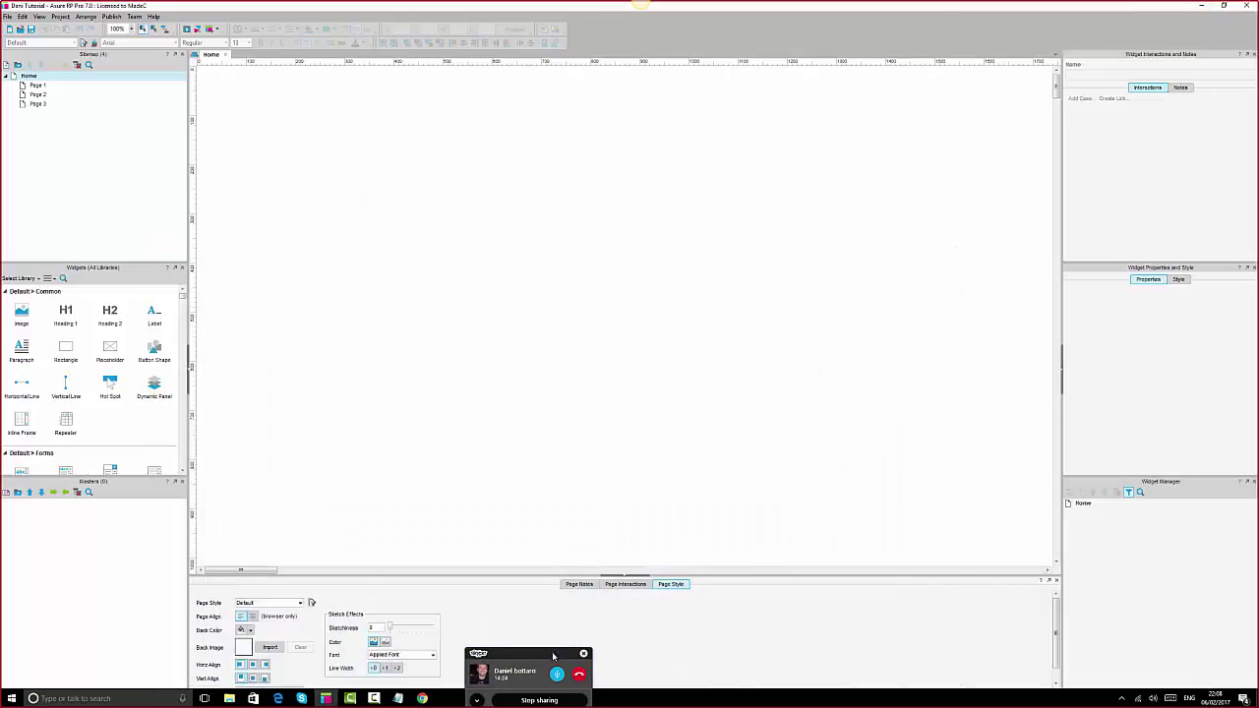
- Move the Skype call window out of the way and close Axure RP Pro 7.0
drag(555, 655, 984, 700)
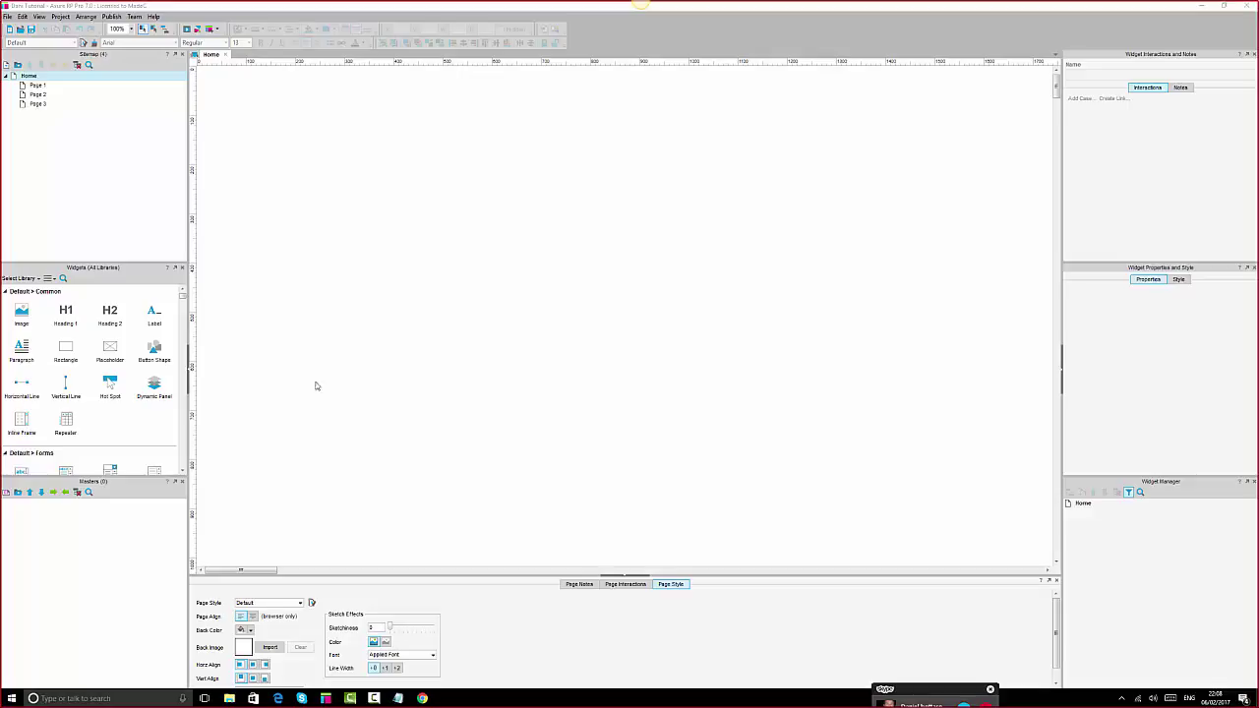
click(1251, 7)
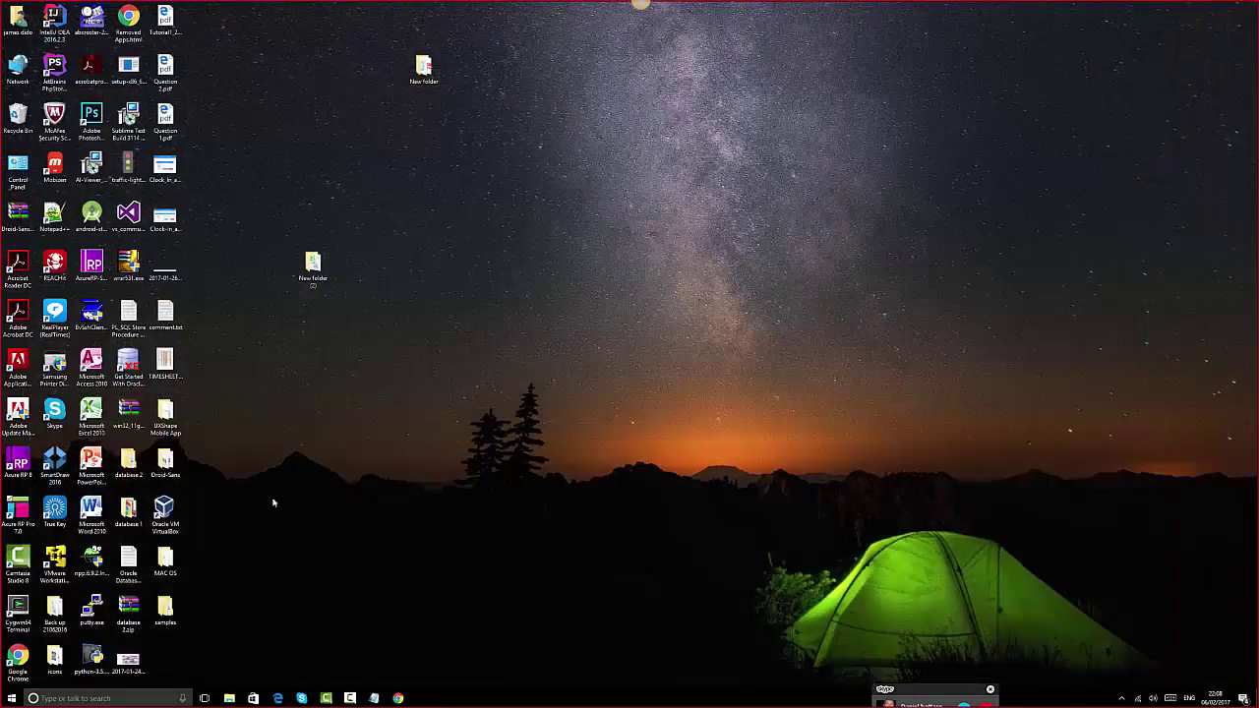
click(151, 699)
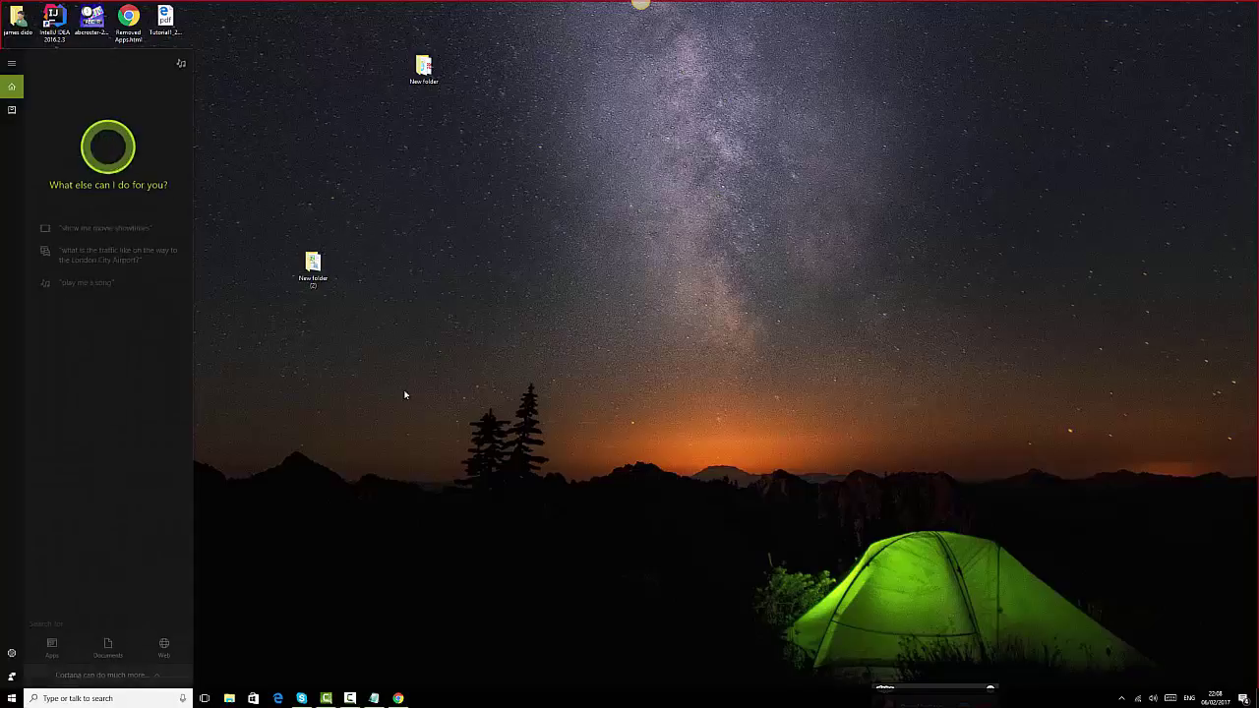
click(406, 395)
click(92, 264)
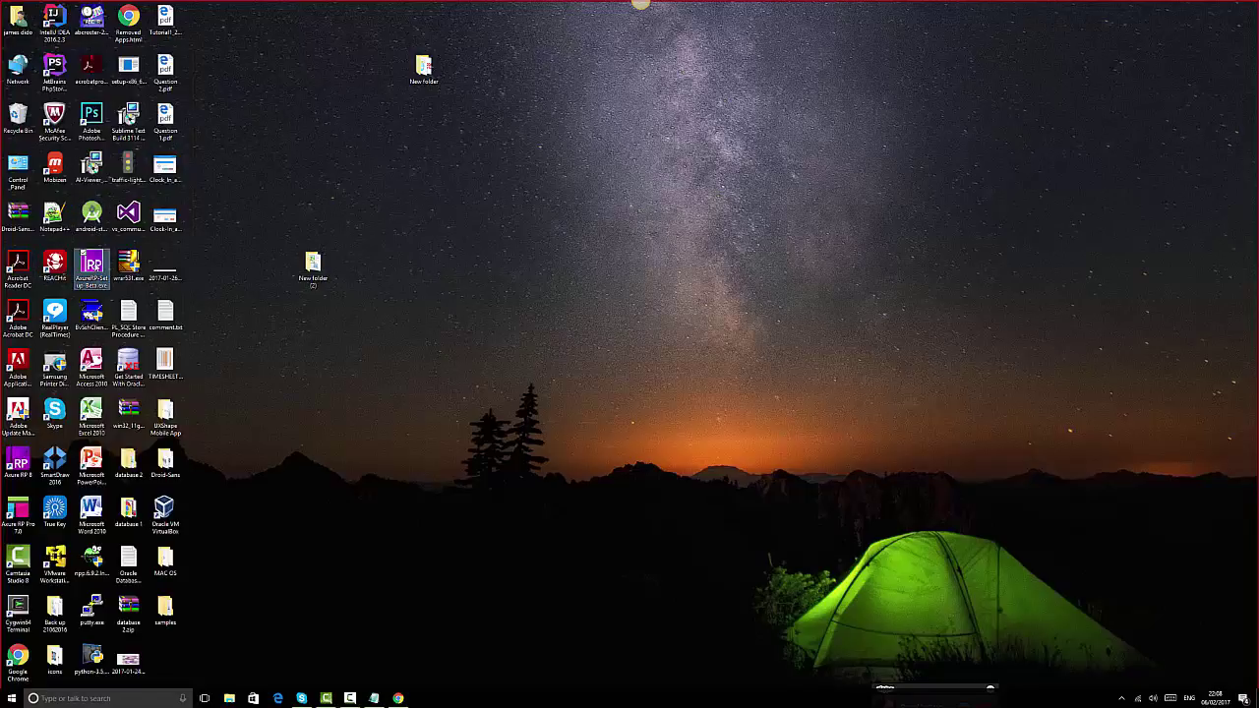
click(630, 213)
- Launch Axure RP 8 from the desktop and dismiss its update and welcome dialogs without updating
click(32, 463)
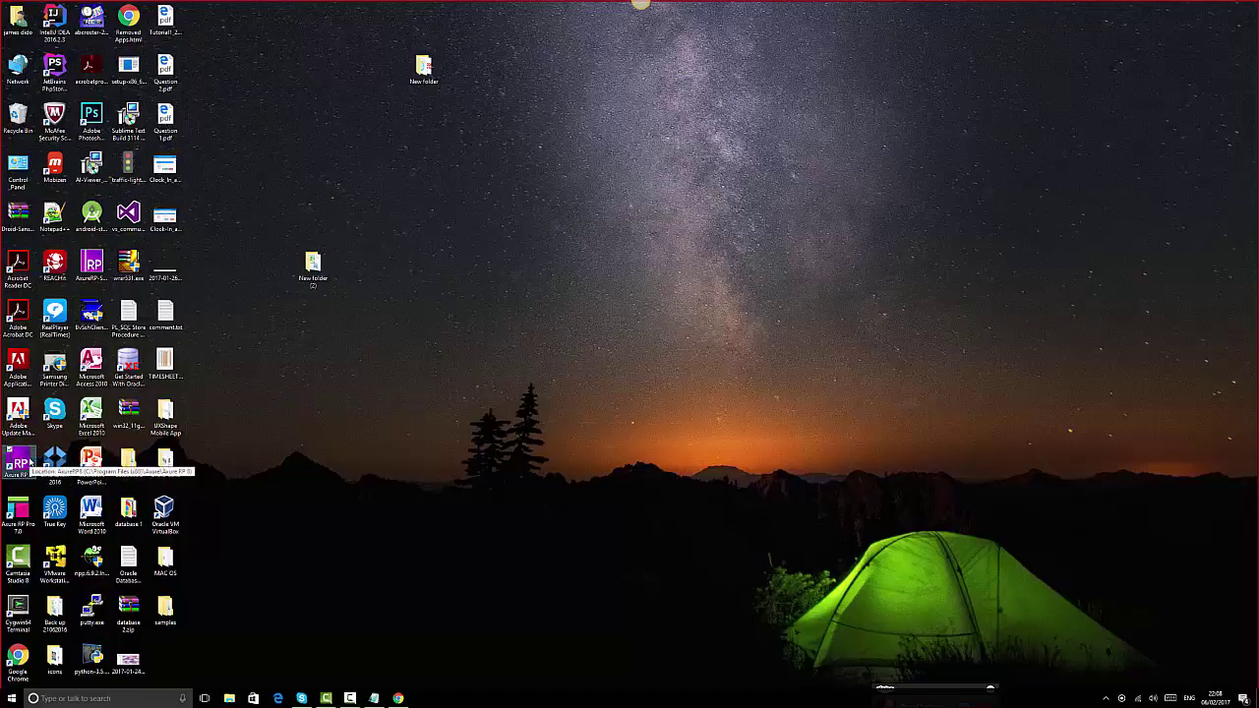
double_click(31, 461)
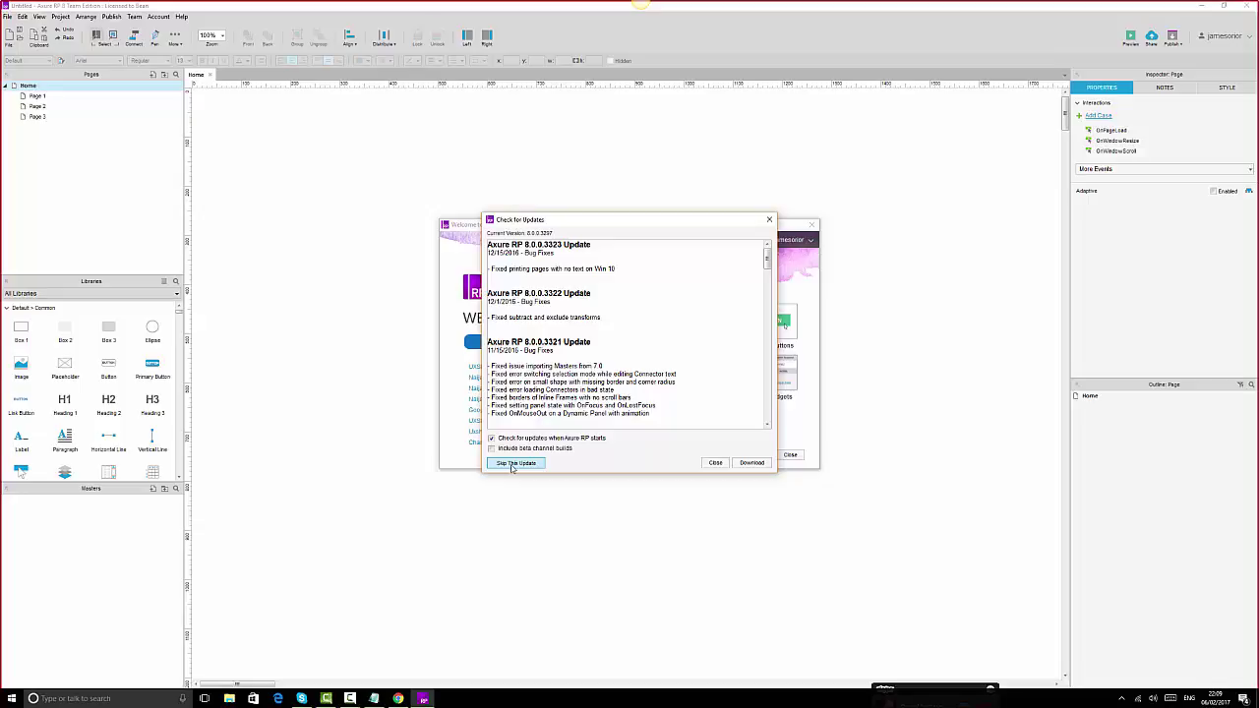
click(715, 462)
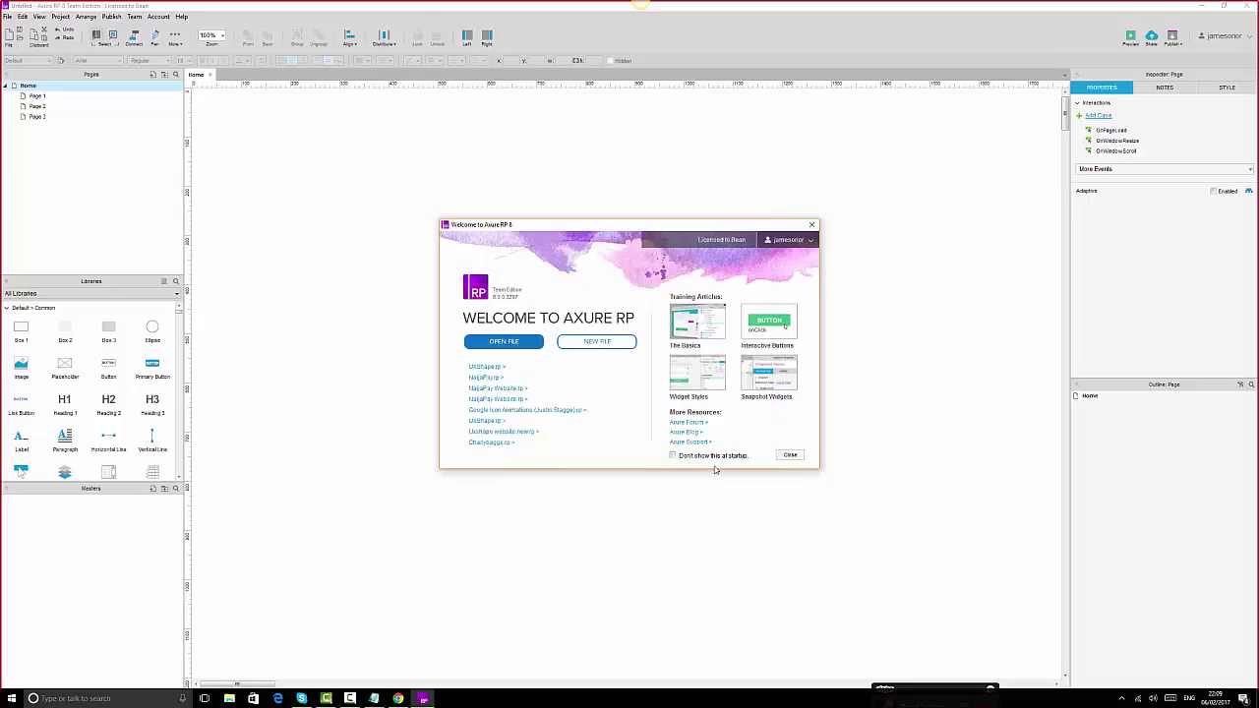
click(812, 226)
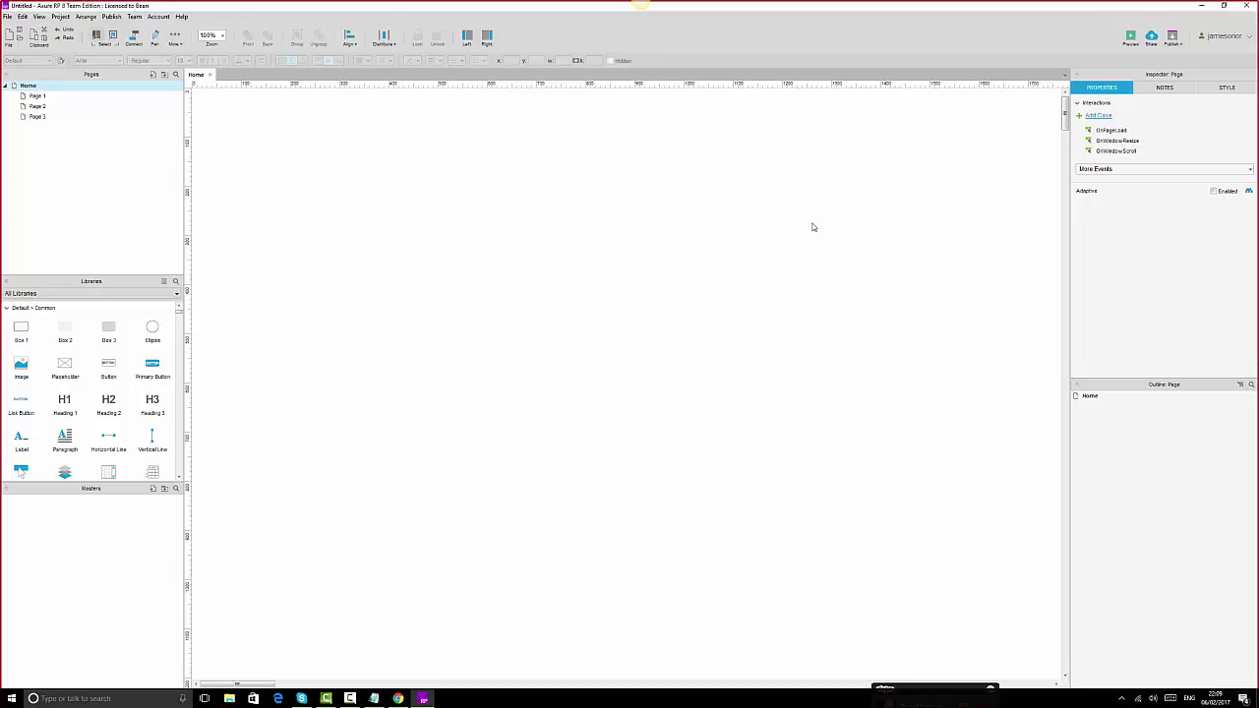
- Look over the available widget libraries and browse the widgets, flow shapes and icons across all libraries
click(125, 297)
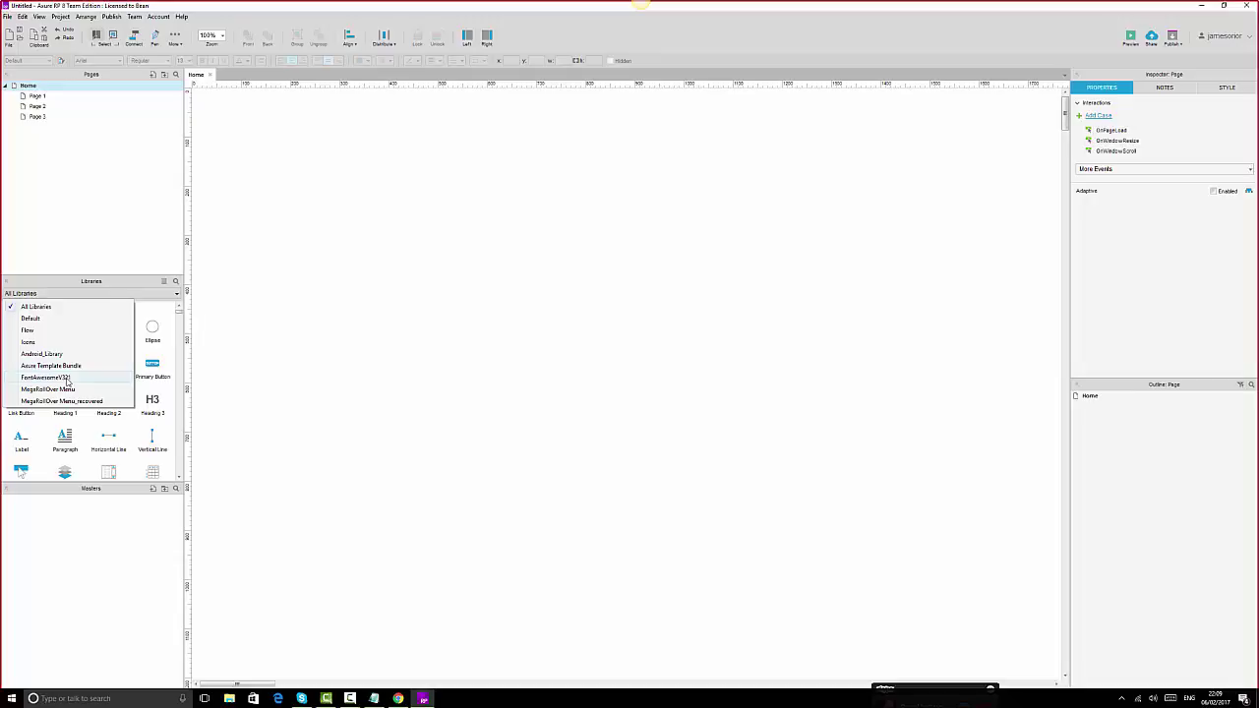
click(284, 381)
scroll(143, 340, down, 1)
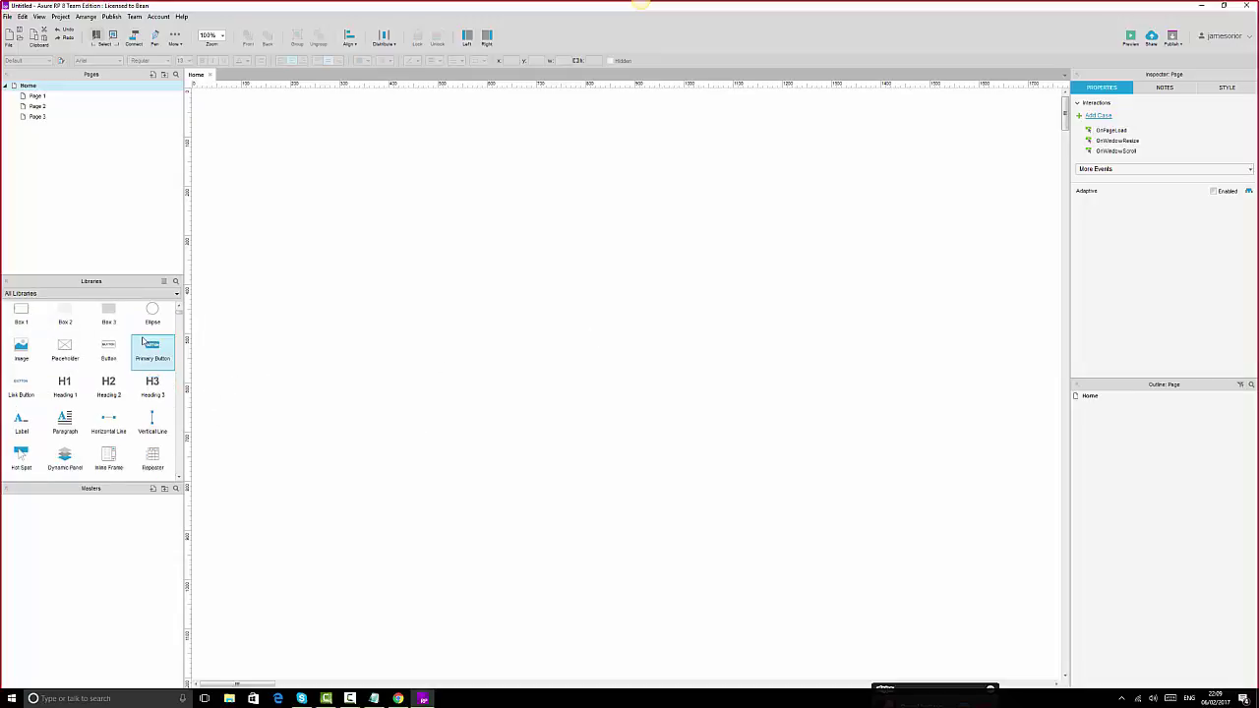
scroll(143, 341, down, 10)
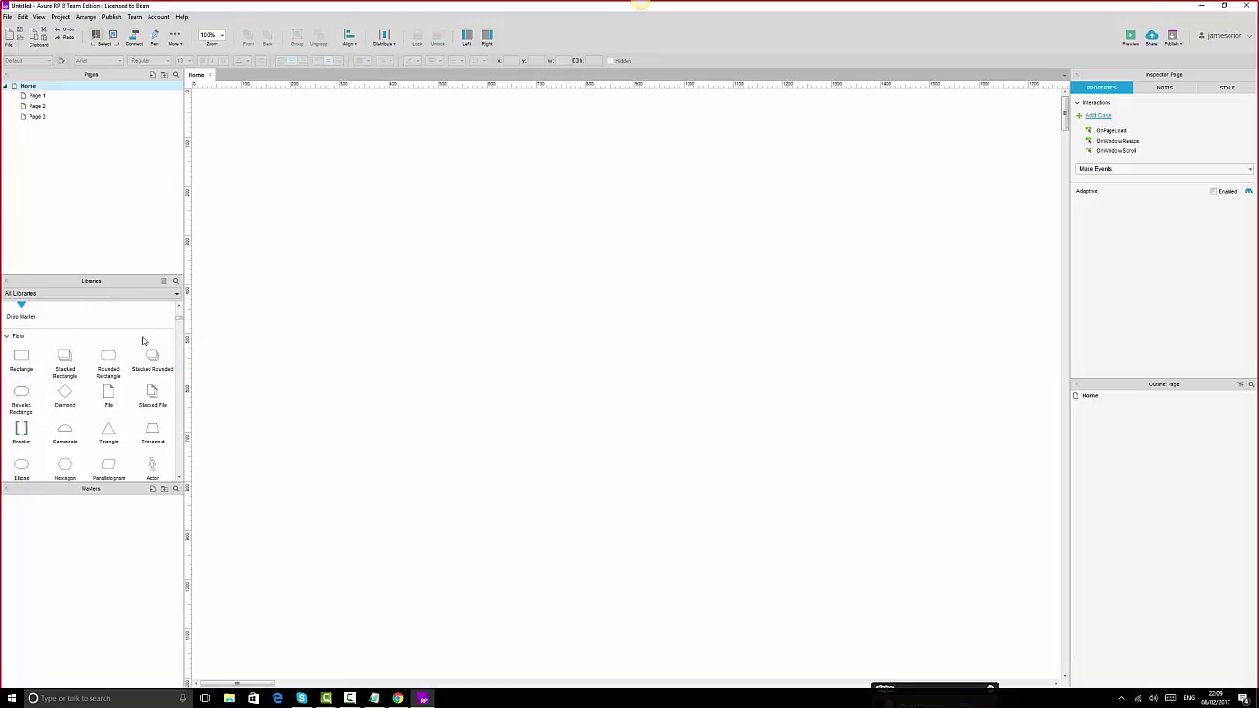
scroll(142, 340, down, 10)
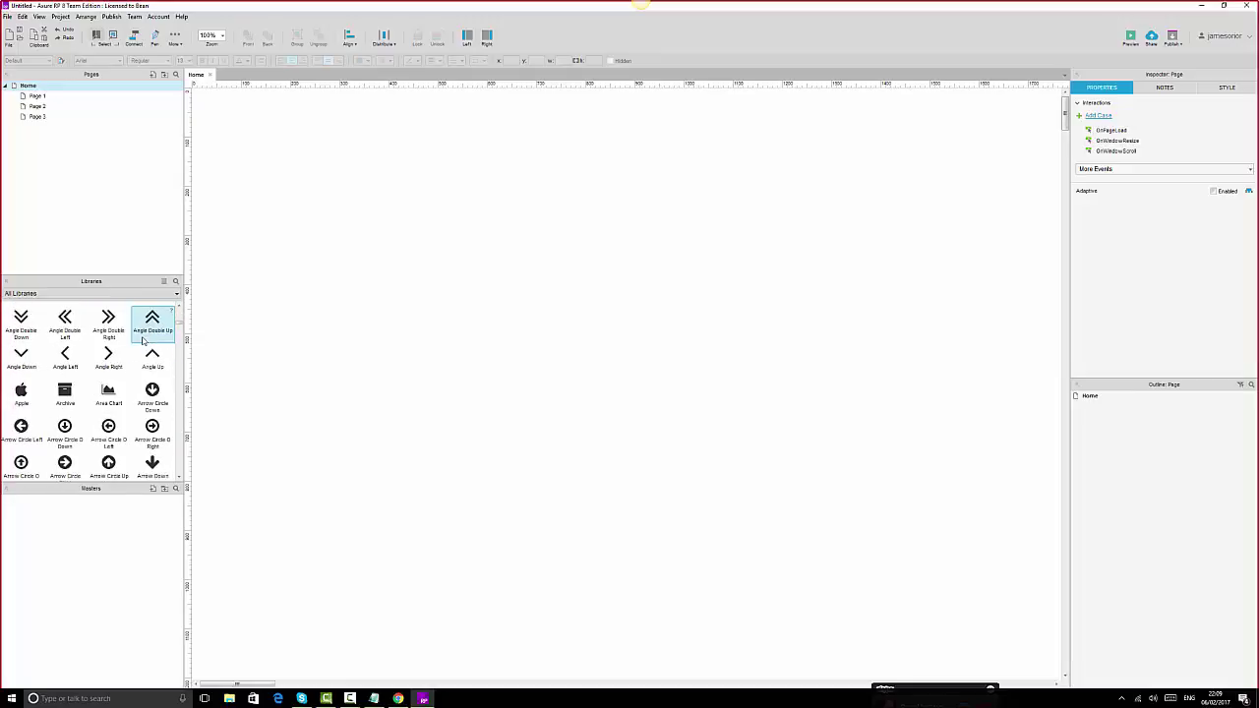
scroll(142, 340, down, 5)
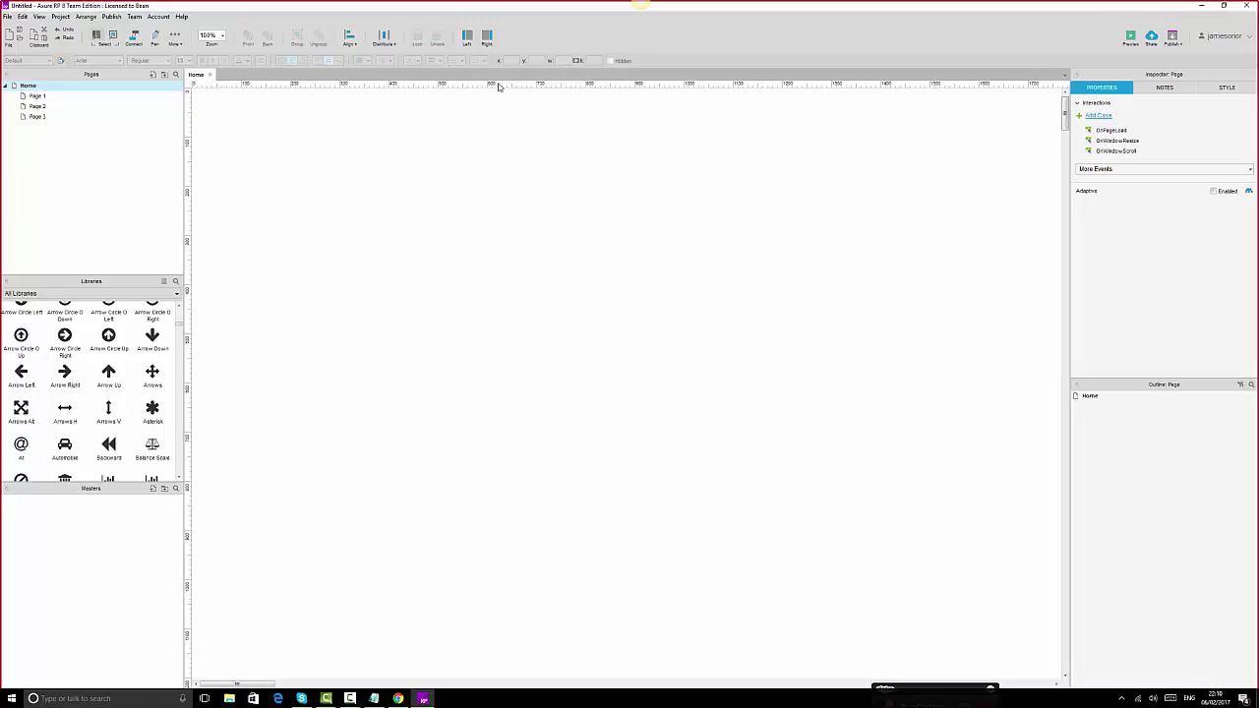
- Review the commands offered for files, editing, view, project, arranging, publishing, team work, account and help
click(7, 18)
mouse_move(23, 22)
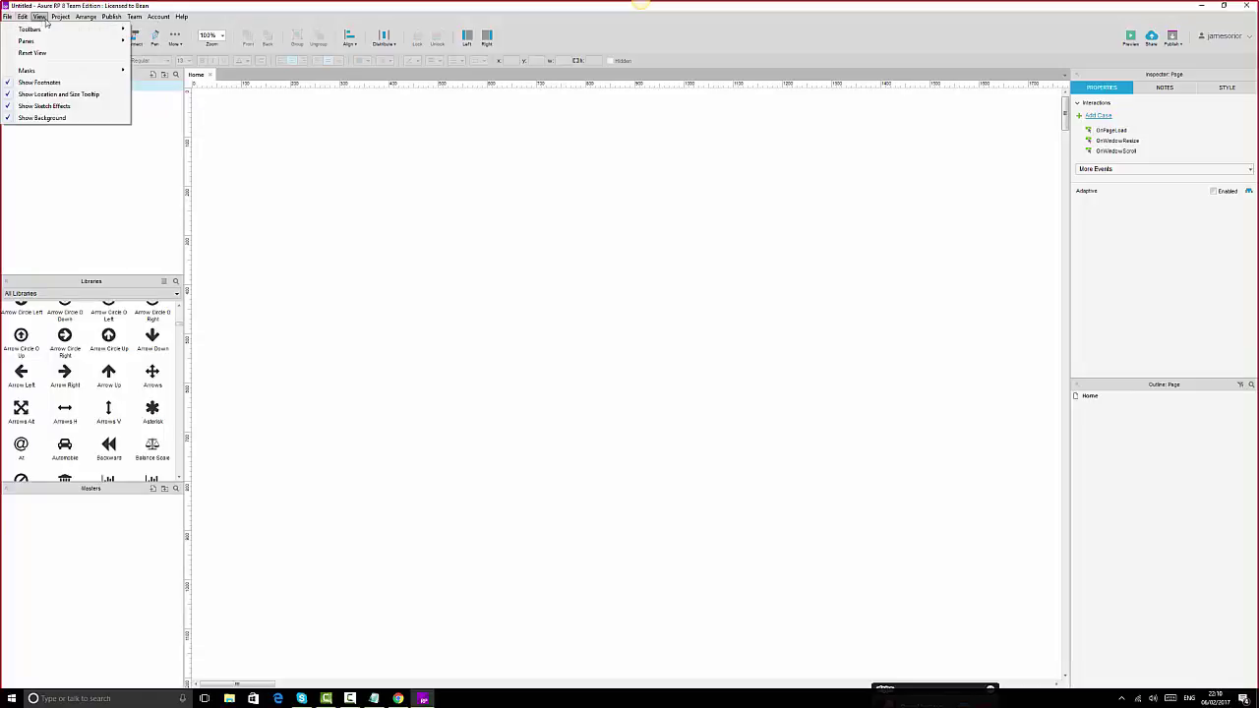
mouse_move(86, 20)
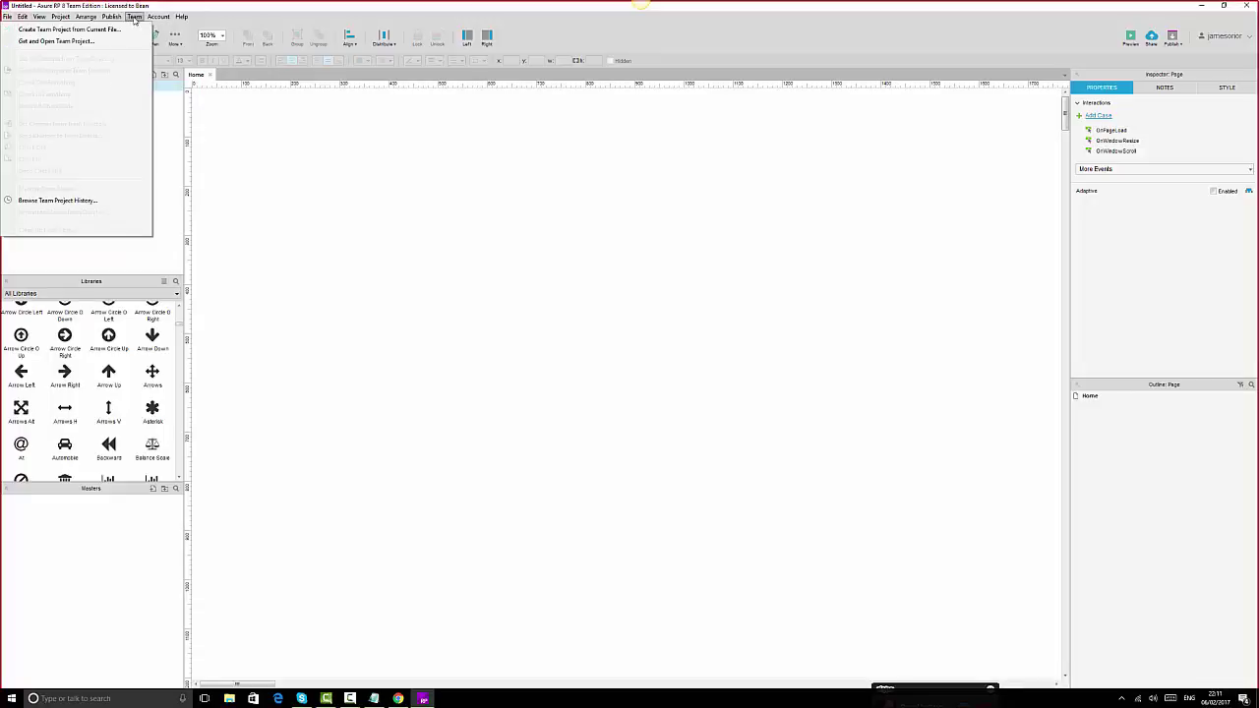
mouse_move(181, 18)
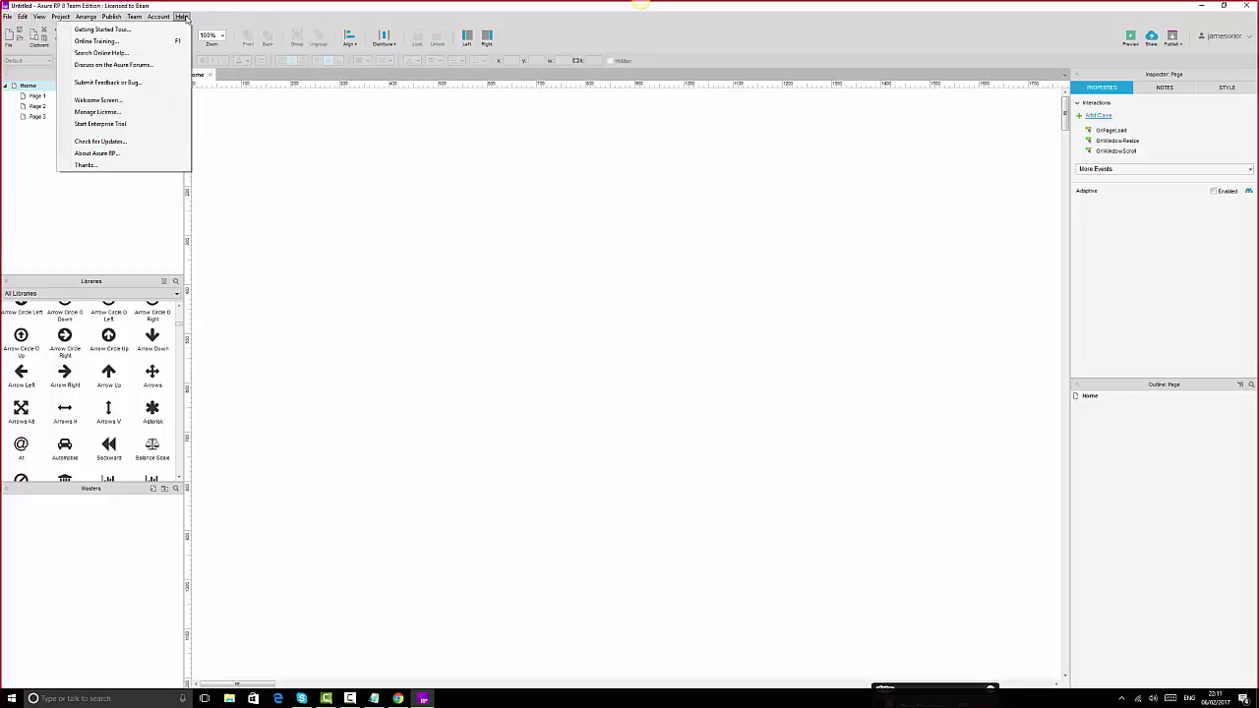
key(Left)
key(Left)
key(Left)
key(Left)
key(Left)
key(Left)
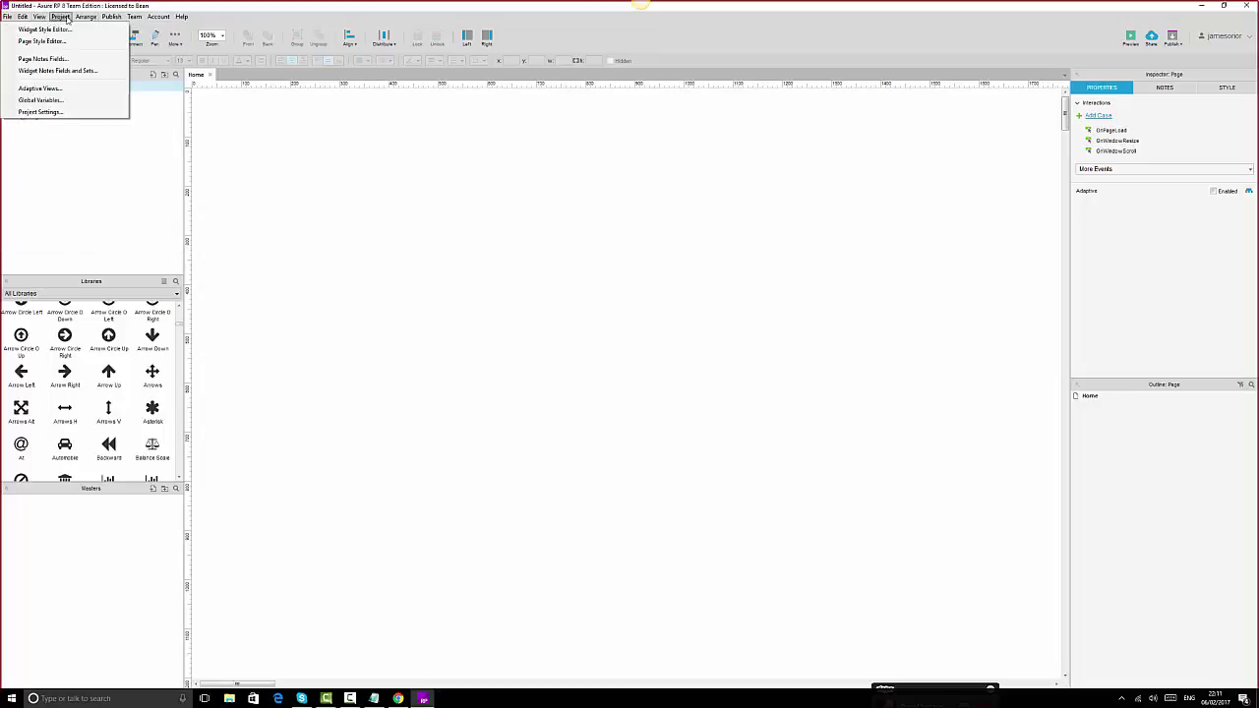
click(61, 18)
click(61, 18)
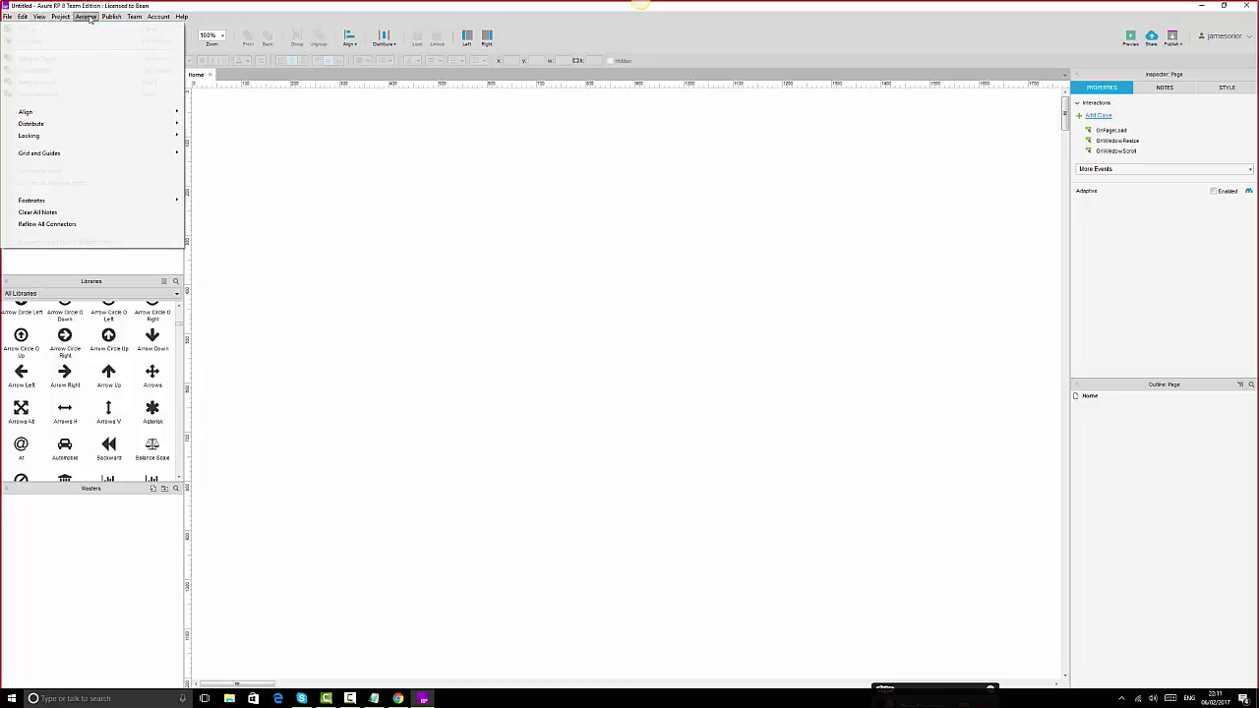
click(374, 231)
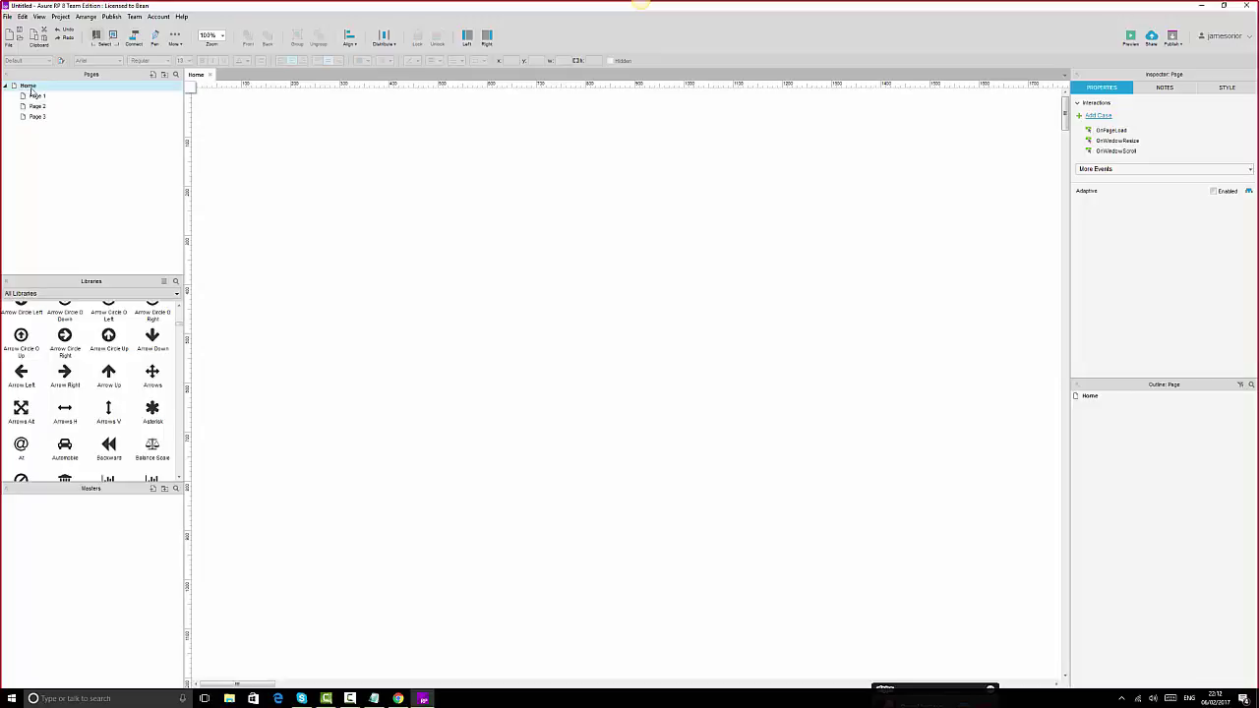
right_click(32, 89)
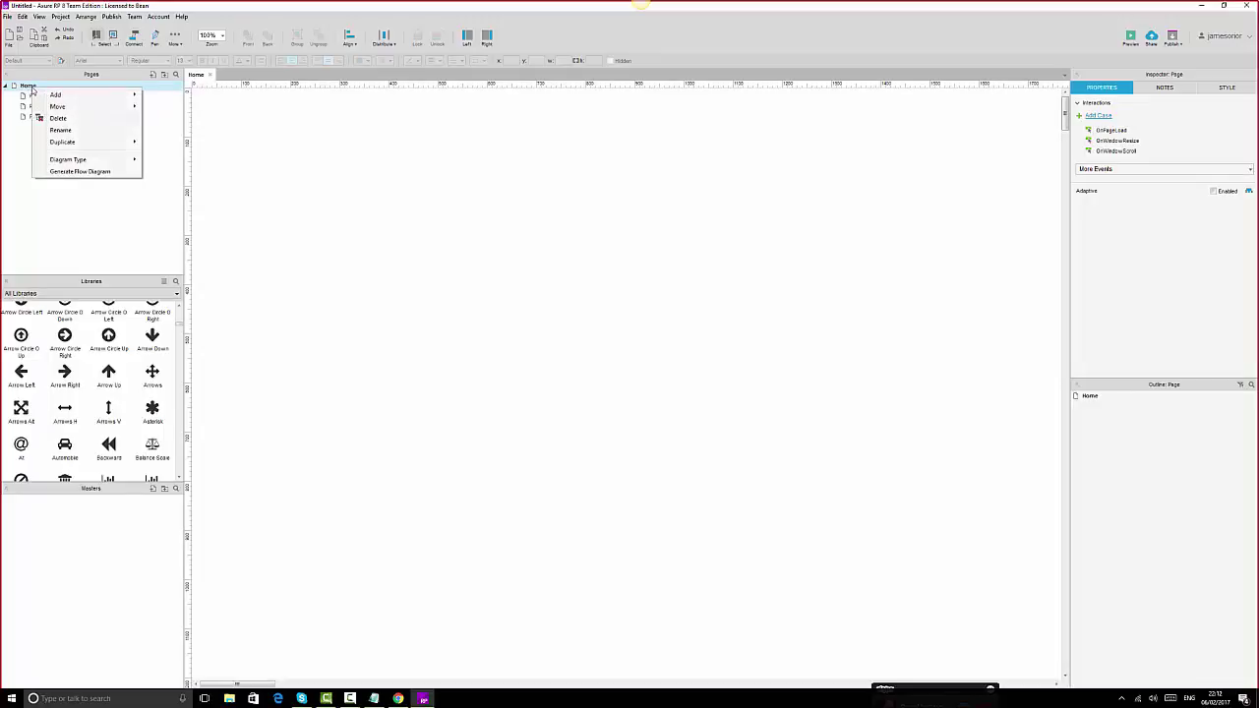
click(58, 132)
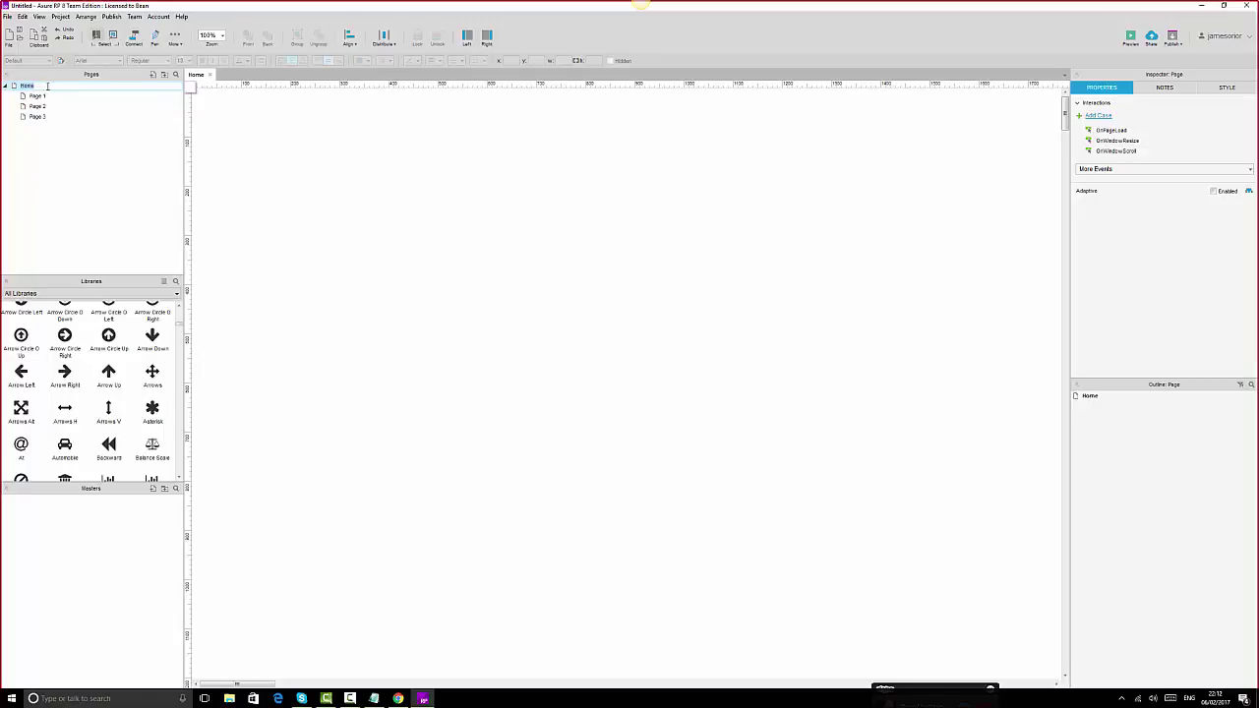
click(76, 133)
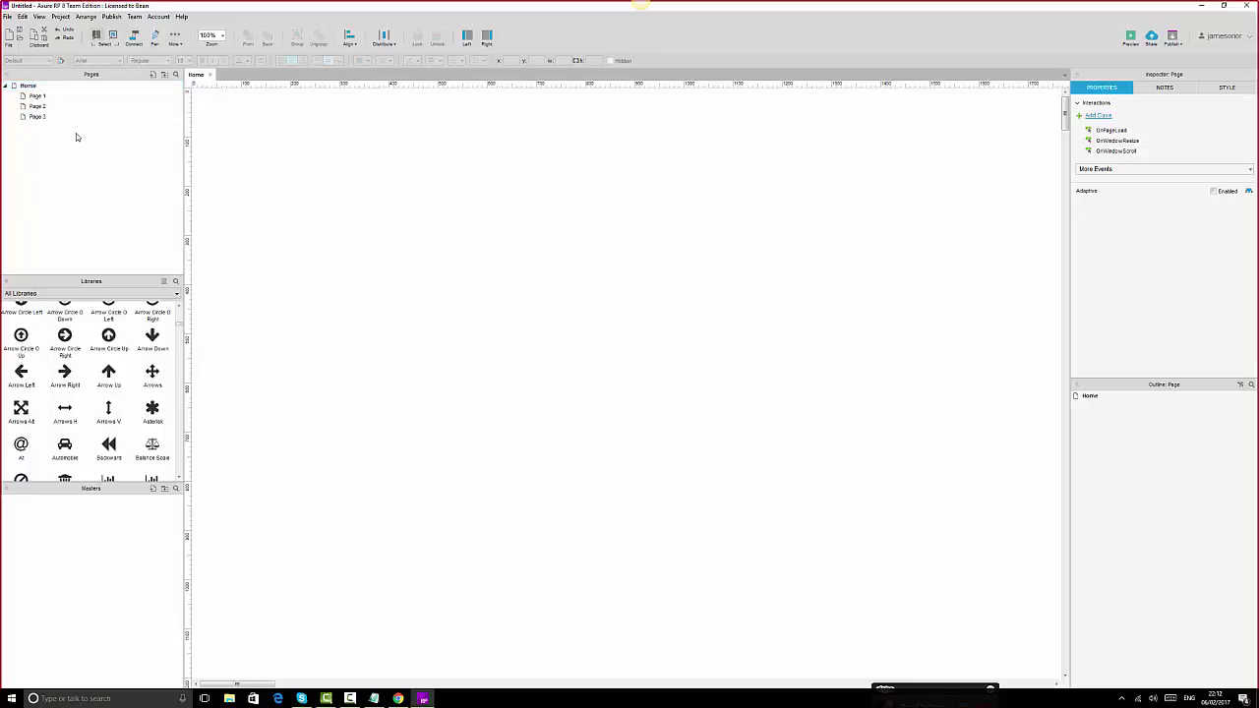
- Delete Page 1, Page 2, Page 3 and the Home page so the project has no pages
click(33, 97)
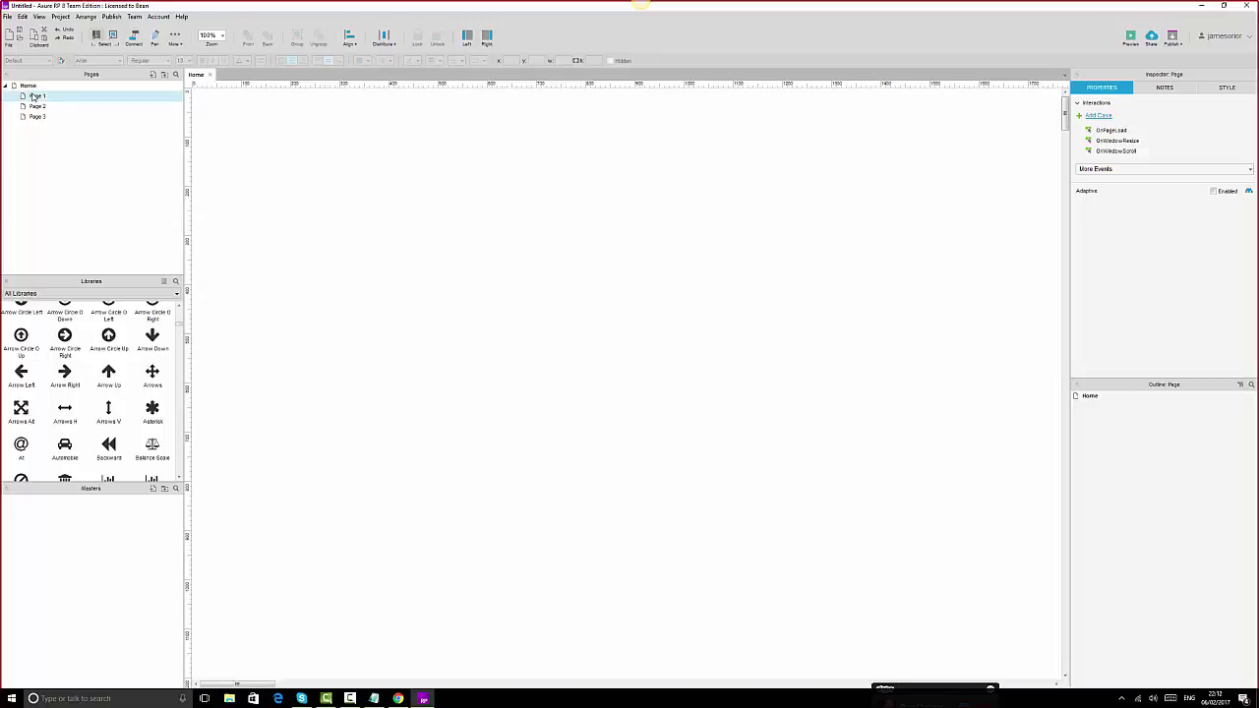
key(Delete)
key(Delete)
key(Delete)
key(Delete)
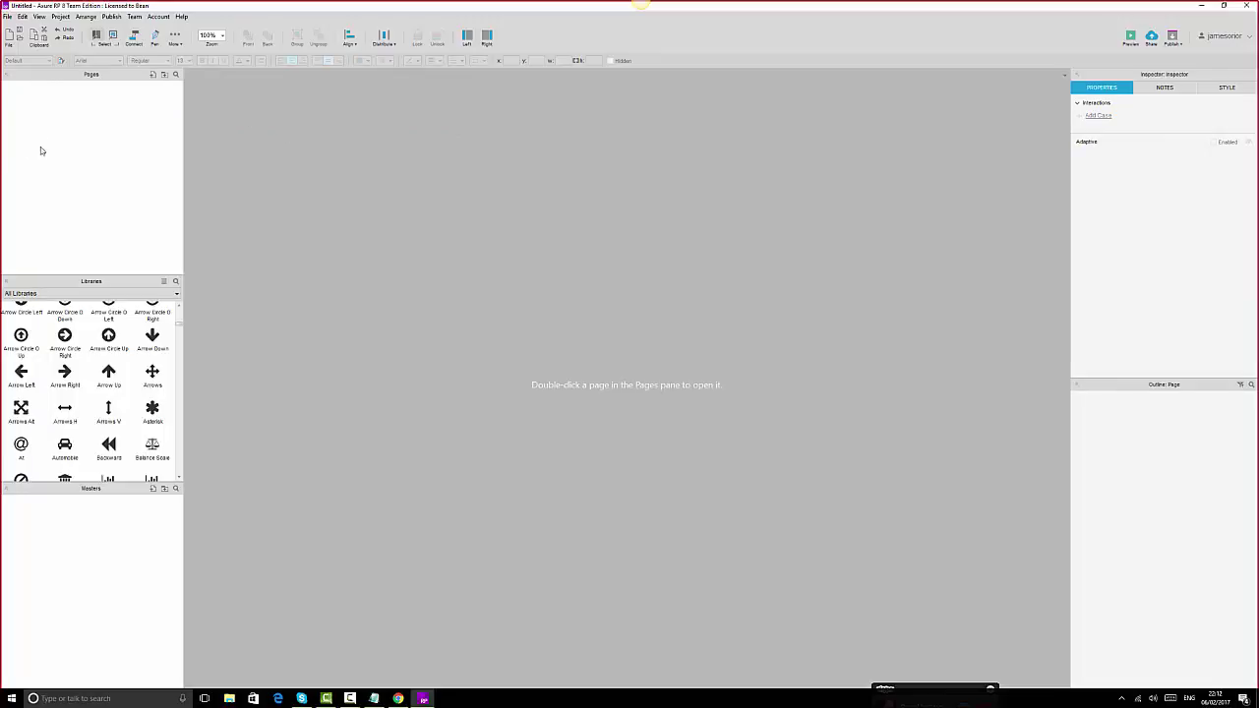
- Try to add a page with an empty name, and delete the page
click(153, 76)
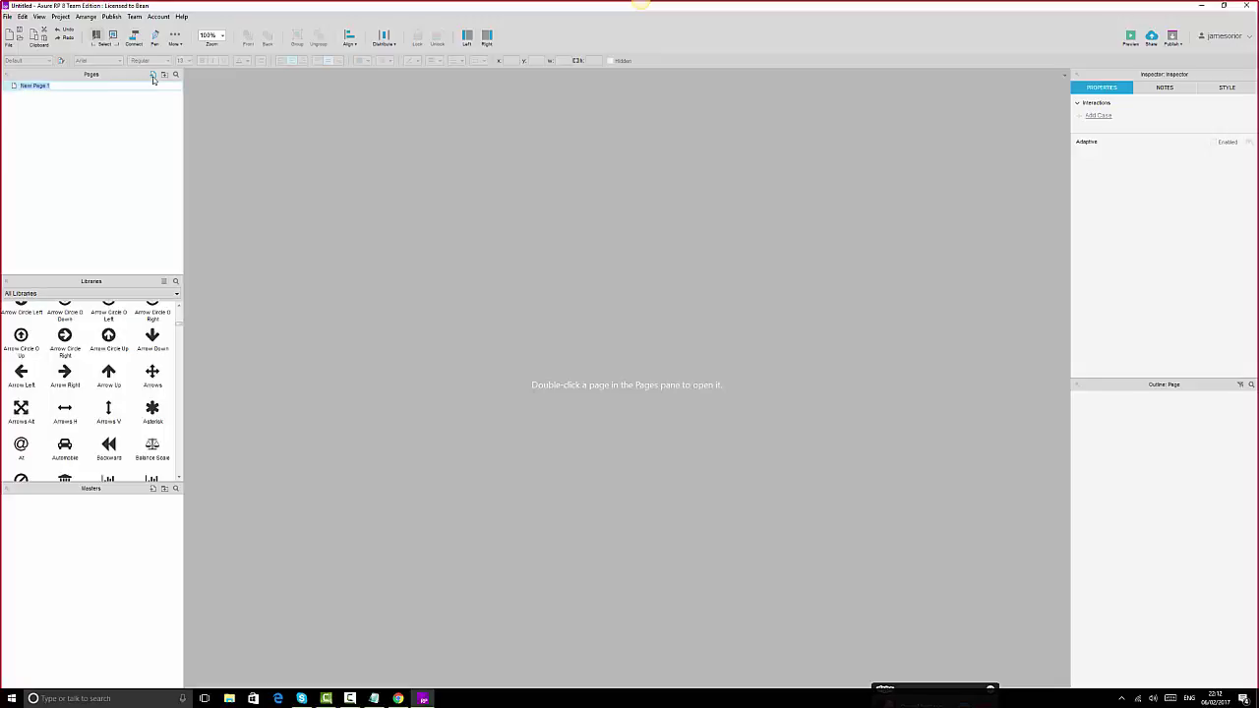
text(HomStar)
key(Return)
key(BackSpace)
key(BackSpace)
key(BackSpace)
key(BackSpace)
key(BackSpace)
key(Return)
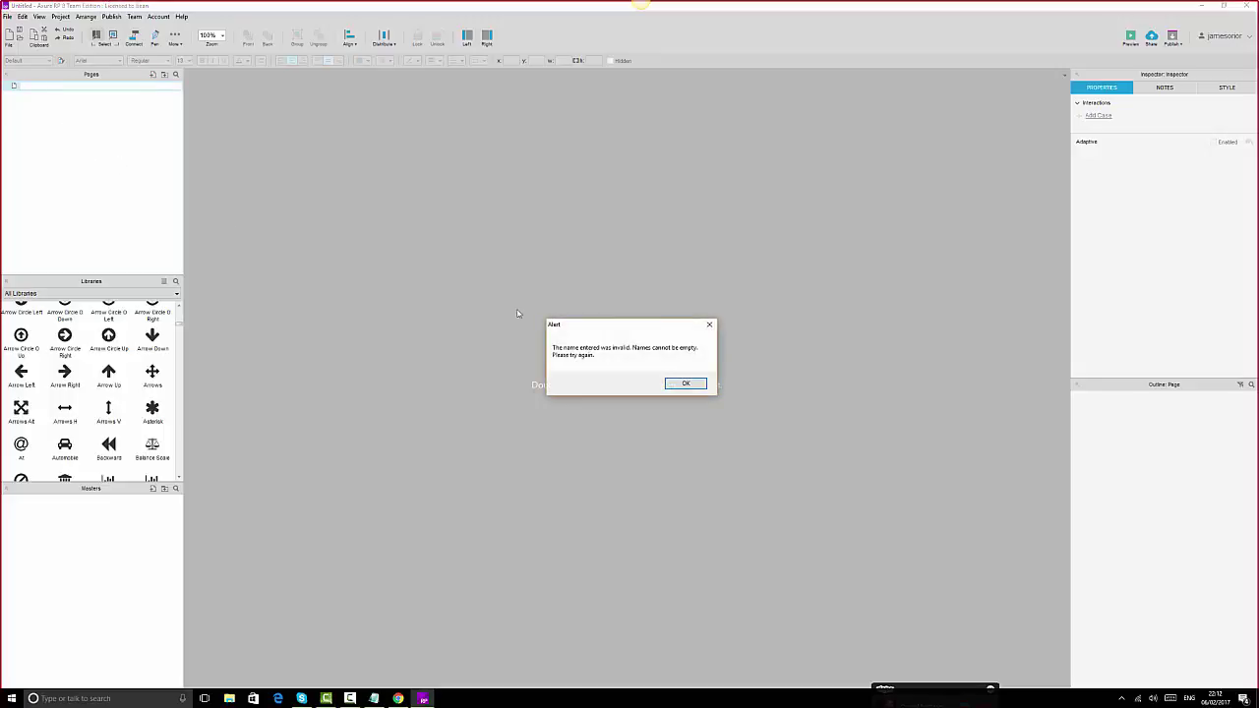
click(680, 384)
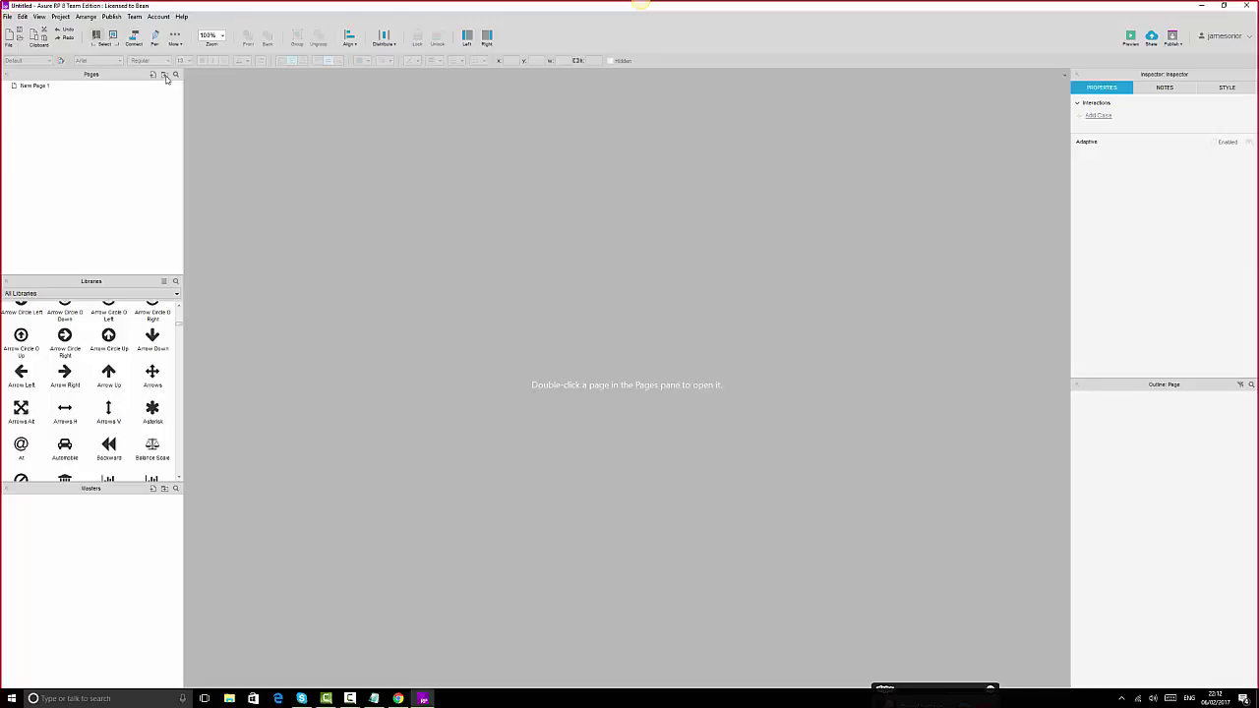
click(39, 87)
key(Delete)
- Add a folder named Main Project to the page tree
click(165, 76)
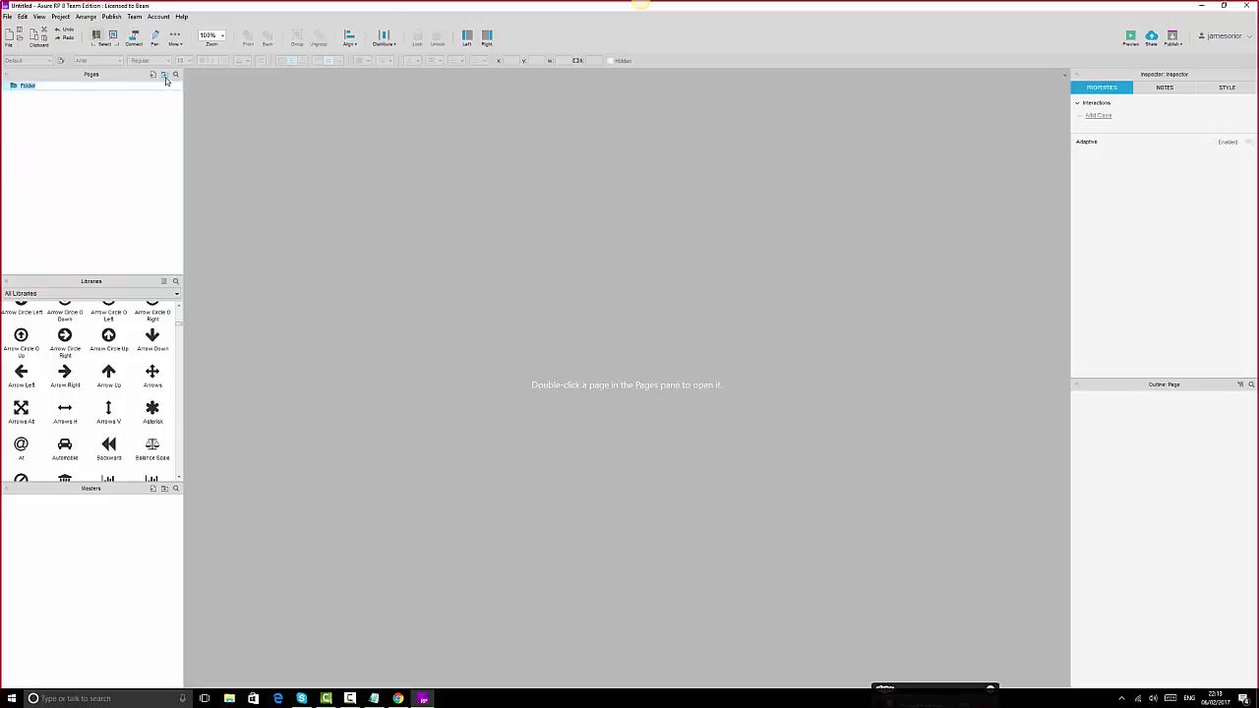
text(B)
text(ain Project)
click(162, 128)
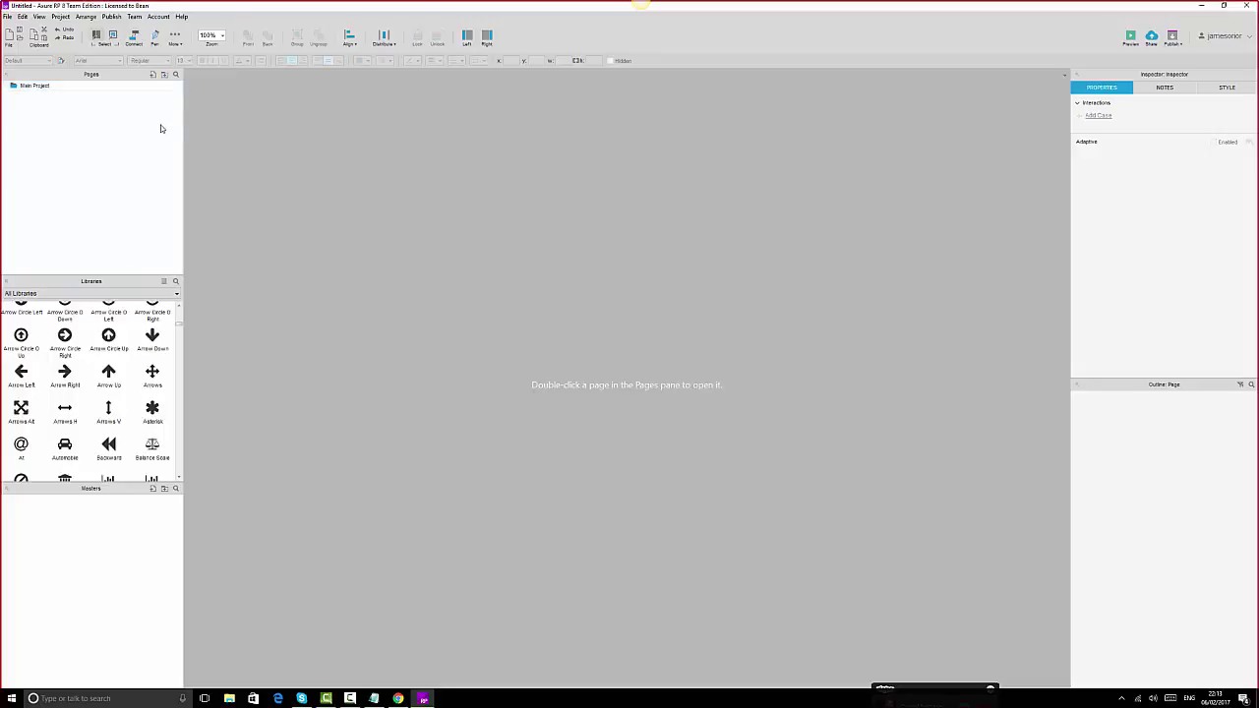
- Add a new page below the Main Project folder, keeping its default name
click(28, 92)
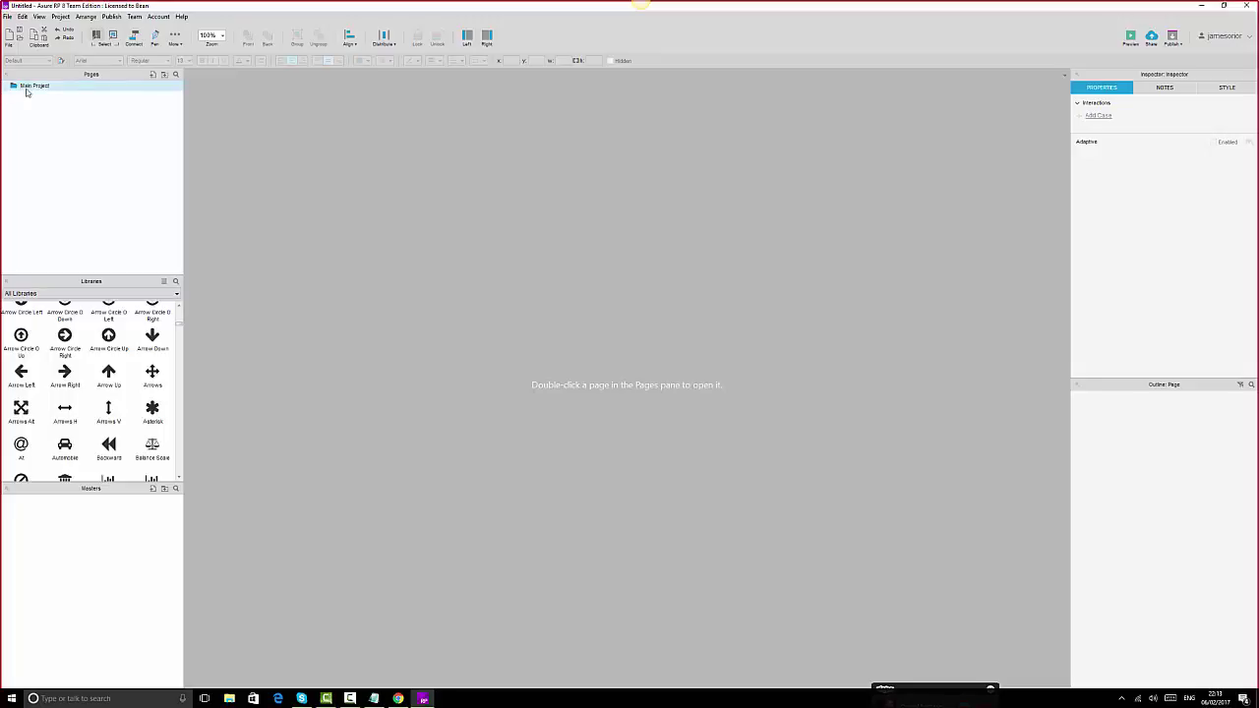
click(152, 76)
click(97, 187)
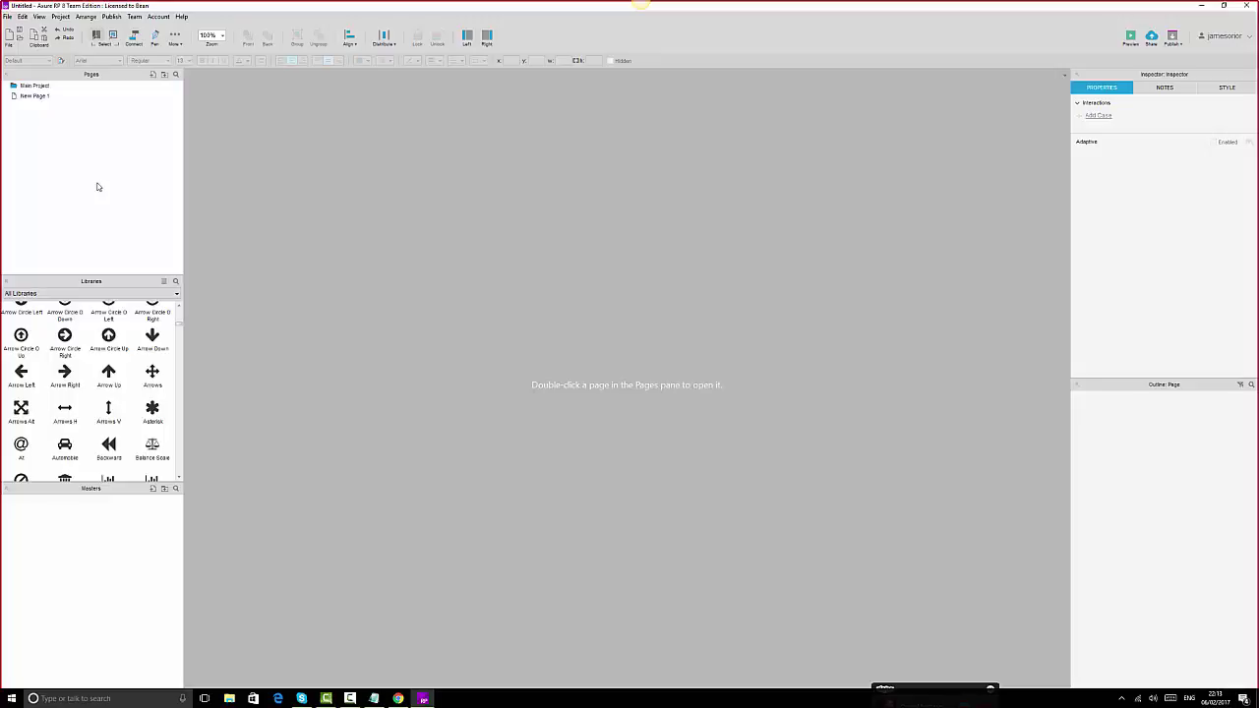
- Try to move the new page into the Main Project folder, and undo the move
click(37, 96)
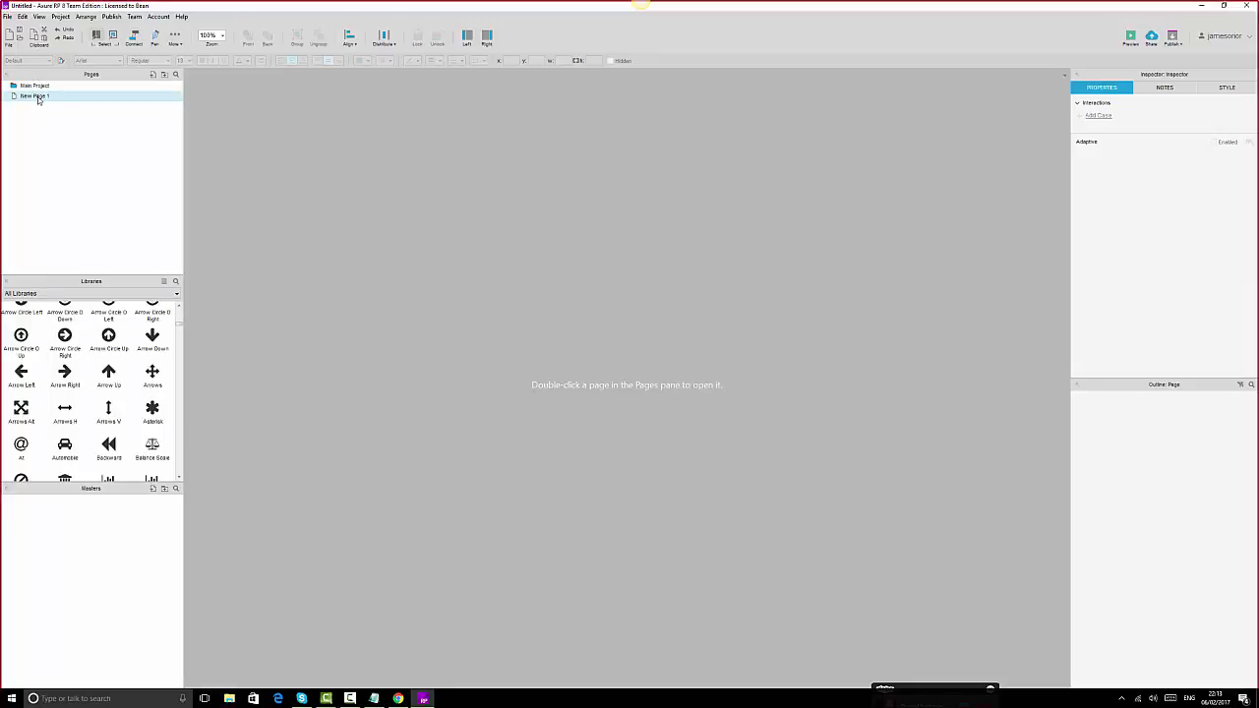
drag(38, 99, 47, 86)
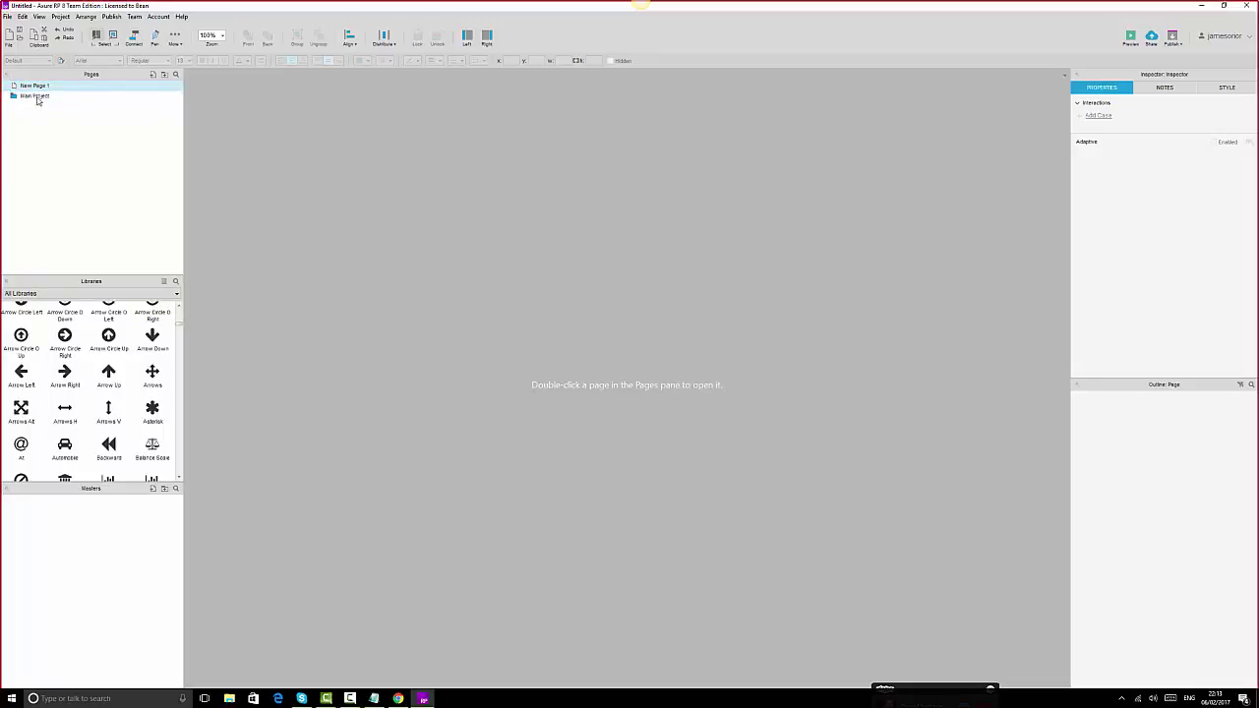
key(ctrl+z)
- Indent the new page under the Main Project folder, and check the nesting by collapsing and expanding the folder
right_click(40, 95)
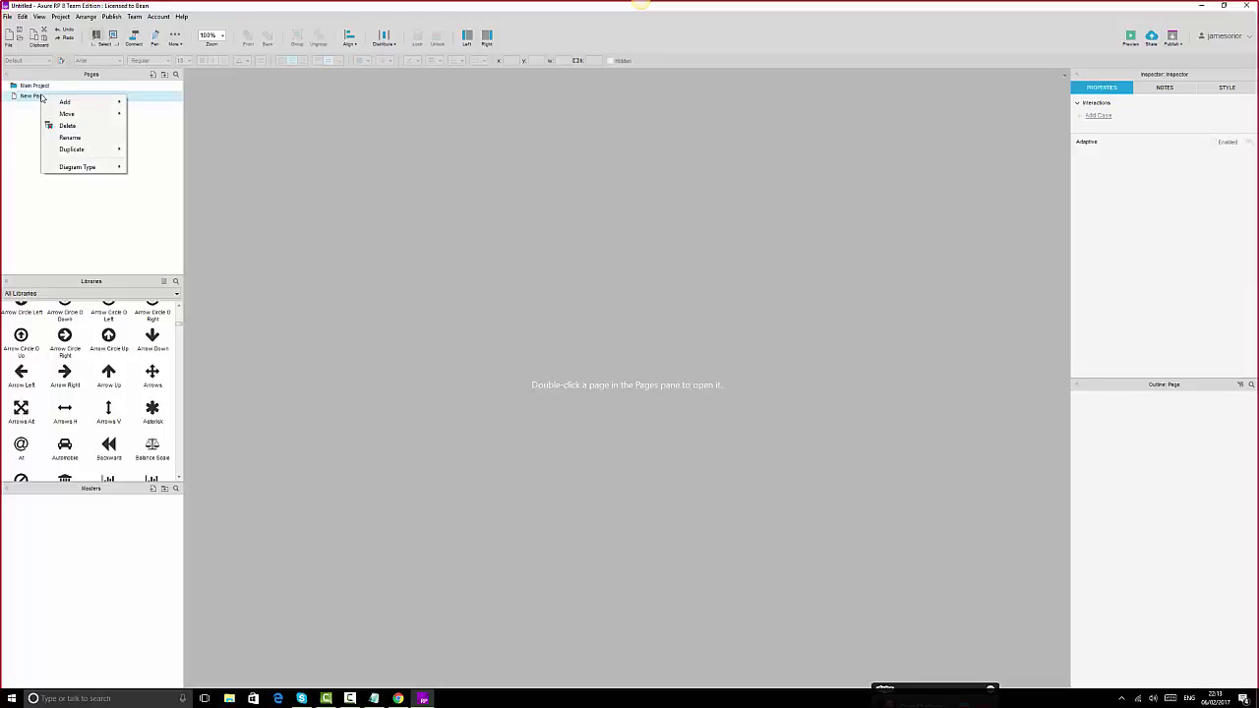
mouse_move(98, 115)
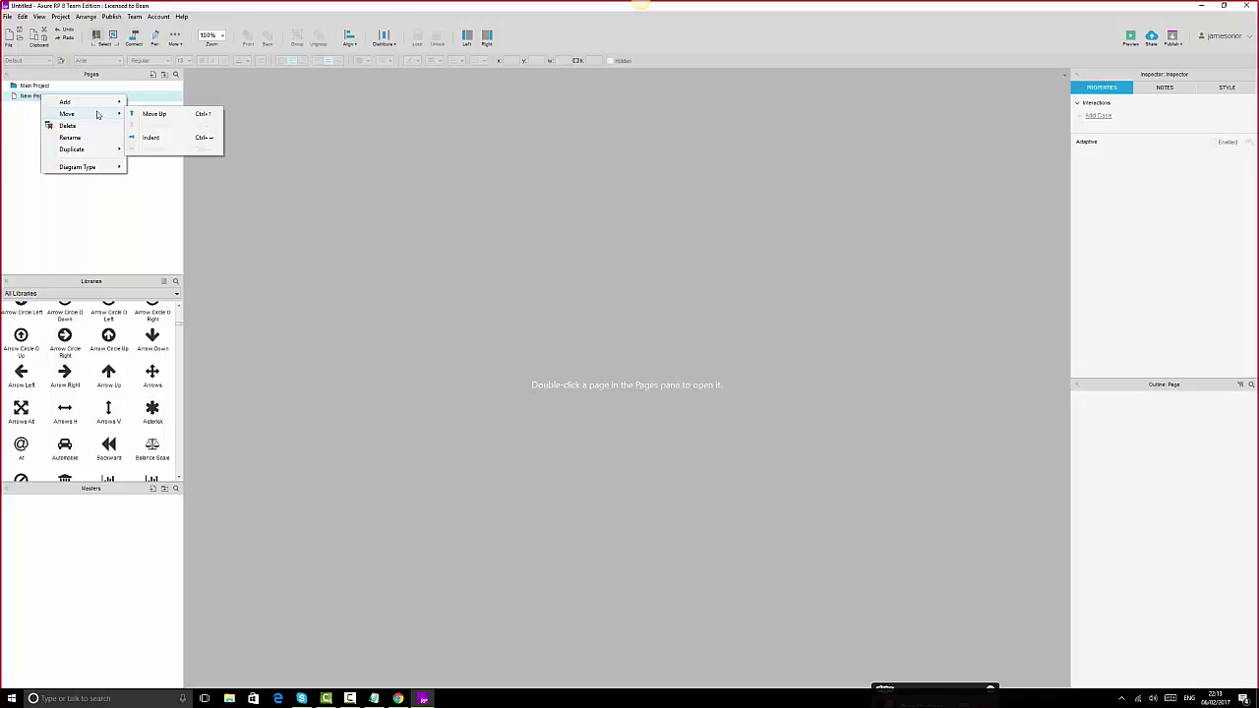
click(150, 138)
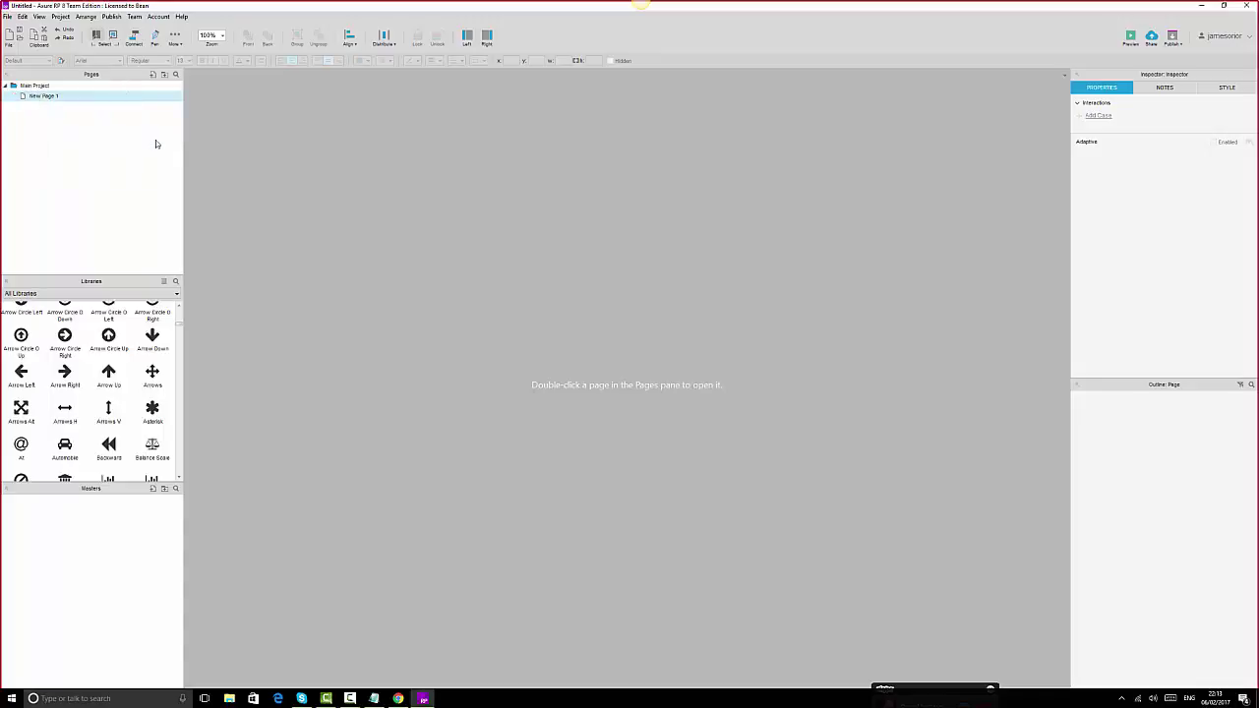
click(6, 88)
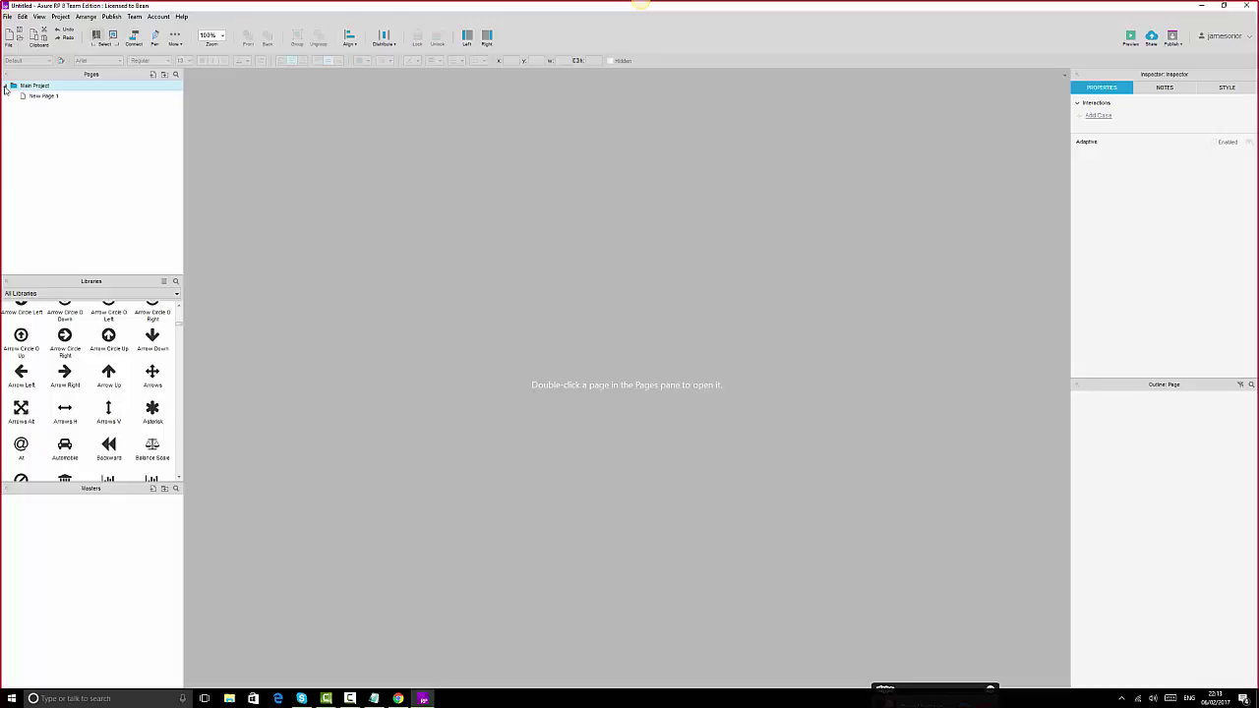
click(6, 87)
click(6, 87)
click(5, 88)
click(6, 87)
- Rename the page inside the Main Project folder as Homepage
click(37, 97)
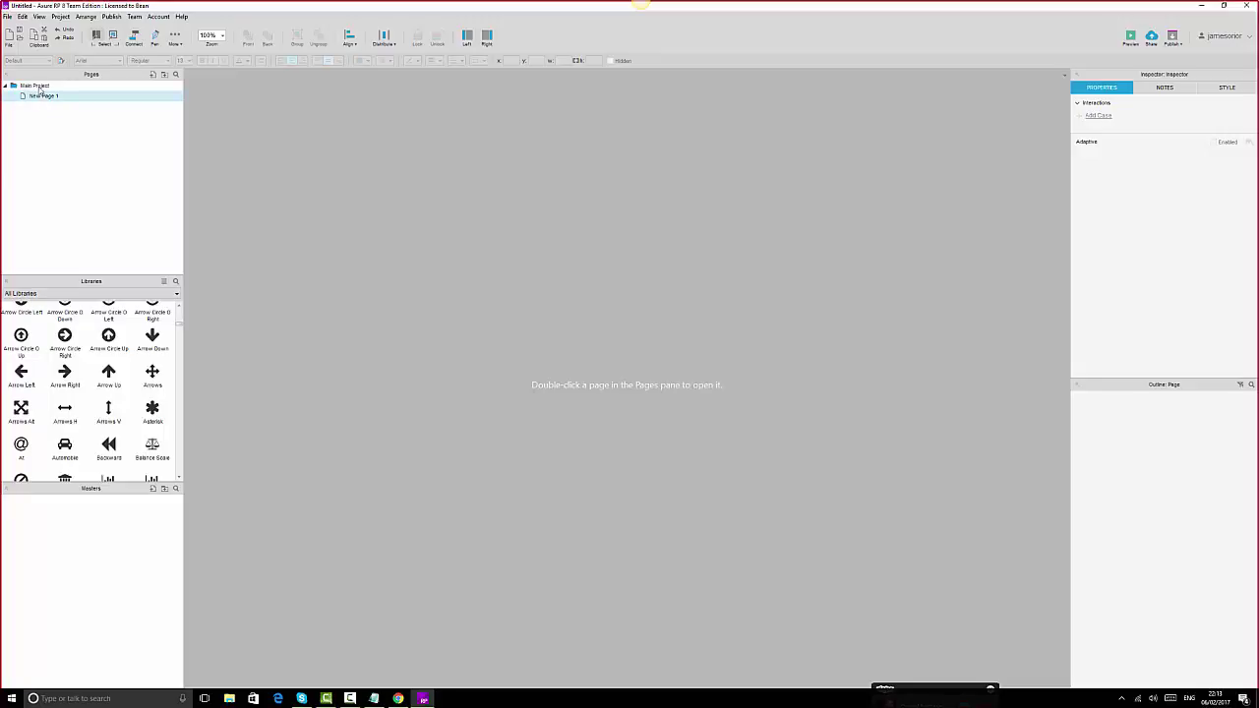
click(40, 97)
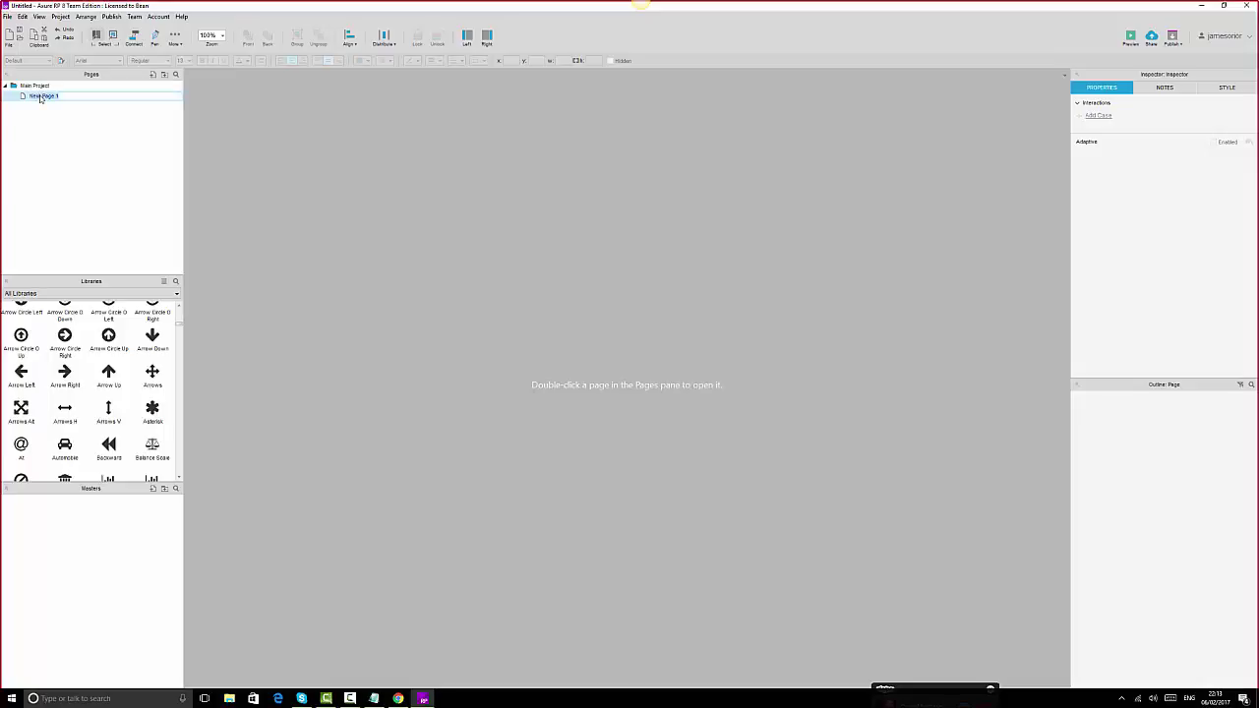
text(Homepage)
click(52, 150)
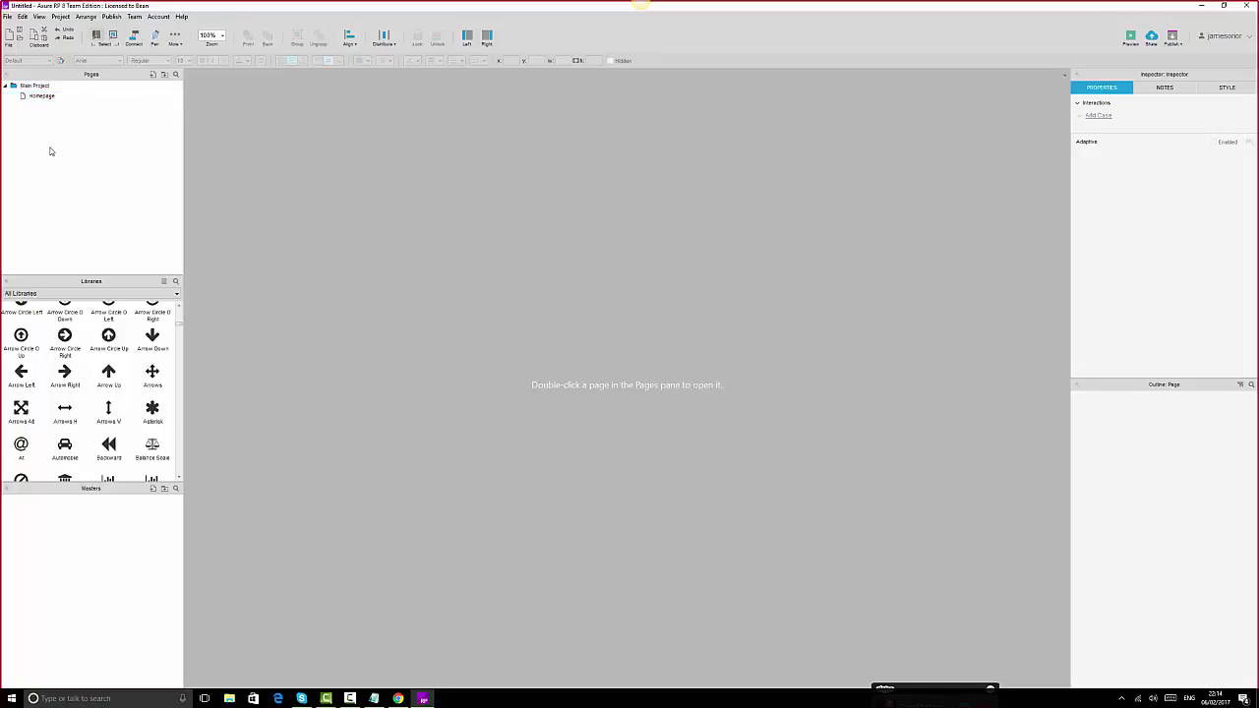
- Add a second top-level folder named Administrator below the Main Project folder
click(163, 79)
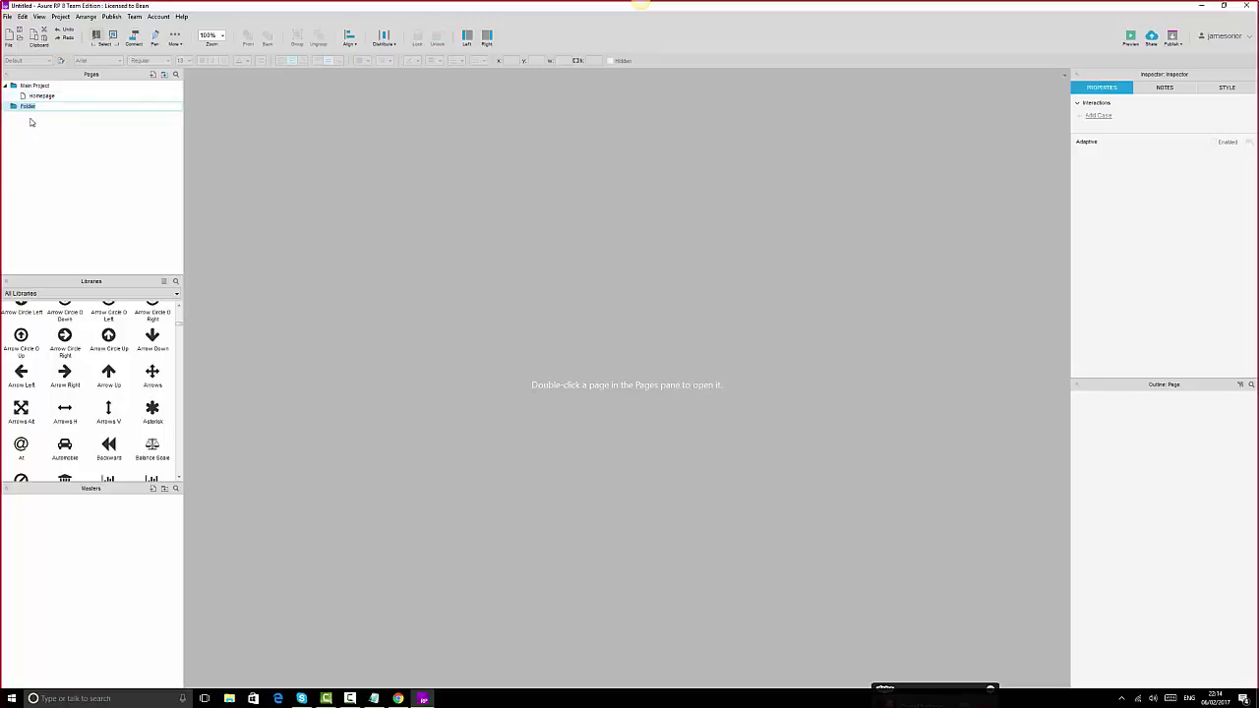
text(Adva)
click(40, 125)
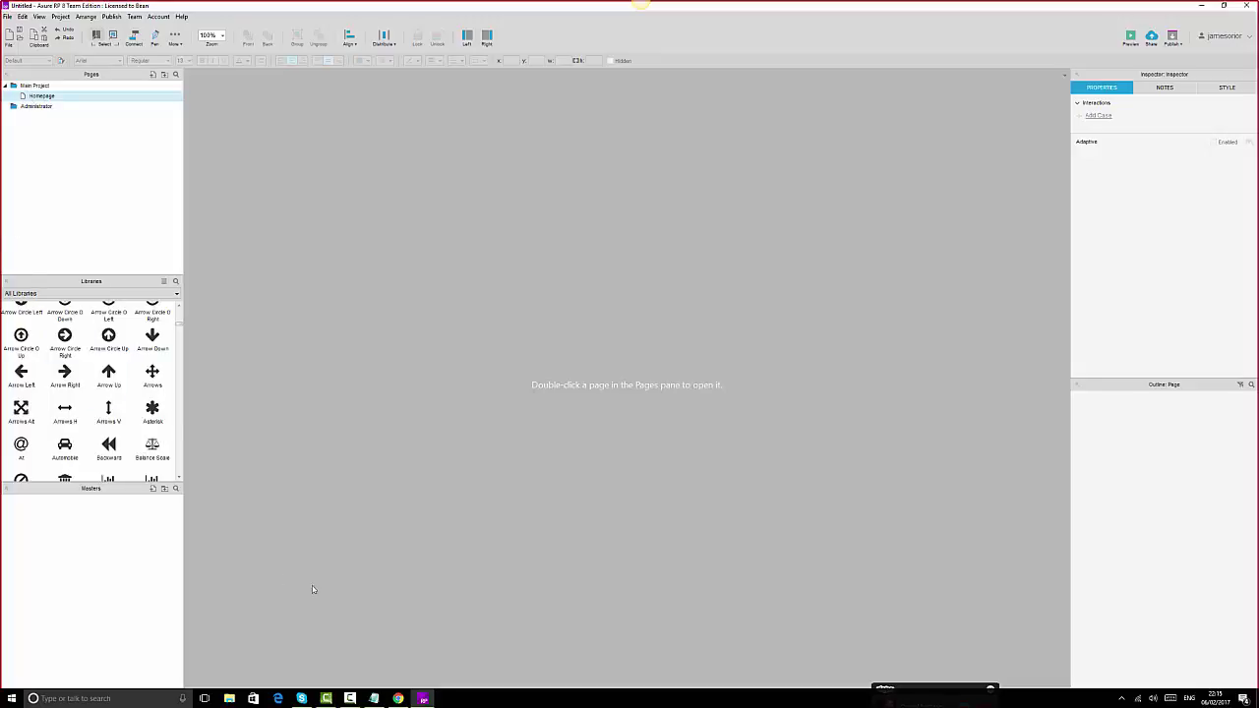
- Switch to the Notepad notes and add a line reading Department below the existing text
click(375, 699)
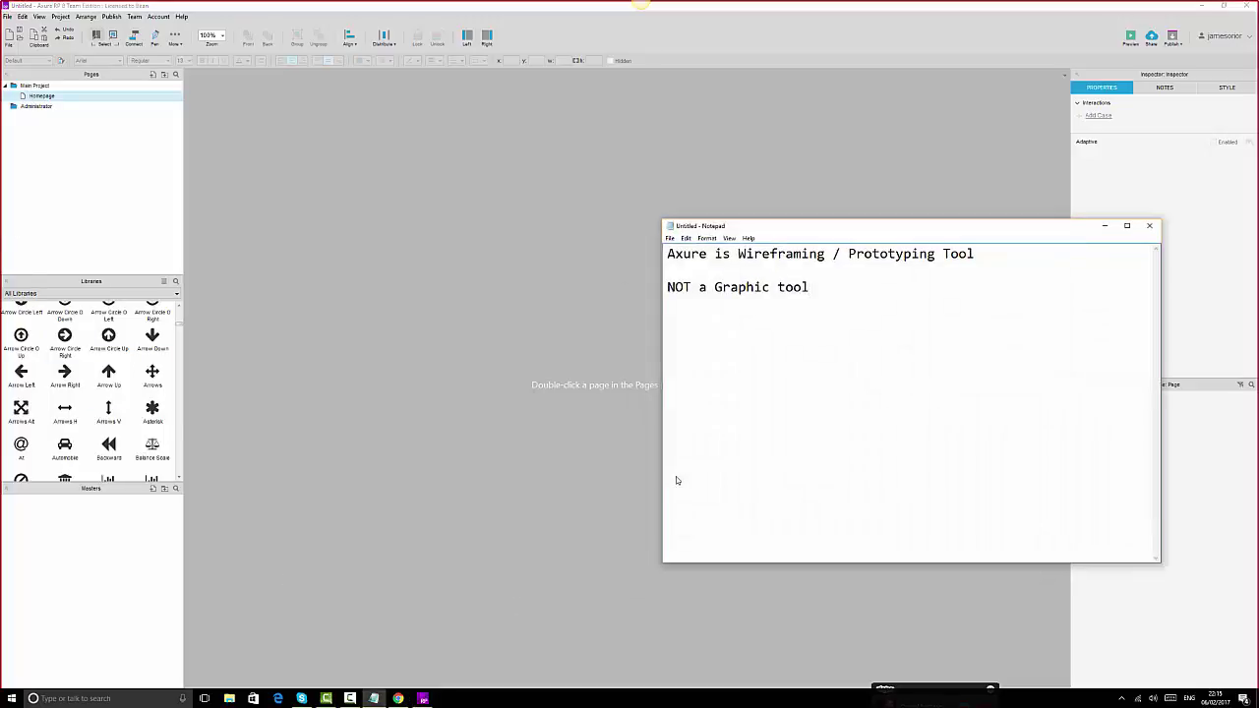
key(Return)
text(Depafrtment)
key(BackSpace)
key(BackSpace)
key(BackSpace)
key(BackSpace)
key(BackSpace)
key(BackSpace)
key(BackSpace)
text(at)
key(BackSpace)
key(BackSpace)
text(rtment)
key(Return)
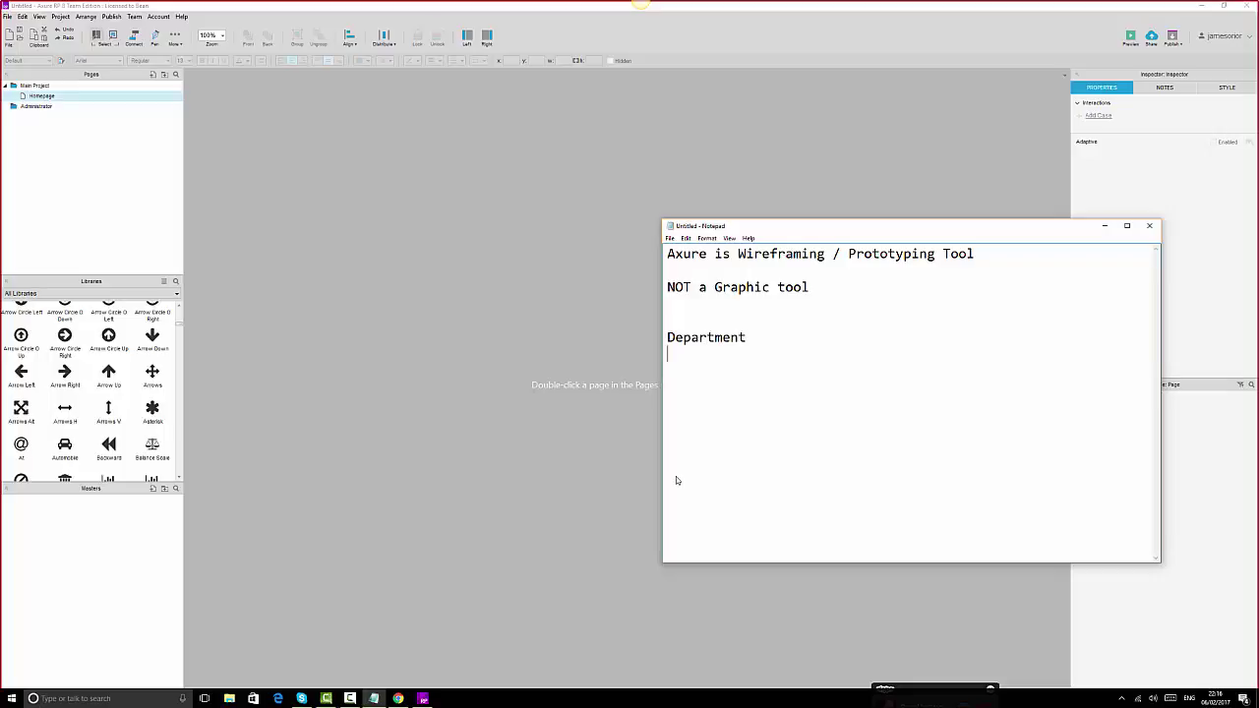
- Add the lines Product Category, Product Sub Category and Product below Department in the notes
text(C)
key(BackSpace)
text(Product Category)
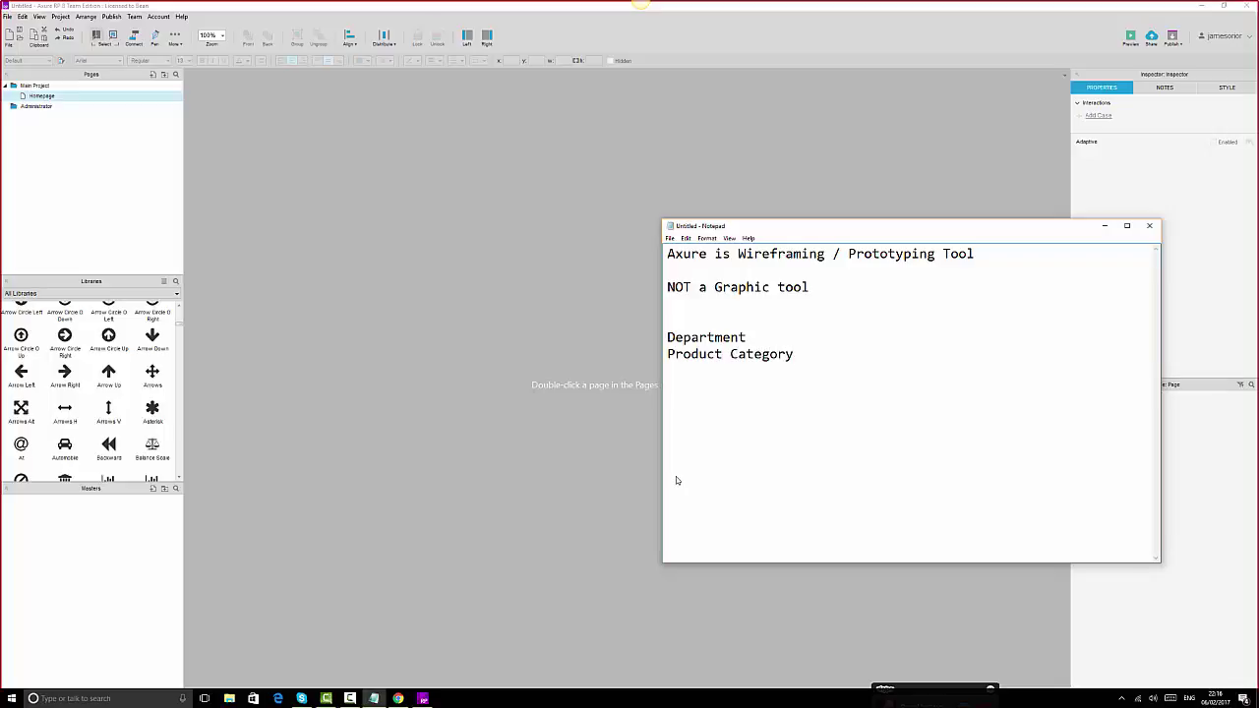
text(Product Sub Category)
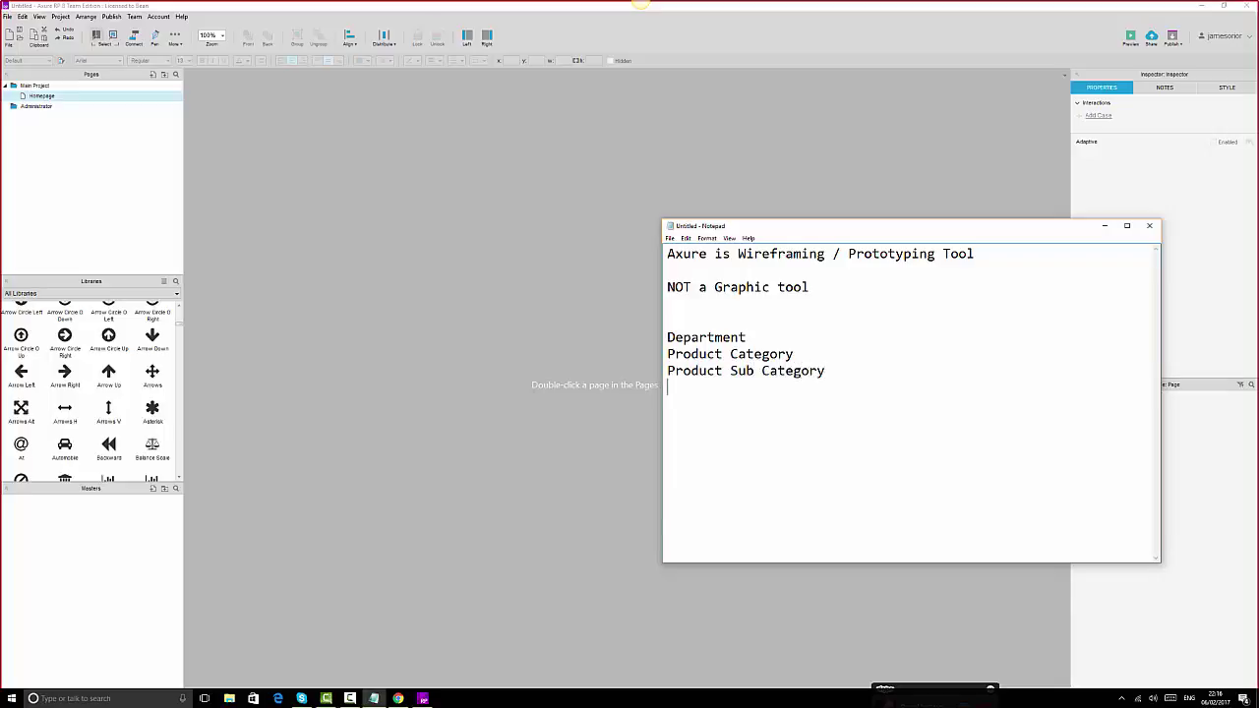
text(ProductProduct)
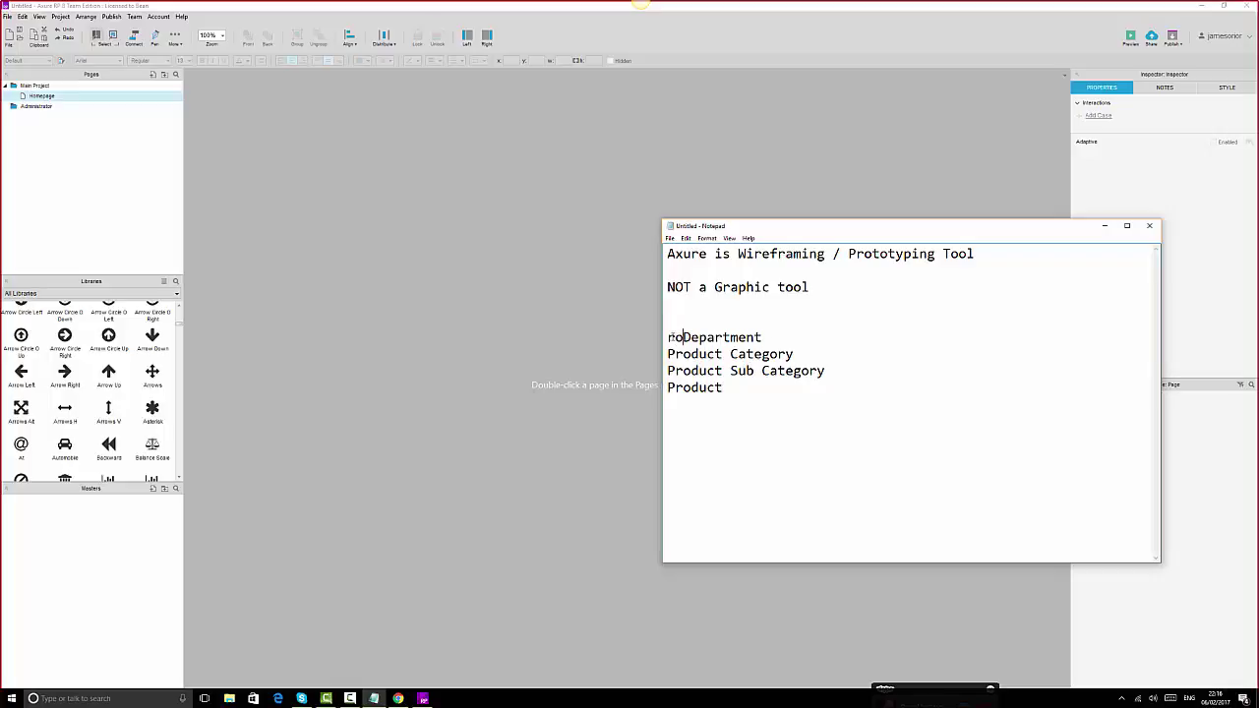
- Remove the stray letters before Department and change that line to Product Department
key(BackSpace)
key(BackSpace)
key(BackSpace)
key(BackSpace)
key(BackSpace)
key(BackSpace)
key(BackSpace)
text(Product)
- Highlight the Product Department, Product Category, Product Sub Category and Product lines in turn, and minimize the notes
drag(852, 345, 659, 341)
click(670, 346)
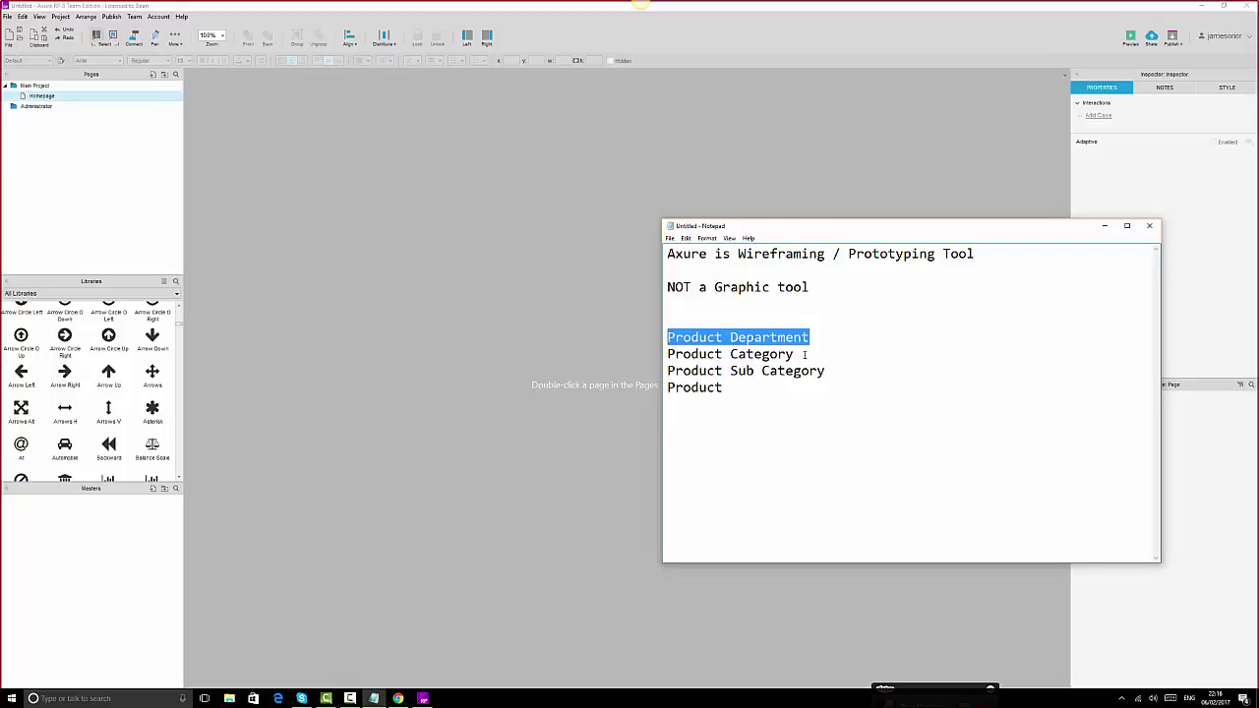
drag(793, 356, 669, 359)
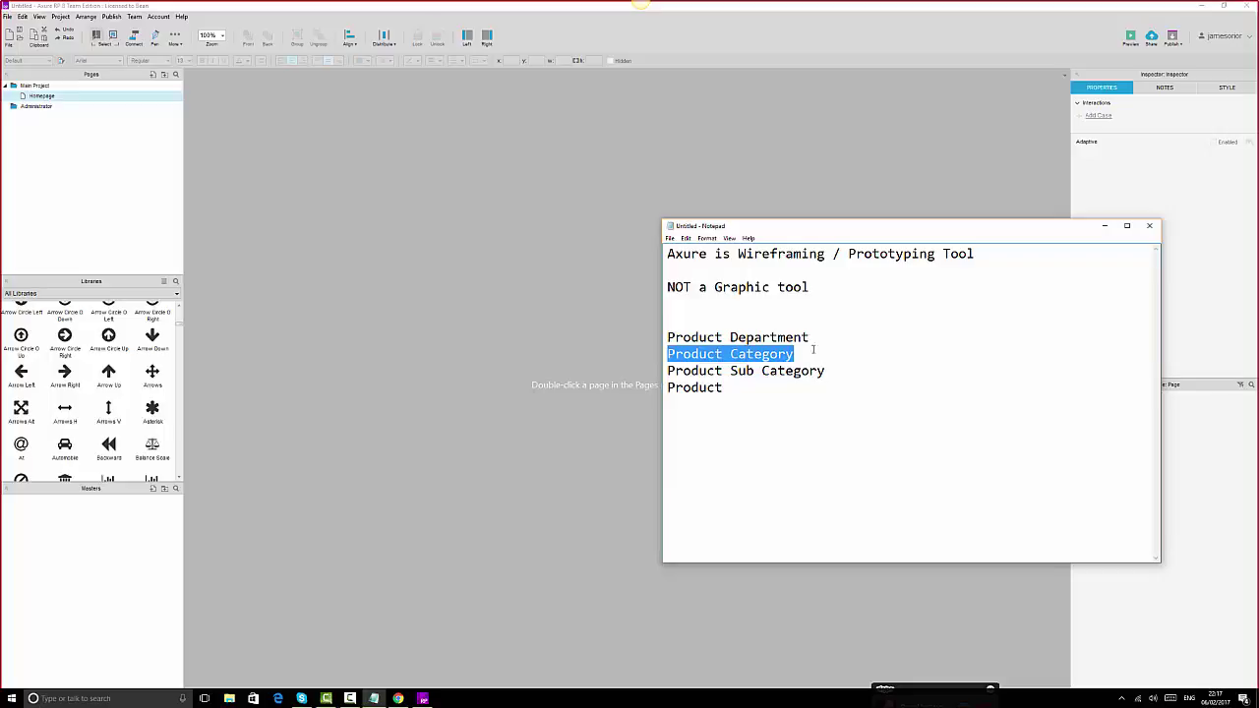
drag(841, 371, 662, 373)
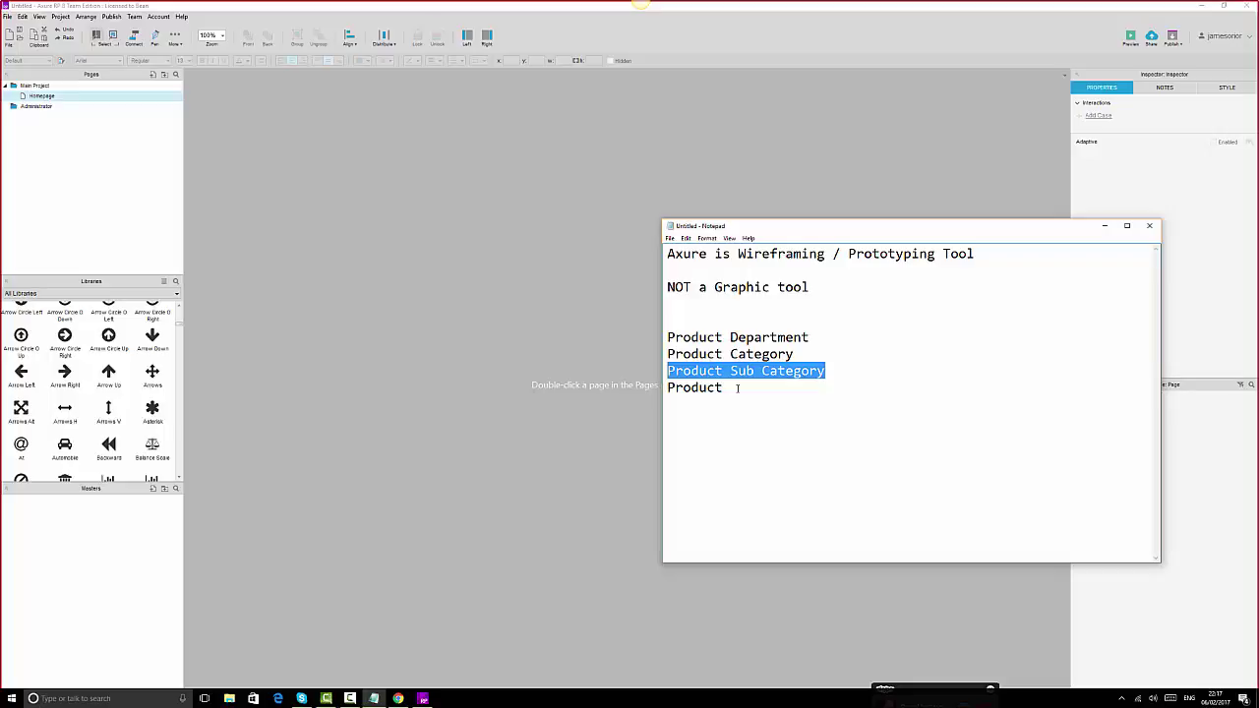
drag(736, 389, 665, 391)
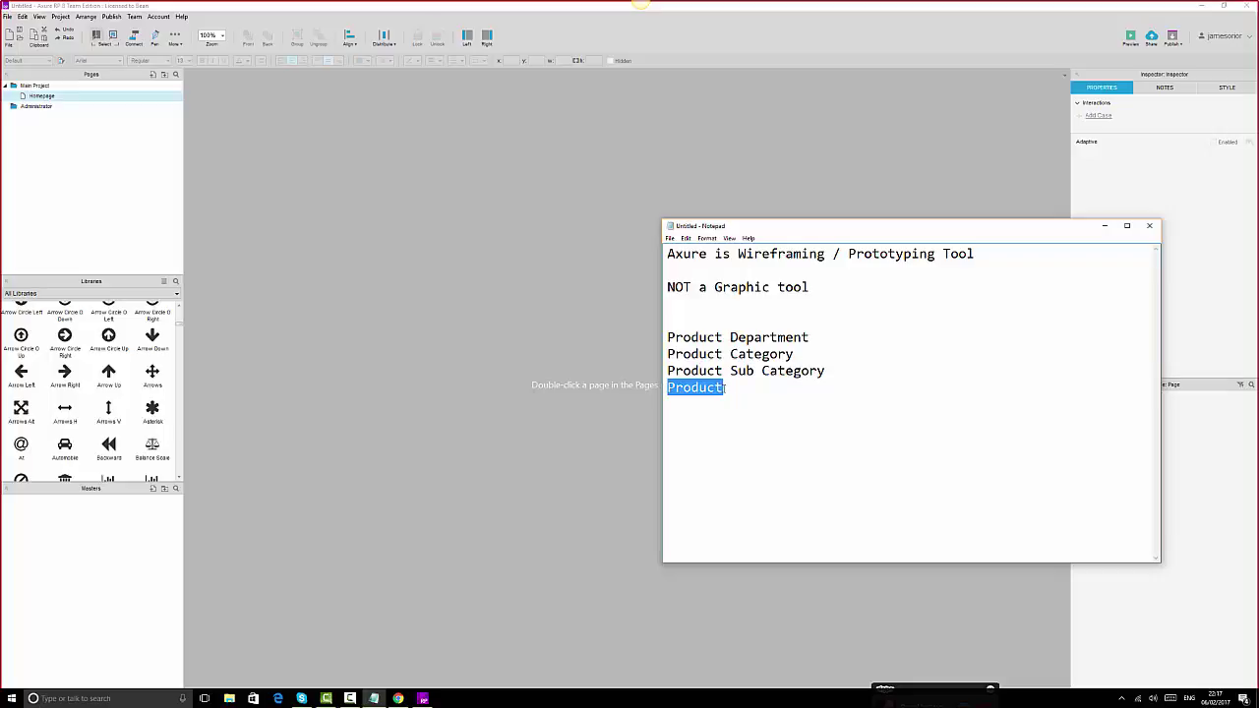
drag(837, 371, 666, 375)
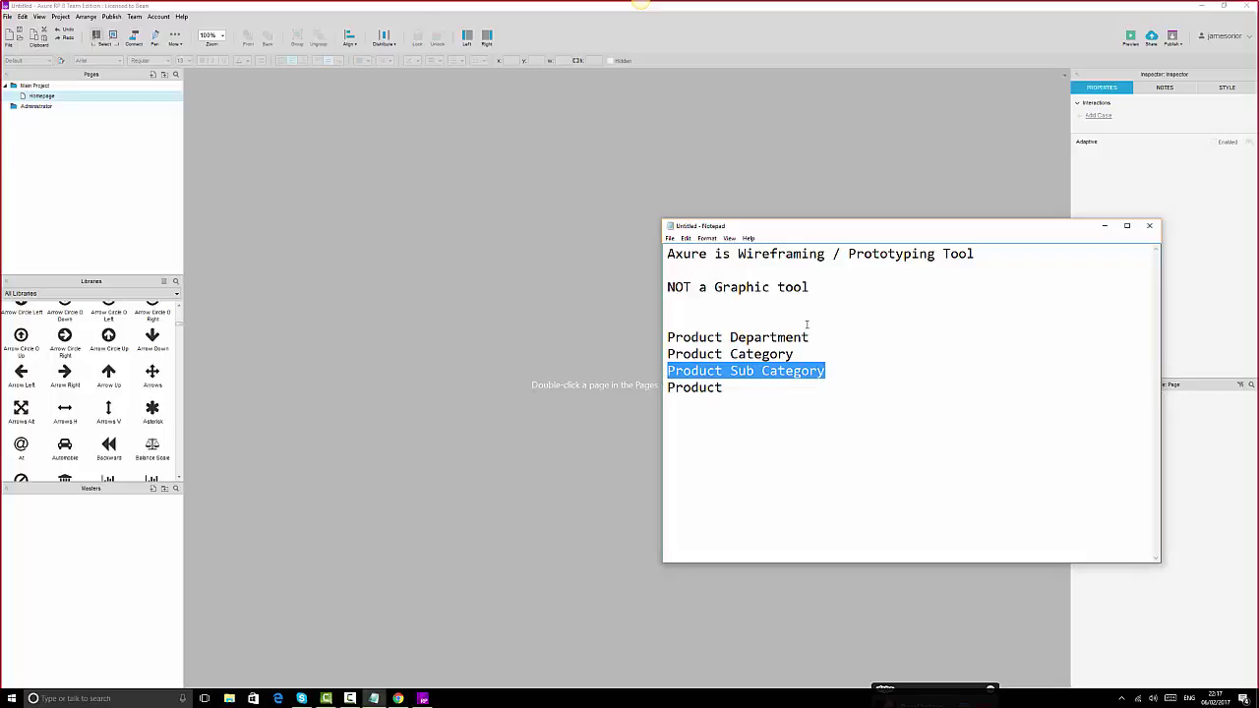
drag(821, 339, 623, 335)
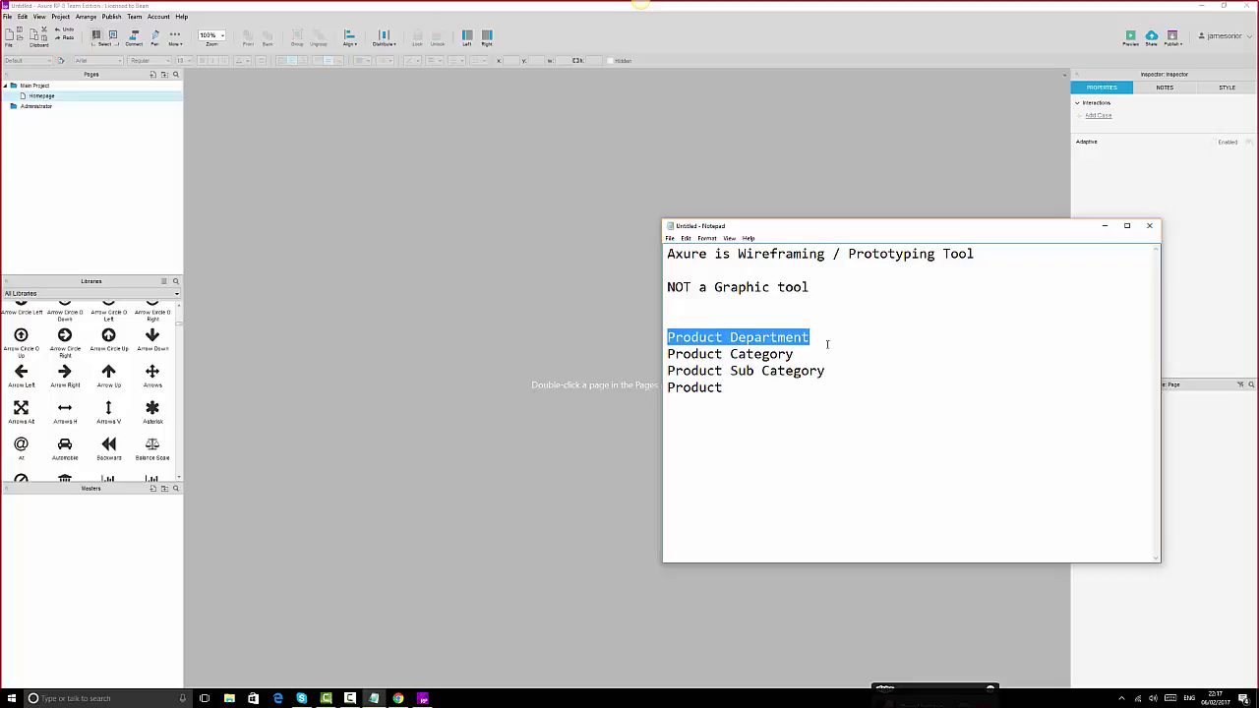
drag(794, 354, 668, 354)
drag(827, 371, 662, 389)
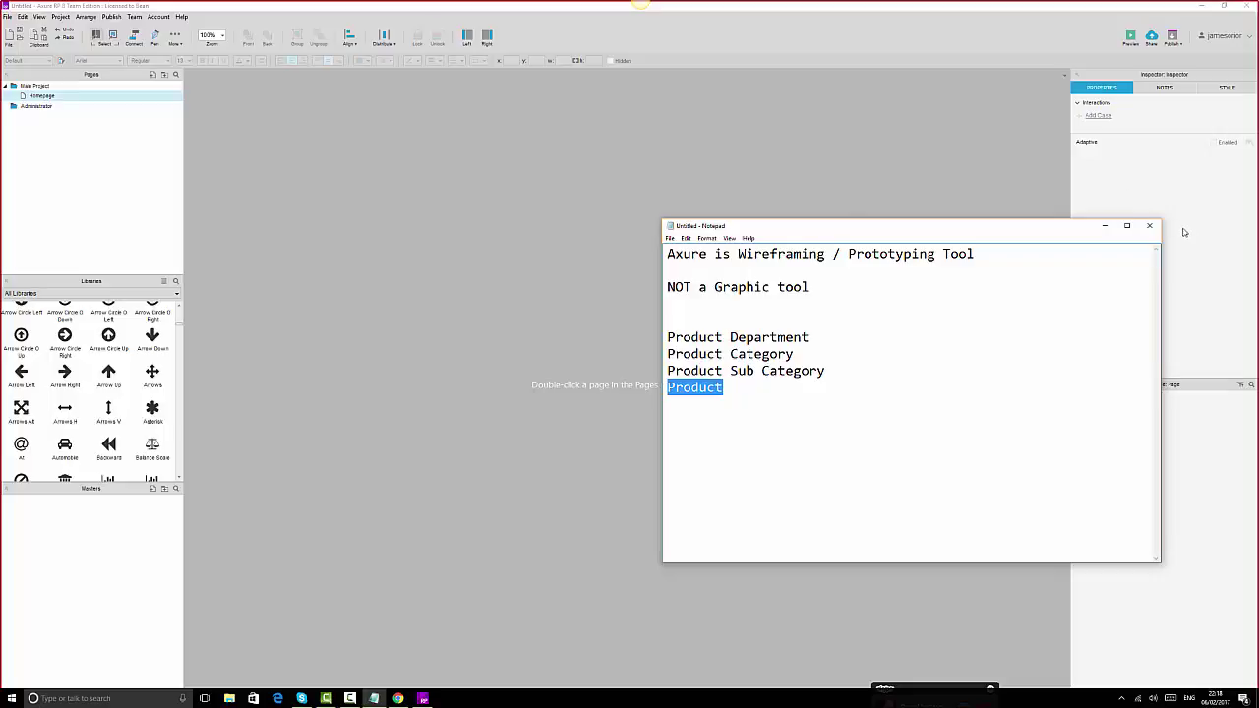
click(1104, 228)
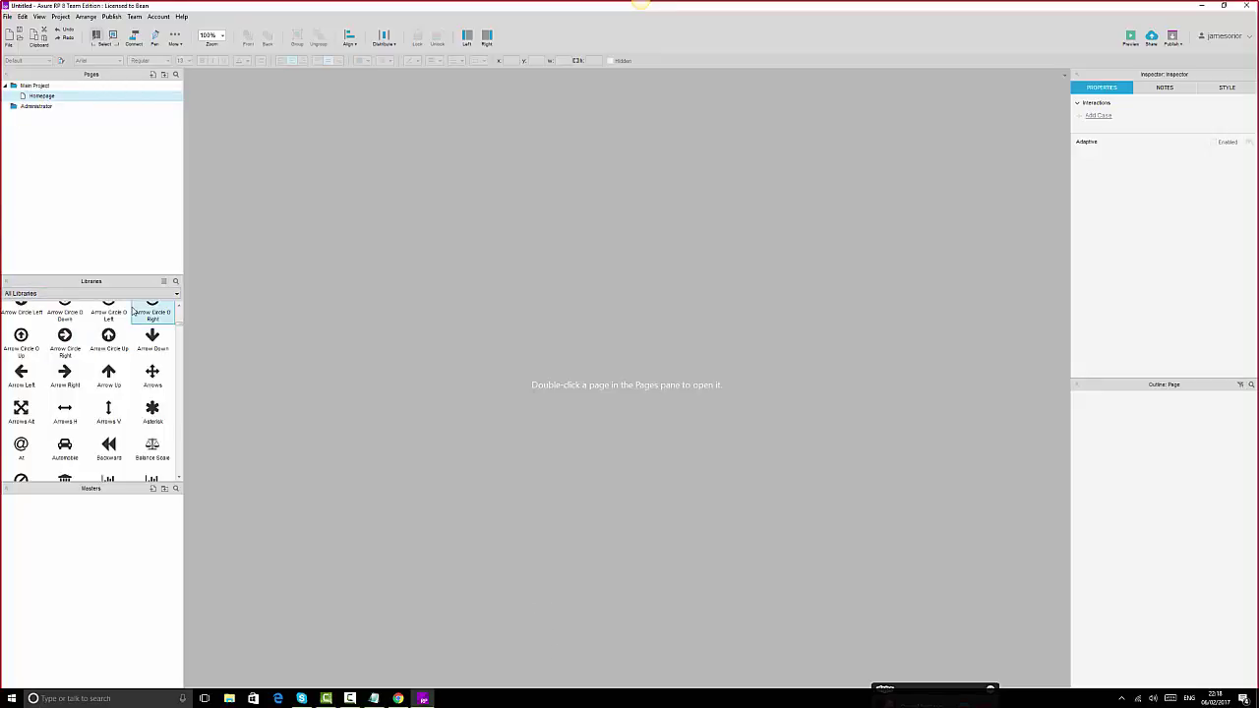
- Show all widget libraries and view the common default widgets at the start of the list
click(79, 294)
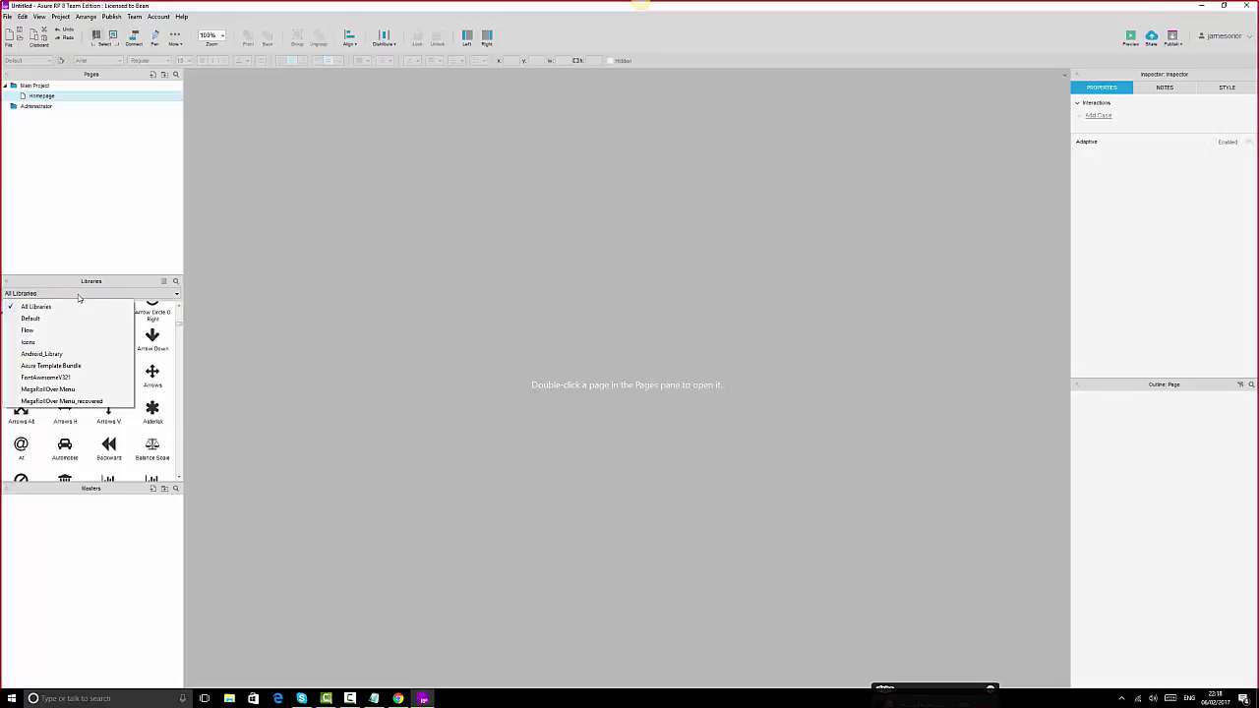
click(48, 308)
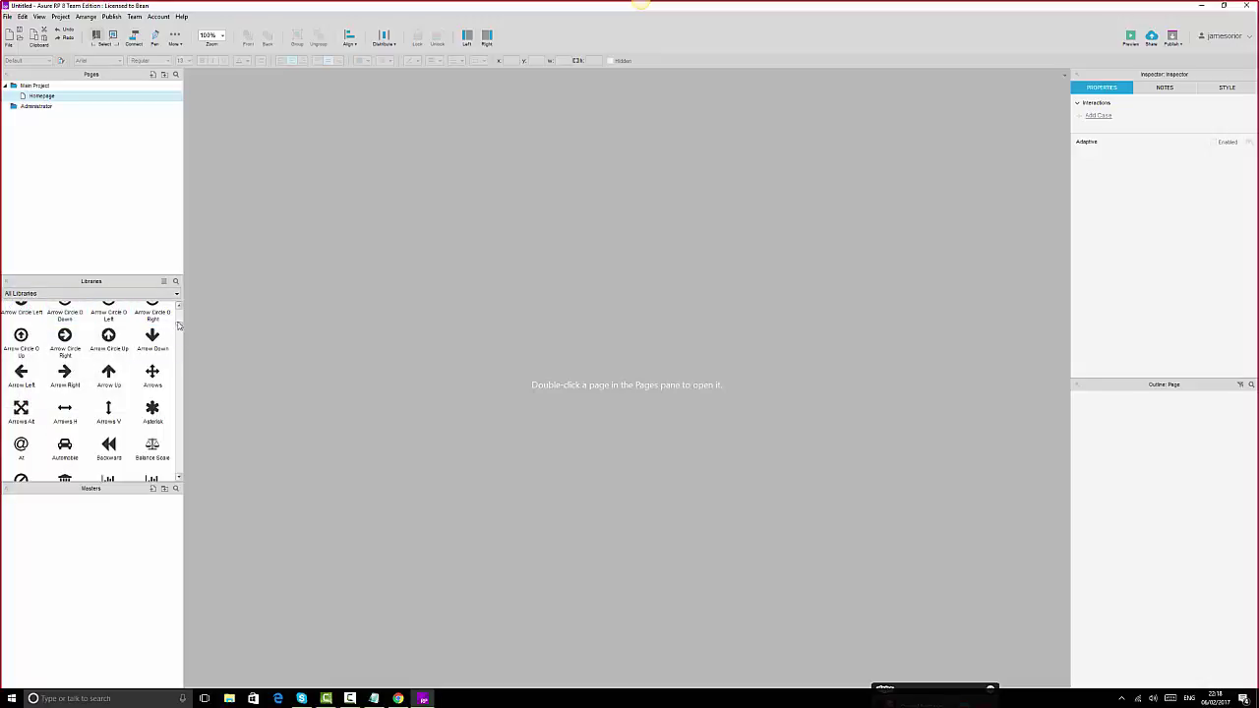
scroll(178, 329, up, 3)
mouse_move(180, 328)
mouse_down()
mouse_move(186, 504)
mouse_move(182, 304)
mouse_up()
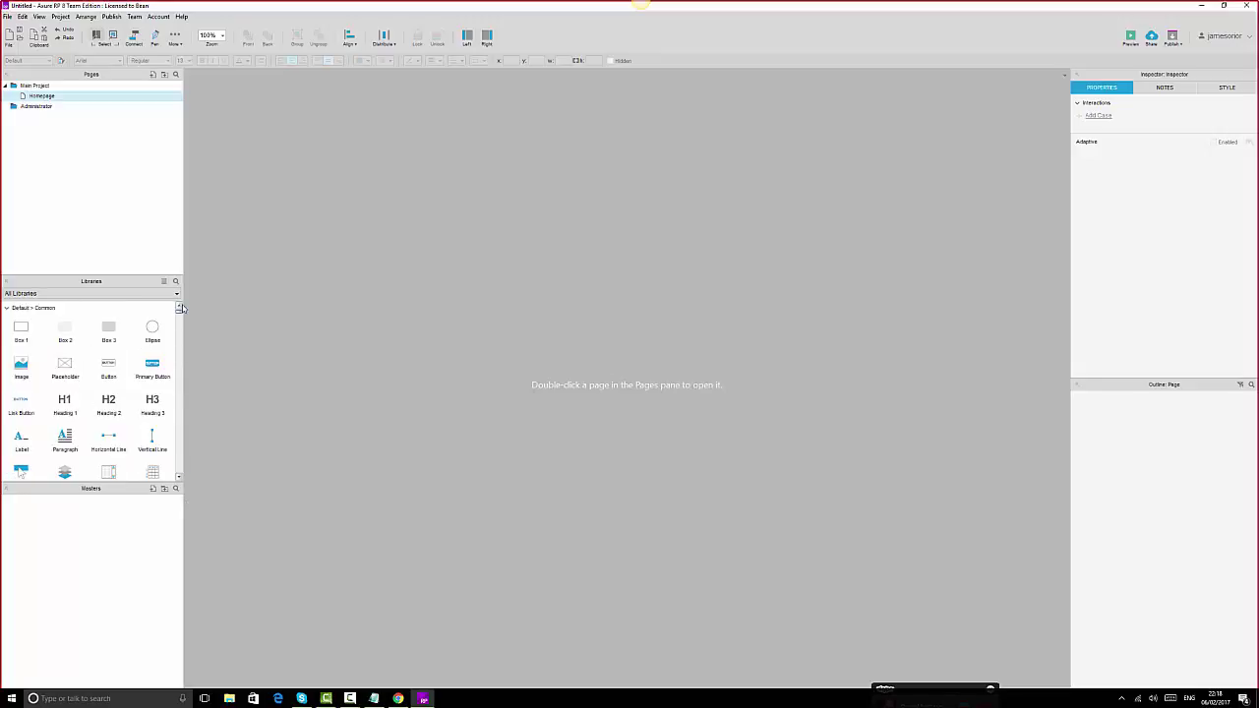
- Show only the Default library and look through its widgets down to the Markup group
click(56, 293)
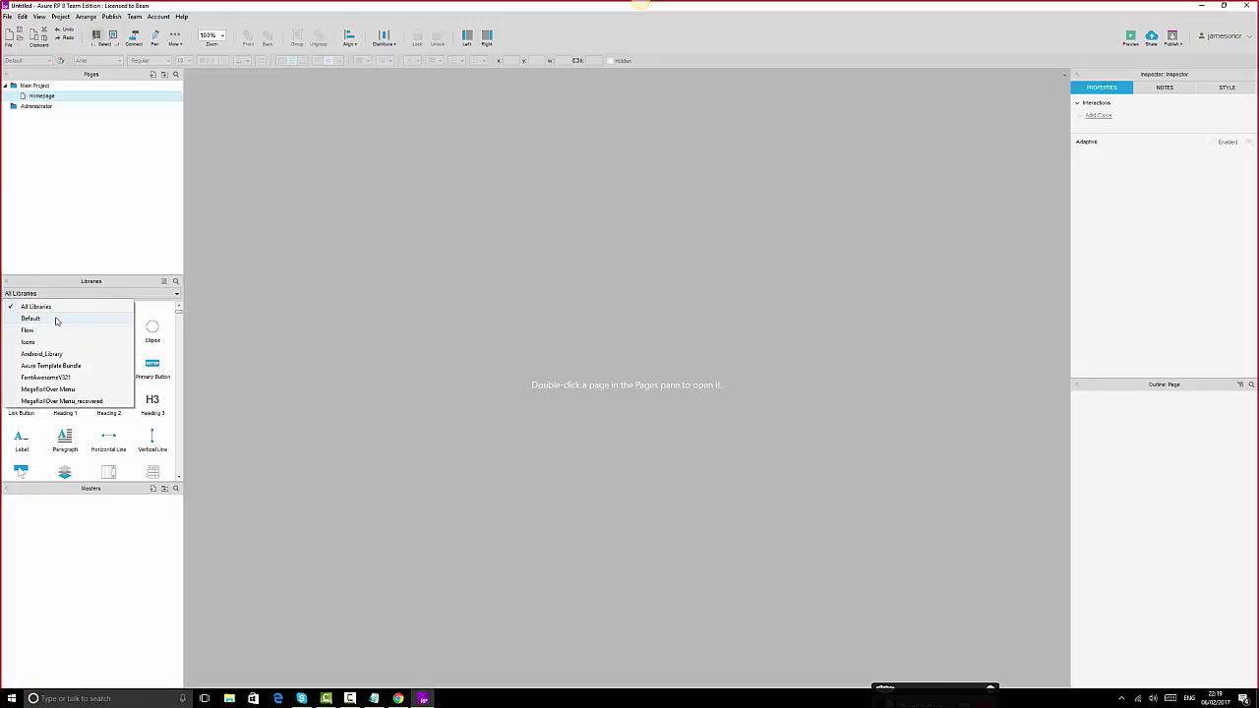
click(56, 319)
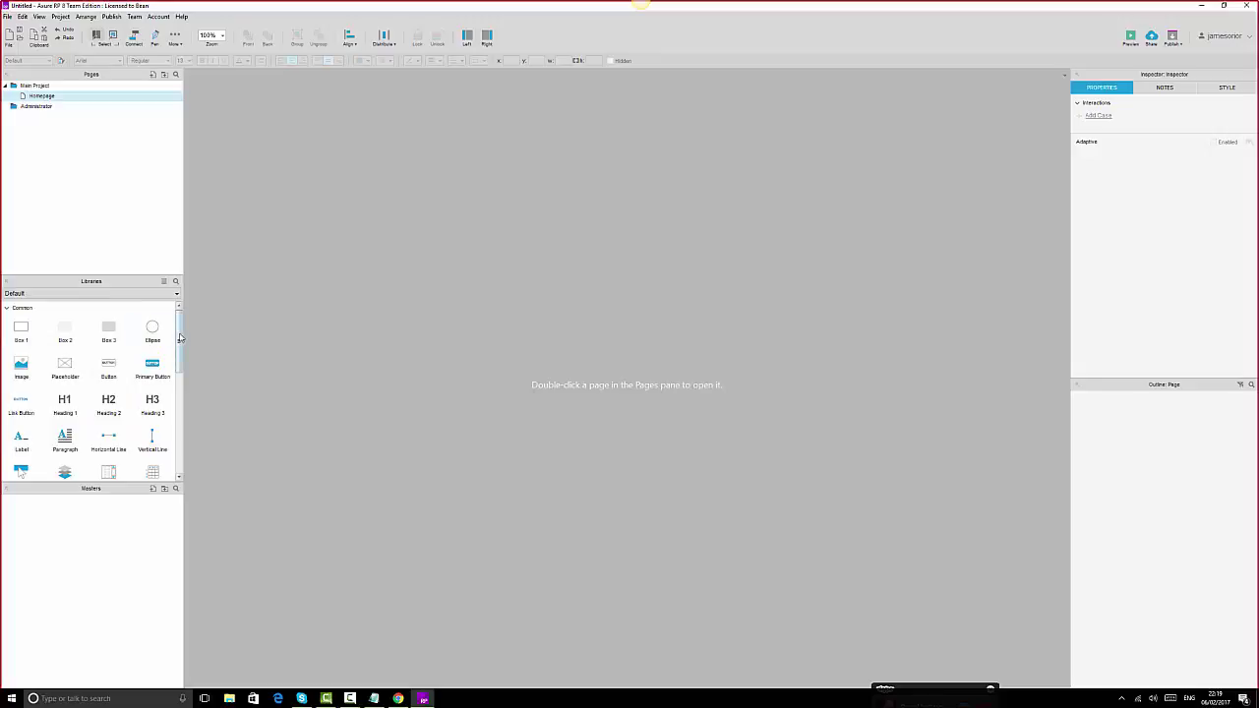
drag(178, 334, 181, 460)
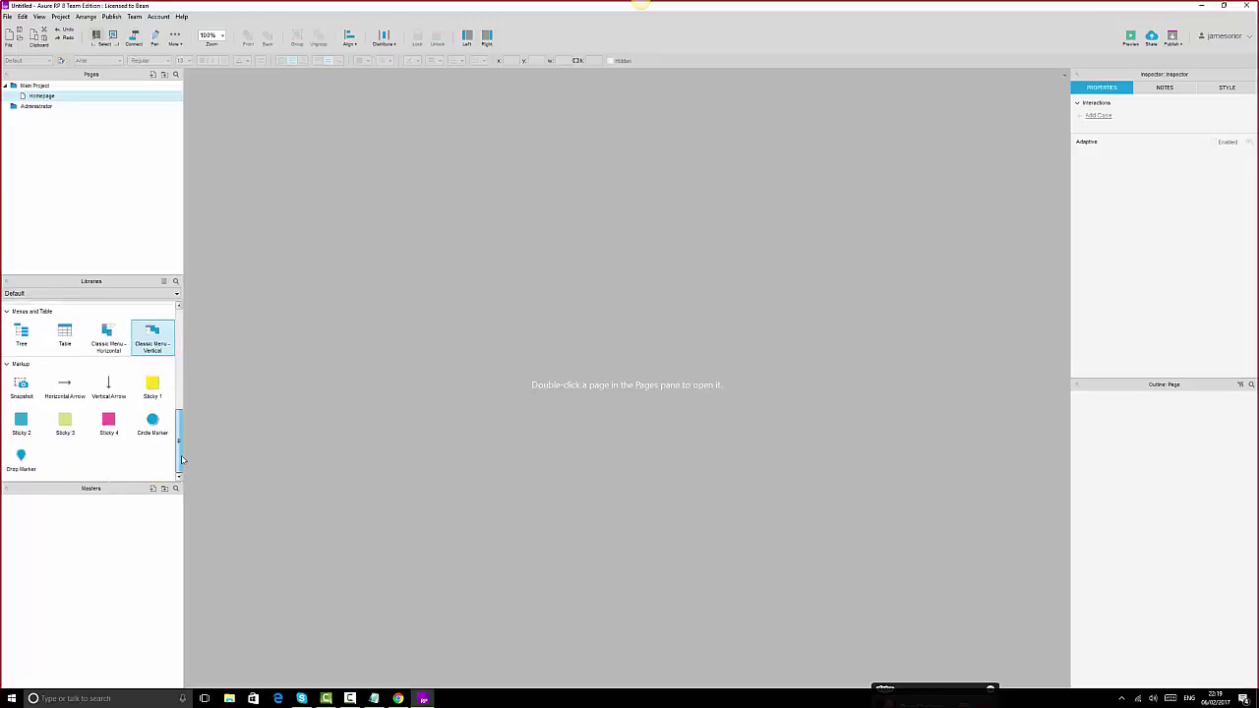
drag(181, 460, 203, 324)
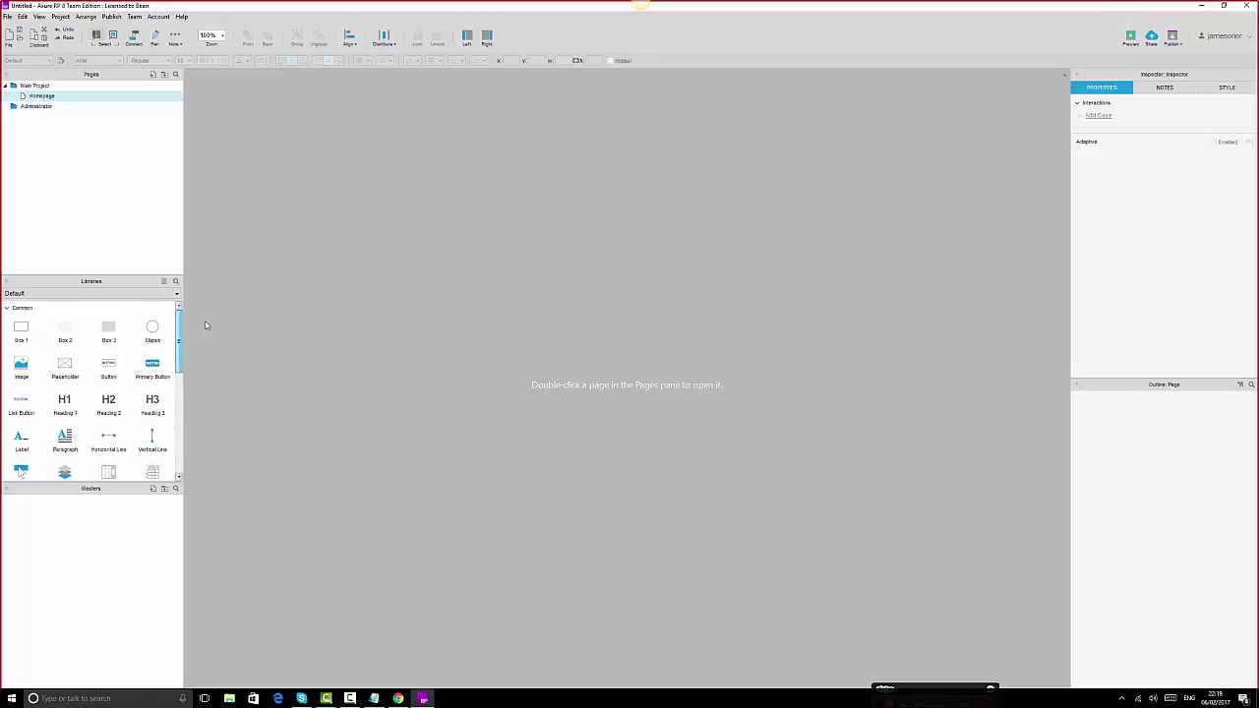
- Examine the widgets of the Flow library and the symbols of the Icons library
click(135, 296)
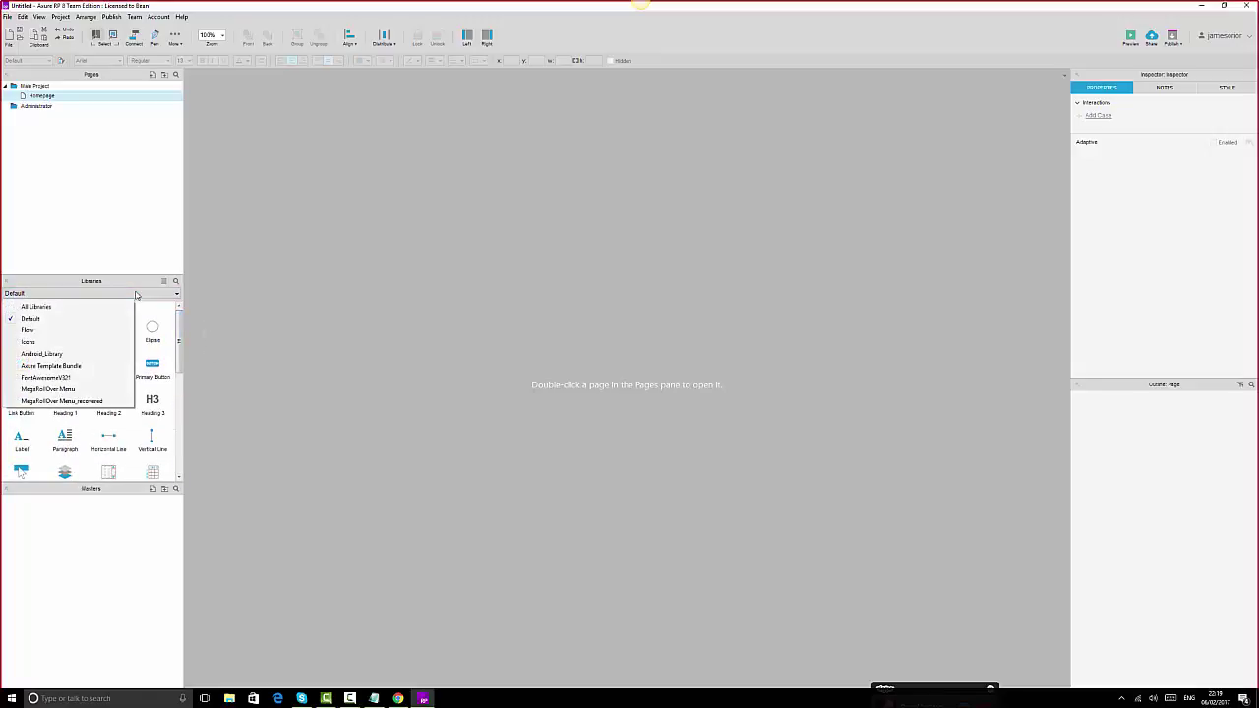
click(36, 334)
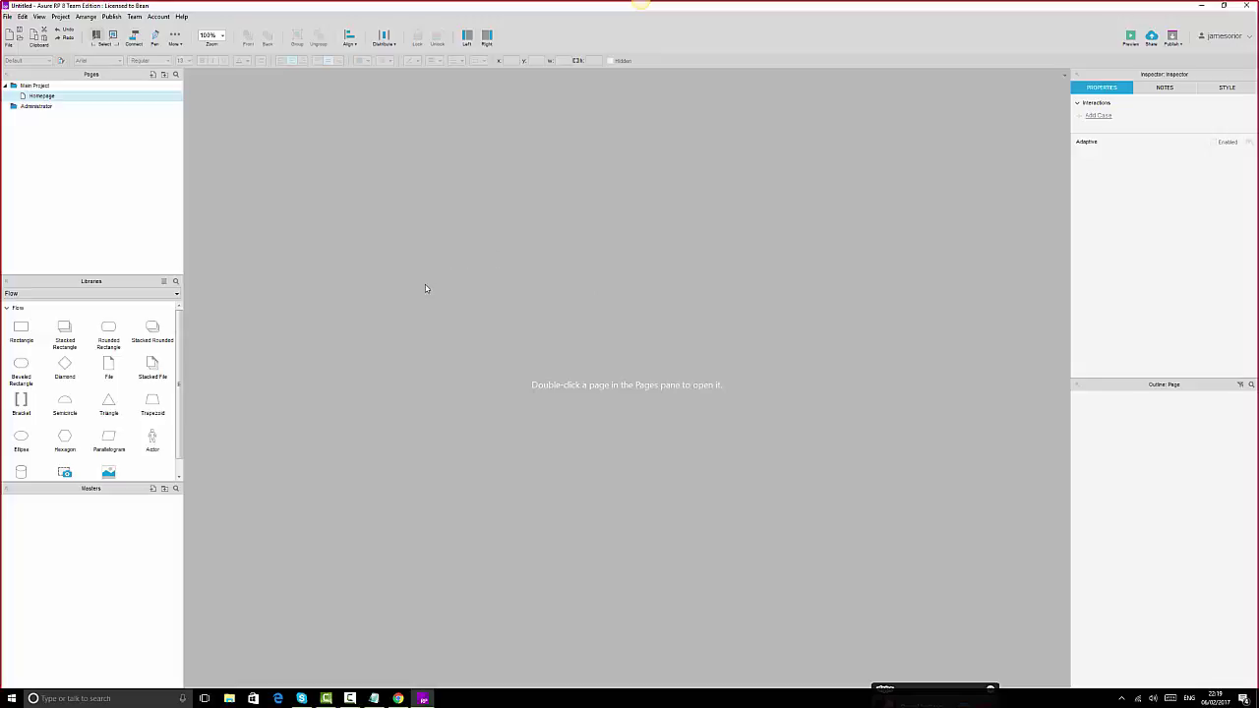
click(93, 294)
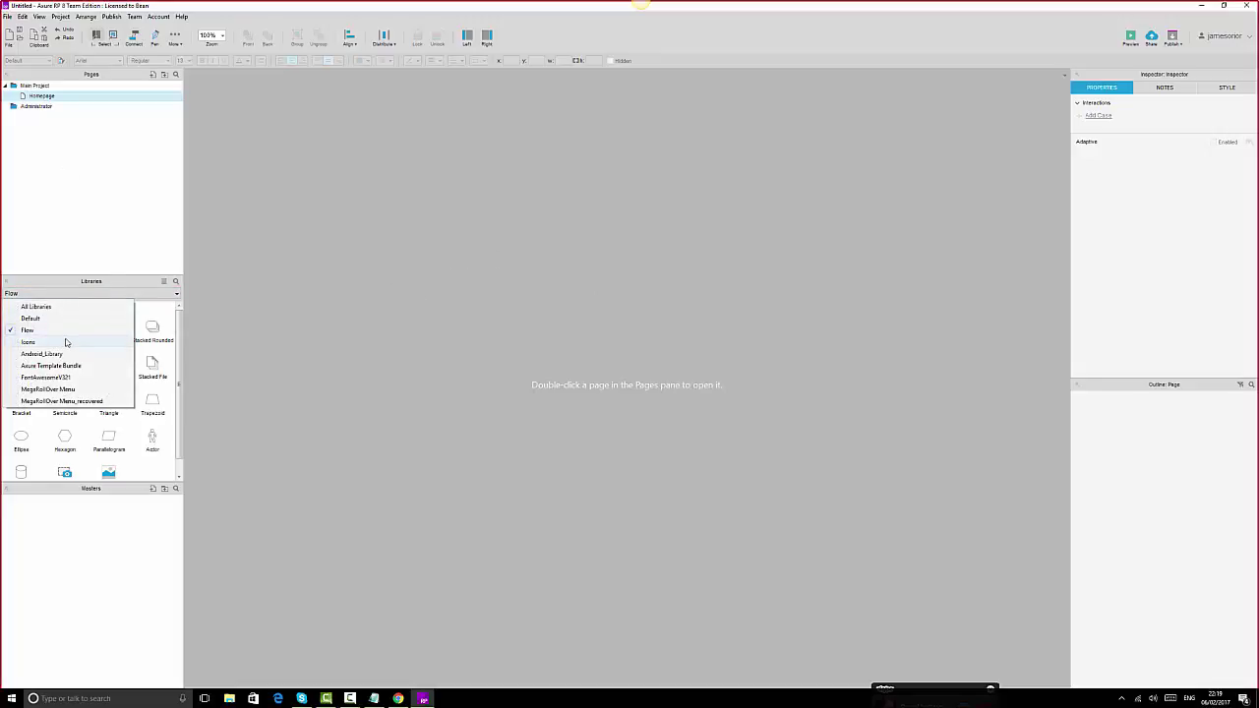
click(69, 341)
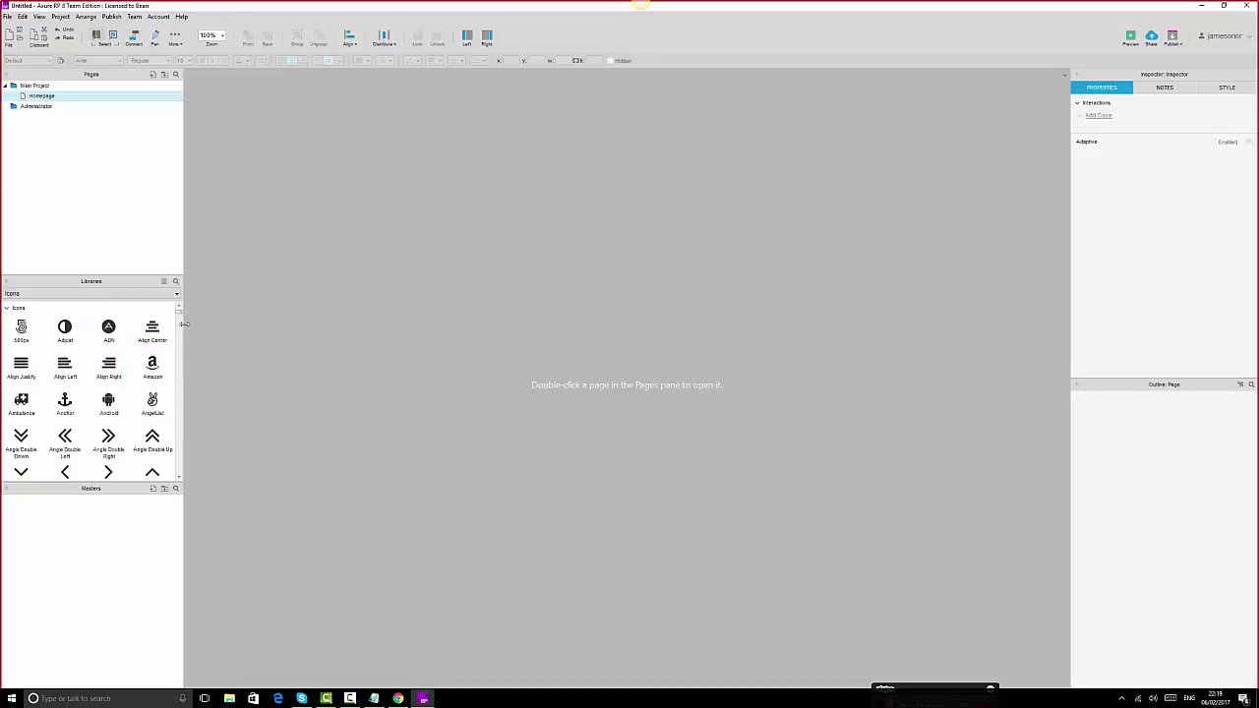
scroll(178, 316, down, 10)
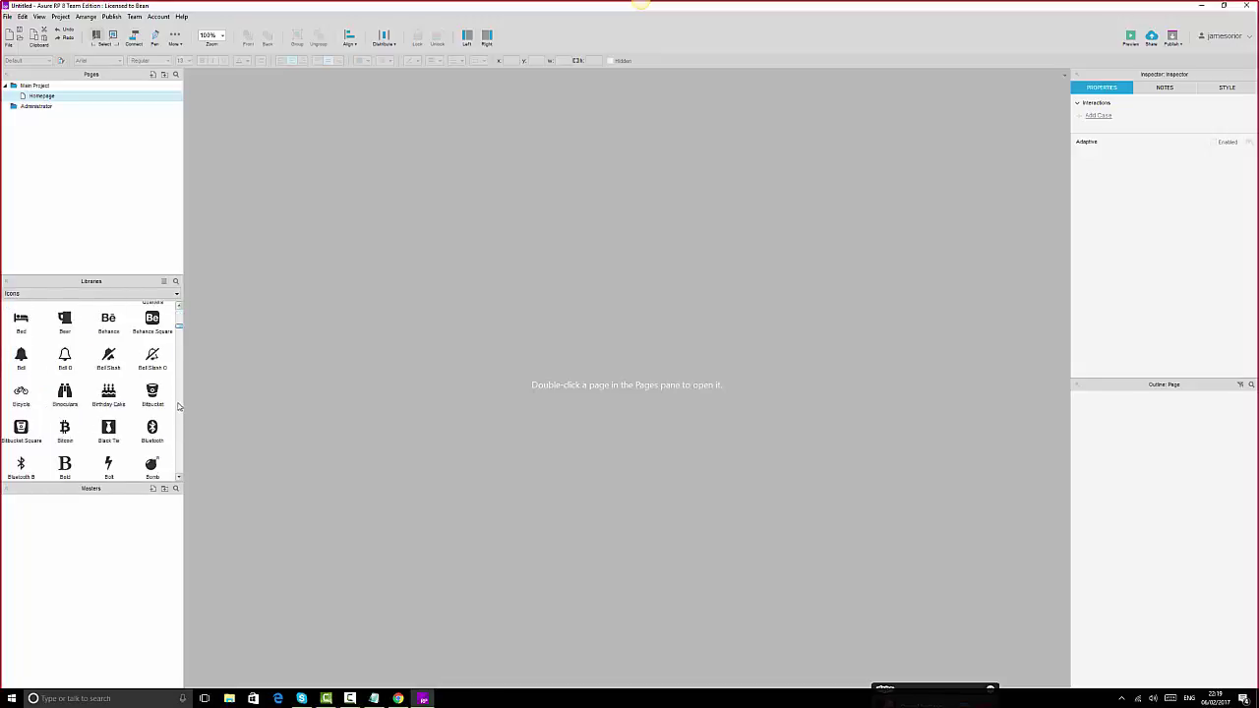
scroll(180, 309, up, 10)
- Show the Android_Library widgets and open the Homepage page for editing
click(90, 293)
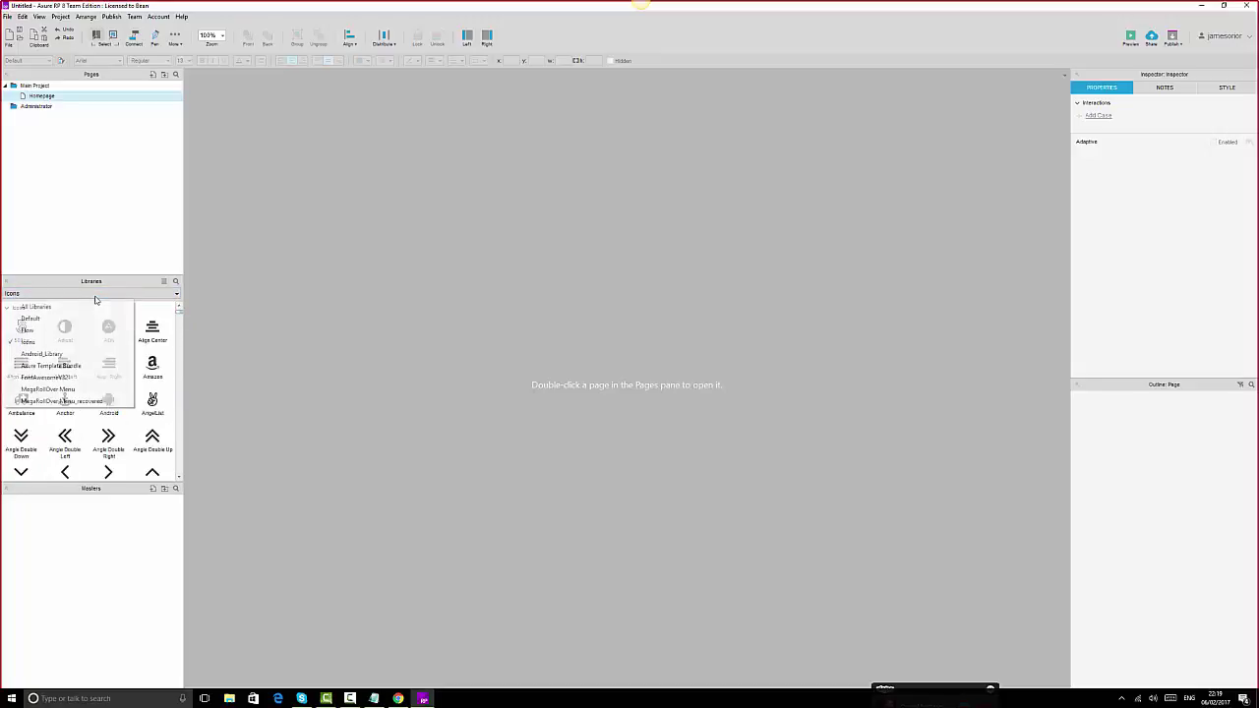
click(49, 355)
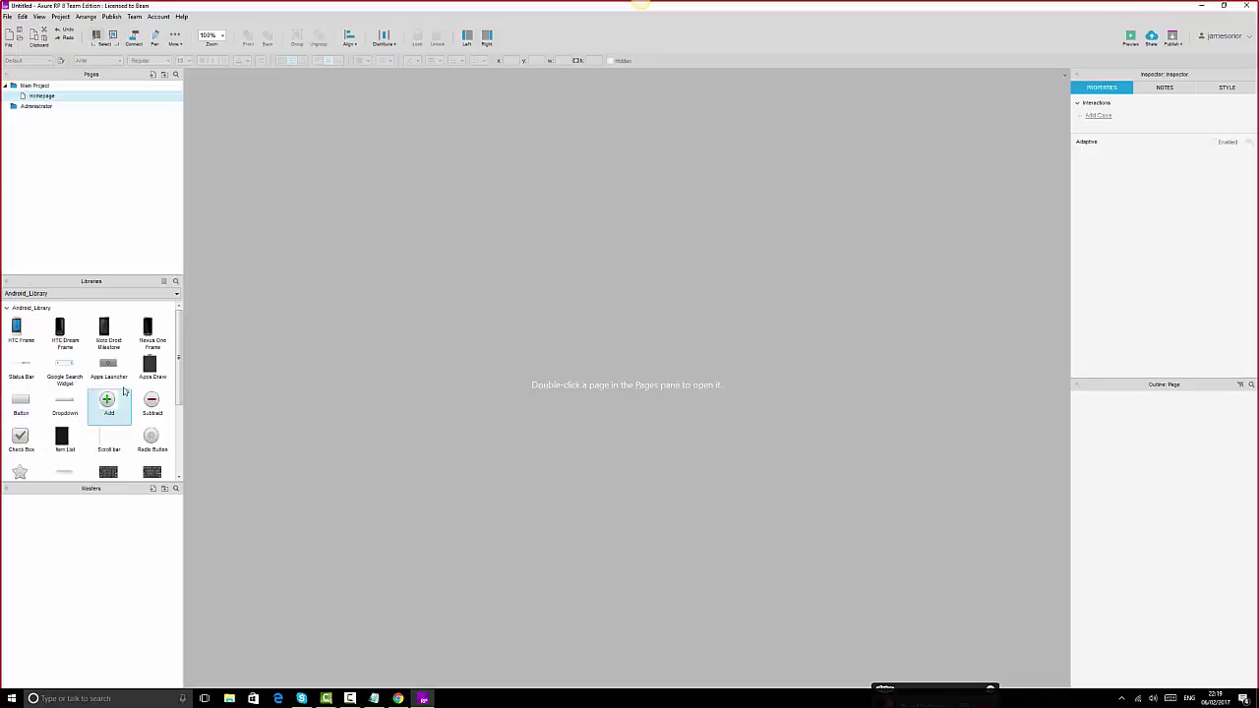
double_click(42, 97)
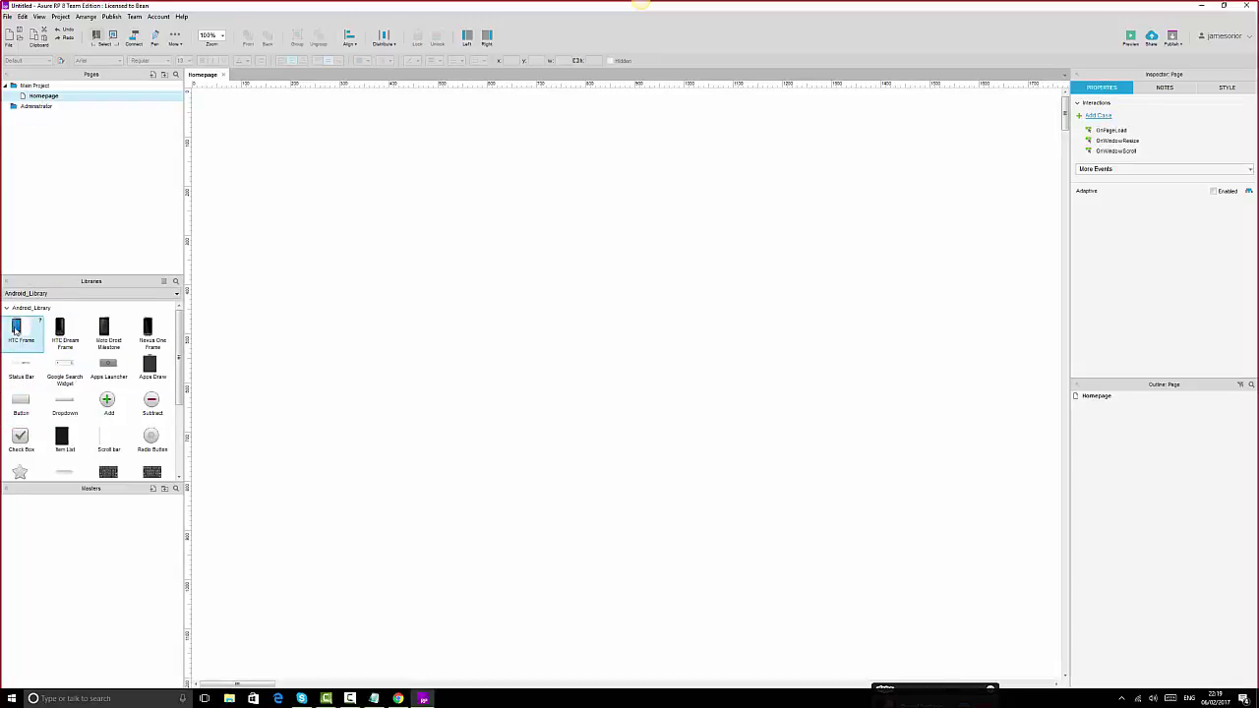
- Place an HTC Frame from the Android library on the Homepage canvas, and delete it
drag(16, 330, 299, 135)
click(652, 309)
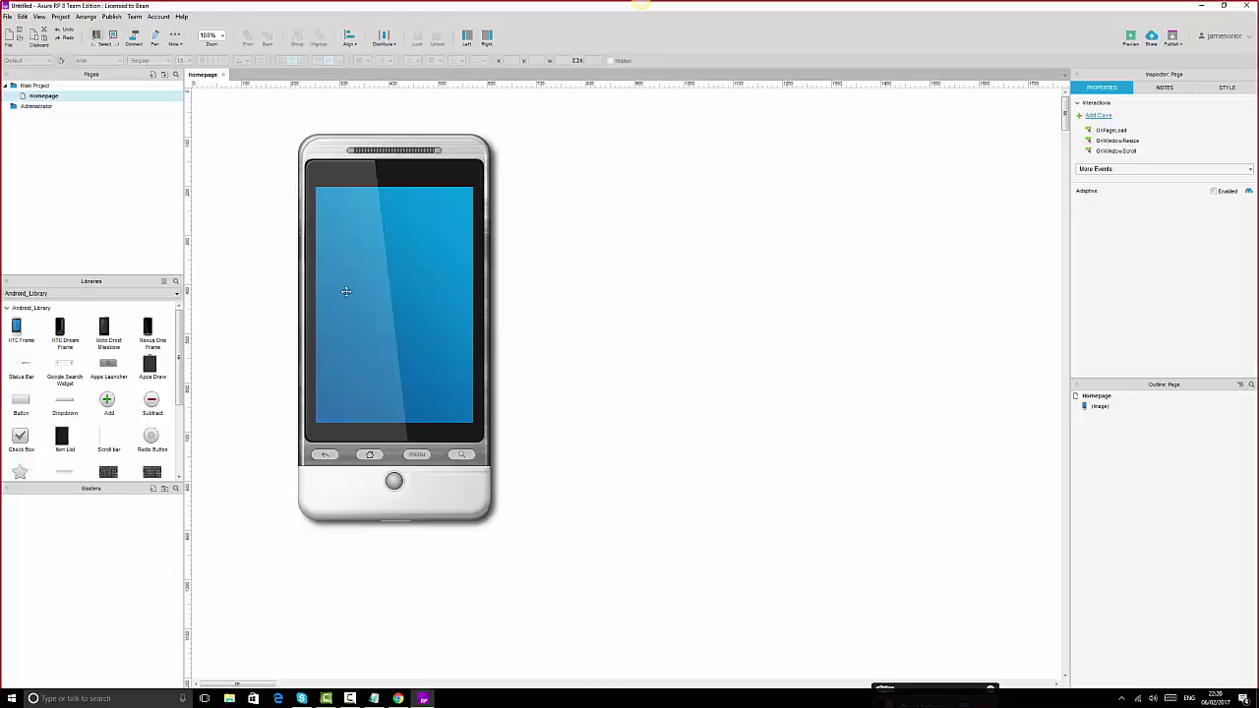
click(389, 289)
key(Delete)
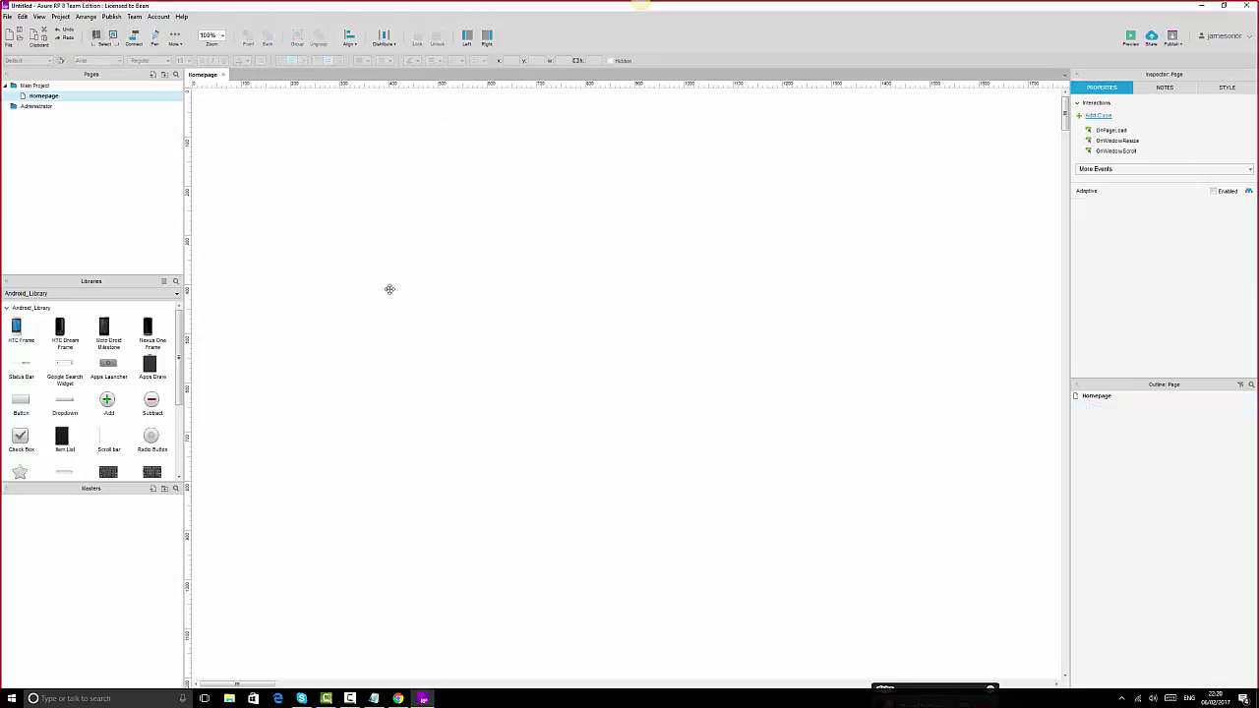
- Show the Axure Template Bundle library and place Splash Screen 1 near the upper-left corner of the Homepage canvas
click(58, 295)
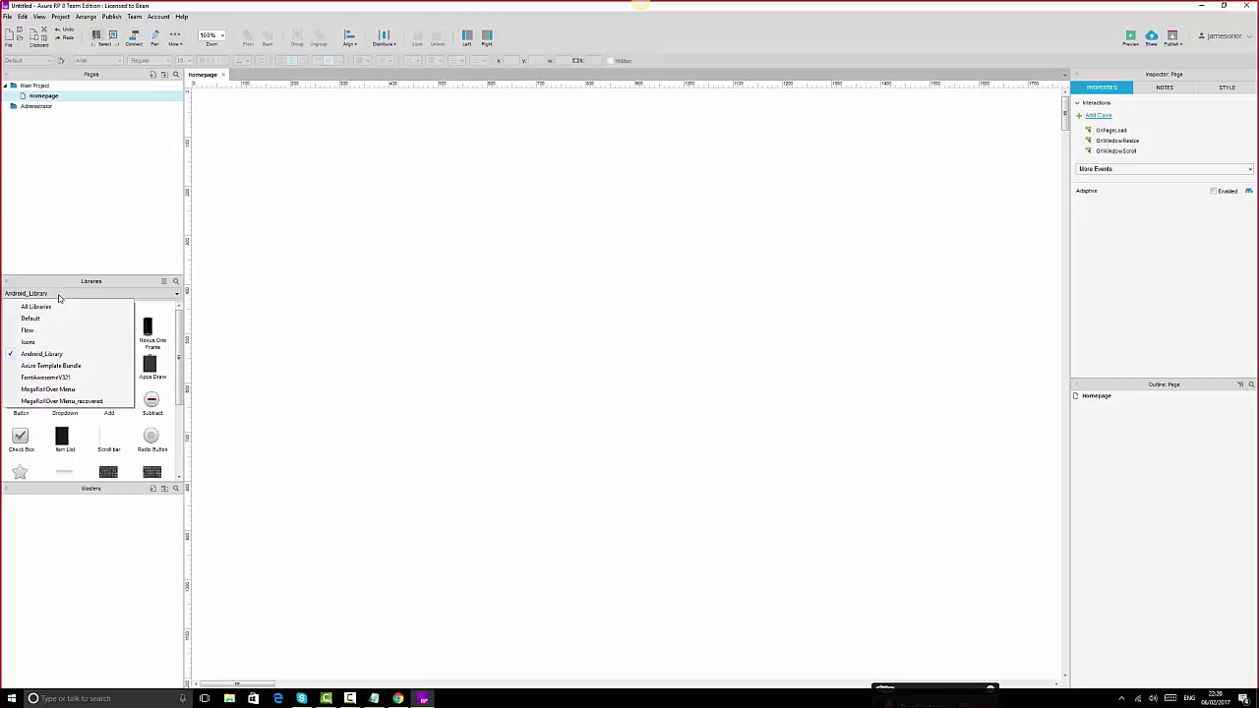
click(71, 366)
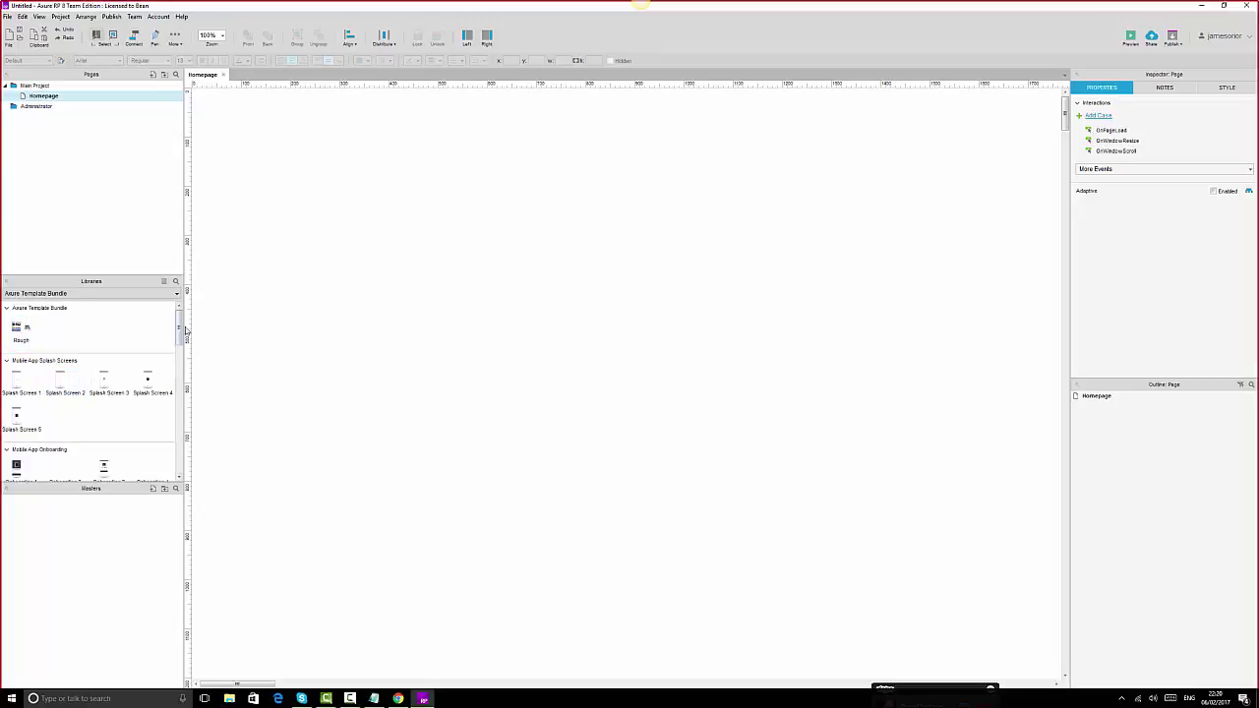
mouse_move(179, 331)
mouse_down()
mouse_move(174, 451)
mouse_move(178, 320)
mouse_up()
drag(23, 387, 255, 132)
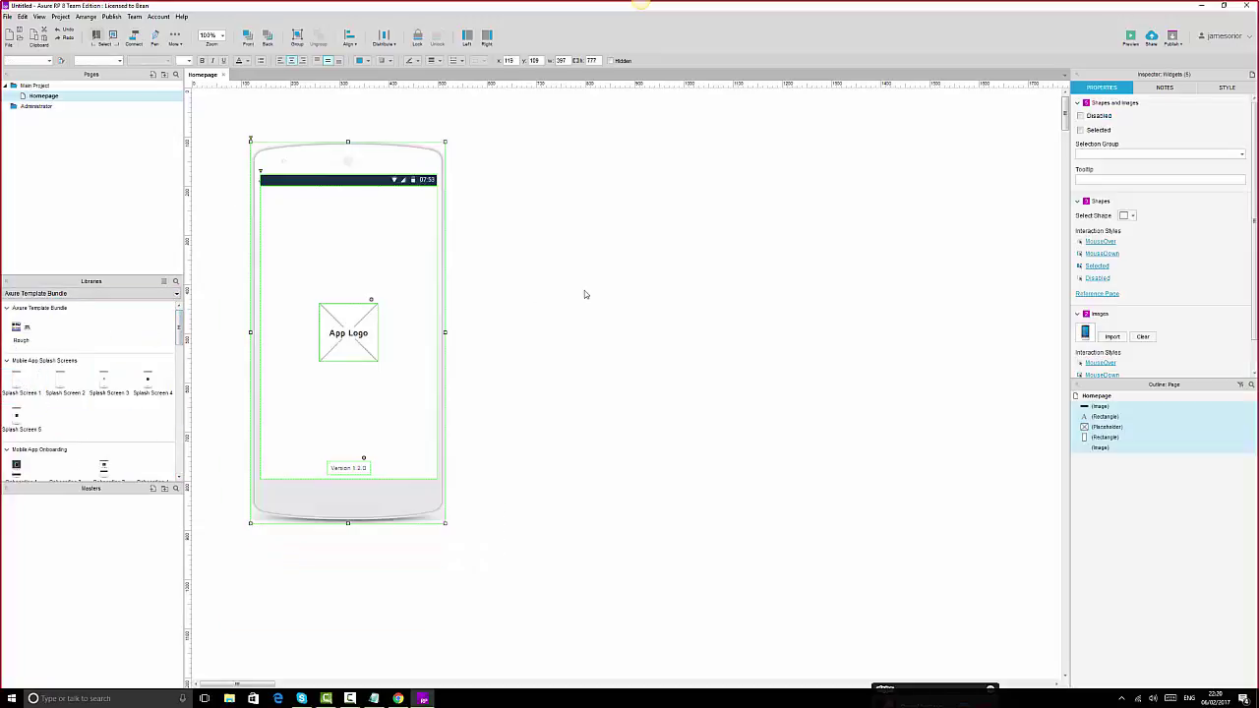
click(579, 291)
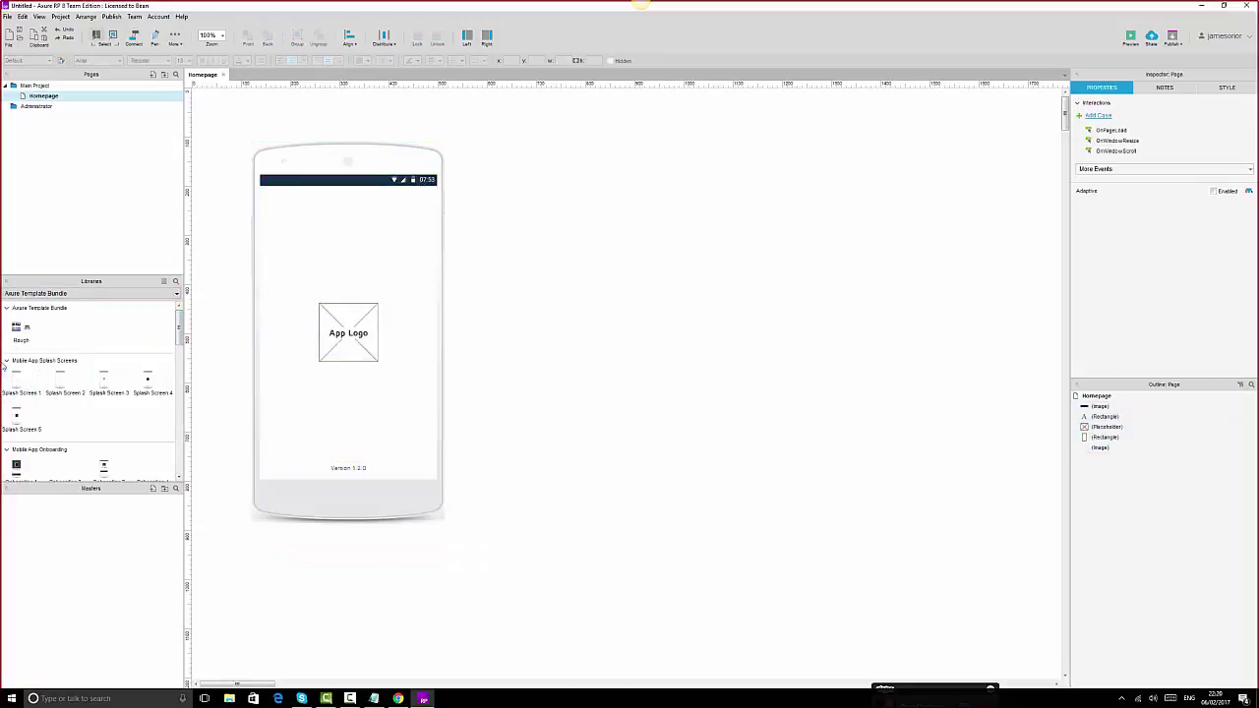
scroll(82, 419, down, 2)
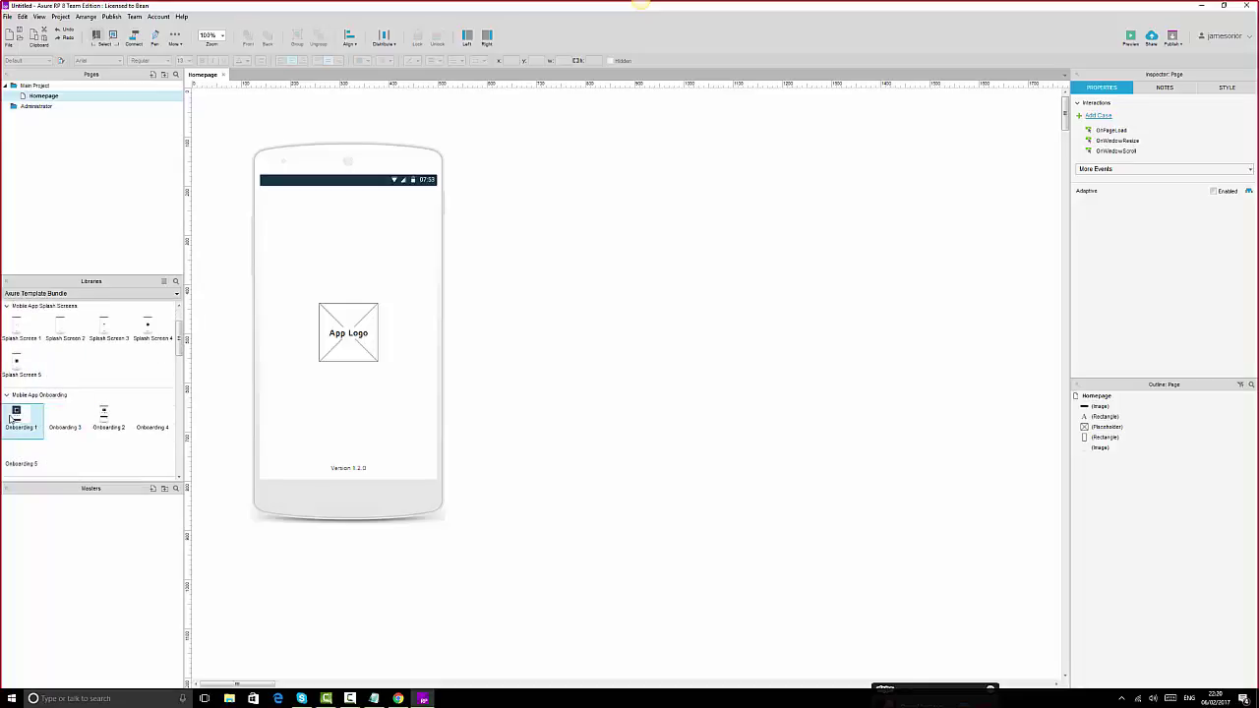
- Place Onboarding 1 to the right of the splash screen, and delete both screens from the Homepage canvas
drag(17, 414, 587, 165)
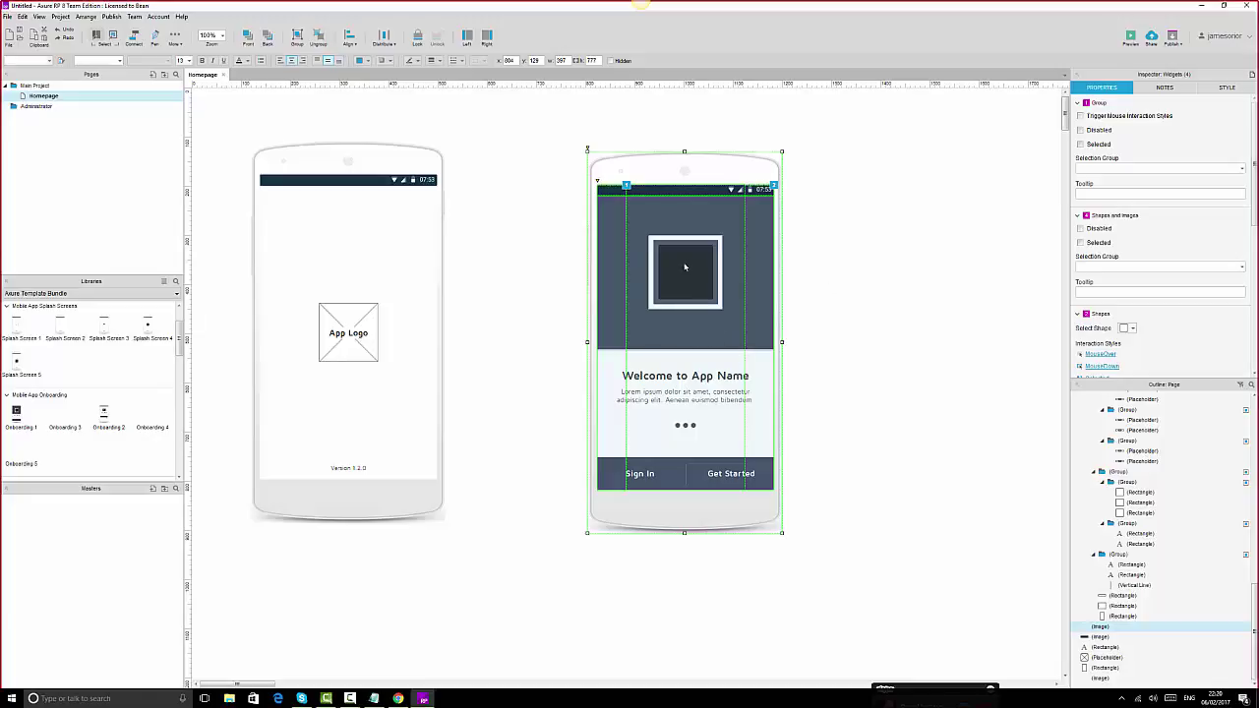
key(Delete)
click(382, 158)
key(Delete)
drag(250, 110, 540, 526)
key(Delete)
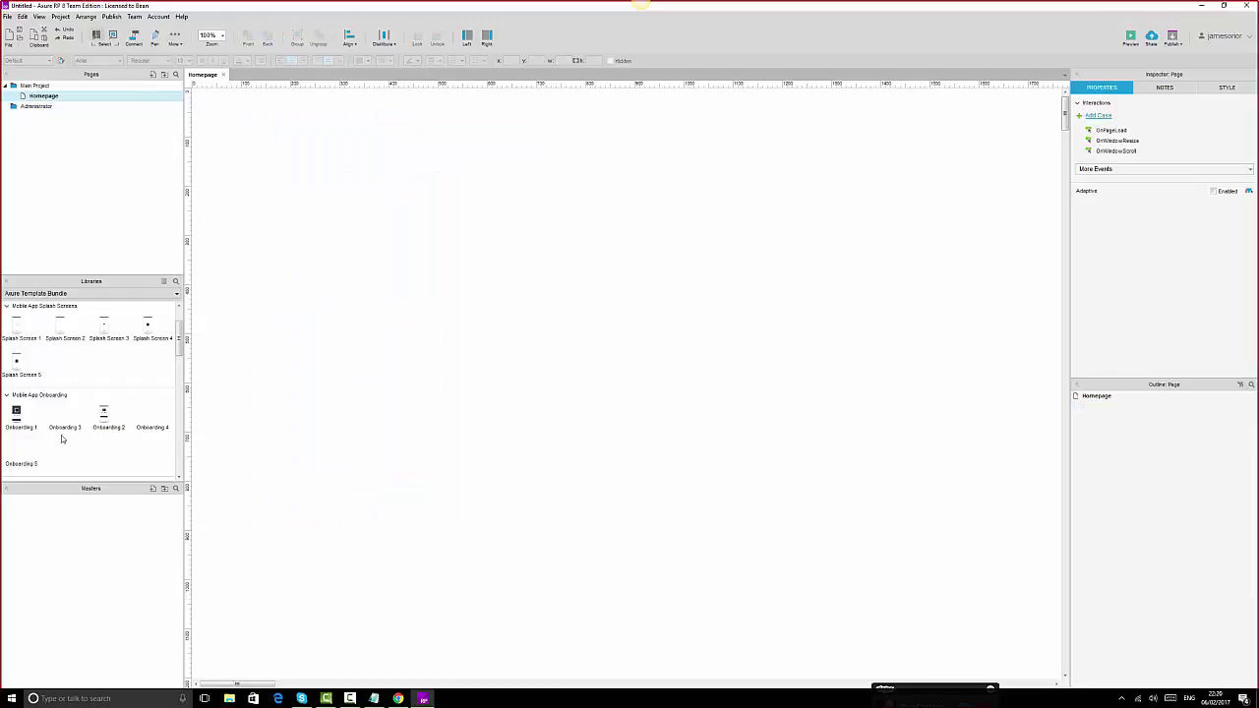
- Place a Landing Screen template with Google, Facebook and LinkedIn sign-up buttons near the canvas's upper-left corner, and delete it
scroll(126, 430, down, 1)
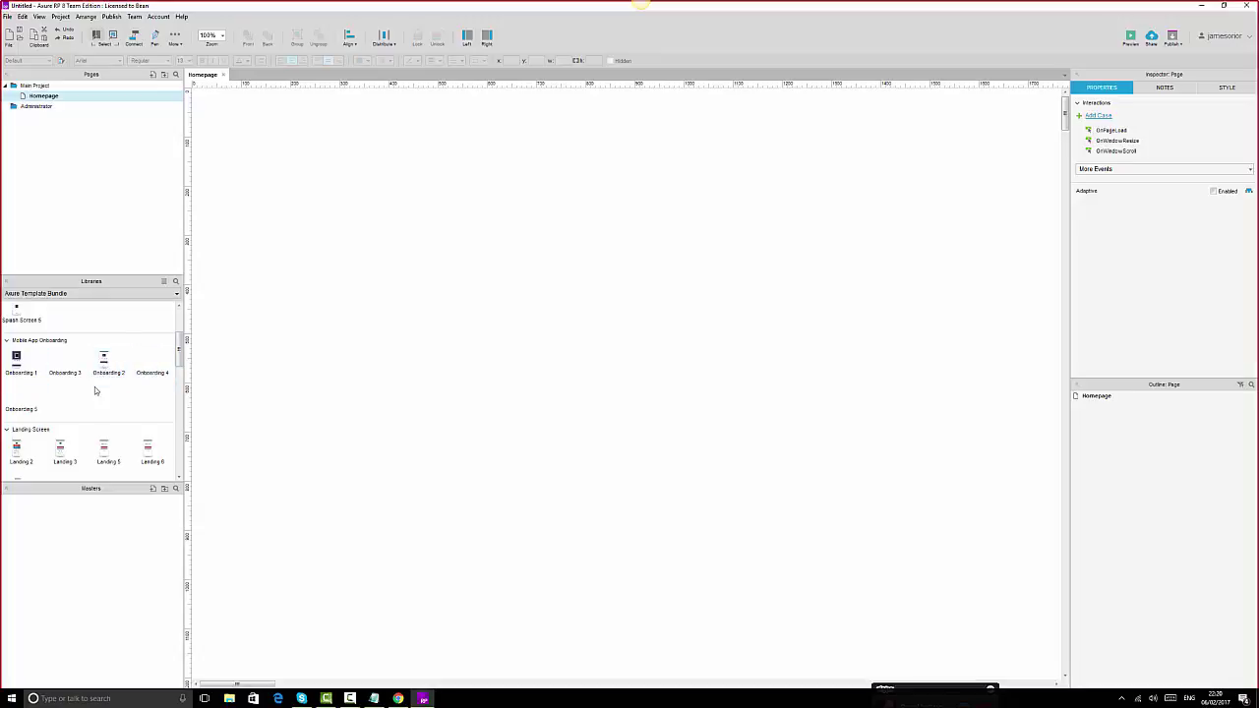
scroll(52, 439, down, 1)
drag(22, 418, 270, 131)
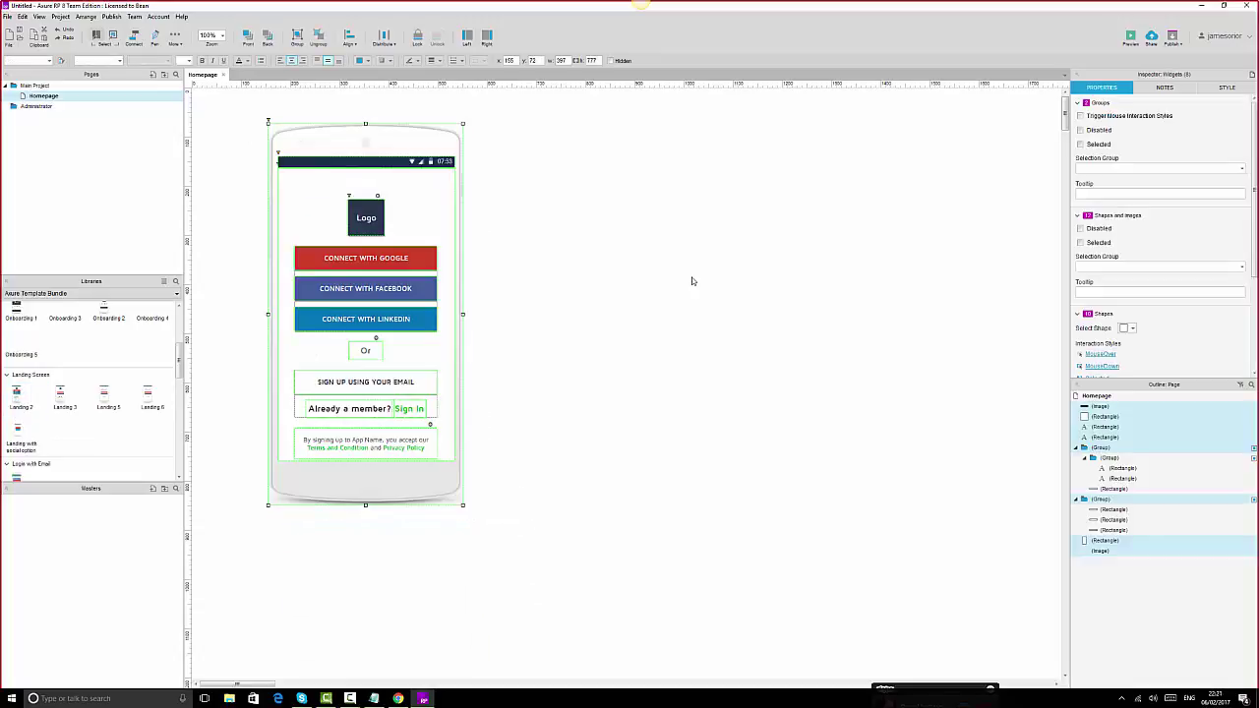
click(692, 281)
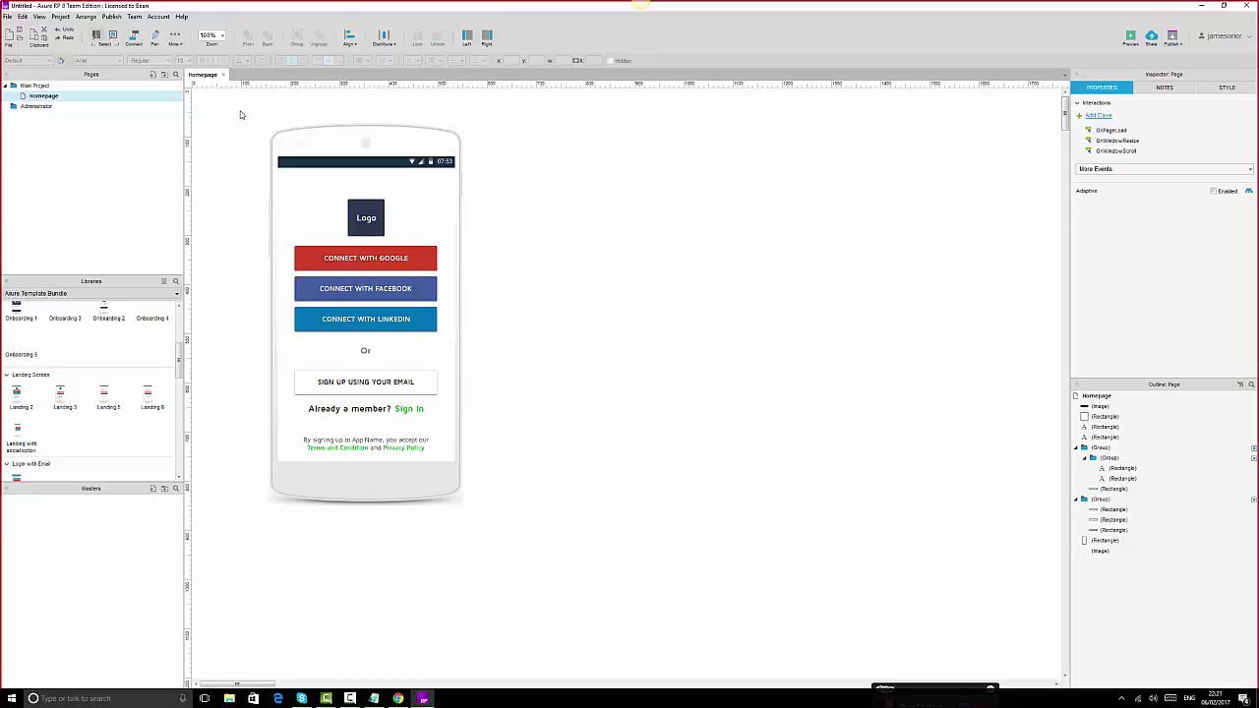
drag(241, 111, 527, 521)
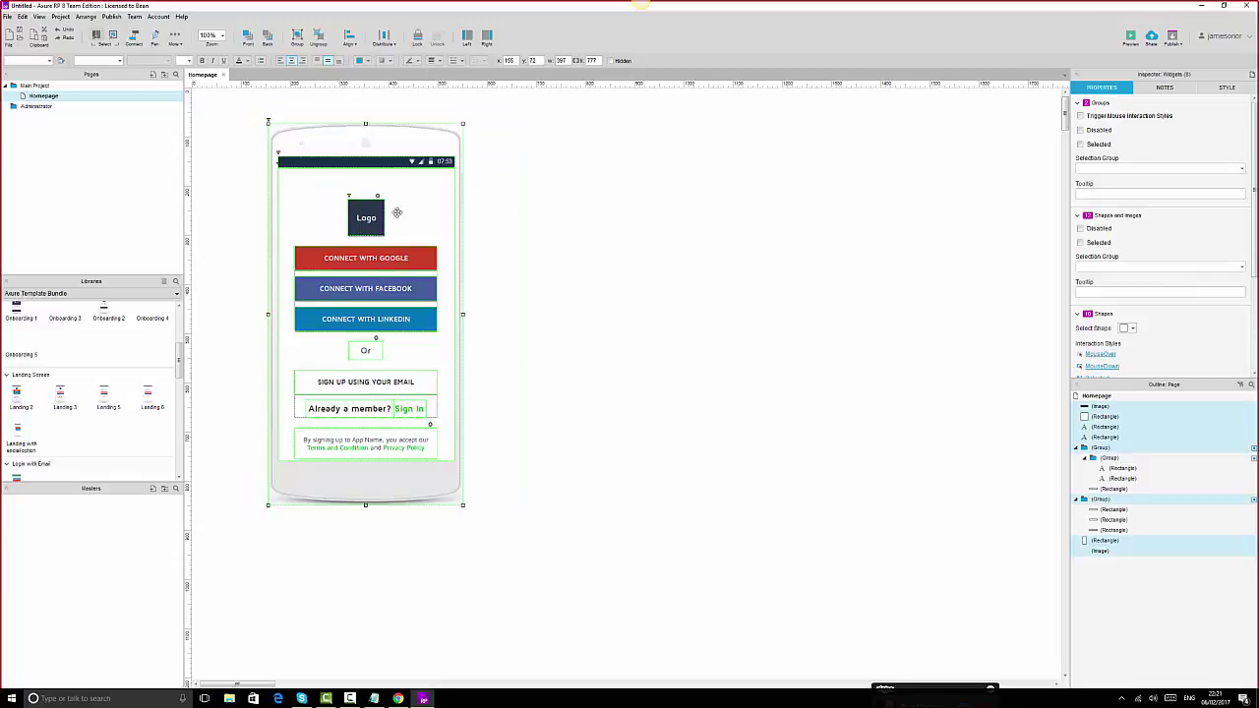
key(Delete)
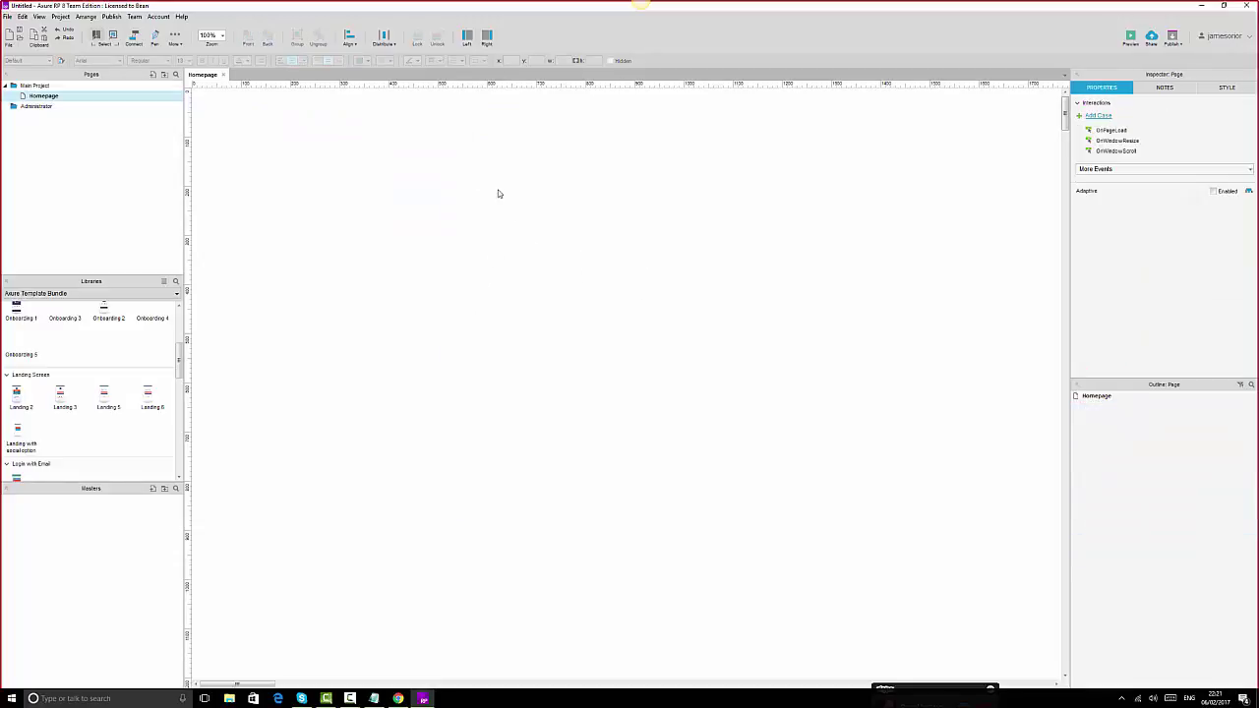
- Place Login with Email 1 at the canvas's upper-left corner and select its green Log in header to show it is a separate widget
scroll(72, 427, down, 2)
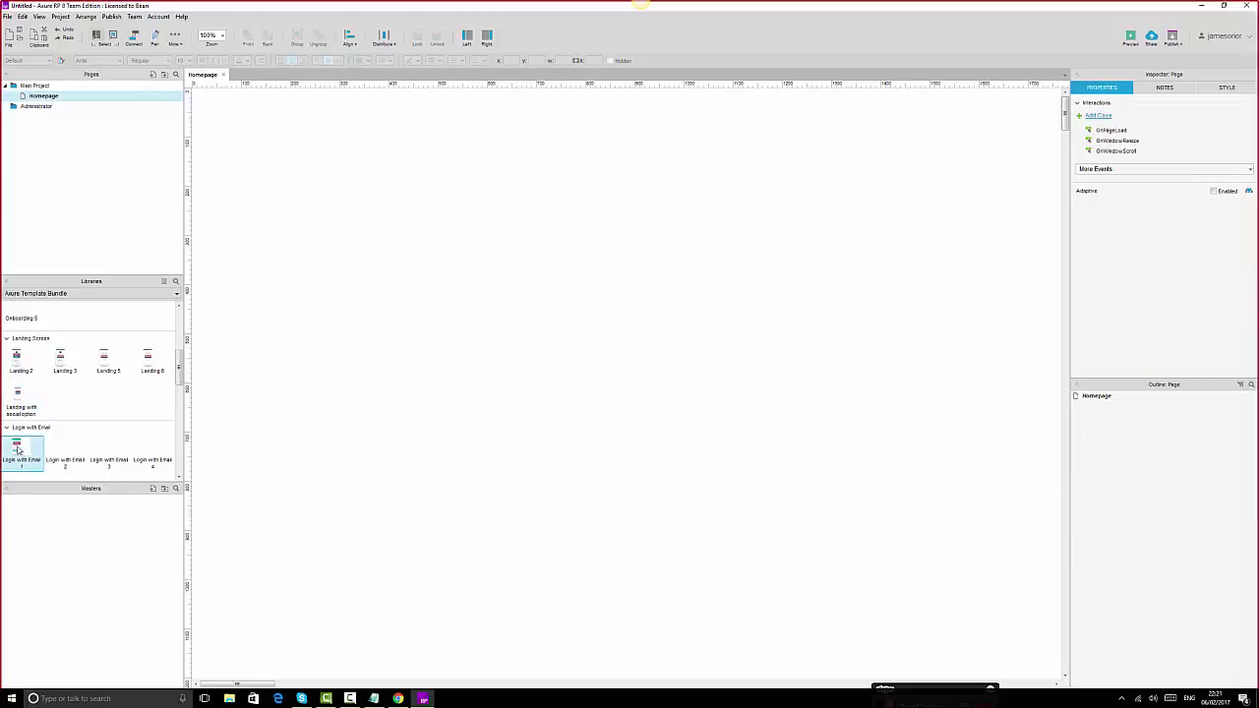
drag(17, 450, 195, 91)
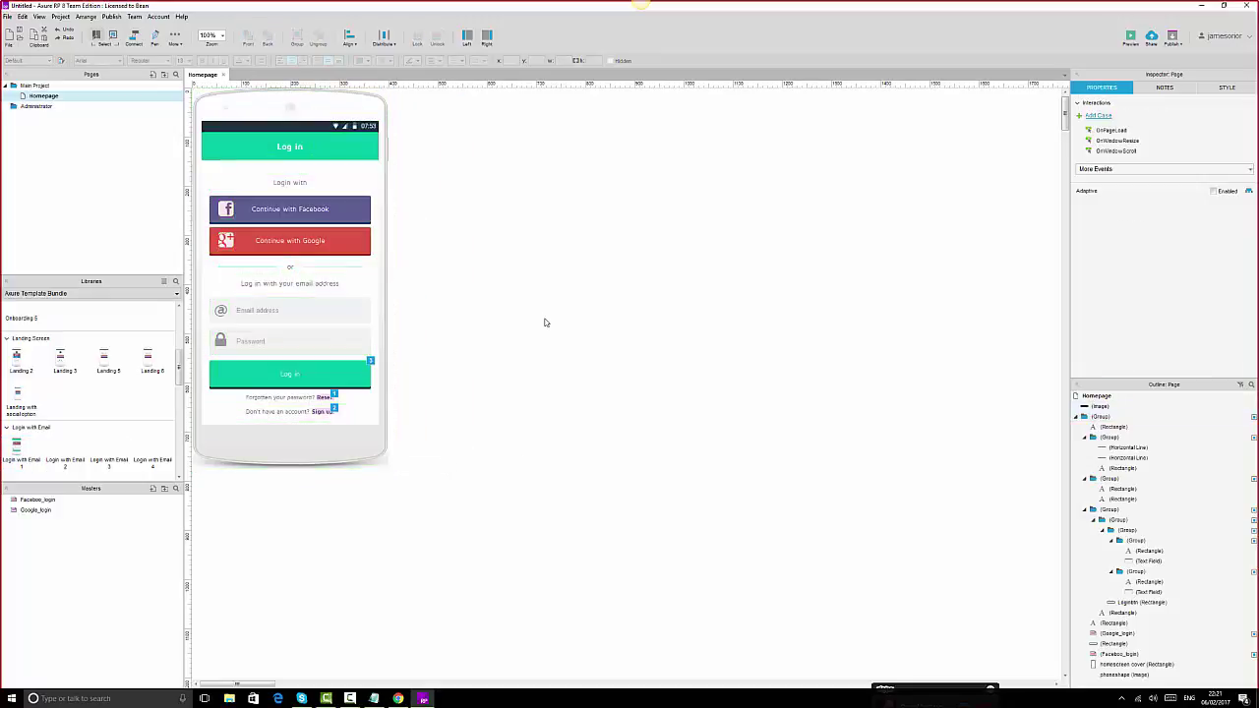
click(319, 145)
click(290, 145)
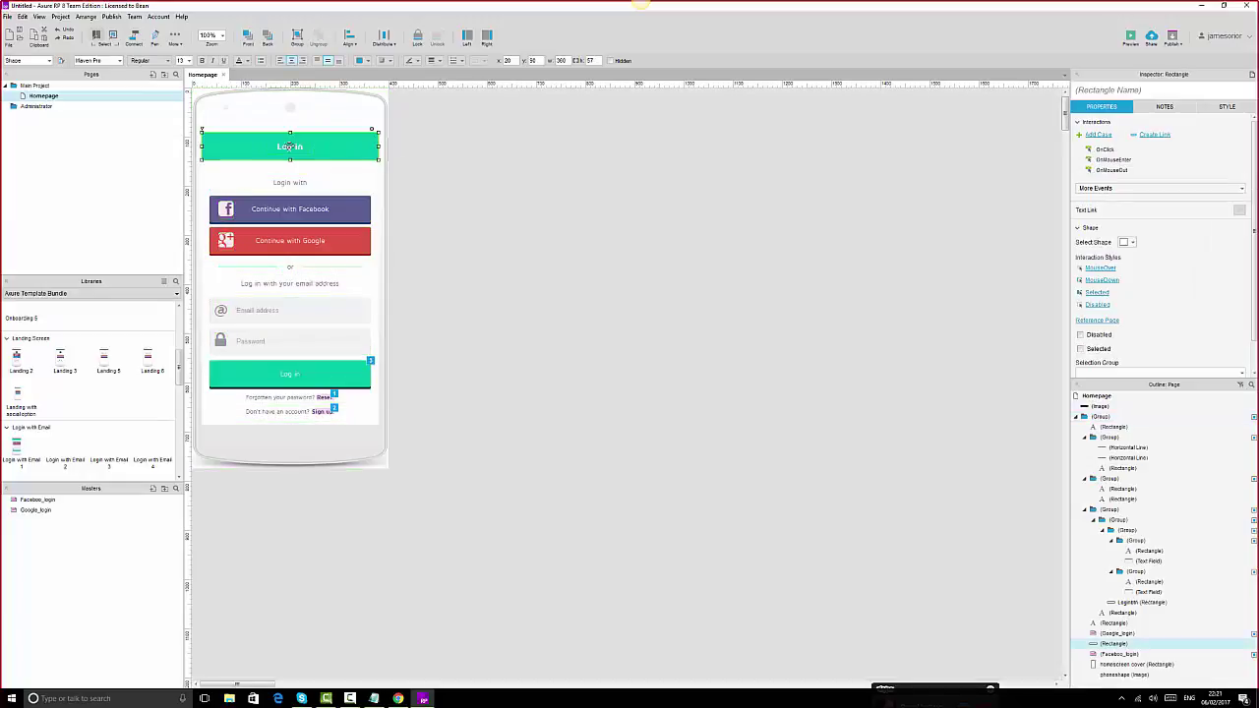
click(494, 190)
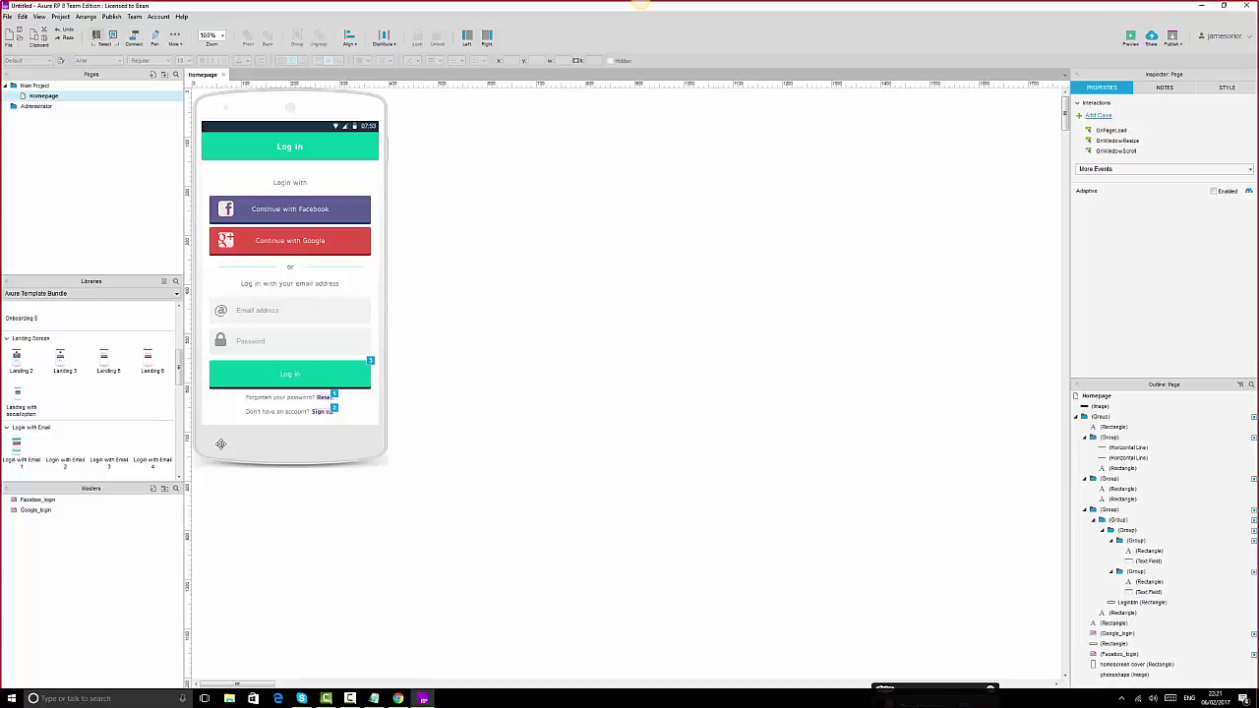
- Inspect the login form group and the style settings of the Continue with Google widget
click(291, 375)
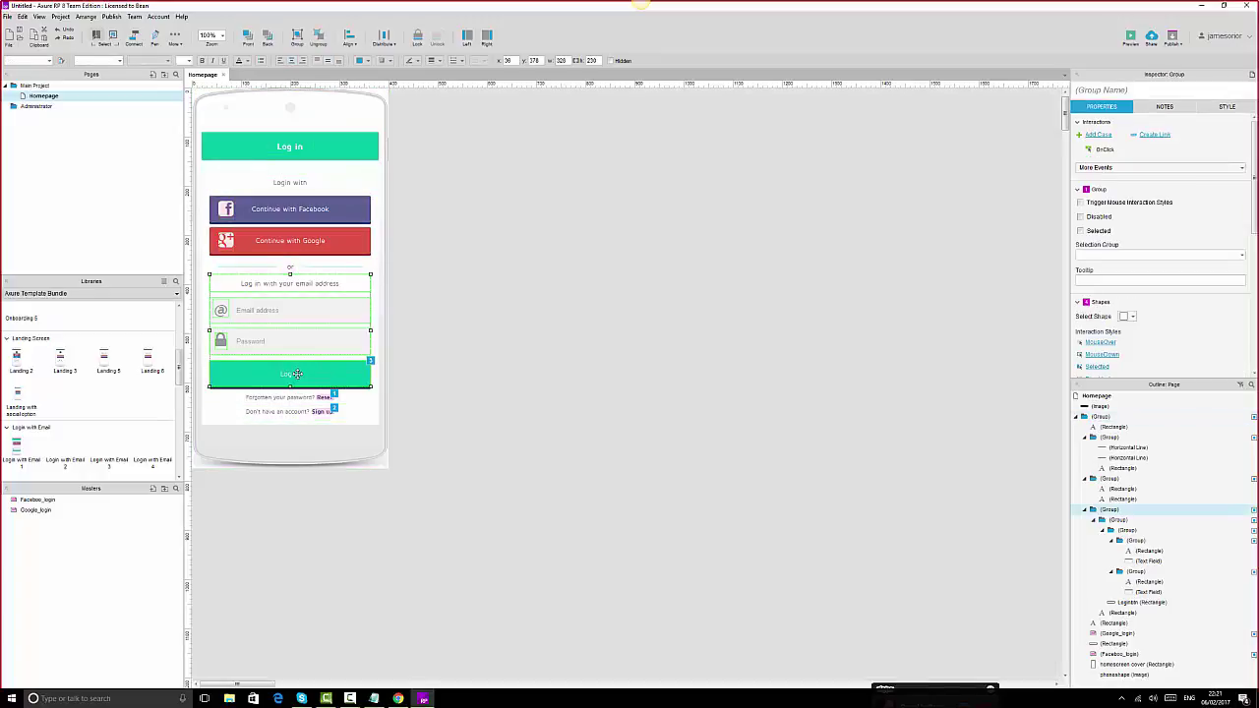
click(296, 374)
click(296, 374)
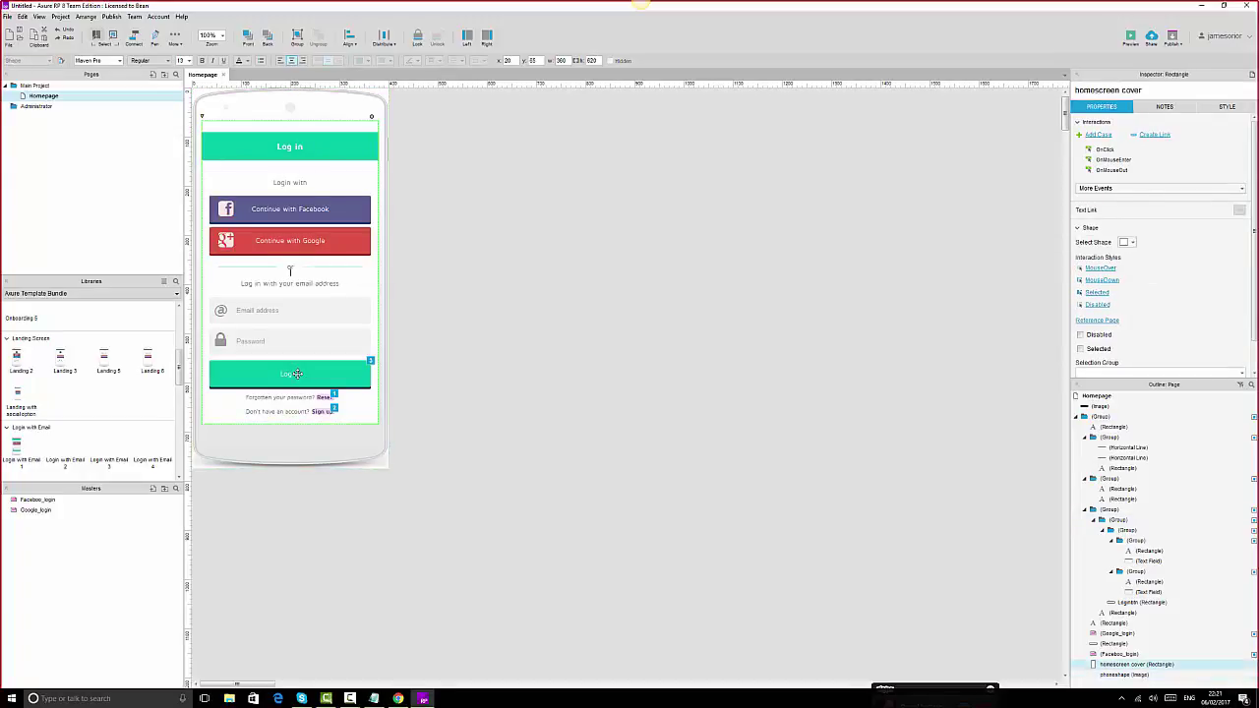
click(330, 245)
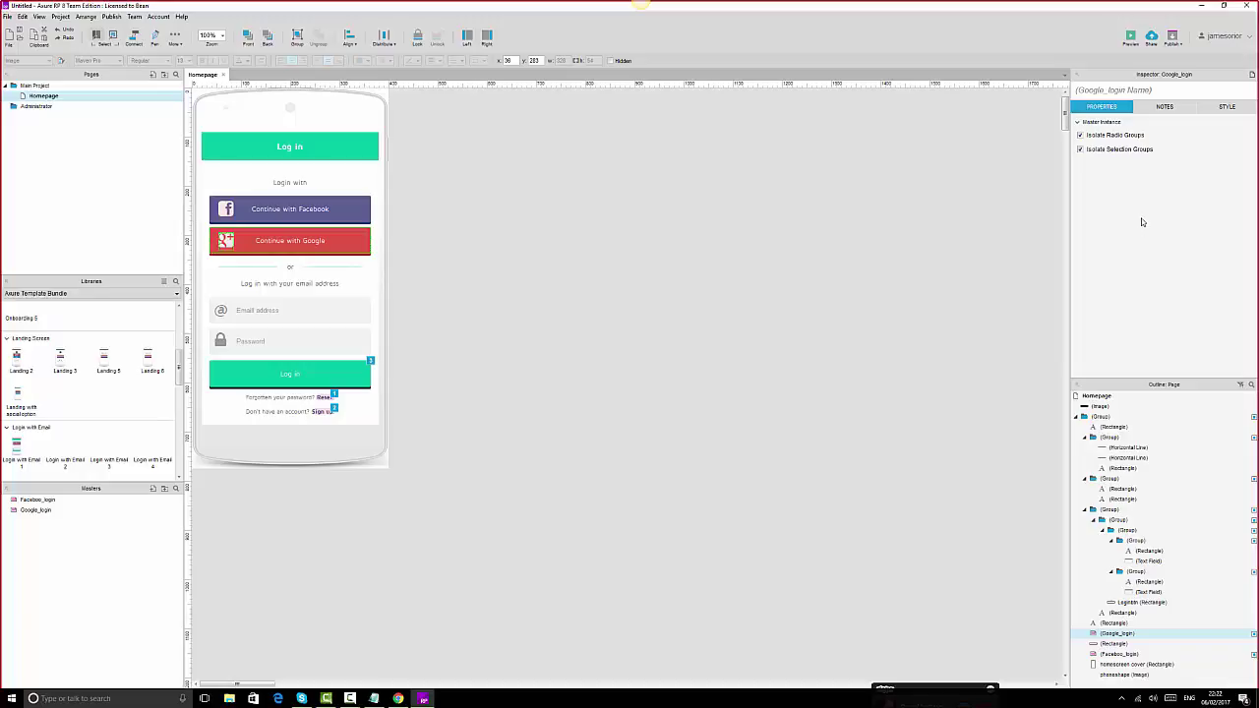
click(1216, 110)
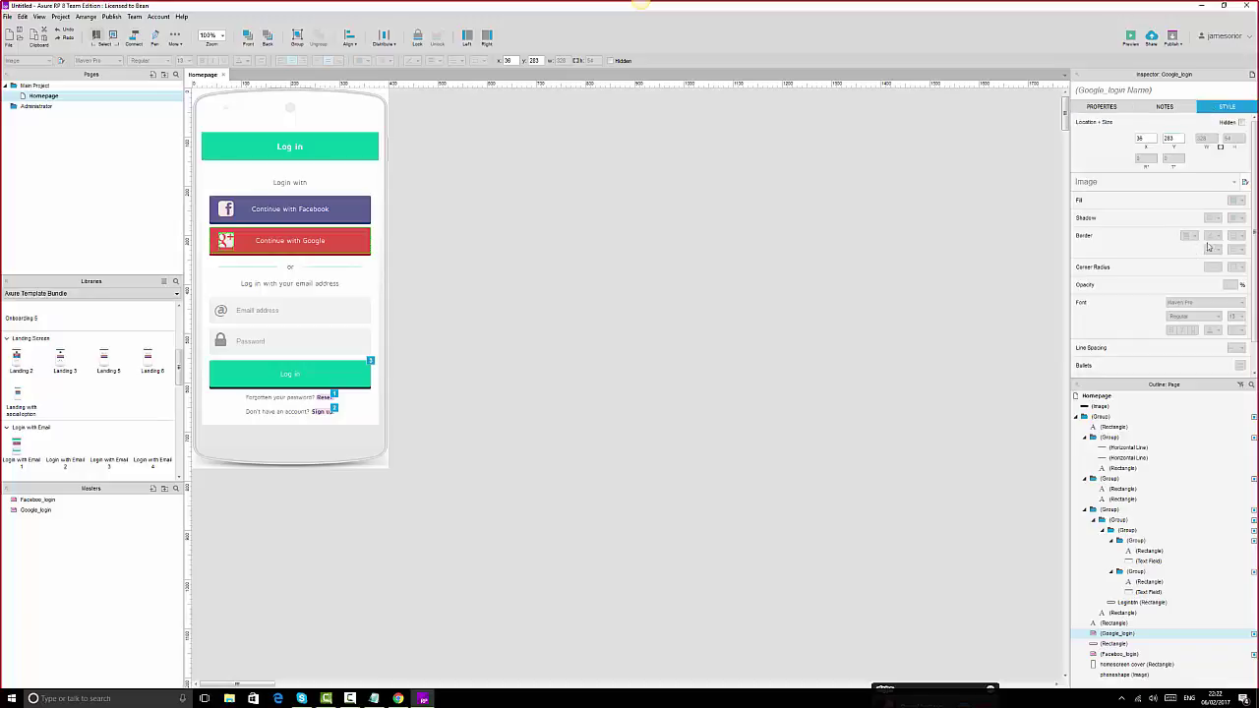
- Fill the group of email, password and Log in widgets with solid red, and undo the fill
click(324, 376)
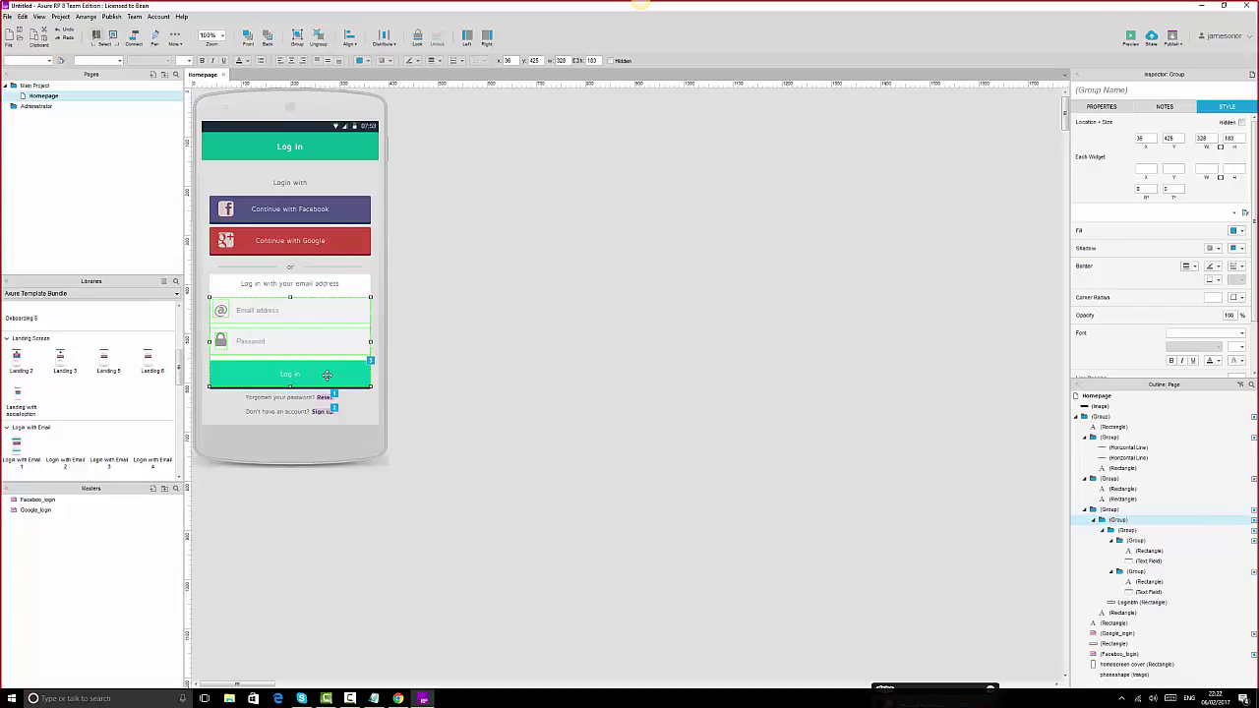
click(1242, 232)
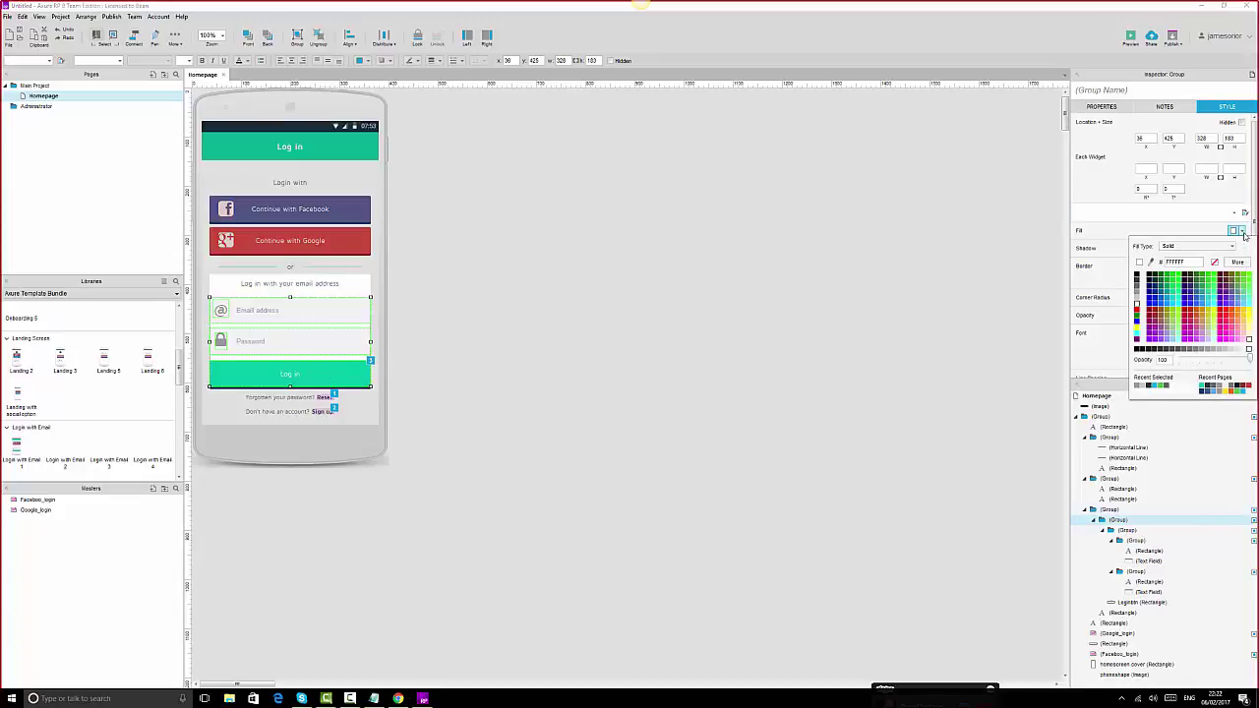
click(1220, 313)
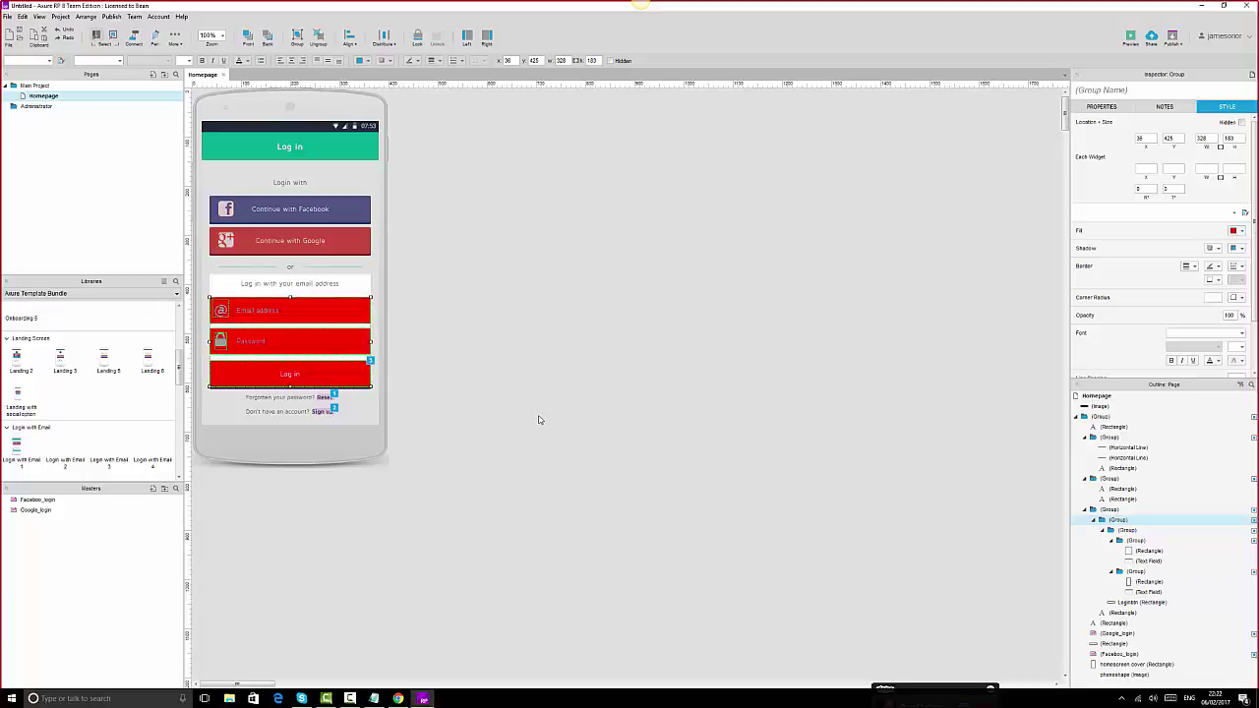
click(554, 374)
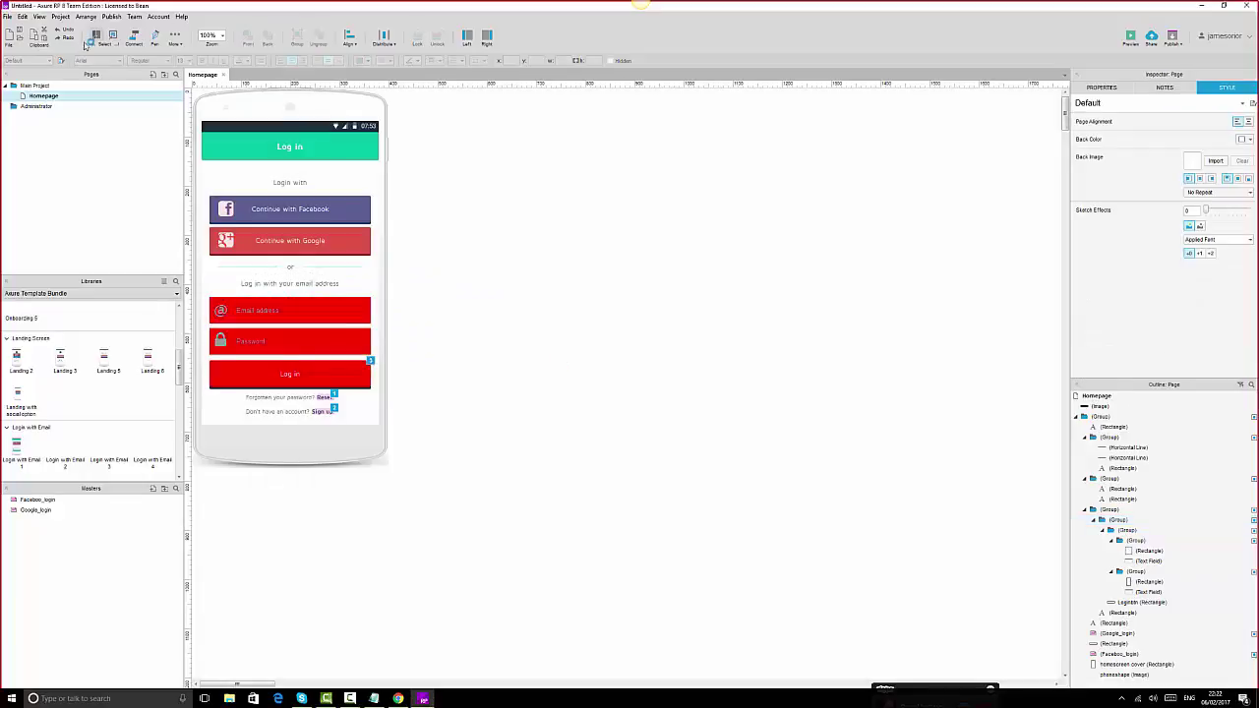
click(69, 33)
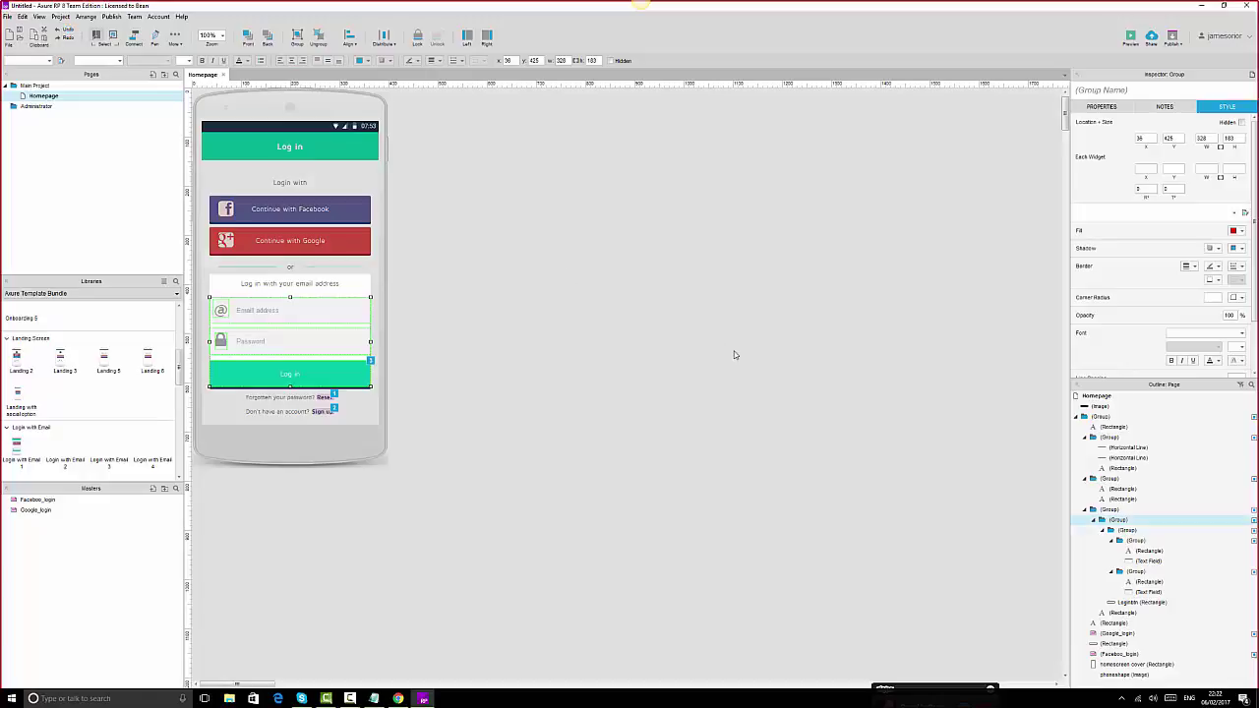
click(734, 355)
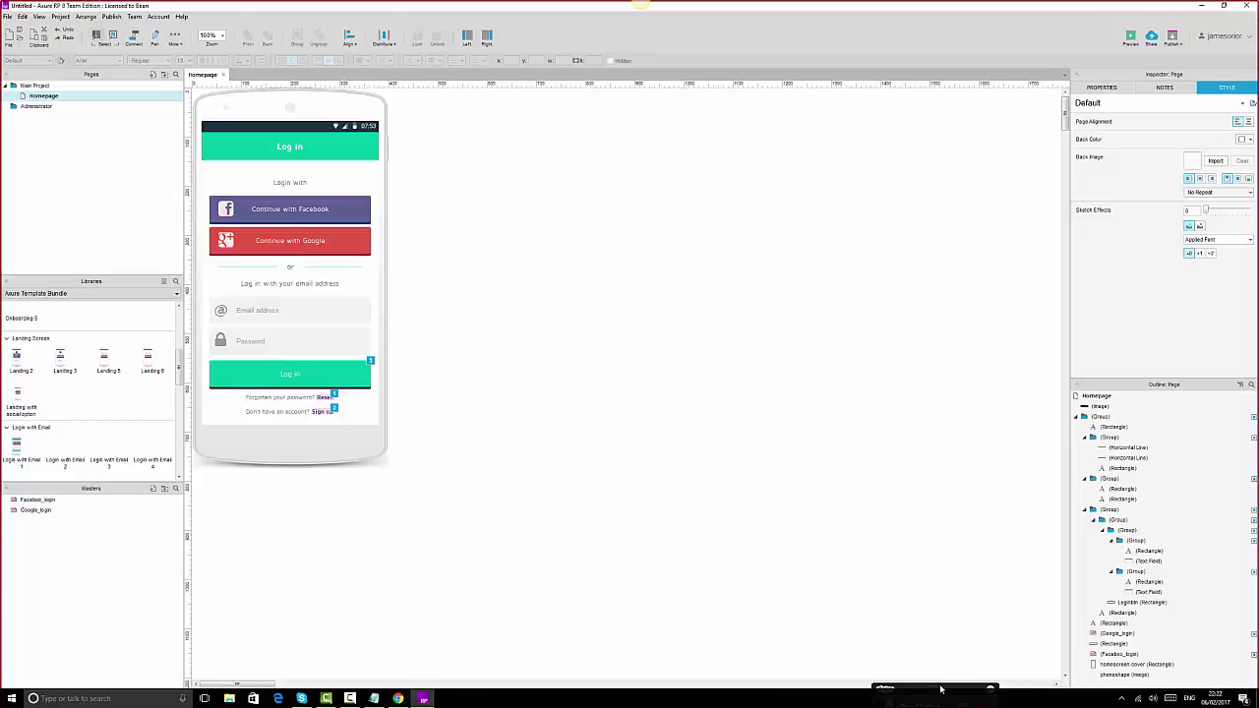
mouse_move(942, 691)
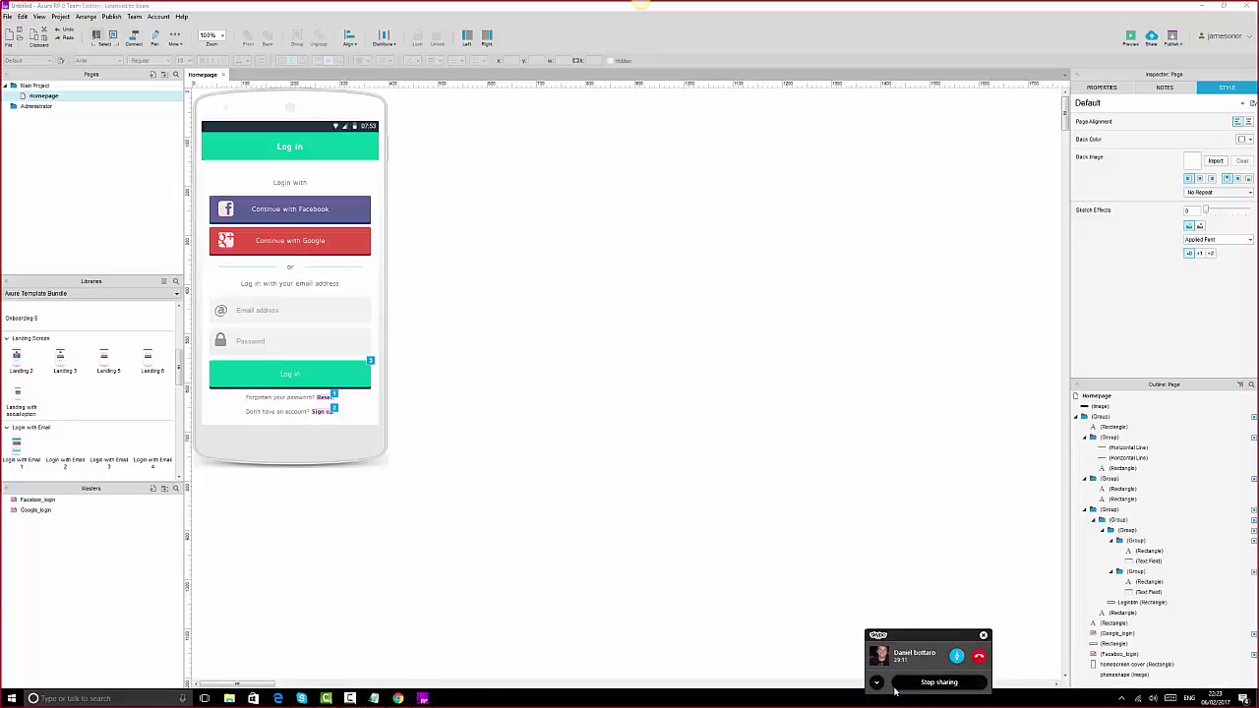
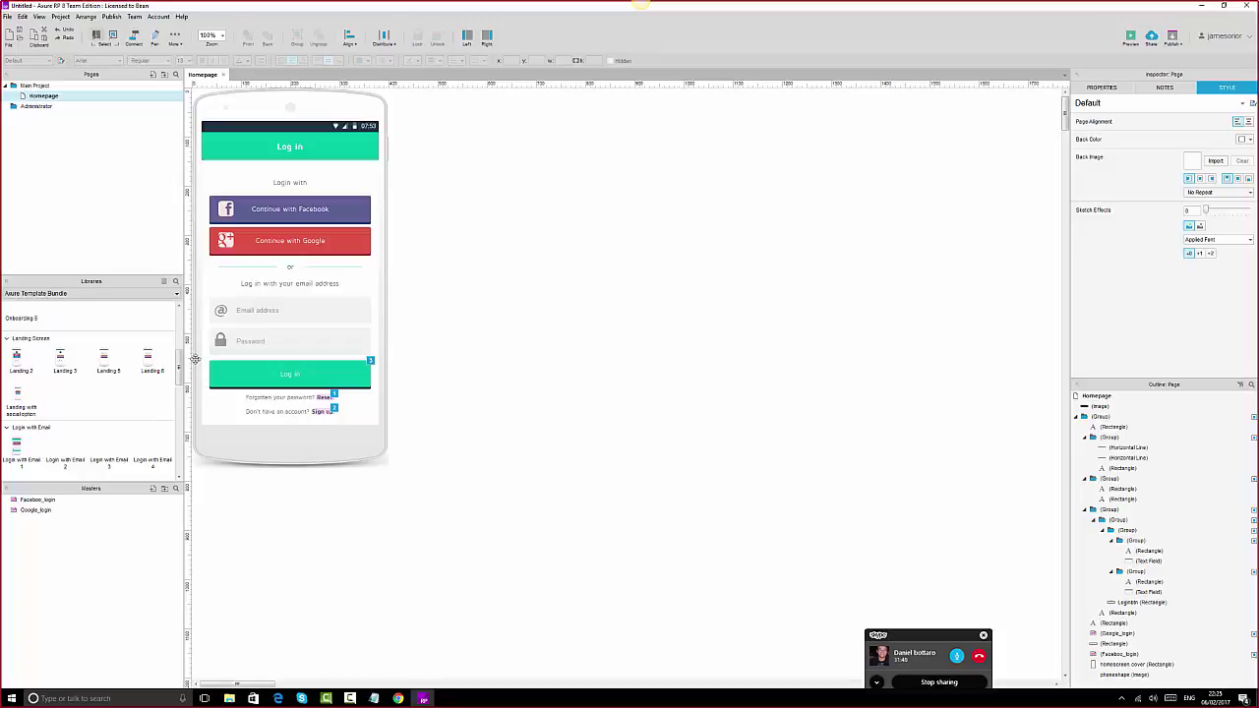
- Place Product template 4 to the right of the login screen and select its upper row of product cards
drag(180, 366, 180, 442)
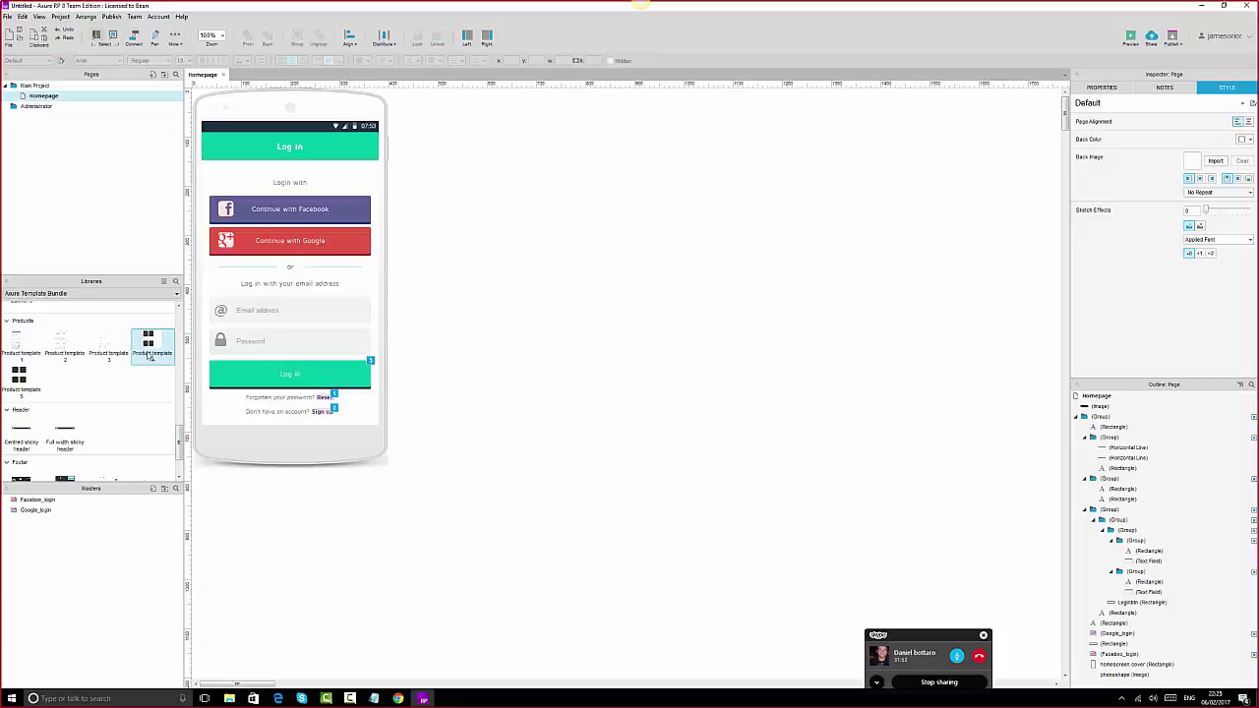
drag(151, 345, 500, 126)
click(873, 289)
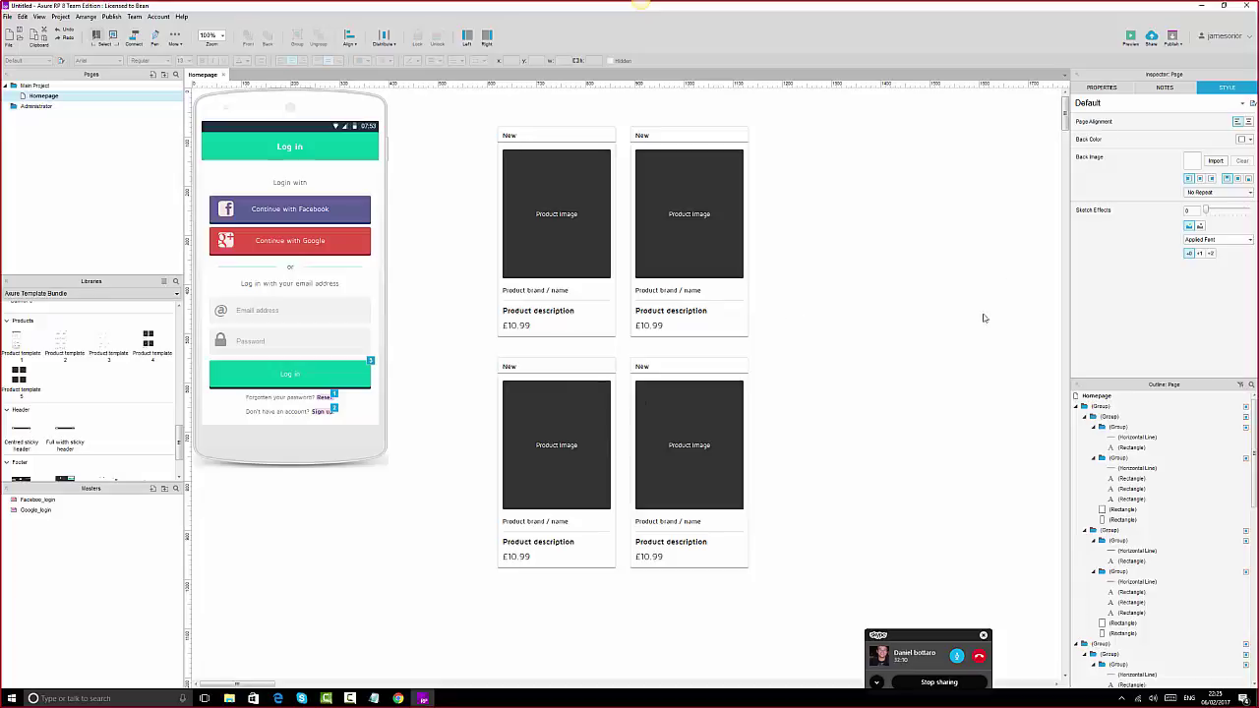
drag(489, 116, 620, 336)
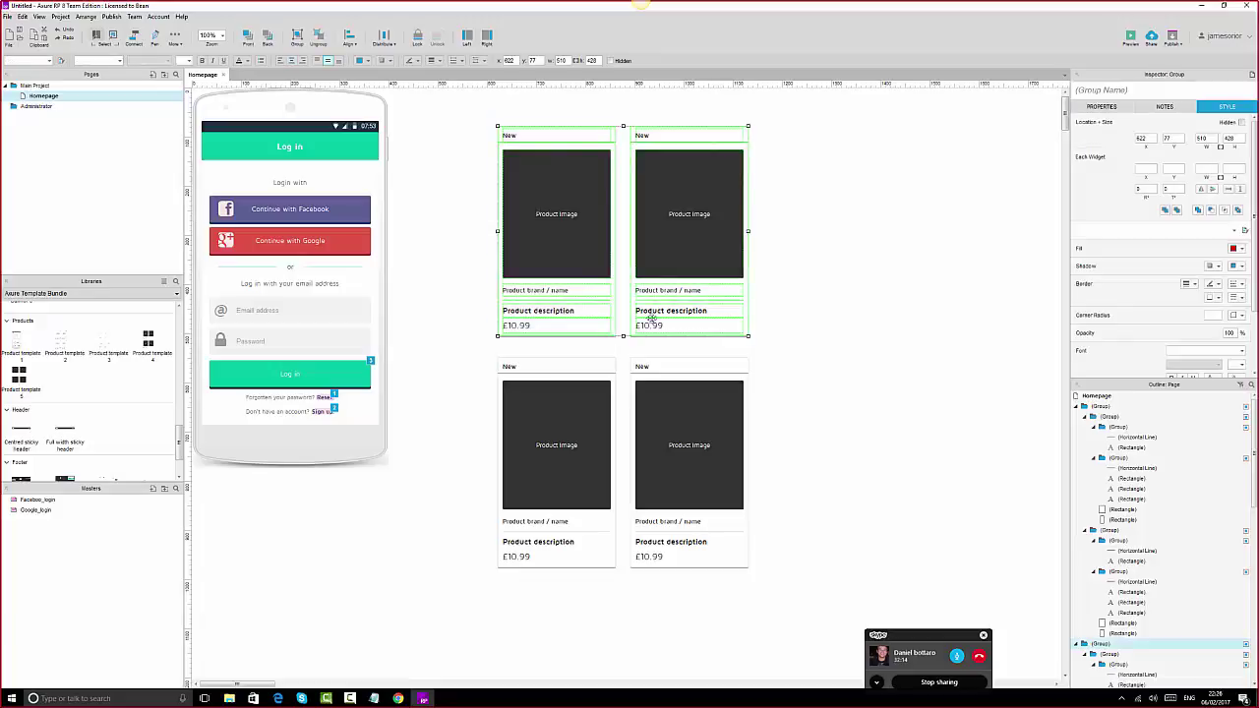
click(841, 304)
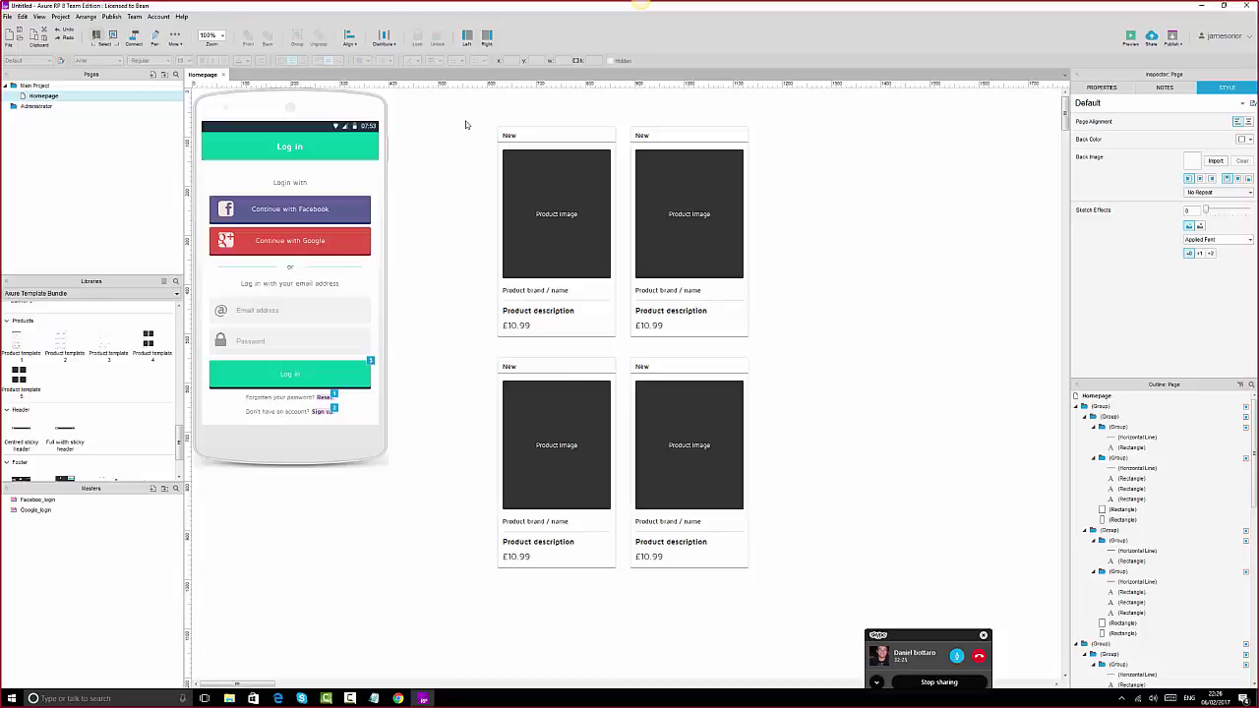
- Delete all the product cards and the login screen so the Homepage canvas is empty
drag(466, 123, 805, 583)
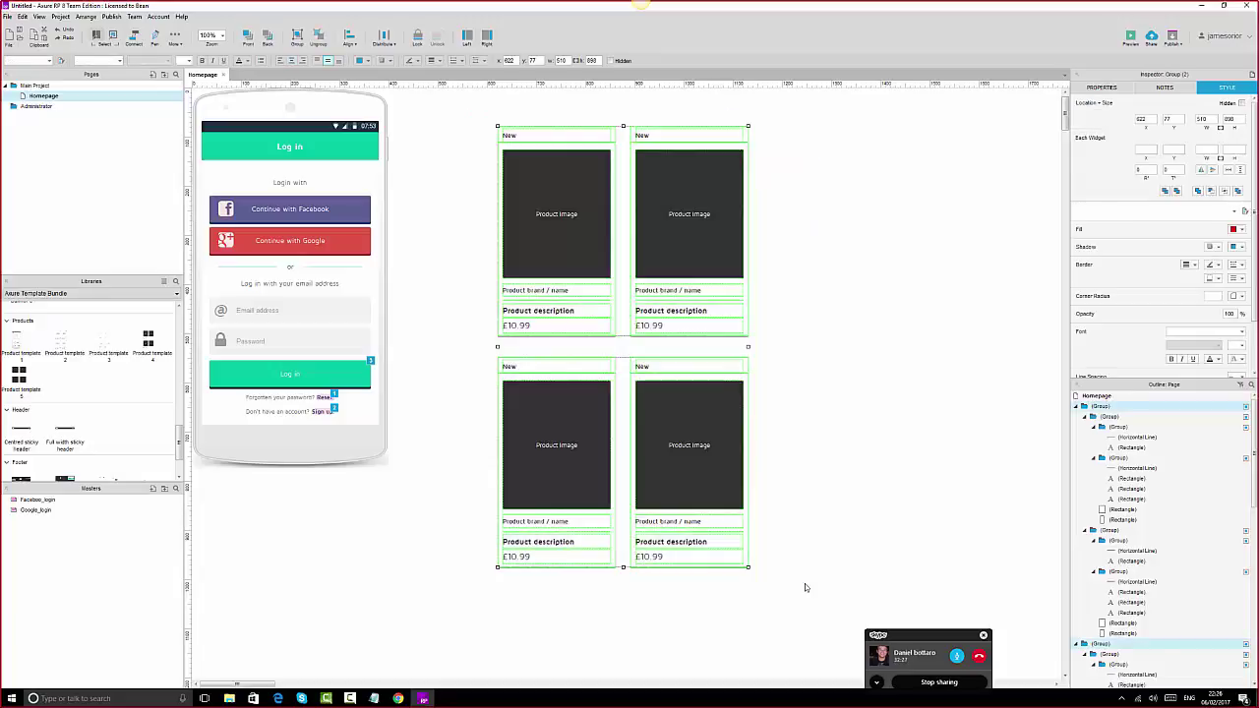
key(Delete)
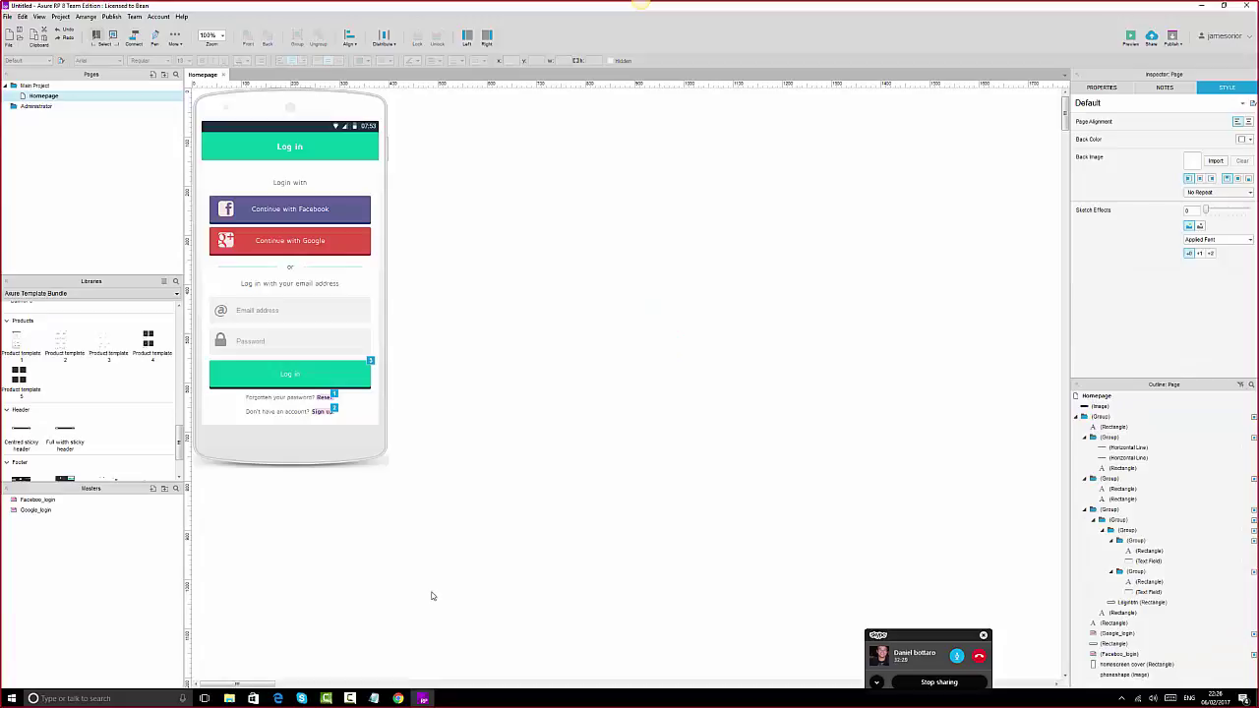
key(ctrl+a)
key(Delete)
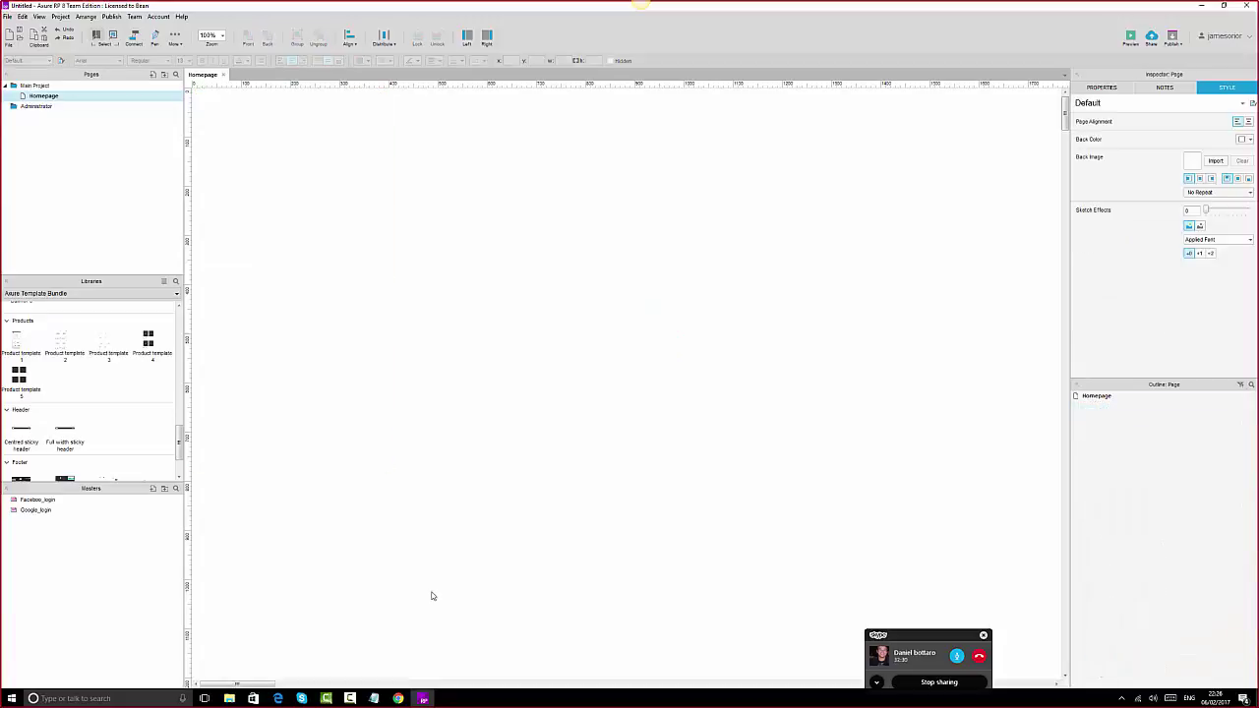
- Browse the Axure Template Bundle widgets, place Product template 4 near the middle of the Homepage canvas, and delete it
click(70, 296)
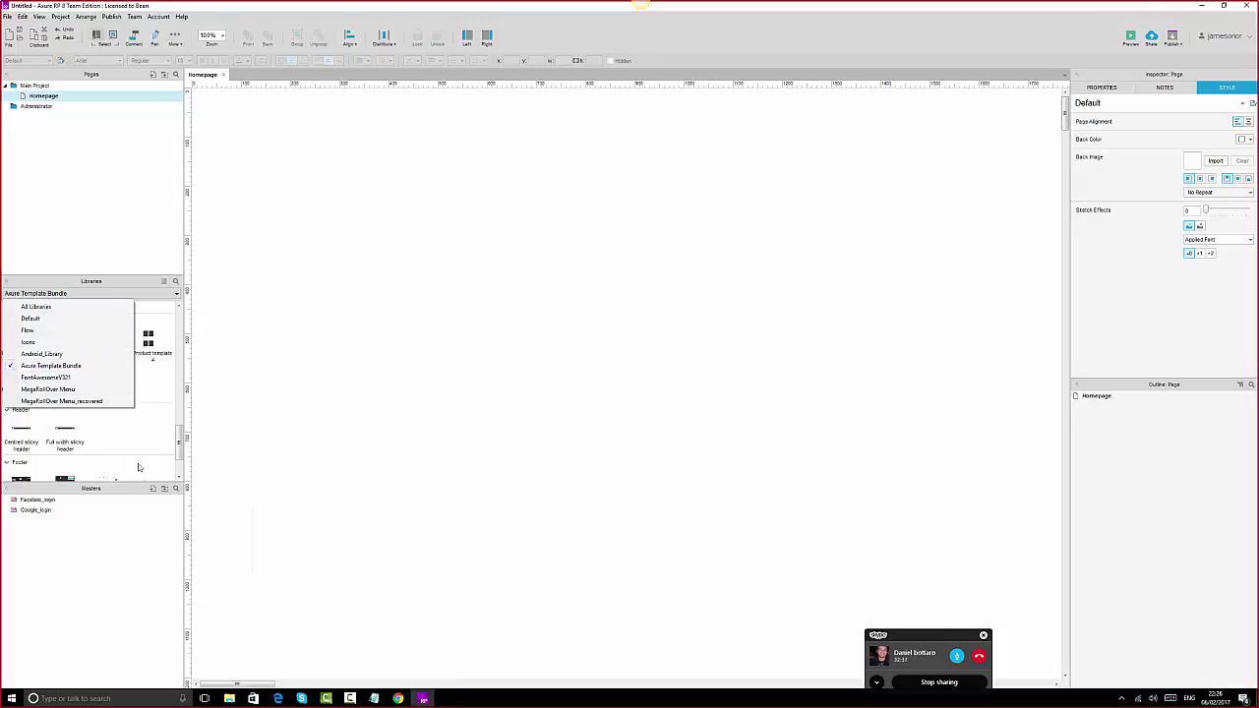
drag(178, 456, 180, 323)
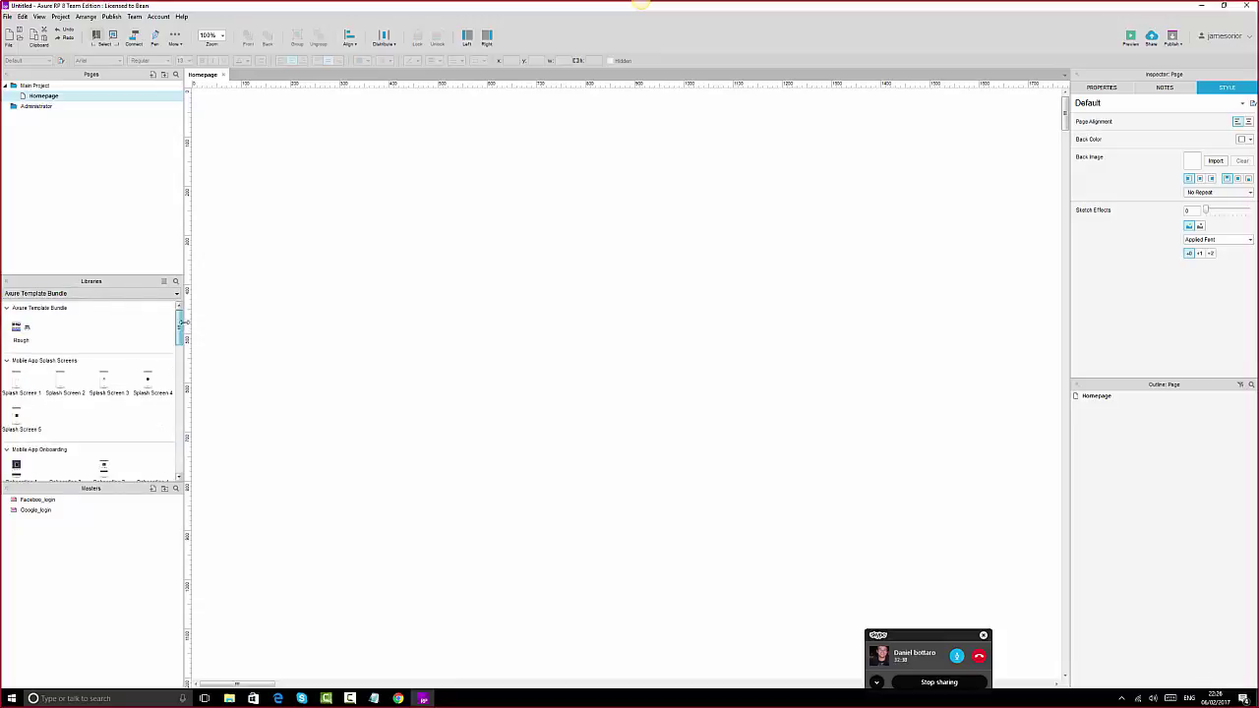
mouse_move(99, 502)
drag(179, 326, 178, 443)
drag(147, 363, 461, 201)
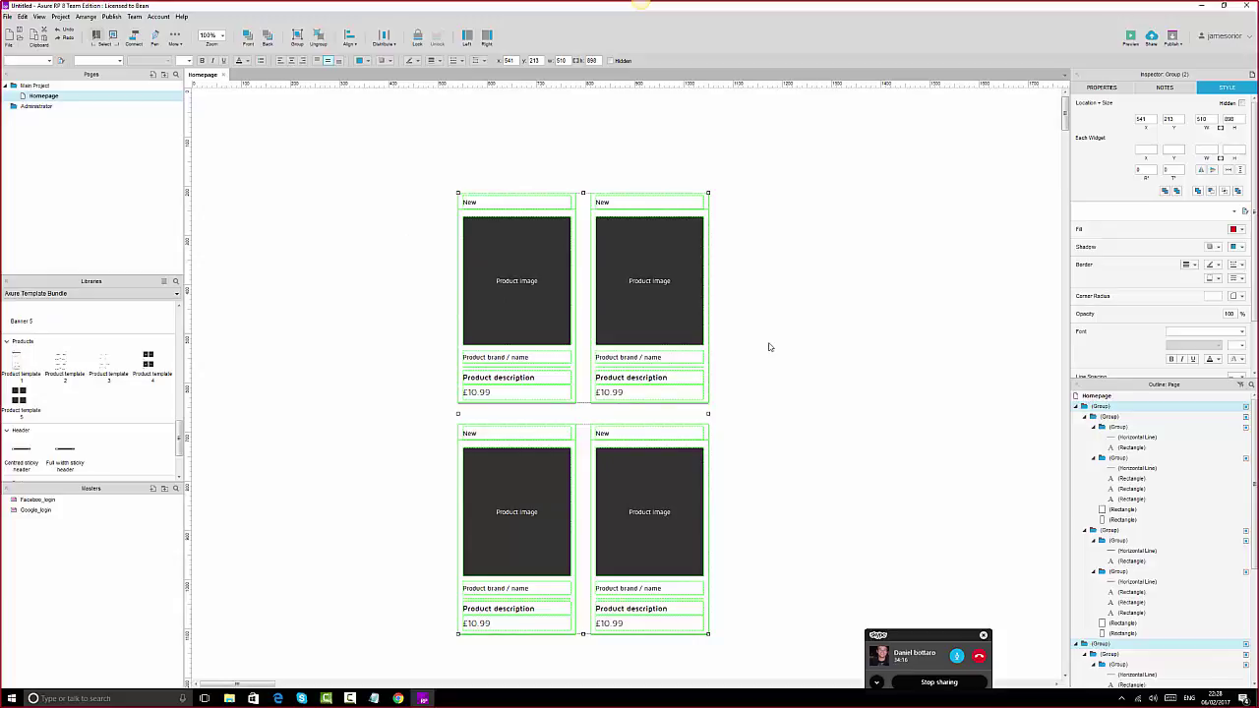
key(Delete)
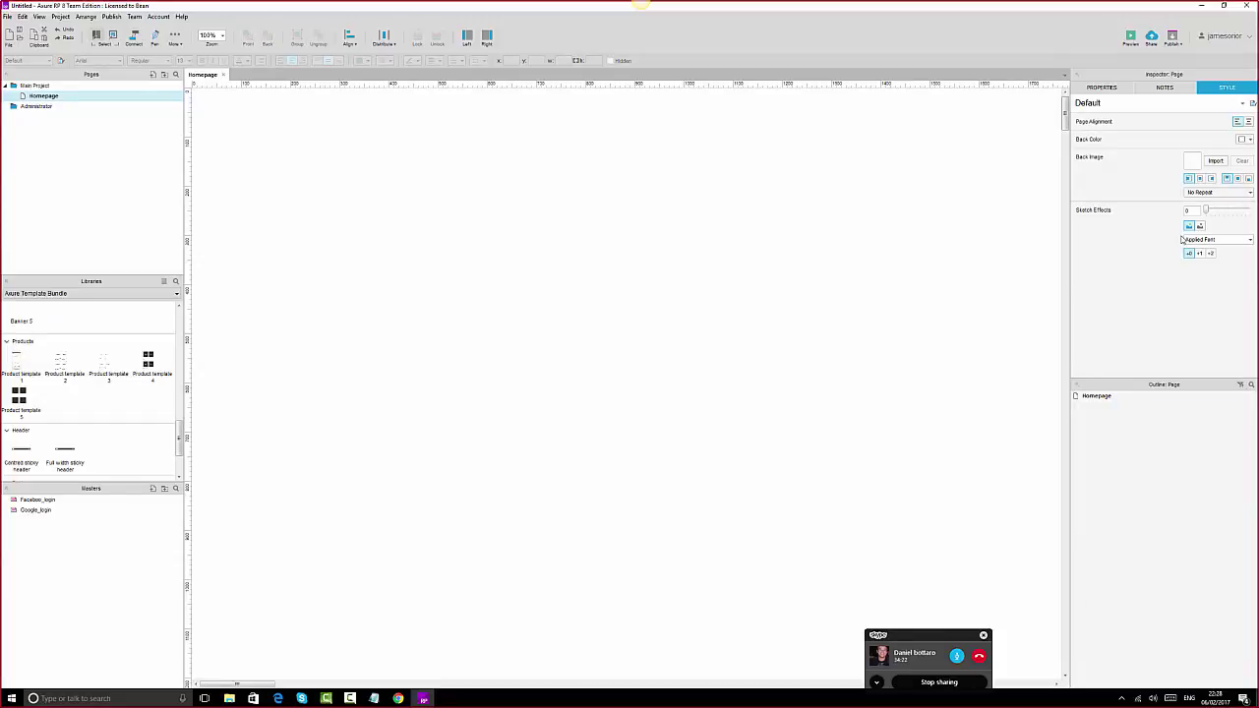
- Examine the Homepage's page-level interaction events, notes field and style settings in the Inspector
click(1118, 90)
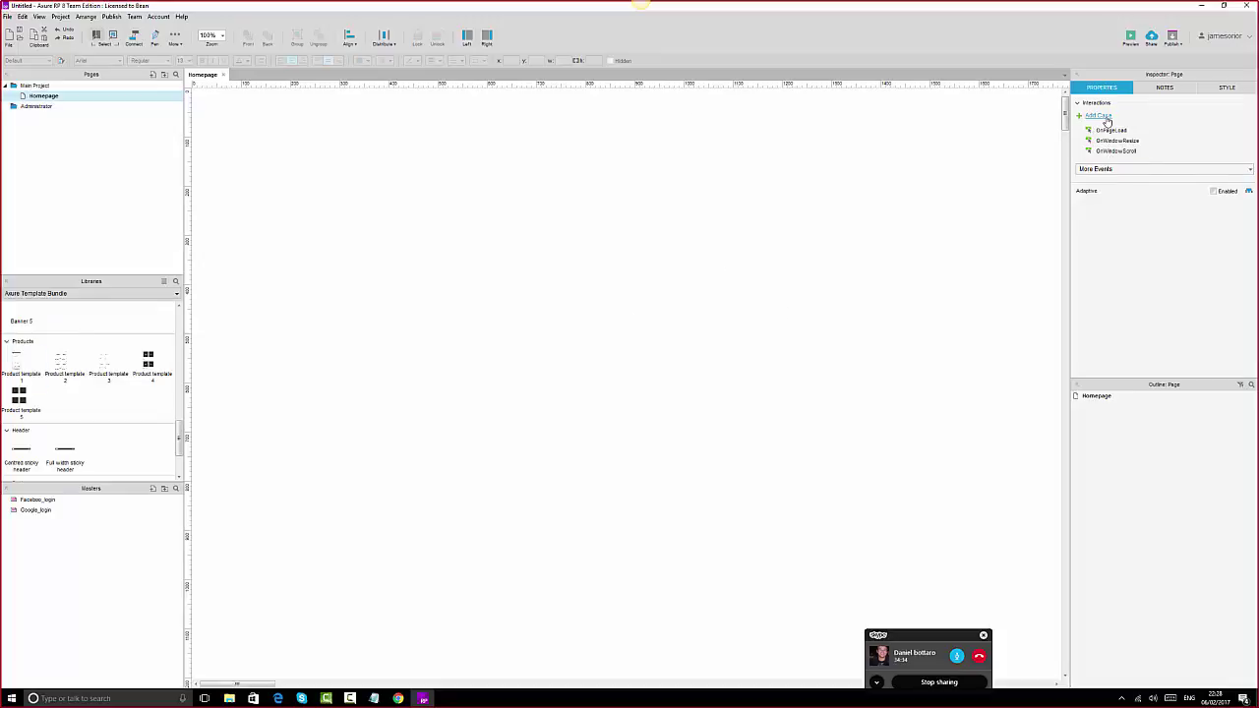
click(1115, 172)
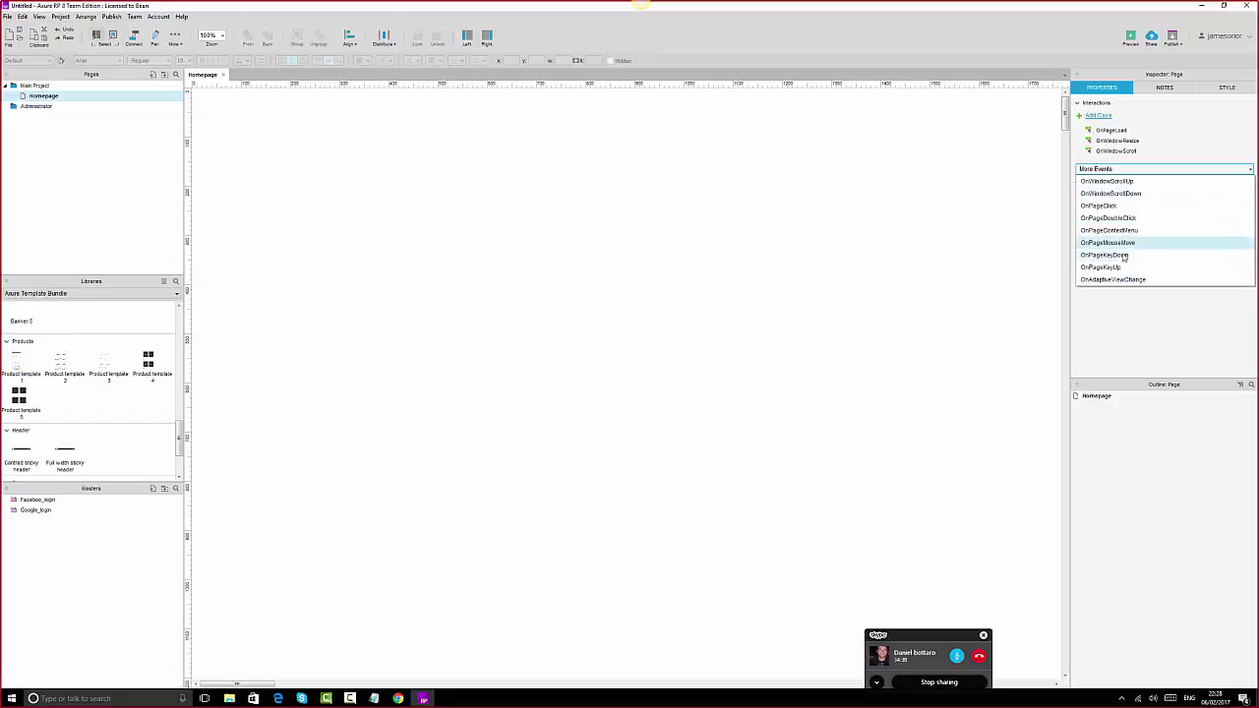
click(1169, 142)
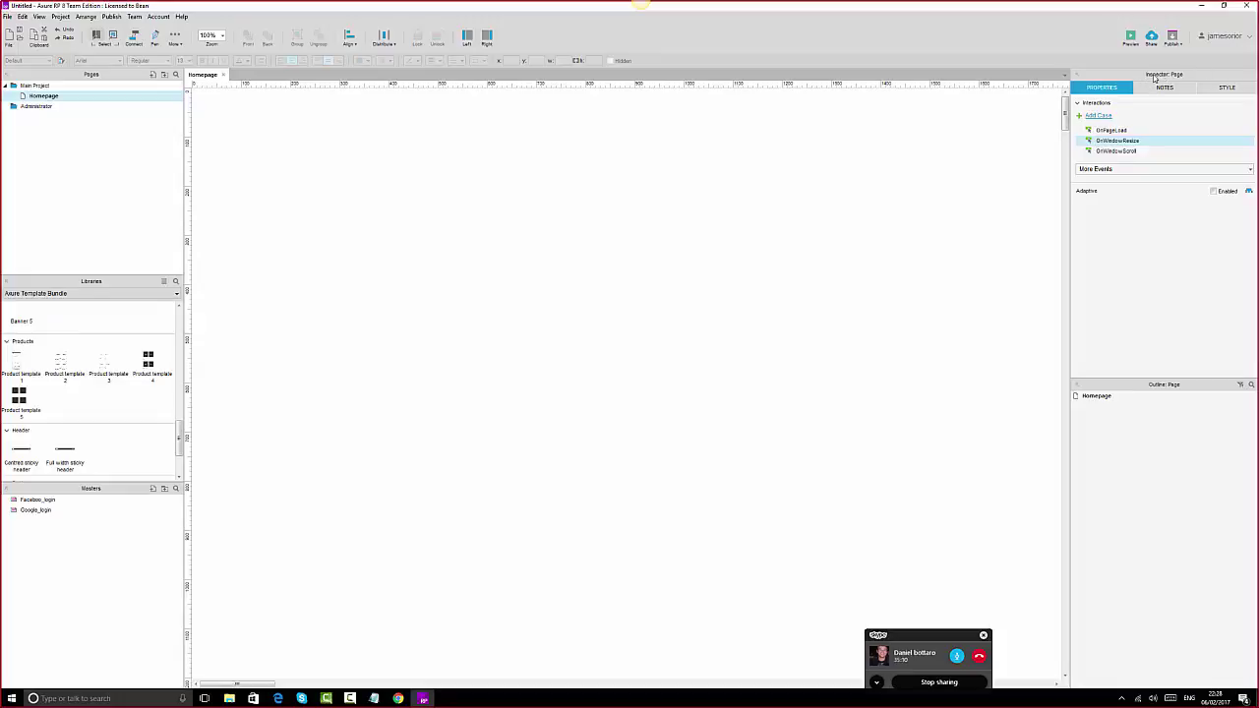
click(1164, 88)
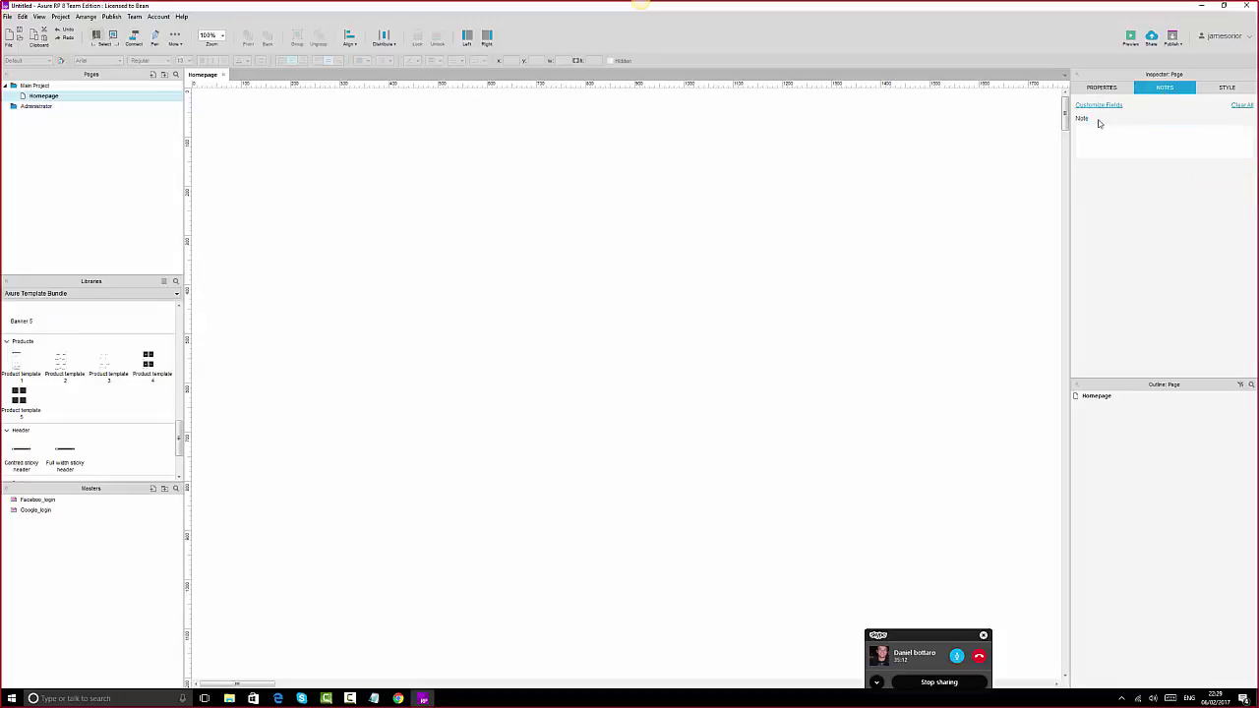
click(1173, 136)
click(1231, 89)
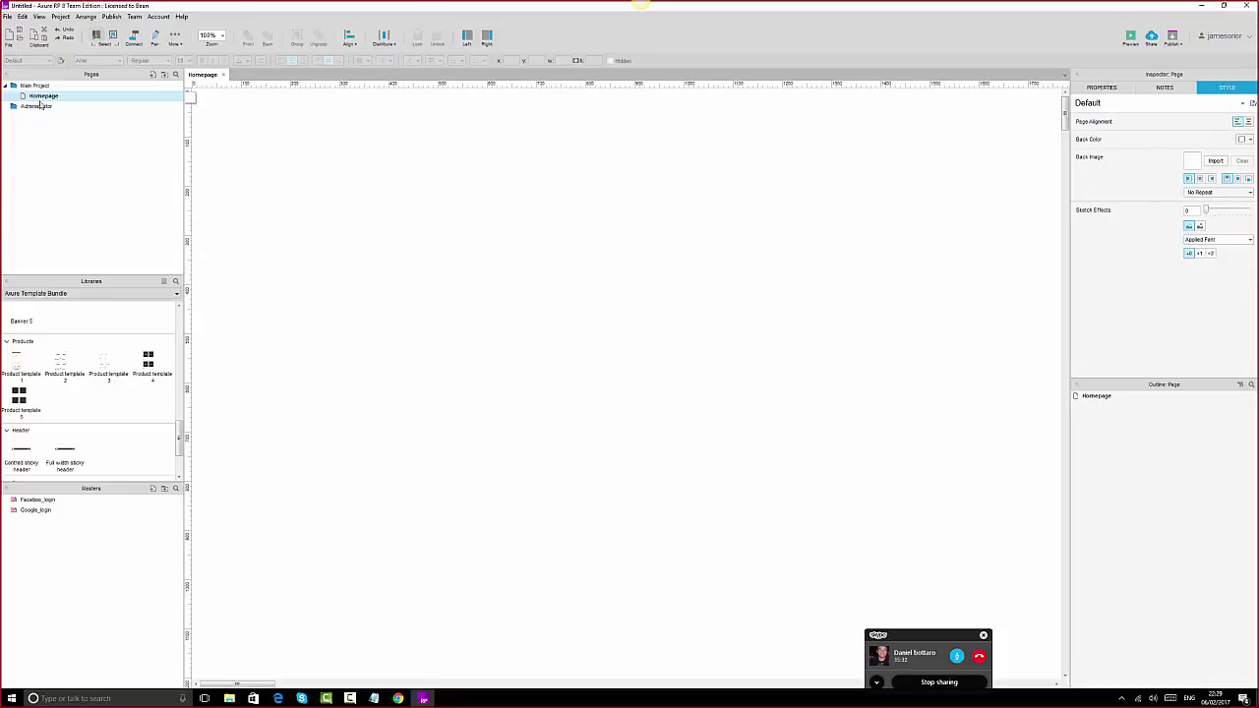
- Show the widgets of all libraries and place a Box 1 widget in the upper-left area of the Homepage canvas
drag(178, 442, 178, 307)
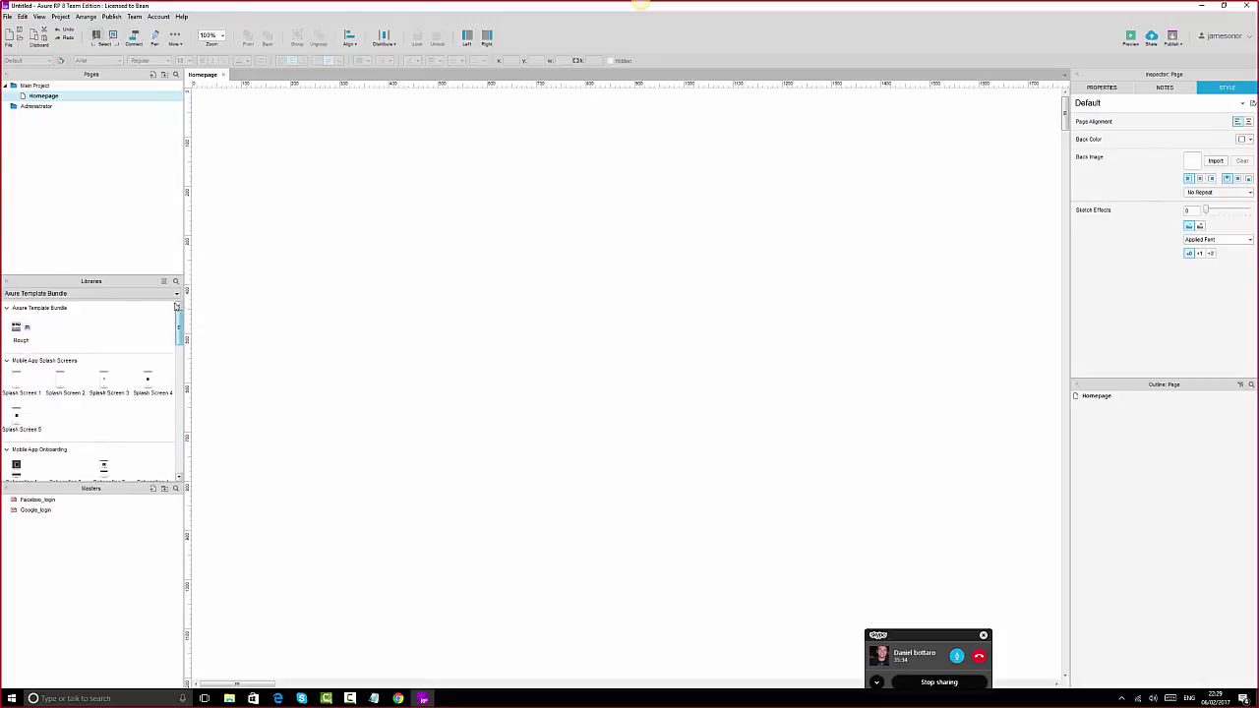
click(59, 293)
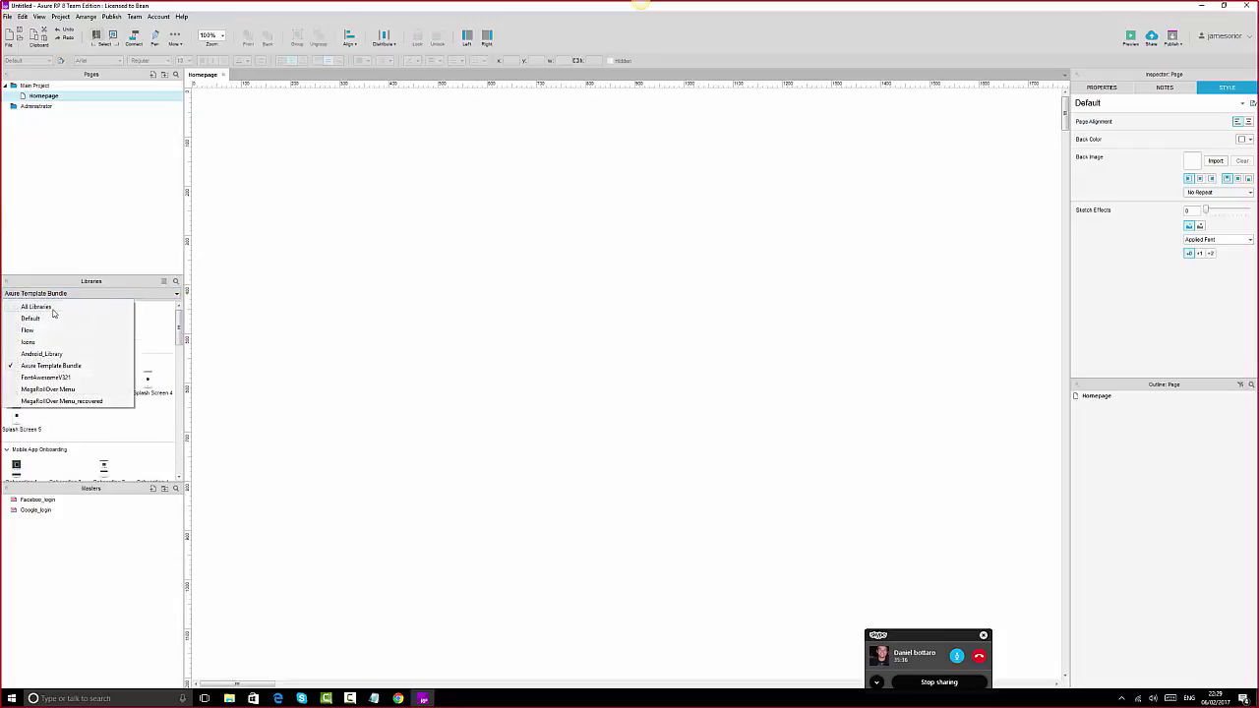
click(51, 309)
drag(21, 337, 286, 221)
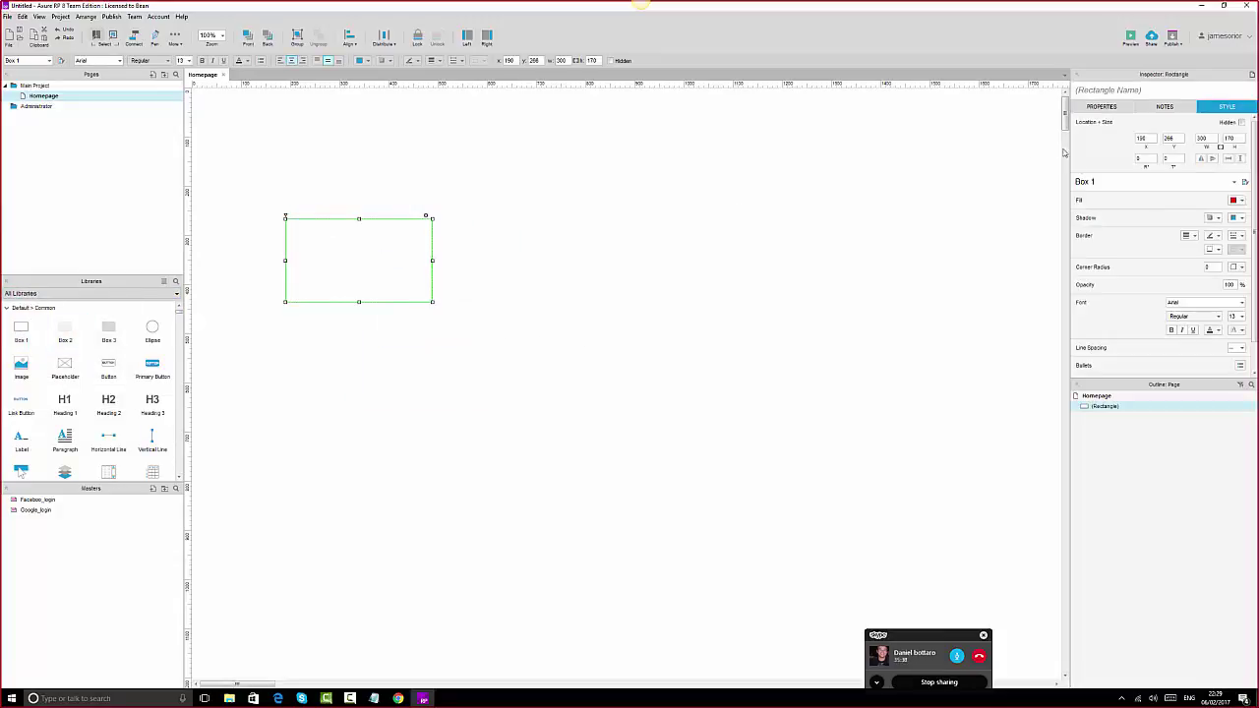
- Style the rectangle with a solid black fill, a thicker border and an outer shadow
click(1242, 201)
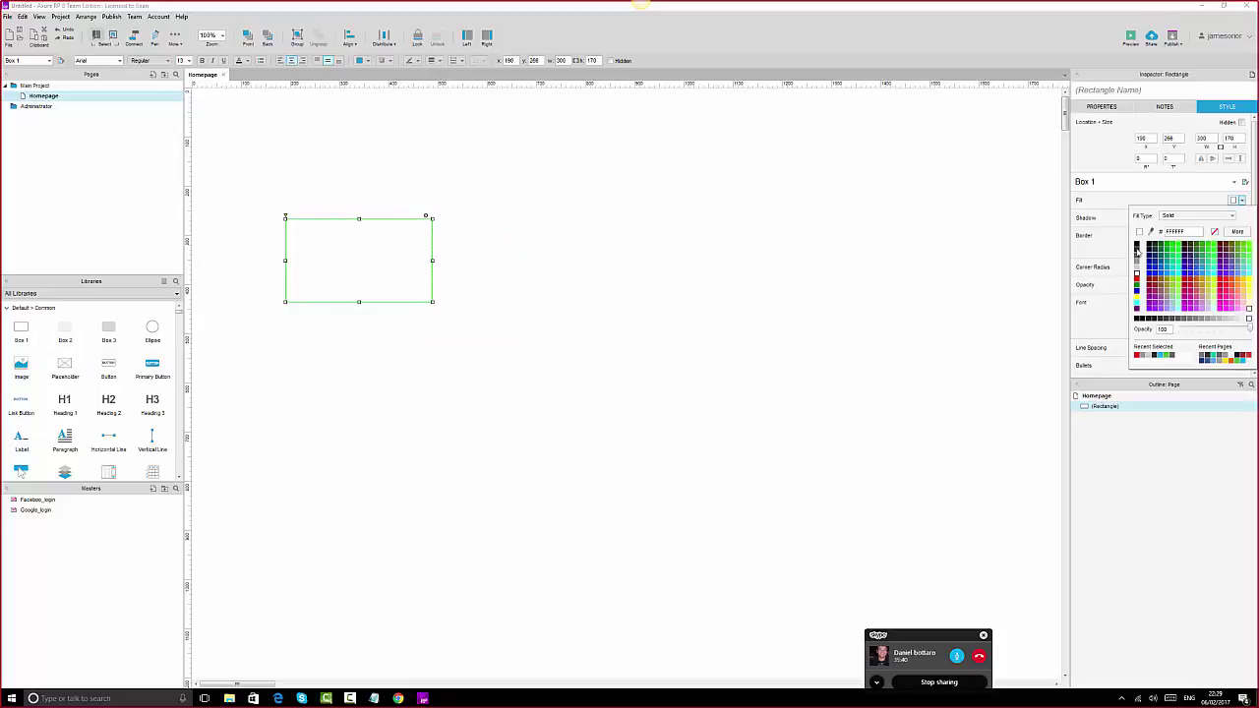
click(1139, 247)
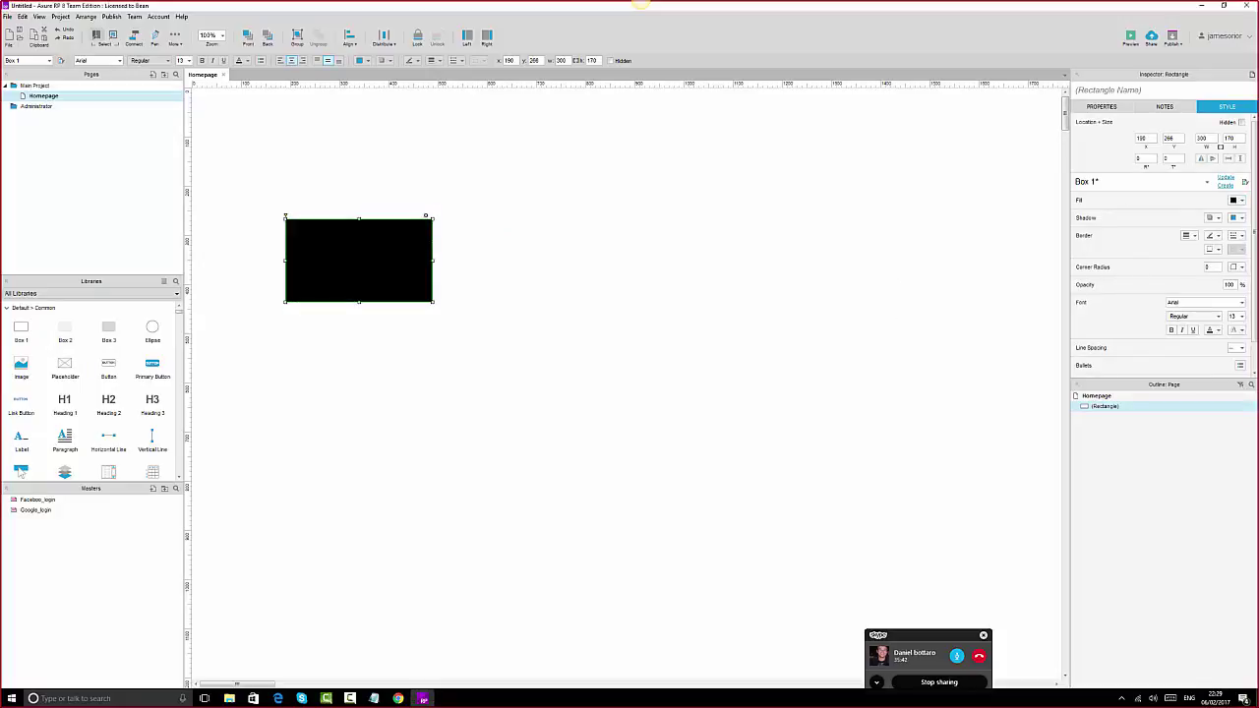
click(1188, 236)
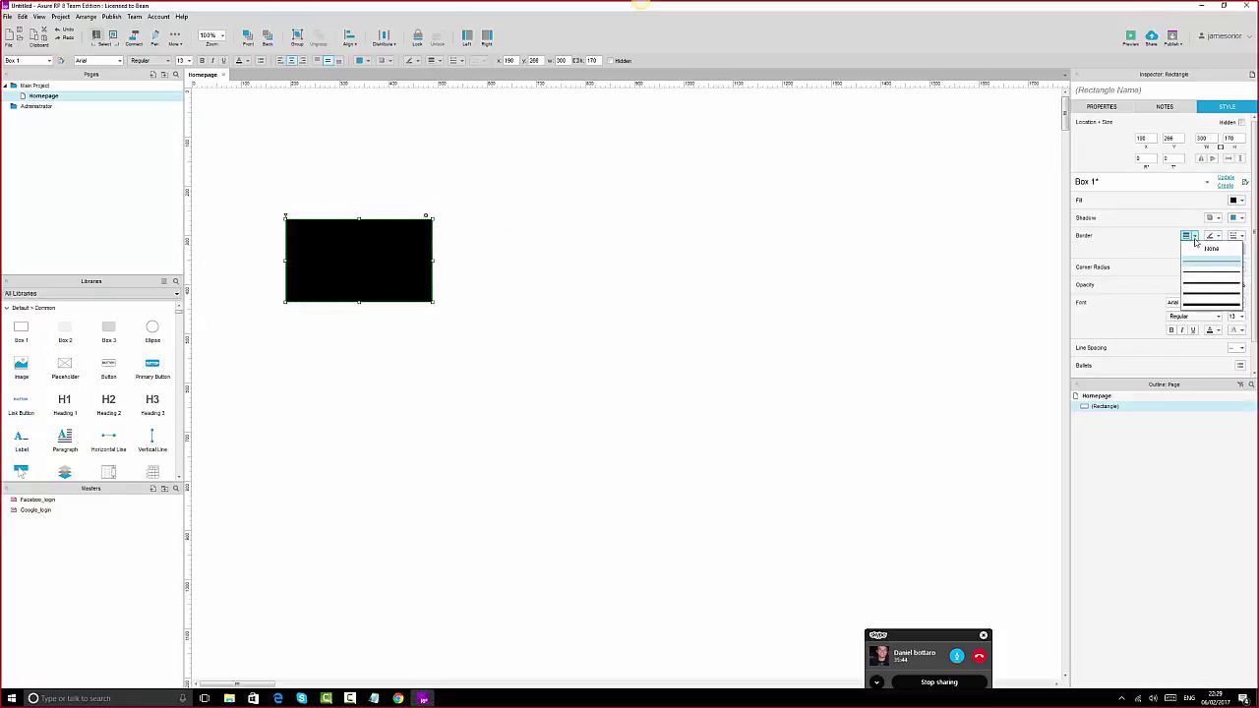
click(1215, 283)
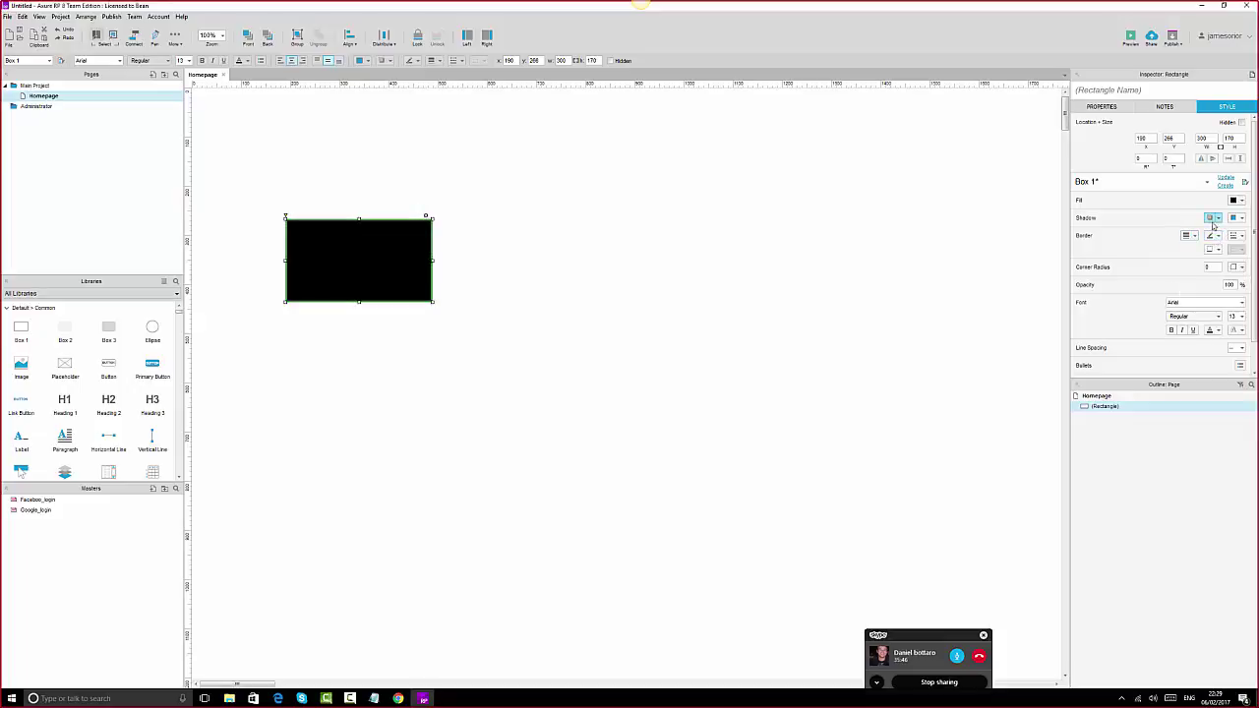
click(1219, 218)
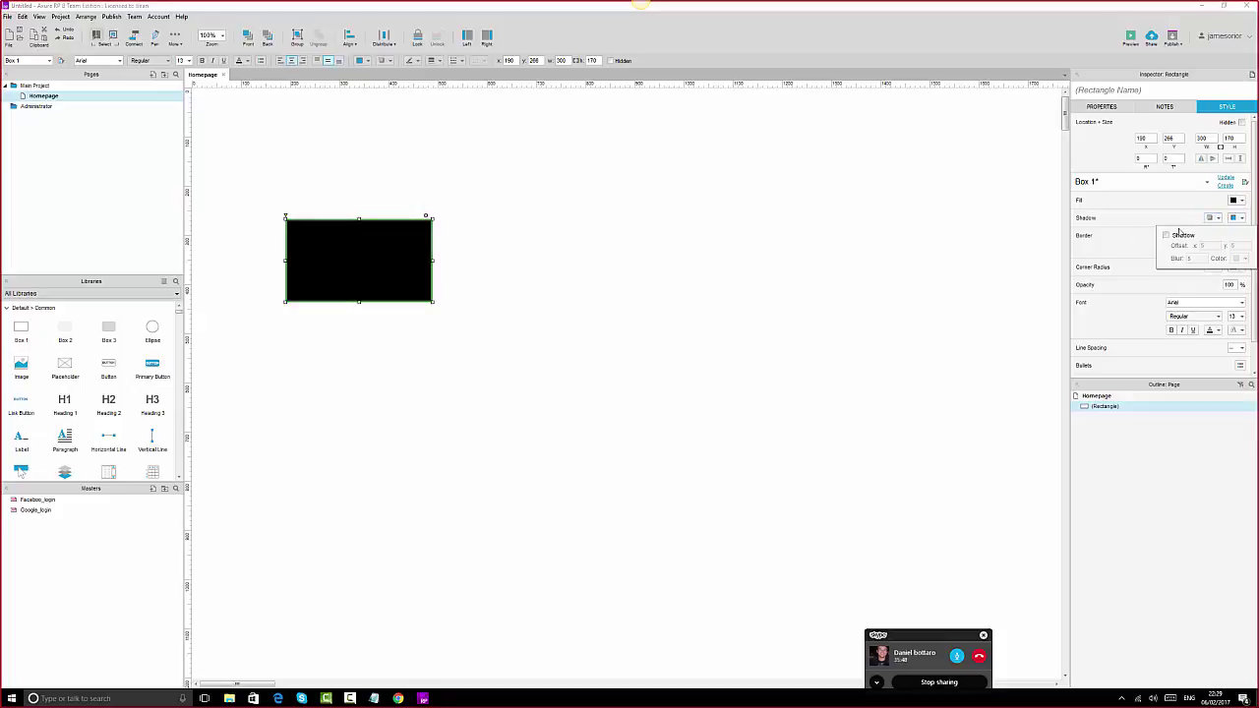
click(1166, 235)
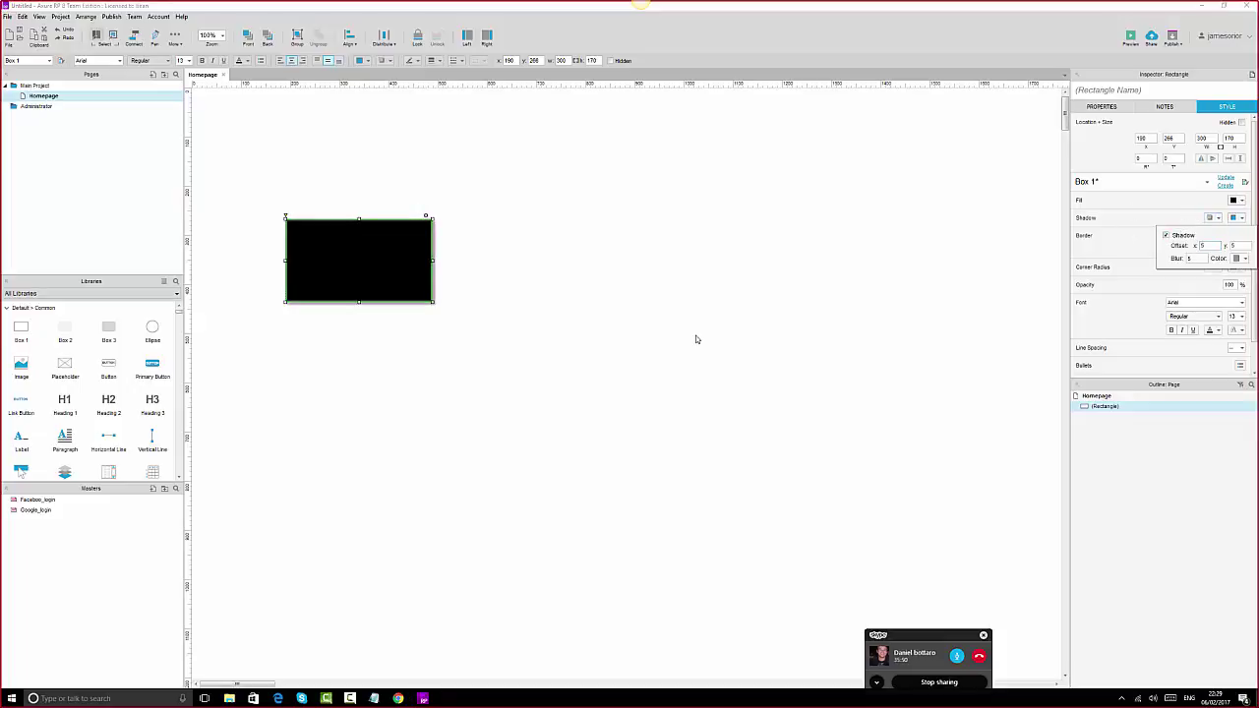
- Delete the black rectangle from the Homepage canvas
click(712, 288)
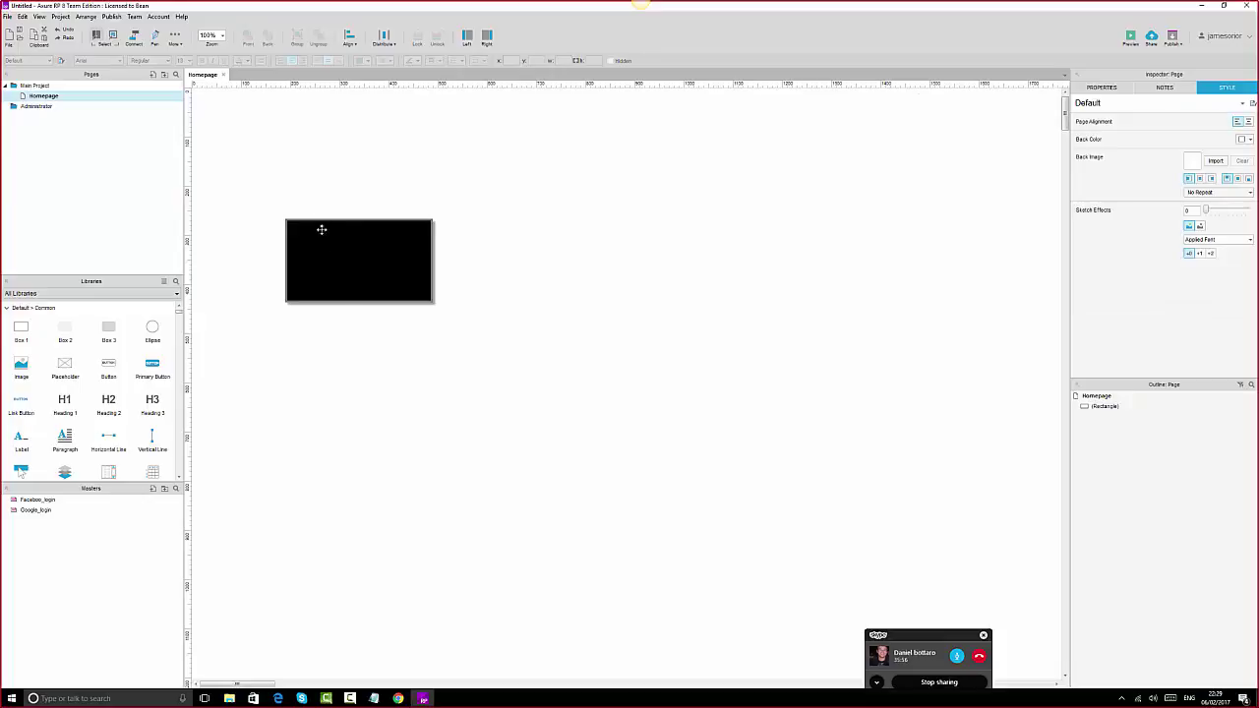
click(364, 277)
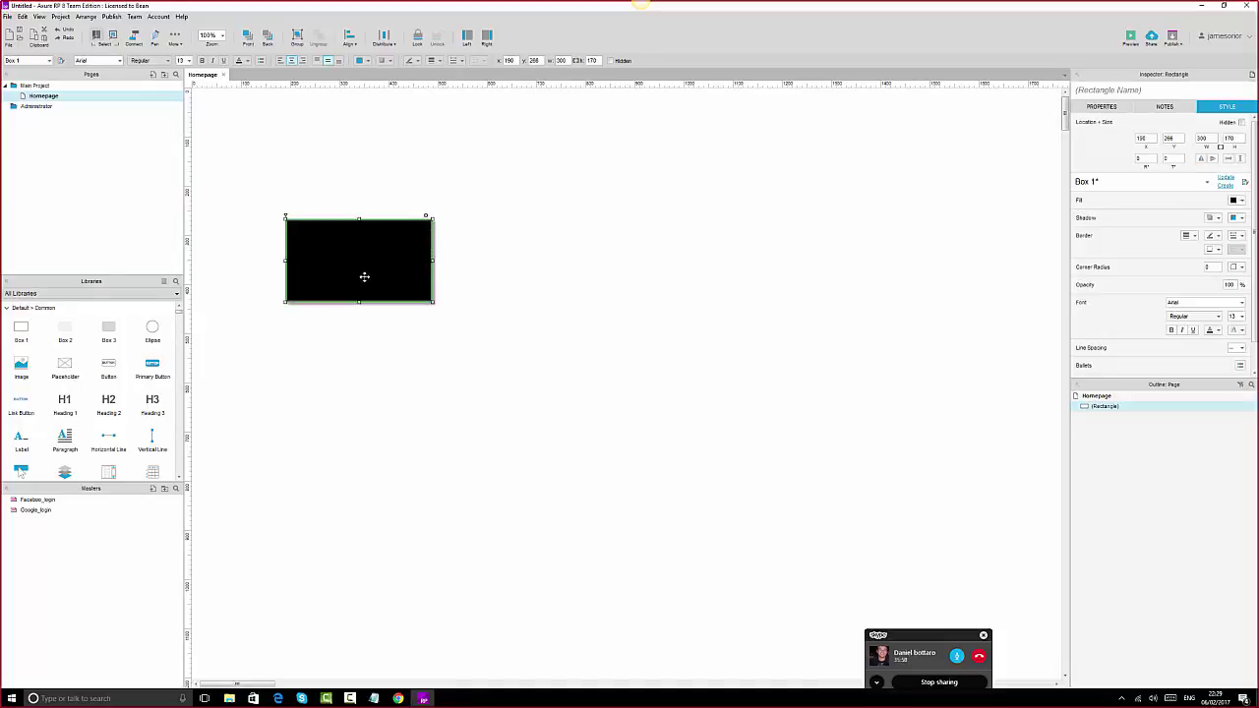
key(Delete)
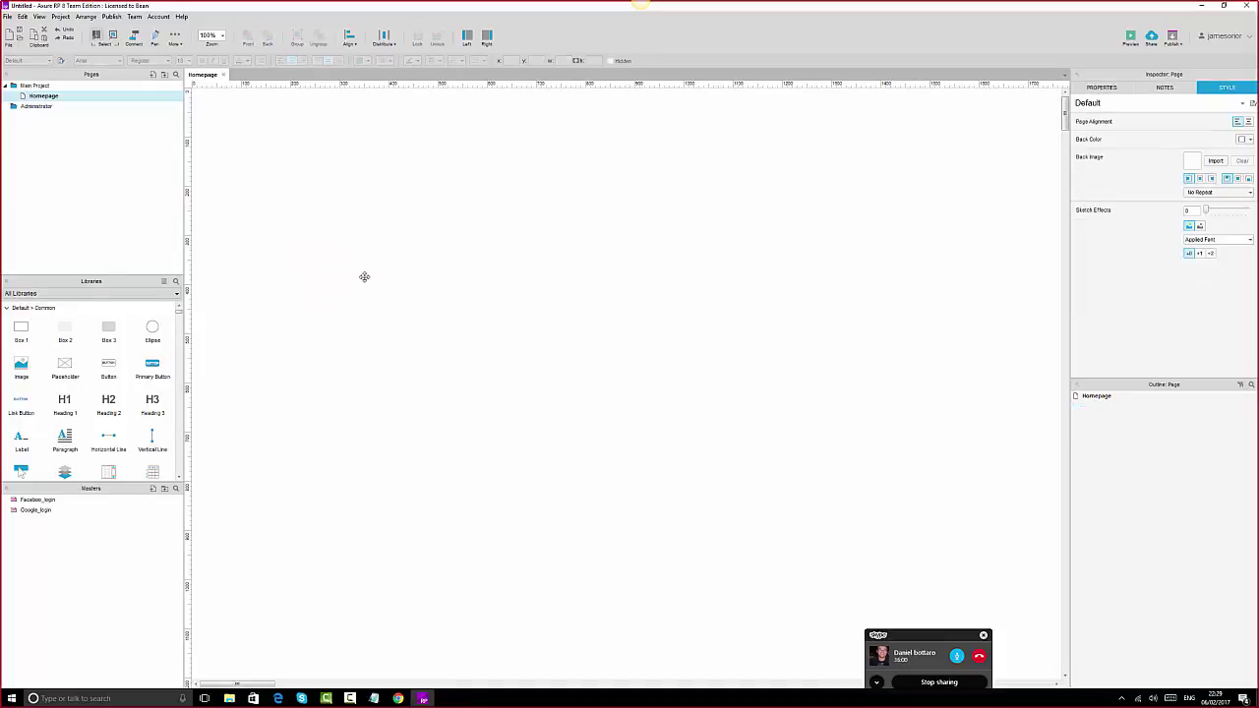
- Select the Homepage in the outline and look over the project's preview and publishing options
click(1101, 397)
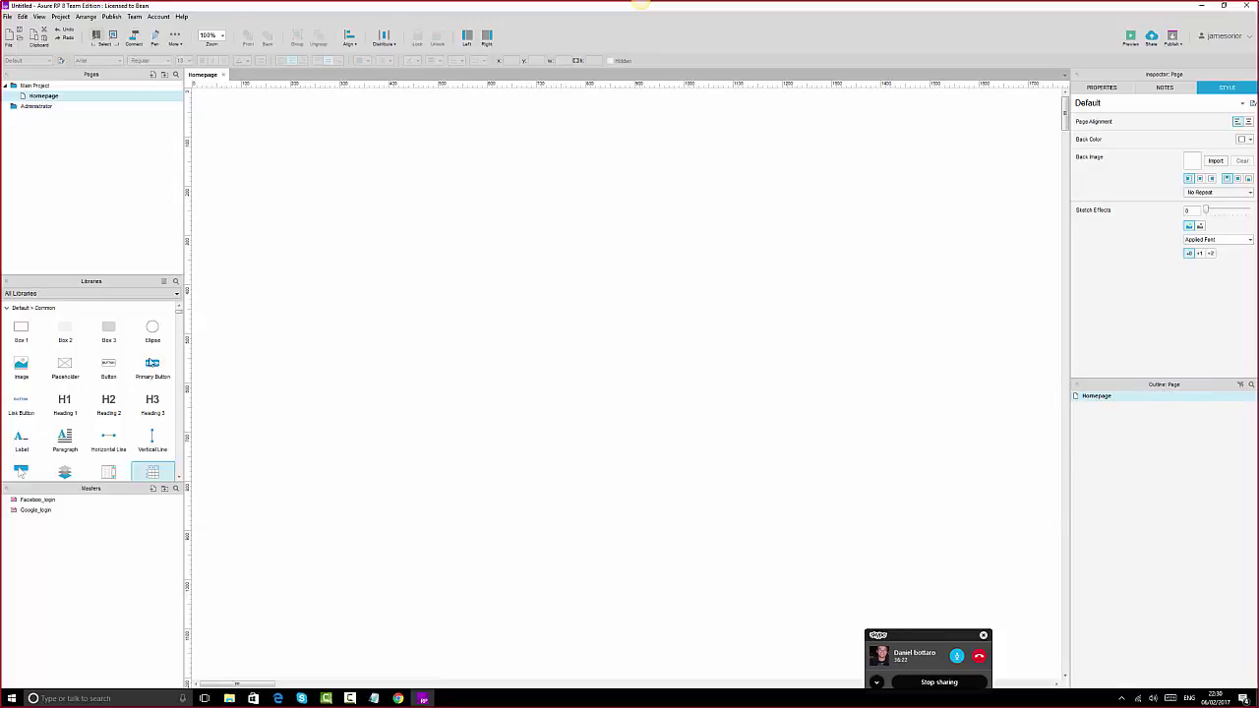
click(1131, 39)
click(1181, 45)
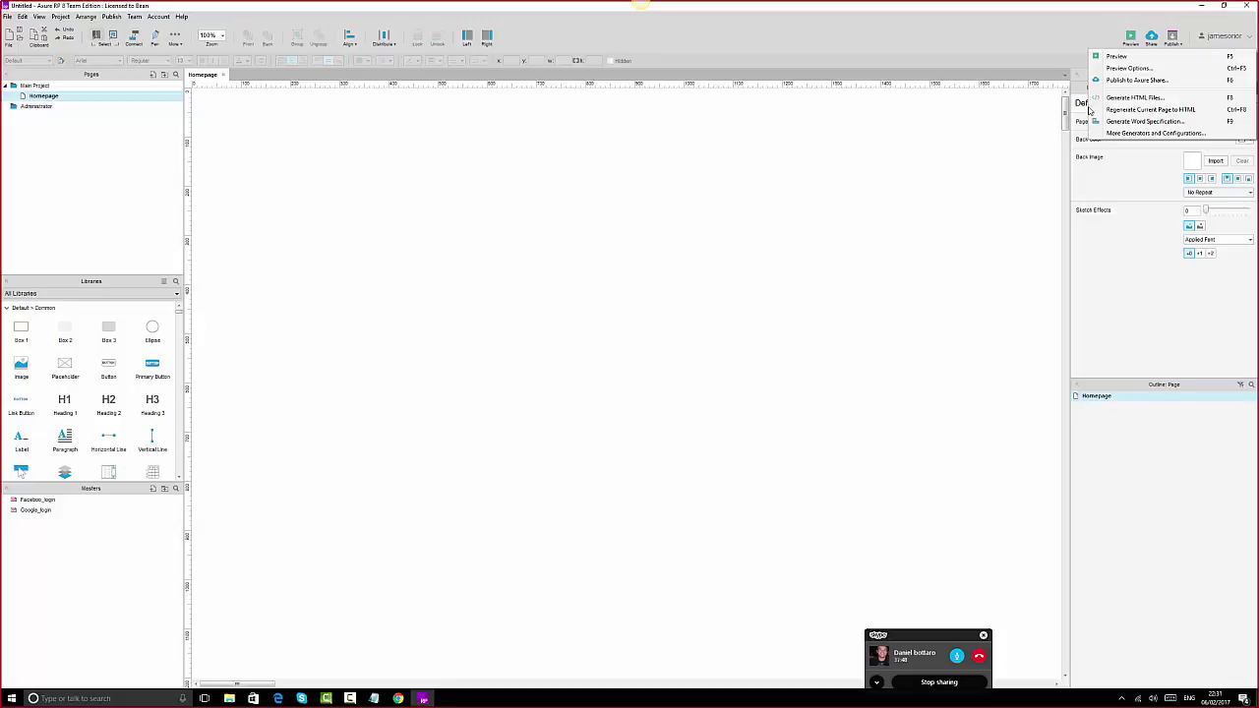
- Switch to Notepad and remove the four lines from Product Department to Product
click(374, 698)
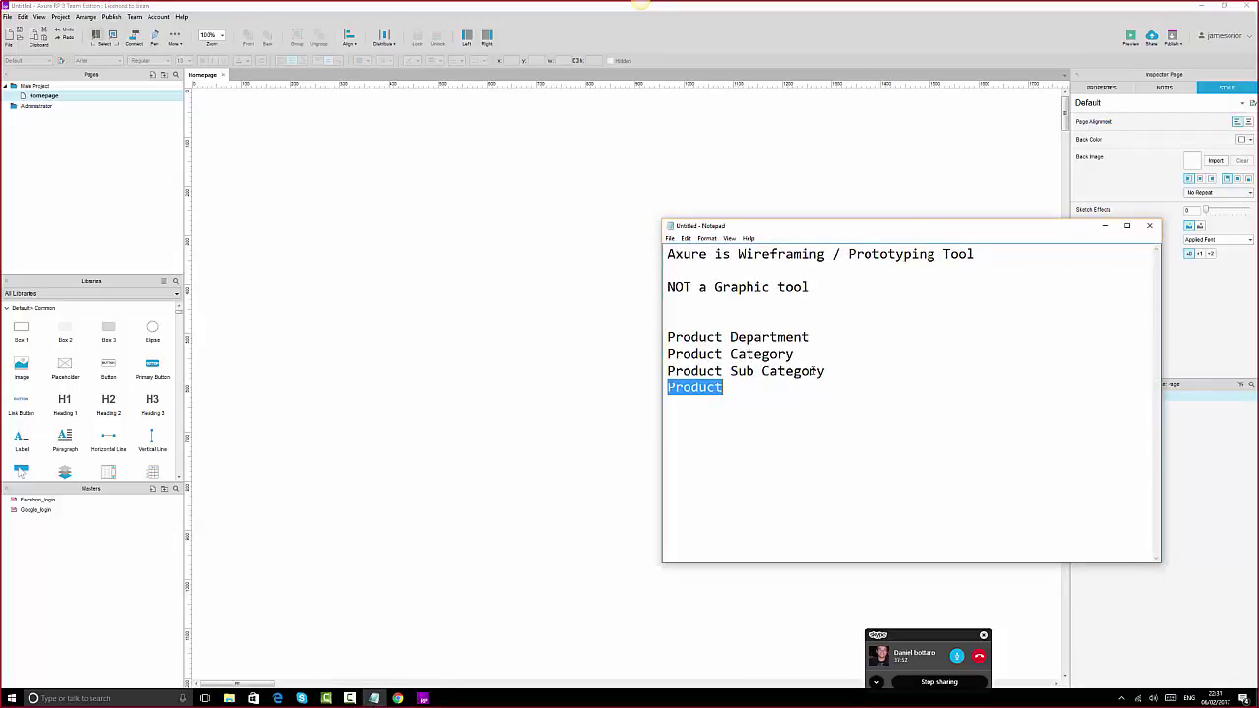
drag(668, 337, 803, 399)
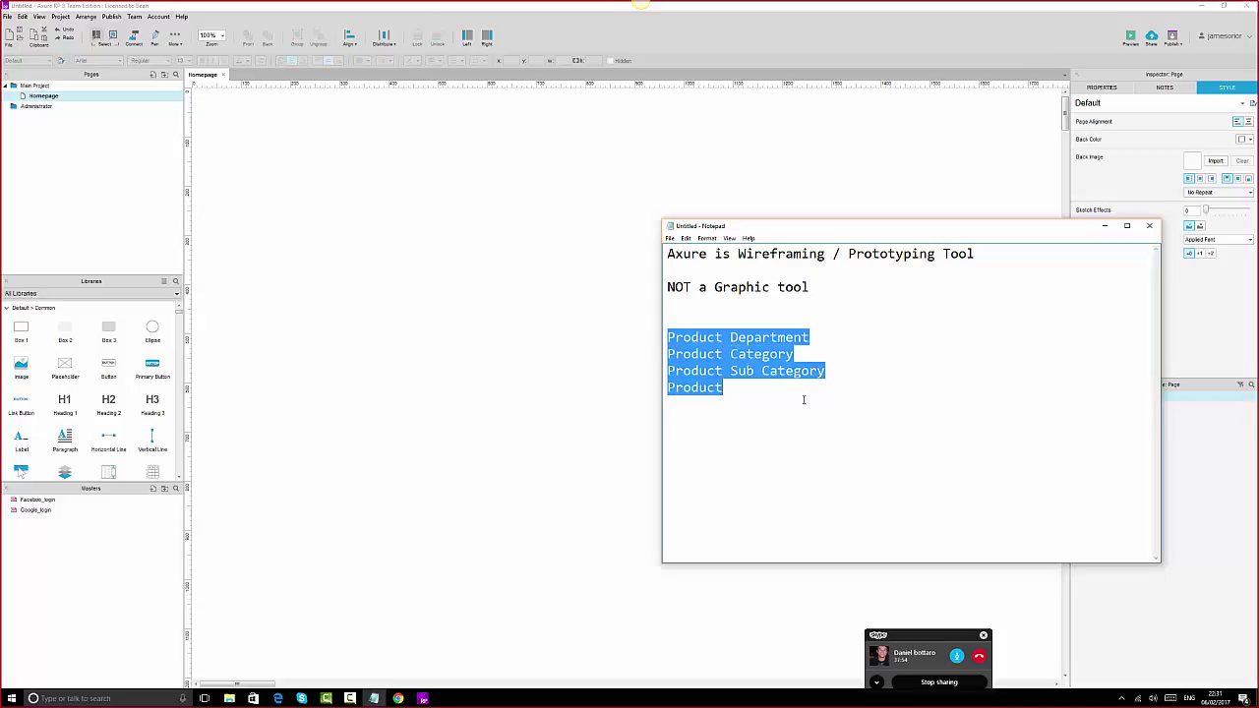
key(ctrl+x)
- Write the workflow list under the notes as four lines: Create Project, Save, Generate html, preview
text(C)
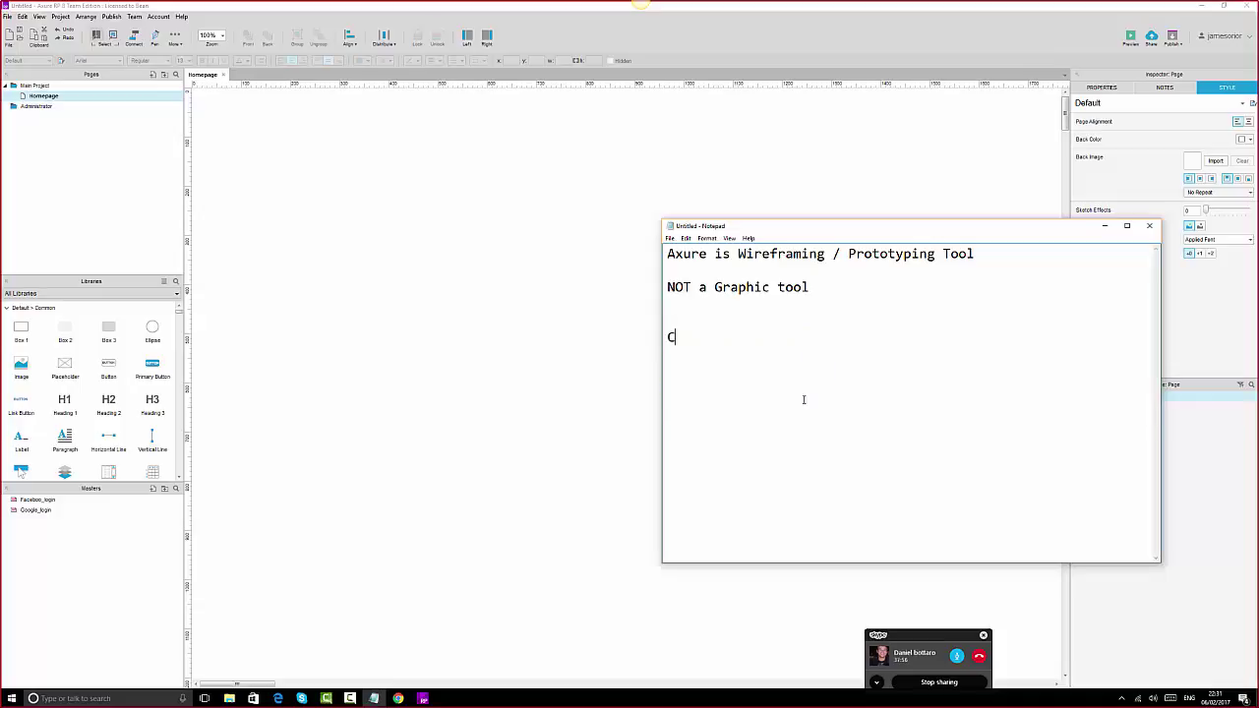
text(reate Project)
key(Return)
text(Save)
text(Ge)
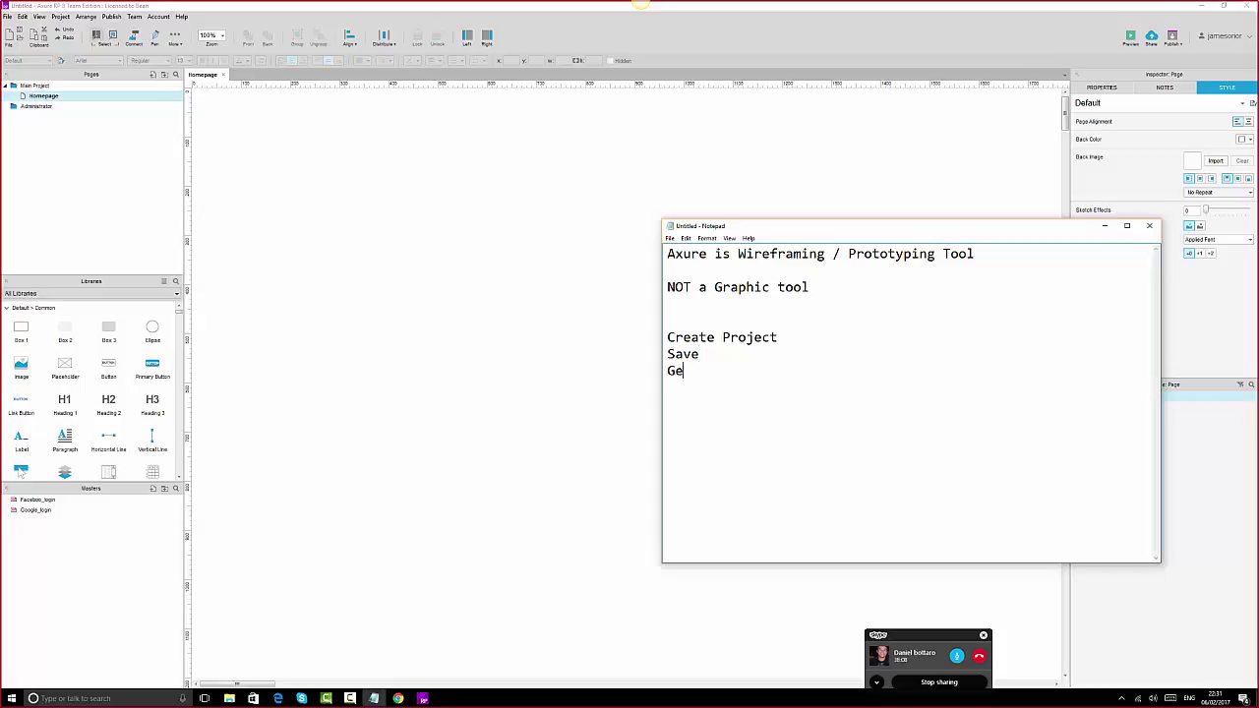
text(nerate)
text( html )
text(preview)
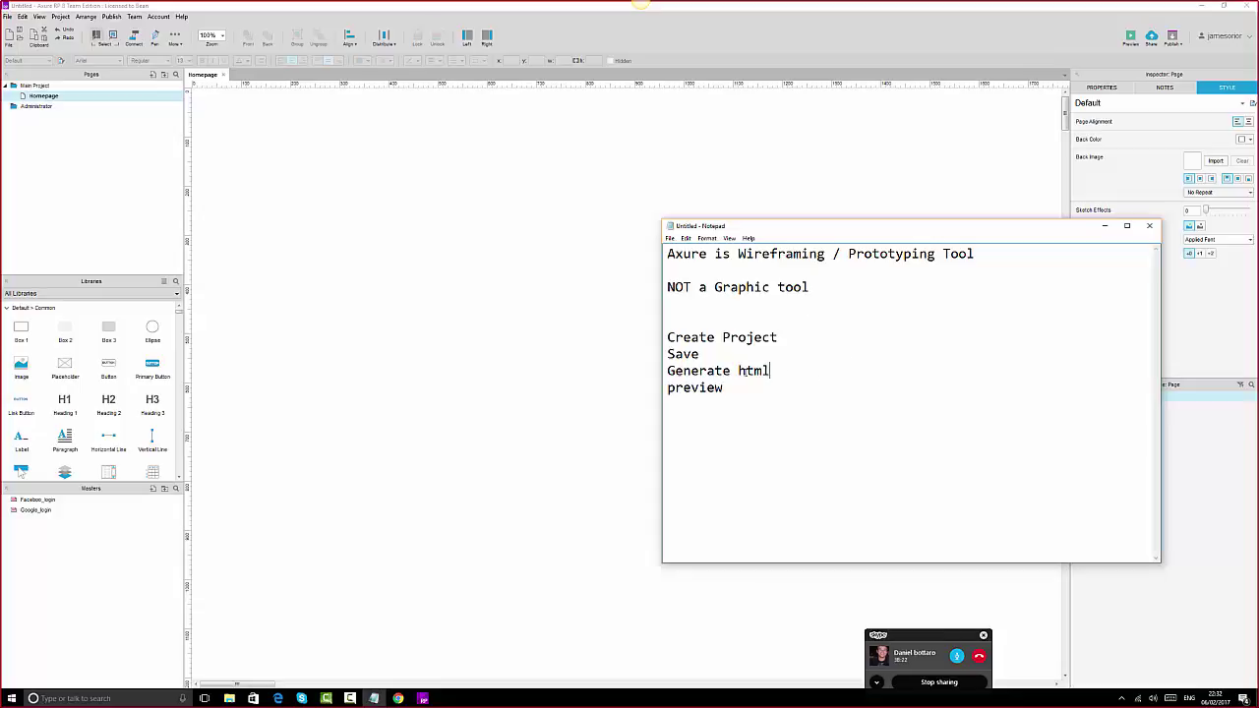
- Highlight the preview and Generate html lines in the notes to compare the two output options
key(shift+Home)
key(Home)
key(shift+Right)
key(shift+Right)
key(shift+Right)
key(shift+Right)
key(shift+Right)
key(shift+End)
drag(749, 391, 630, 396)
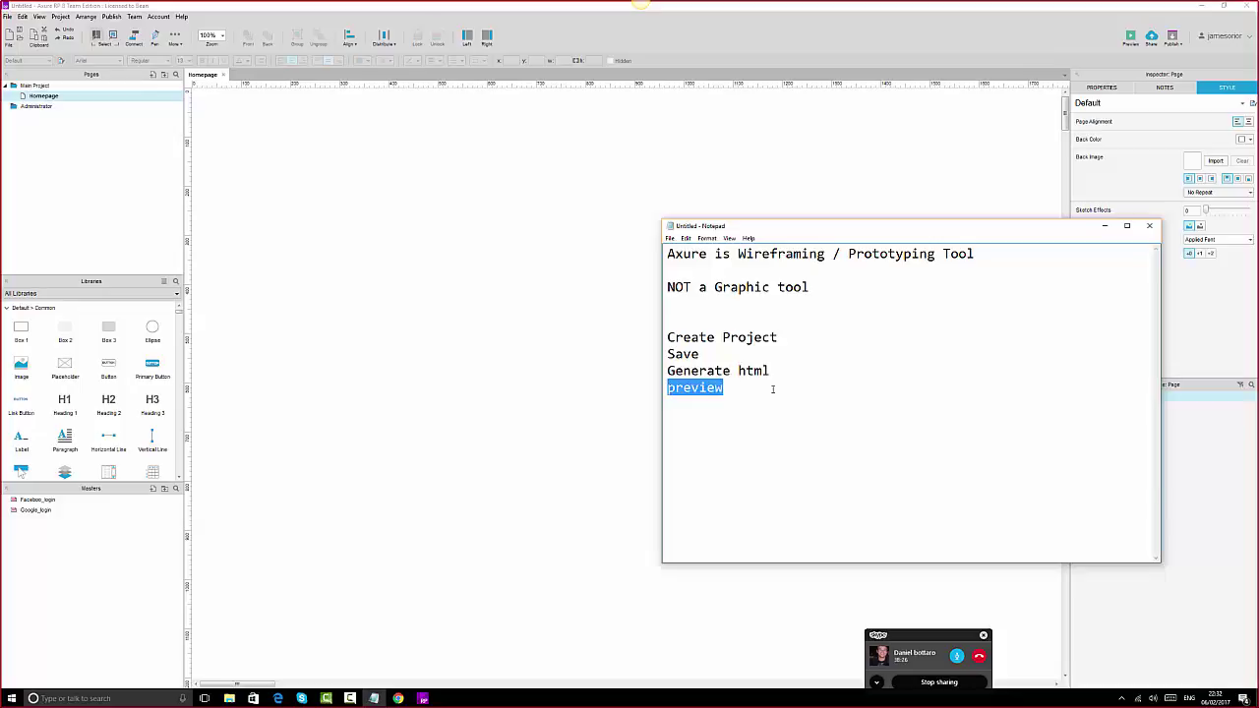
drag(784, 375, 650, 376)
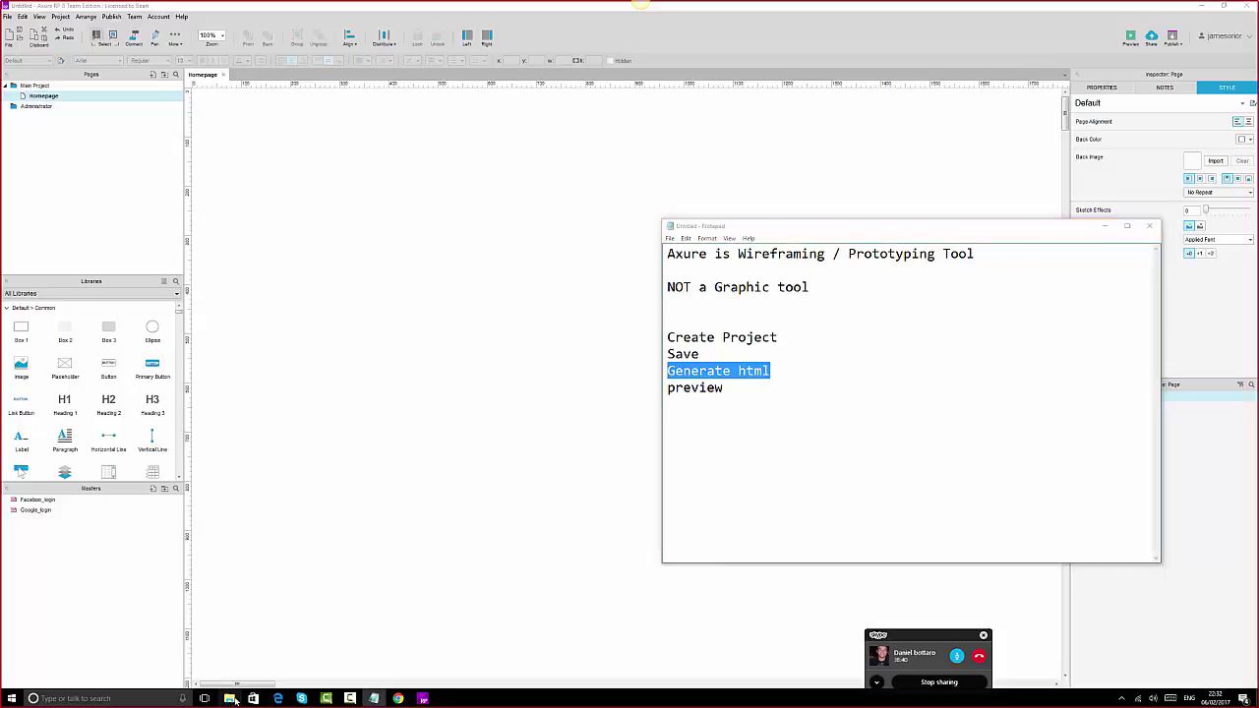
- Switch to File Explorer and open the Documentation folder inside Documents > Axure
click(231, 699)
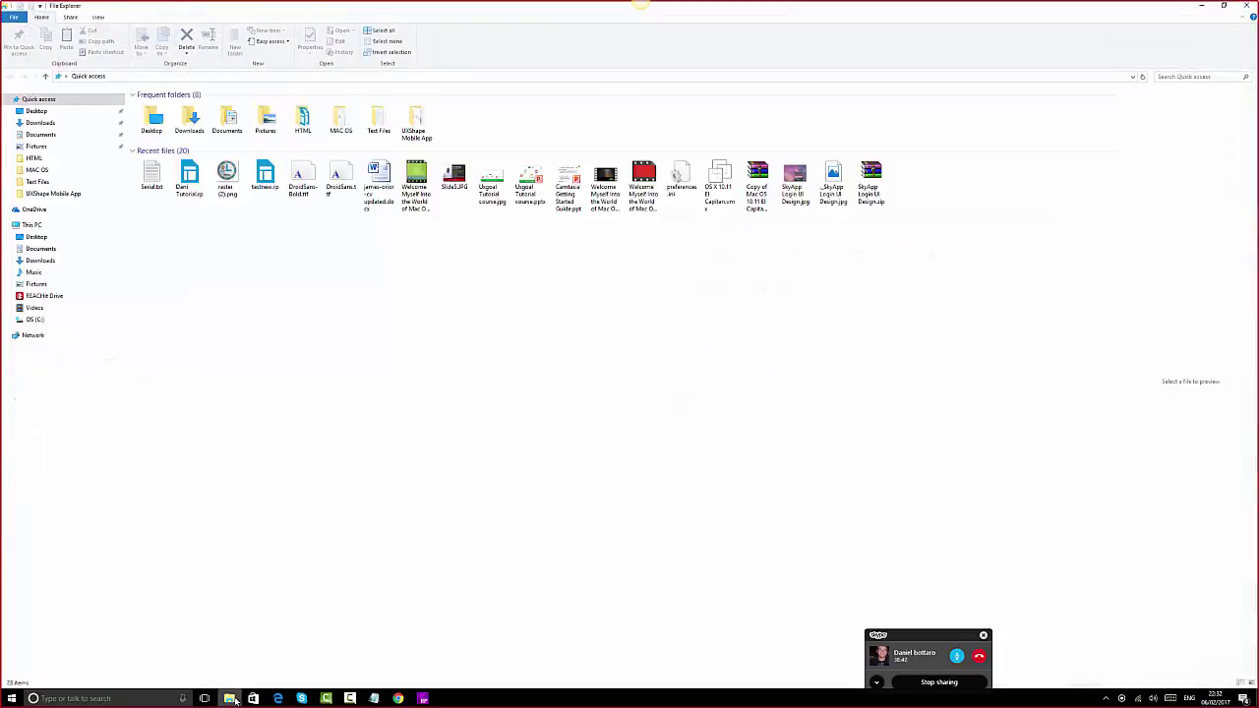
click(40, 136)
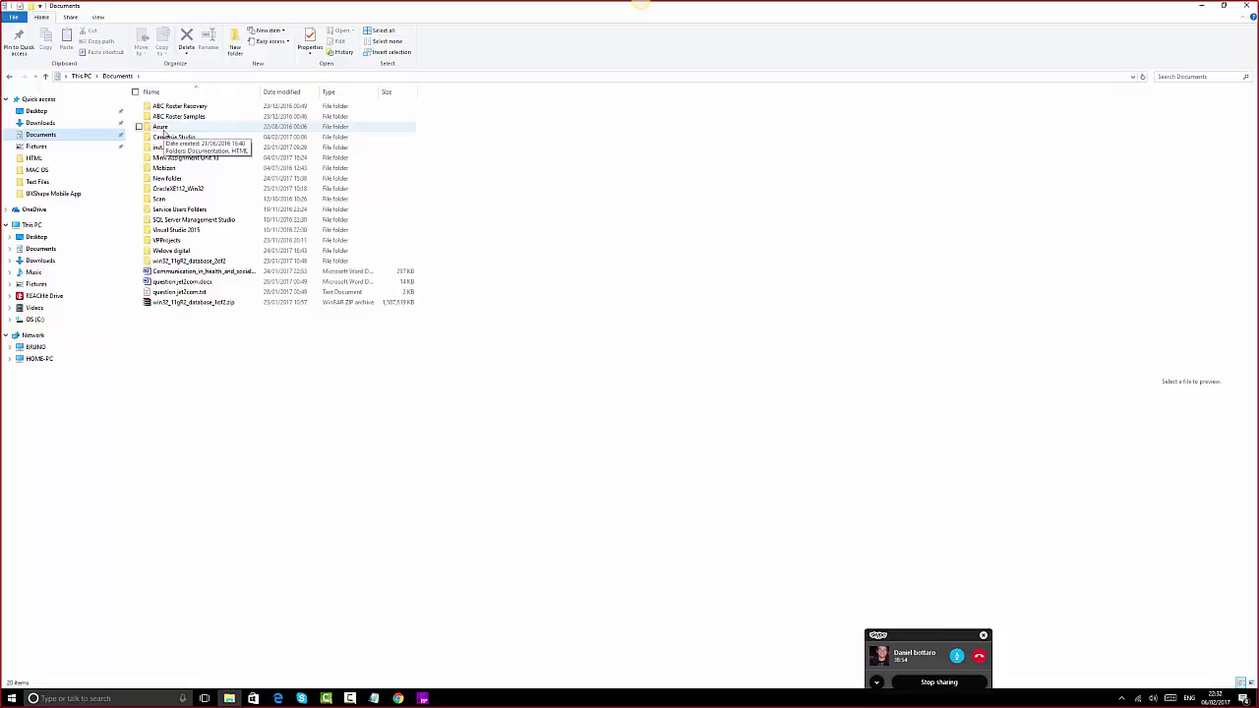
double_click(161, 127)
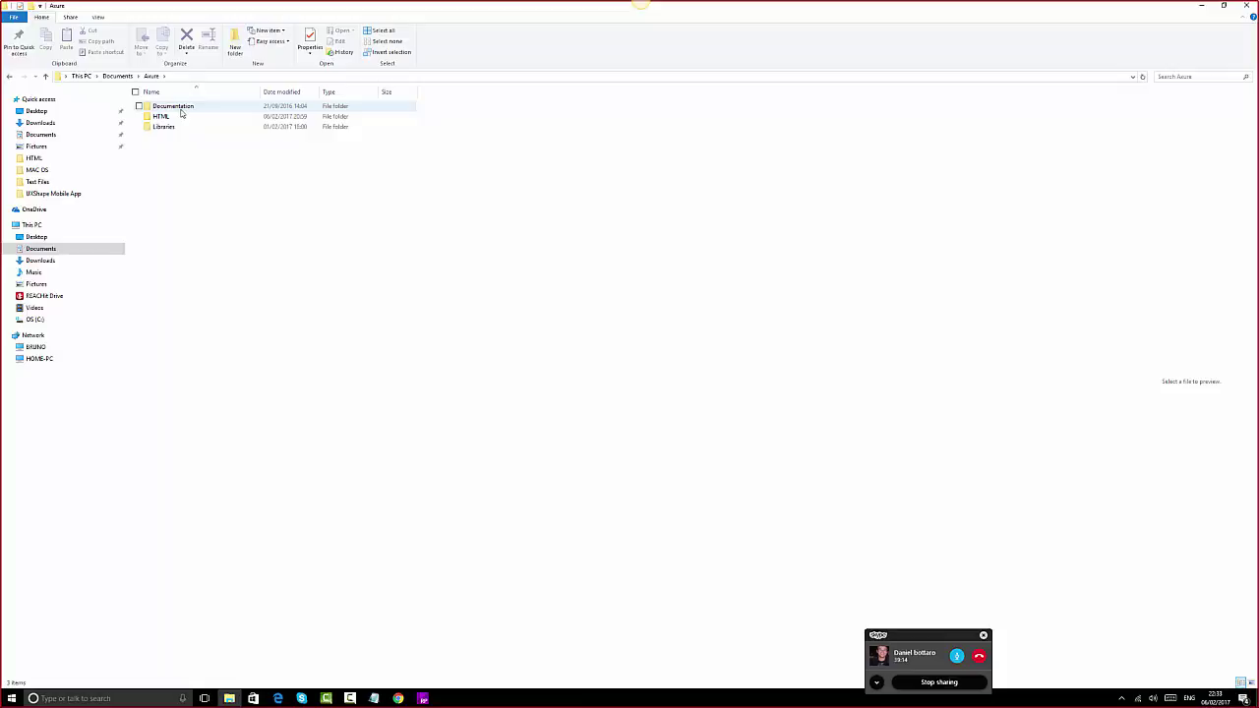
double_click(181, 109)
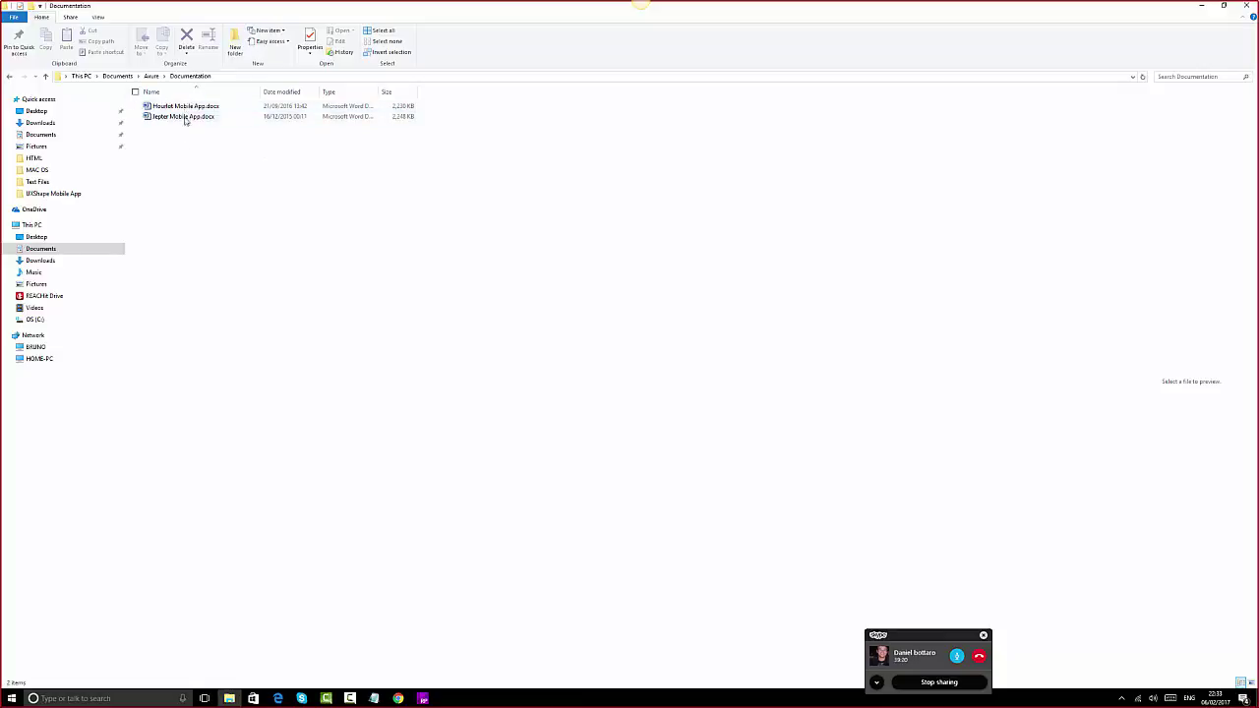
- Open Jepter Mobile App.docx in Word, dismiss the activation wizard, and examine the generated screens and widget tables
double_click(193, 118)
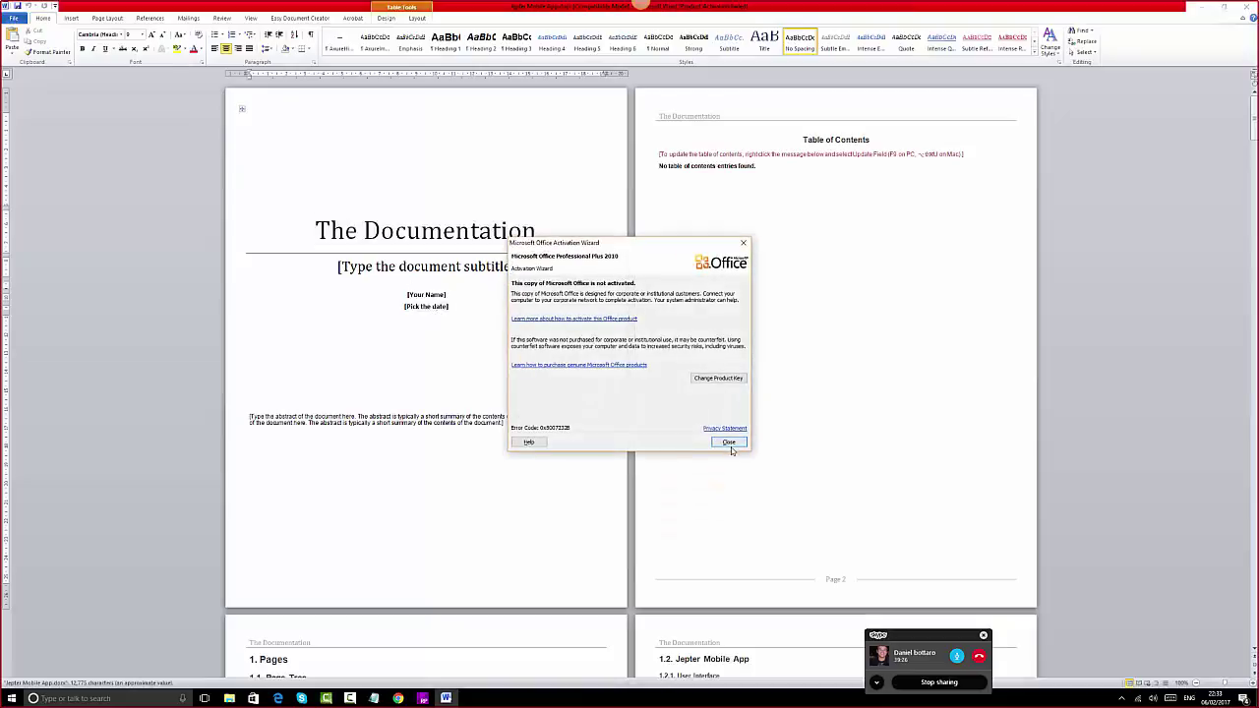
click(731, 446)
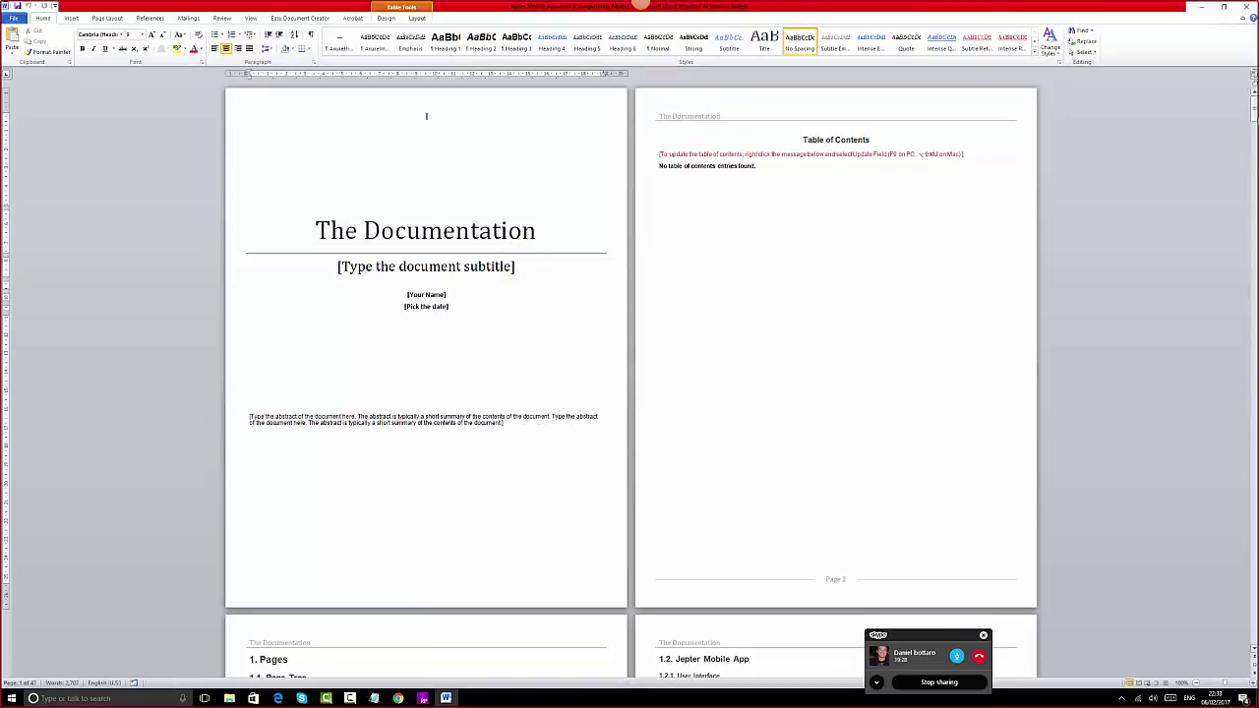
drag(1253, 110, 1253, 221)
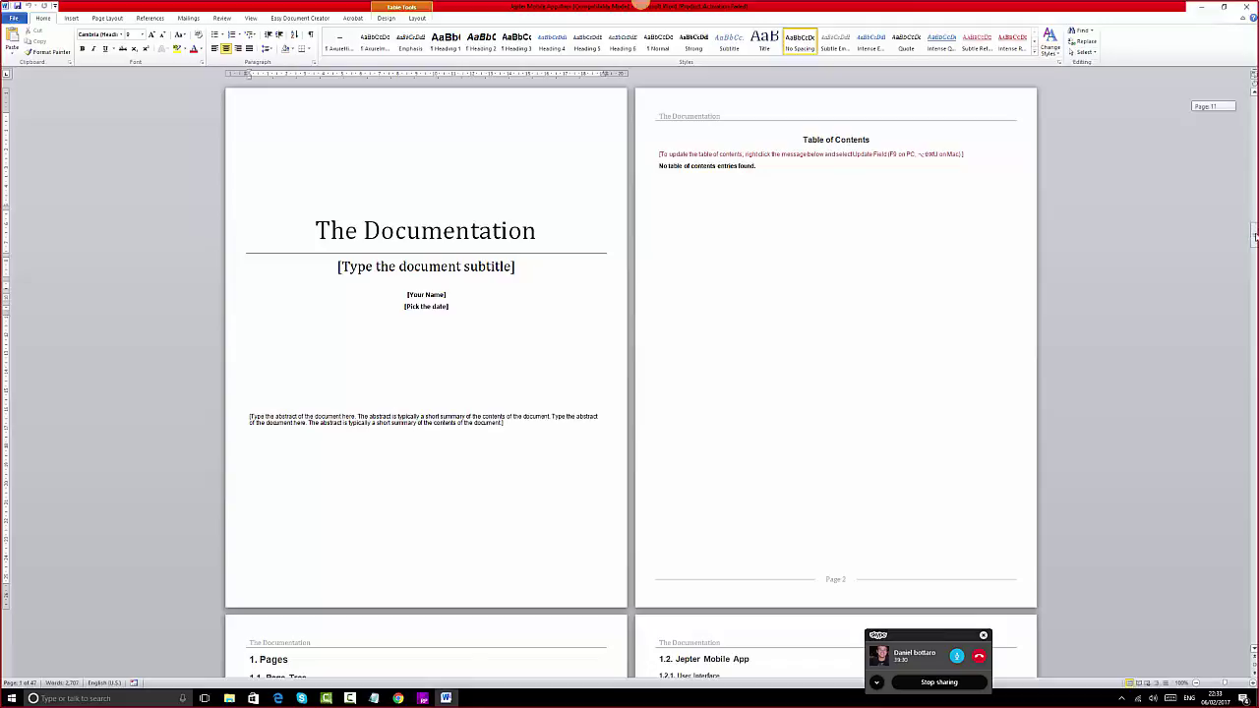
scroll(839, 340, down, 3)
scroll(840, 339, down, 10)
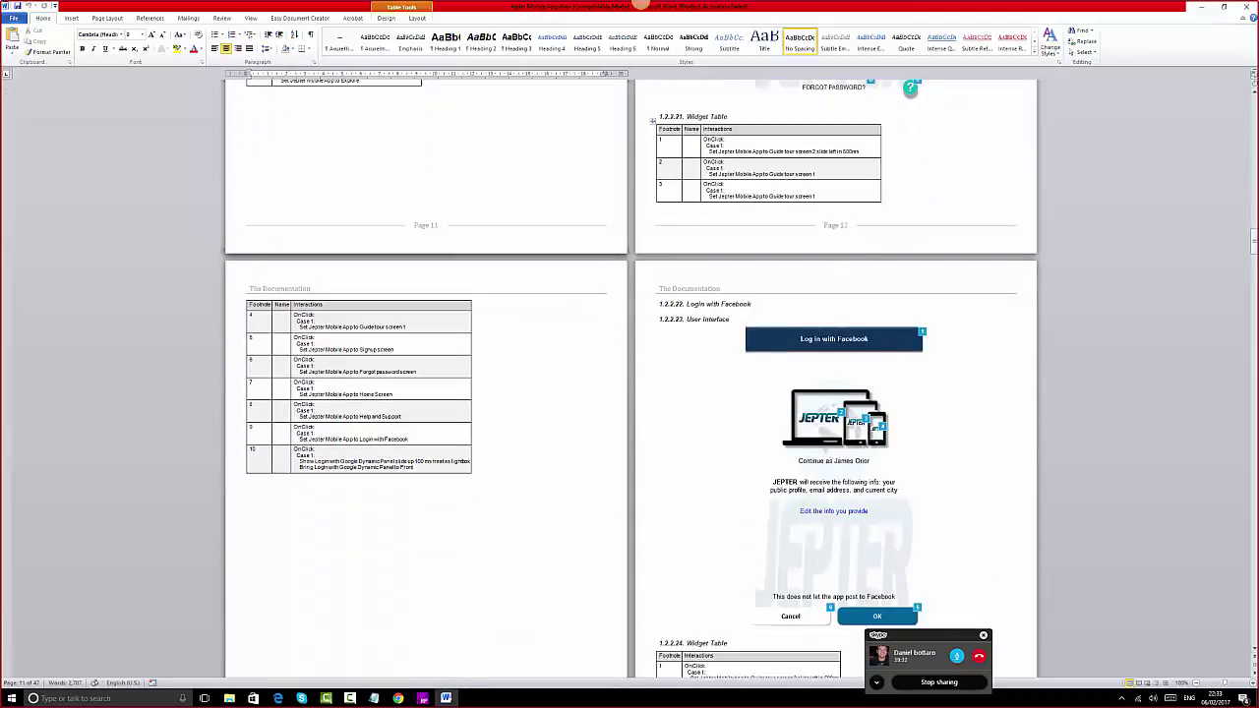
scroll(839, 344, down, 12)
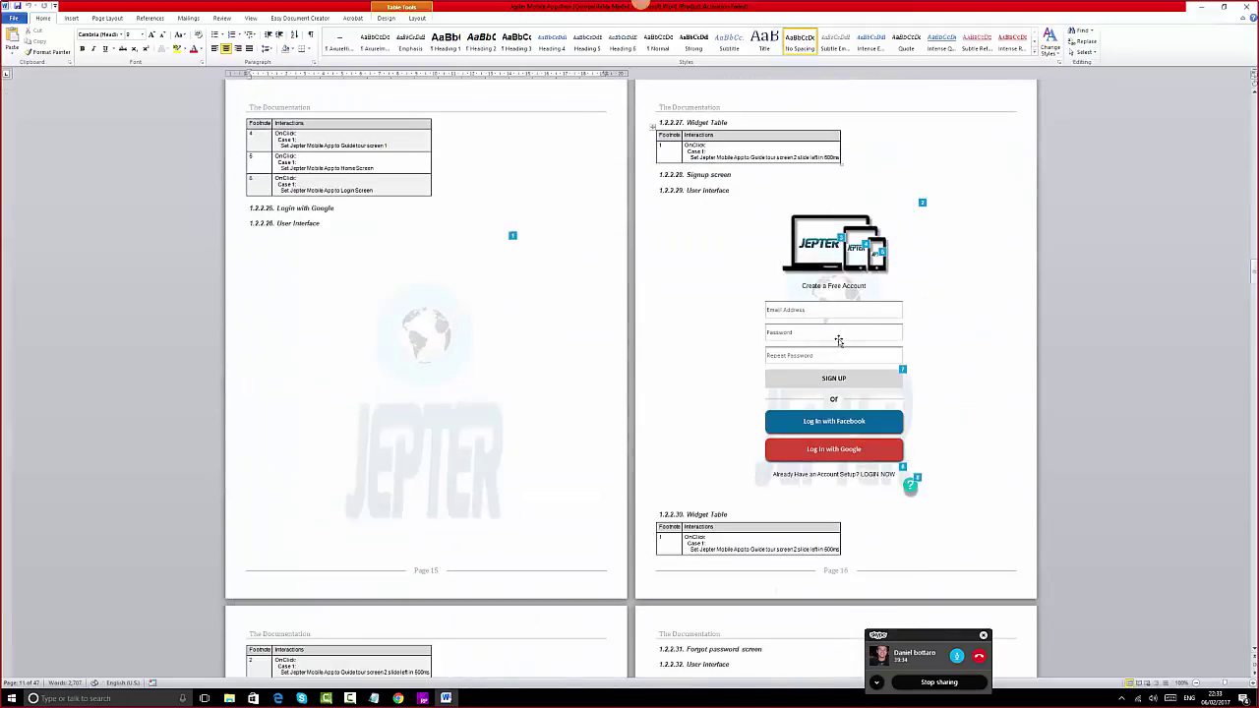
- Examine the remaining generated screens and widget tables in Jepter Mobile App.docx, and close the document
scroll(839, 340, down, 12)
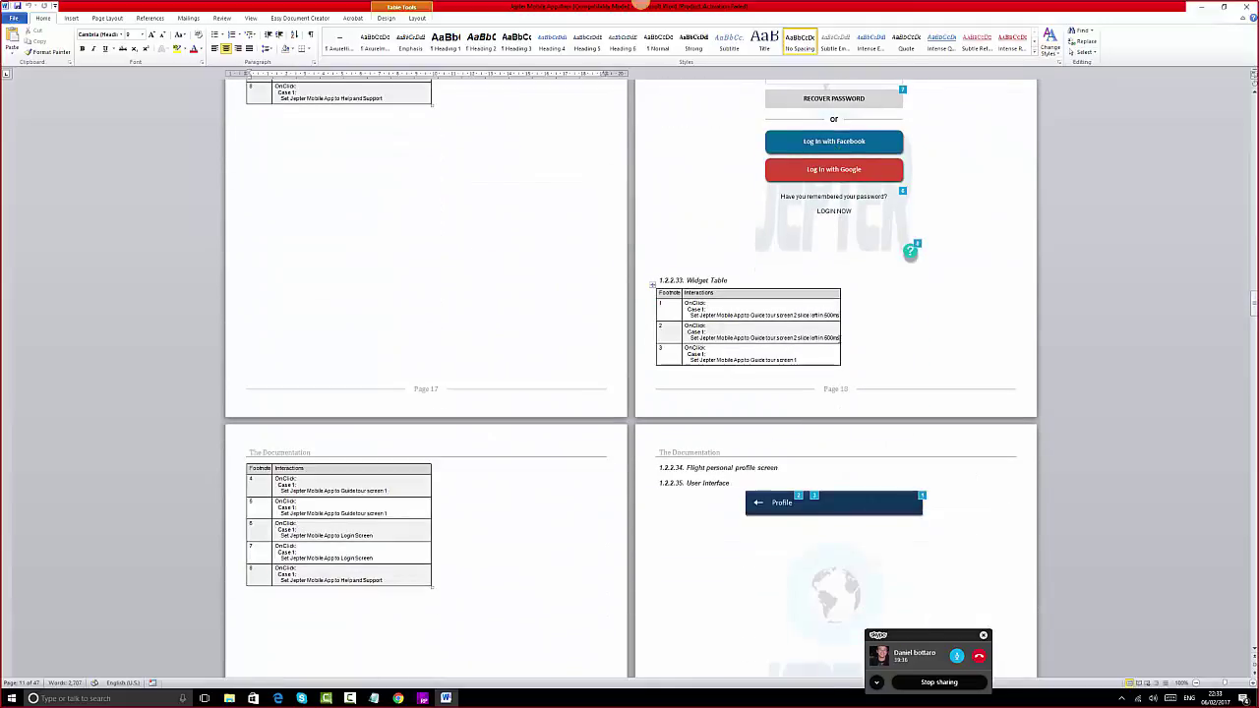
scroll(839, 340, down, 12)
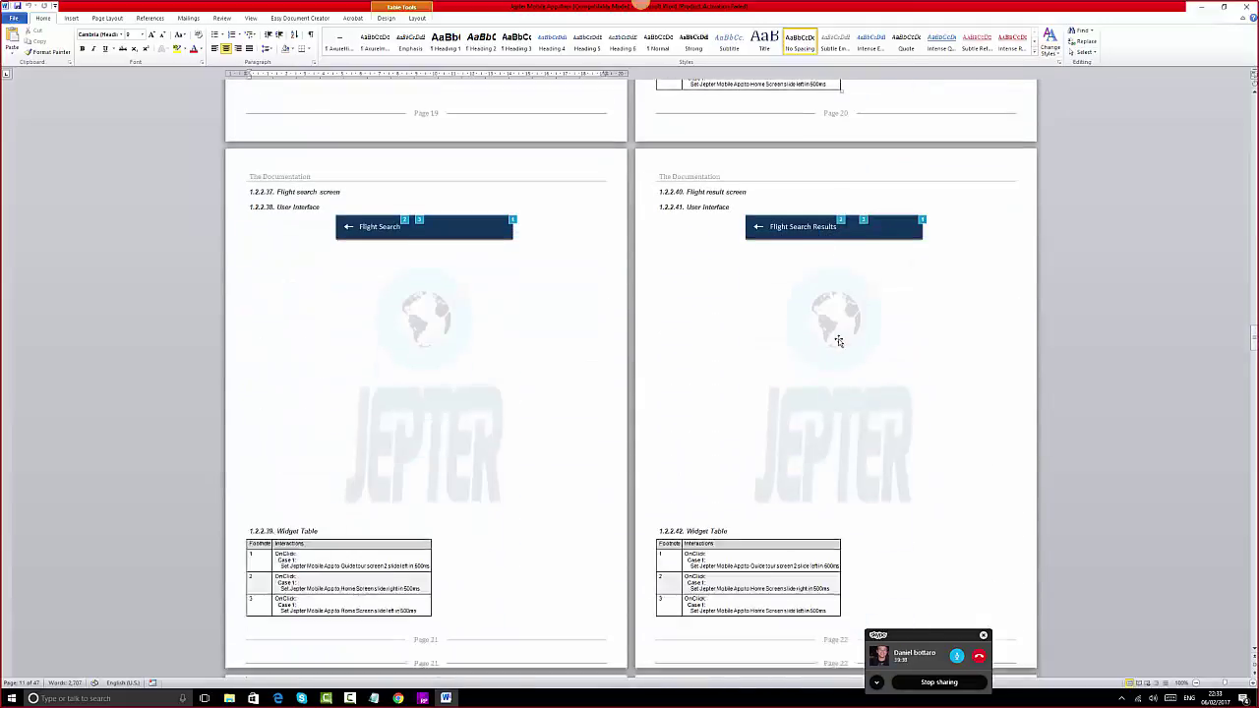
scroll(839, 340, down, 12)
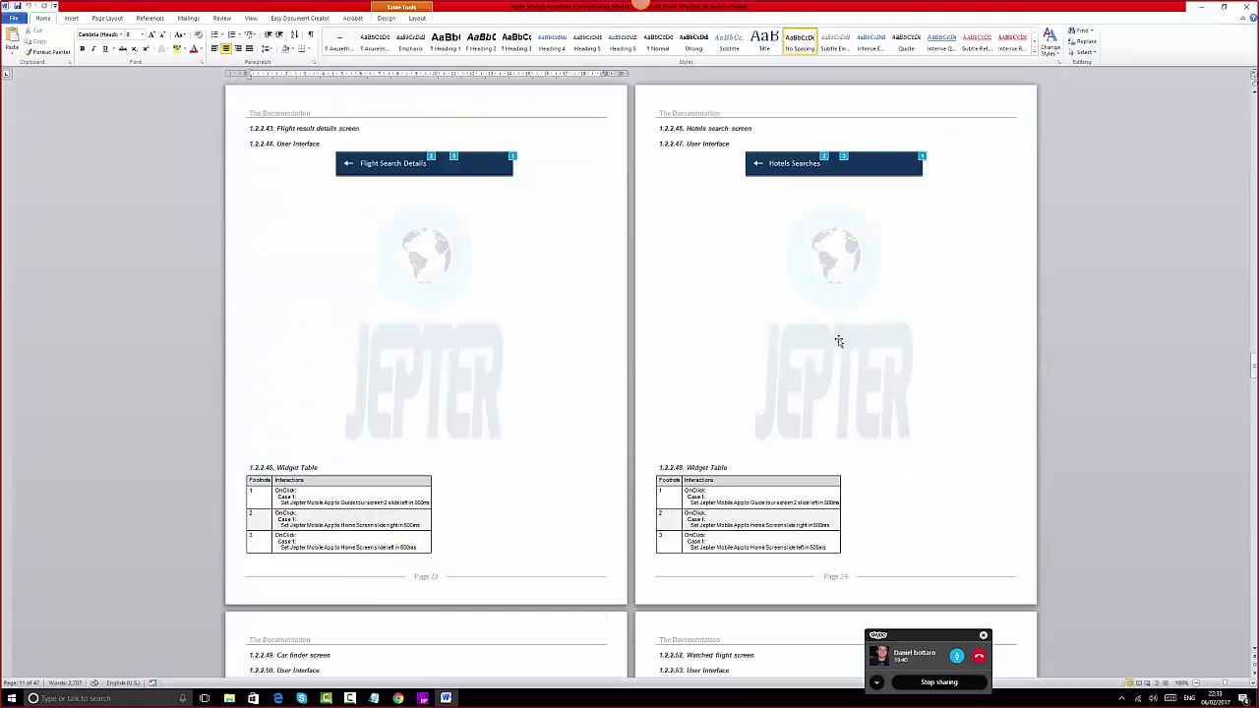
scroll(839, 341, down, 12)
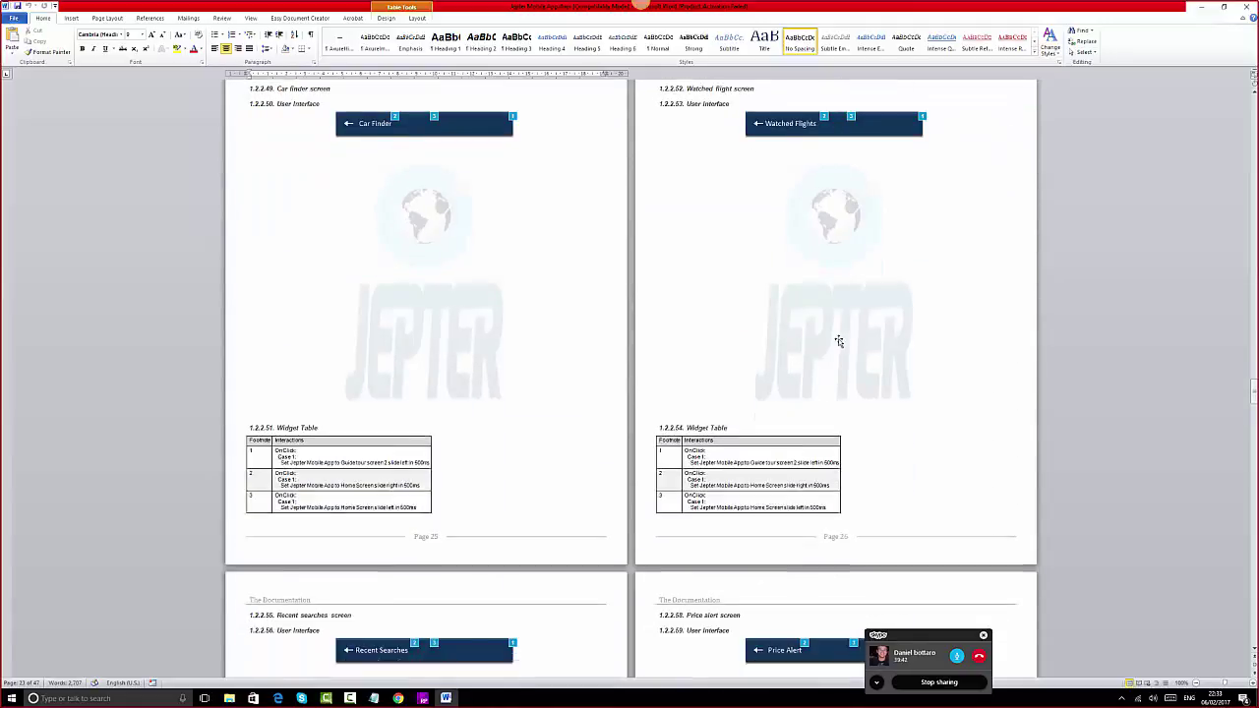
scroll(840, 341, down, 5)
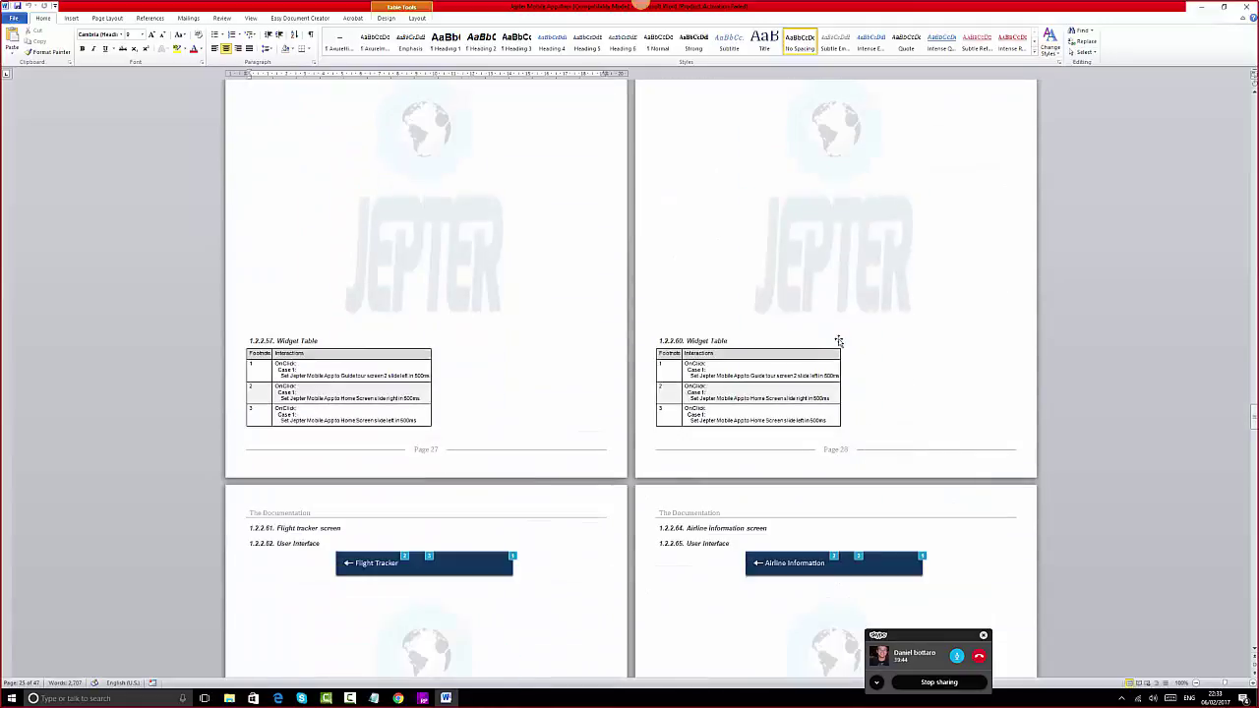
click(1252, 8)
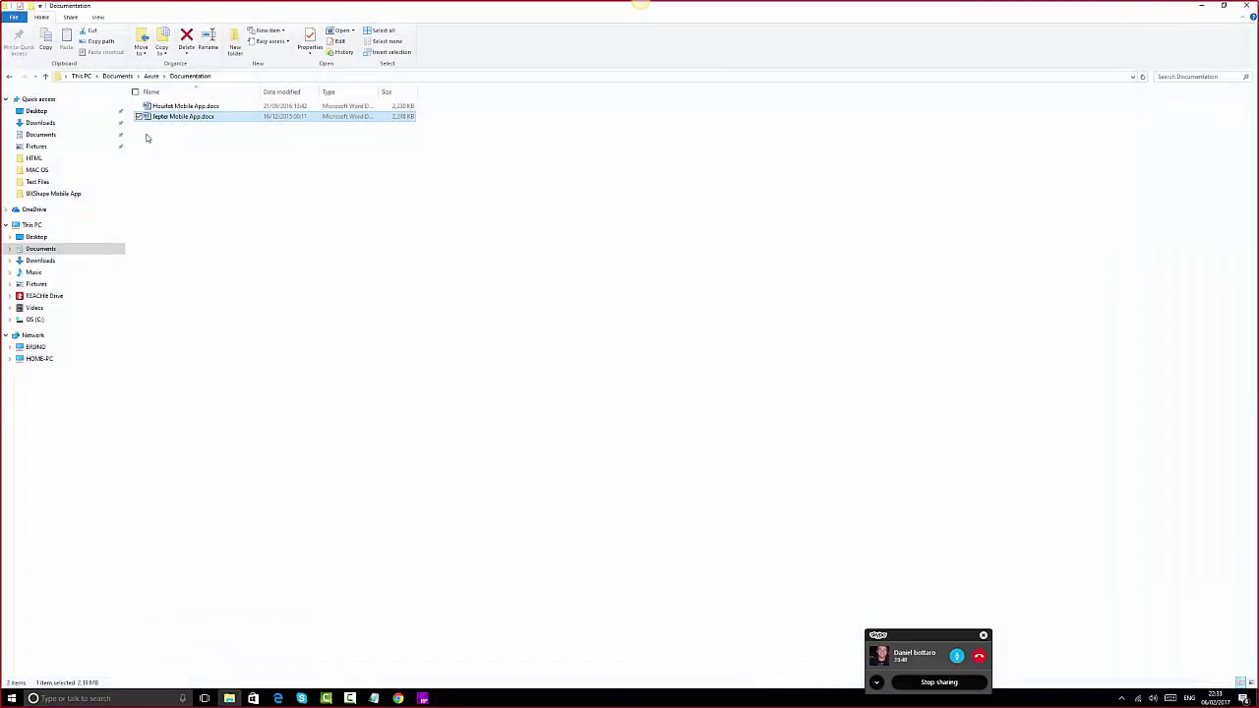
- Switch to Axure RP and open the publishing options to review the HTML and Word specification generators
click(424, 700)
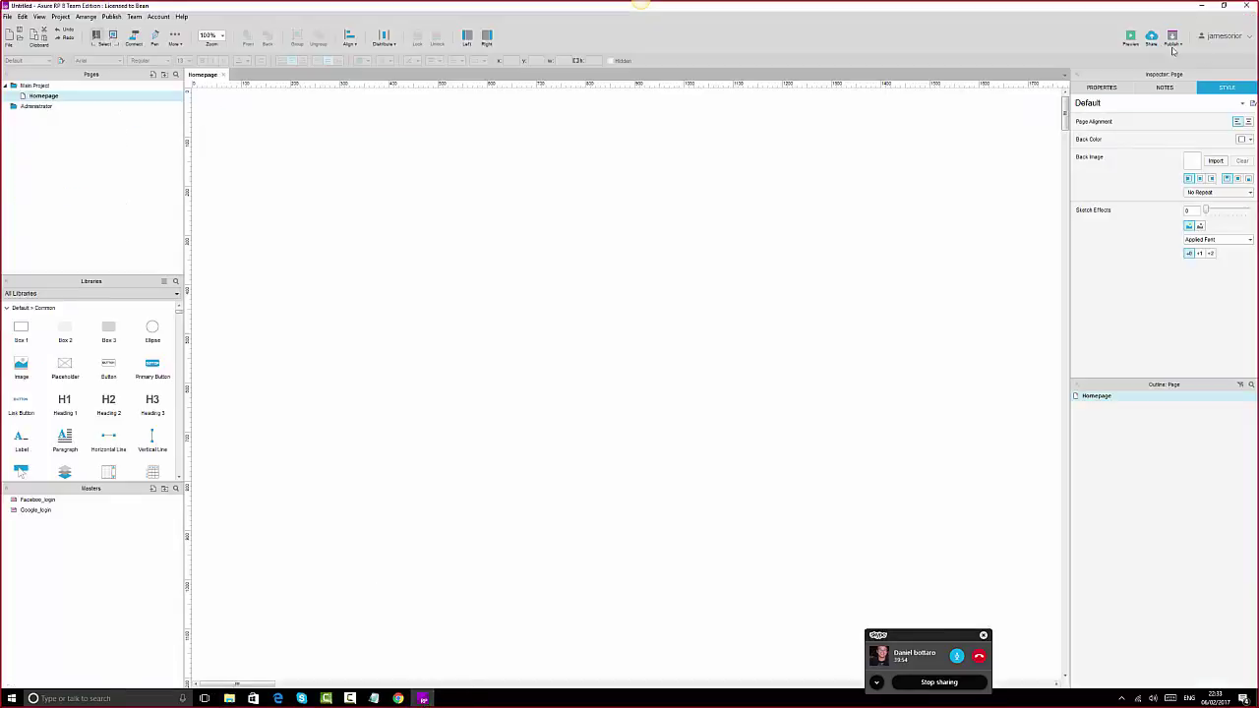
click(1177, 44)
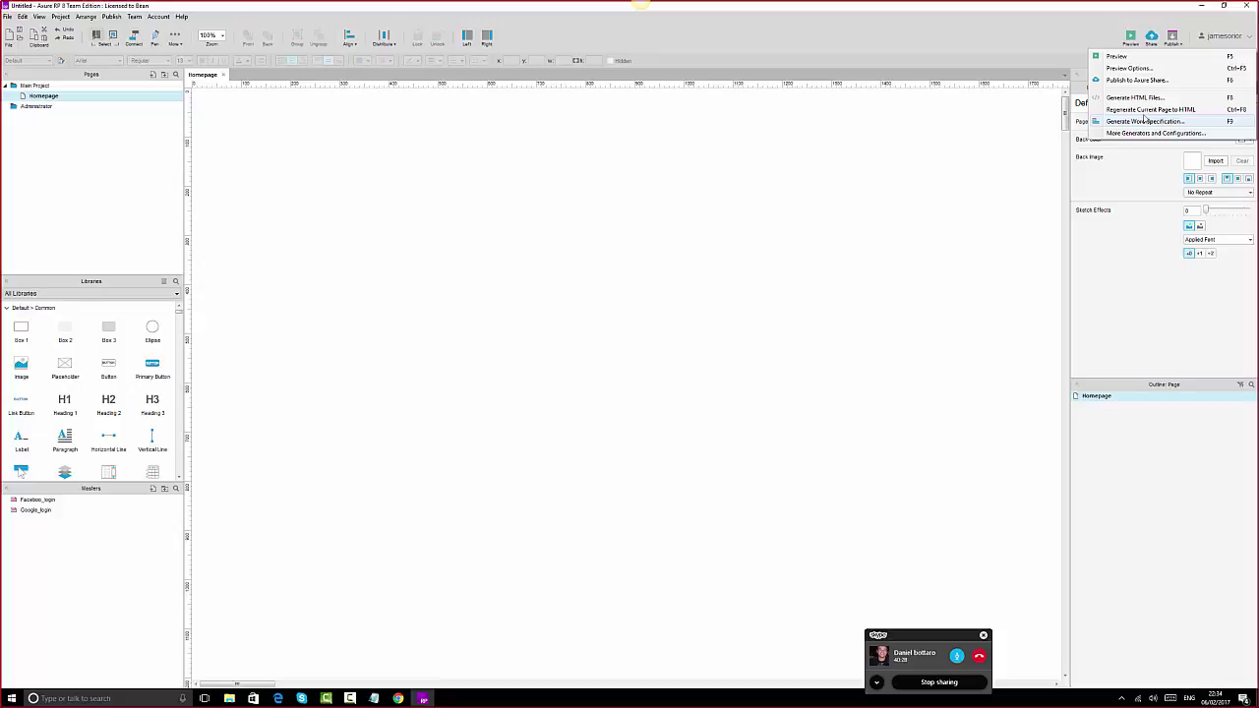
- Switch to File Explorer, show the Documents folder as large icons, and open its Axure folder
click(229, 698)
click(8, 76)
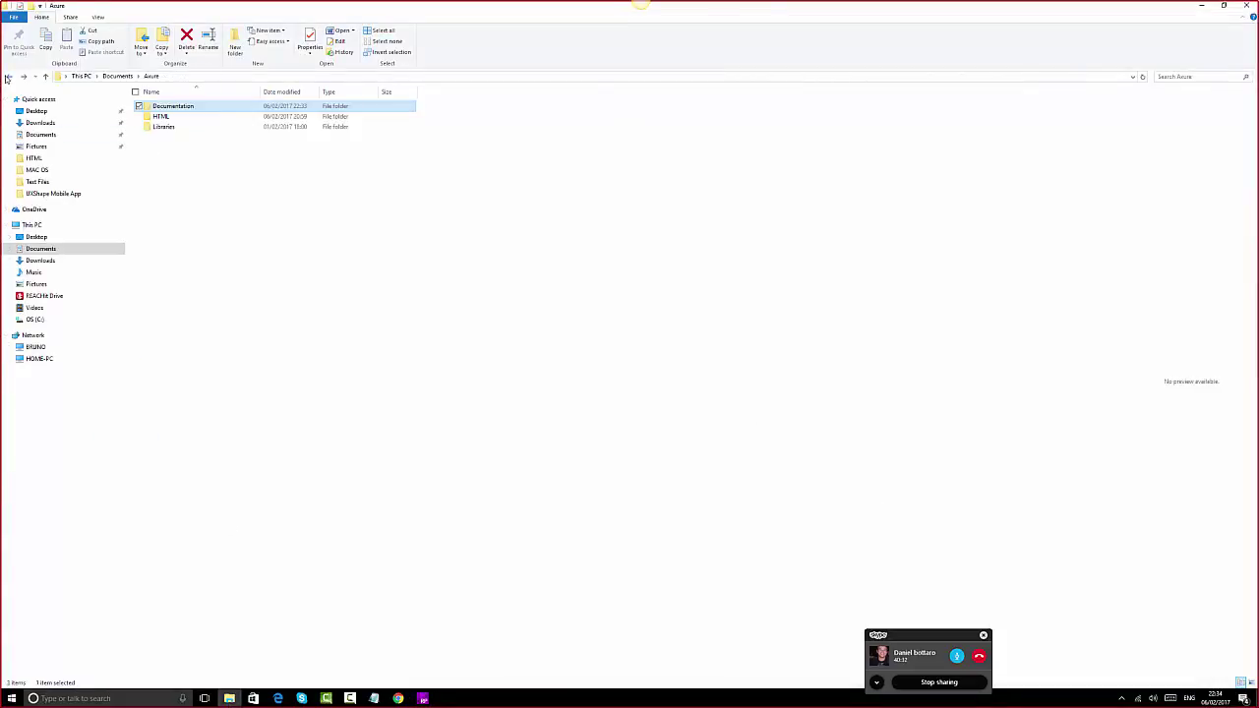
click(8, 77)
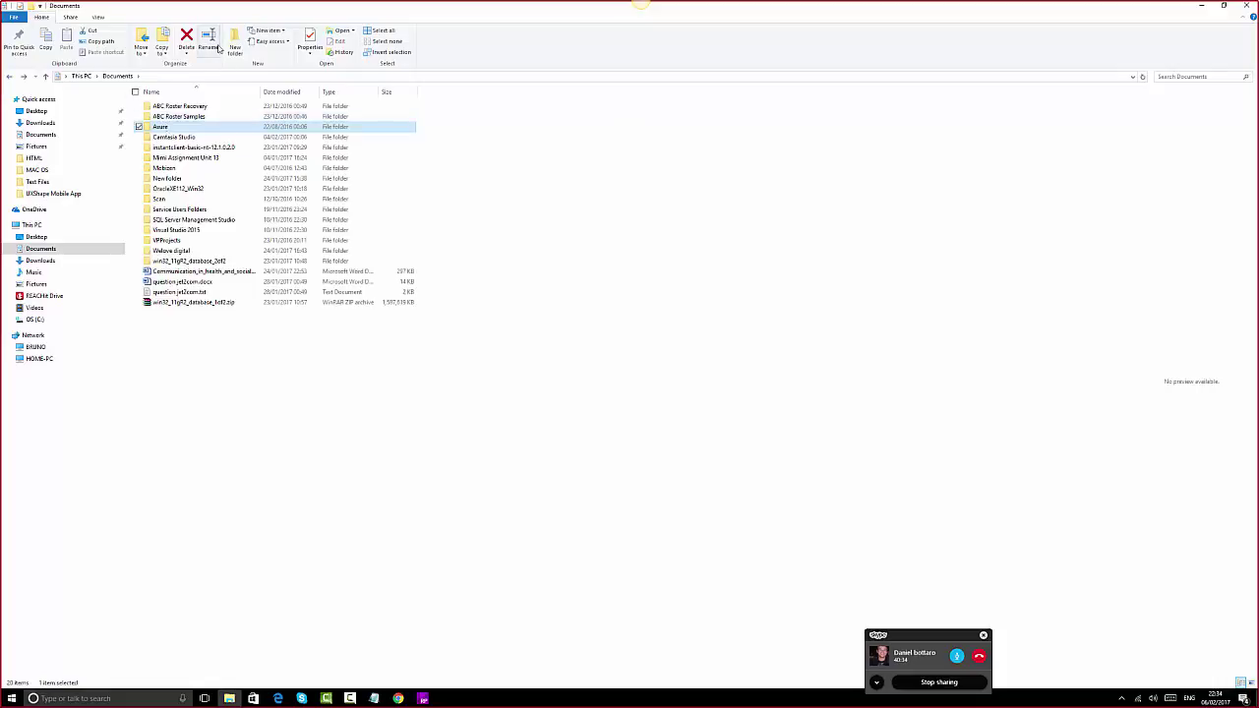
click(100, 17)
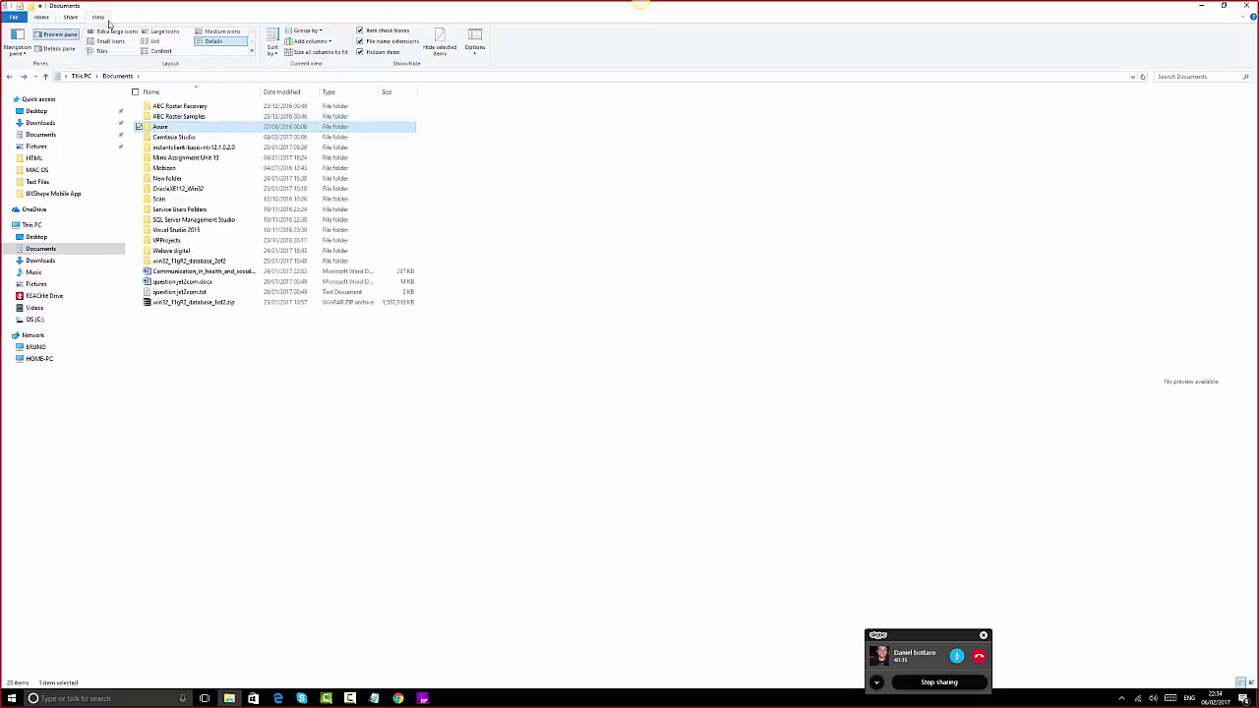
click(157, 32)
double_click(265, 118)
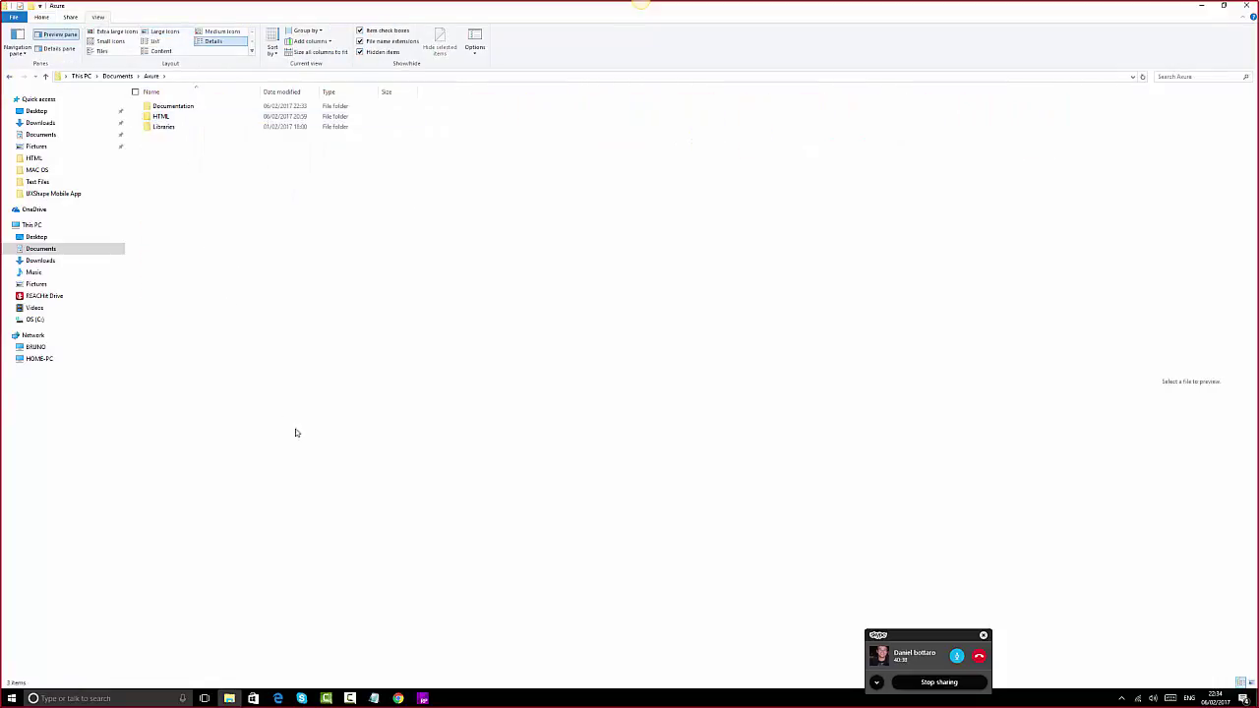
- Compare the list and content layouts on the Axure folder, and set its layout to tiles
click(106, 49)
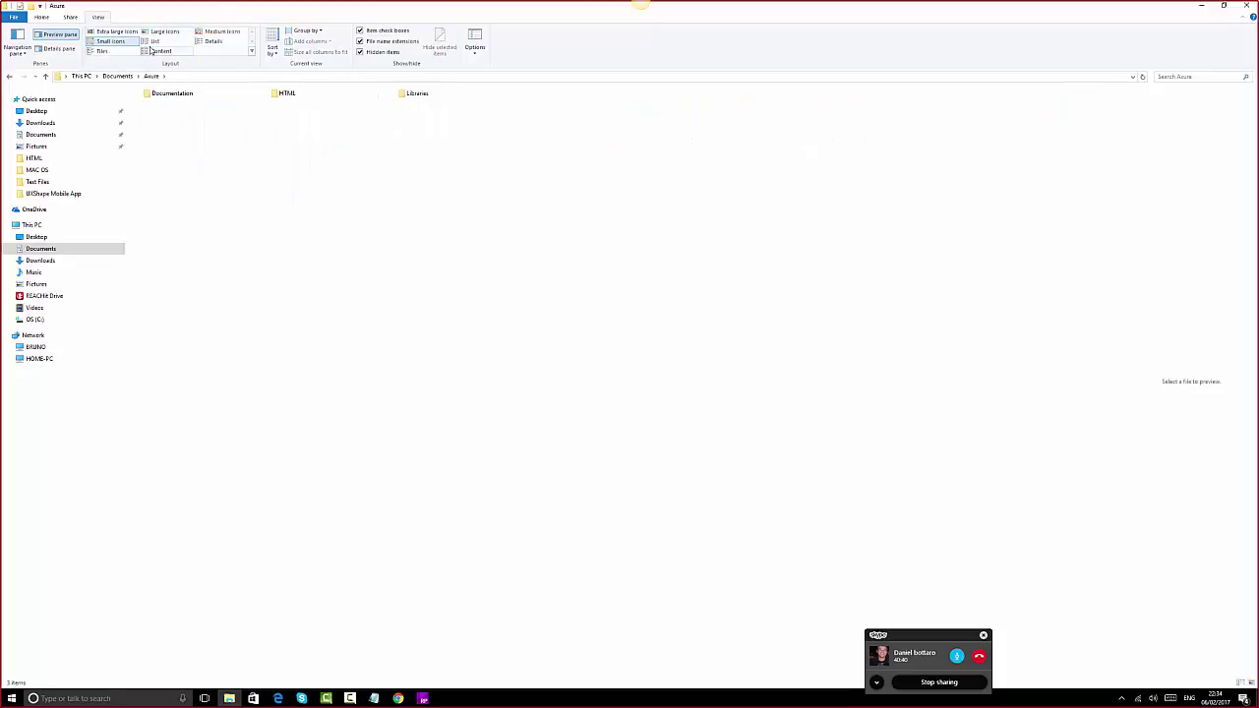
click(154, 41)
click(163, 51)
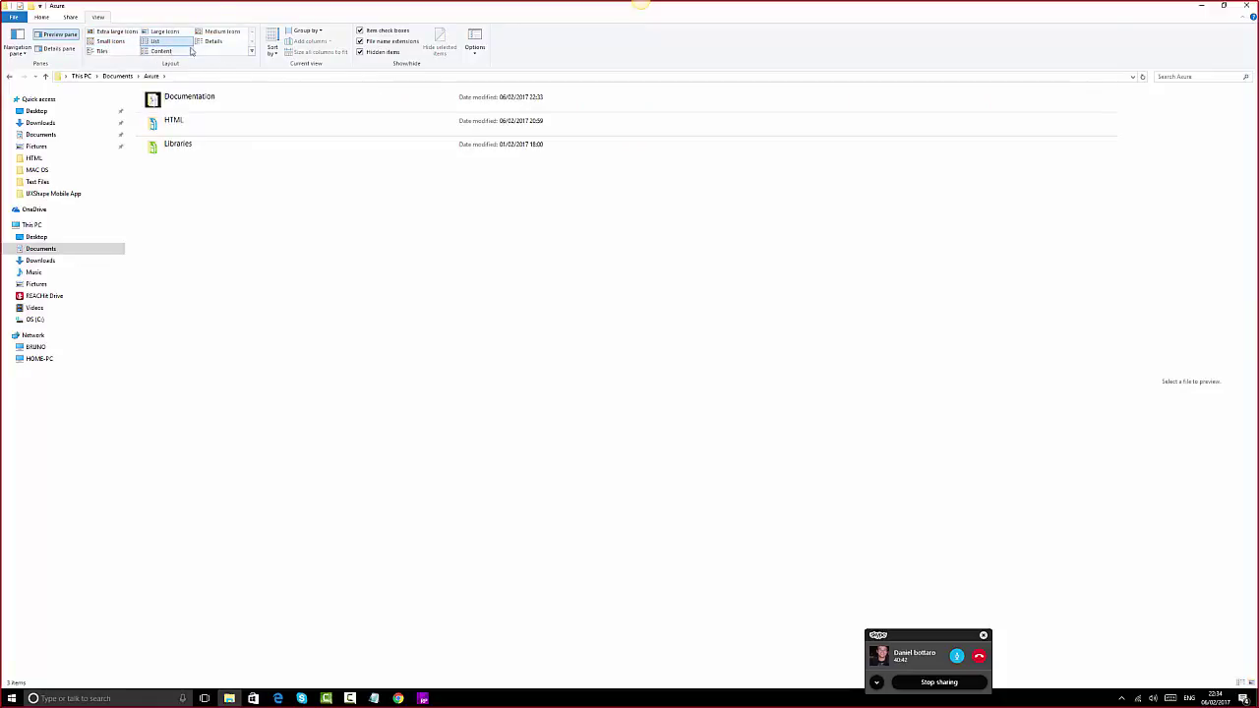
click(155, 41)
click(160, 51)
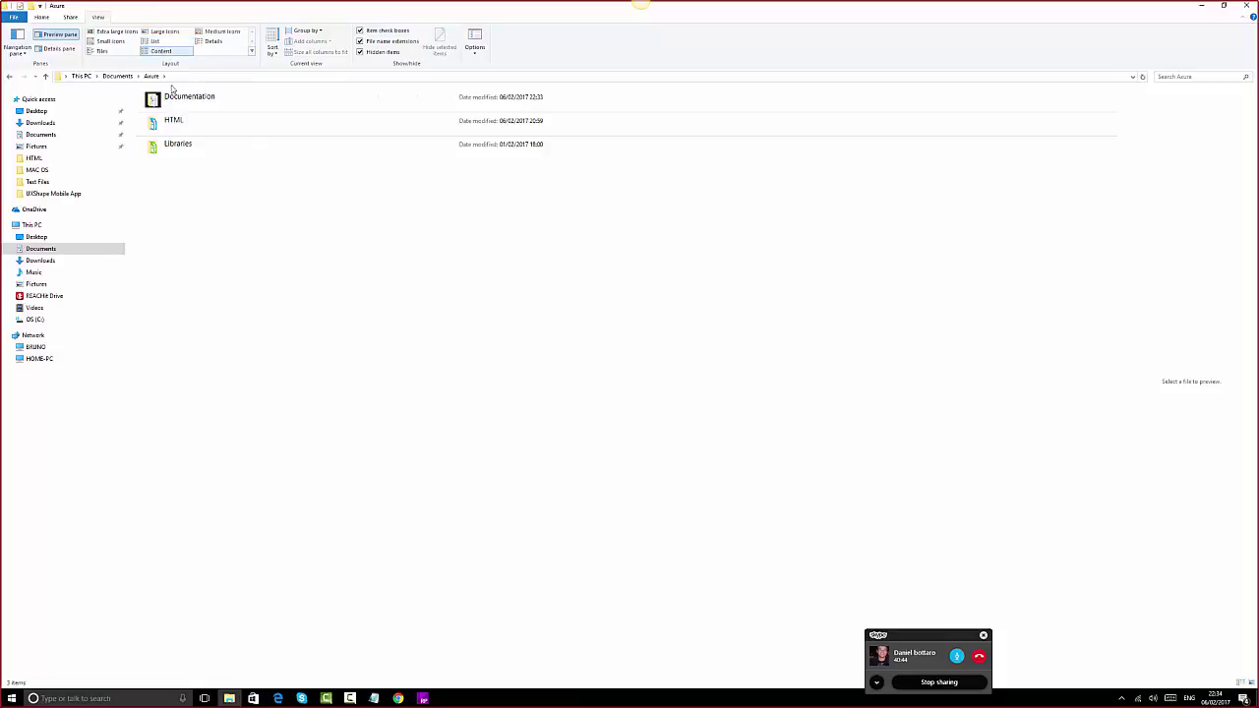
click(102, 50)
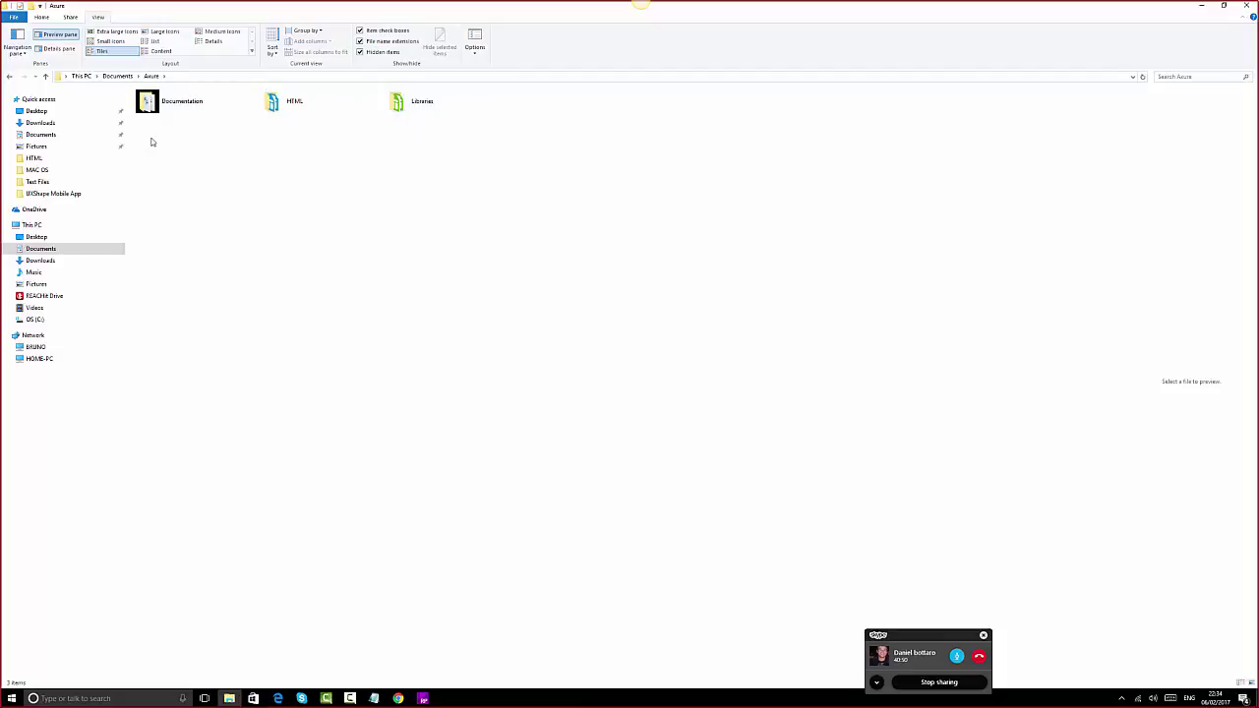
- View the contents of the Documentation folder and return to the Axure folder
click(198, 109)
double_click(198, 110)
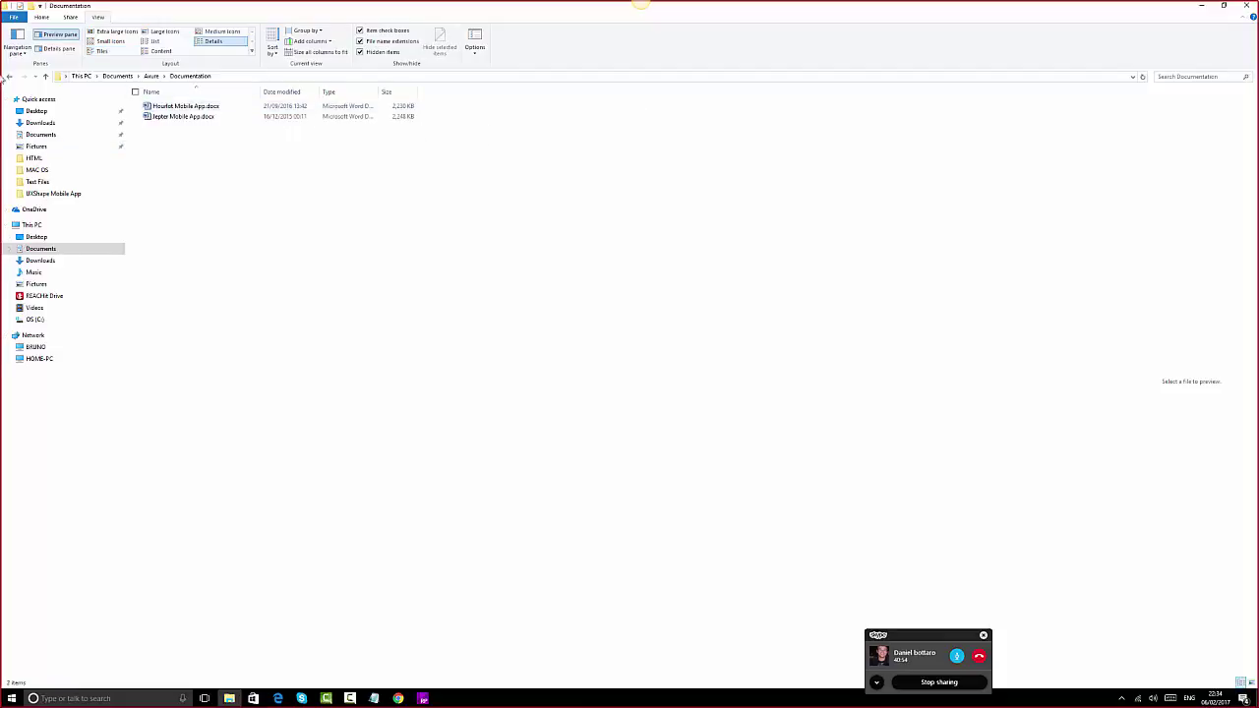
click(9, 79)
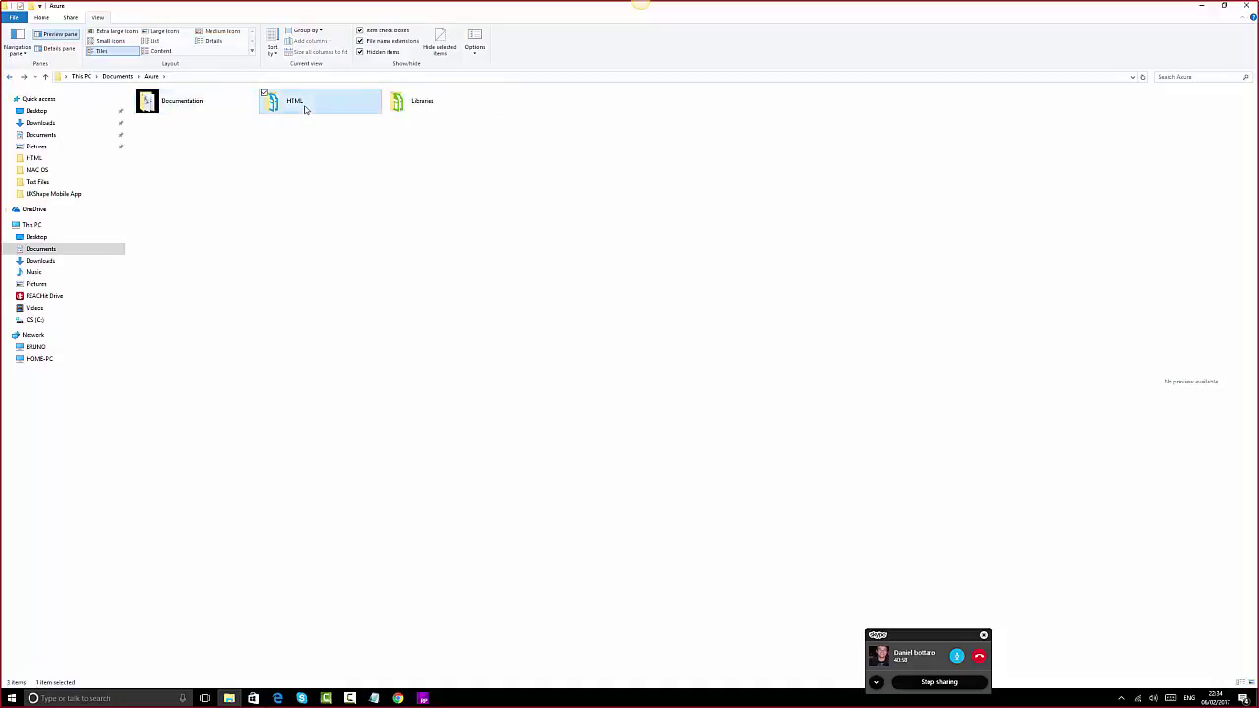
- Open the HTML folder and display its project folders and .rp files as tiles
double_click(303, 107)
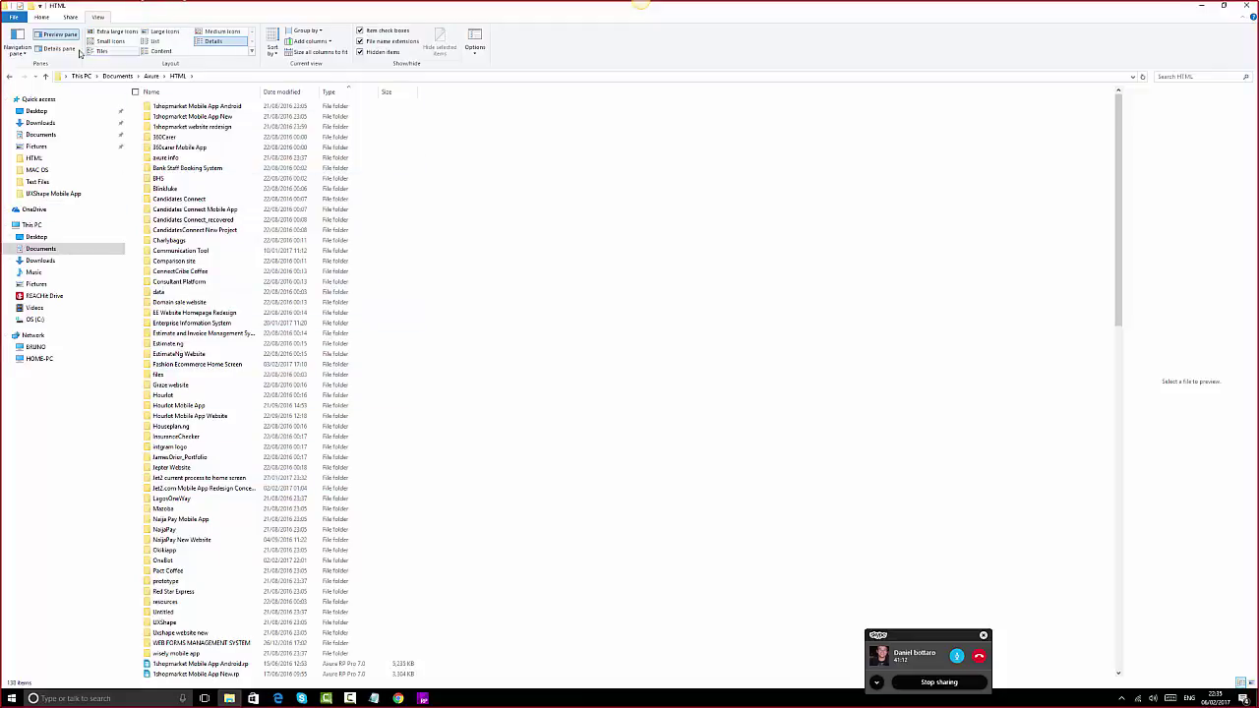
click(114, 46)
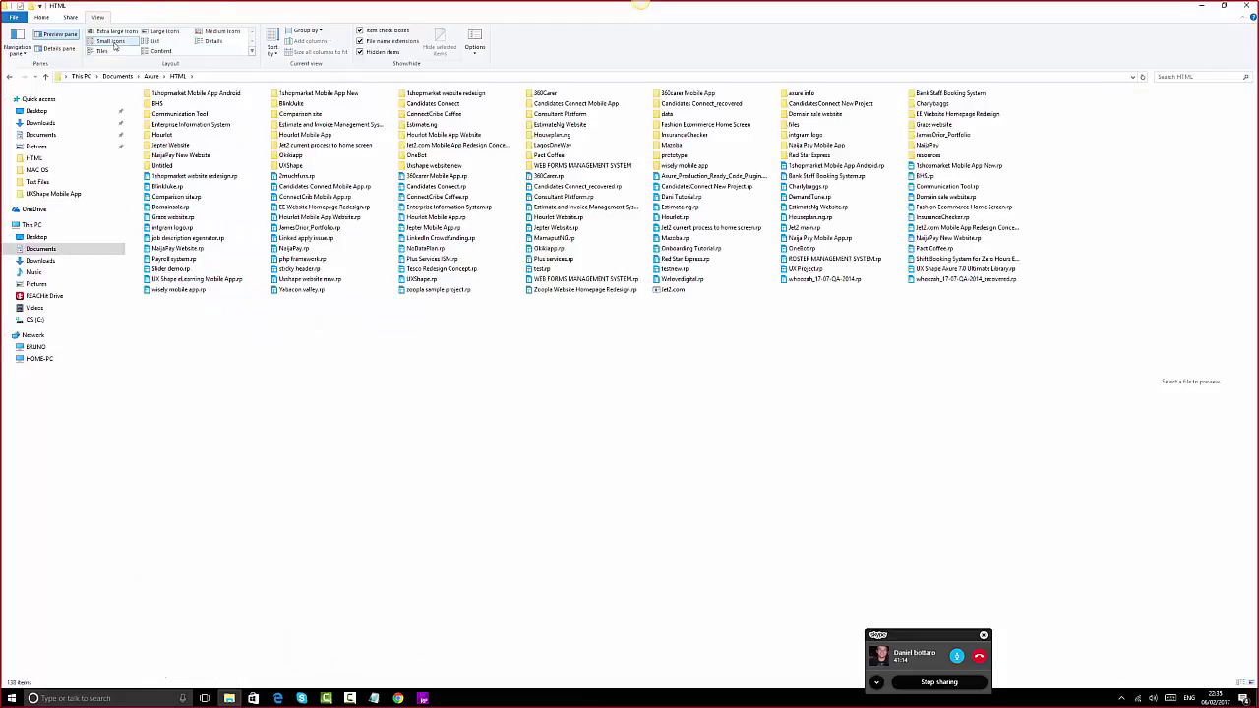
click(106, 53)
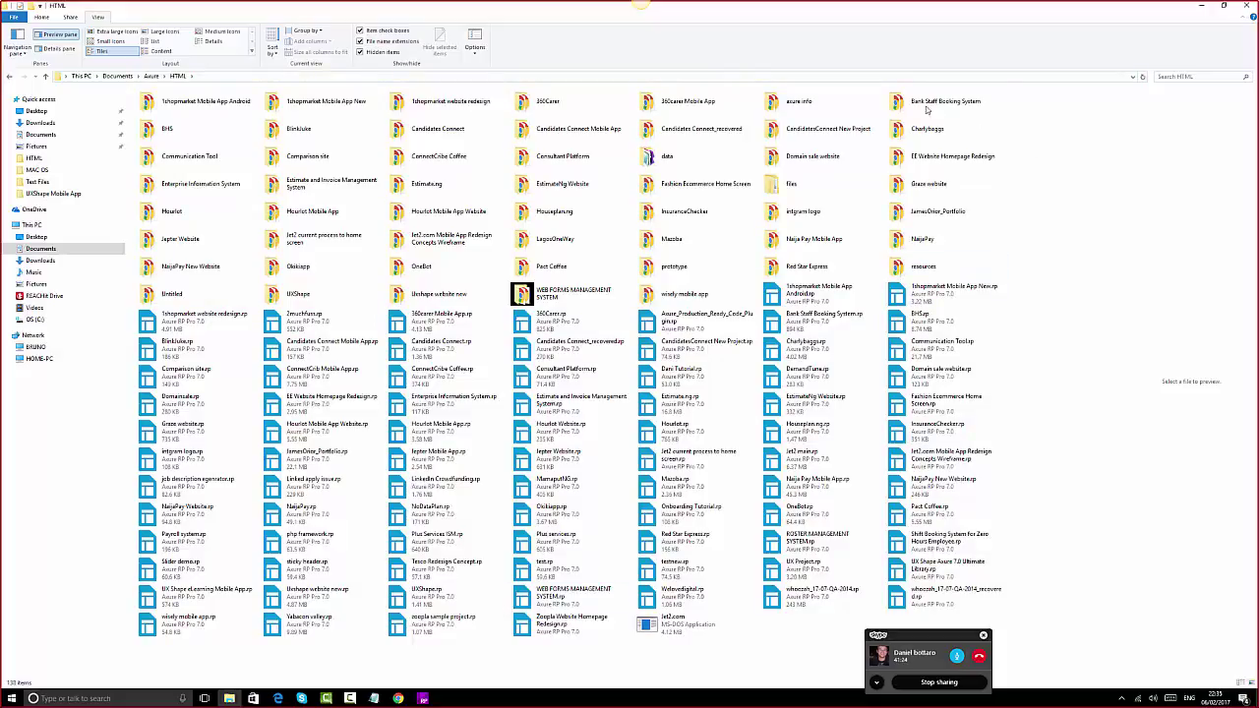
- Open the 1shopmarket Mobile App Android folder and its images subfolder, displaying both as tiles
double_click(196, 110)
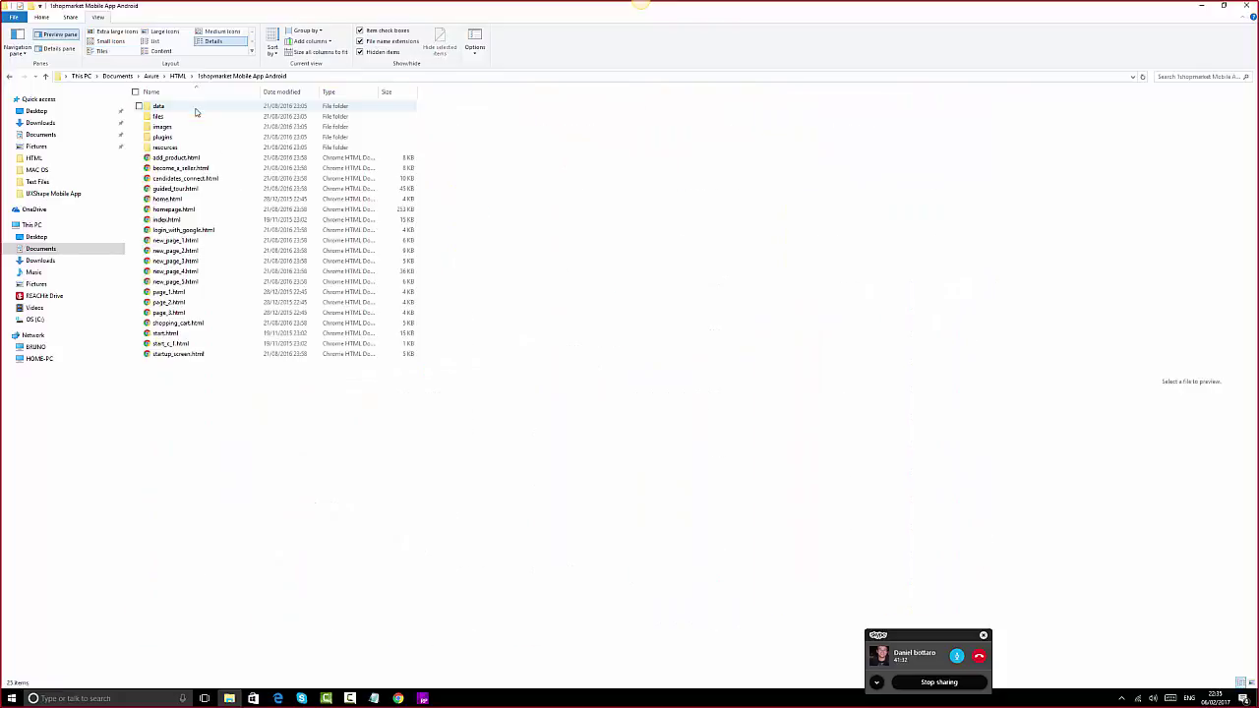
click(101, 52)
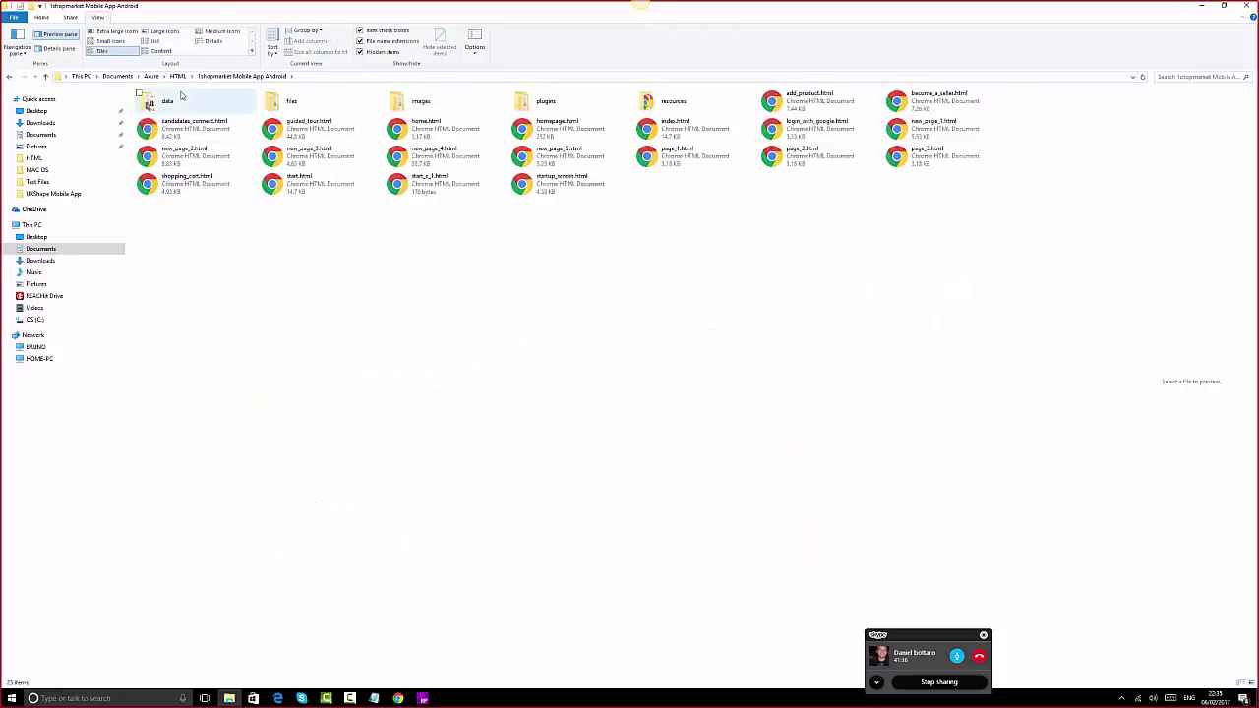
double_click(444, 103)
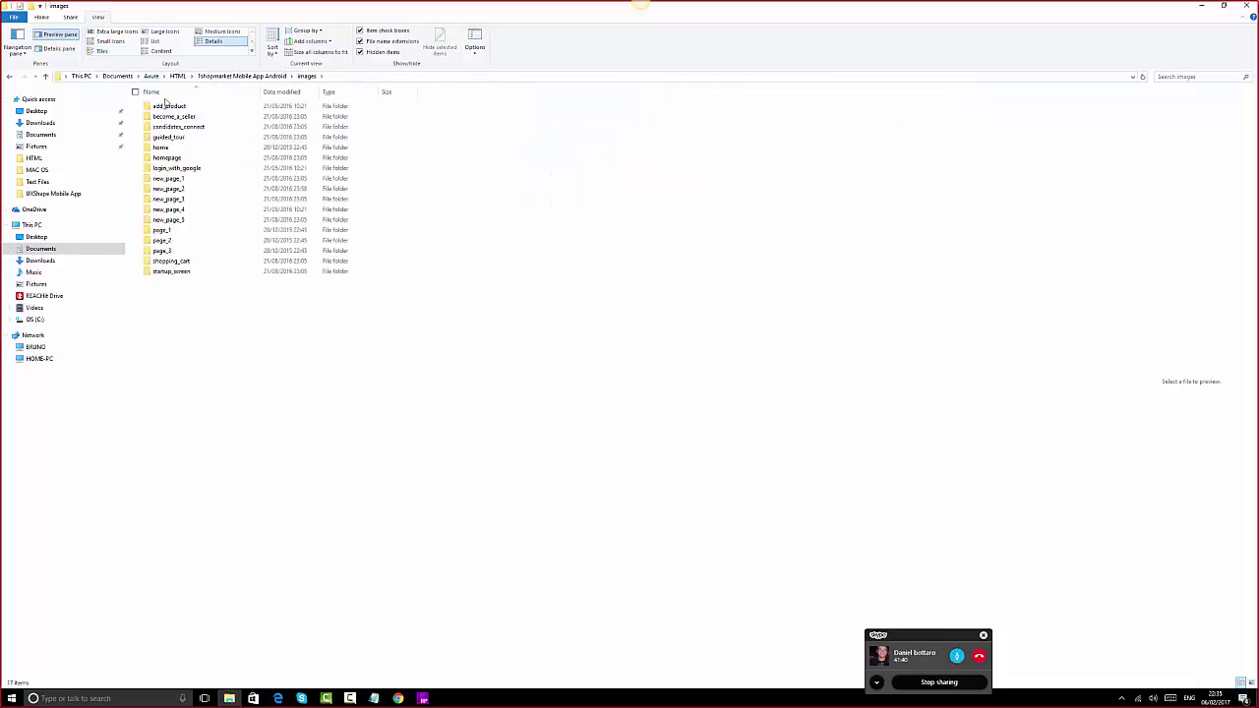
click(115, 52)
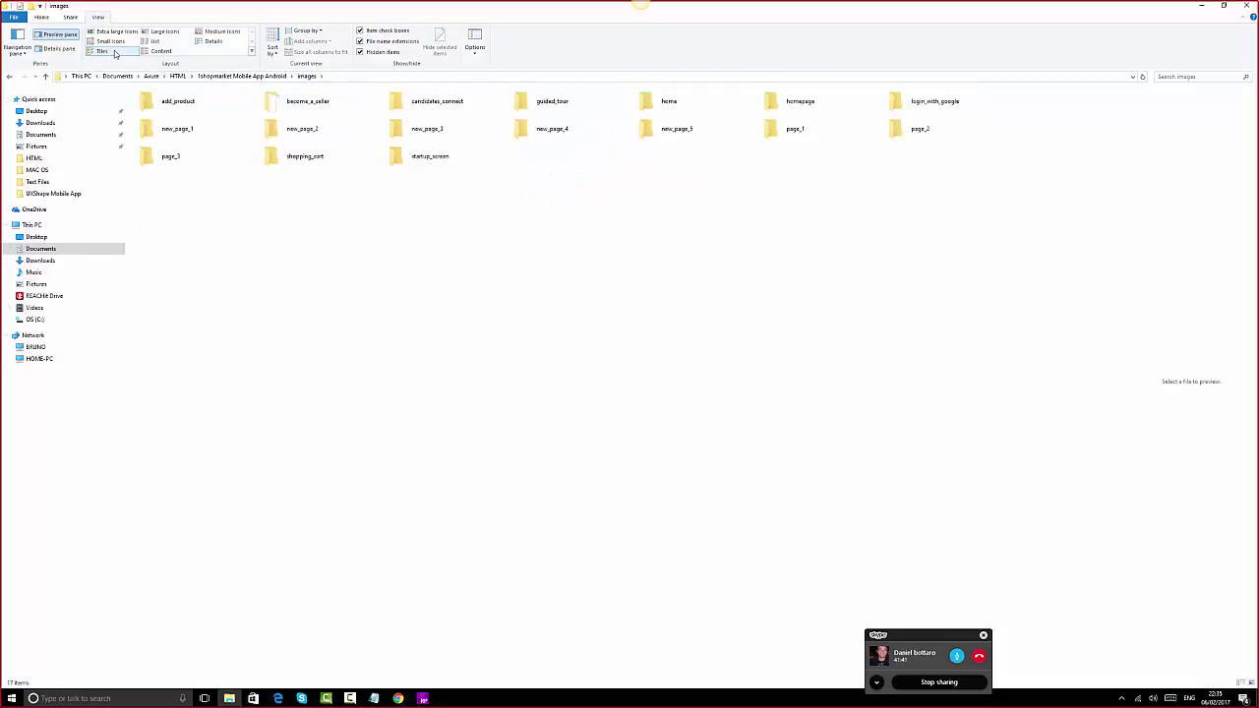
- Look through the add_product, candidates_connect, new_page_2 and homepage image folders, and return to the HTML folder
double_click(199, 110)
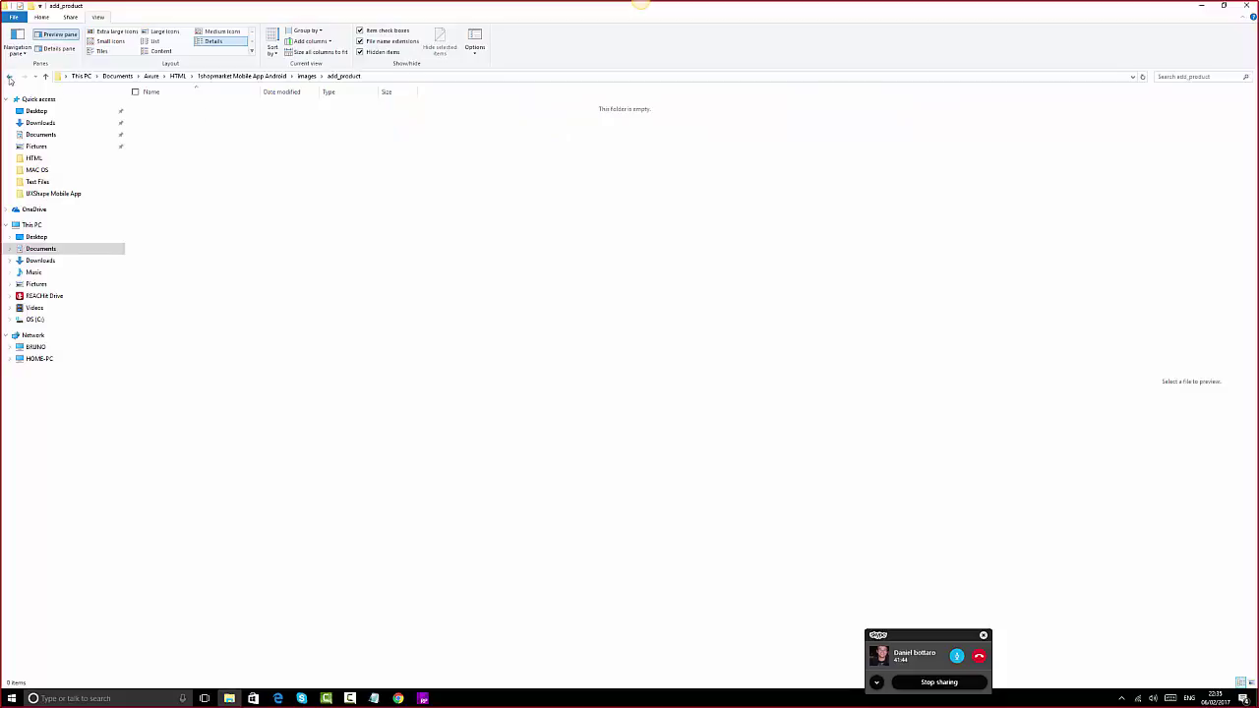
click(10, 77)
double_click(433, 114)
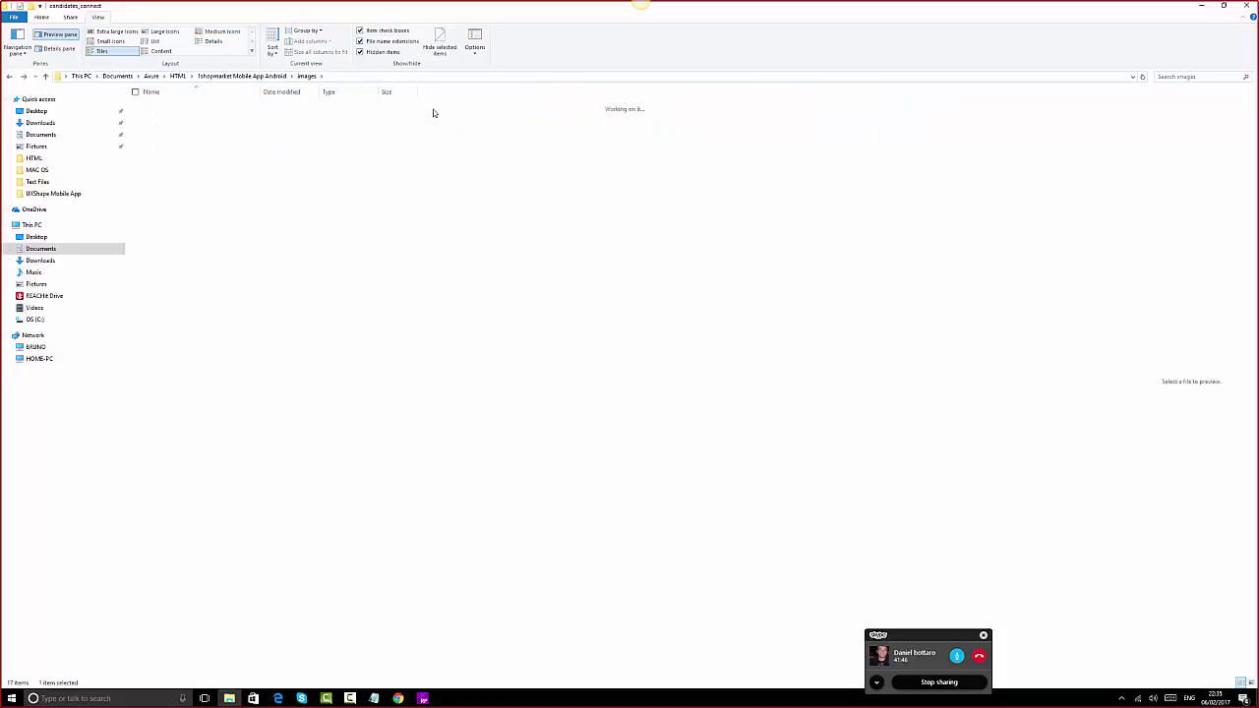
click(10, 77)
double_click(293, 133)
click(10, 77)
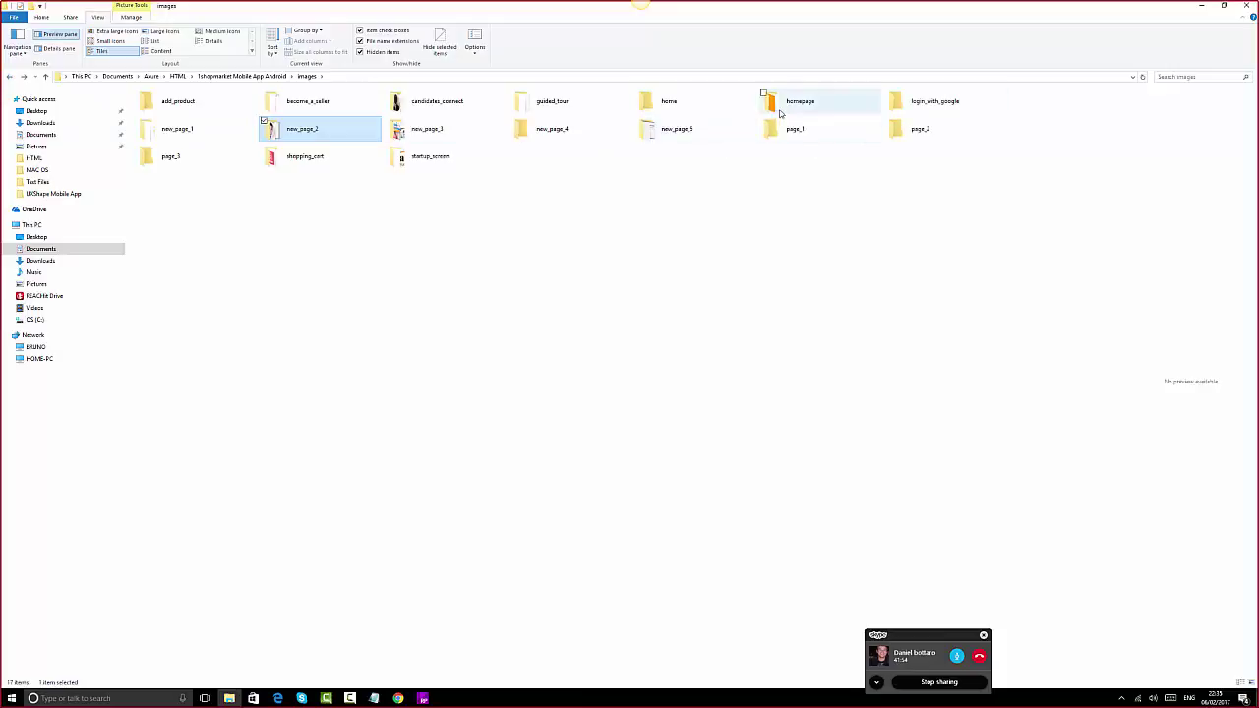
double_click(780, 114)
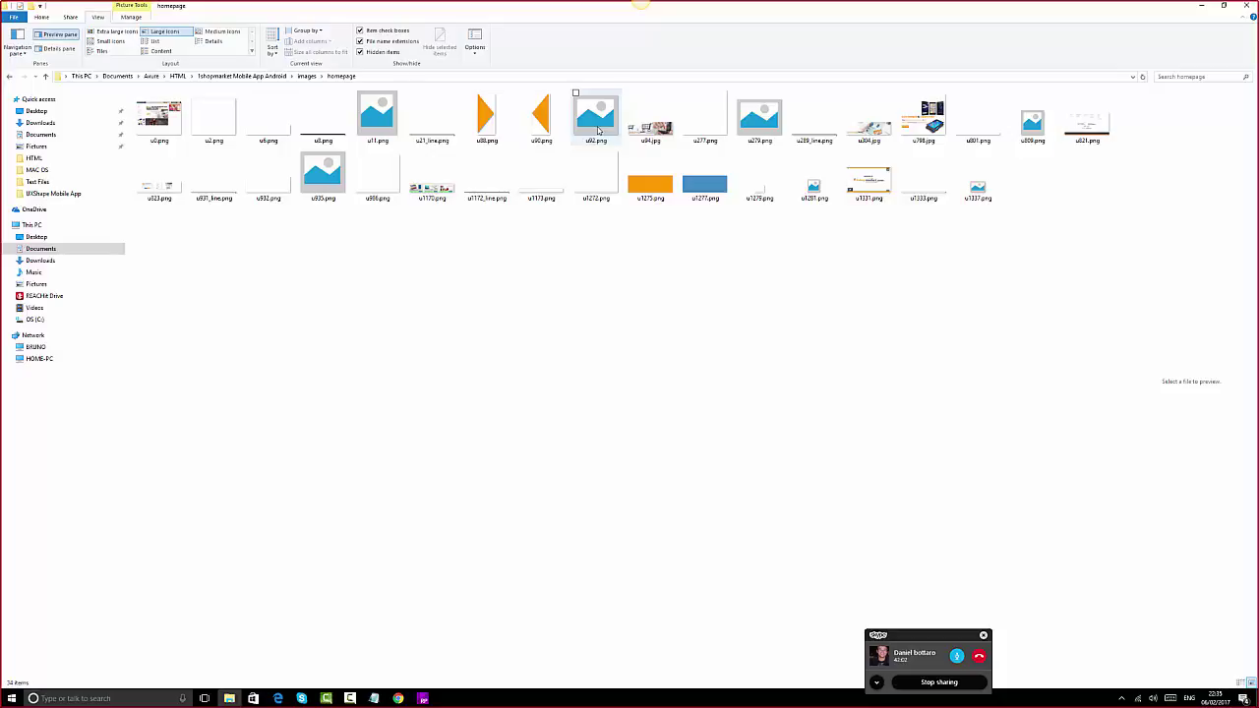
click(8, 78)
click(8, 78)
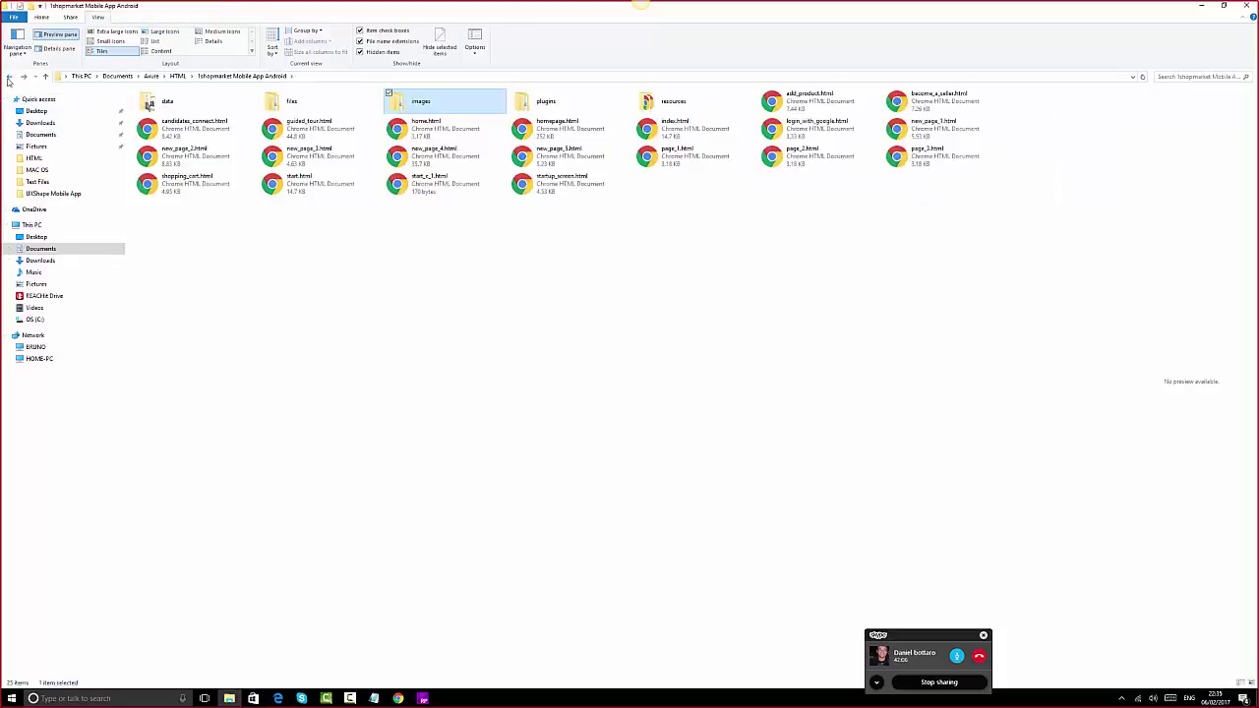
click(8, 78)
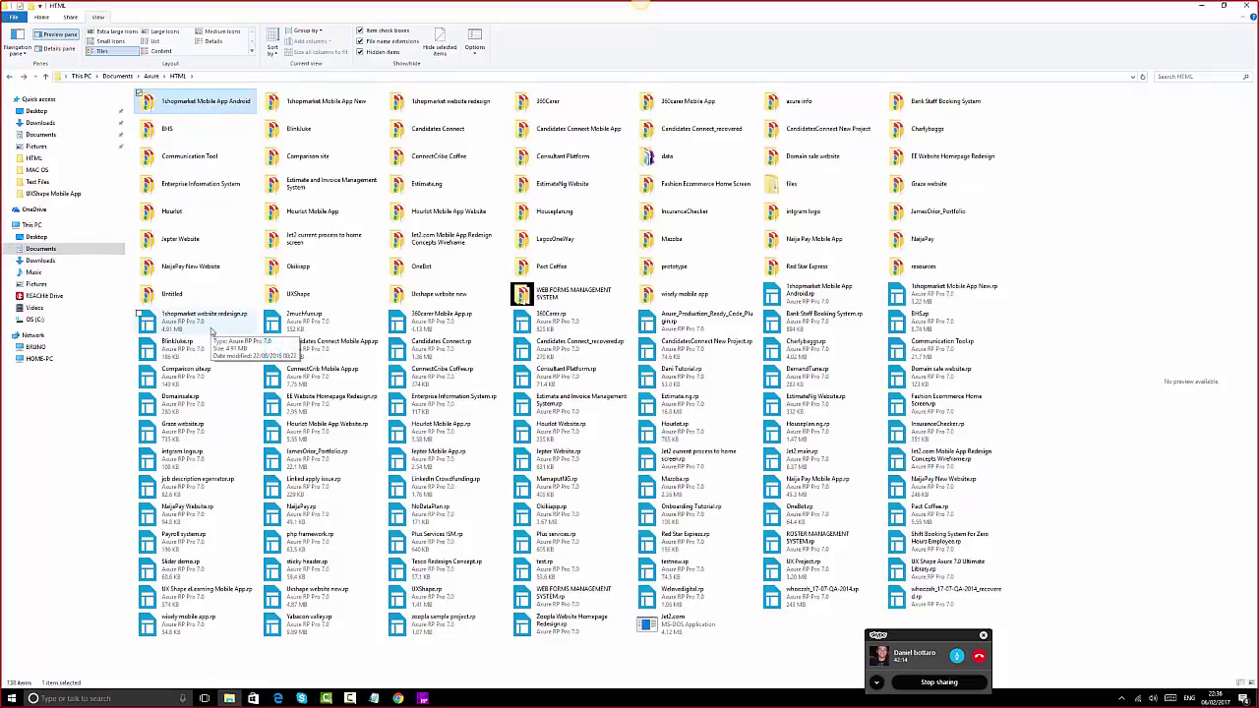
- Open styles.css from the data folder of the 1shopmarket Mobile App Android project in Notepad
double_click(214, 108)
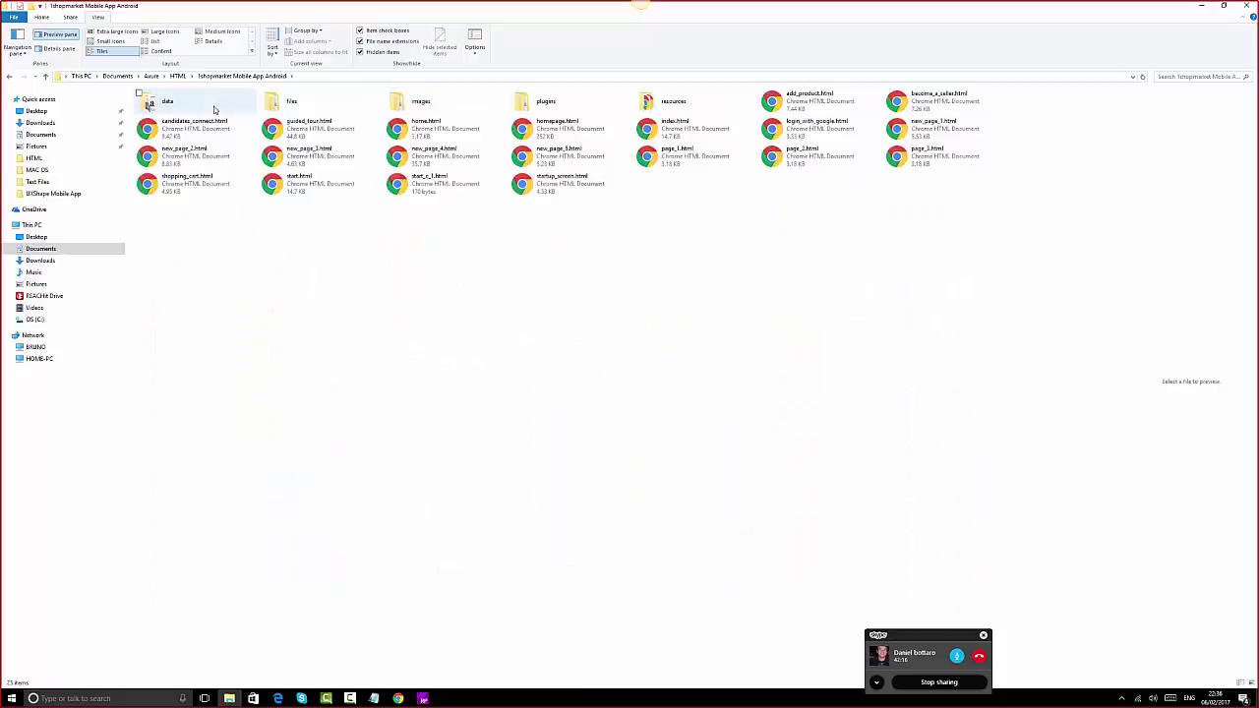
double_click(186, 113)
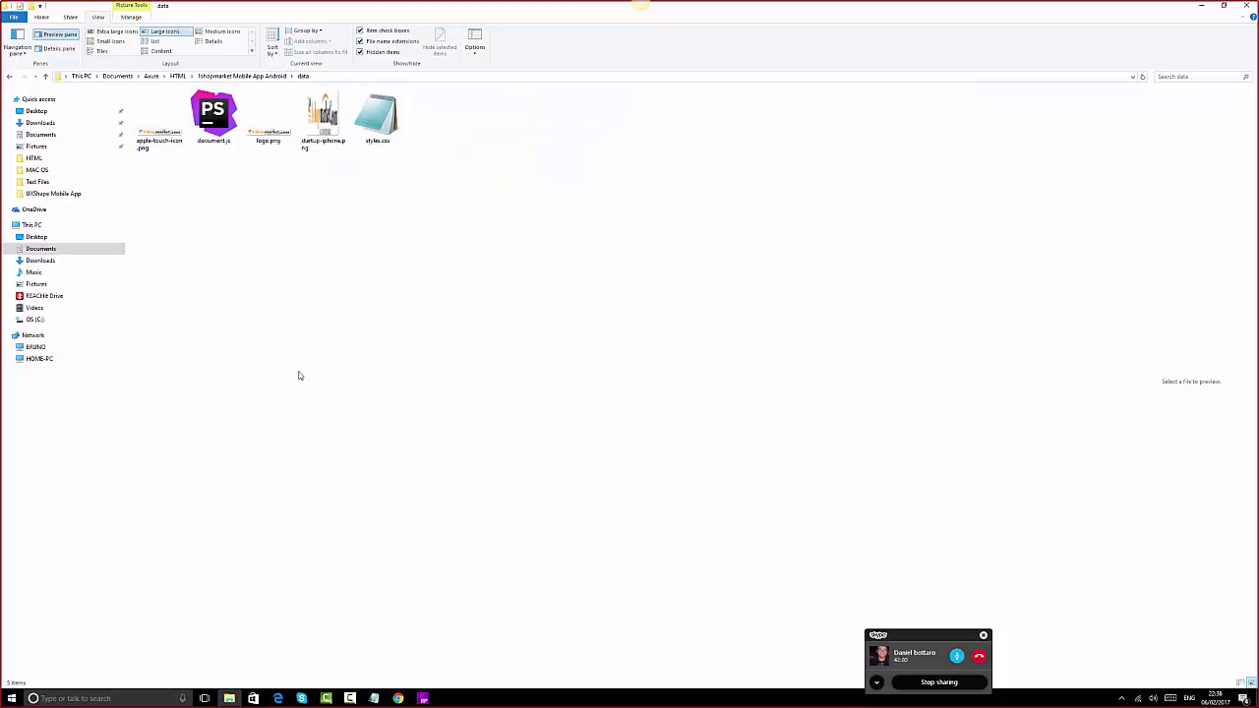
click(389, 136)
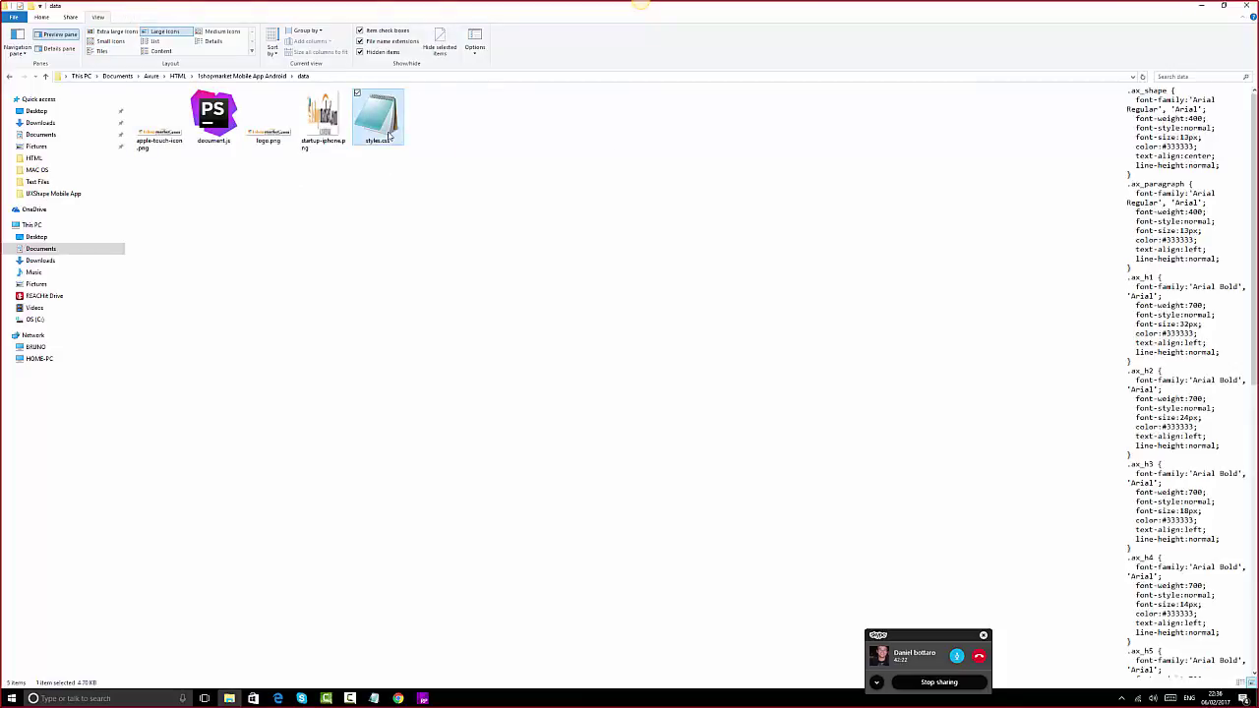
double_click(389, 136)
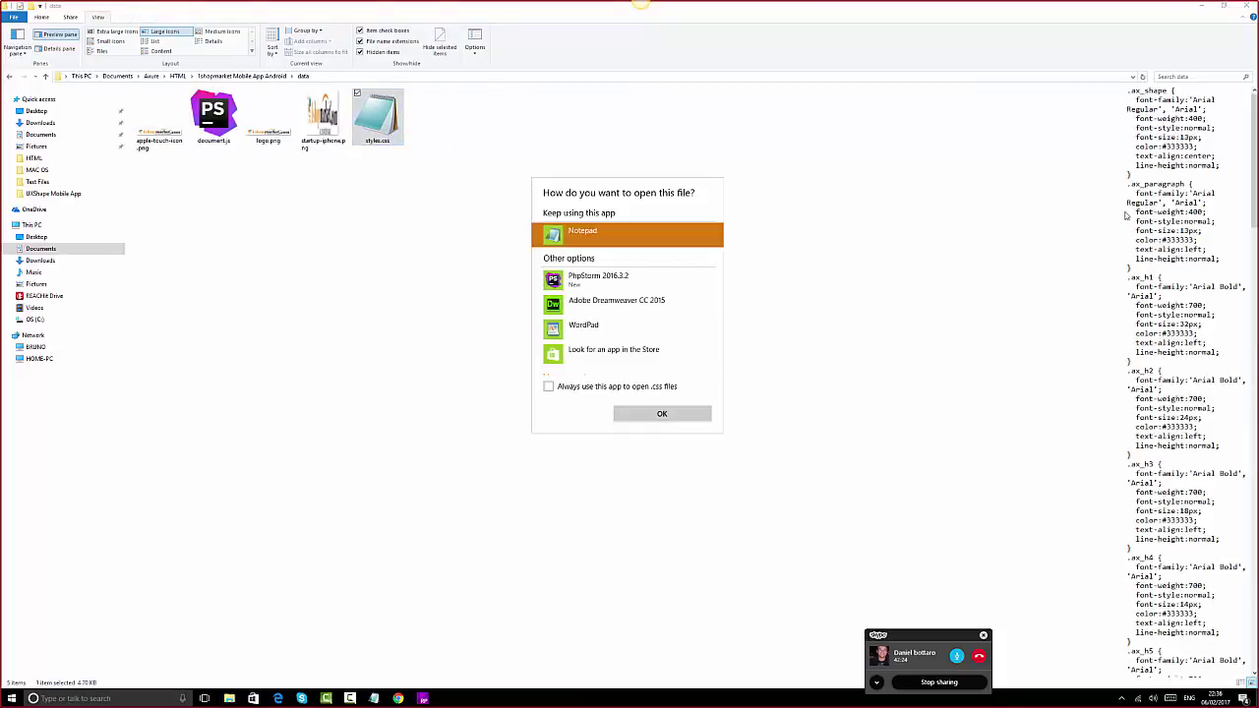
click(663, 413)
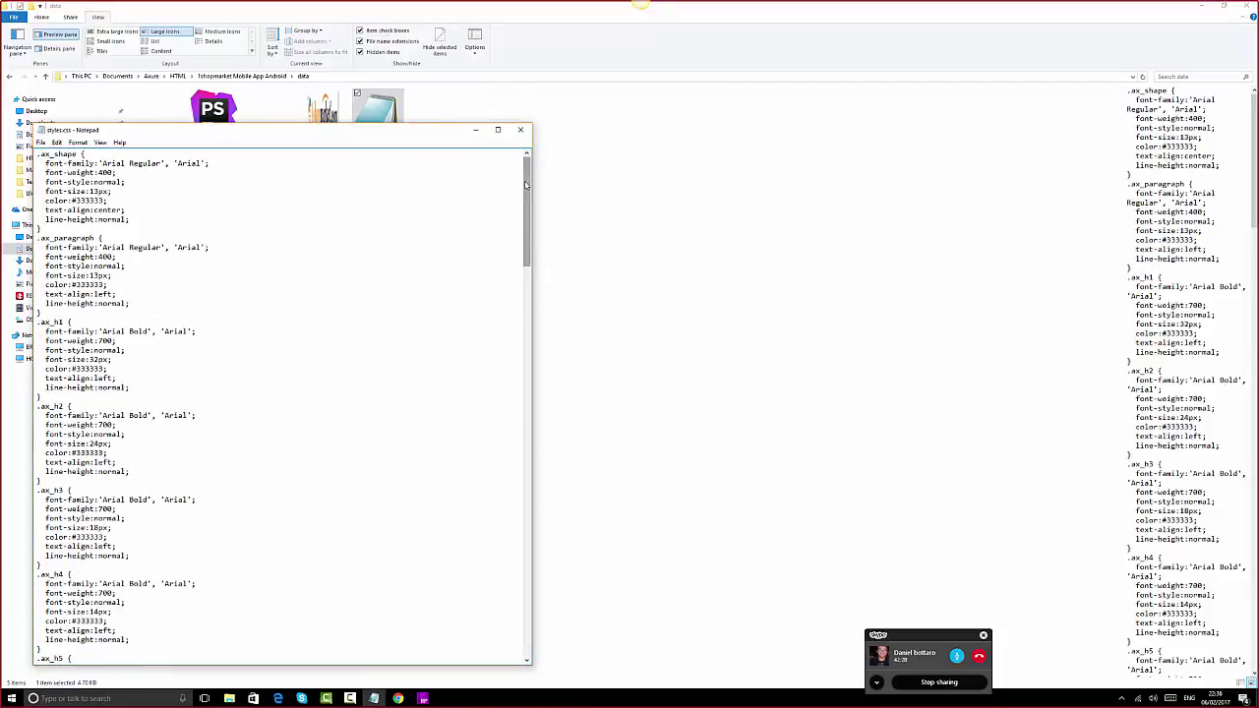
- Look through styles.css, highlight the .ax_flow_shape colour value, close the file and return to the project folder
drag(527, 187, 510, 435)
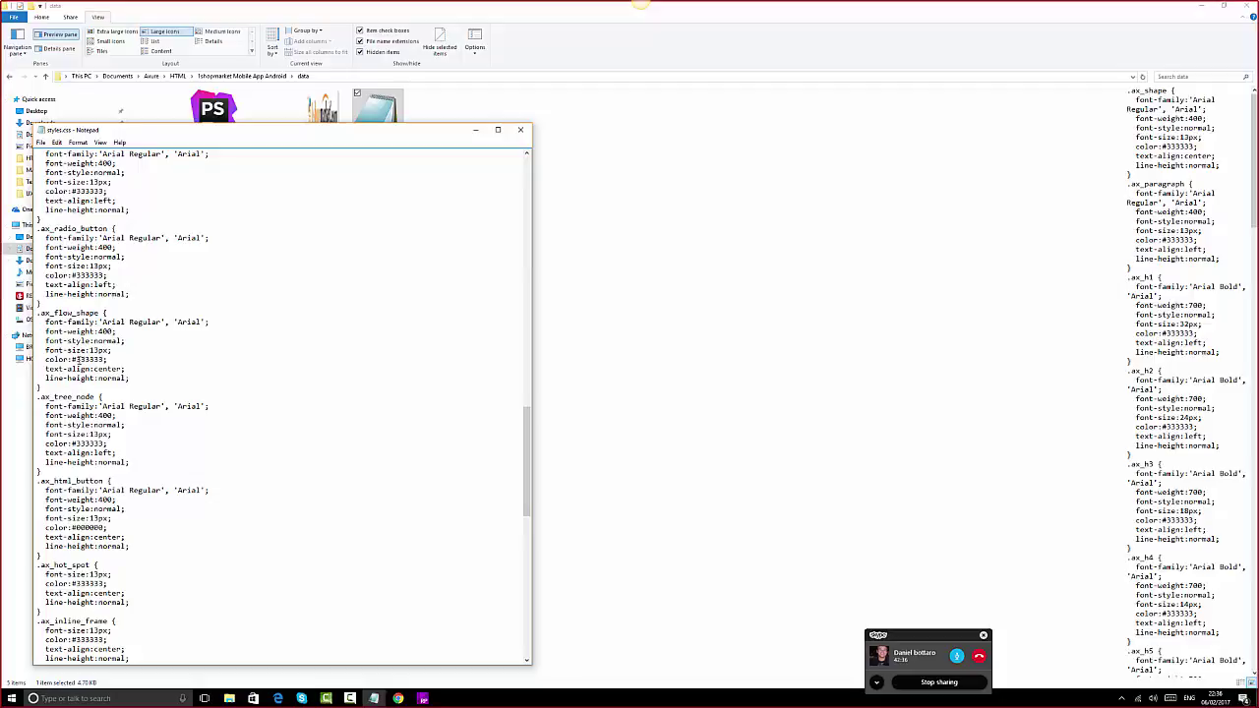
drag(76, 360, 104, 360)
click(523, 131)
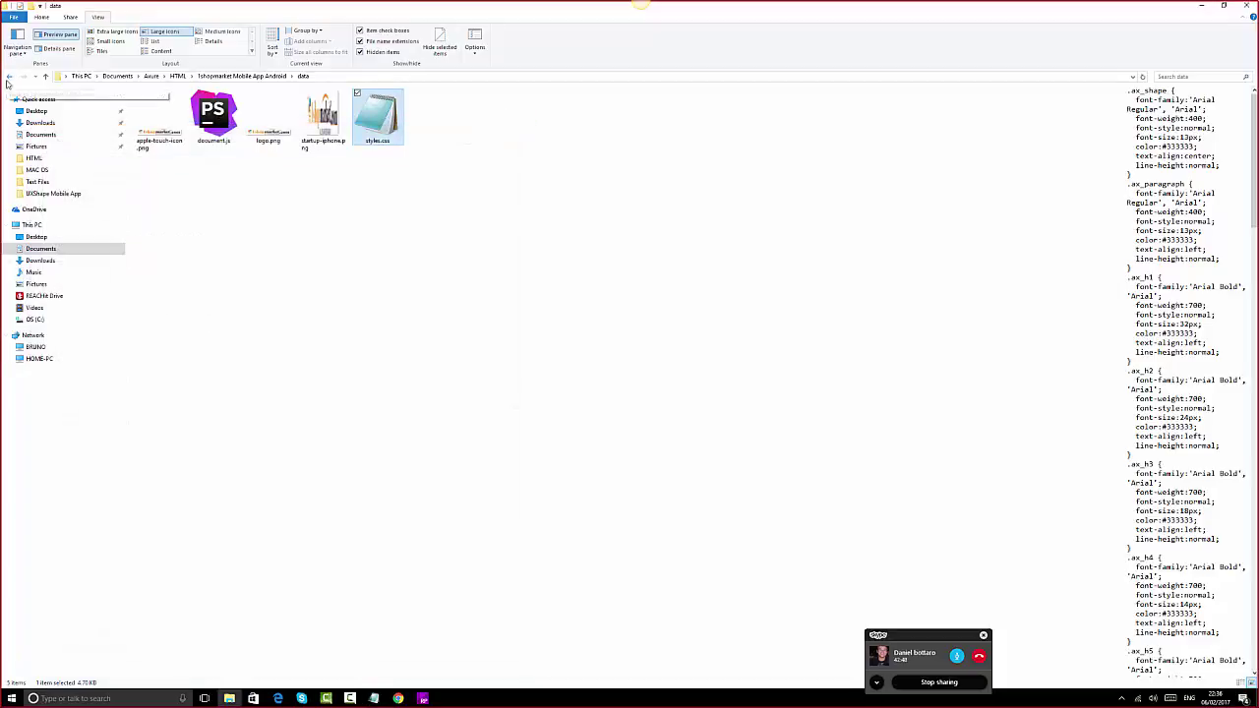
click(9, 78)
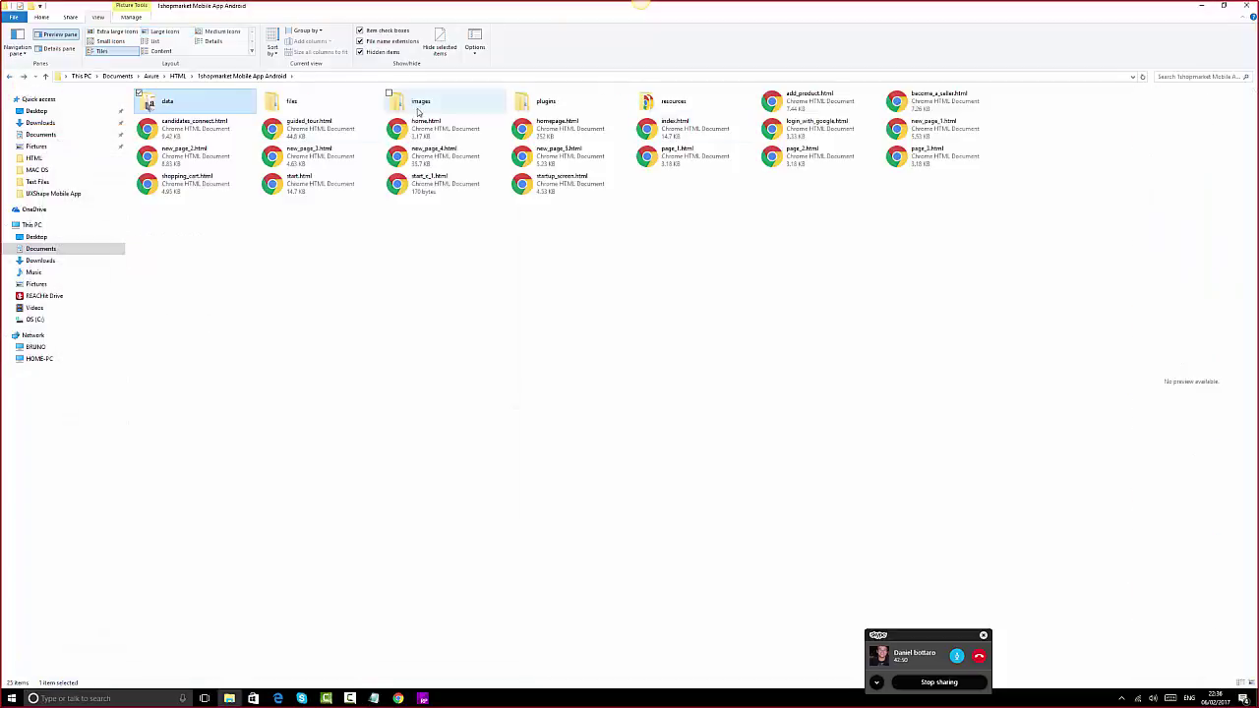
- Look into the project's images, plugins, files and data folders in turn, returning to the project folder after each
double_click(417, 108)
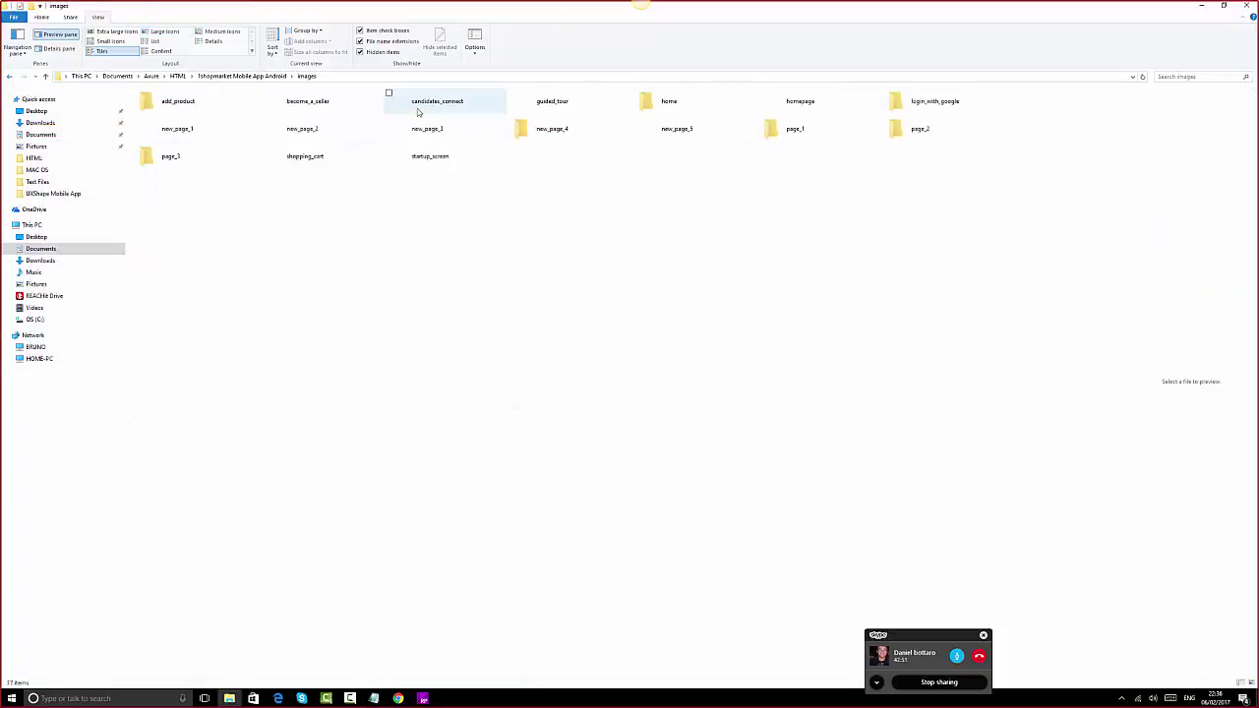
click(9, 77)
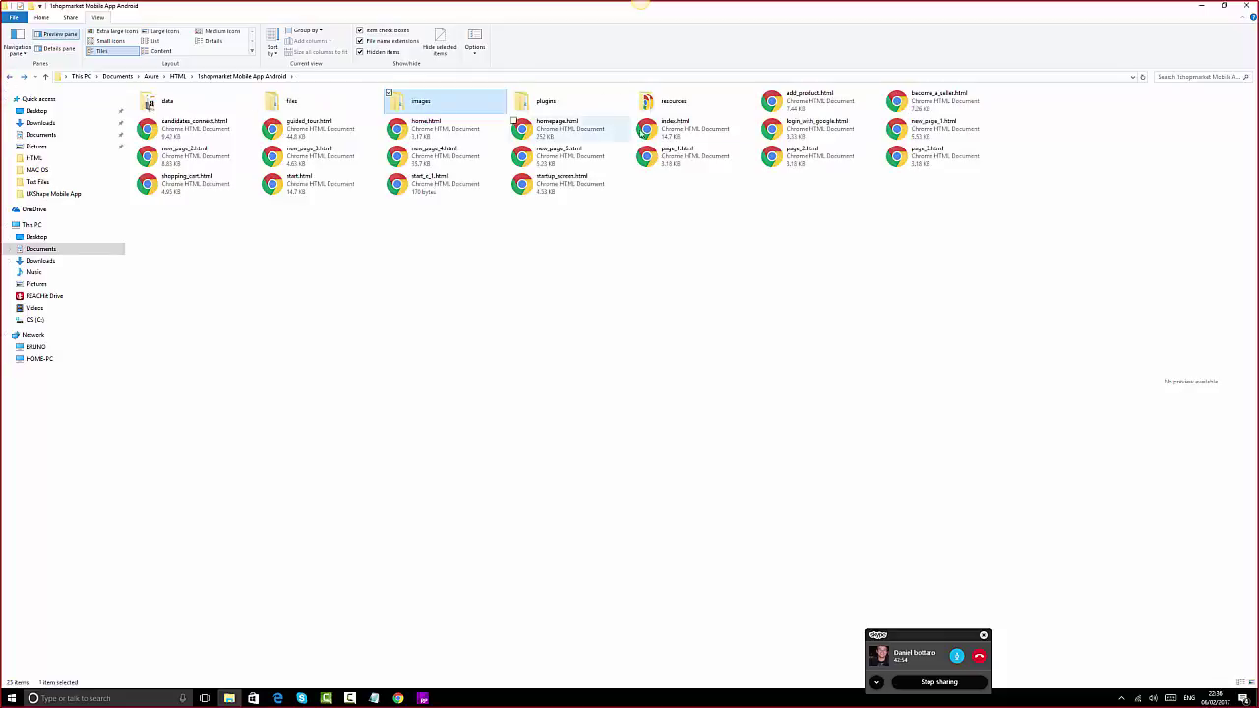
double_click(557, 108)
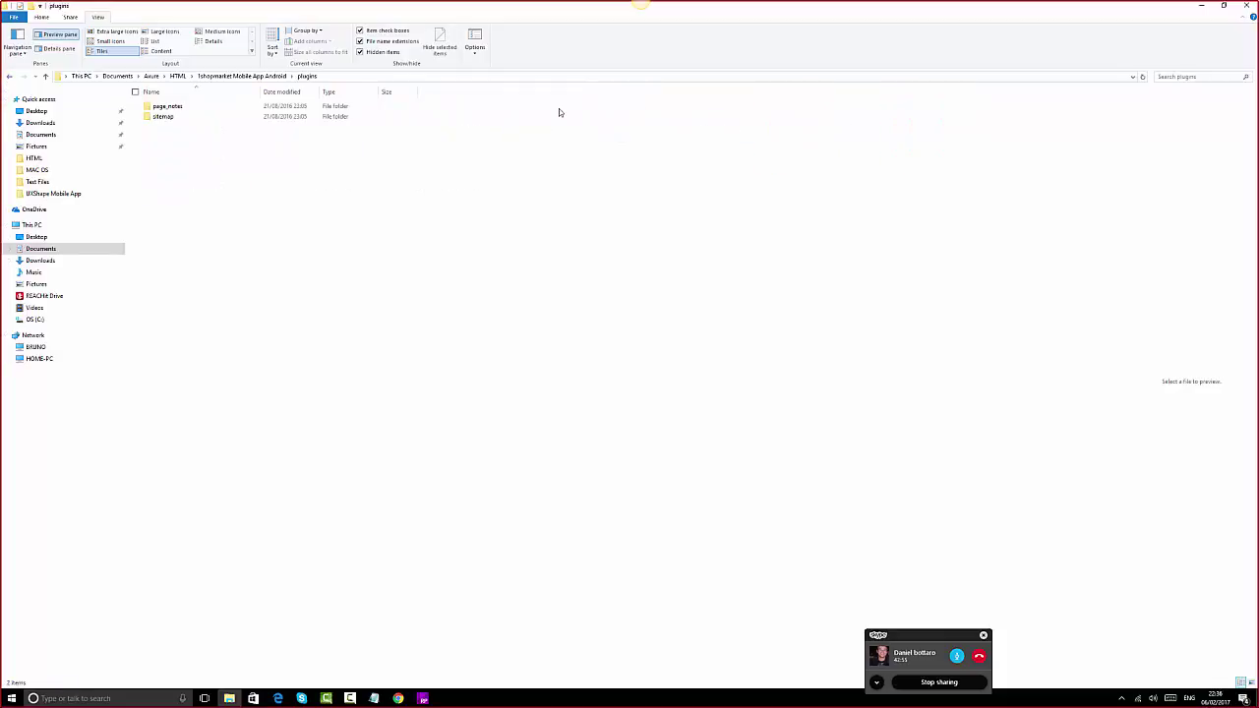
click(10, 77)
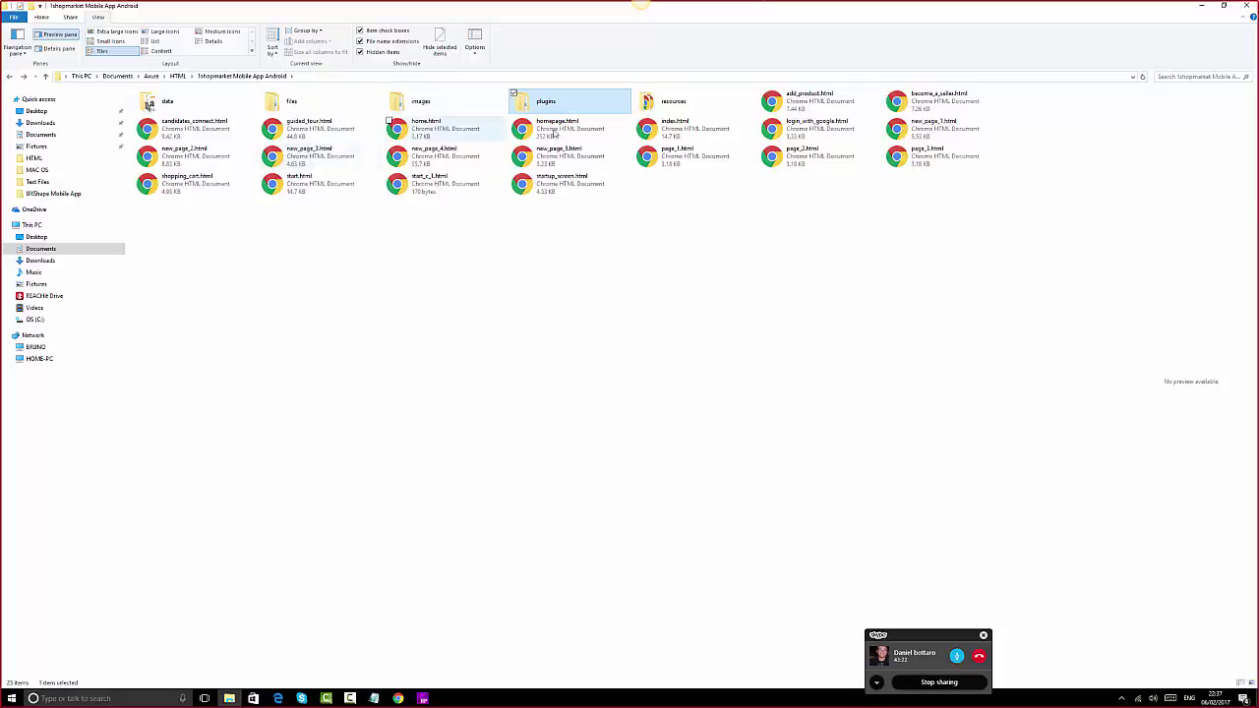
double_click(281, 108)
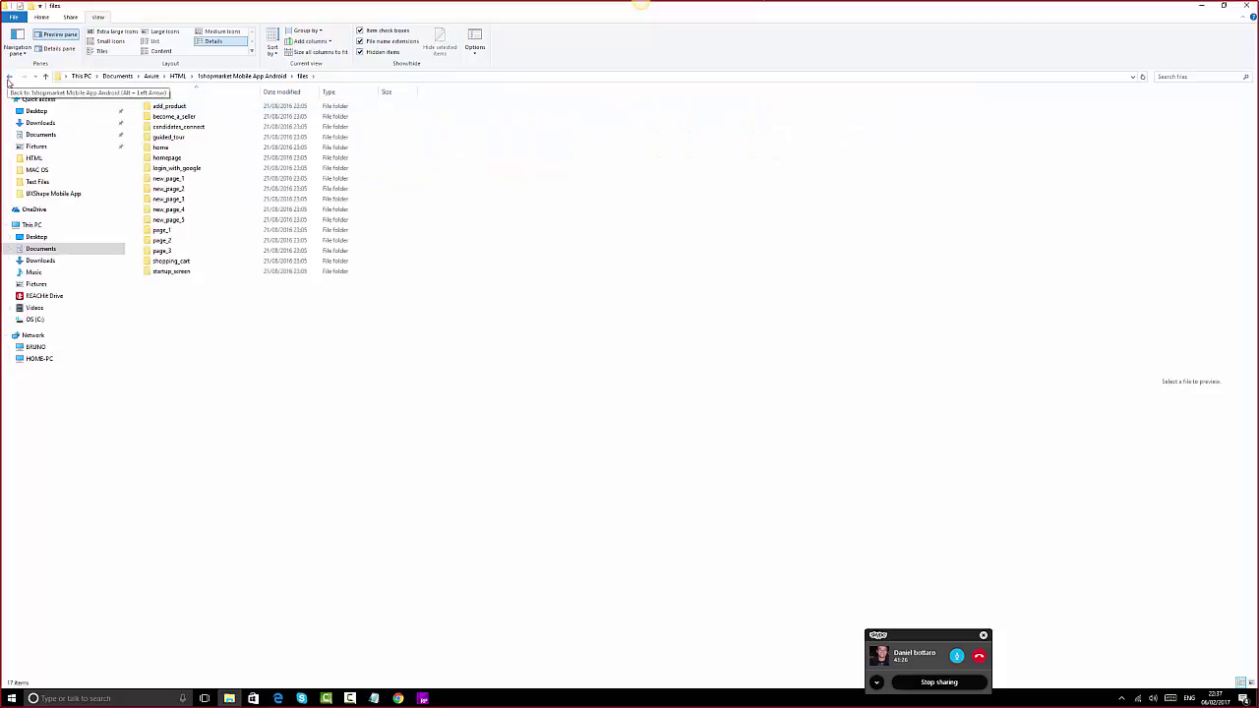
click(9, 78)
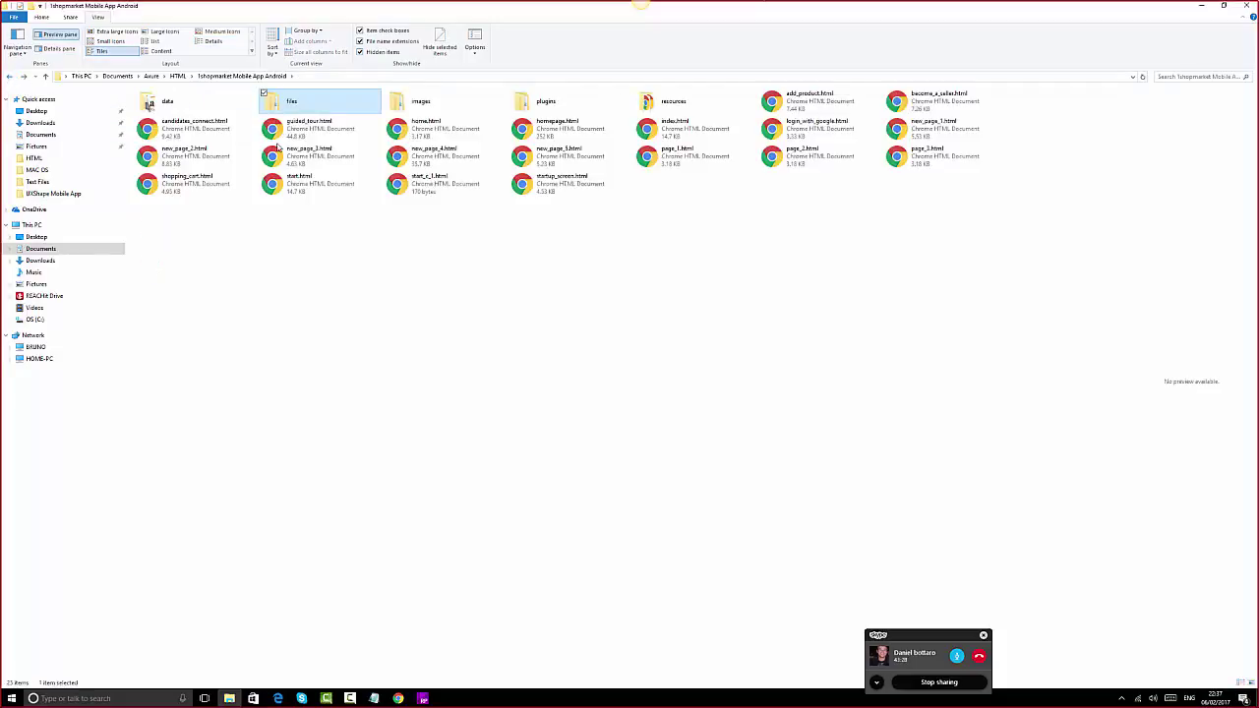
double_click(180, 108)
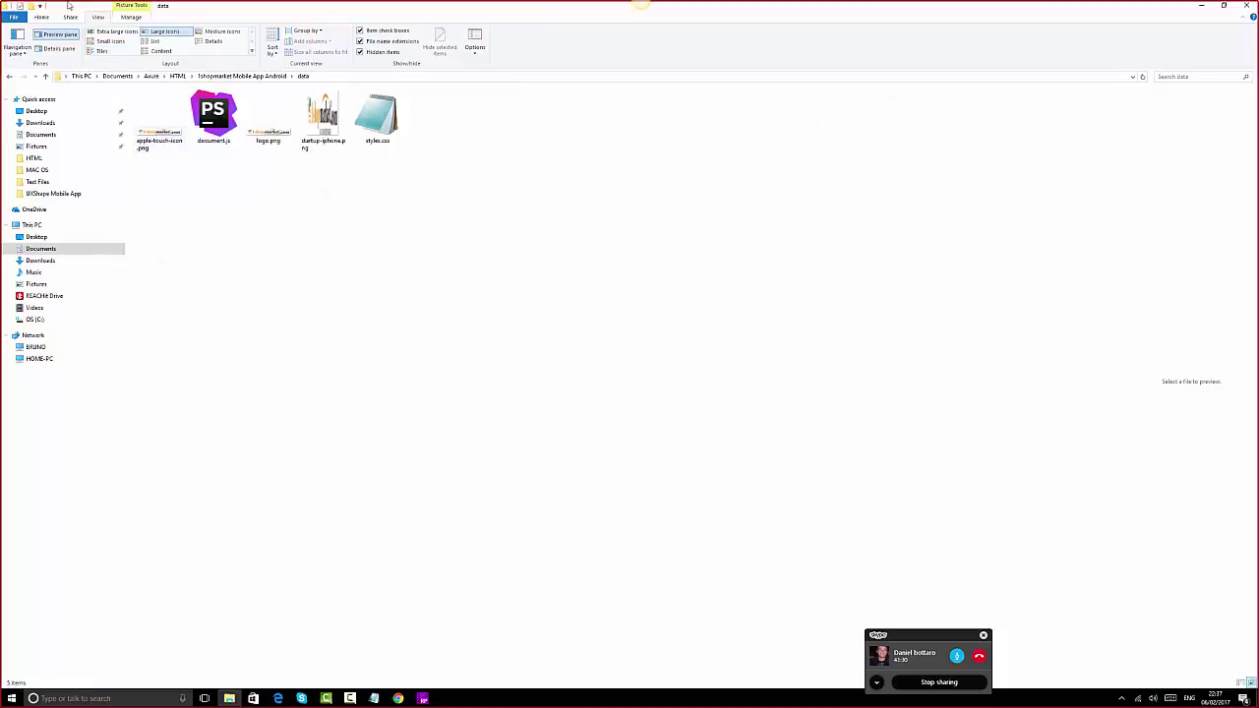
click(9, 77)
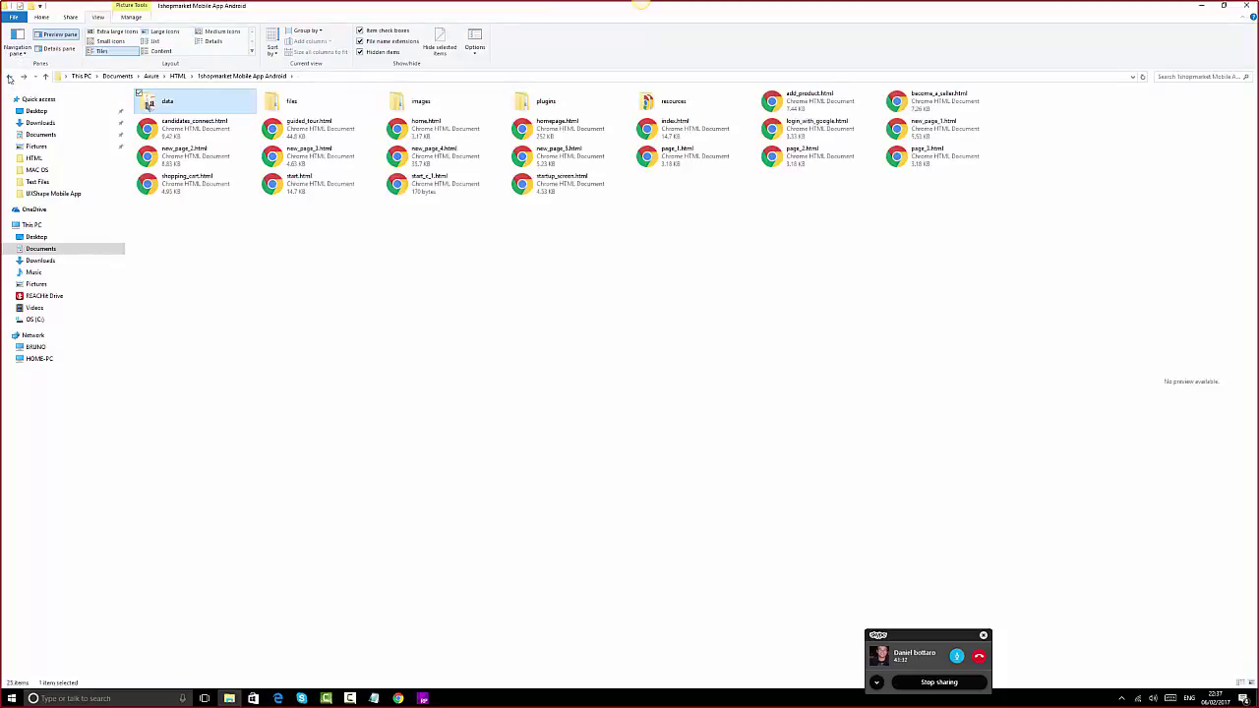
- Open sitemap.js from the sitemap folder in plugins with PhpStorm and dismiss the evaluation licence notice
double_click(551, 104)
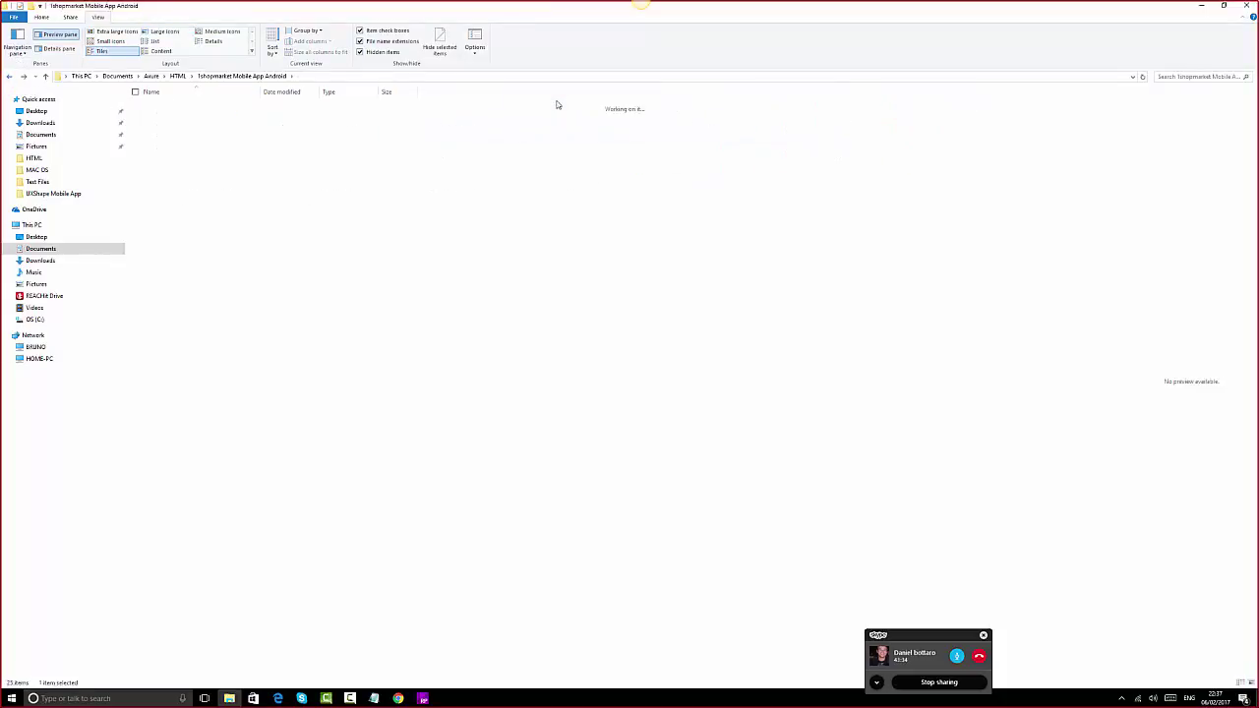
double_click(186, 119)
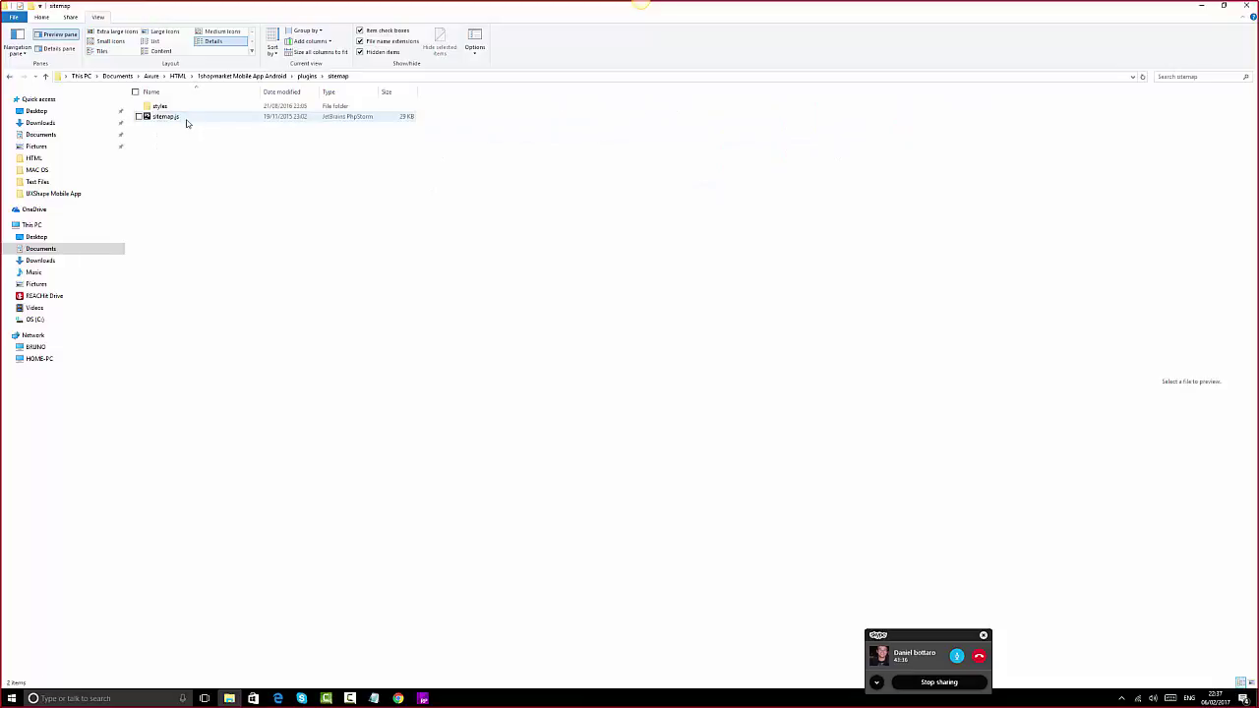
click(172, 119)
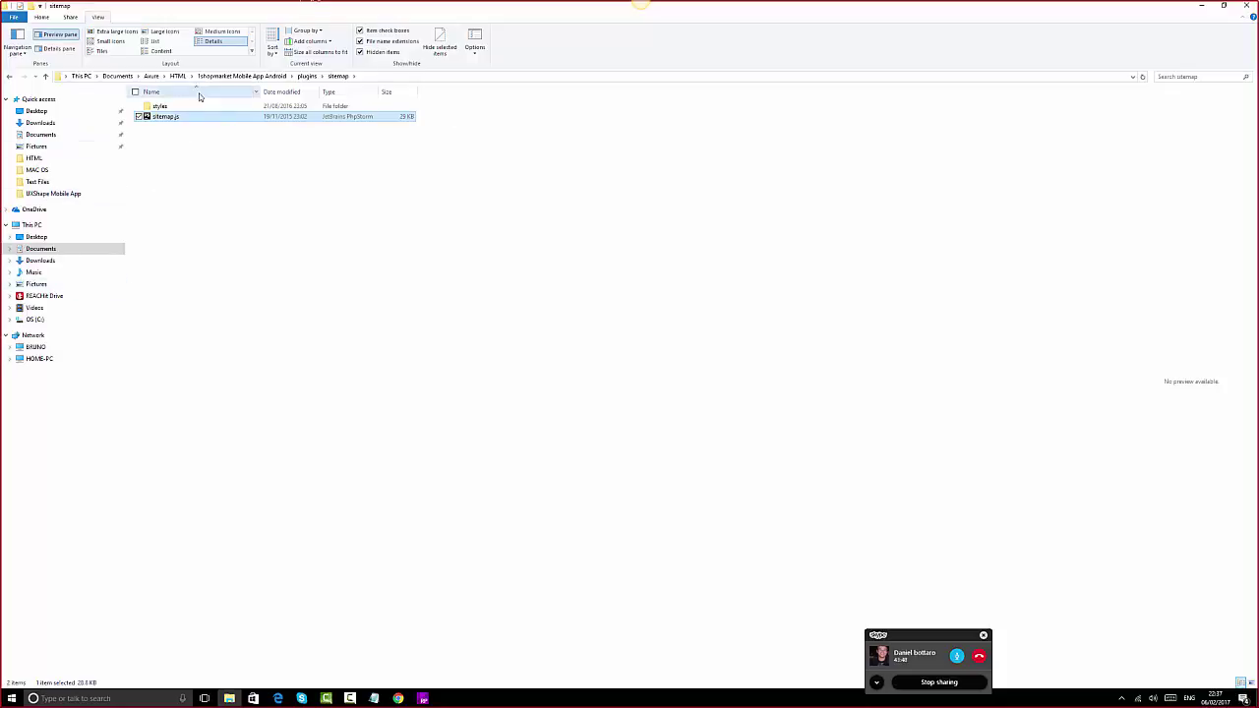
right_click(171, 119)
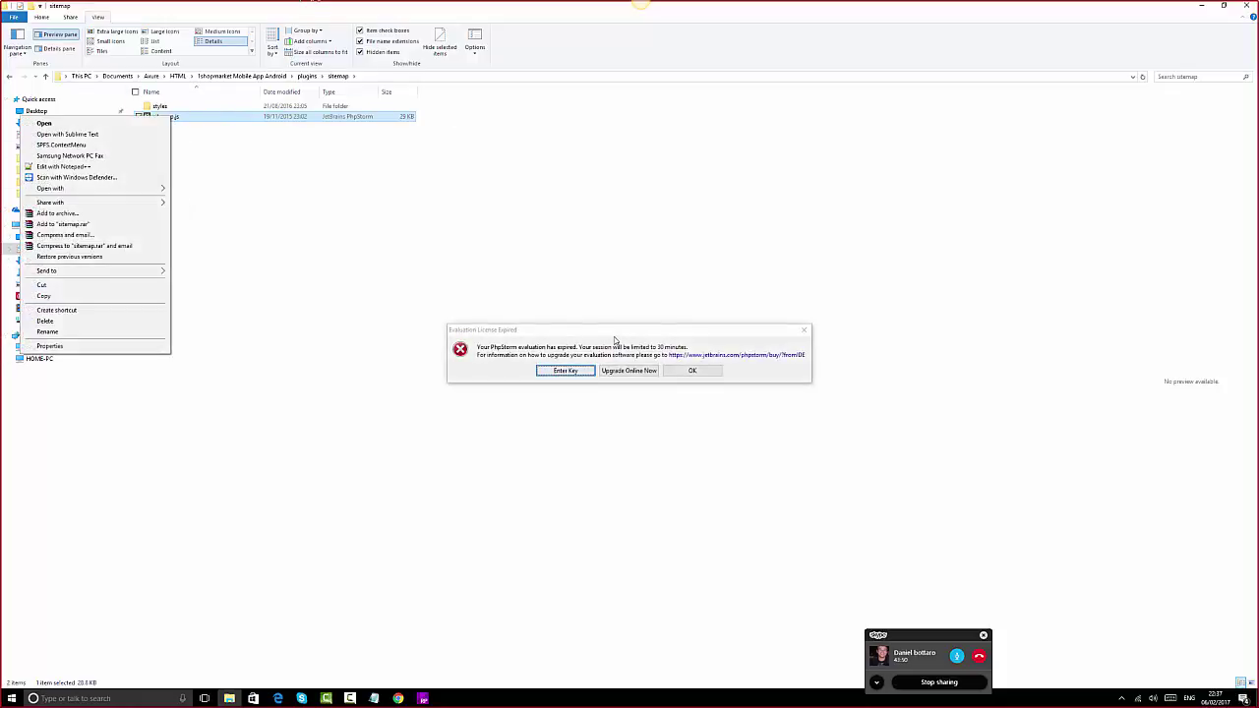
click(692, 370)
click(691, 370)
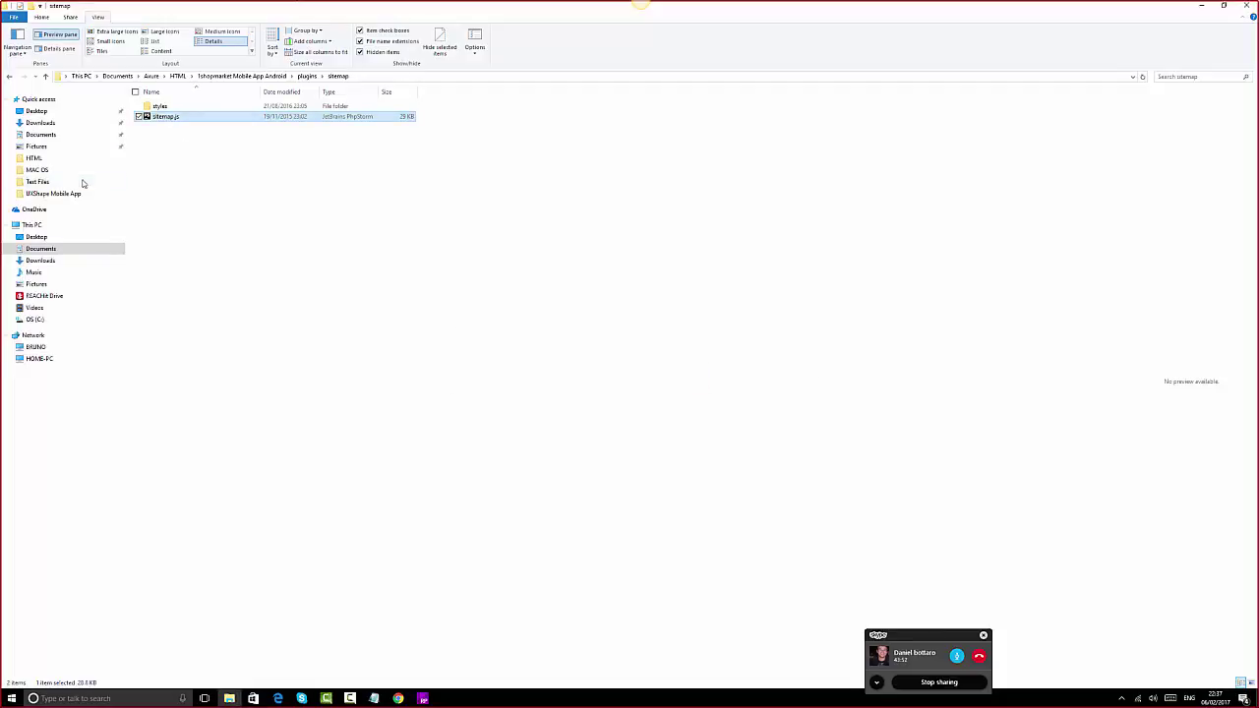
- Open sitemap.js in Notepad++, look through its JavaScript code and close the editor
right_click(153, 119)
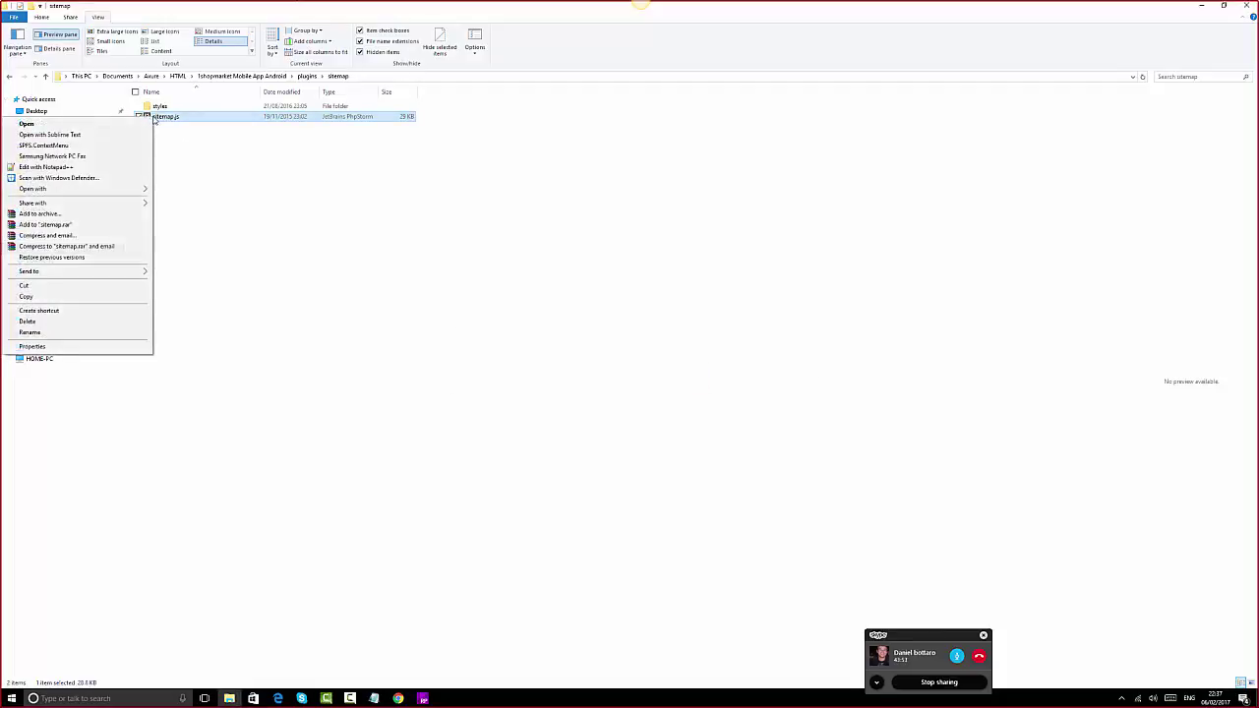
click(74, 168)
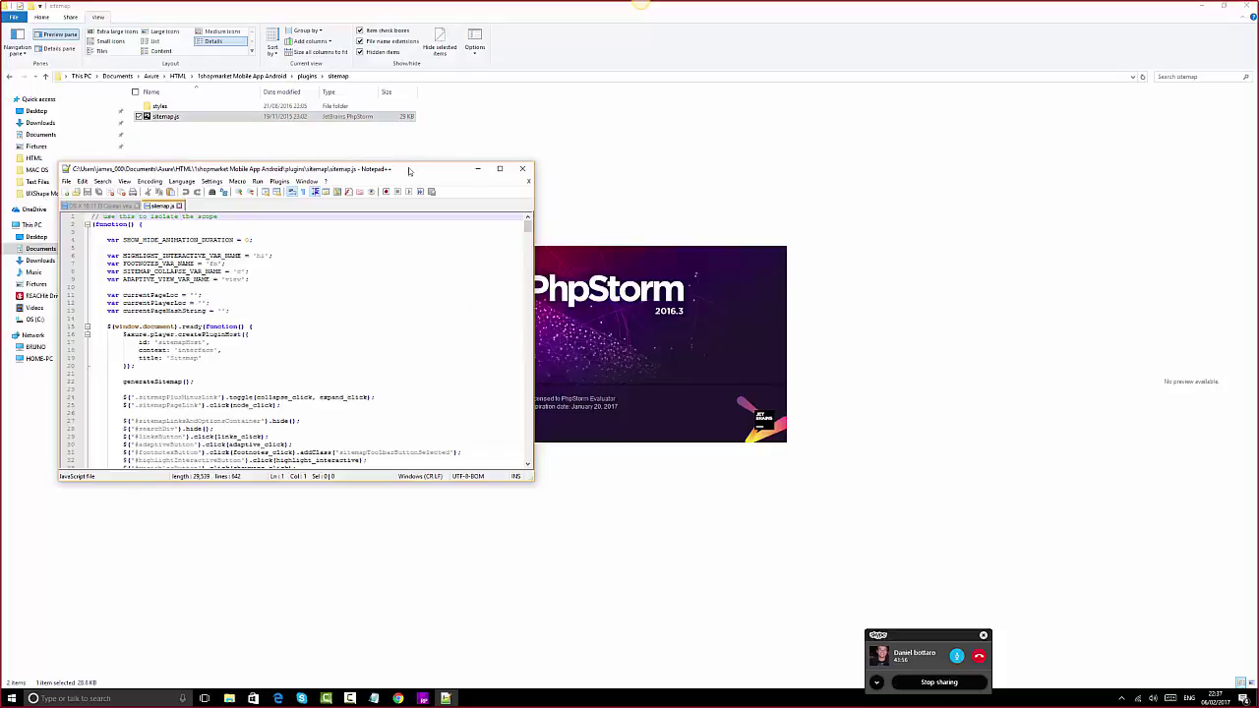
drag(528, 228, 528, 440)
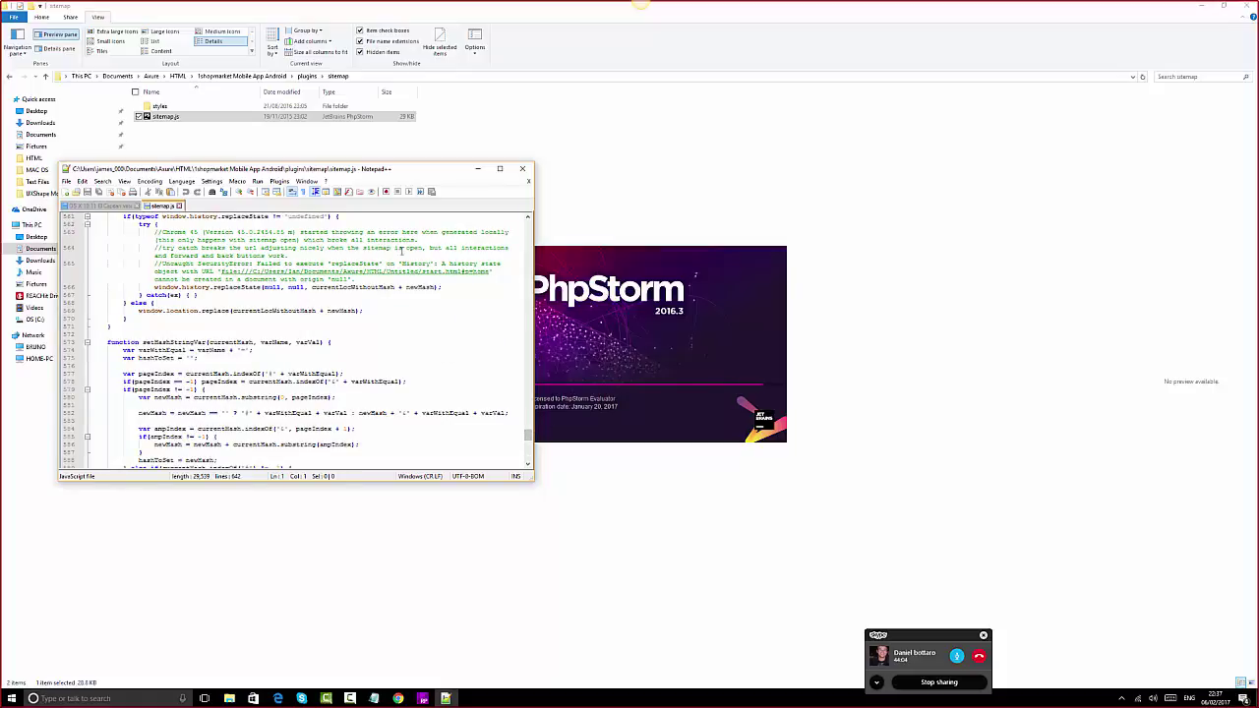
click(522, 170)
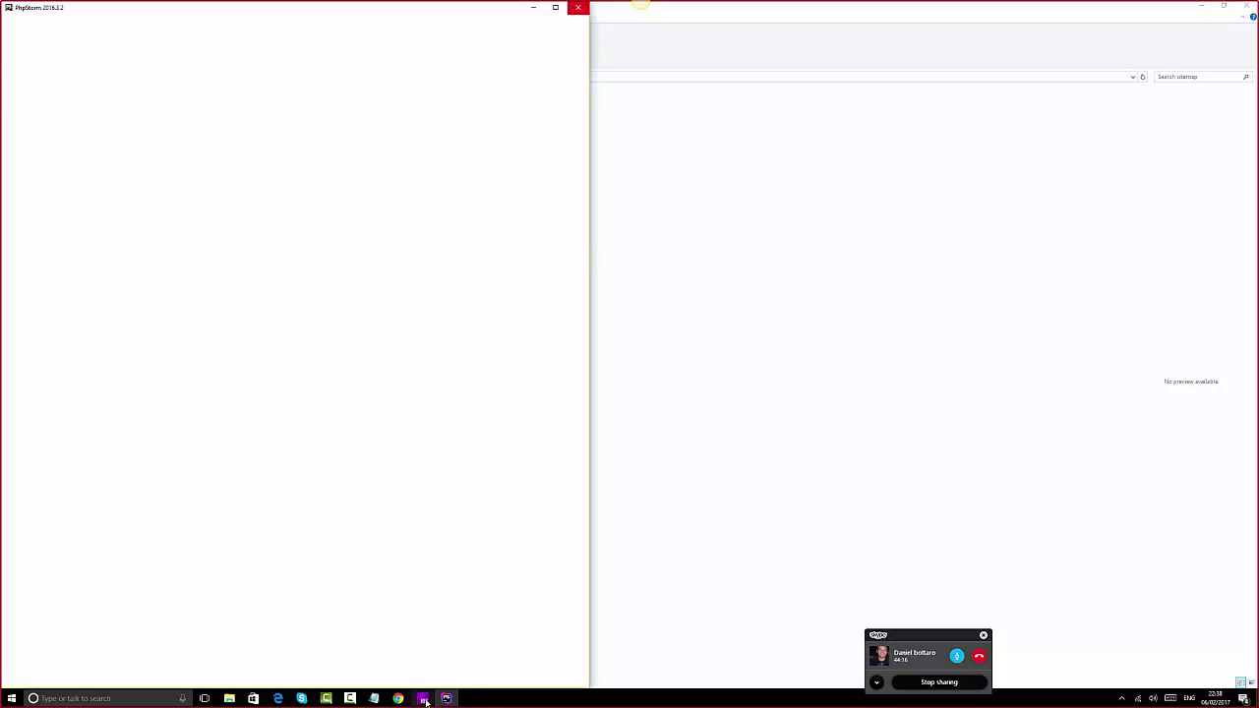
mouse_move(424, 701)
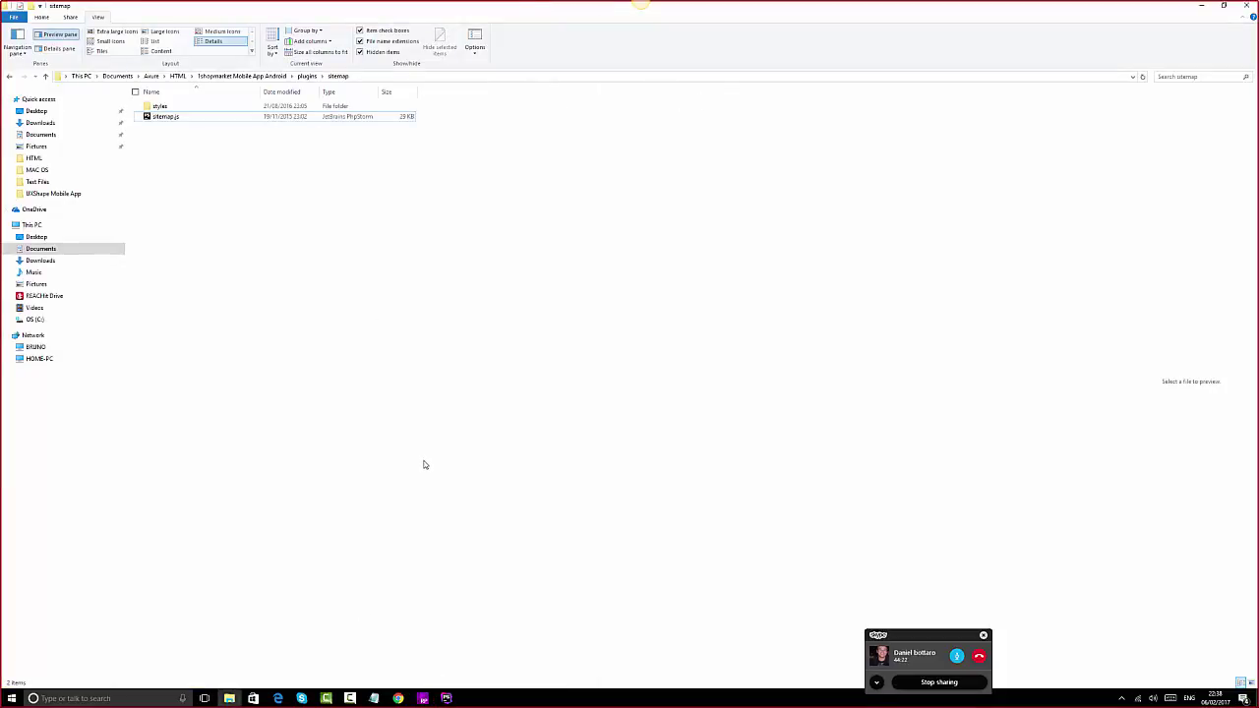
- View sitemap.css from the sitemap styles folder in Notepad, close it and return to the plugins folder
double_click(159, 106)
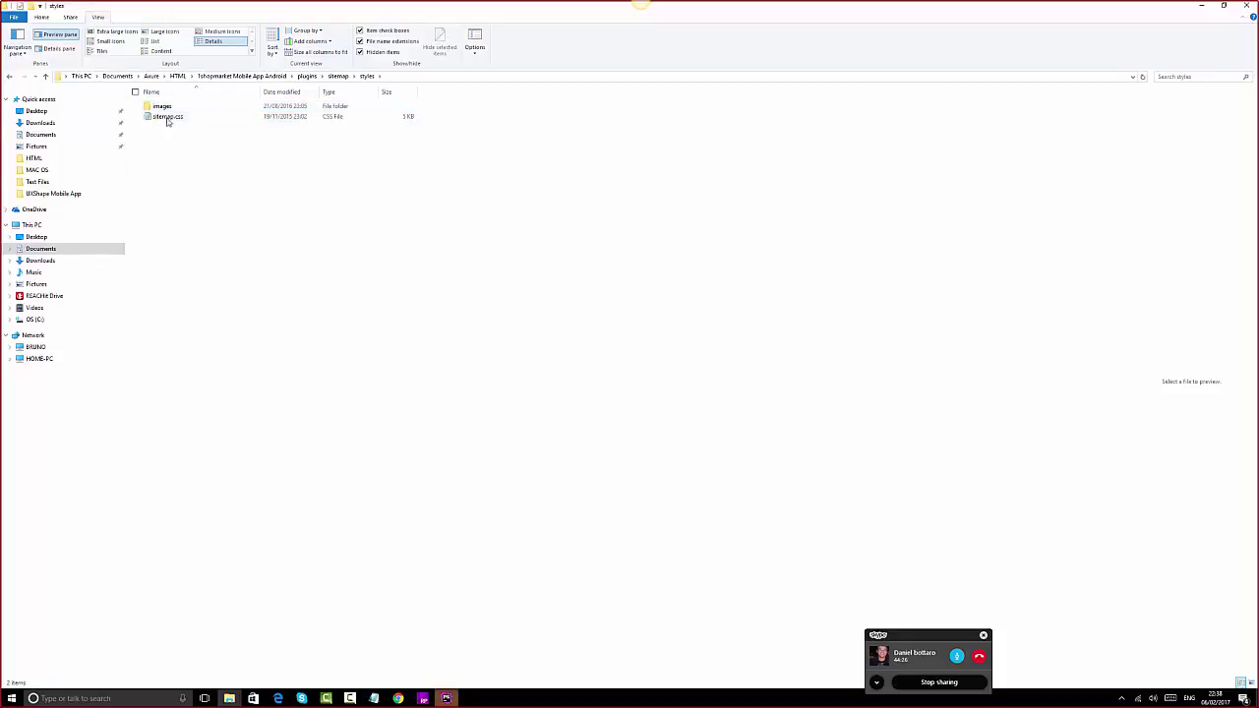
double_click(166, 117)
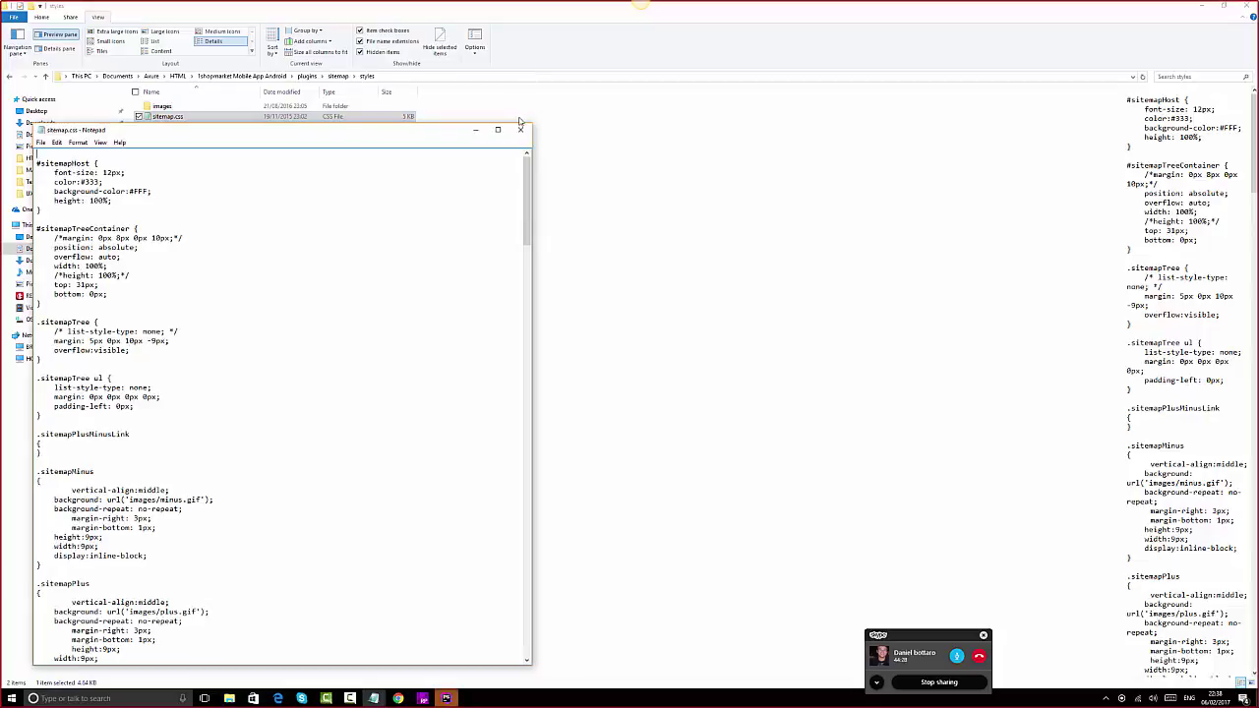
click(521, 131)
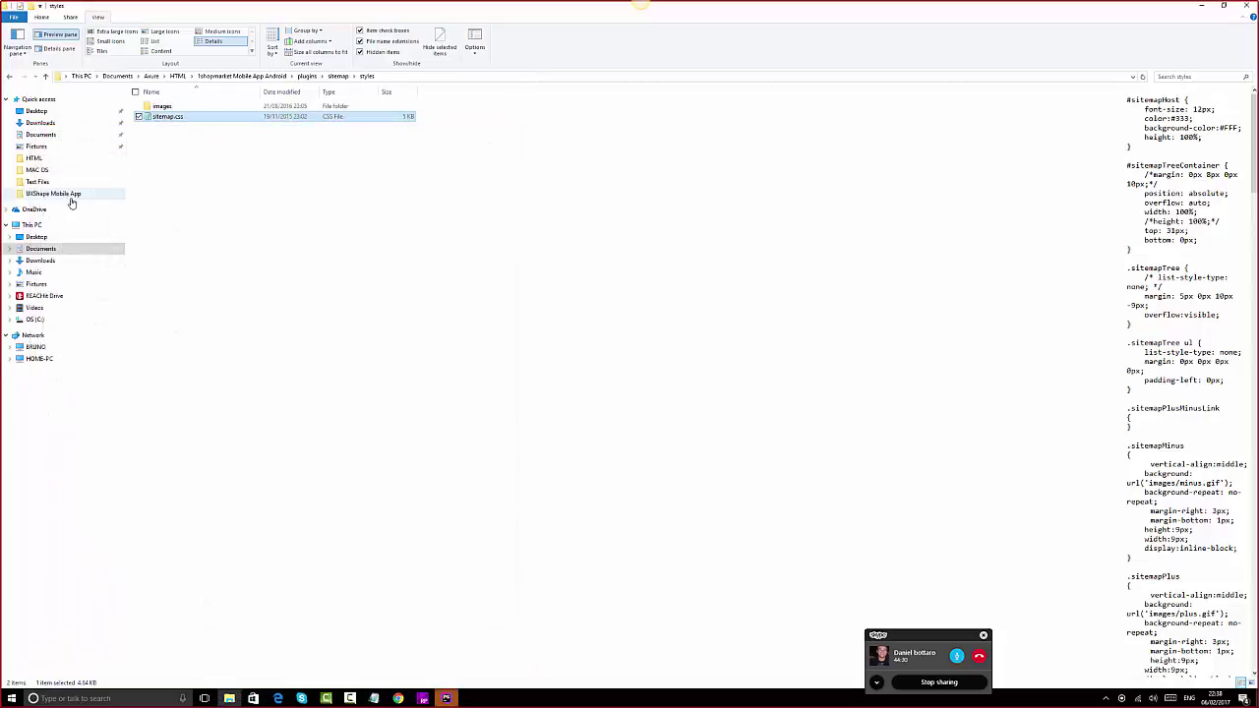
click(10, 76)
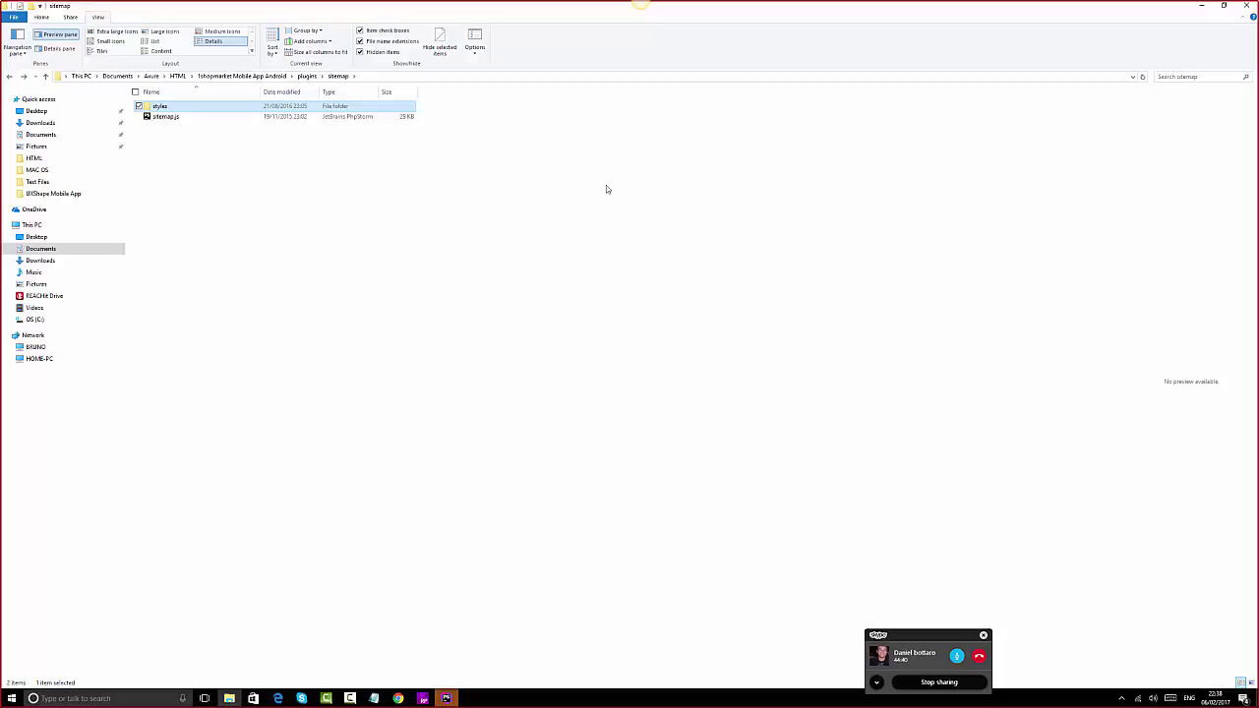
click(9, 78)
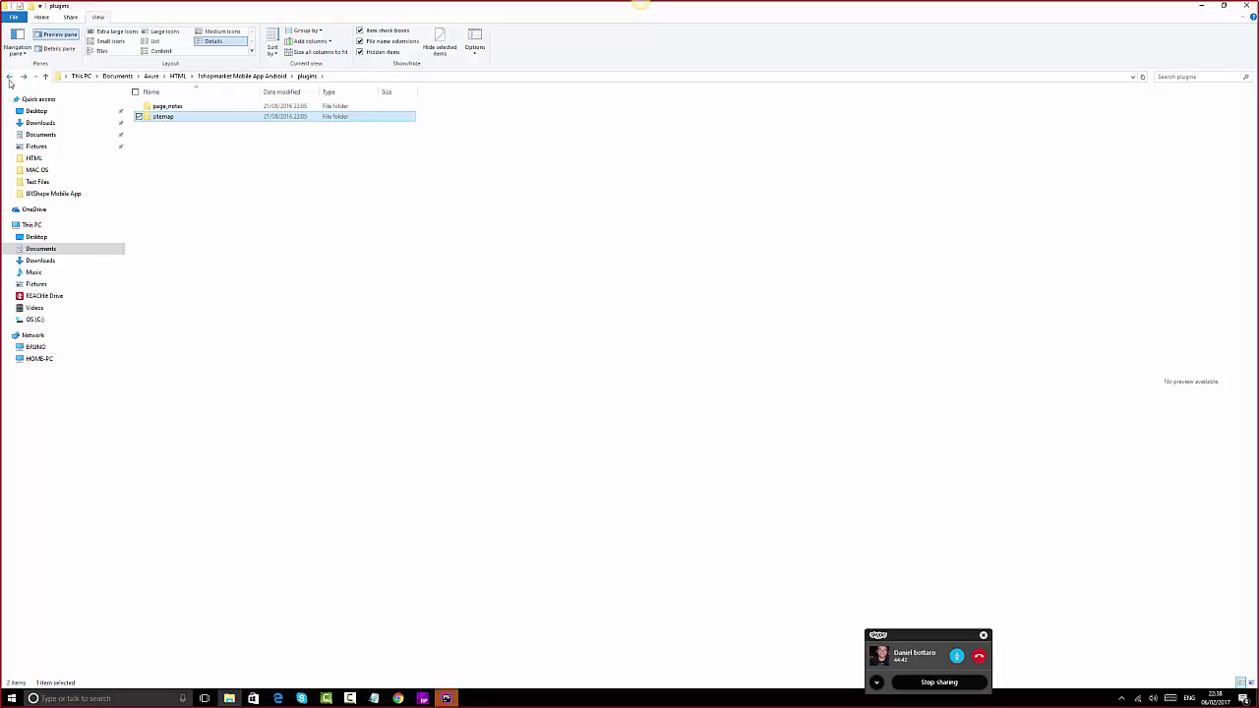
- Go back to the Axure folder, view the HTML folder's contents once more and close the file browser window
click(152, 76)
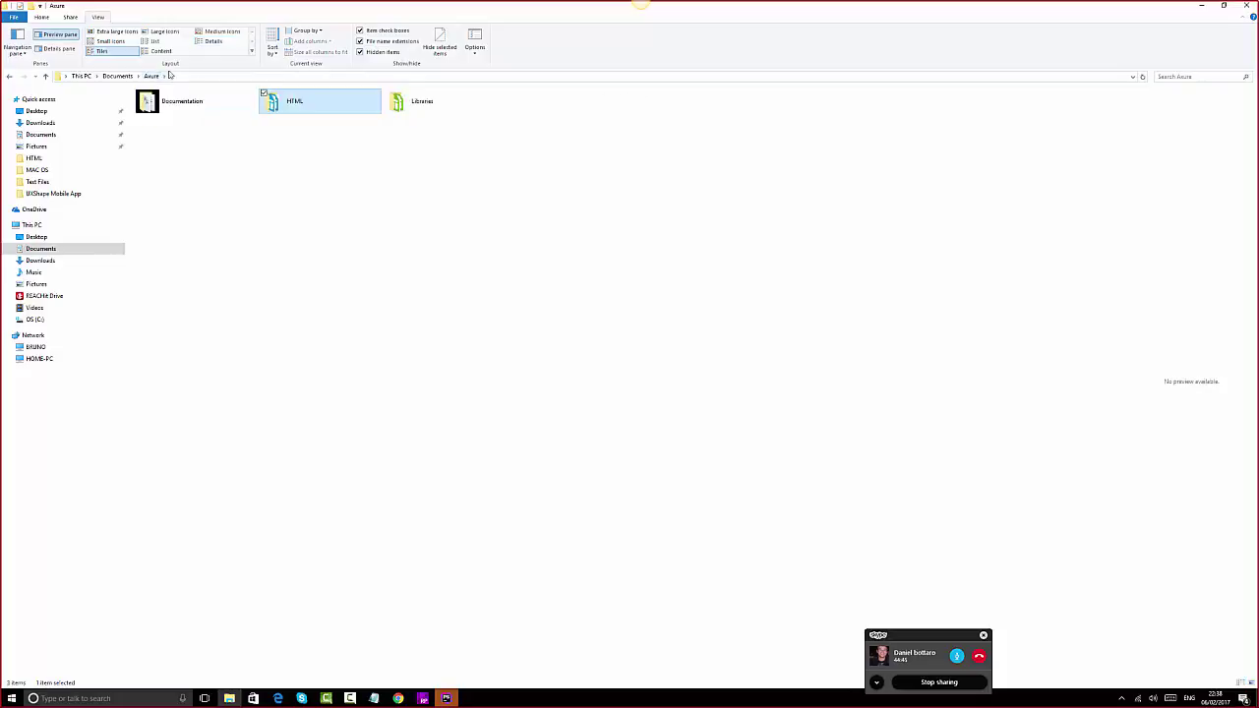
double_click(289, 104)
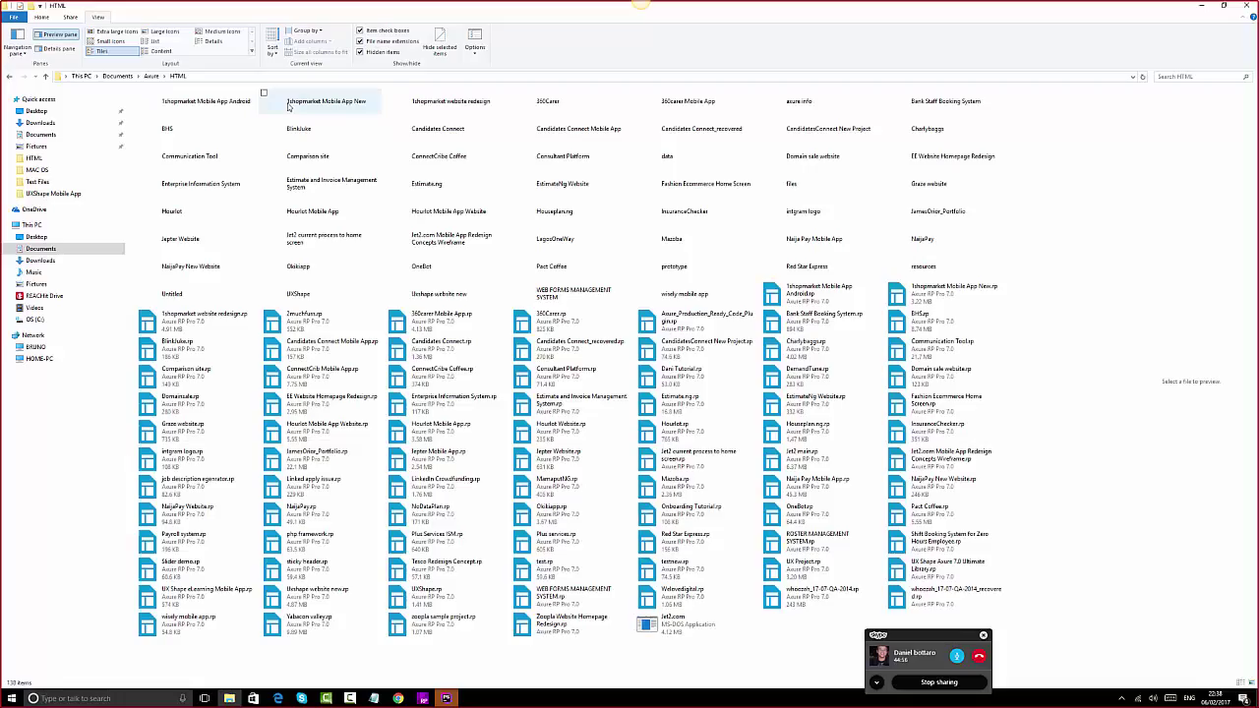
click(10, 75)
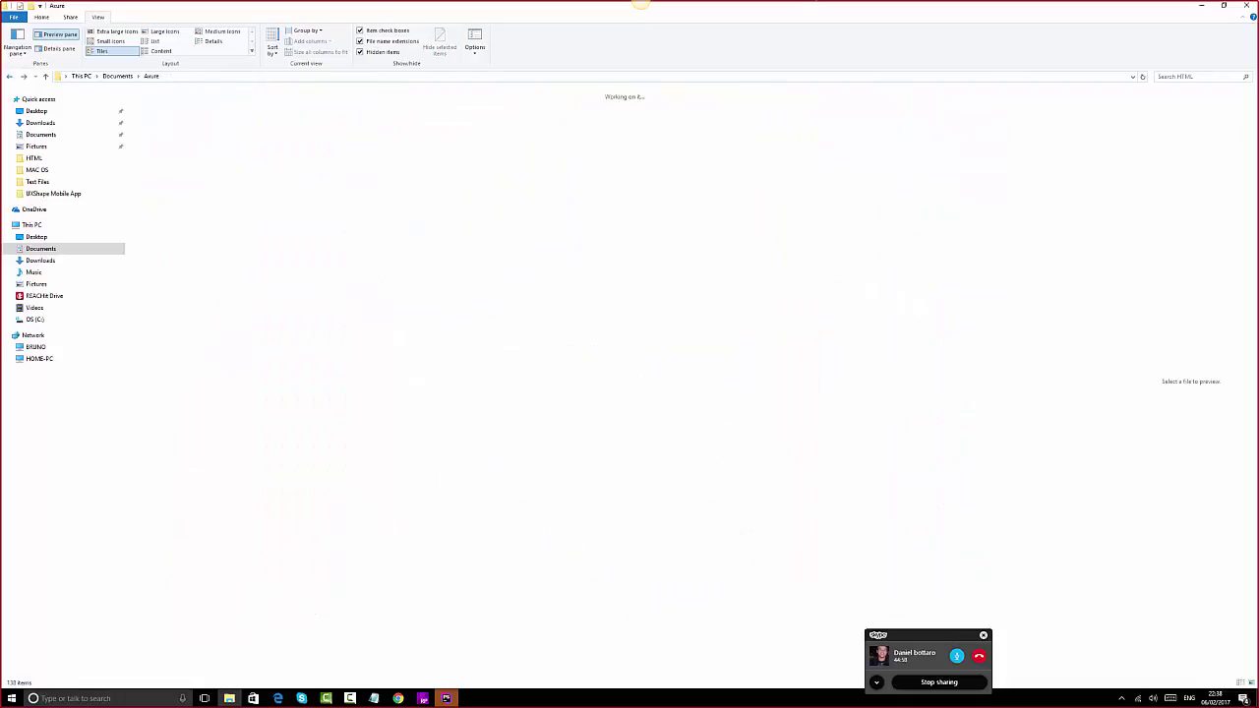
click(1247, 8)
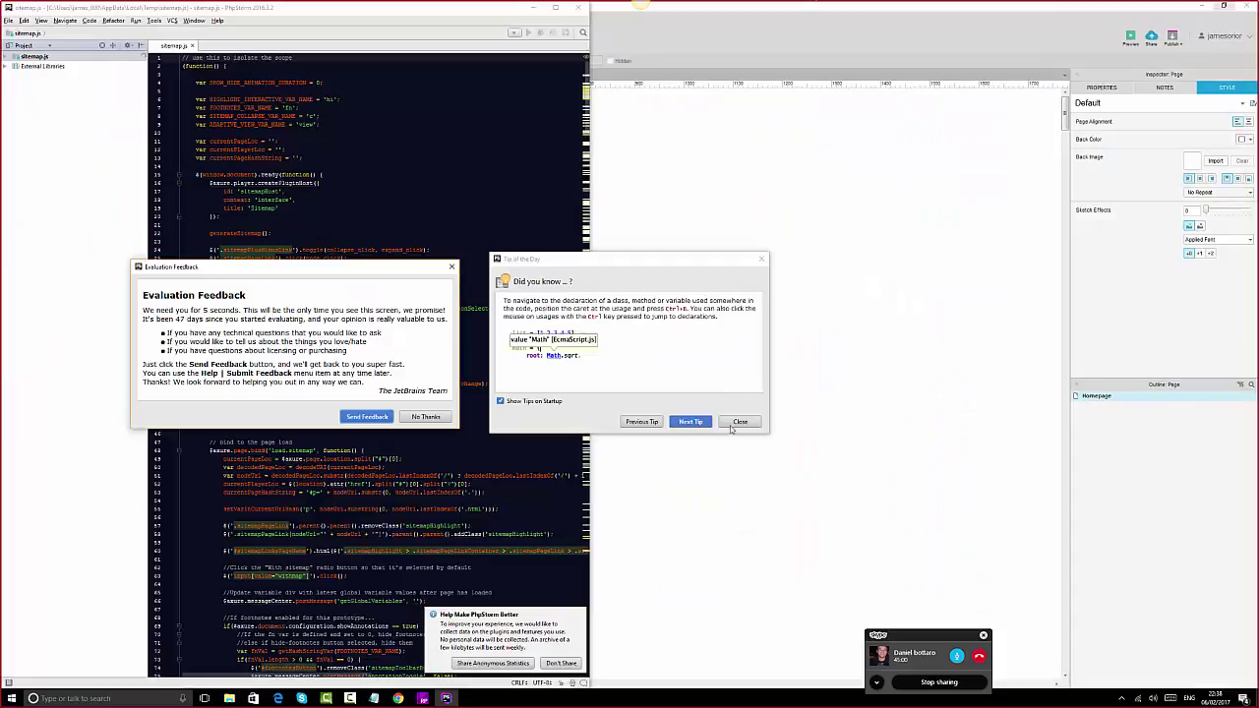
- Decline the PhpStorm evaluation feedback, dismiss the tip of the day and exit PhpStorm
click(426, 417)
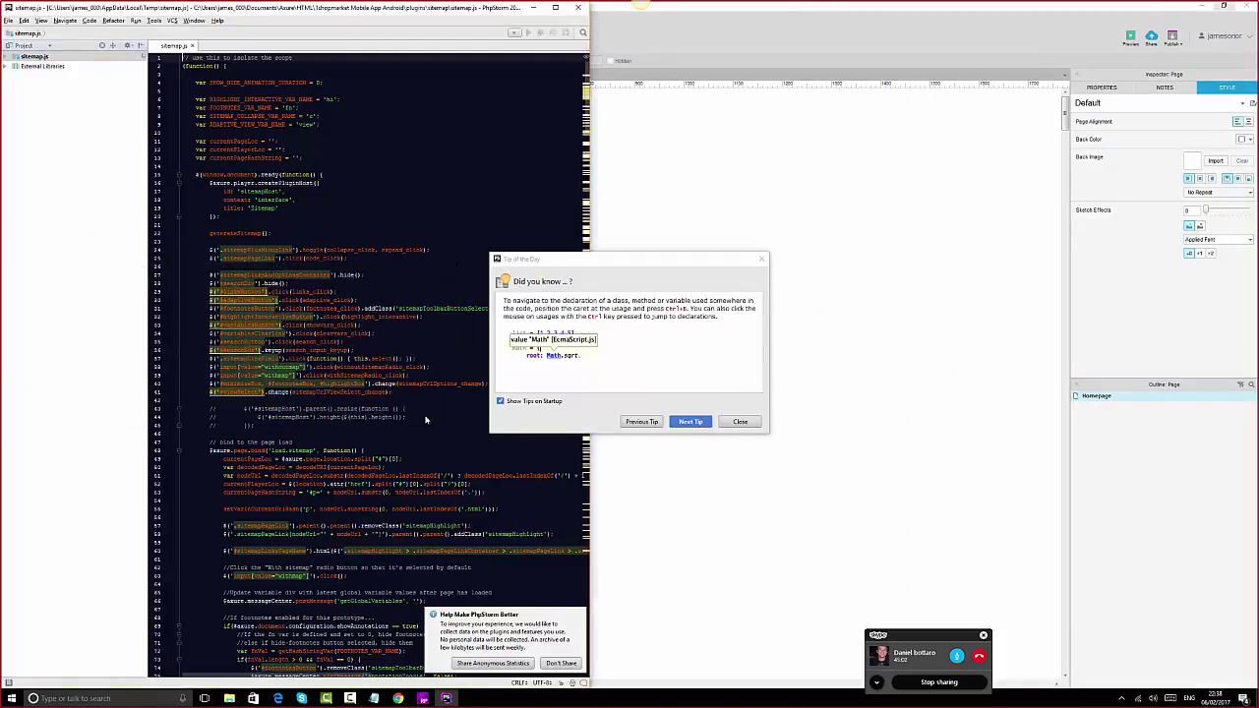
click(747, 422)
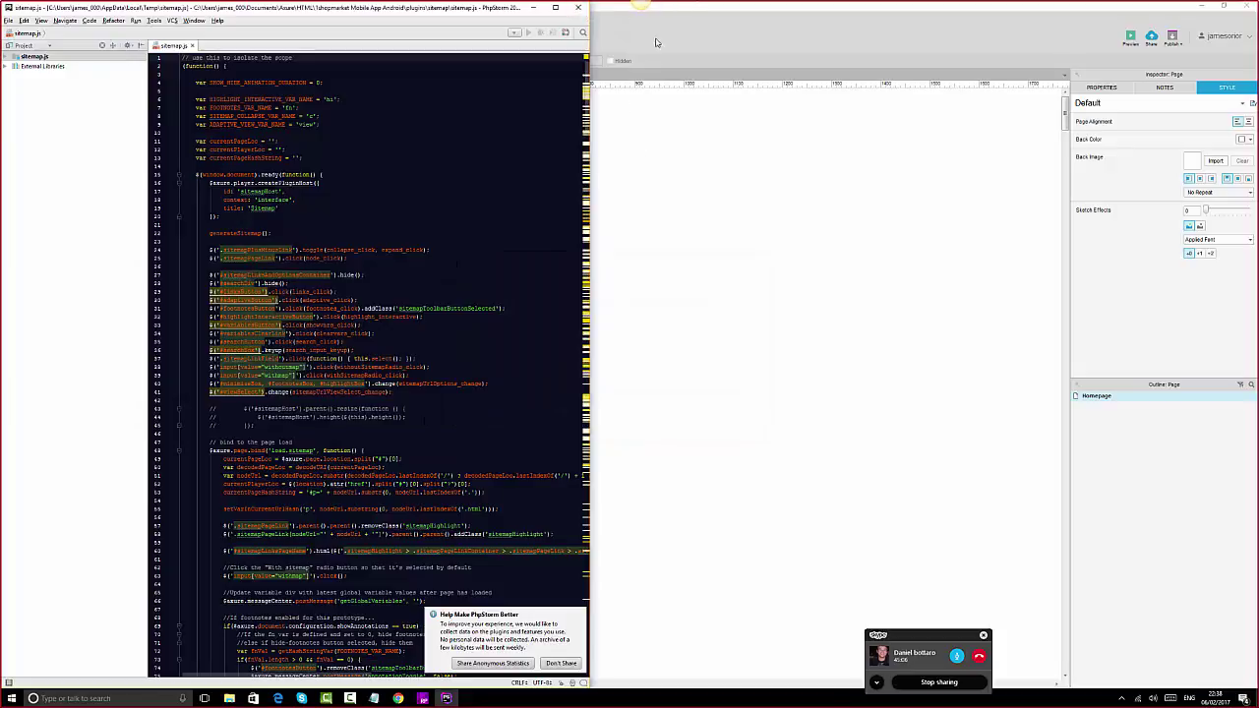
click(577, 10)
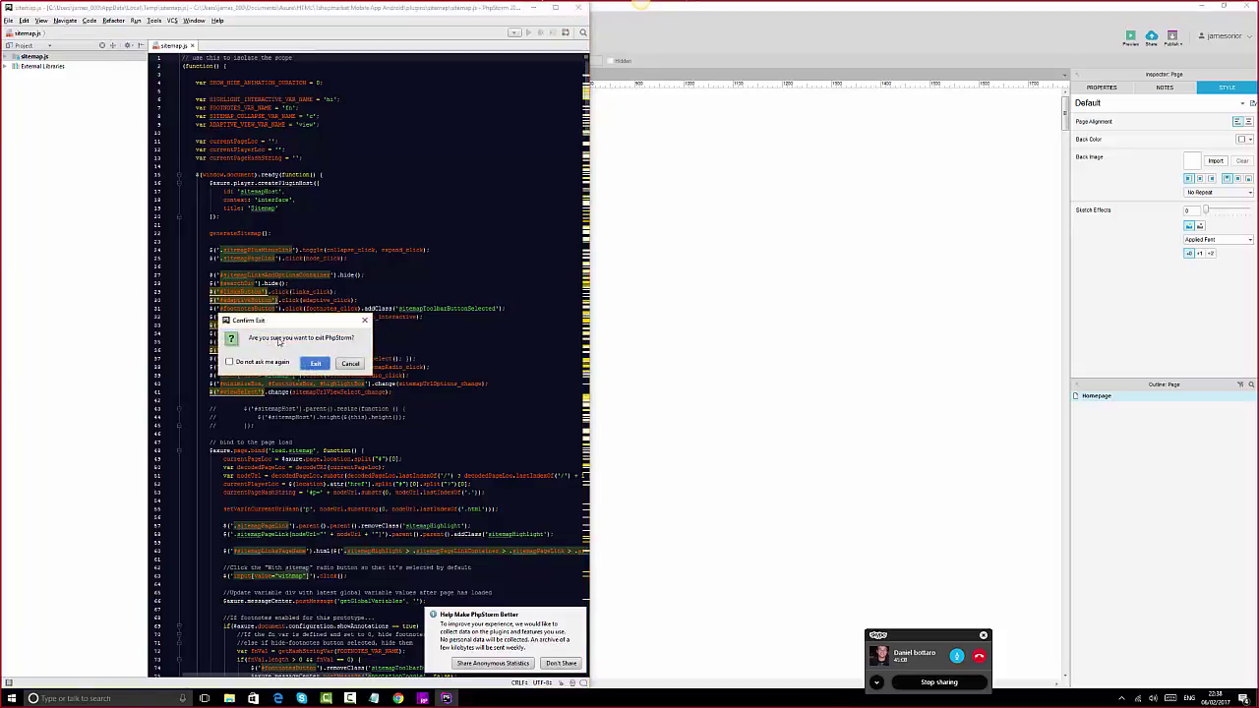
click(321, 370)
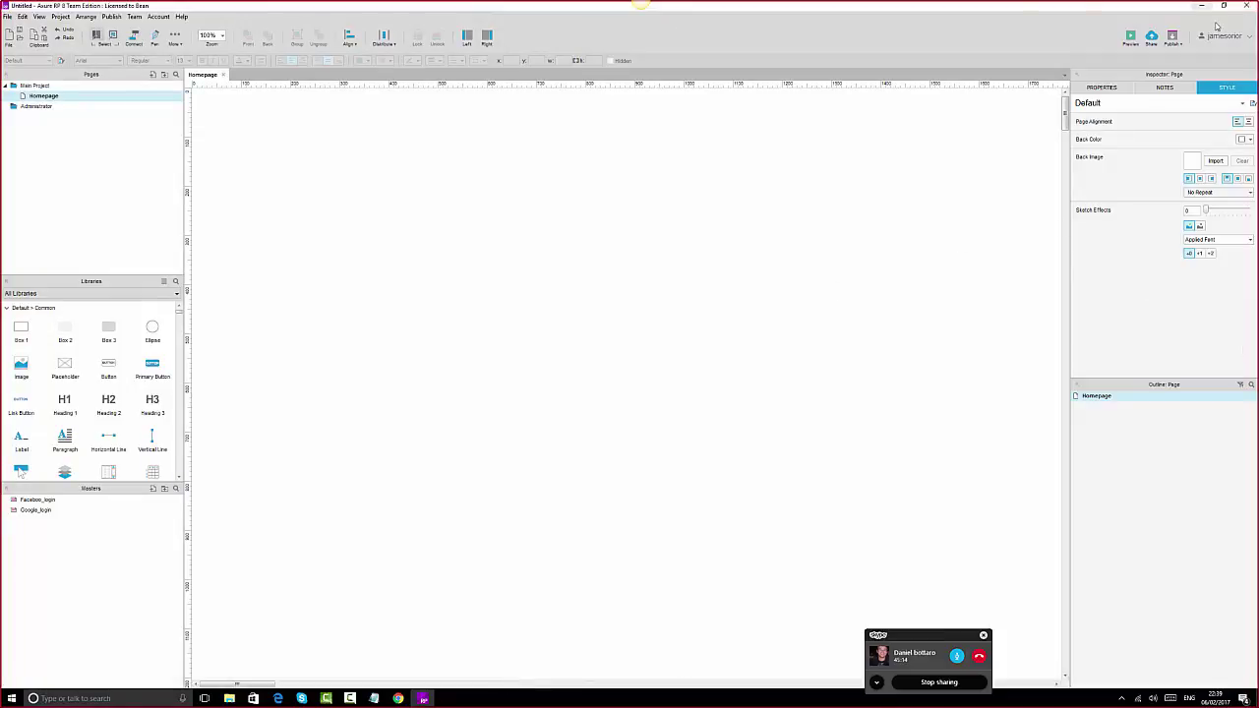
- View the account options and move the Skype call window down, clear of the blank Homepage canvas
click(1239, 36)
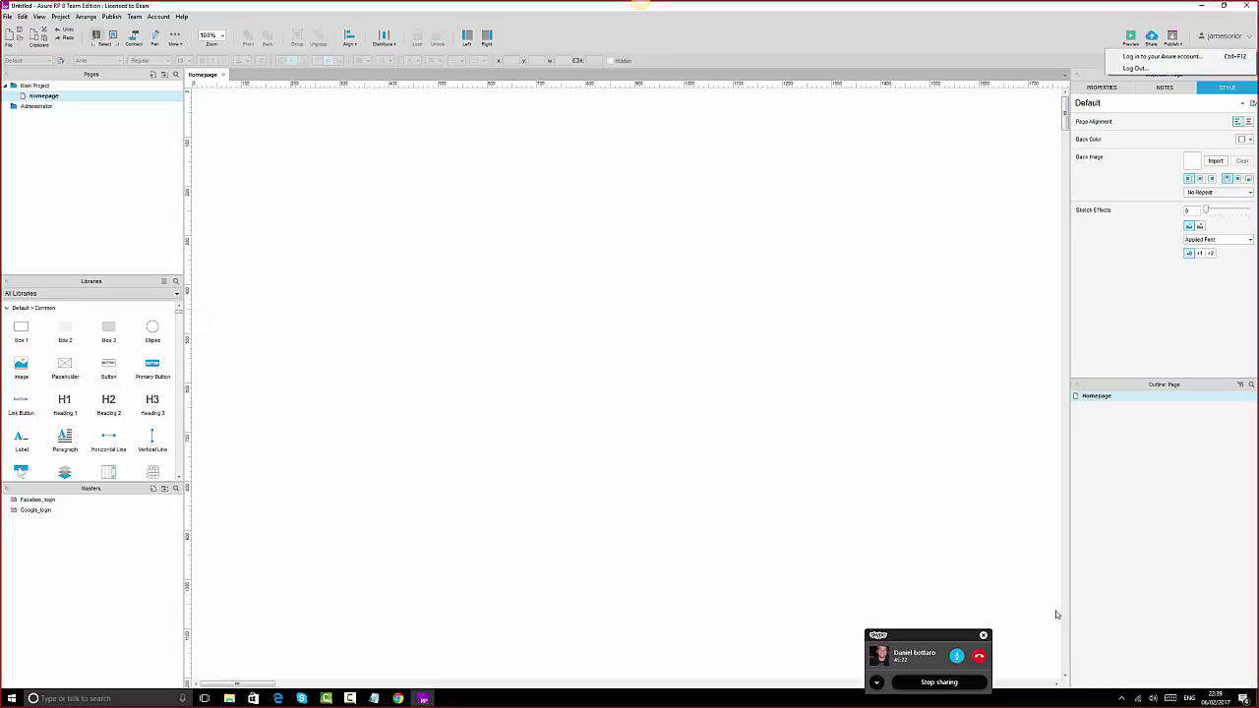
drag(952, 643, 948, 652)
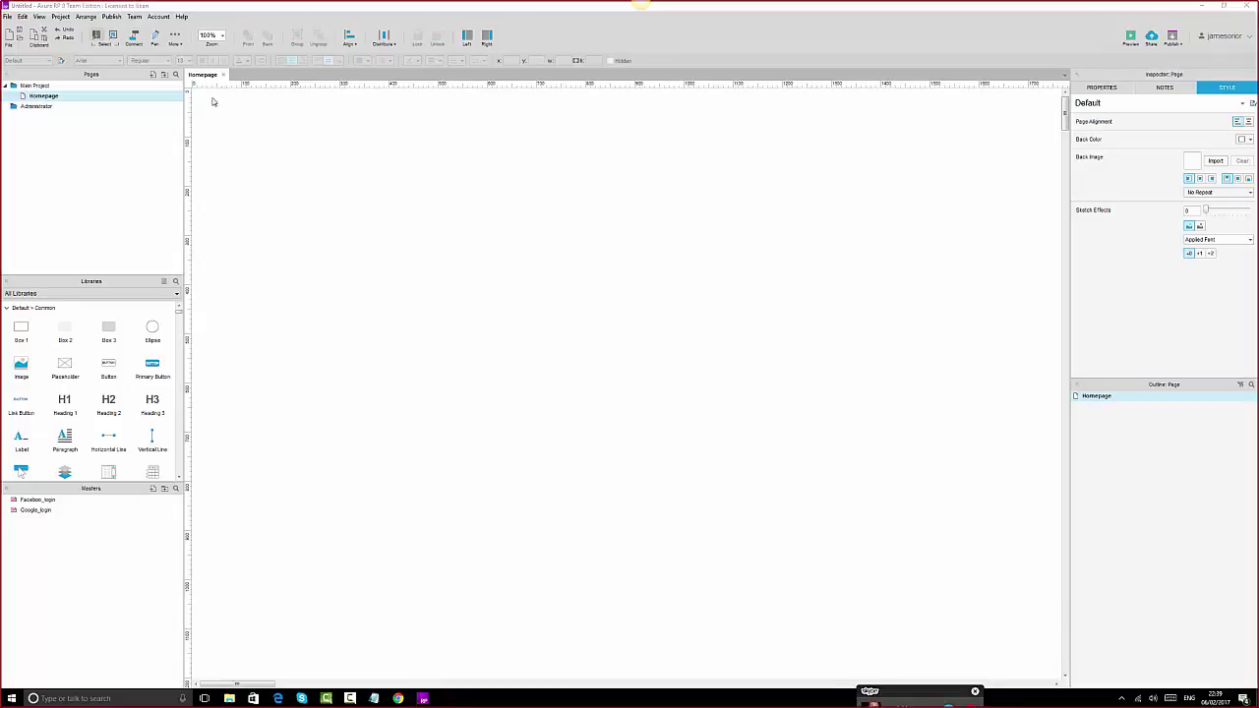
click(307, 138)
drag(197, 107, 1052, 646)
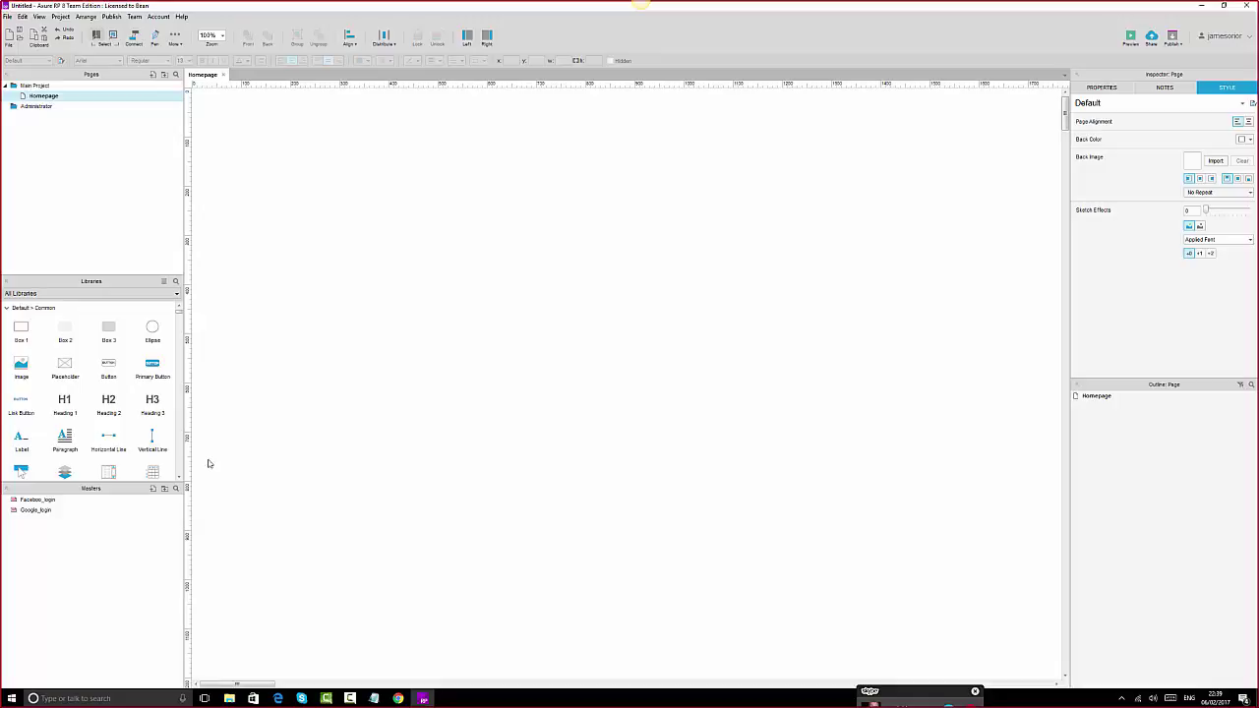
- Switch to the Notepad notes and add the lines "header", "body [contents]" and "footer" below "preview"
click(373, 699)
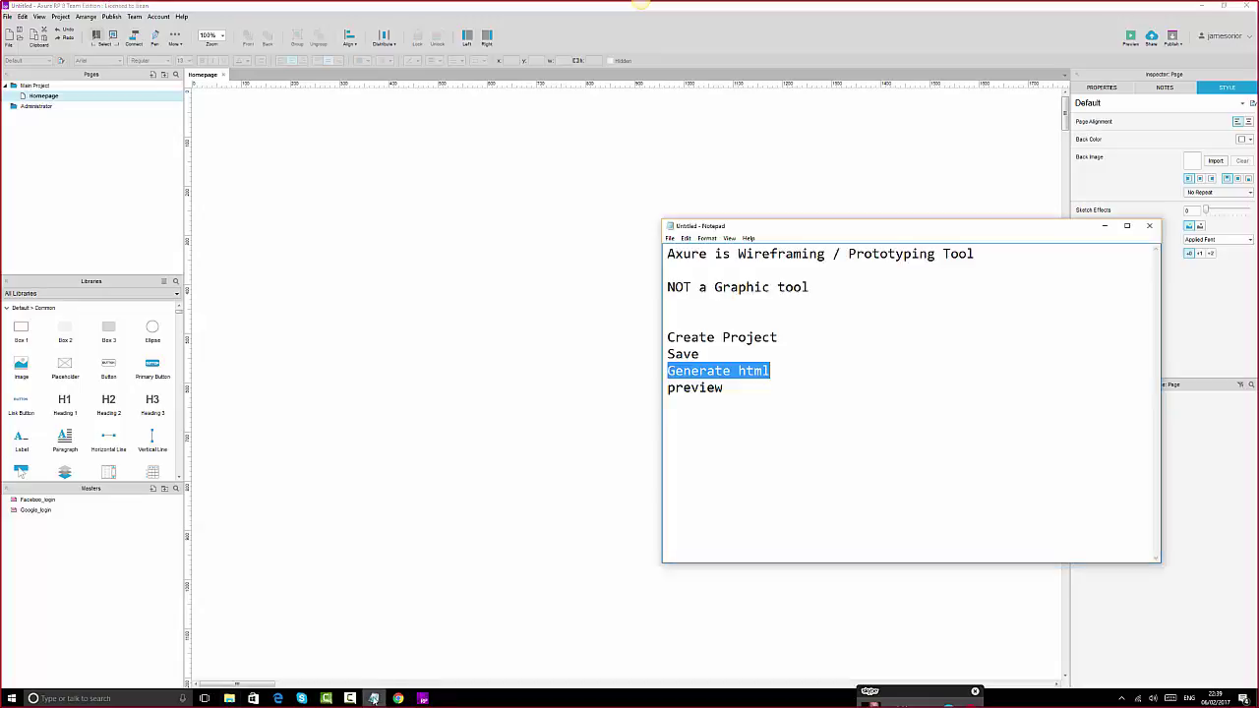
click(767, 396)
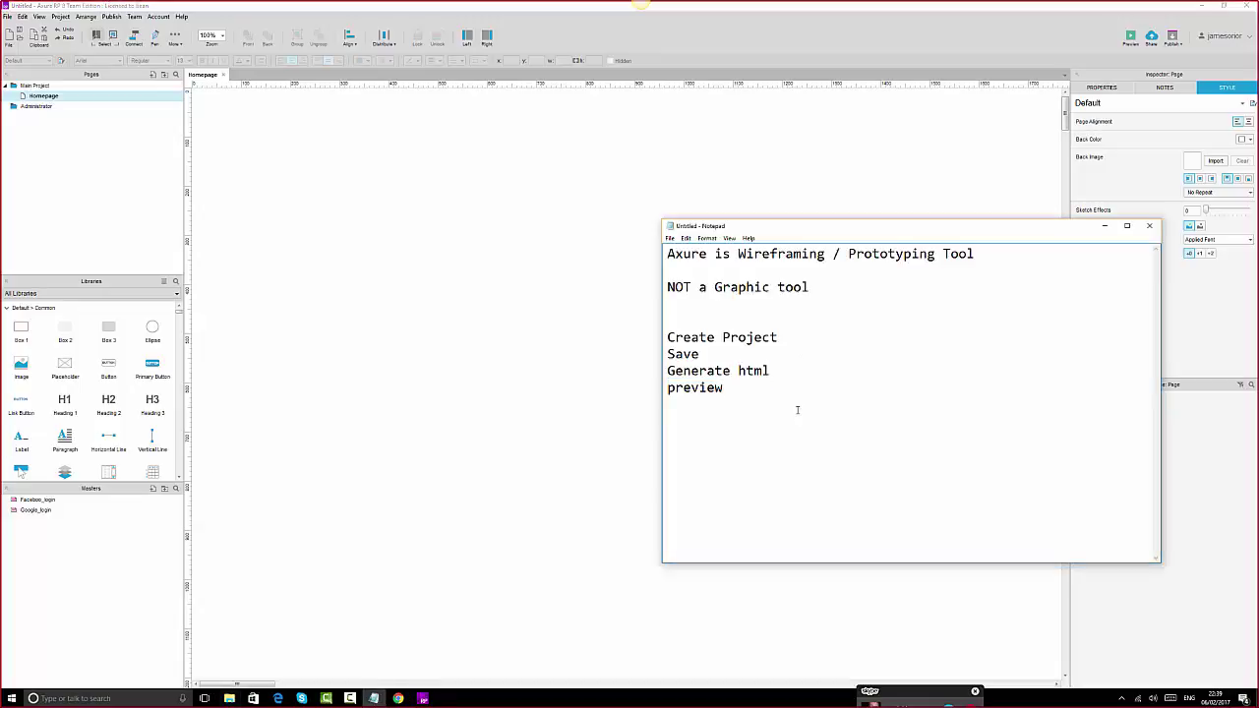
key(Return)
key(Return)
key(Return)
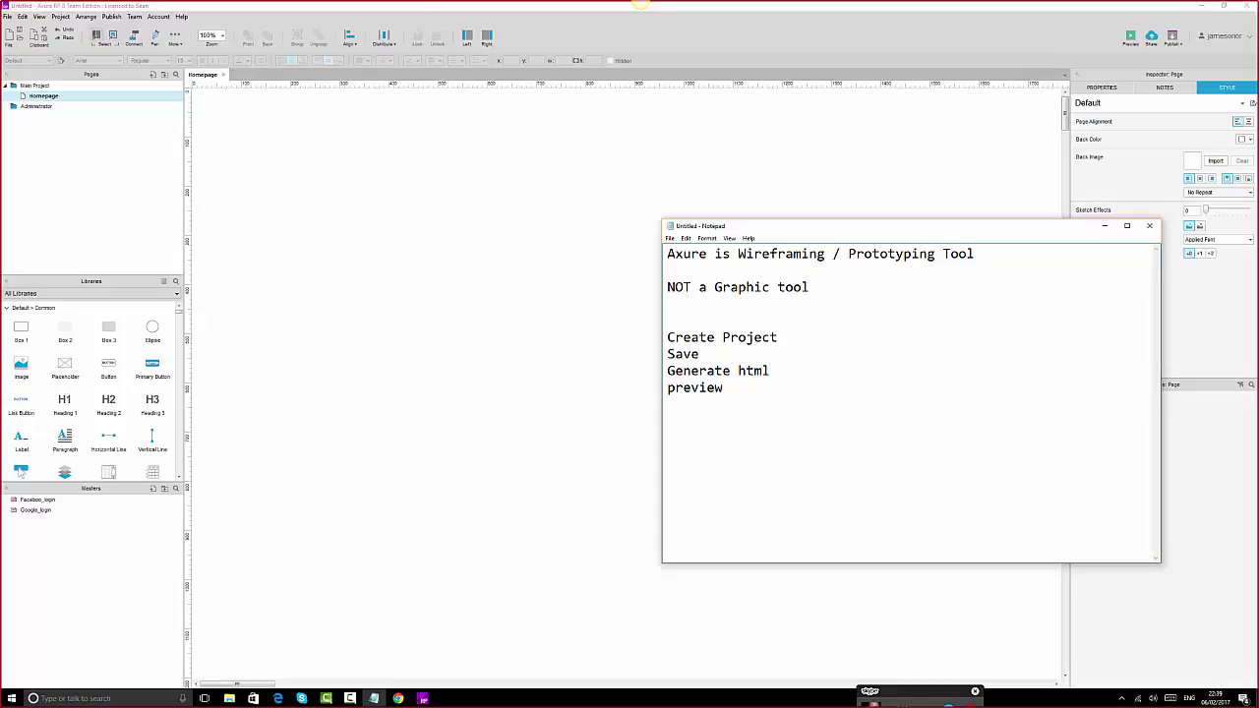
text(hea)
text(der)
text(bod)
key(BackSpace)
key(BackSpace)
text(od)
text(y)
text(foo)
text(ter)
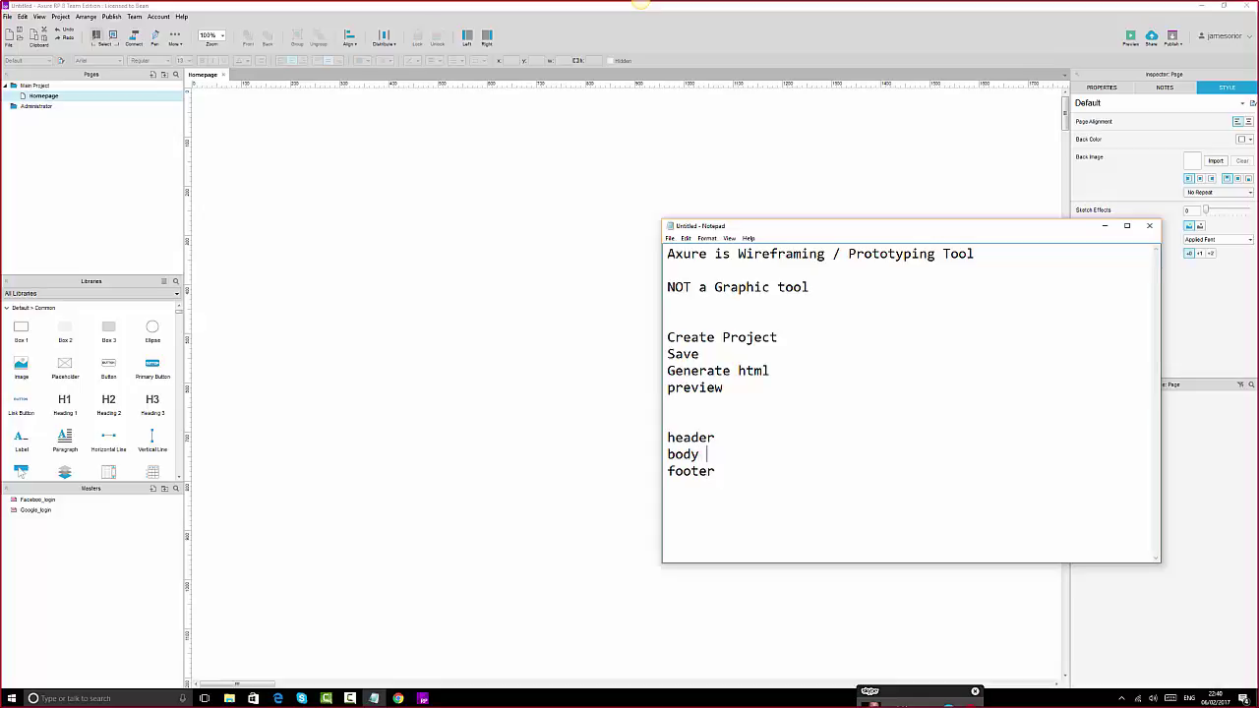
text([contents)
- Highlight the page-structure lines together, the header line and the body line in turn, and minimise Notepad
click(828, 438)
drag(664, 438, 777, 469)
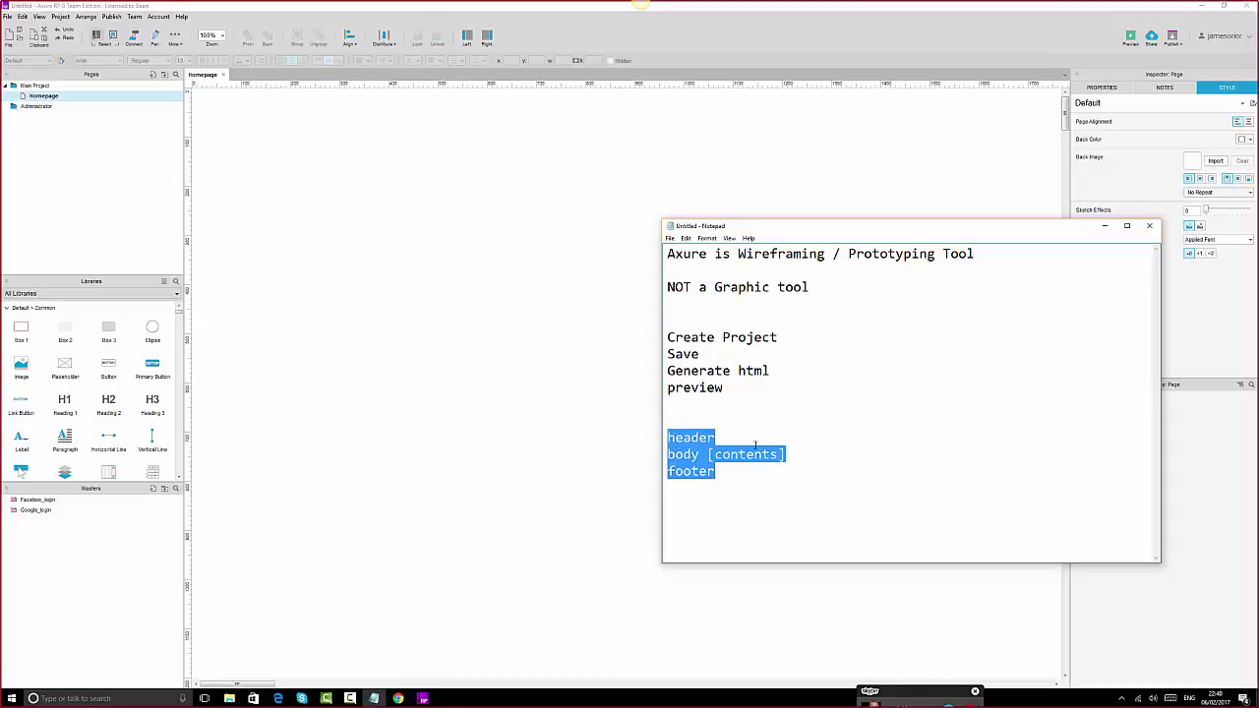
drag(735, 440, 605, 433)
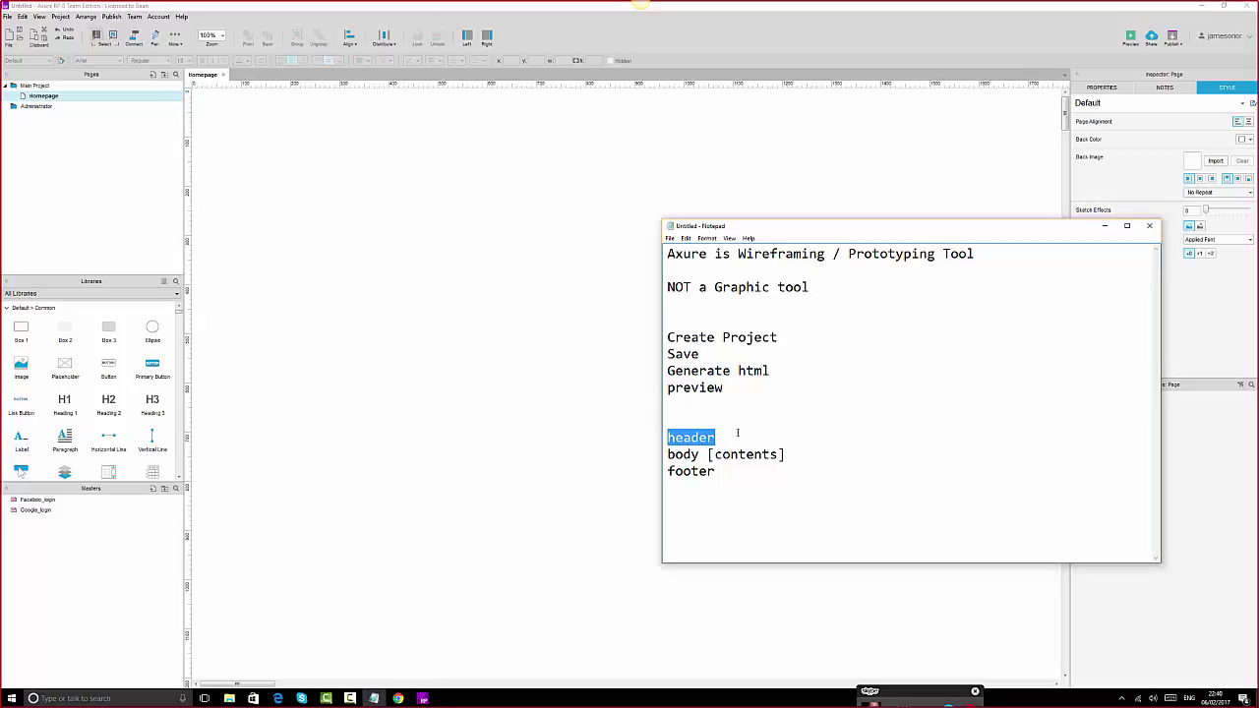
drag(716, 471, 809, 458)
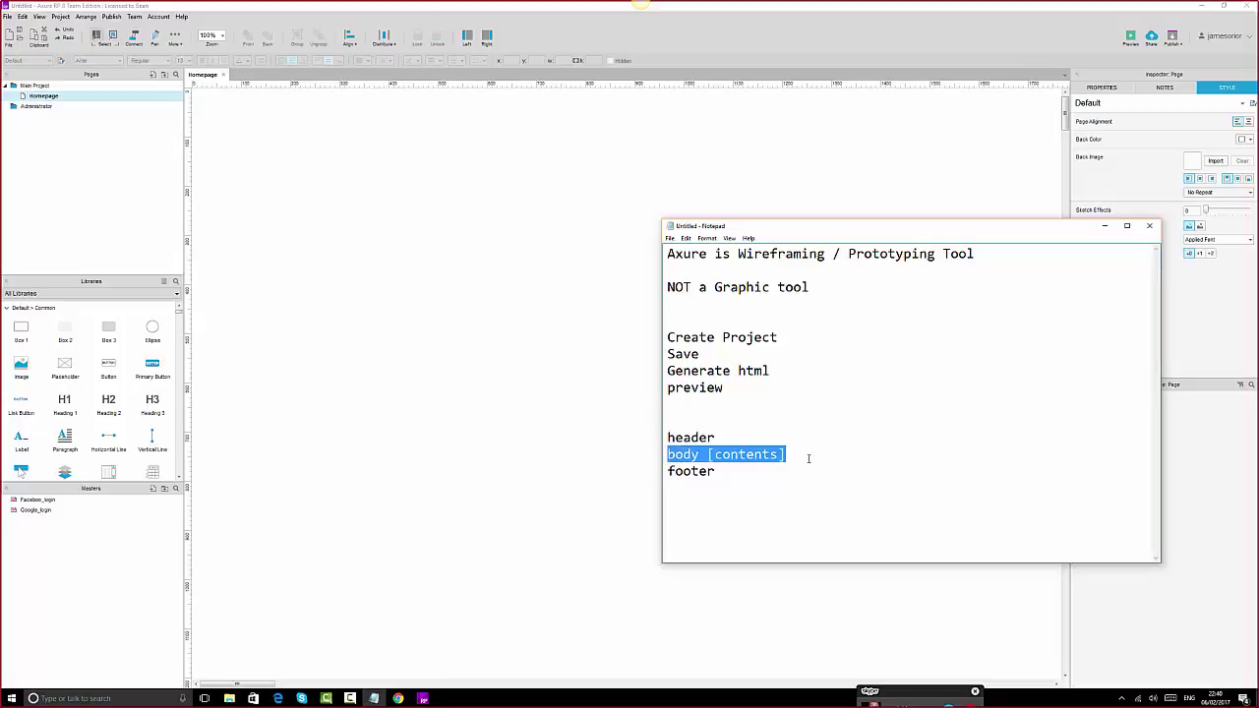
click(1104, 230)
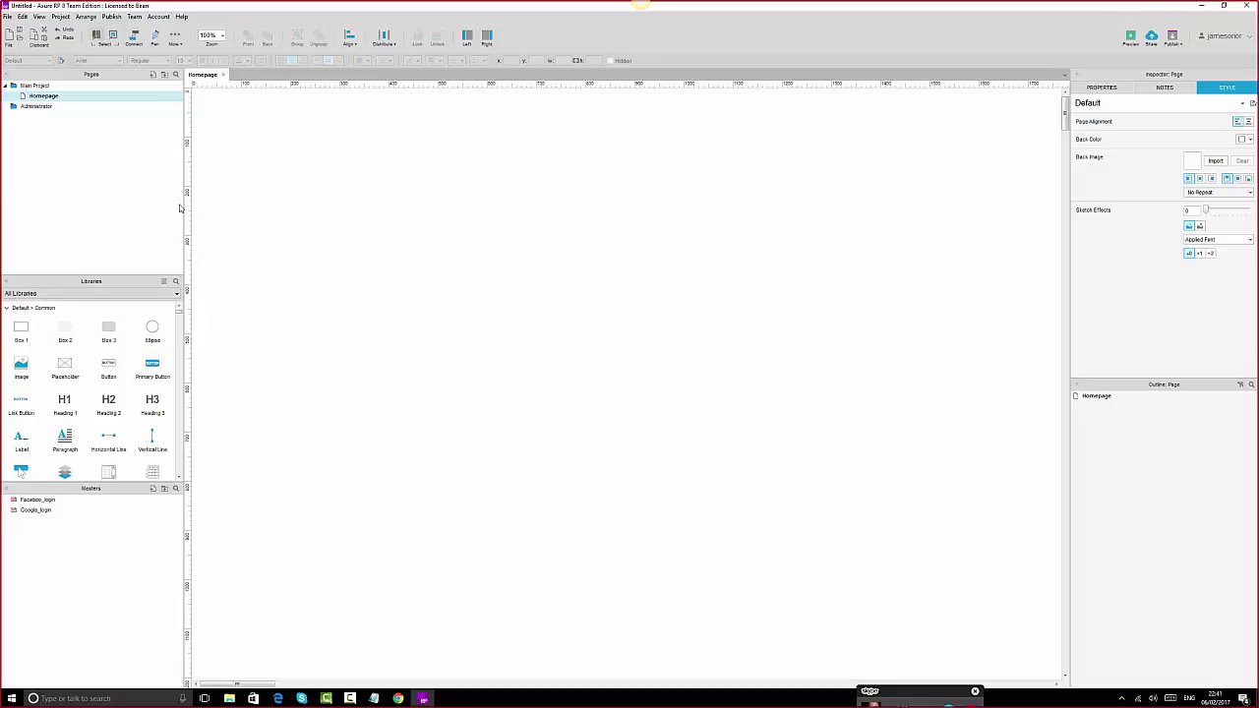
click(398, 700)
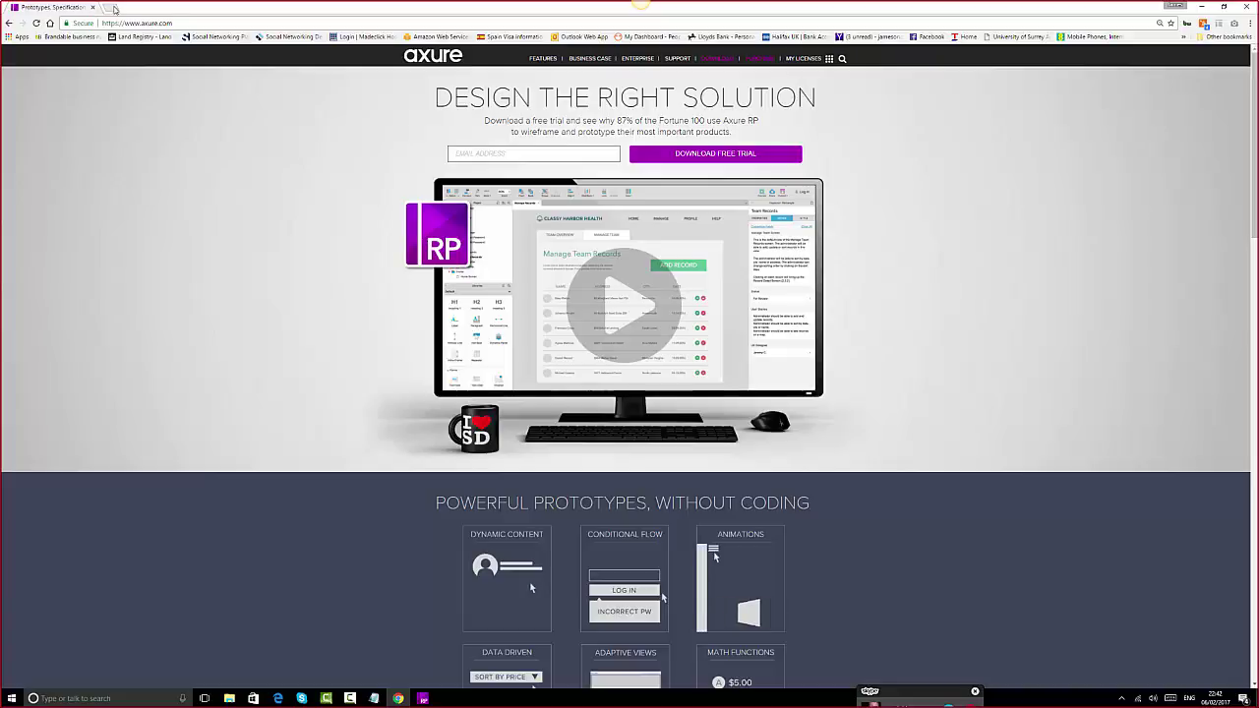
click(114, 10)
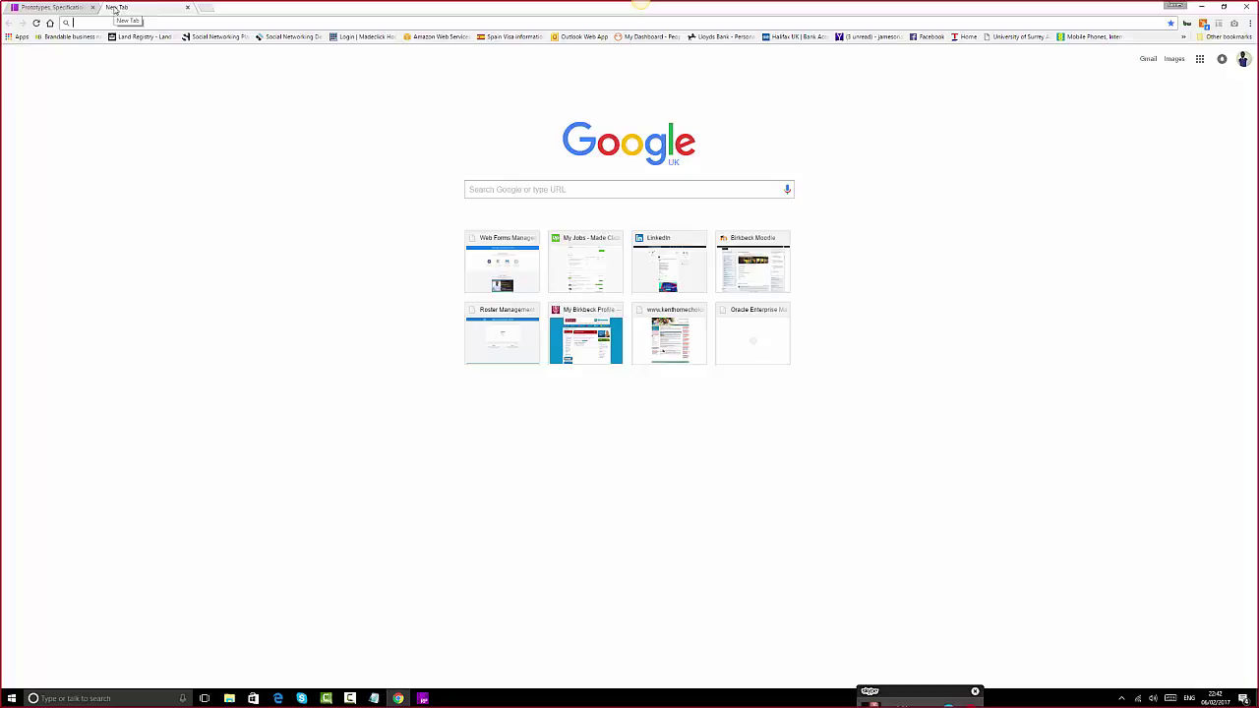
text(gra)
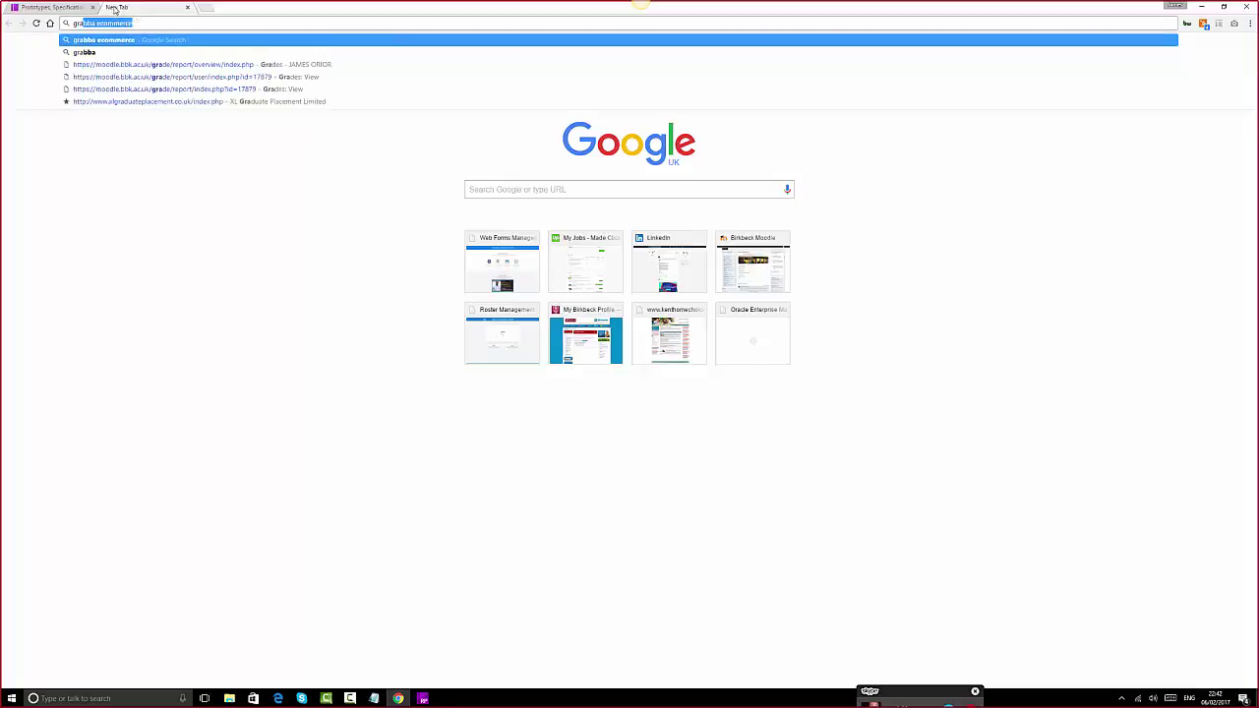
text(bb)
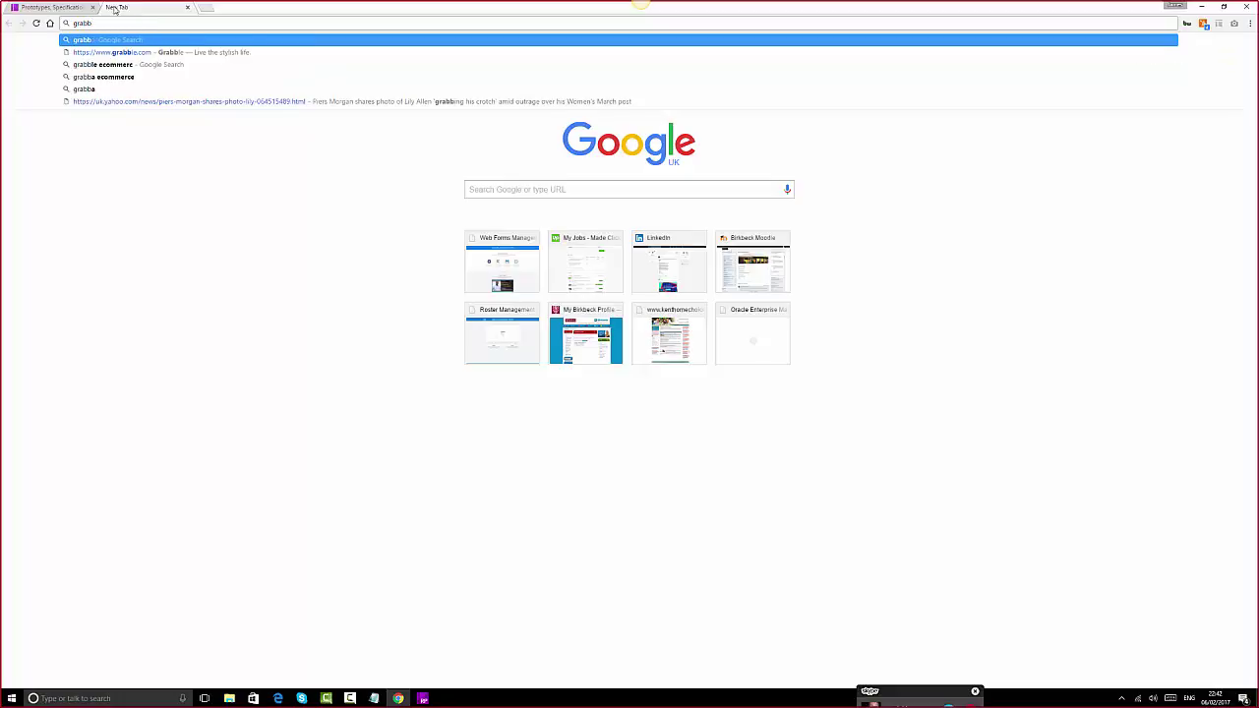
text(le)
key(Down)
key(Return)
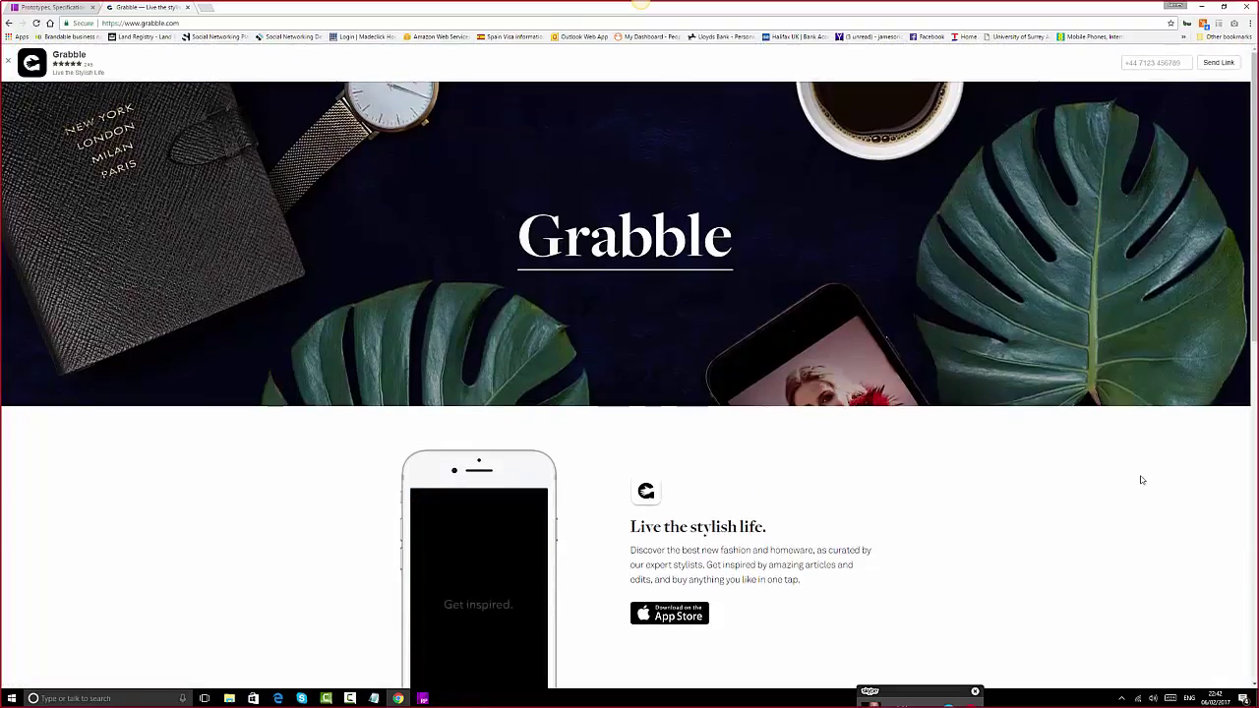
- Dismiss the app download banner on the Grabble home page and look through the page down to the testimonials
click(9, 61)
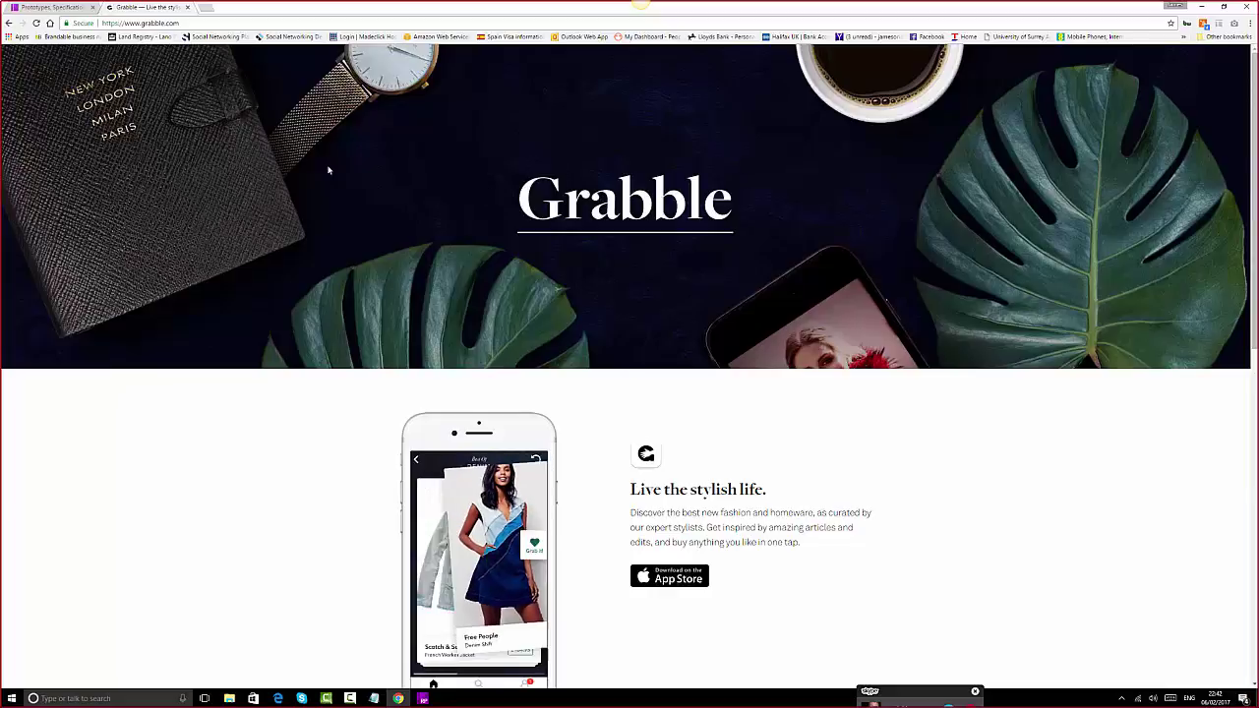
scroll(882, 365, down, 2)
scroll(882, 365, down, 2)
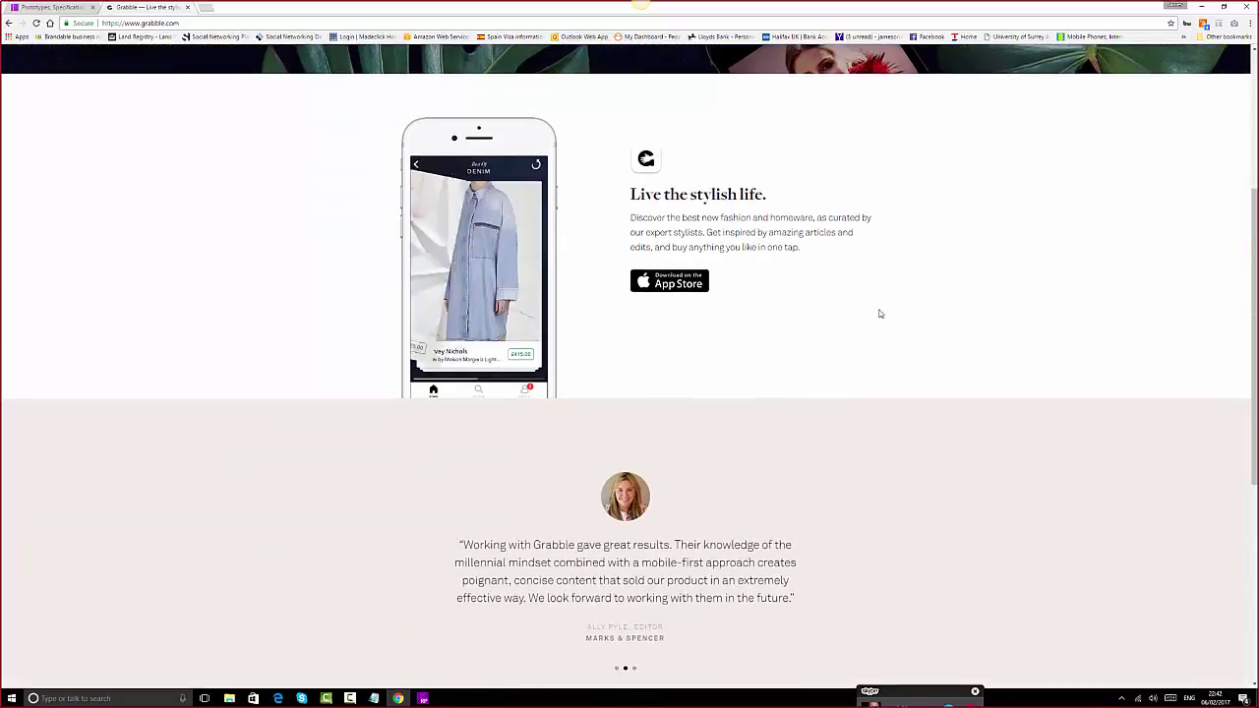
scroll(987, 284, down, 1)
scroll(989, 286, down, 2)
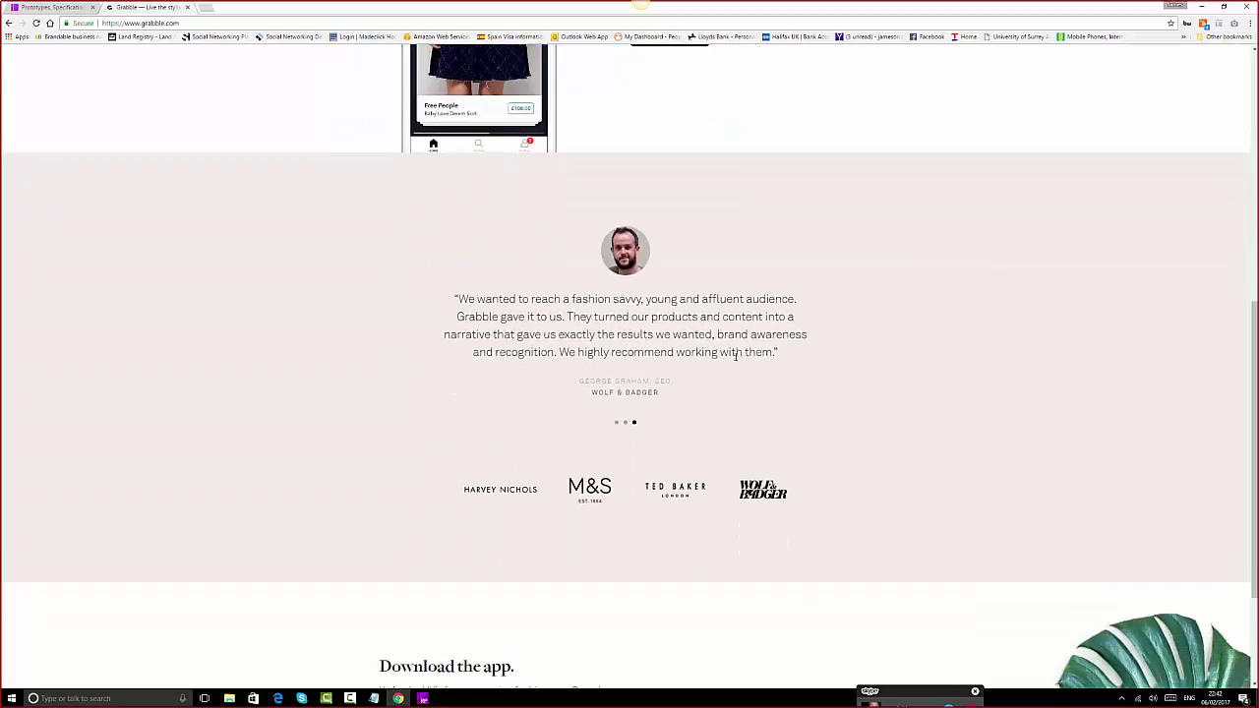
- Browse the Harvey Nichols, Marks & Spencer and Wolf & Badger testimonials in the carousel and view the page footer
click(618, 424)
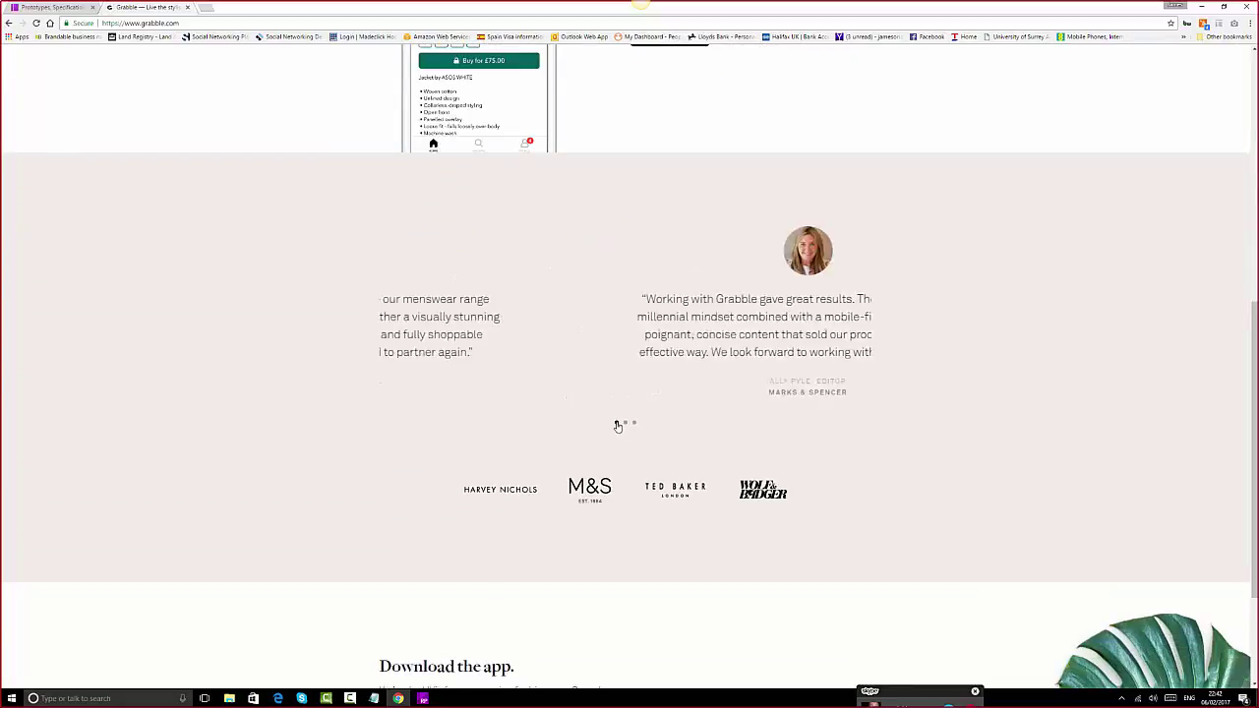
click(625, 424)
click(634, 424)
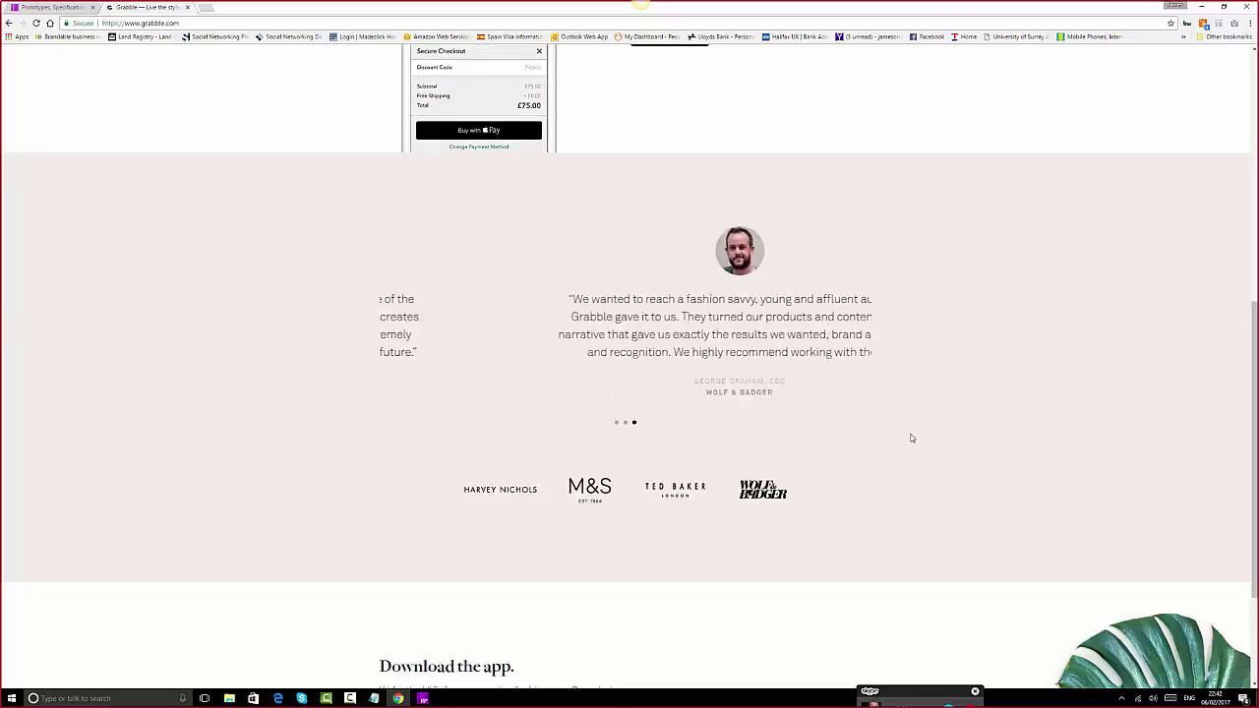
scroll(911, 438, down, 2)
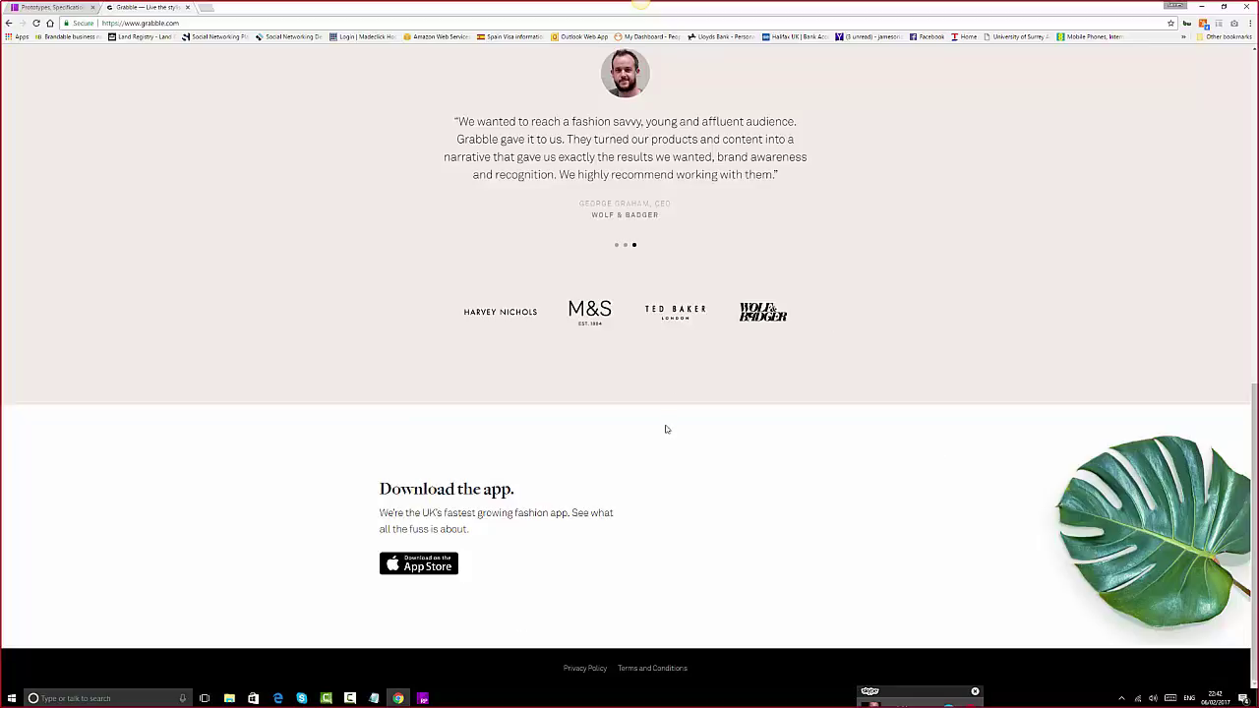
click(625, 245)
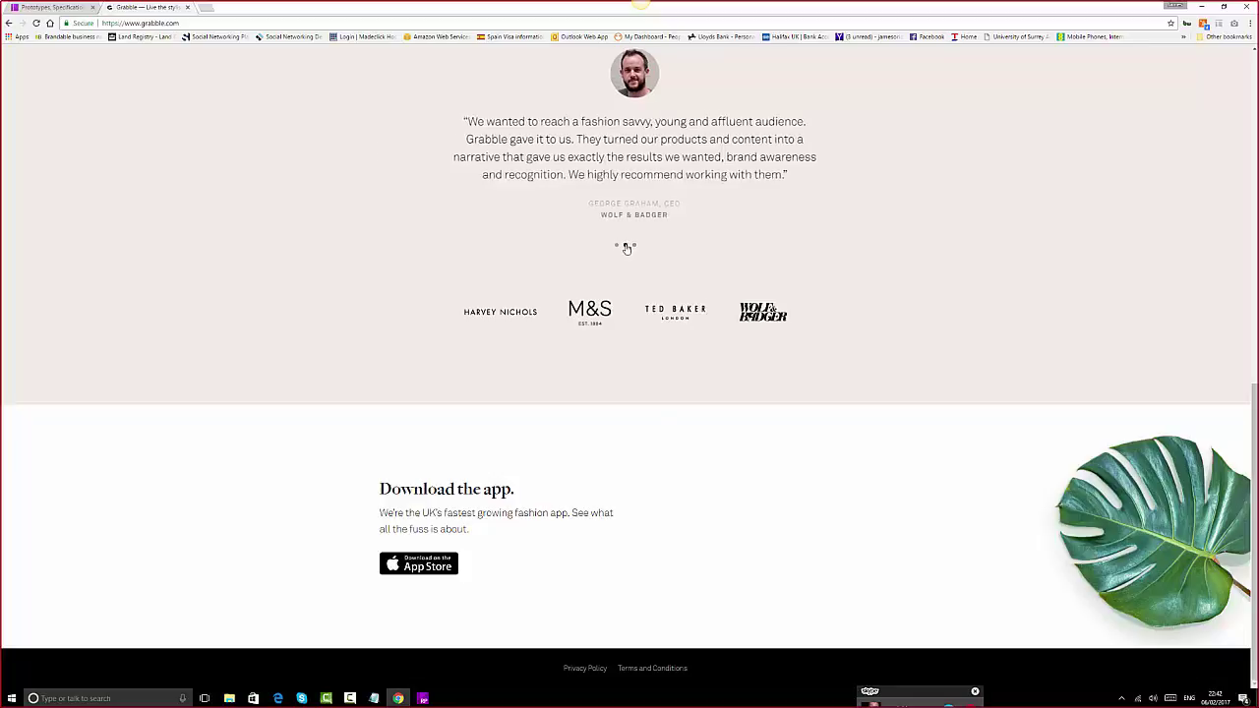
click(617, 246)
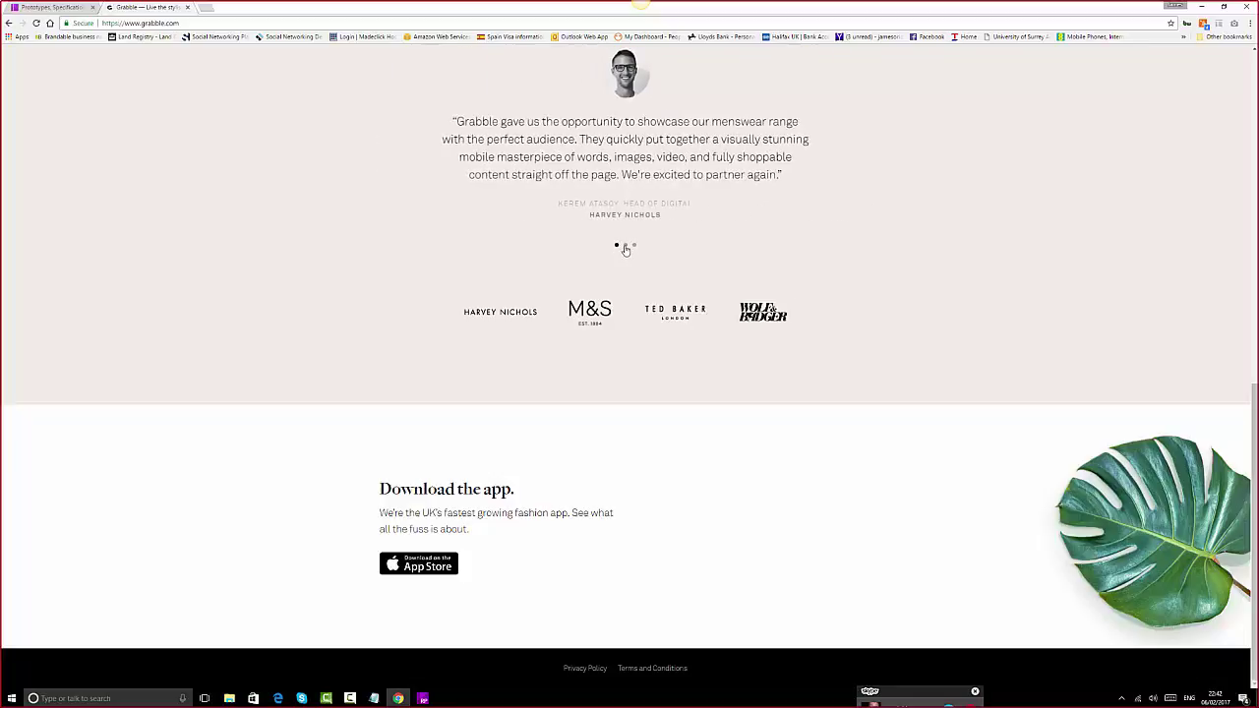
click(626, 245)
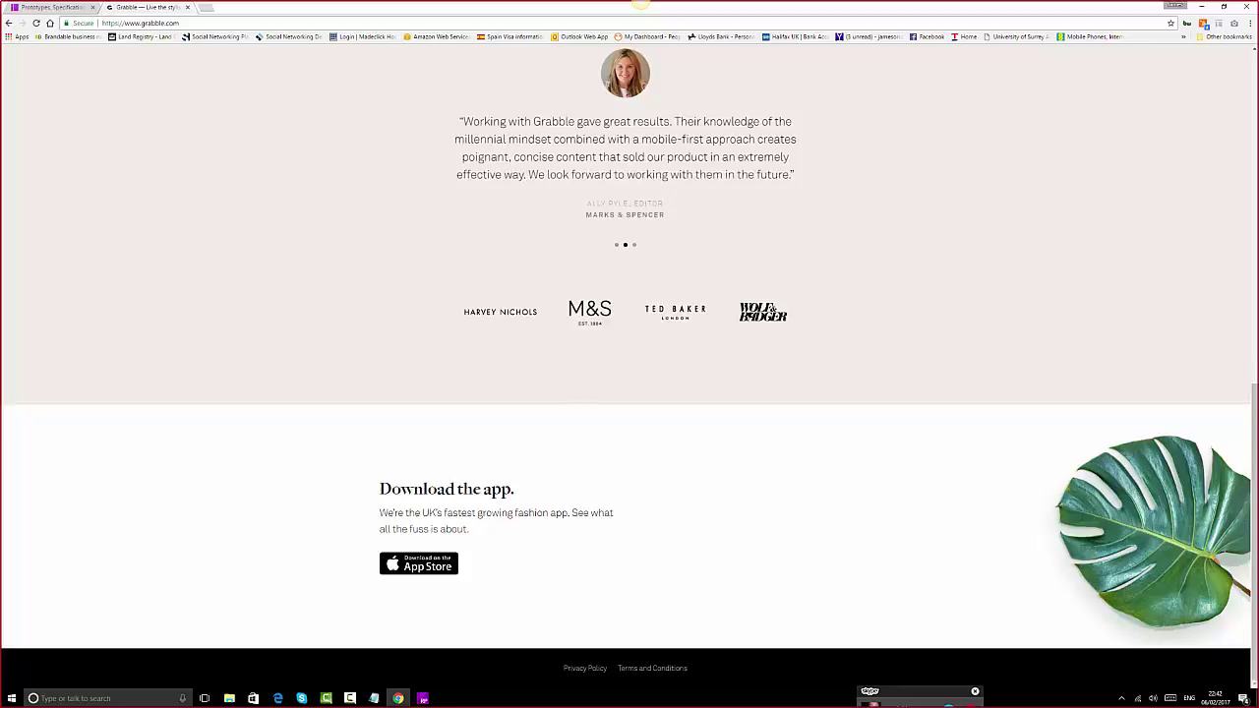
- Return to the start of the Grabble home page and reload it twice
scroll(1255, 458, up, 8)
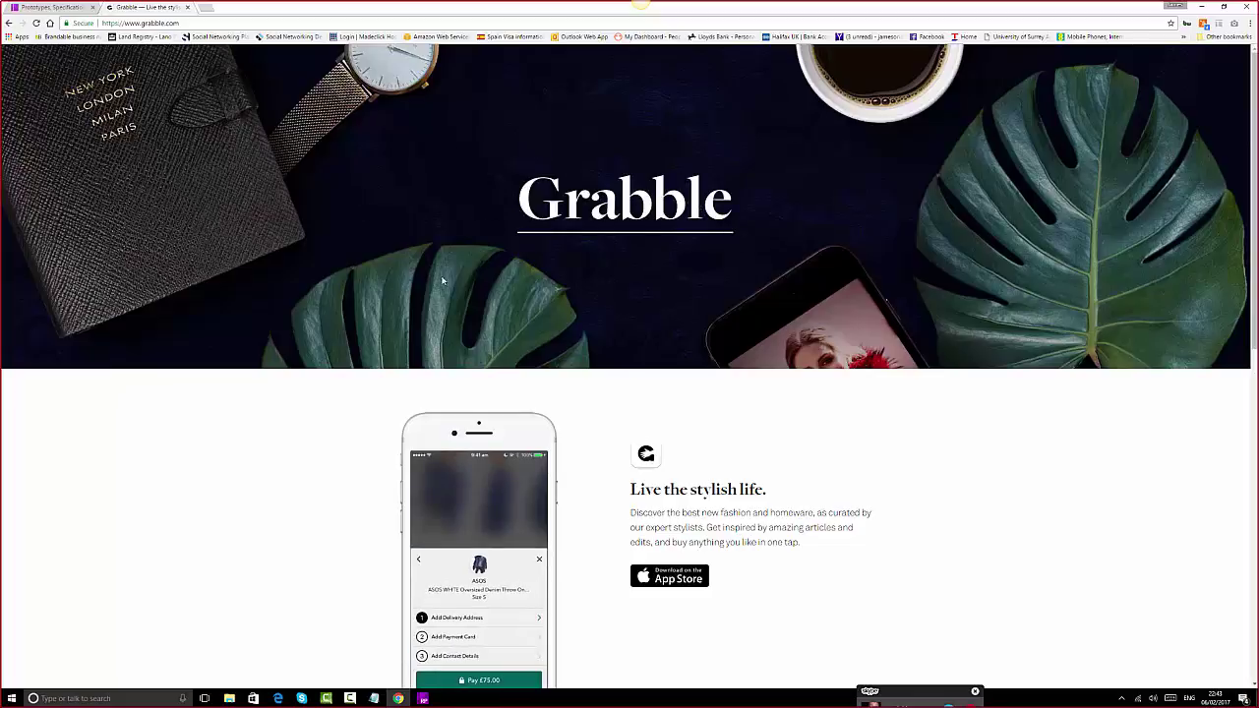
click(35, 23)
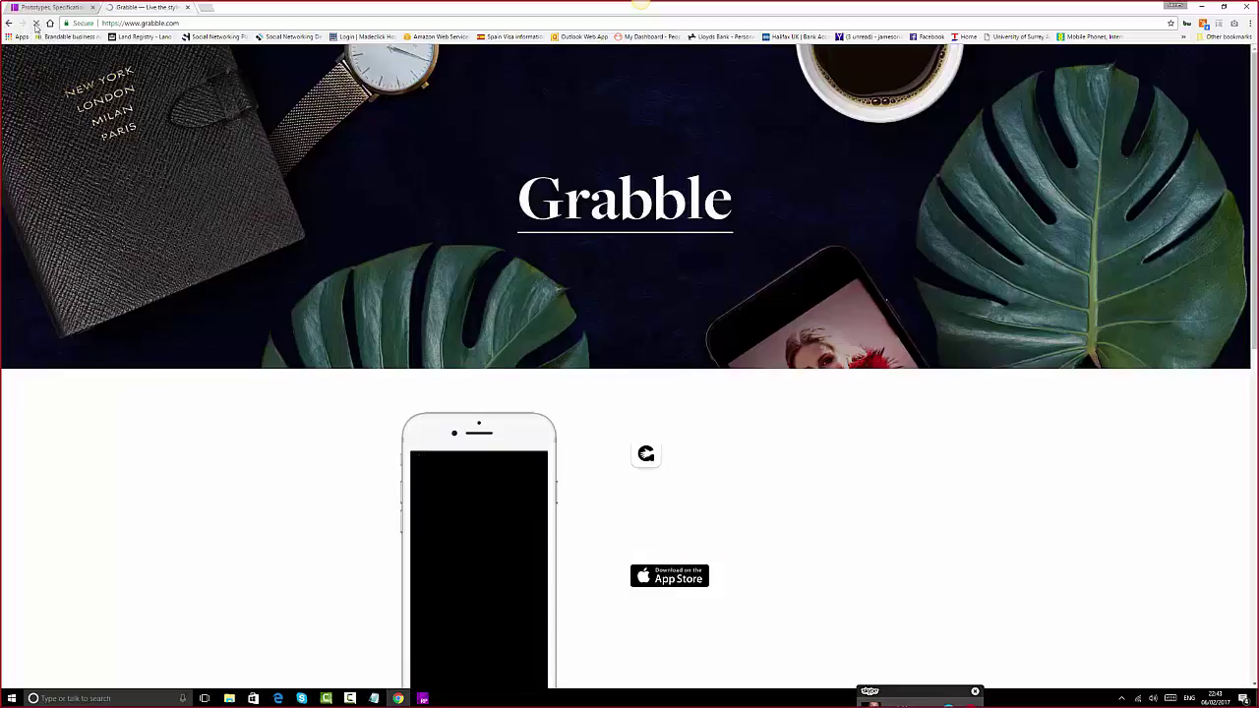
click(197, 21)
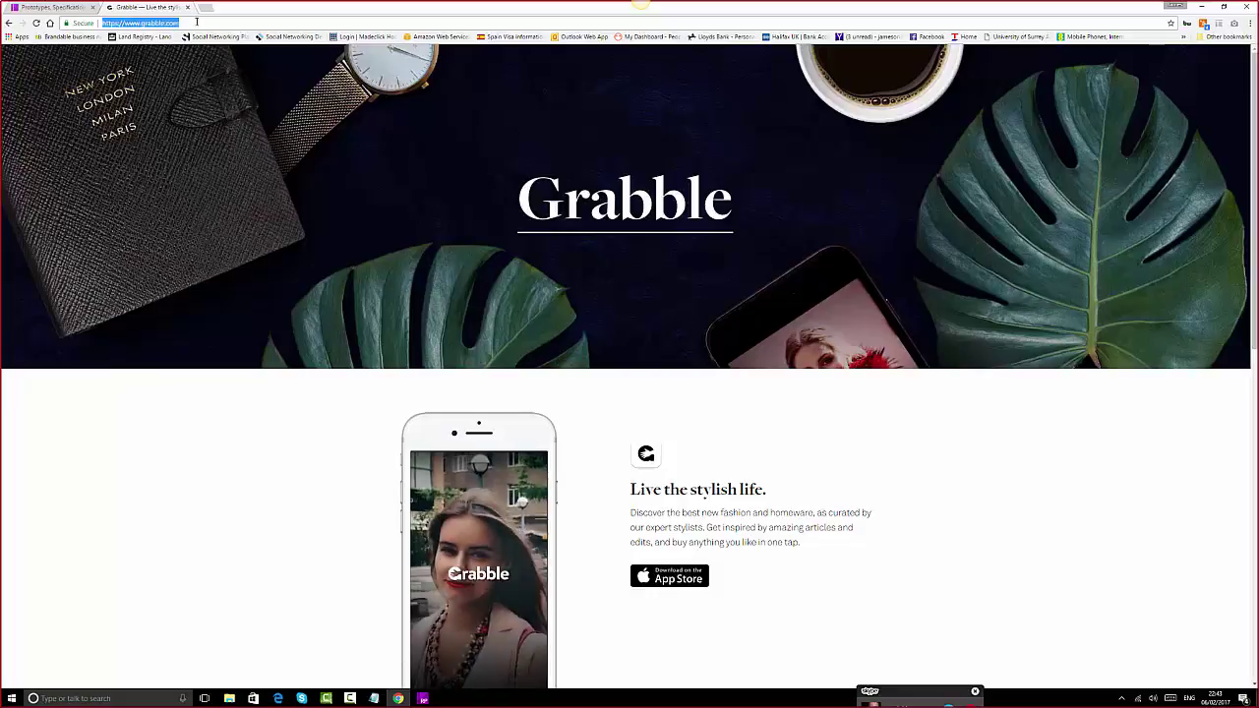
key(Return)
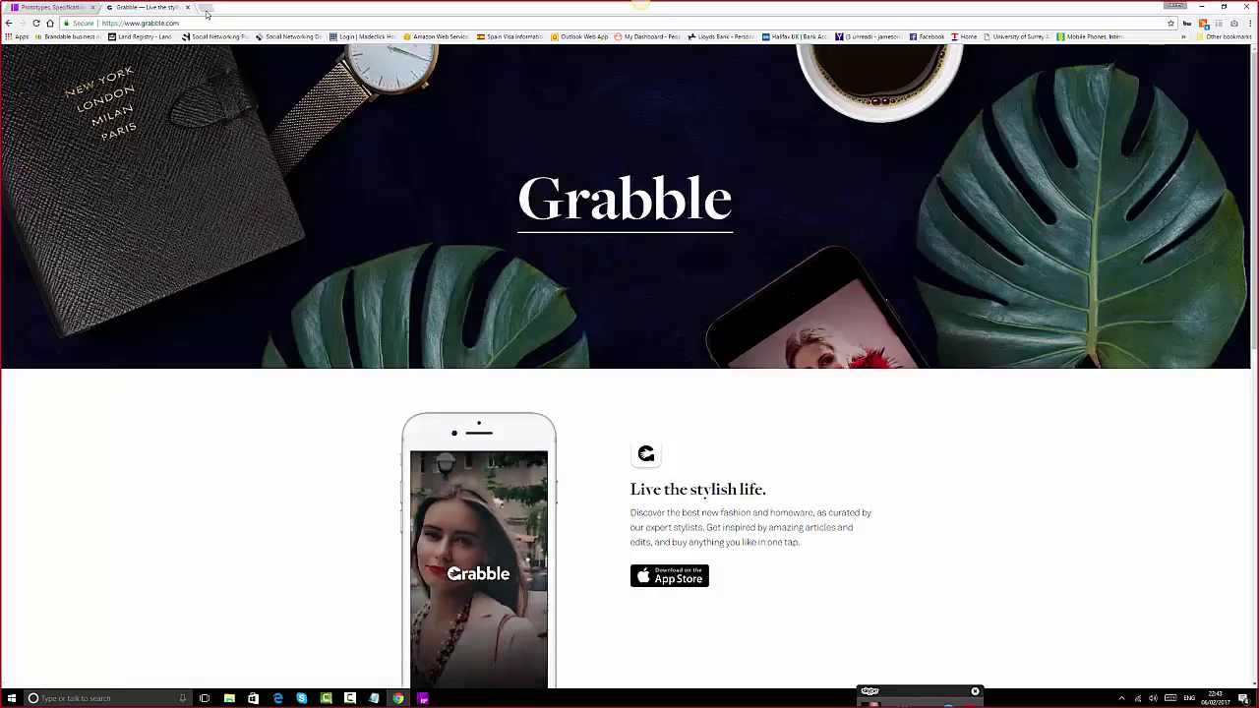
- Close the Grabble tab and load grabble.com again in a new tab
click(205, 7)
click(190, 7)
text(gra)
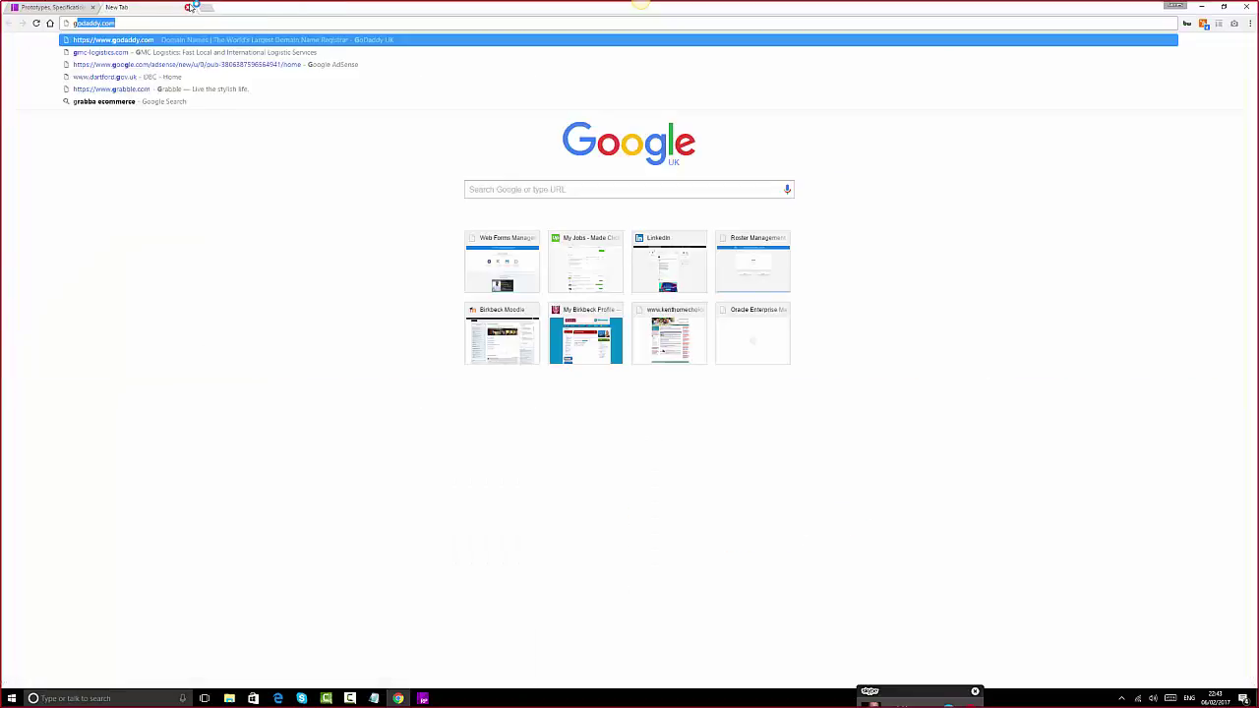
text(bble.com)
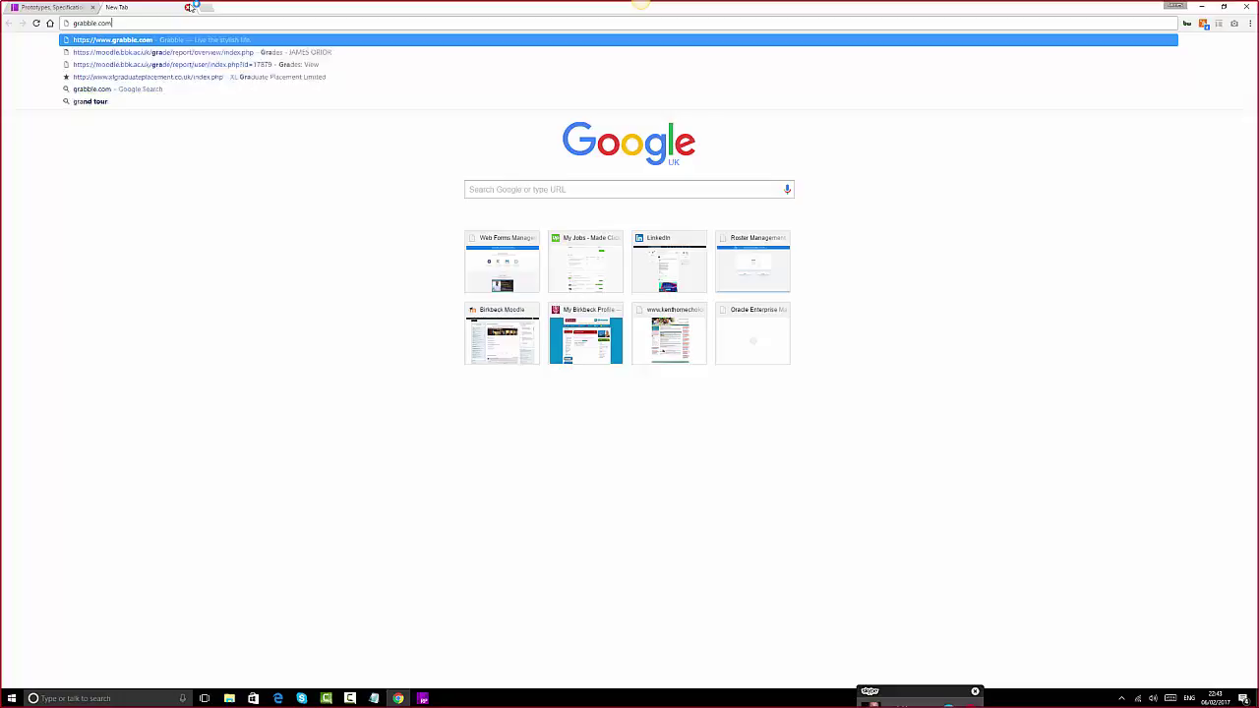
key(Return)
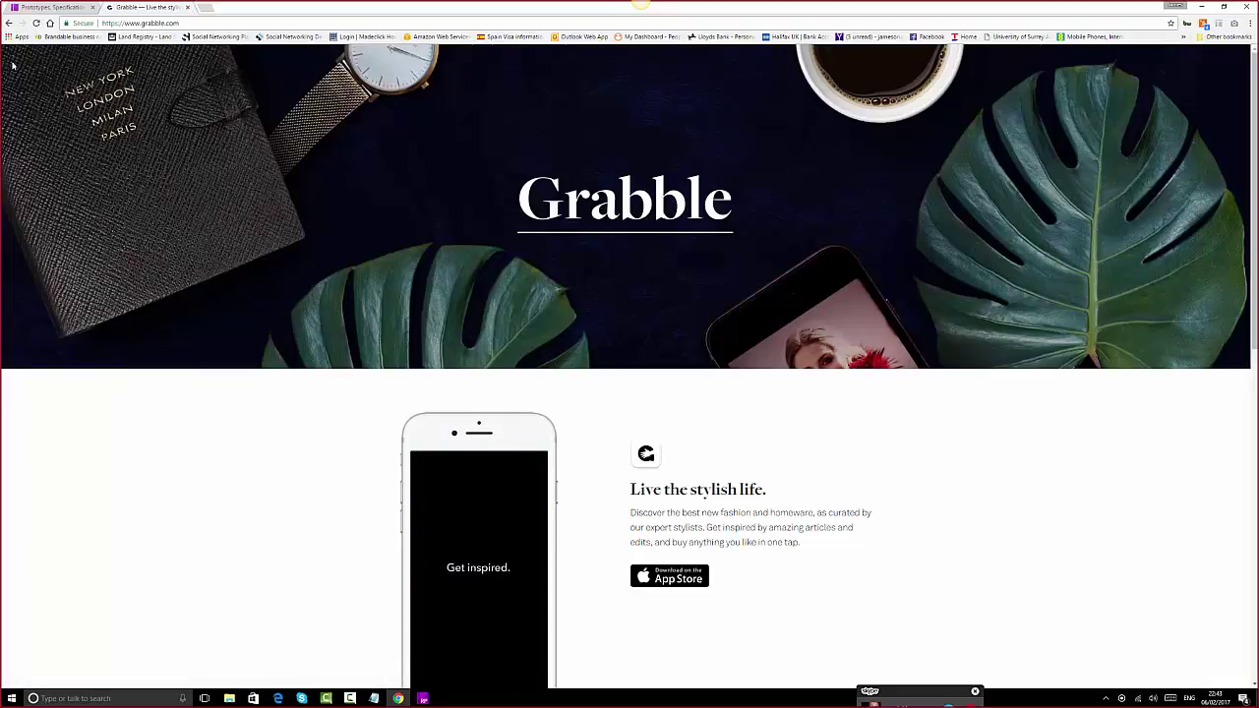
- Switch to the Axure website tab, look through the home page down to its footer, and highlight the "Design the right solution" heading
click(46, 10)
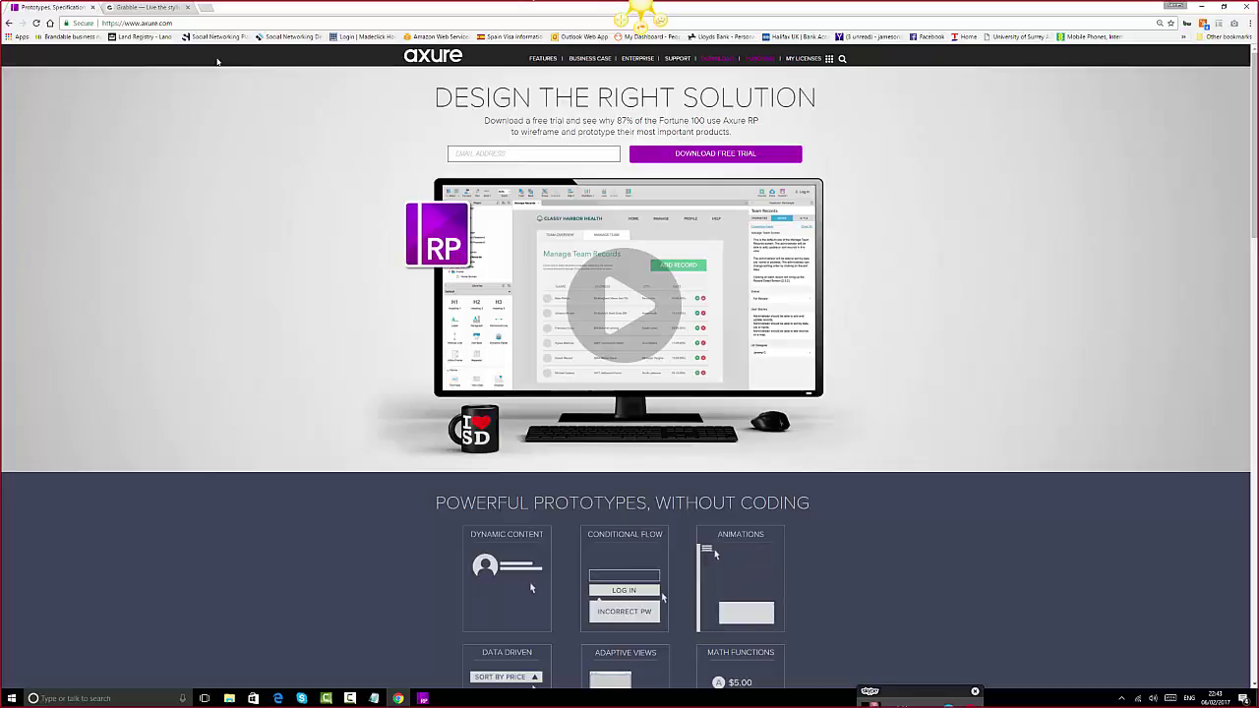
key(ctrl+a)
click(1039, 88)
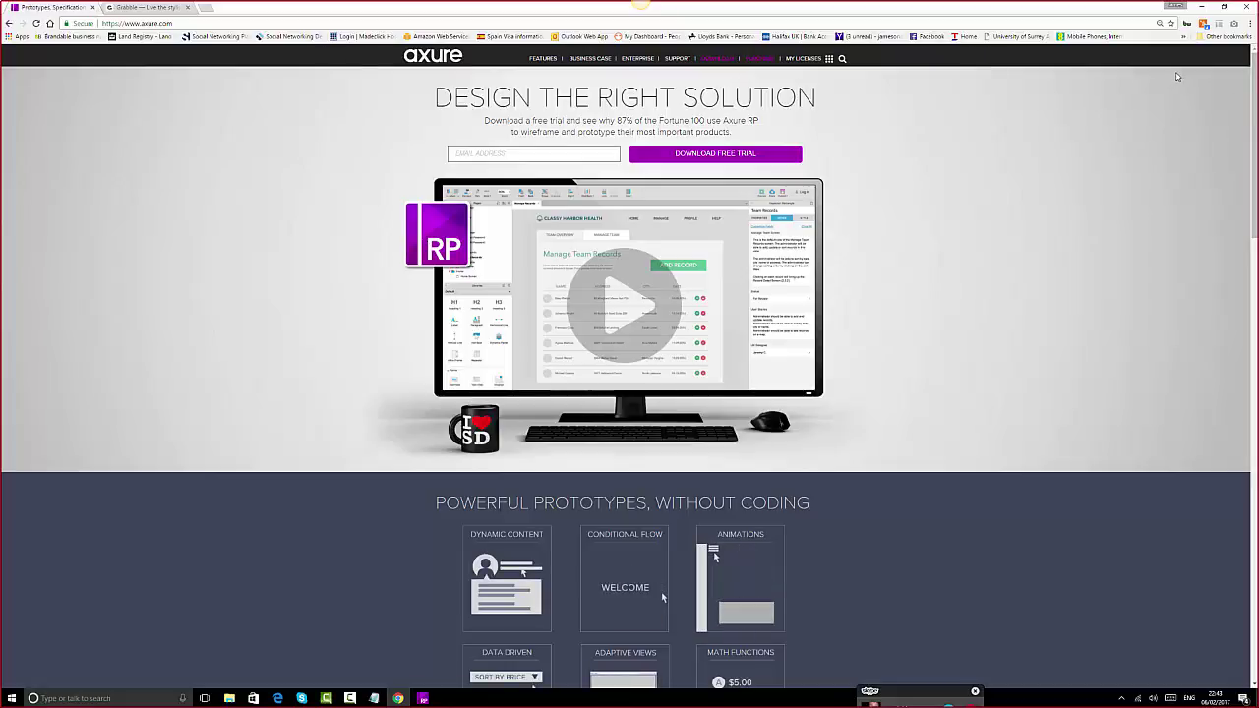
scroll(1171, 79, down, 1)
scroll(630, 374, down, 11)
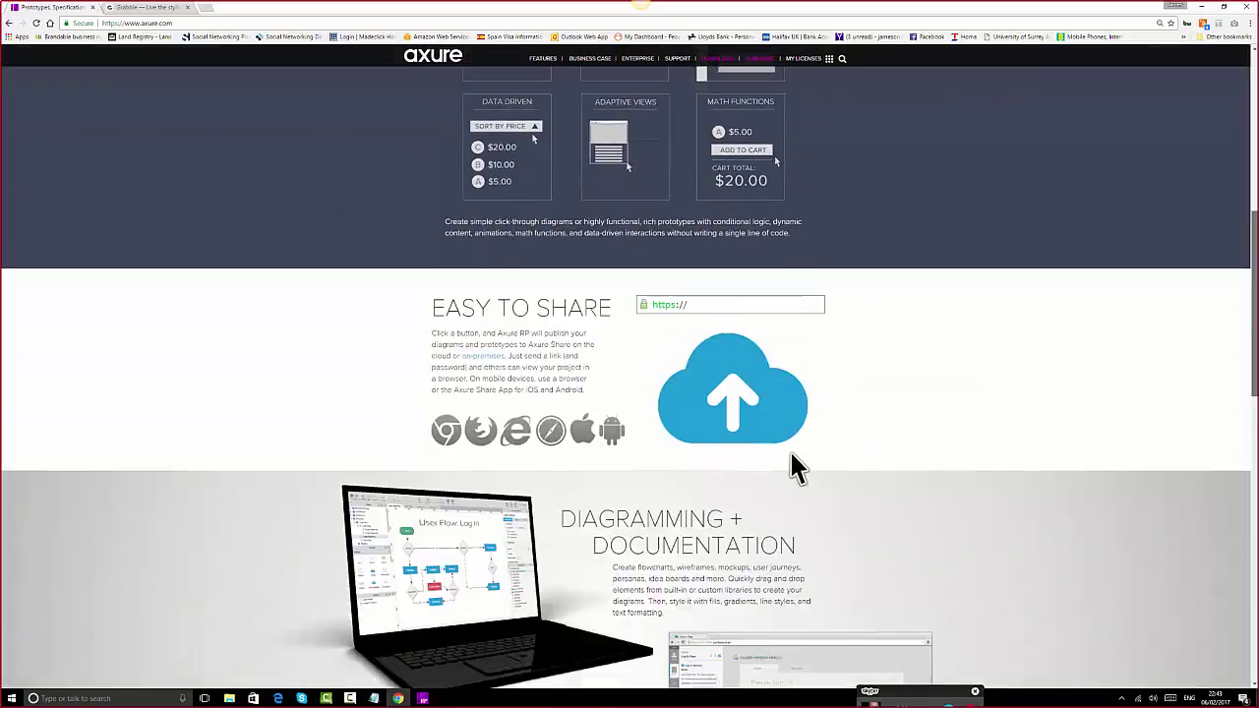
scroll(1144, 513, down, 1)
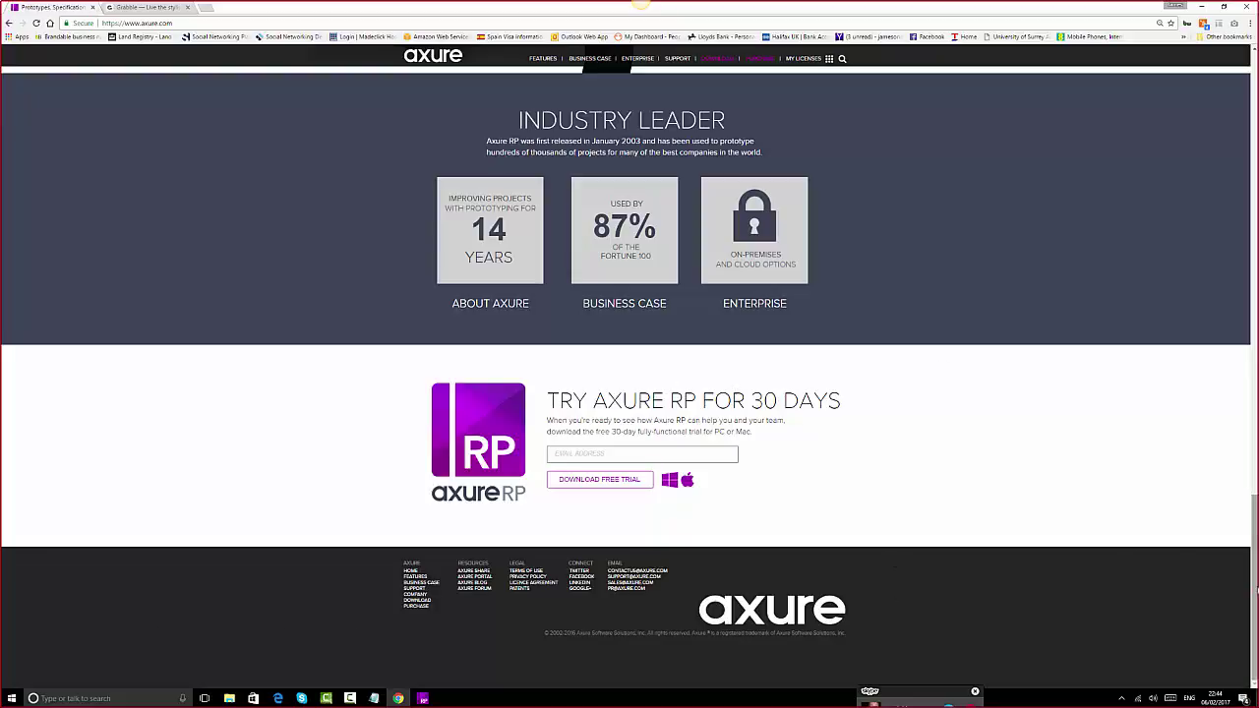
drag(1253, 535, 1234, 142)
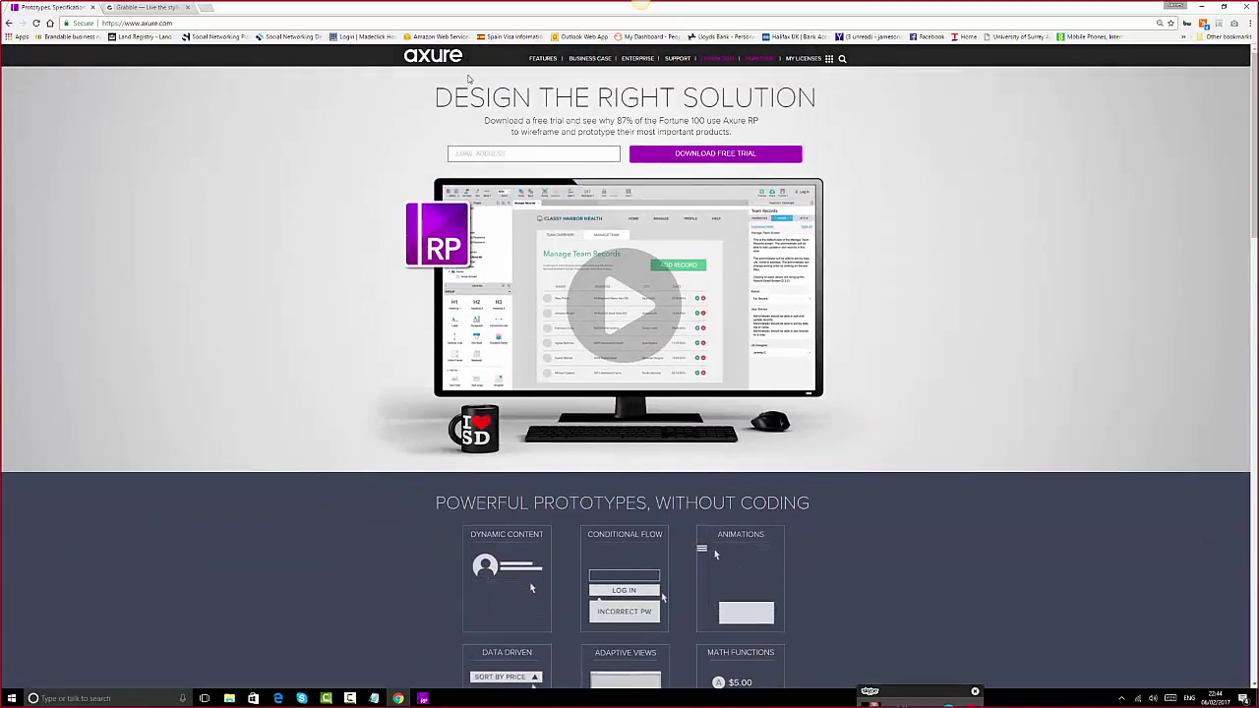
drag(441, 96, 825, 99)
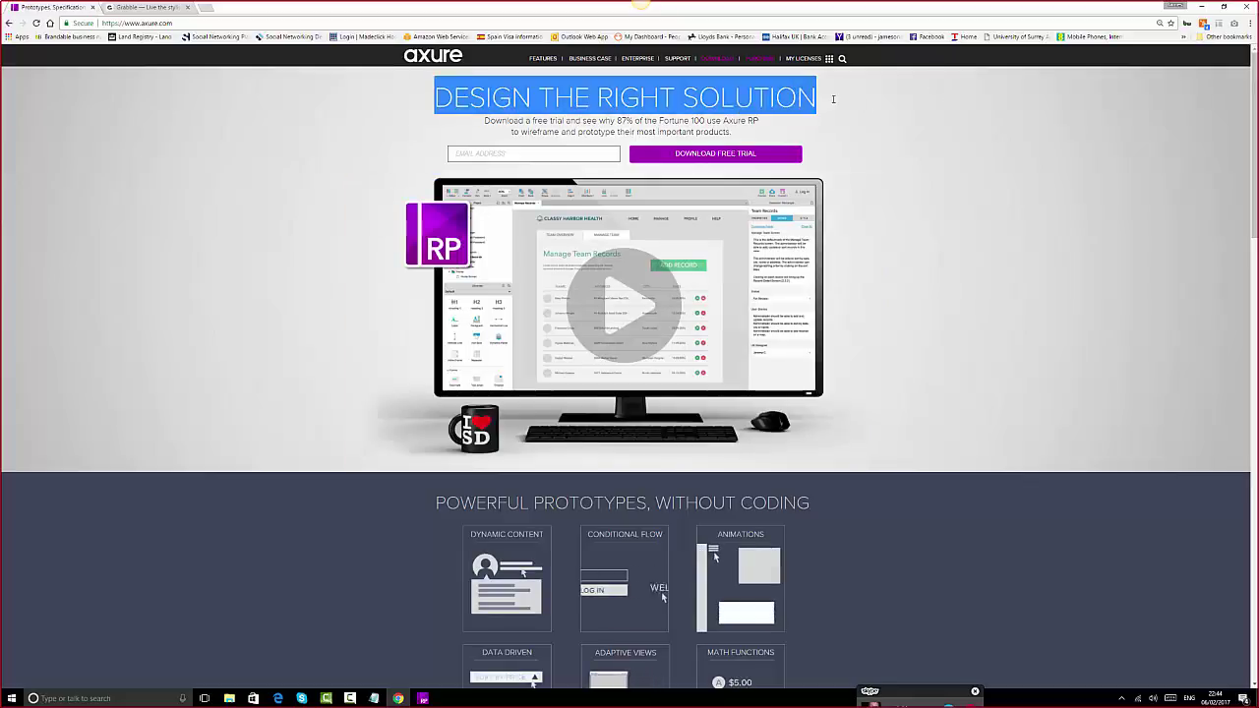
click(883, 162)
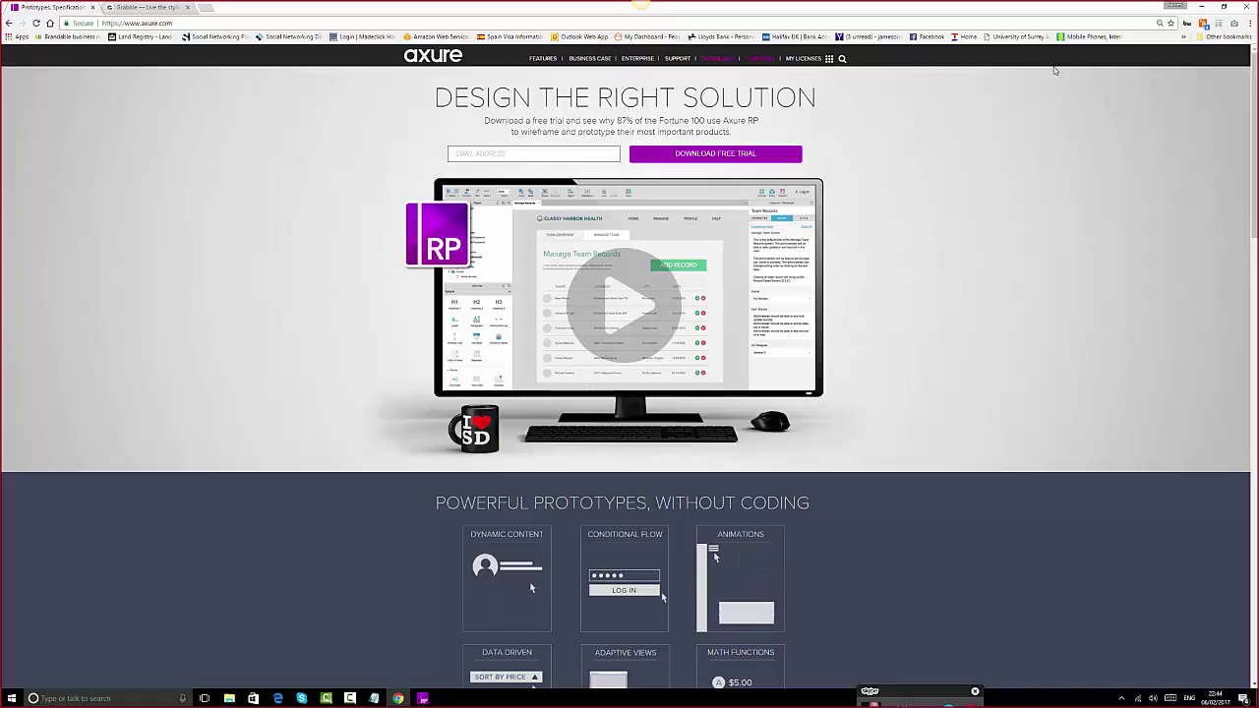
- View the Features section and the Enterprise page of the Axure website and return to its home page
click(543, 61)
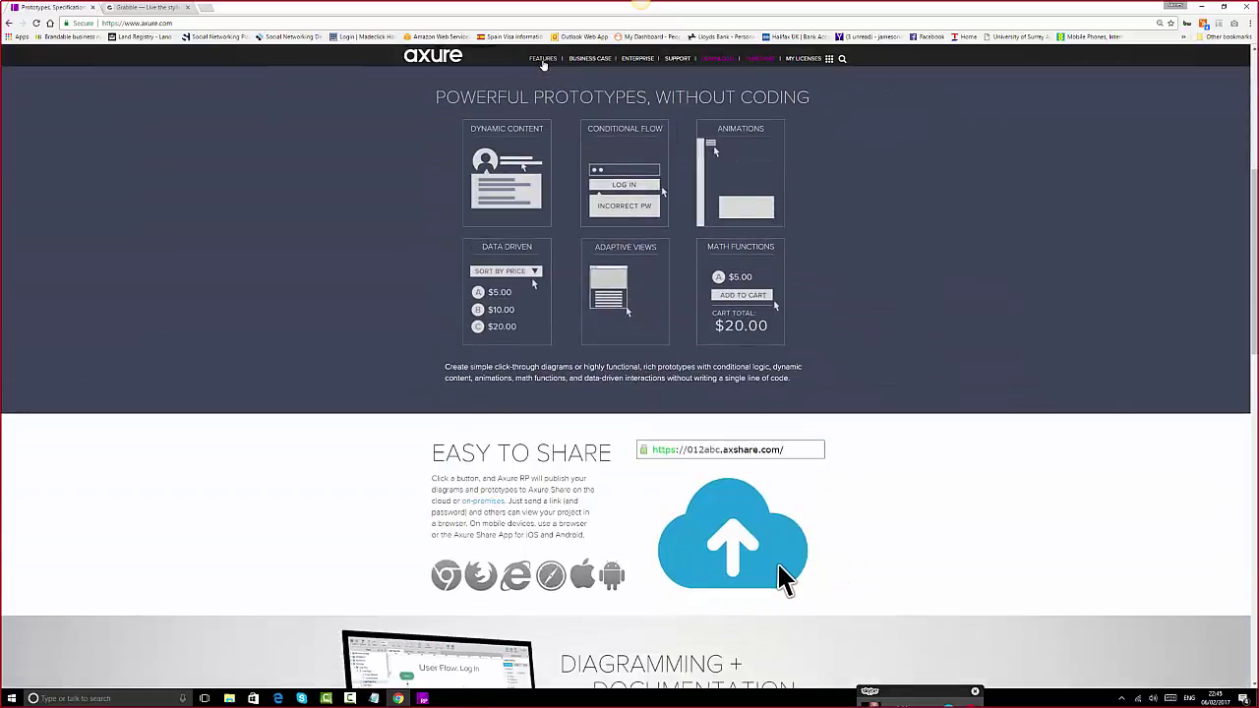
click(639, 59)
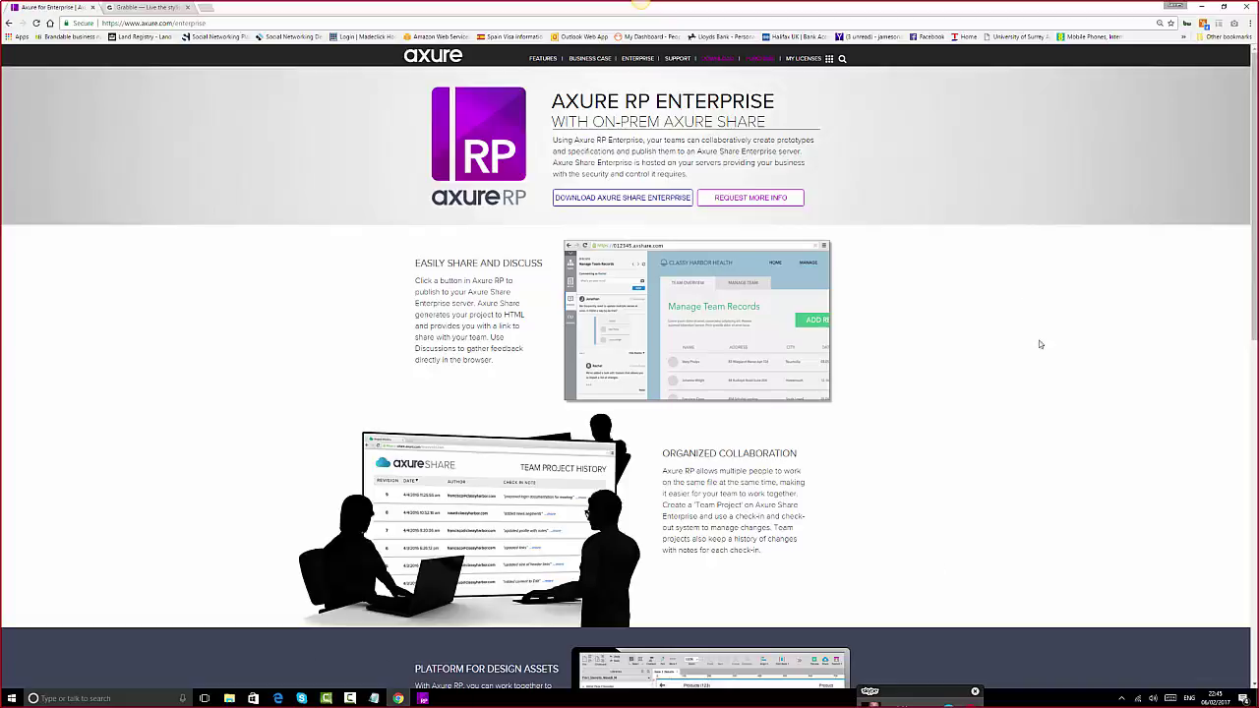
click(421, 63)
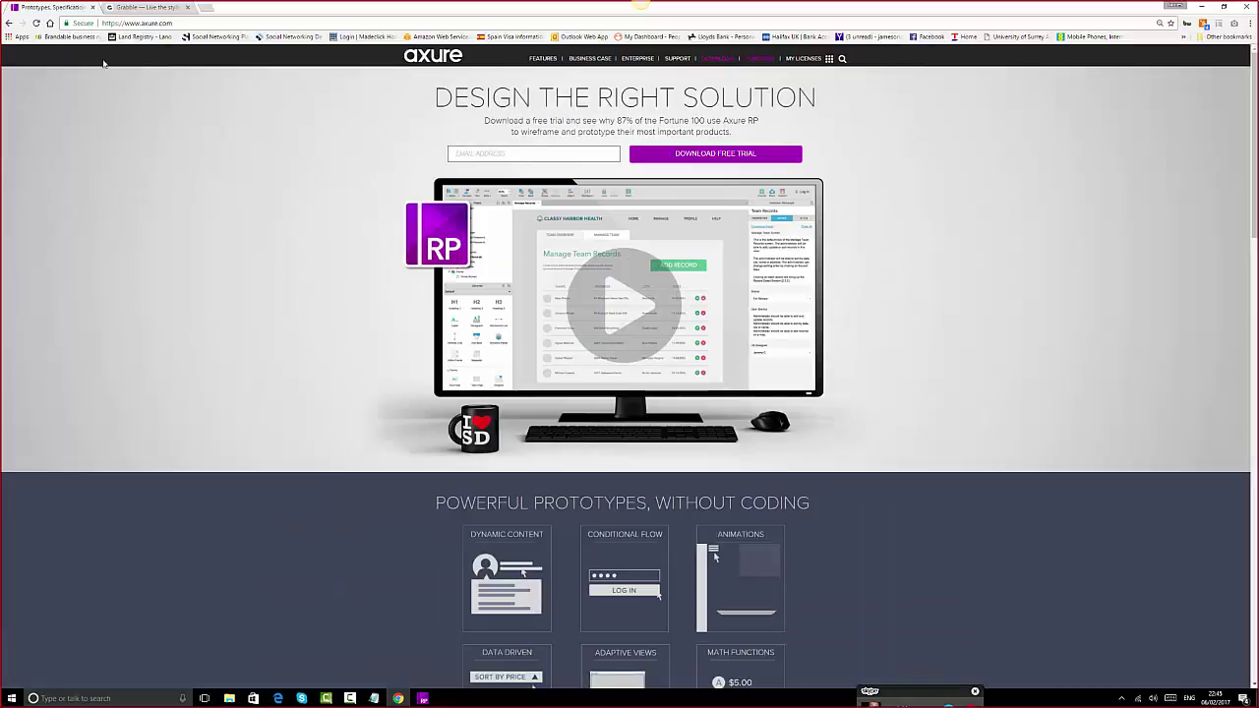
- Switch to Axure RP and place a Box 1 widget at the Homepage origin with a width of 960
click(422, 698)
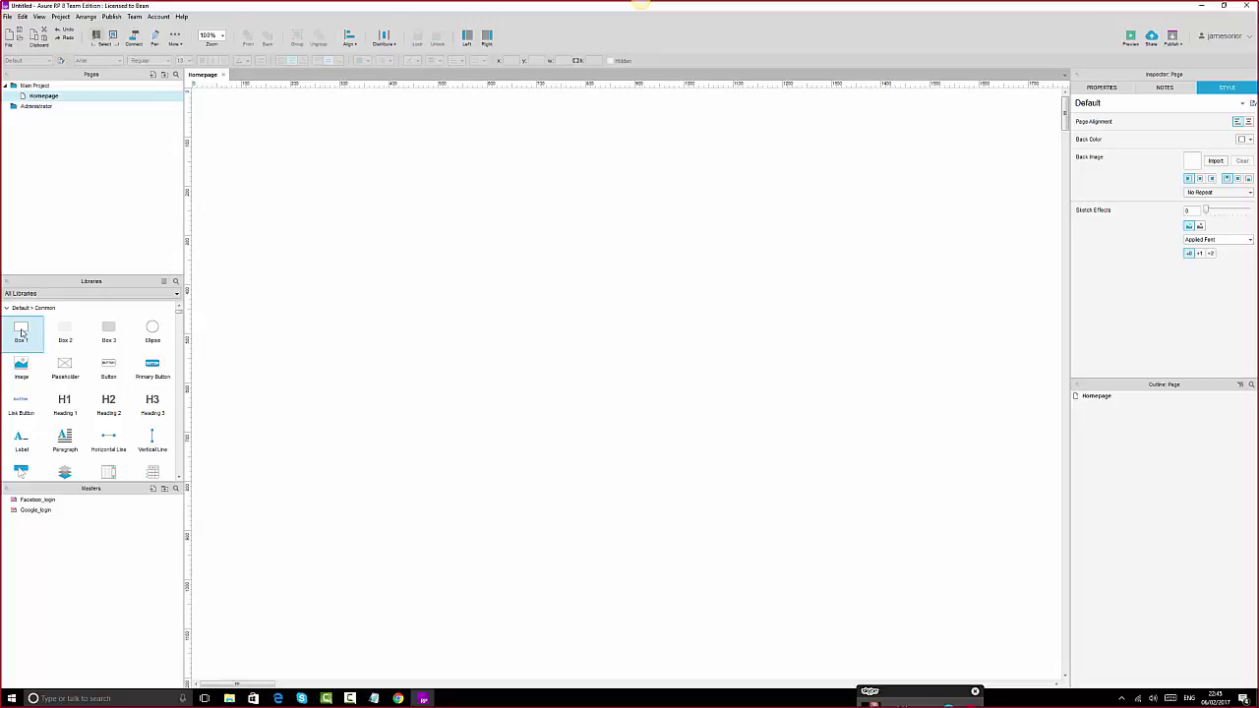
drag(22, 332, 197, 96)
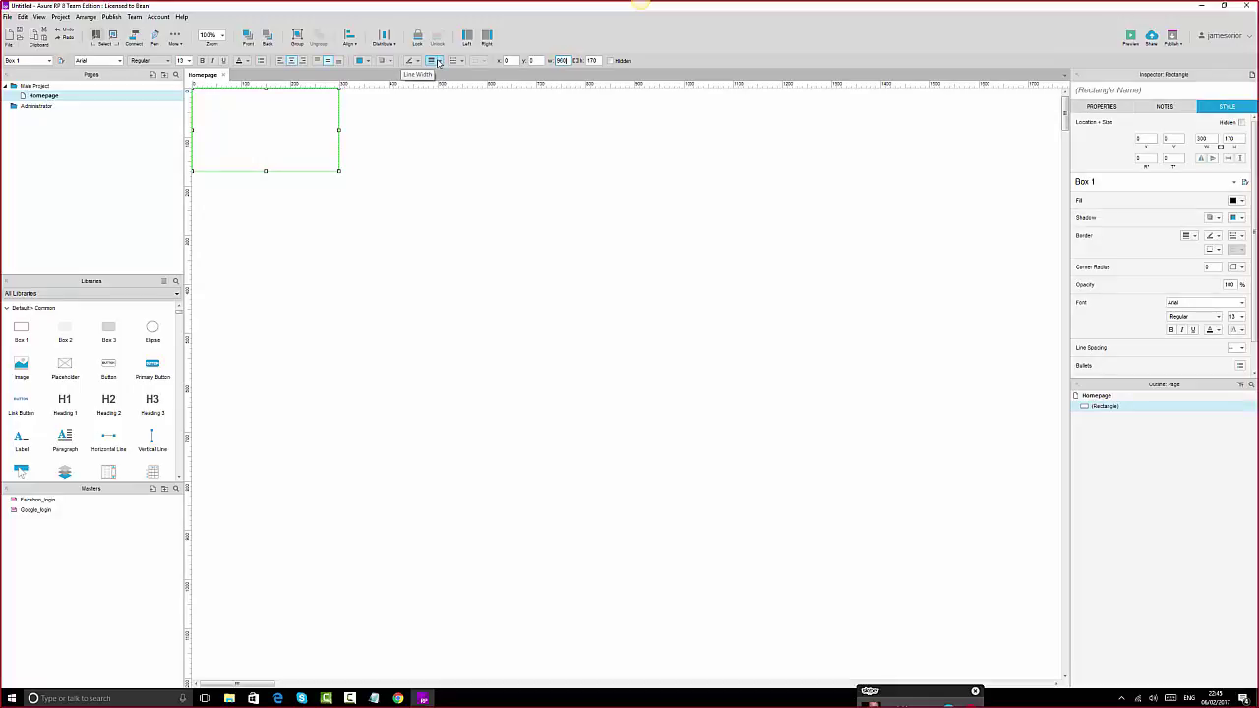
key(Return)
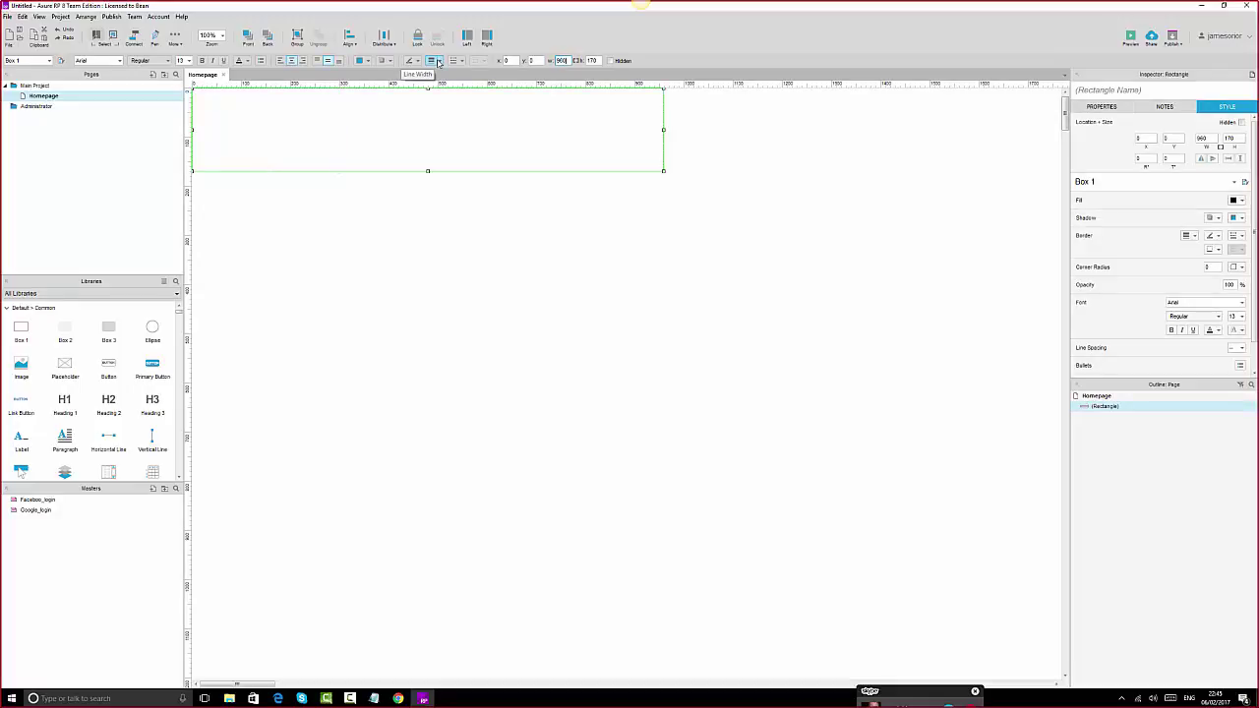
click(594, 60)
- Switch to Chrome and open mydevice.io/devices/ in a new tab
click(398, 699)
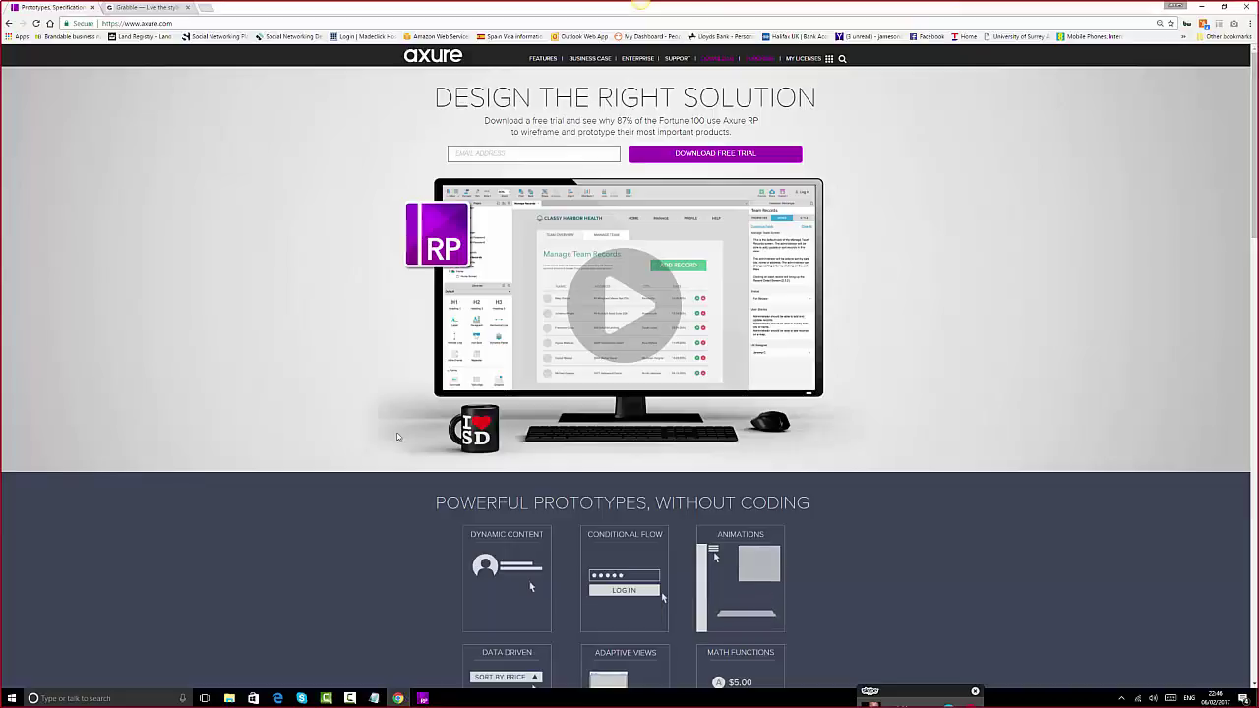
click(206, 8)
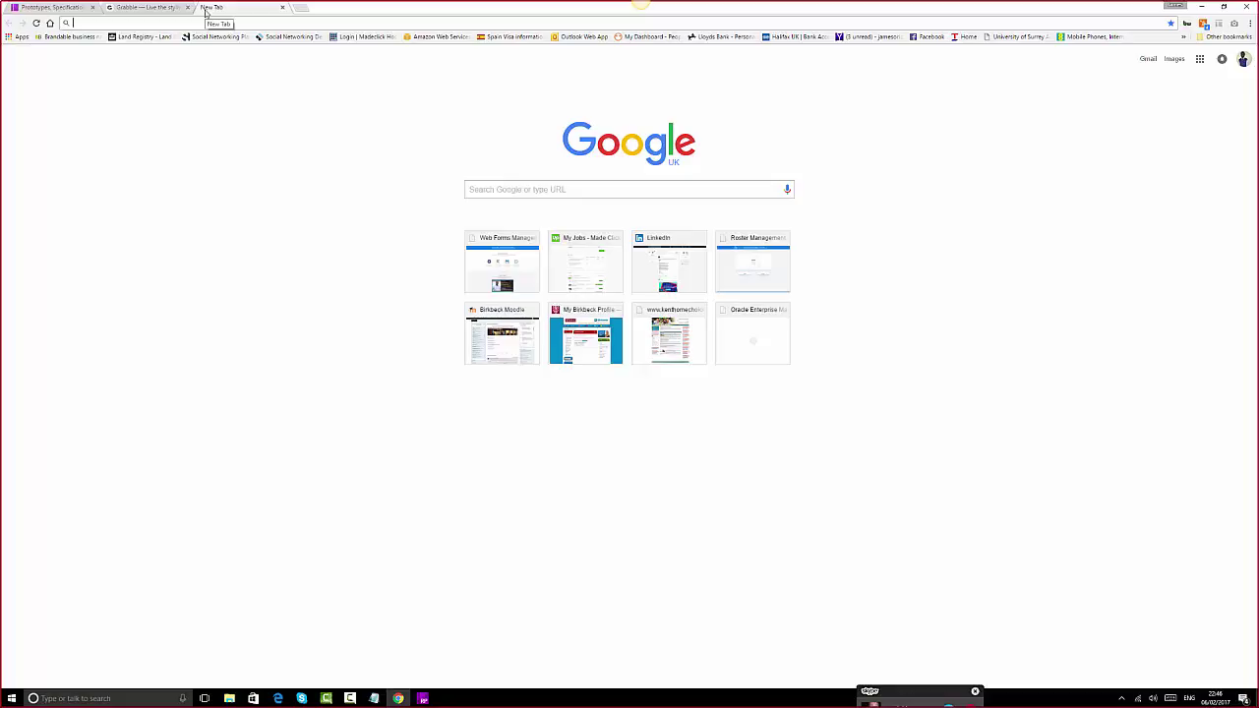
text(my)
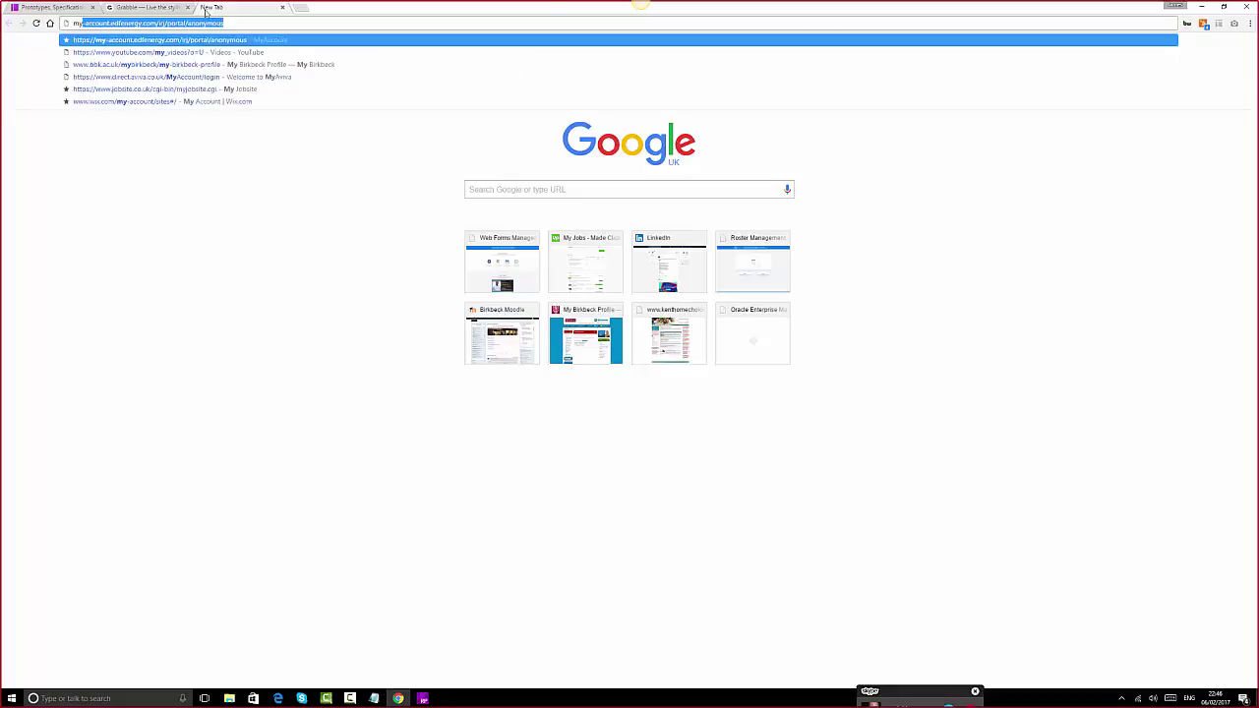
text(de)
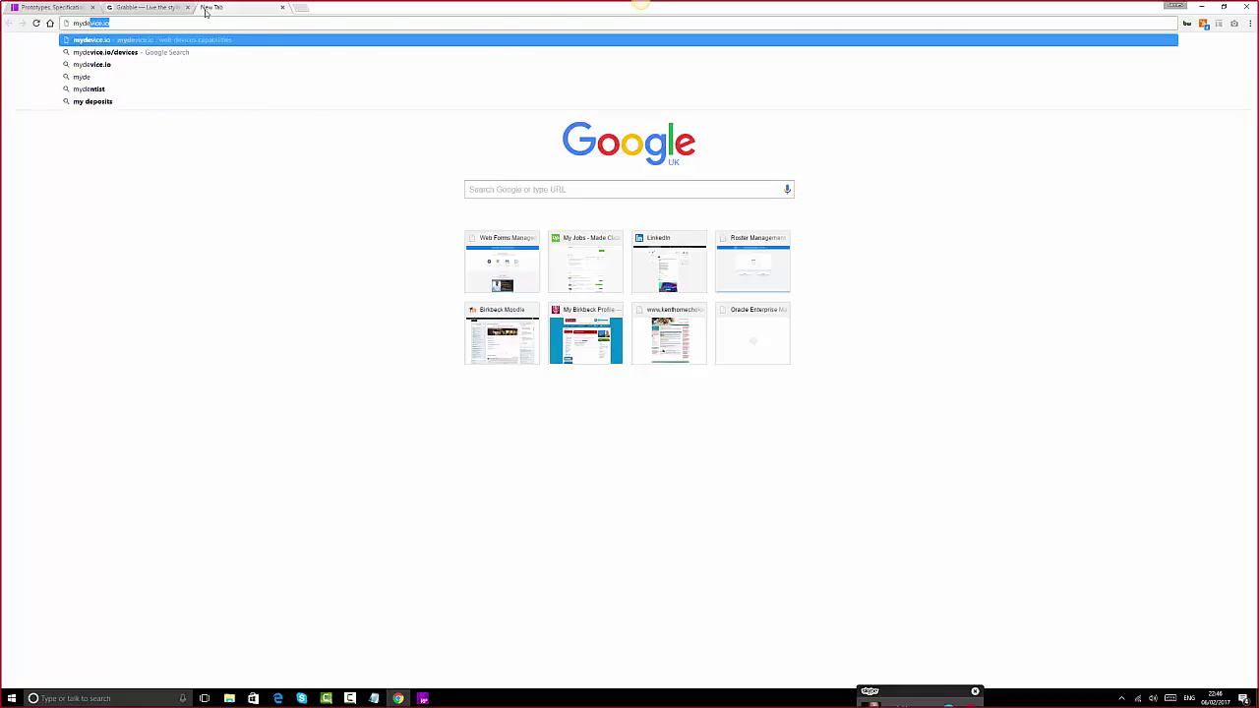
key(Right)
key(Down)
key(Down)
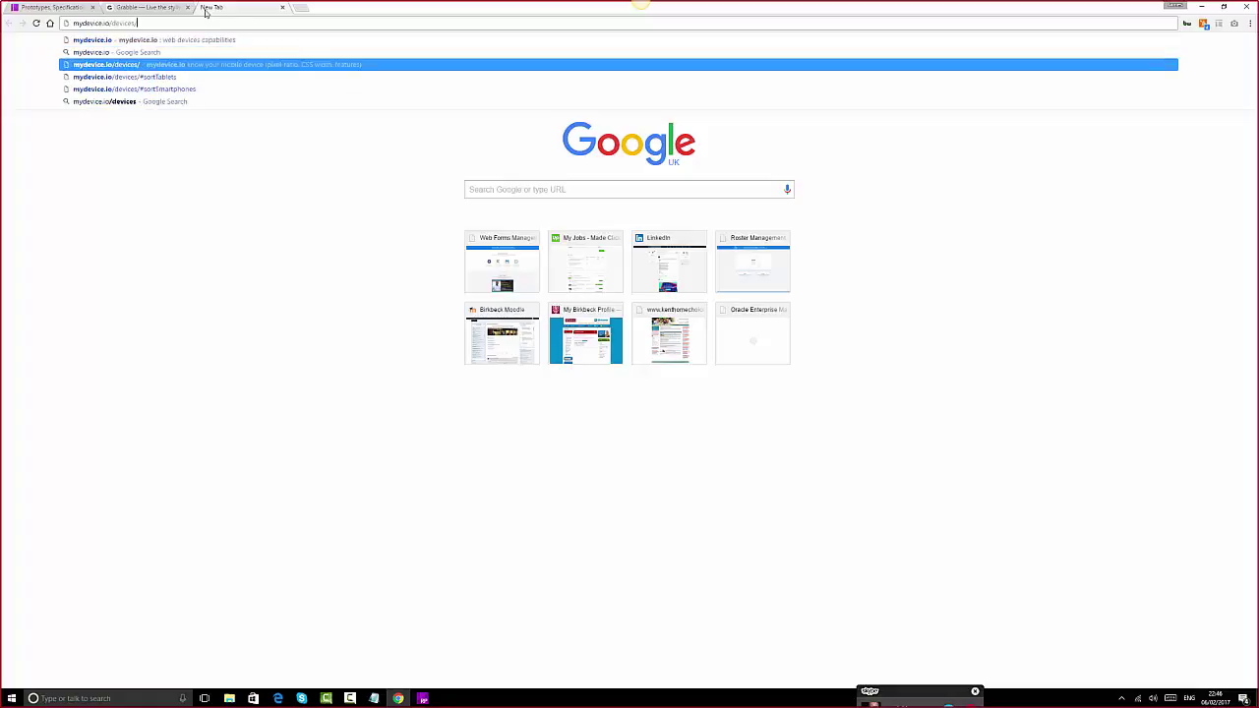
key(Return)
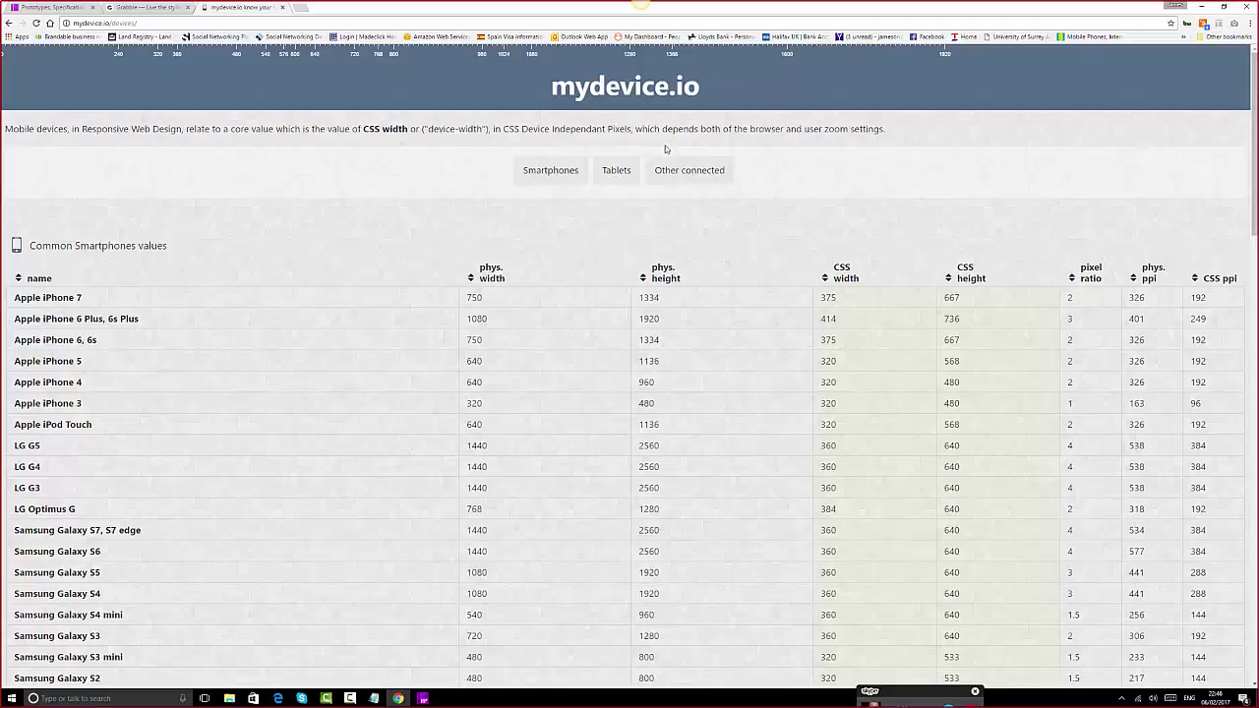
- Look through the smartphone and tablet size tables and highlight the Samsung Galaxy Note 4 row up to its CSS height
click(563, 174)
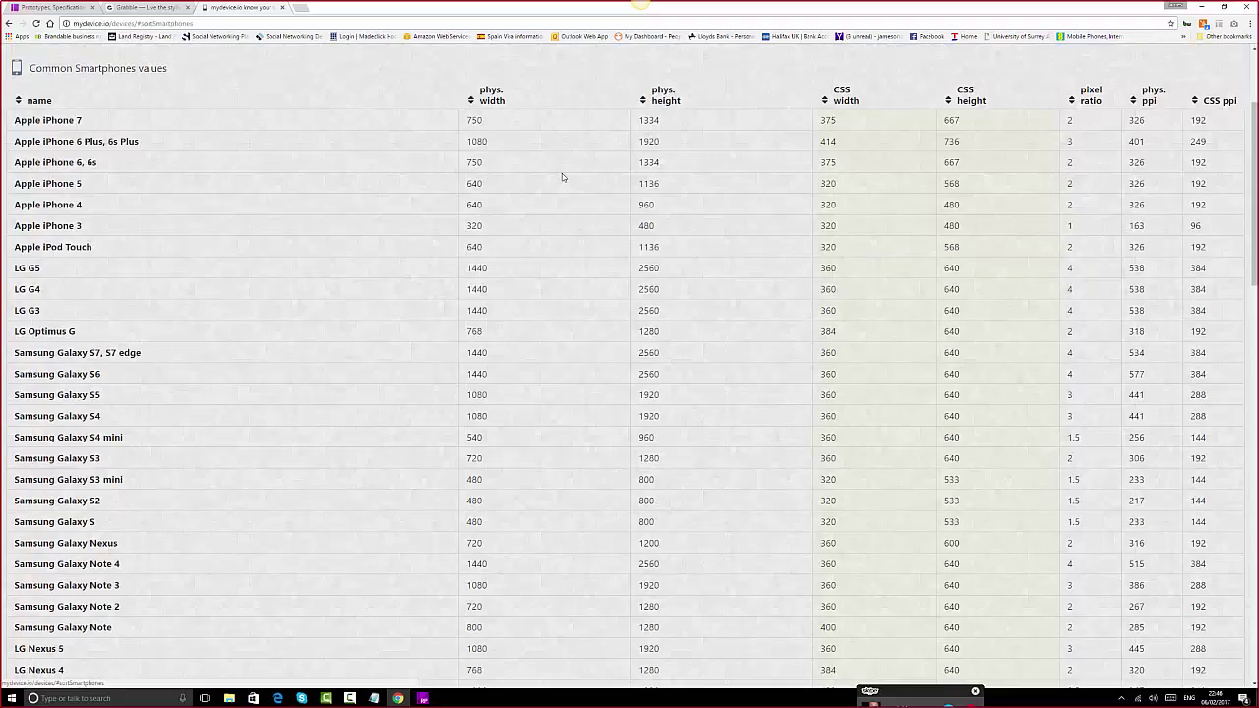
scroll(562, 174, up, 2)
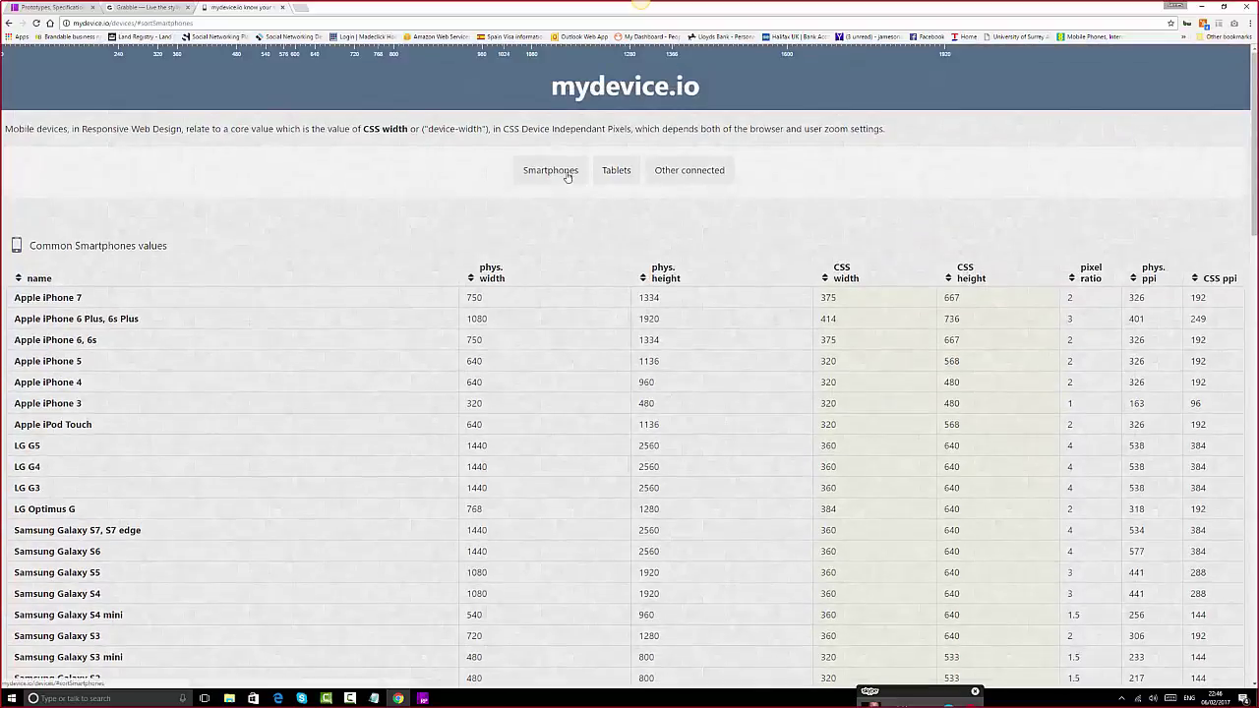
click(617, 172)
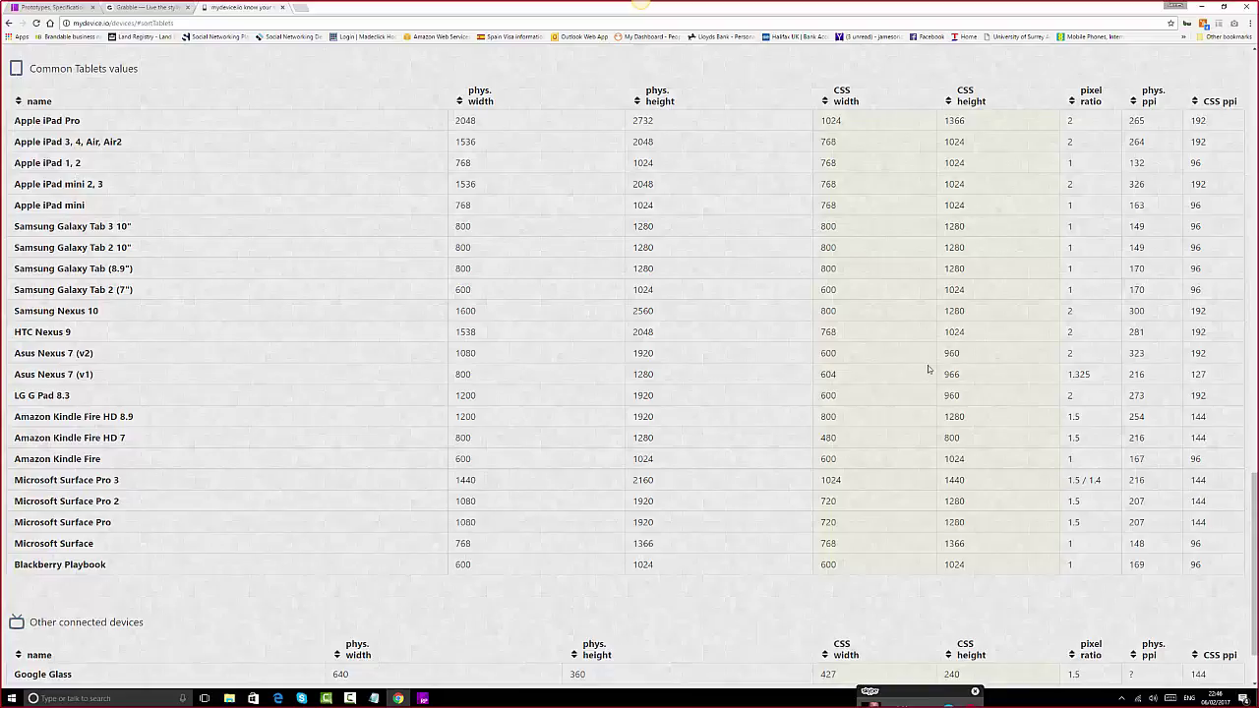
scroll(928, 369, down, 2)
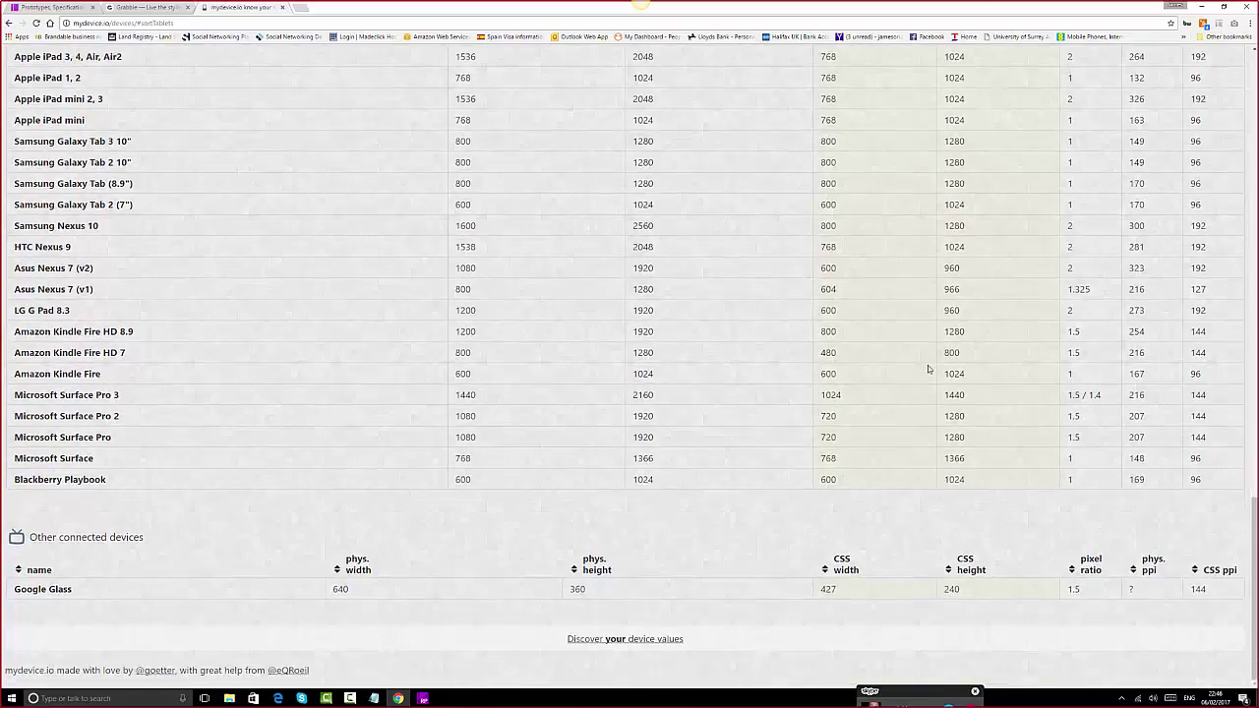
scroll(927, 369, up, 4)
scroll(928, 369, up, 8)
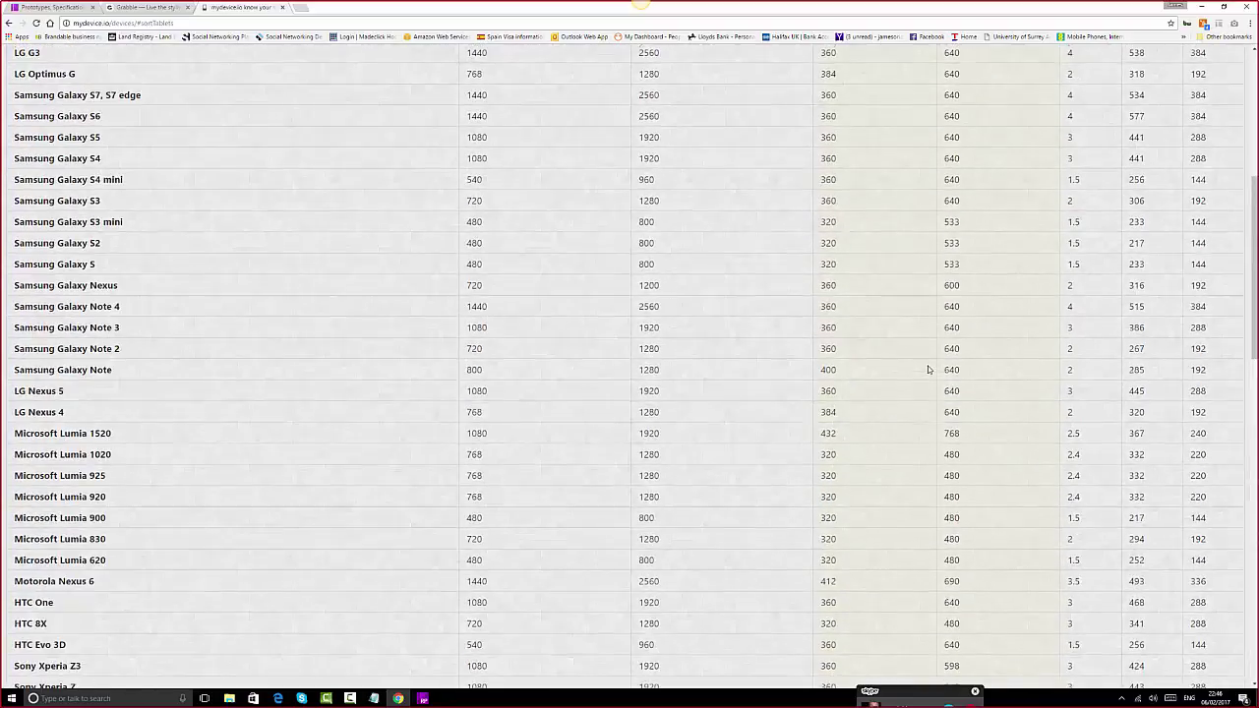
scroll(928, 369, up, 5)
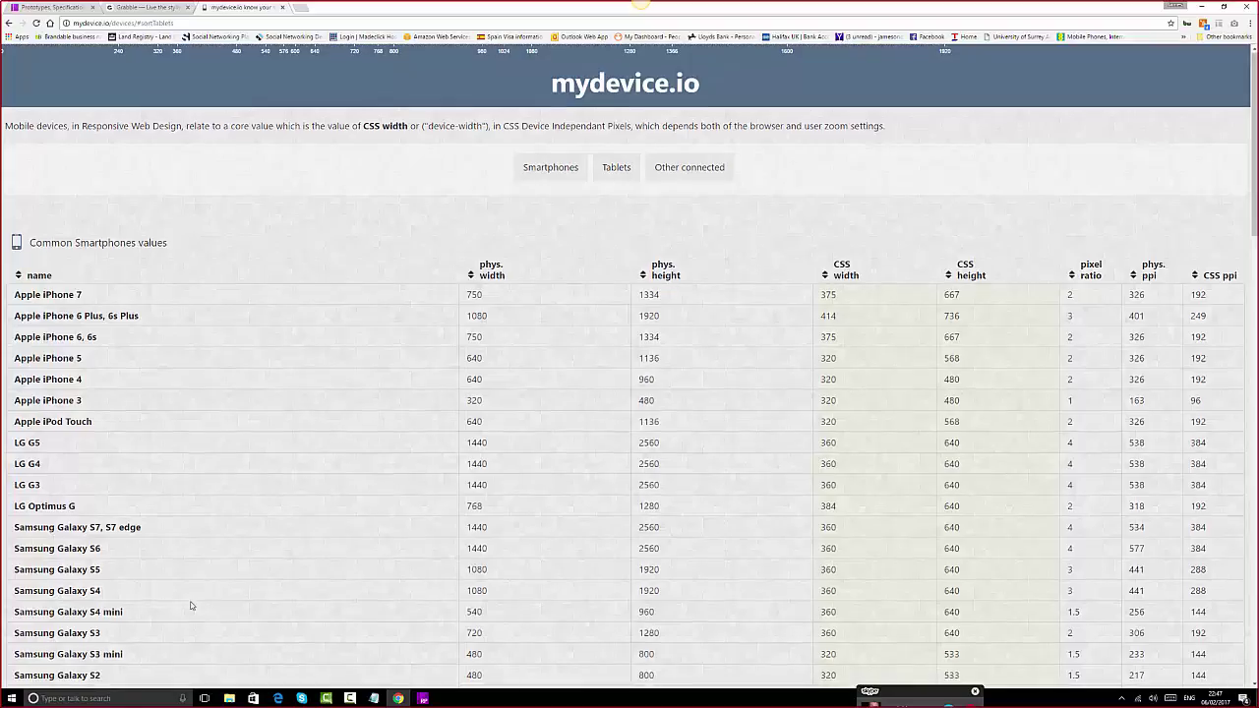
scroll(191, 601, down, 2)
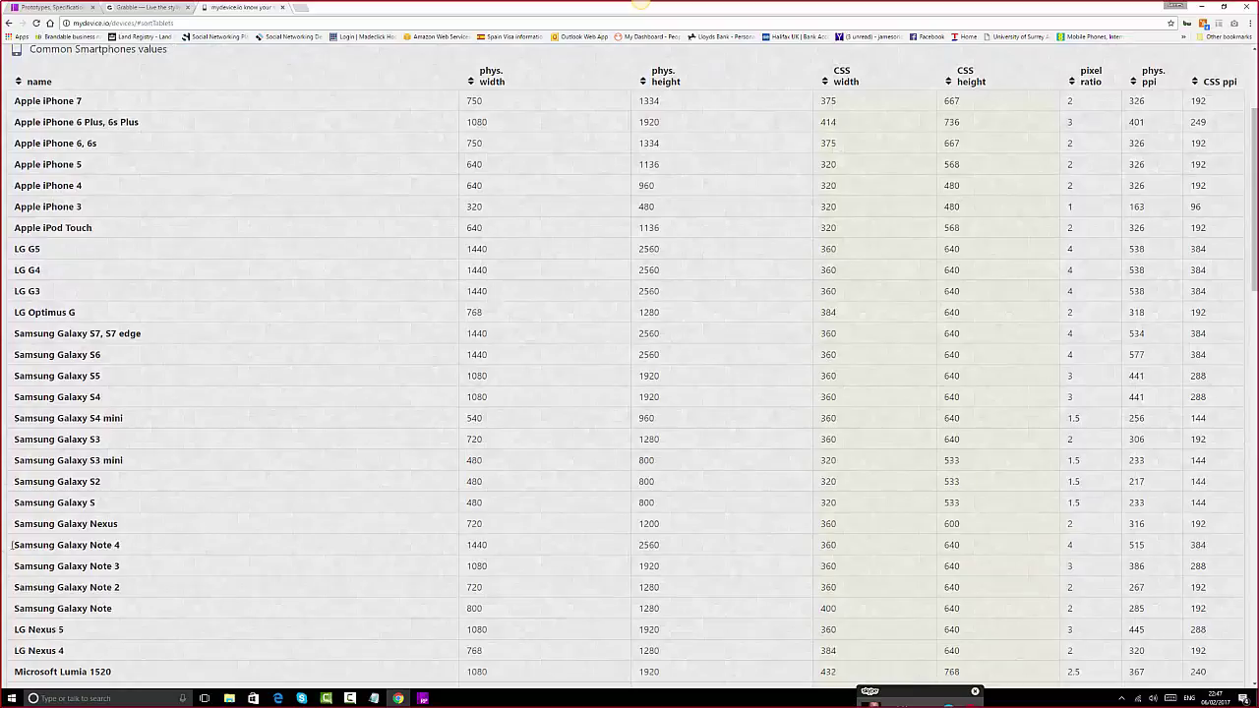
drag(14, 544, 988, 547)
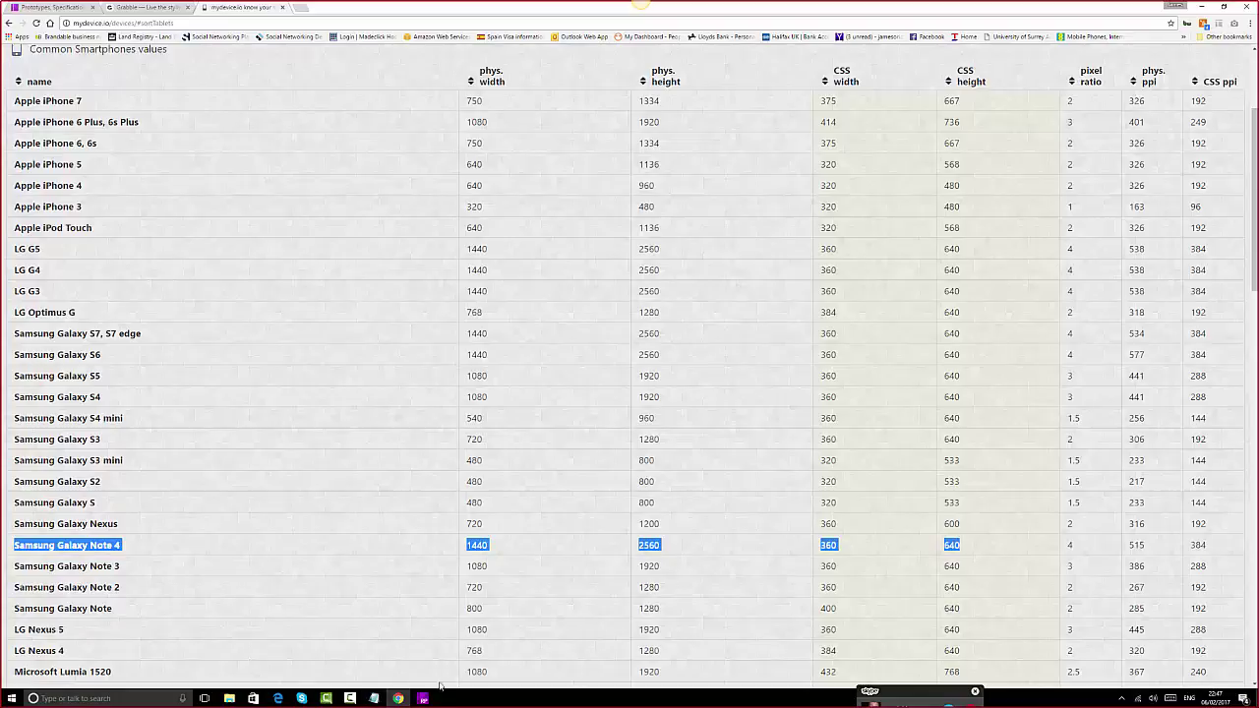
- Switch to Axure RP and set the rectangle's width to 360 and height to 640
mouse_move(425, 701)
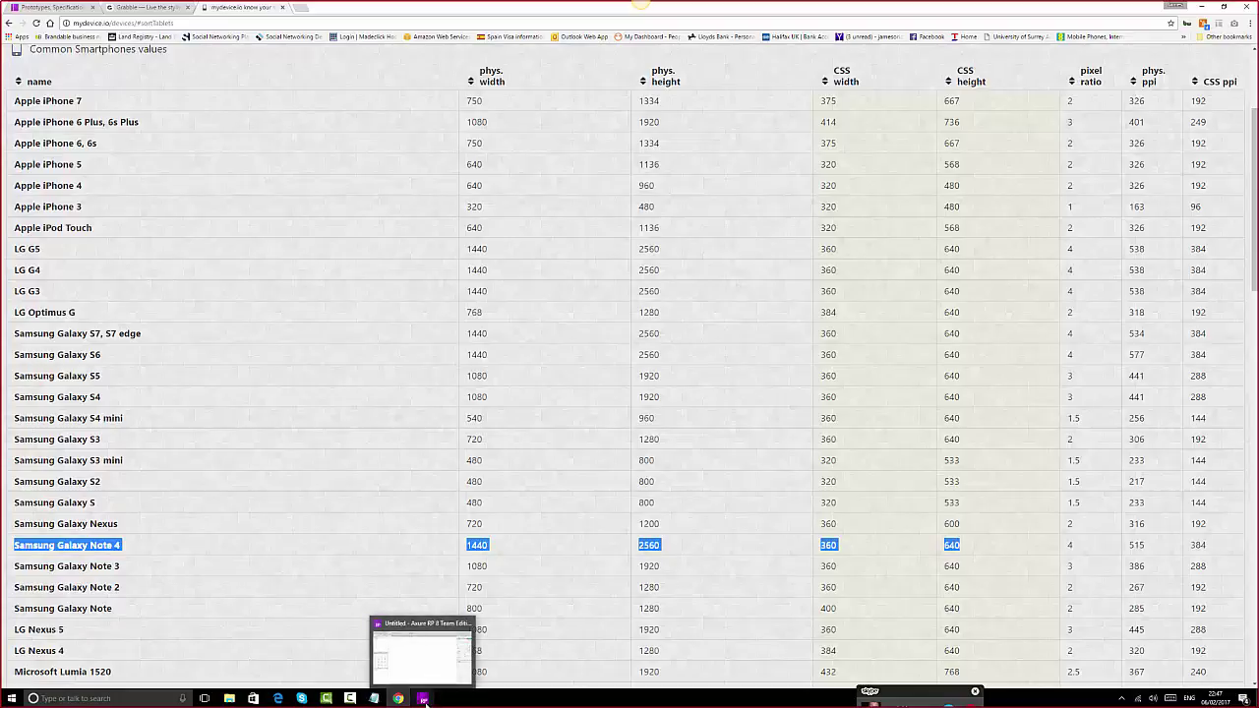
click(425, 699)
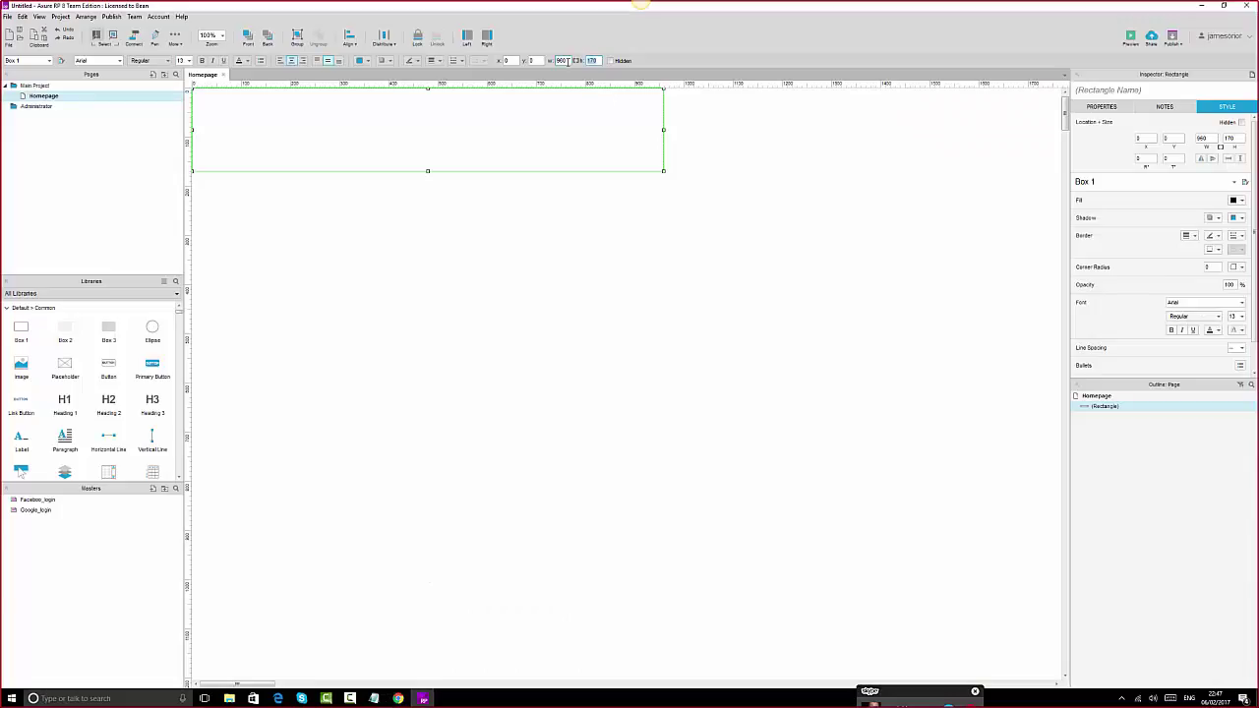
click(562, 61)
text(360)
key(Tab)
text(6)
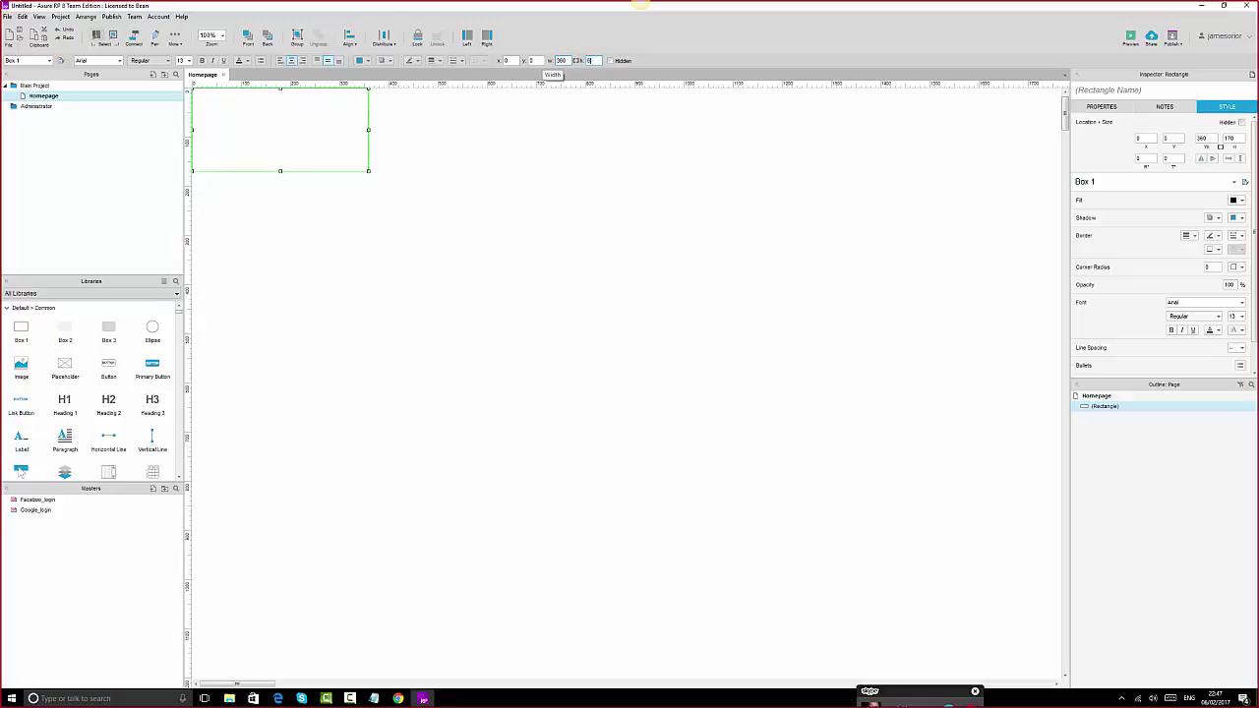
text(40)
key(Return)
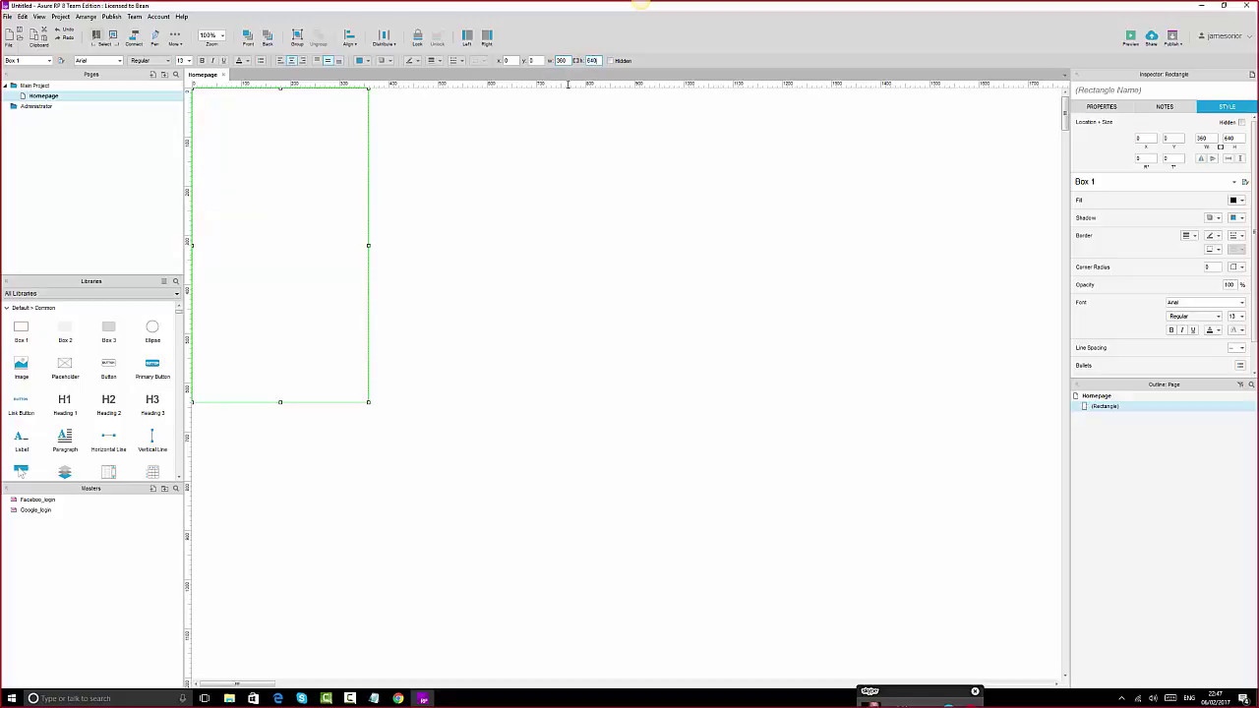
click(497, 143)
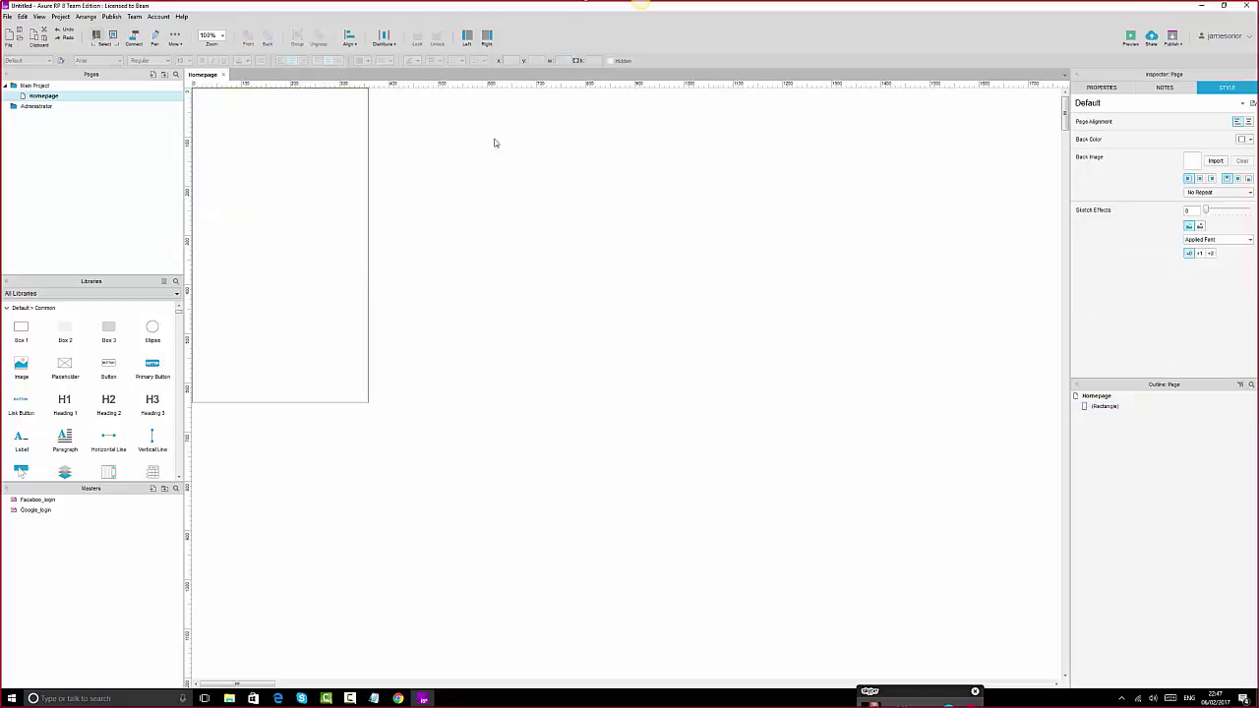
- Switch to Chrome, review the Samsung Galaxy Note 4 dimensions on mydevice.io, and clear the row highlight
click(401, 699)
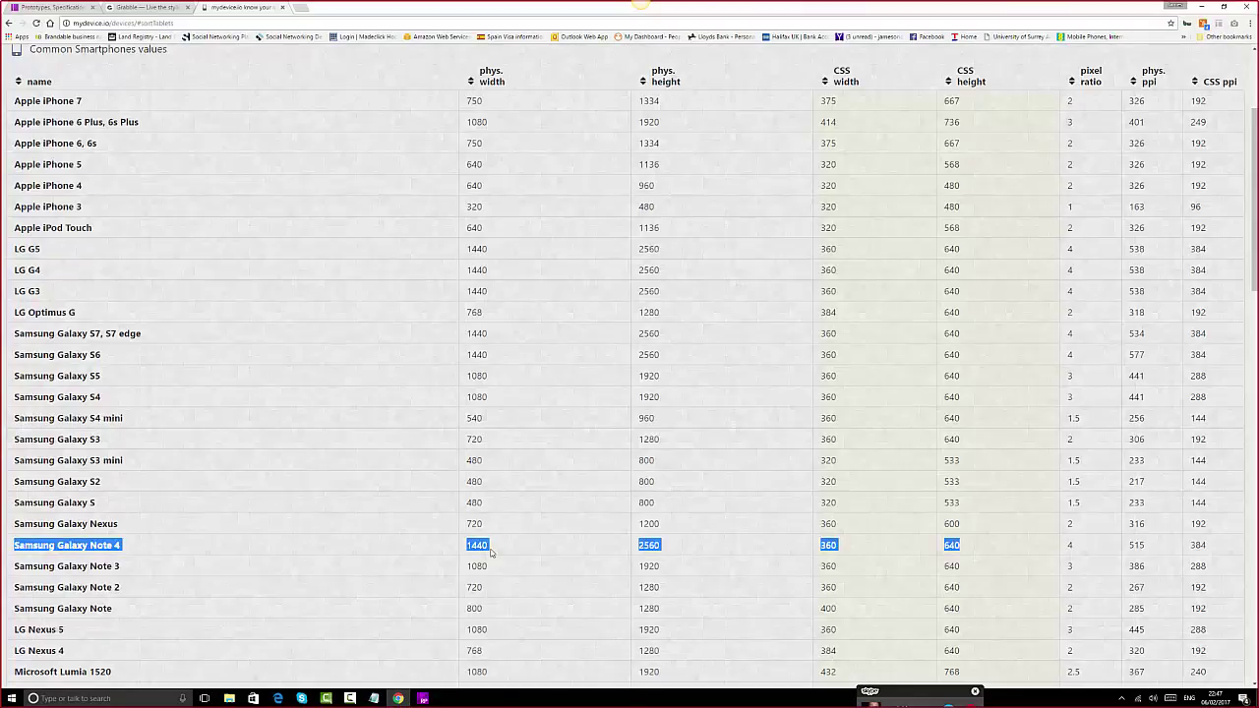
click(654, 545)
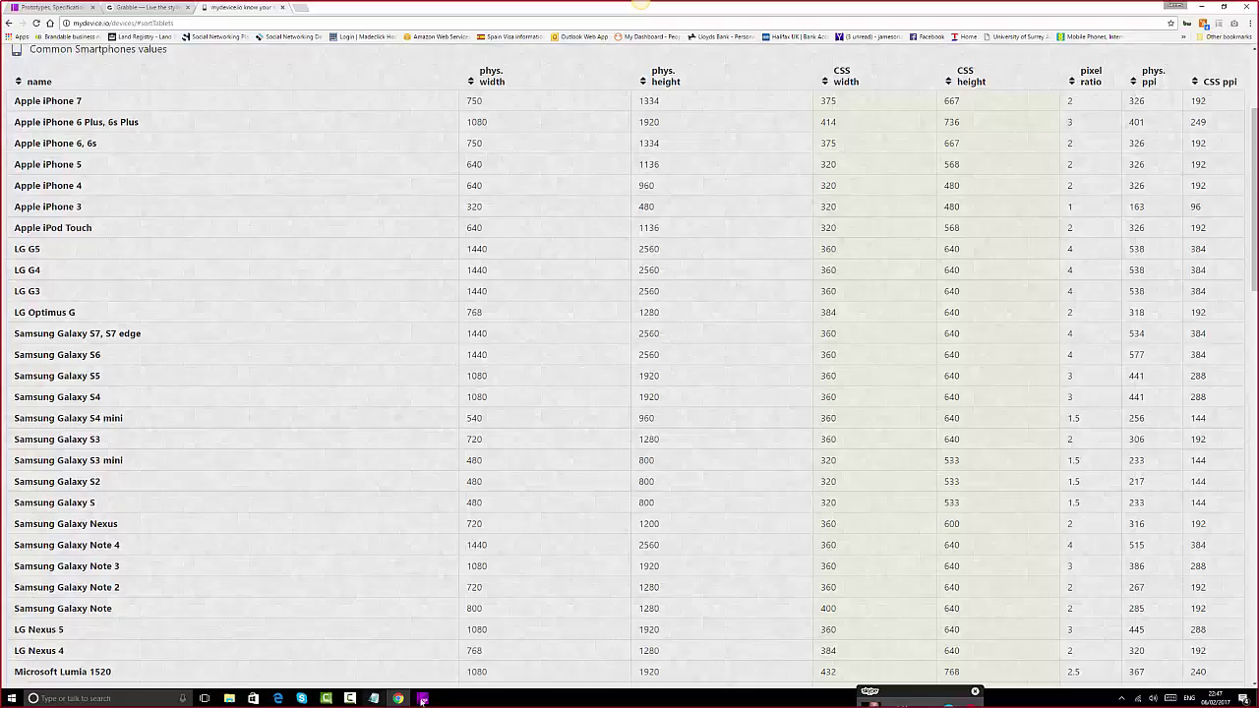
click(326, 698)
click(325, 698)
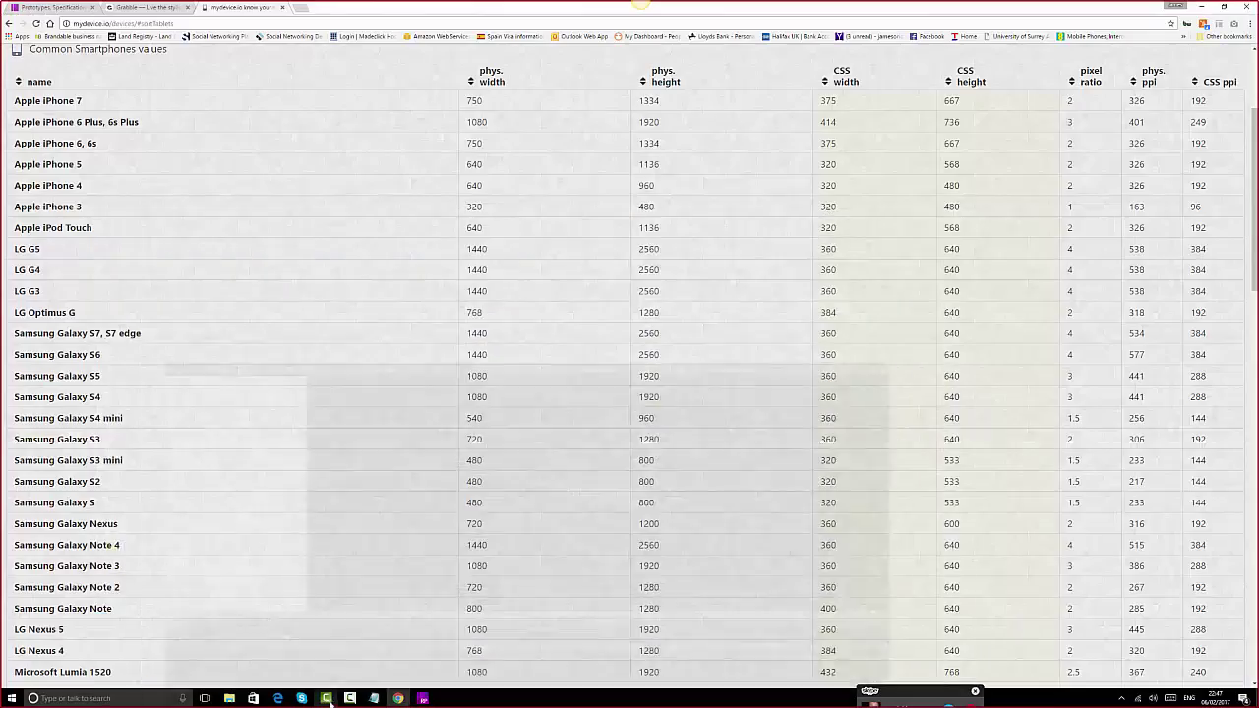
- Switch to Axure RP, select the rectangle on the Homepage, and open its width for editing
click(423, 699)
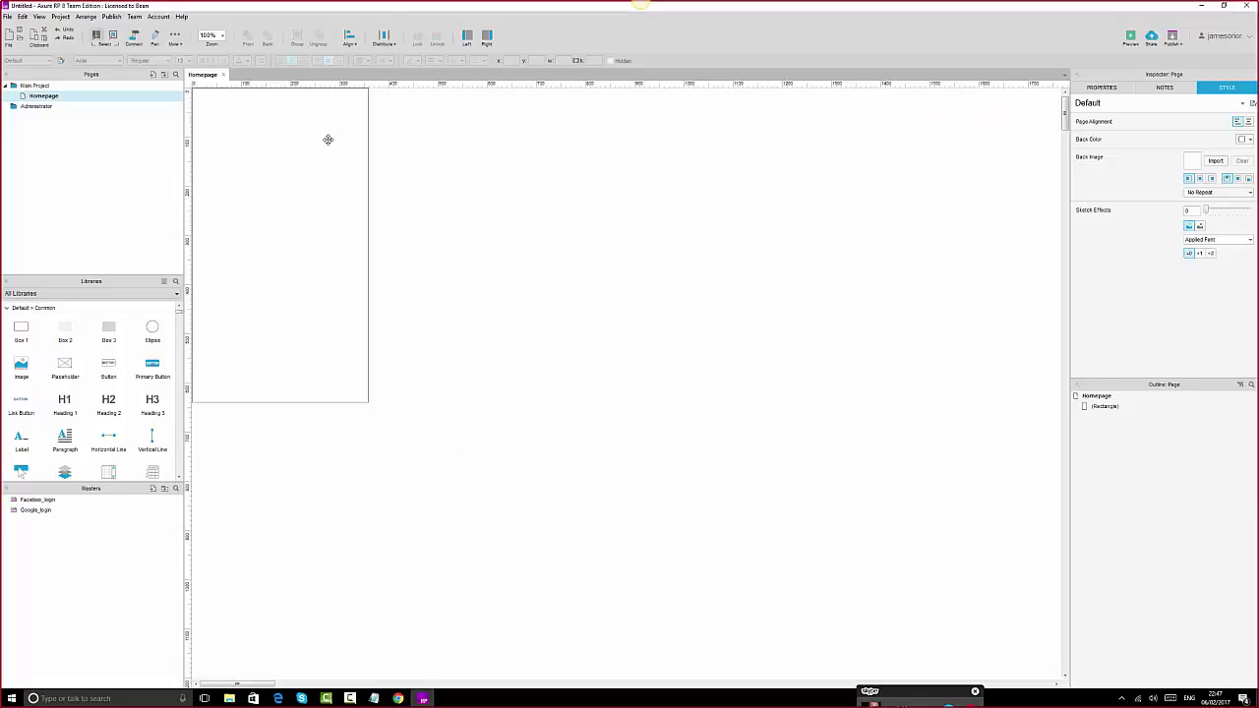
click(342, 204)
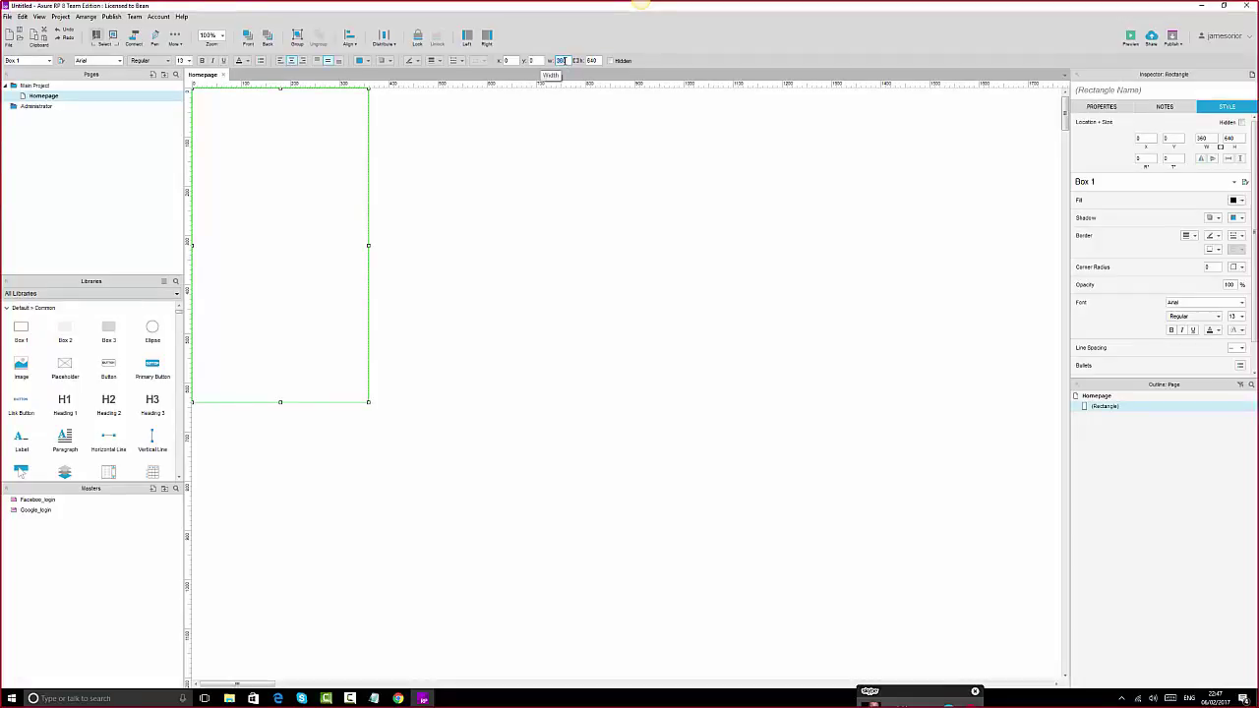
- Set the rectangle's width to 960 and its height to 100
click(565, 61)
text(960)
key(Return)
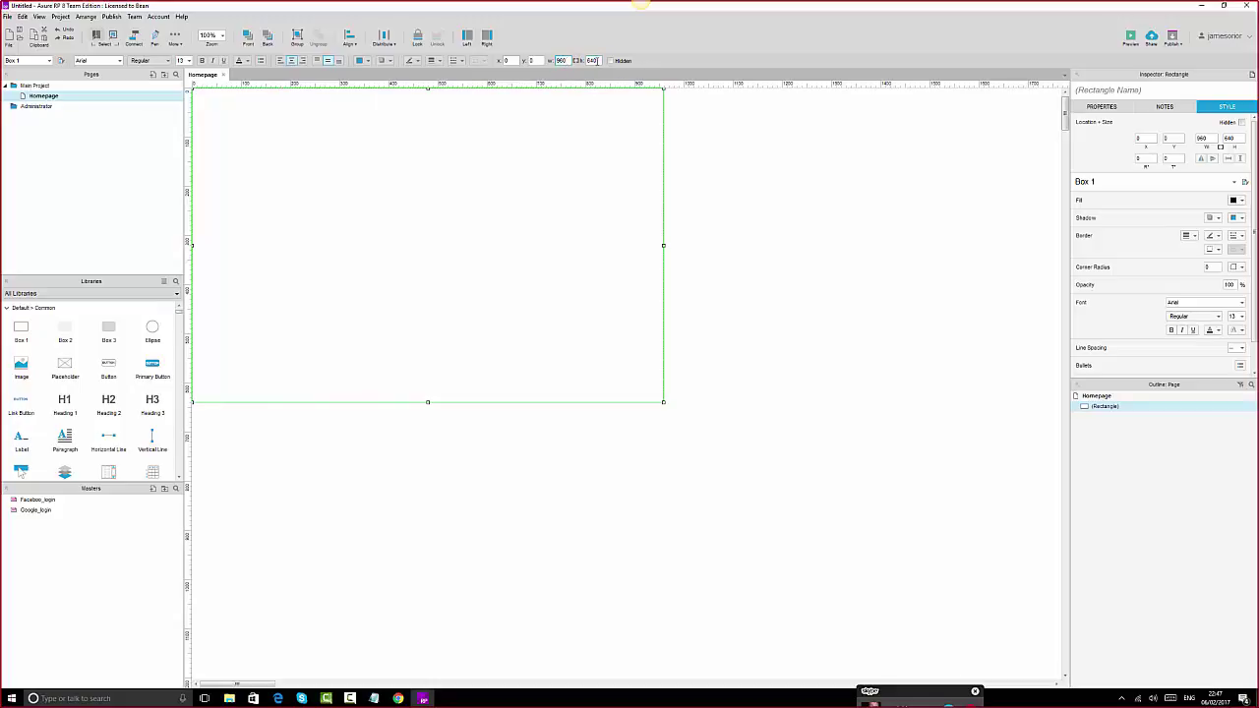
click(593, 61)
text(100)
key(Return)
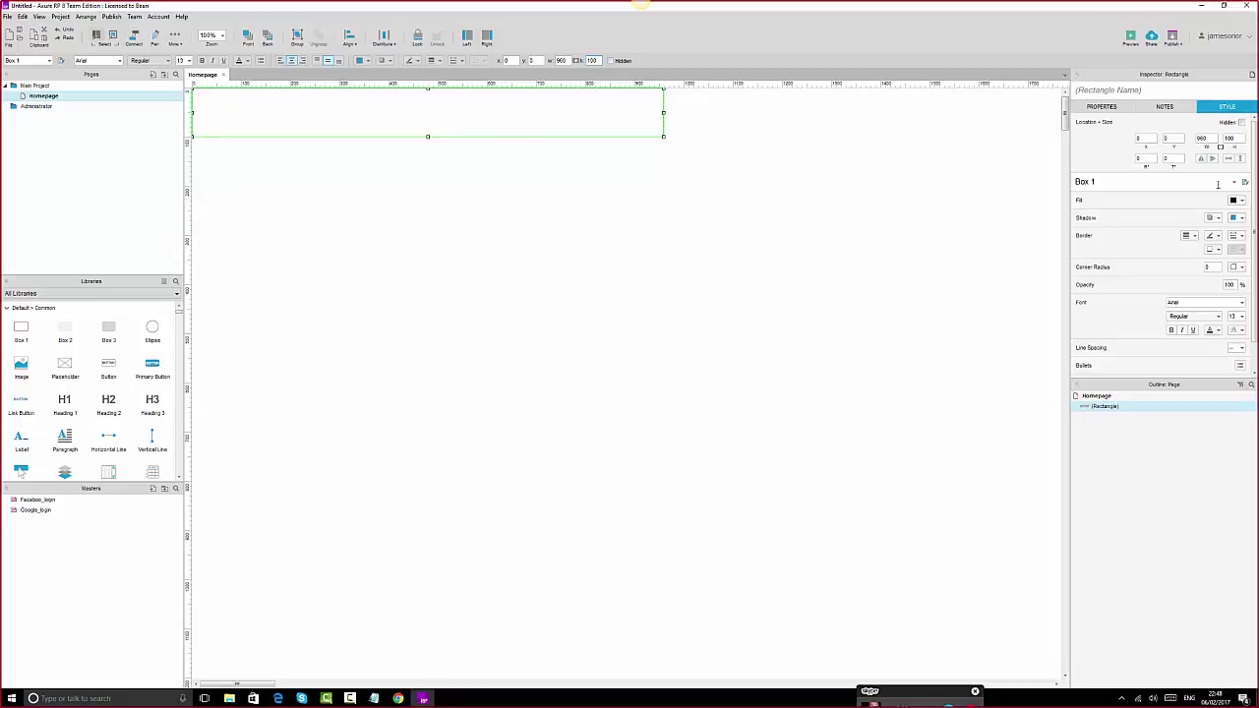
- Fill the 960 by 100 rectangle with solid black and set its border to None
click(1242, 202)
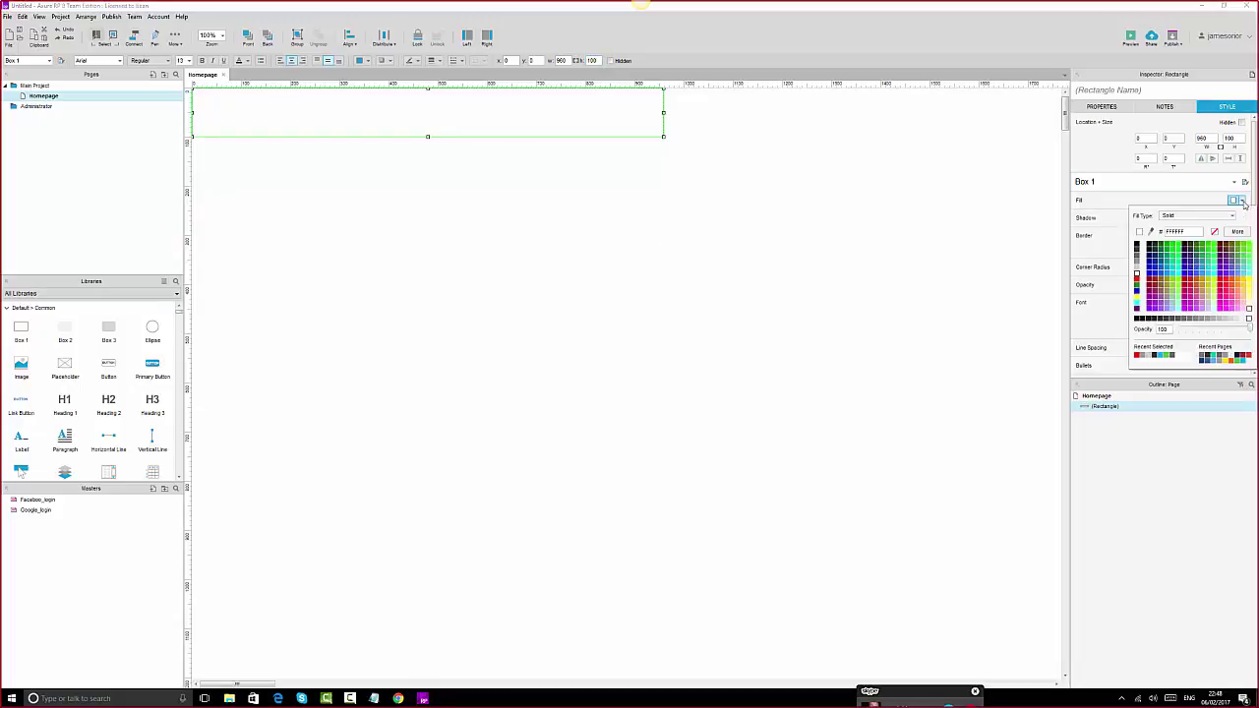
click(1138, 247)
click(1139, 247)
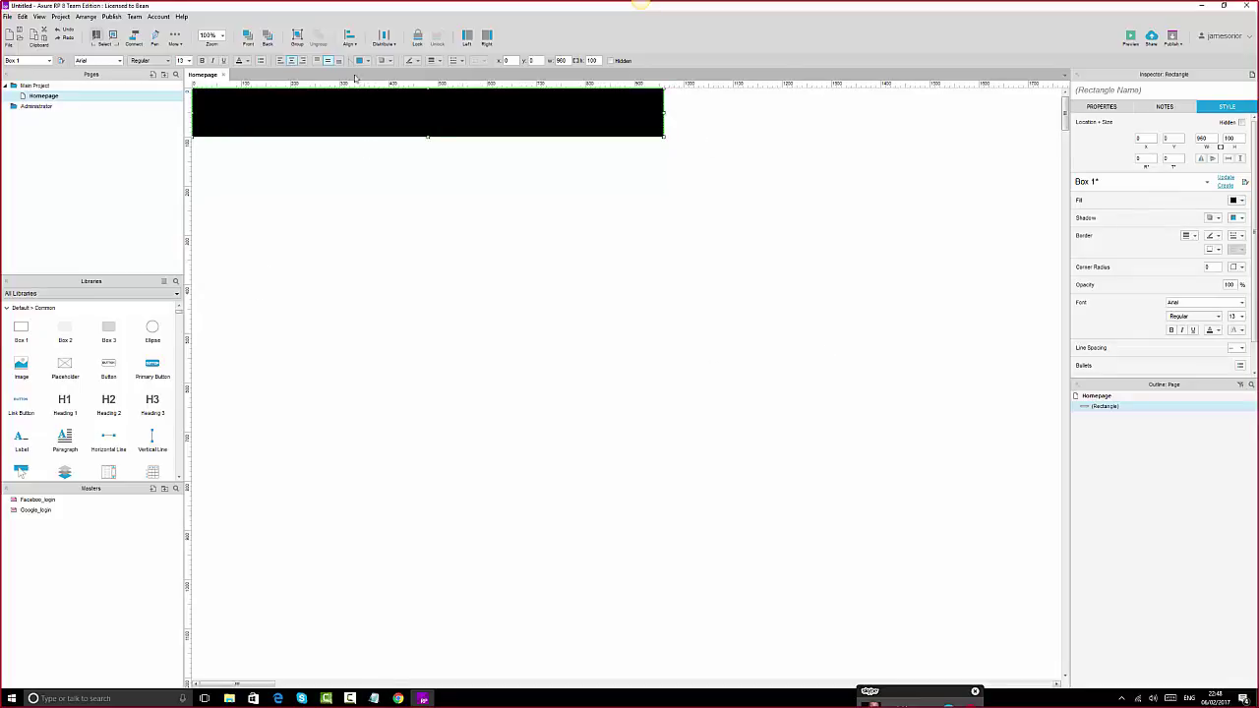
click(334, 244)
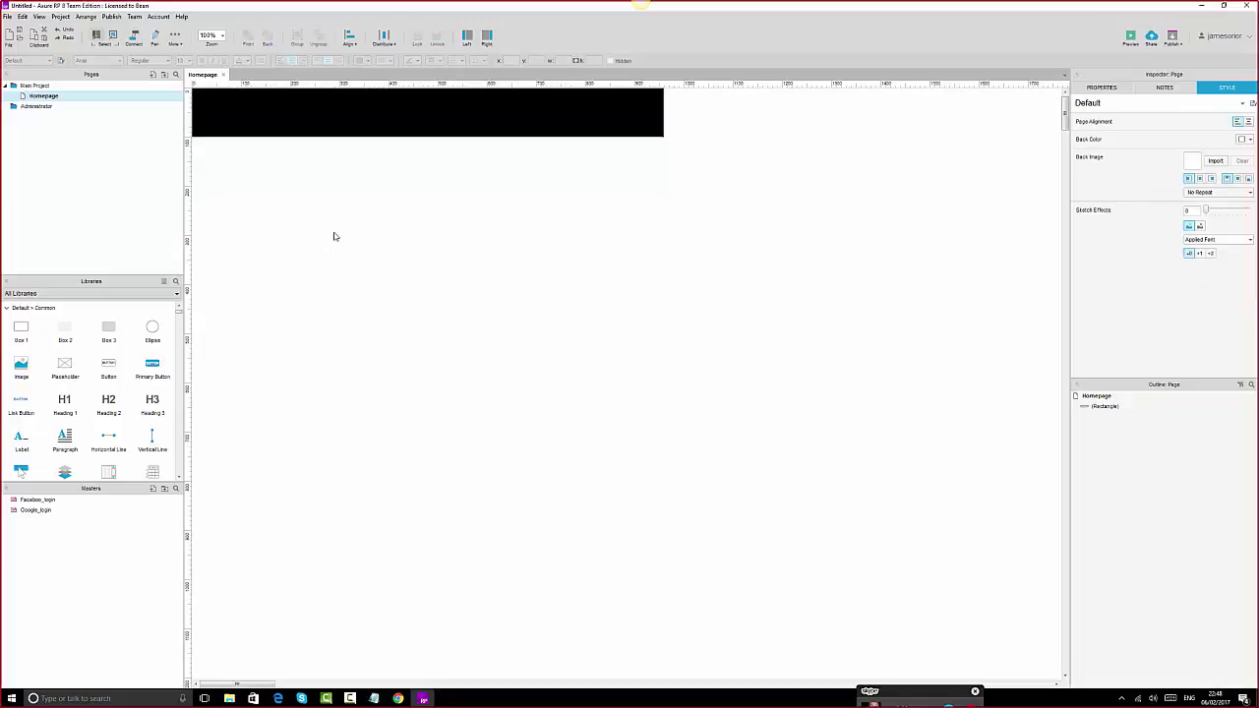
click(348, 111)
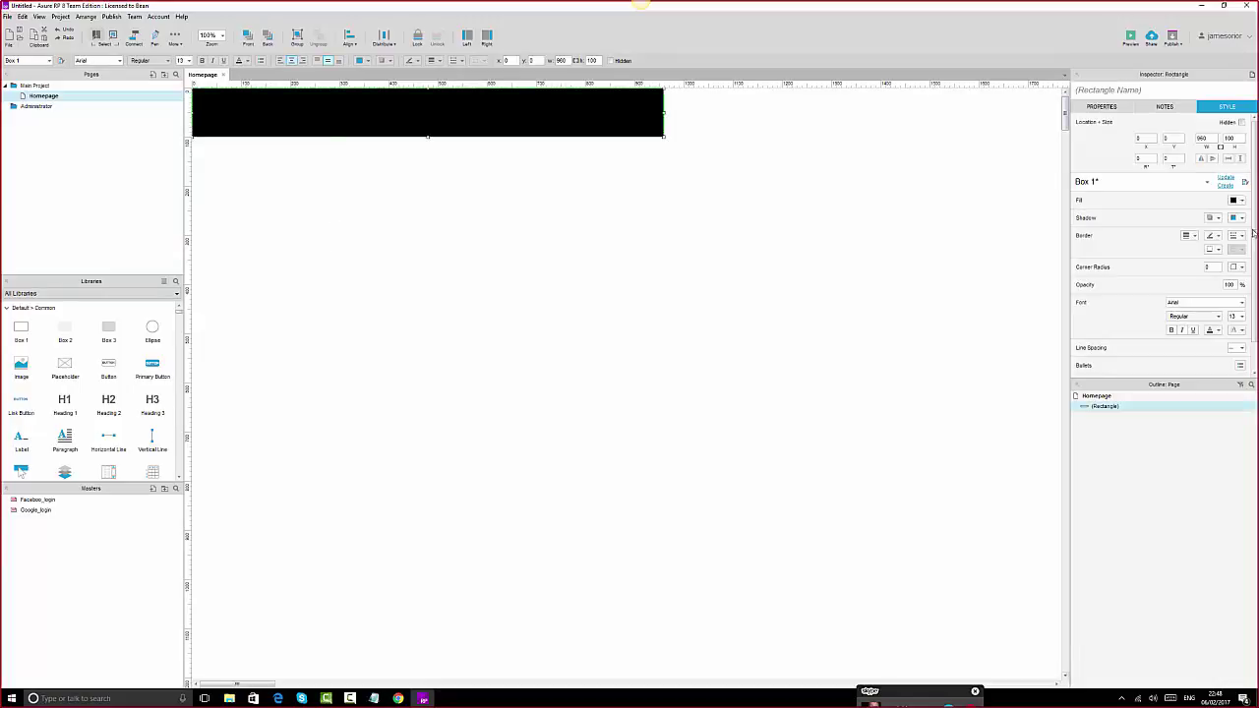
click(1191, 236)
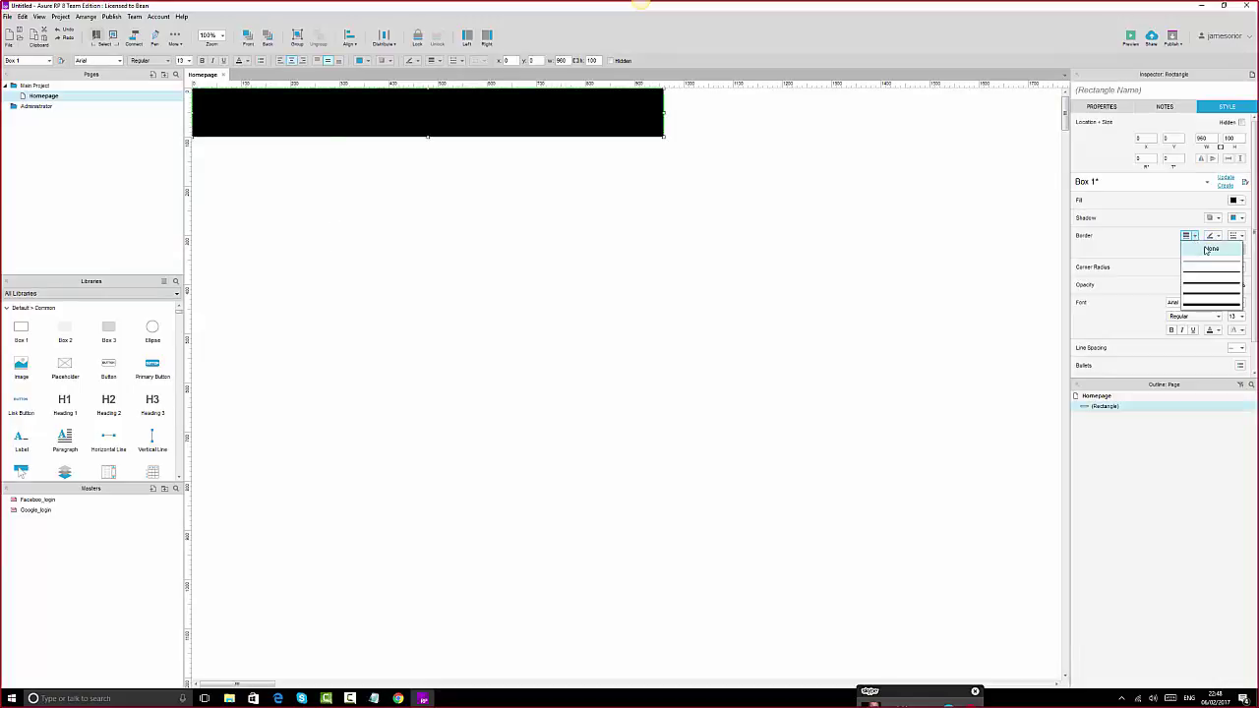
click(1207, 250)
click(635, 258)
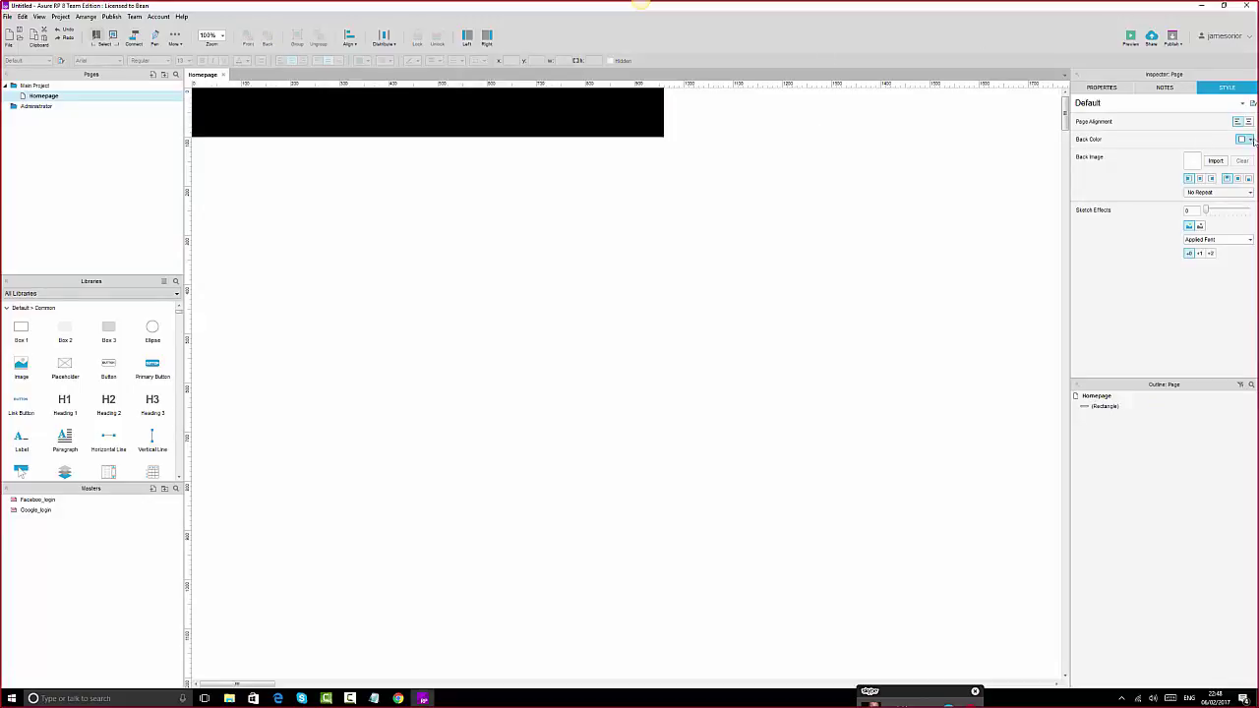
- Set the Homepage's back color to a very light grey
click(1250, 140)
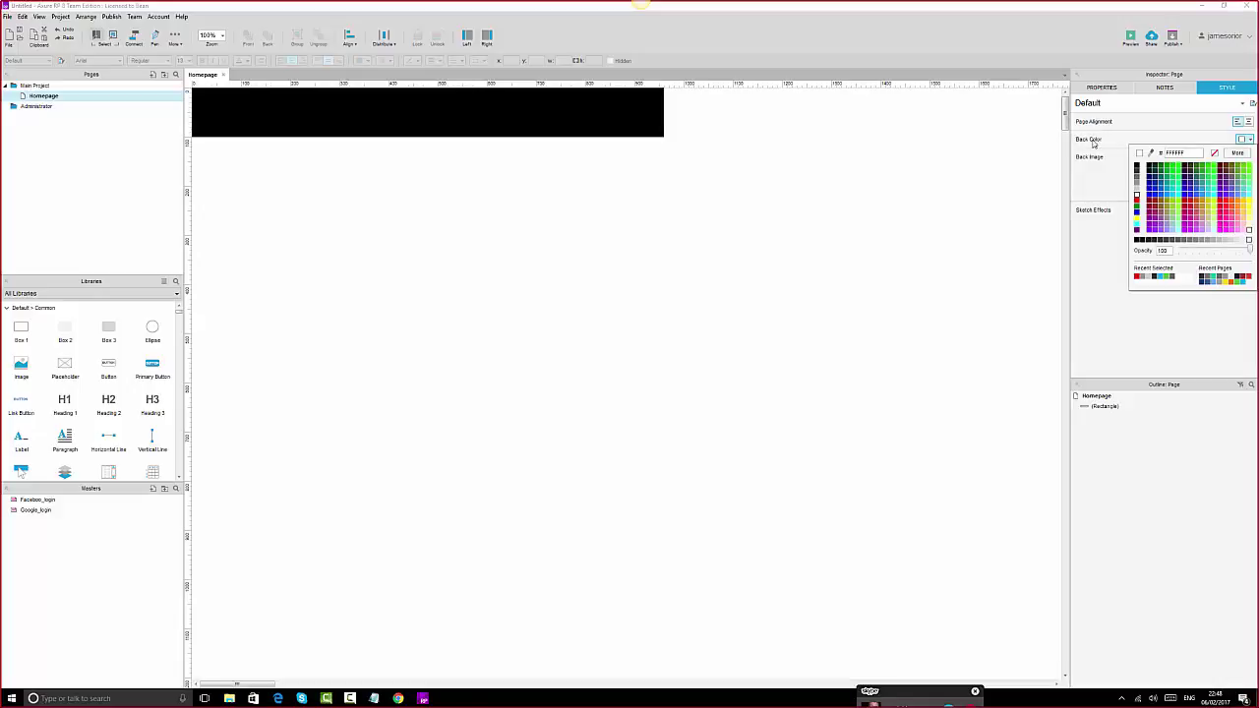
click(1138, 193)
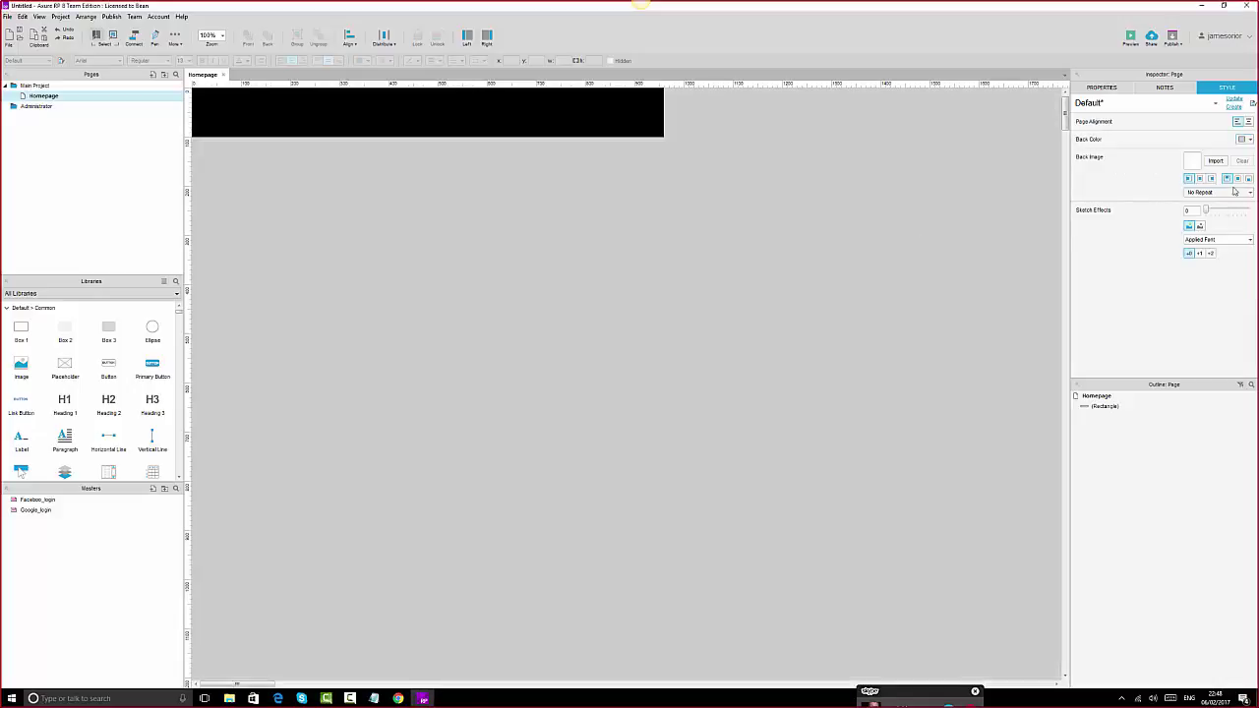
click(1243, 141)
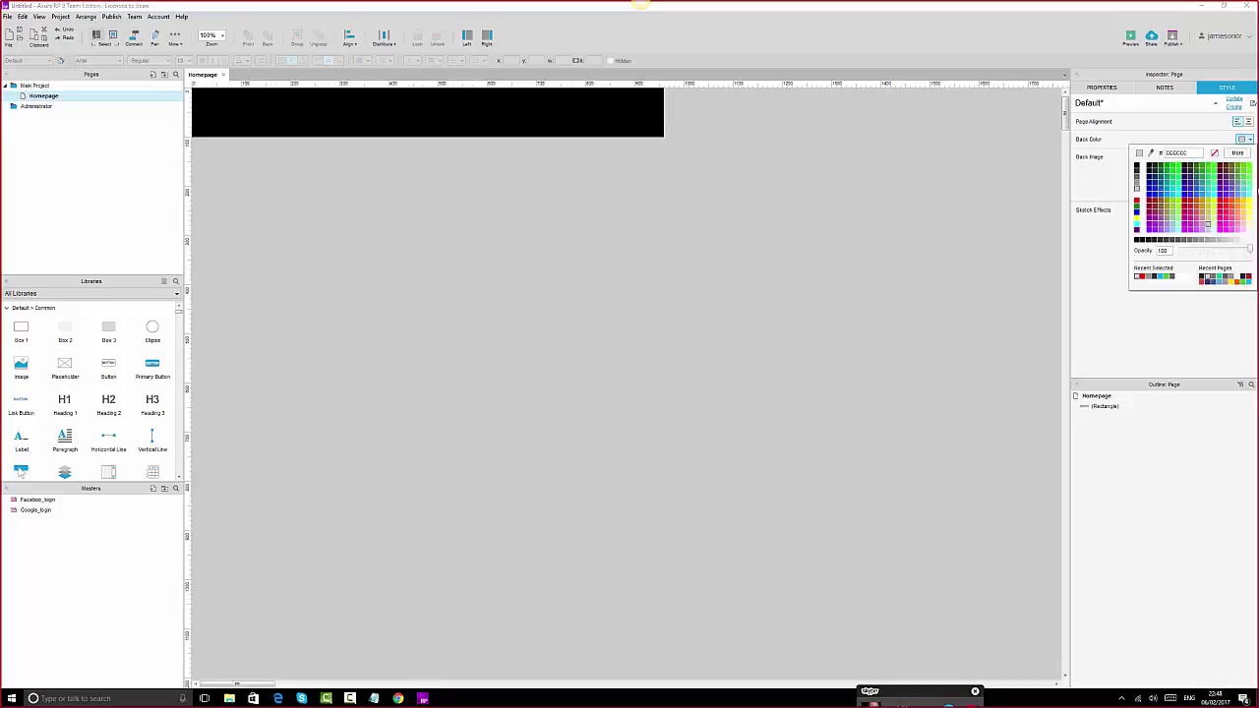
click(1244, 240)
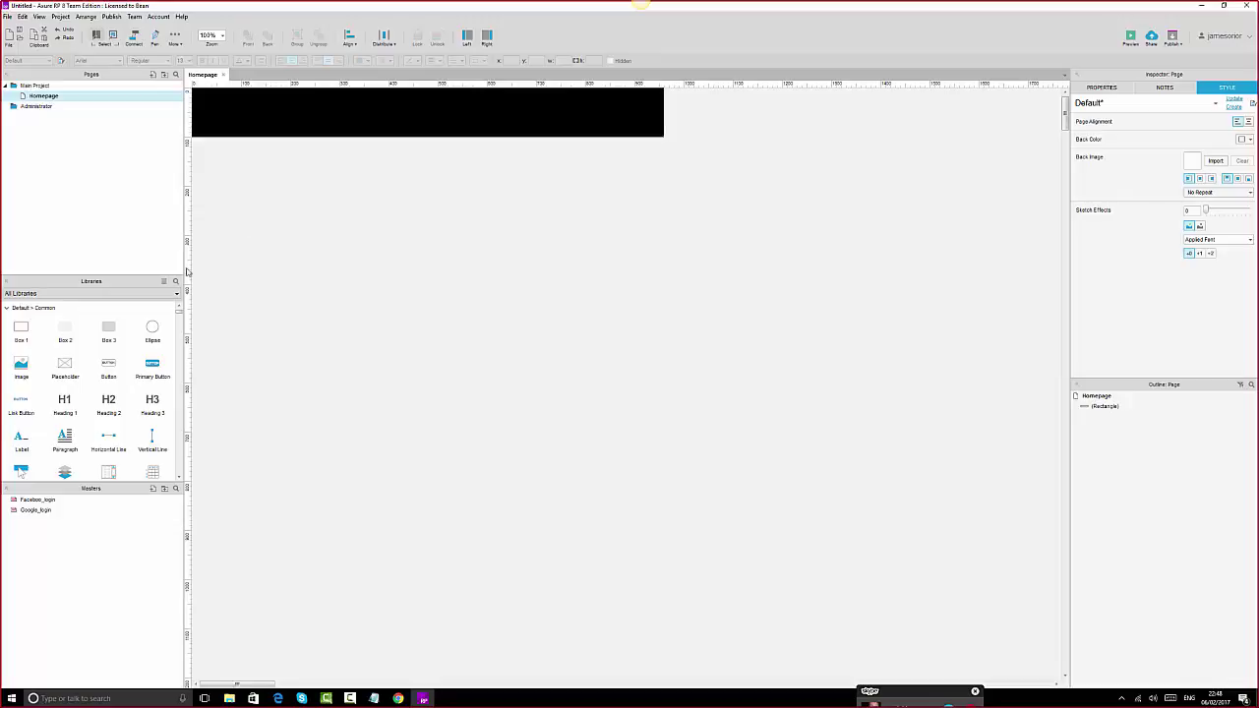
- Switch to Chrome and use the element inspector on the Grabble homepage to read the header block's dimensions
click(398, 699)
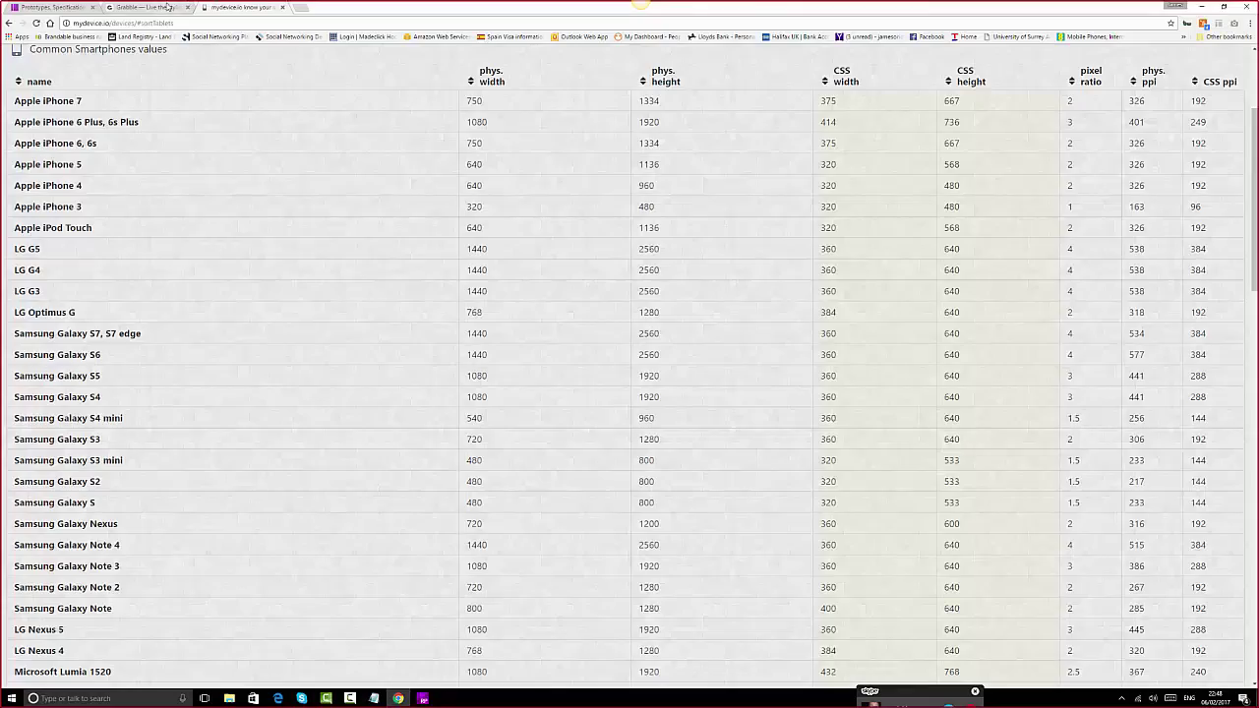
click(168, 7)
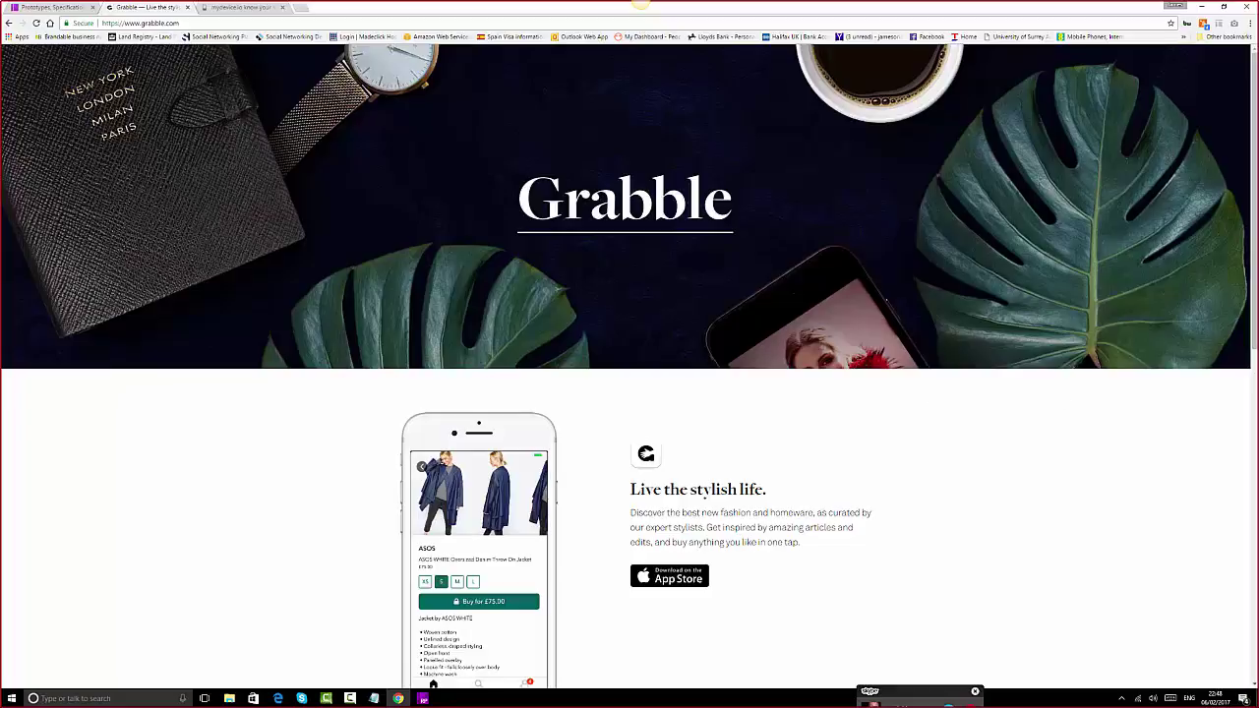
mouse_move(1255, 135)
mouse_down()
mouse_move(1255, 473)
mouse_move(1256, 135)
mouse_up()
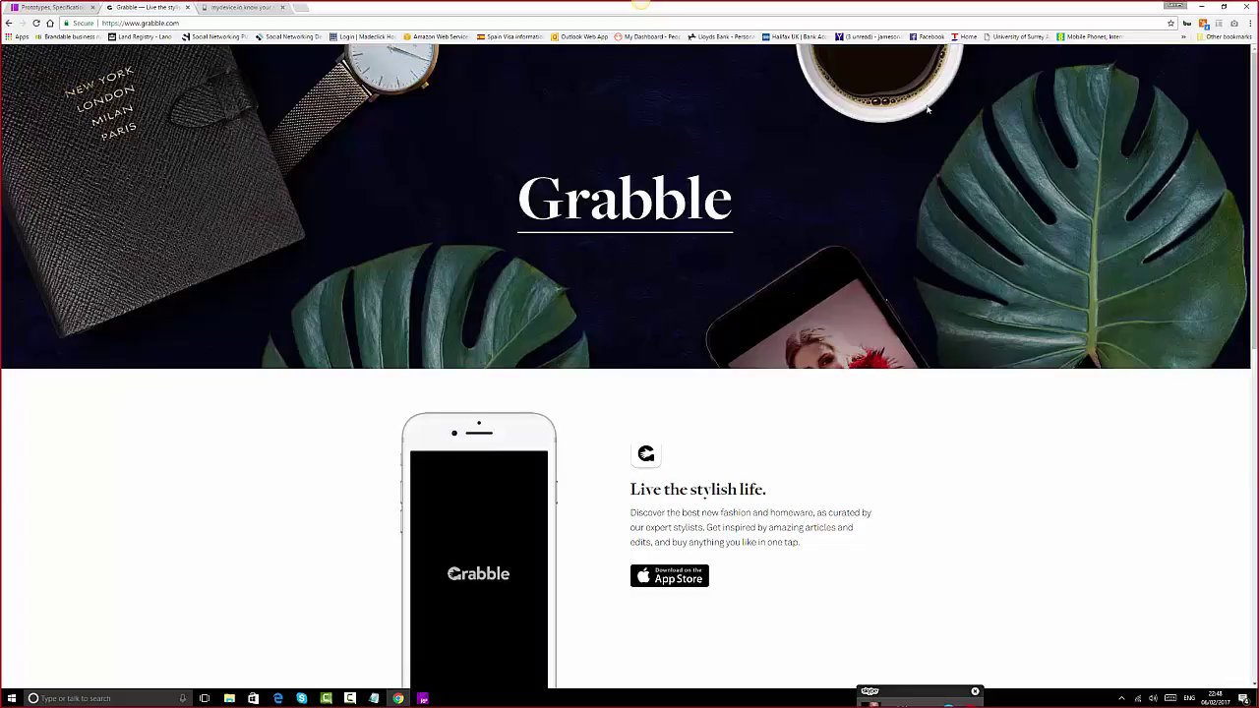
right_click(943, 388)
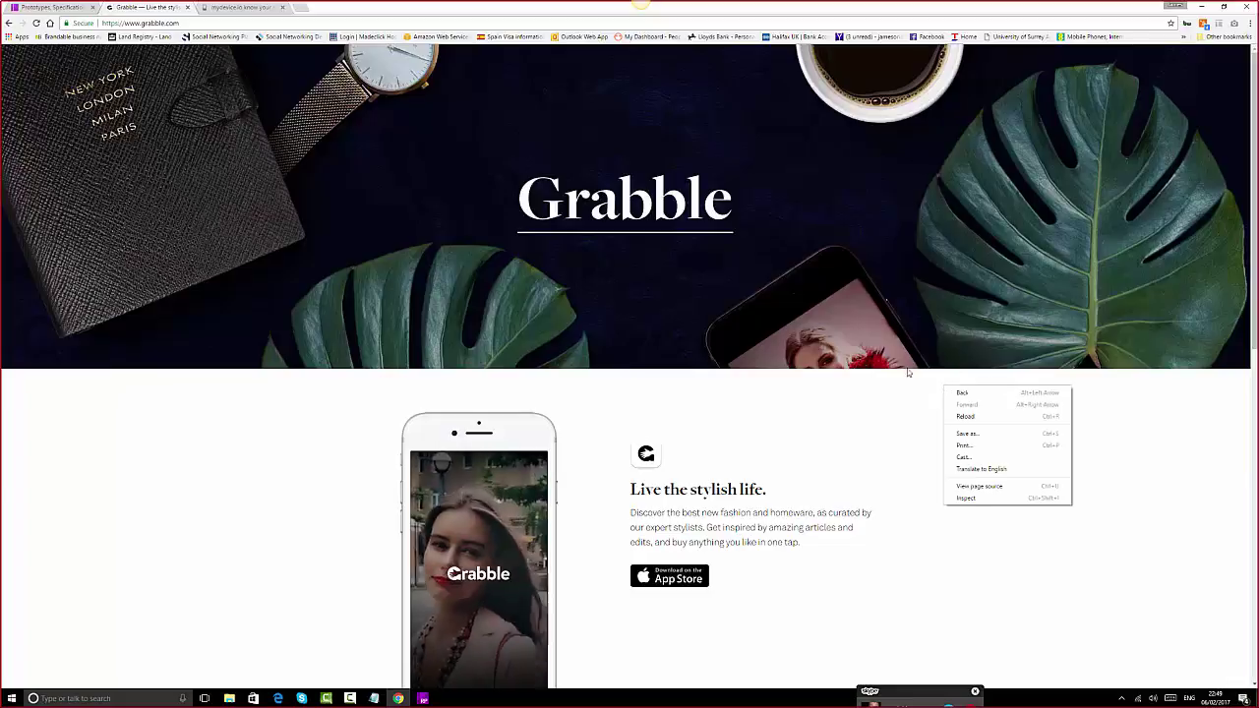
click(966, 498)
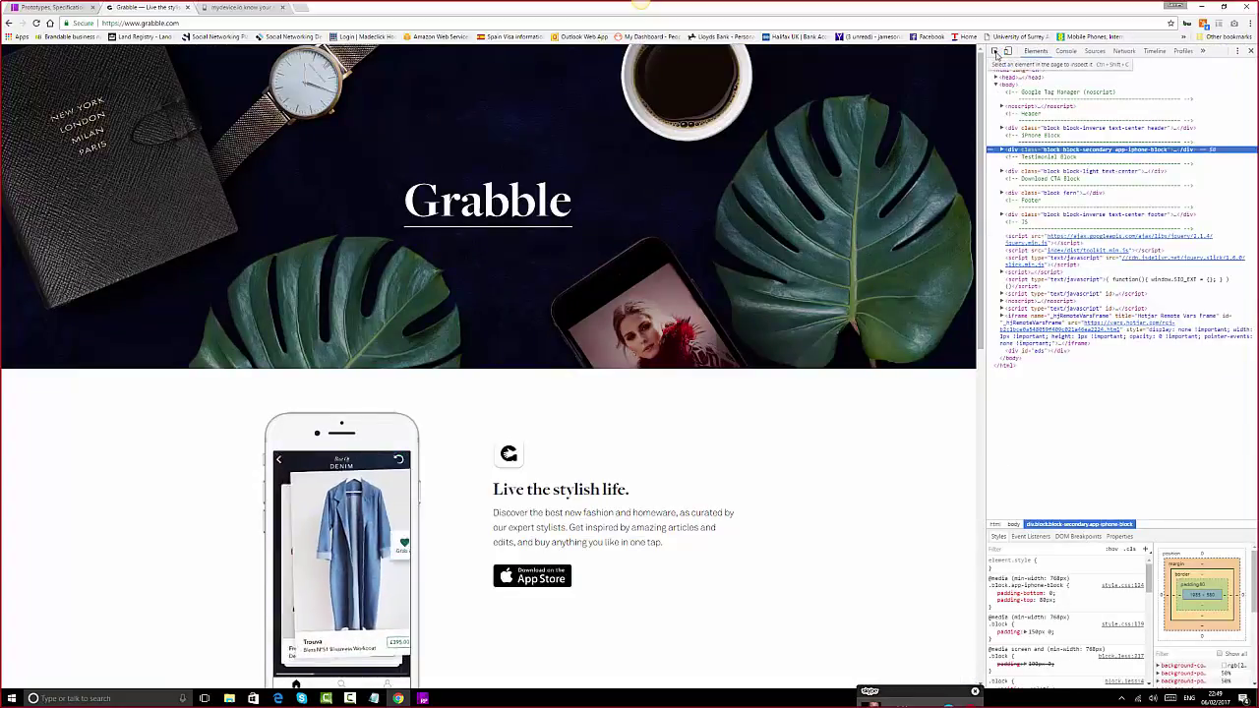
click(997, 53)
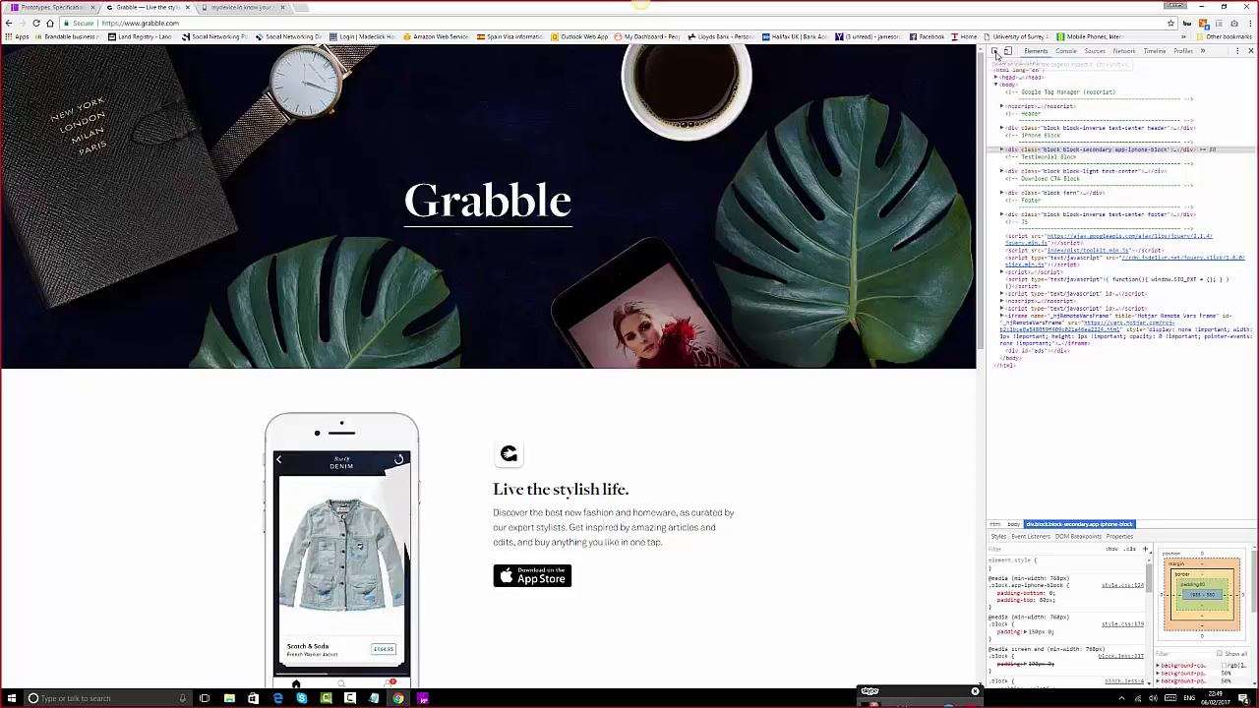
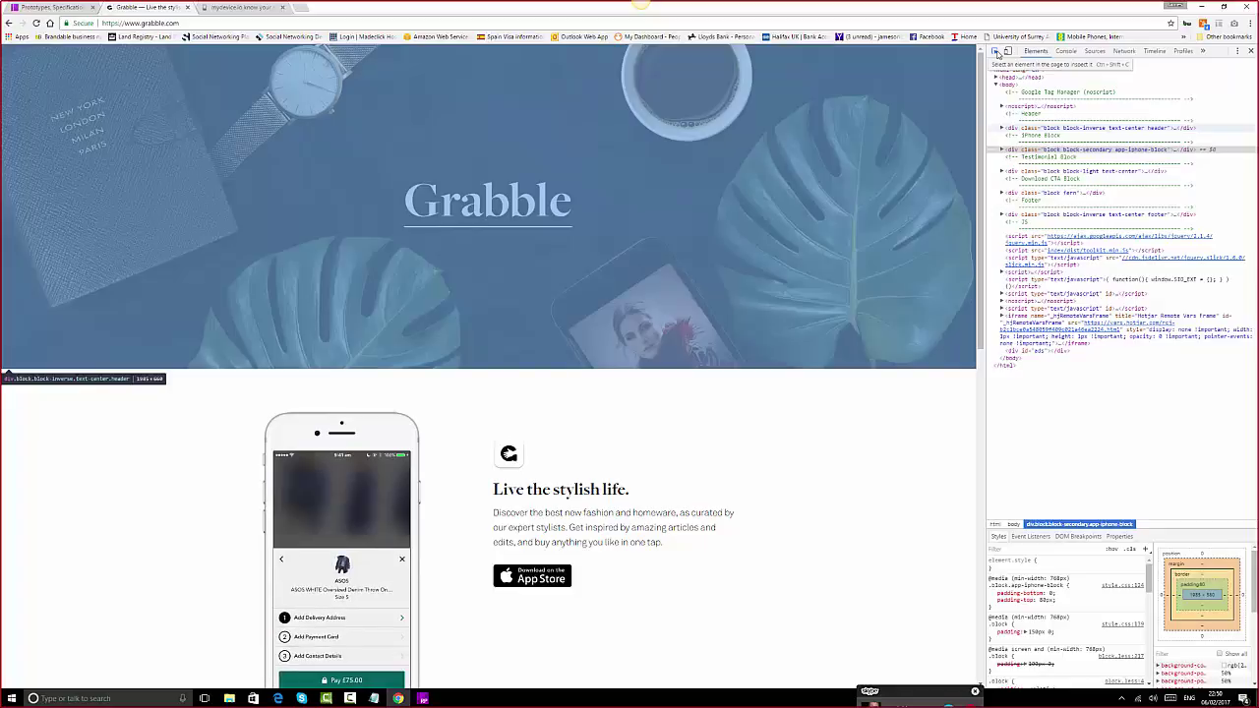
click(995, 52)
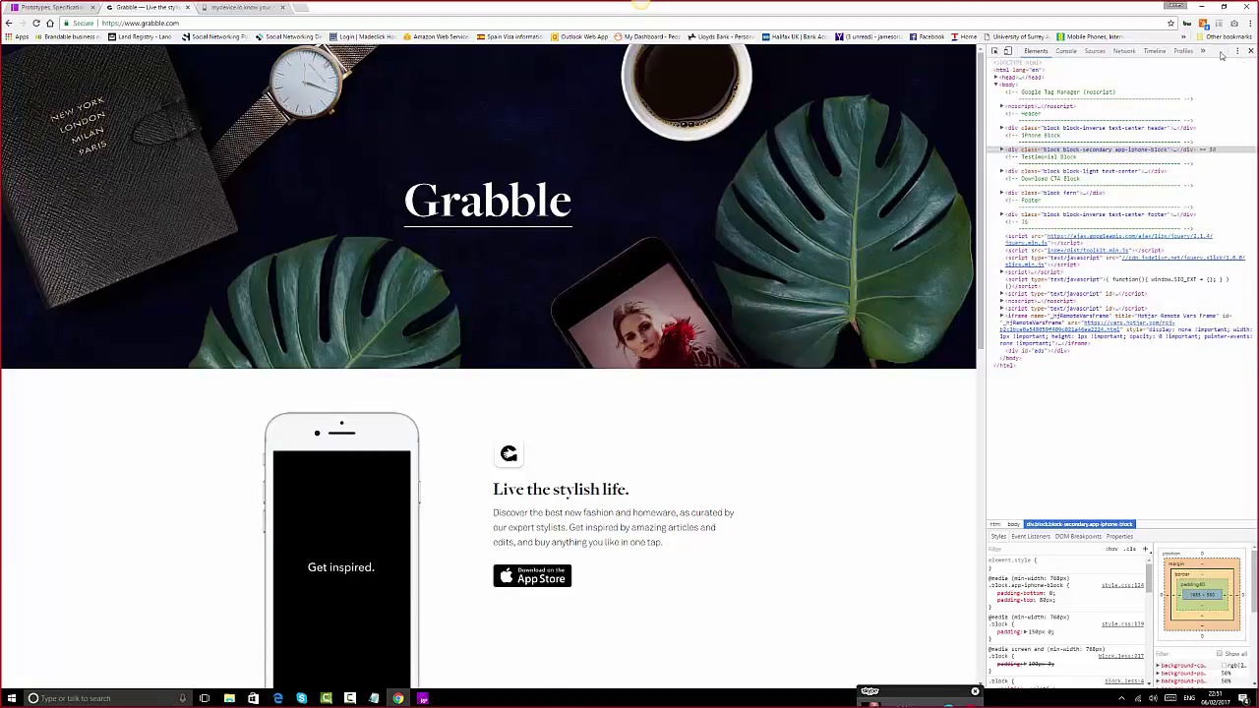
click(1250, 50)
- Switch back to Axure RP and set the black rectangle's height to 660
click(423, 698)
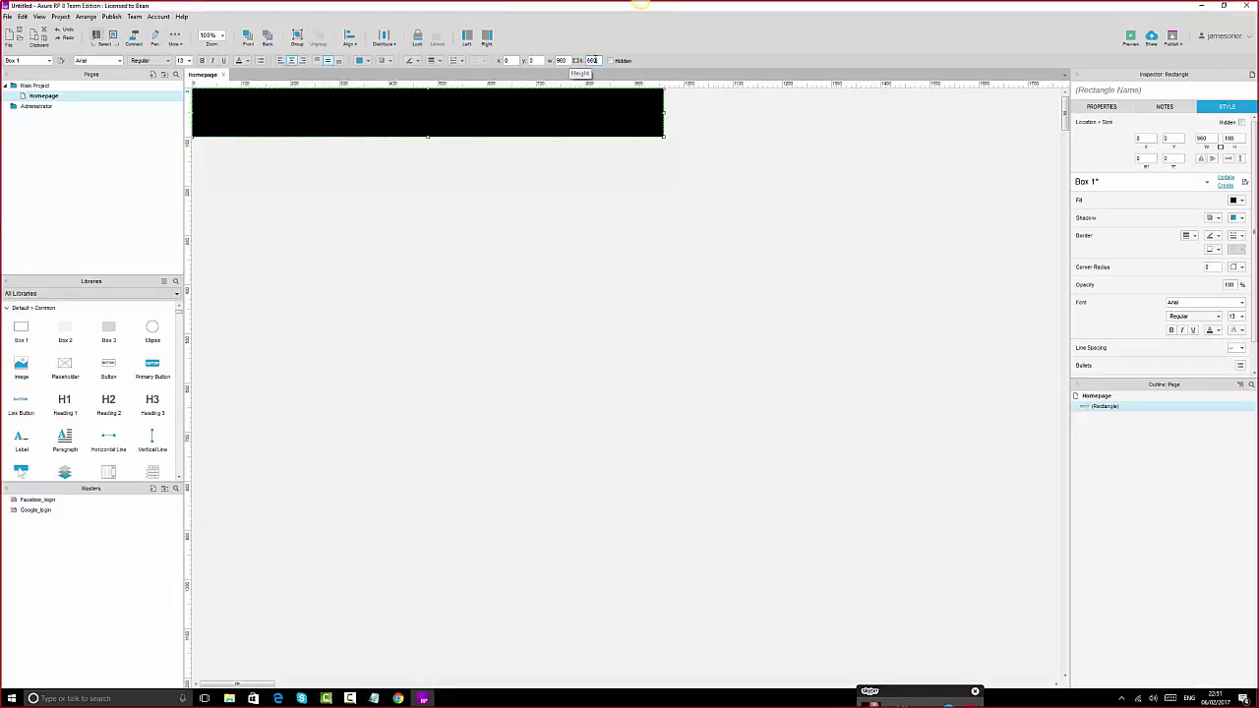
key(Return)
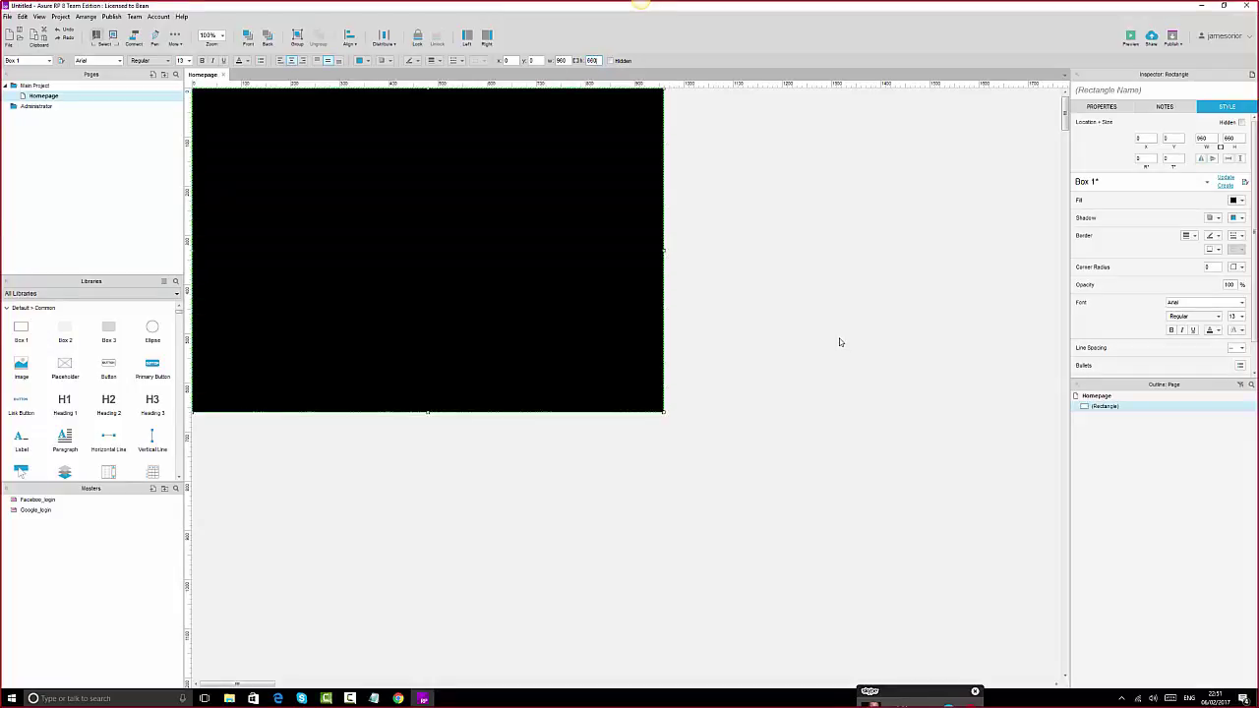
click(840, 342)
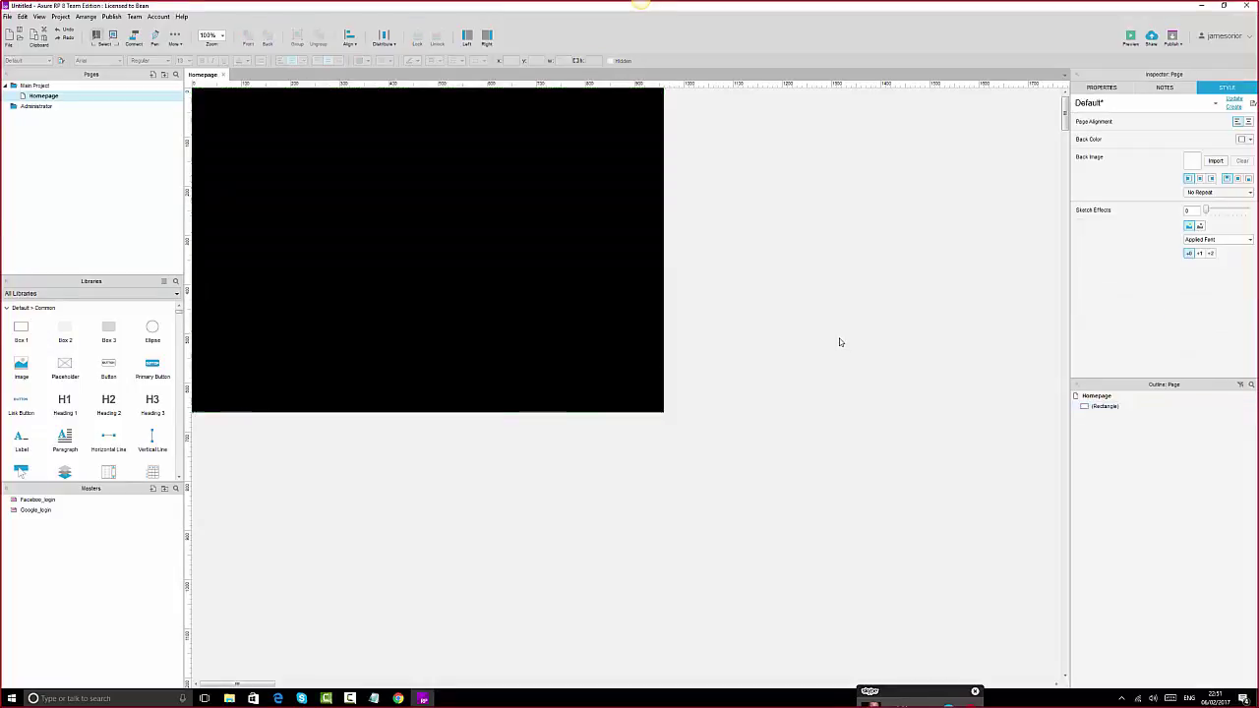
- Switch to Chrome and inspect the Grabble header element's background image rule in its CSS styles
click(398, 698)
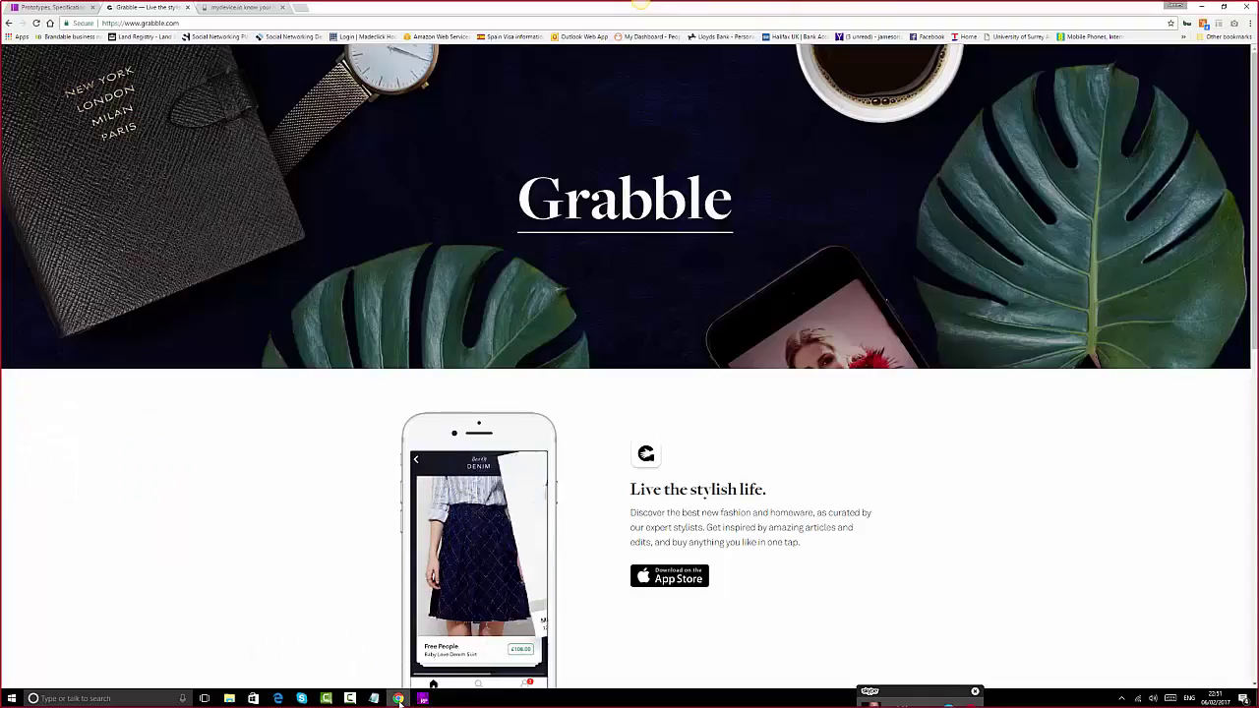
right_click(807, 157)
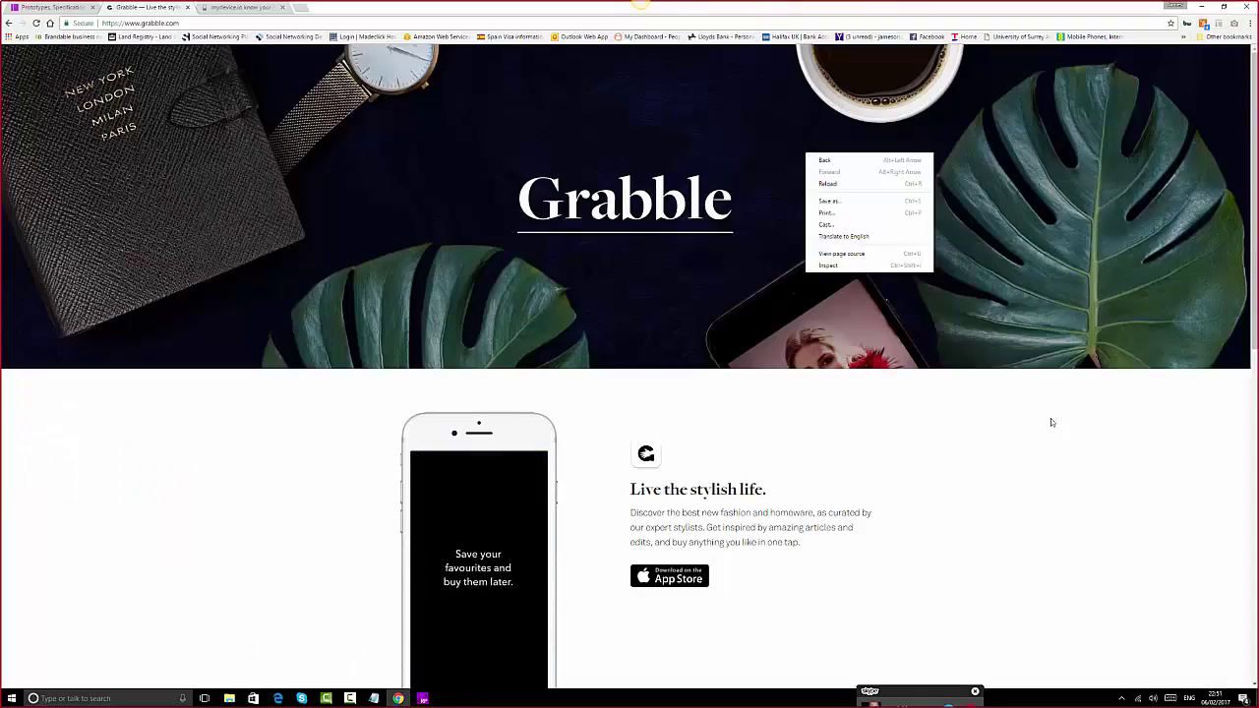
click(1015, 439)
right_click(1016, 436)
click(1050, 547)
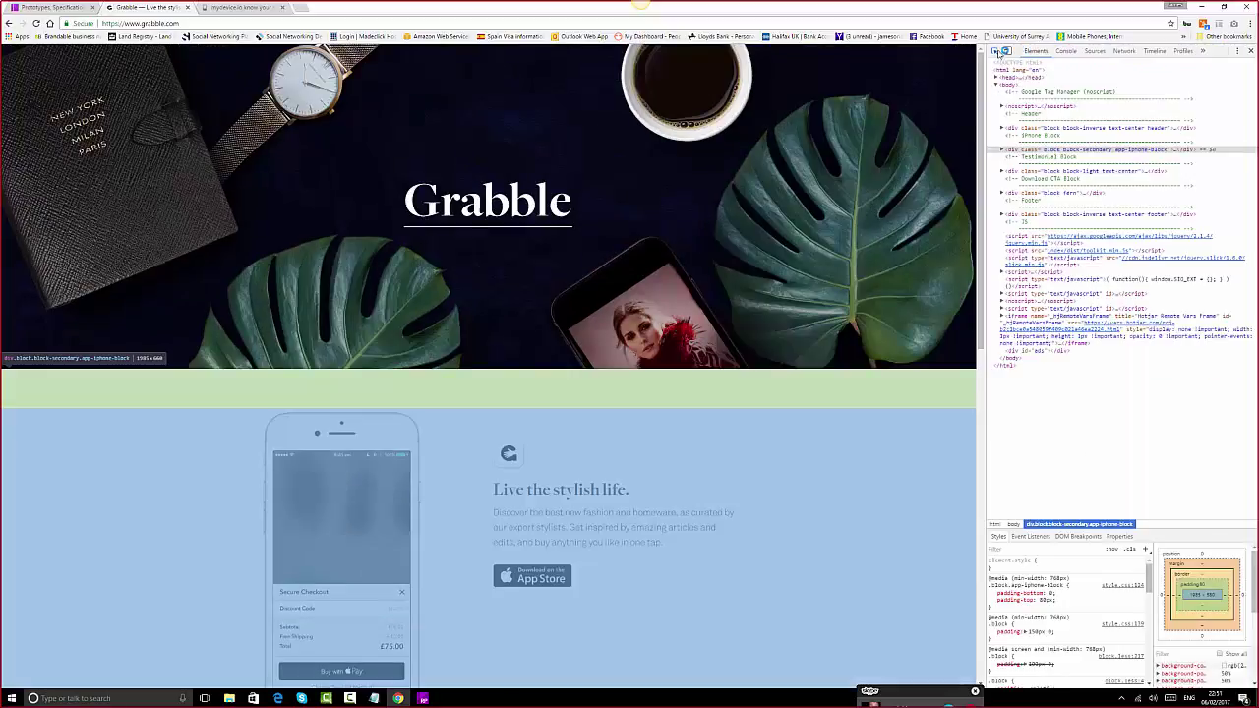
click(995, 51)
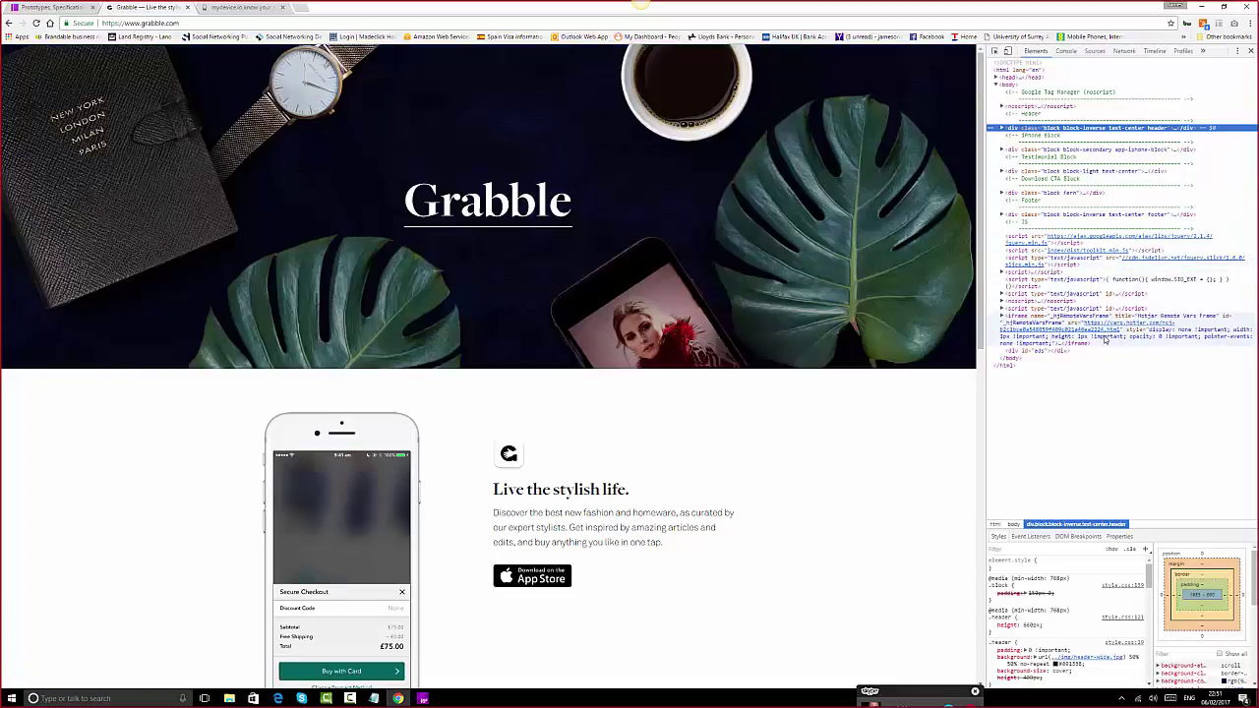
key(ctrl+shift+c)
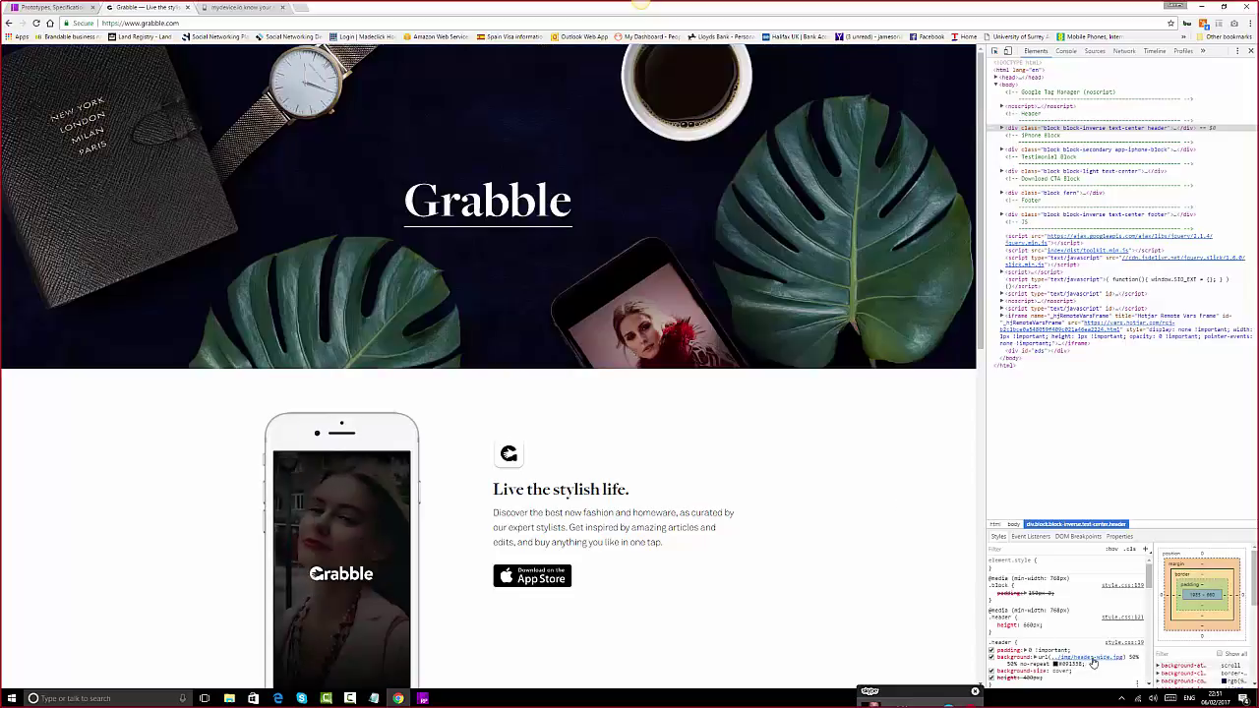
click(1090, 665)
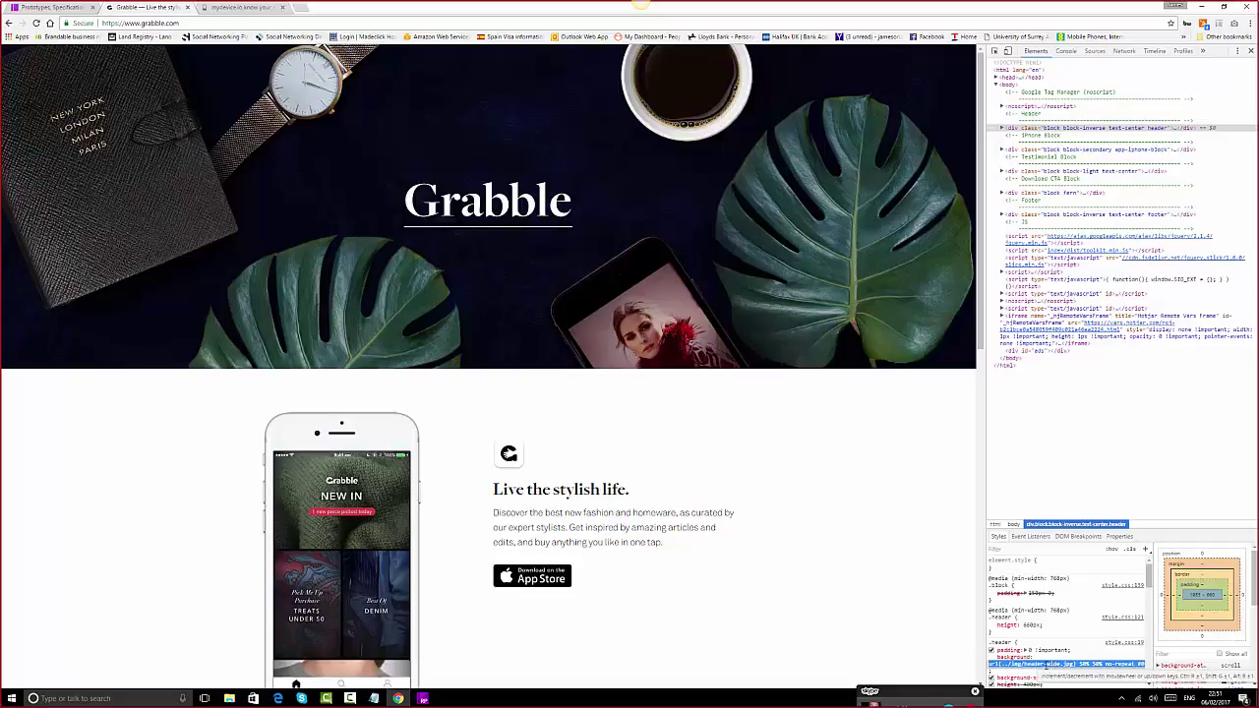
click(1051, 665)
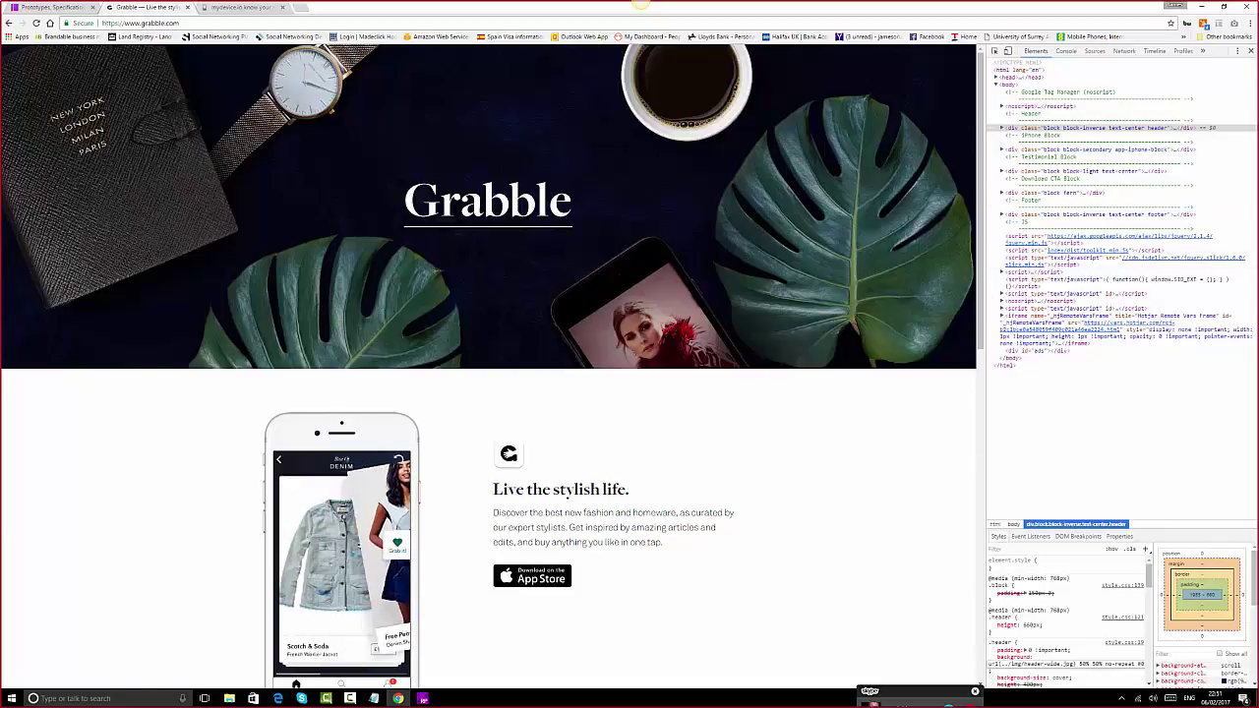
- Return to Axure RP and place a Heading 2 widget near the middle of the black rectangle with white text
click(422, 698)
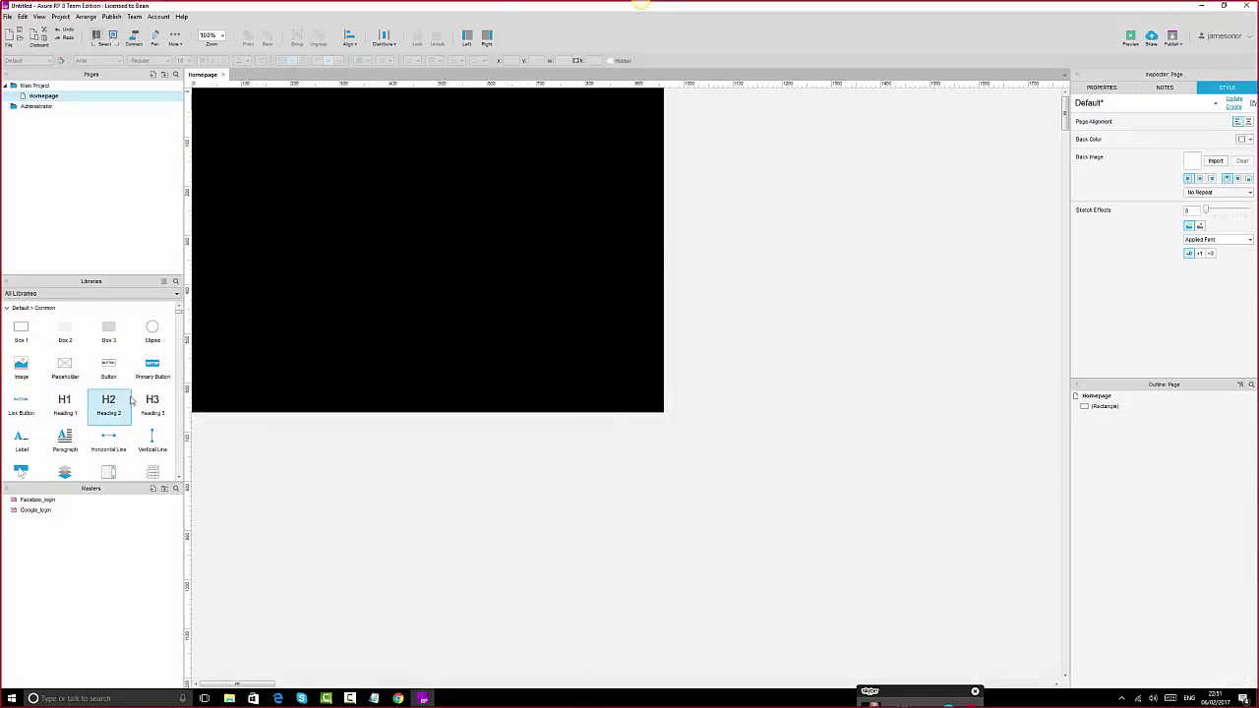
drag(131, 400, 402, 250)
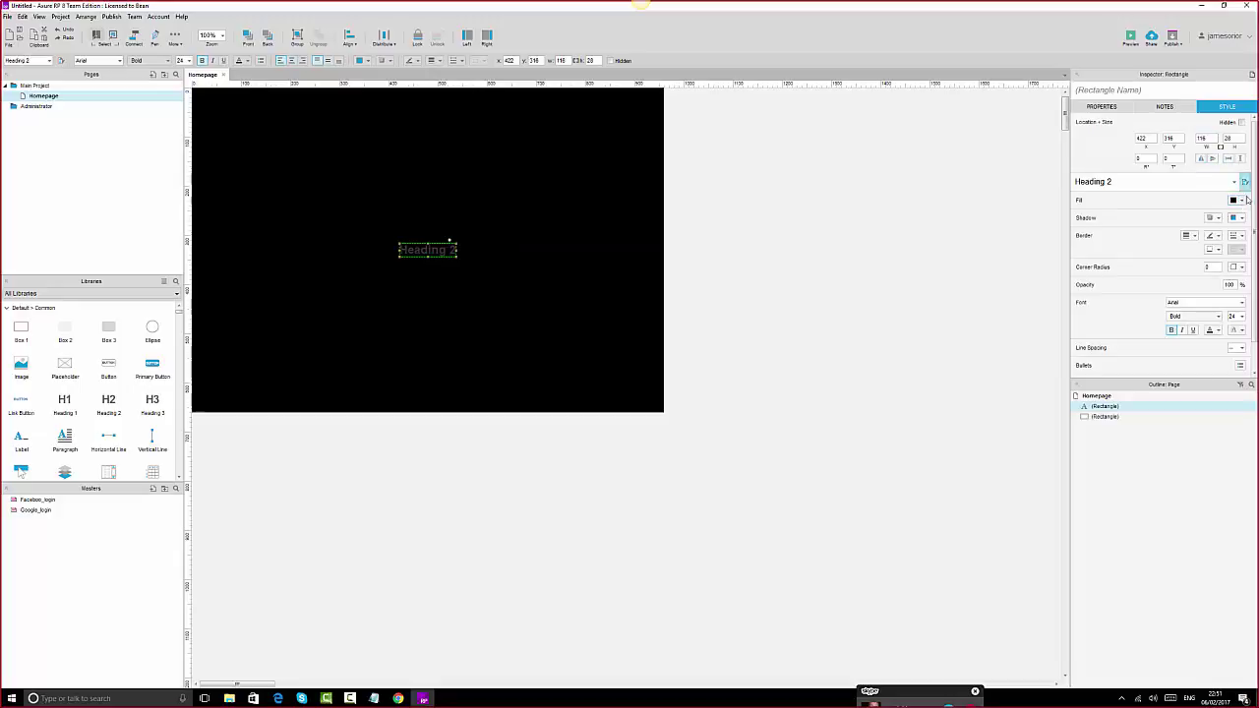
click(1218, 333)
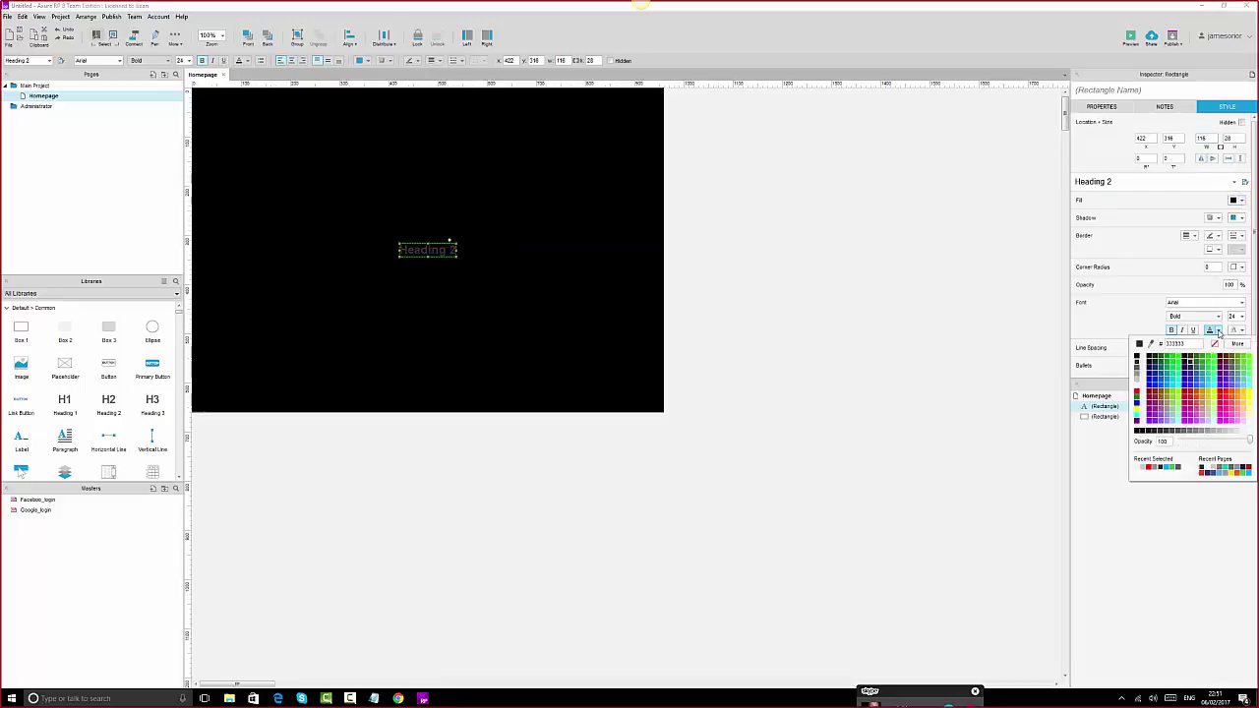
click(1138, 390)
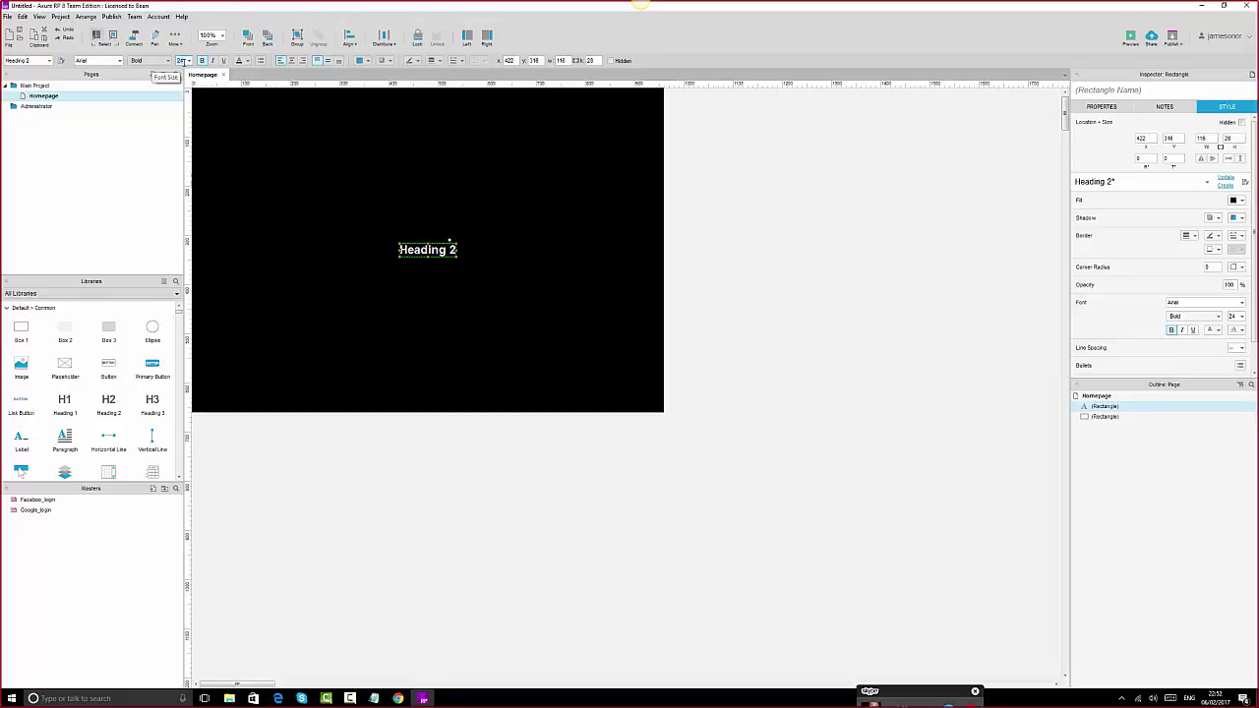
- Set the heading's font size to 75
click(182, 61)
text(75)
key(Return)
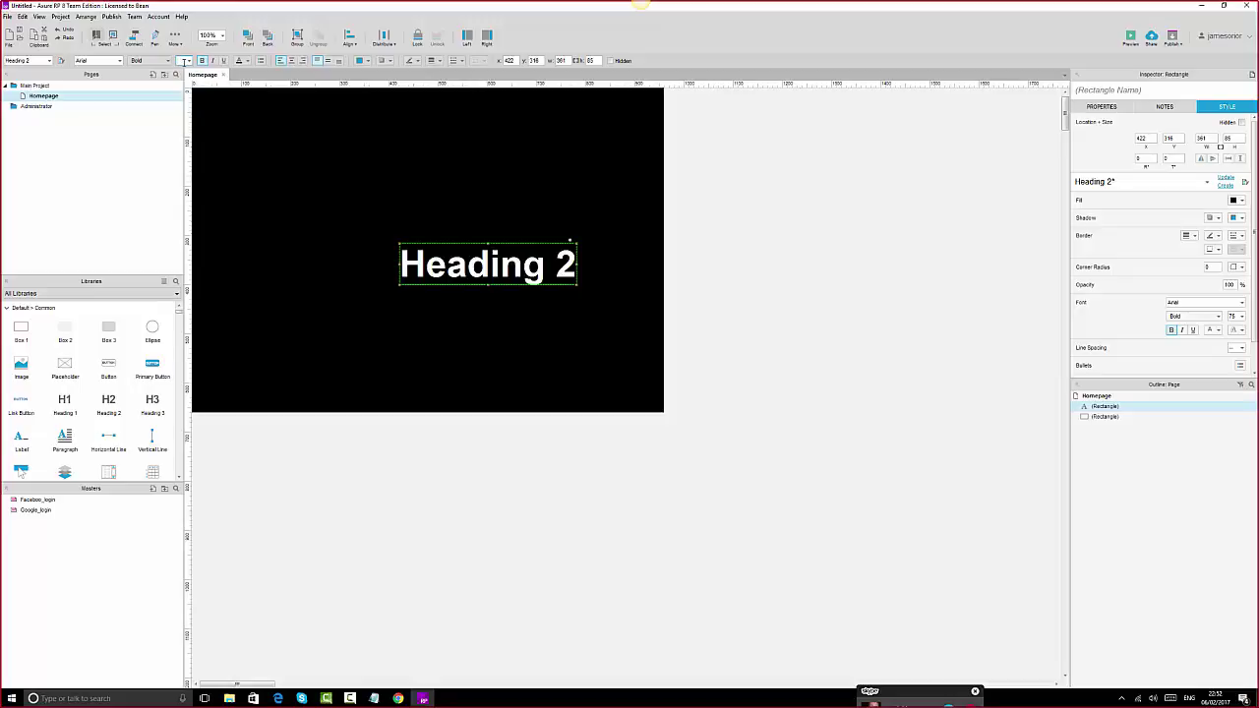
- Set the heading's font size to 120 and move it back within the black rectangle
text(120)
key(Return)
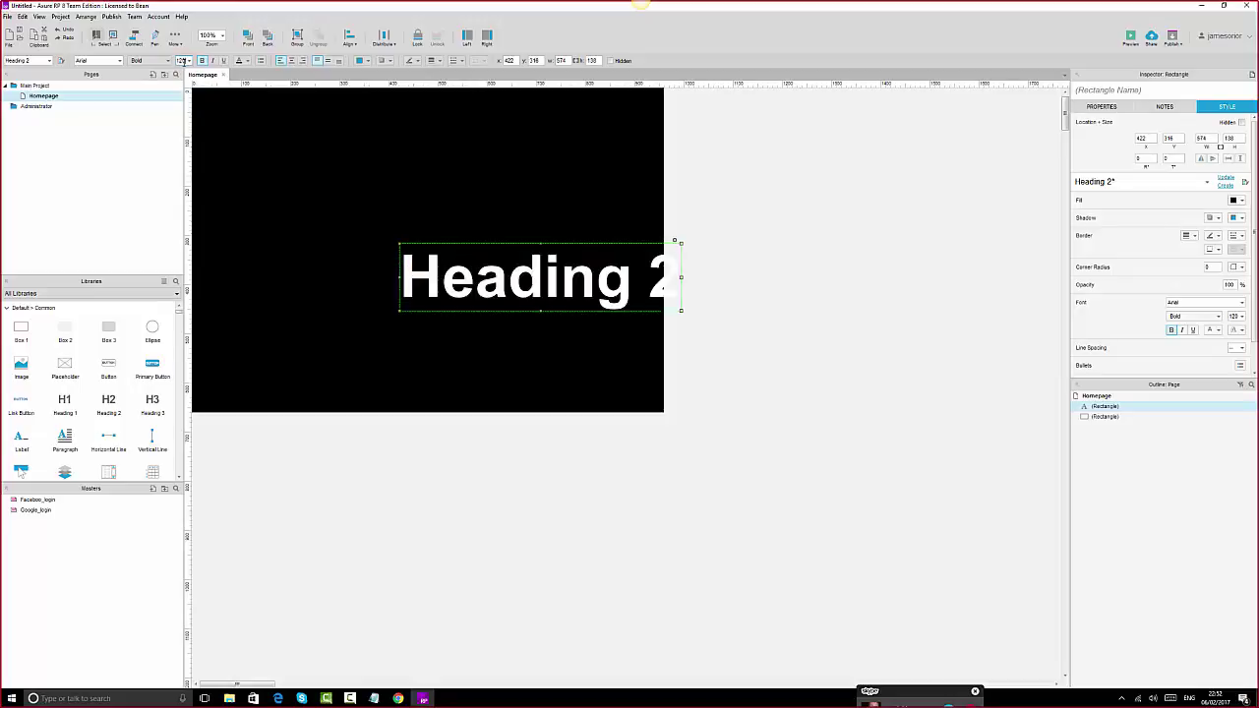
drag(518, 285, 431, 272)
- Replace the heading's placeholder text with "Grabble"
double_click(433, 270)
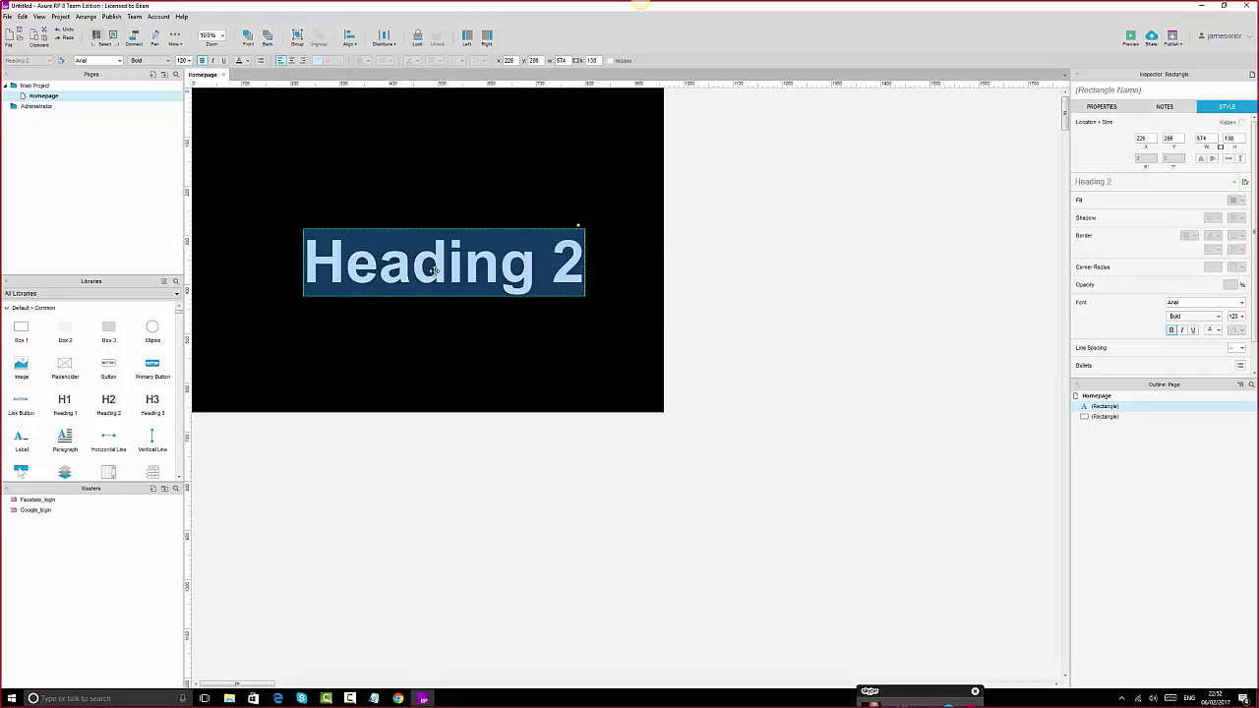
text(Gra)
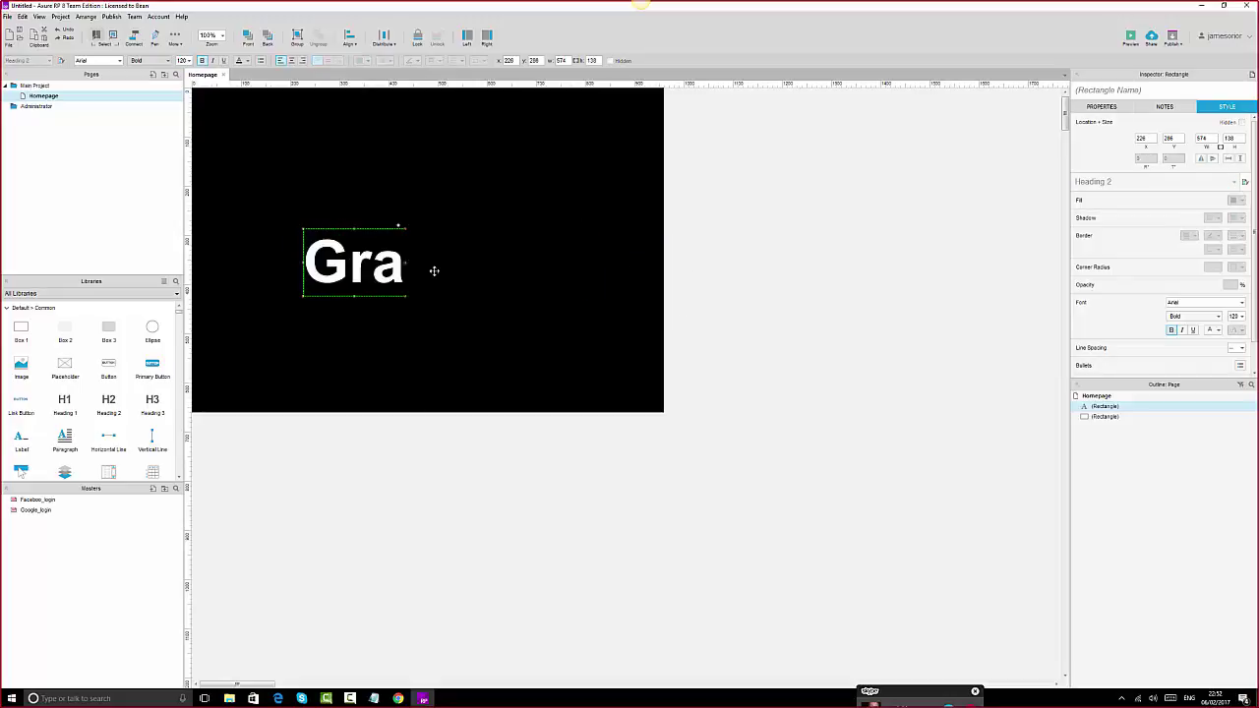
text(bble)
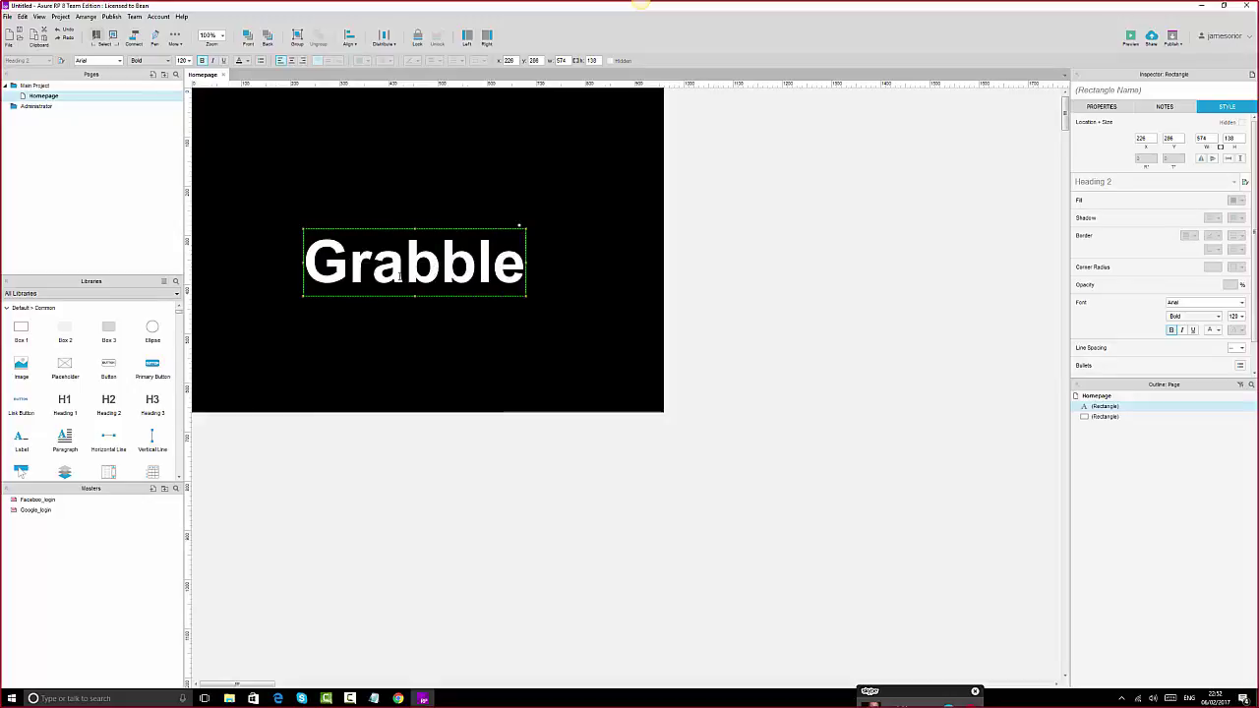
click(745, 269)
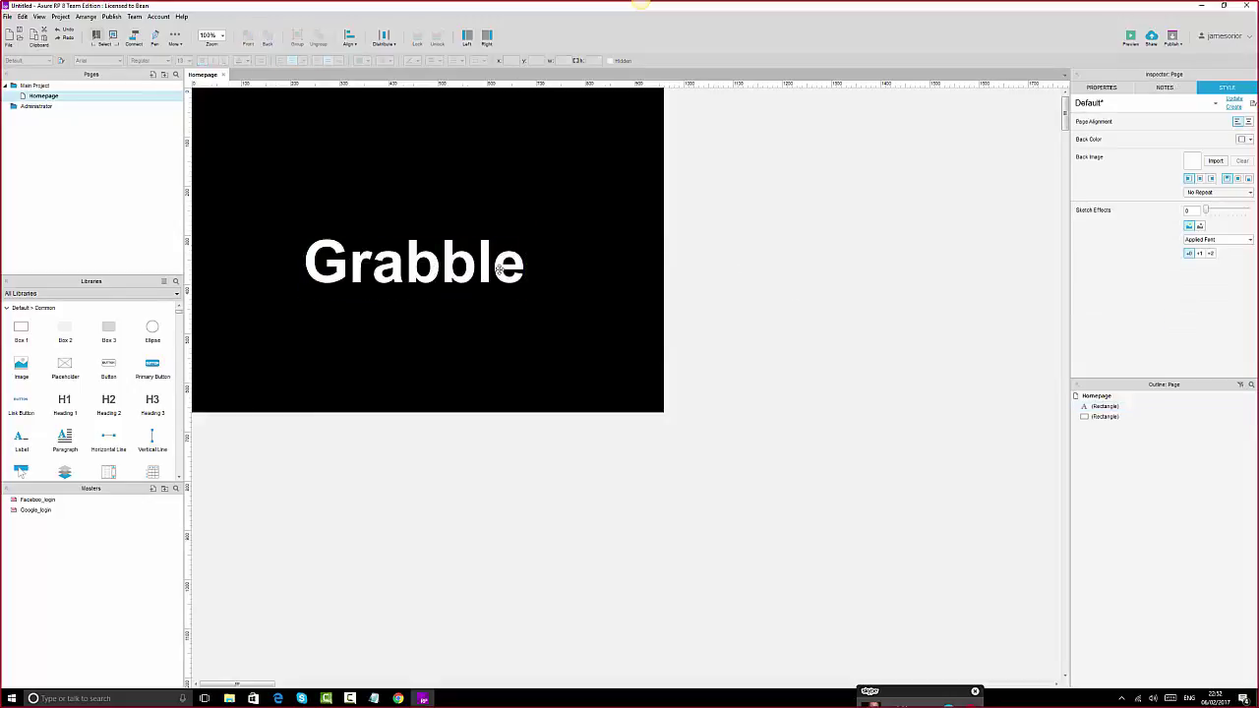
- Align the Grabble heading and the black rectangle to each other's center and middle
click(517, 339)
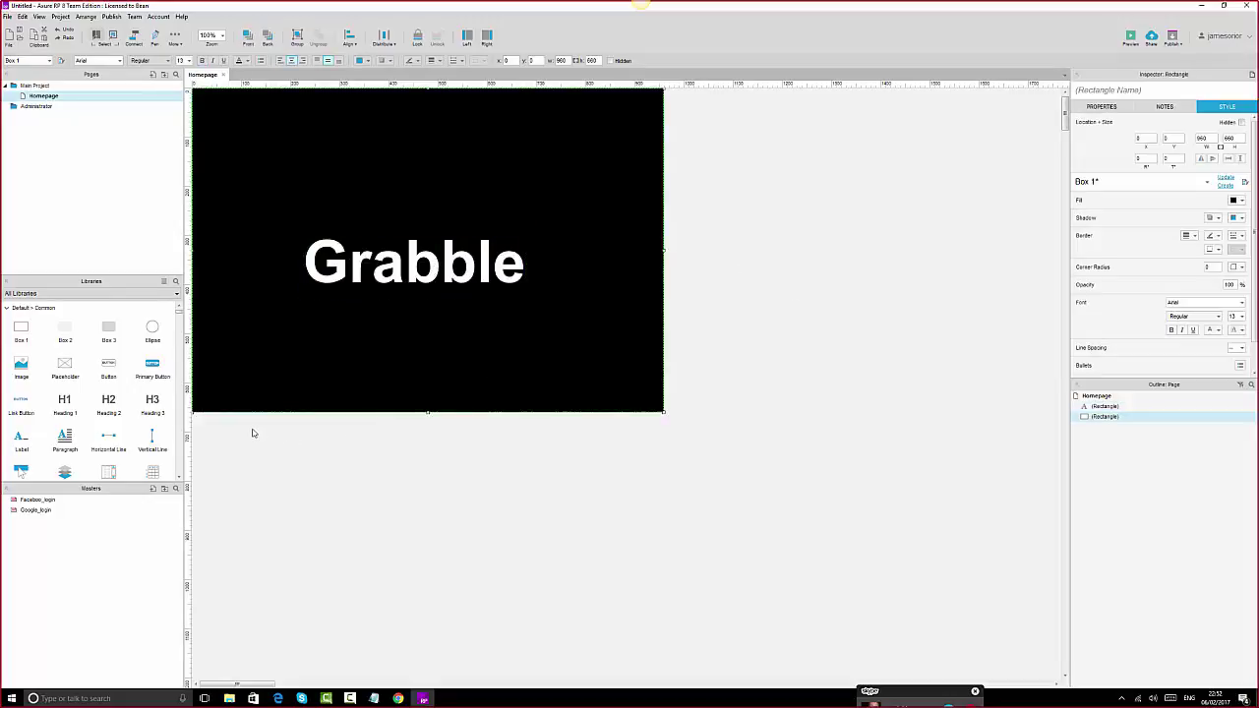
drag(207, 440, 695, 88)
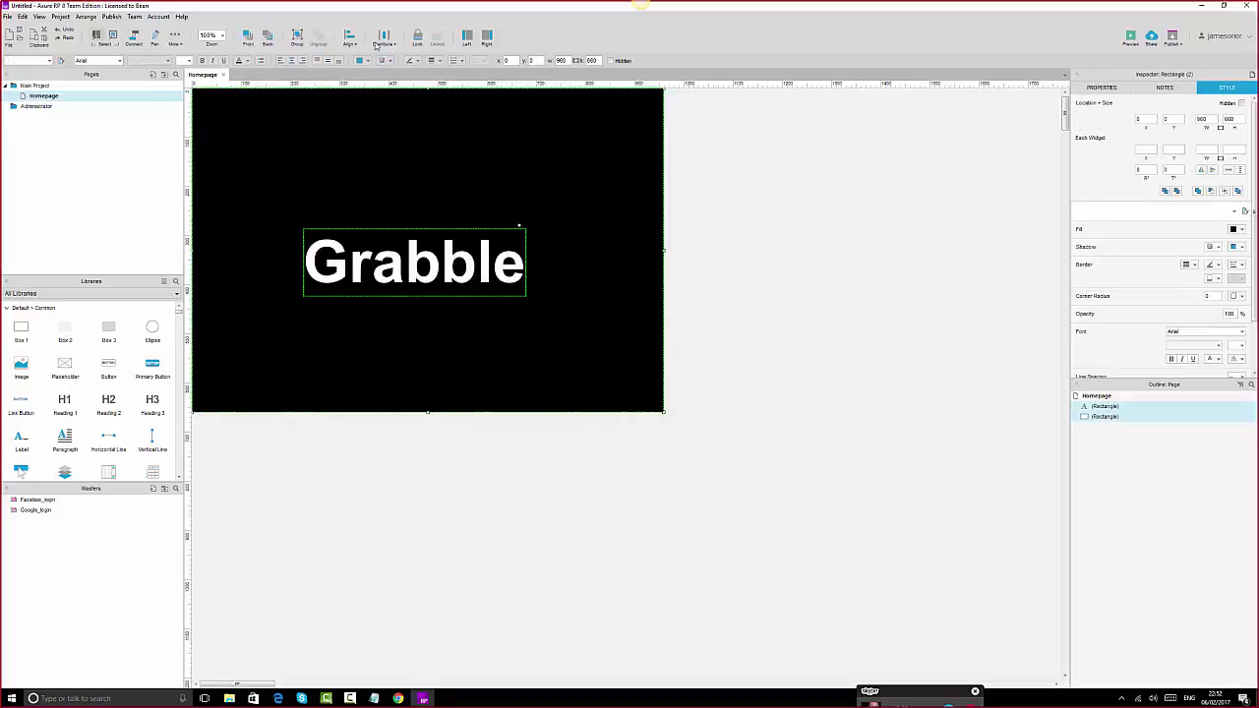
click(350, 41)
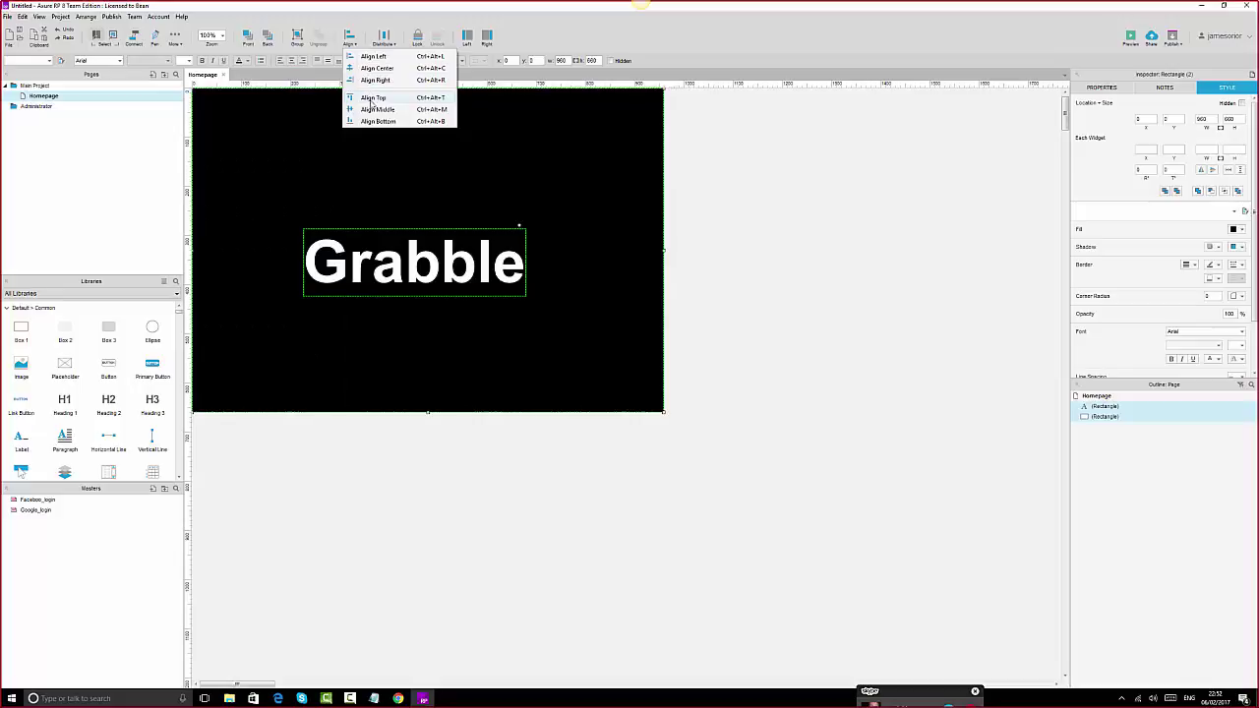
click(380, 68)
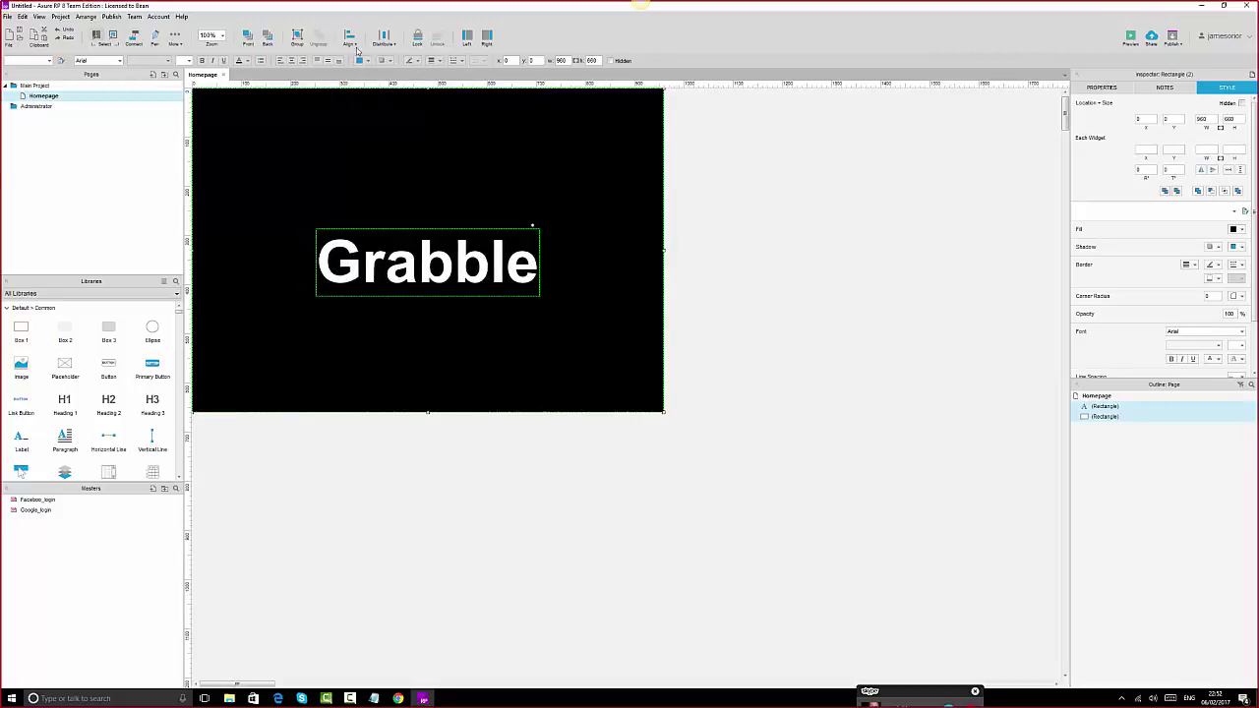
click(356, 47)
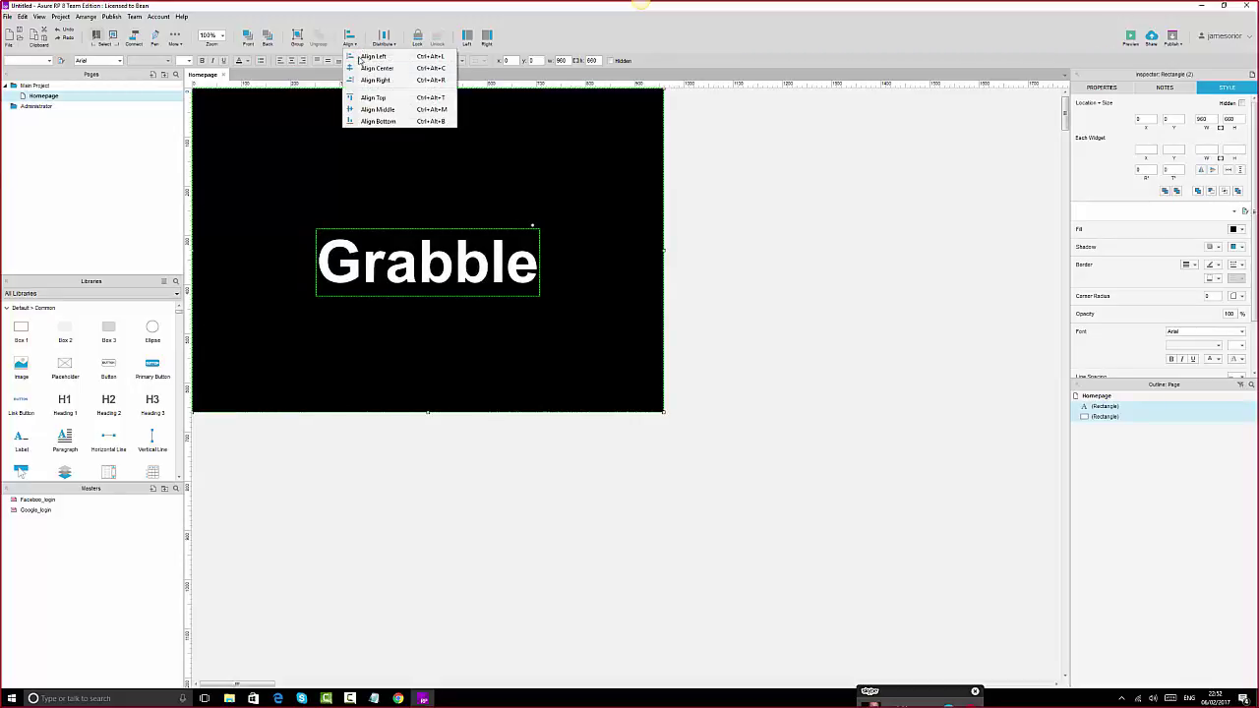
click(376, 110)
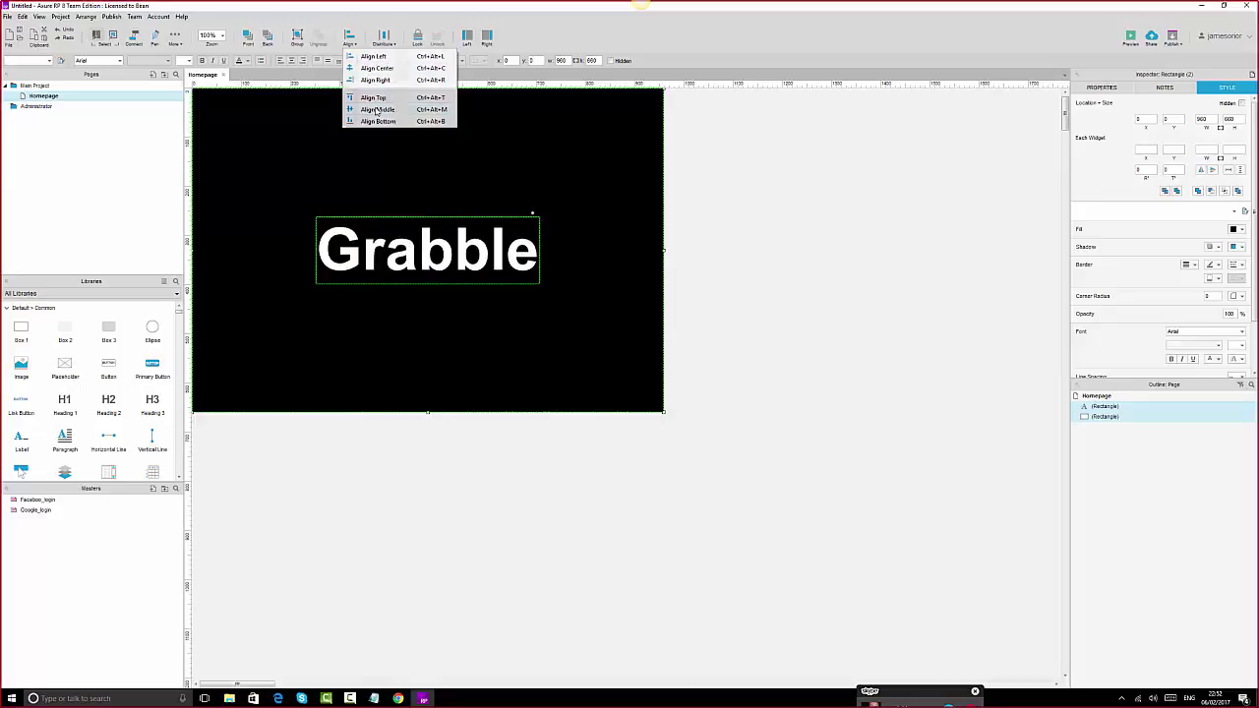
click(814, 259)
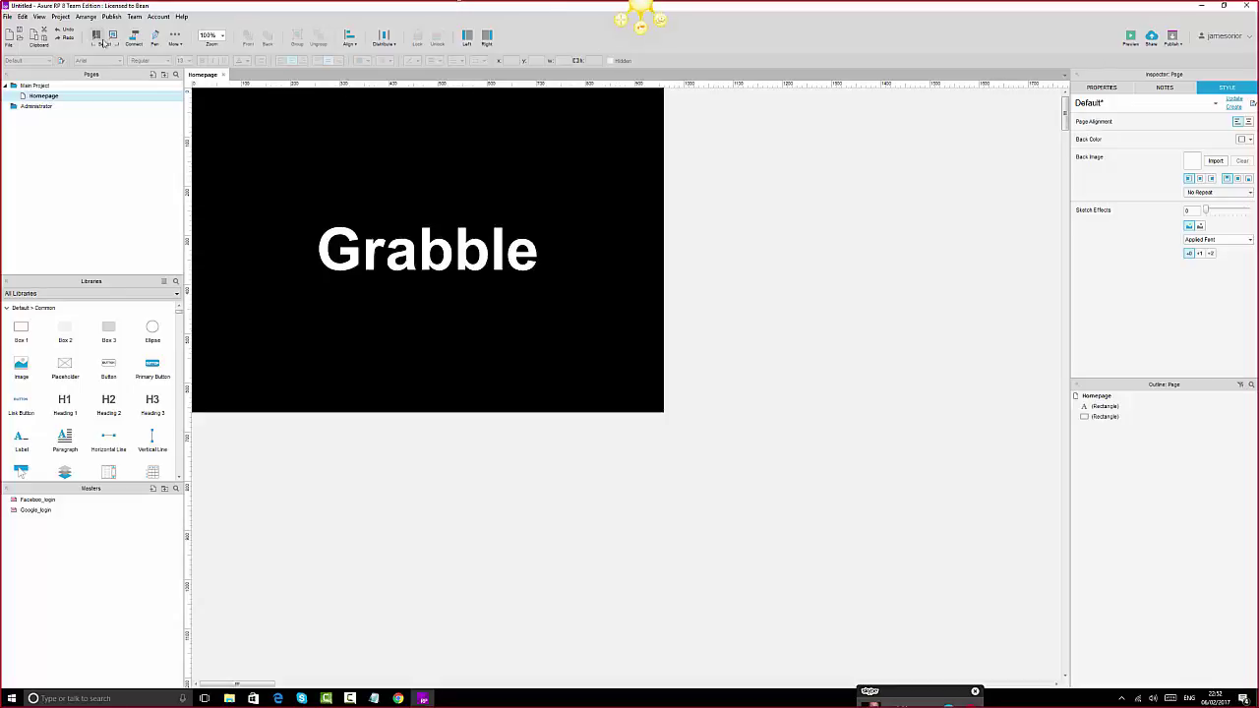
- Save the project as an Axure RP file in the HTML folder, named with the person's first name followed by "Tutorial 1"
key(ctrl+s)
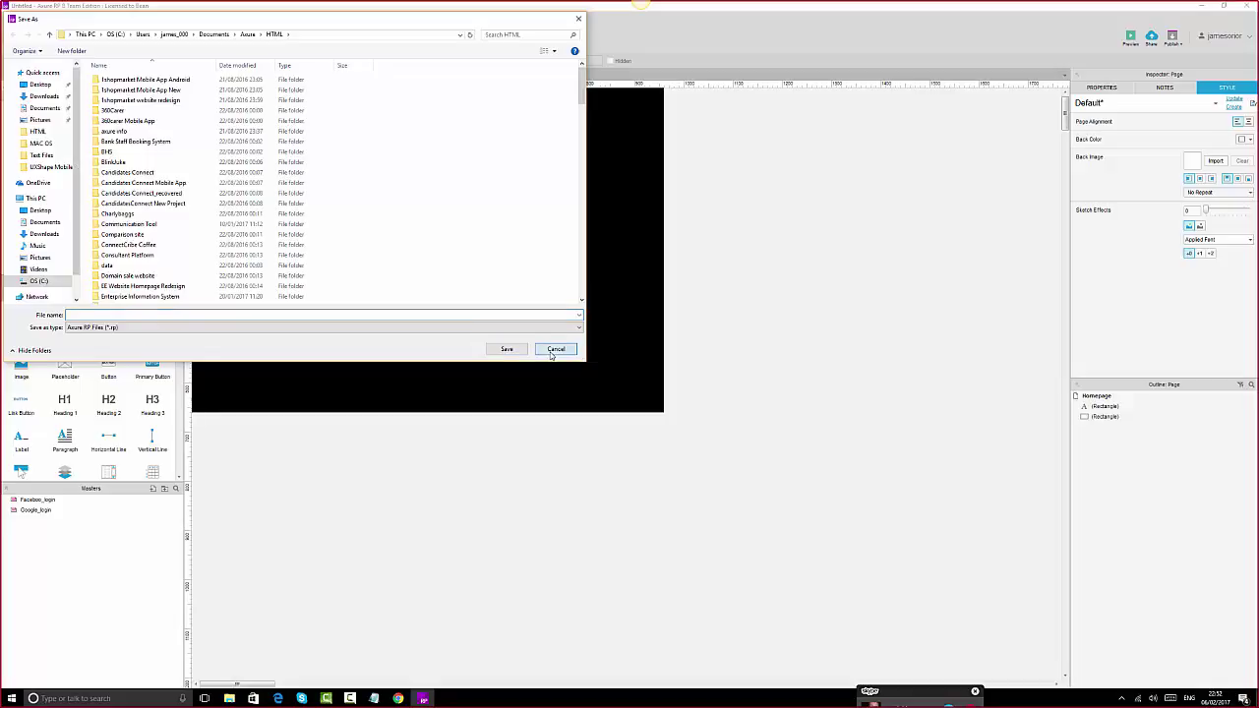
click(168, 316)
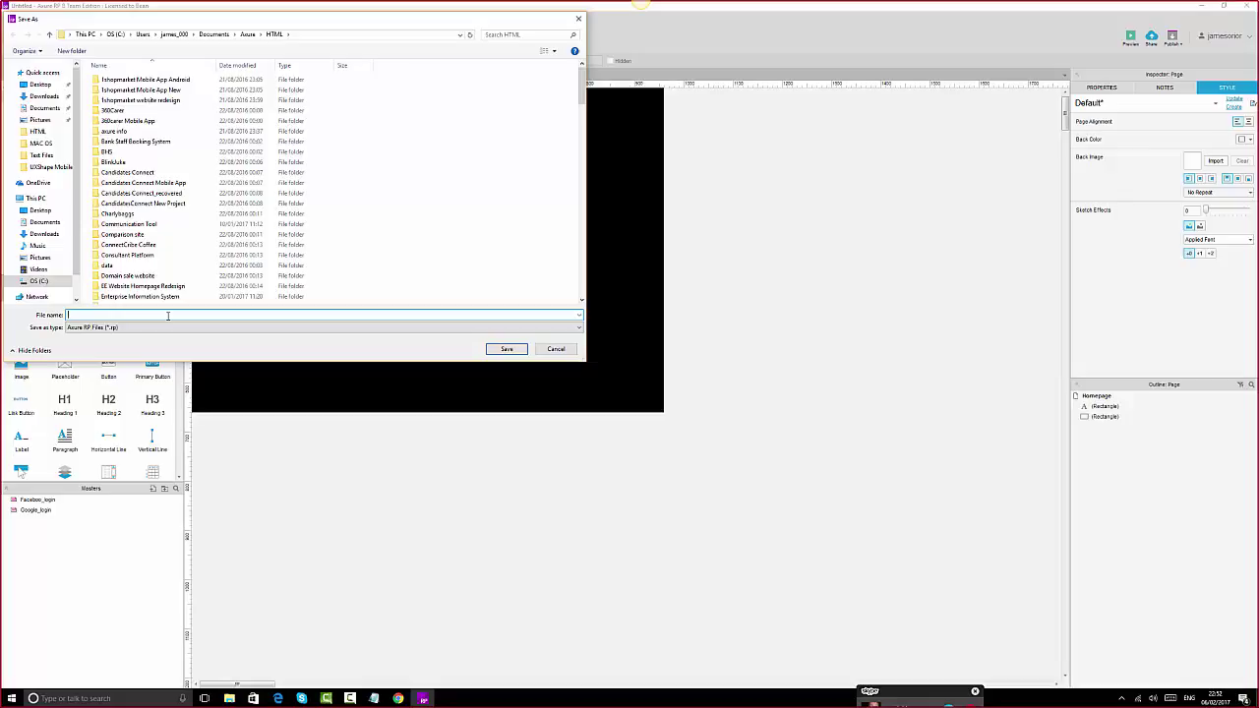
text(Tu)
text(Dani)
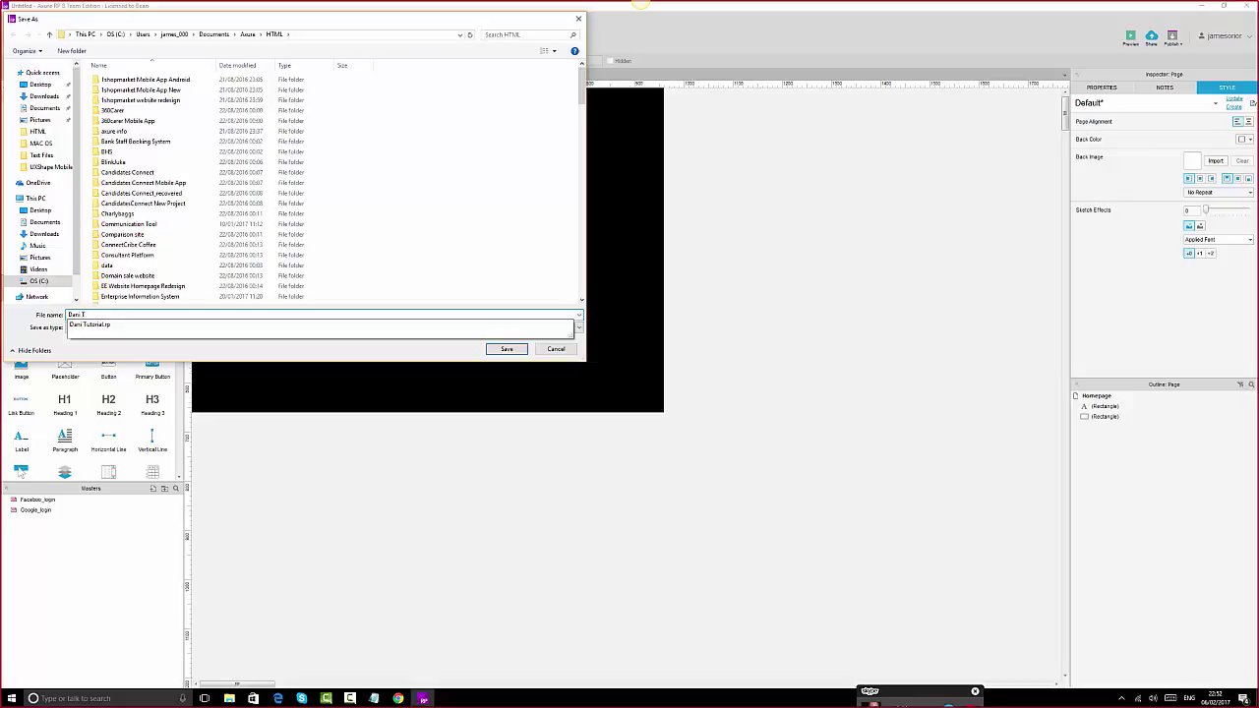
text(Tutorial 1)
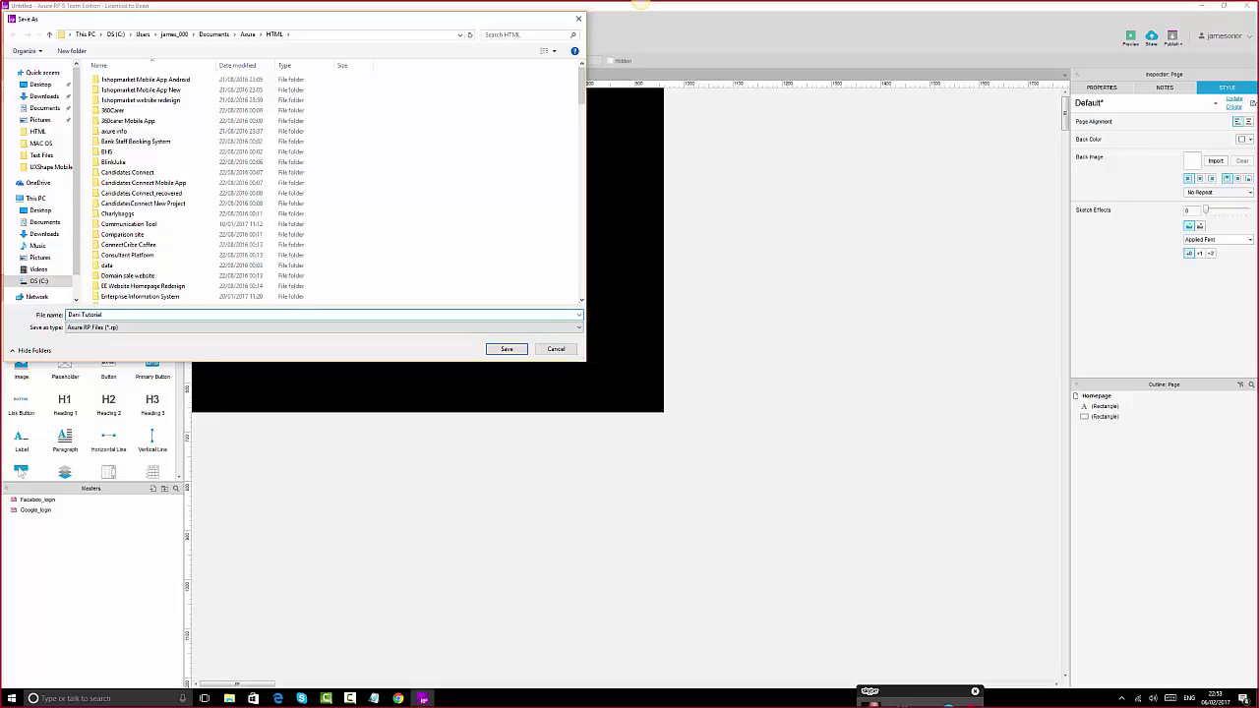
click(520, 350)
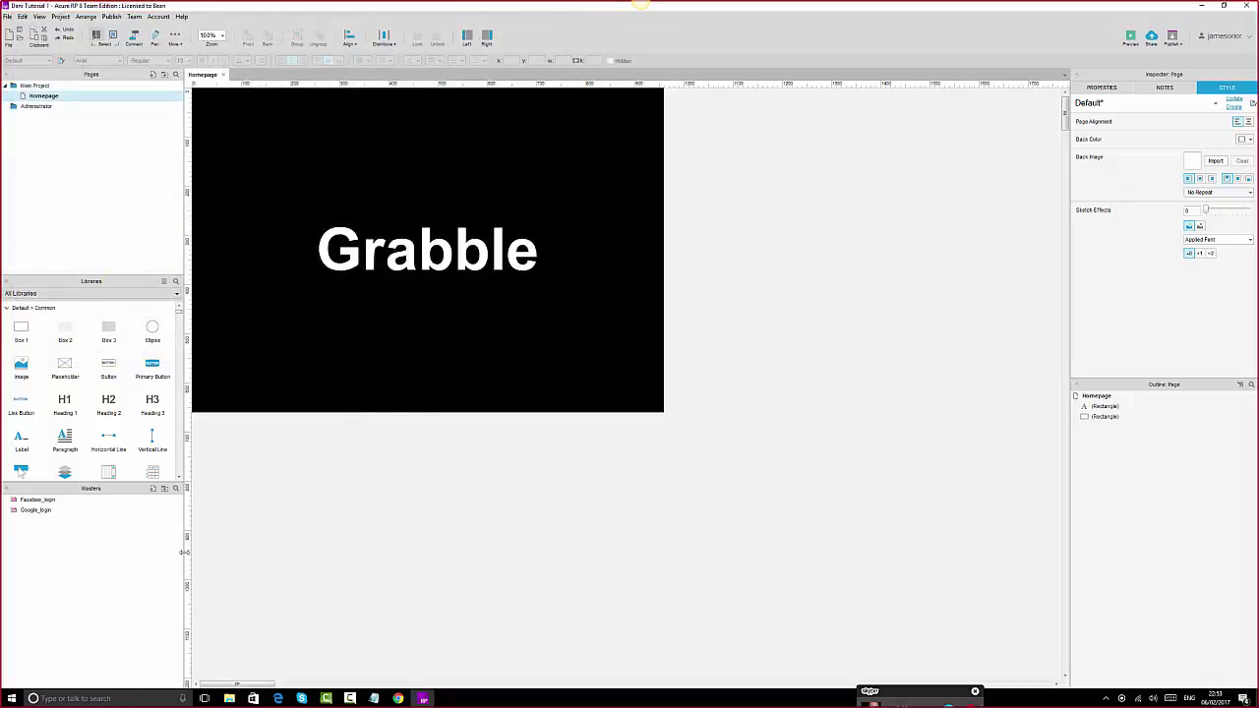
- Preview the Homepage prototype in the browser with its sidebar collapsed, and view the Grabble site in Chrome with the developer tools closed
click(1132, 37)
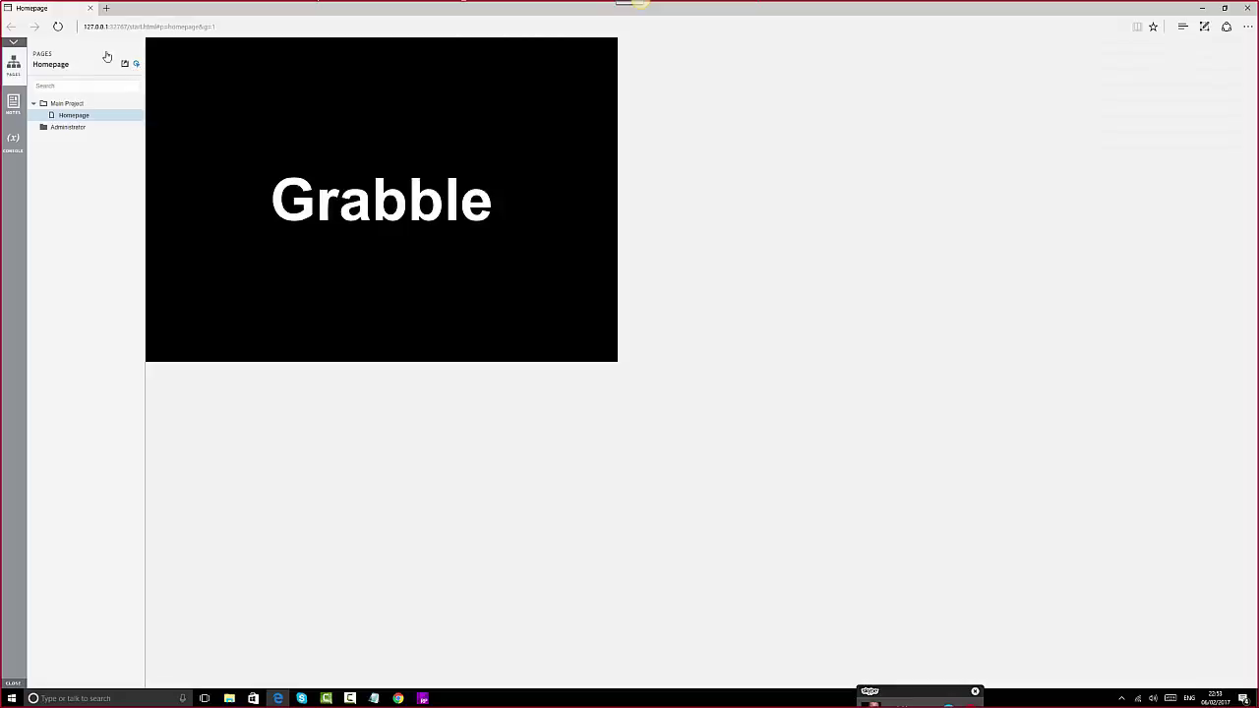
click(16, 43)
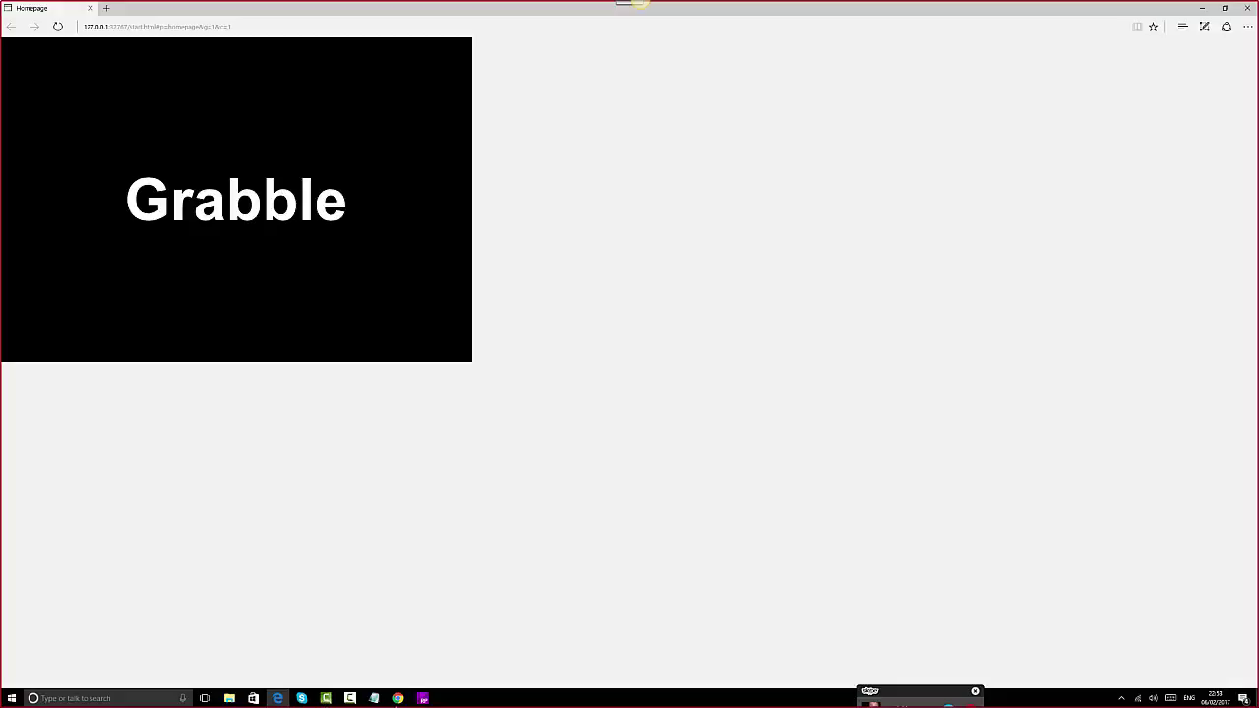
key(alt+Tab)
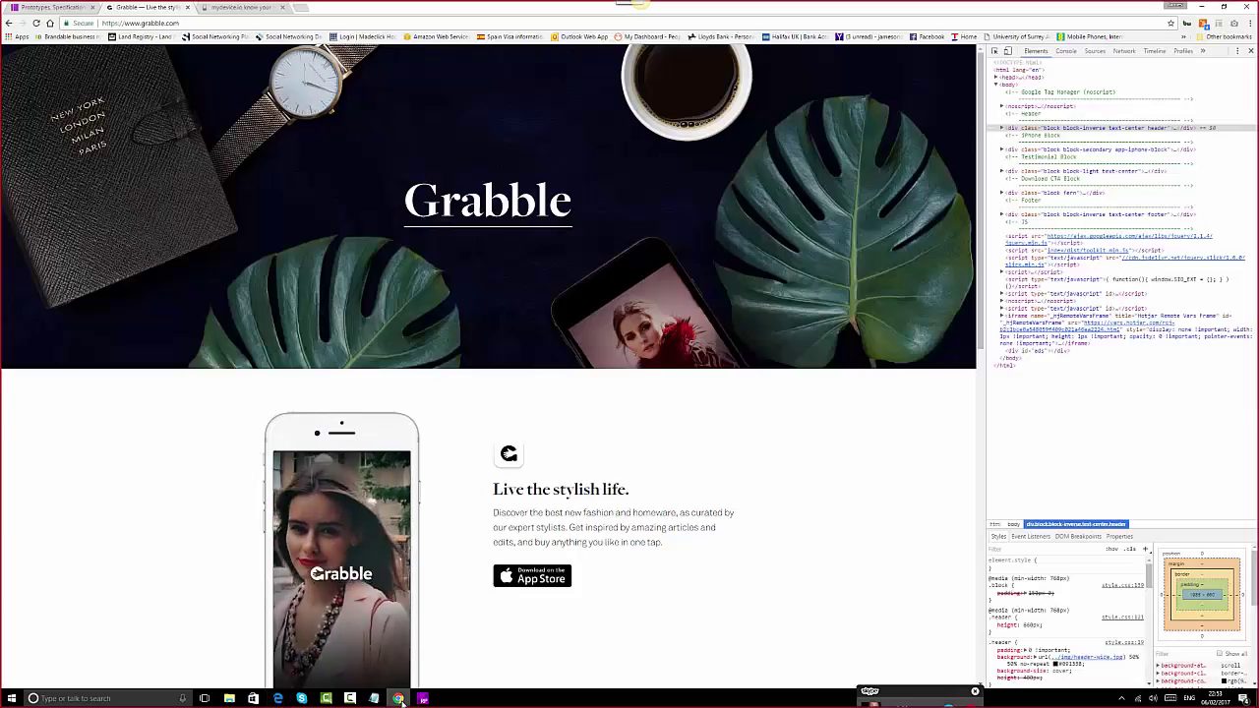
click(1251, 52)
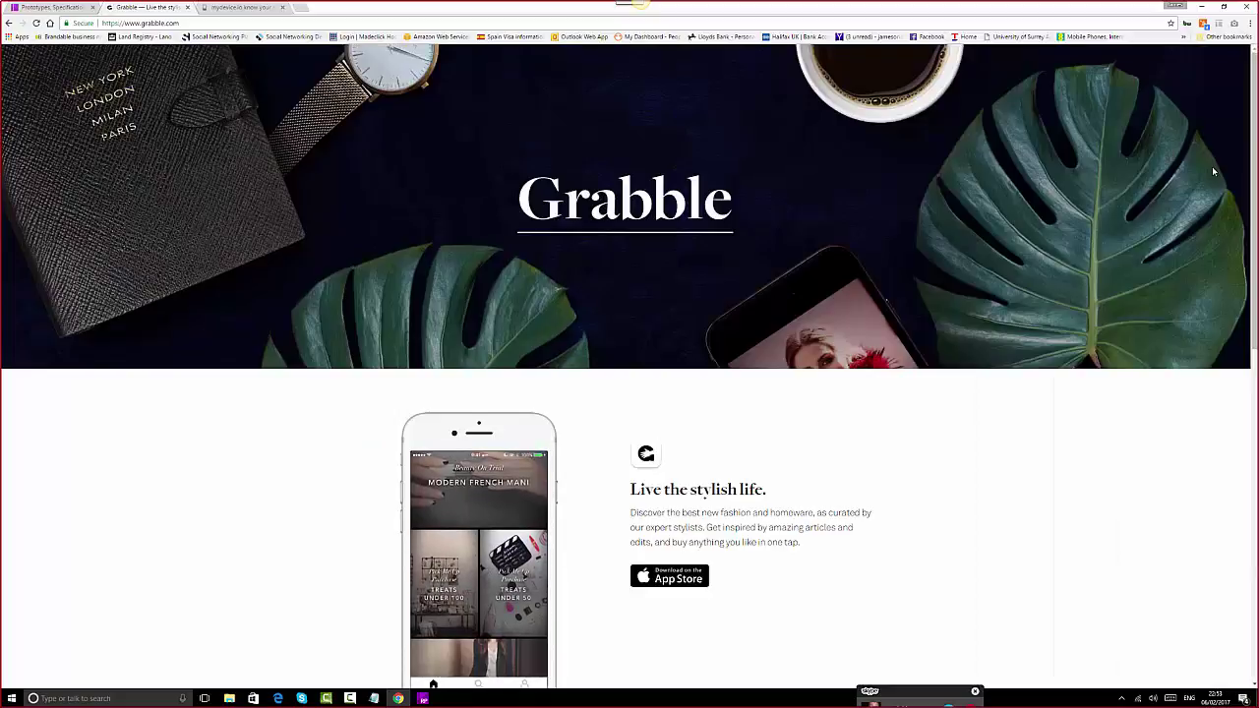
- Switch to Axure RP, set the page alignment to center, and reload the prototype preview in Edge
click(423, 700)
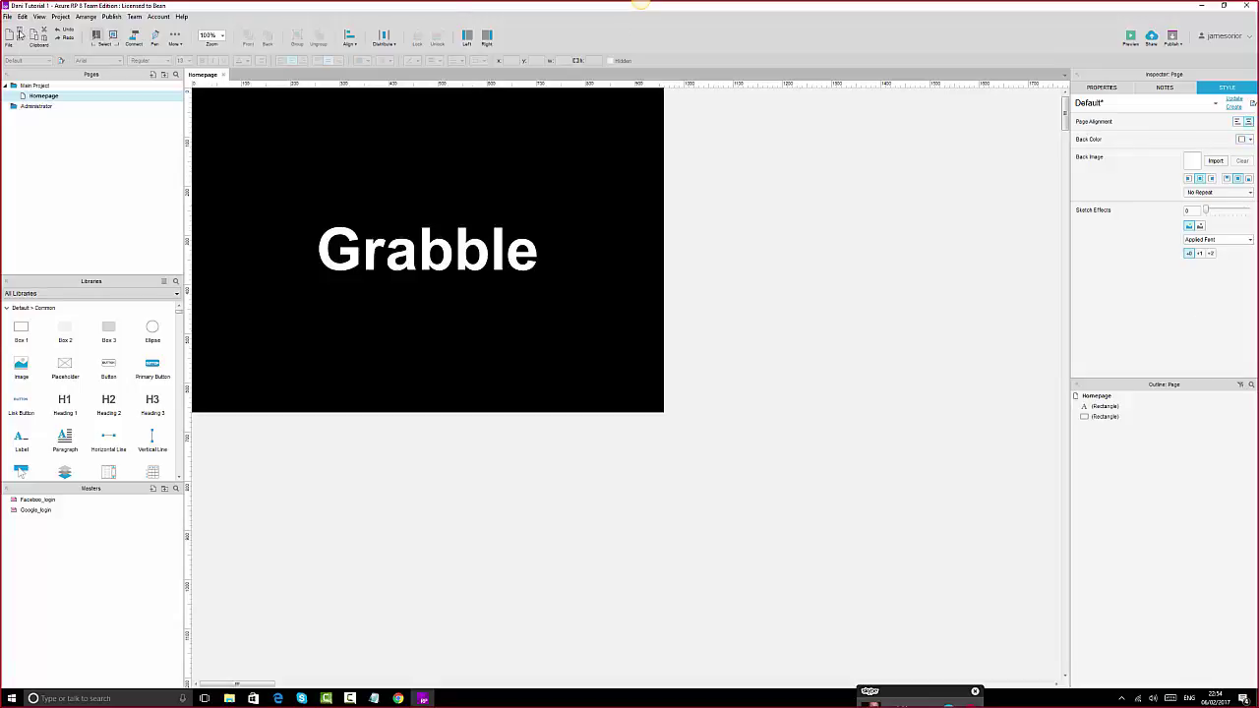
click(278, 699)
click(58, 26)
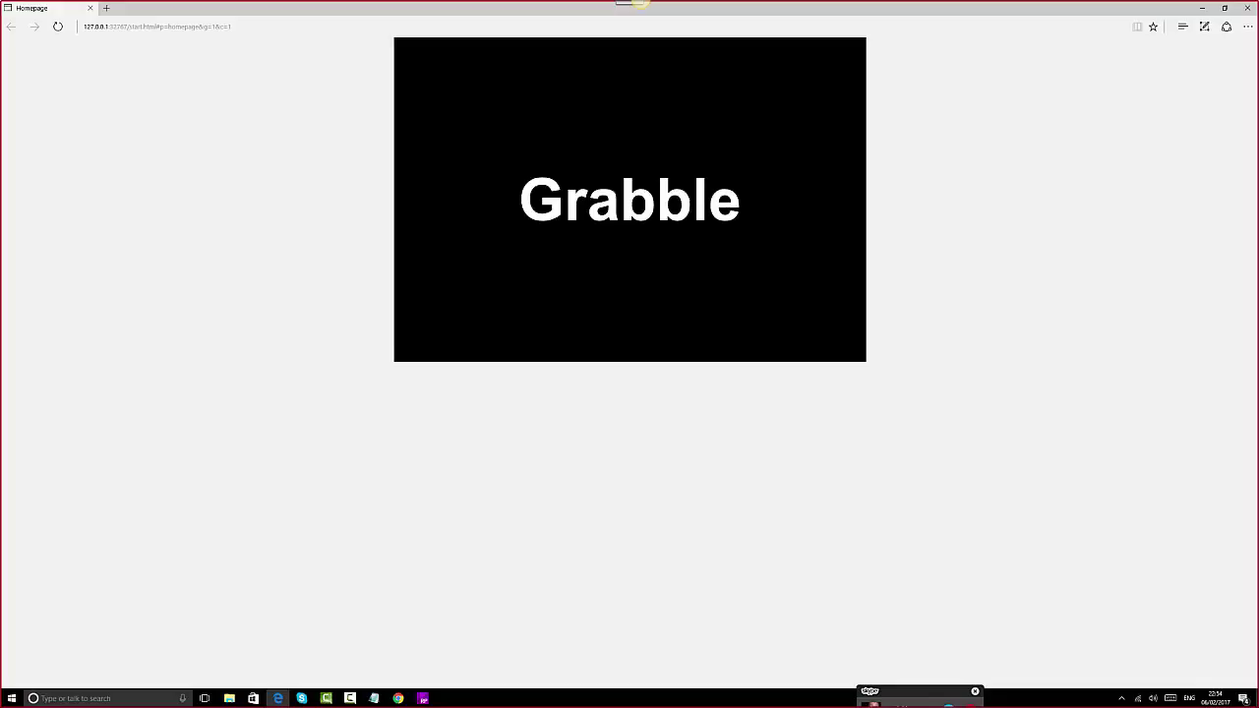
- Return to Axure RP, convert the black rectangle to a dynamic panel and name the panel "Banner"
click(423, 698)
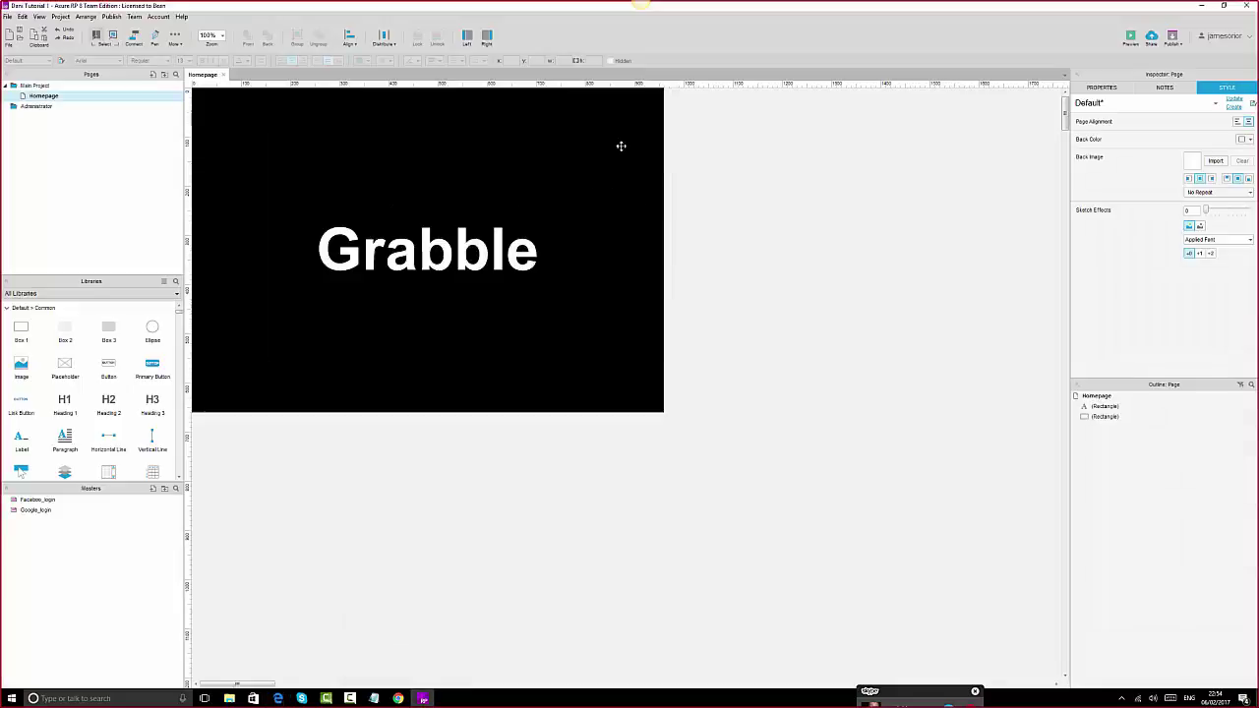
right_click(624, 116)
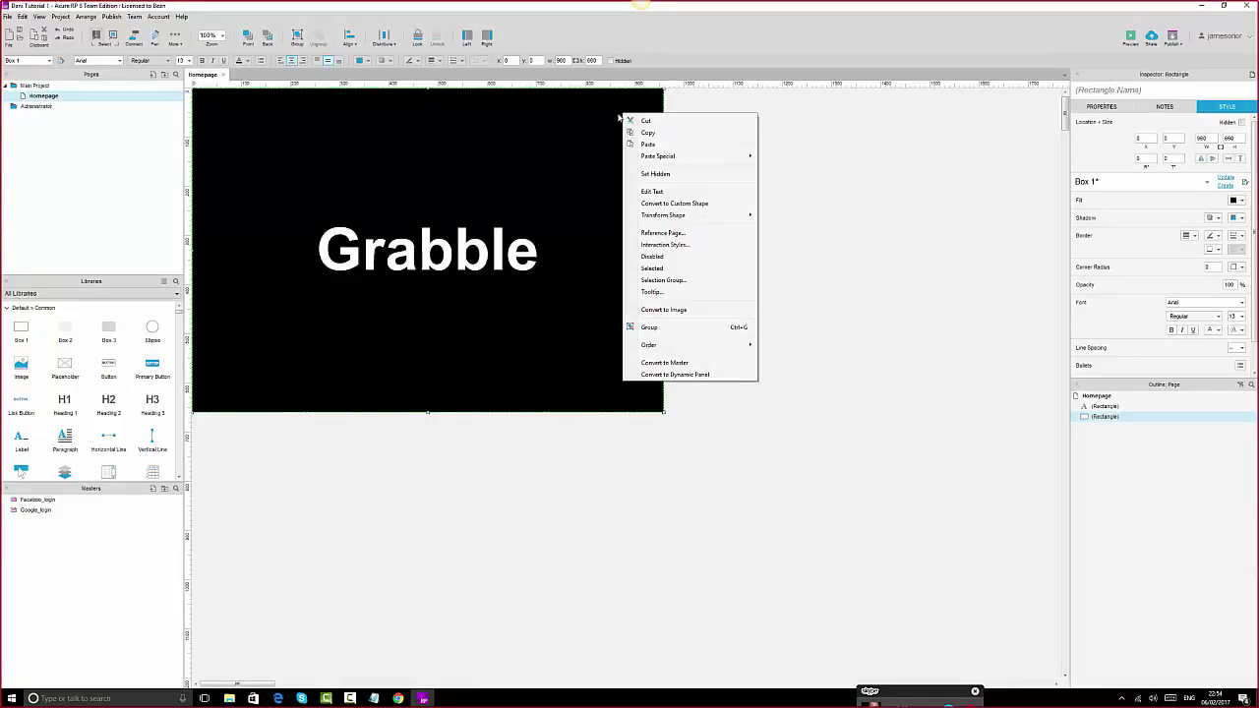
click(665, 375)
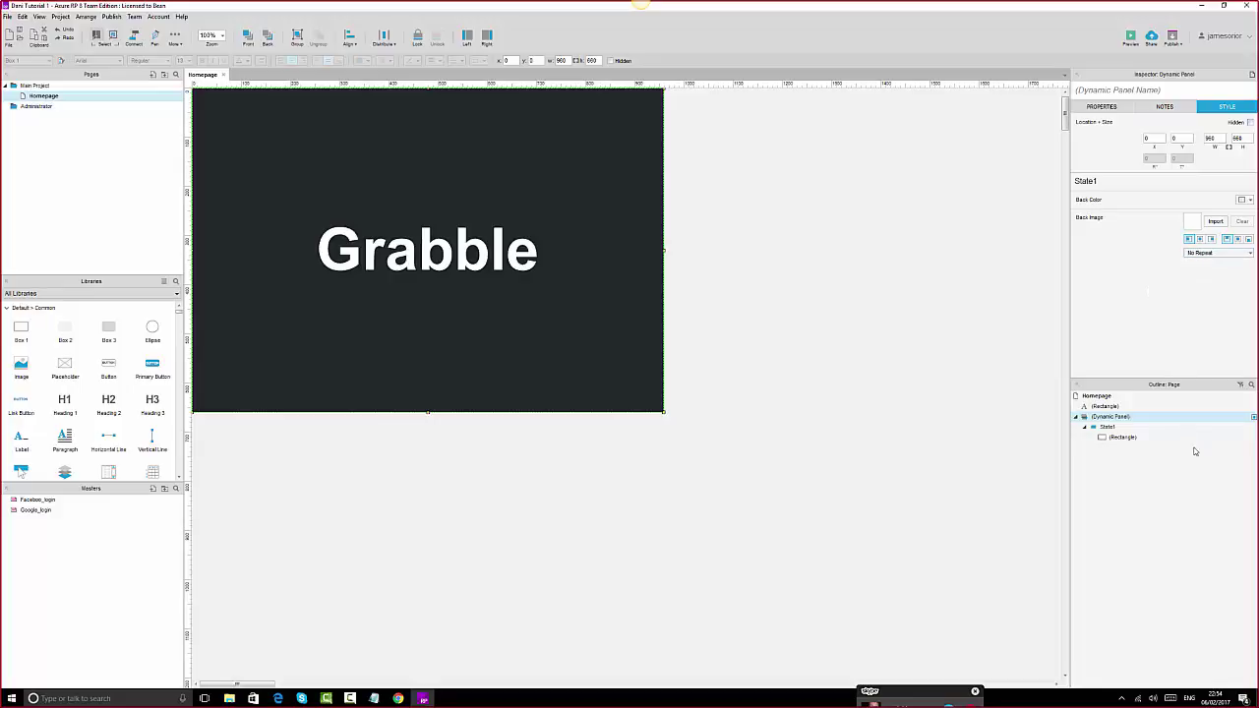
click(1107, 418)
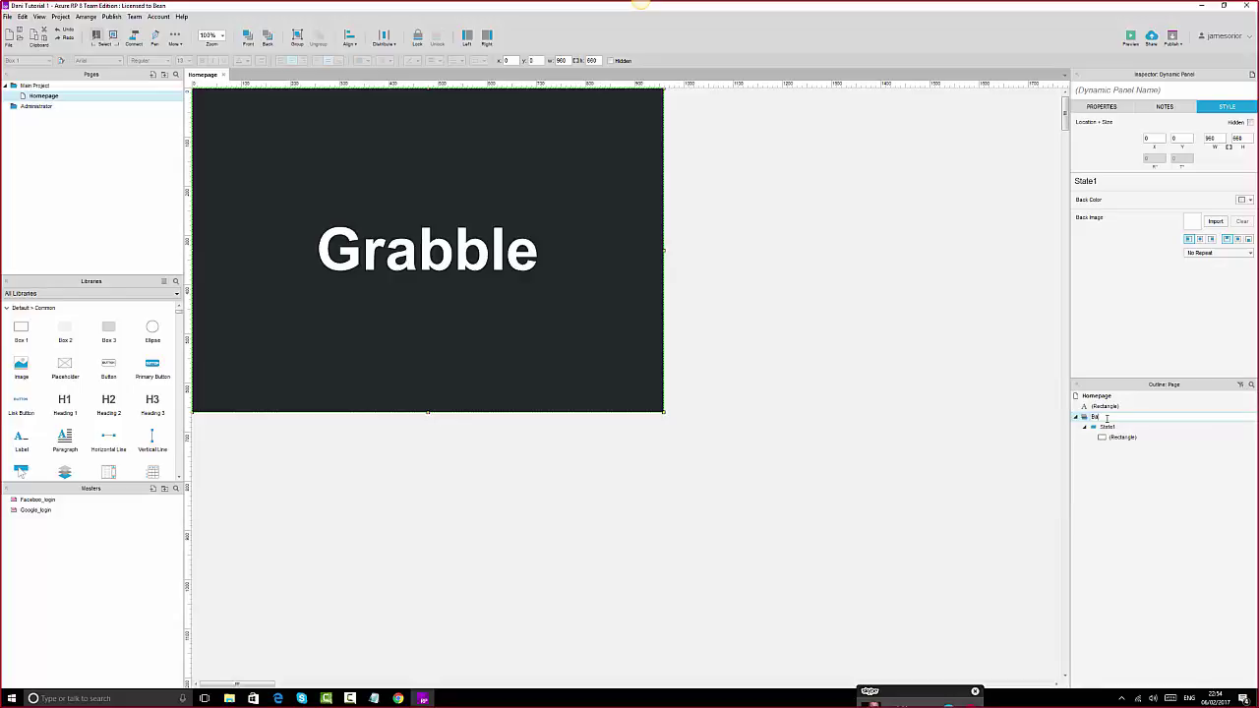
text(Banner)
click(923, 437)
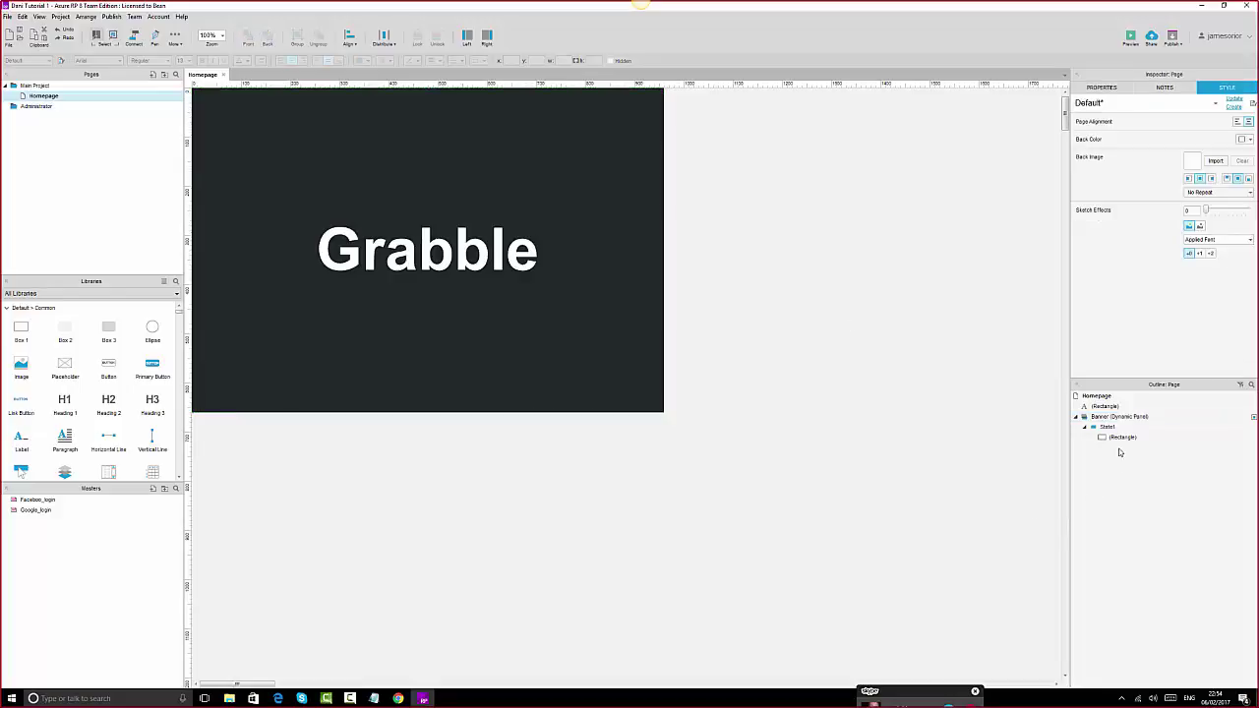
- Open the rectangle inside the Banner panel's State1 and look through its style settings
mouse_move(1115, 443)
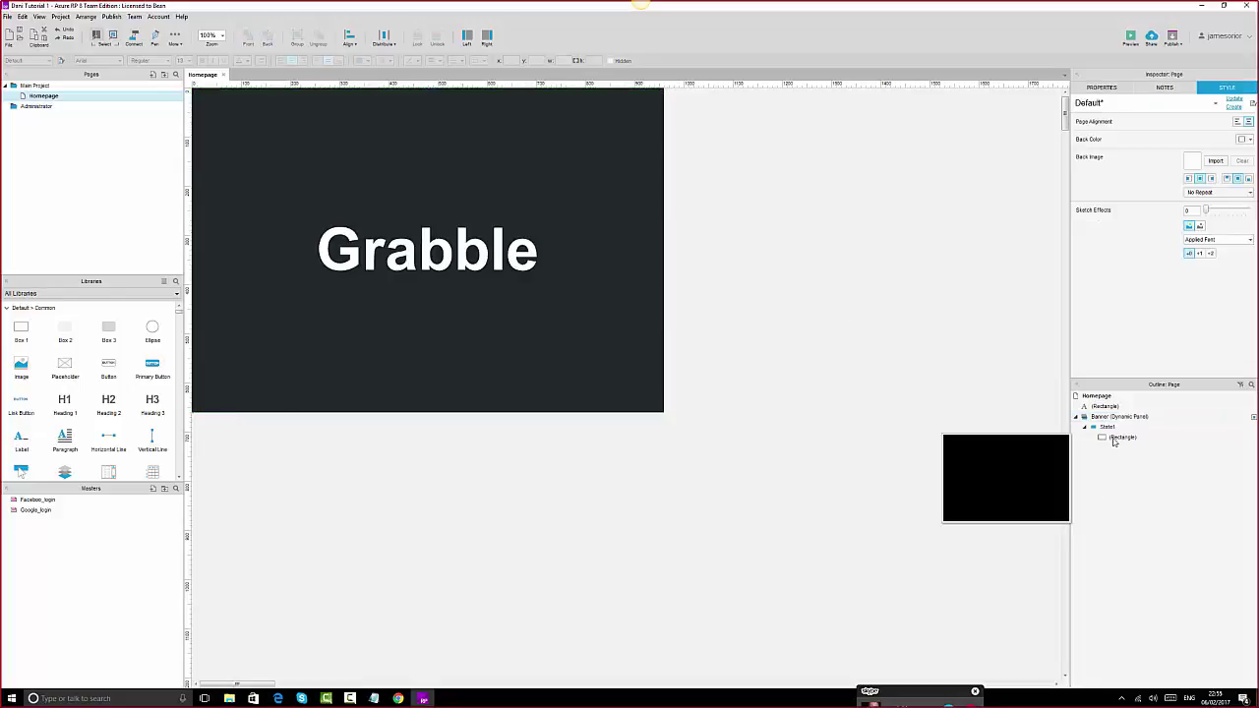
click(1115, 439)
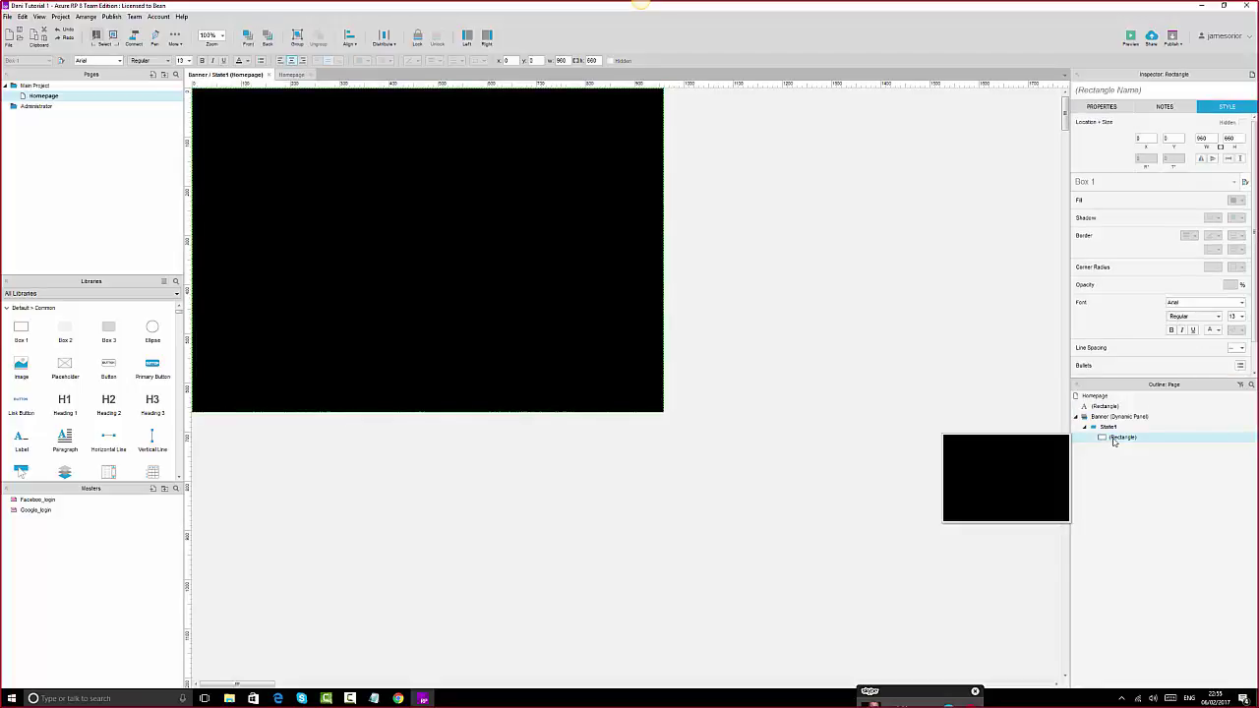
click(500, 156)
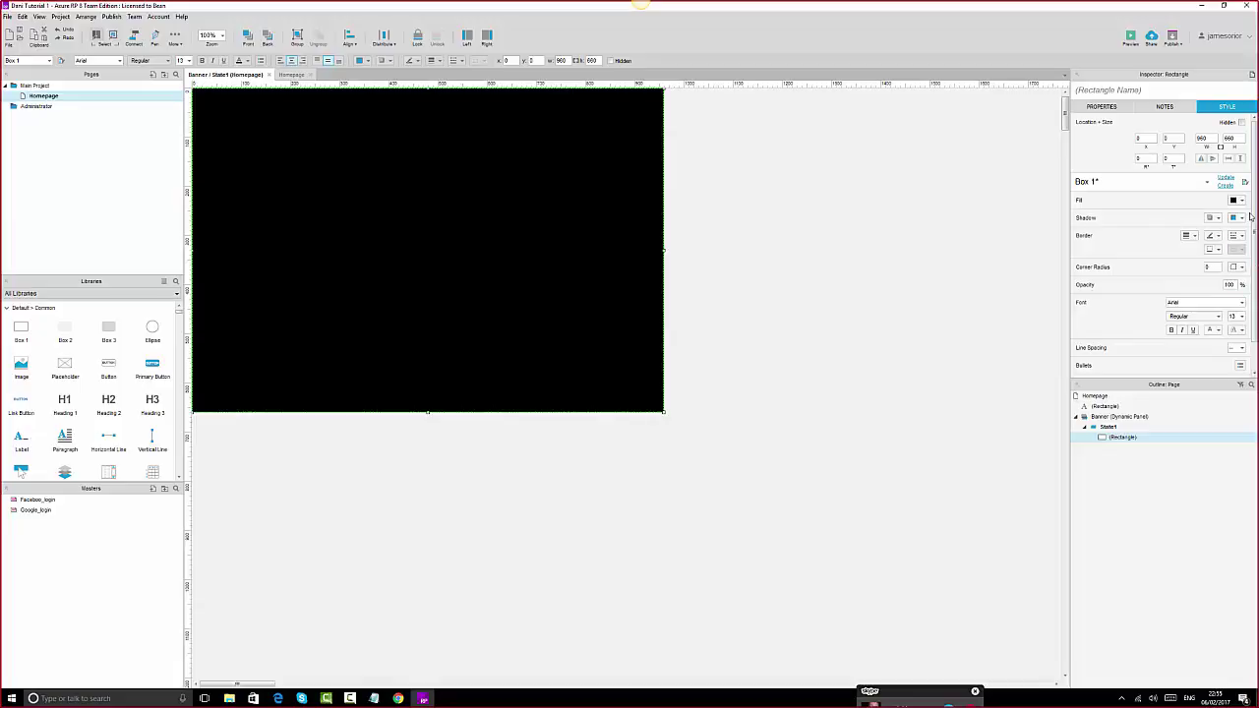
drag(1254, 216, 1255, 256)
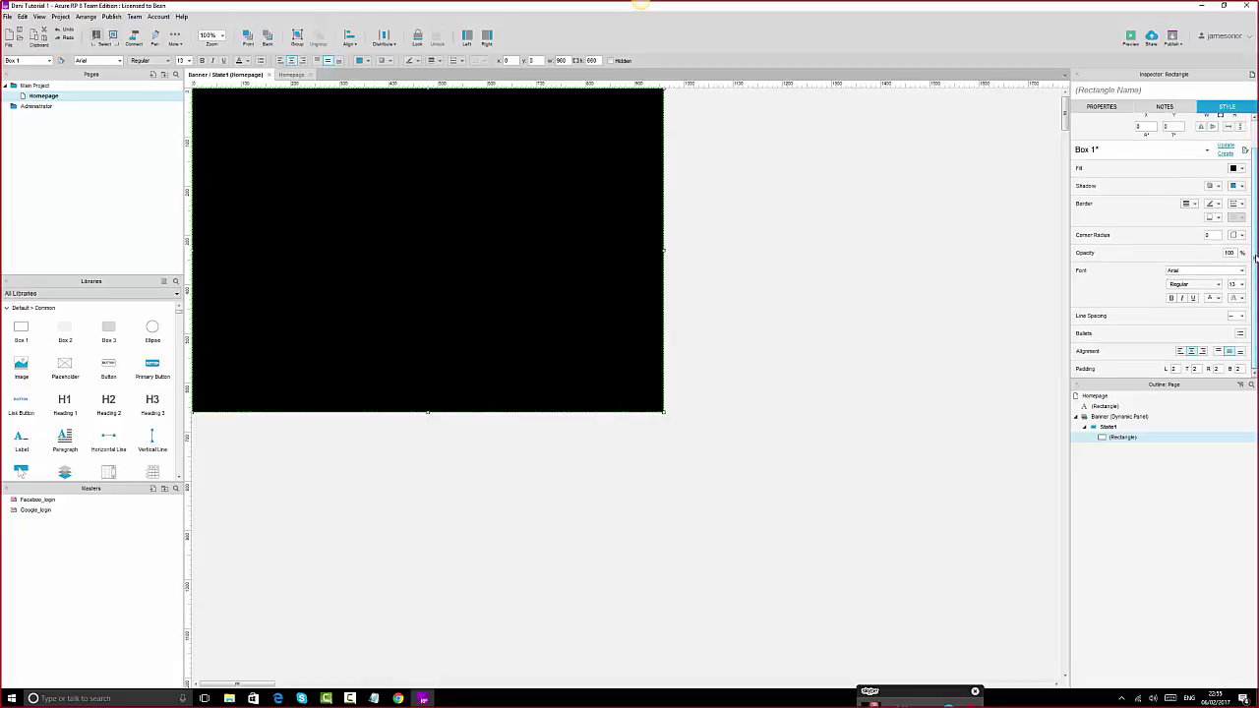
scroll(1256, 257, up, 2)
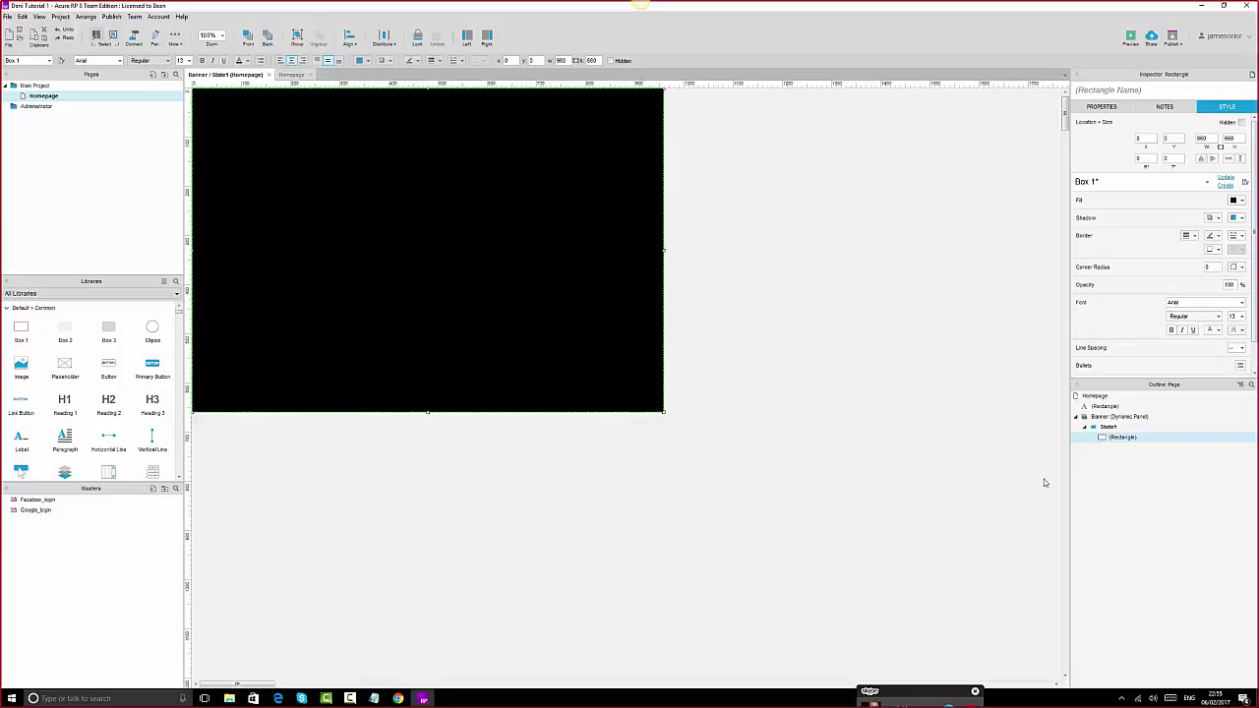
- Select the Banner panel on the Homepage and set its back image alignment to center and middle, with Stretch to Cover
mouse_move(1106, 421)
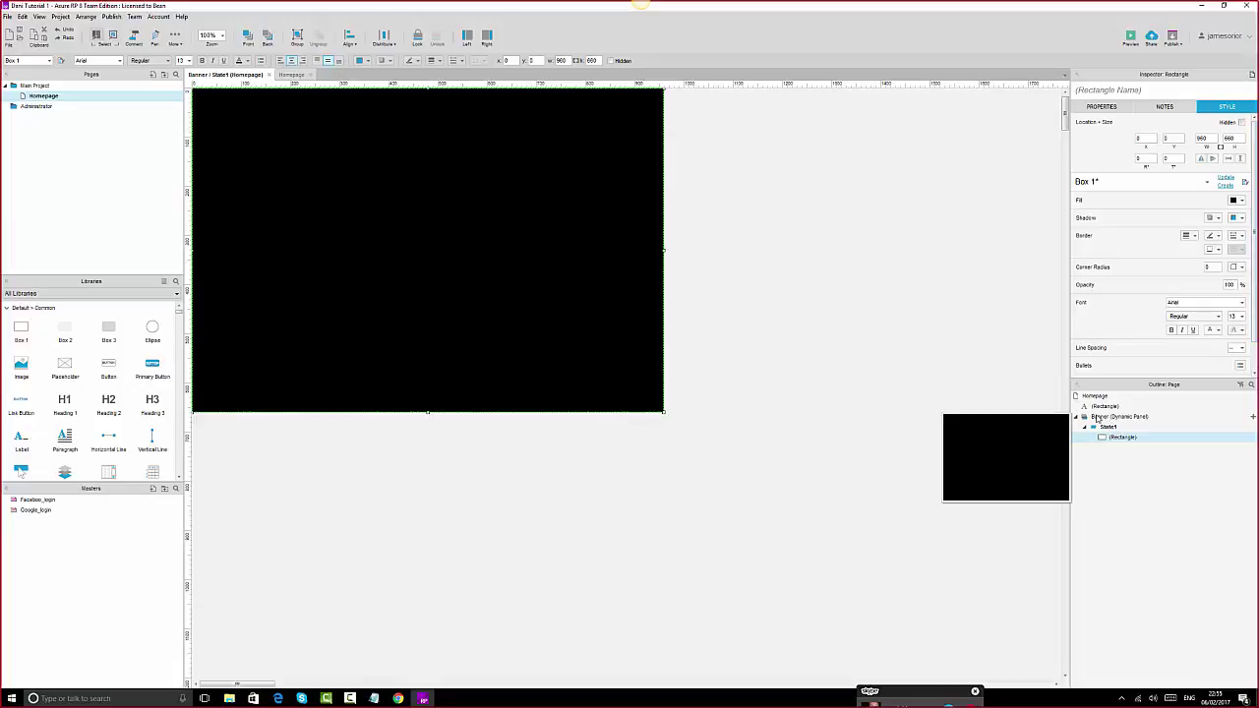
click(1103, 407)
click(1103, 407)
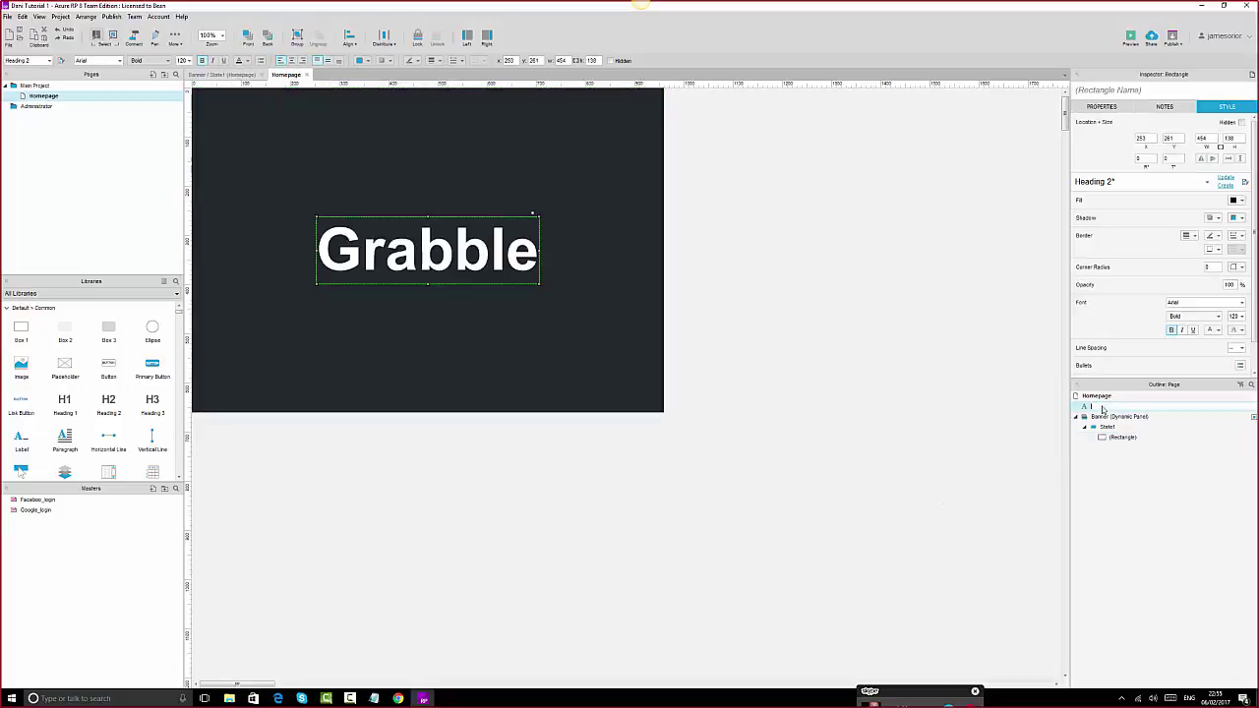
click(839, 461)
click(576, 239)
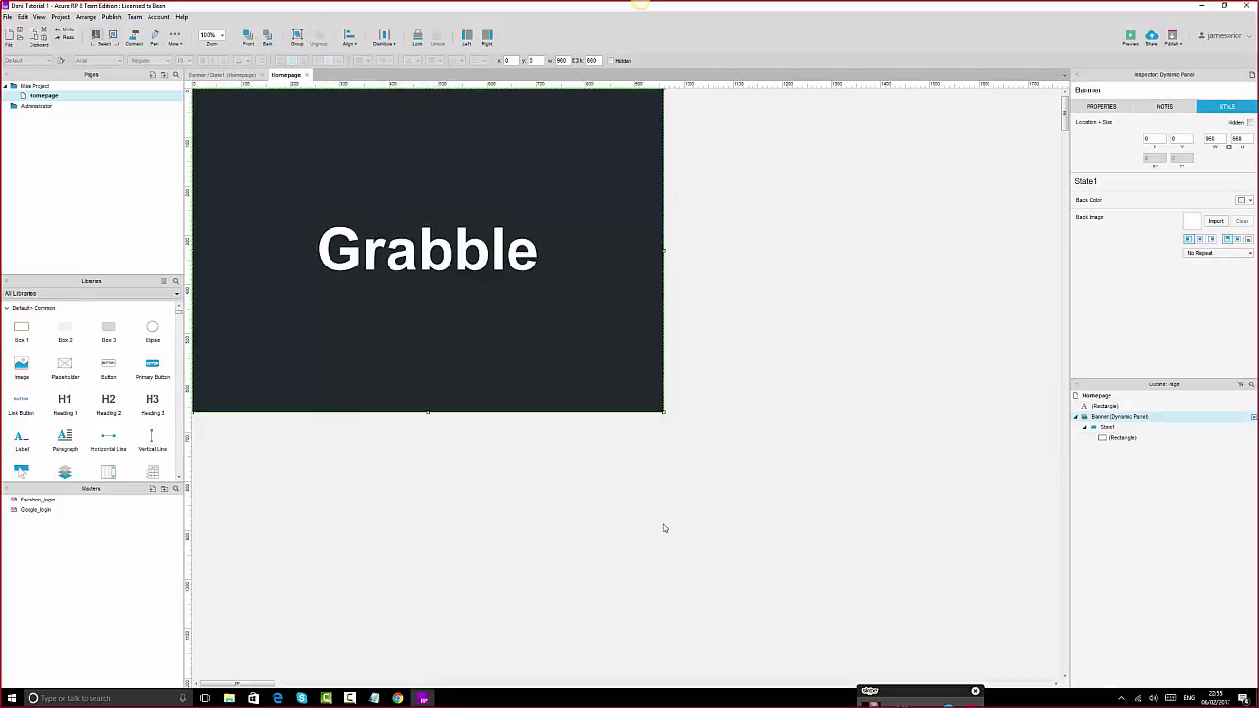
click(1200, 239)
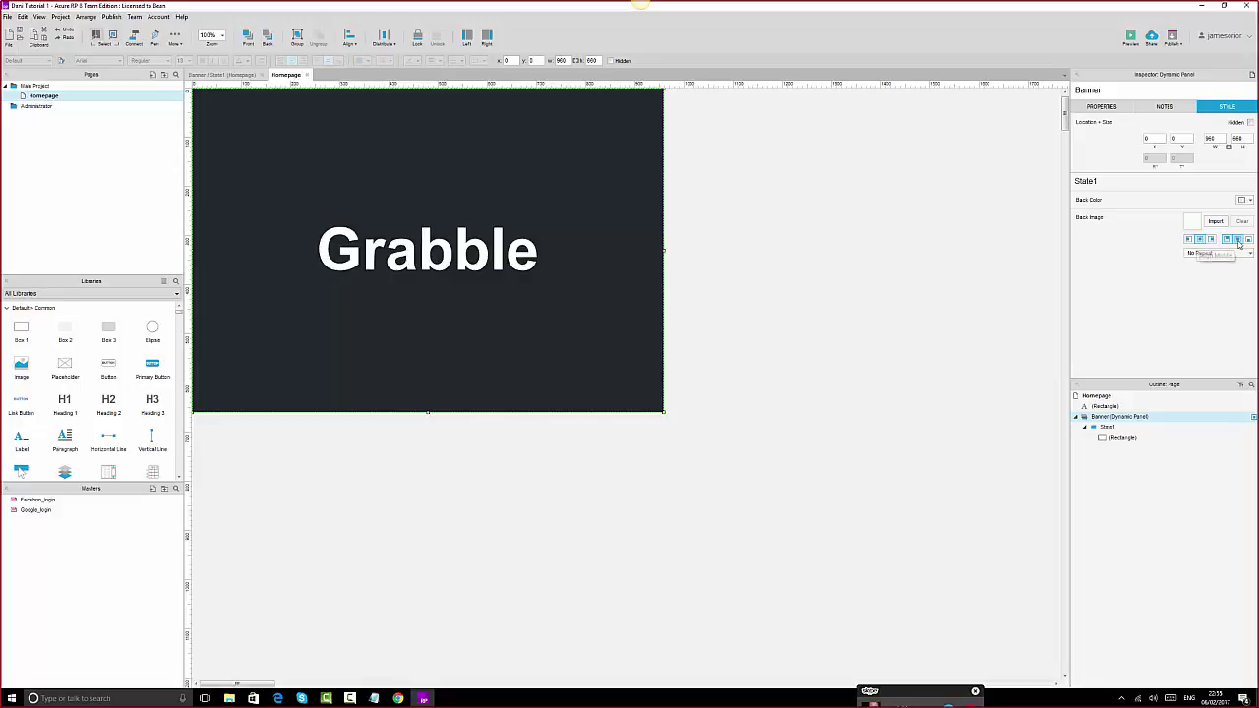
click(1239, 240)
click(1240, 255)
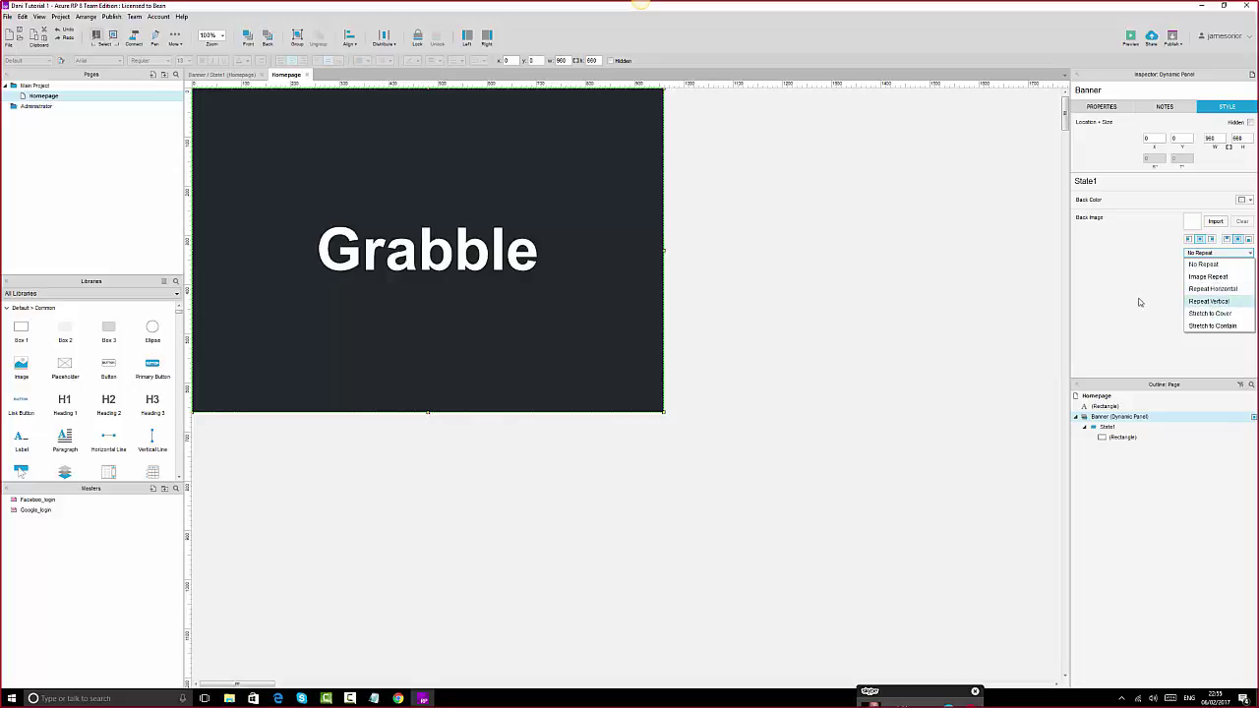
click(1219, 315)
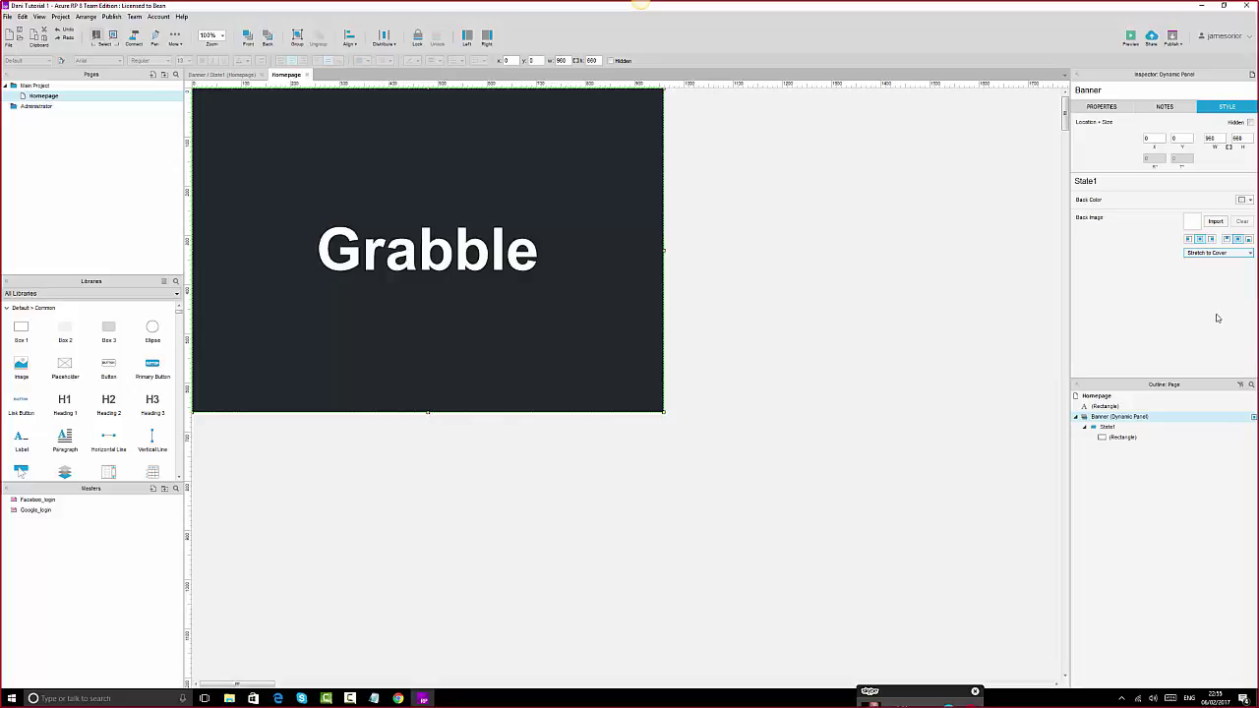
- Enable 100% Wide (browser only) for the Banner panel and reload the prototype preview in Edge
click(1113, 110)
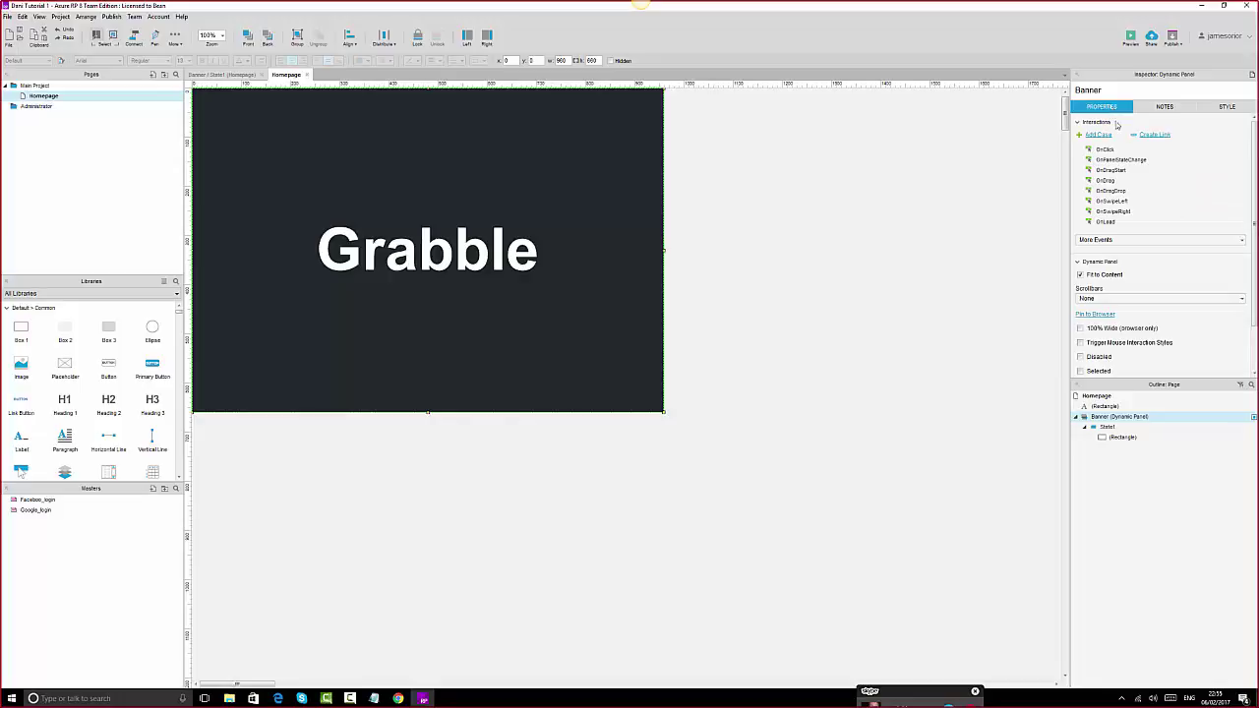
drag(1253, 155, 1254, 195)
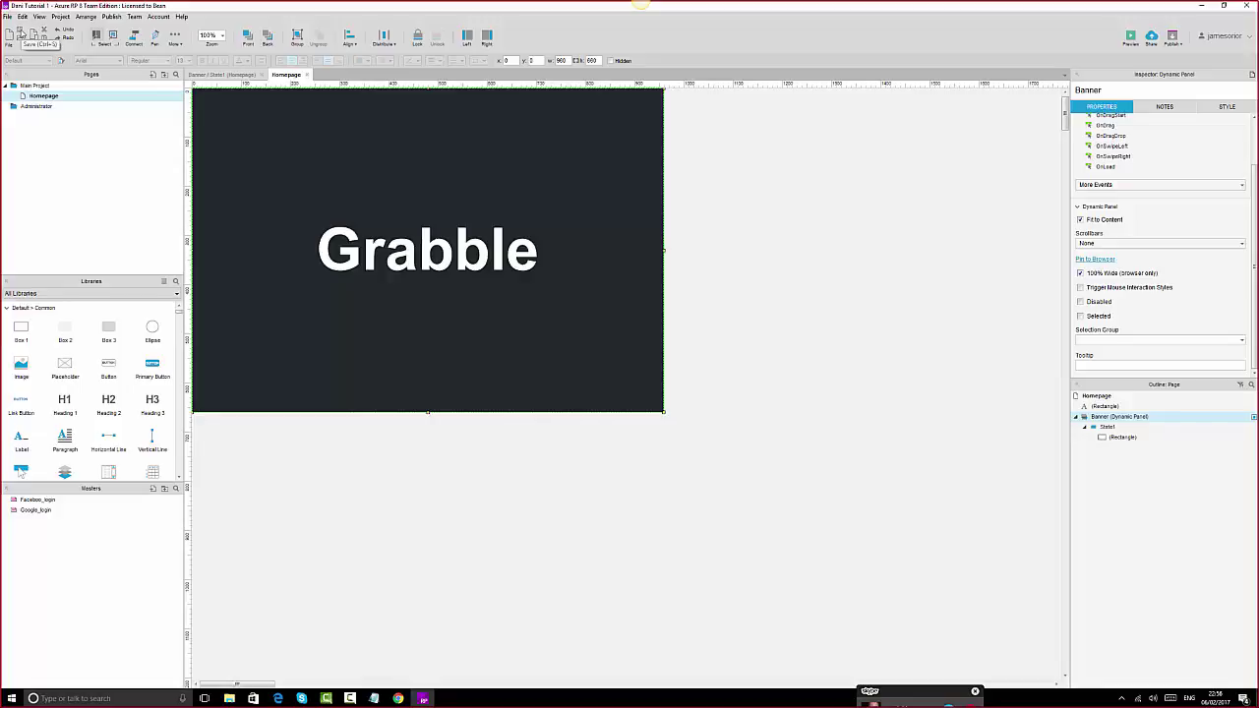
click(279, 698)
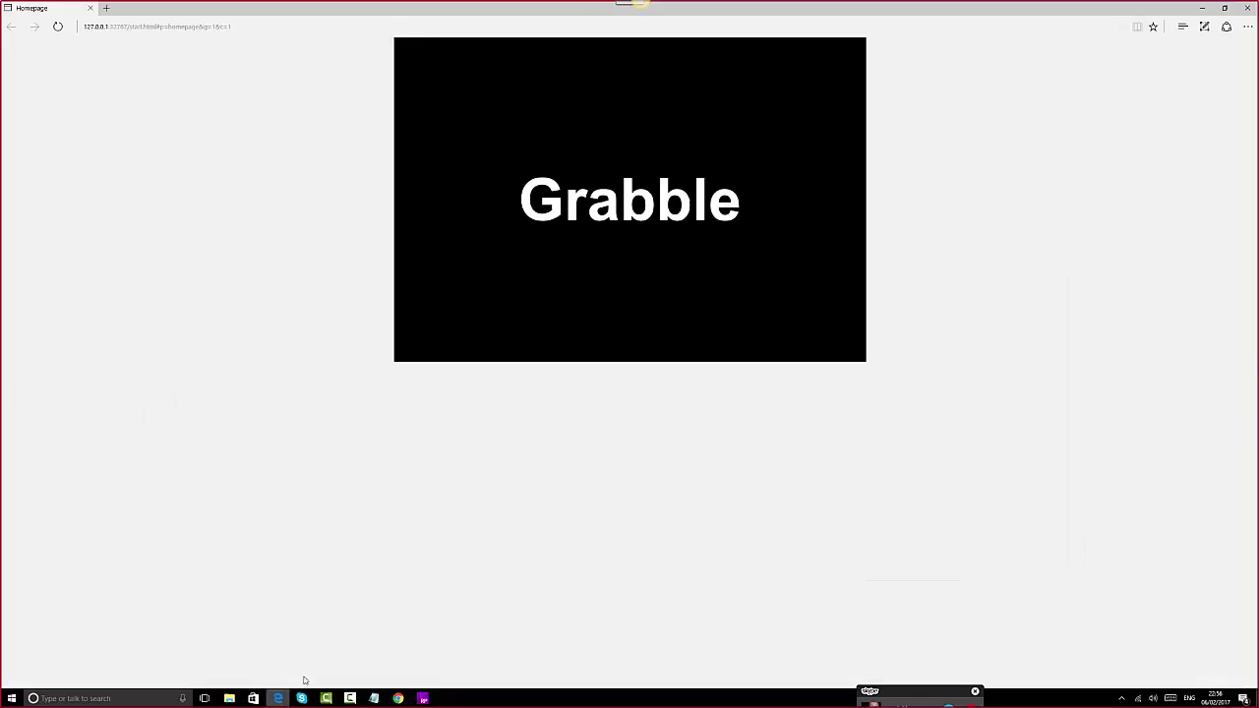
click(58, 28)
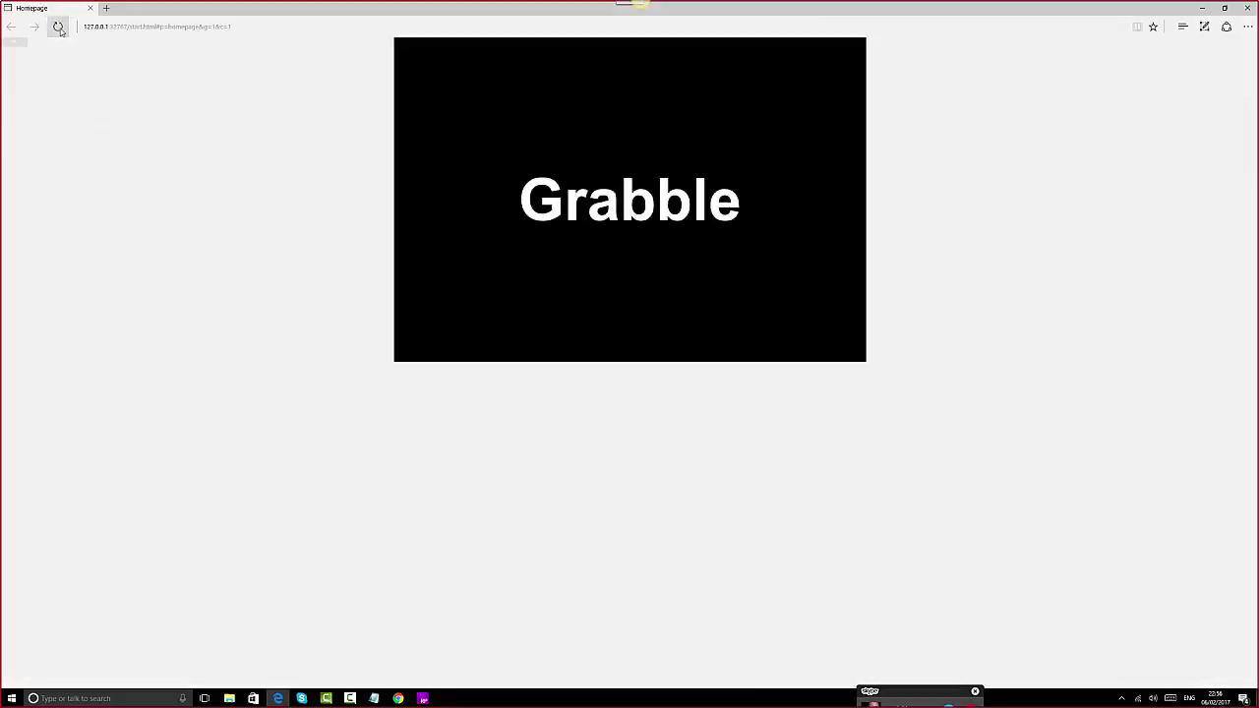
- Return to Axure RP and copy the black rectangle inside the Banner panel's State1
mouse_move(429, 698)
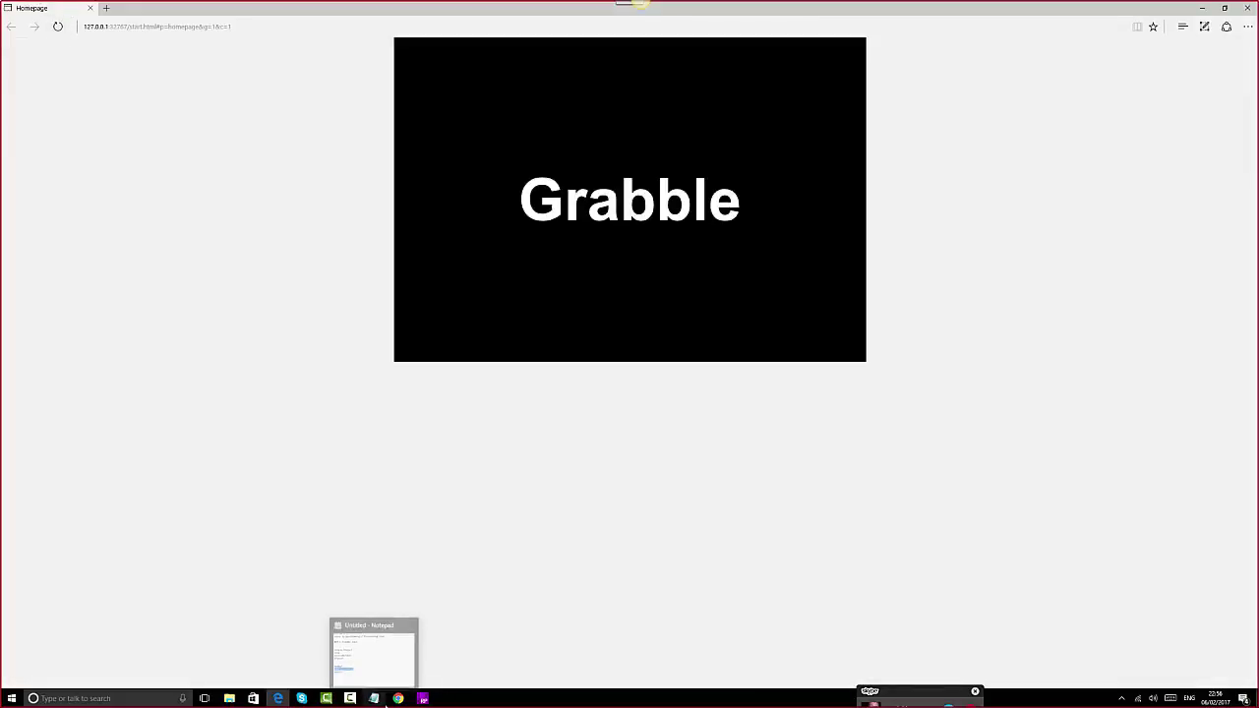
click(431, 645)
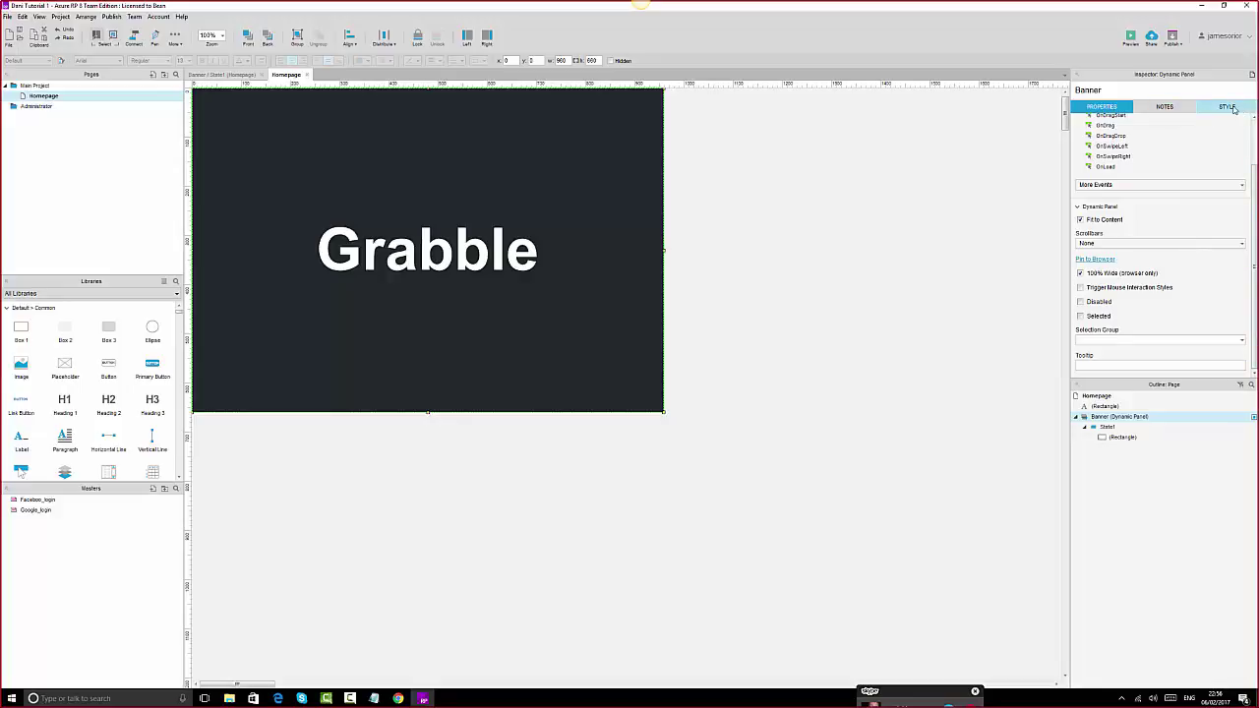
click(1228, 106)
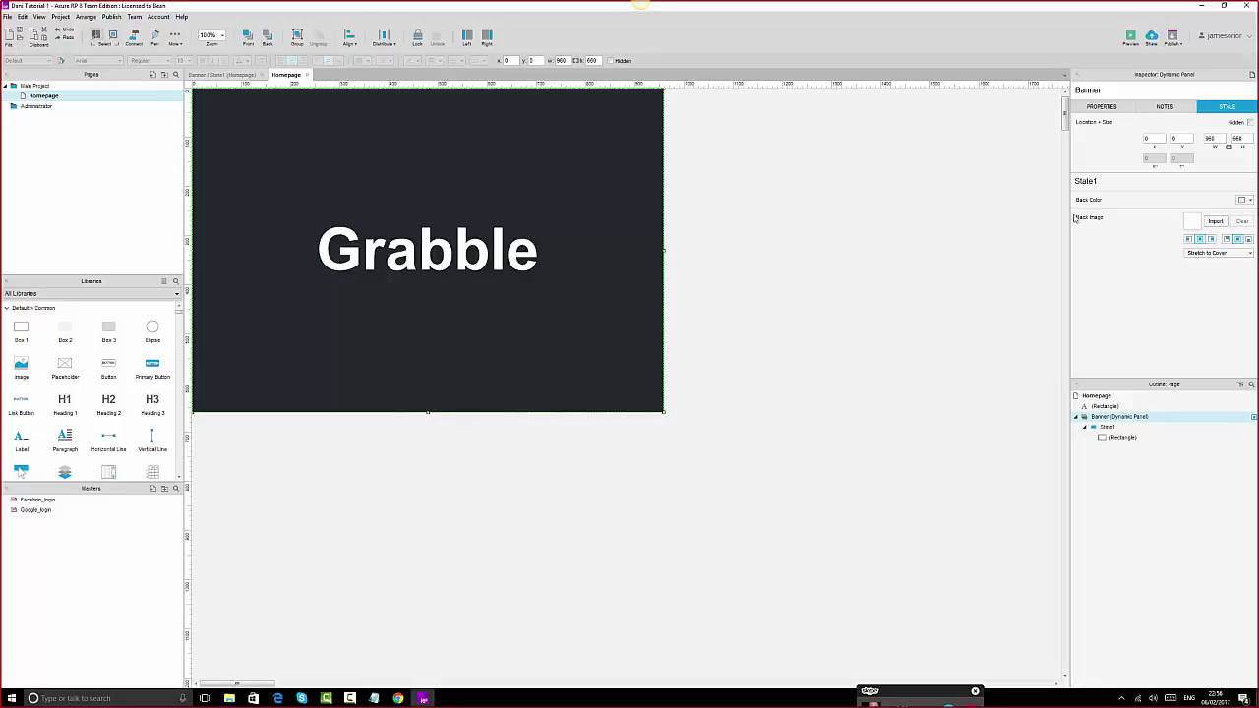
click(1120, 439)
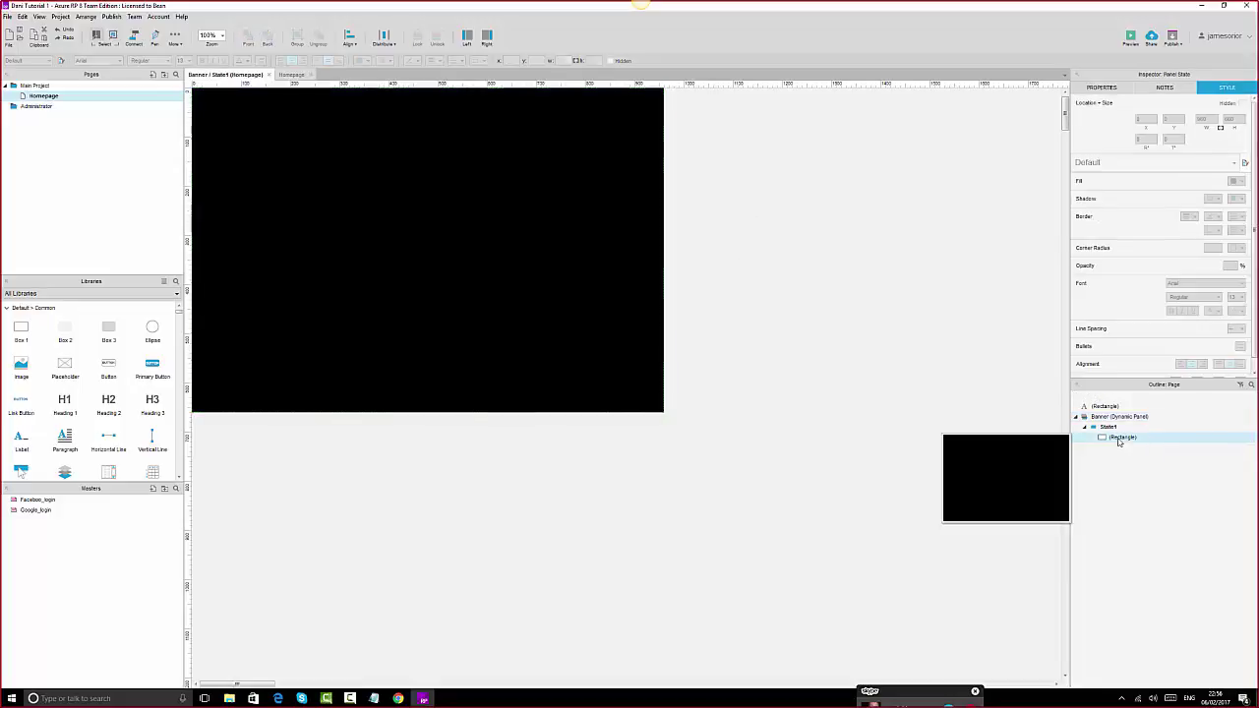
right_click(482, 193)
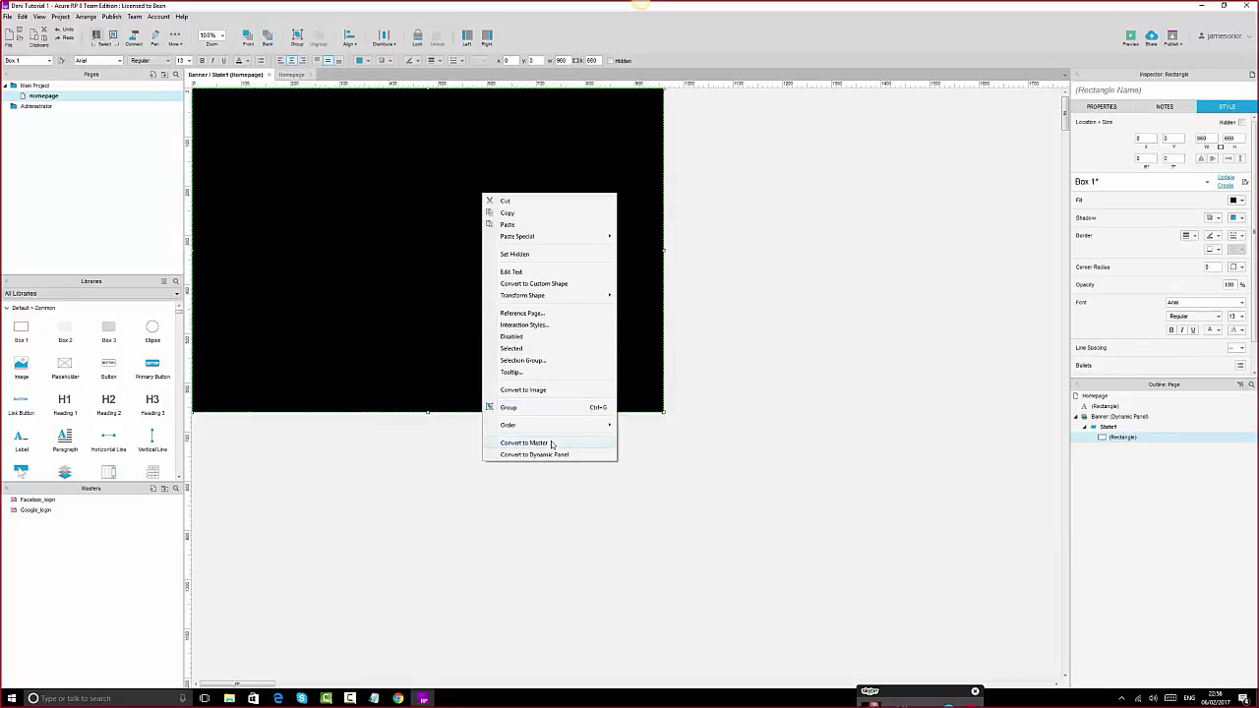
click(540, 213)
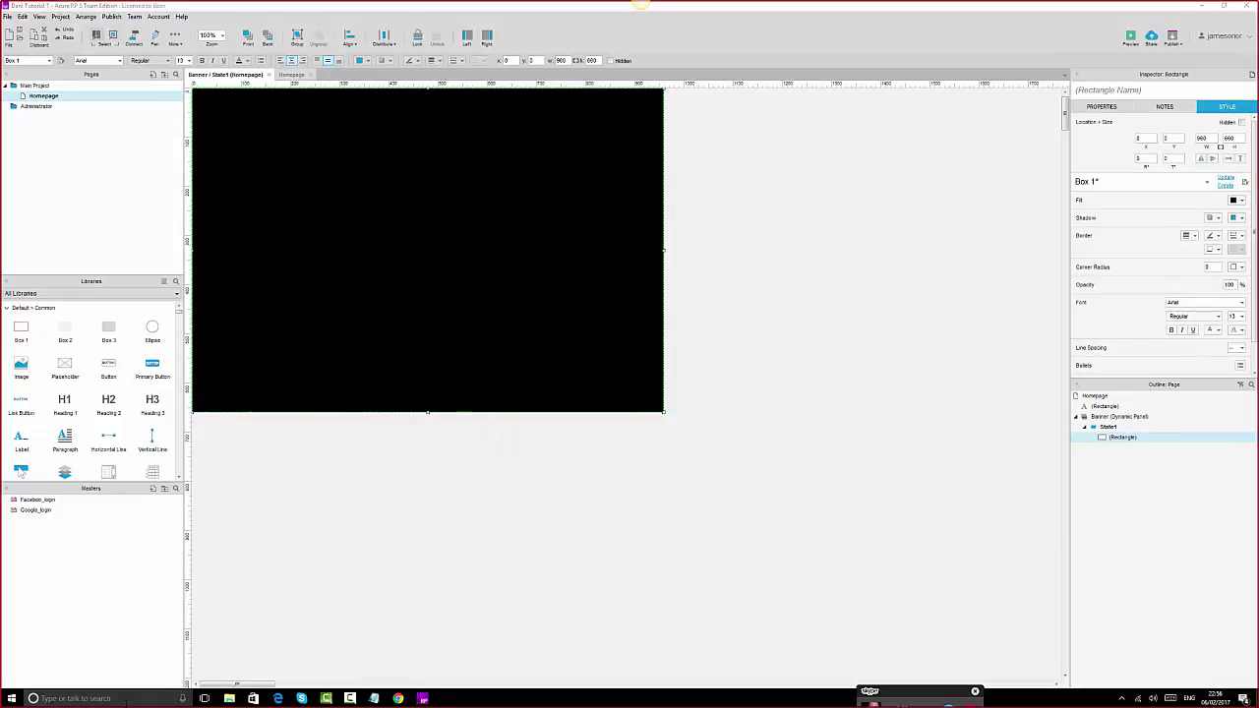
- Open Paint and paste the copied black rectangle onto the canvas
click(125, 699)
text(paint)
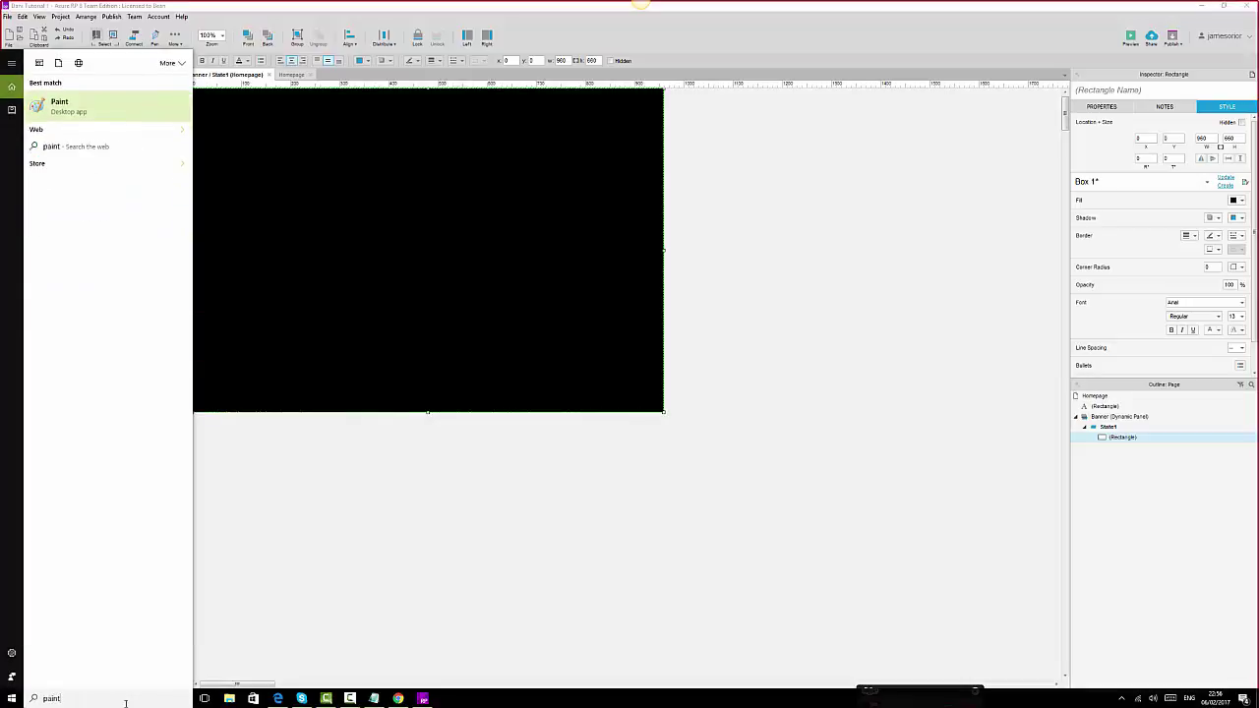
key(Return)
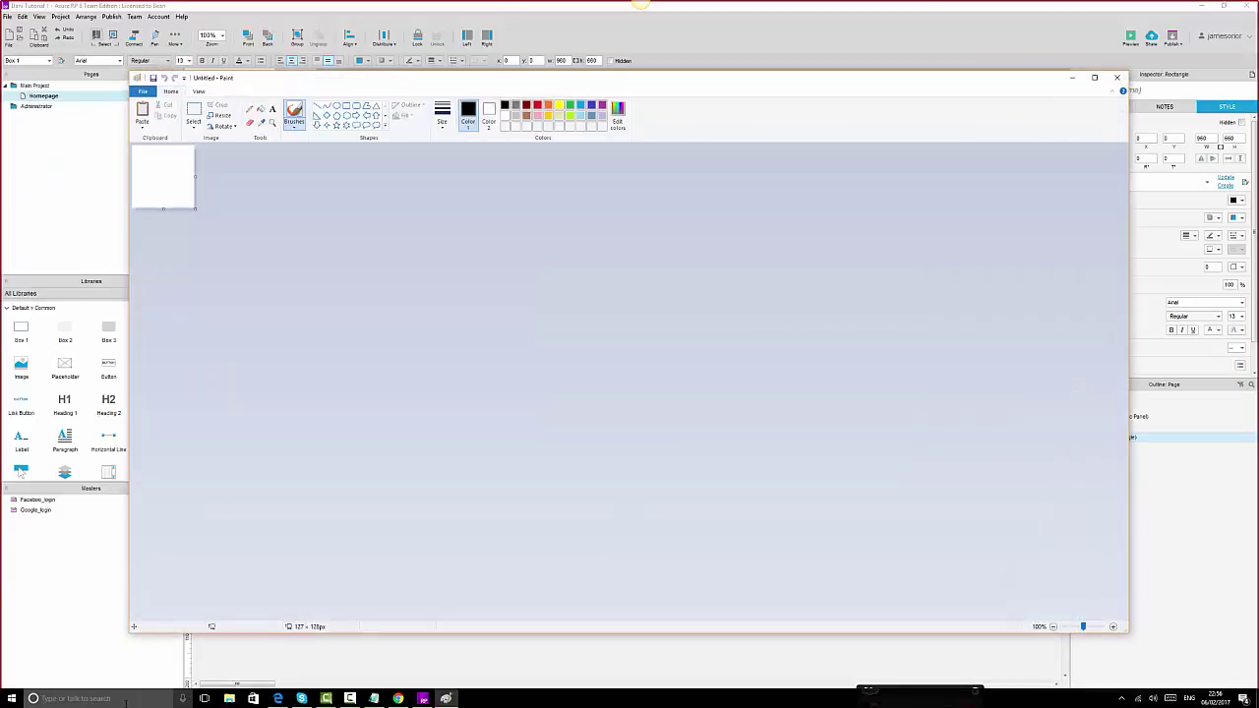
click(144, 111)
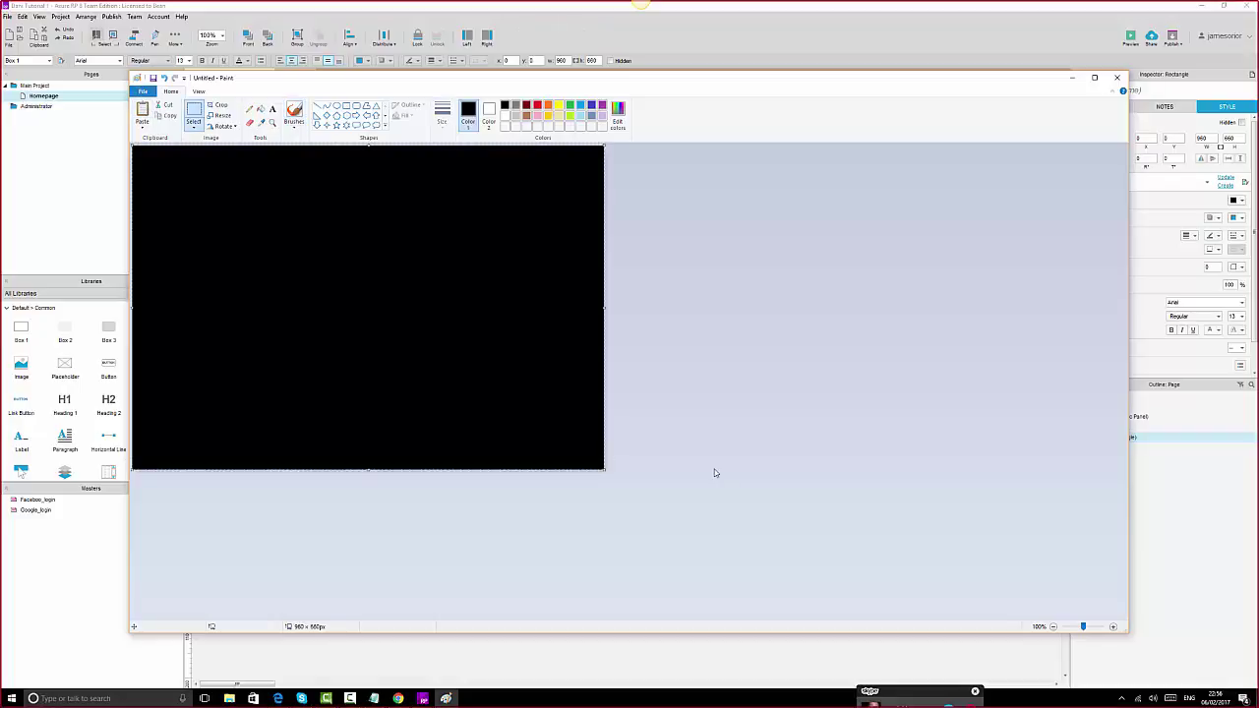
- Save the image to the Desktop as a PNG named "grabble banner" and close Paint
click(153, 77)
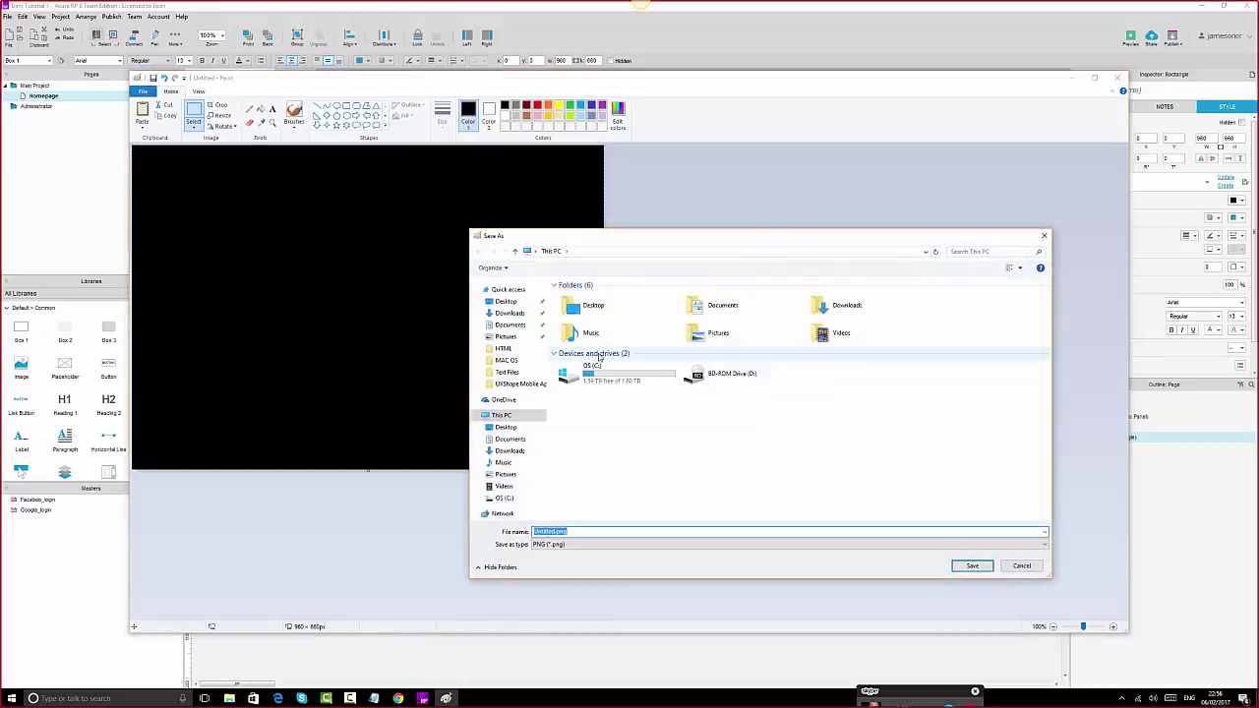
text(g)
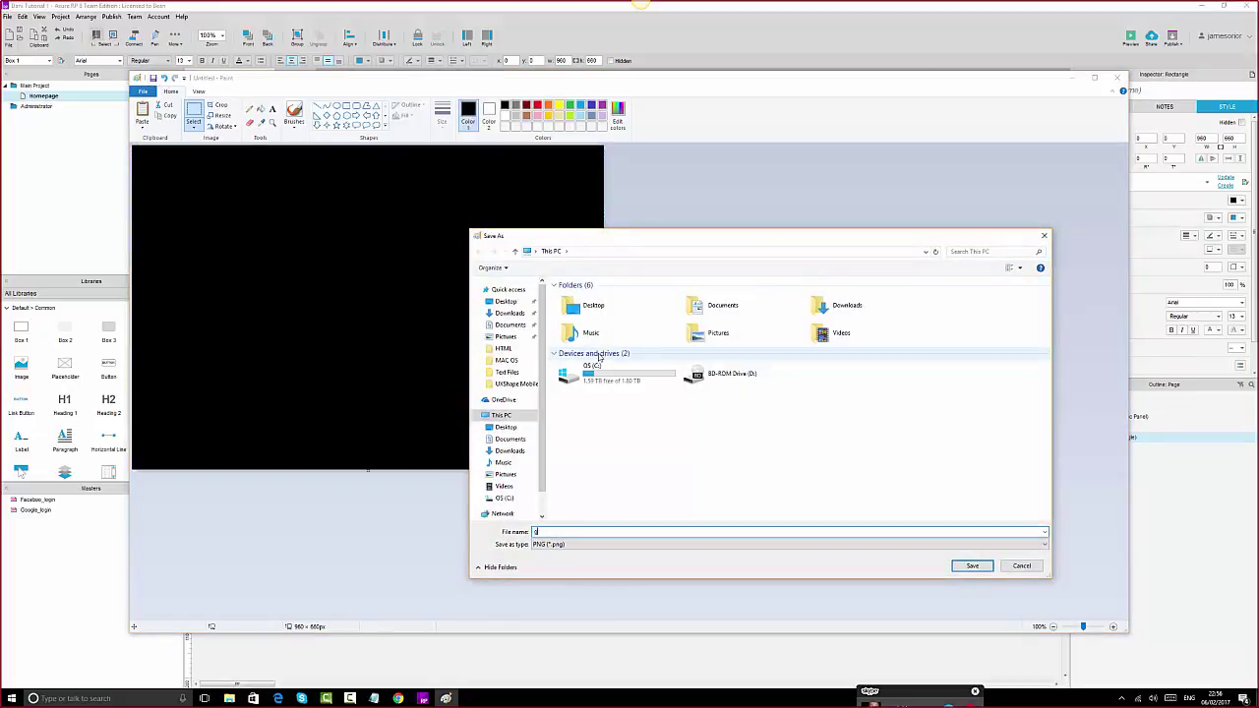
text(rabble banner)
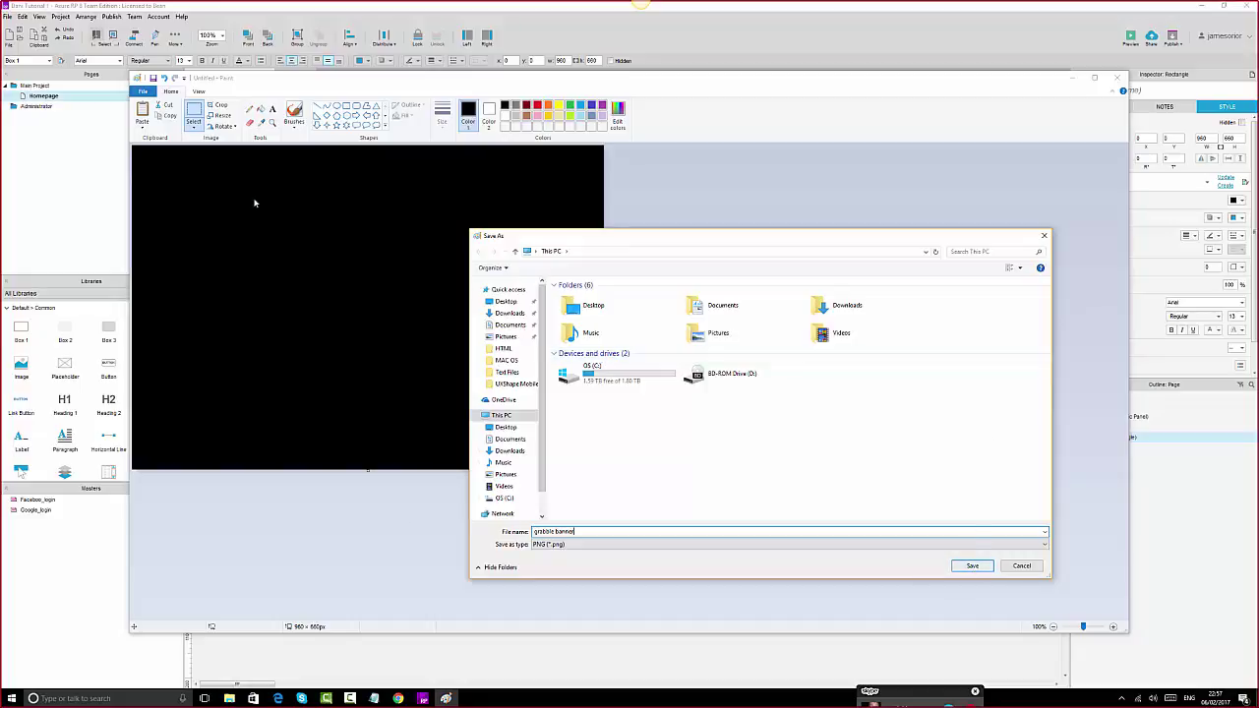
click(972, 567)
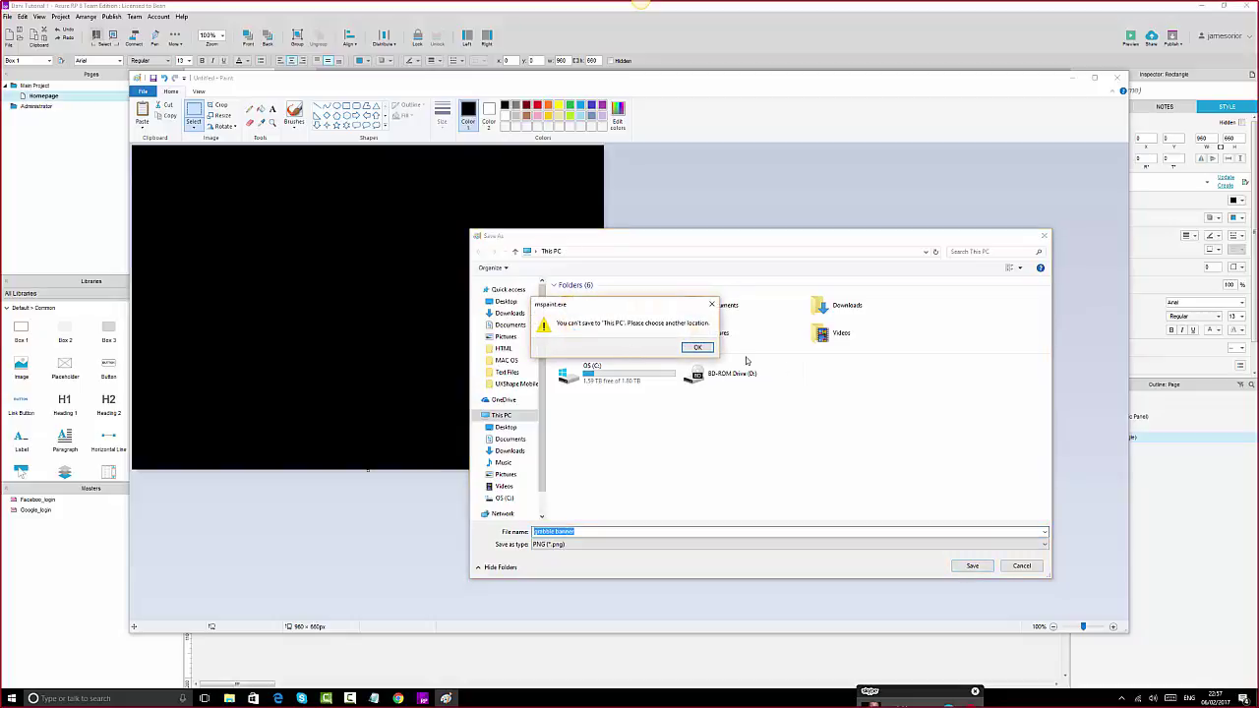
click(714, 307)
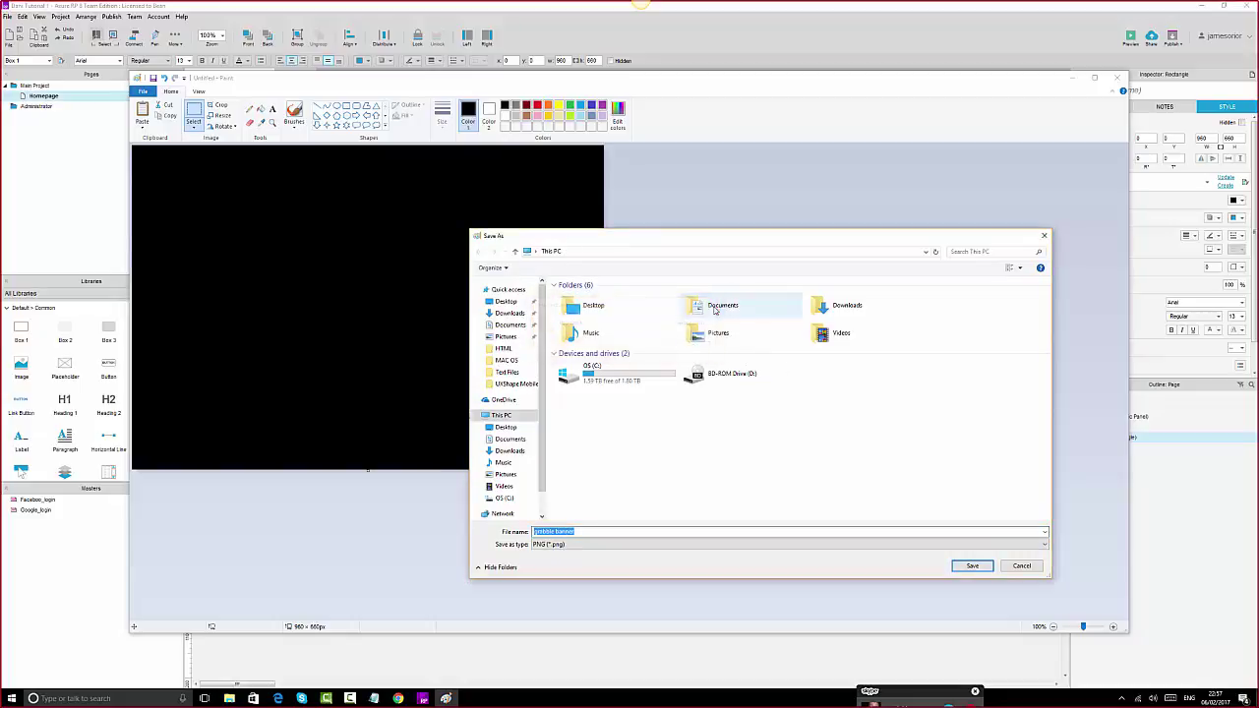
click(506, 301)
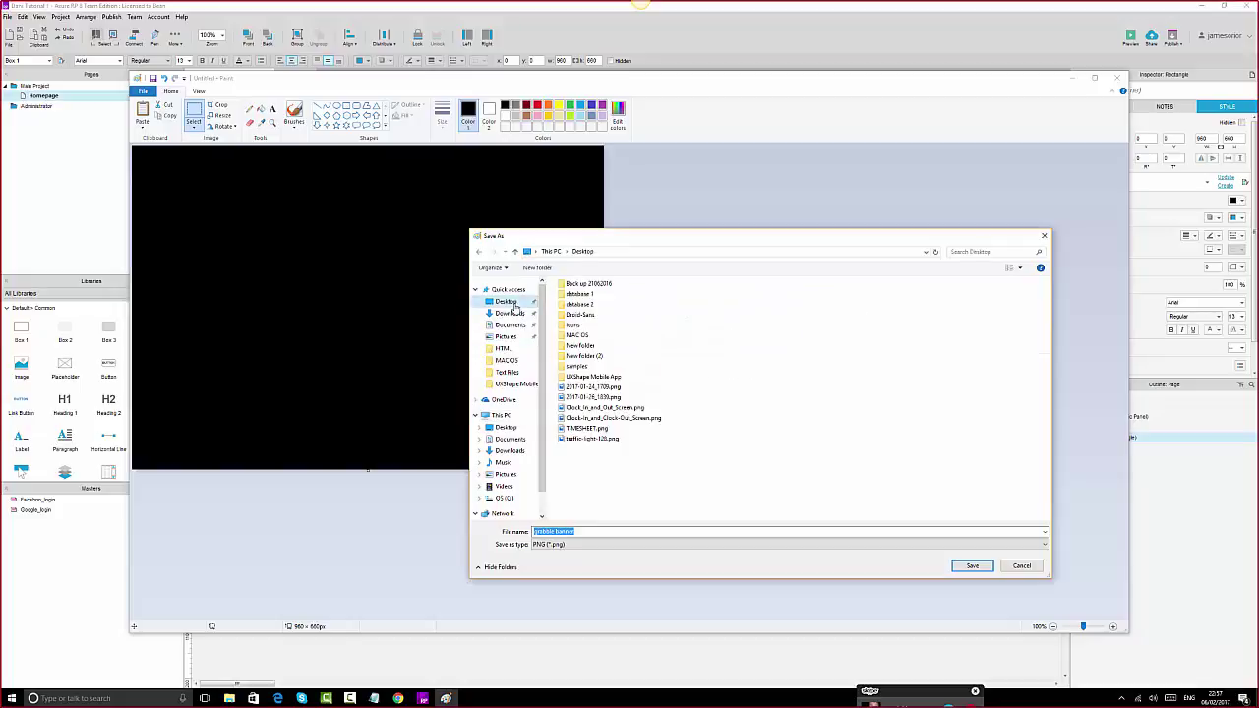
click(973, 567)
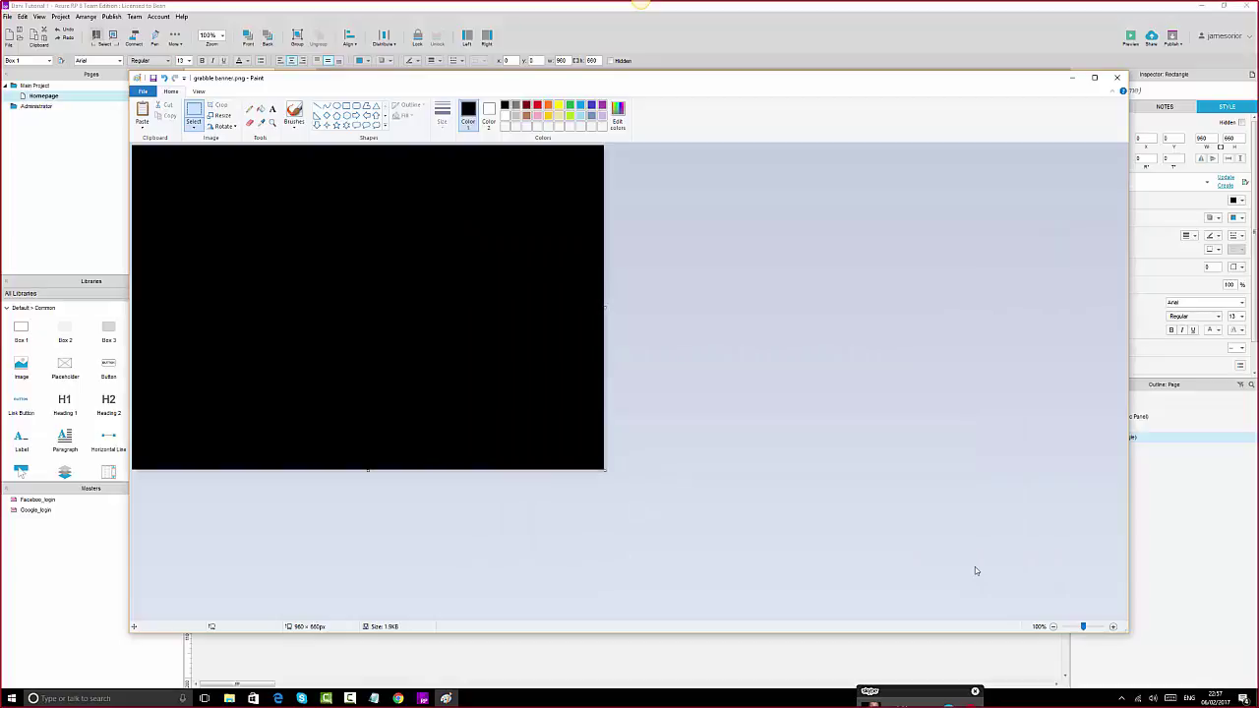
click(1120, 77)
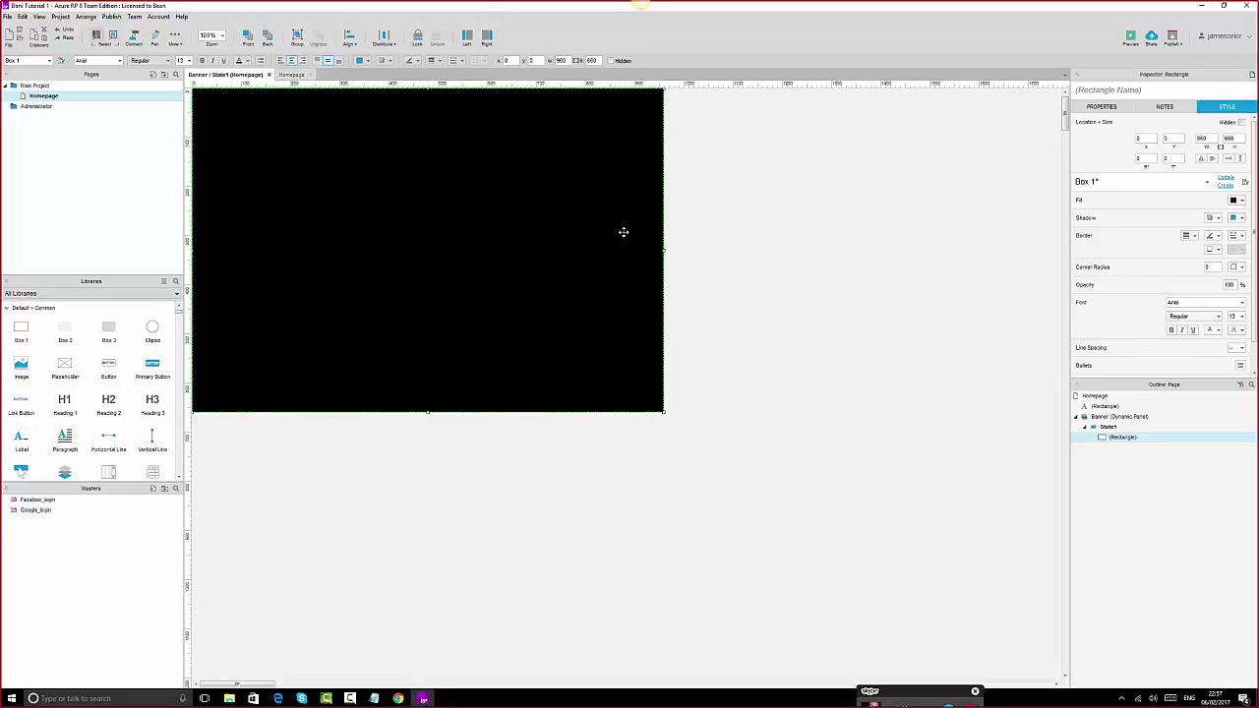
- Select State1 of the Banner dynamic panel and set its back image fitting to Stretch to Cover
mouse_move(1095, 419)
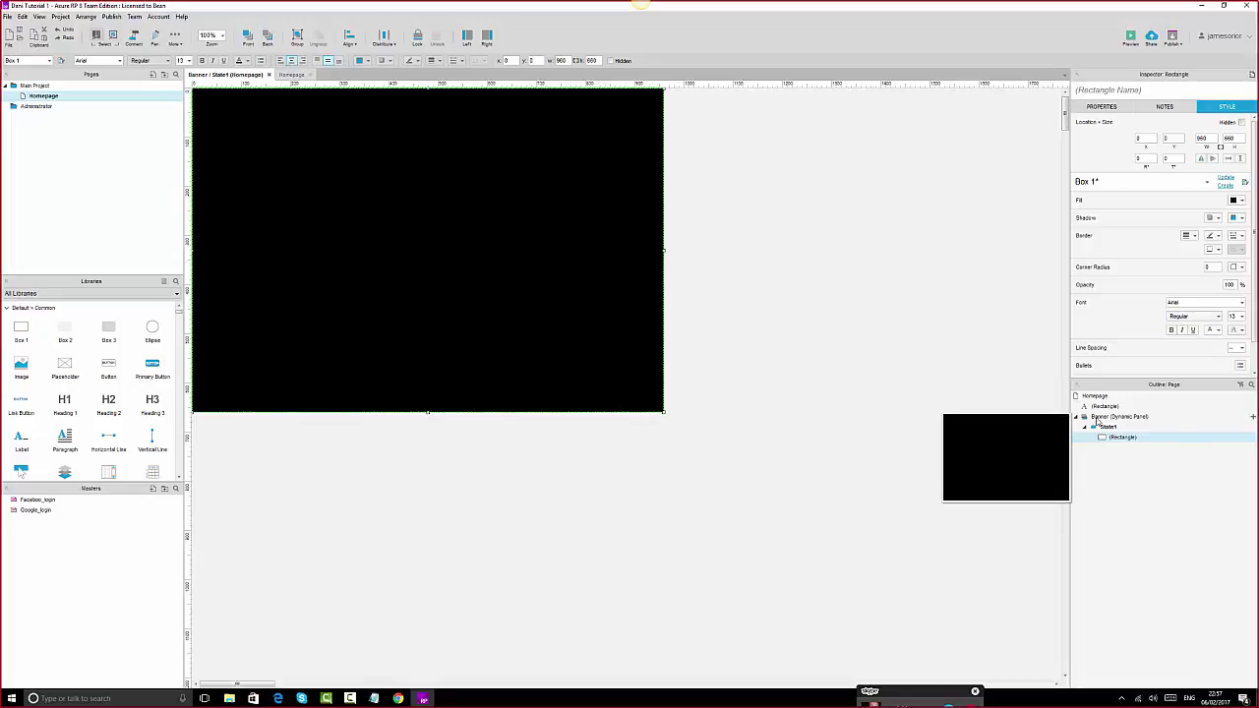
double_click(1095, 418)
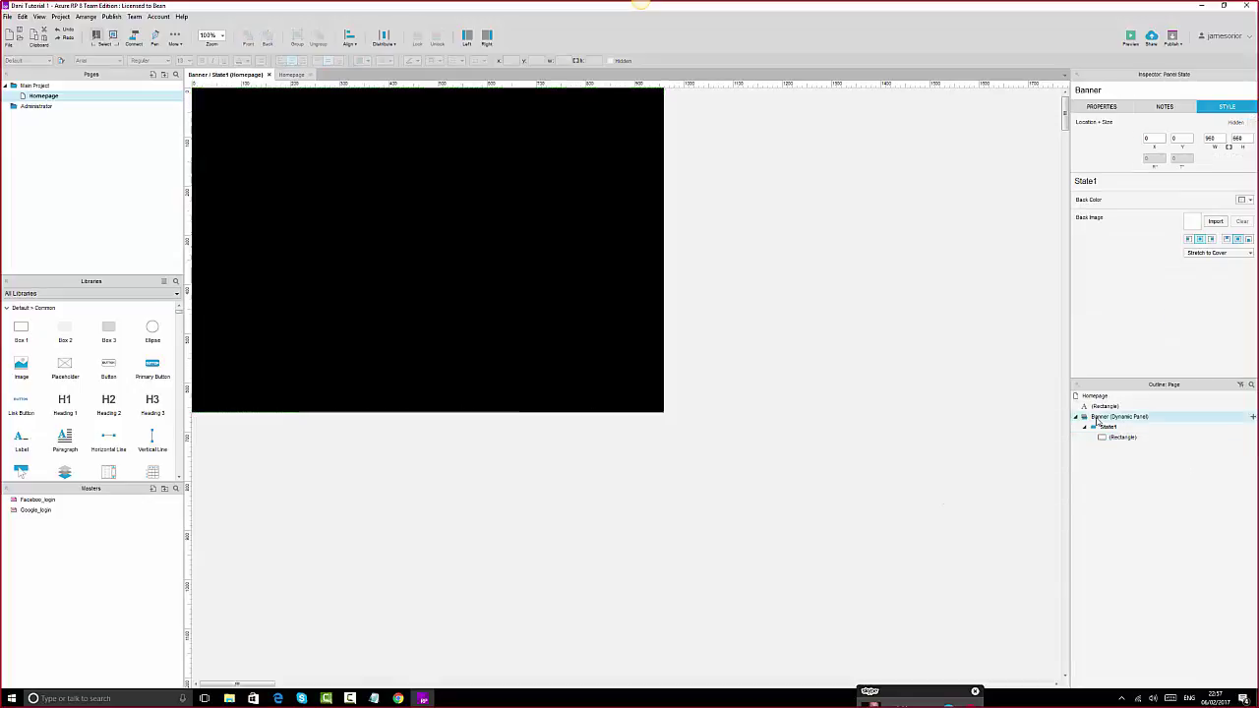
click(714, 430)
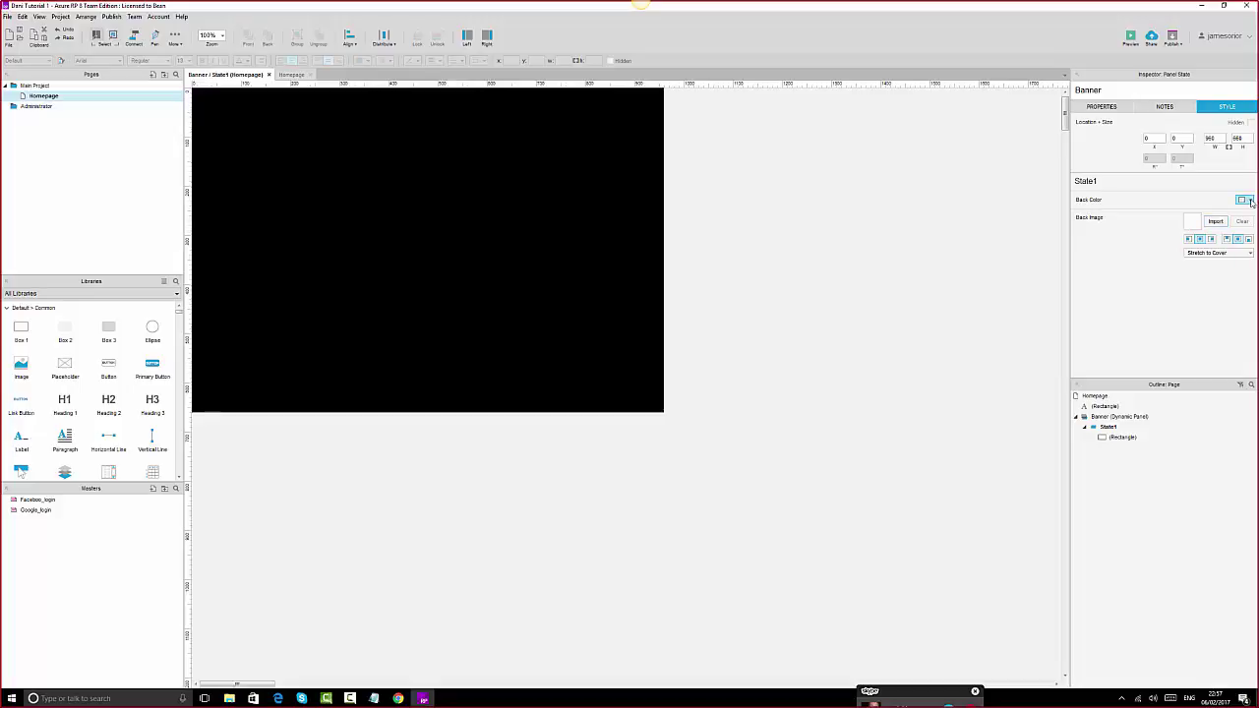
click(1251, 201)
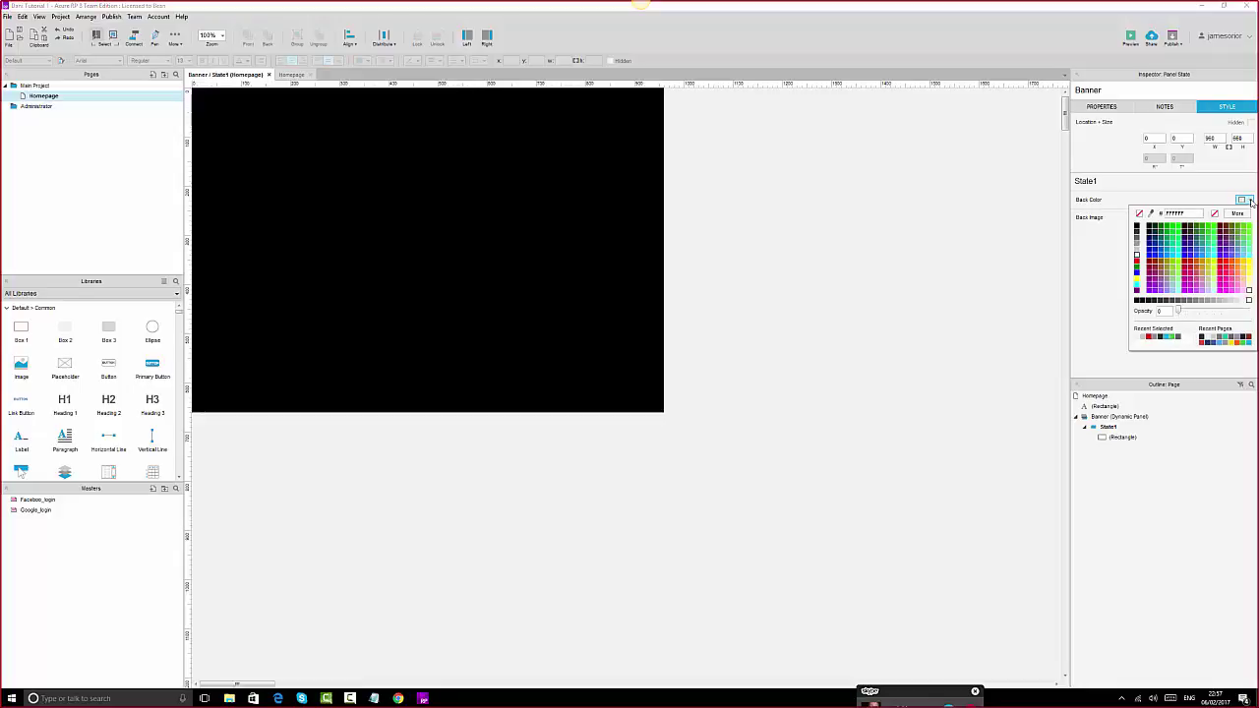
click(1250, 201)
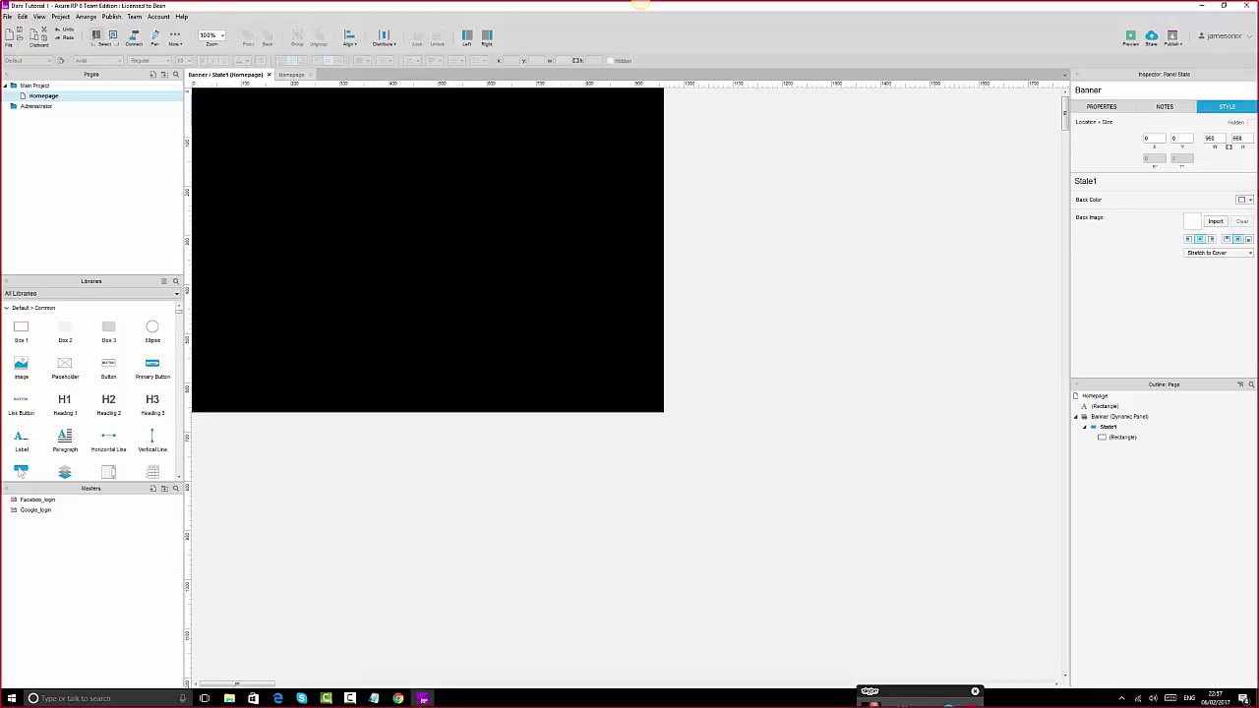
click(1233, 255)
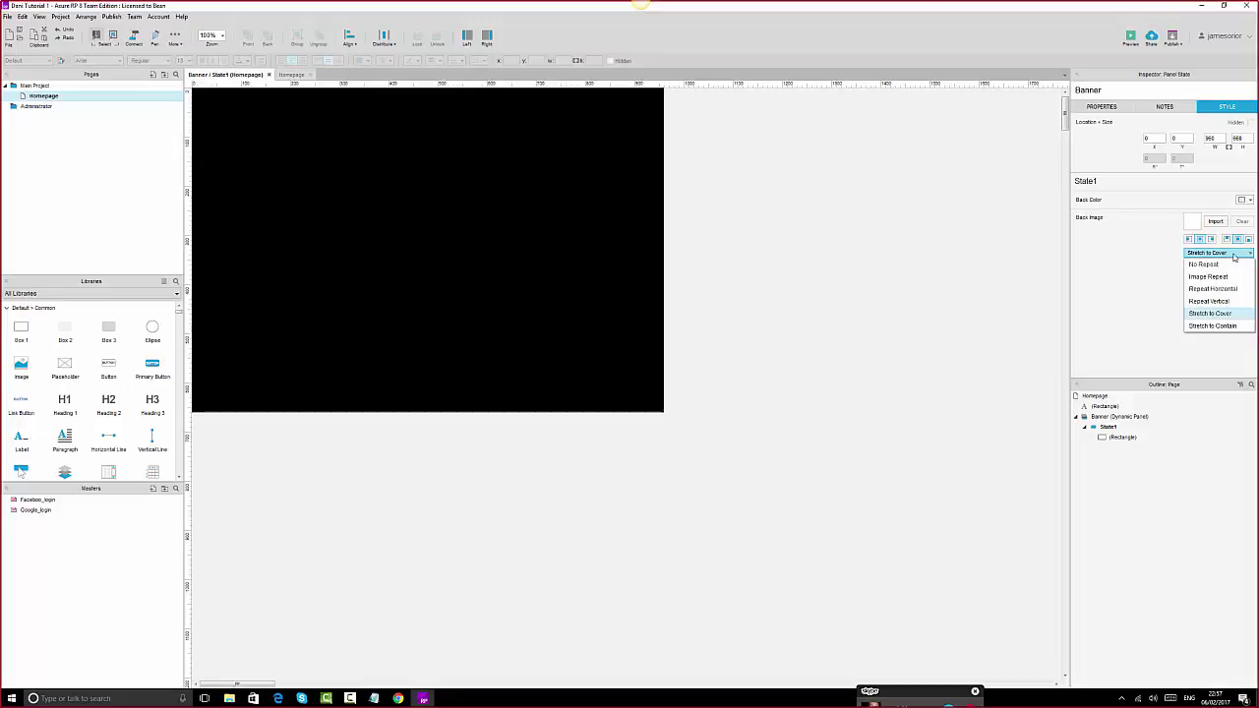
click(1226, 316)
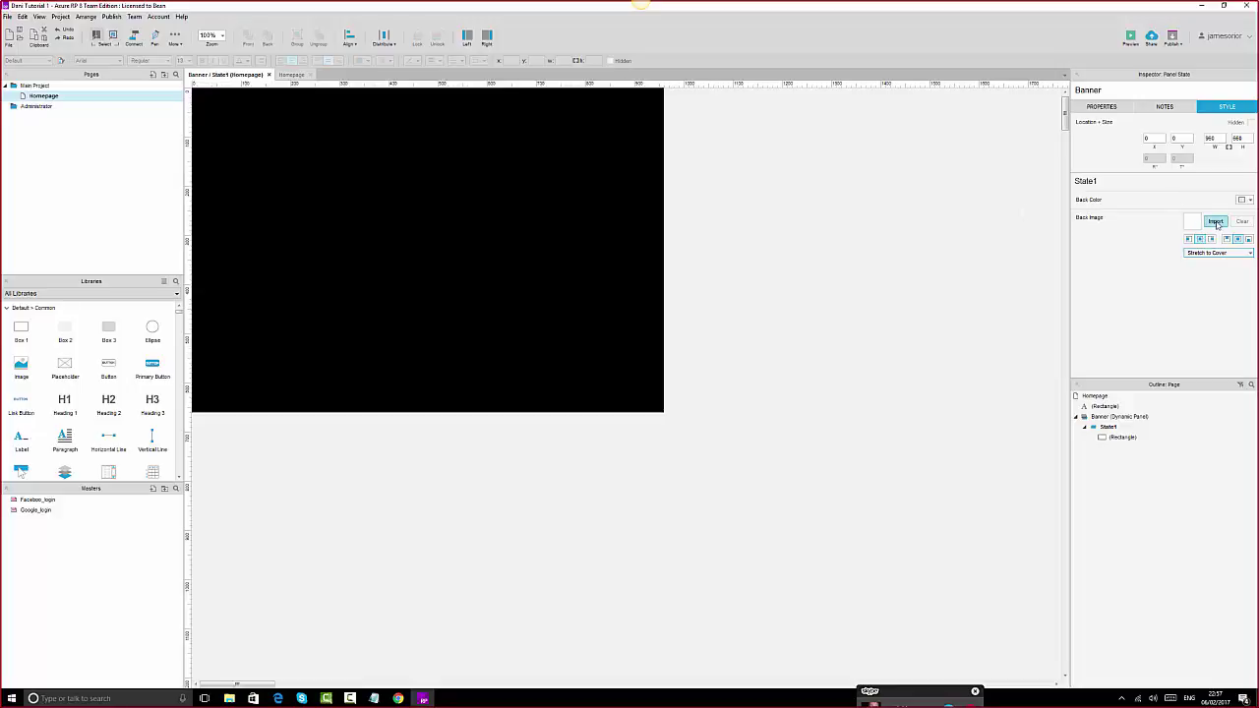
- Import "grabble banner.png" from the Desktop as the back image of the Banner panel's State1
click(1217, 223)
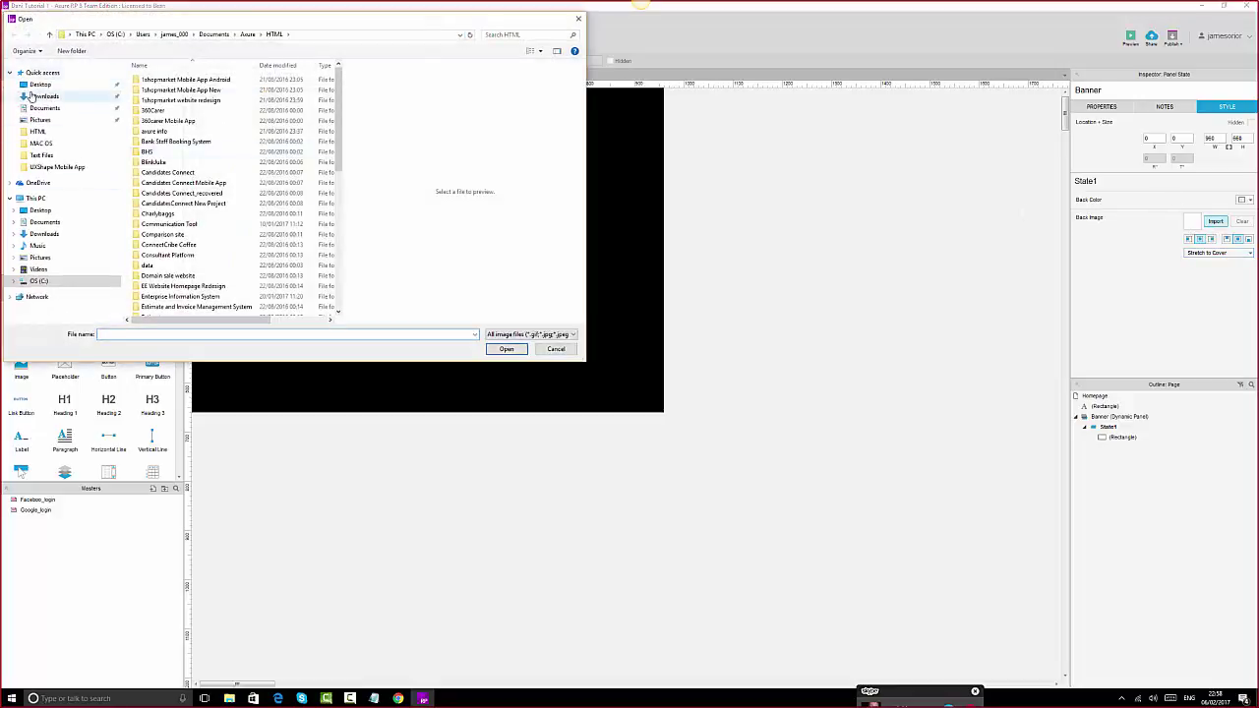
click(37, 84)
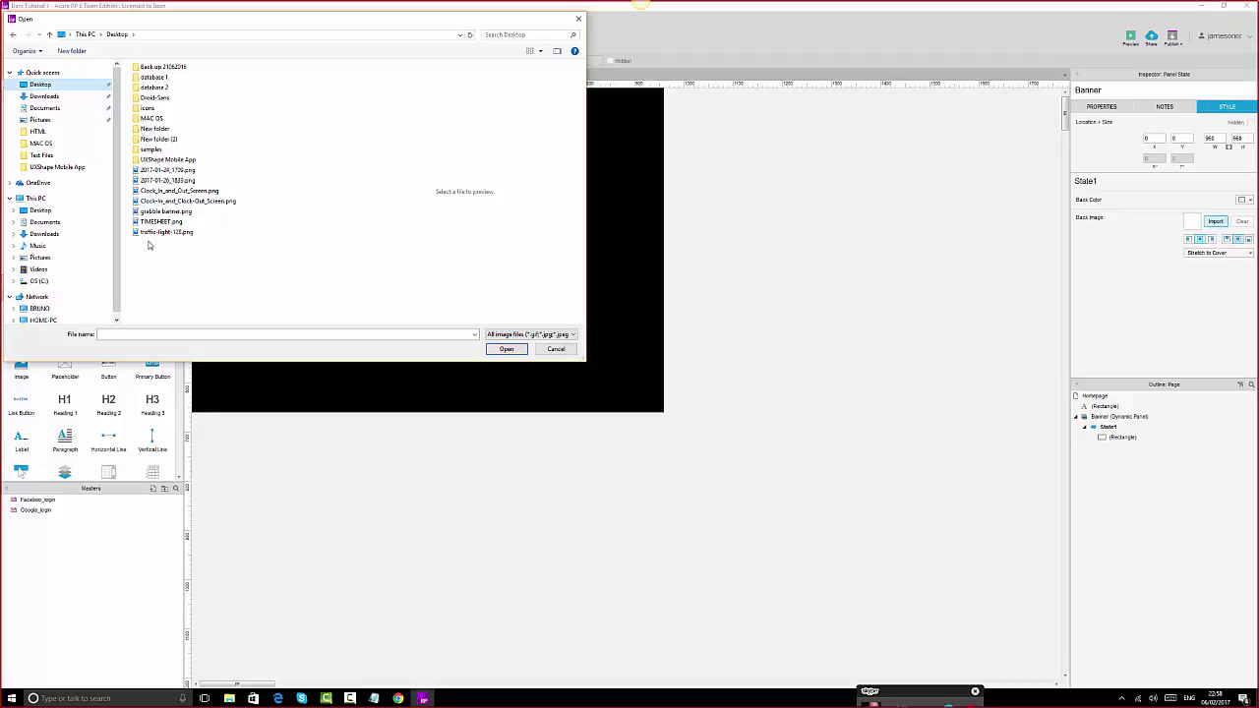
click(177, 212)
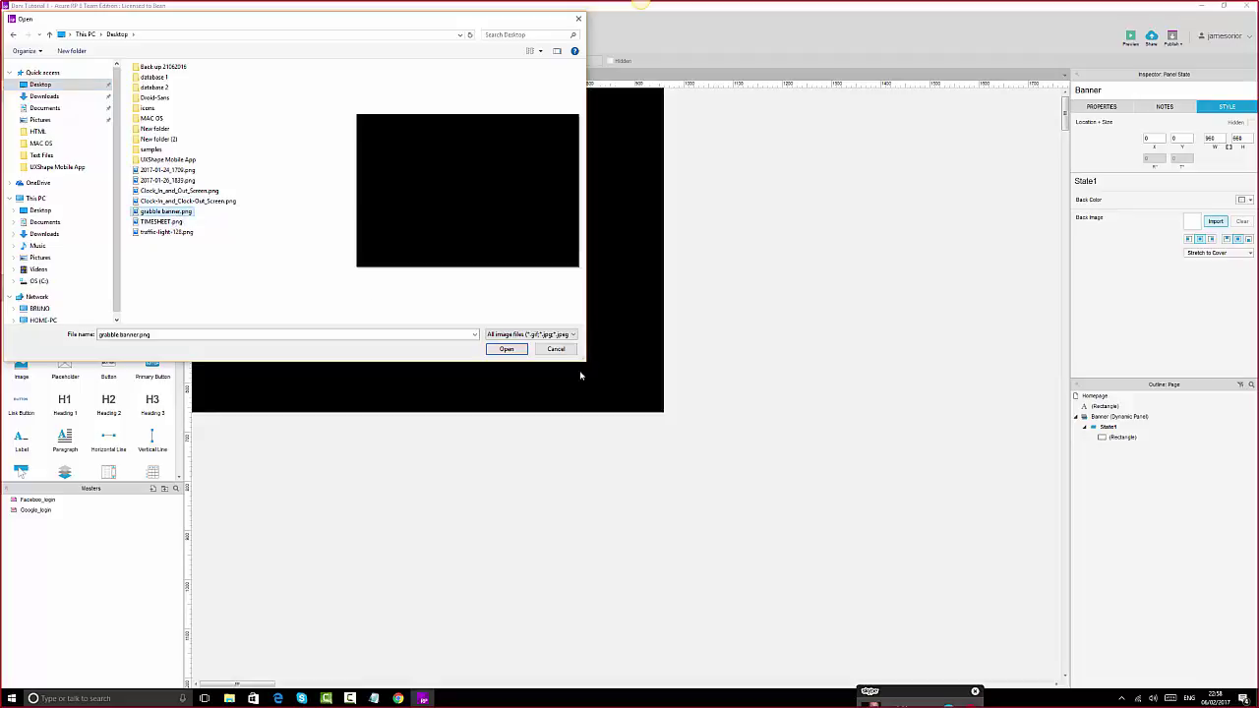
click(505, 350)
click(506, 350)
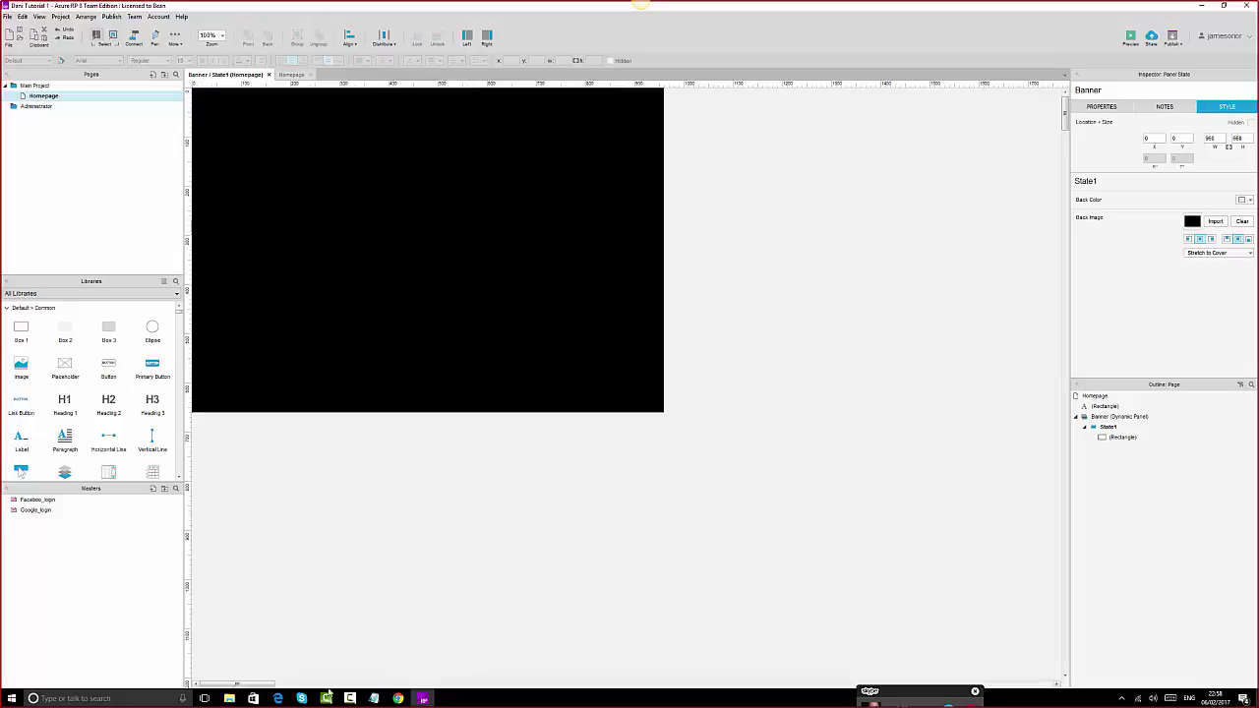
- Reload the prototype preview in Edge to check the banner's back image, and return to Axure RP
click(278, 698)
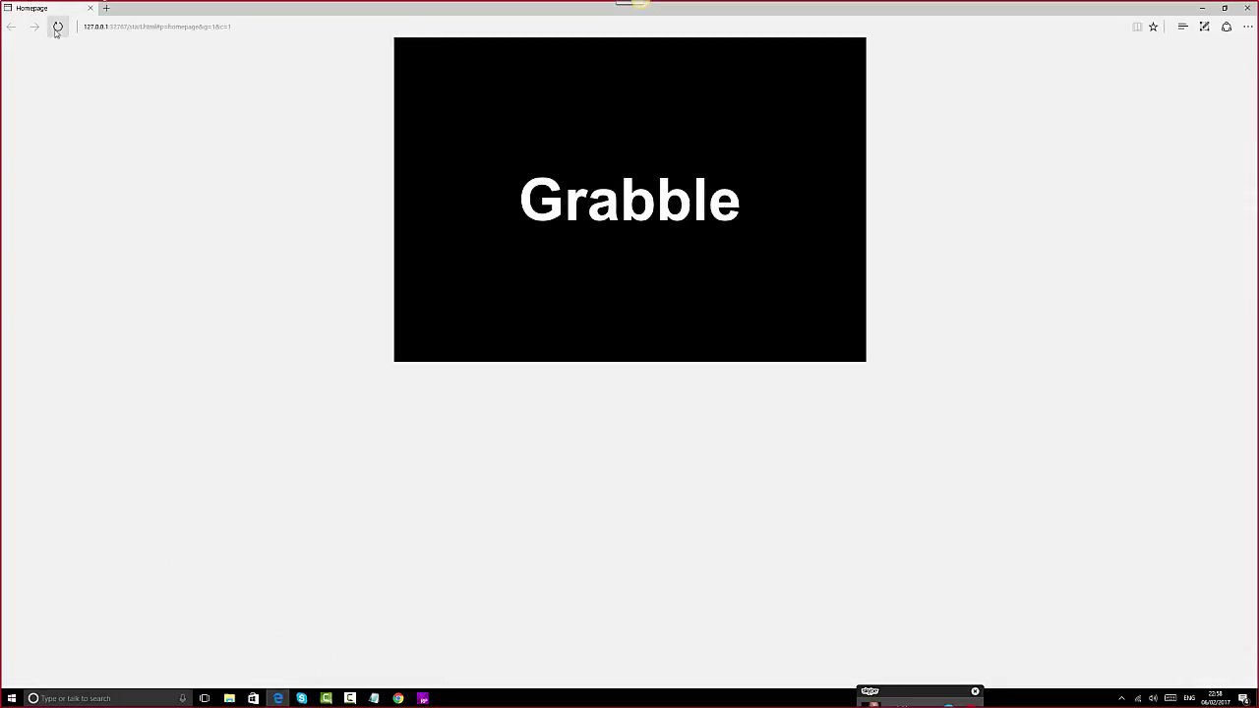
click(58, 28)
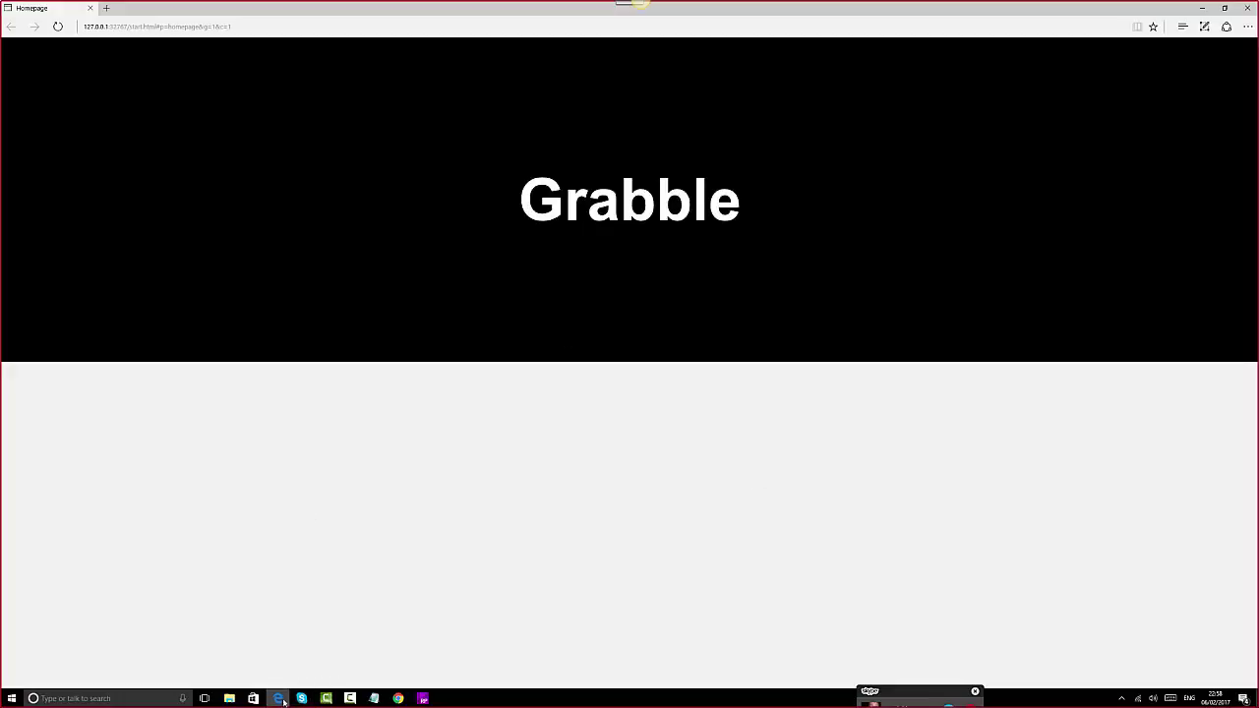
click(424, 698)
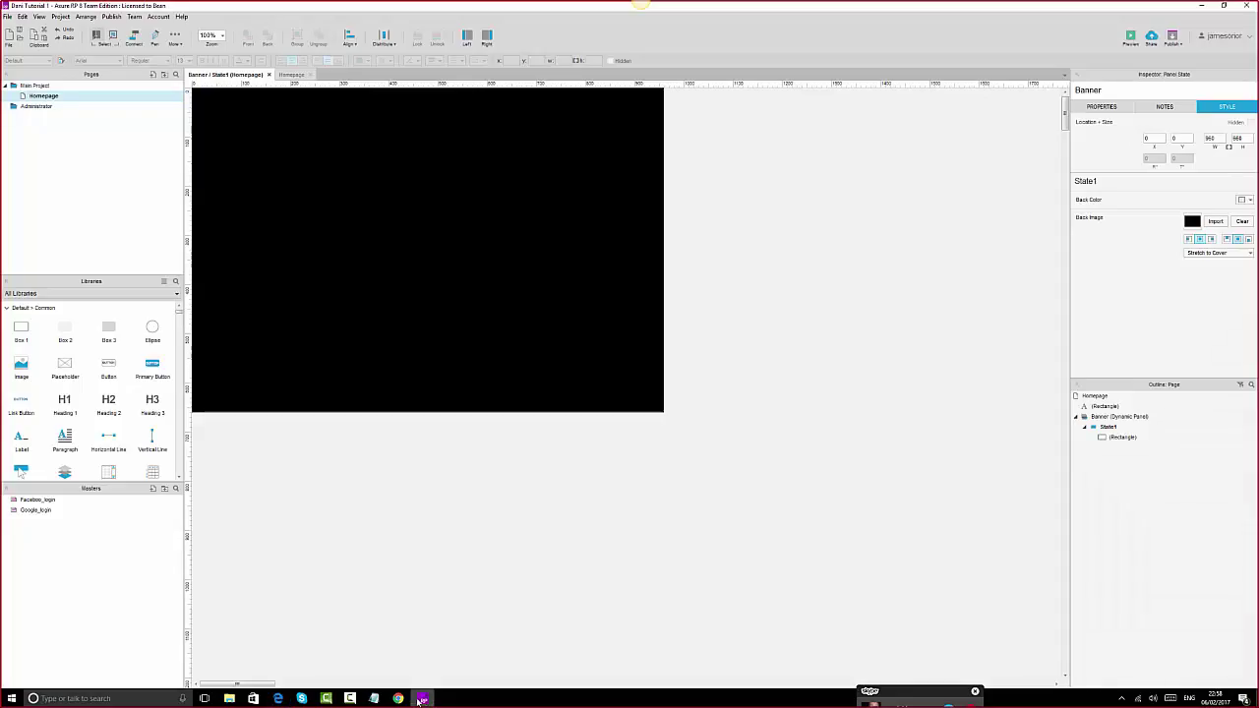
- Close the Banner panel's State1 and select the Banner dynamic panel on the Homepage
click(530, 194)
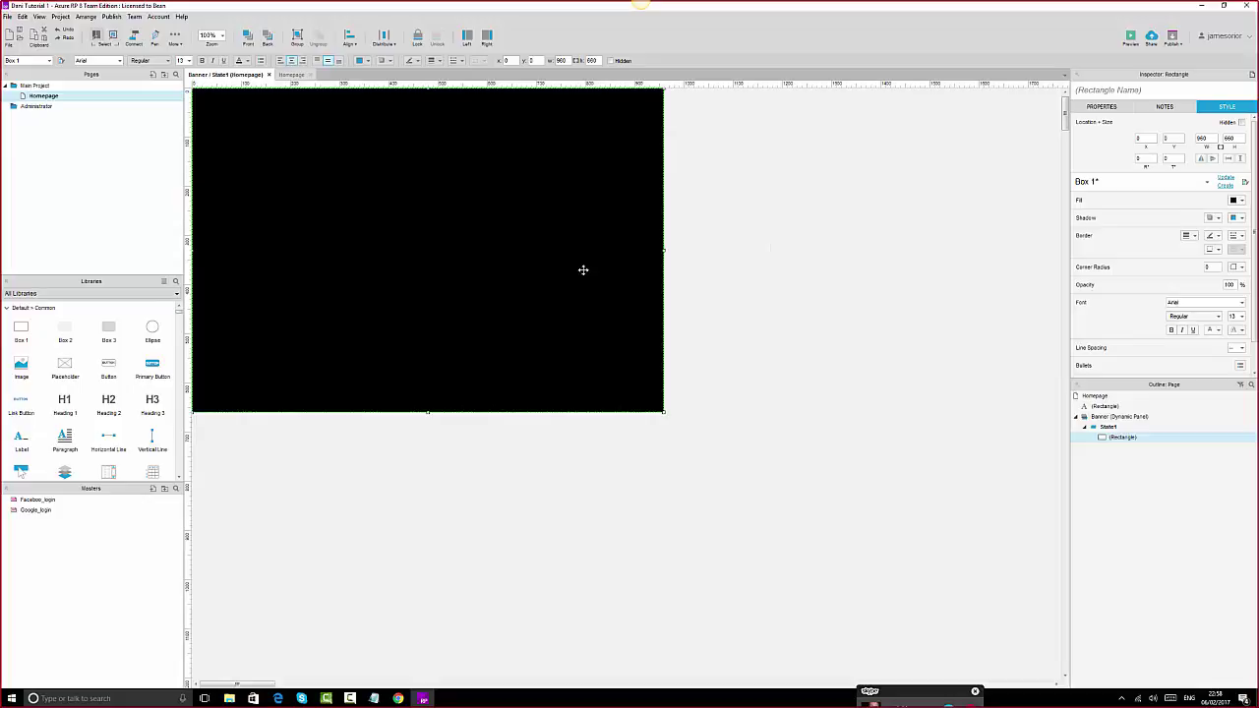
click(268, 76)
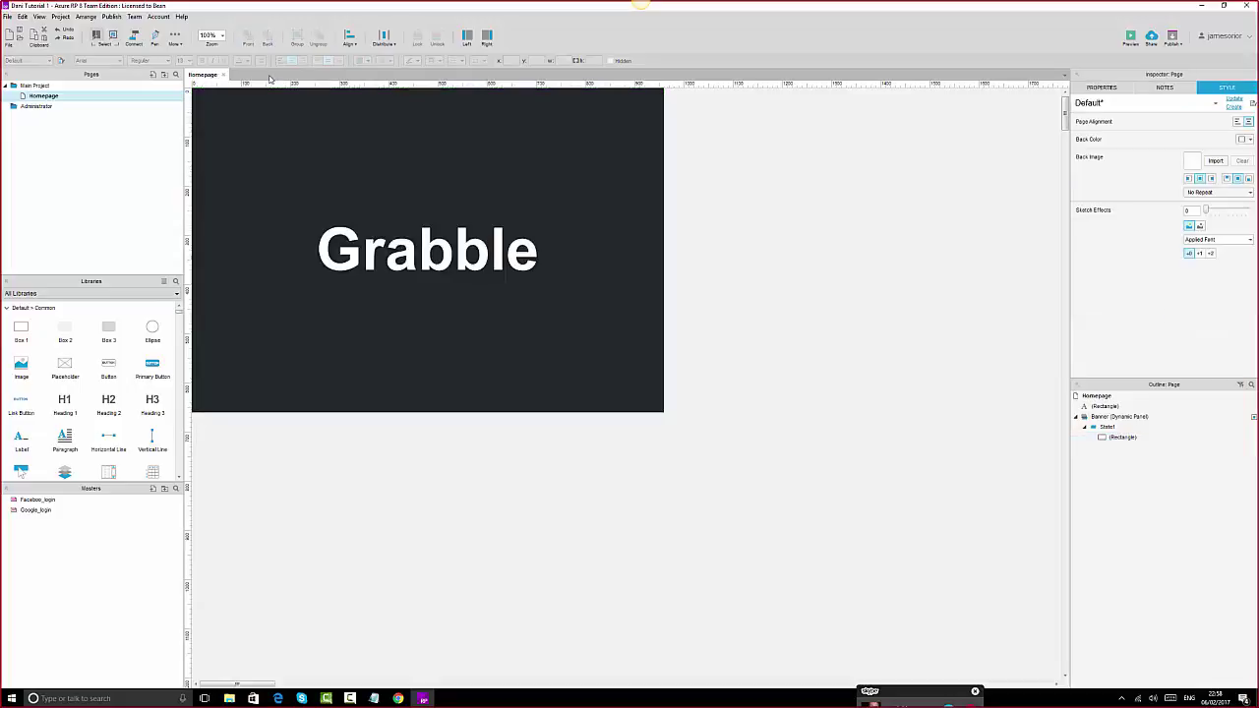
click(571, 146)
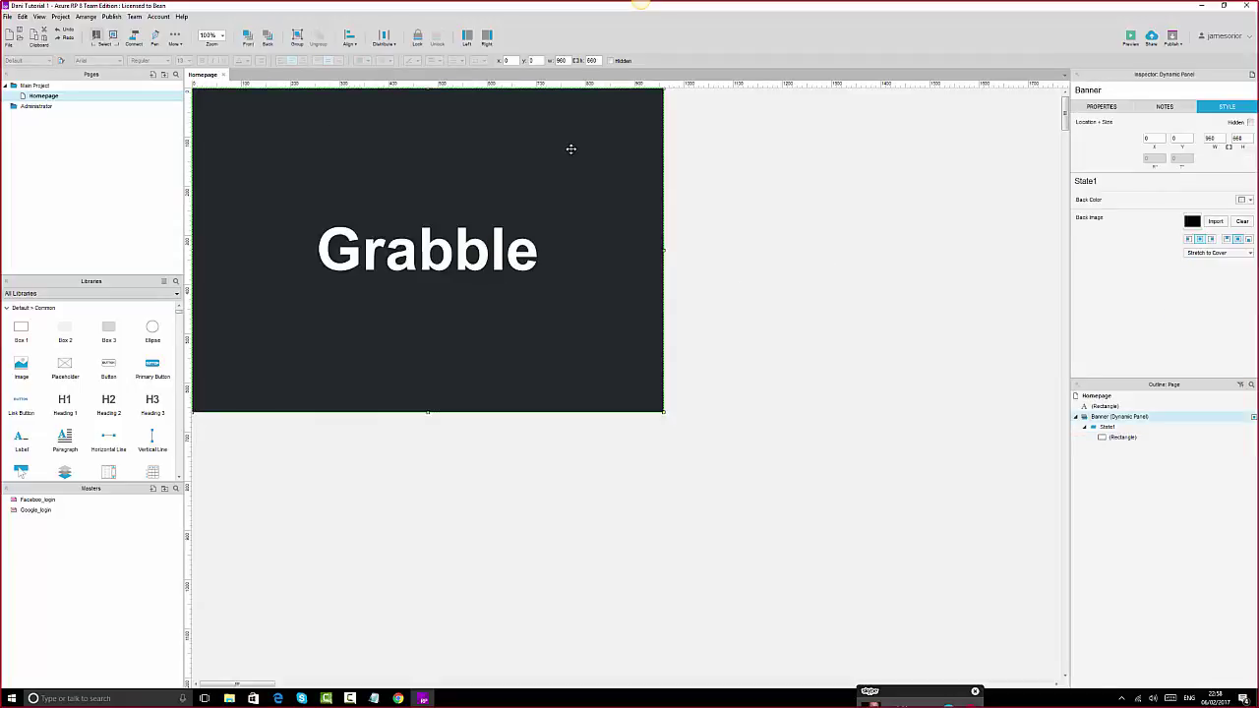
click(1253, 418)
mouse_move(1092, 421)
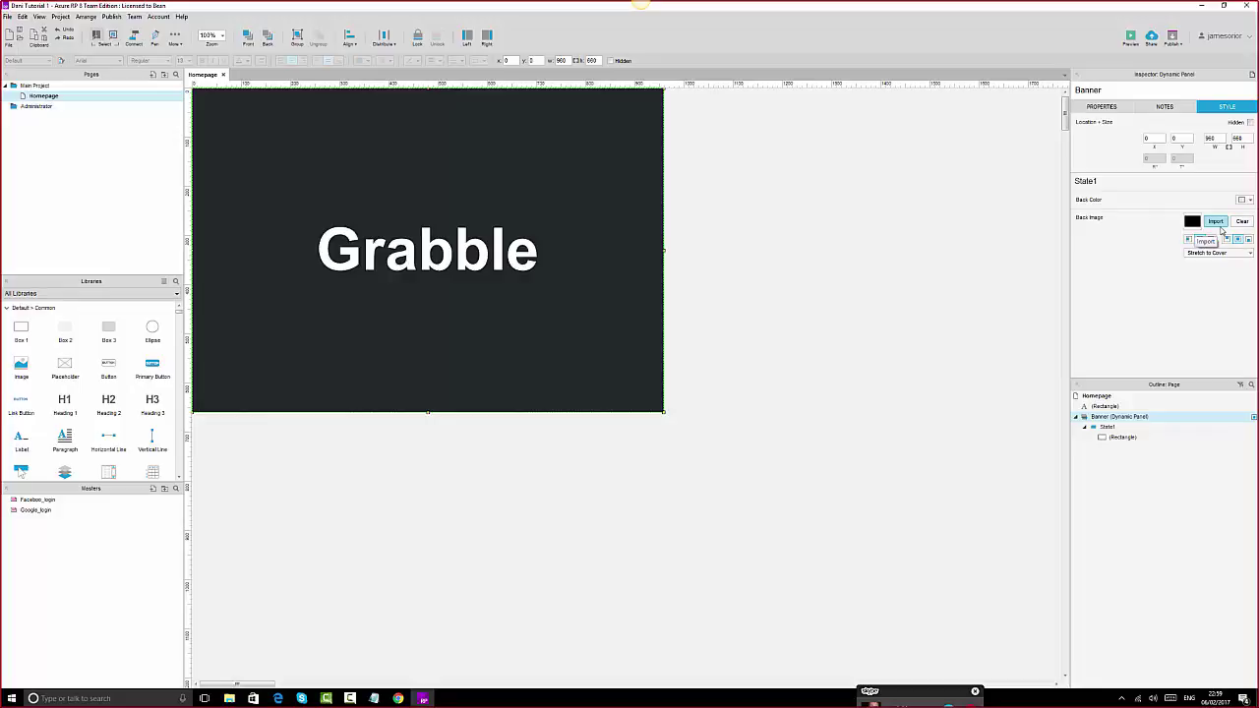
- Reimport "grabble banner.png" from the Desktop as the Banner panel's back image with Stretch to Cover
click(1220, 225)
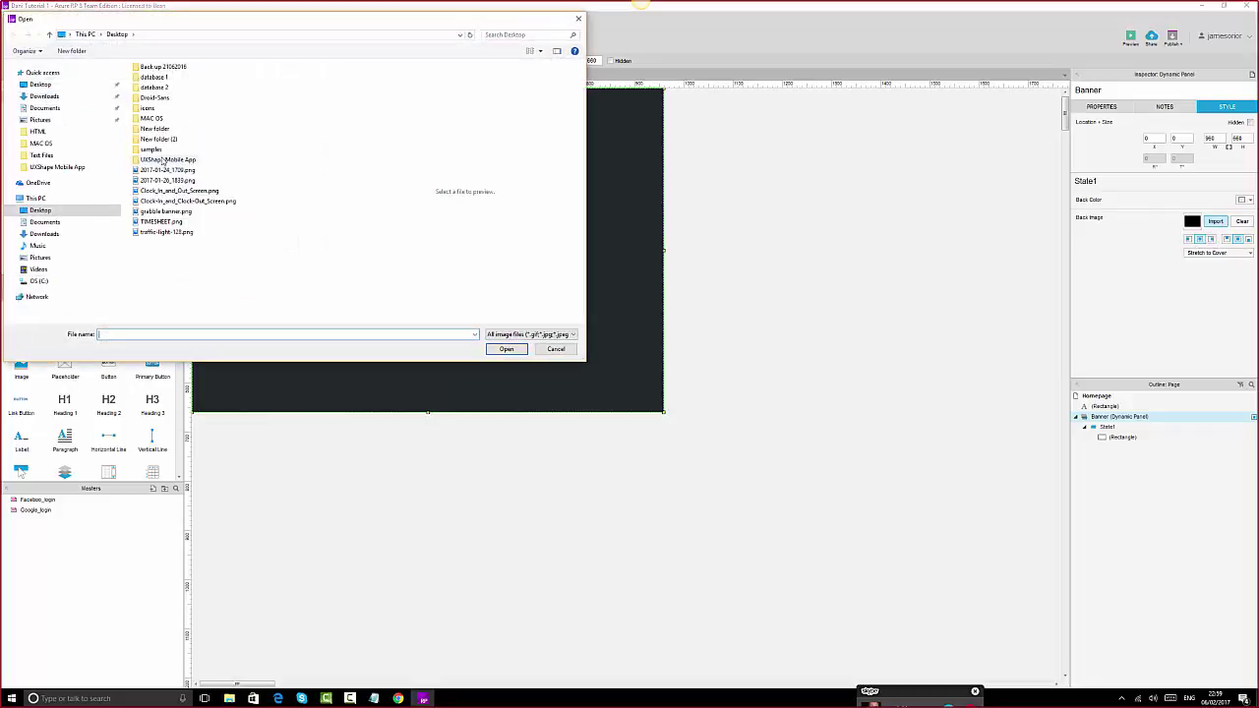
click(161, 212)
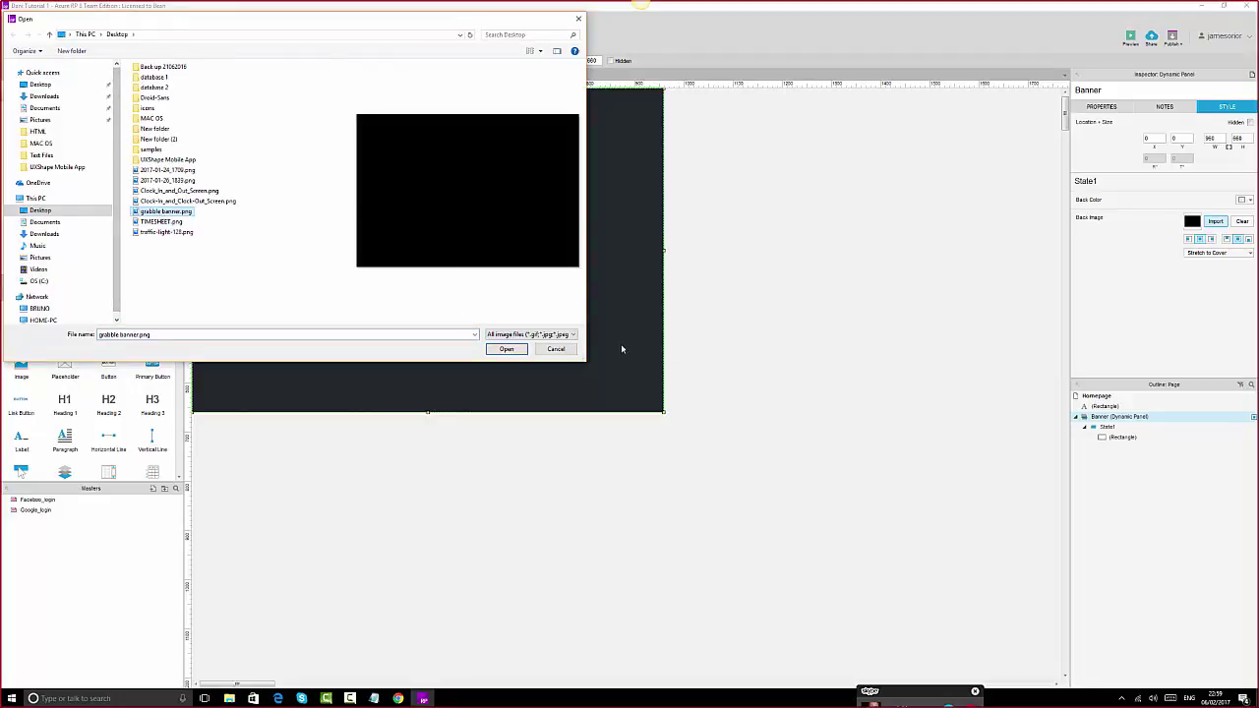
click(504, 349)
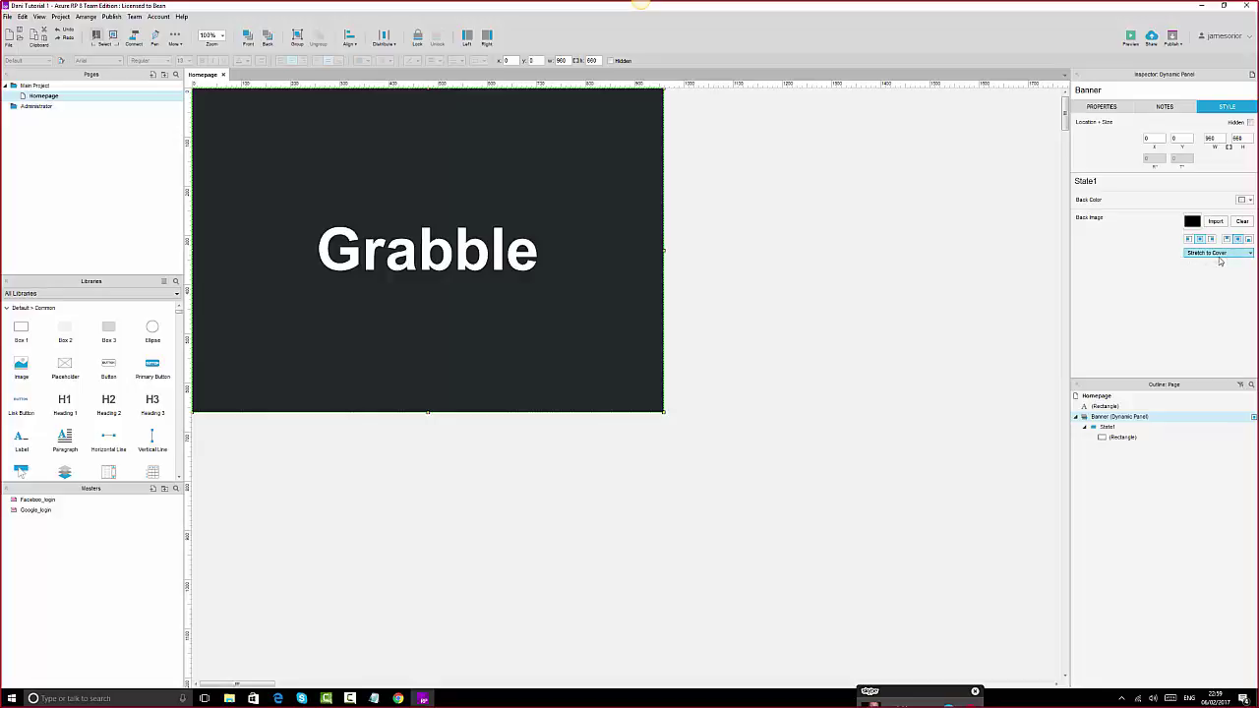
click(1220, 254)
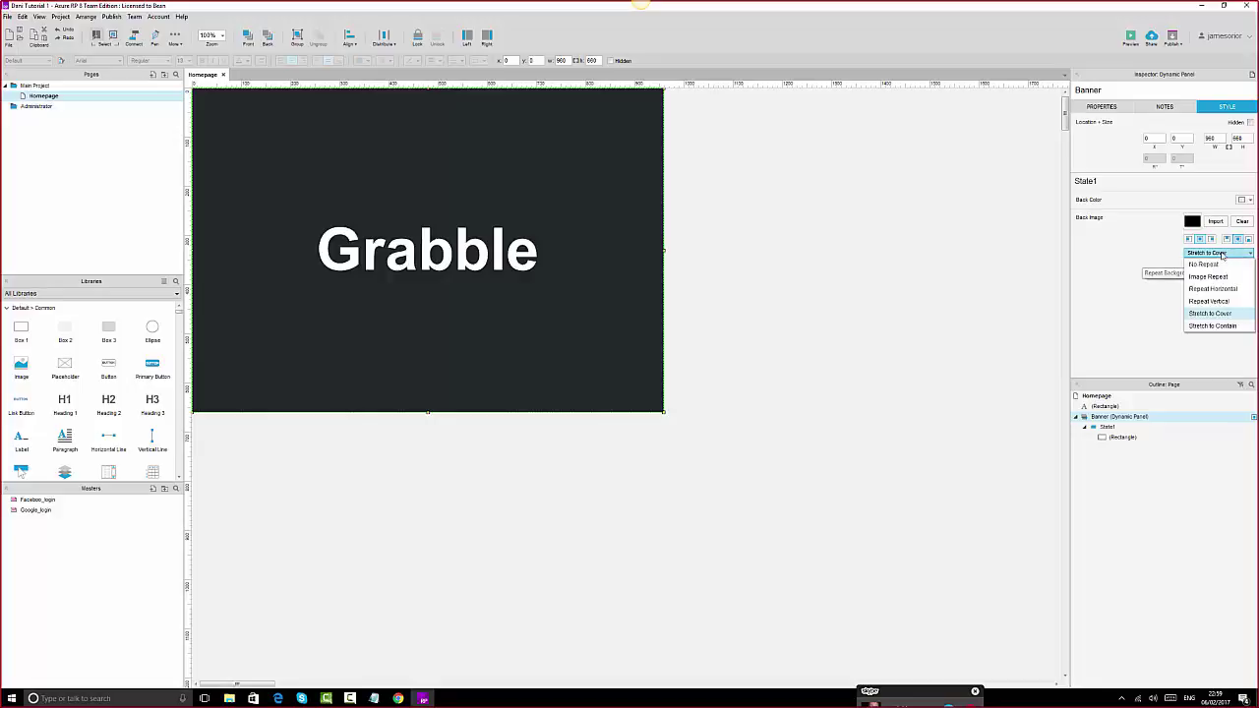
click(1220, 314)
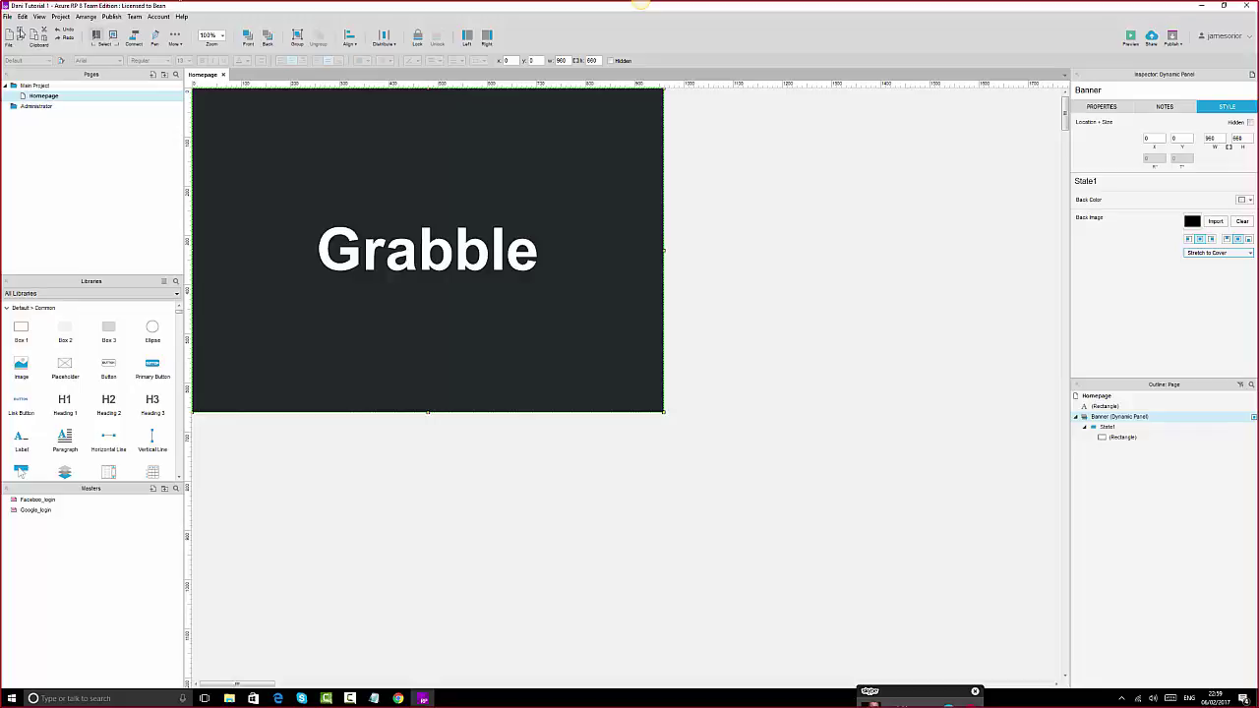
- Switch to Edge, reload the Homepage preview to check the stretched banner, and go back to Axure RP
click(279, 698)
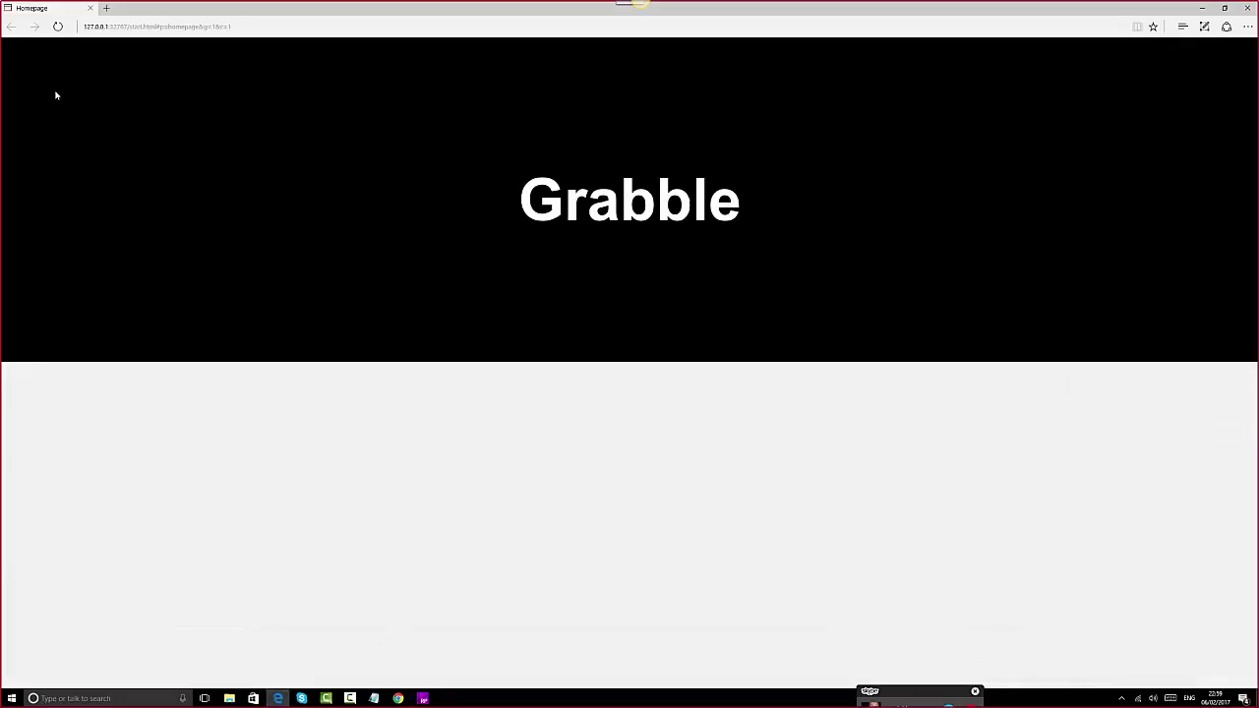
click(57, 27)
click(423, 699)
- Try No Repeat for the Banner's back image in the Edge preview, returning the setting to Stretch to Cover in Axure RP
click(1218, 253)
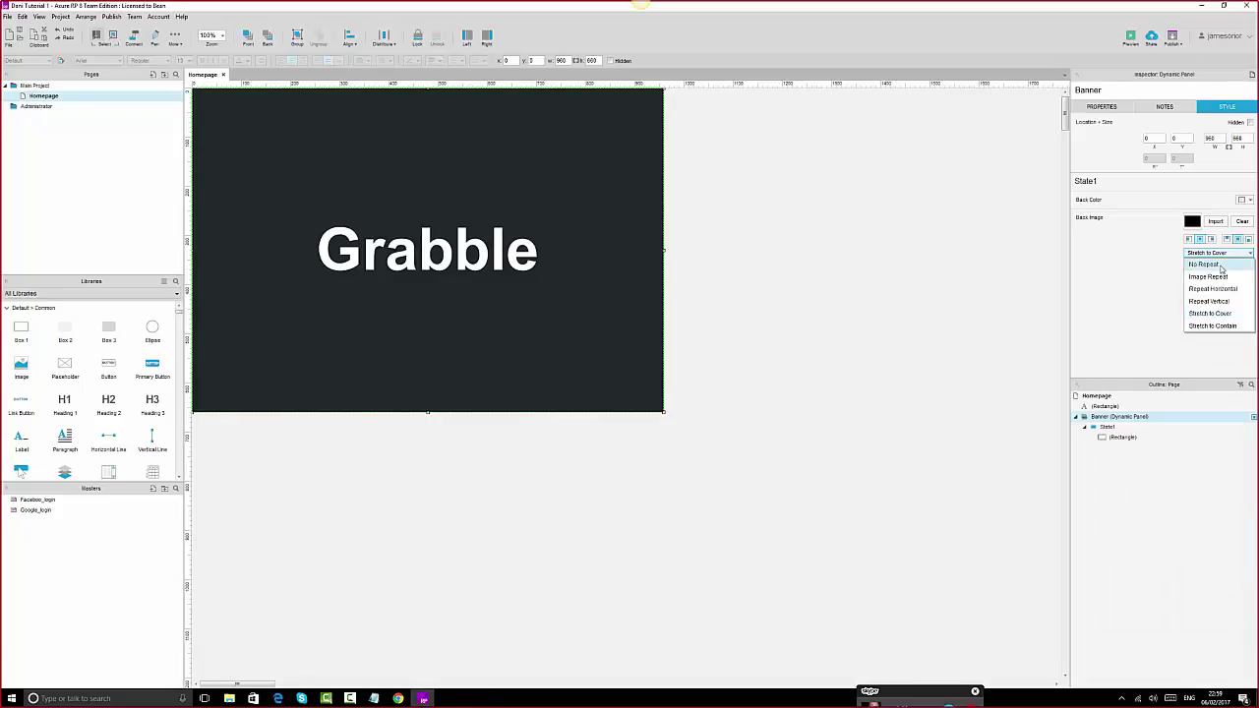
click(1205, 265)
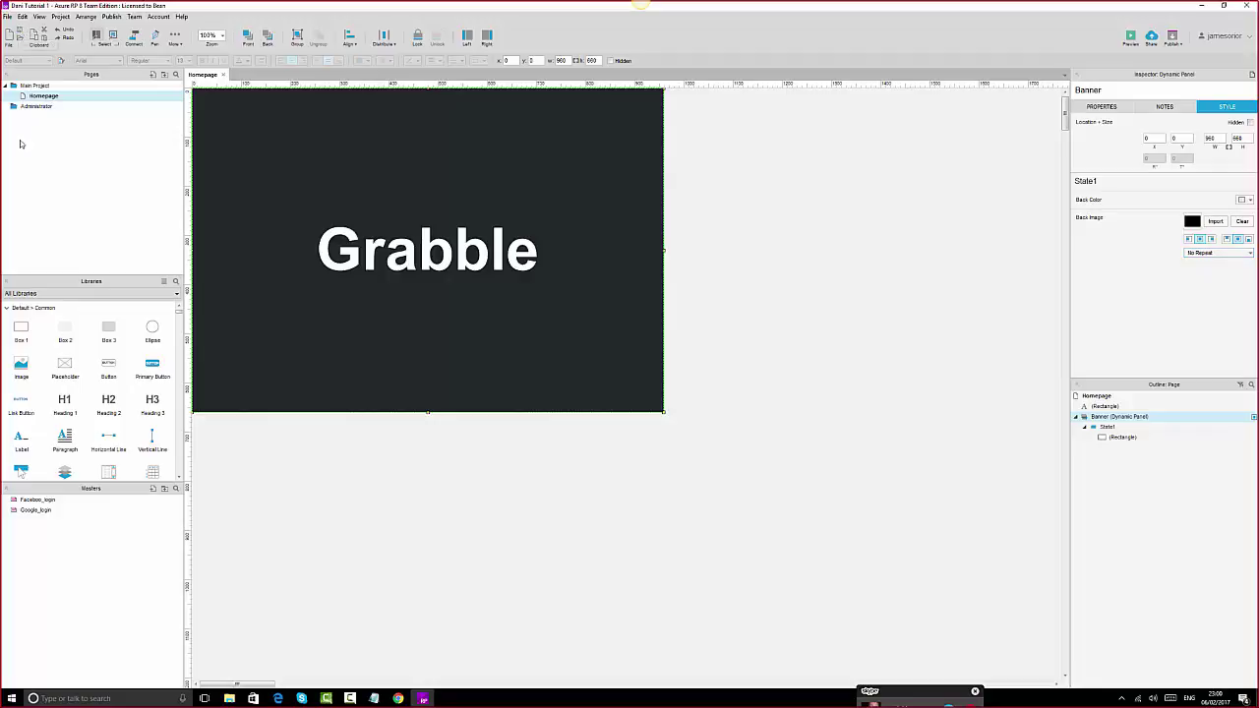
click(278, 698)
click(57, 26)
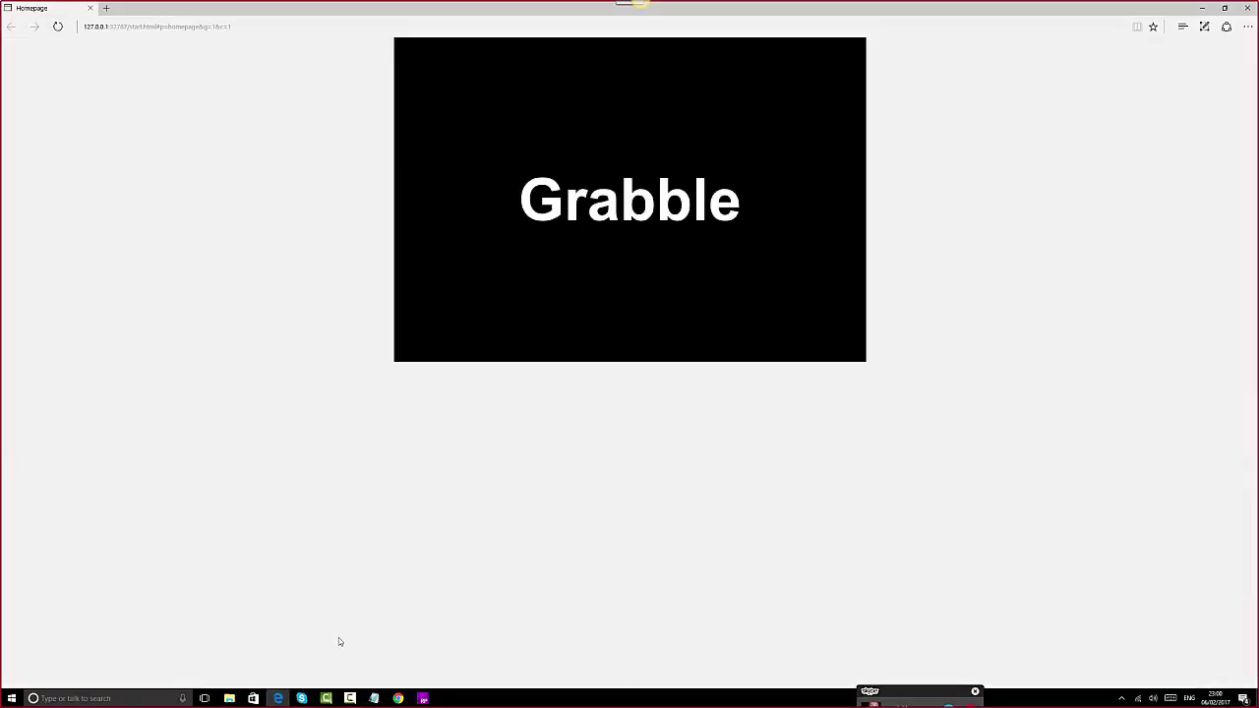
click(425, 701)
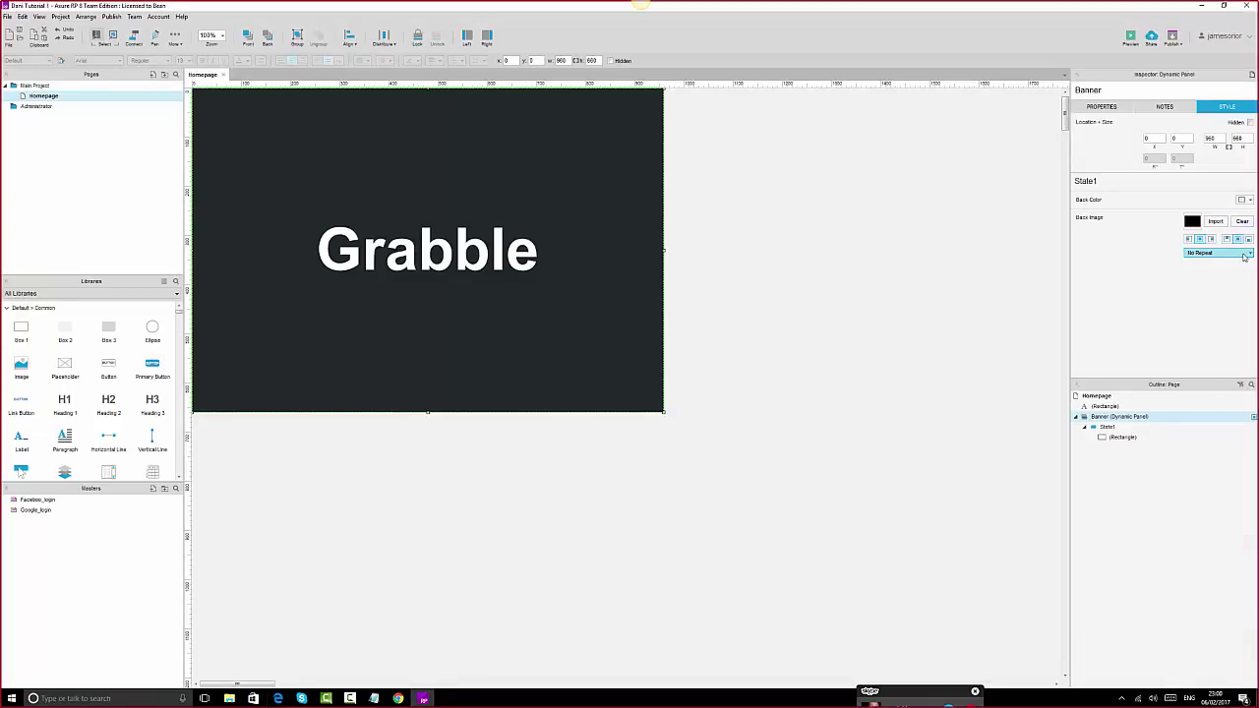
click(1245, 254)
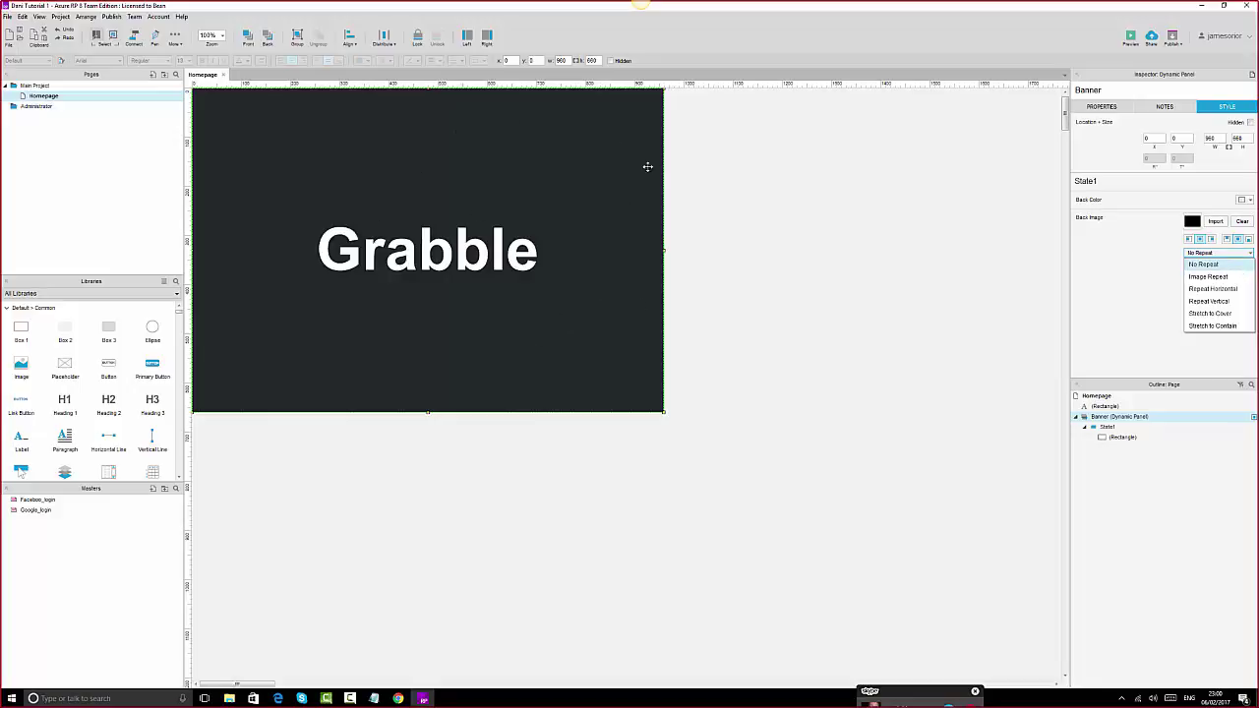
click(1200, 314)
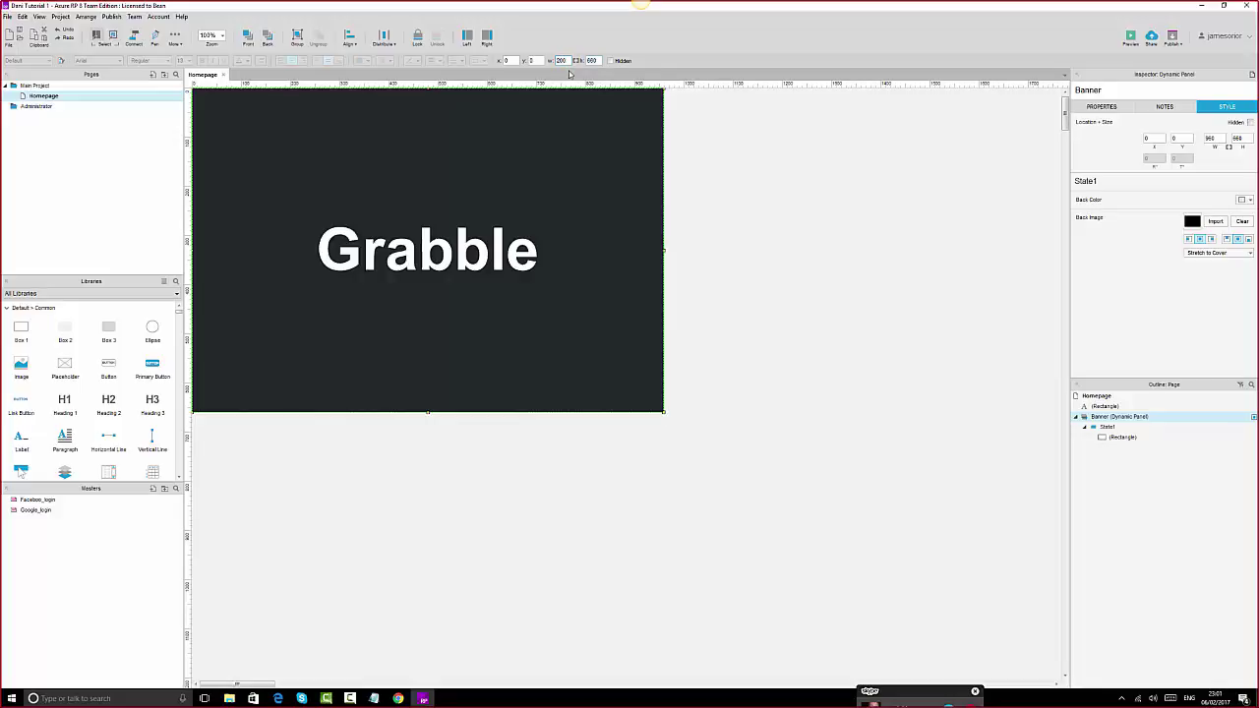
- Resize the Banner panel to 200 wide by 50 high and check it in the reloaded Edge preview before returning to Axure RP
key(Tab)
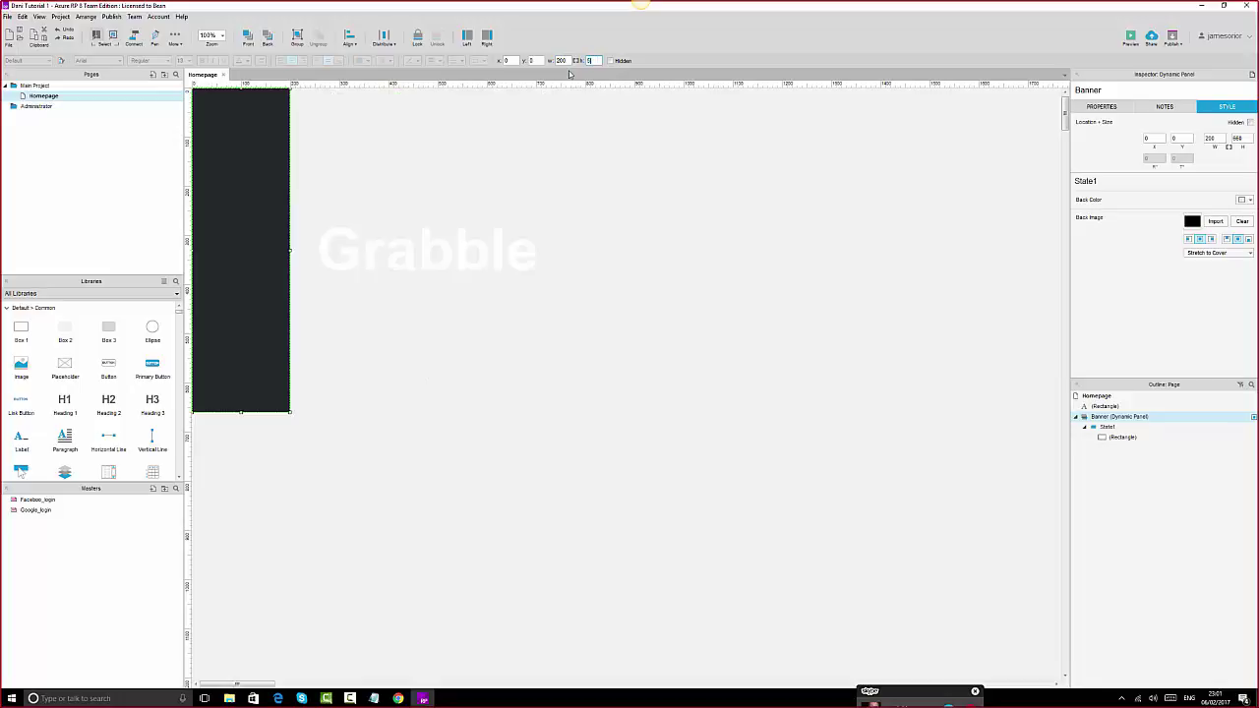
key(Return)
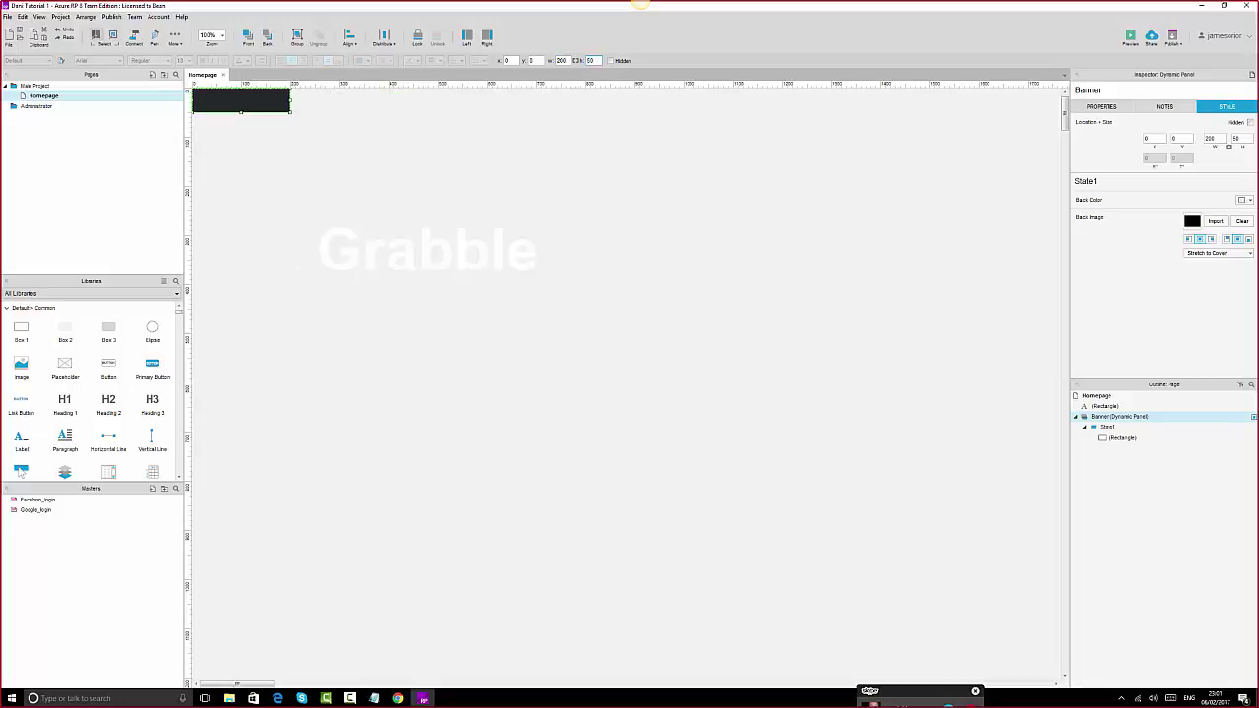
click(279, 698)
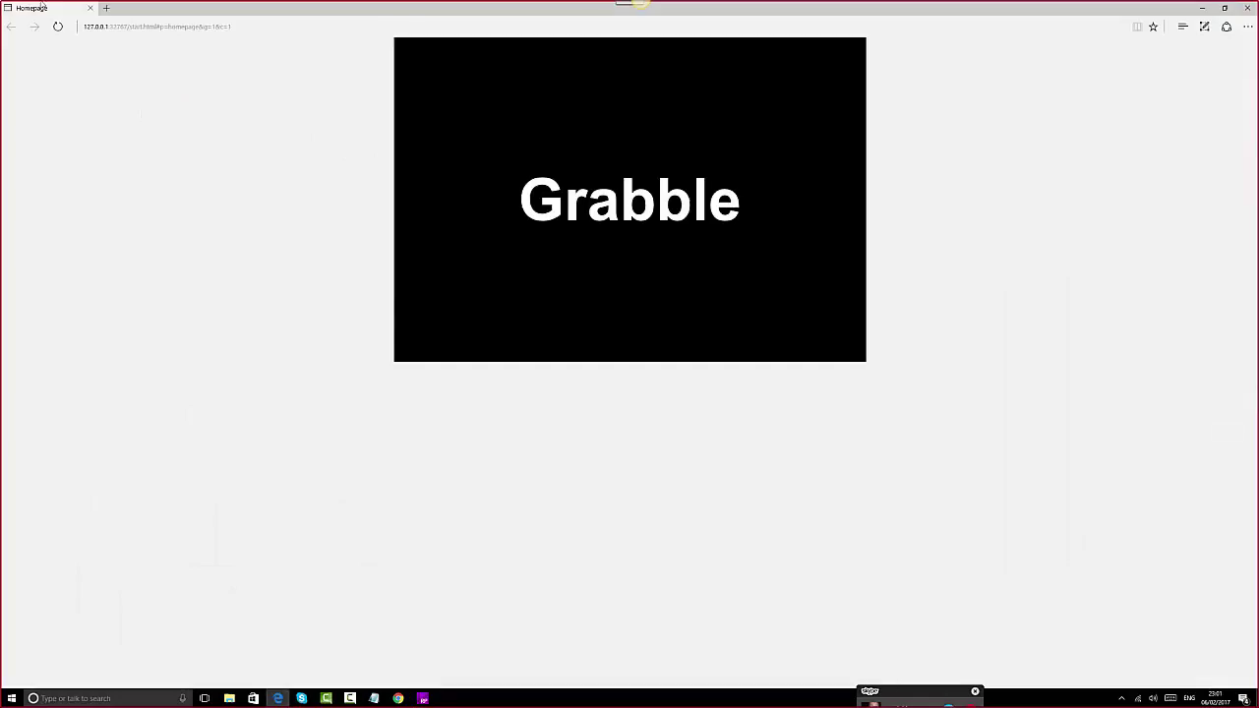
click(57, 26)
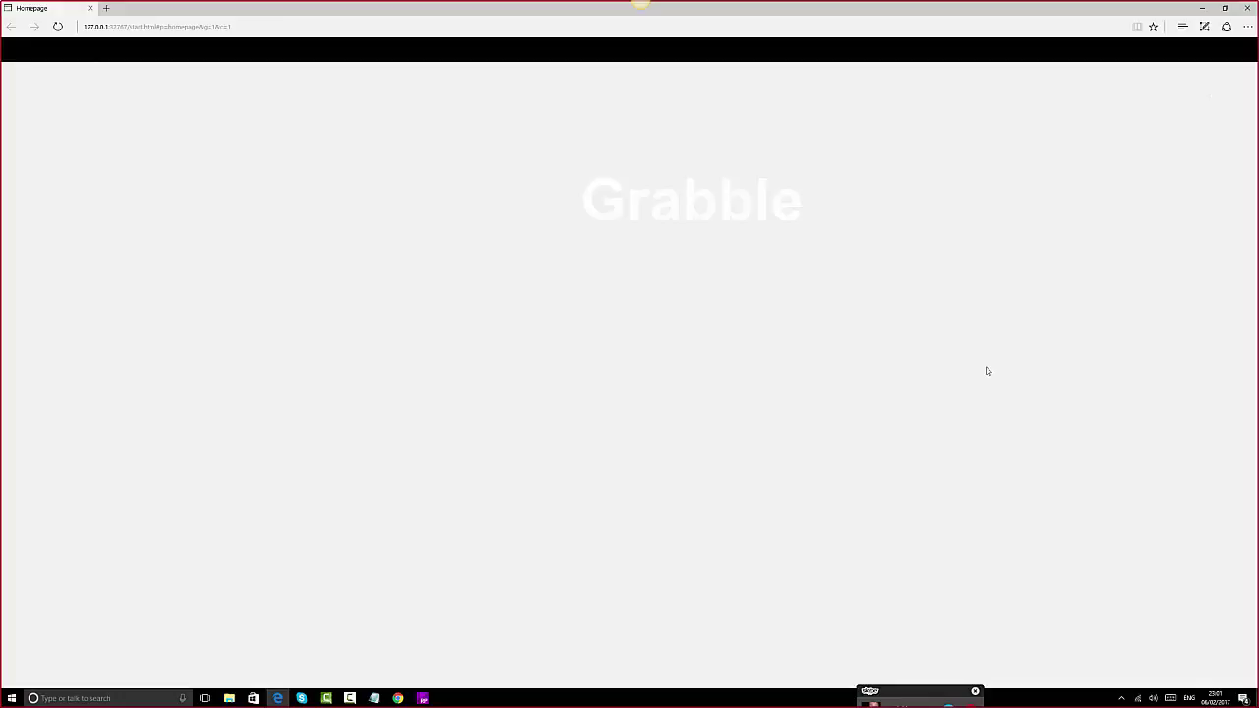
click(424, 698)
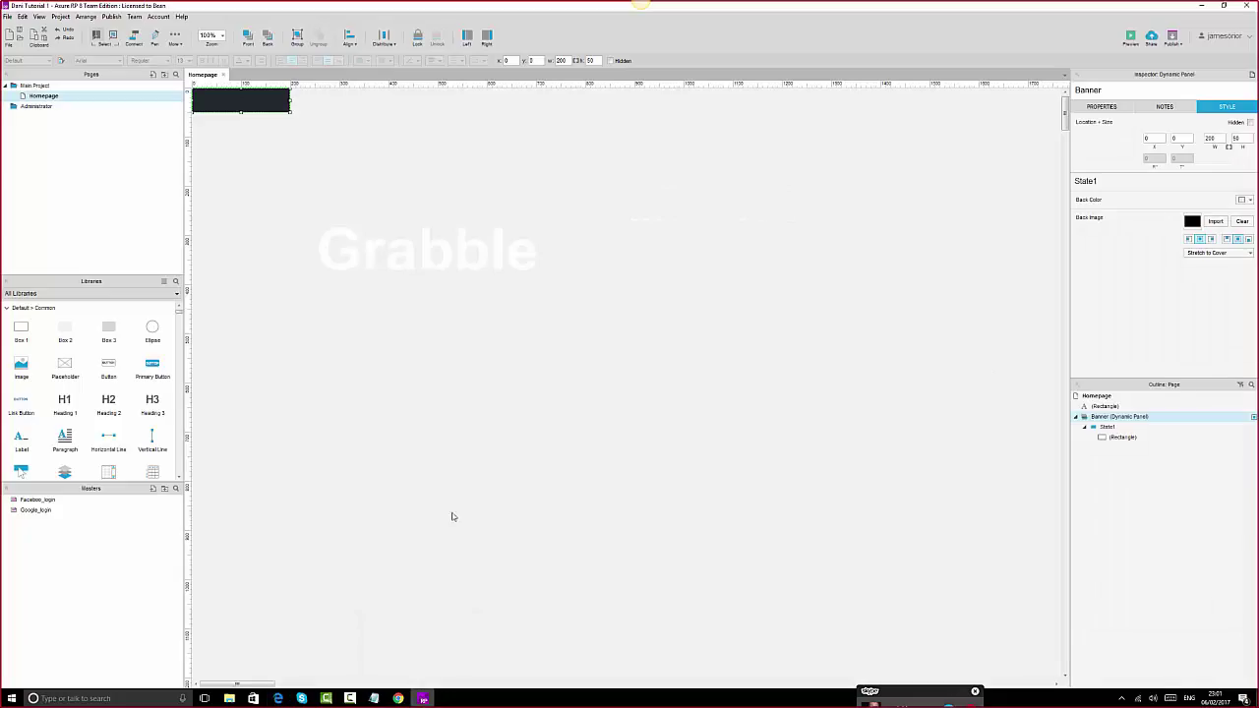
- Undo the last height and width changes of the Banner panel and clear its back image
click(61, 32)
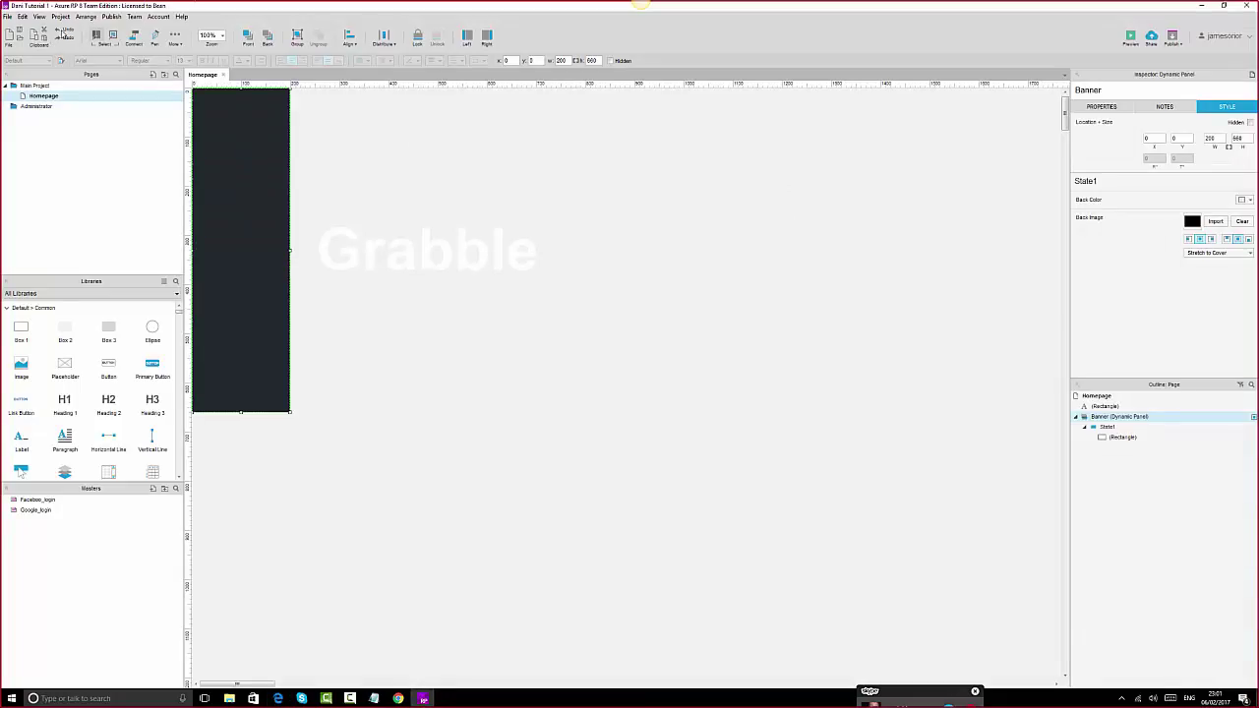
click(61, 32)
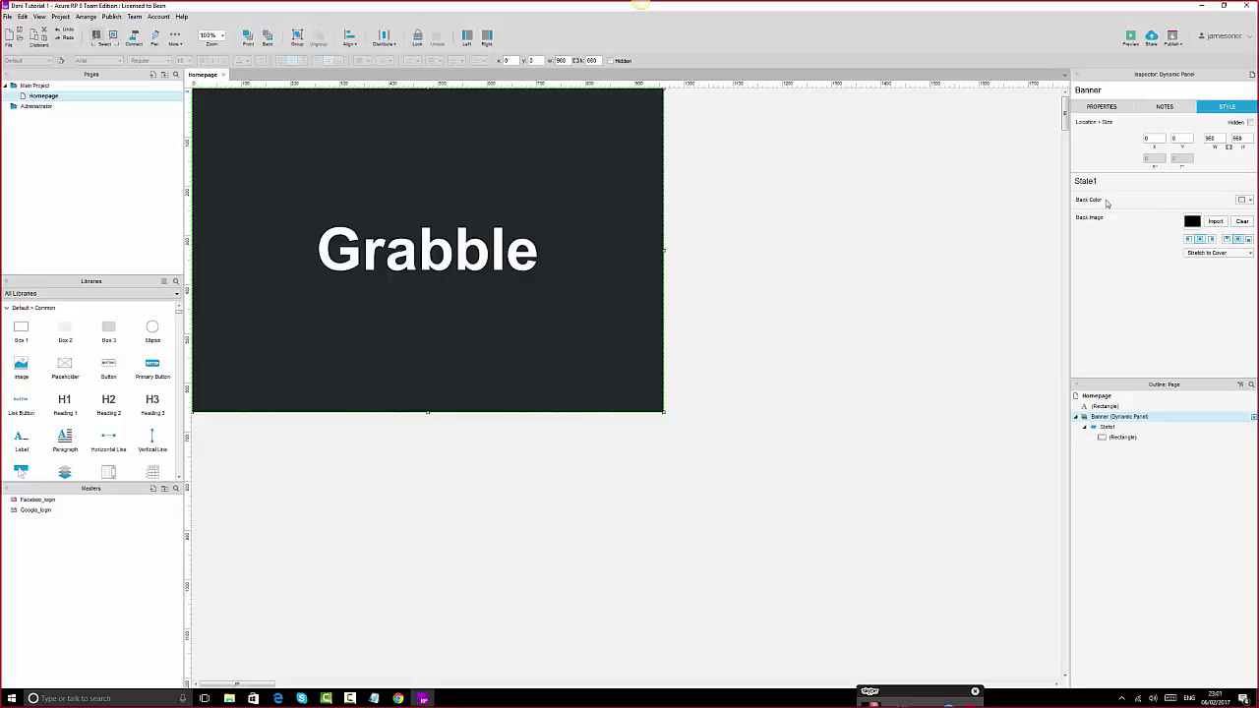
click(1243, 222)
- Switch to Edge, reload the Homepage preview to check the Banner without a back image, and return to Axure RP
click(277, 698)
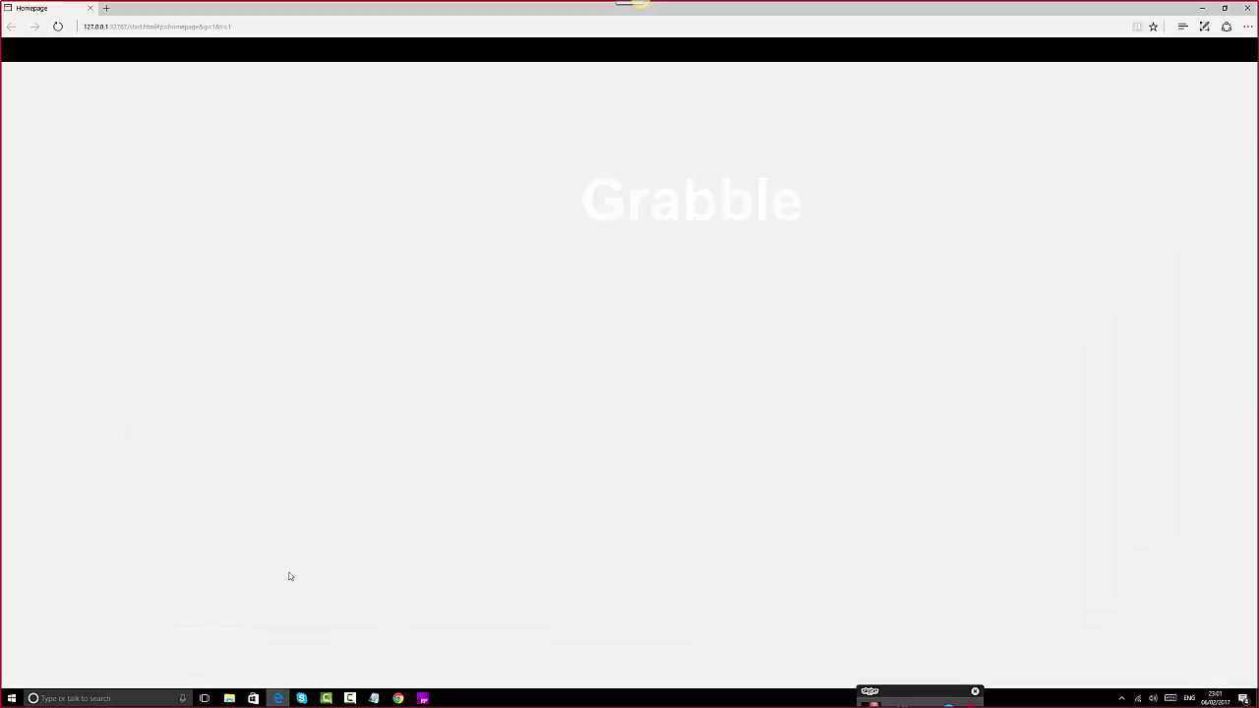
click(58, 26)
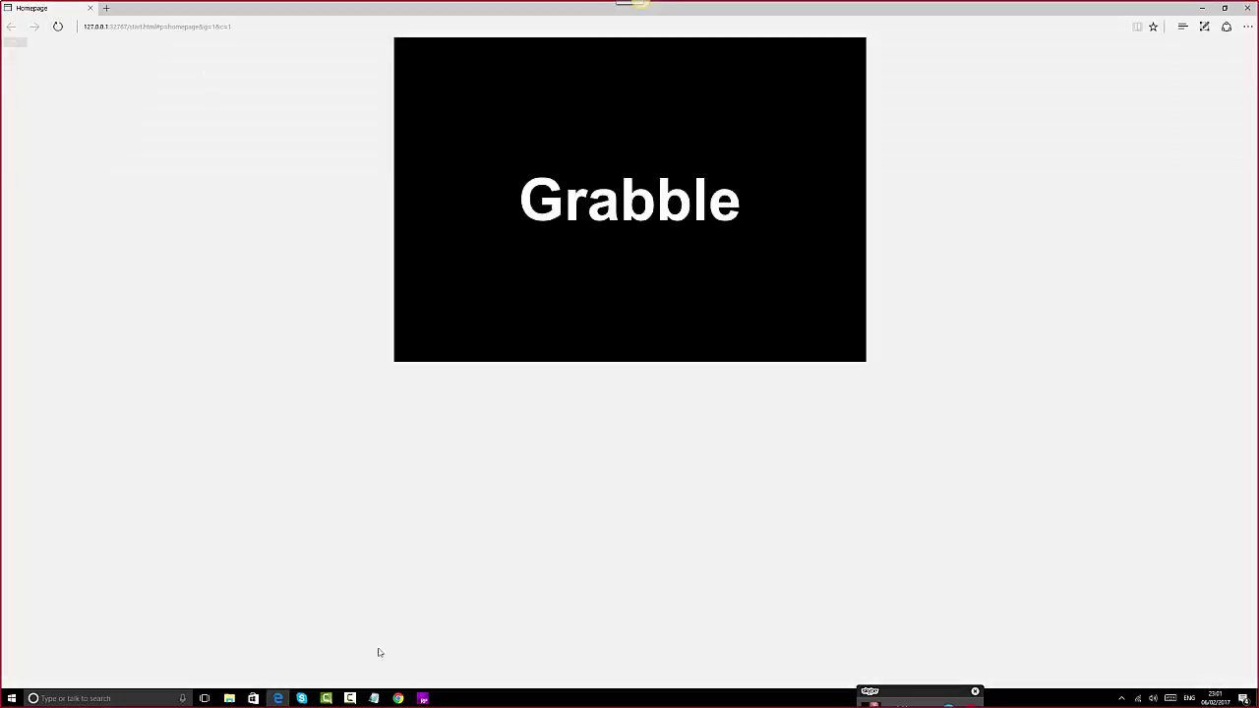
click(425, 699)
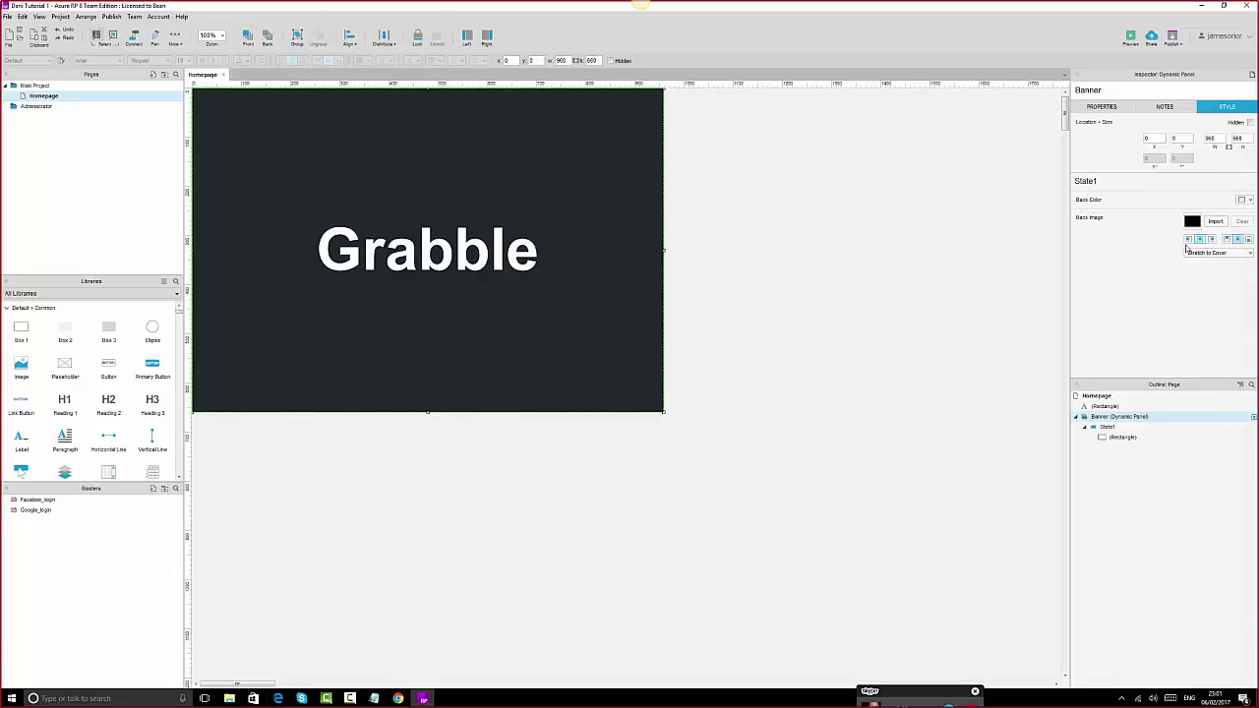
- Set the Banner's State1 back color to red and check it in the reloaded Edge preview before returning to Axure RP
click(1250, 200)
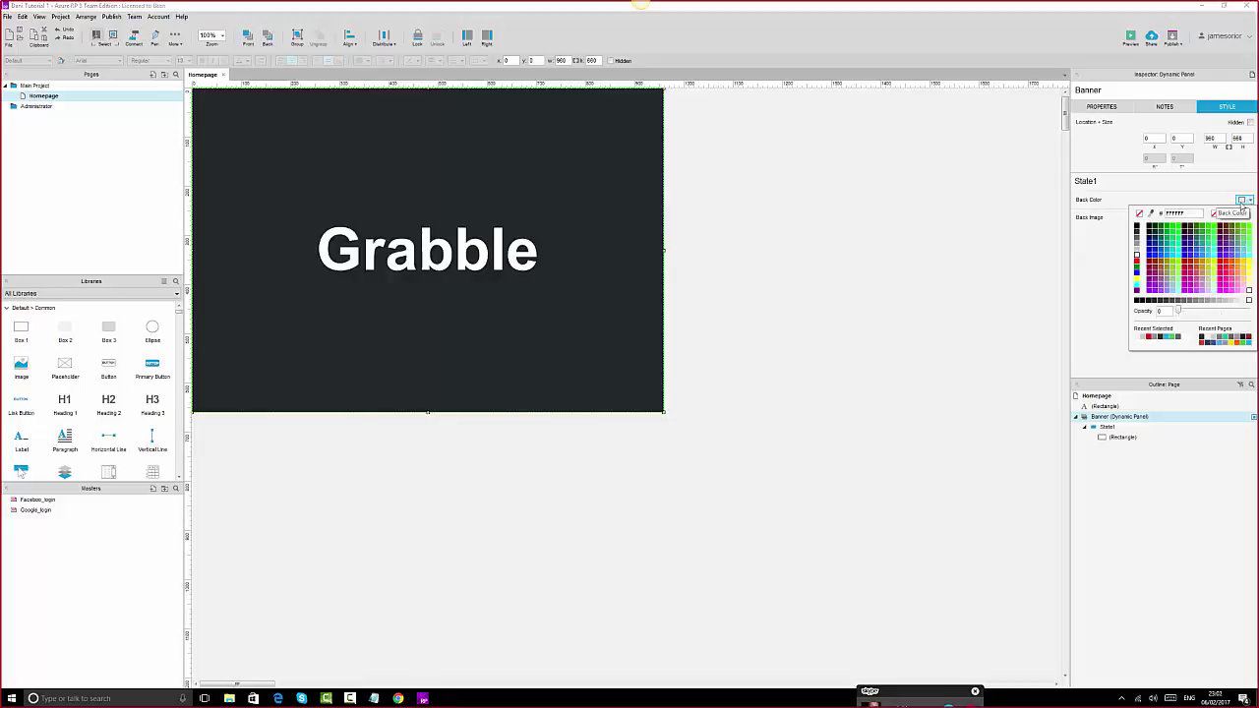
click(1138, 266)
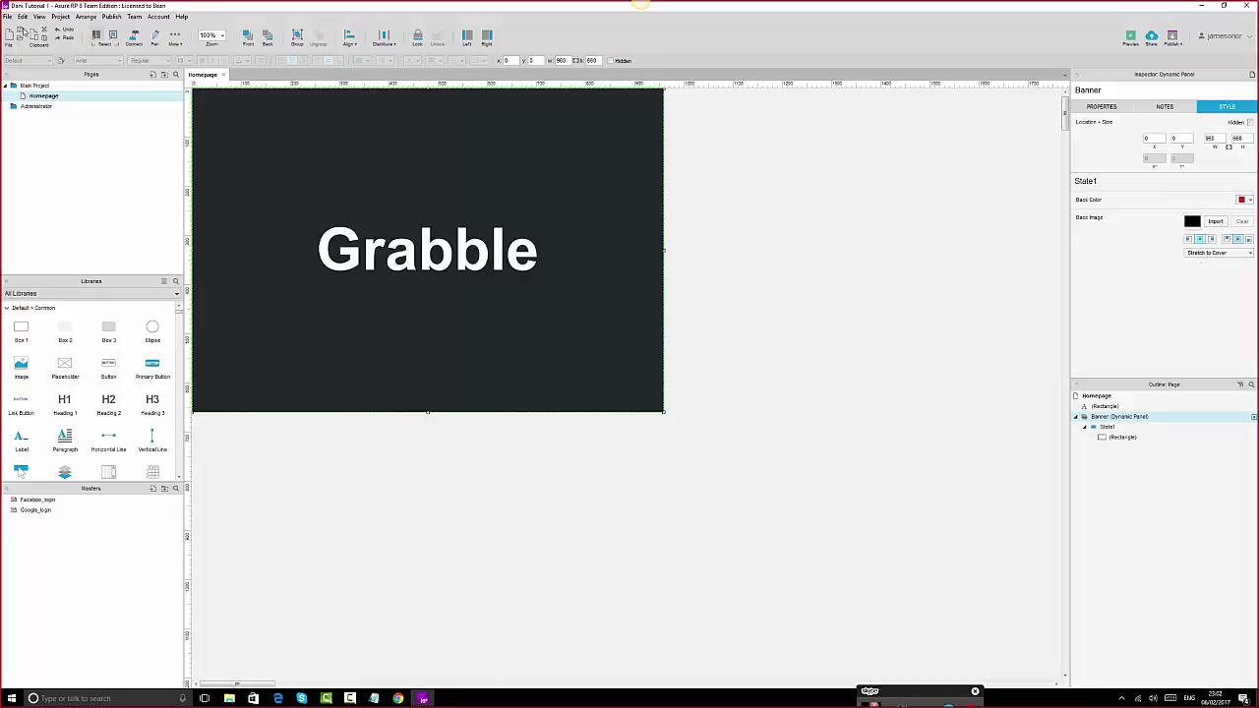
click(279, 699)
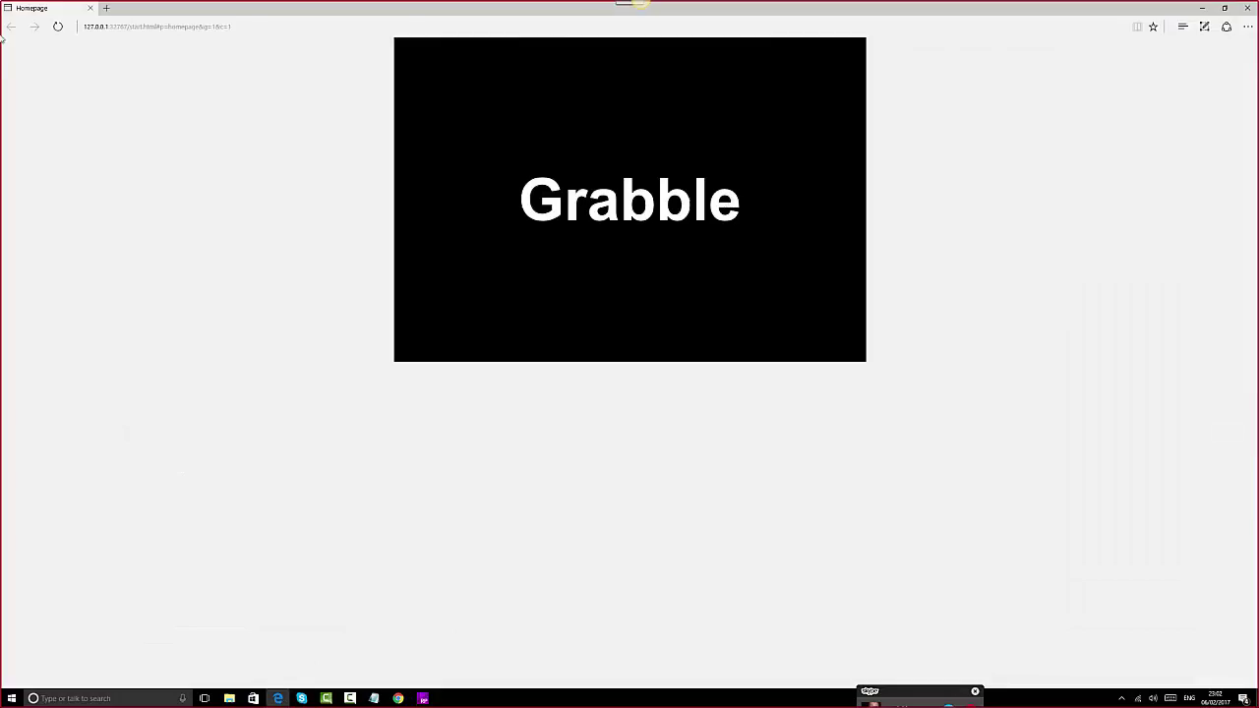
click(58, 27)
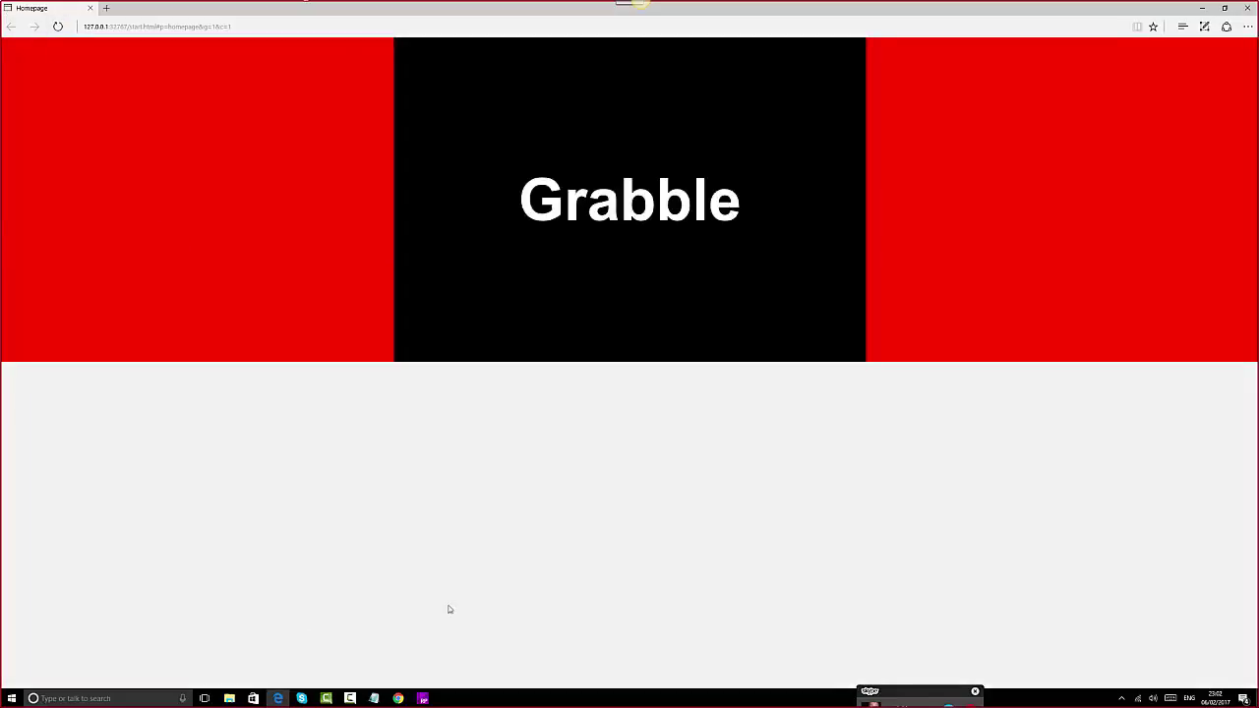
click(423, 698)
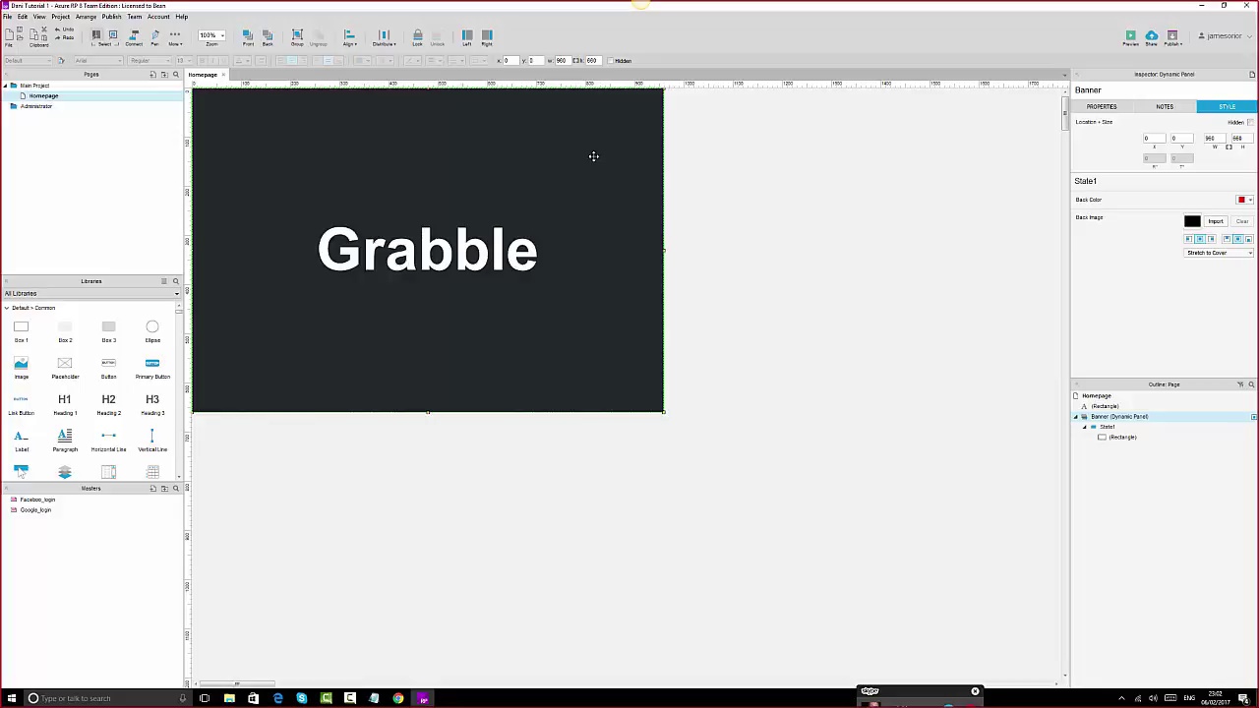
- Open the Banner's State1 for editing and select its black rectangle
double_click(1109, 427)
click(510, 252)
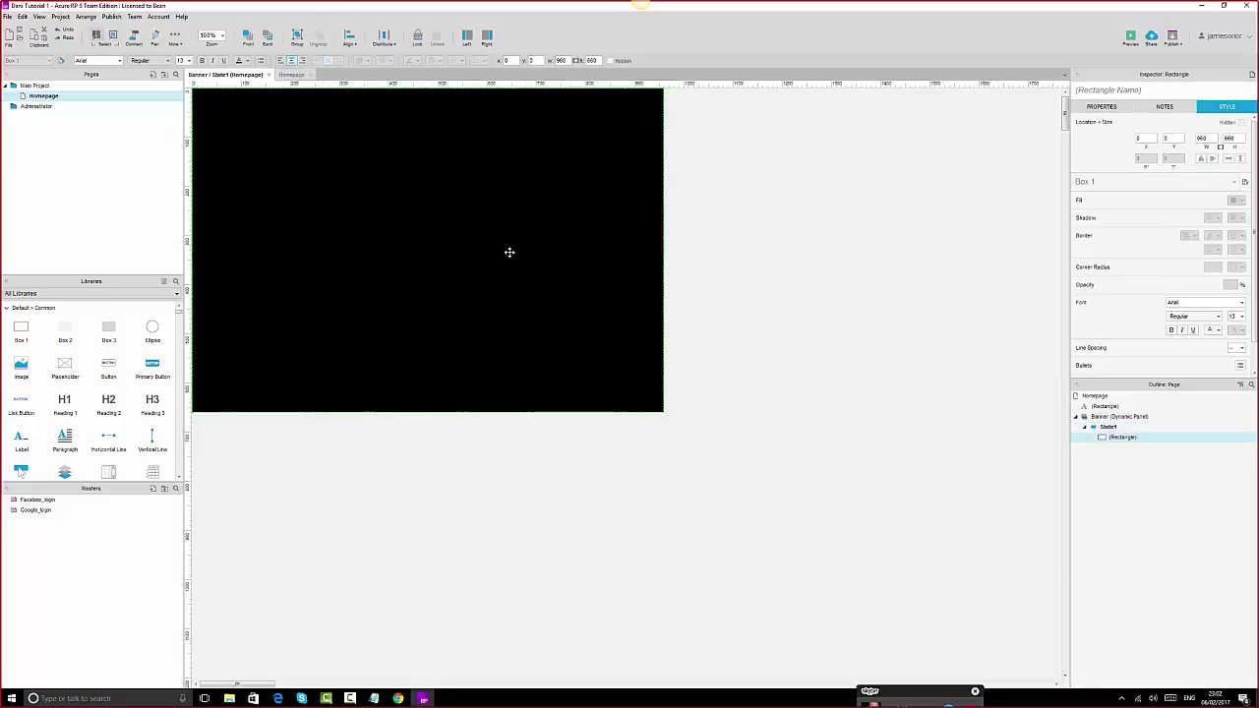
click(1012, 358)
click(578, 258)
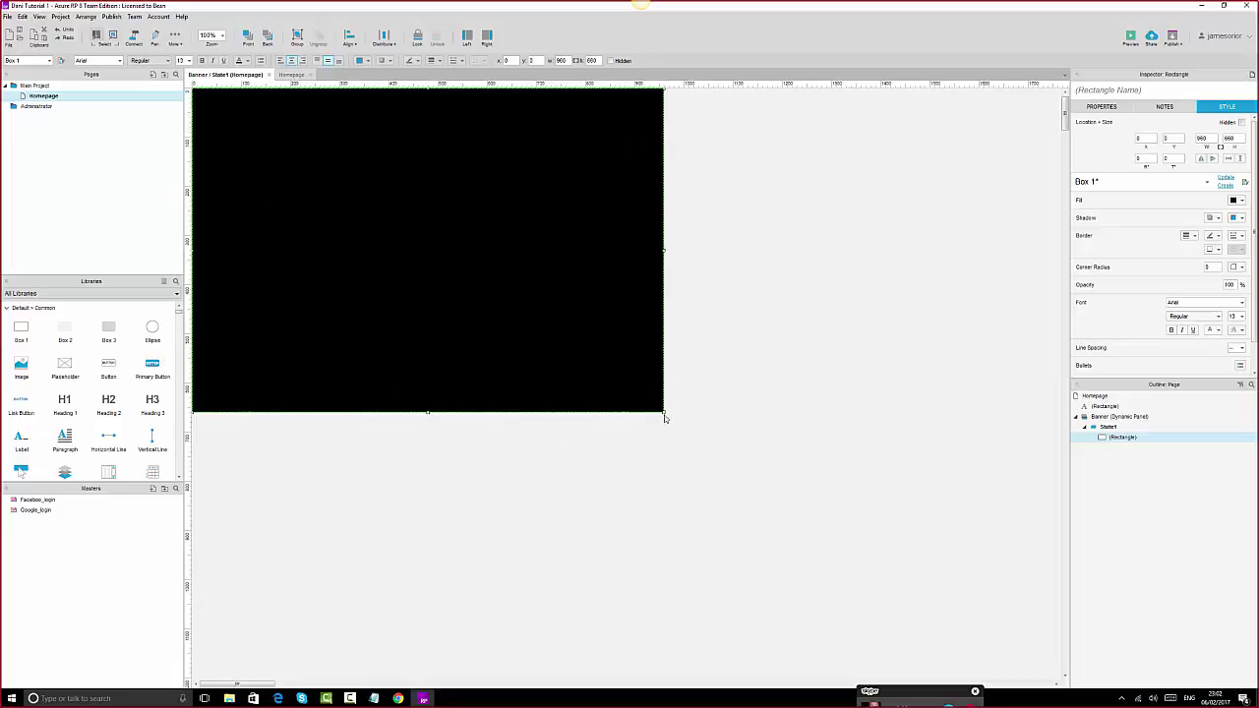
- Try the State1 rectangle at about 1160 wide by 1110 high in the Edge preview, and undo the resize in Axure RP
drag(666, 418, 761, 632)
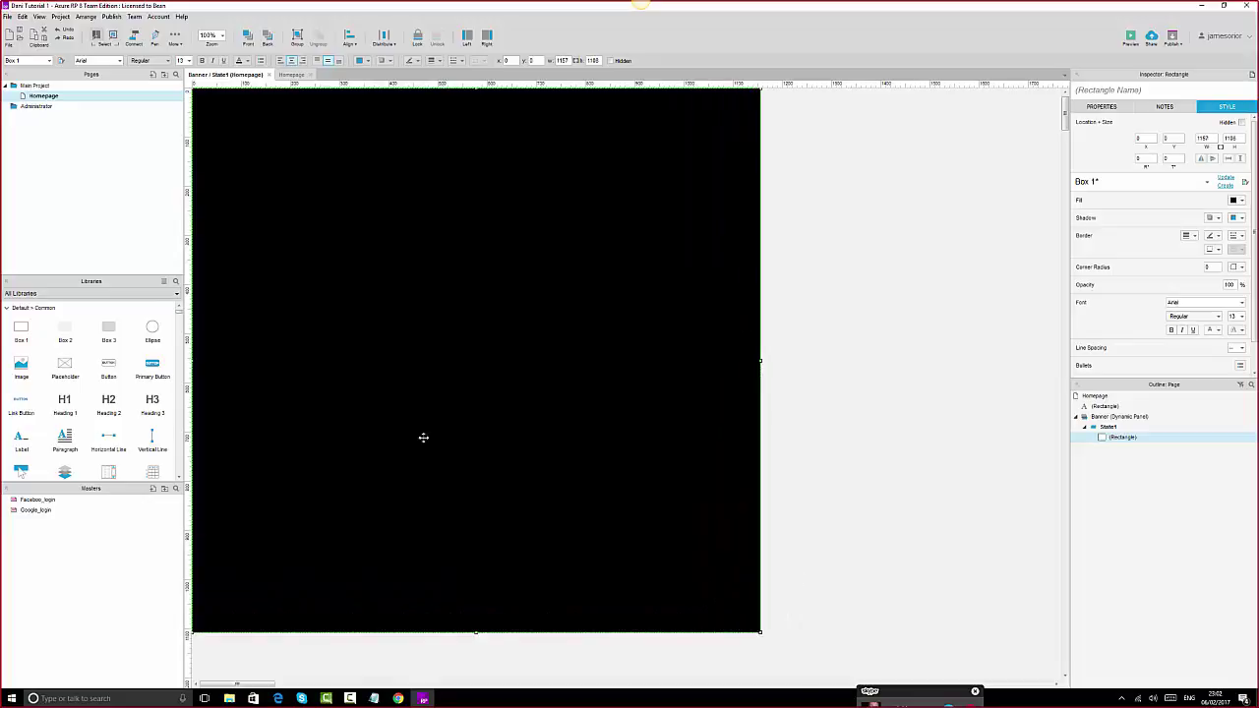
click(277, 699)
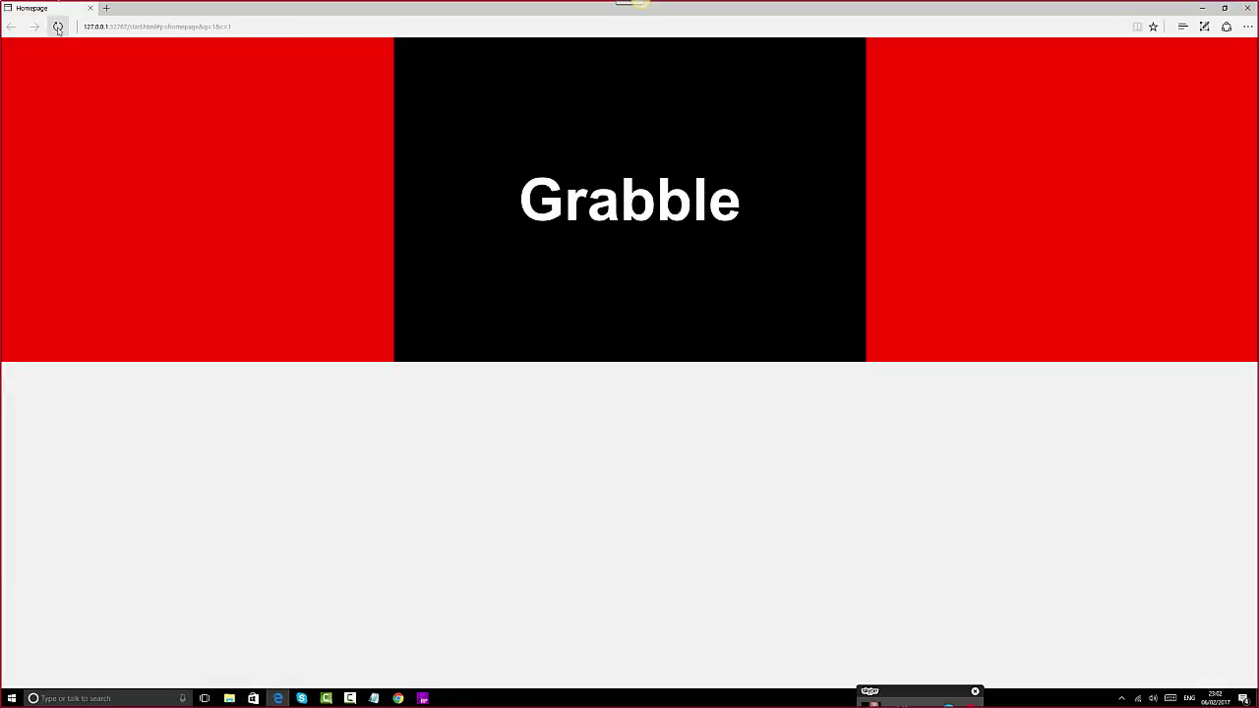
click(58, 27)
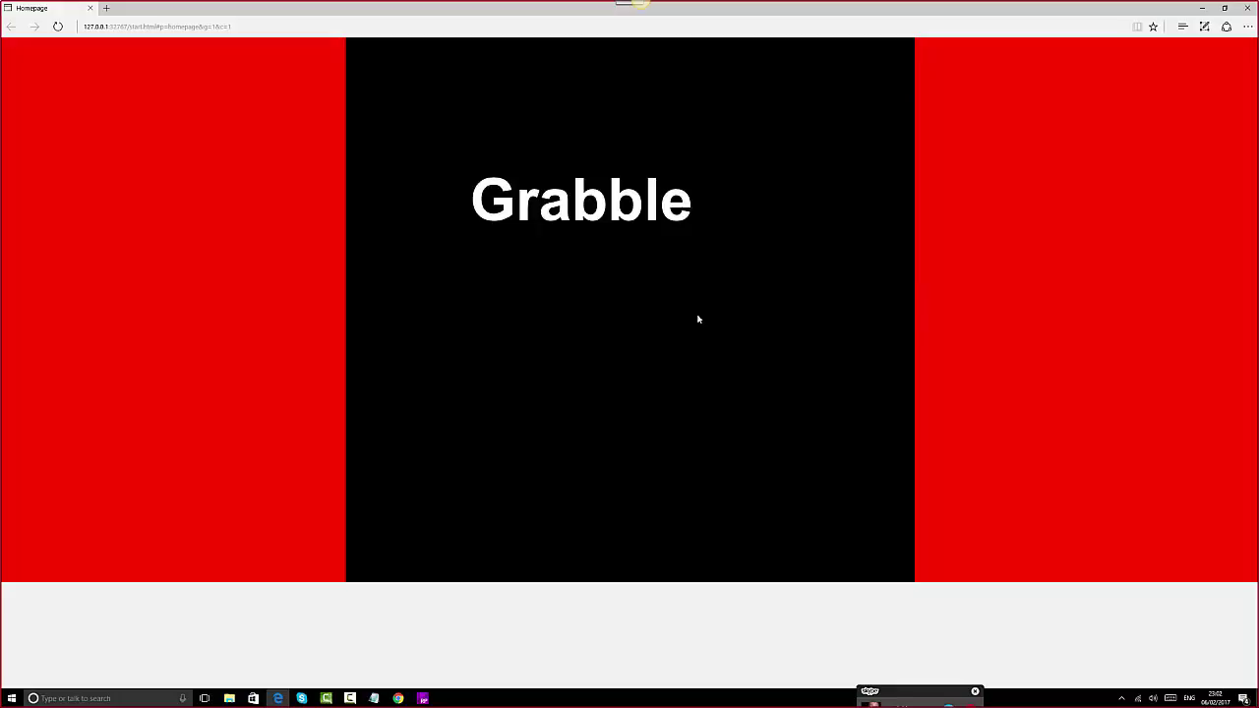
click(422, 700)
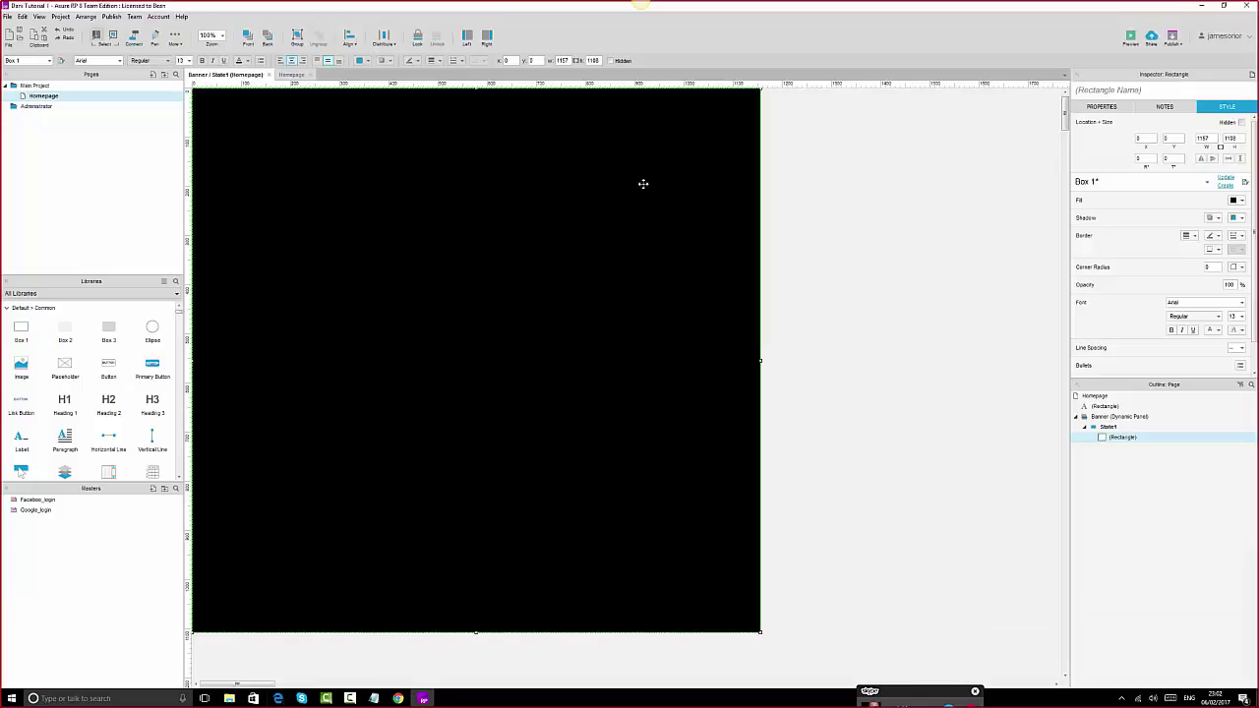
click(63, 35)
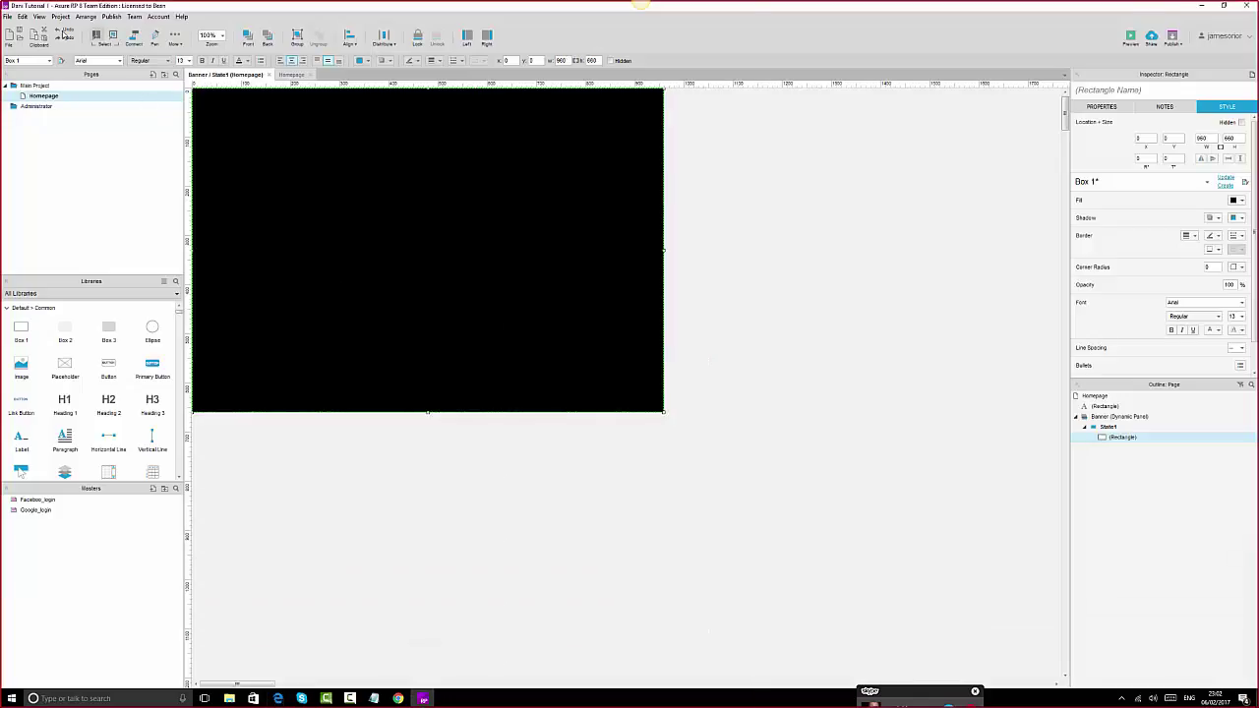
- Remove the fill color from the State1 rectangle and deselect it
click(715, 228)
click(491, 194)
click(368, 62)
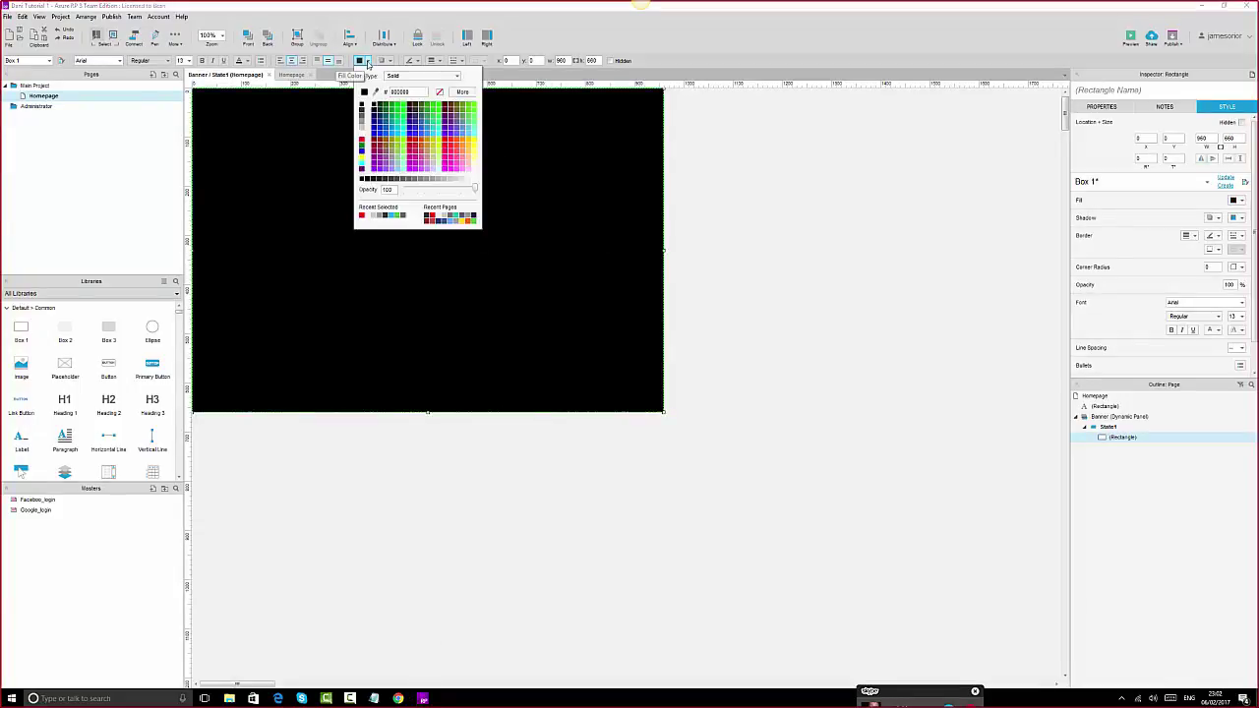
click(439, 94)
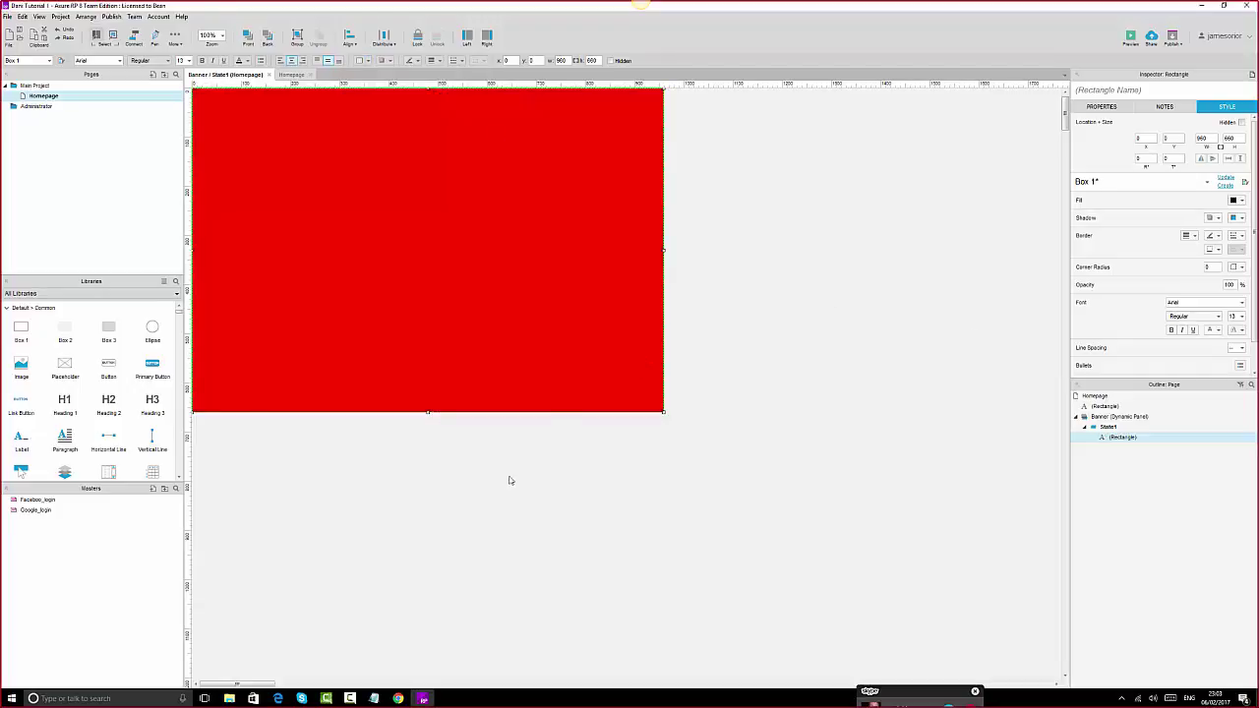
click(820, 315)
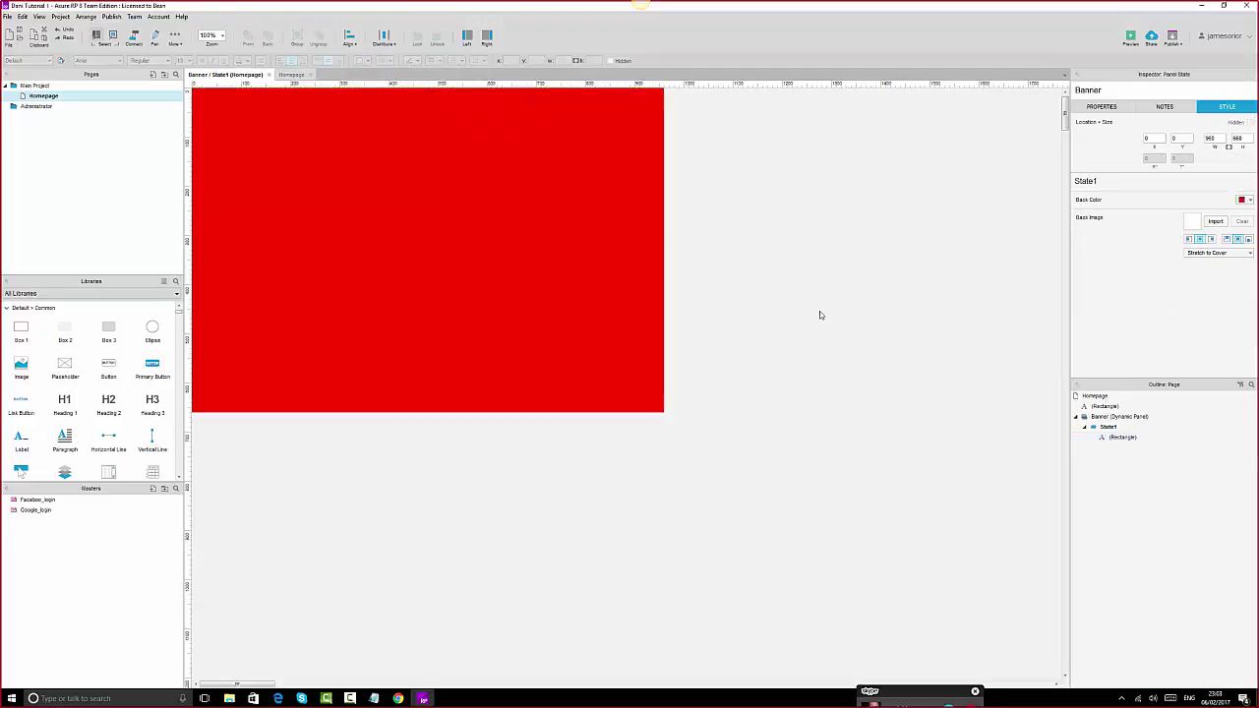
- Examine the State1 rectangle's notes and style settings and the Banner's state manager, leaving everything as it is
click(556, 202)
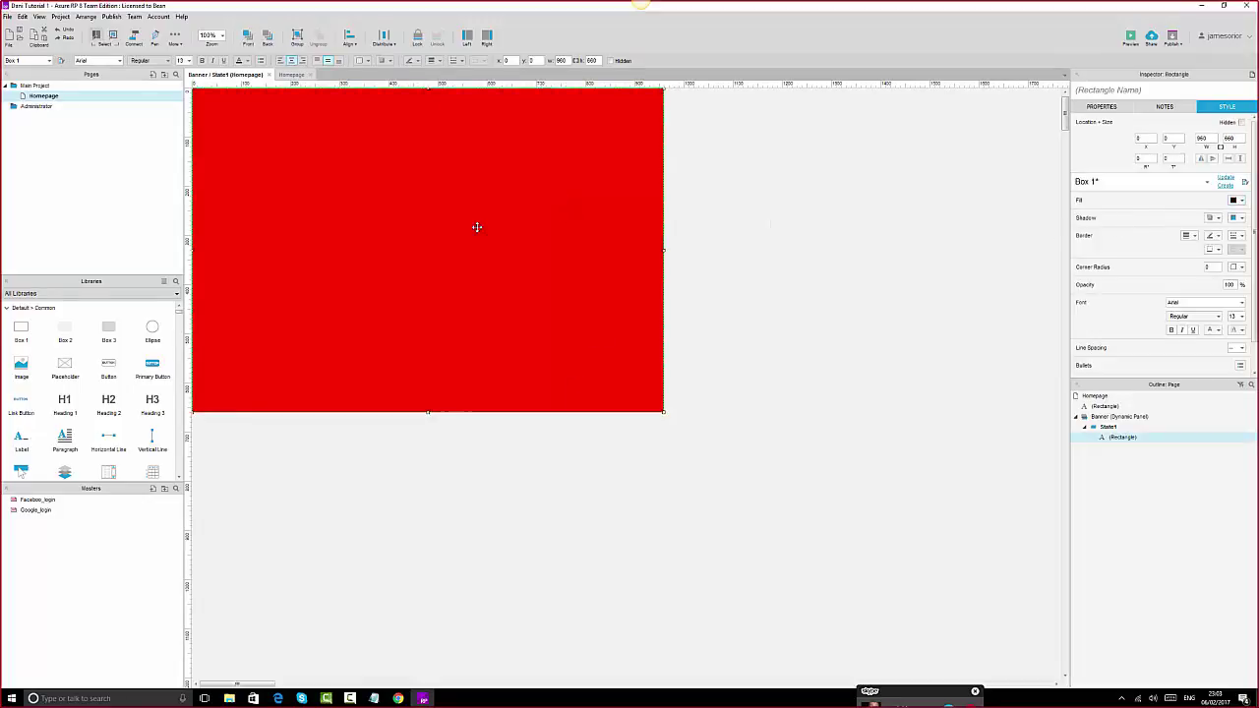
click(1127, 110)
click(1166, 109)
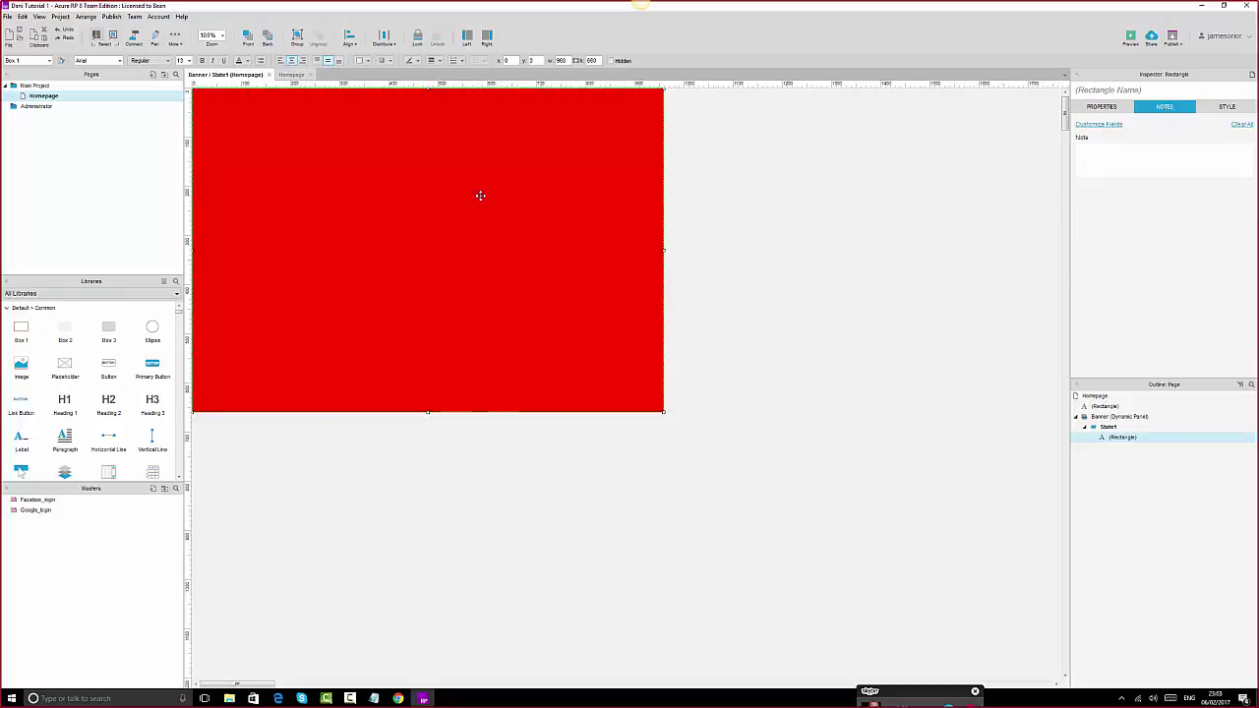
click(1109, 427)
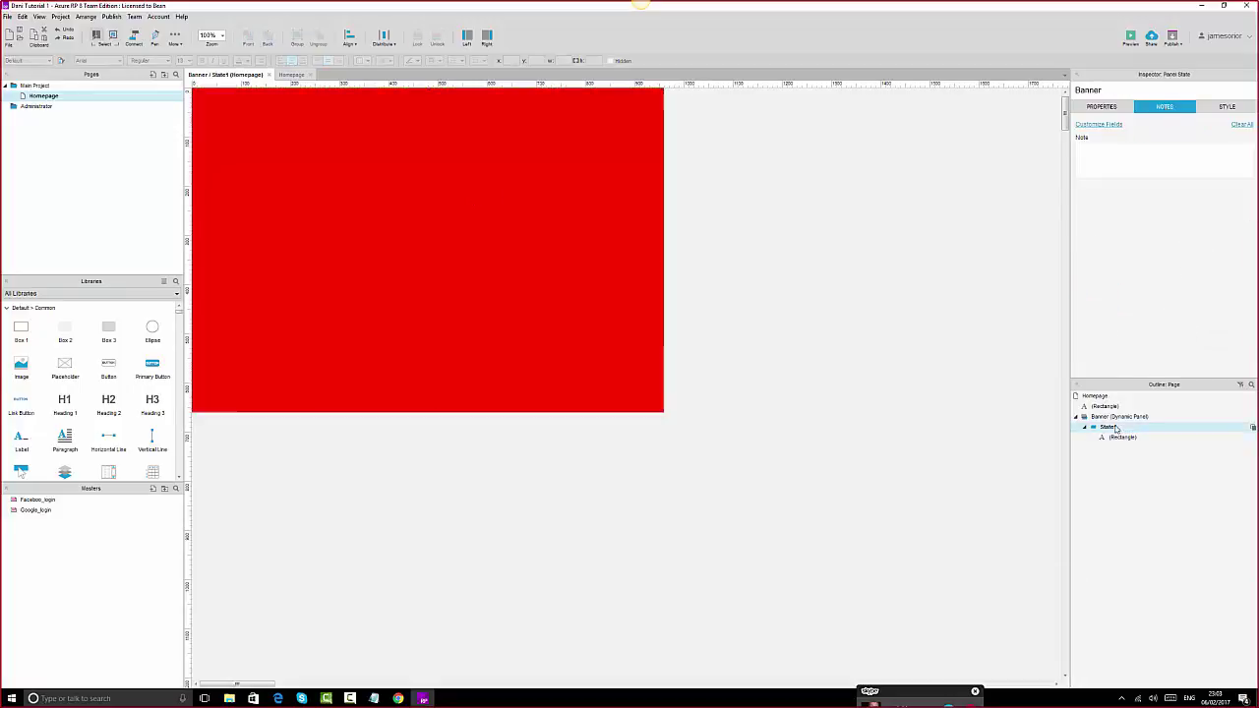
double_click(1108, 427)
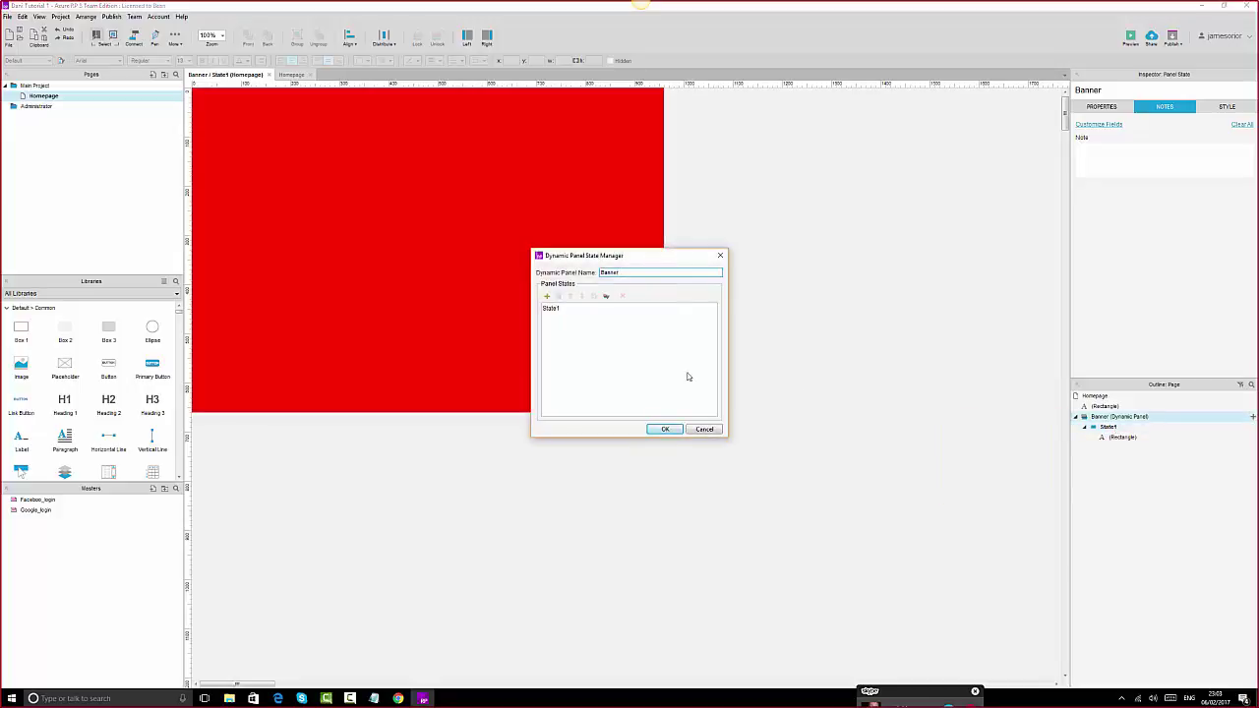
click(704, 427)
click(489, 138)
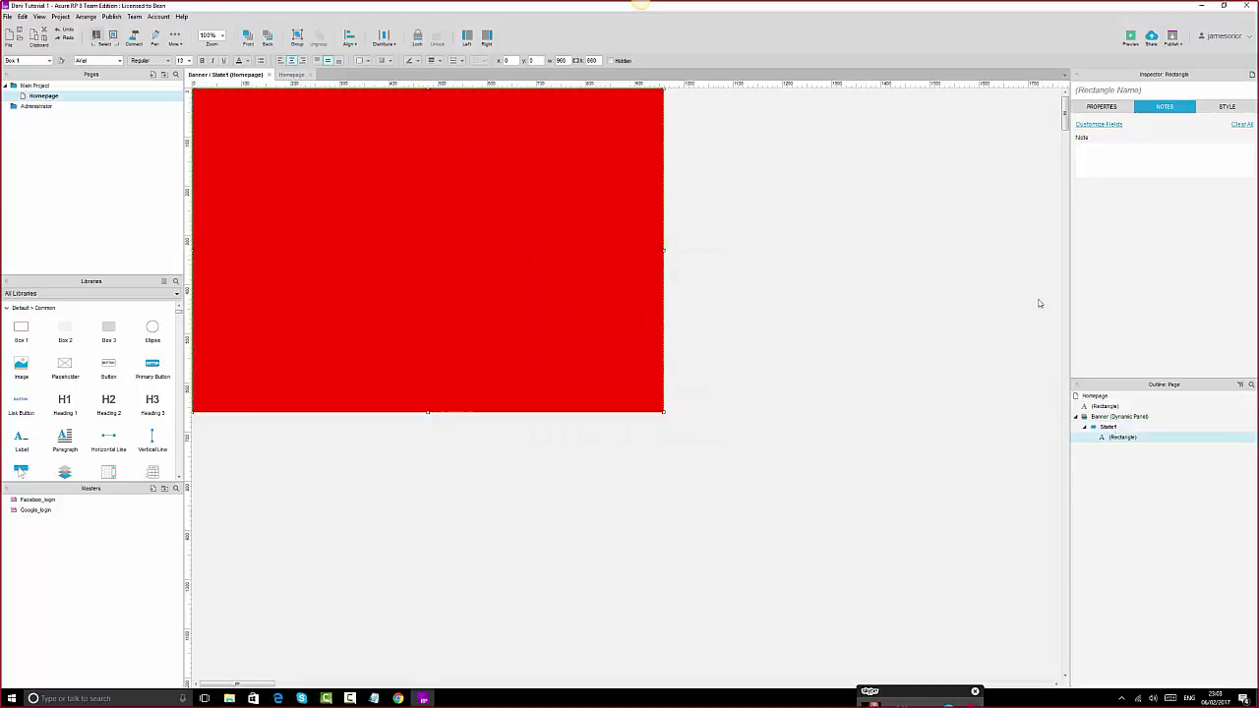
click(1239, 110)
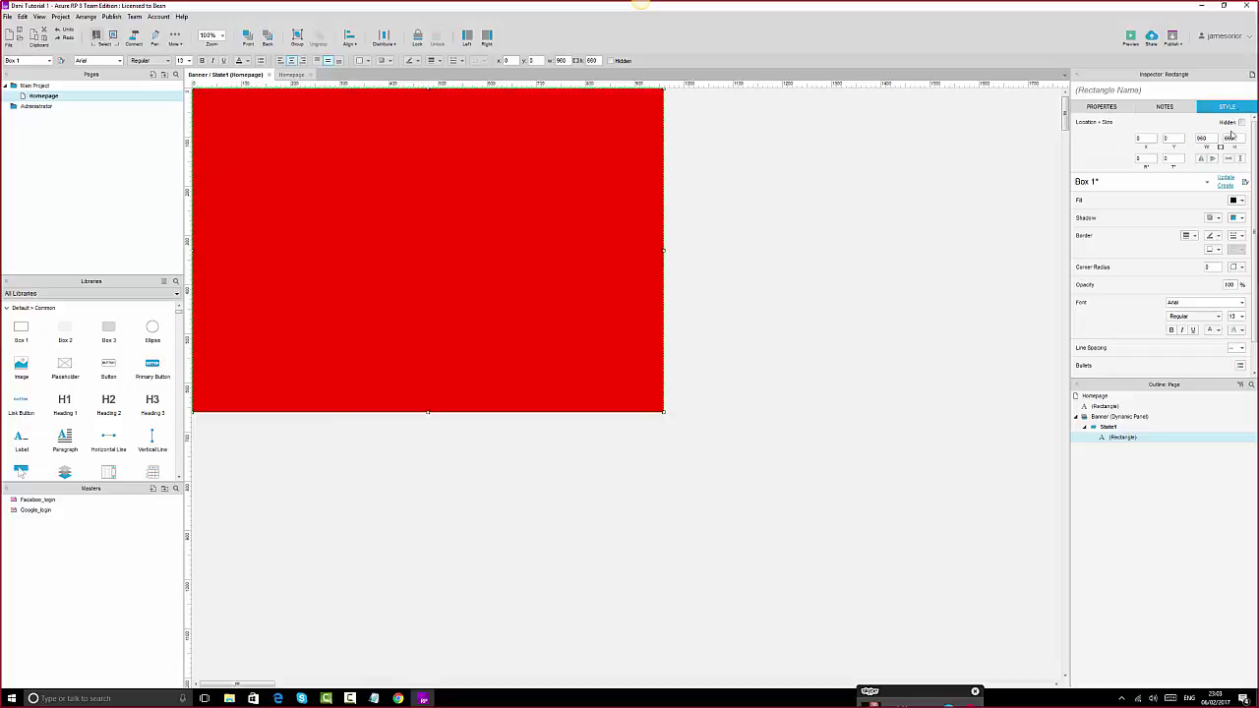
scroll(1204, 283, down, 1)
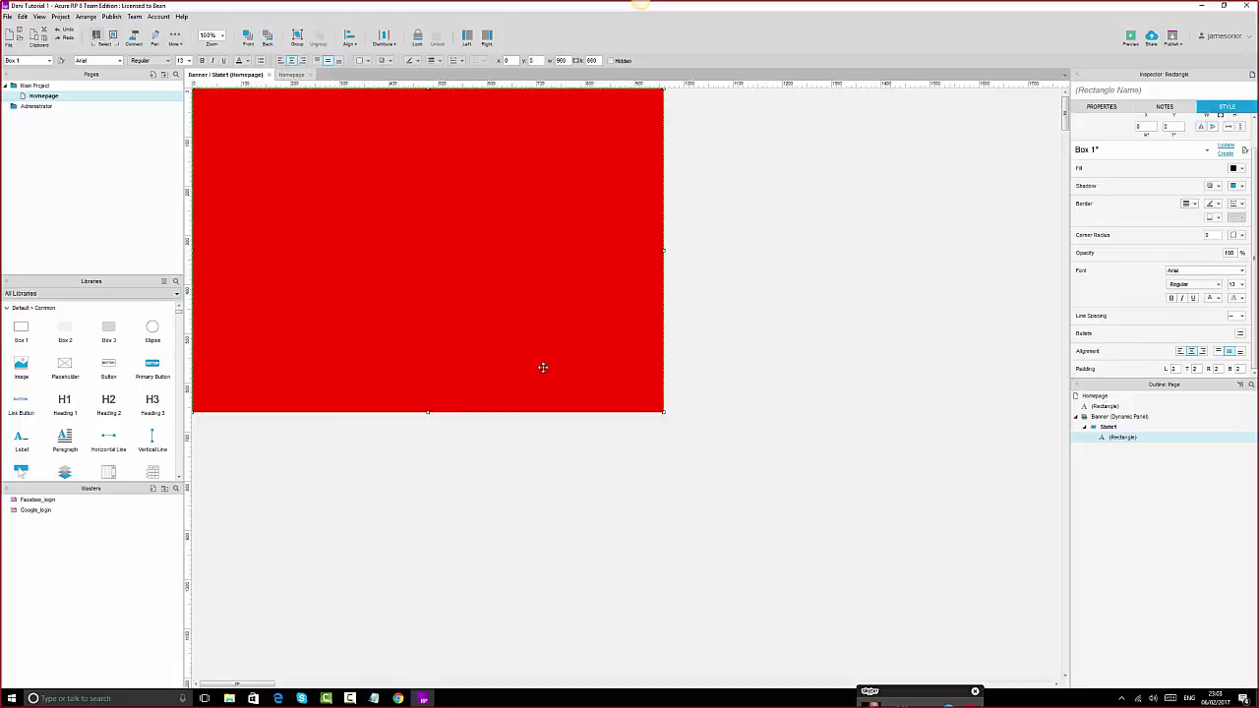
- Return to the Homepage and set the Banner's State1 back color to dark teal
click(287, 75)
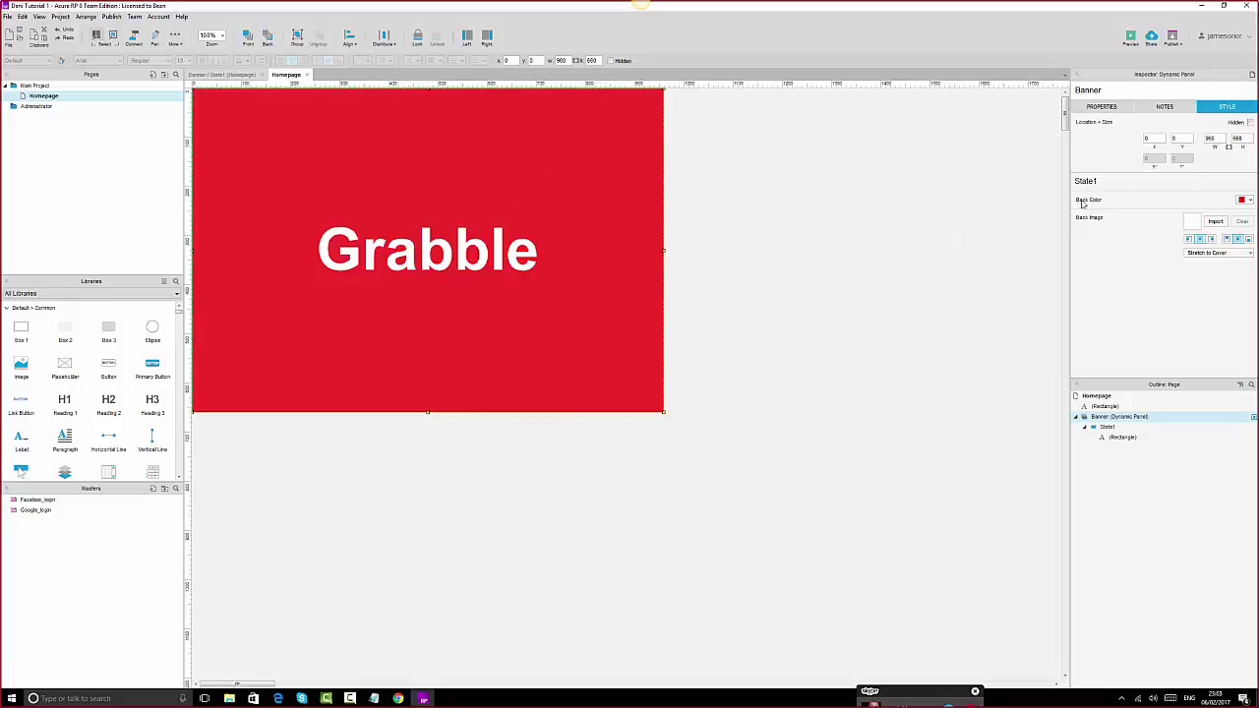
click(1251, 201)
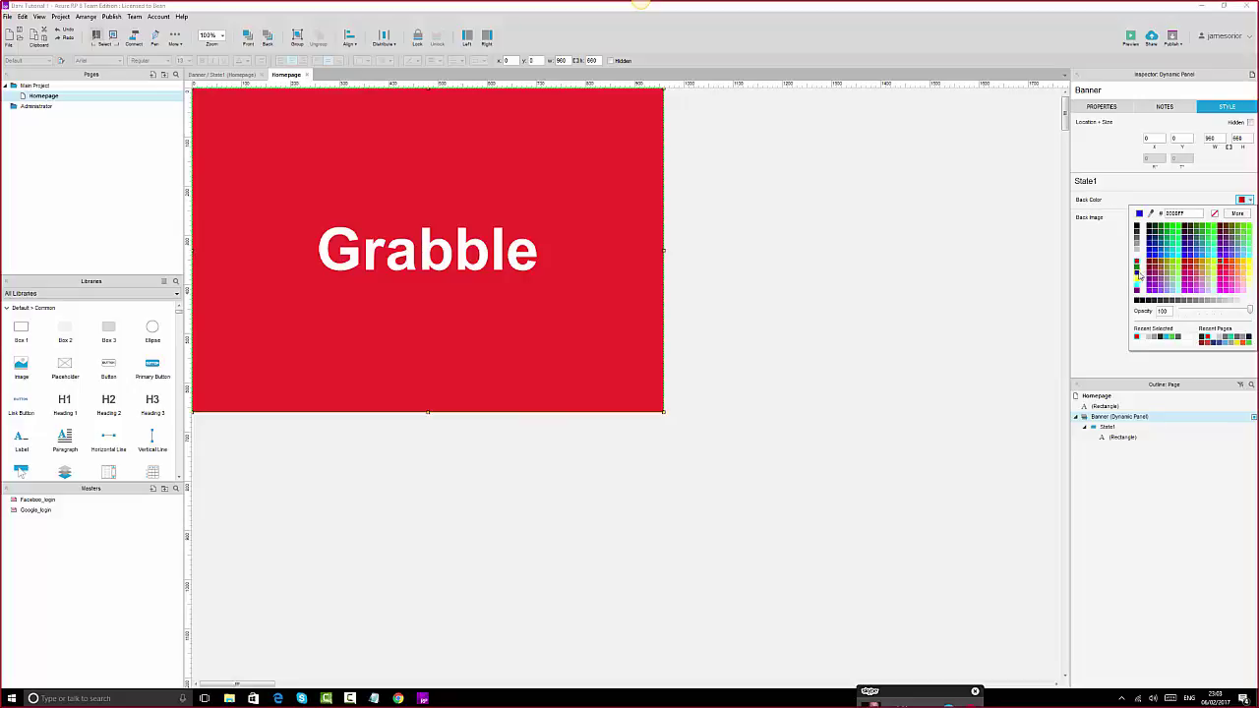
click(1156, 237)
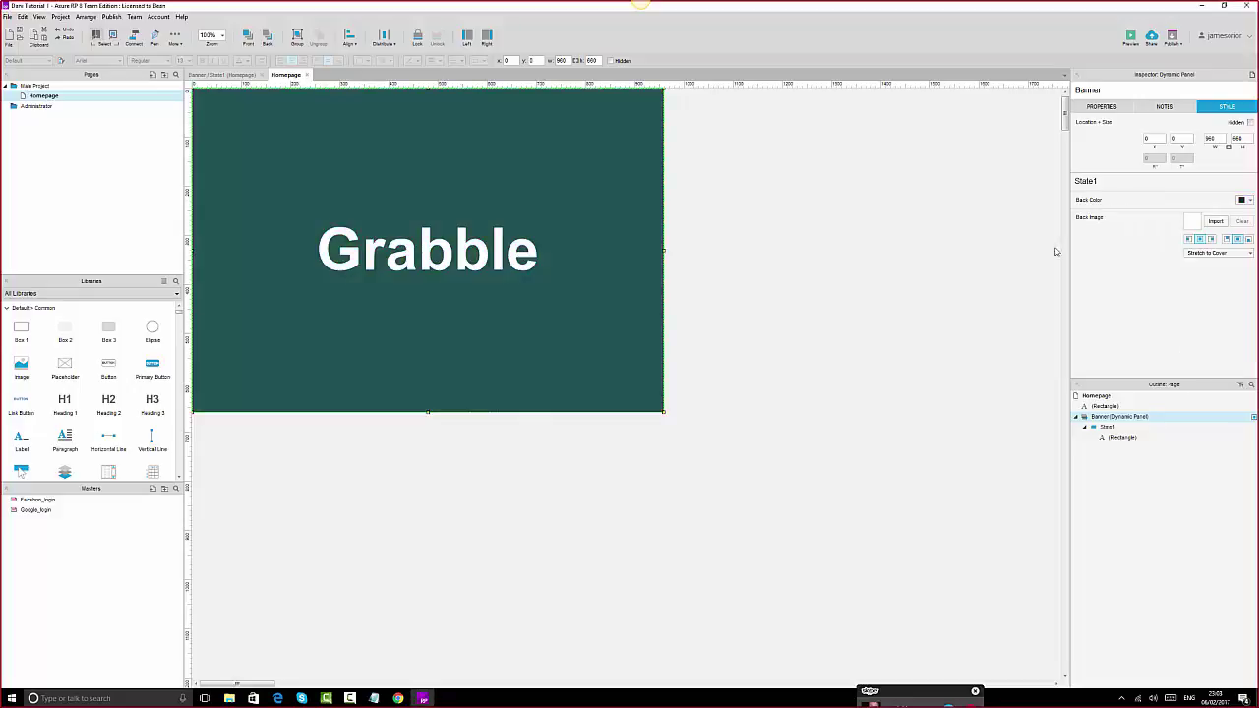
click(911, 303)
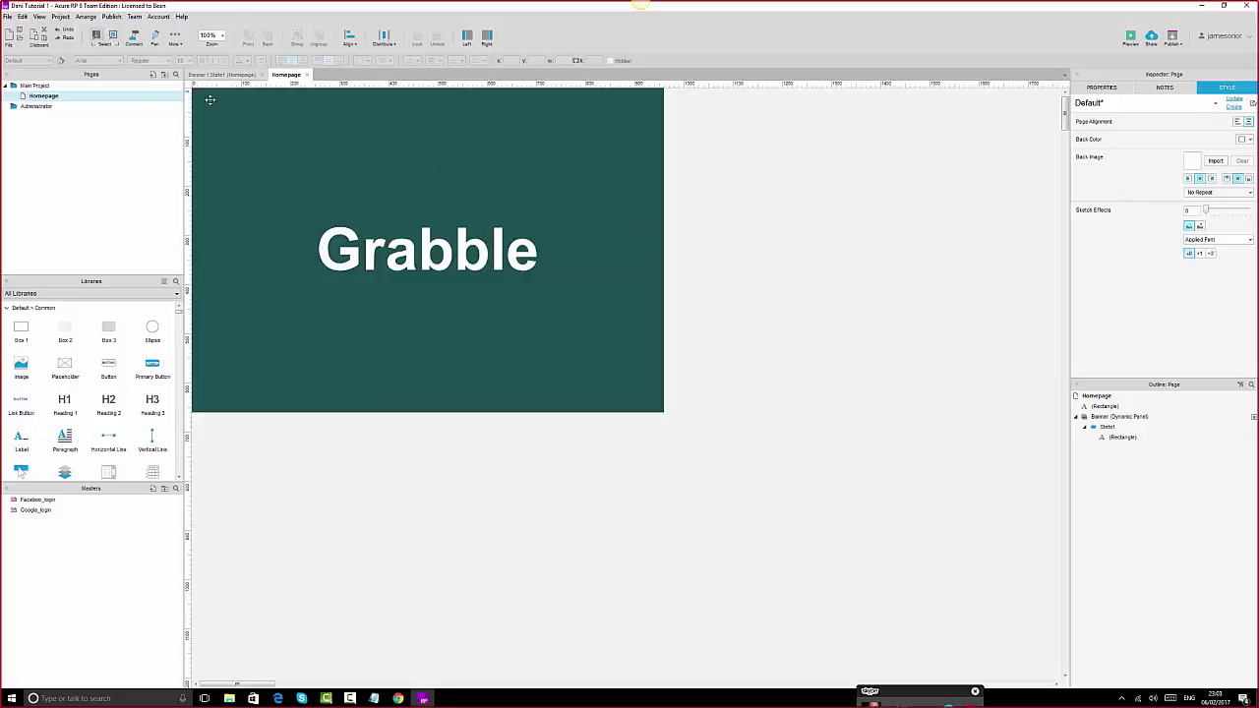
- Enlarge the Banner panel to about 1086 wide by 932 high and check it in State1 before returning to the Homepage
click(560, 192)
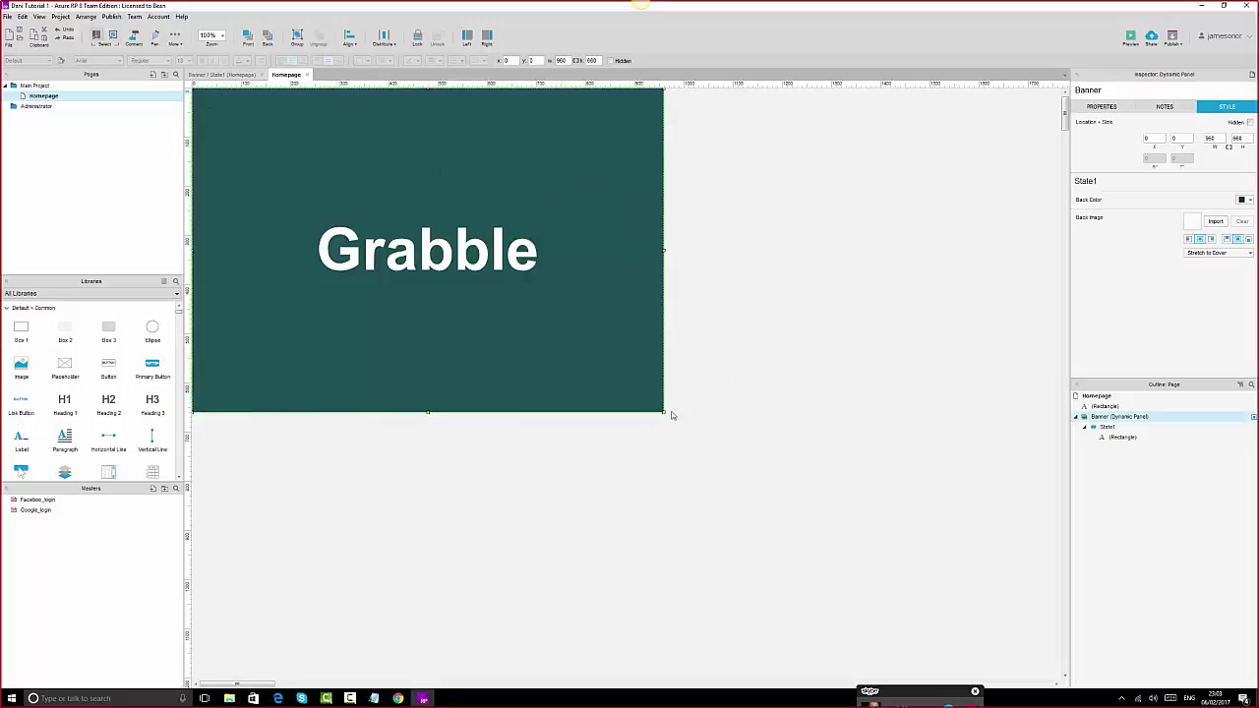
drag(664, 412, 728, 547)
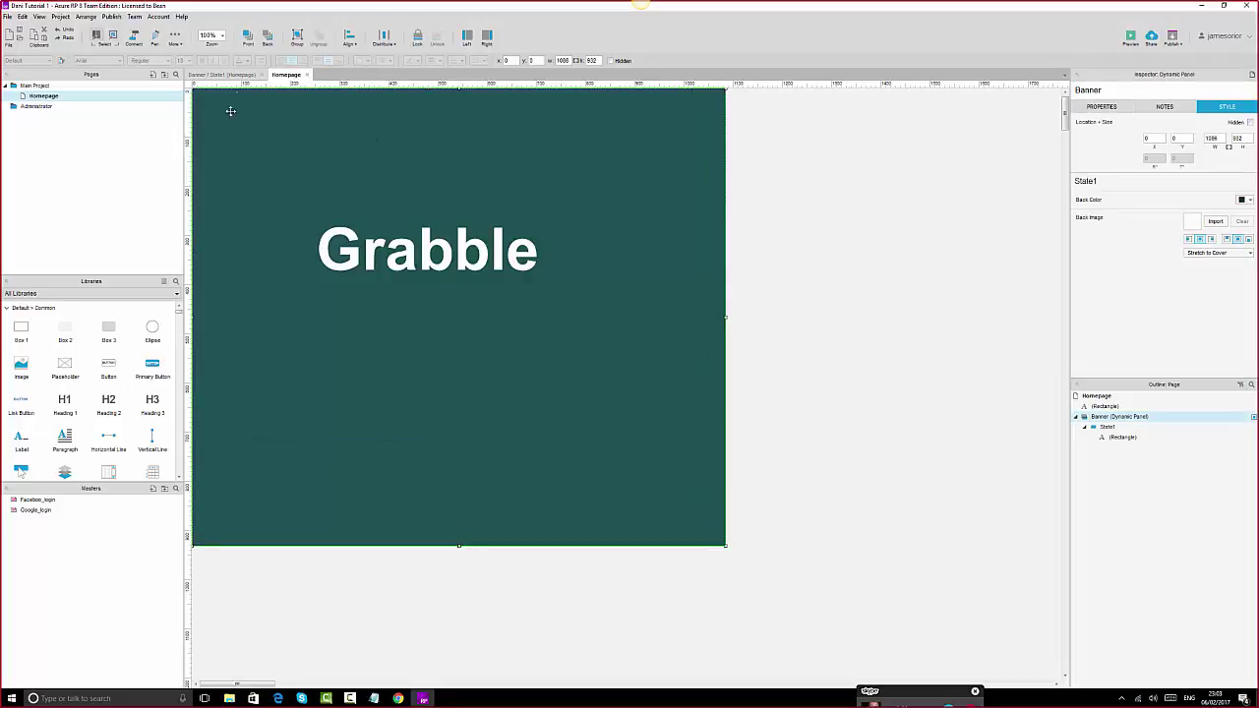
click(240, 77)
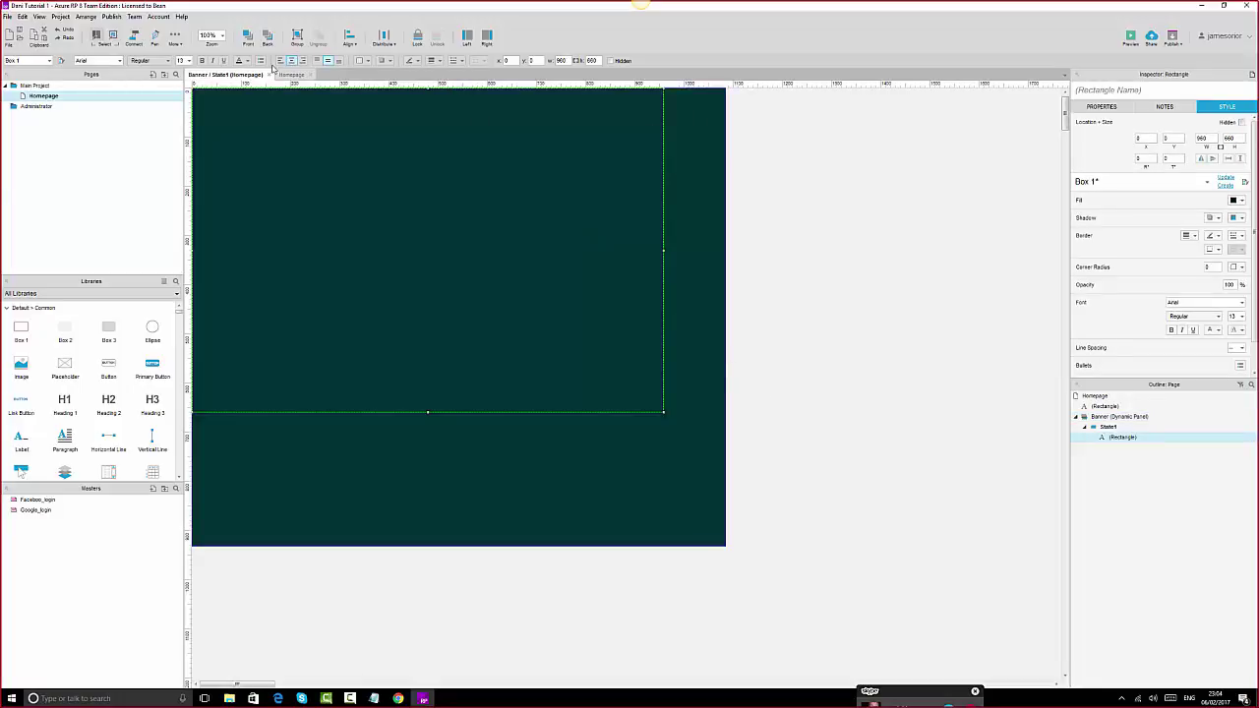
click(292, 77)
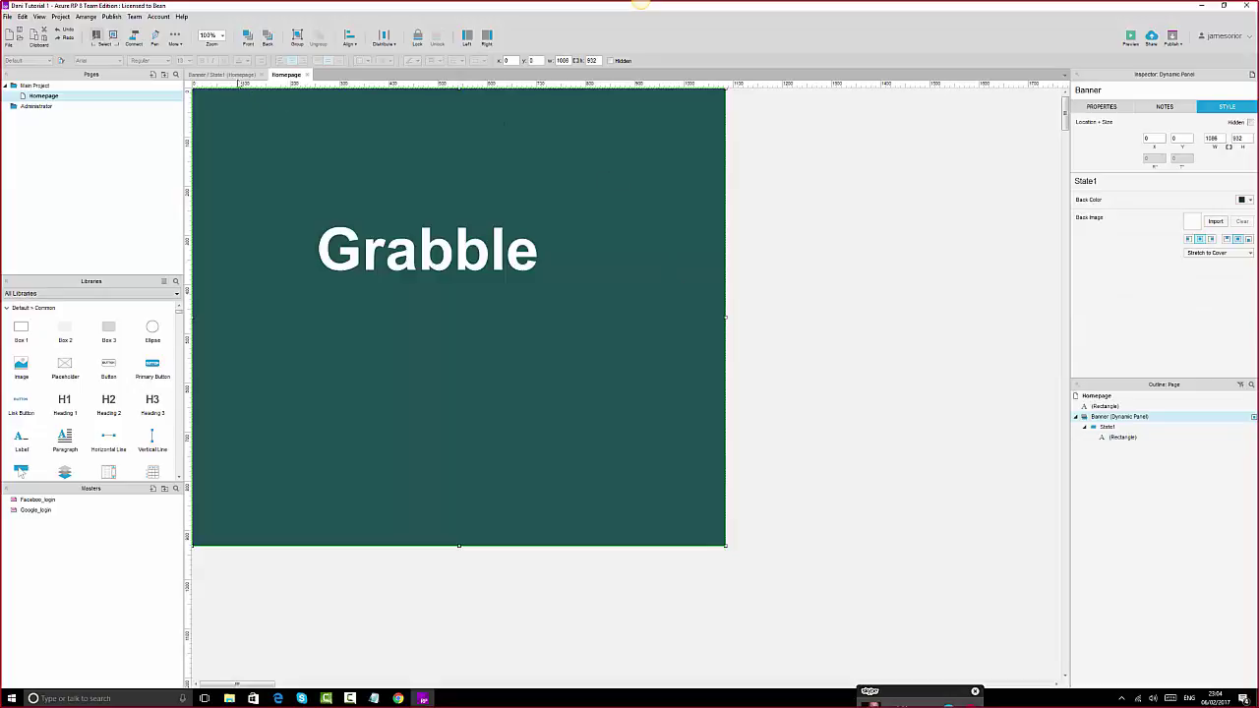
- Enlarge the State1 rectangle towards the Banner's edges, to about 1082 wide by 823 high
click(235, 76)
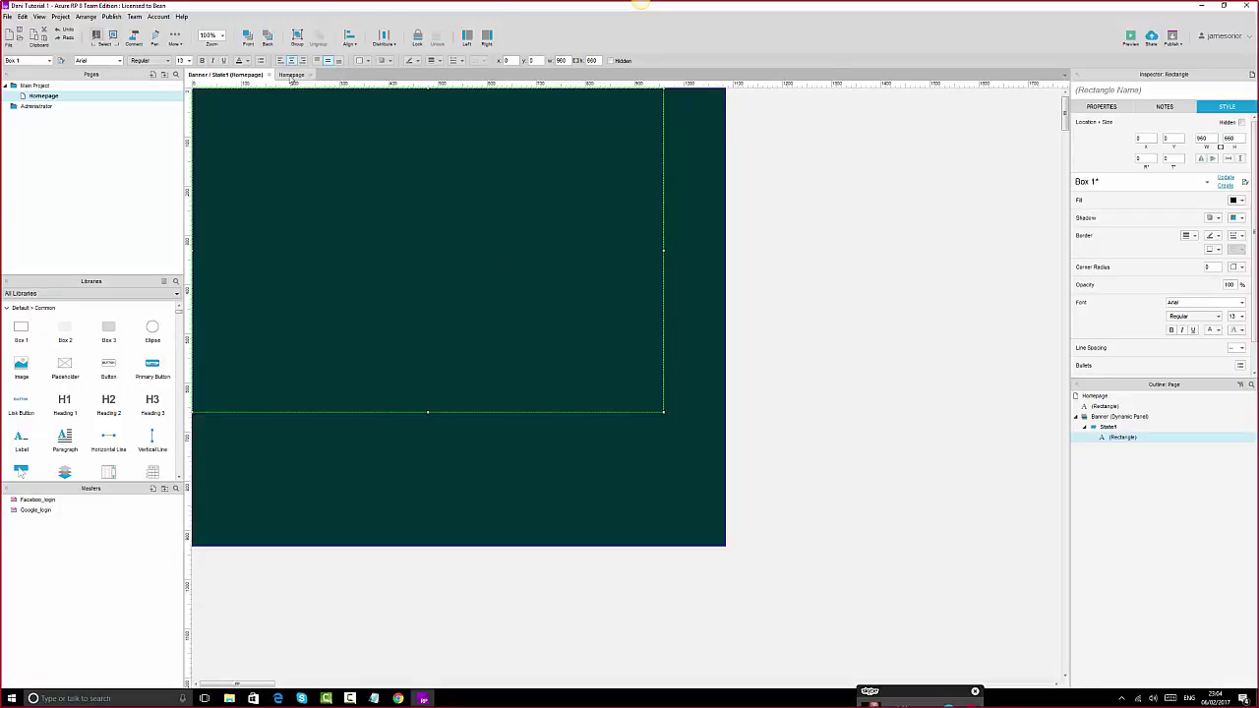
drag(665, 407, 725, 489)
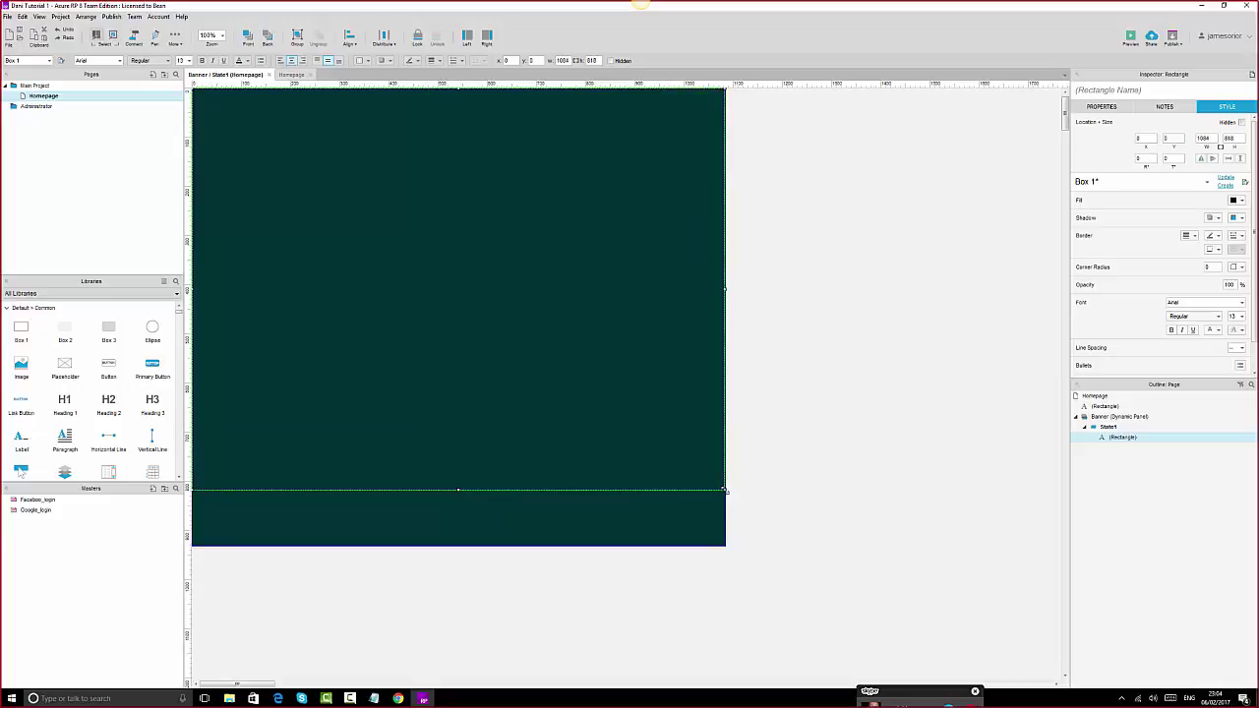
click(294, 76)
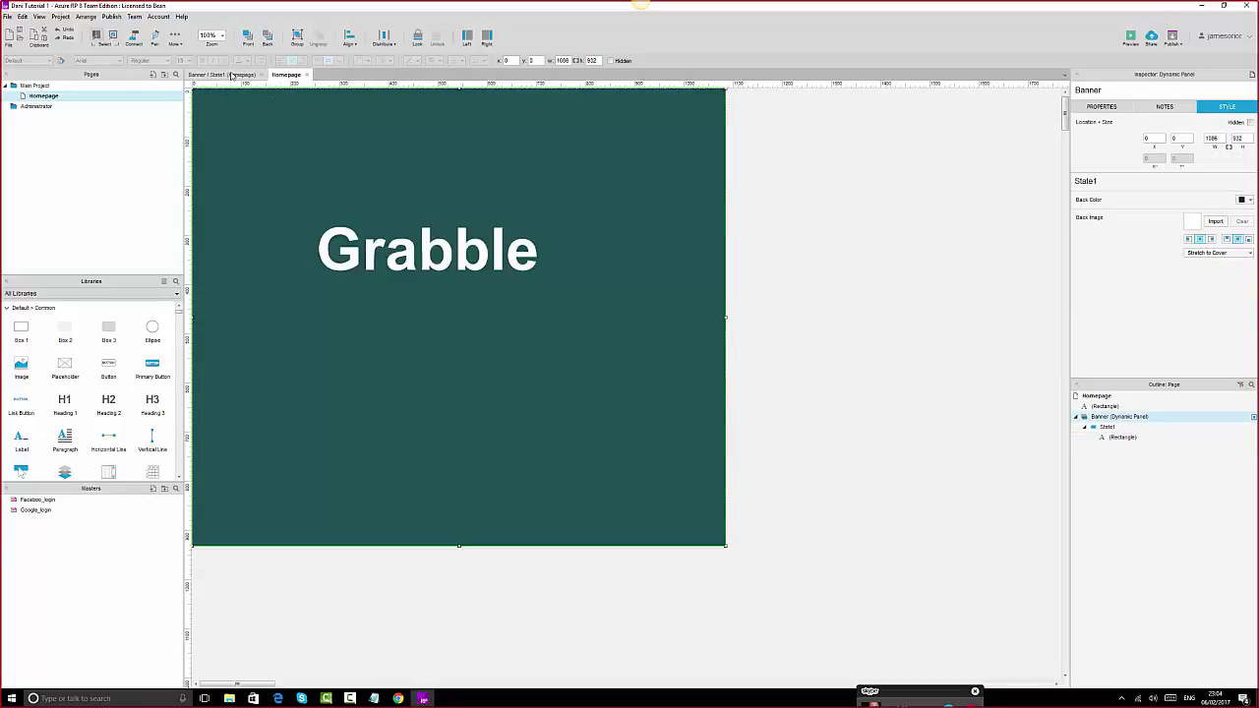
double_click(483, 285)
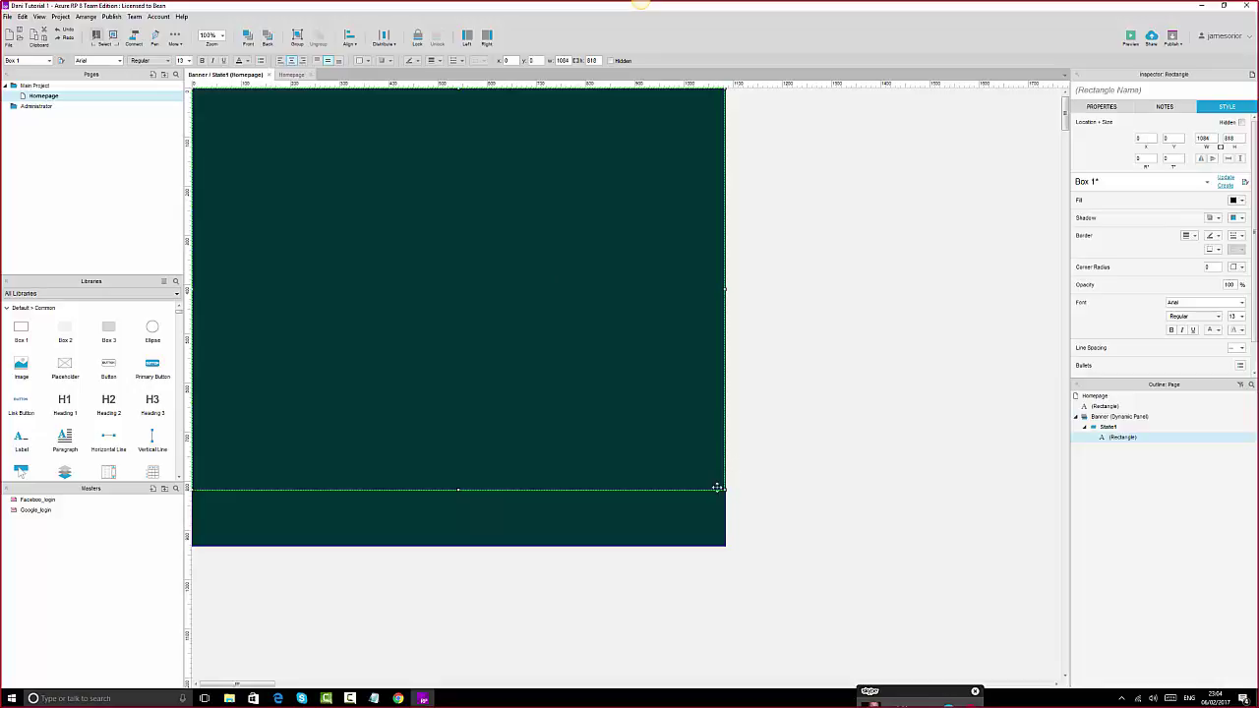
drag(725, 489, 737, 516)
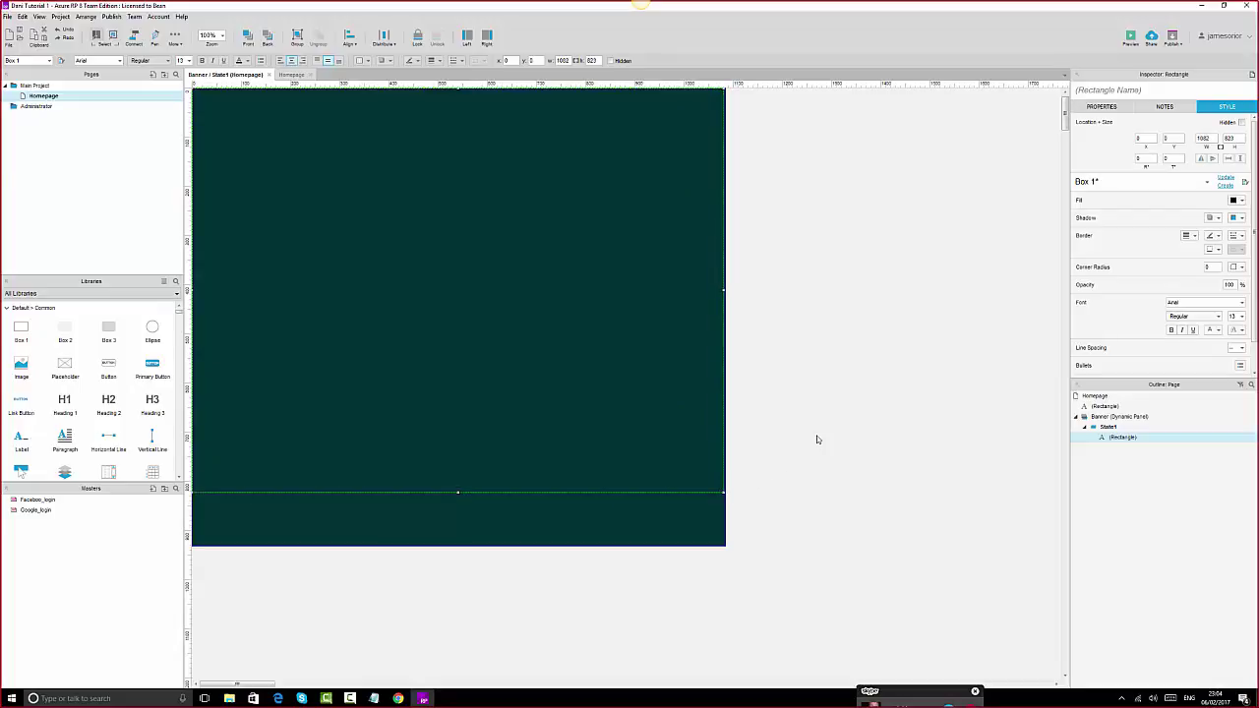
- Delete the rectangle from the Banner's State1
click(765, 309)
click(665, 283)
key(Delete)
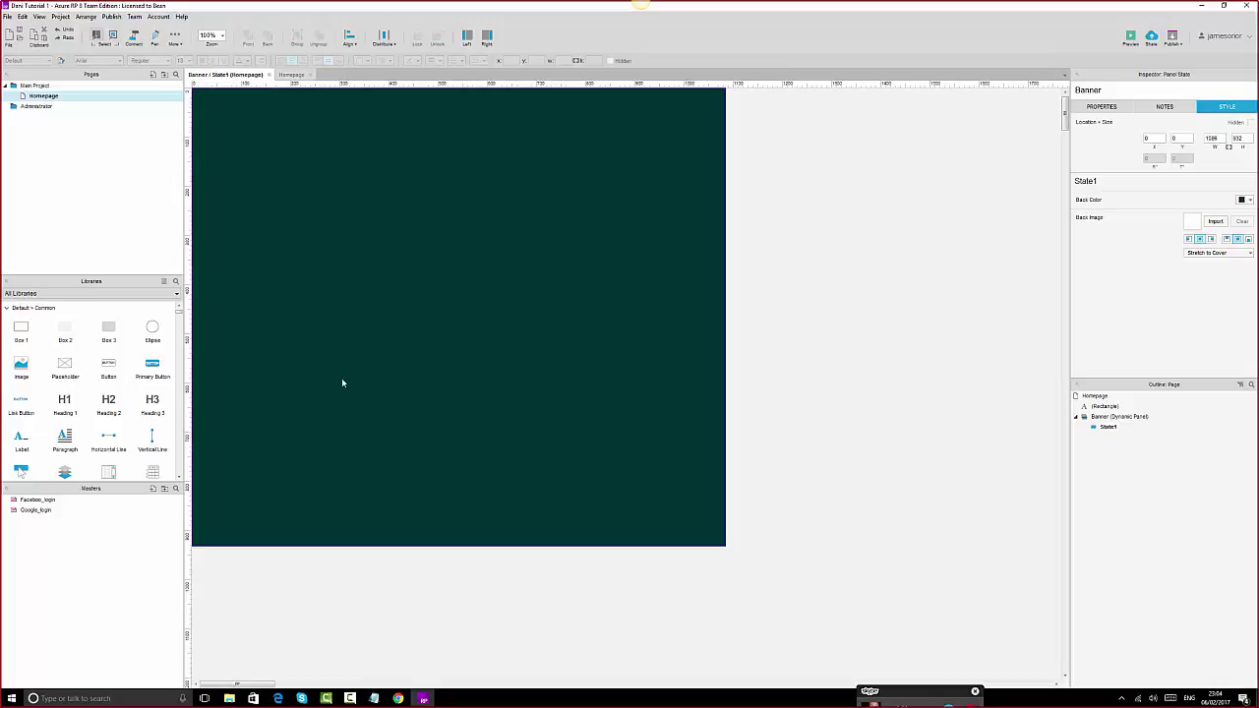
- Reload the Homepage preview in Edge to check the banner and heading, and return to Axure RP
click(278, 699)
click(59, 28)
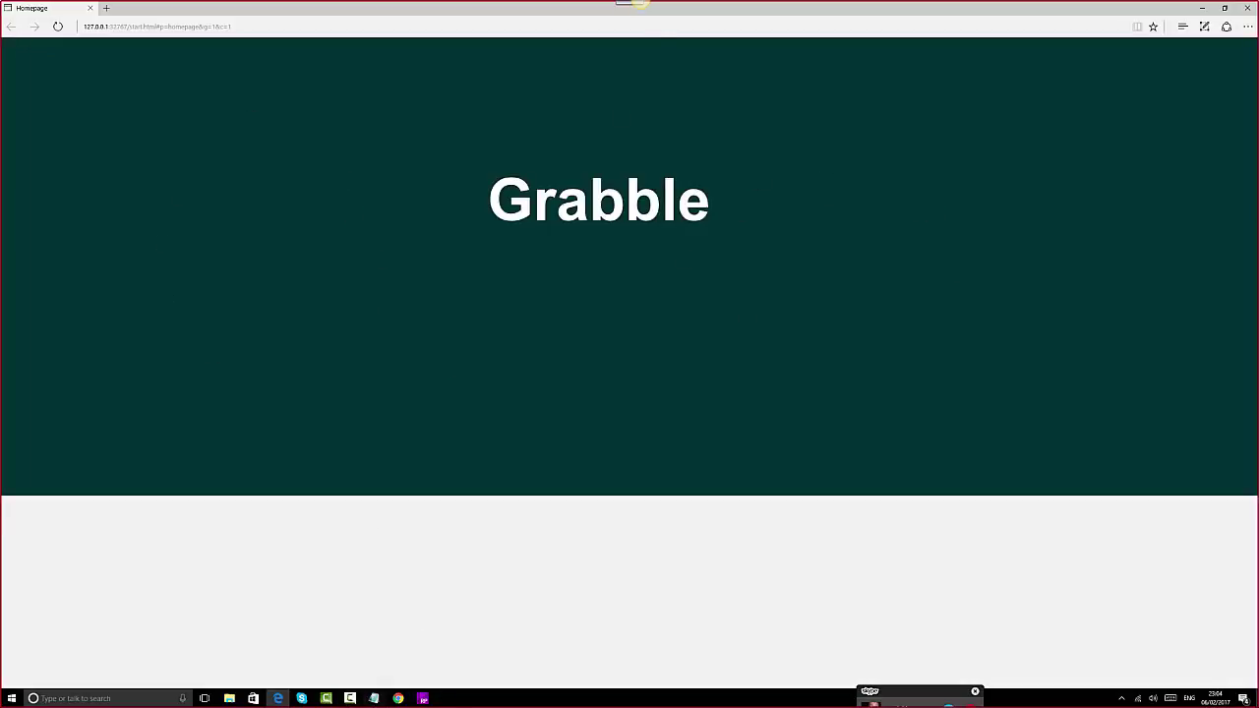
click(422, 699)
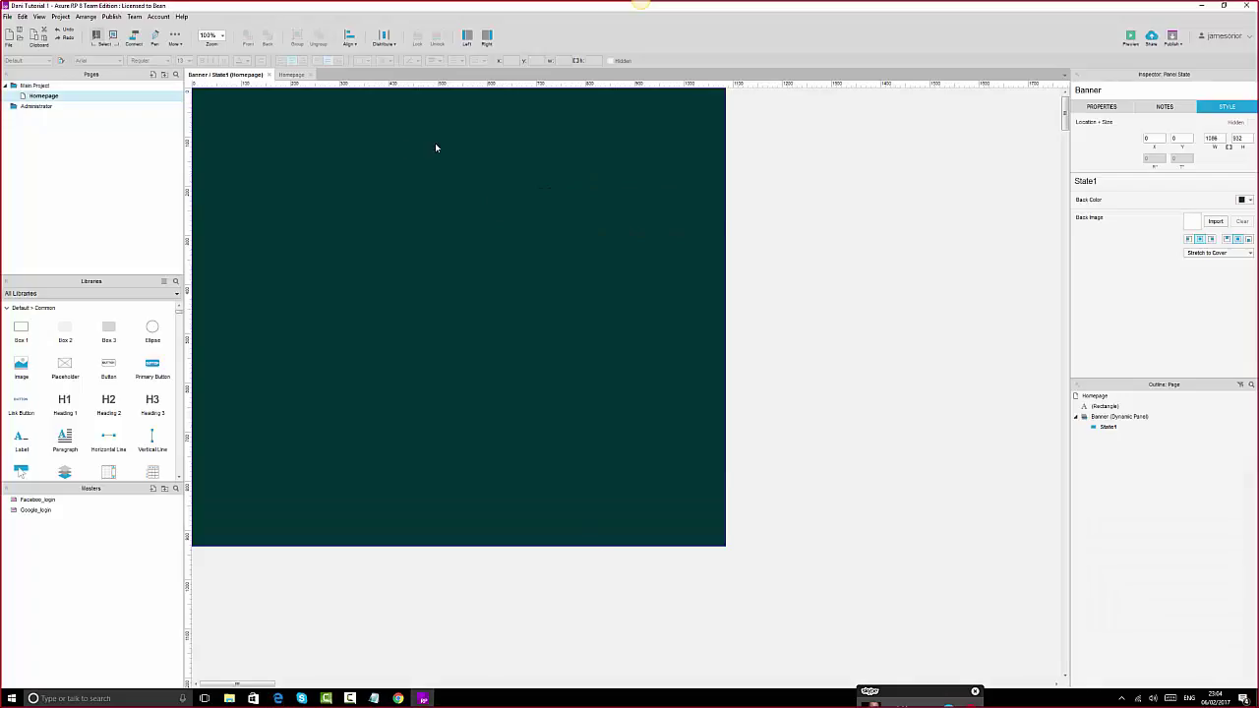
- Cut the Grabble heading from the Homepage, paste it into the Banner's State1 and place it near the middle
click(287, 75)
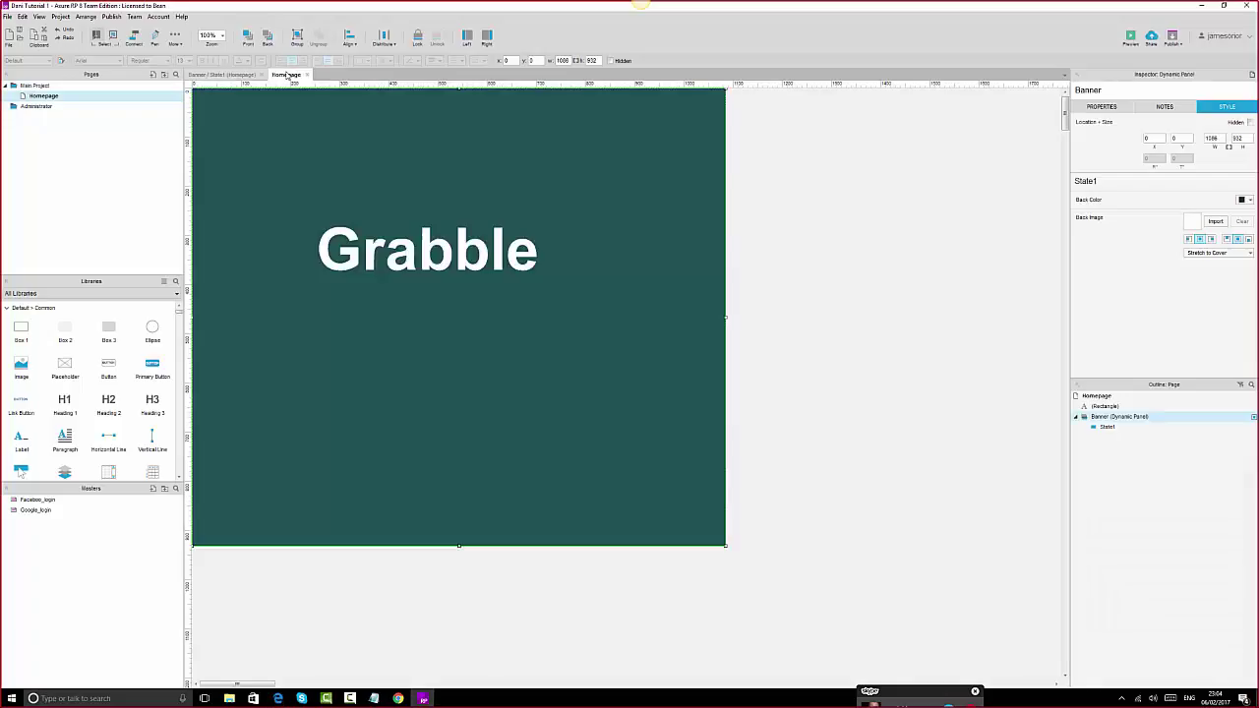
click(467, 254)
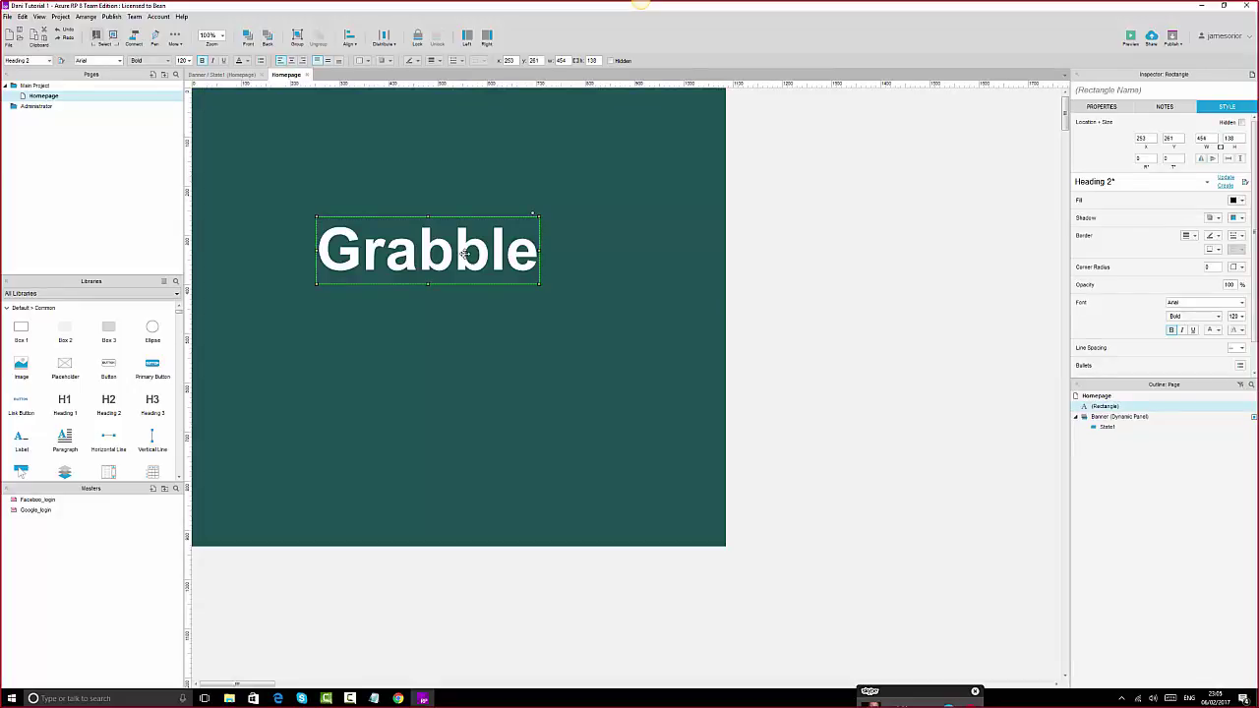
key(Delete)
click(464, 254)
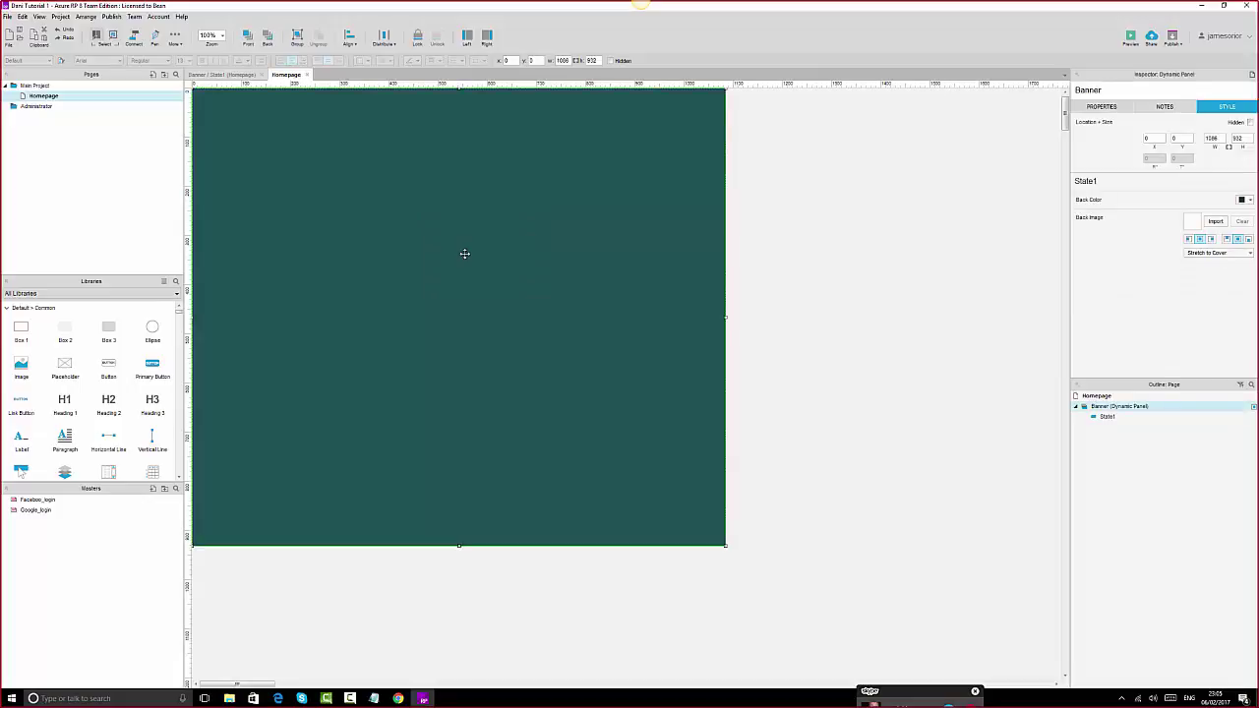
double_click(1107, 417)
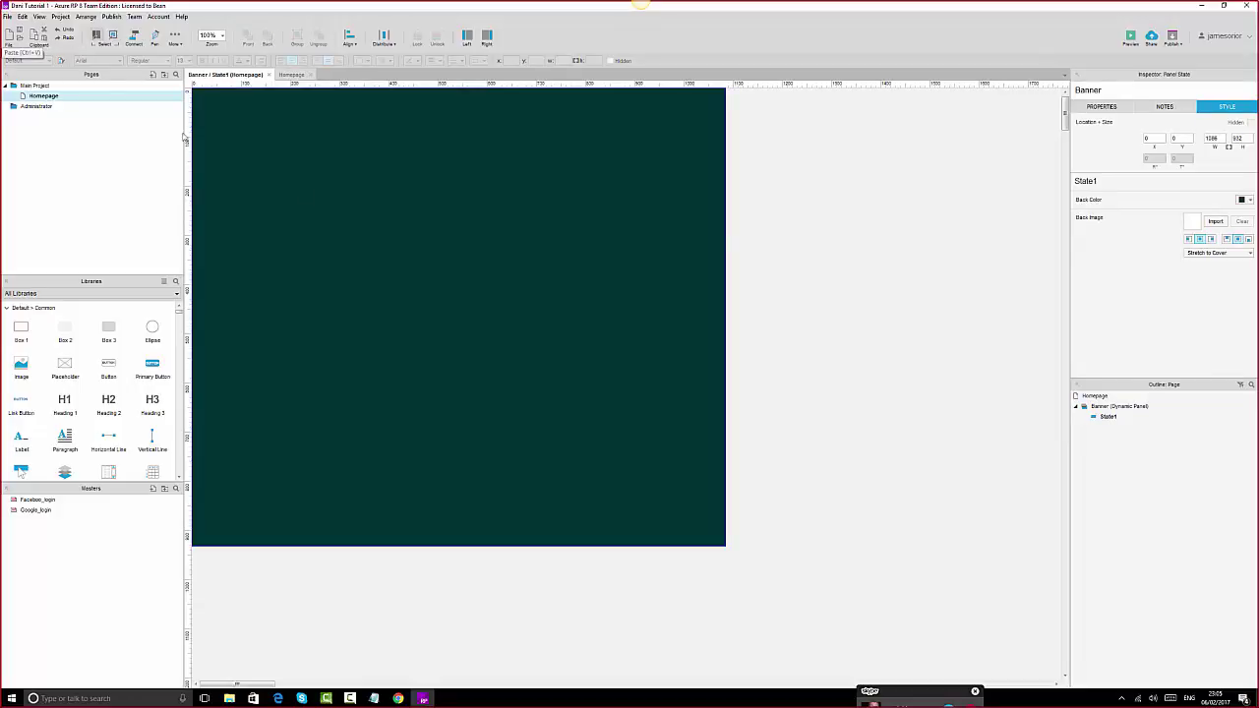
right_click(356, 159)
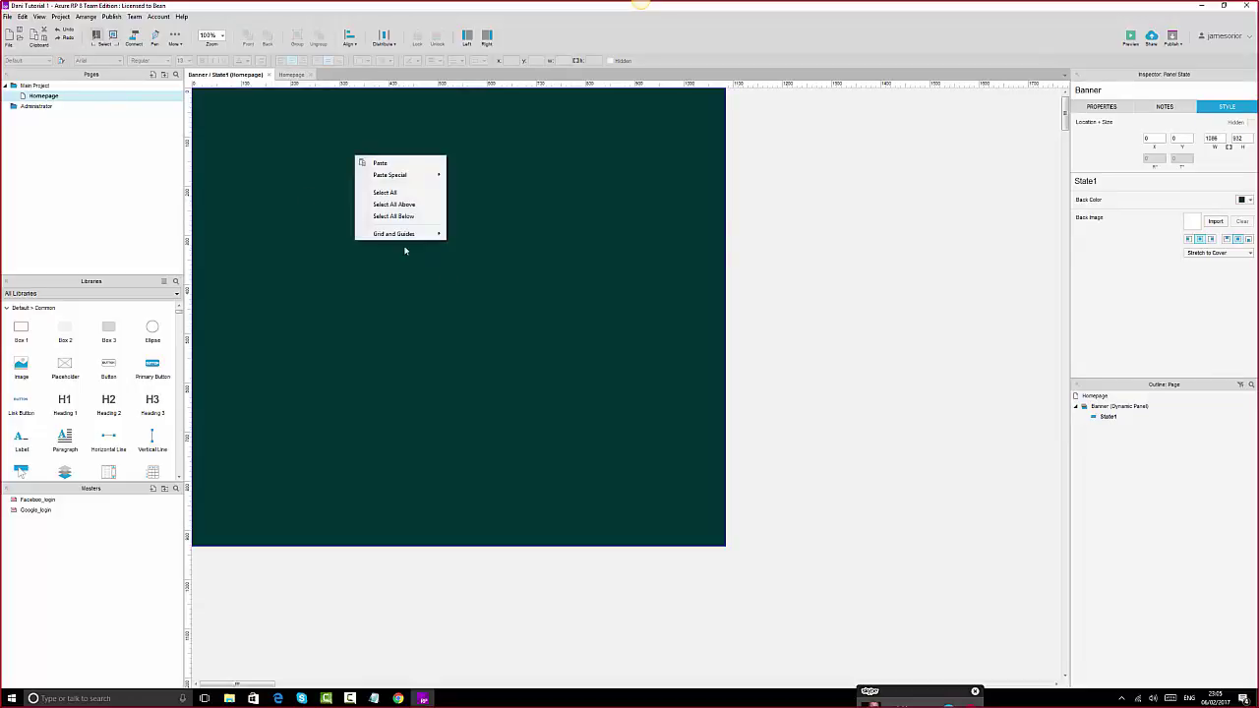
click(388, 162)
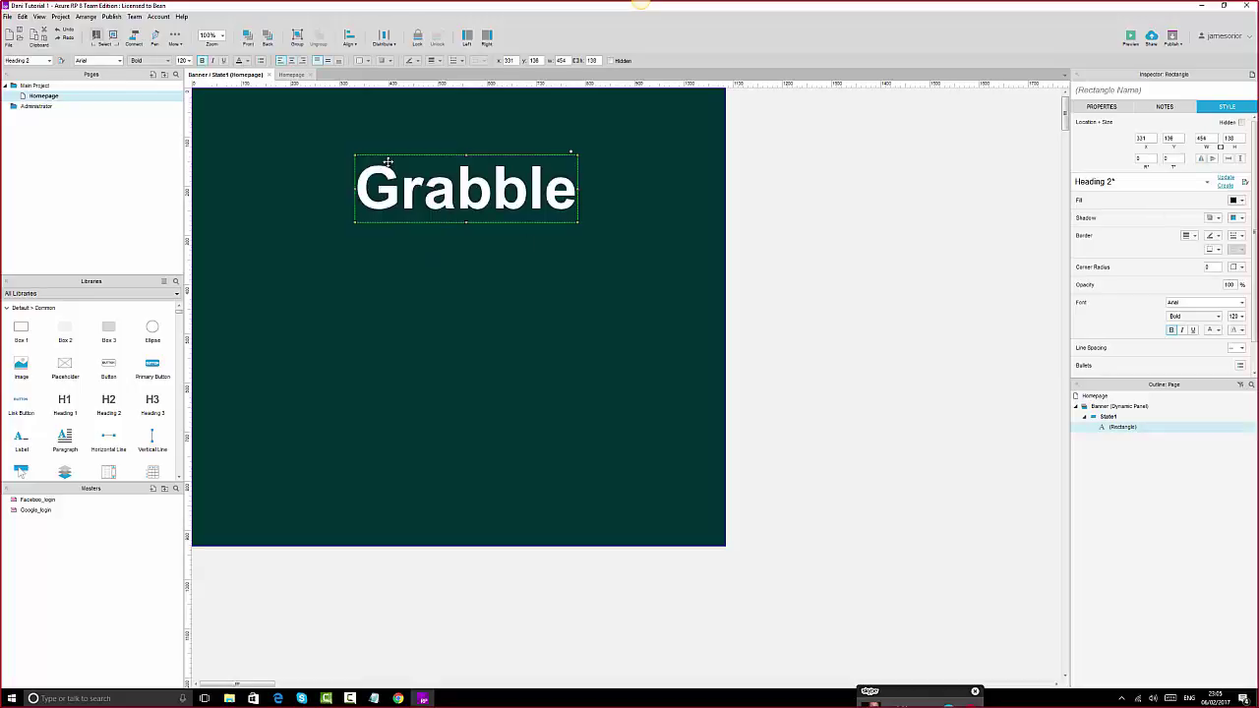
click(618, 270)
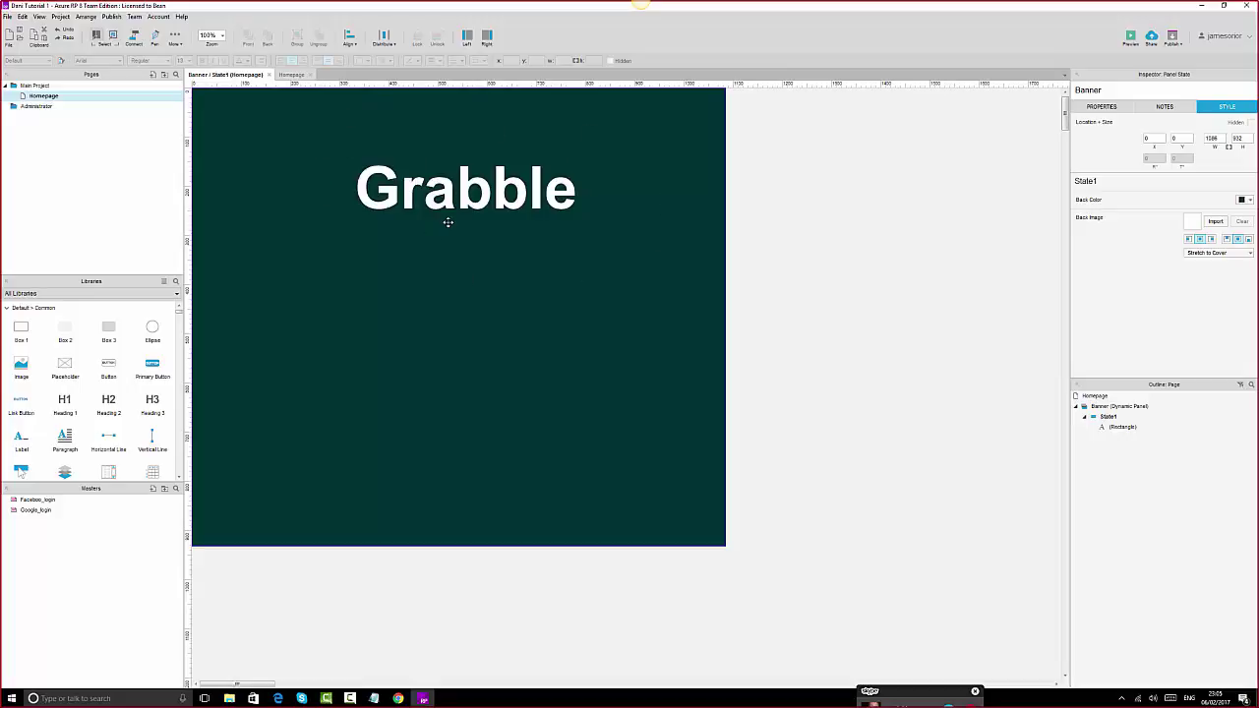
drag(466, 190, 472, 294)
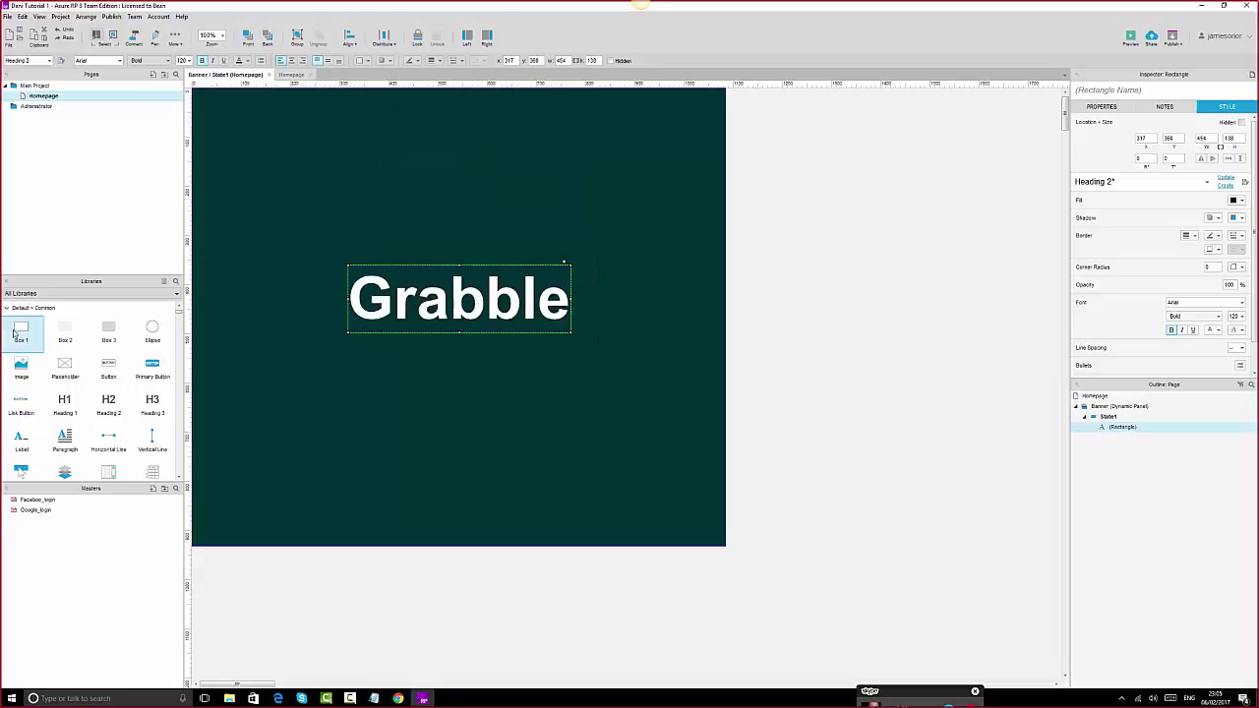
- Cover State1 with a Box 1 rectangle about 1087 wide by 930 high and send it behind the Grabble heading
drag(23, 334, 195, 92)
drag(335, 168, 727, 545)
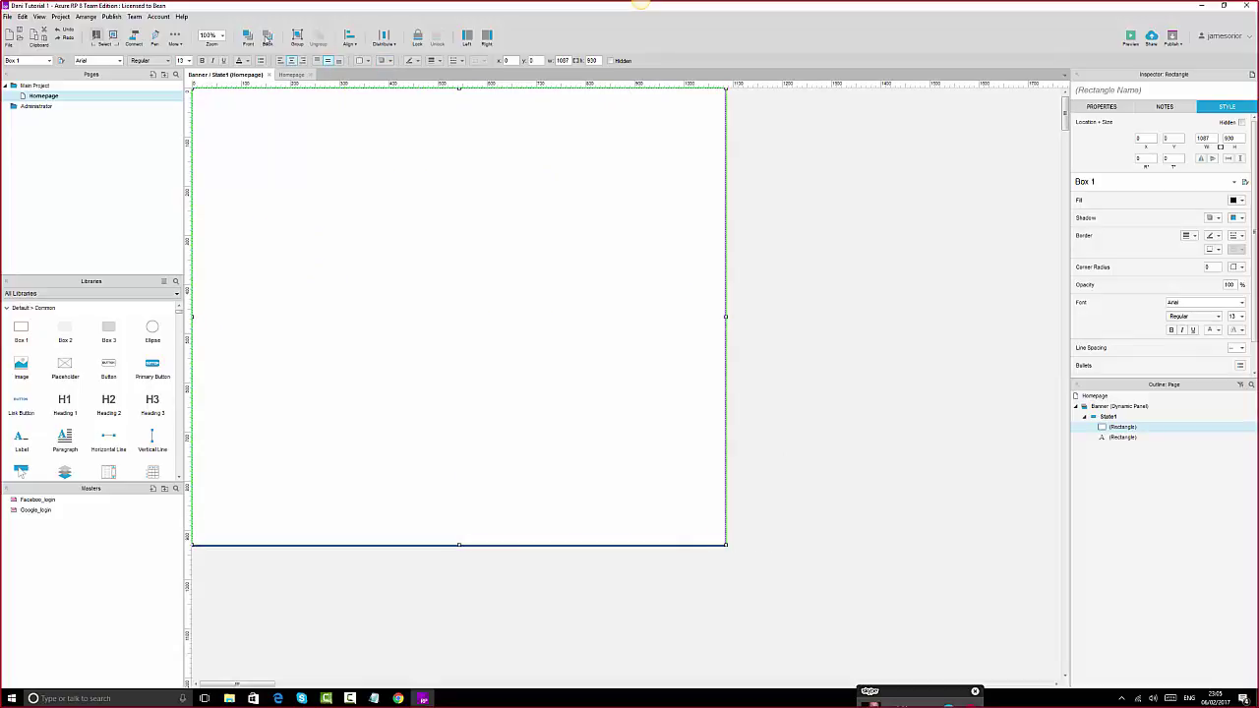
click(265, 38)
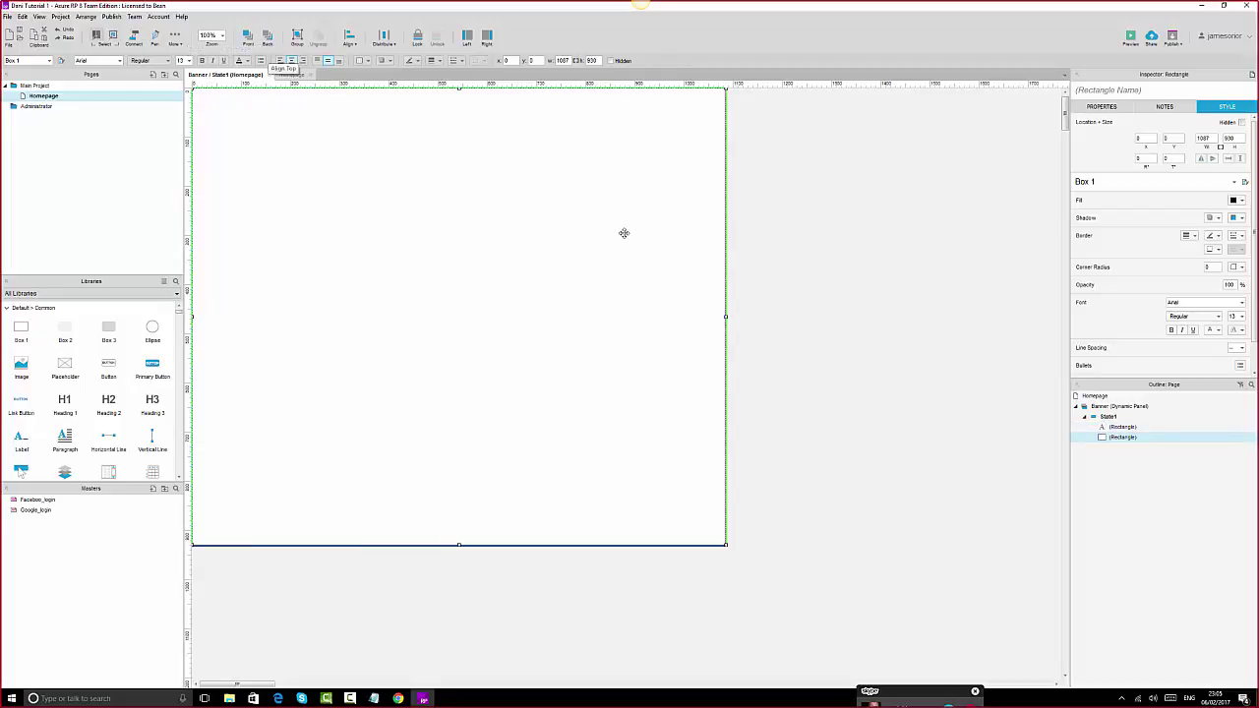
- Remove the fill color from the new State1 rectangle and deselect it
click(371, 61)
click(438, 98)
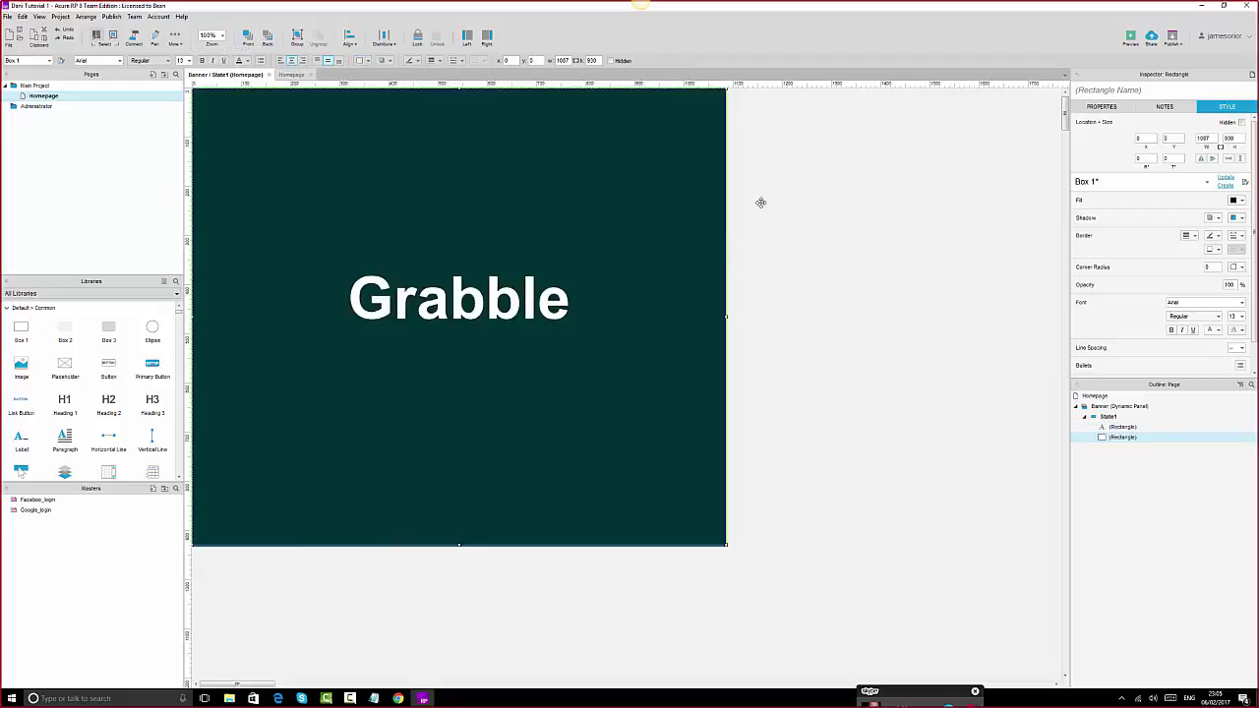
click(827, 238)
- Align the Grabble heading and the background rectangle with each other by middle and center
click(585, 160)
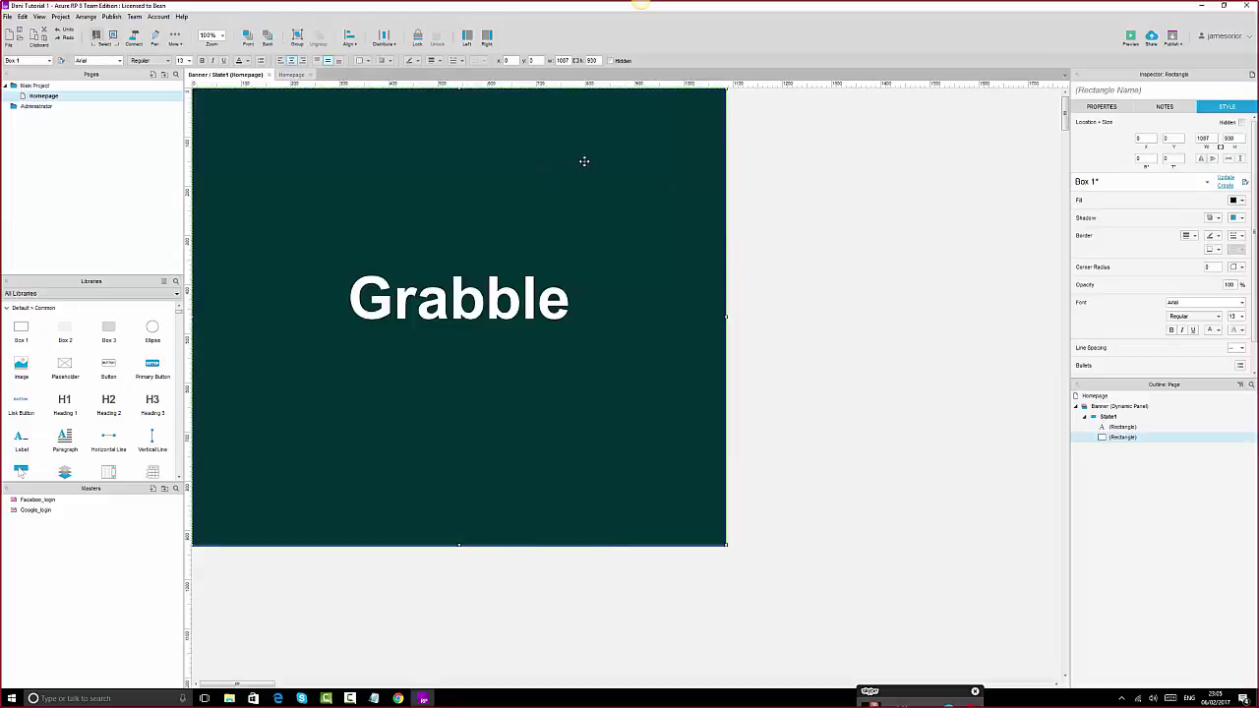
key(ctrl+a)
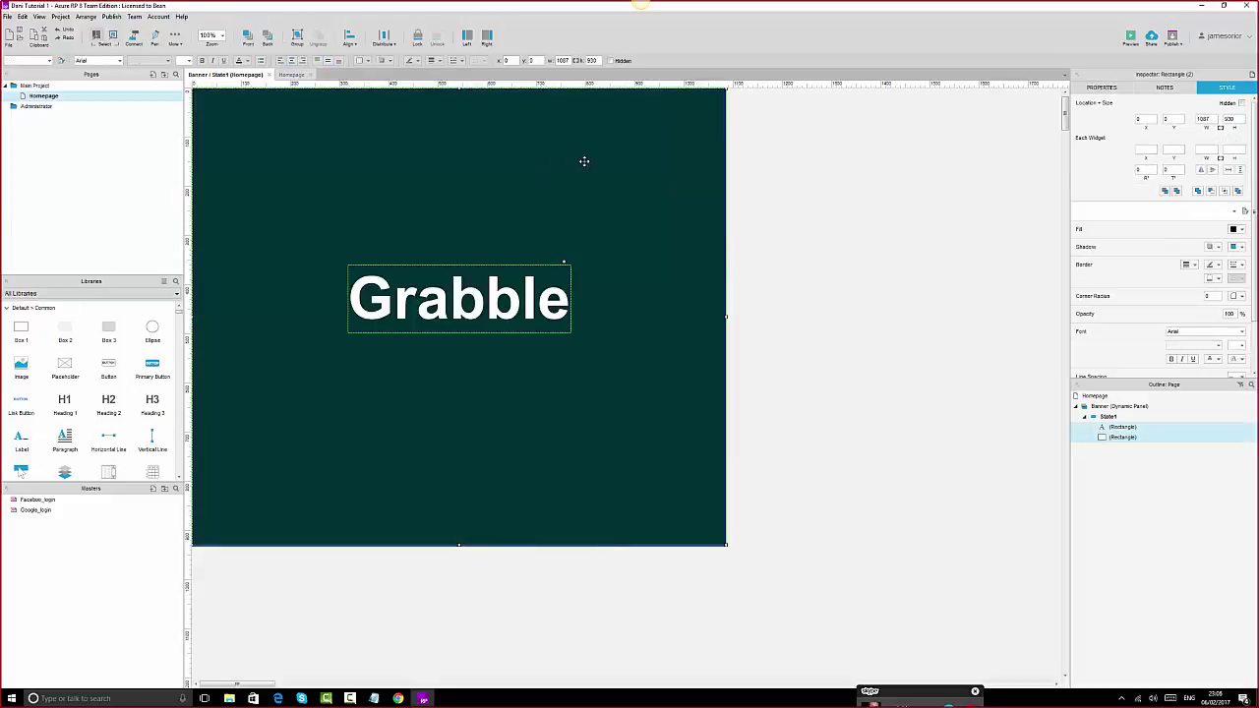
click(357, 46)
click(391, 110)
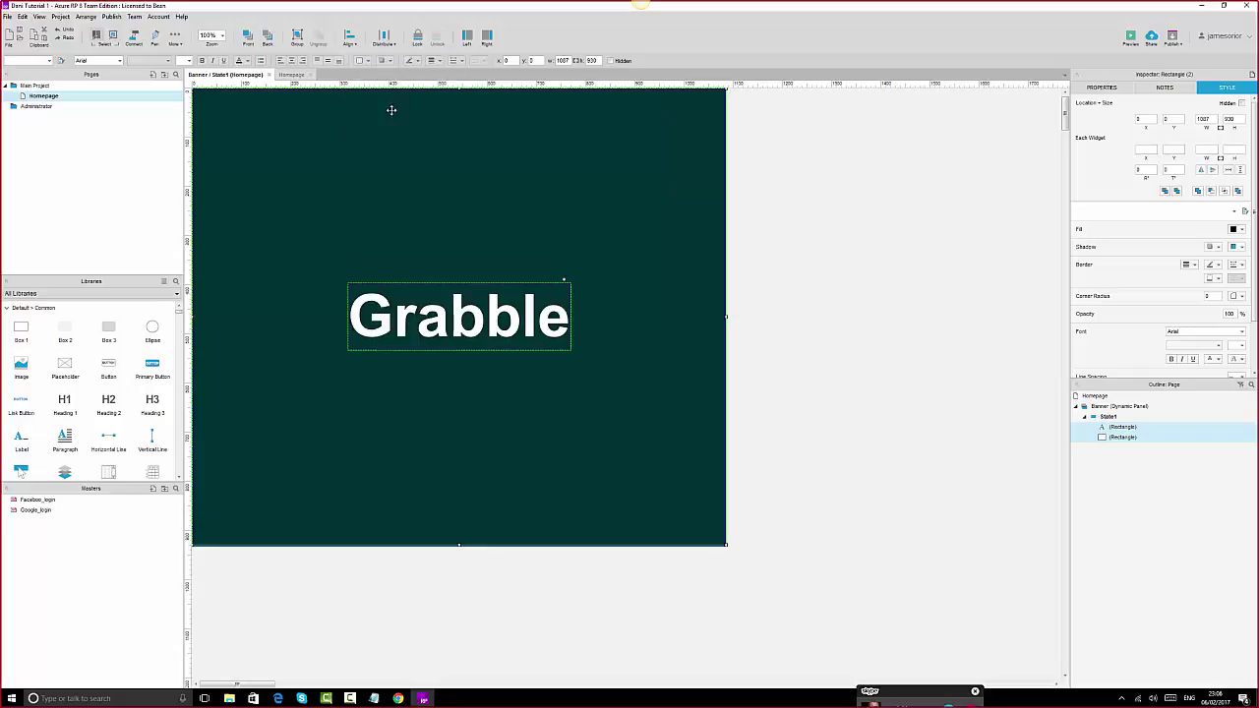
click(357, 46)
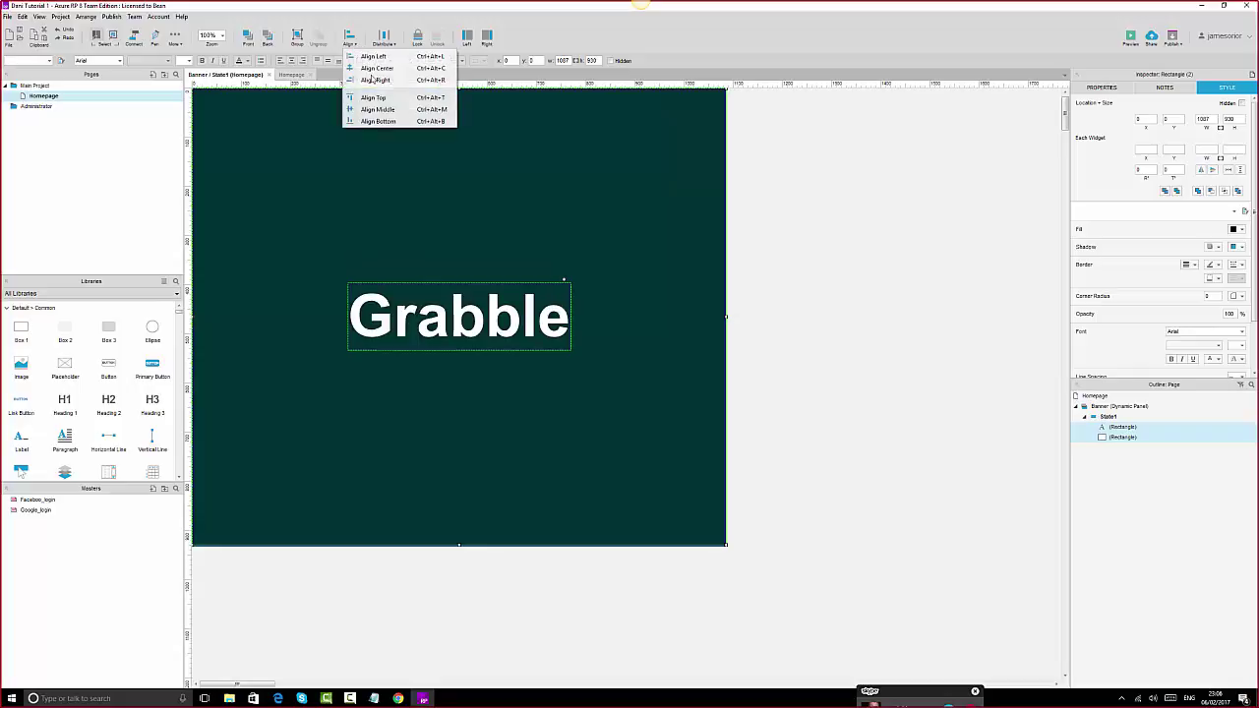
click(394, 69)
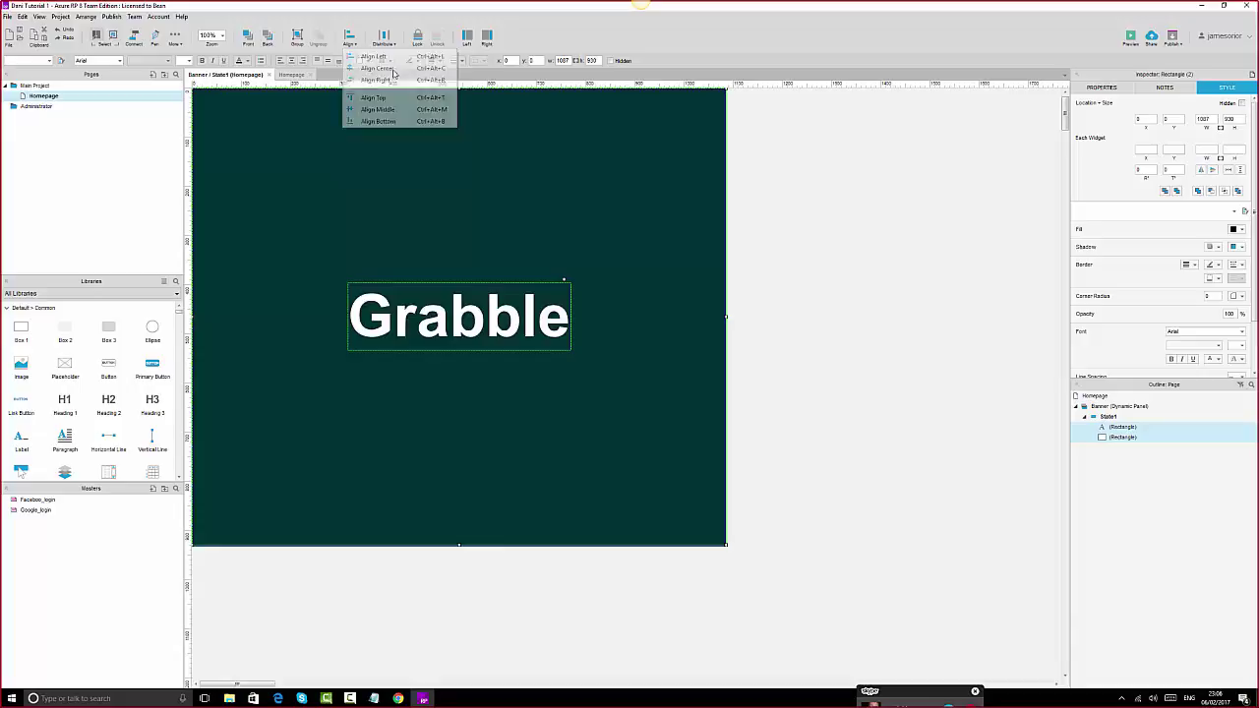
click(879, 263)
click(454, 329)
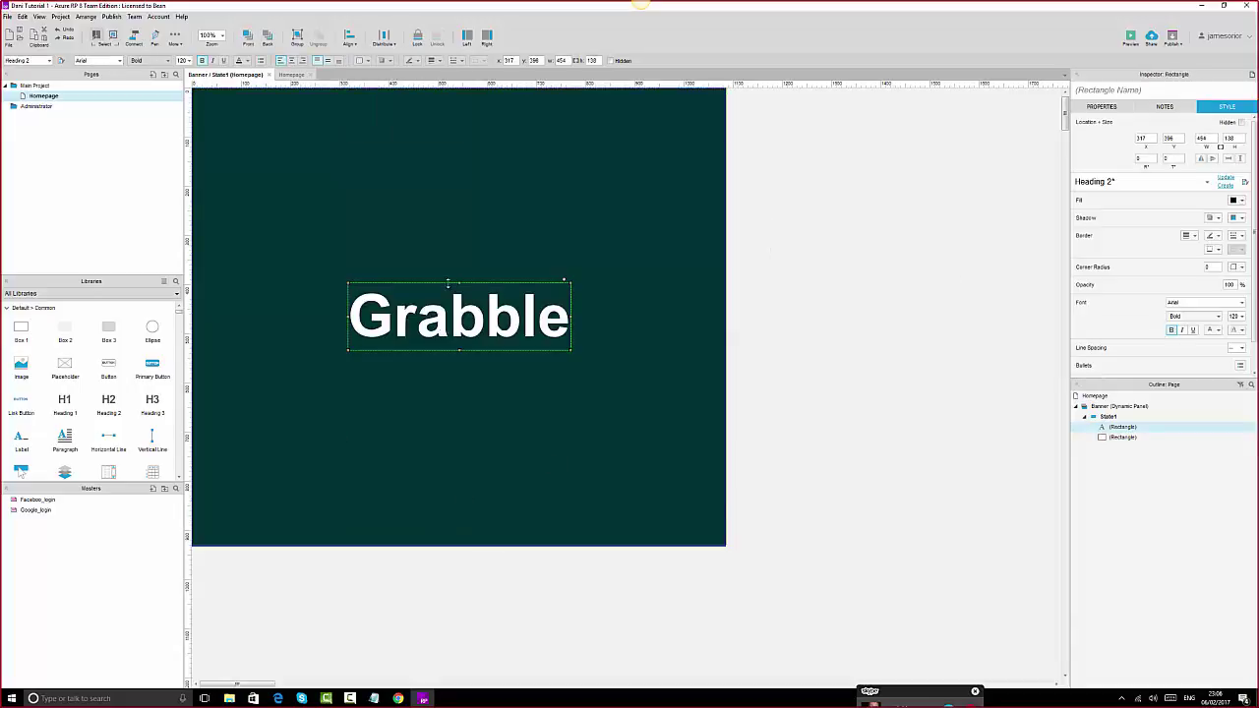
- Reload the Homepage preview in Edge to check the centered heading, and return to Axure RP
click(279, 698)
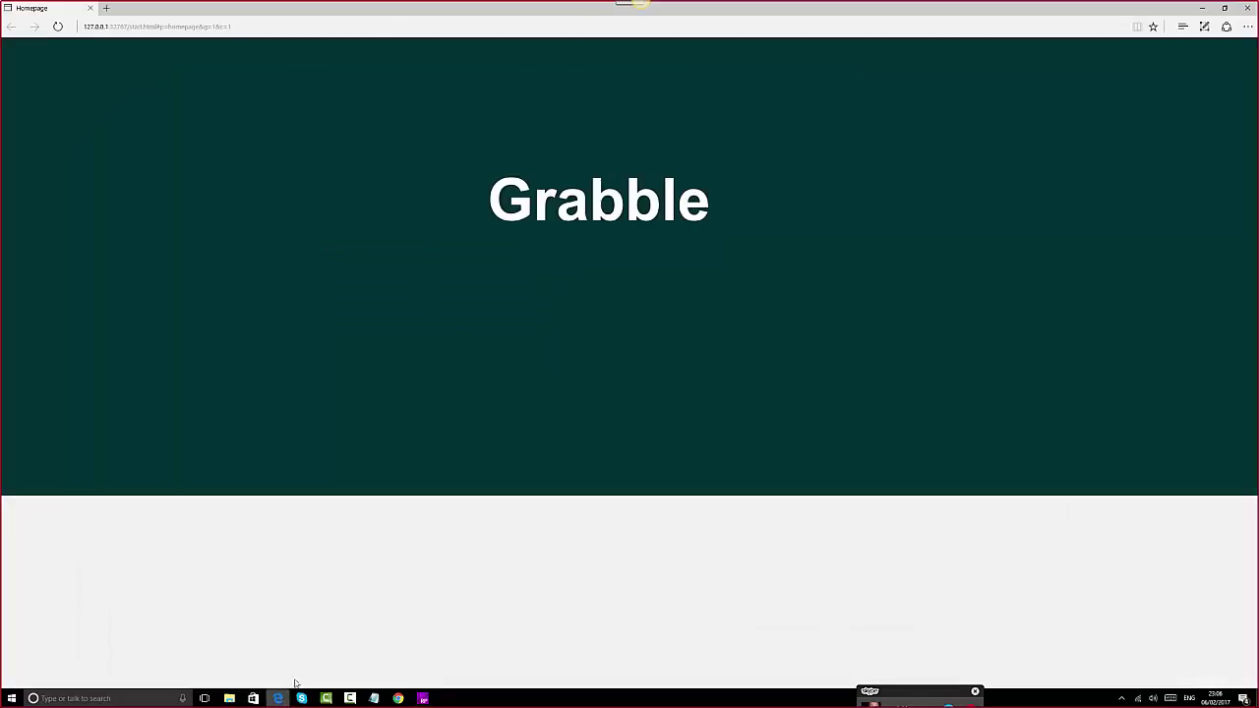
click(57, 27)
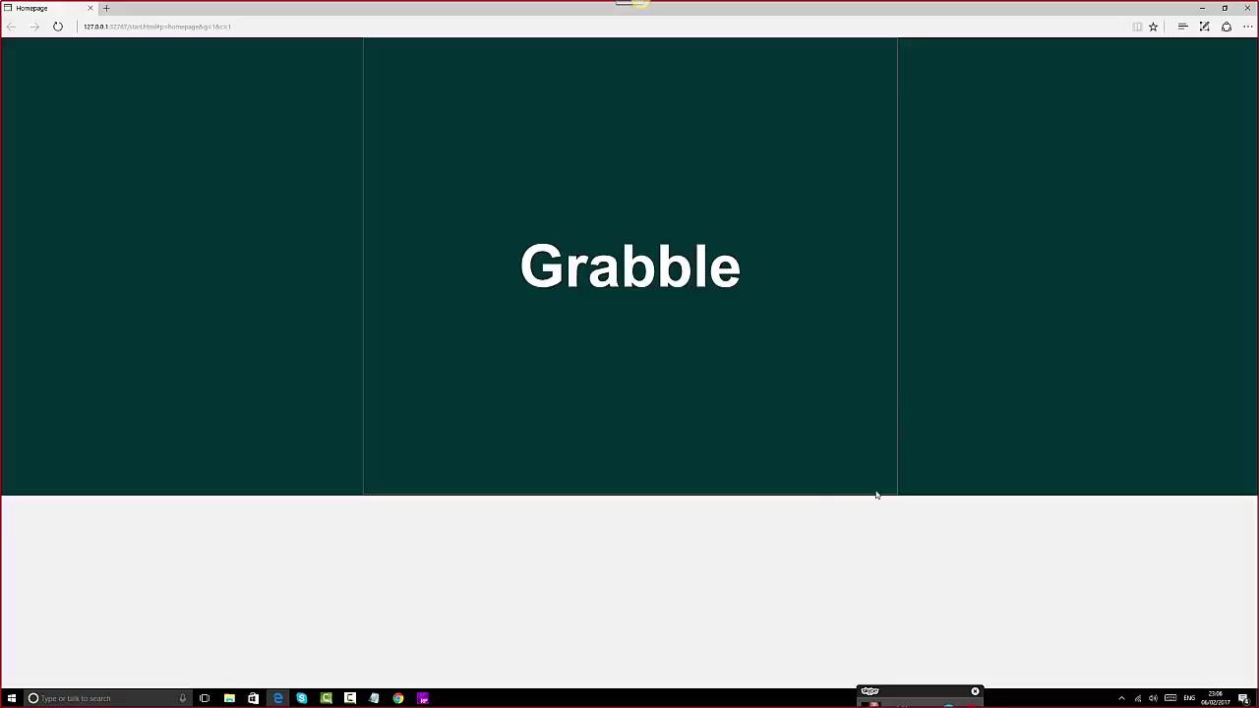
click(423, 699)
- Remove the border from the State1 background rectangle and check the reloaded page in Edge
click(673, 150)
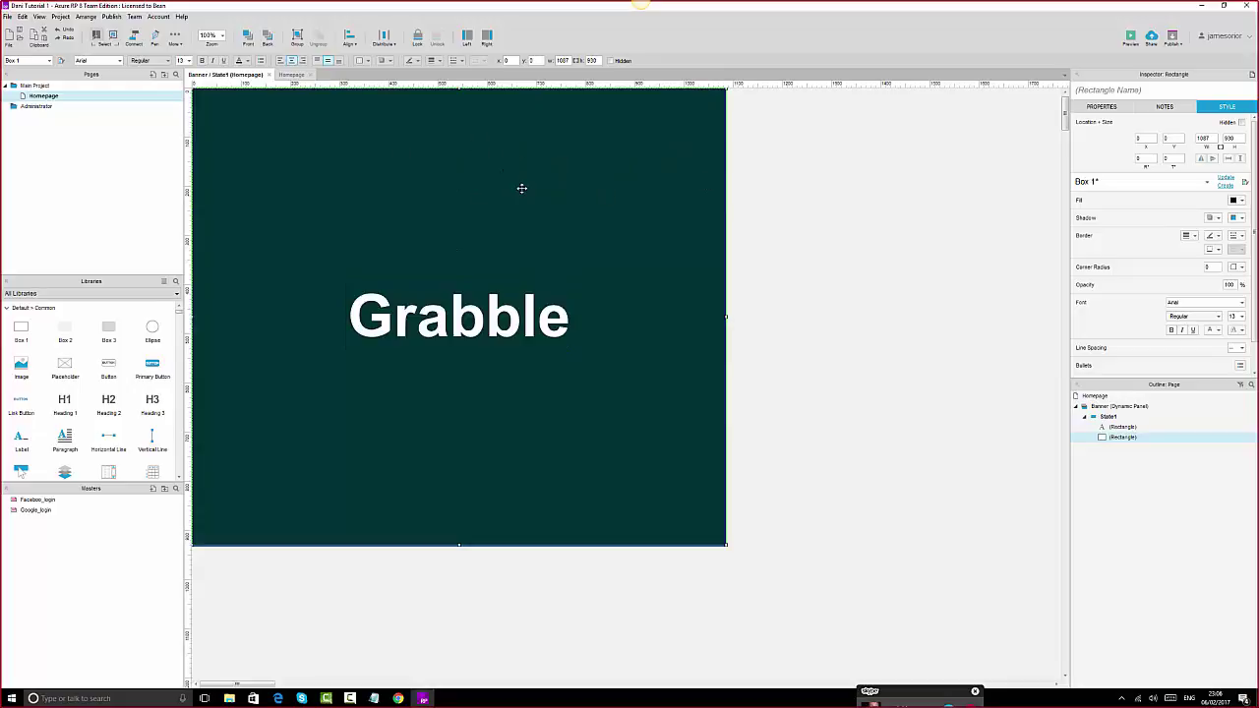
click(1197, 237)
click(1206, 248)
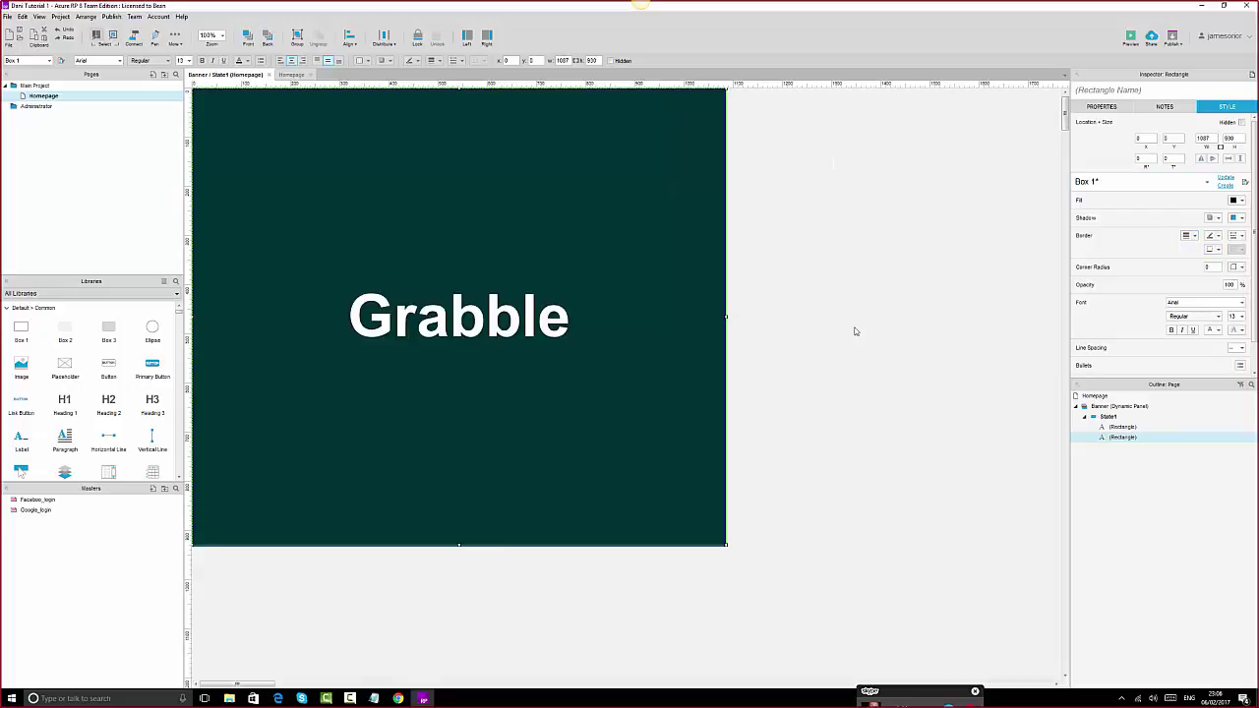
click(885, 209)
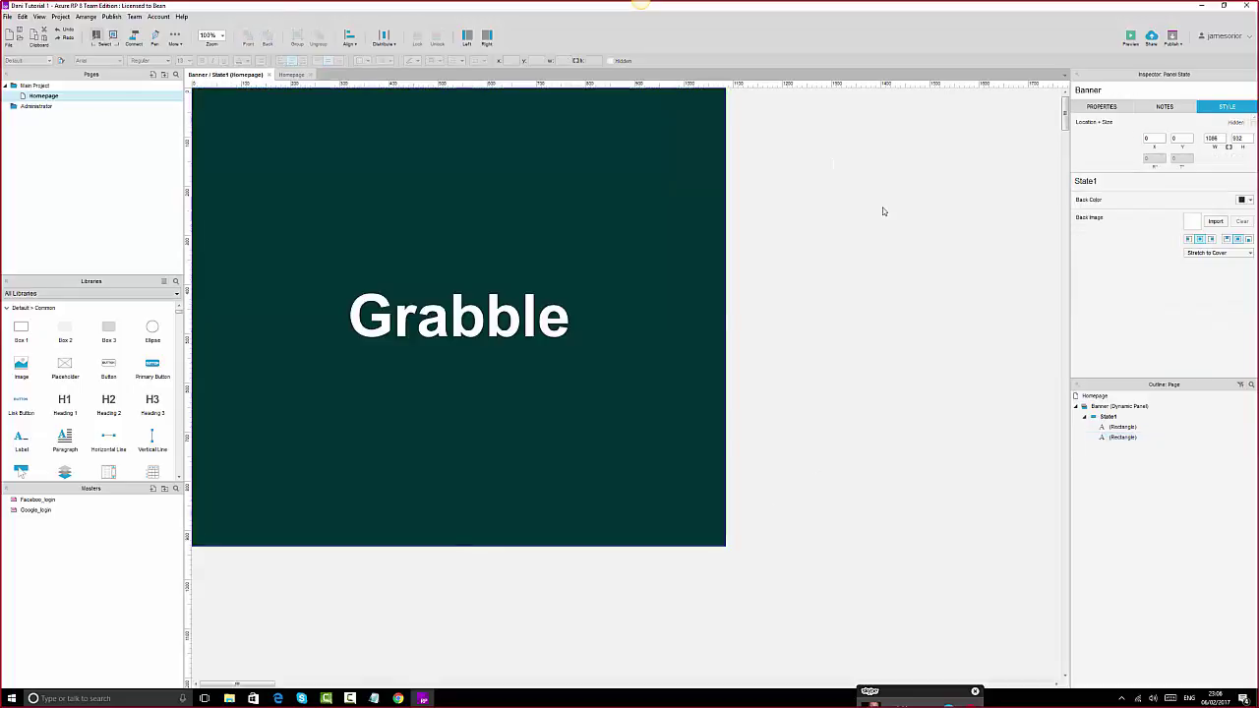
click(281, 698)
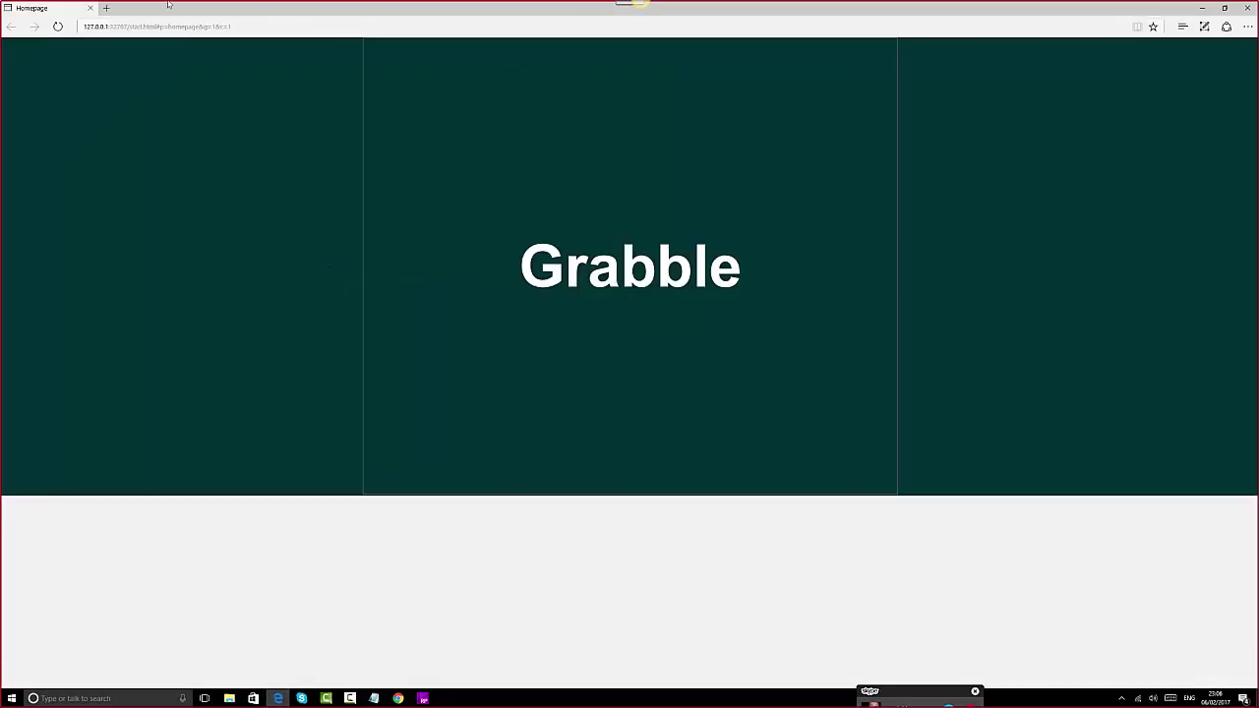
click(58, 26)
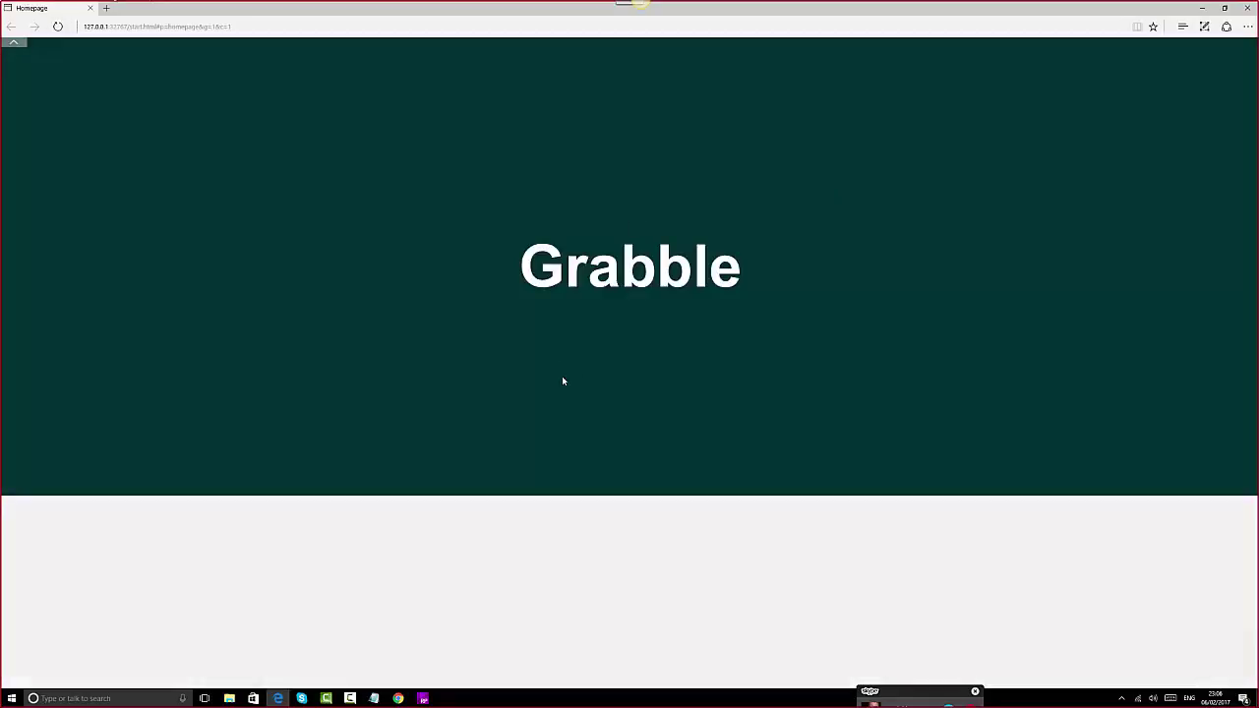
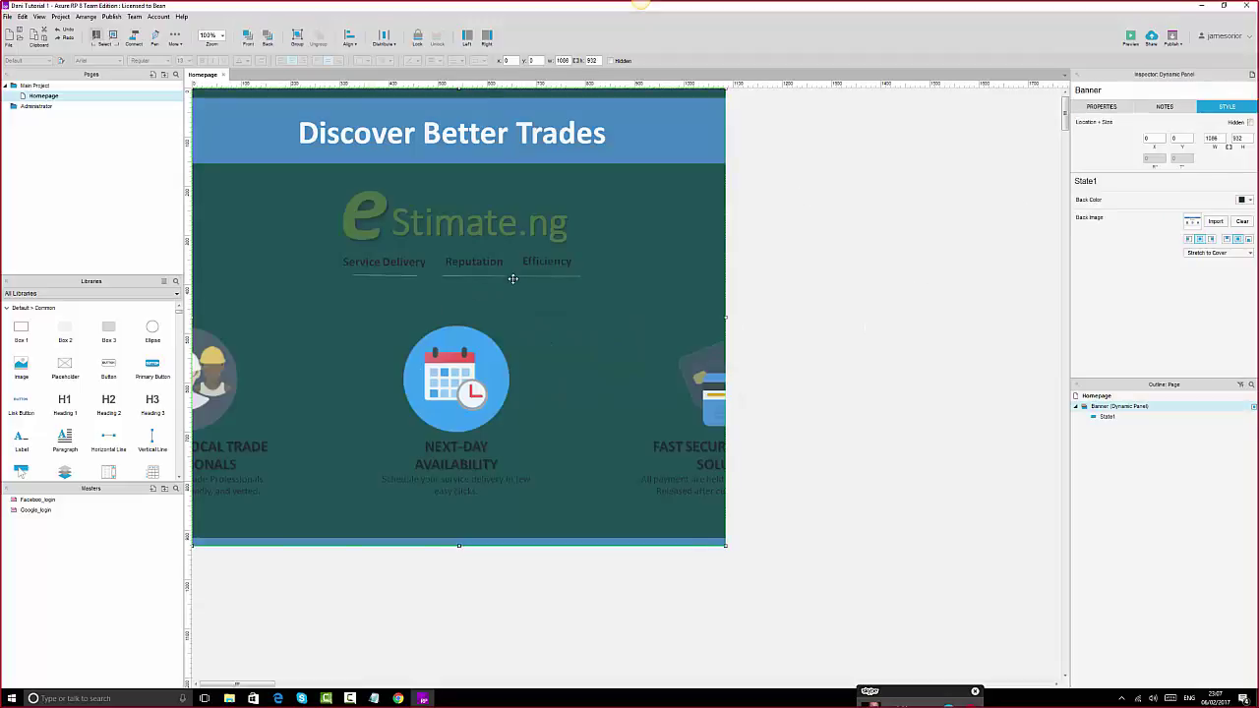
- Reload the Homepage preview in Edge to check the Banner with its eStimate.ng back image
click(278, 699)
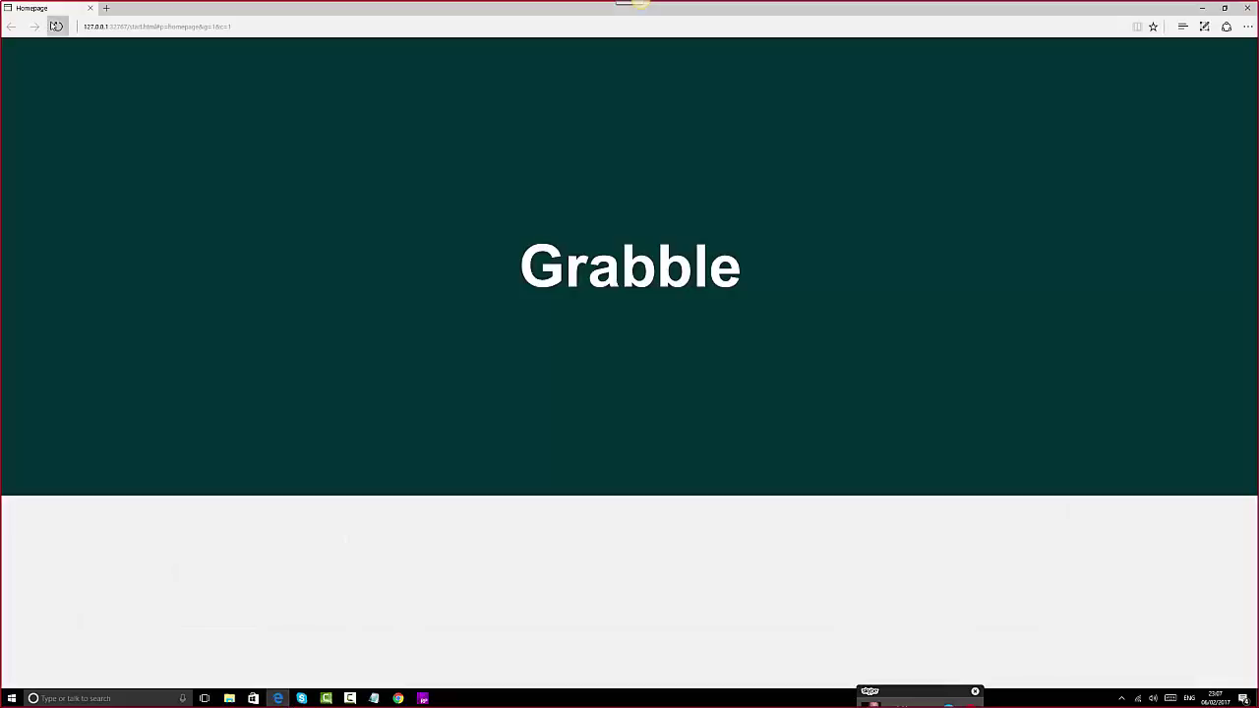
click(56, 27)
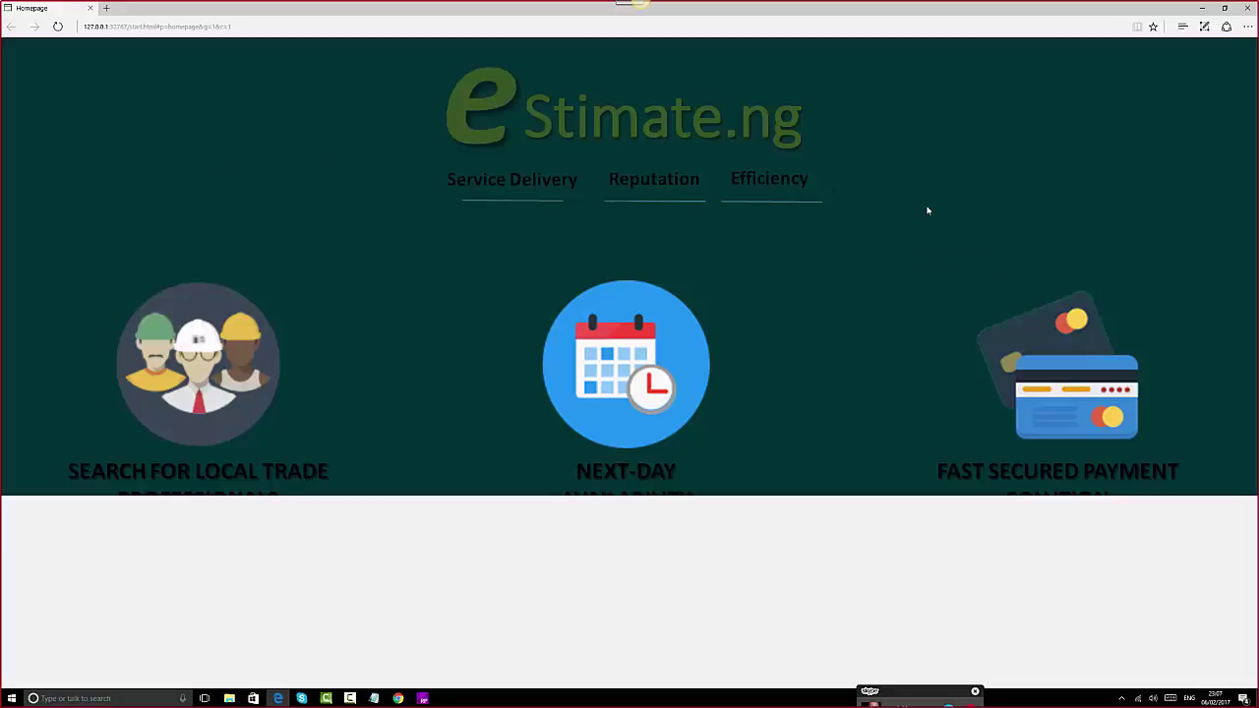
- Return to Axure RP, set the Banner's back image to Stretch to Contain and check the reloaded page in Edge
key(alt+Tab)
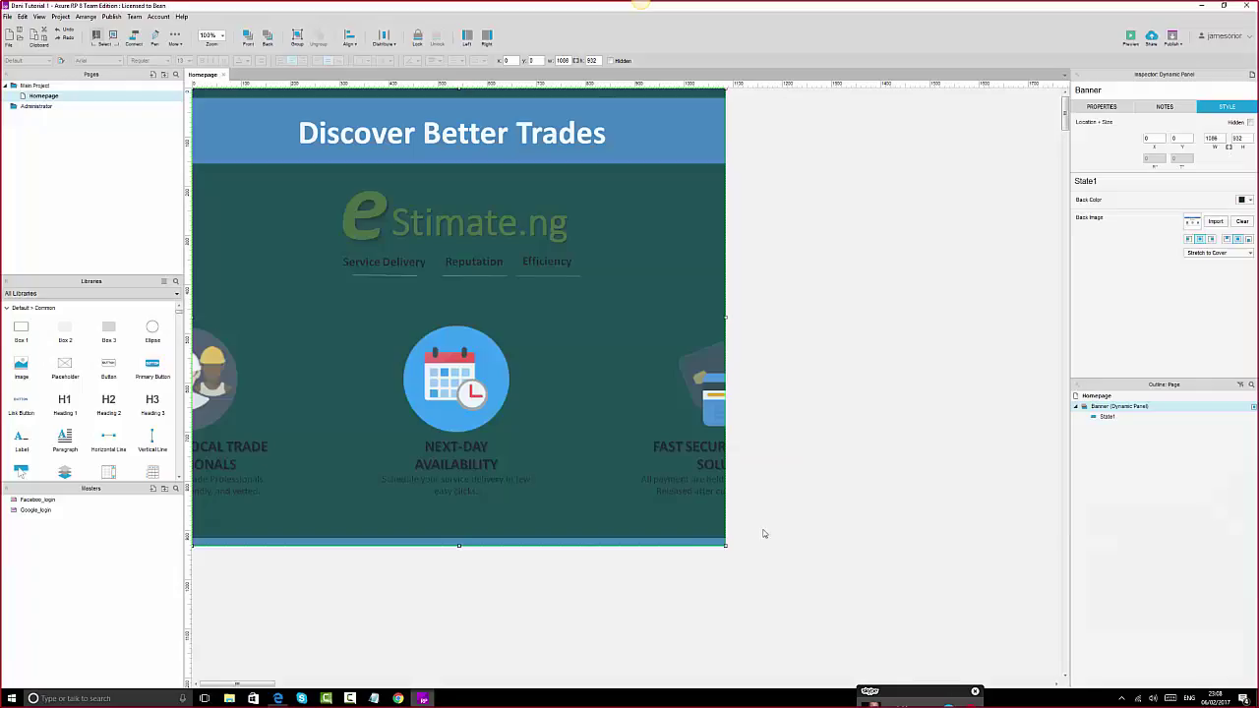
click(1234, 254)
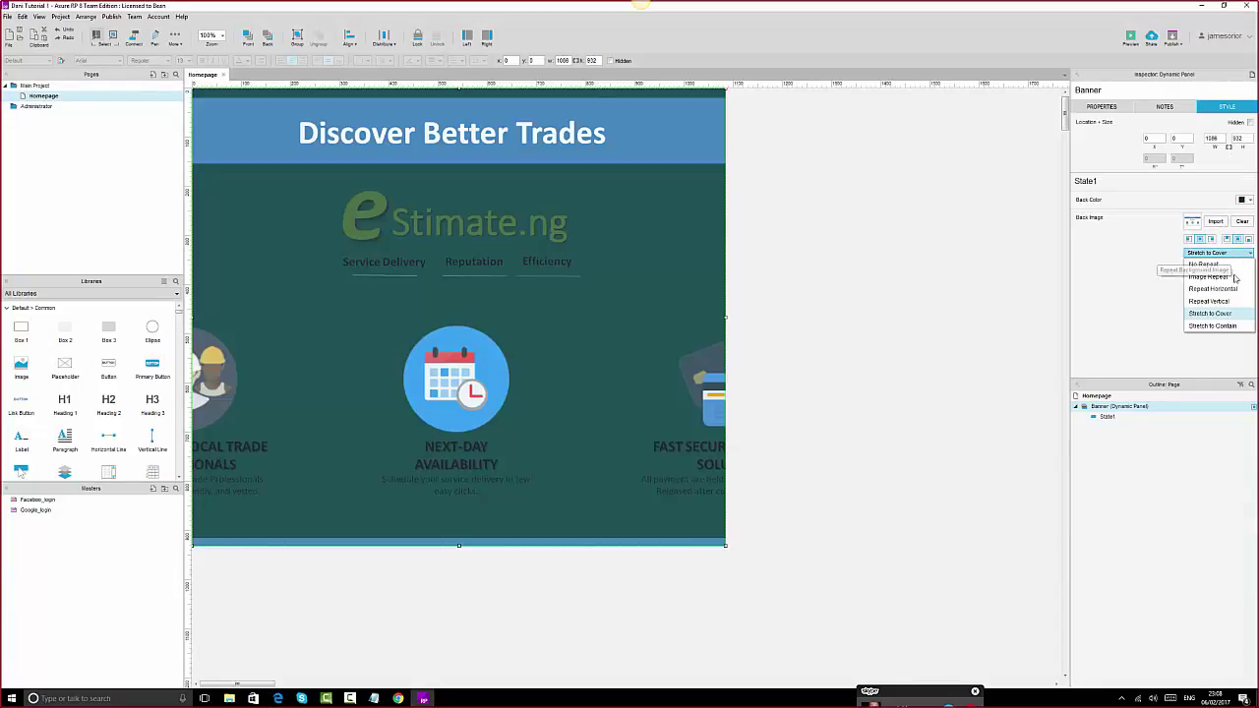
click(1225, 326)
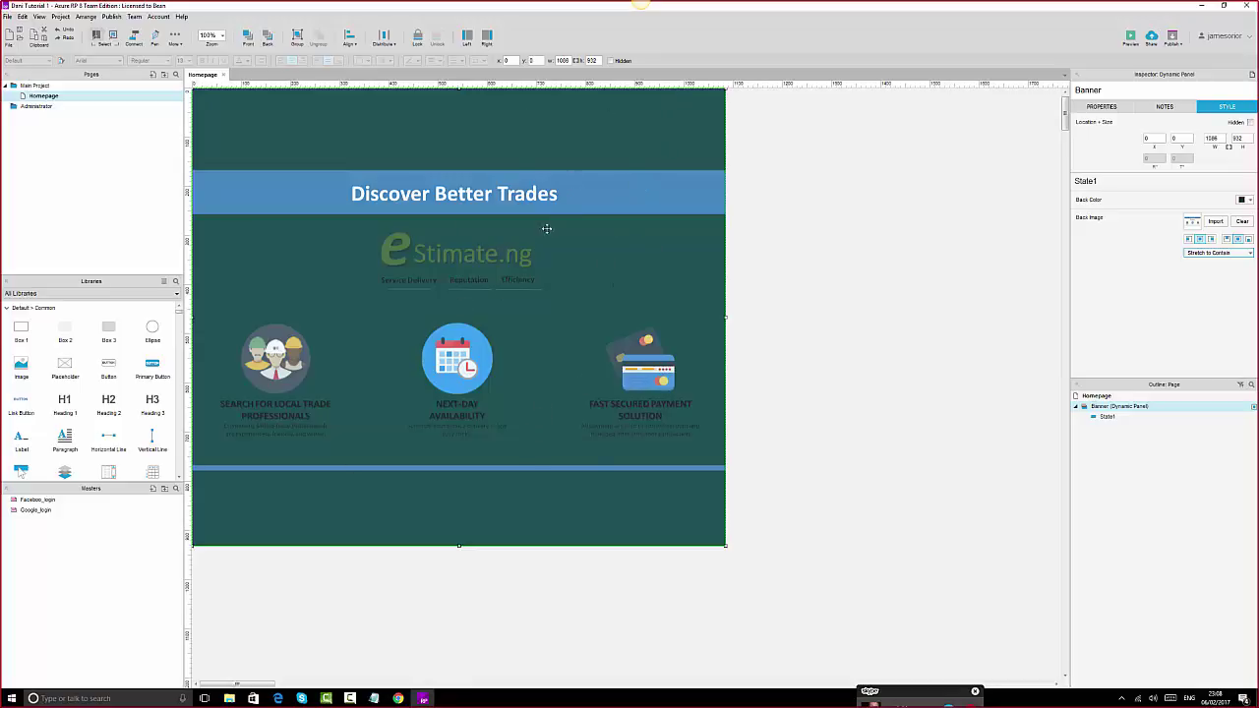
click(279, 699)
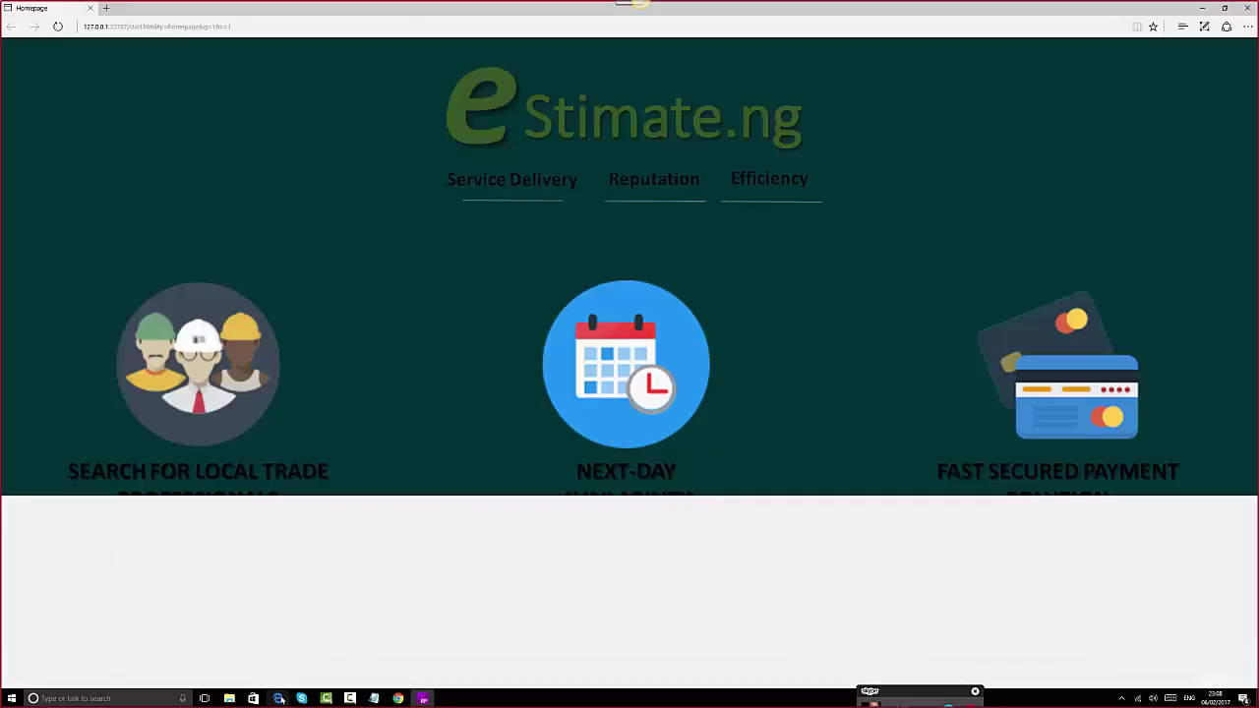
click(57, 26)
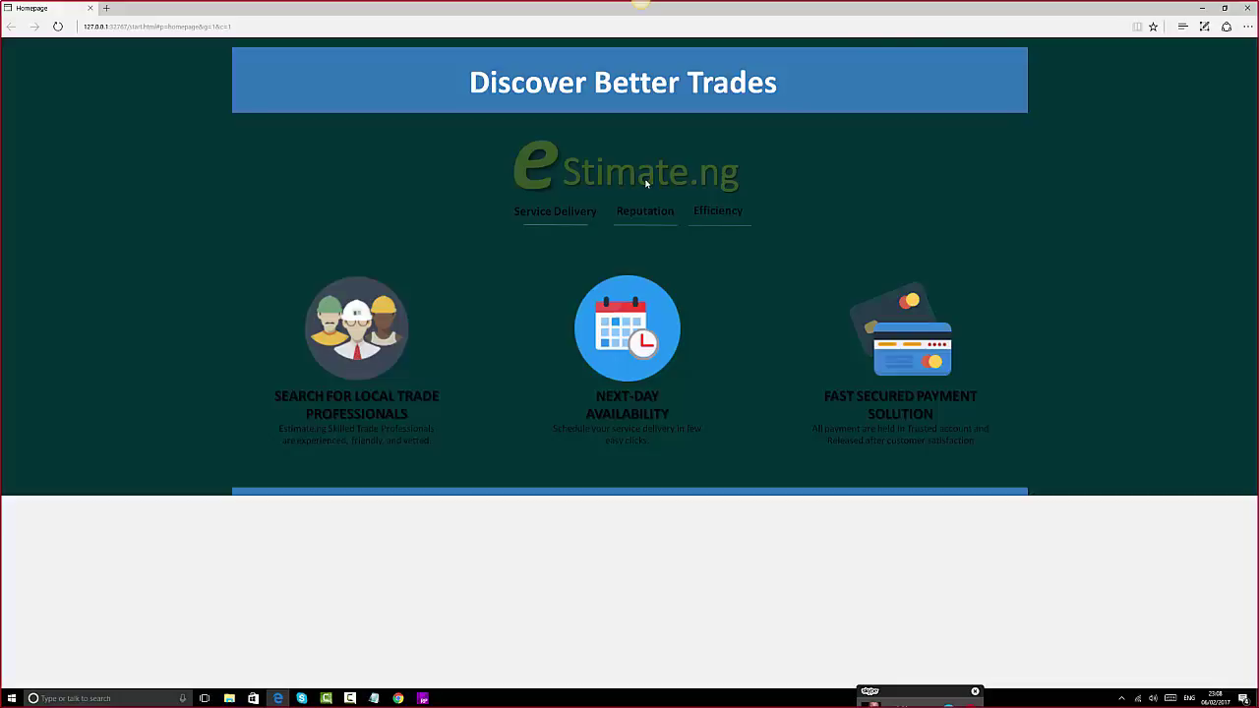
- Set the Banner's back image to Repeat Horizontal in Axure RP and check the reloaded page in Edge
click(423, 698)
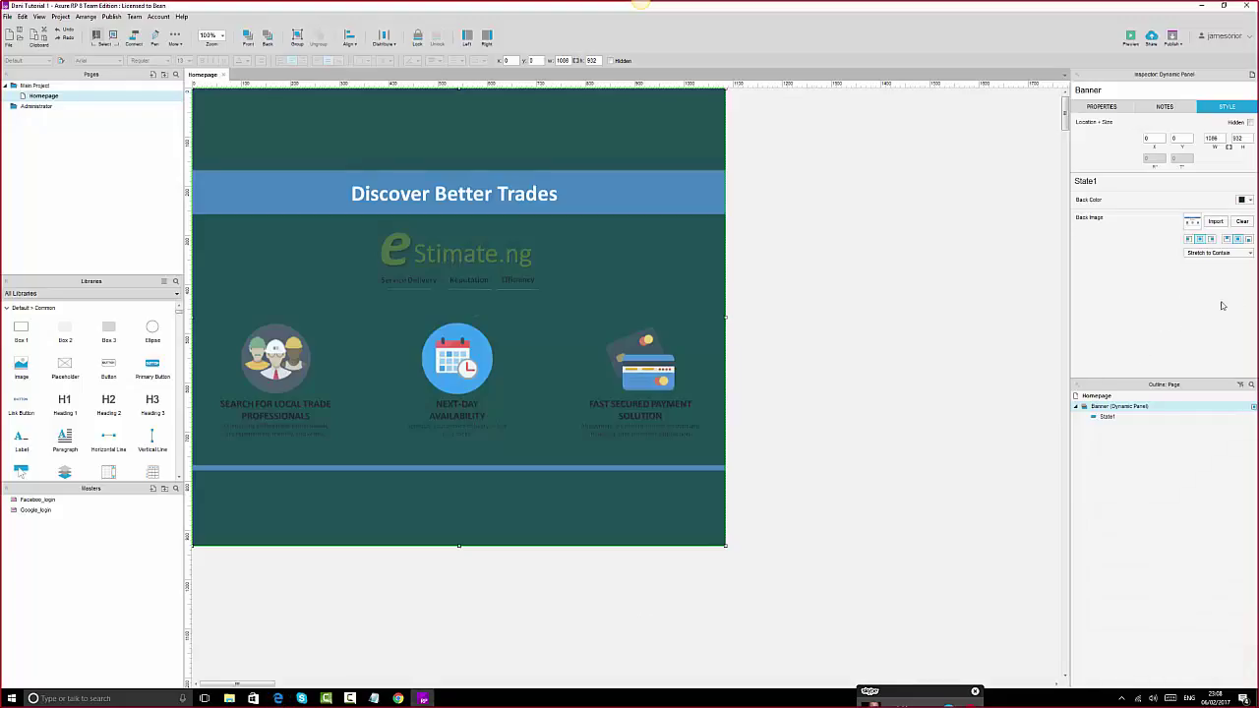
click(1240, 254)
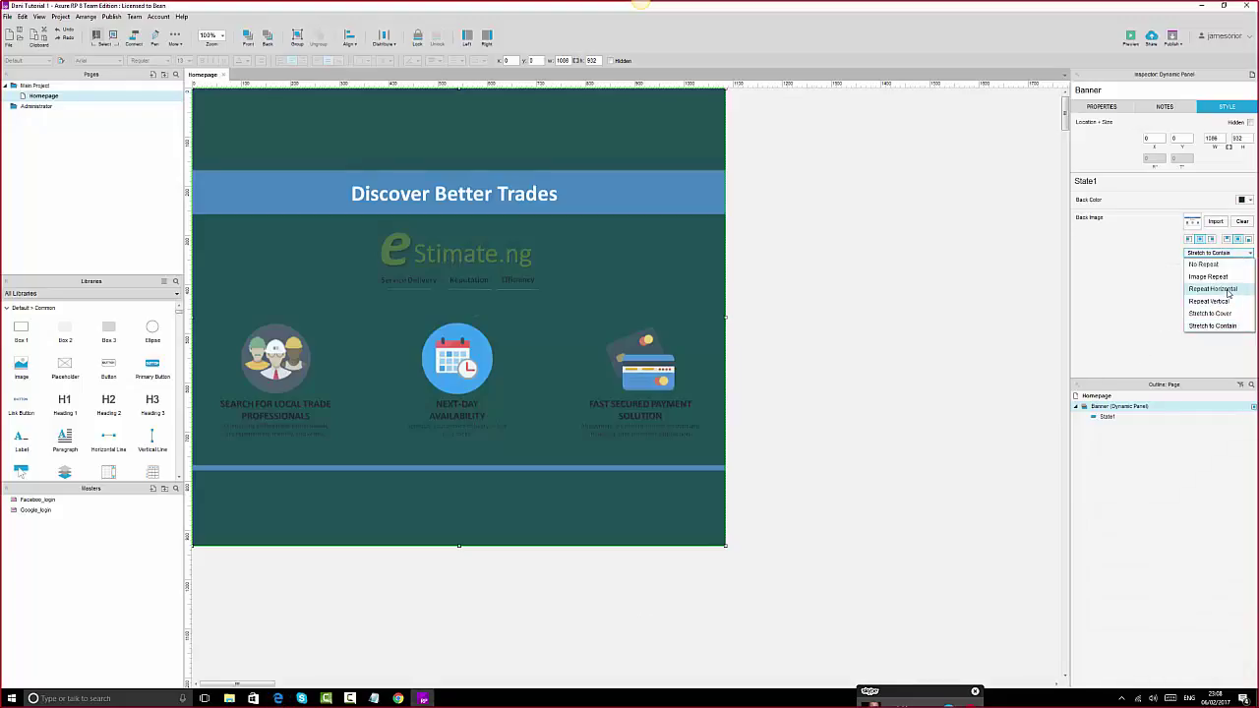
click(1213, 289)
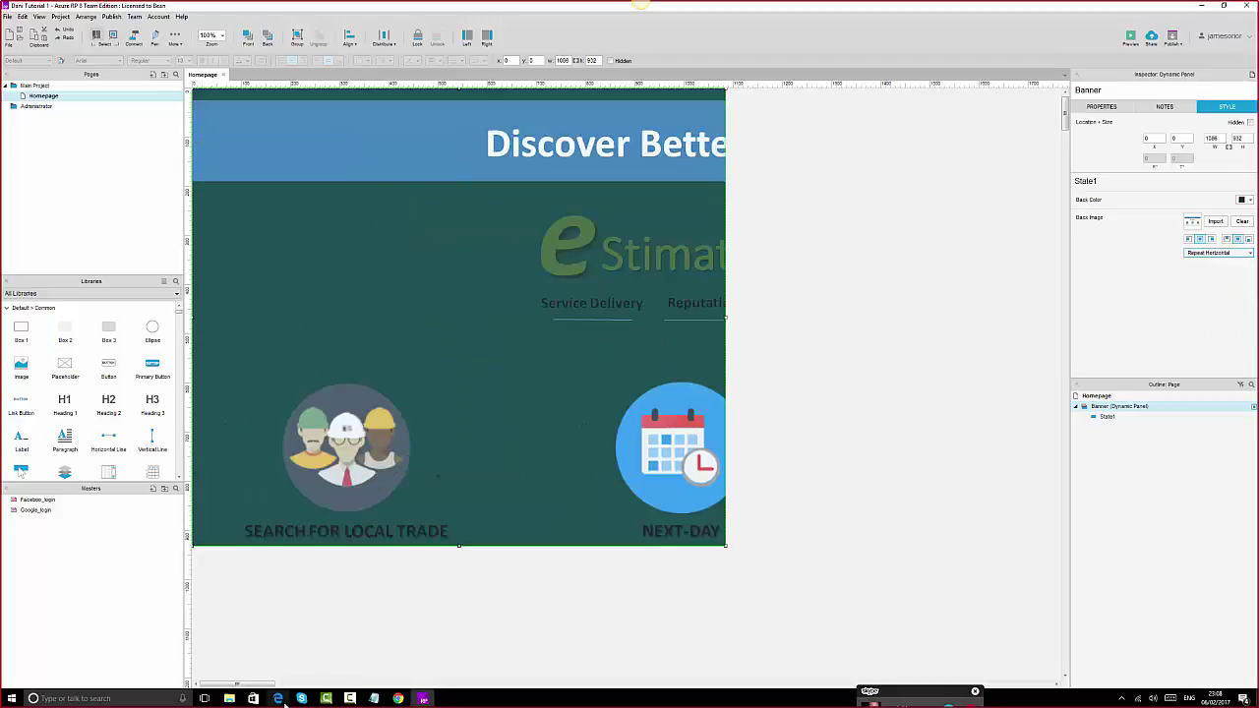
click(277, 699)
click(57, 26)
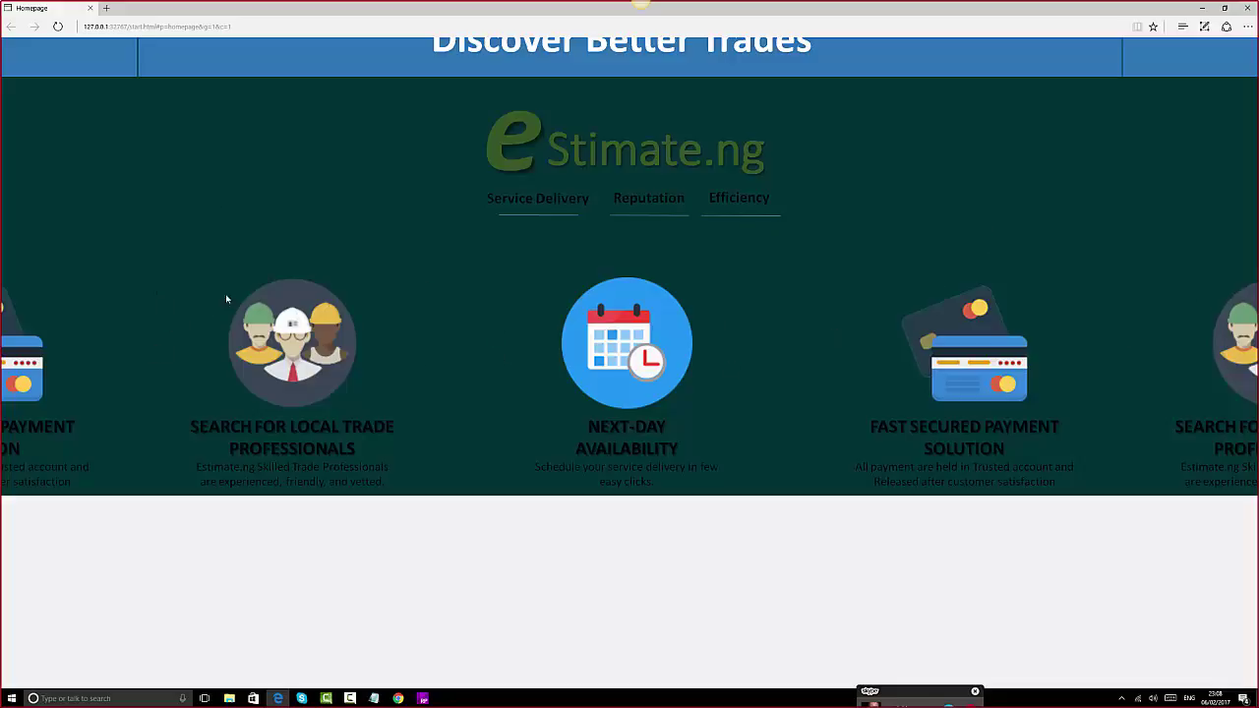
- Set the Banner's back image to Stretch to Cover in Axure RP and check the reloaded page in Edge
click(423, 699)
click(1234, 258)
click(1225, 314)
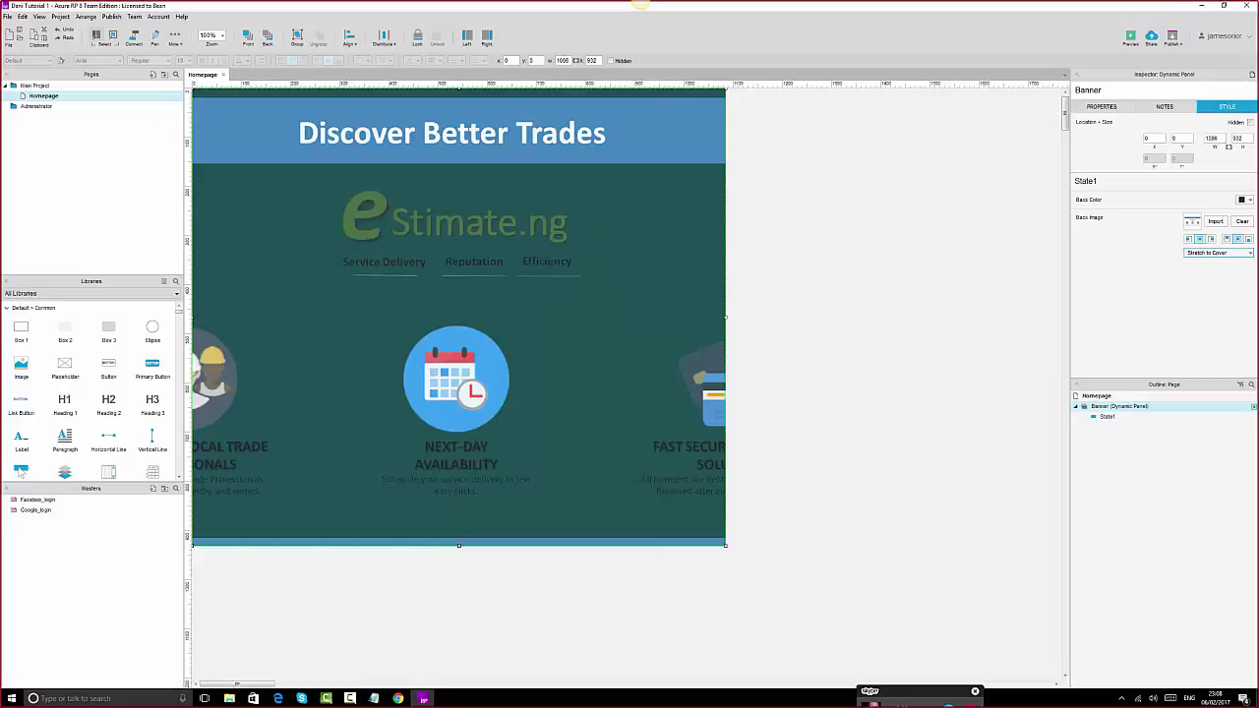
mouse_move(401, 700)
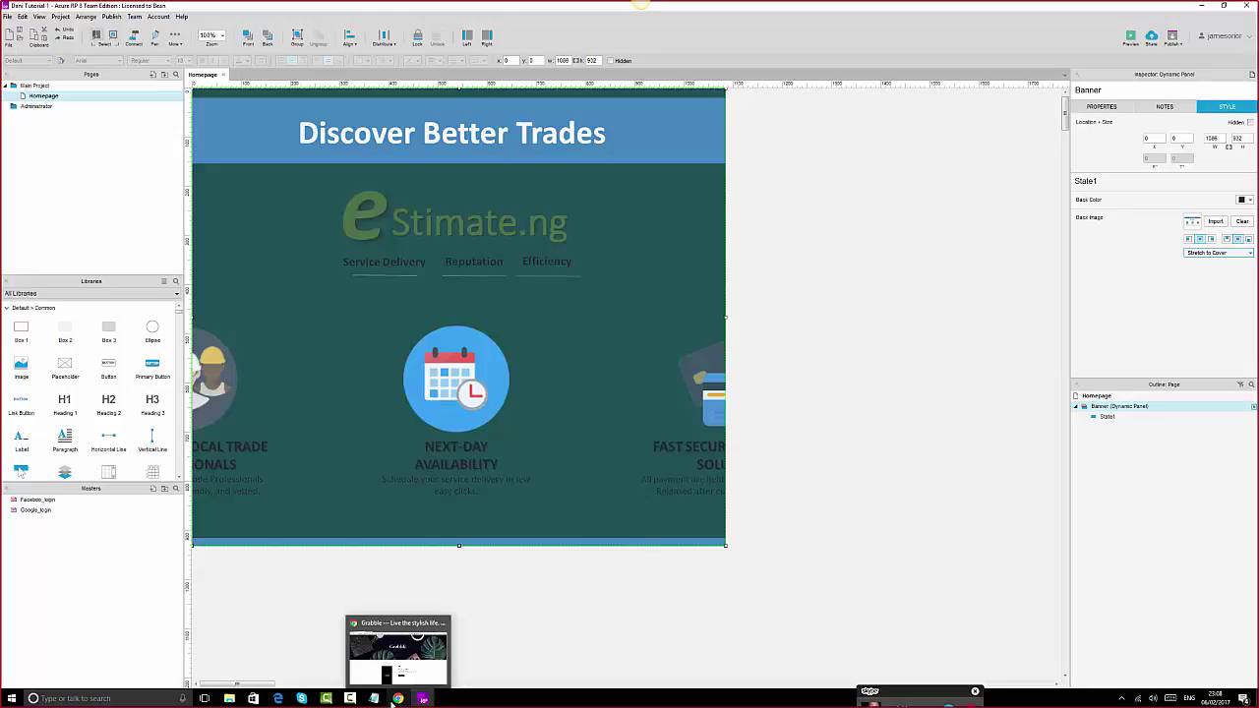
click(278, 699)
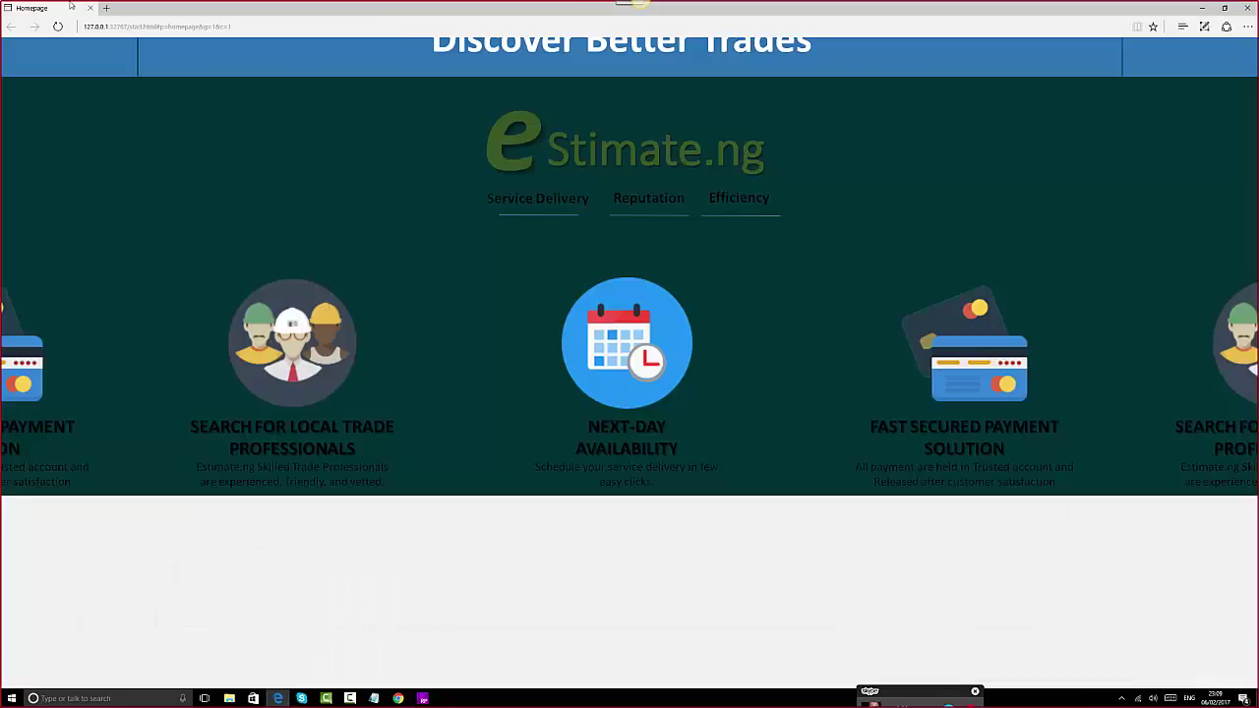
click(57, 27)
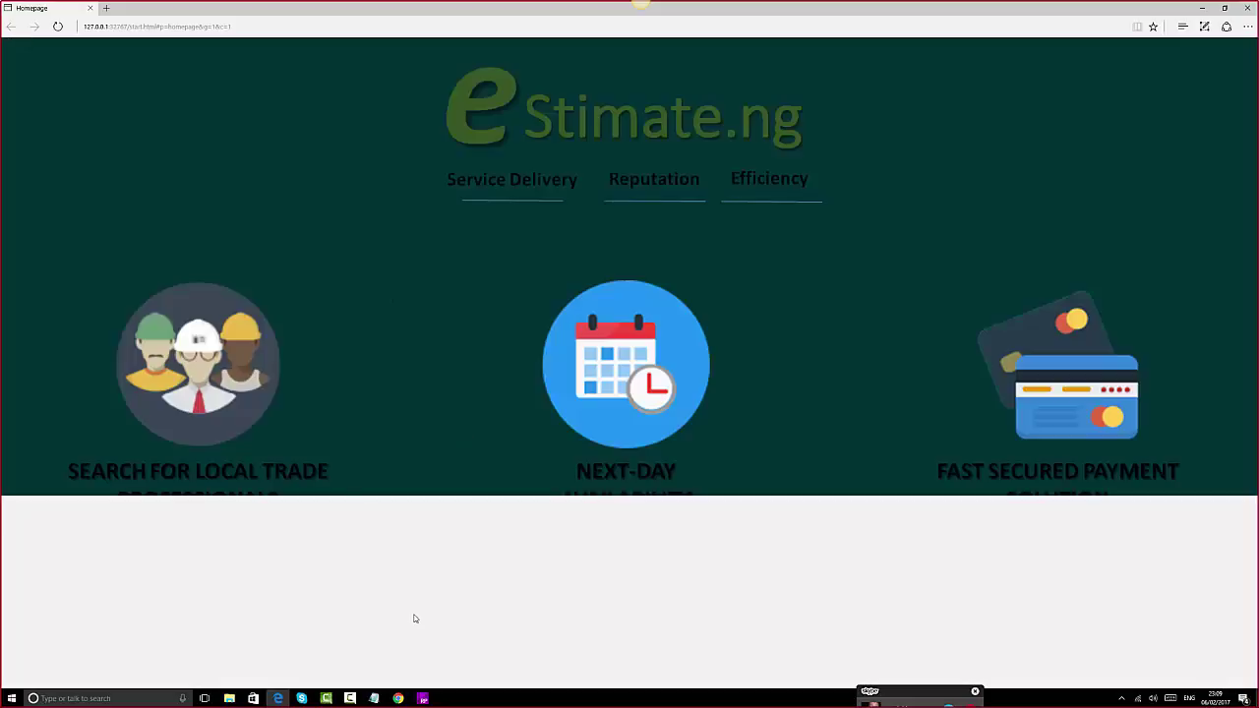
- Switch to the Grabble homepage in Chrome and review the sections below its header banner
click(423, 699)
mouse_move(398, 698)
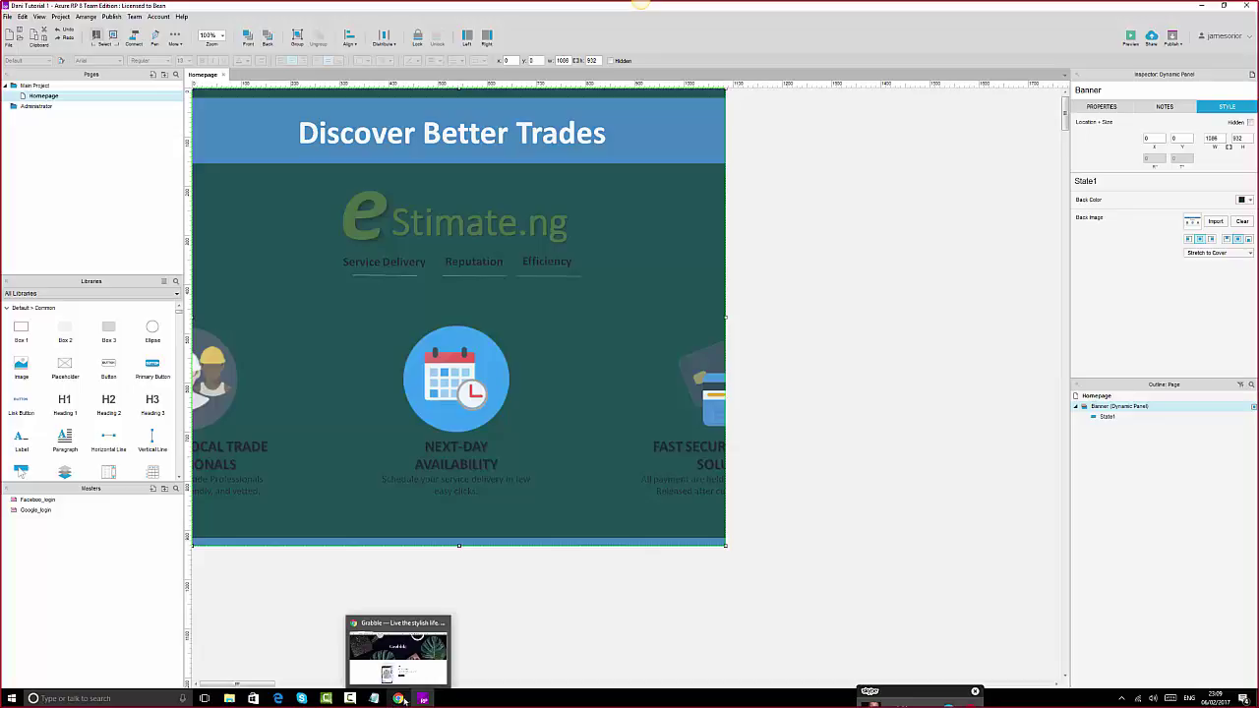
click(399, 698)
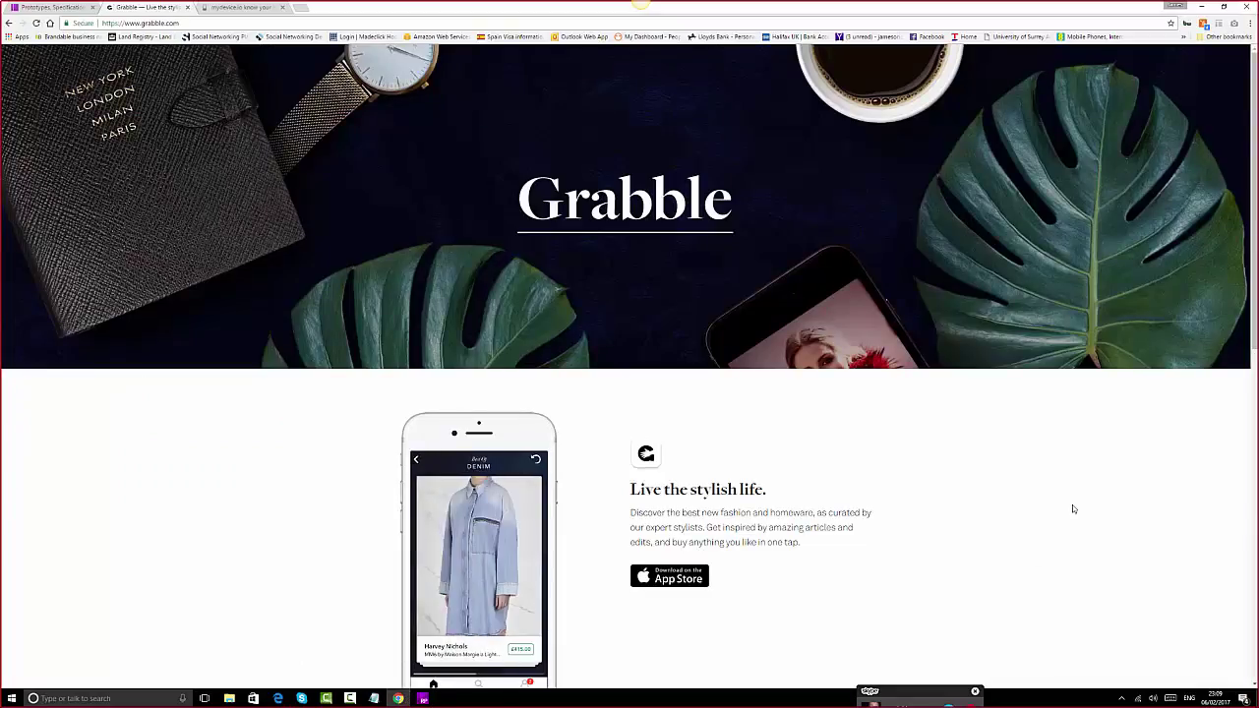
scroll(630, 364, down, 3)
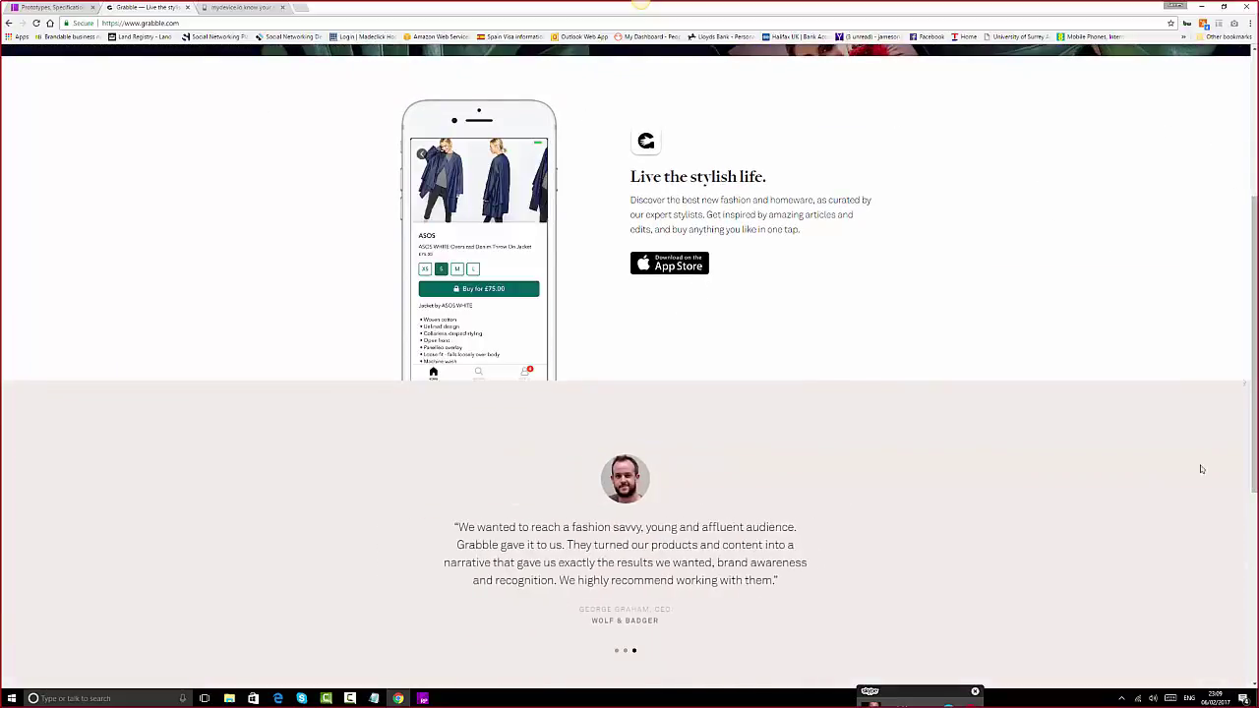
scroll(1240, 383, down, 4)
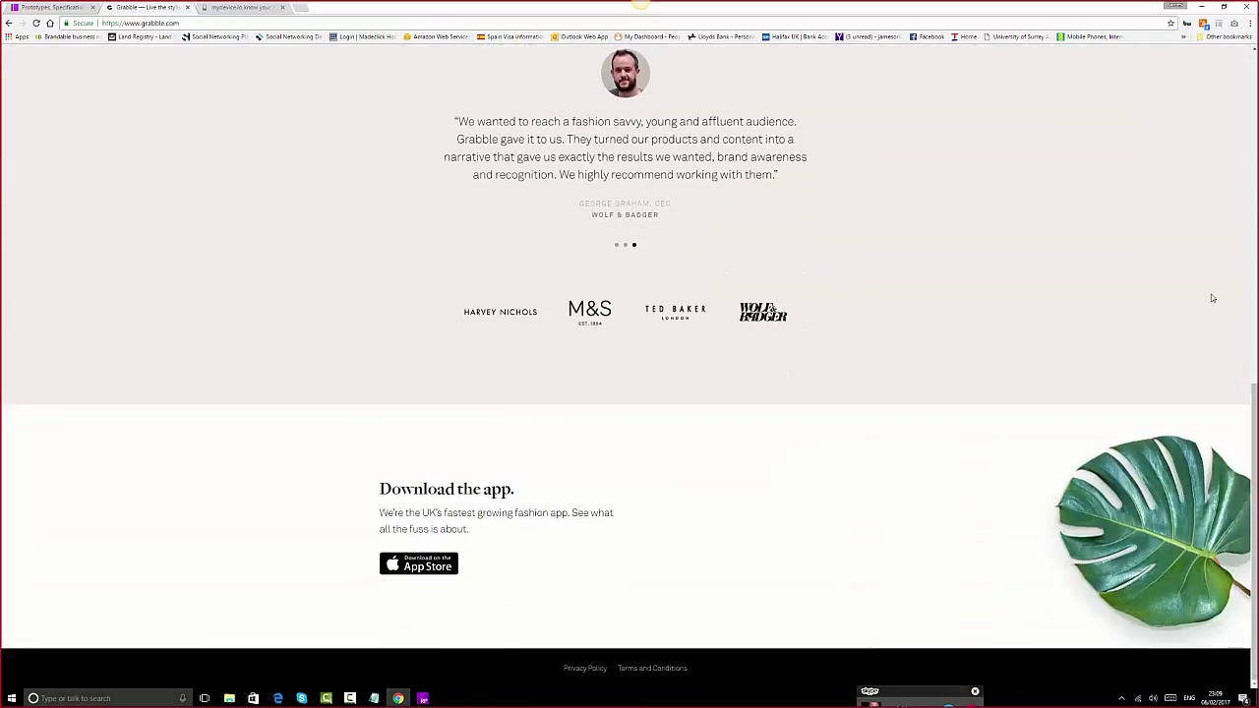
scroll(1213, 298, up, 5)
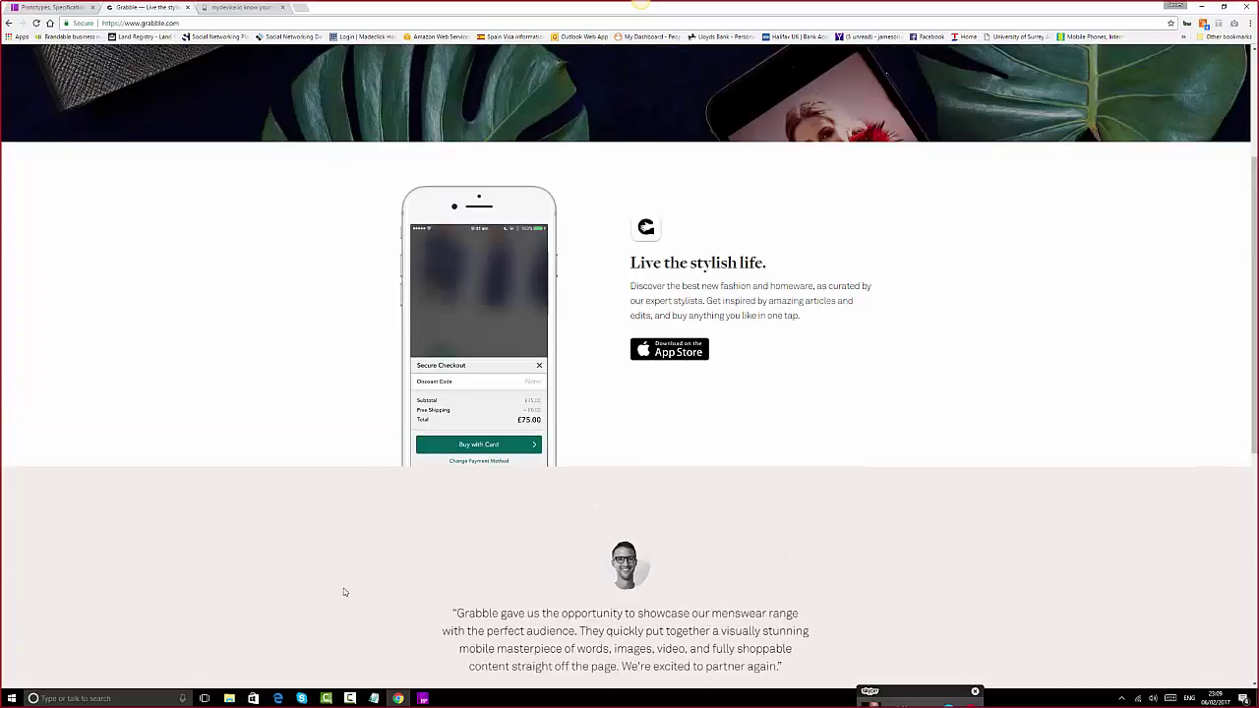
- Return to Axure RP and set the Banner dynamic panel's height to 660
click(422, 698)
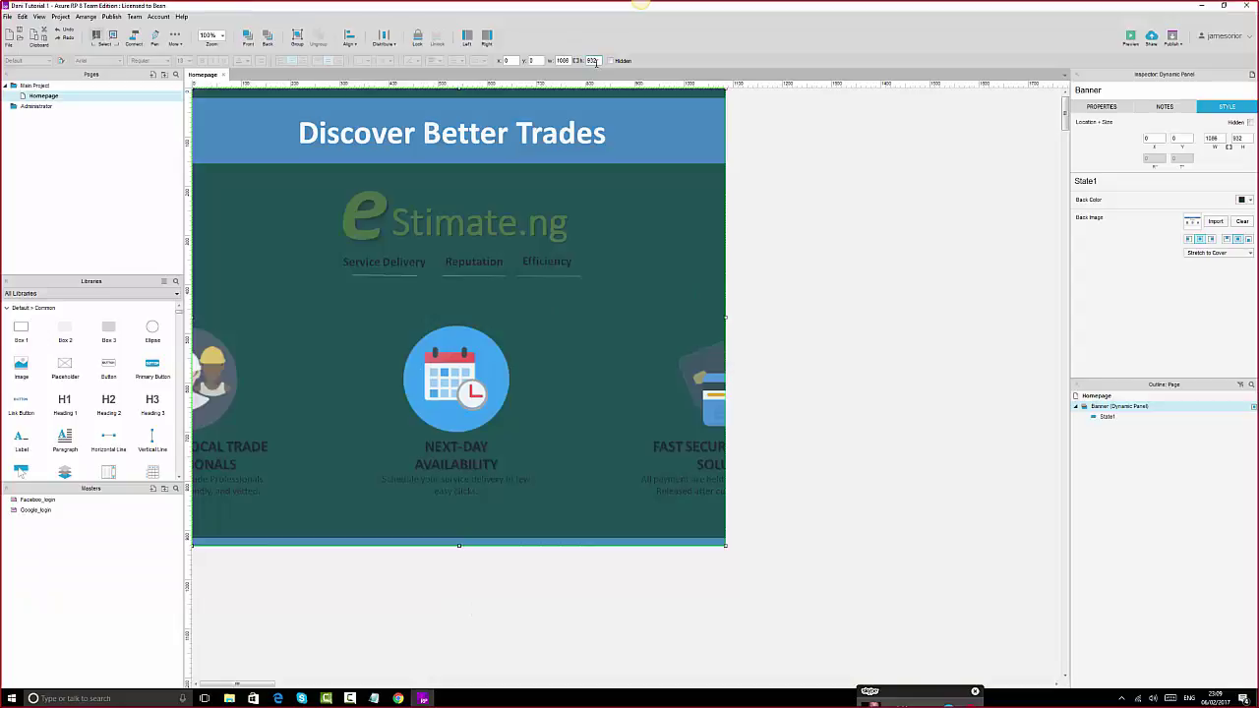
text(660)
key(Return)
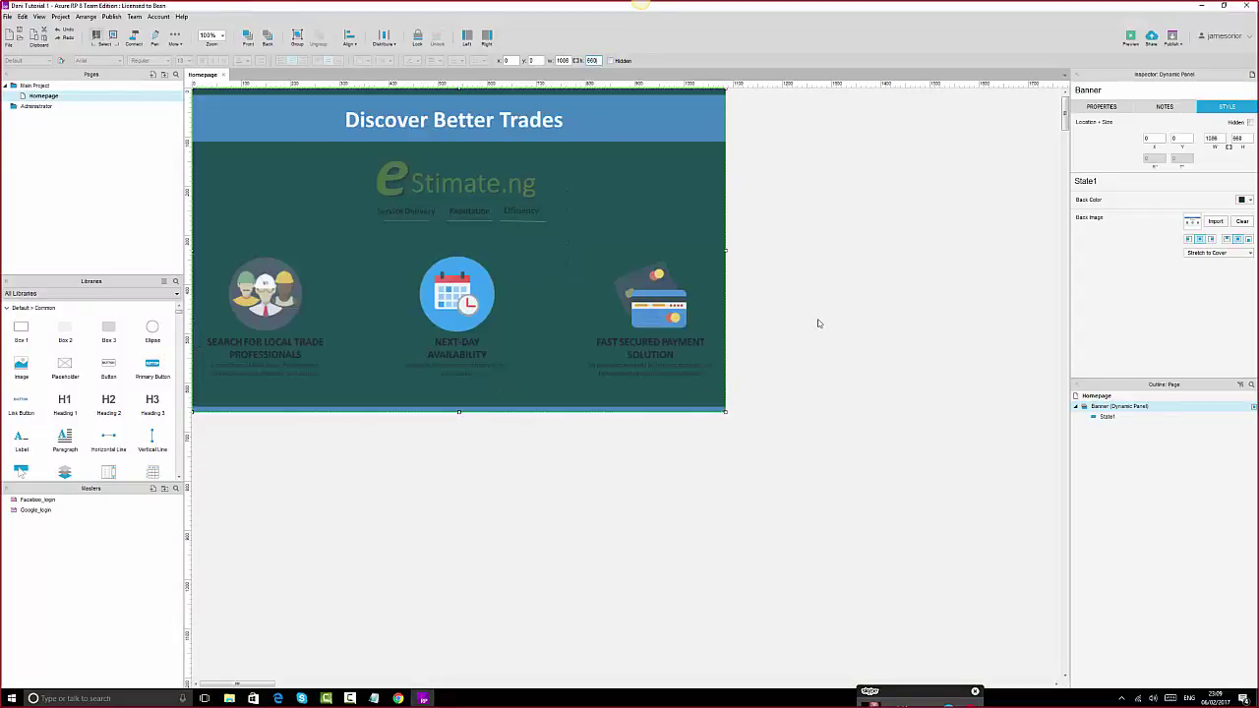
- Place a Box 1 rectangle directly below the Banner, matching its width and about 521 high
click(821, 323)
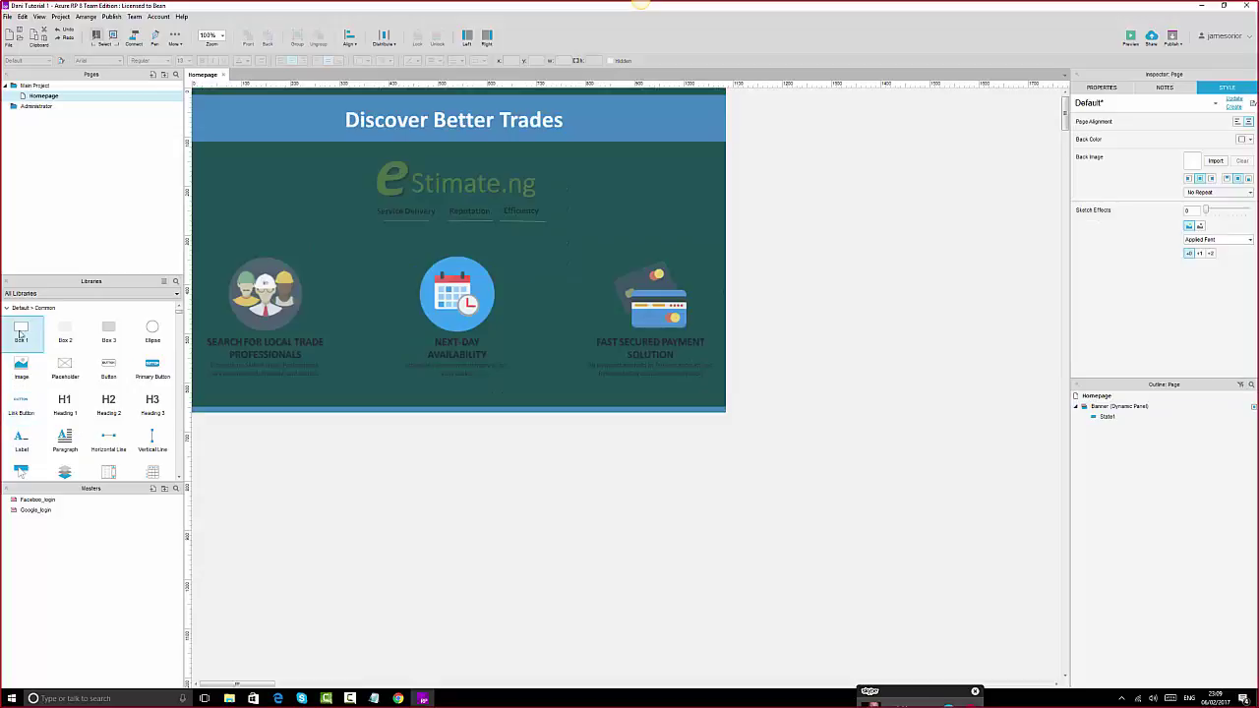
drag(87, 368, 195, 420)
drag(342, 500, 729, 676)
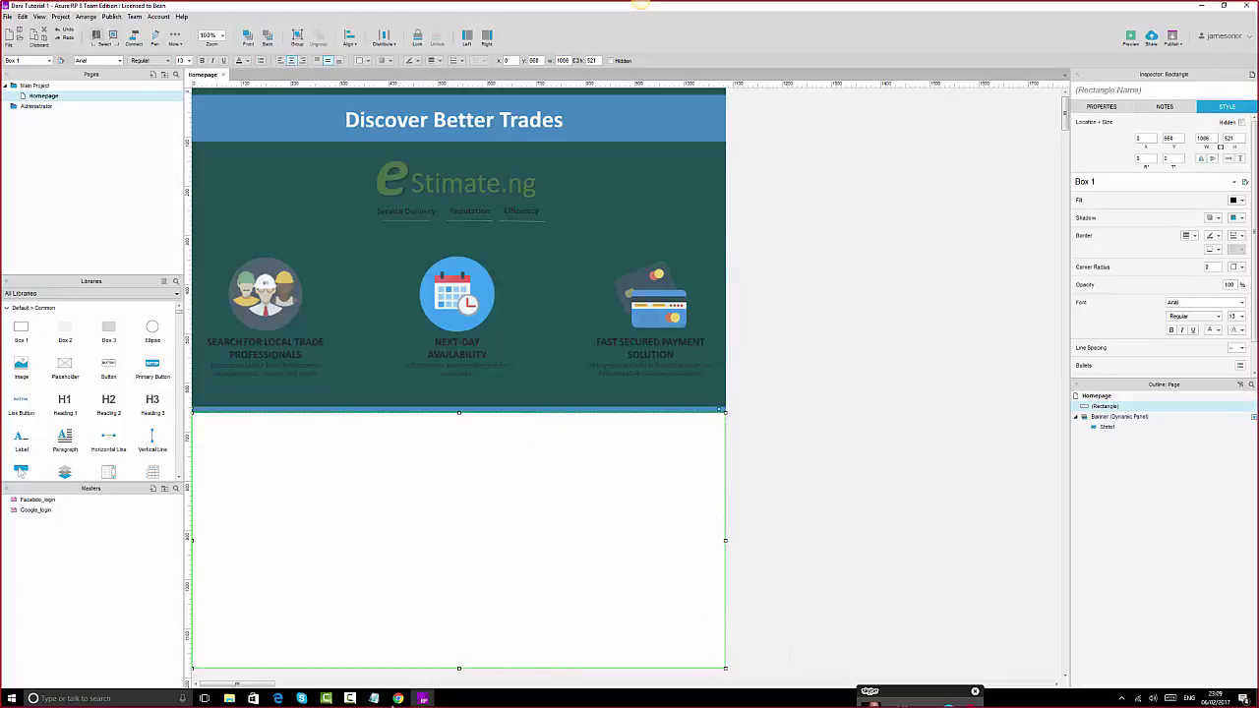
- Compare with the Grabble page in Chrome, then extend the white rectangle to about 770 high in Axure RP and remove its border
click(398, 698)
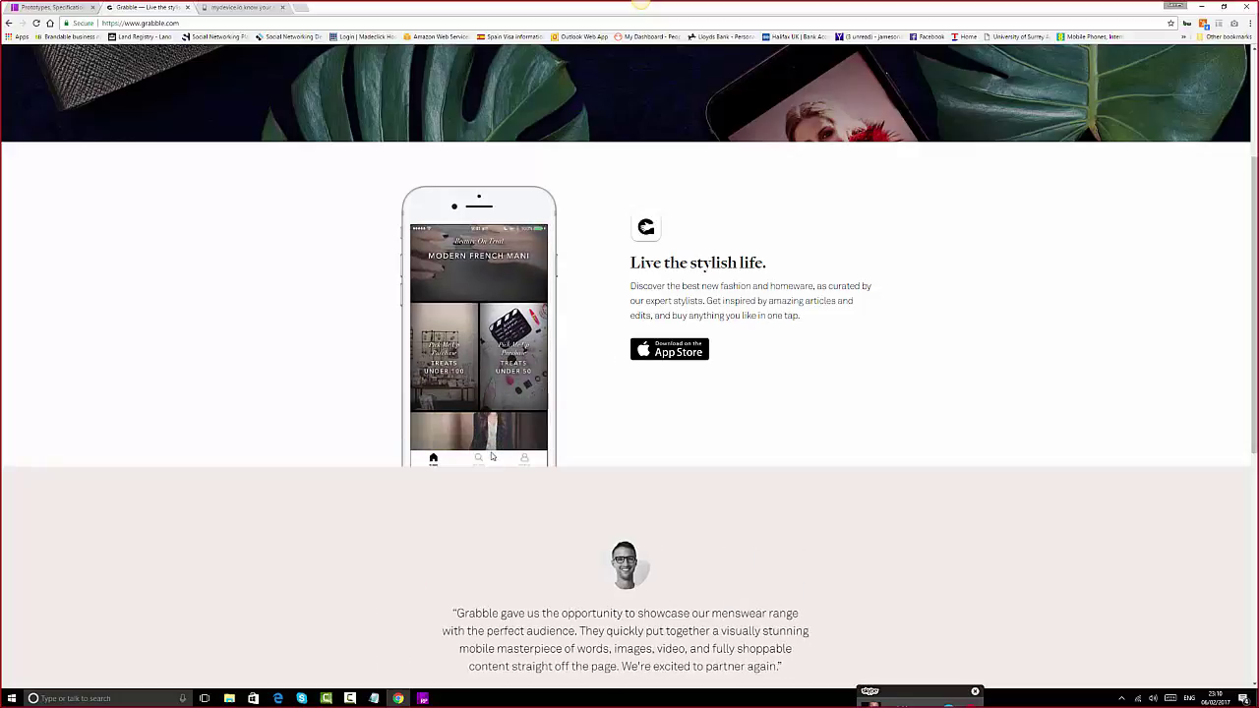
mouse_move(433, 701)
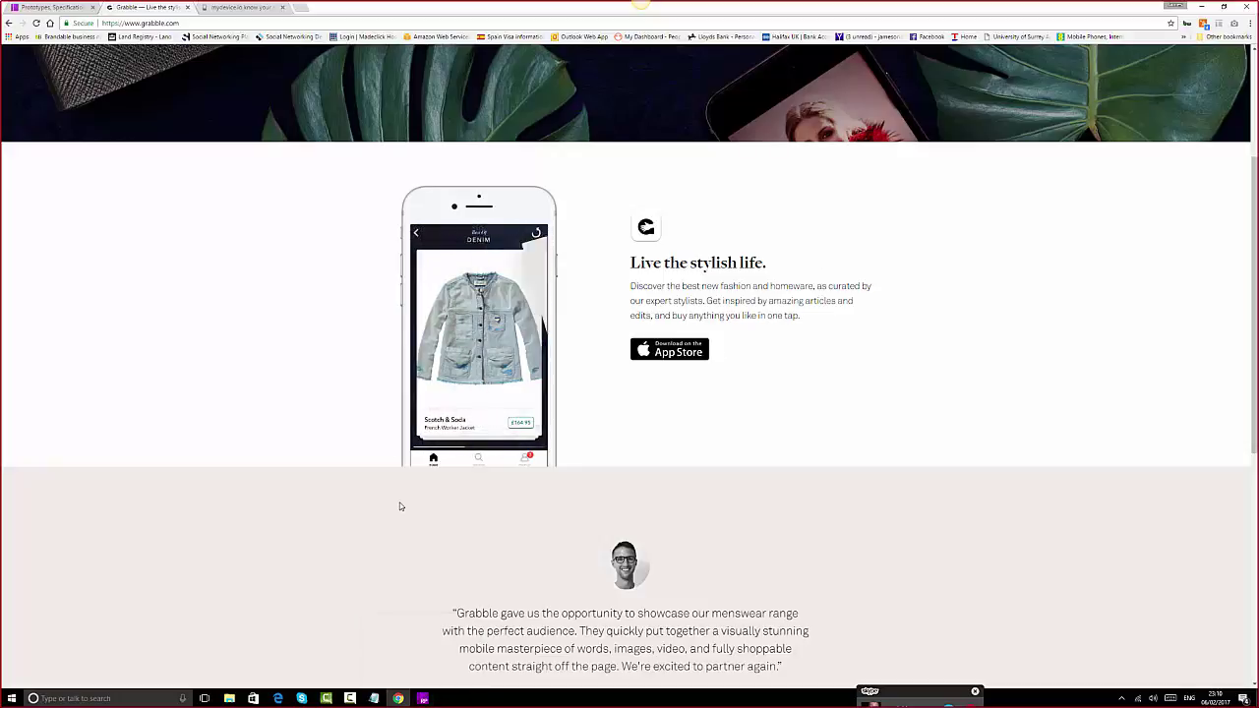
click(423, 699)
scroll(851, 324, down, 3)
drag(725, 432, 725, 554)
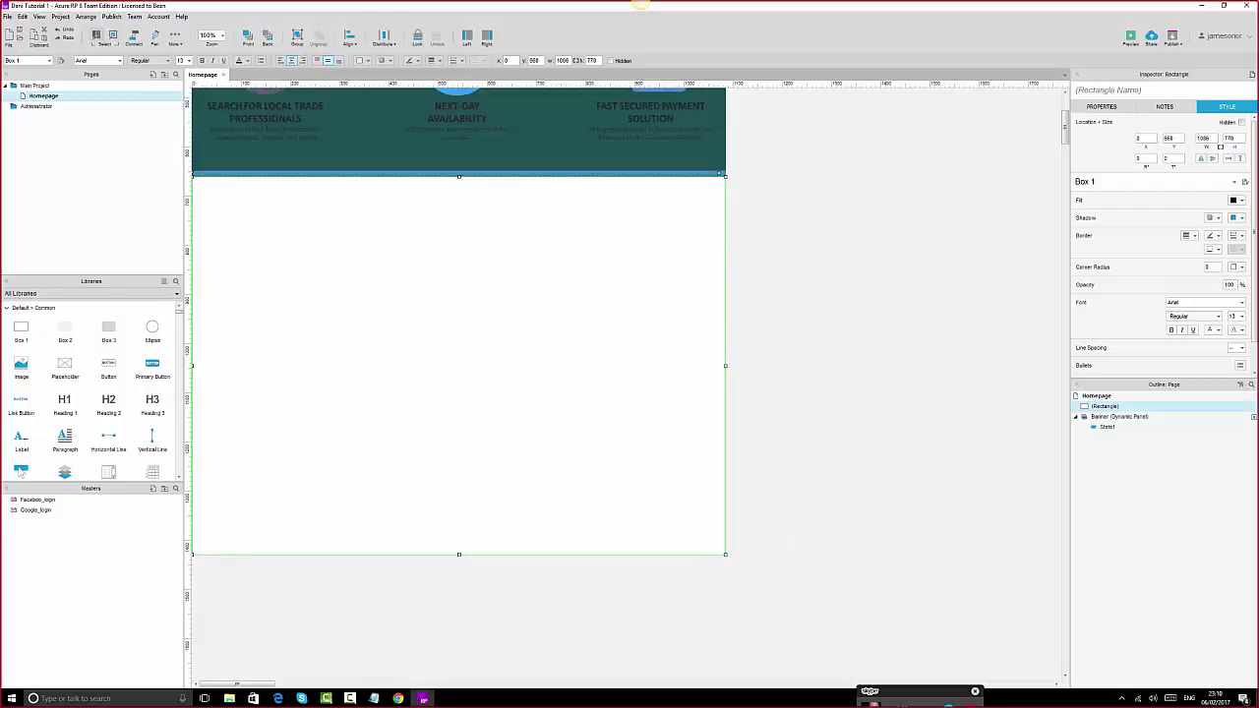
click(1196, 238)
click(888, 199)
click(886, 201)
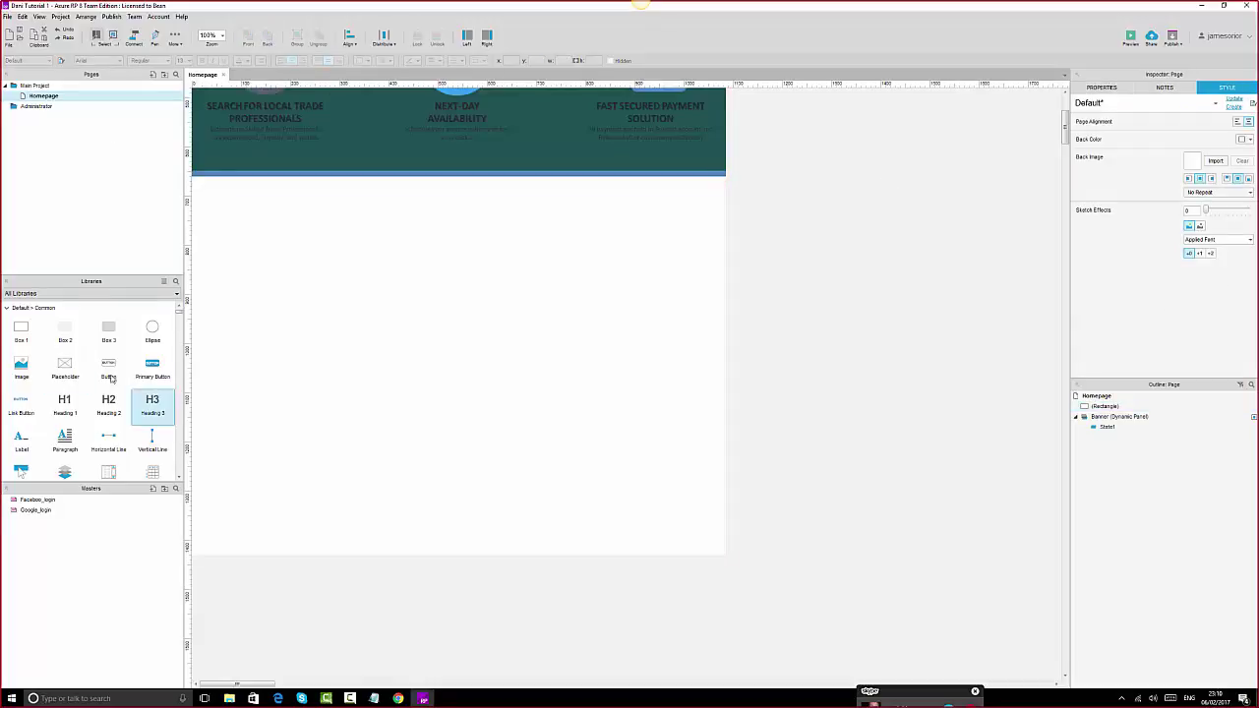
- Place an Image widget on the left of the white rectangle, about 327 by 628, at about x 162, y 766
drag(313, 449, 282, 239)
drag(428, 319, 442, 545)
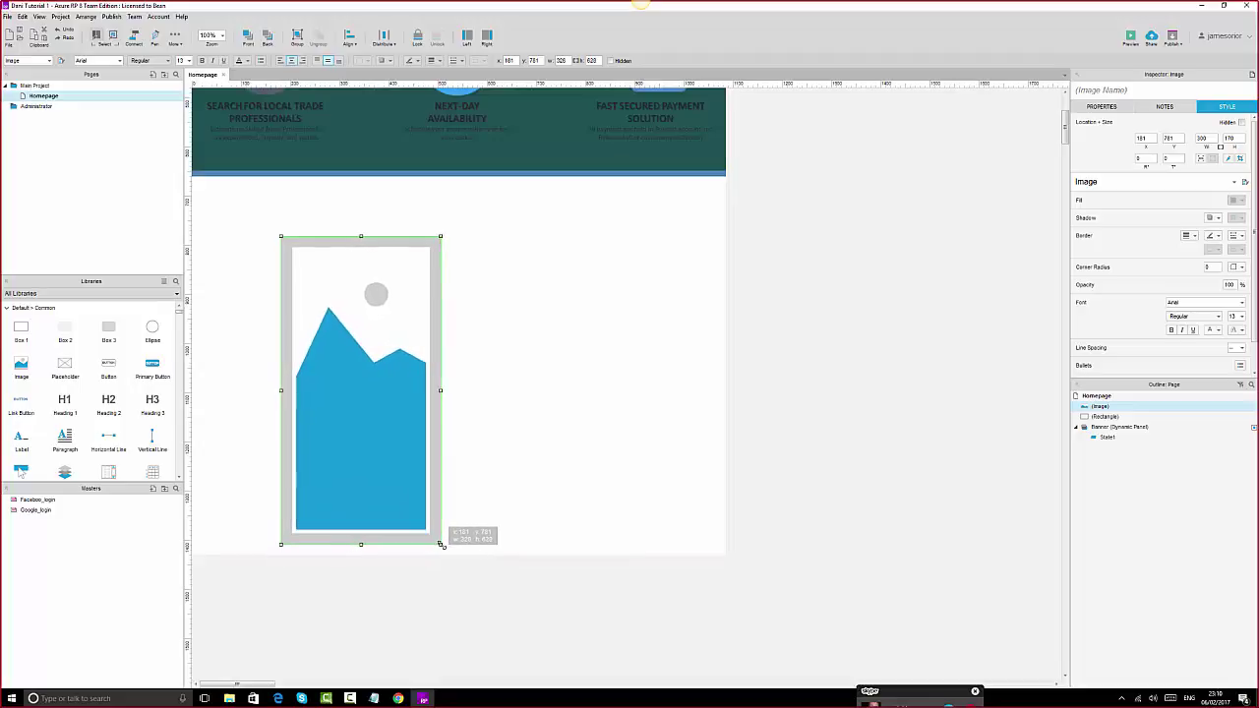
drag(368, 376, 358, 368)
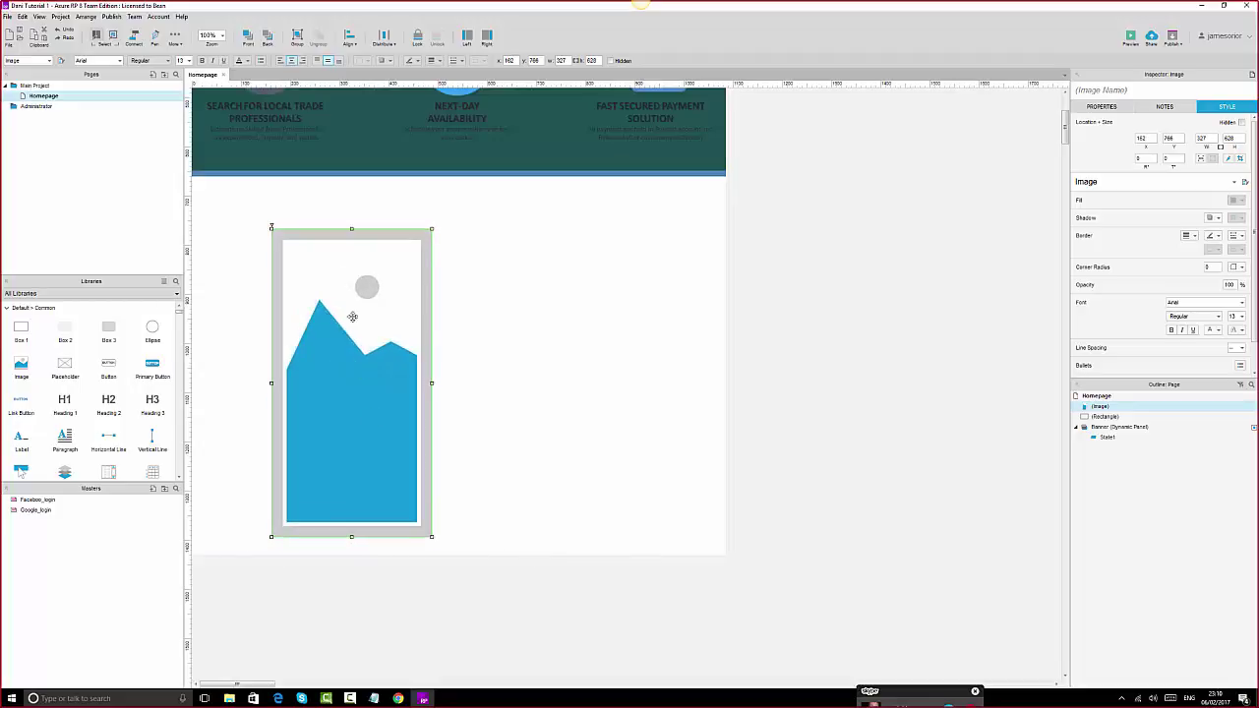
- Switch to the Grabble page in Chrome, start a screen capture and narrow its region to the phone screen's width, about 281 pixels
click(397, 697)
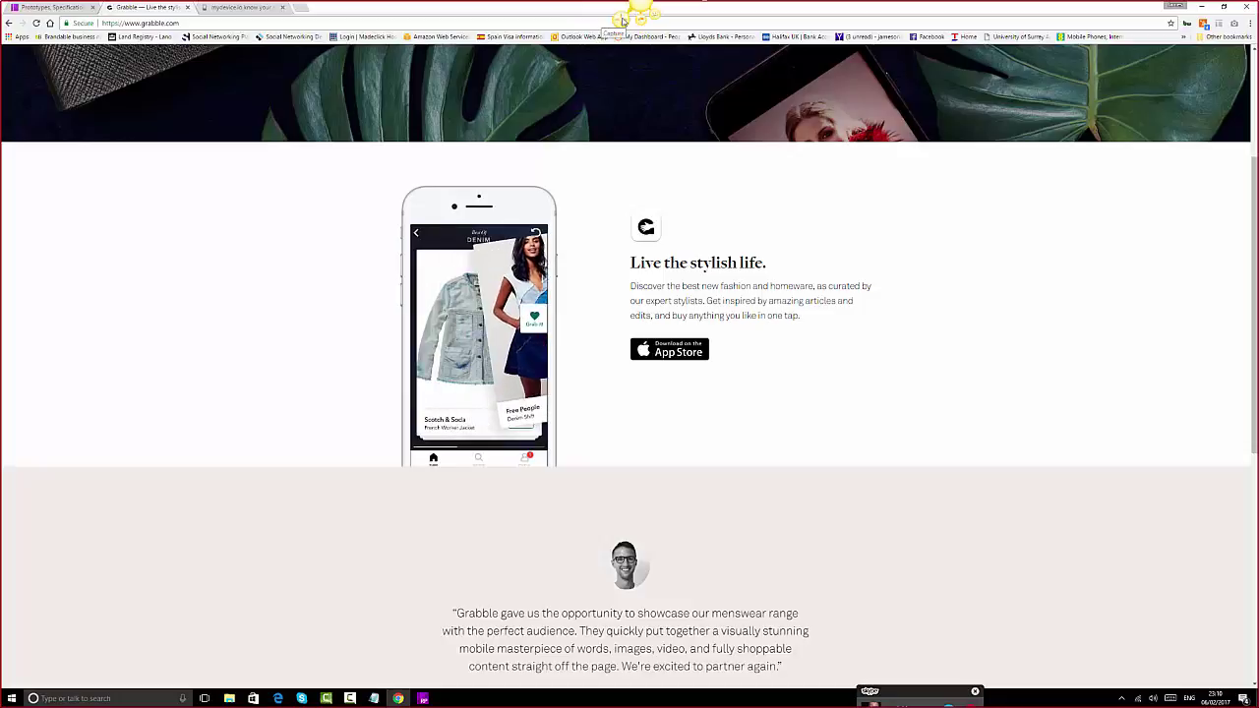
click(623, 20)
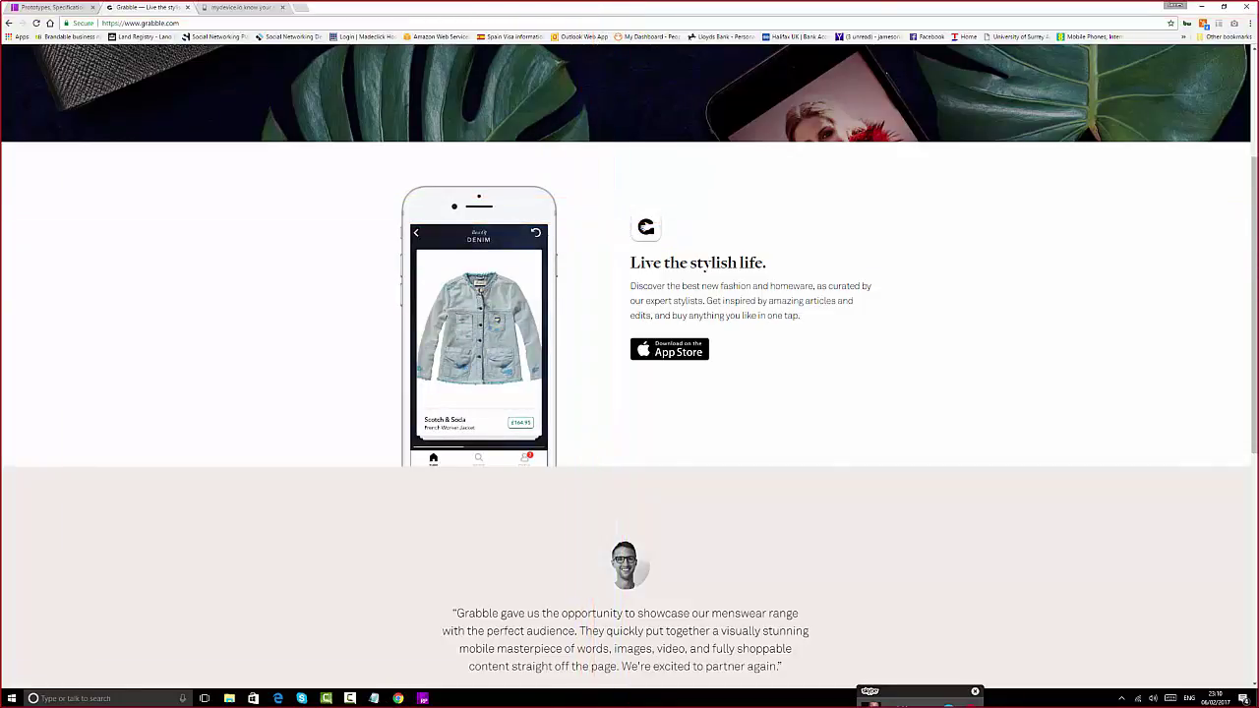
drag(418, 362, 410, 309)
drag(1256, 177, 919, 180)
drag(377, 124, 403, 156)
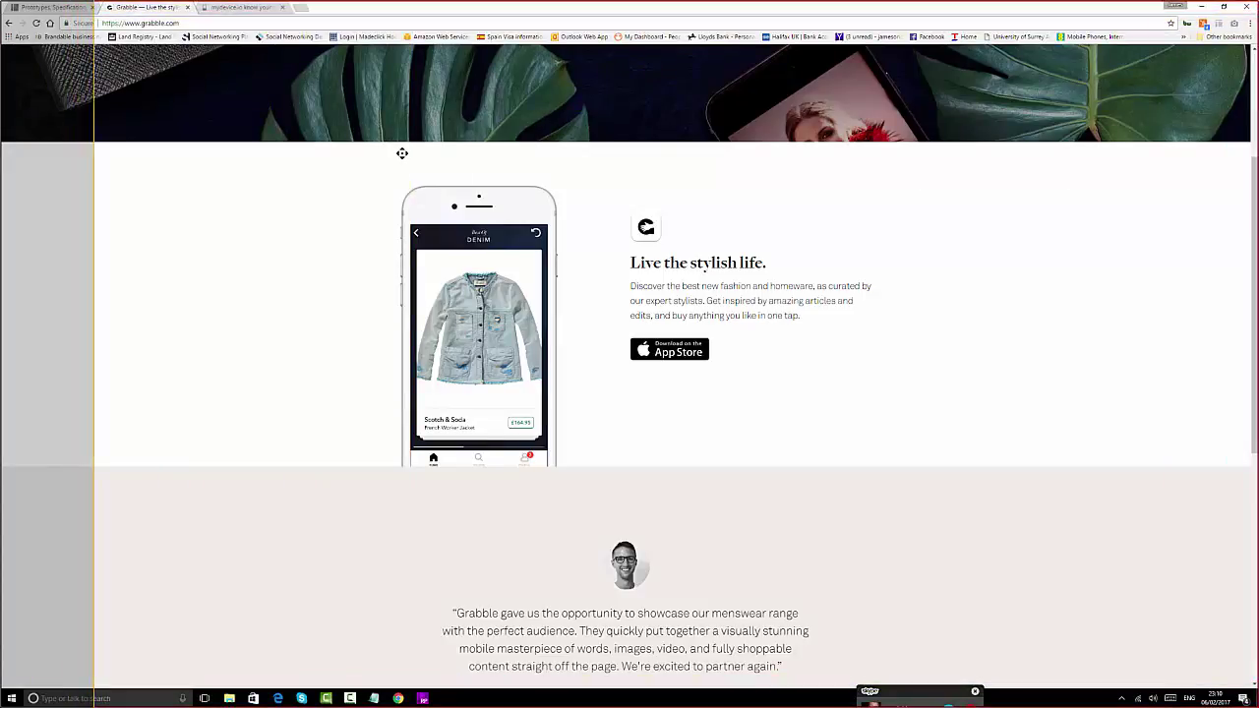
drag(106, 203, 415, 233)
drag(418, 232, 410, 232)
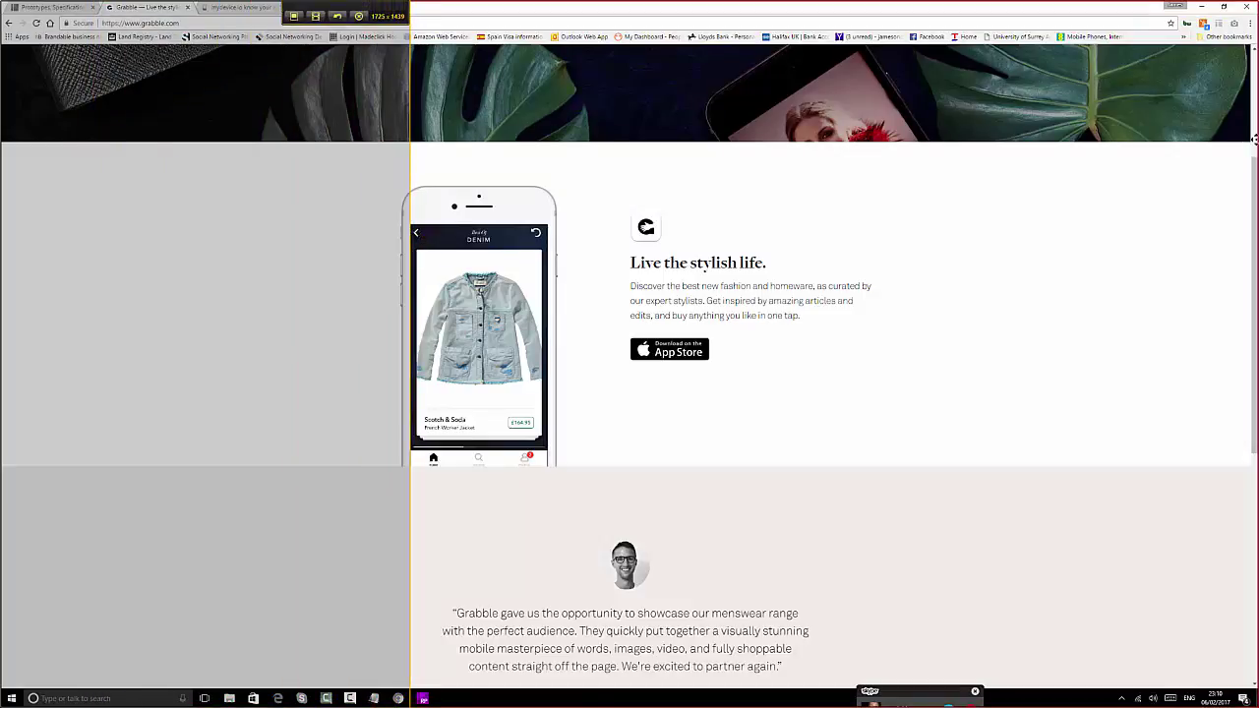
drag(1257, 140, 1168, 137)
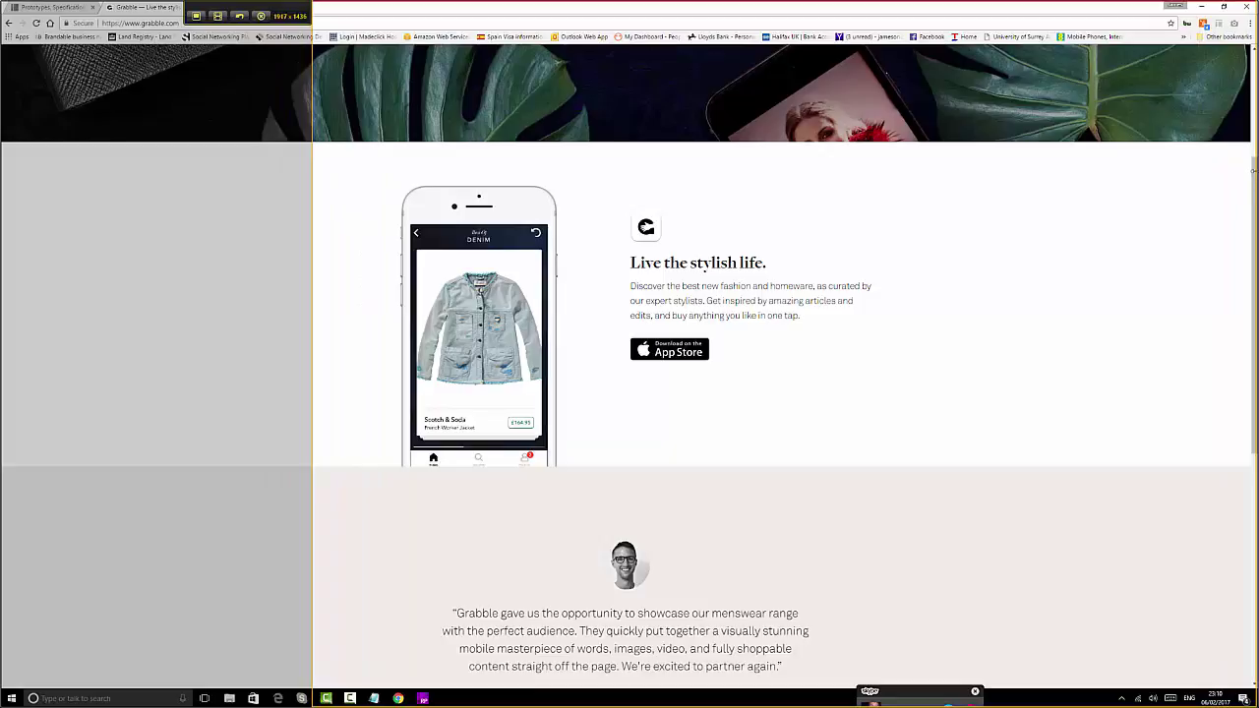
drag(1251, 169, 549, 187)
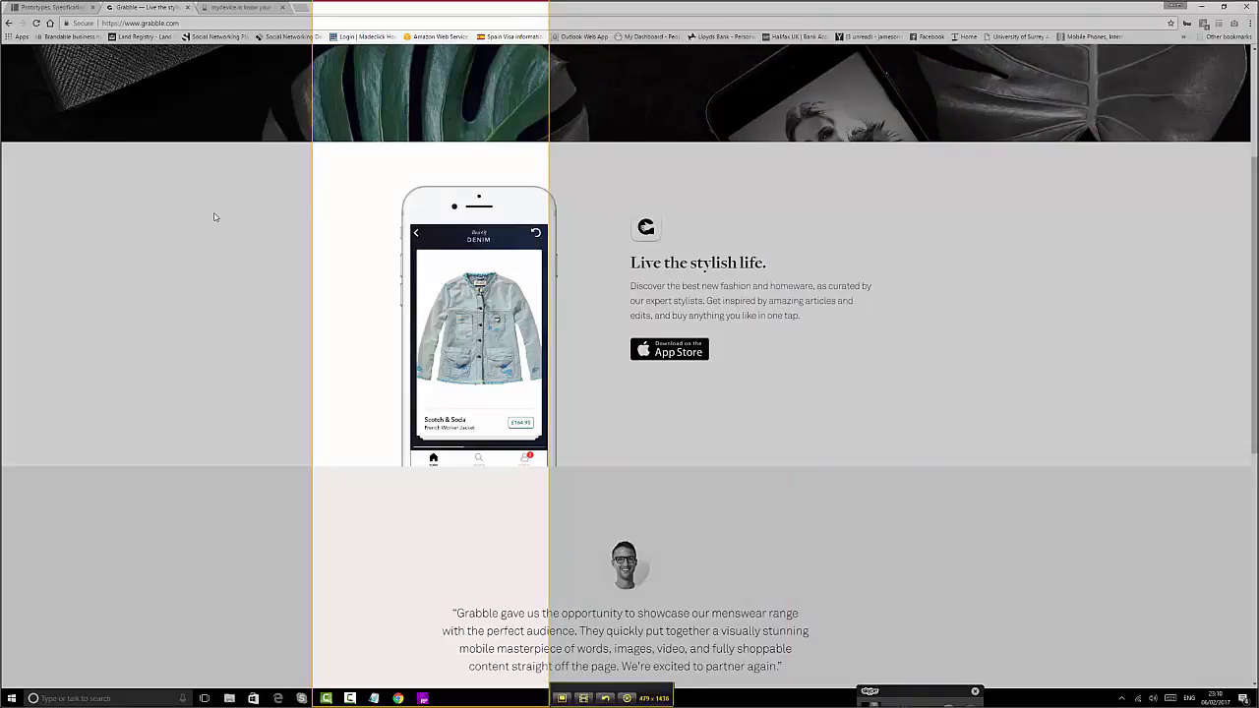
drag(312, 197, 411, 201)
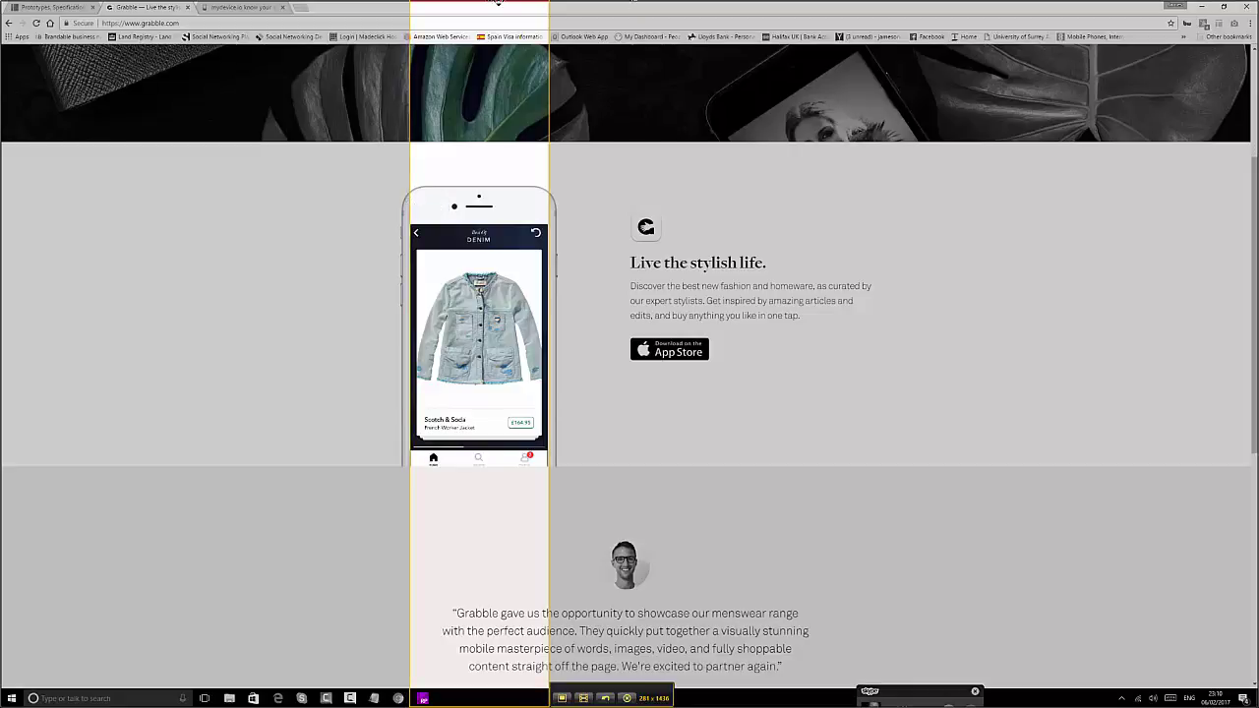
- Crop the capture region's height to the phone screen, about 496 pixels, and take it as an image
drag(502, 702, 517, 465)
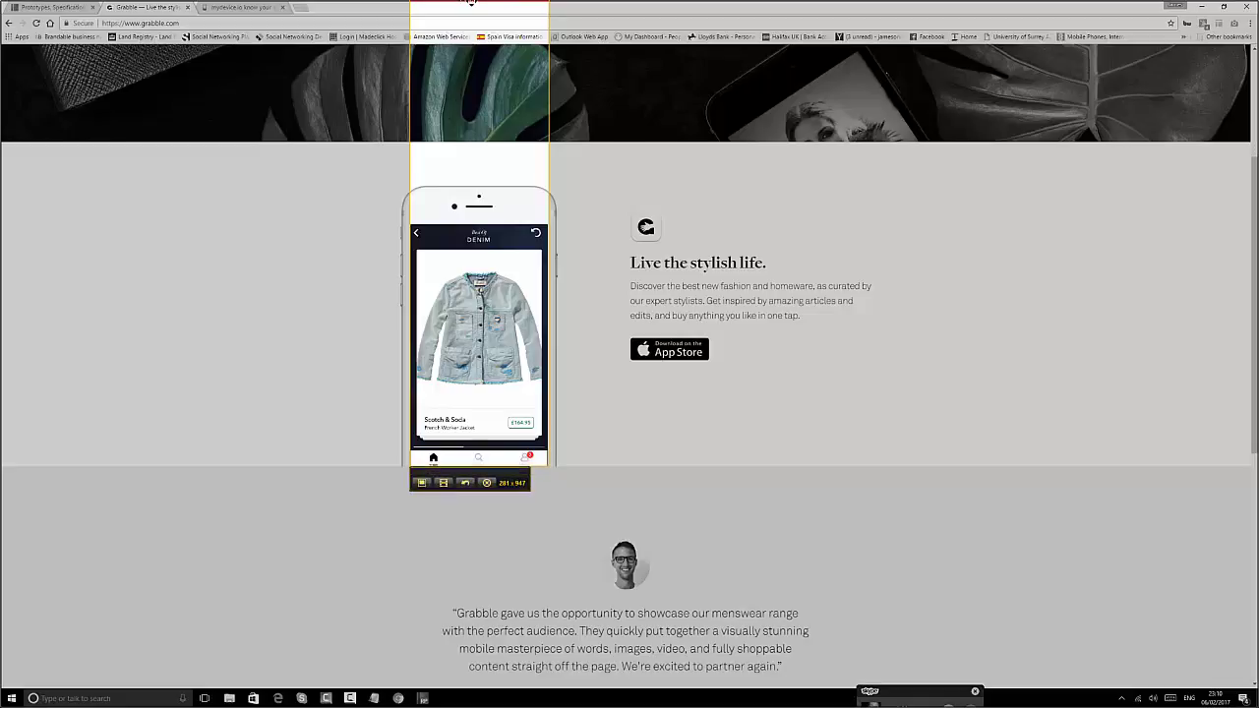
drag(479, 8, 479, 226)
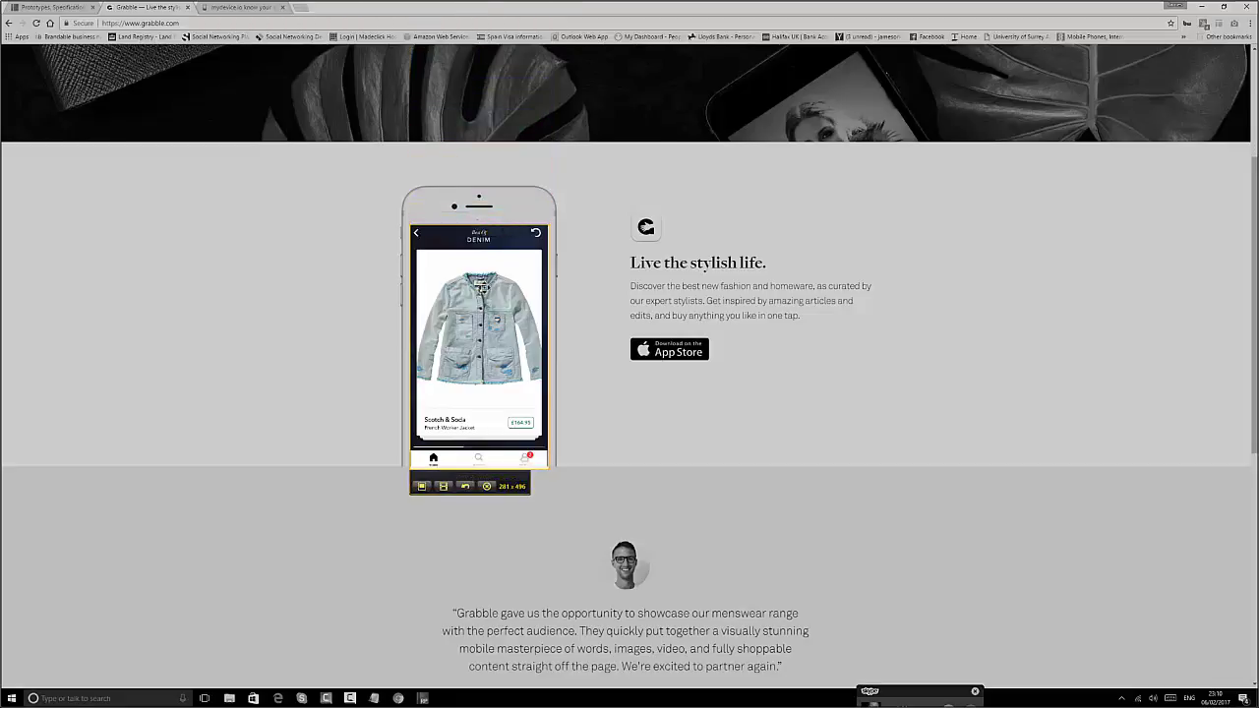
click(421, 486)
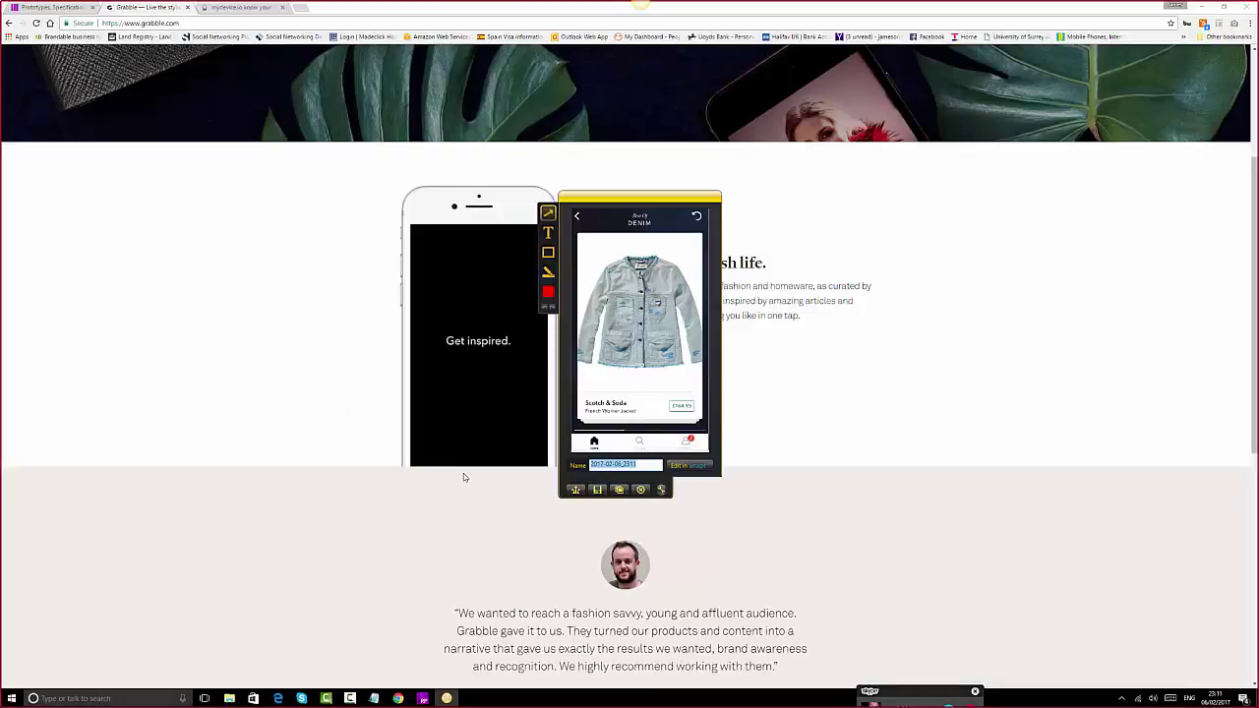
- Save the capture as a PNG in a new Desktop folder named "dani tutorial" and dismiss the confirmation
click(597, 489)
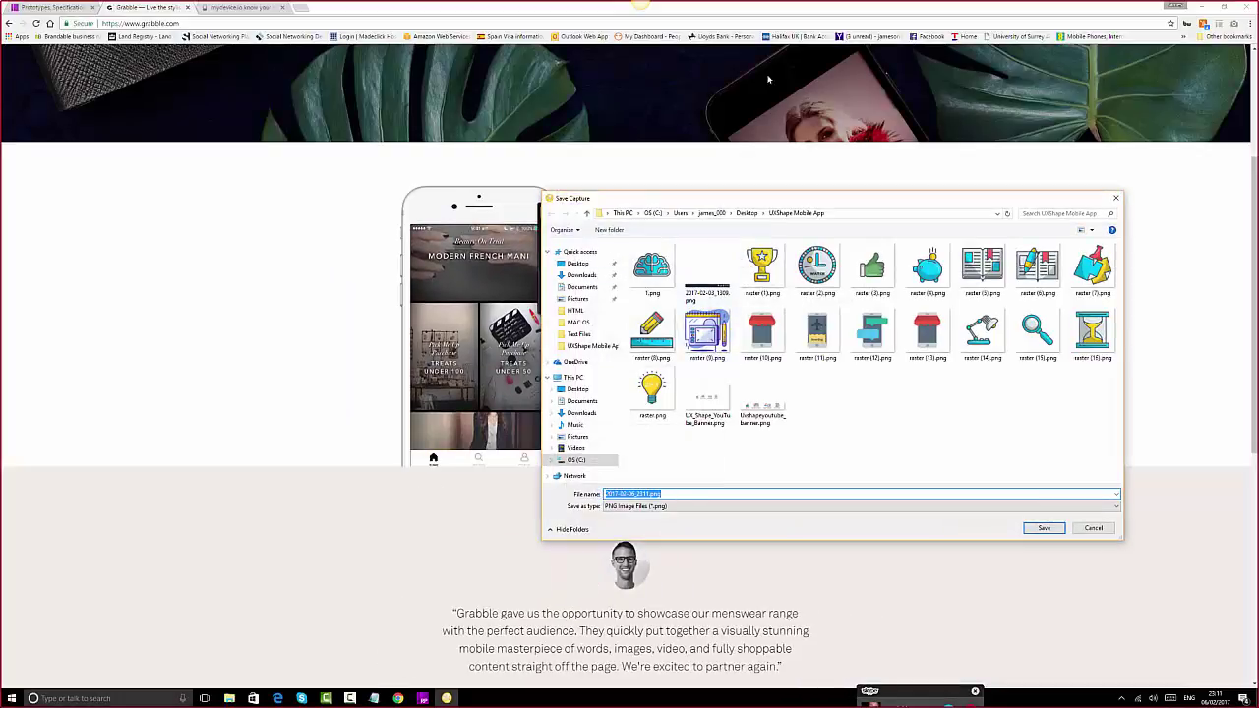
click(577, 264)
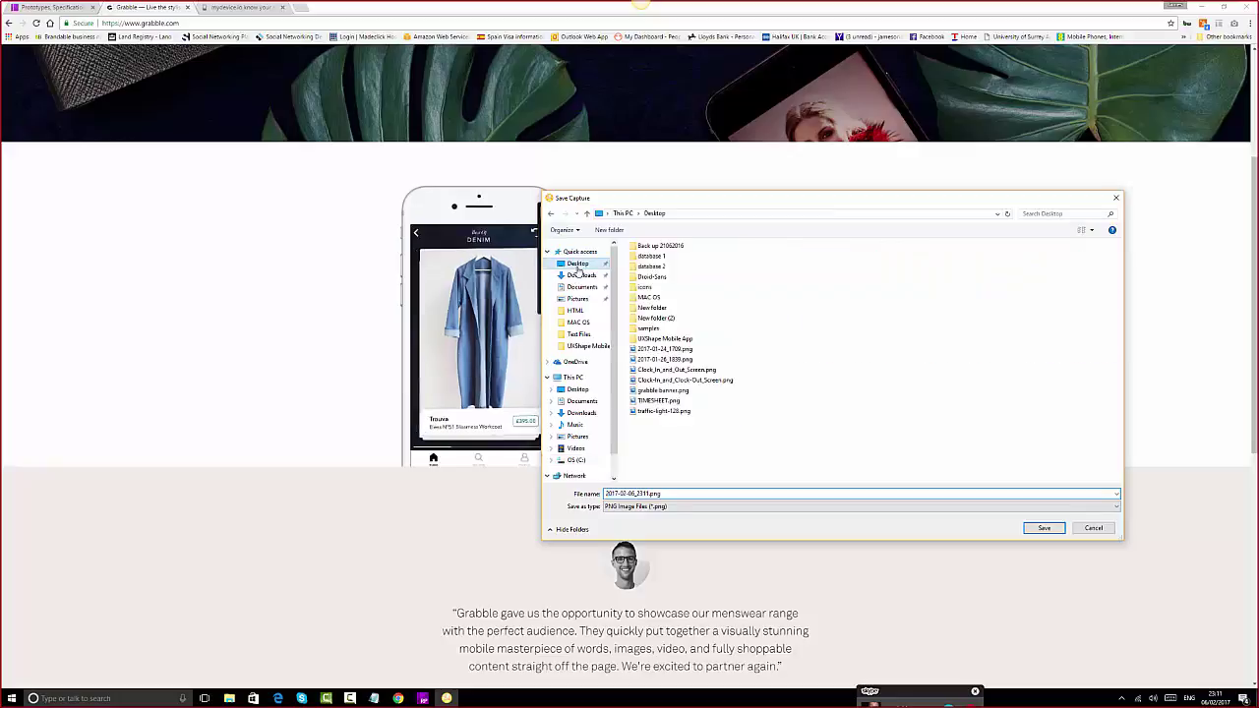
click(609, 230)
text(danni p)
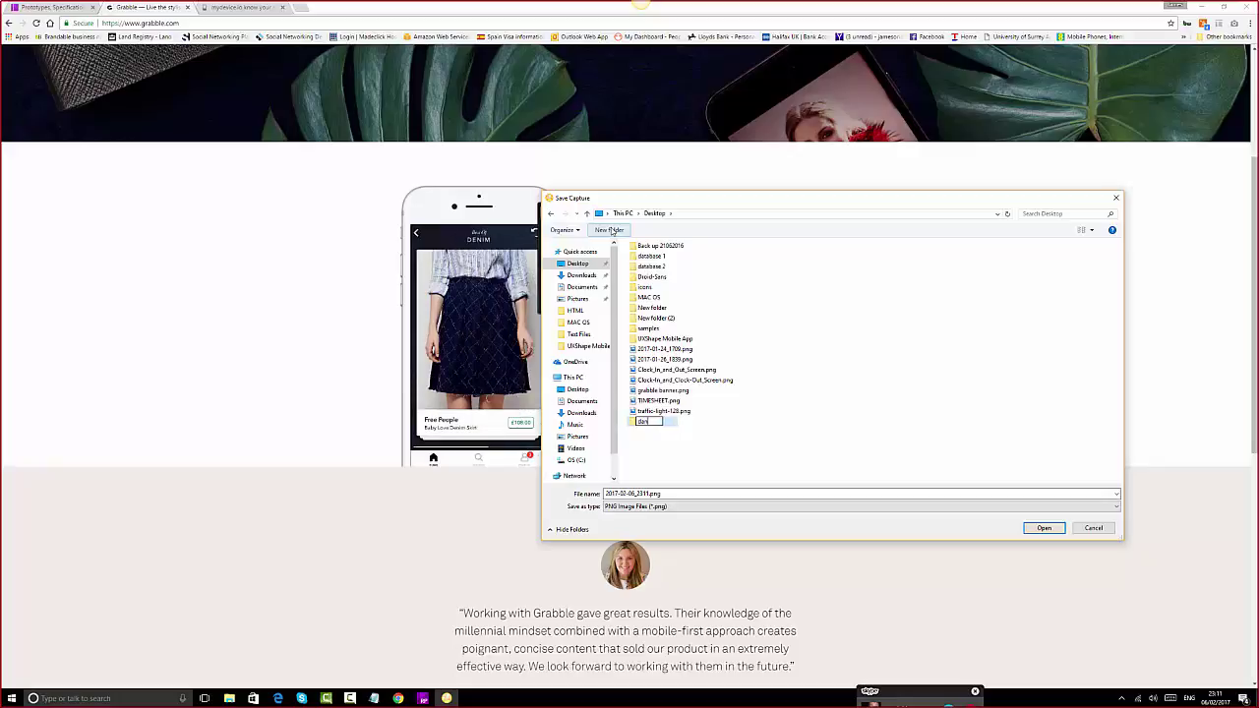
key(BackSpace)
key(BackSpace)
text(tutorial)
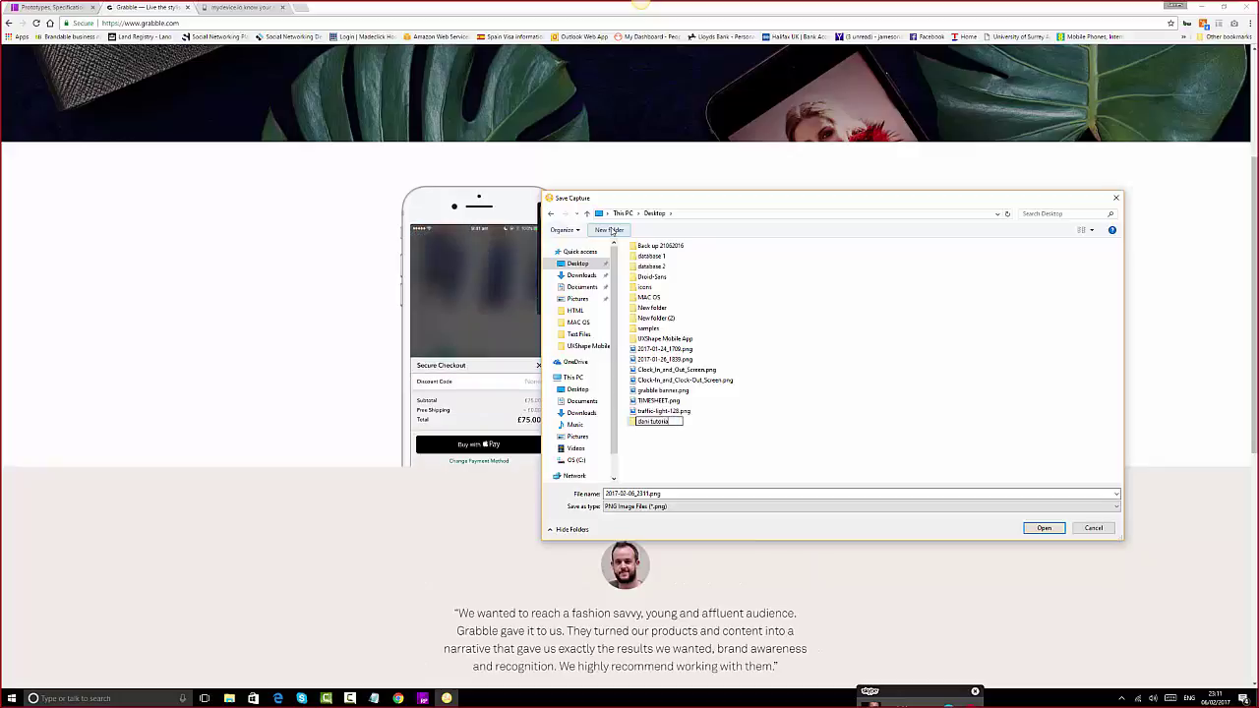
key(Return)
double_click(660, 422)
click(1053, 529)
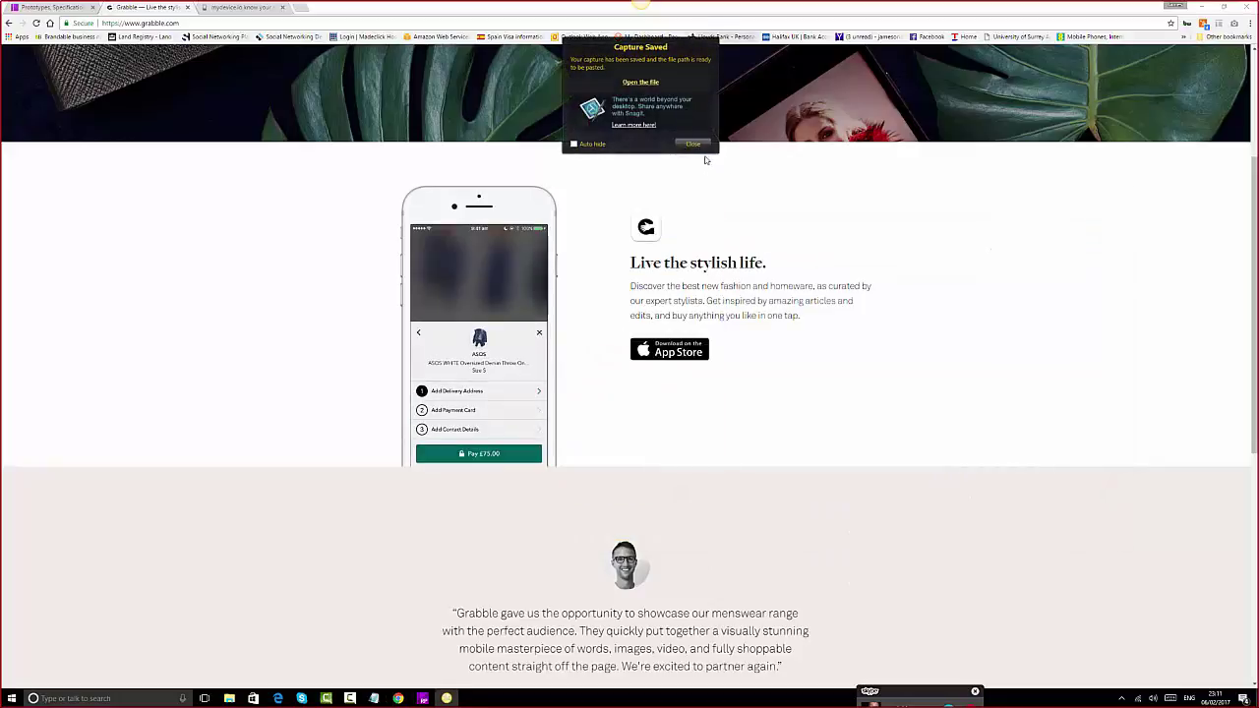
click(692, 143)
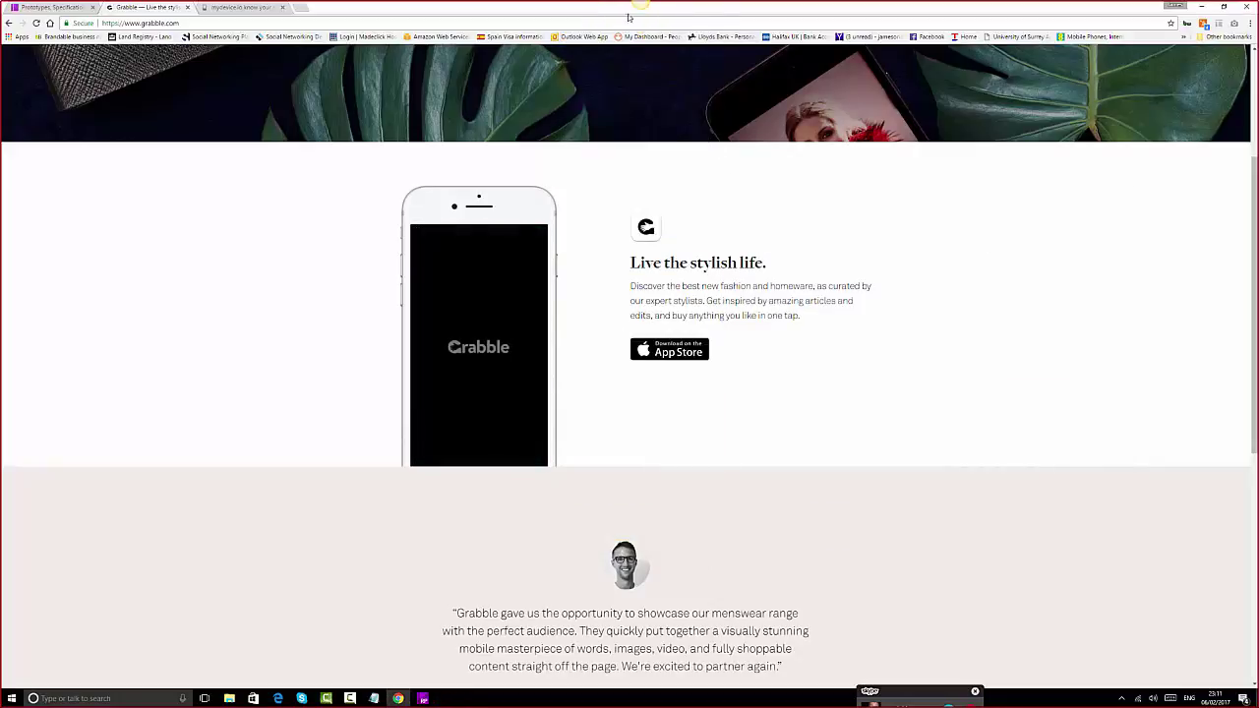
- Capture a second image of the phone screen showing the Grabble logo, cropped to the screen's edges
click(634, 18)
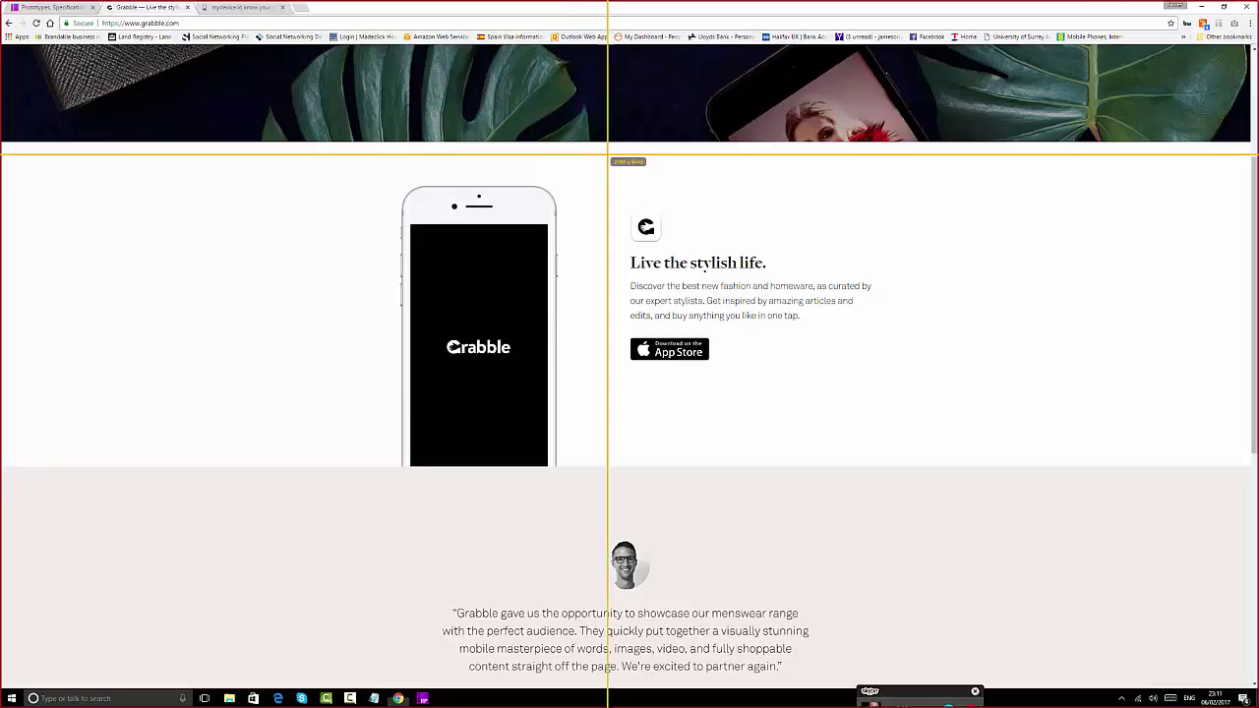
click(610, 224)
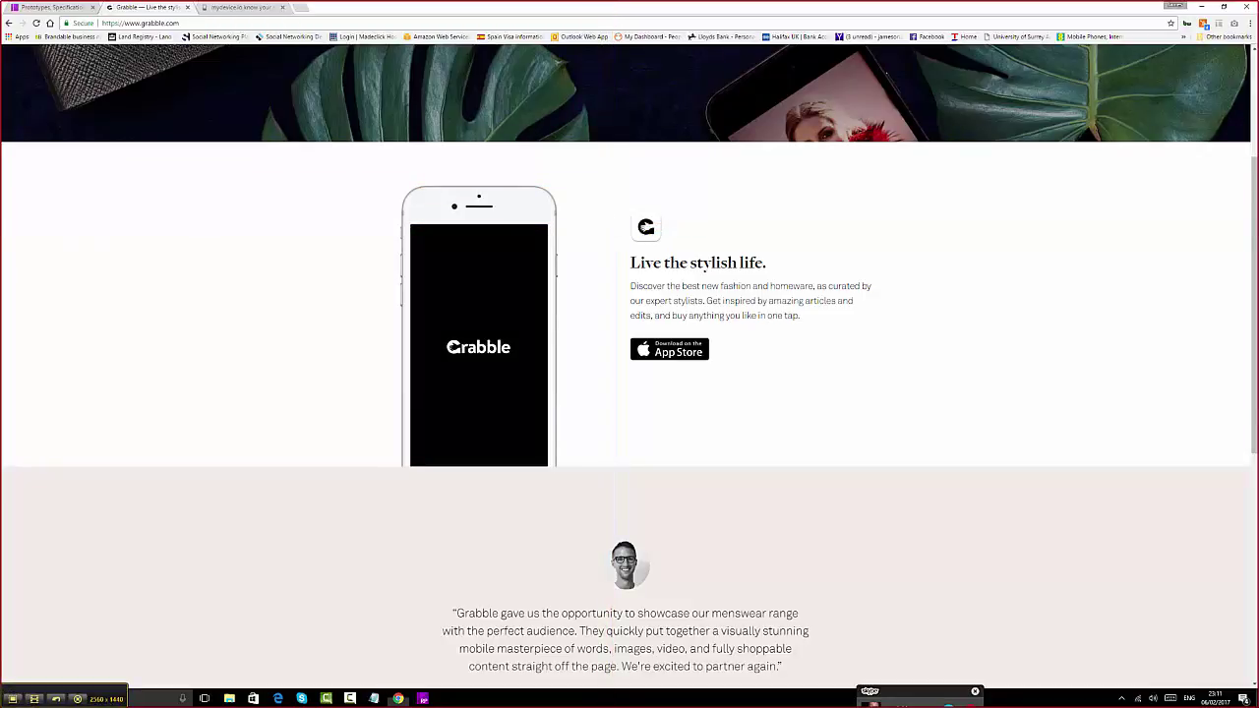
drag(2, 243, 410, 268)
drag(1257, 105, 1067, 106)
drag(649, 85, 548, 86)
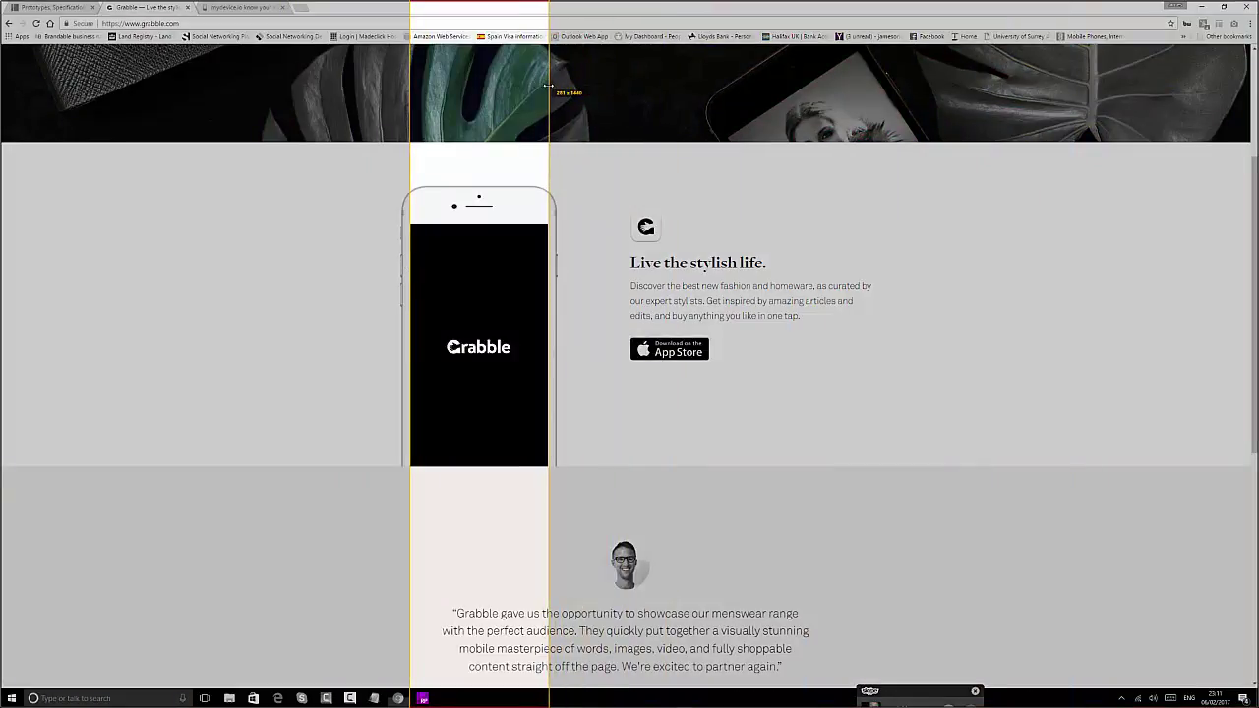
drag(482, 2, 500, 225)
drag(455, 702, 491, 466)
click(420, 476)
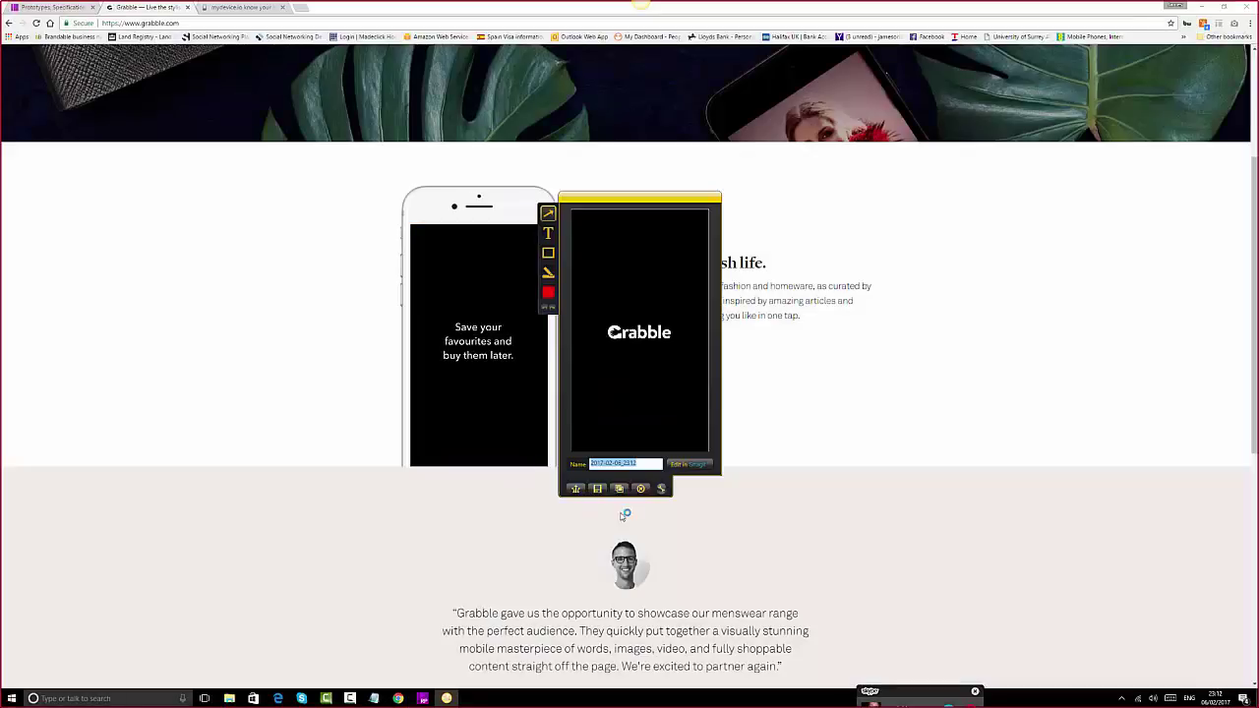
- Save the Grabble logo capture as a PNG in the "dani tutorial" folder
click(597, 488)
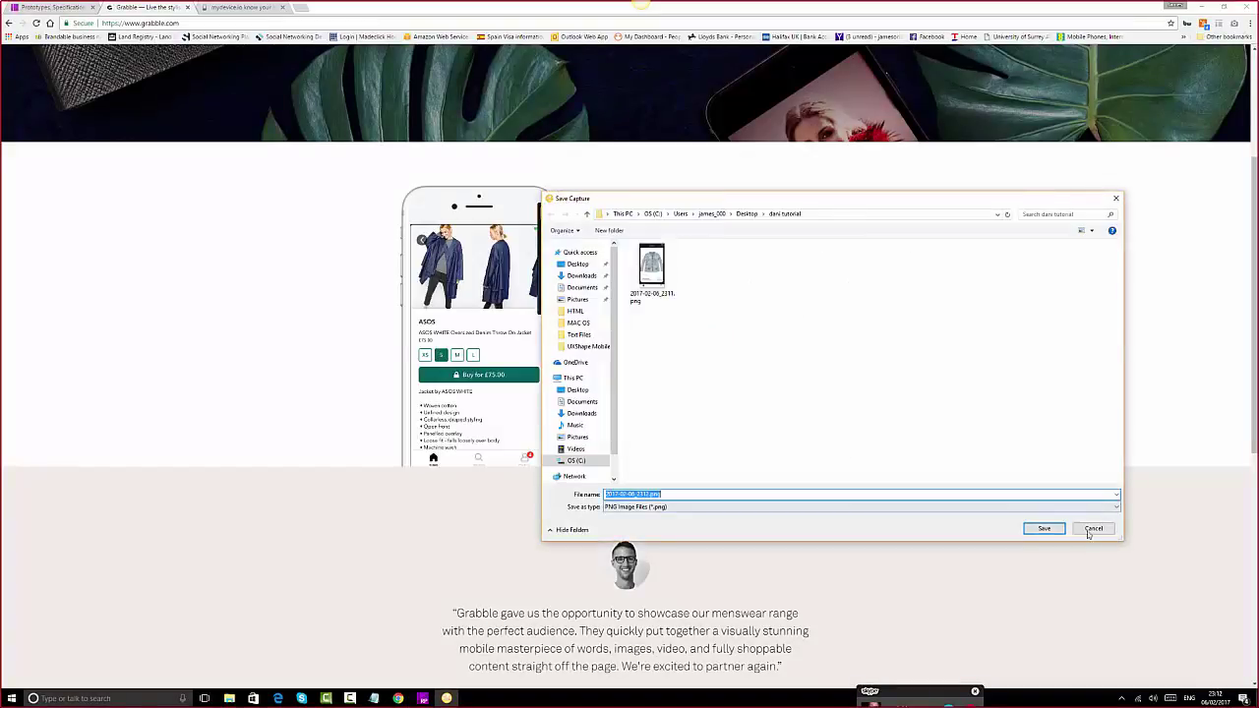
click(1045, 529)
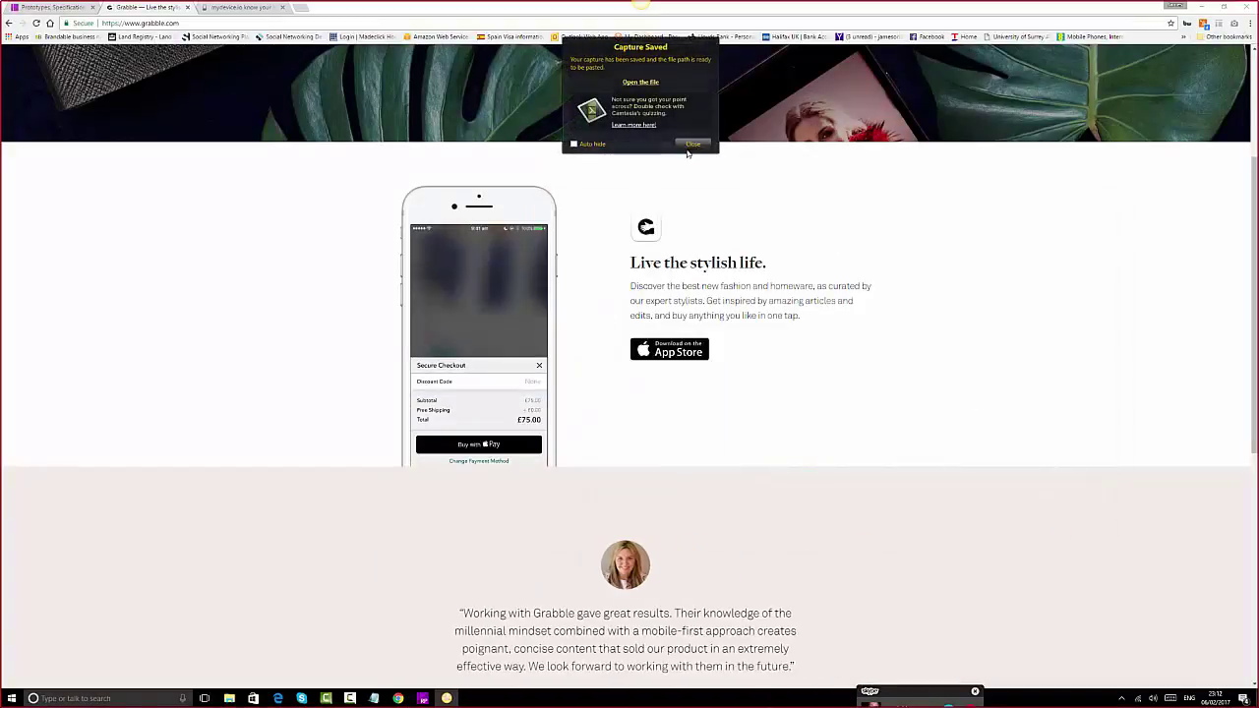
click(690, 145)
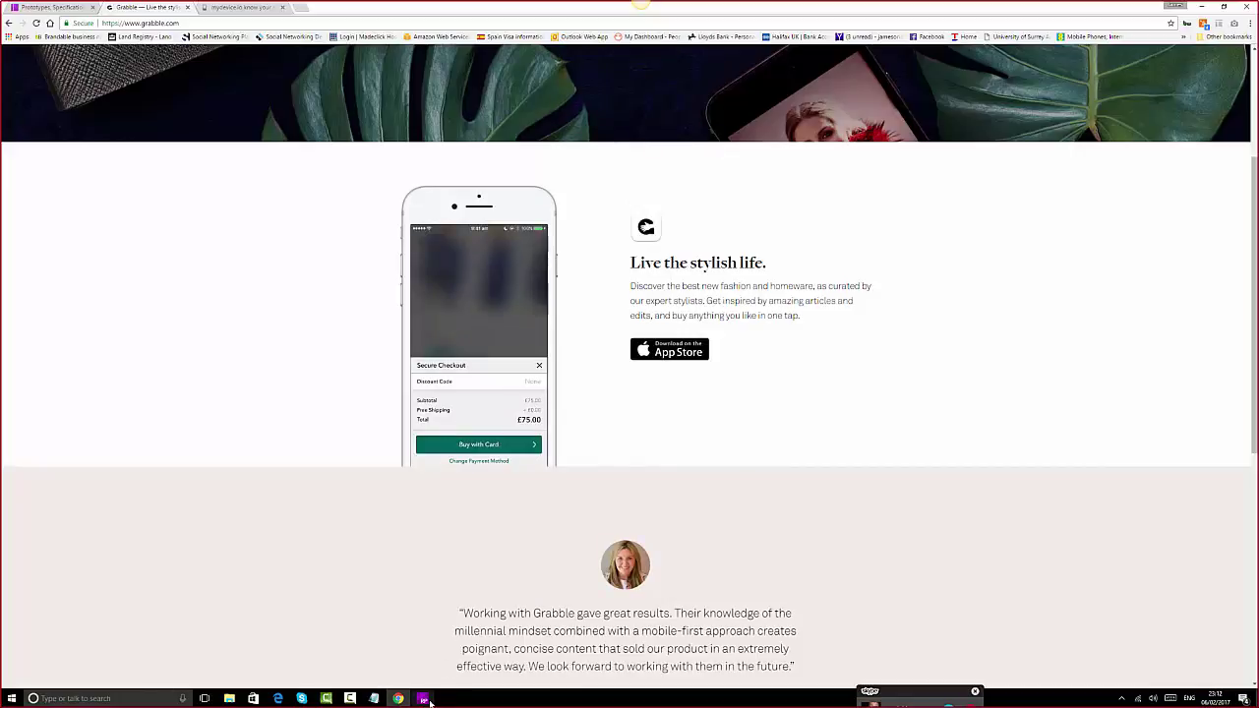
- Return to Axure RP and move the Image widget to about x 145, y 769
click(426, 699)
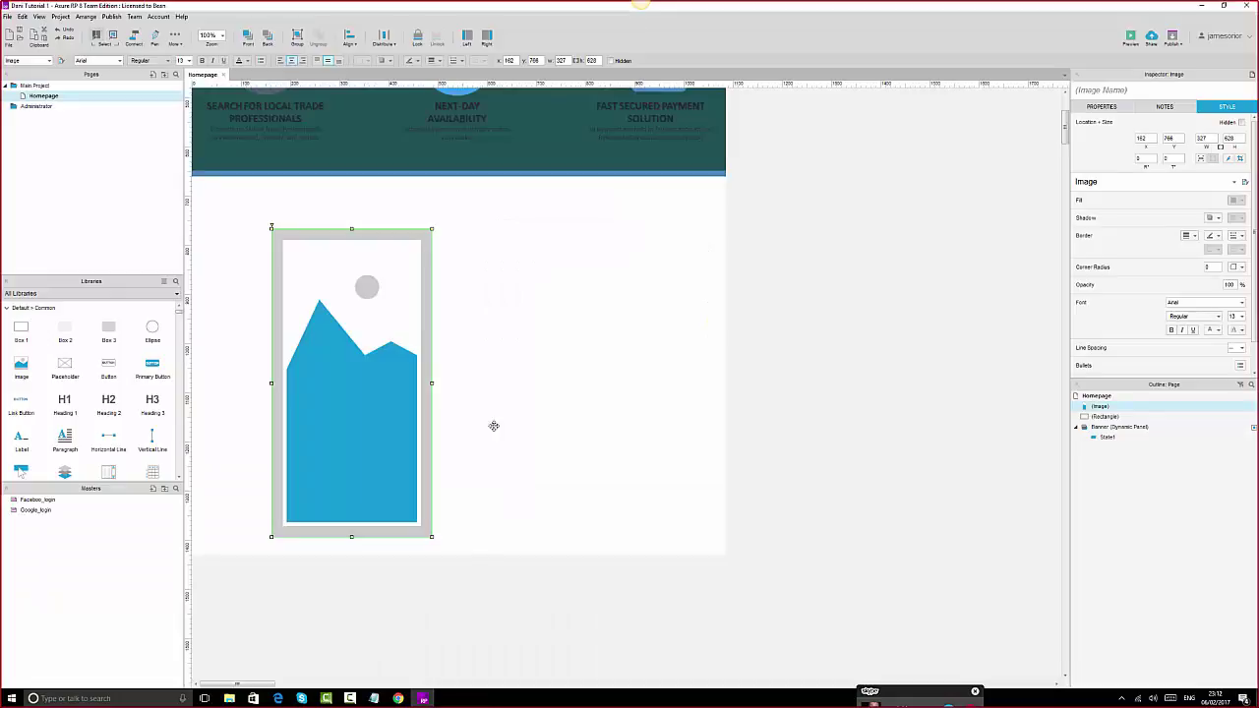
drag(368, 398, 362, 399)
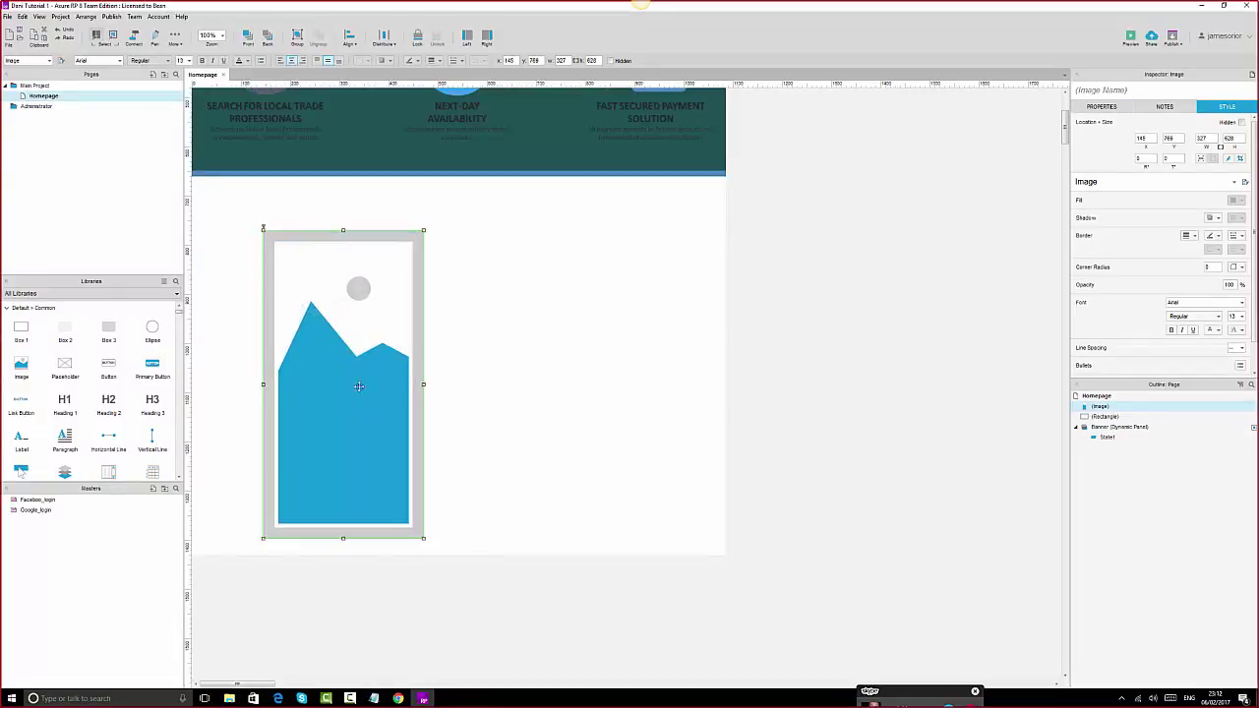
right_click(361, 365)
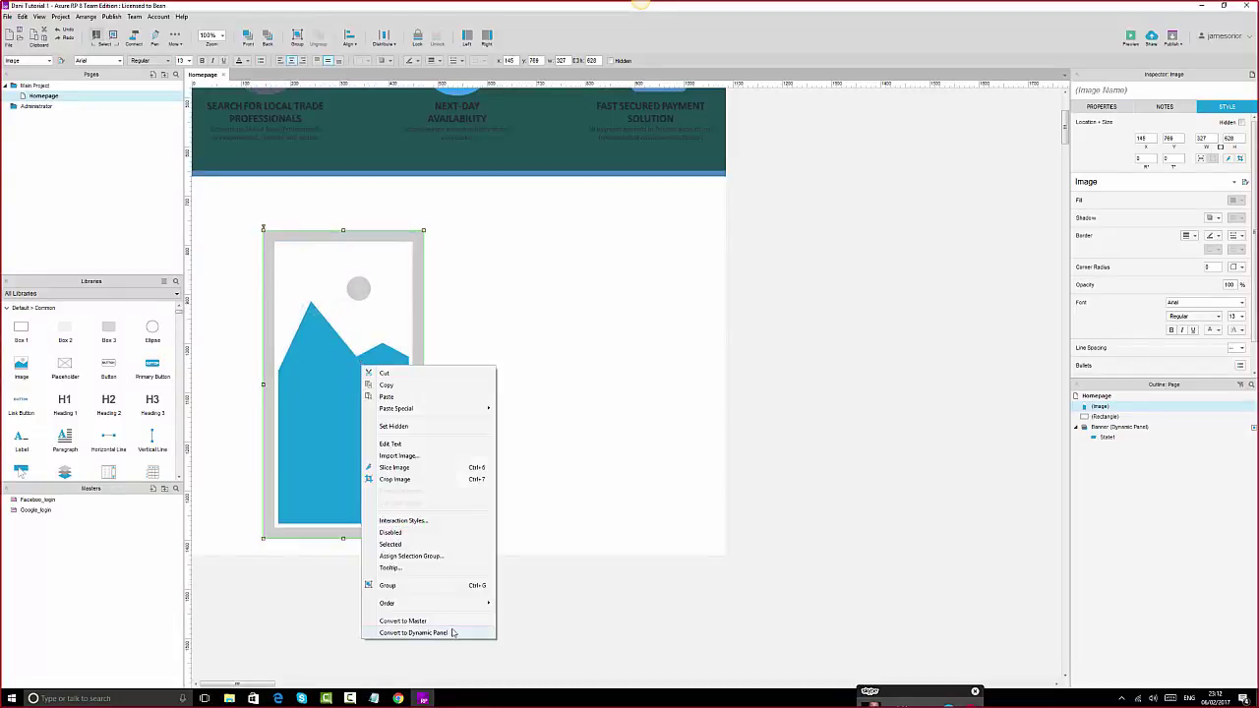
click(414, 632)
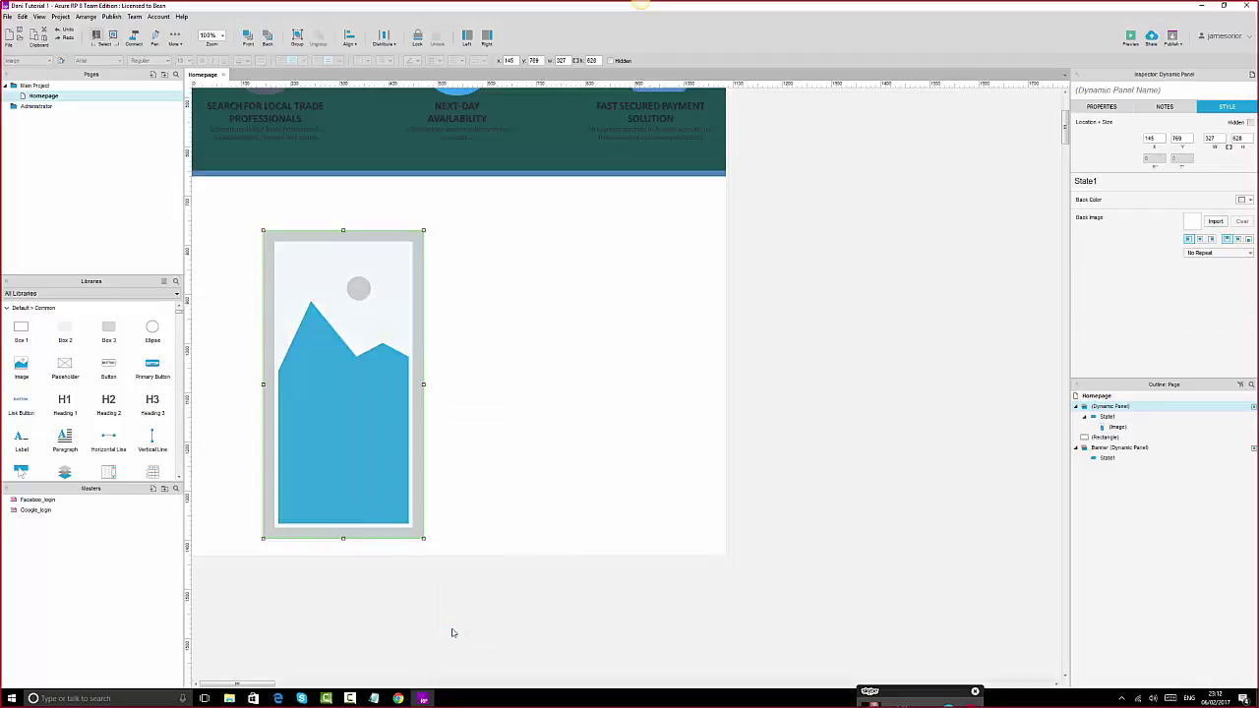
mouse_move(1119, 407)
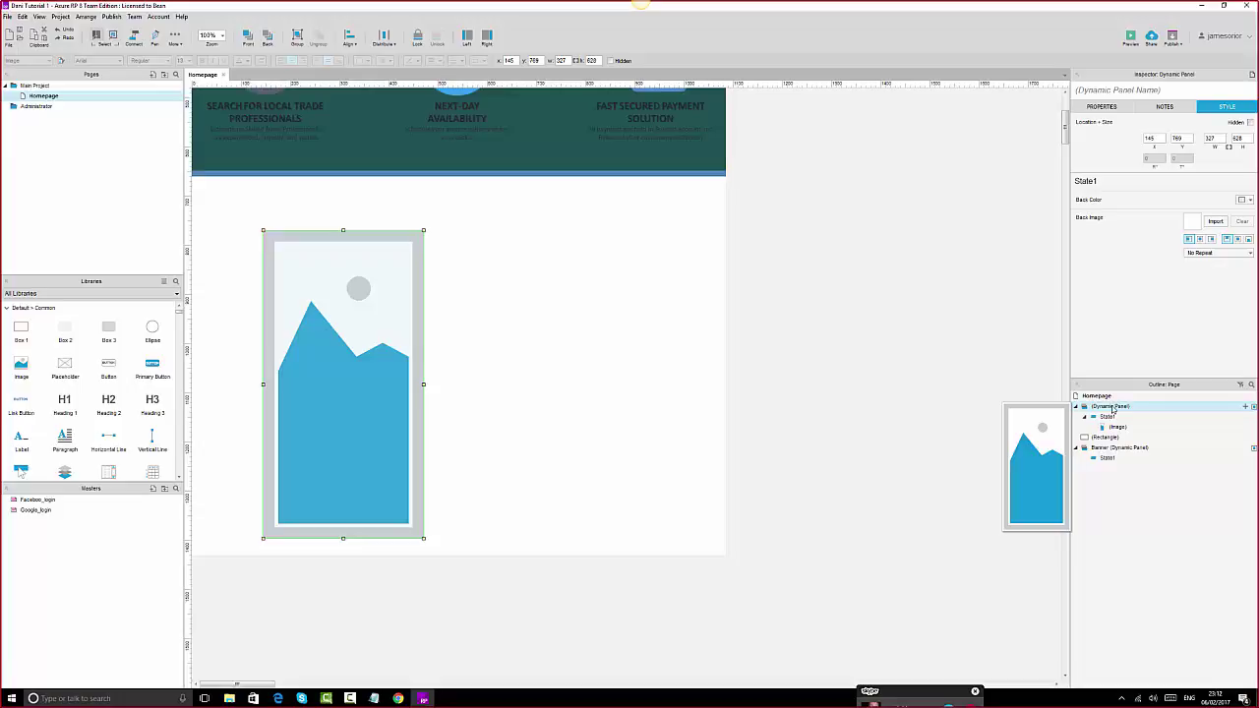
double_click(1112, 407)
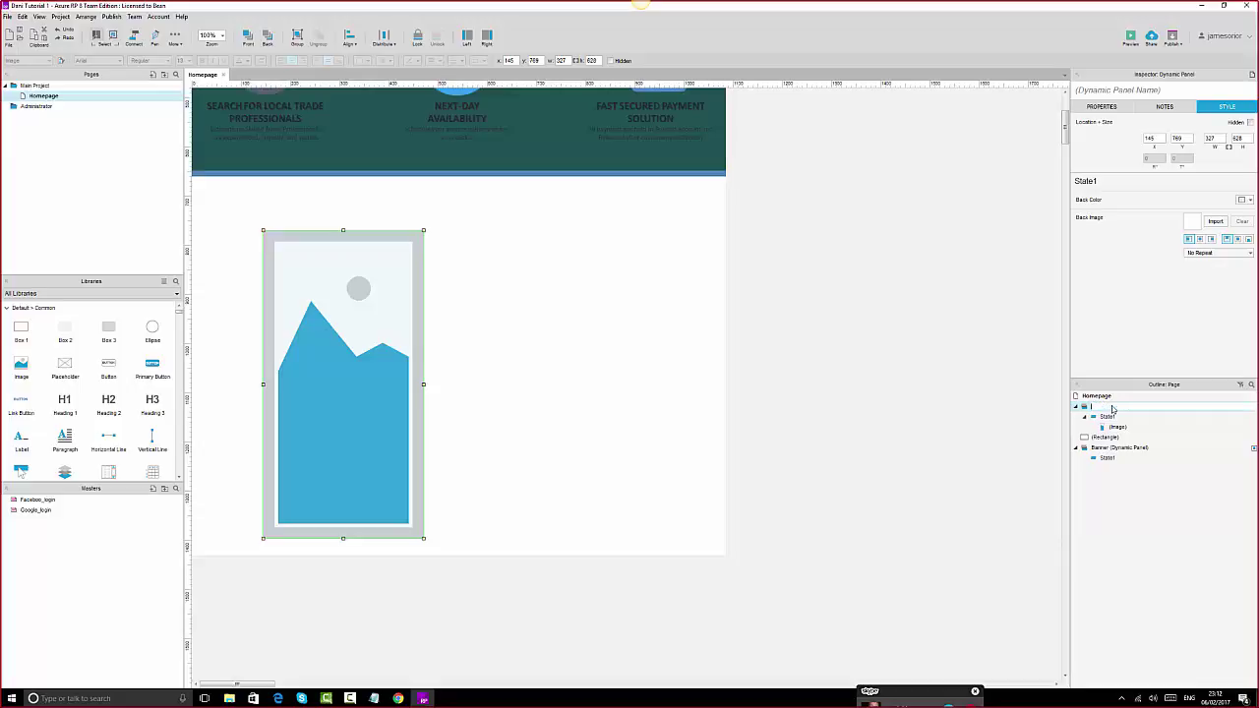
click(832, 436)
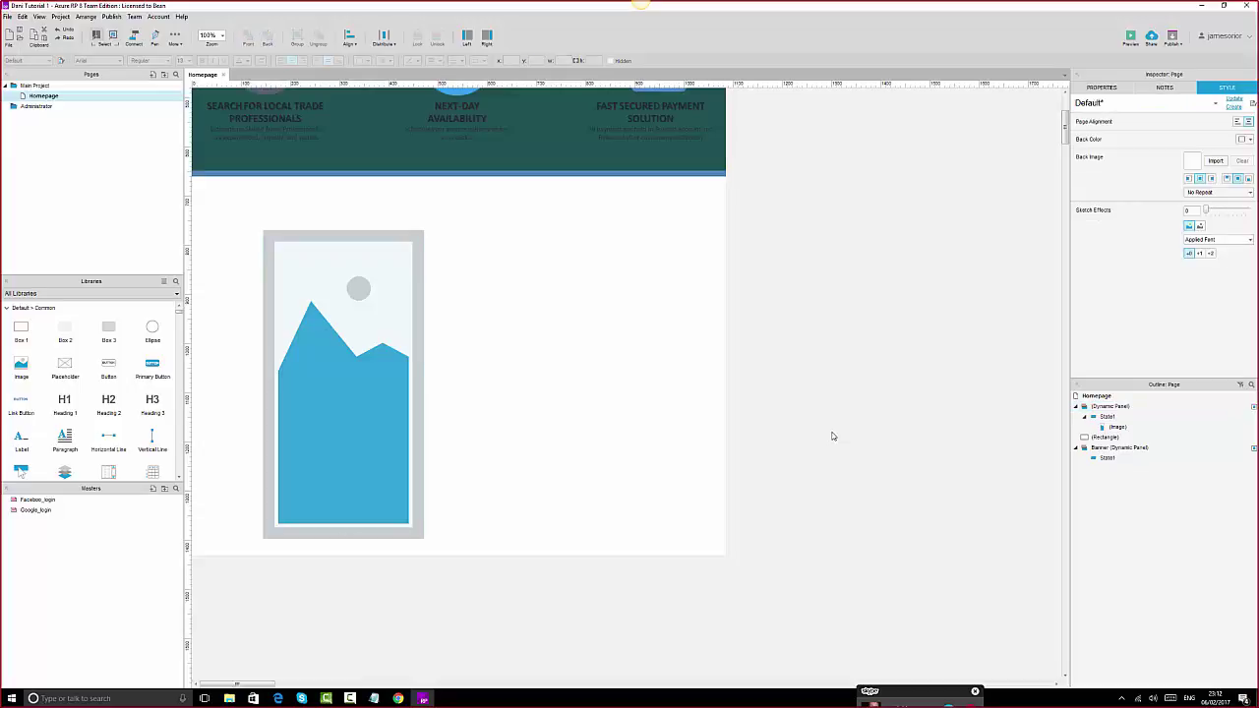
key(ctrl+z)
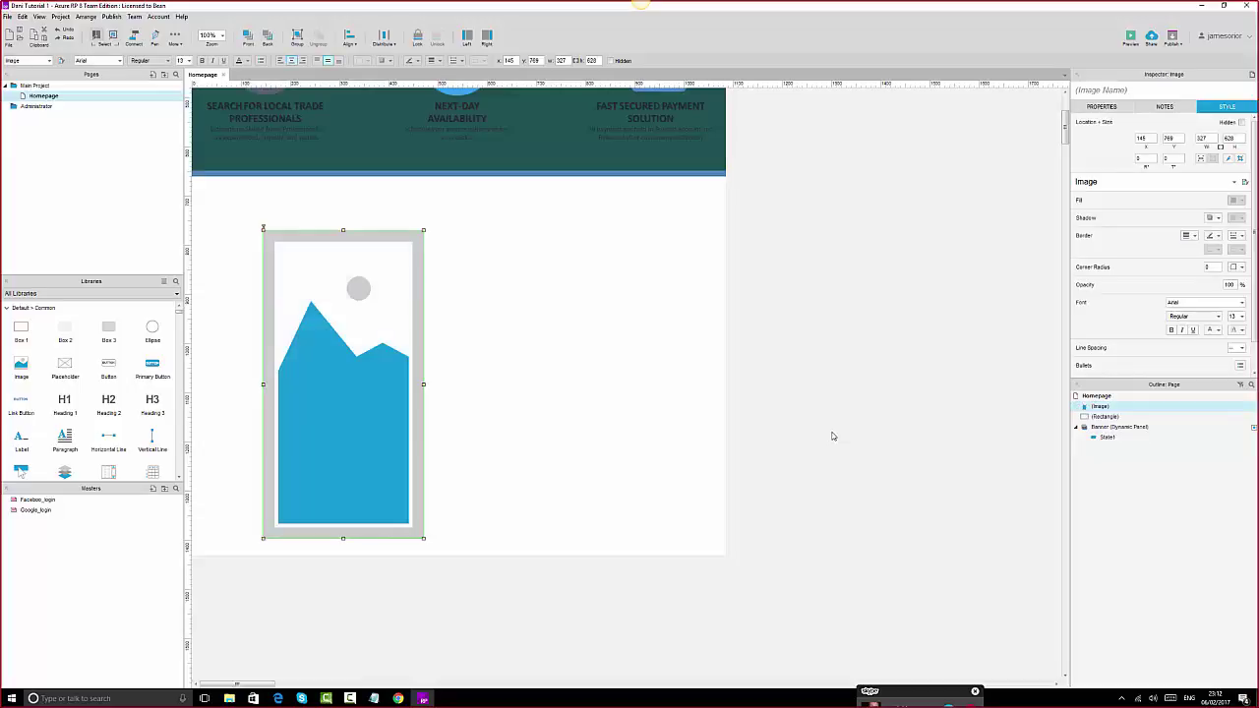
- Convert the Image widget to a dynamic panel and name the panel "Phone slider"
right_click(400, 319)
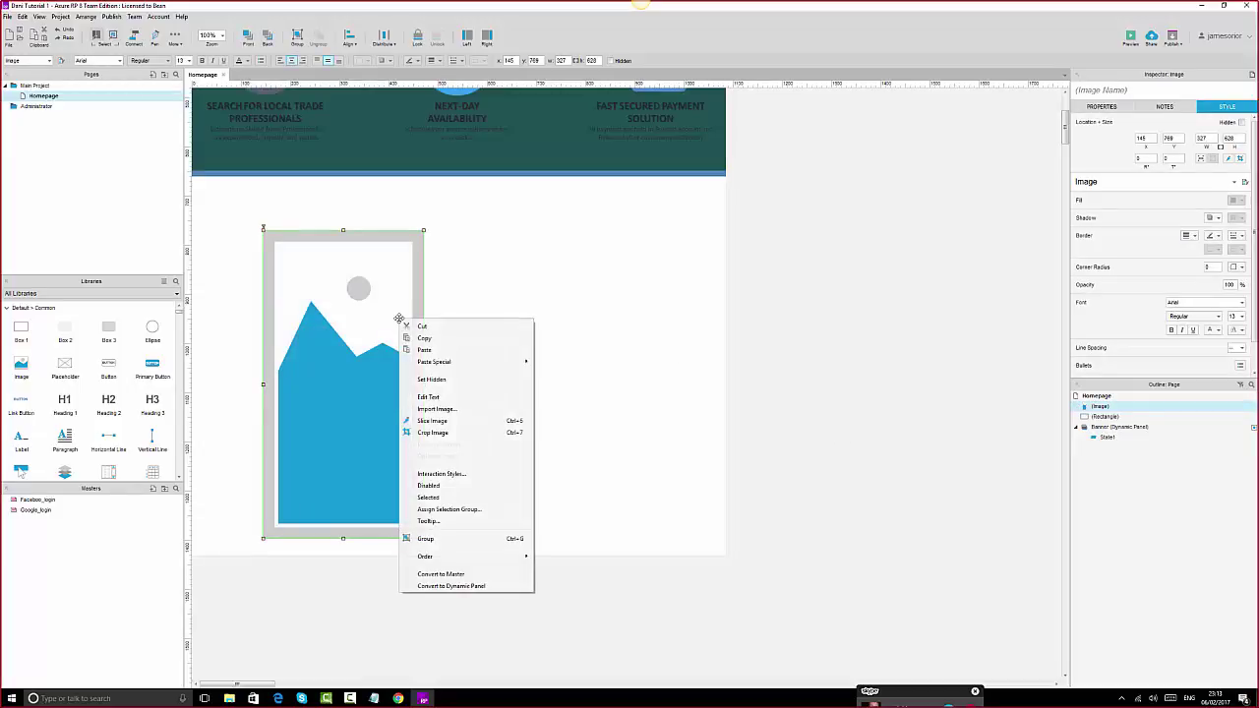
click(452, 587)
mouse_move(1110, 414)
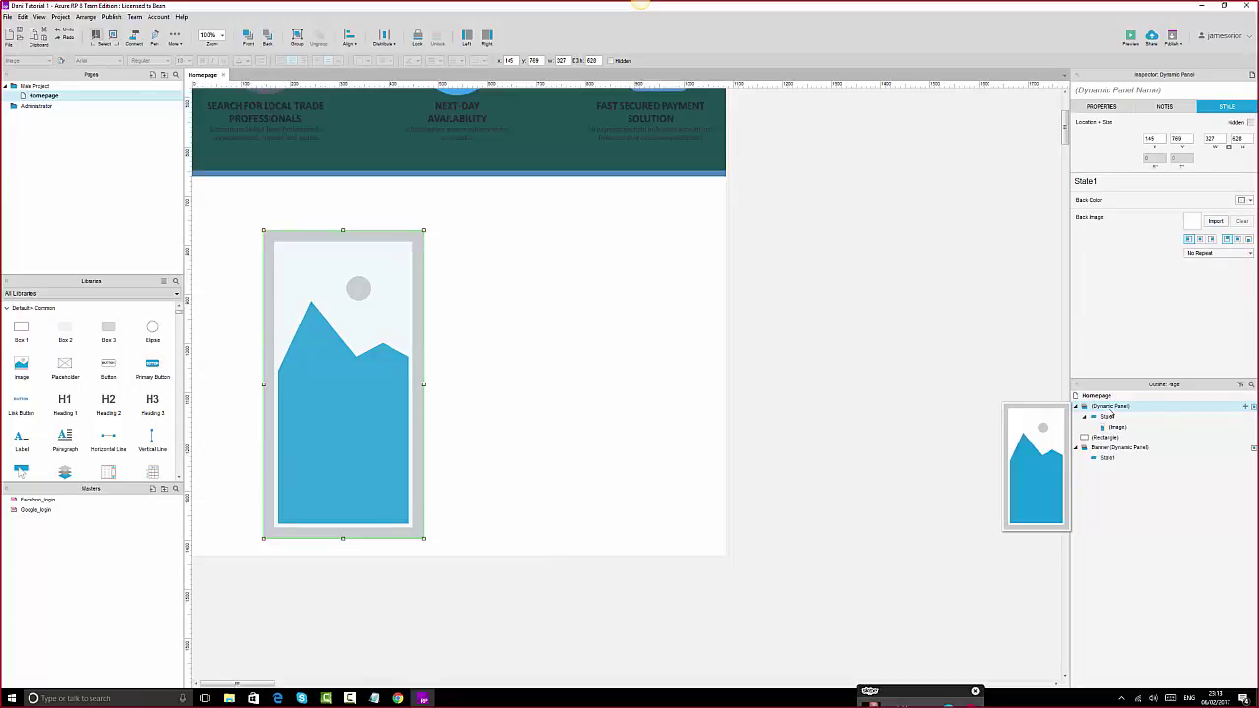
click(1109, 414)
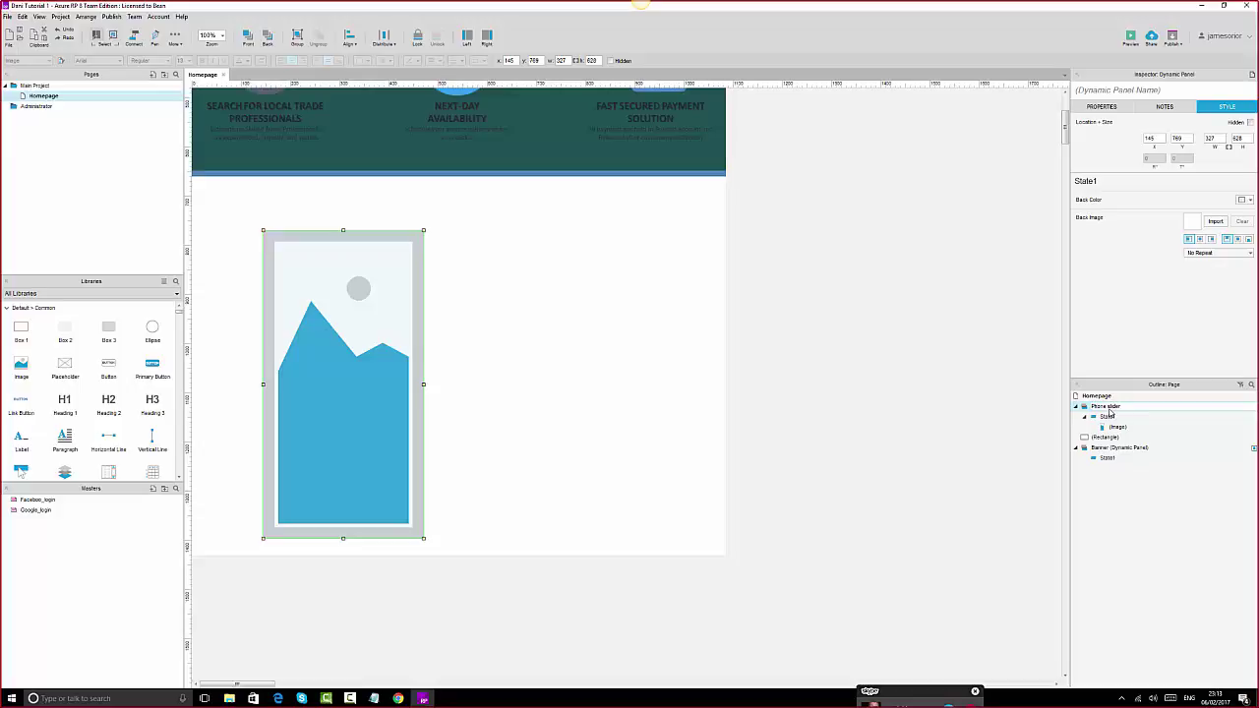
click(1027, 465)
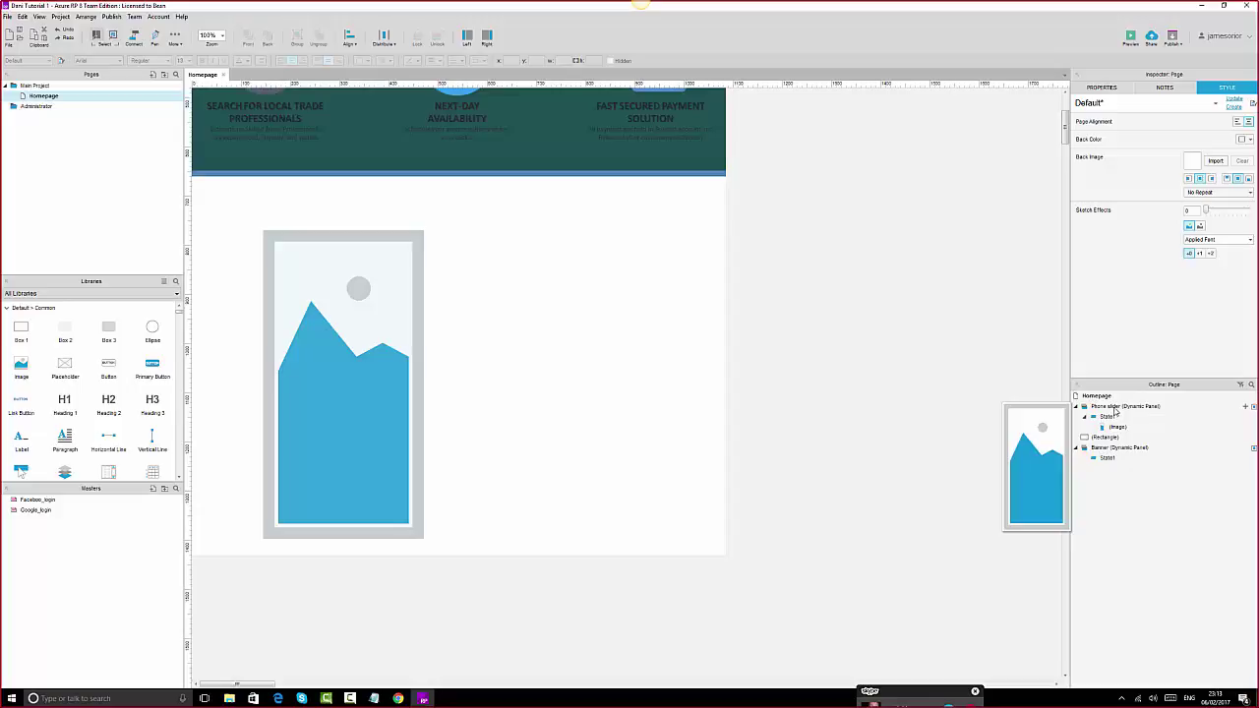
double_click(1115, 409)
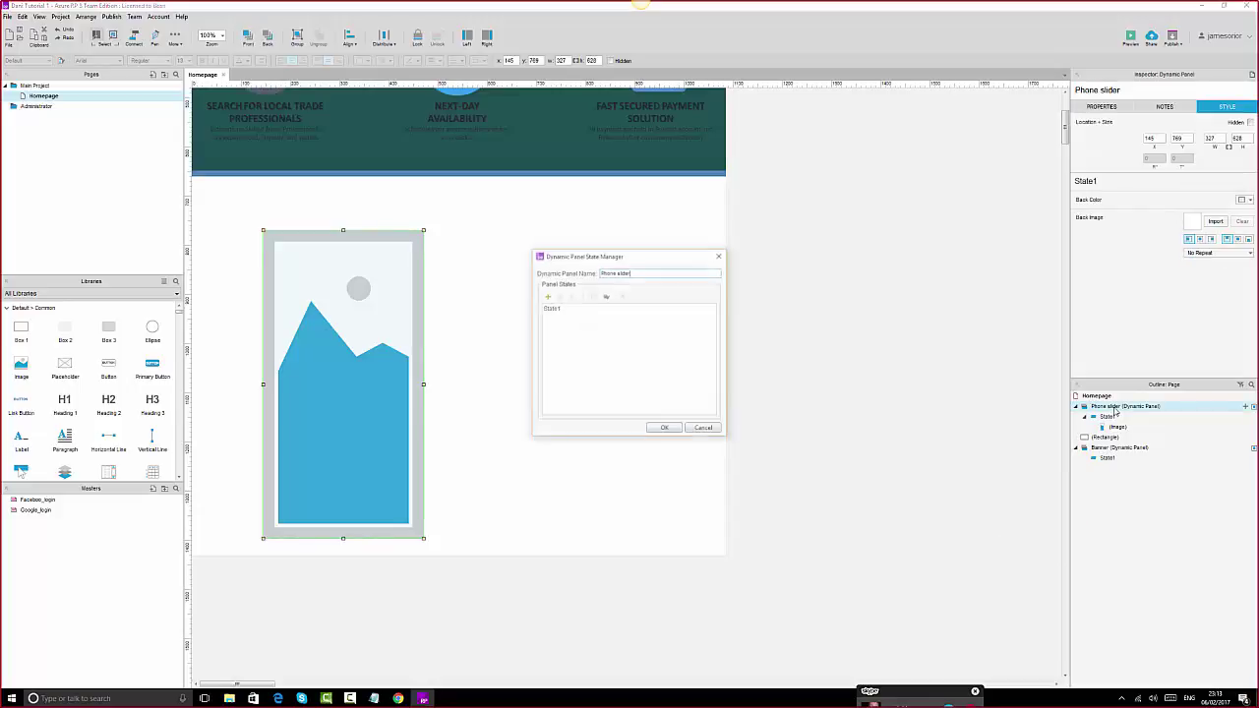
click(547, 297)
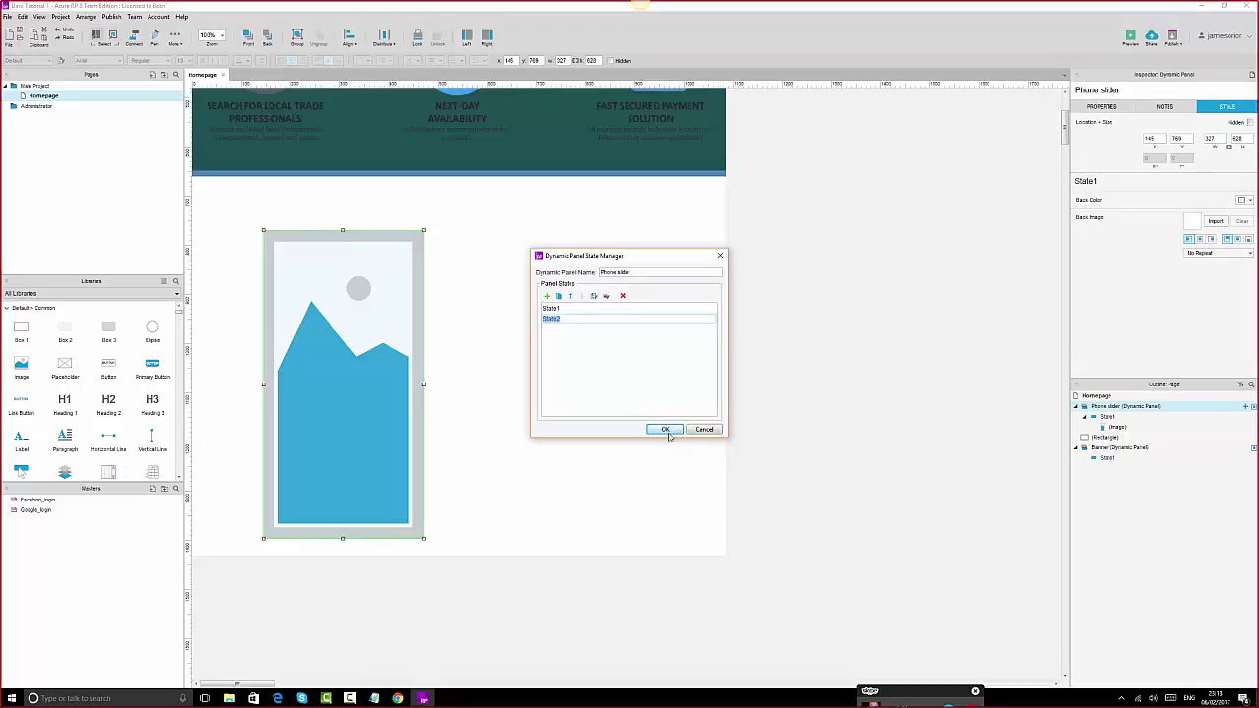
click(704, 430)
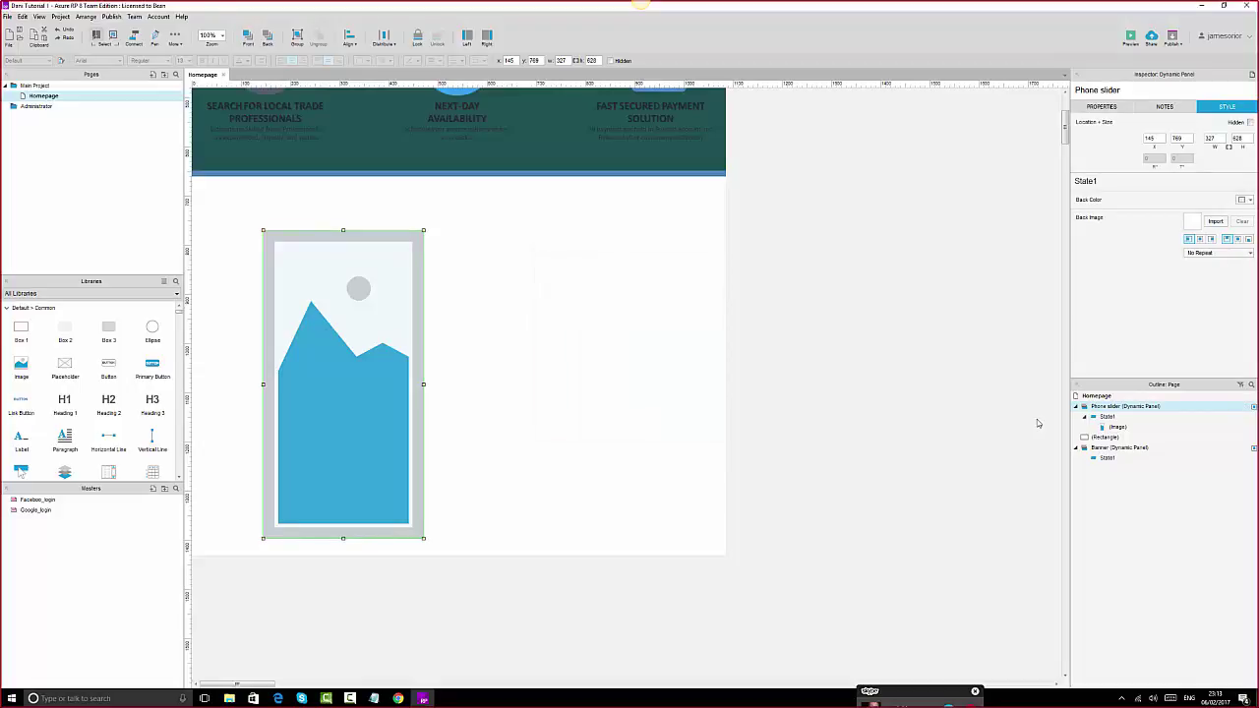
right_click(1104, 411)
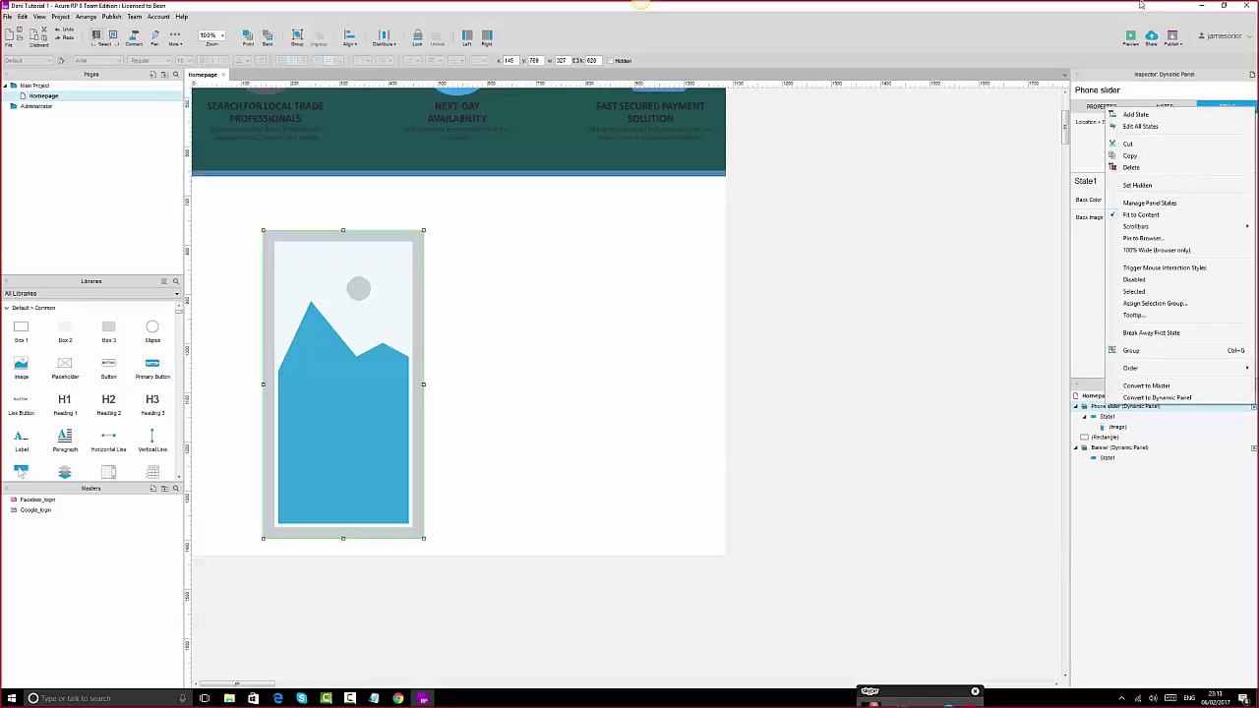
click(1137, 116)
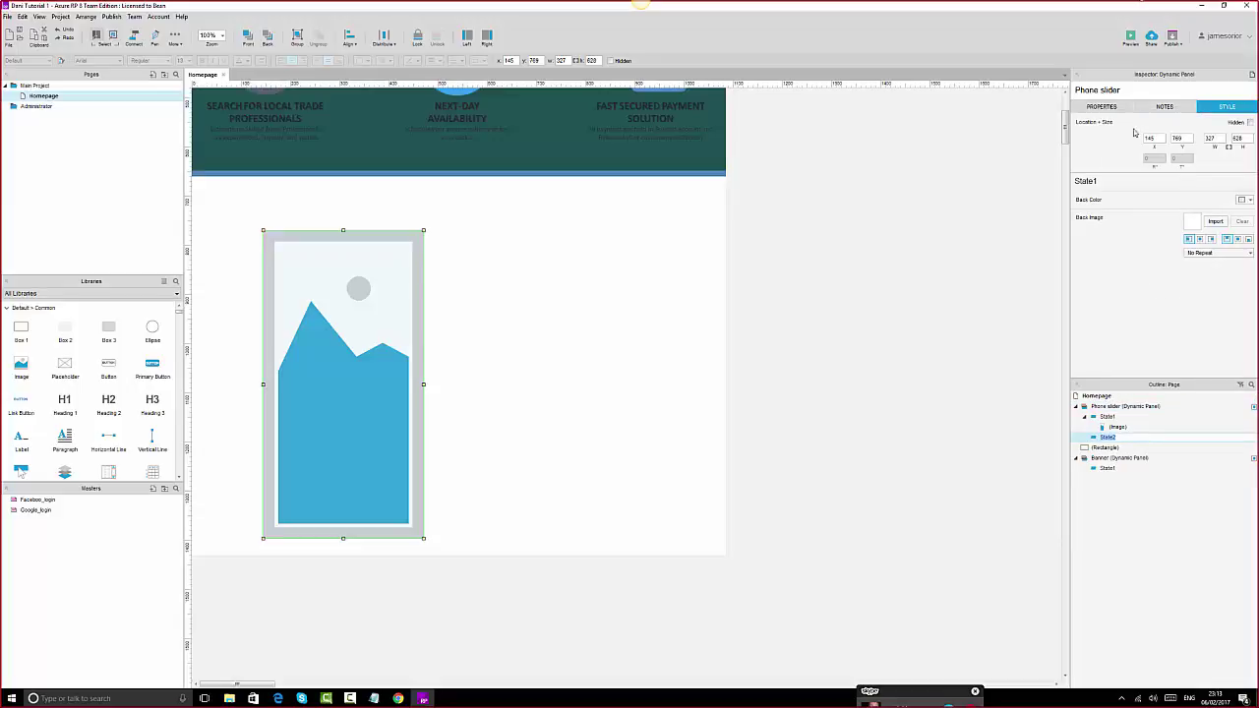
mouse_move(1101, 453)
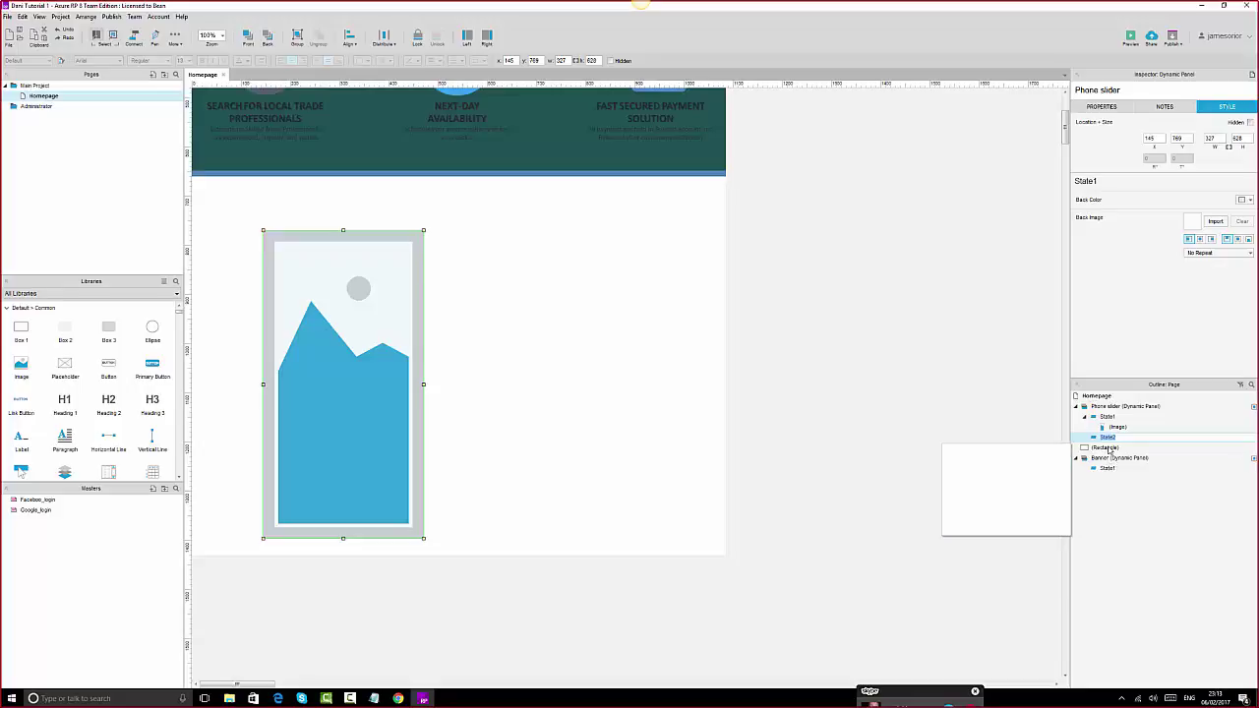
click(1104, 448)
click(1107, 439)
key(Delete)
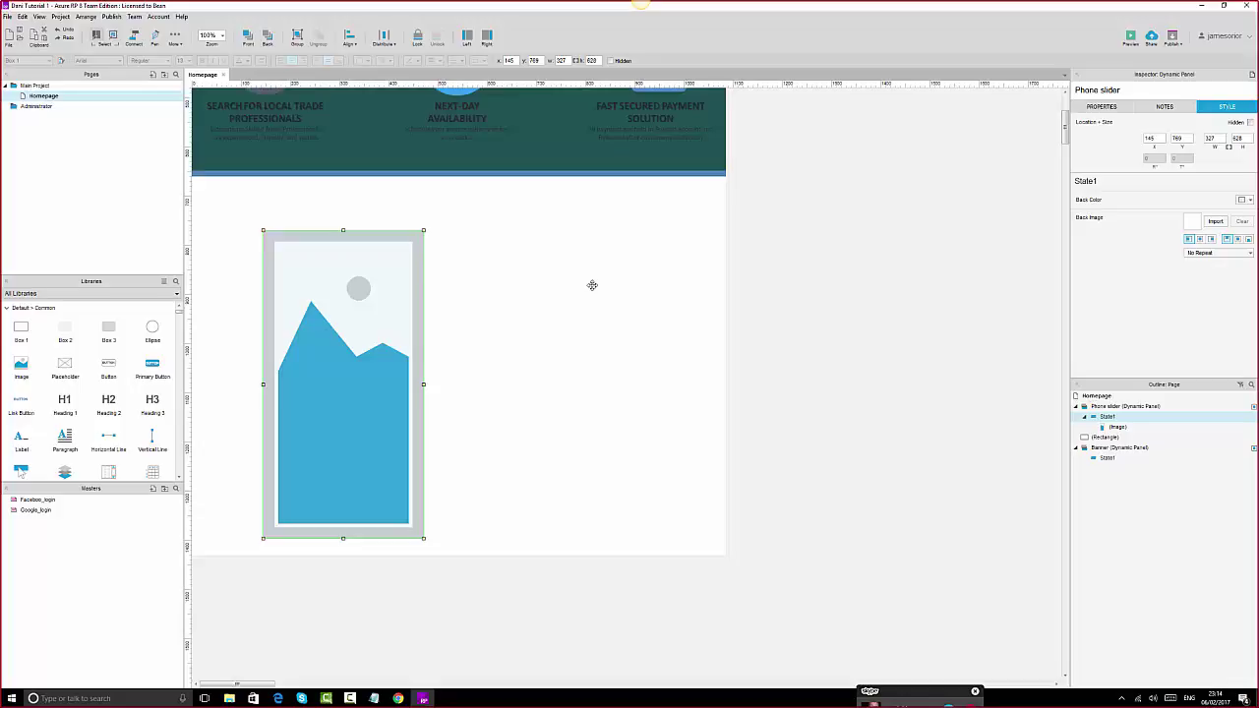
mouse_move(1106, 421)
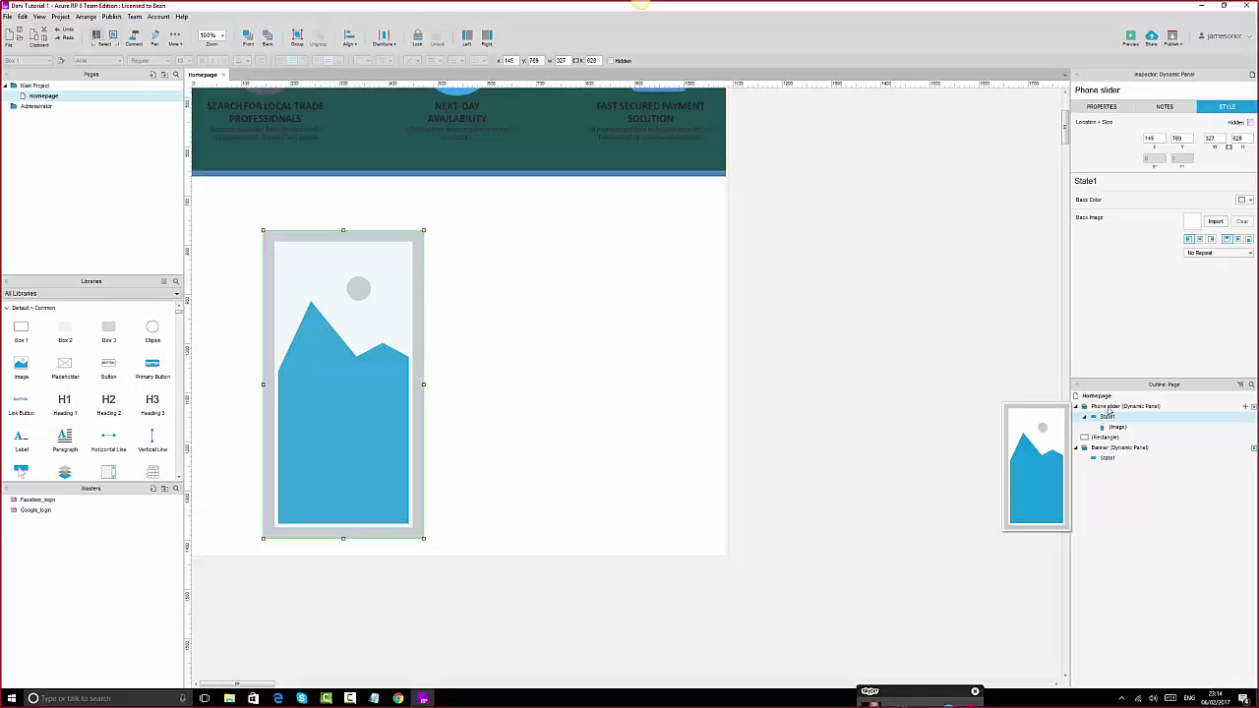
double_click(1109, 407)
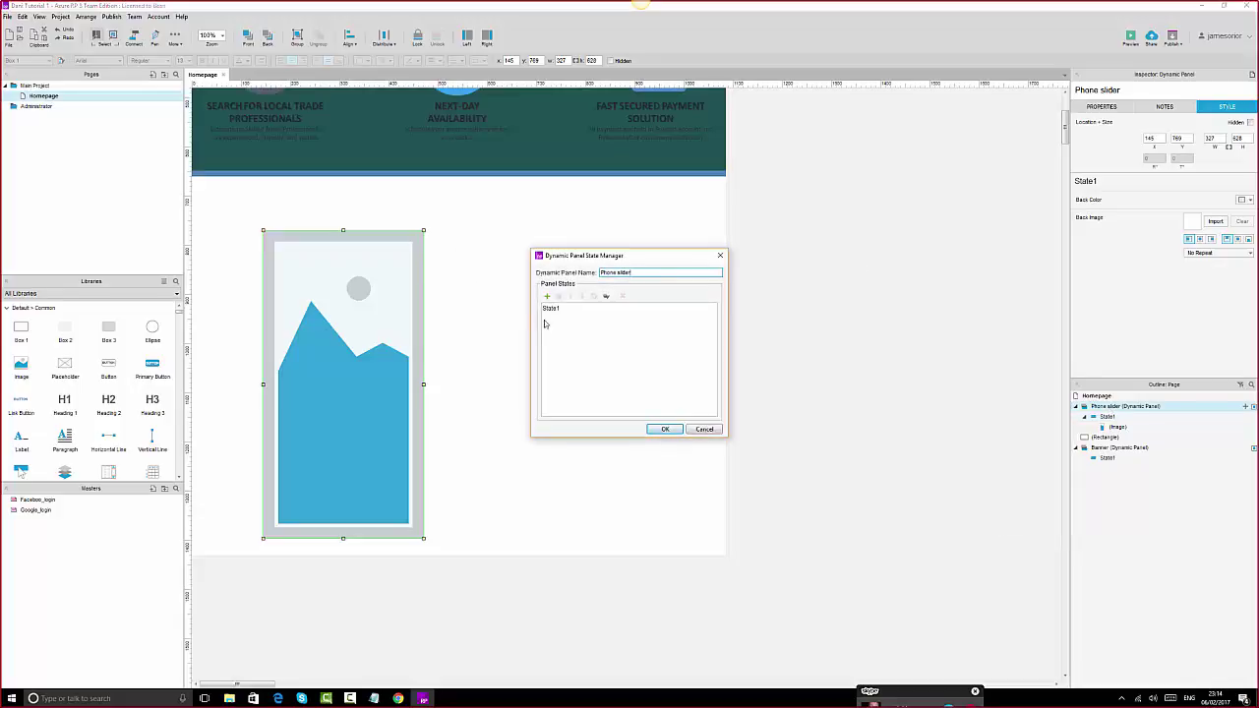
click(704, 430)
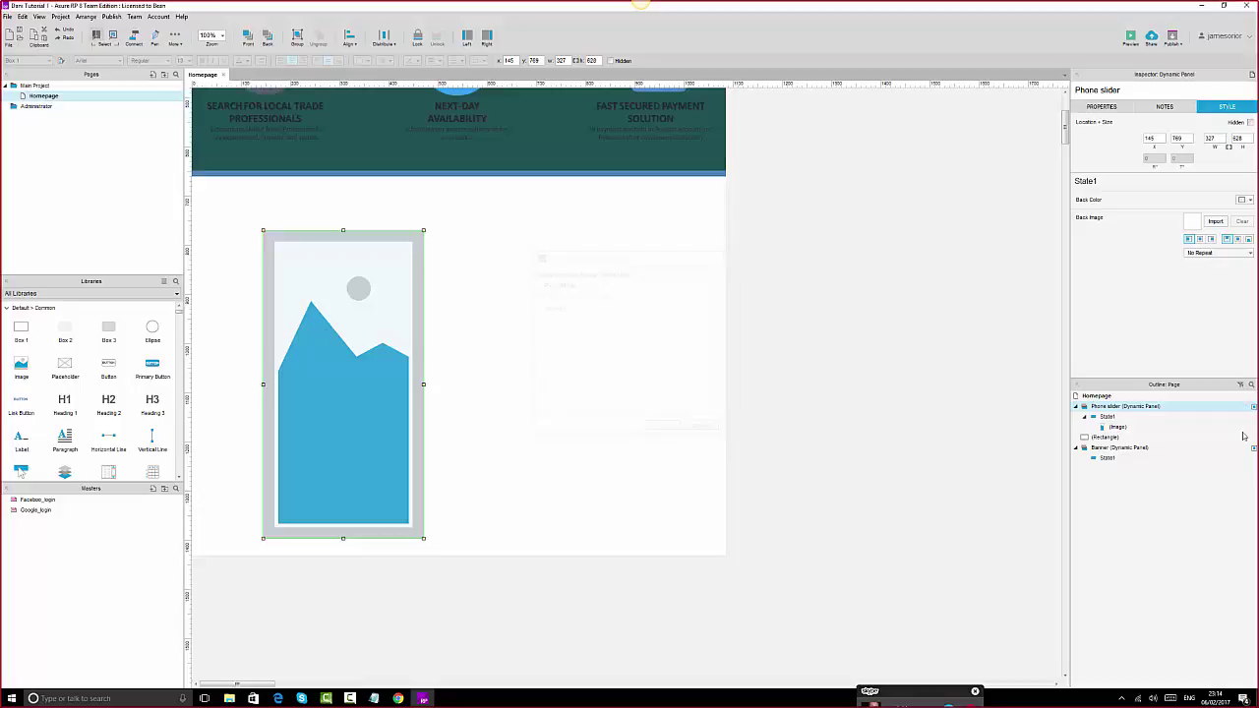
- Open the Phone slider panel's state manager and add states up to State12
double_click(1121, 409)
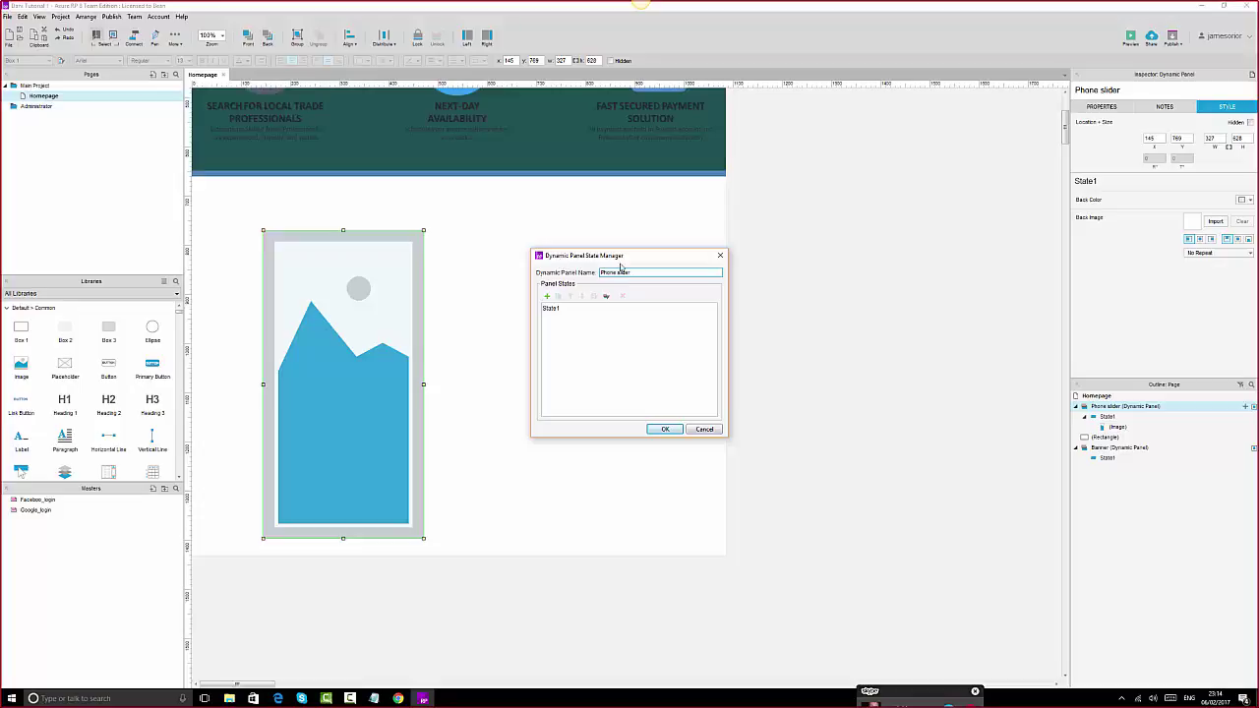
click(547, 297)
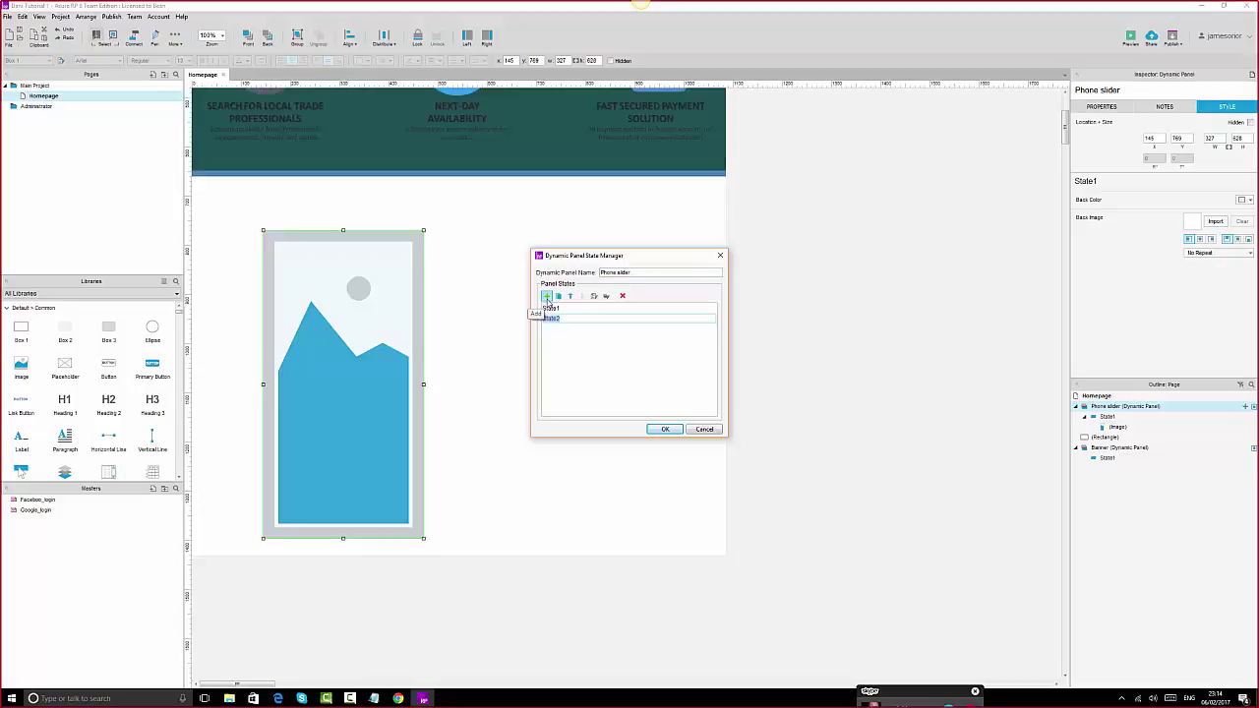
click(547, 297)
double_click(547, 297)
double_click(547, 297)
click(547, 297)
double_click(547, 297)
double_click(547, 297)
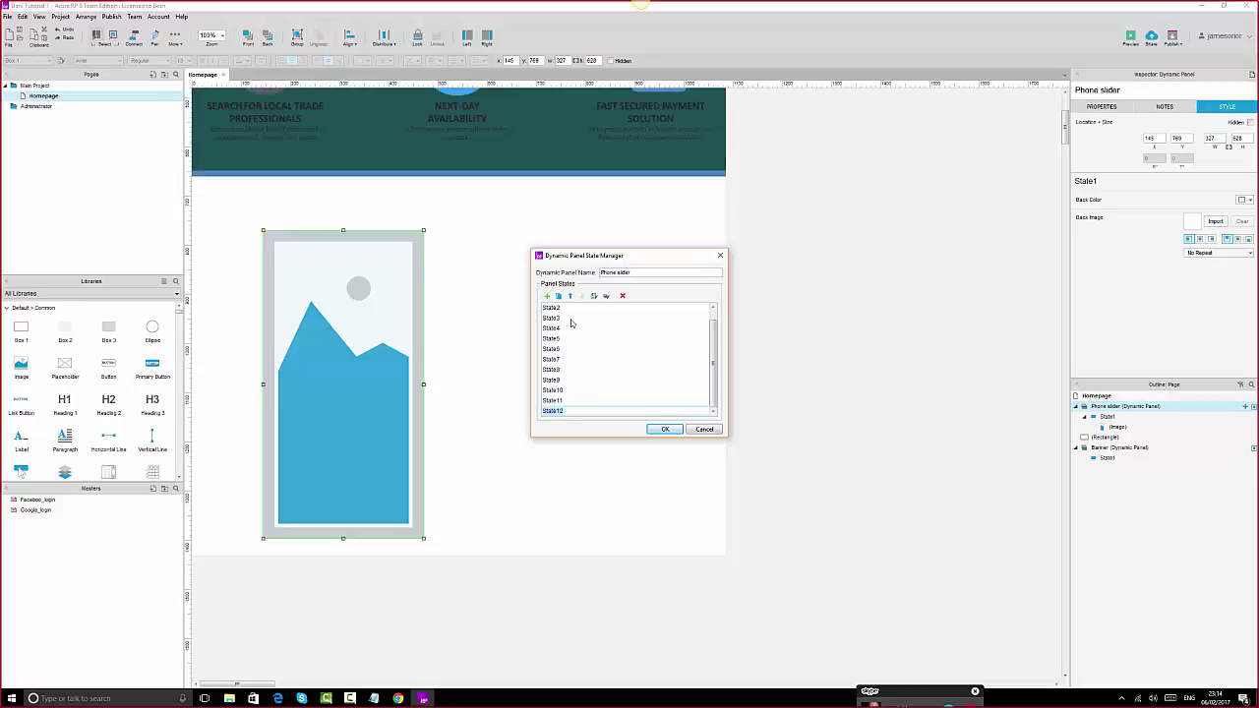
- Remove State3 to State12 from the Phone slider panel, keep State1 and State2, and apply the state list
click(622, 296)
double_click(623, 296)
double_click(623, 296)
double_click(623, 297)
double_click(623, 296)
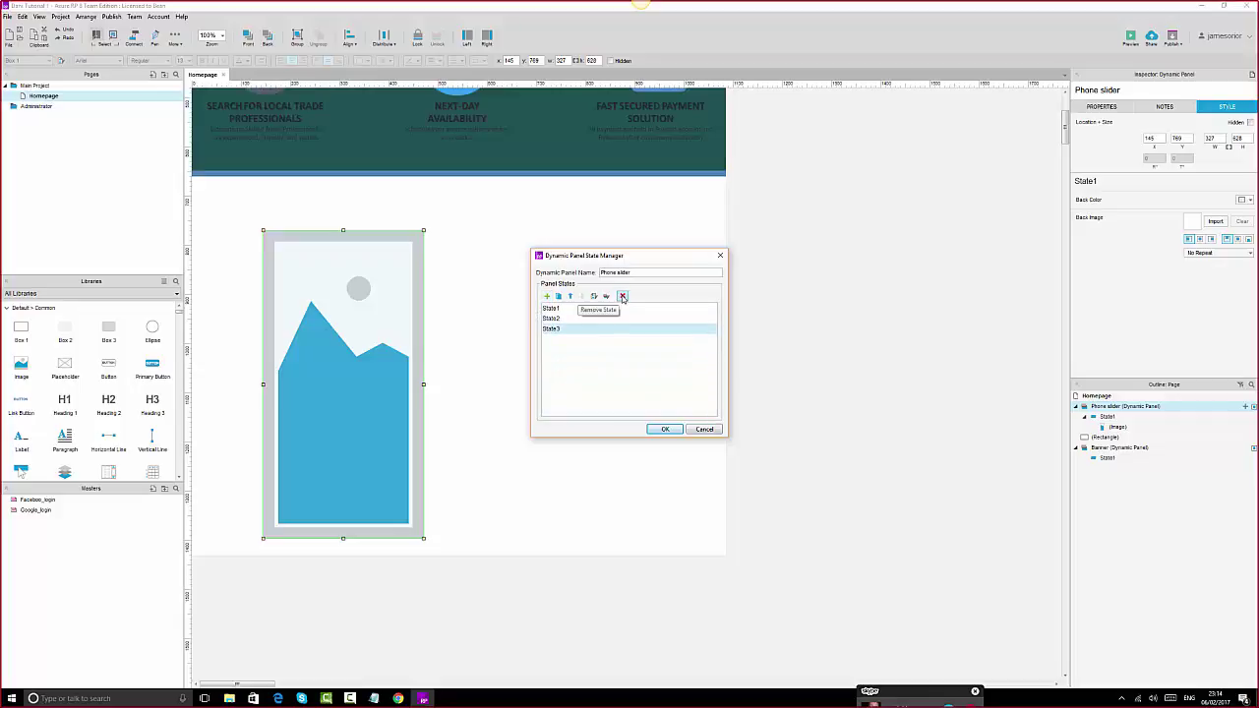
click(623, 296)
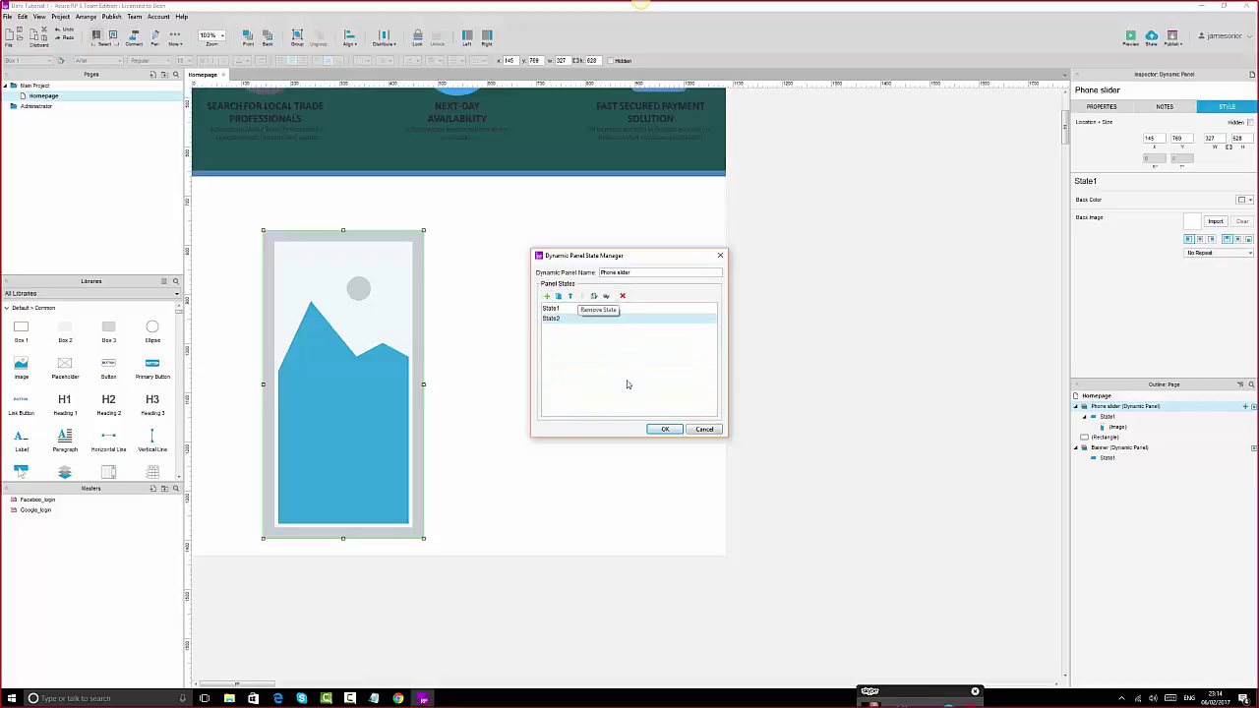
click(665, 430)
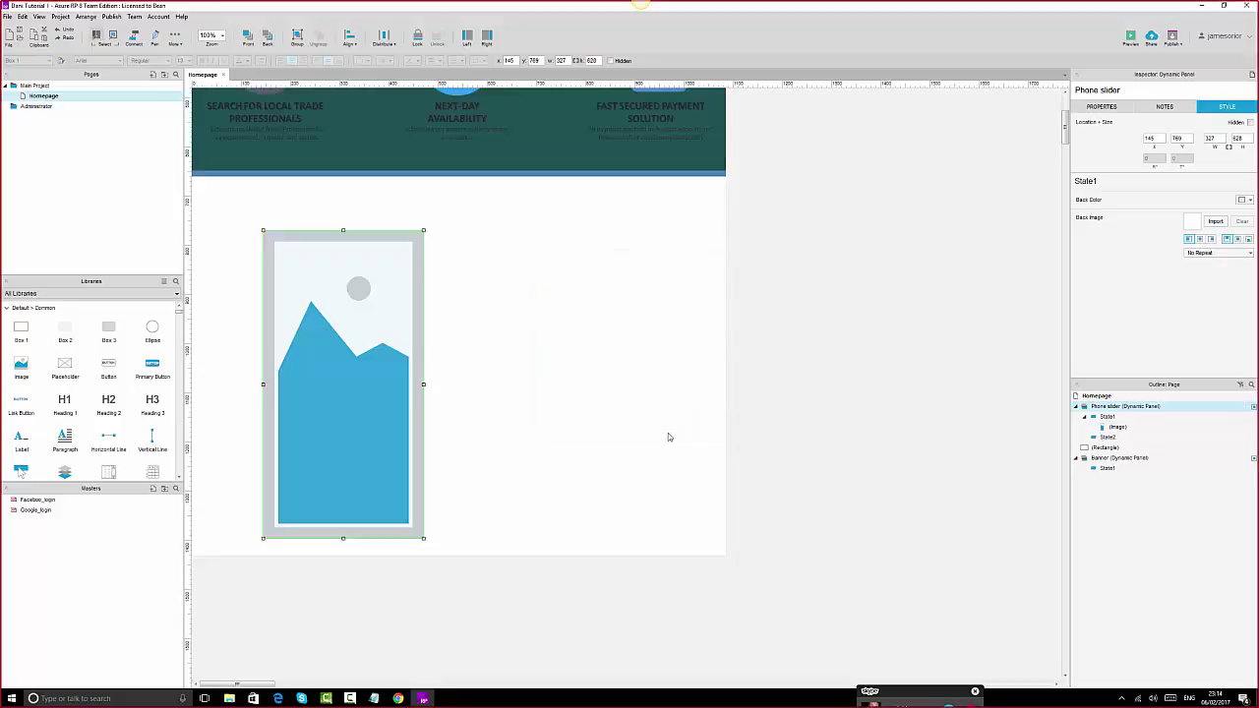
- Copy the Image widget from State1 of the Phone slider into State2 at x 0, y 0
click(1118, 428)
double_click(1118, 428)
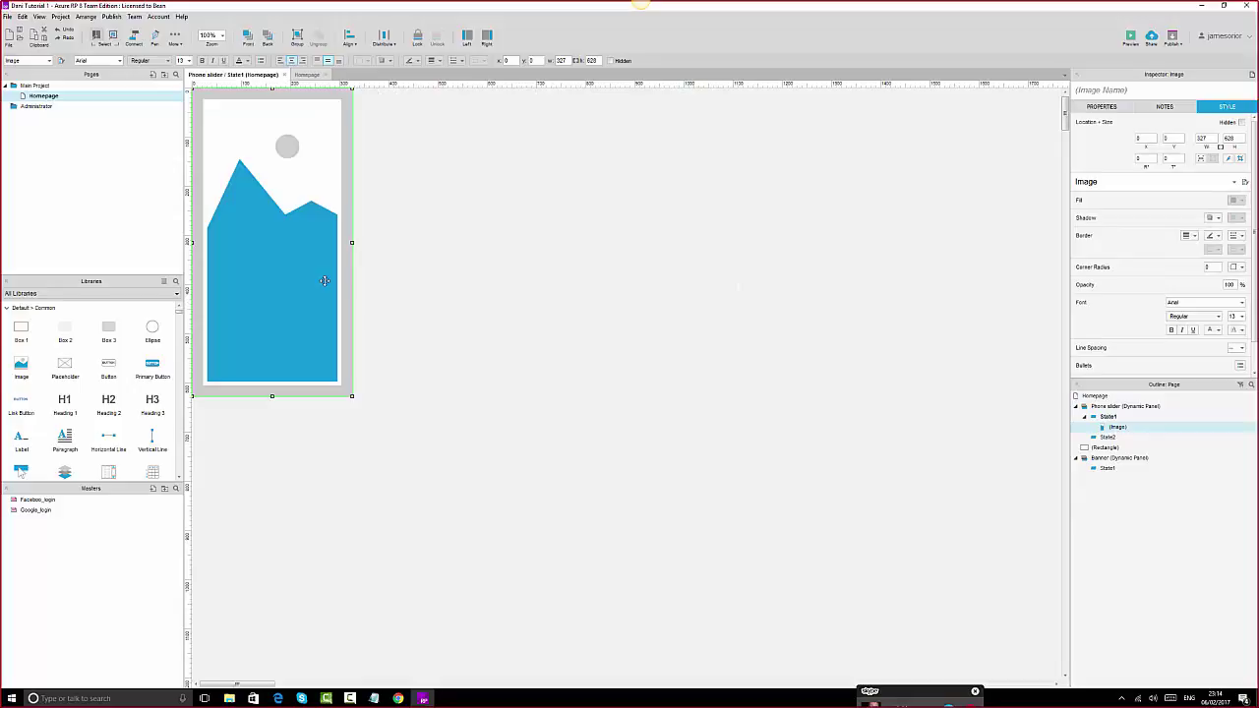
double_click(1110, 438)
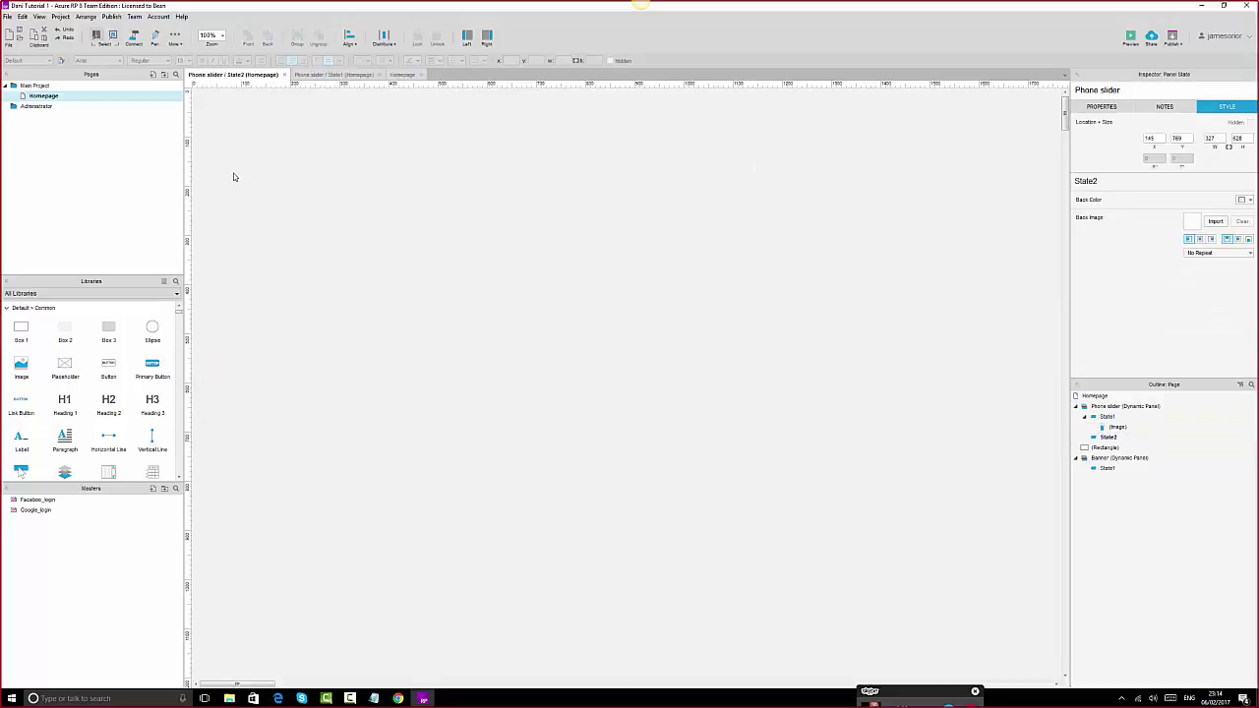
key(ctrl+v)
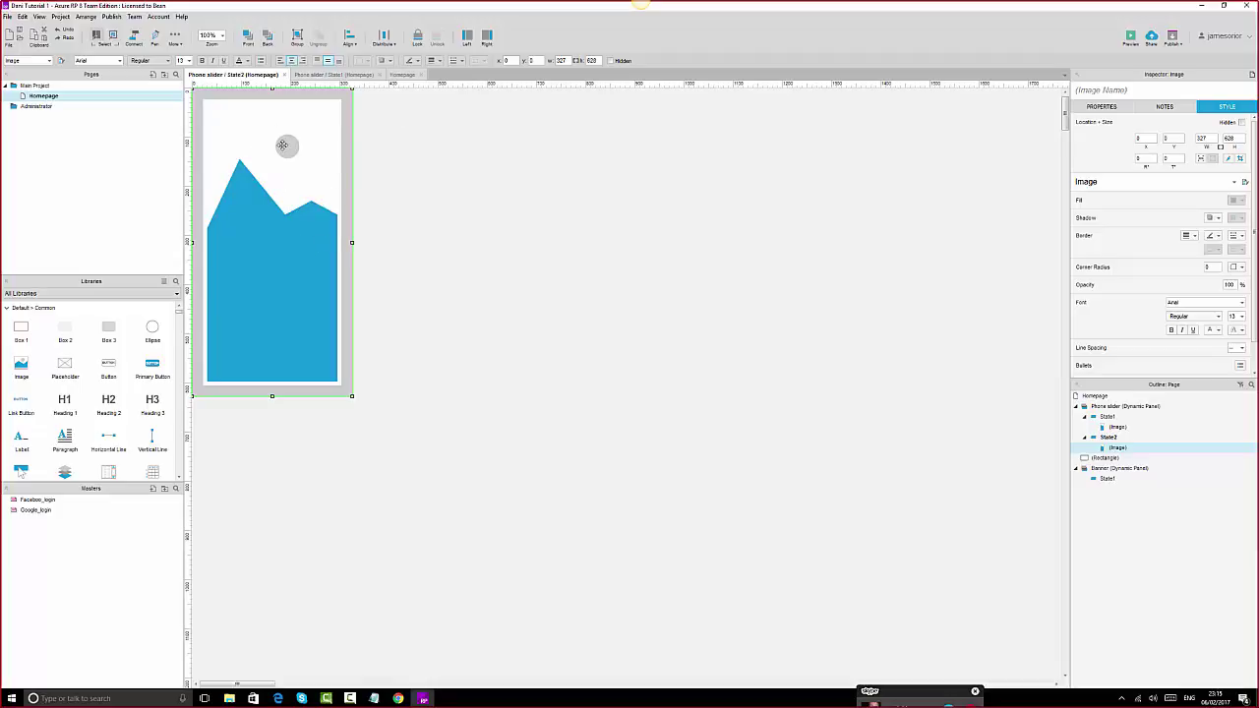
click(1119, 428)
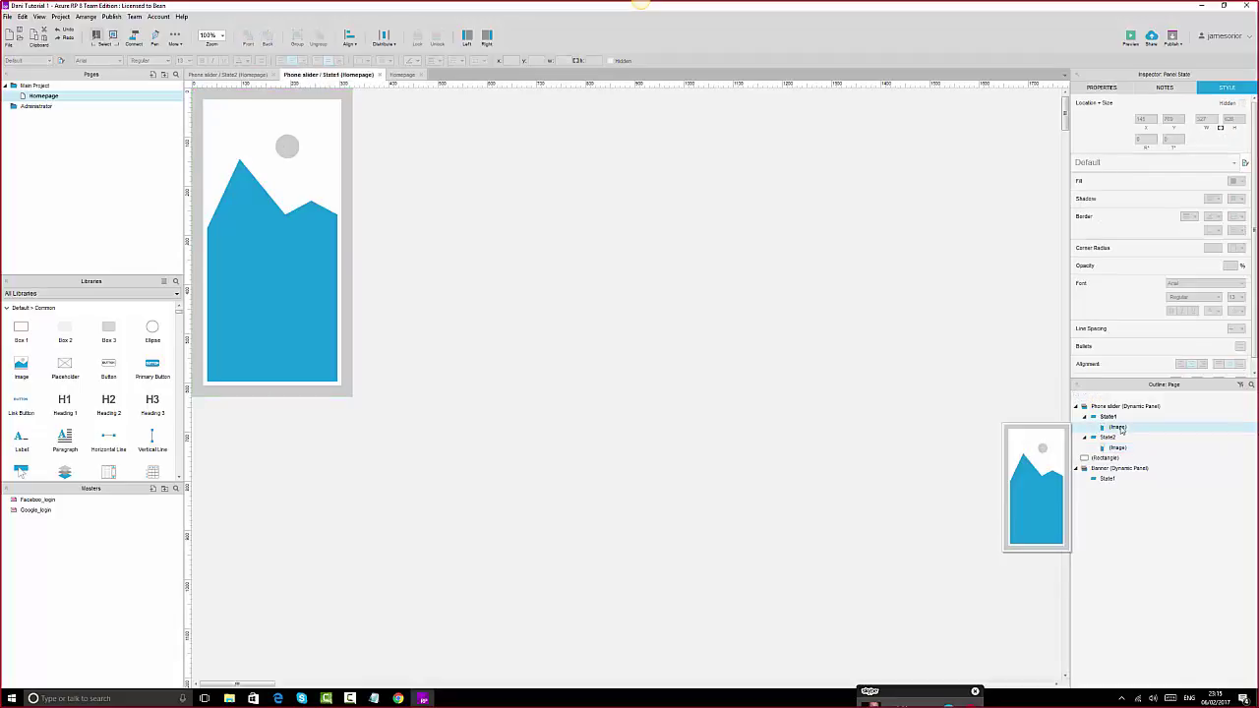
click(1120, 451)
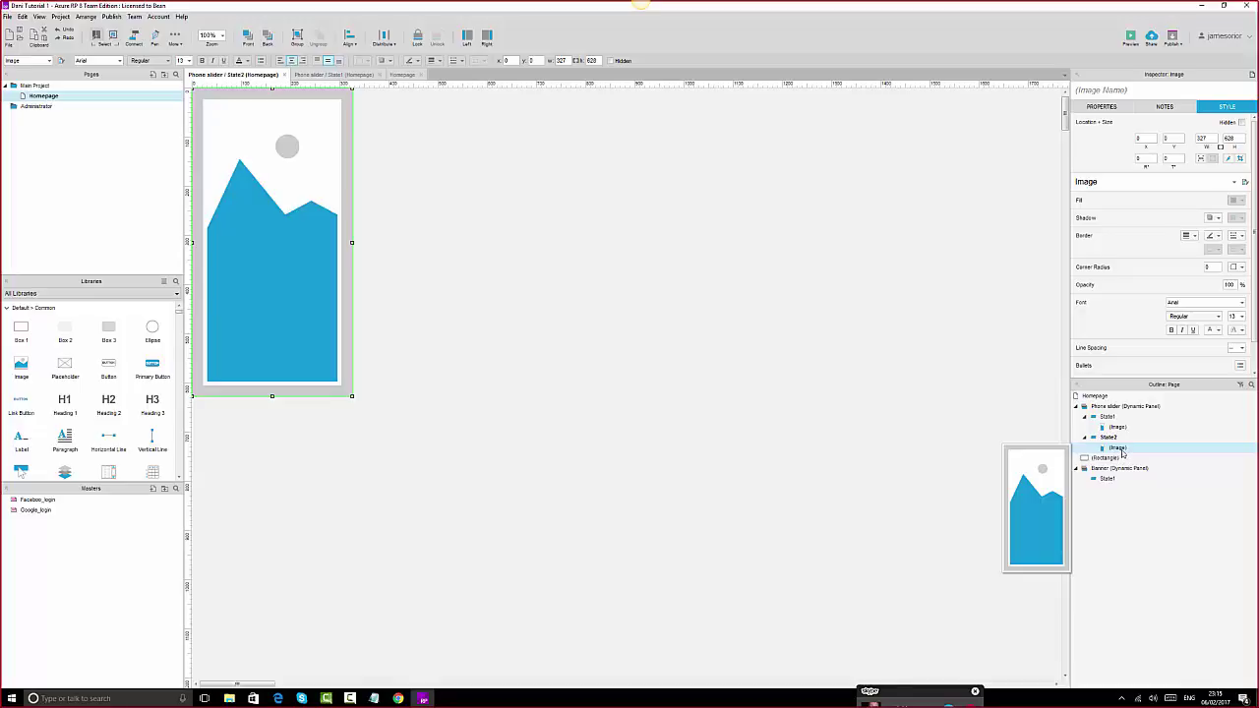
- Replace State1's placeholder image with the Grabble logo capture "2017-02-06_2312.png" from the "dani tutorial" folder on the Desktop
click(1117, 428)
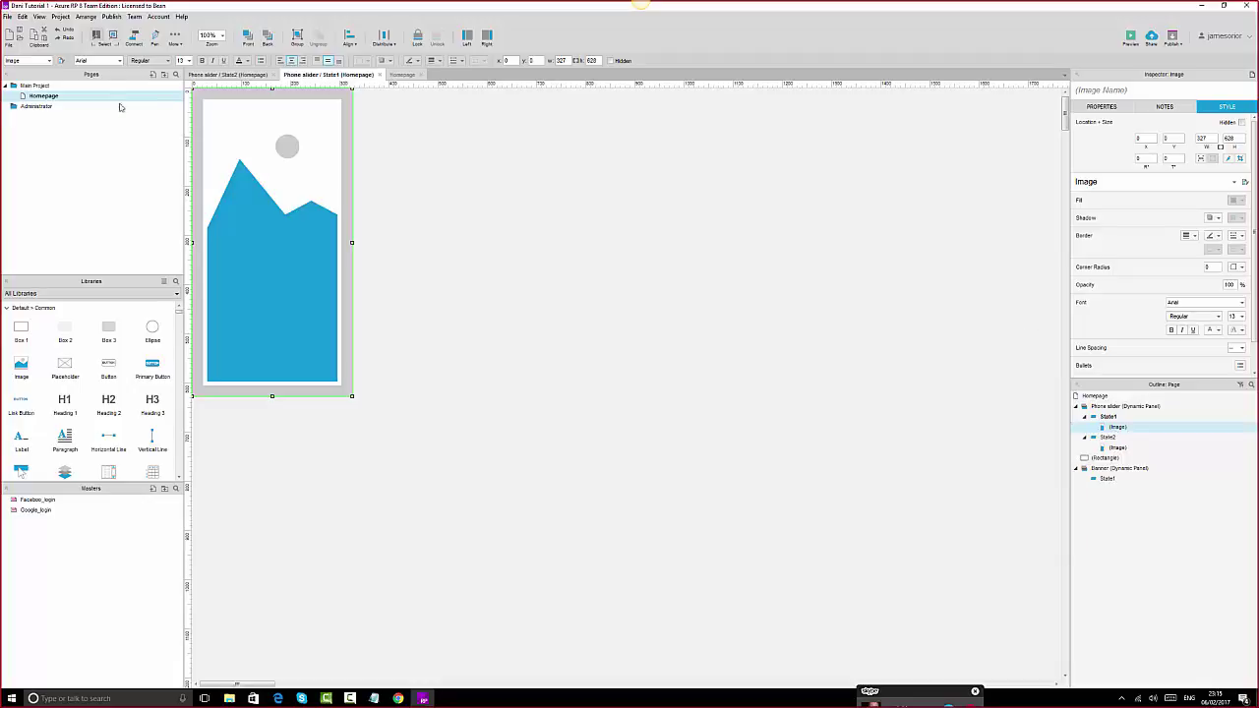
double_click(273, 167)
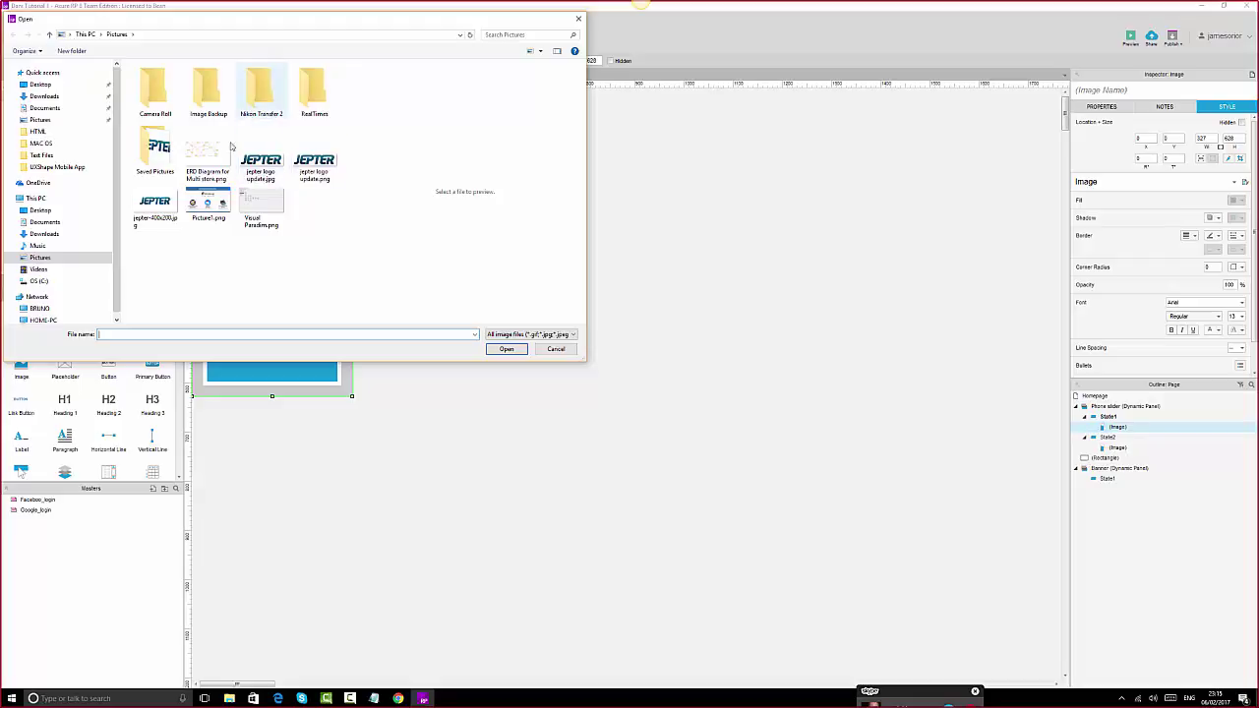
click(38, 87)
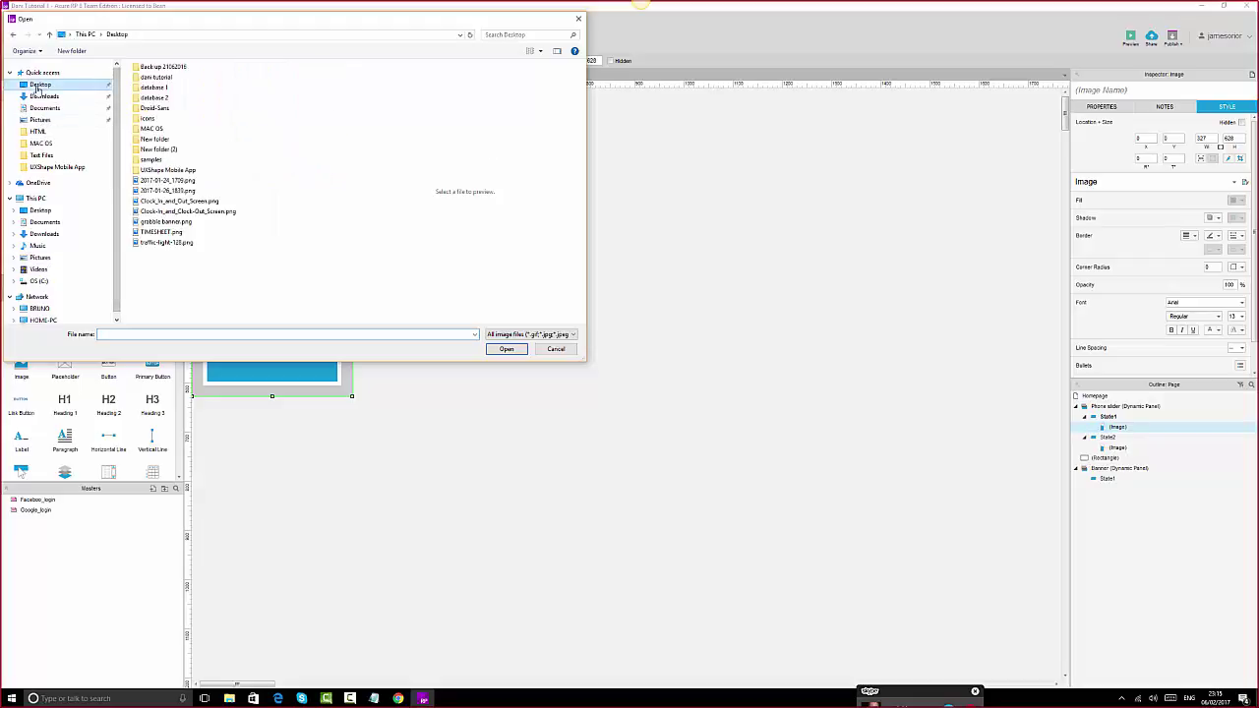
double_click(157, 76)
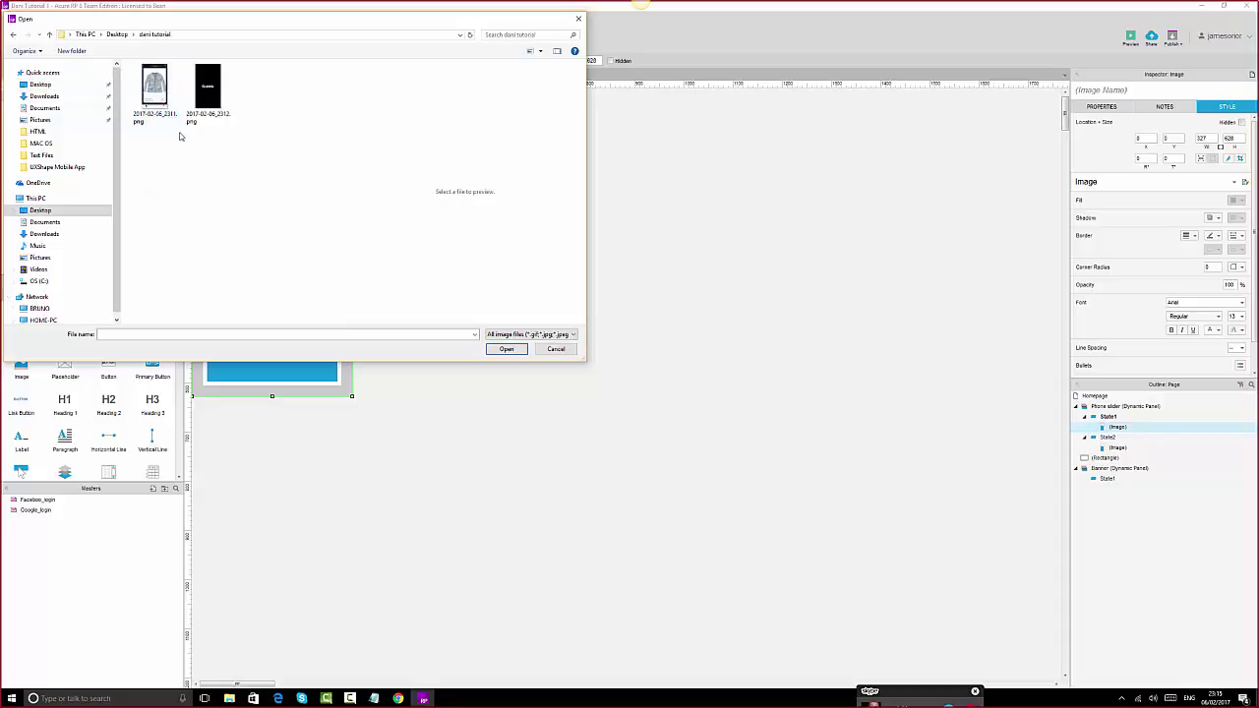
click(195, 95)
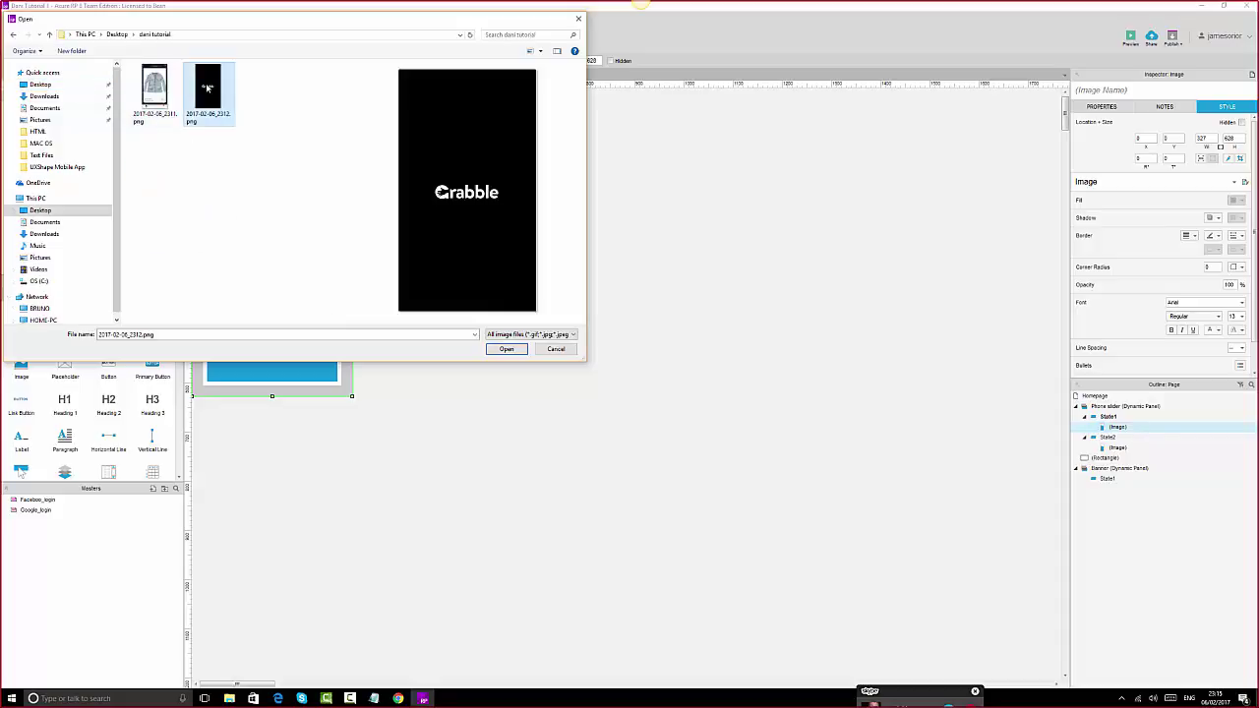
click(519, 352)
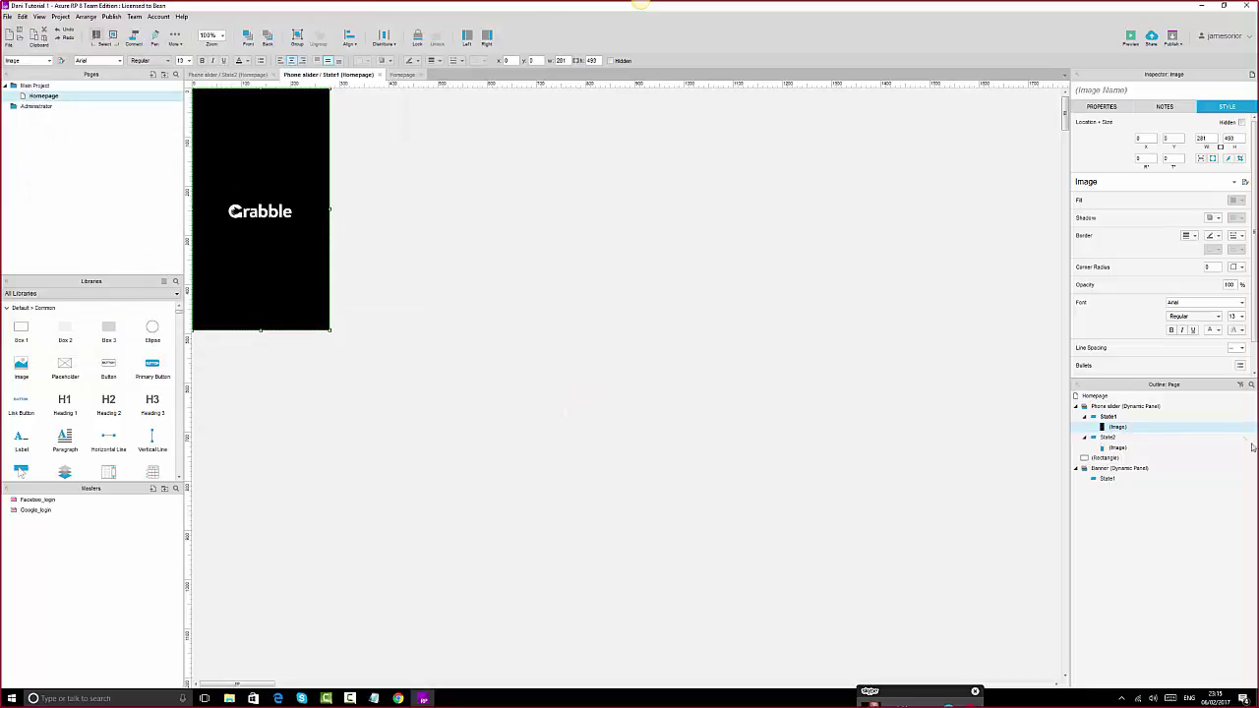
- Import the denim jacket capture "2017-02-06_2311.png" into State2's Image widget
click(1117, 449)
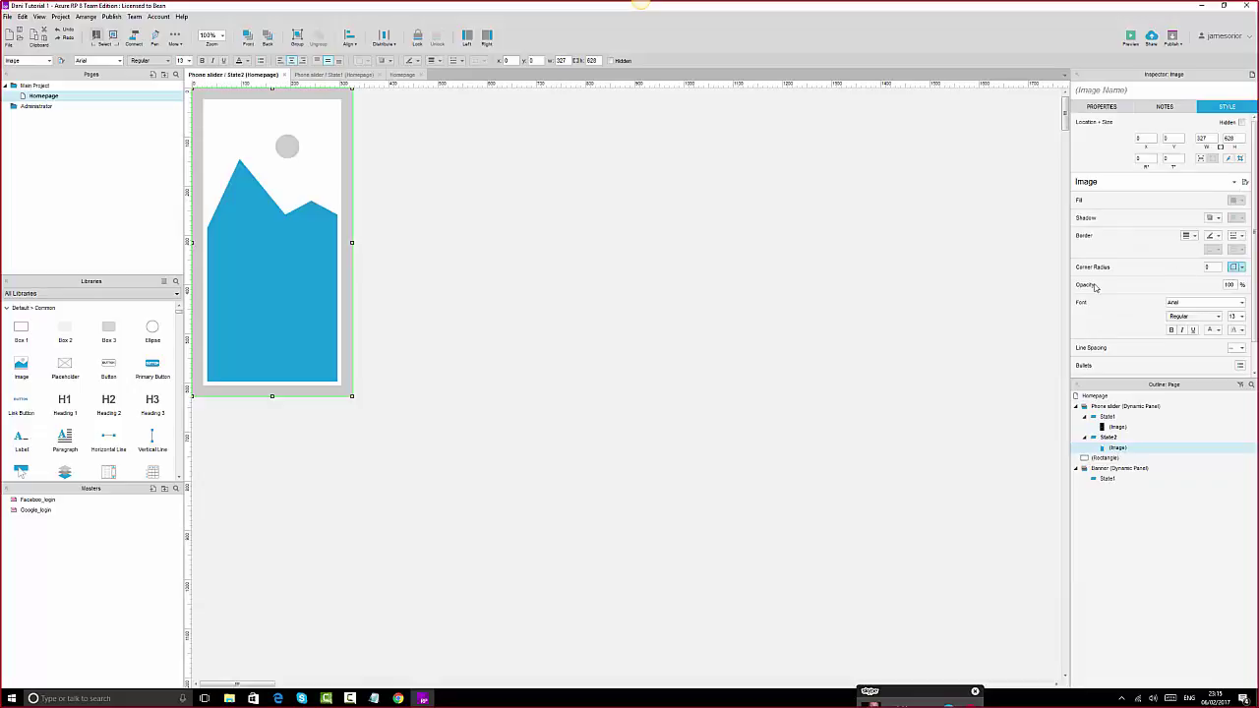
scroll(1176, 297, down, 1)
scroll(1174, 297, up, 1)
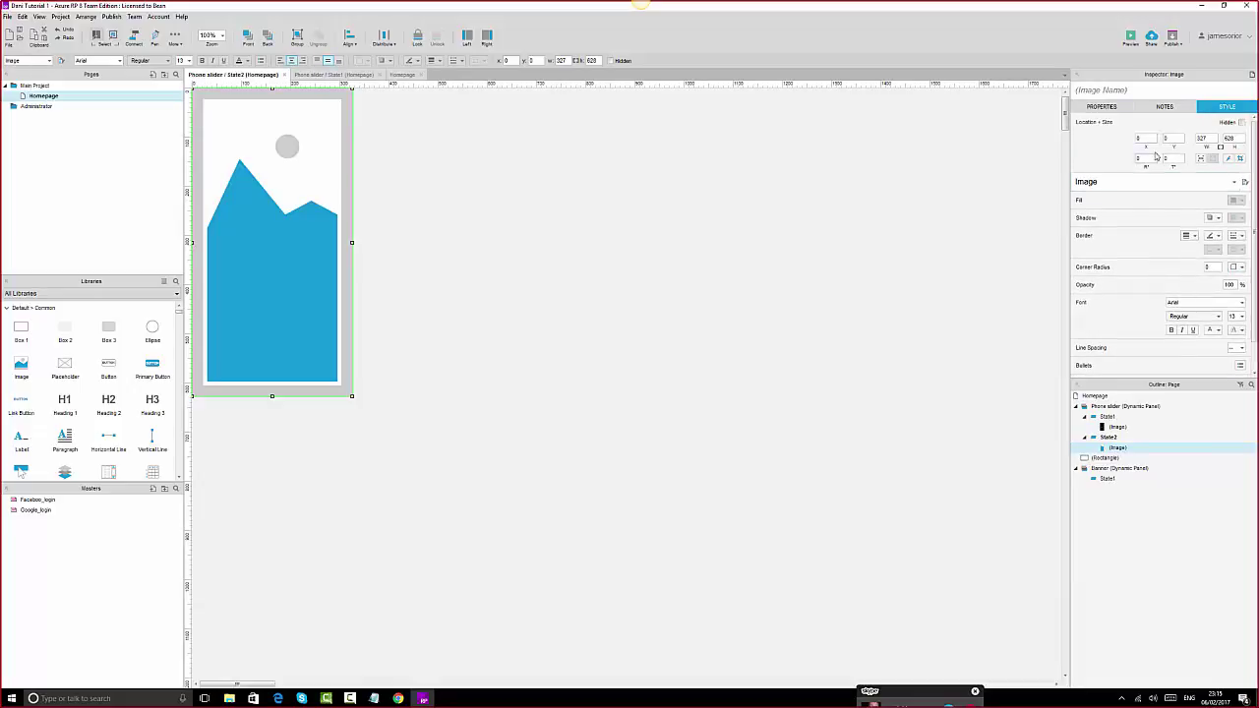
click(1103, 106)
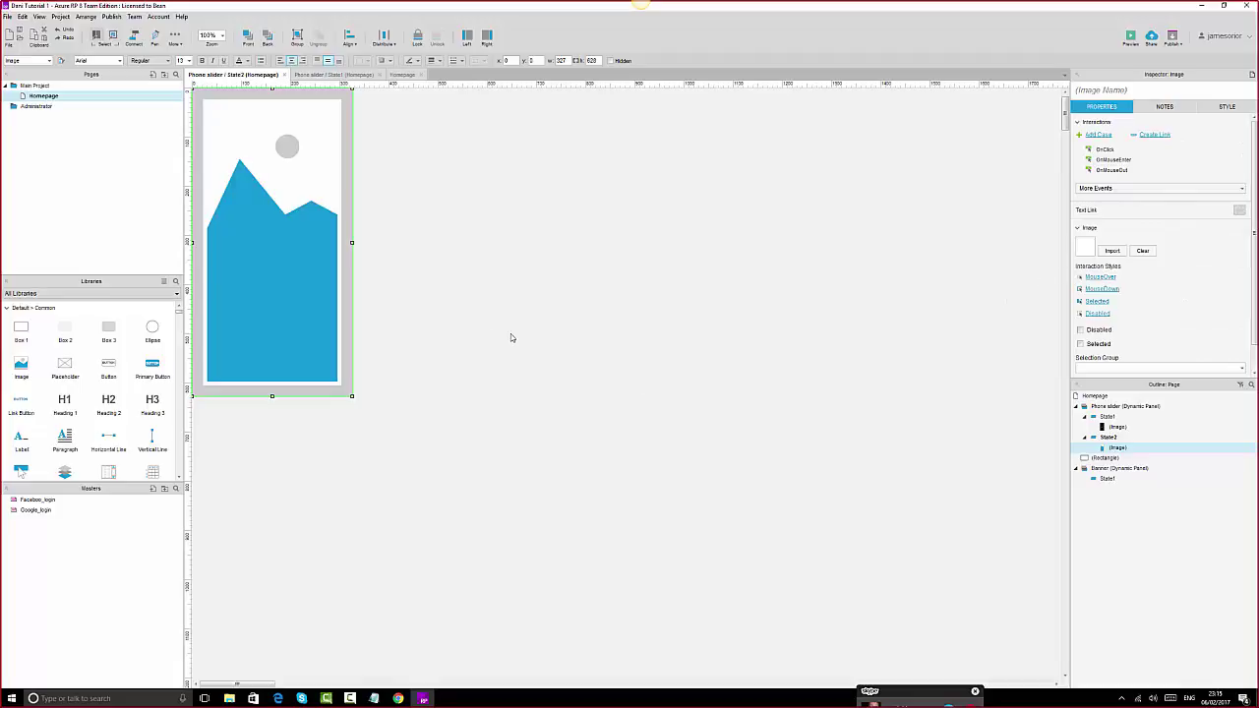
click(1112, 250)
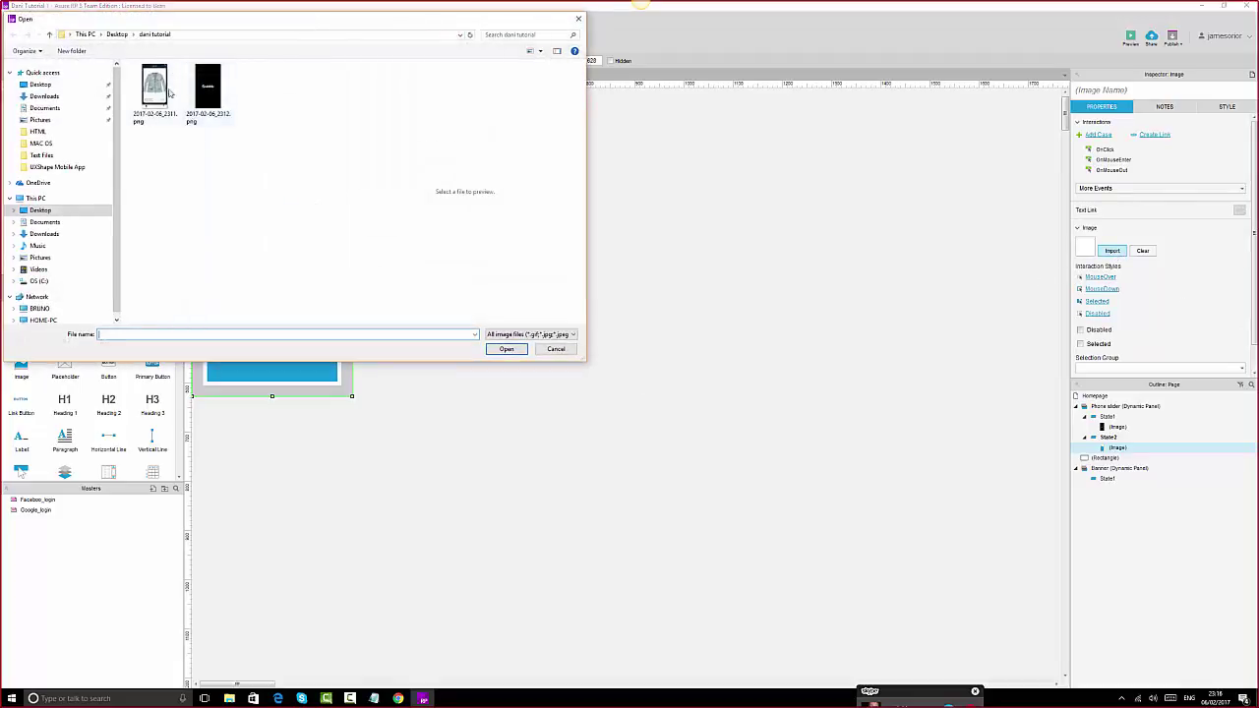
click(169, 92)
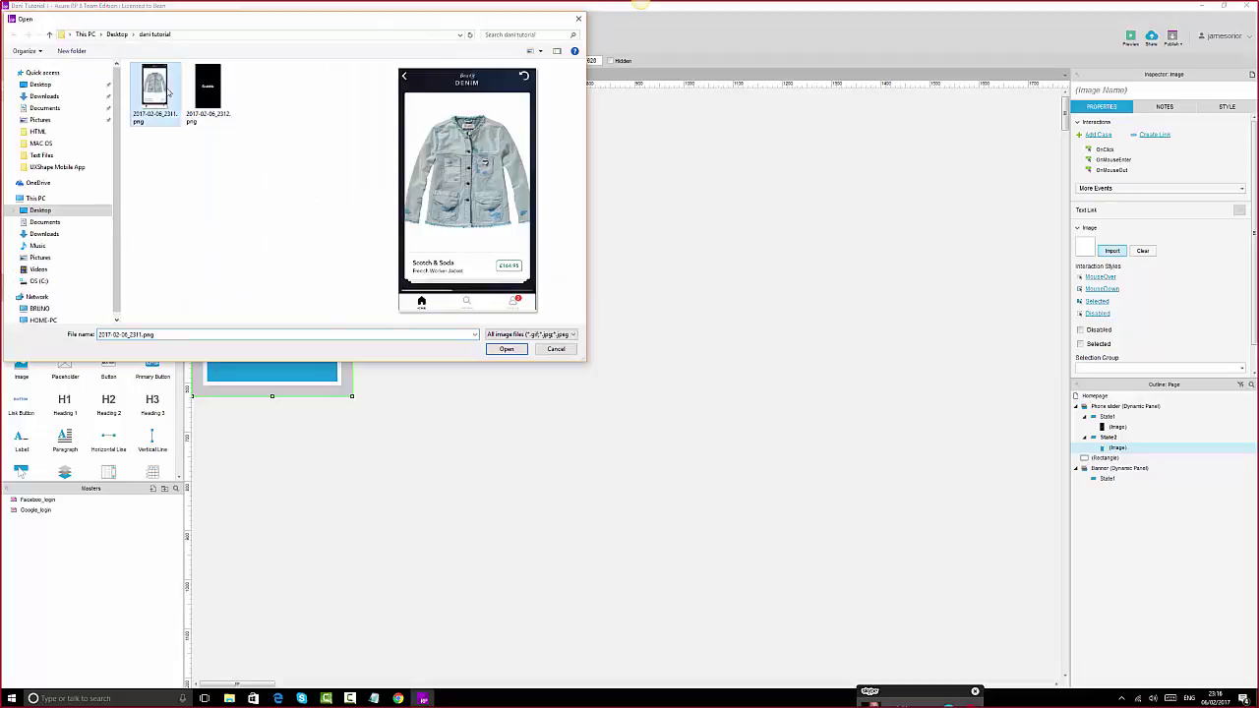
click(506, 349)
click(499, 357)
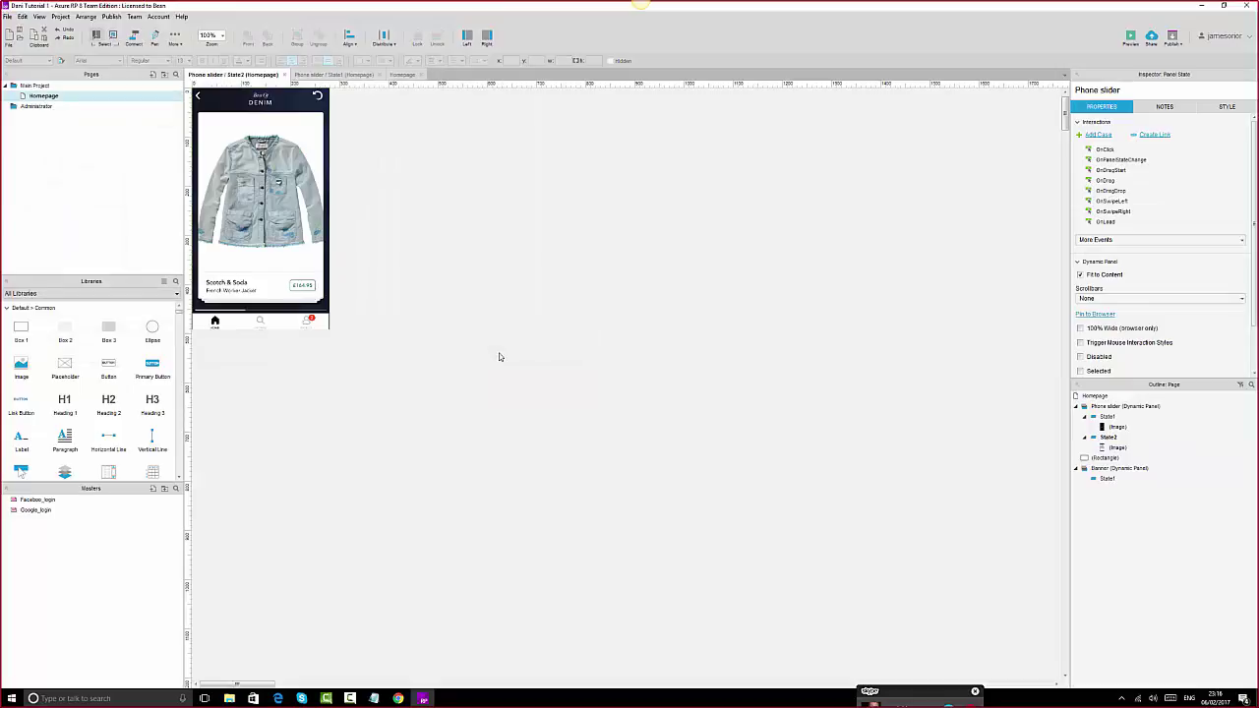
- Return to the Homepage, view the Phone slider's State1 image from there, and close State1's editing view
double_click(37, 98)
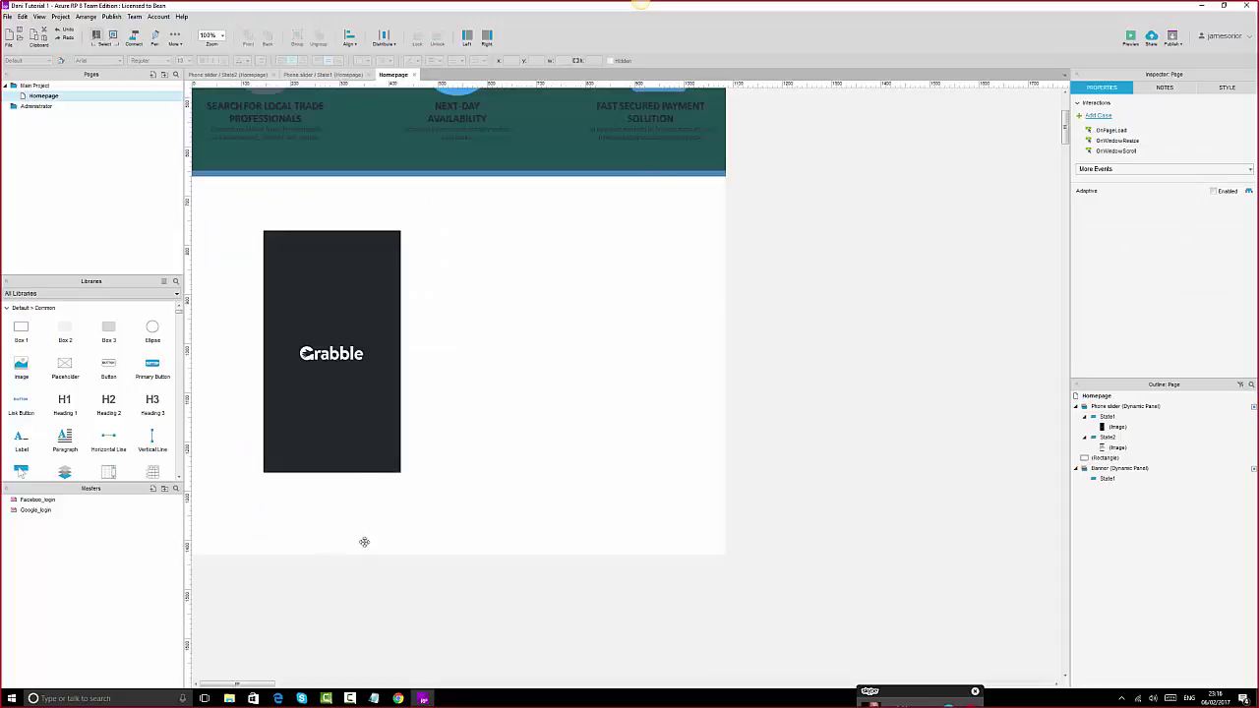
click(374, 345)
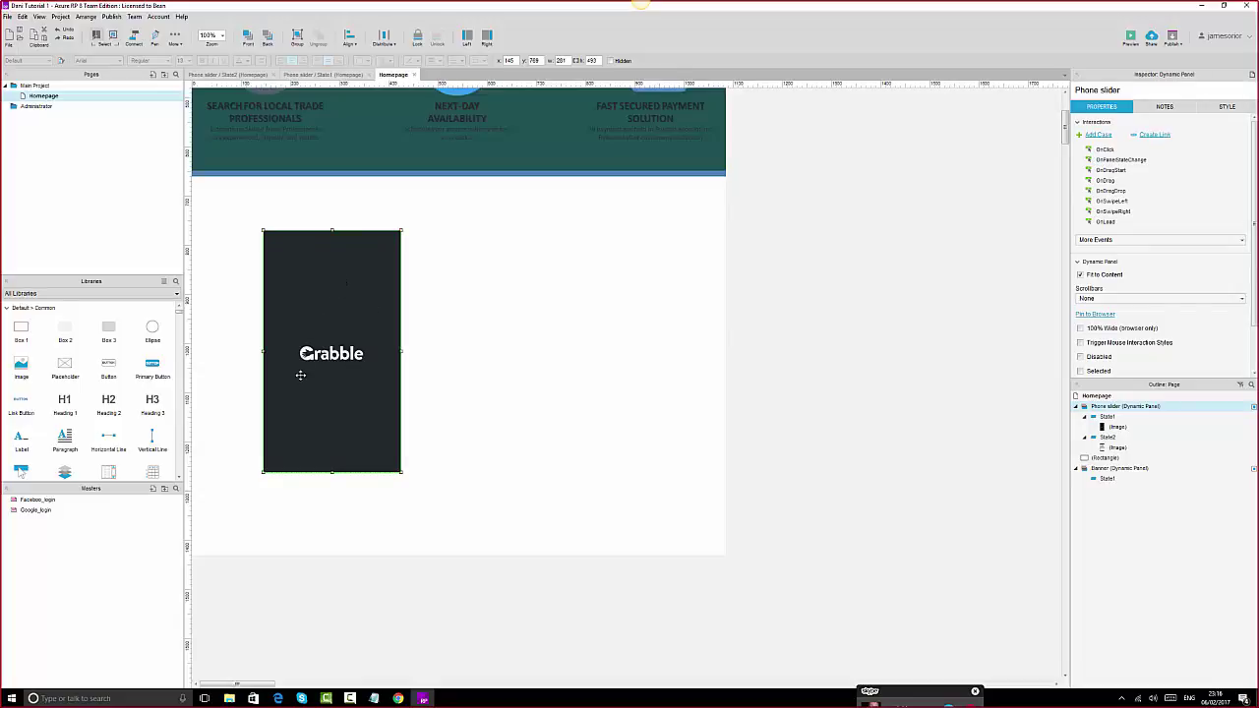
click(1118, 428)
double_click(1117, 428)
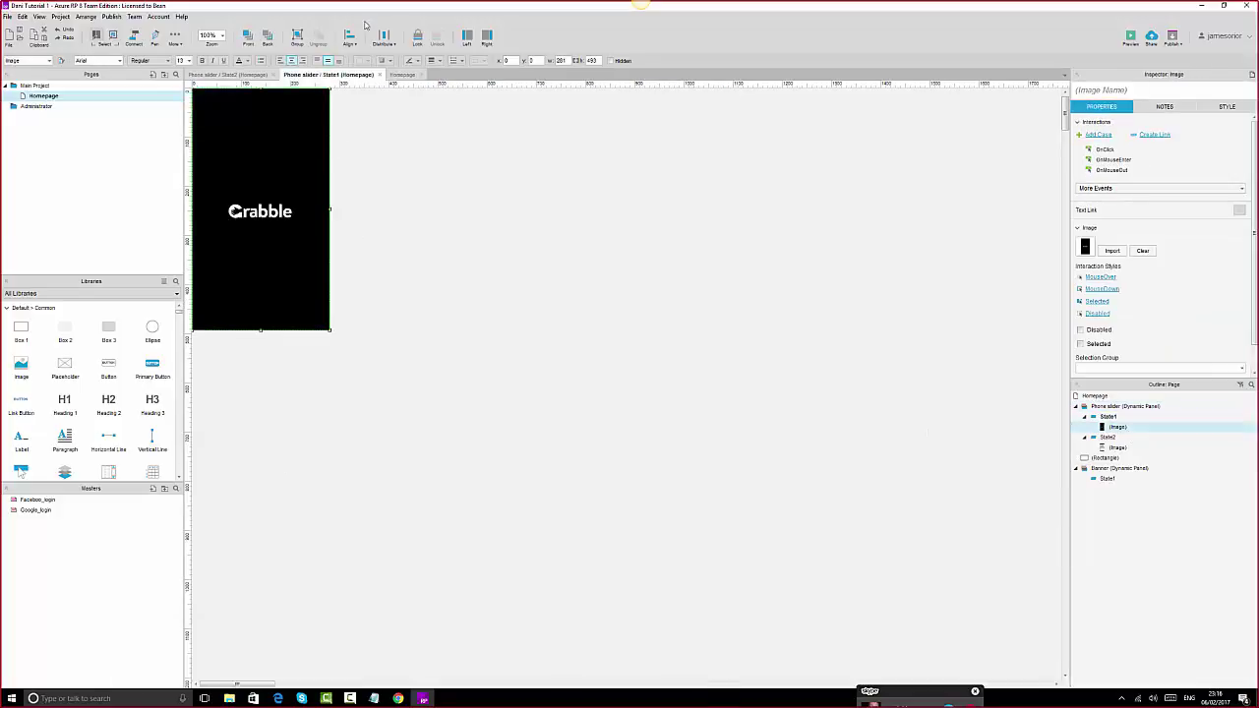
click(380, 77)
- Collapse State2 in the Phone slider's outline and move it above State1 in the state order
mouse_move(1122, 451)
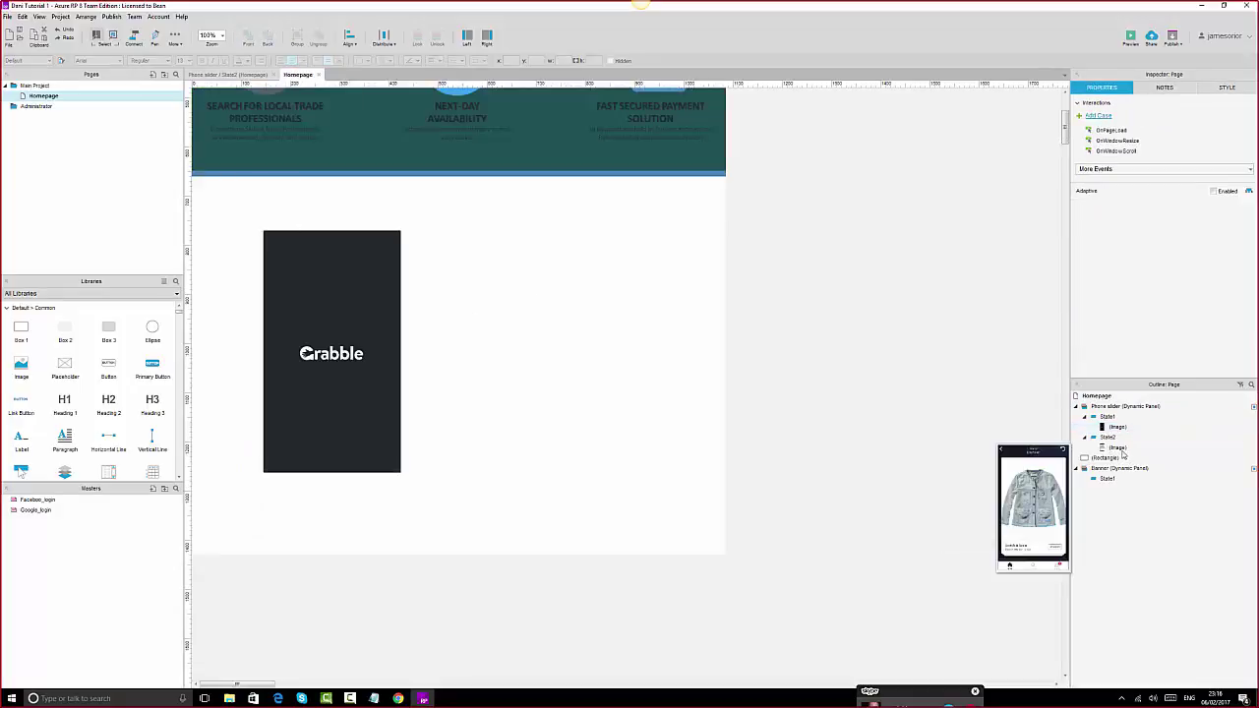
click(1120, 451)
click(1086, 438)
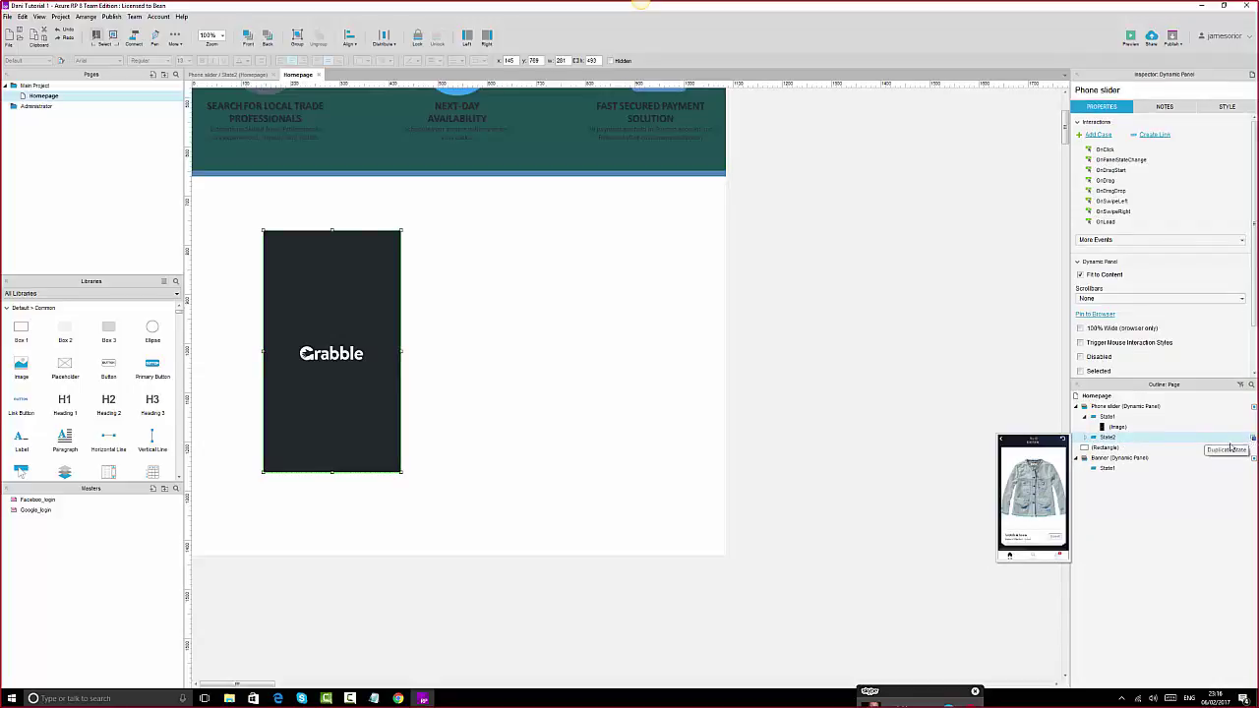
right_click(1112, 438)
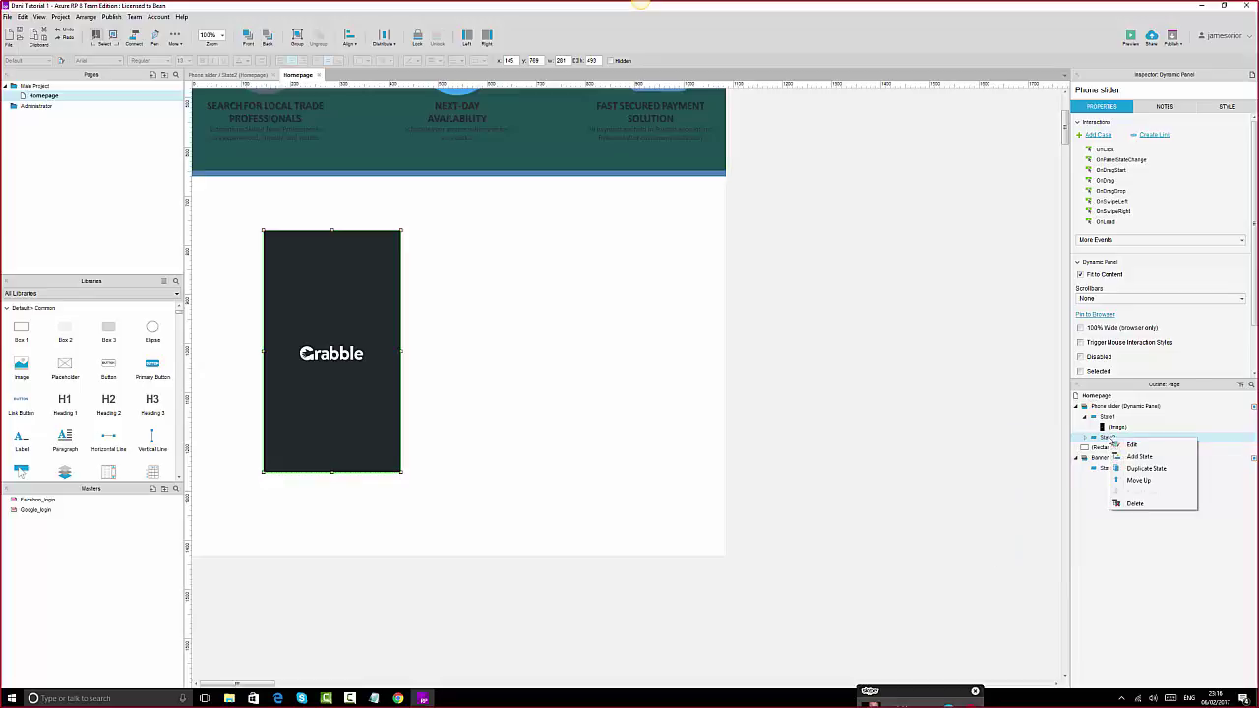
click(1138, 480)
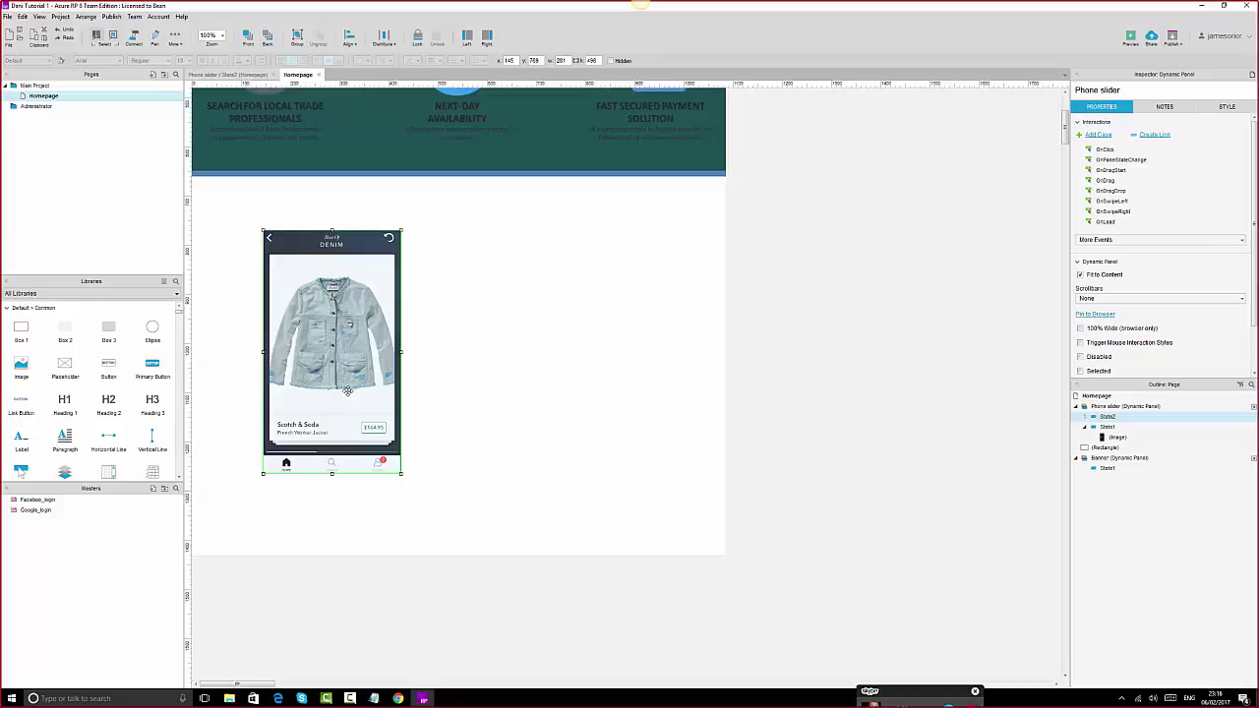
- Move State1 back above State2 so the Grabble logo screen is the Phone slider's first state
mouse_move(1110, 425)
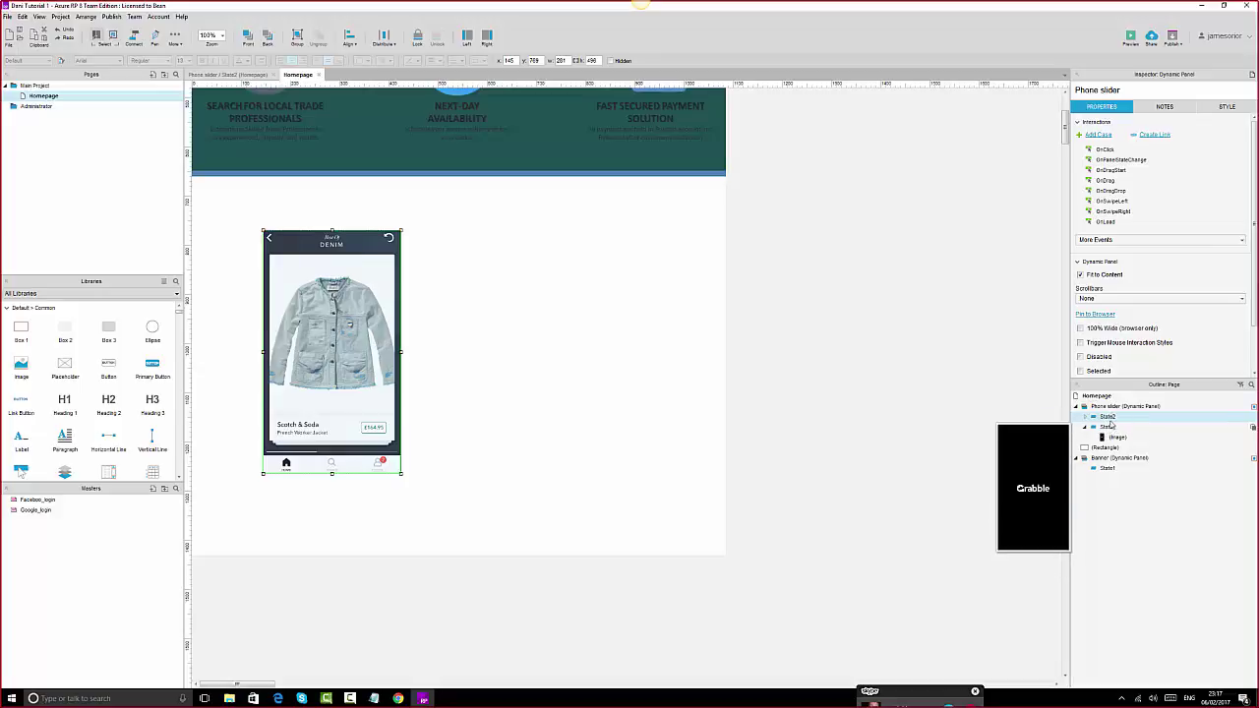
right_click(1109, 429)
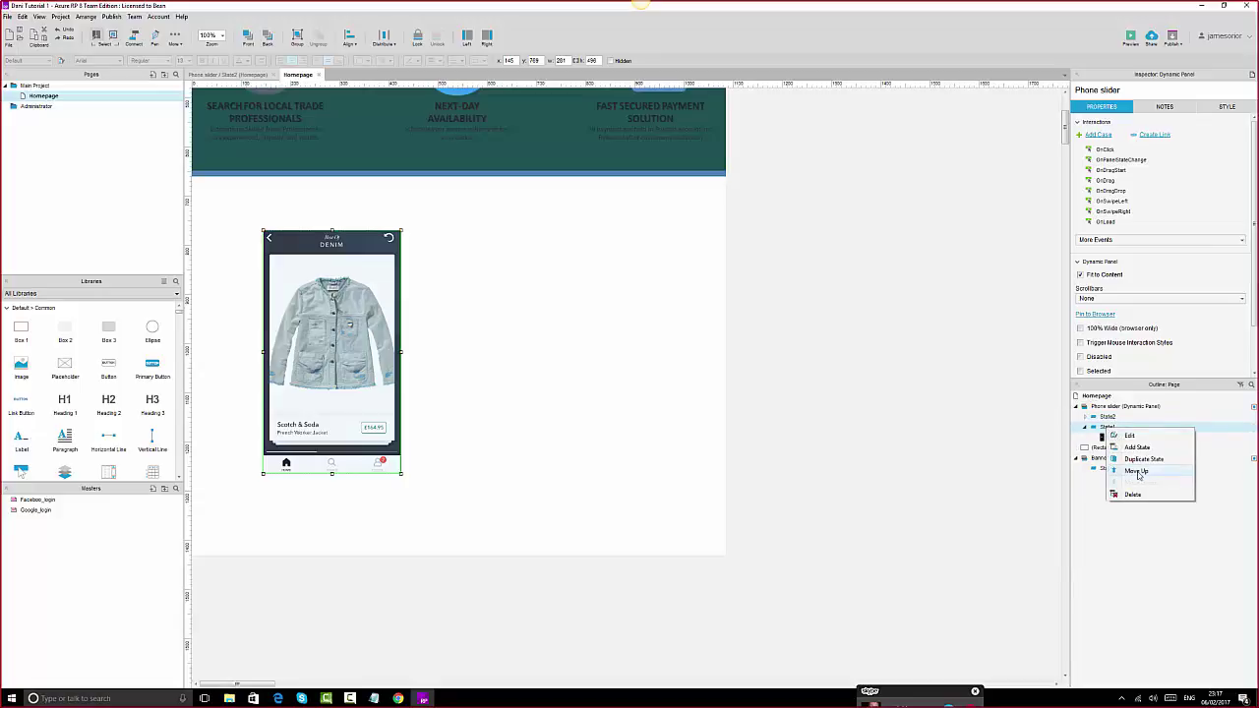
click(1136, 472)
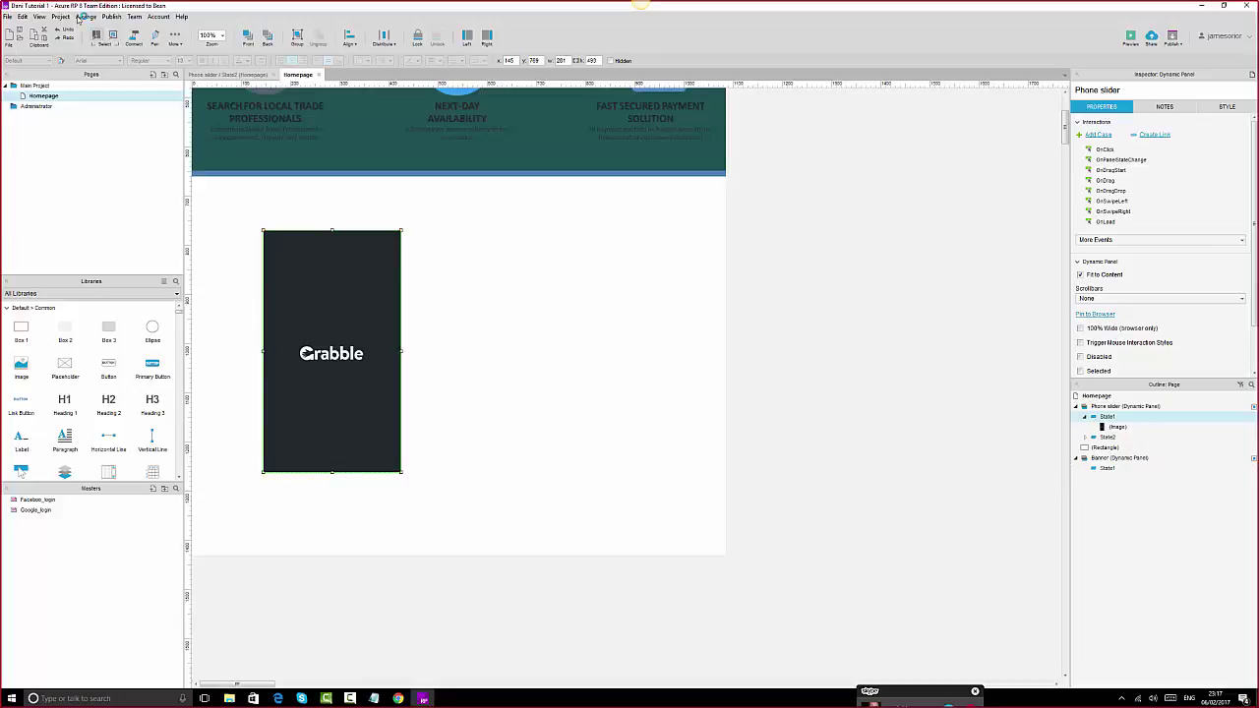
- Switch to Microsoft Edge, reload the Homepage preview and check which Phone slider screen shows first
click(278, 698)
click(58, 26)
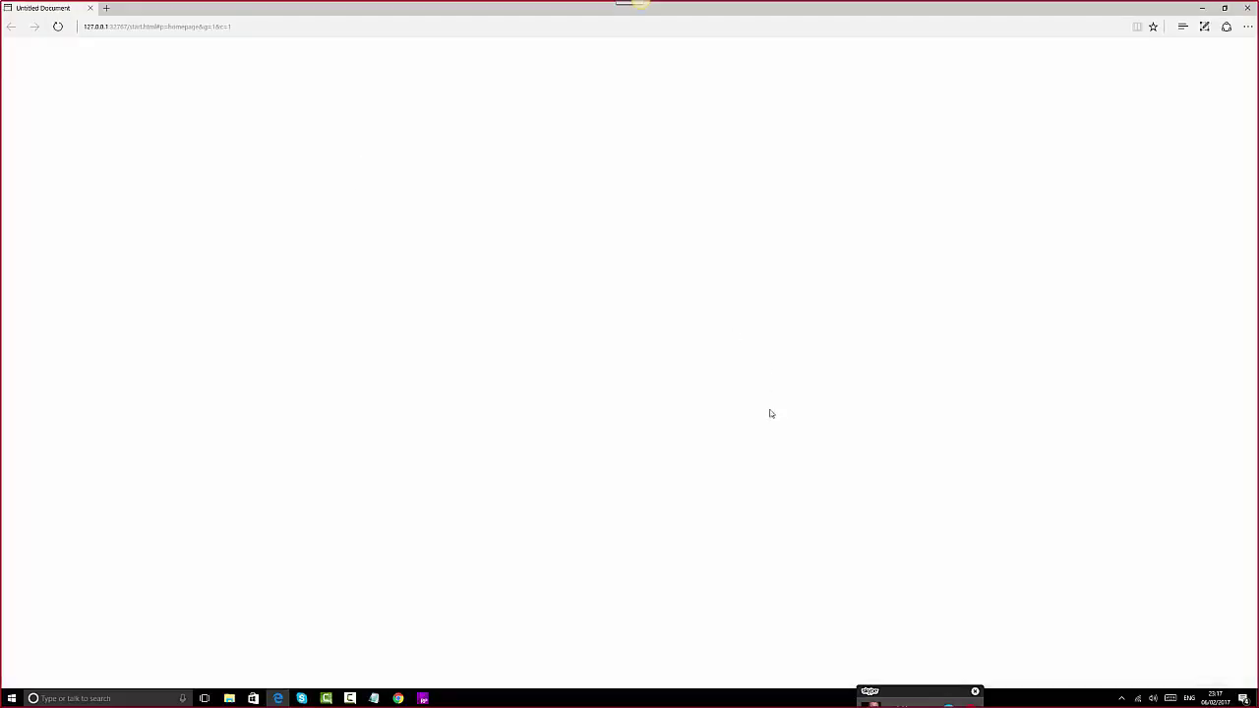
scroll(771, 412, down, 2)
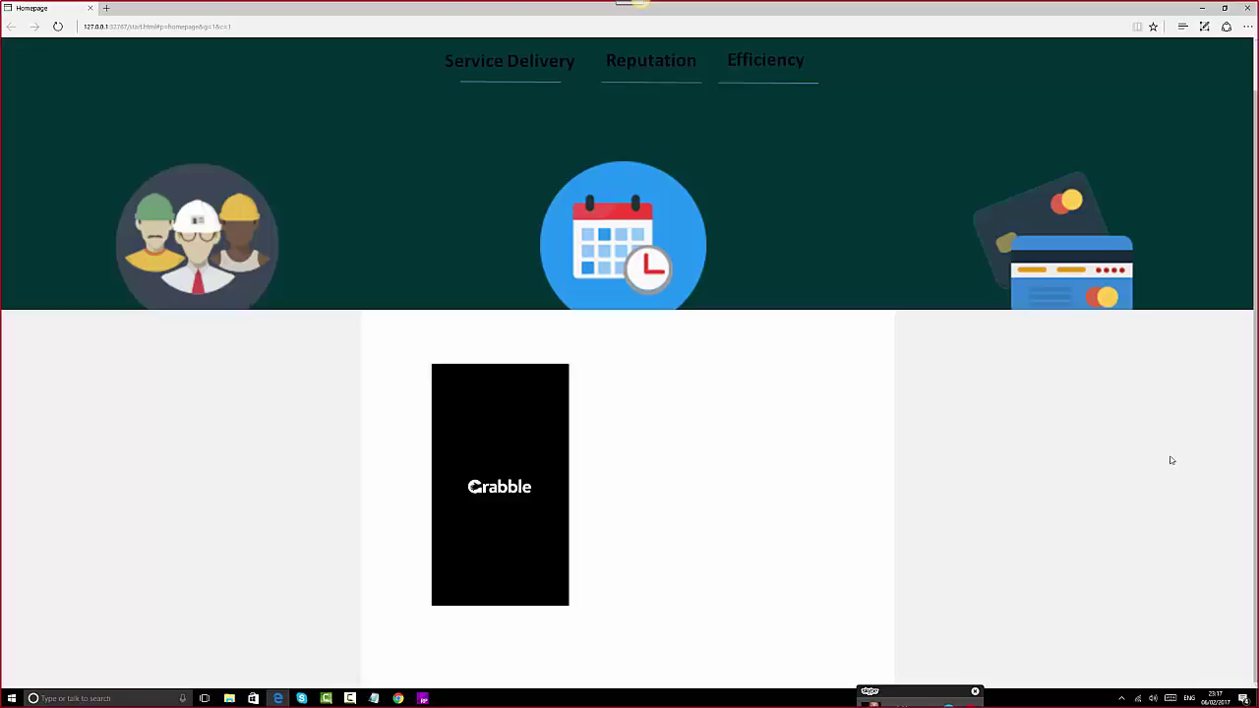
- Switch back to Axure RP and make State2, the denim jacket screen, the first state of the Phone slider panel
click(423, 698)
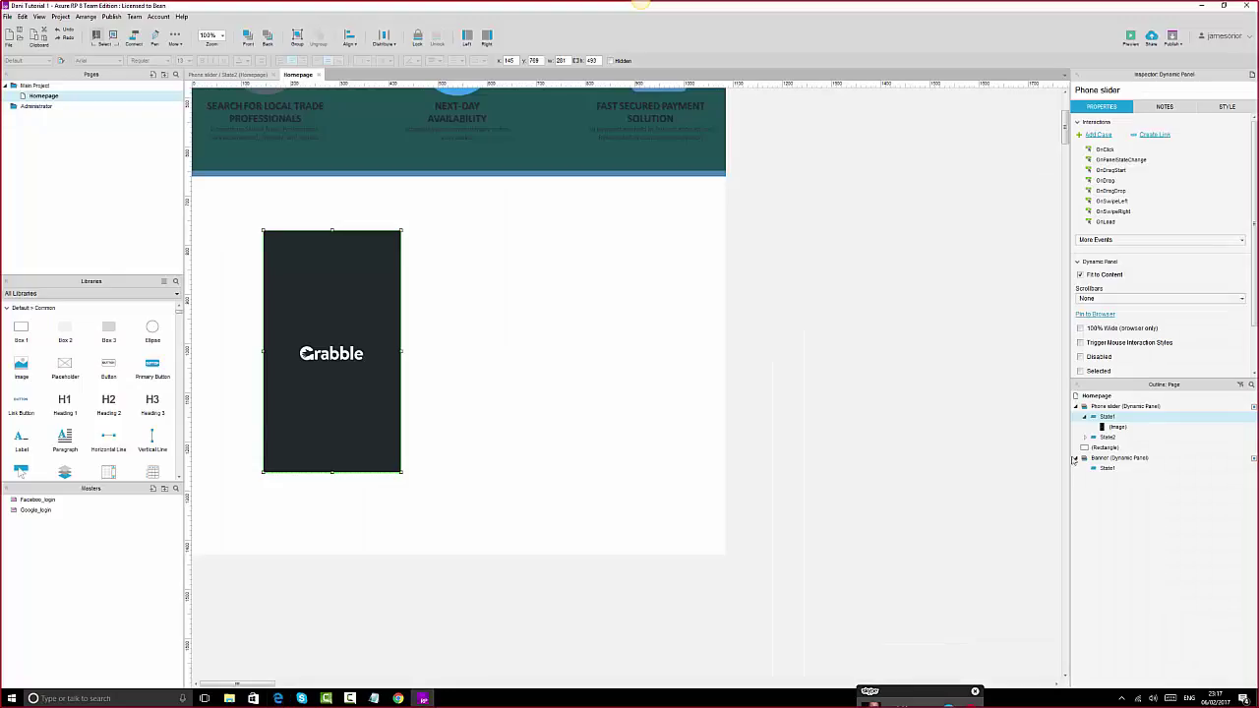
right_click(1107, 443)
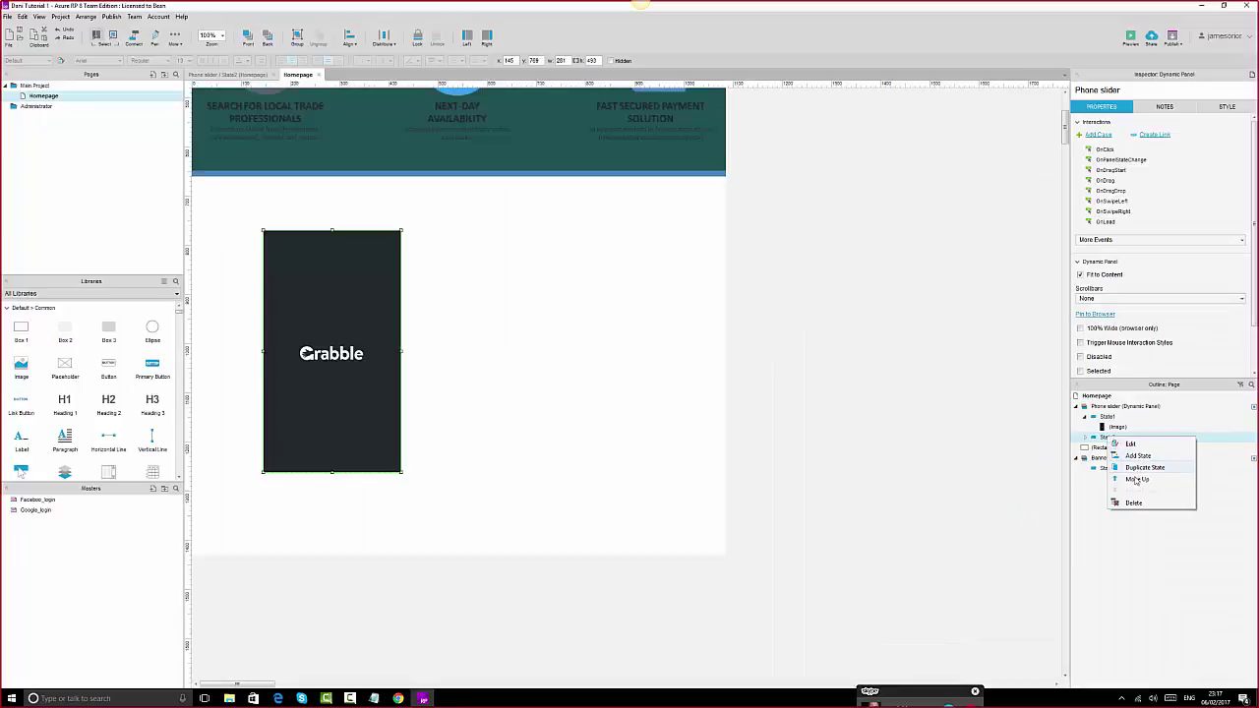
click(1137, 477)
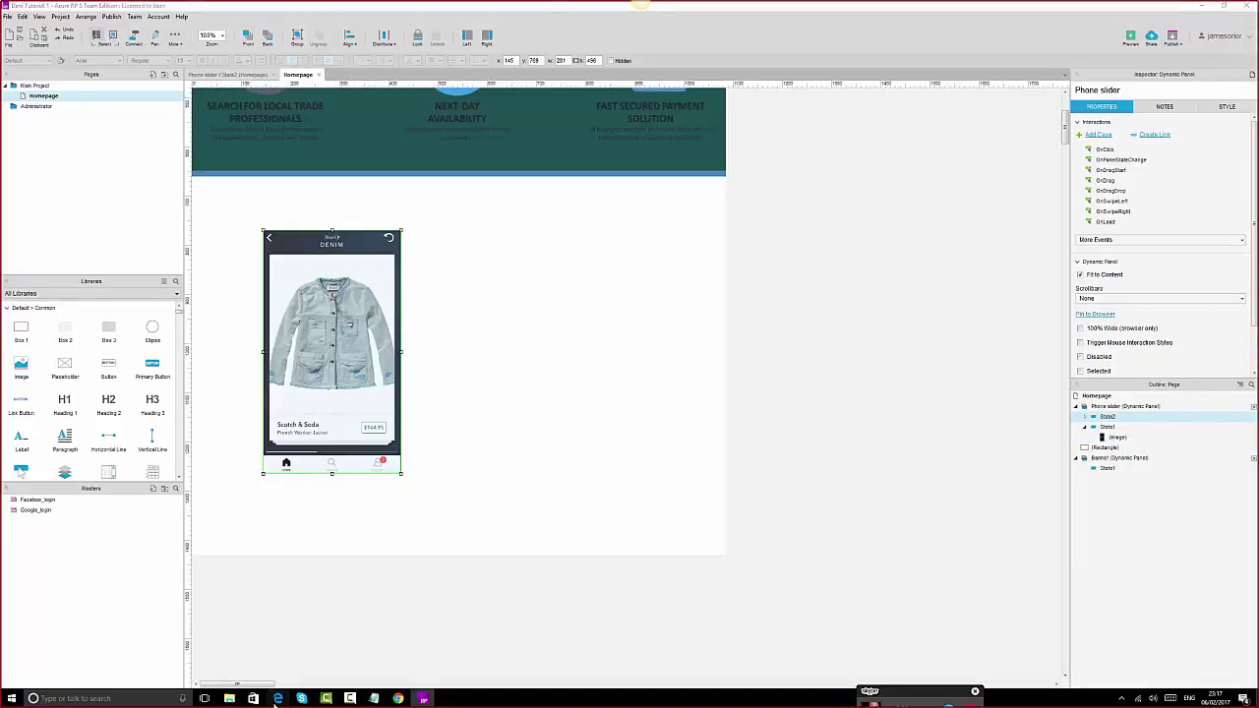
- Preview the homepage in Edge, look at the phone animation on the Grabble website in Chrome, and return to Axure
click(279, 699)
click(58, 27)
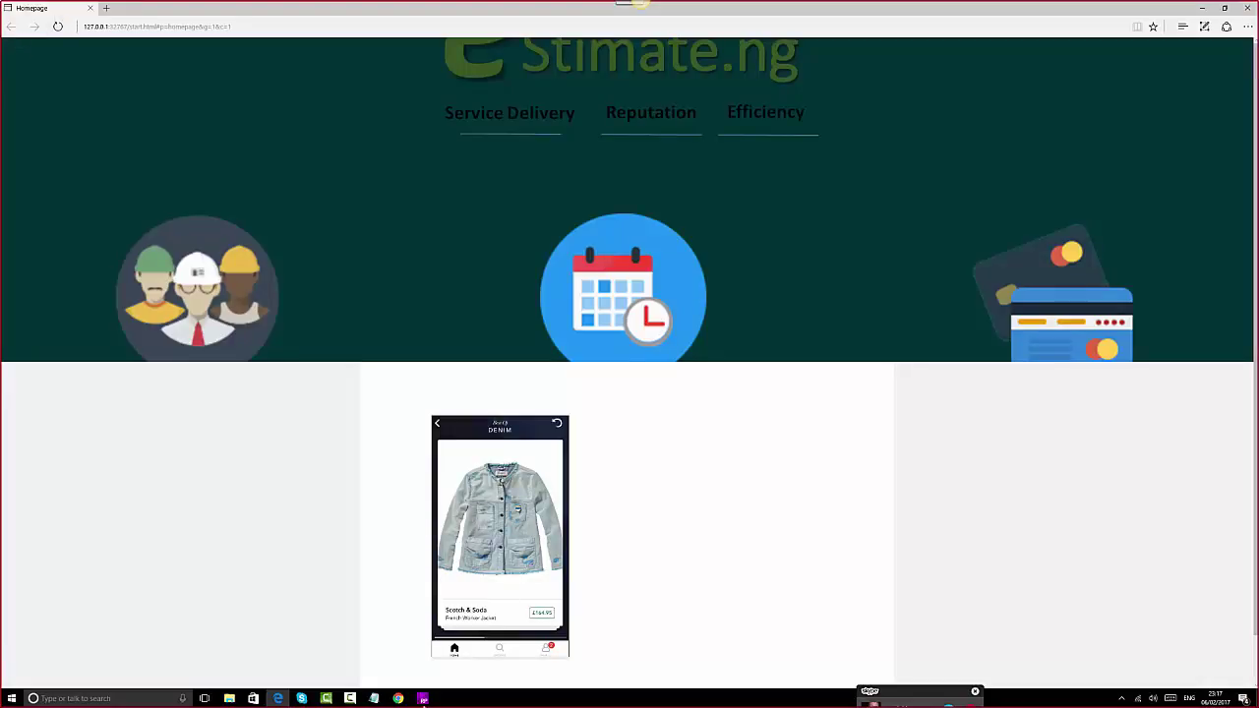
click(423, 699)
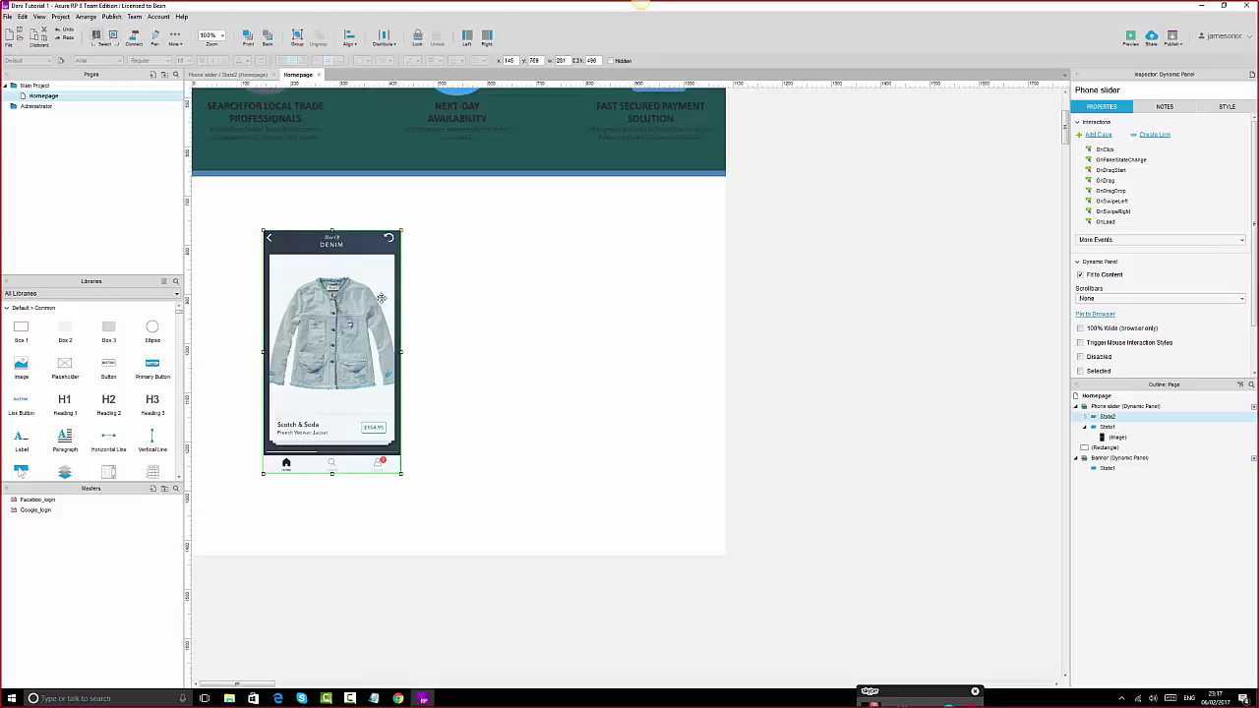
click(397, 698)
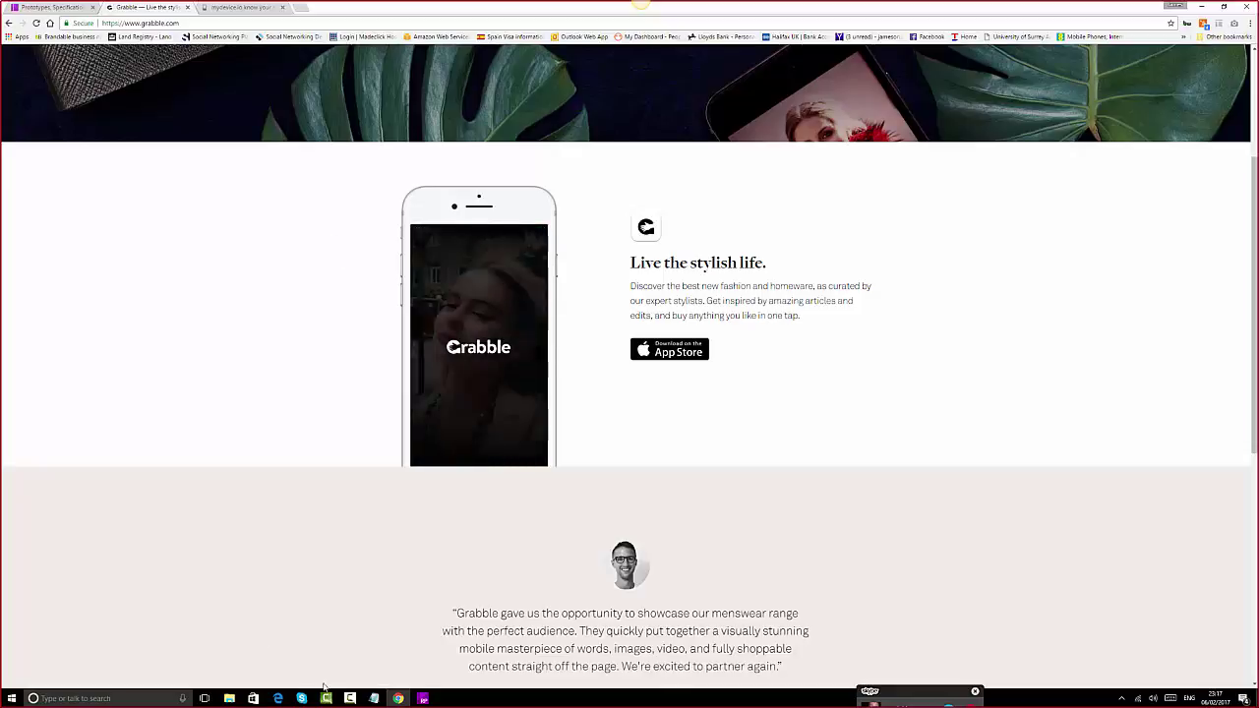
click(423, 698)
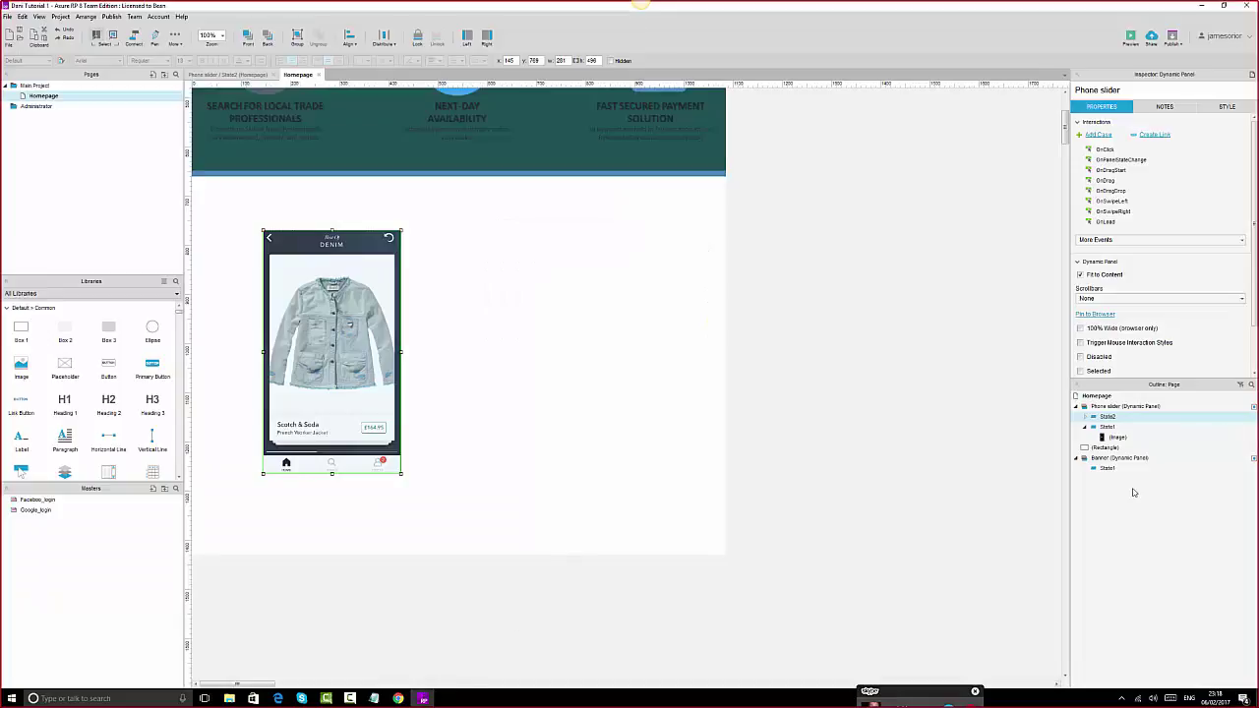
- Move the Phone slider panel slightly to the right on the homepage, to about x 202
click(348, 311)
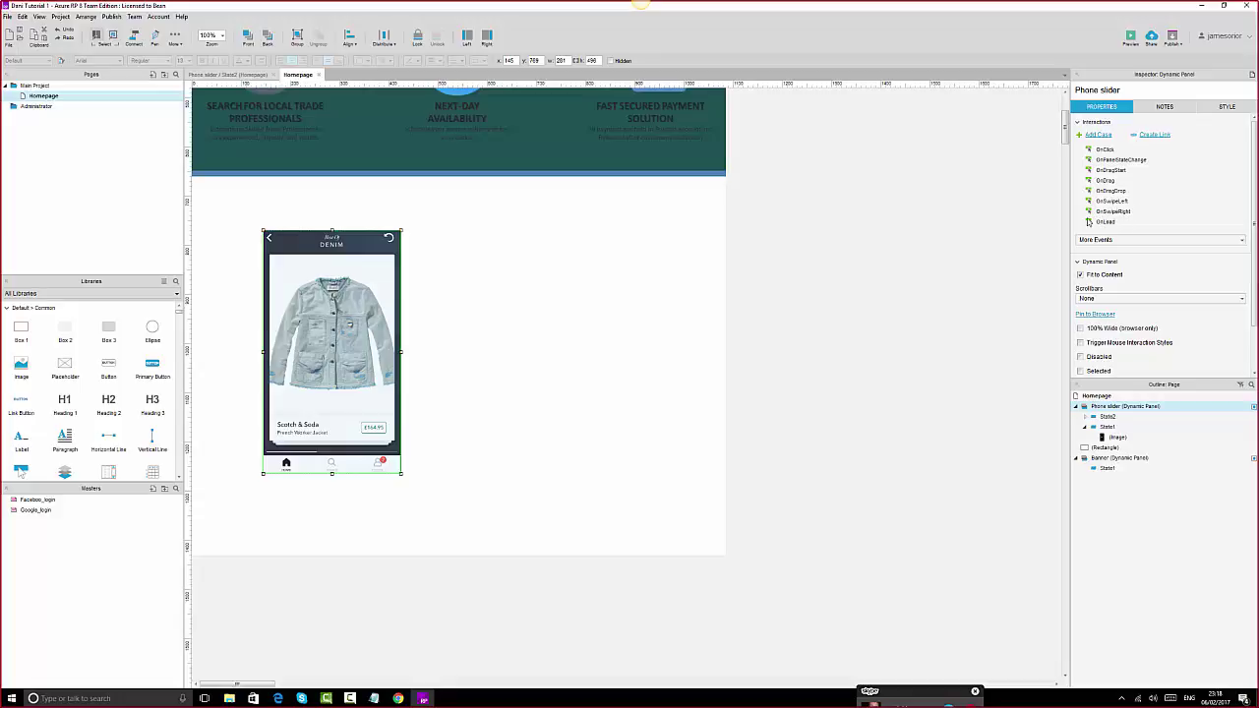
click(1123, 241)
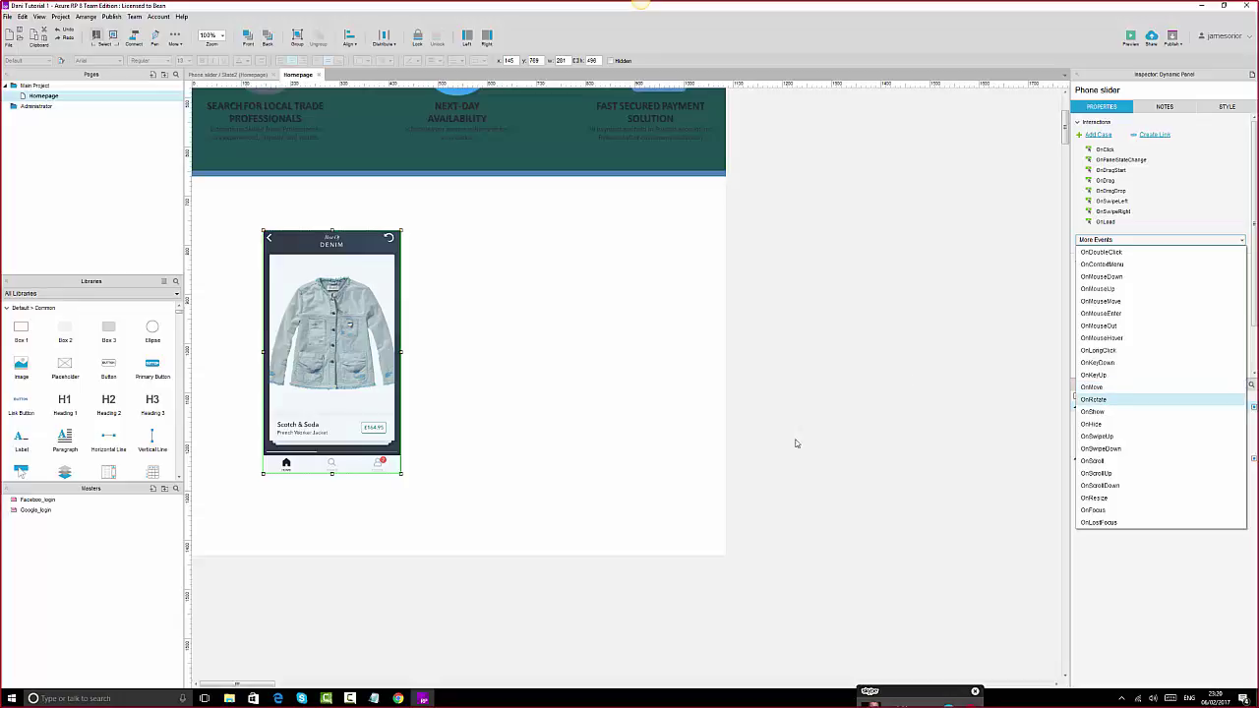
drag(324, 340, 449, 340)
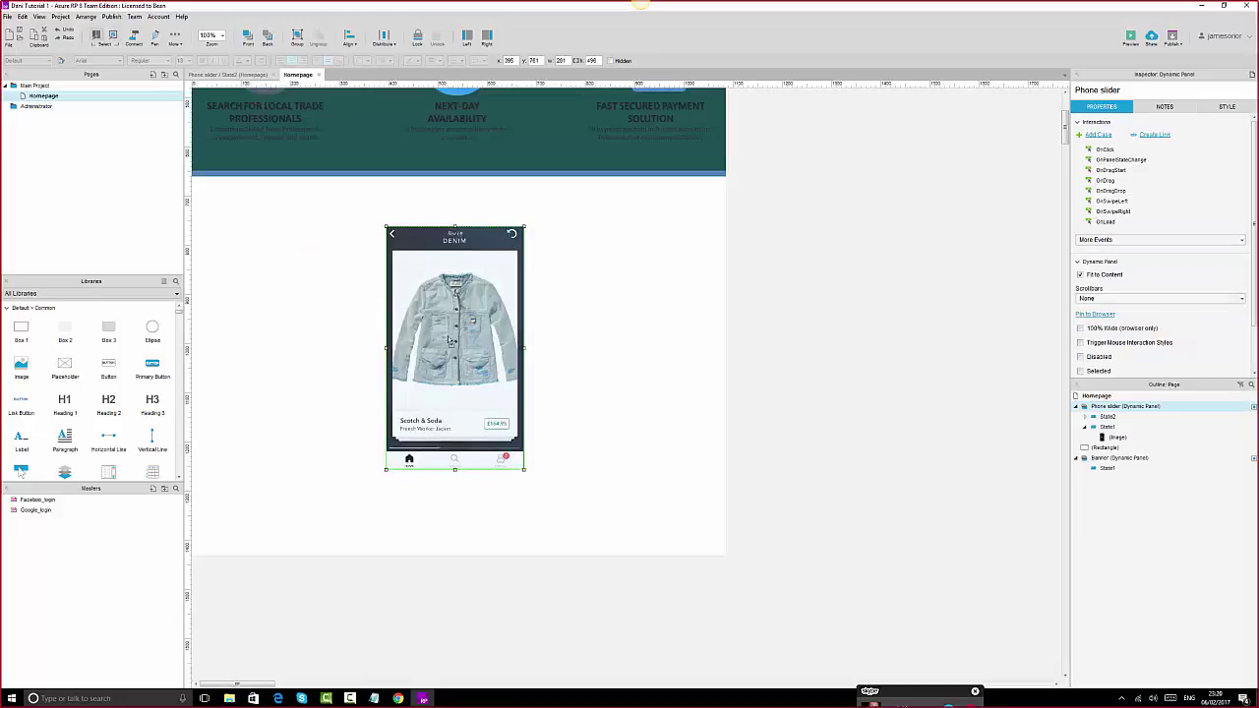
drag(449, 340, 353, 341)
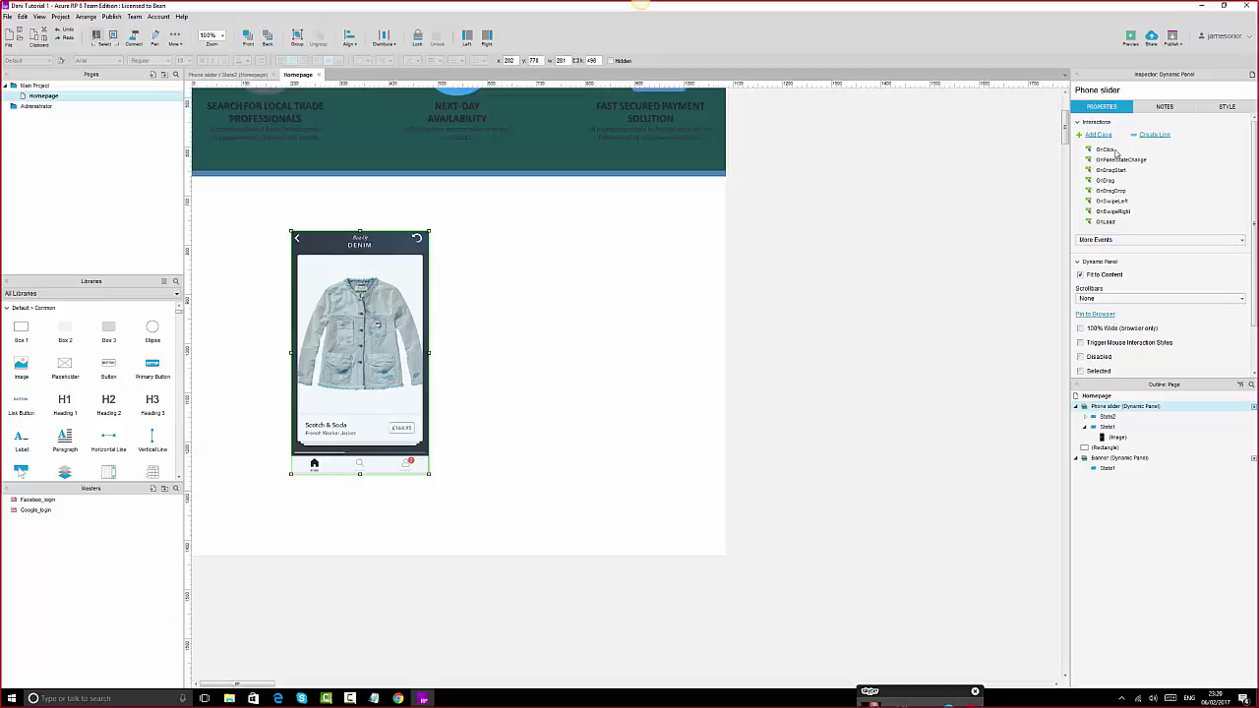
- Reorder the Phone slider's states so that State1 comes before State2
click(1145, 244)
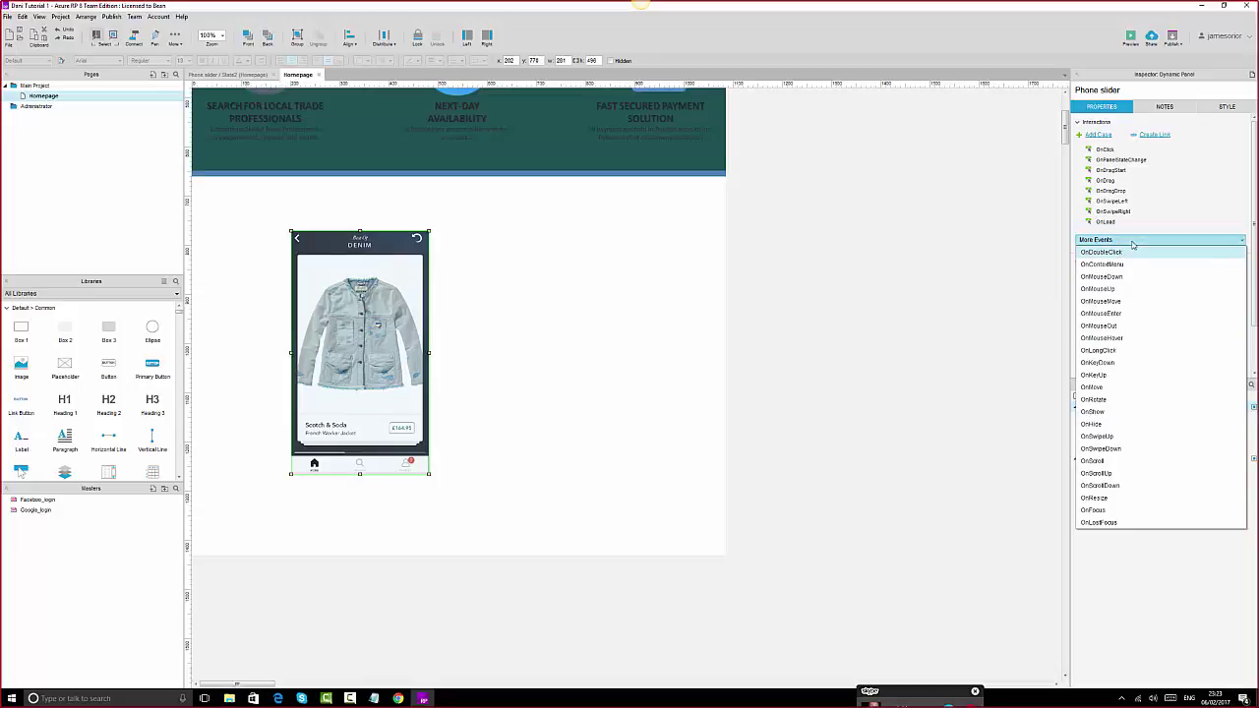
click(848, 265)
click(375, 299)
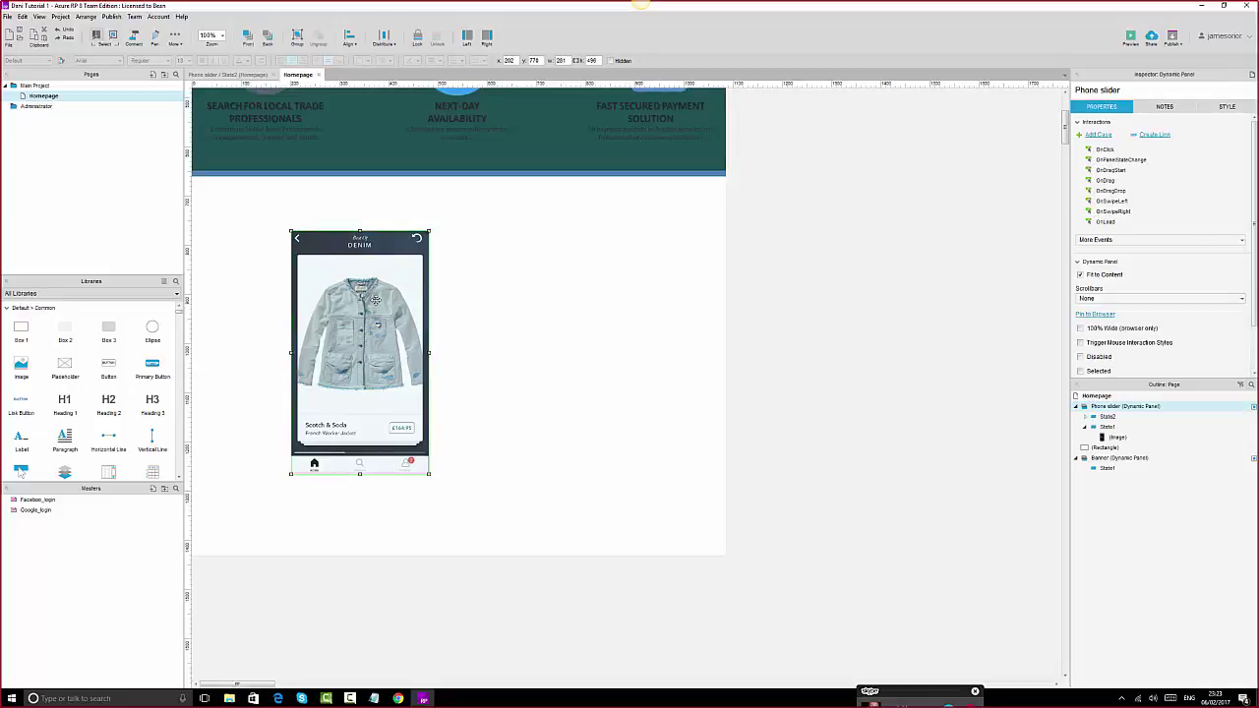
right_click(1115, 430)
click(1152, 473)
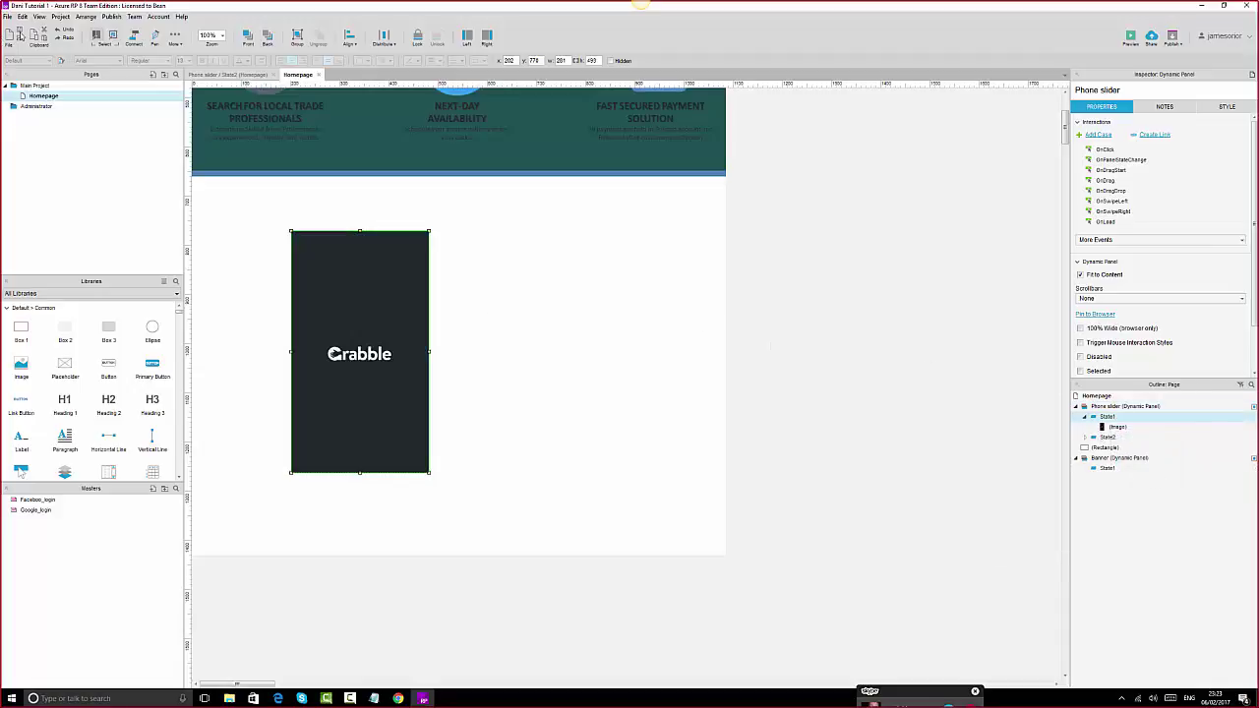
- Check the Grabble phone animation again, then add an OnLoad case with a Set Panel State action to the Phone slider
click(398, 699)
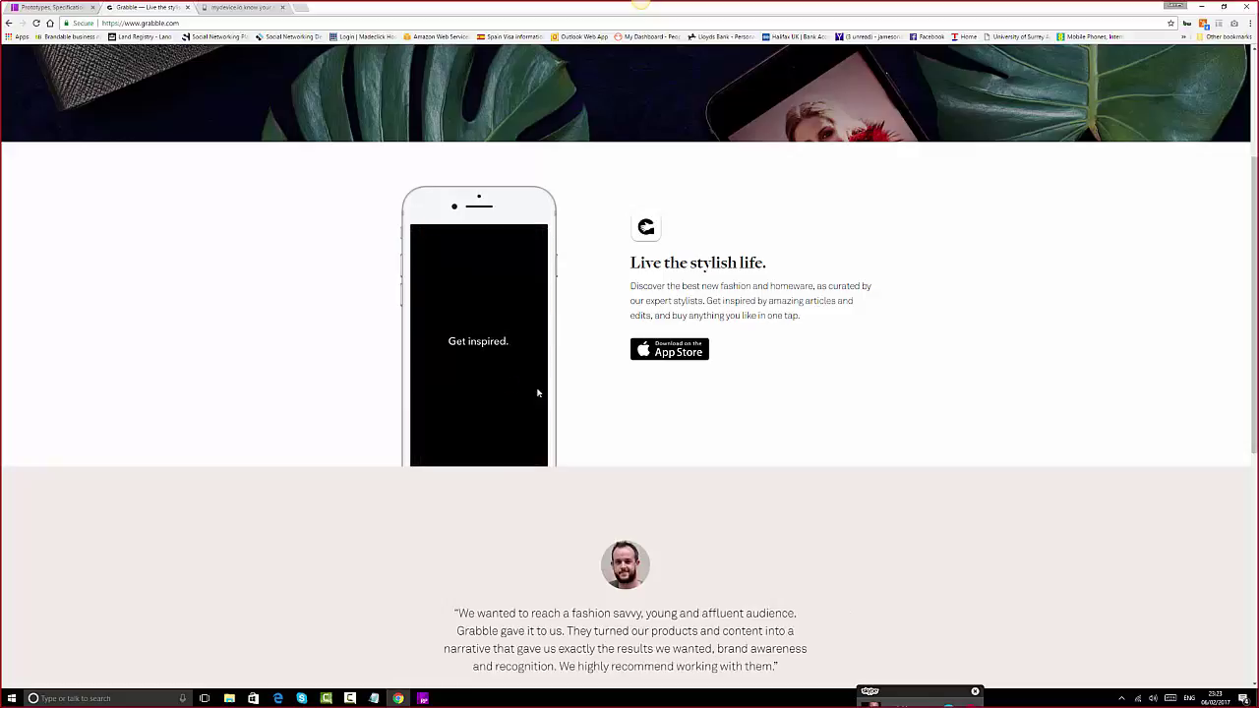
click(424, 699)
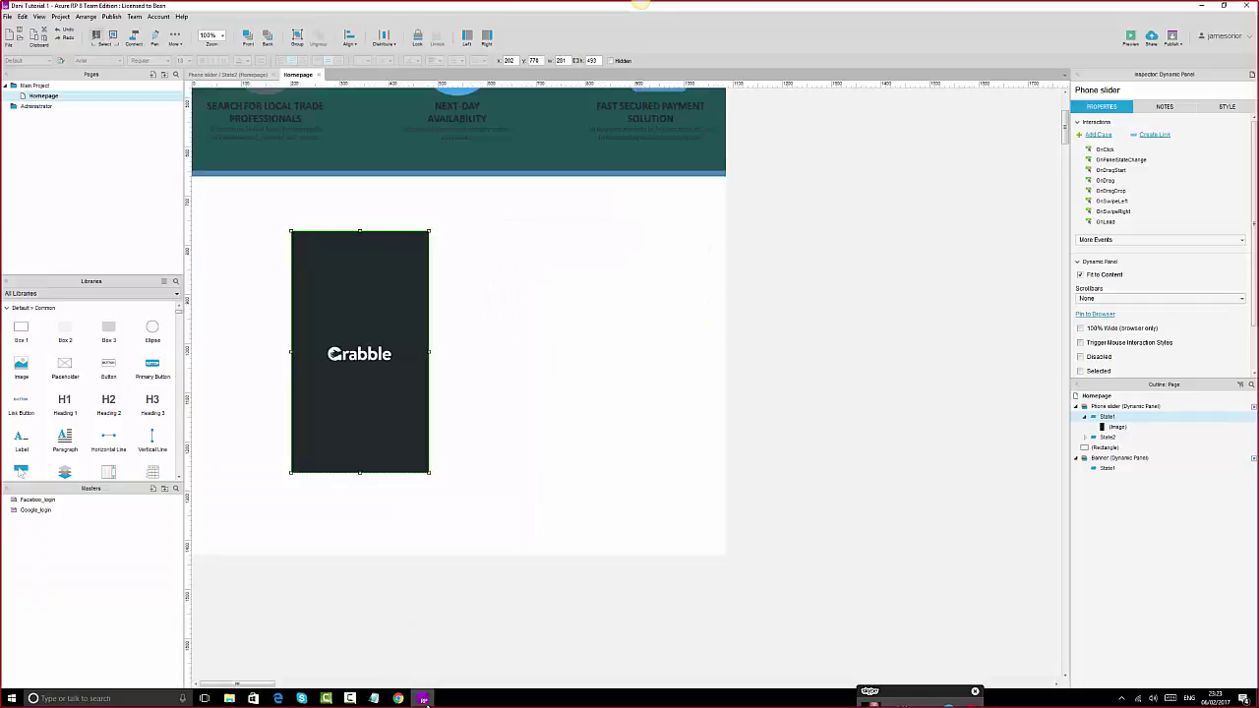
click(381, 325)
double_click(1108, 223)
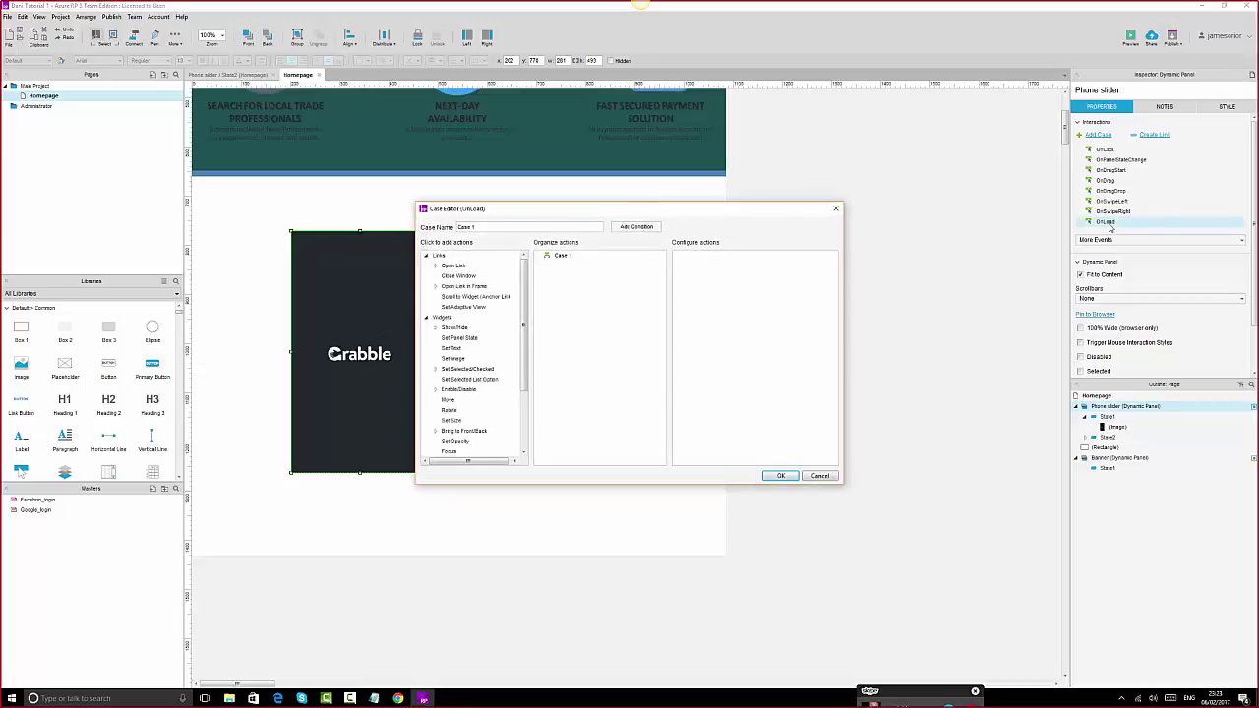
drag(525, 298, 524, 384)
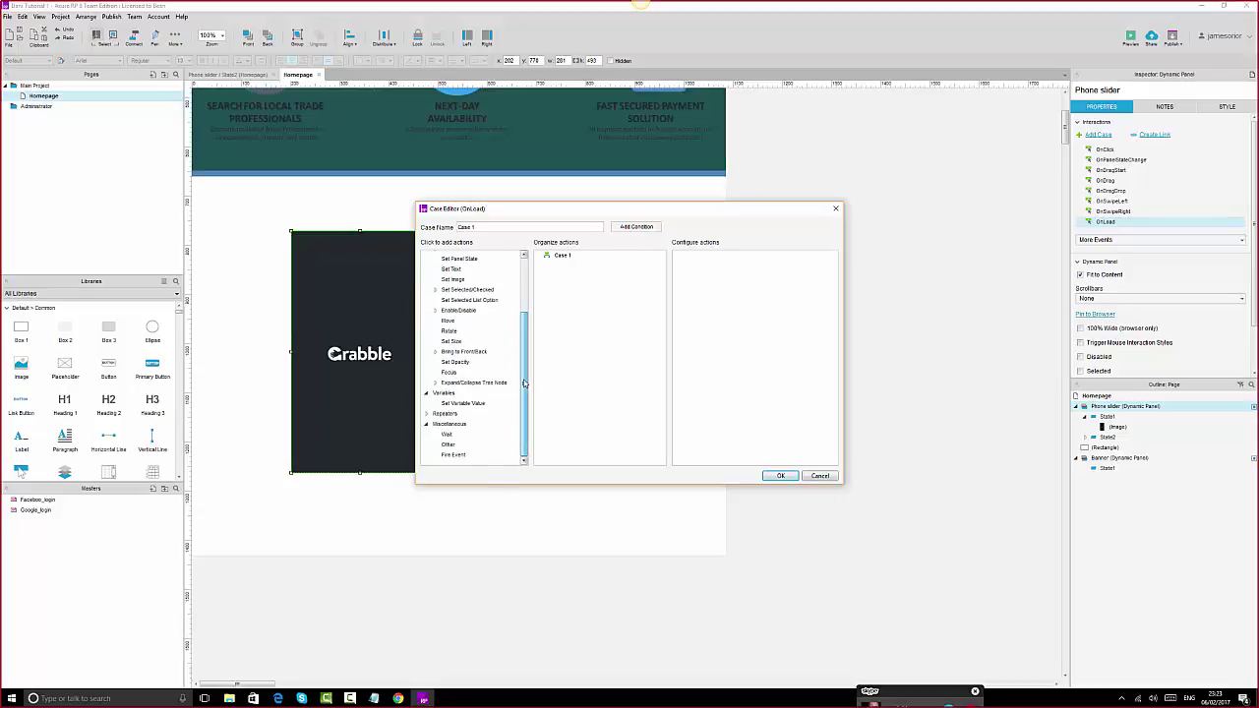
drag(524, 384, 524, 337)
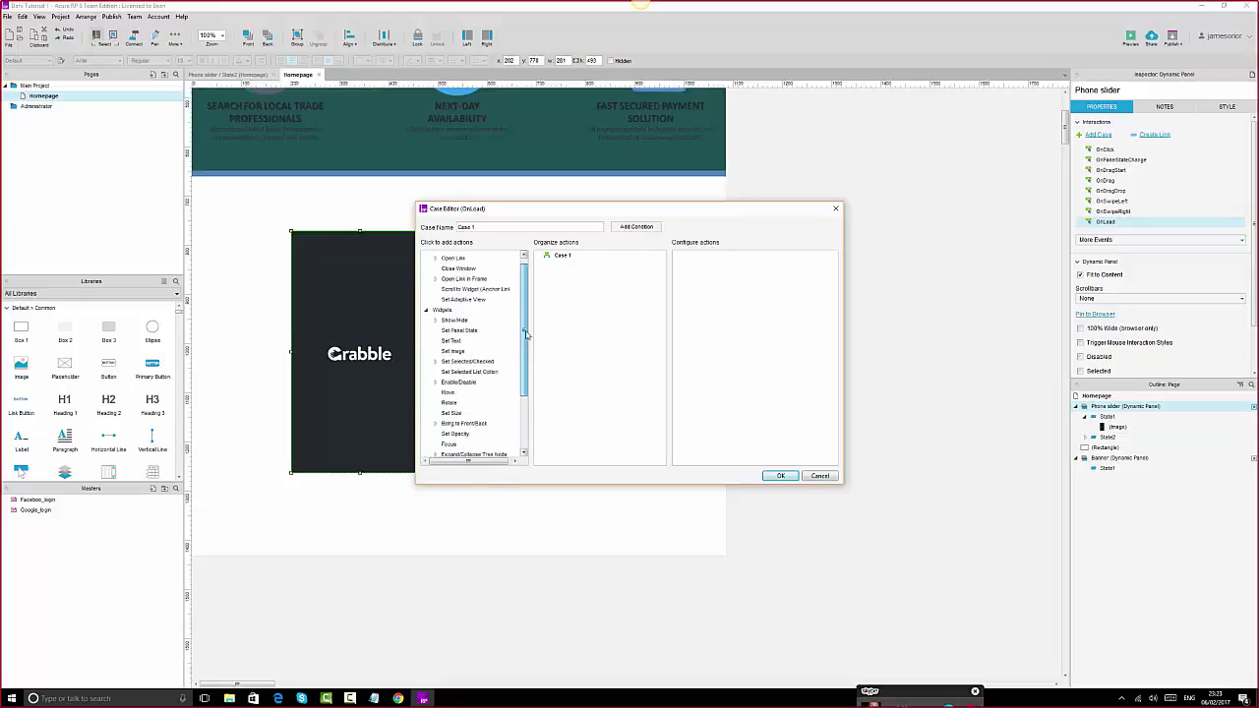
click(466, 332)
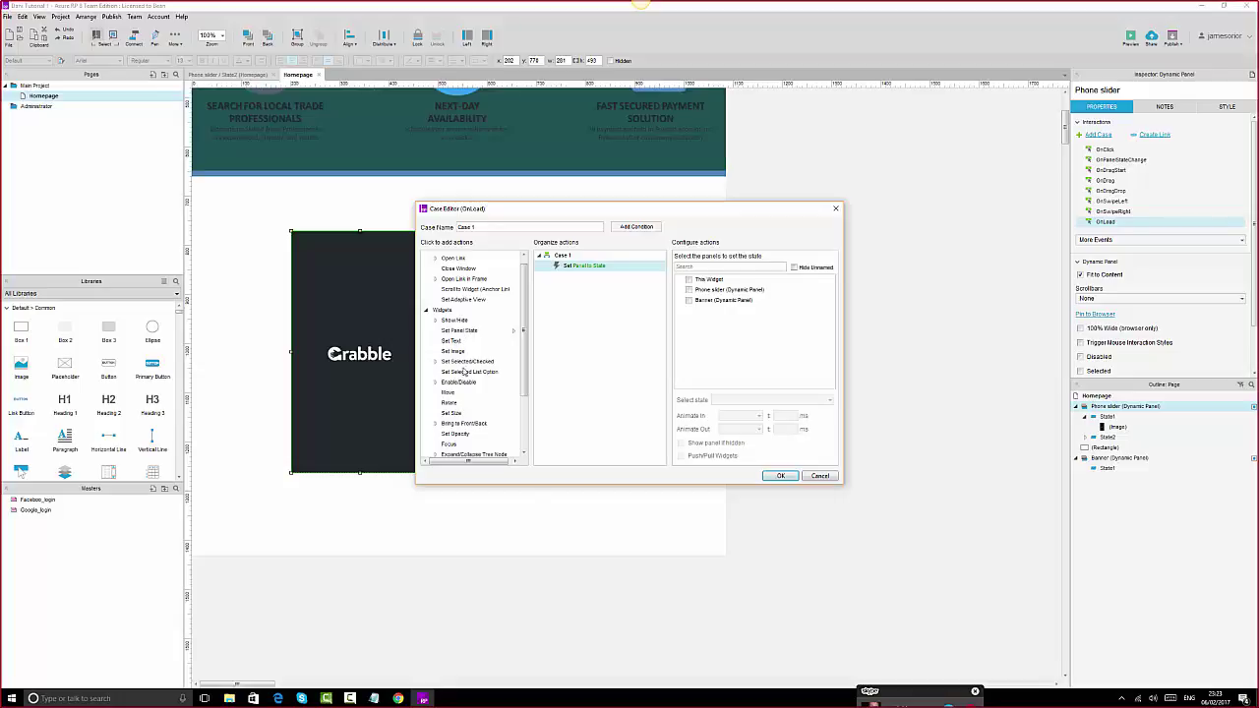
- Make the Phone slider dynamic panel the only target of the Set Panel State action
click(688, 290)
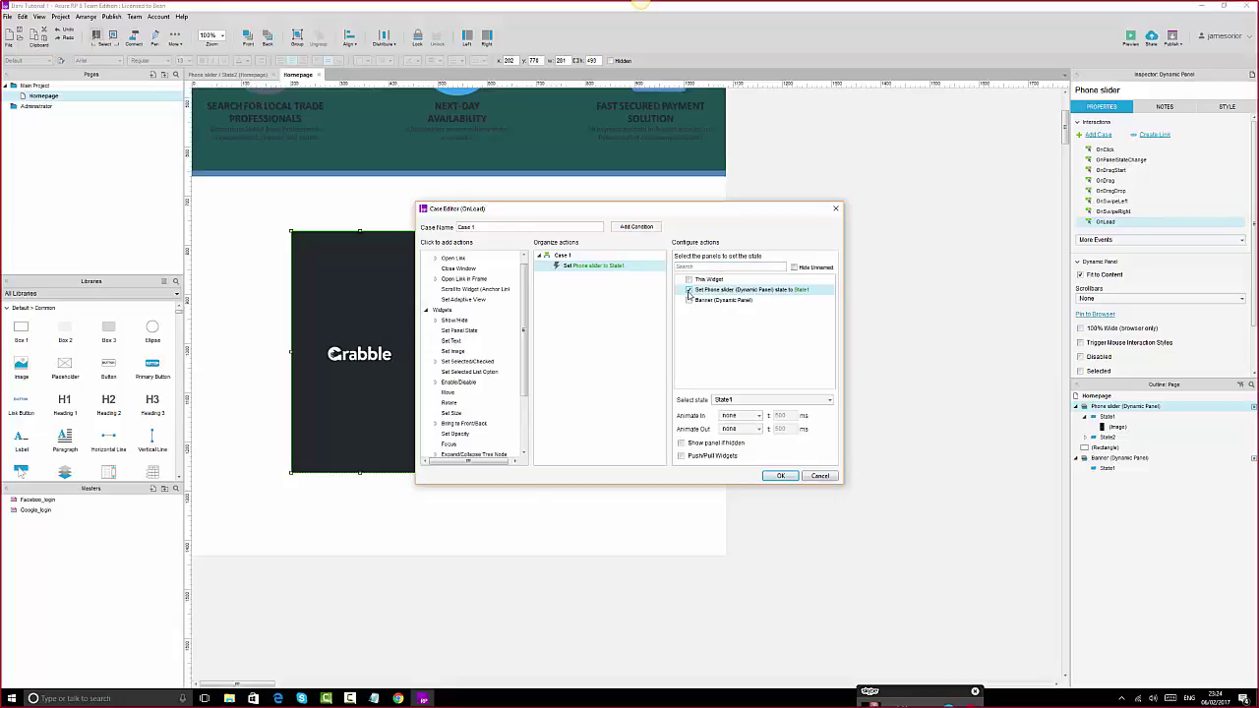
click(689, 291)
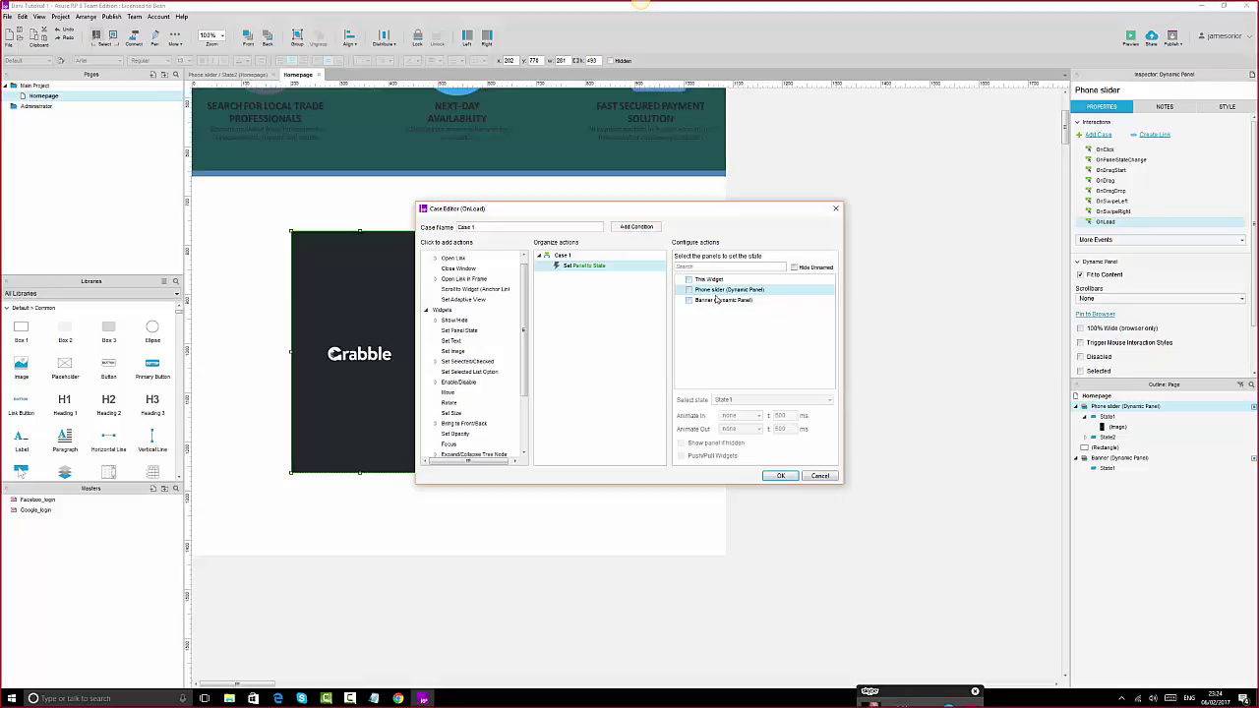
click(689, 291)
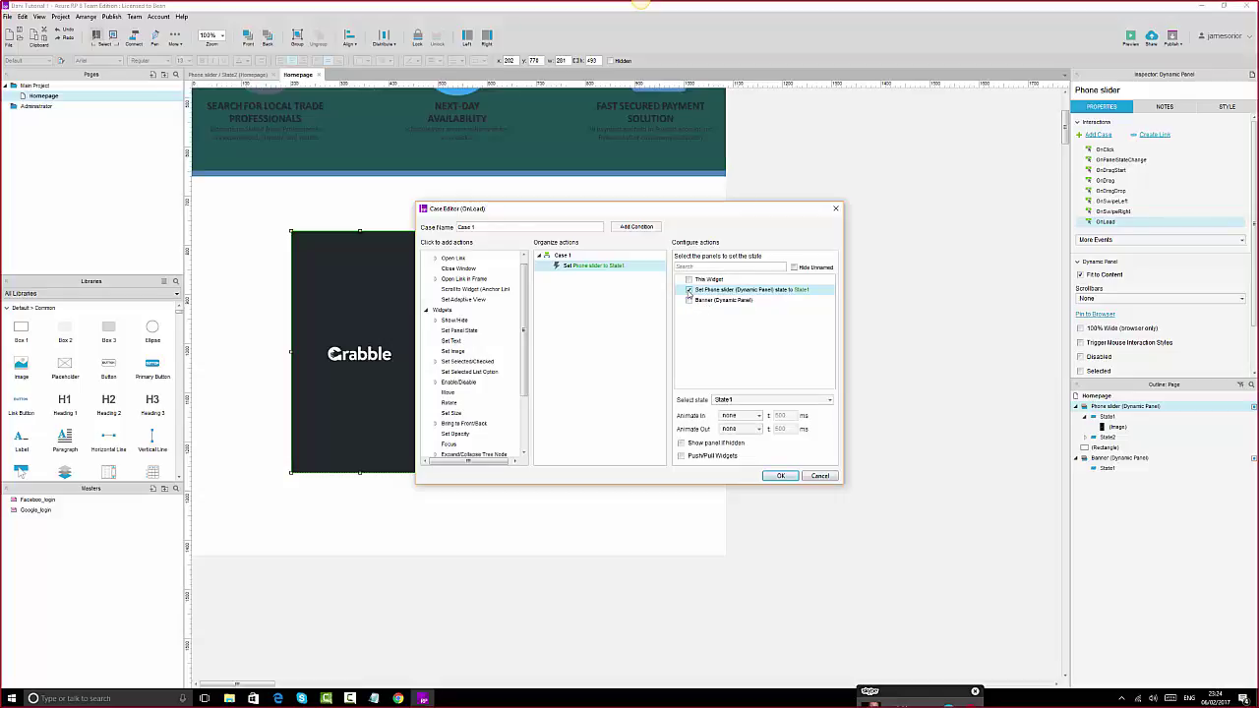
click(689, 291)
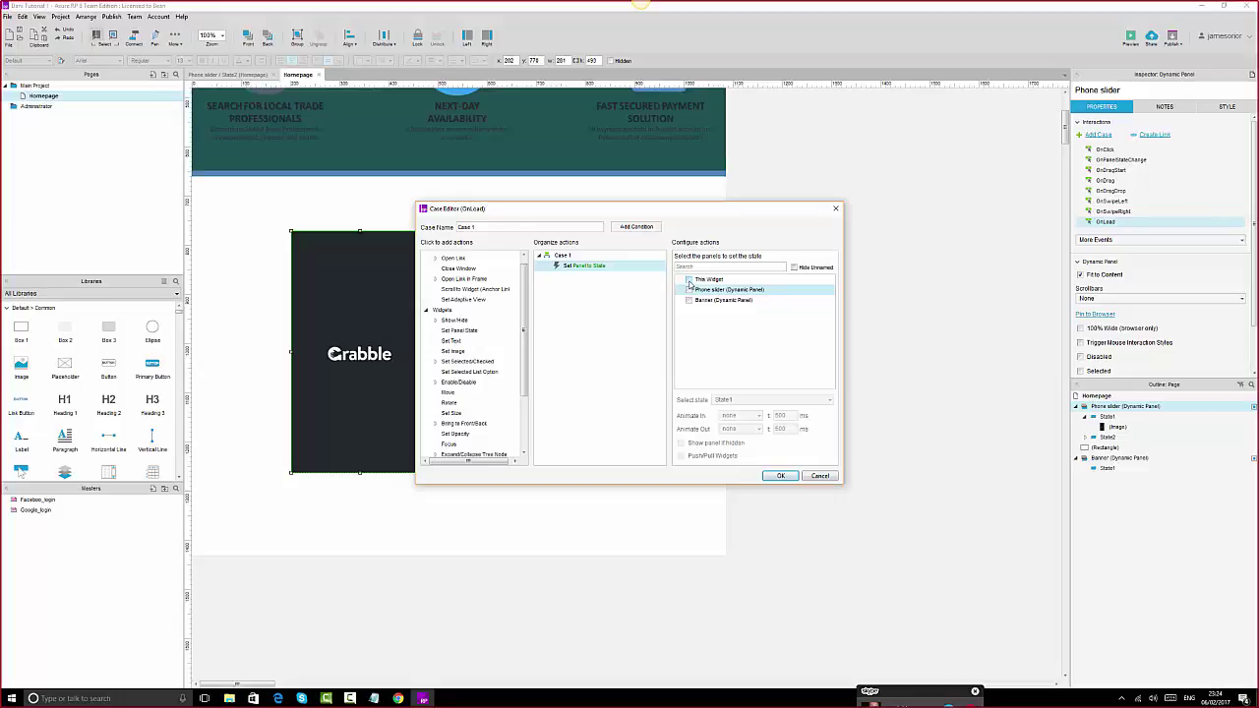
click(689, 281)
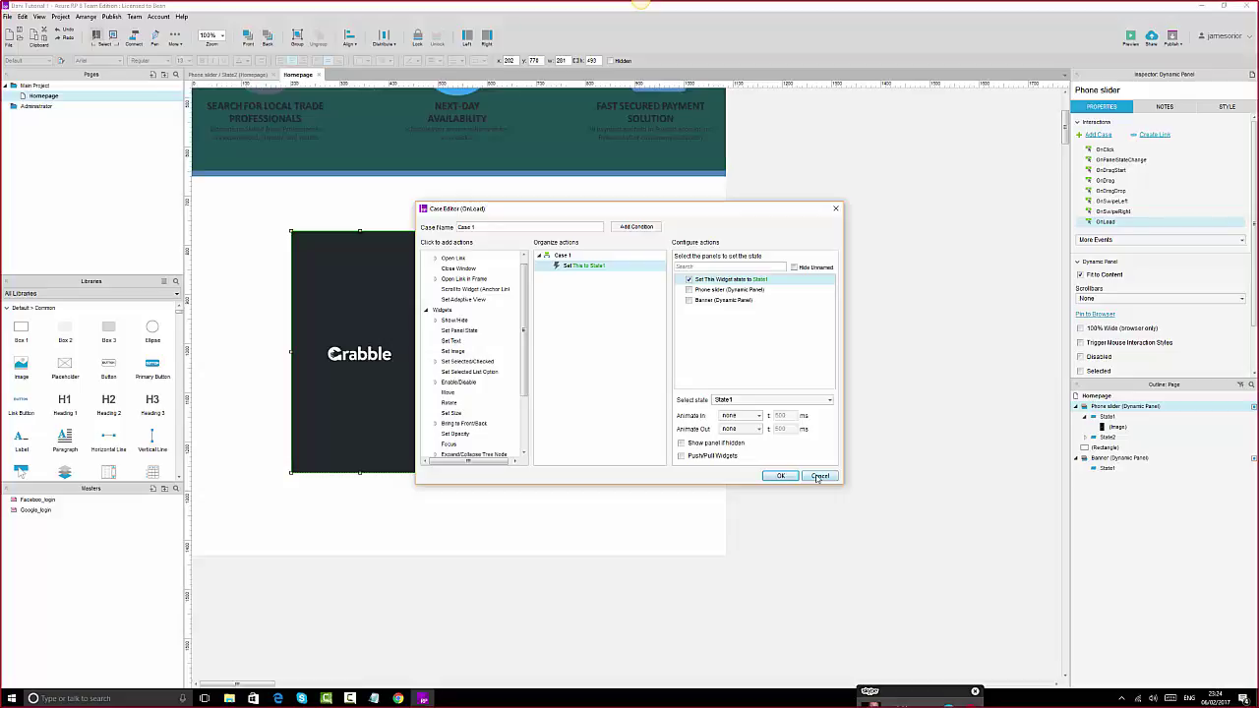
click(688, 281)
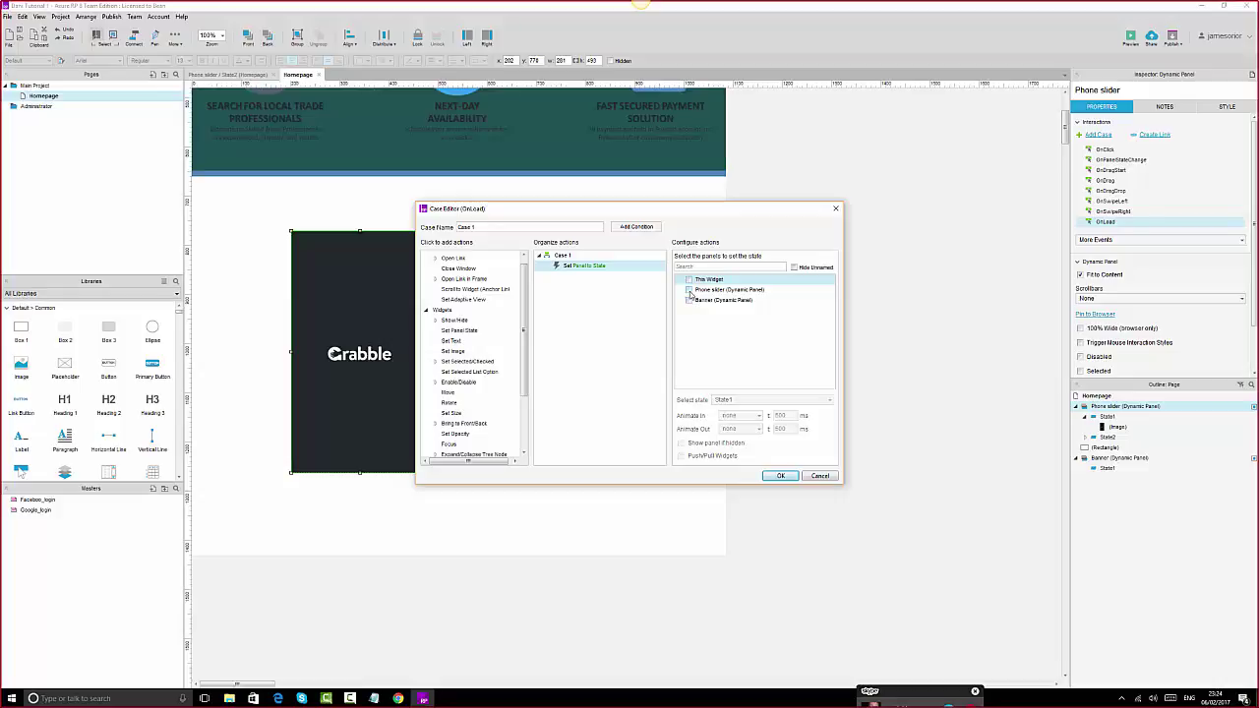
click(689, 290)
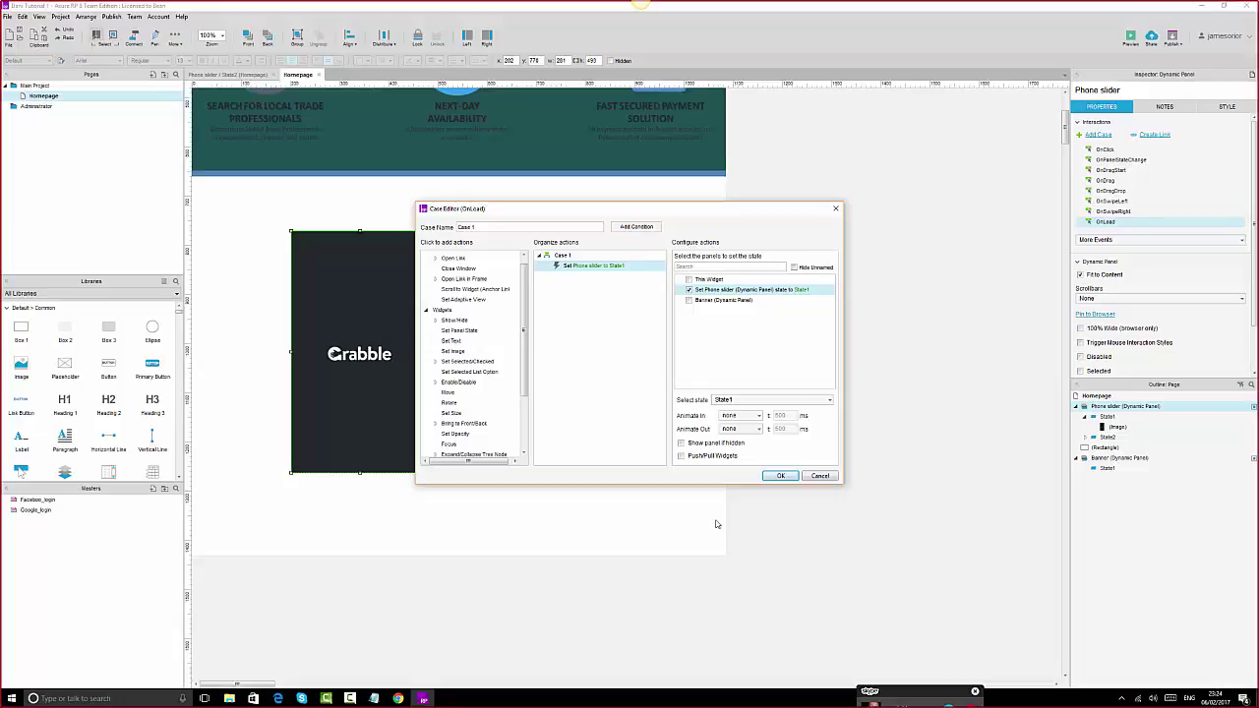
- Set the Phone slider's state to Next, repeating every 1000 ms with the first change delayed, and save the OnLoad case
click(757, 401)
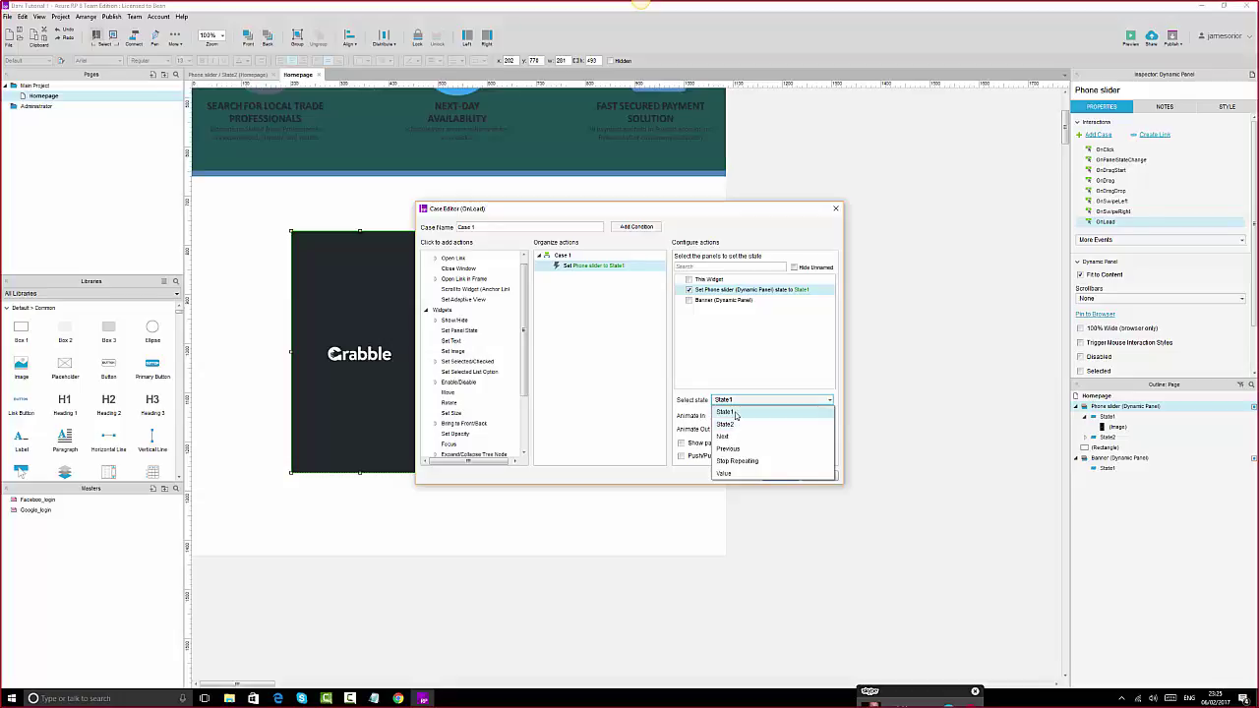
click(813, 401)
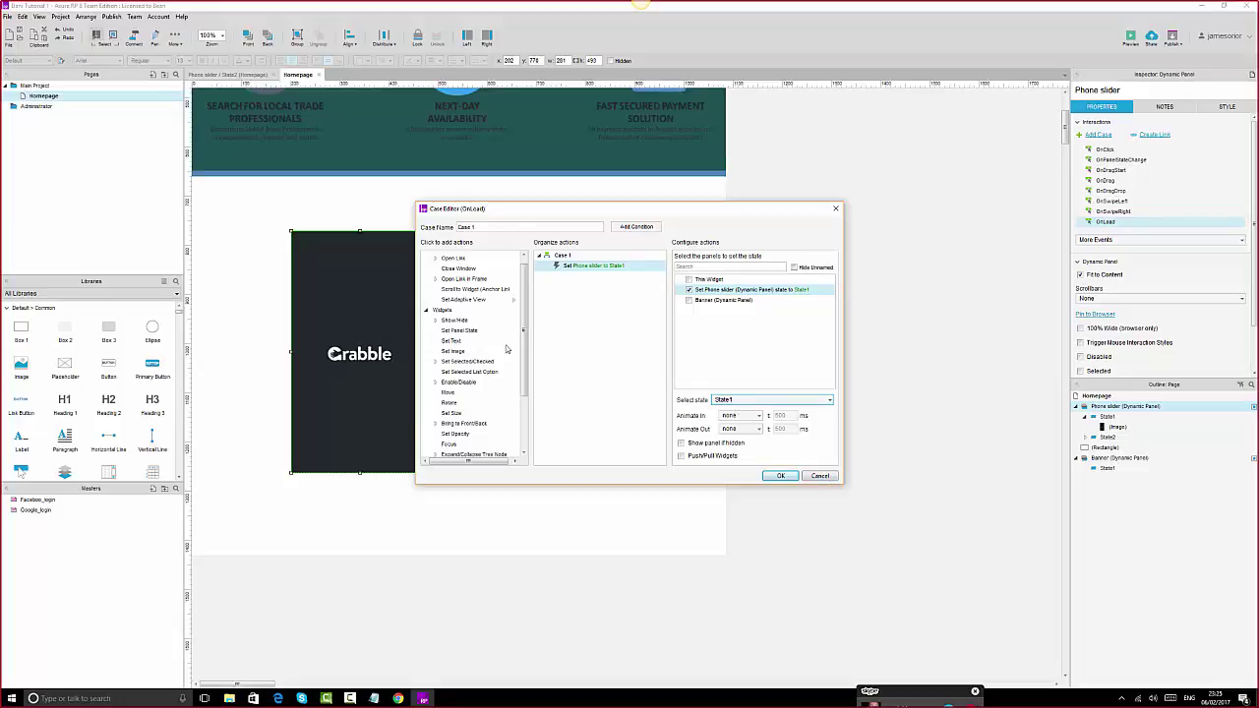
click(773, 404)
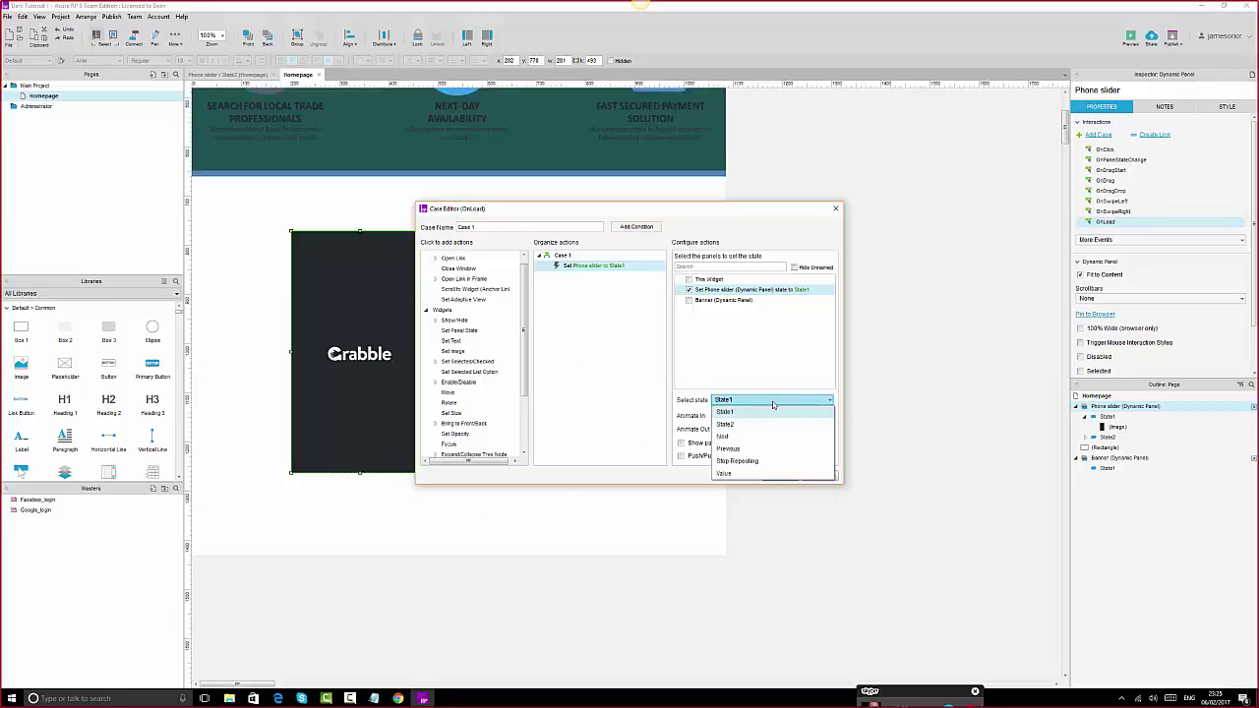
click(724, 436)
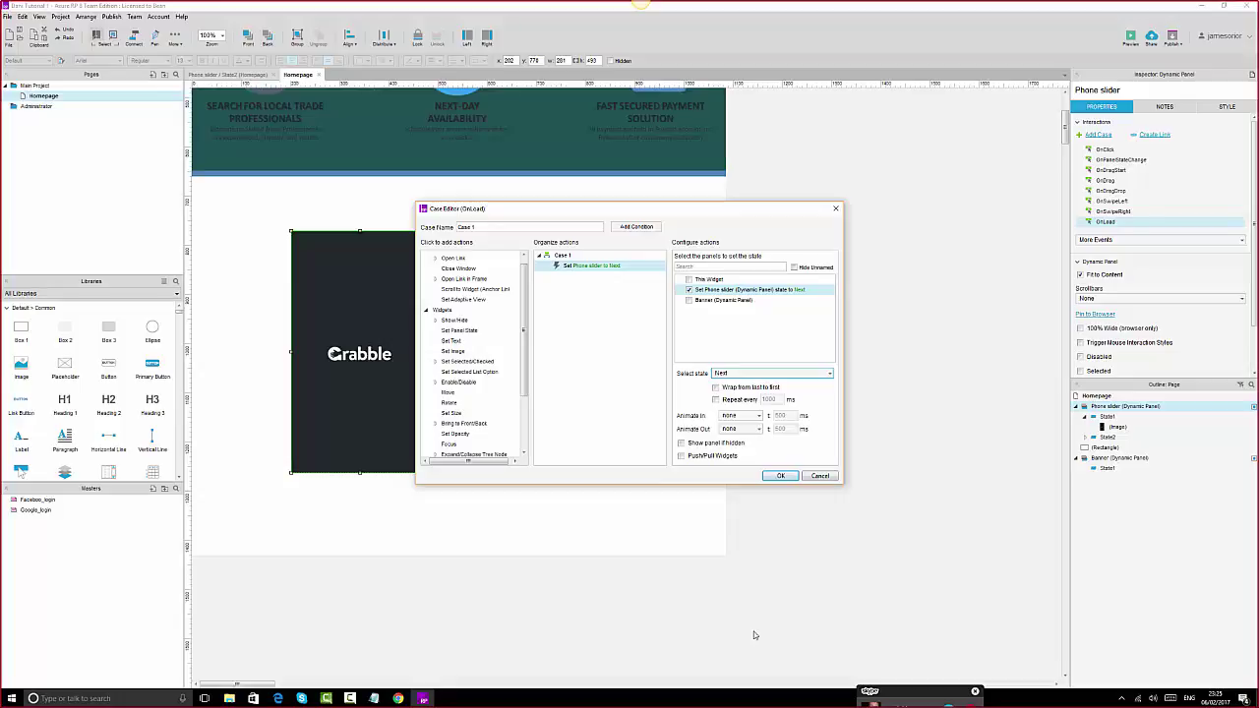
click(716, 400)
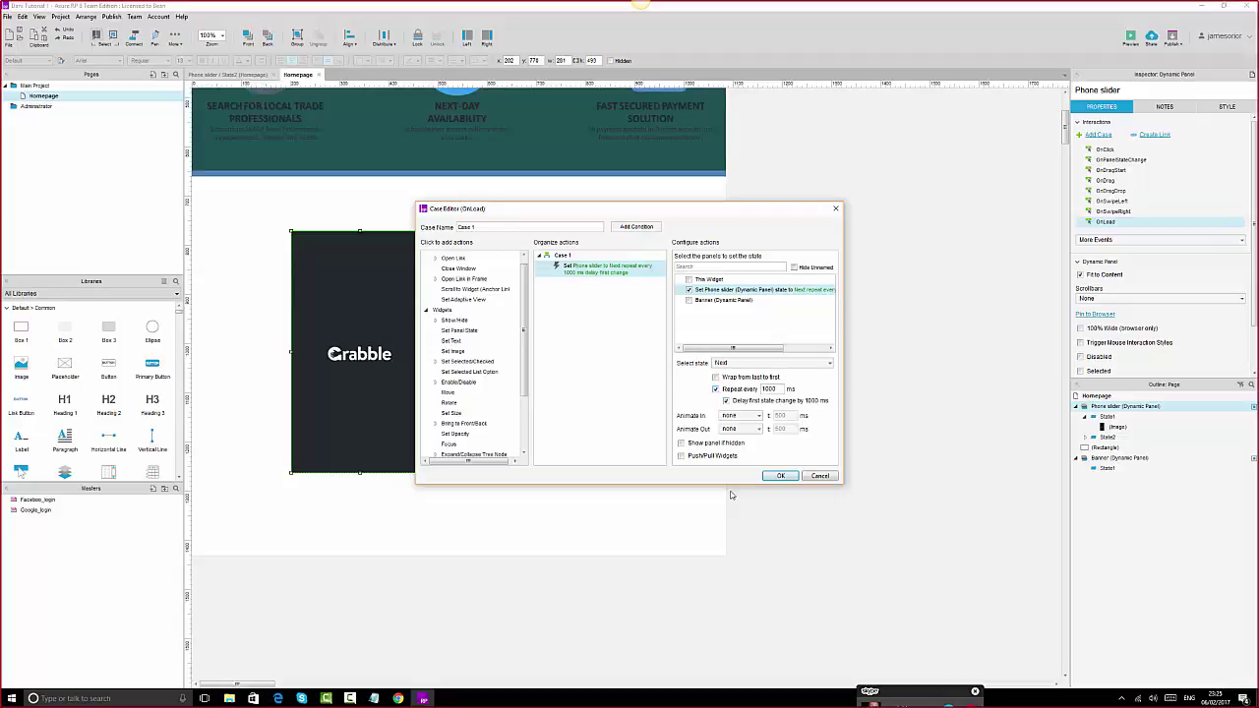
click(732, 364)
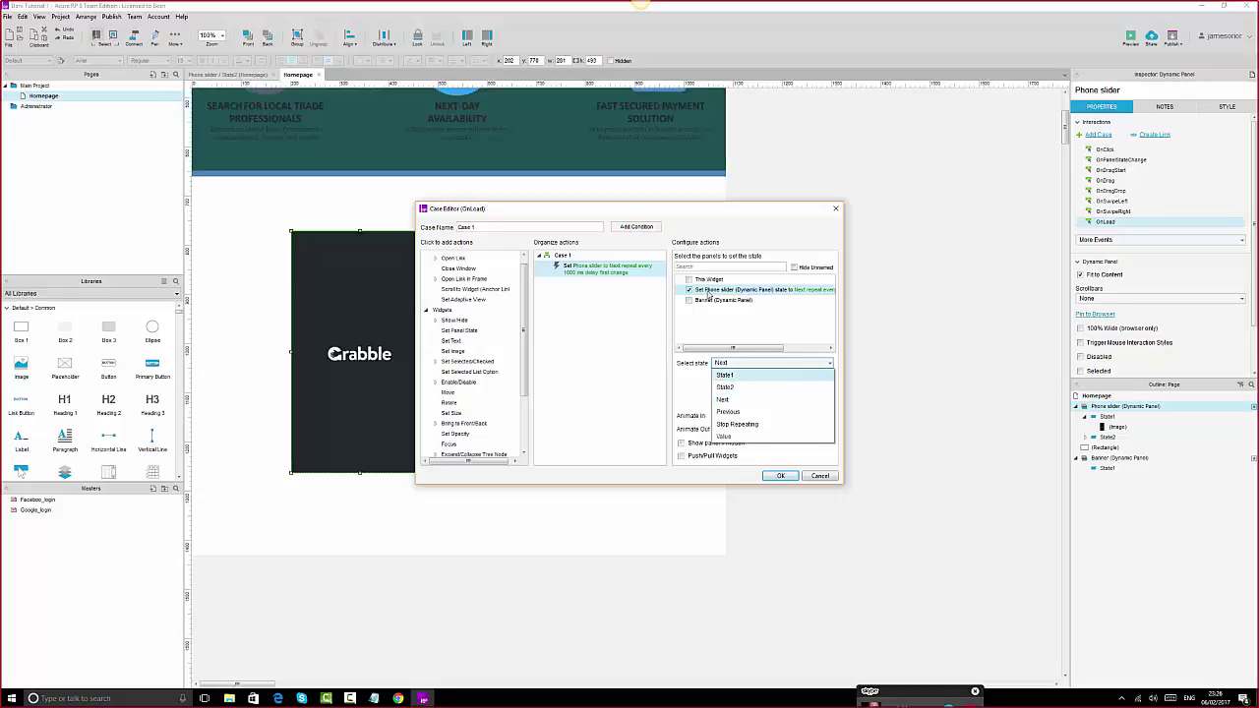
click(723, 400)
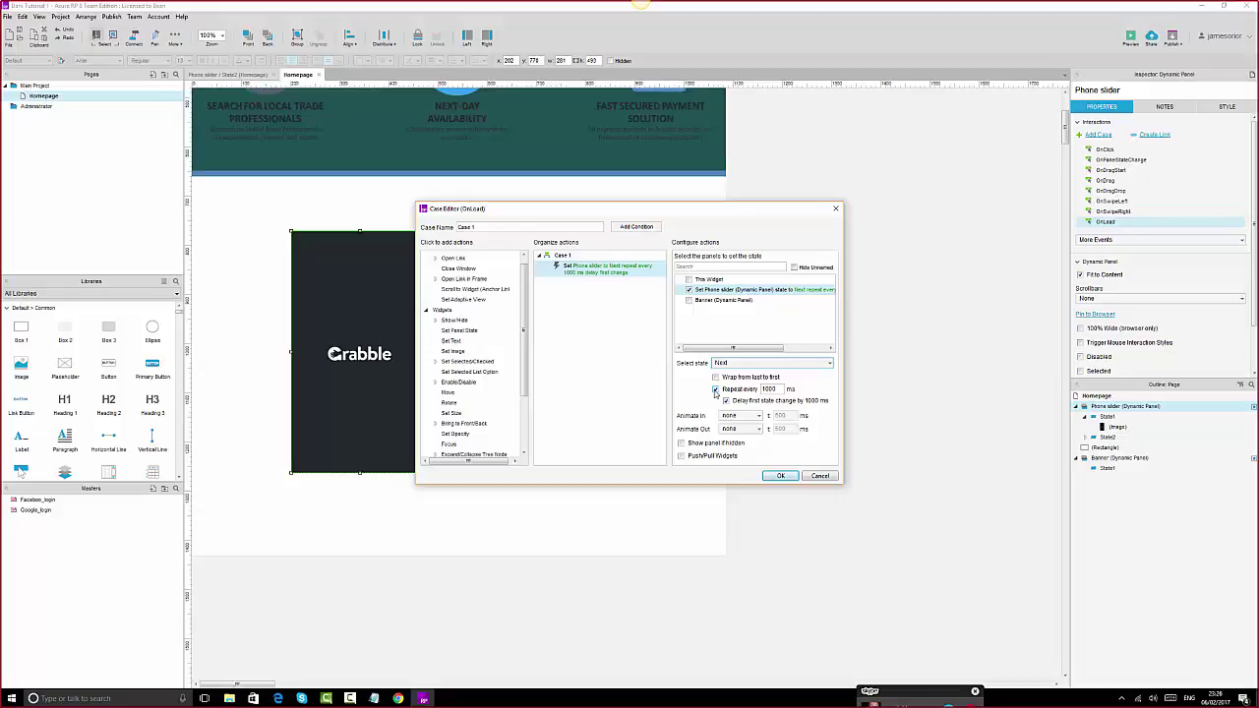
click(762, 390)
click(774, 479)
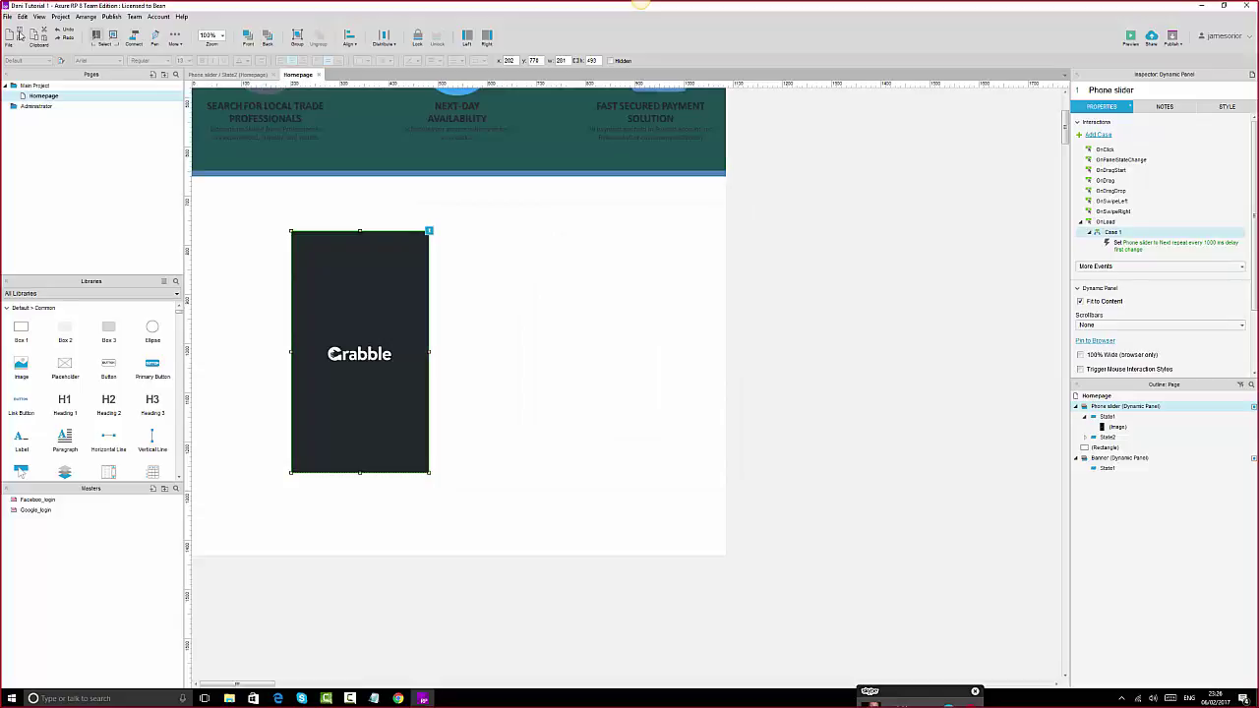
- Reload the homepage preview in Edge to check the slider's automatic state change, and return to Axure
click(279, 699)
click(57, 27)
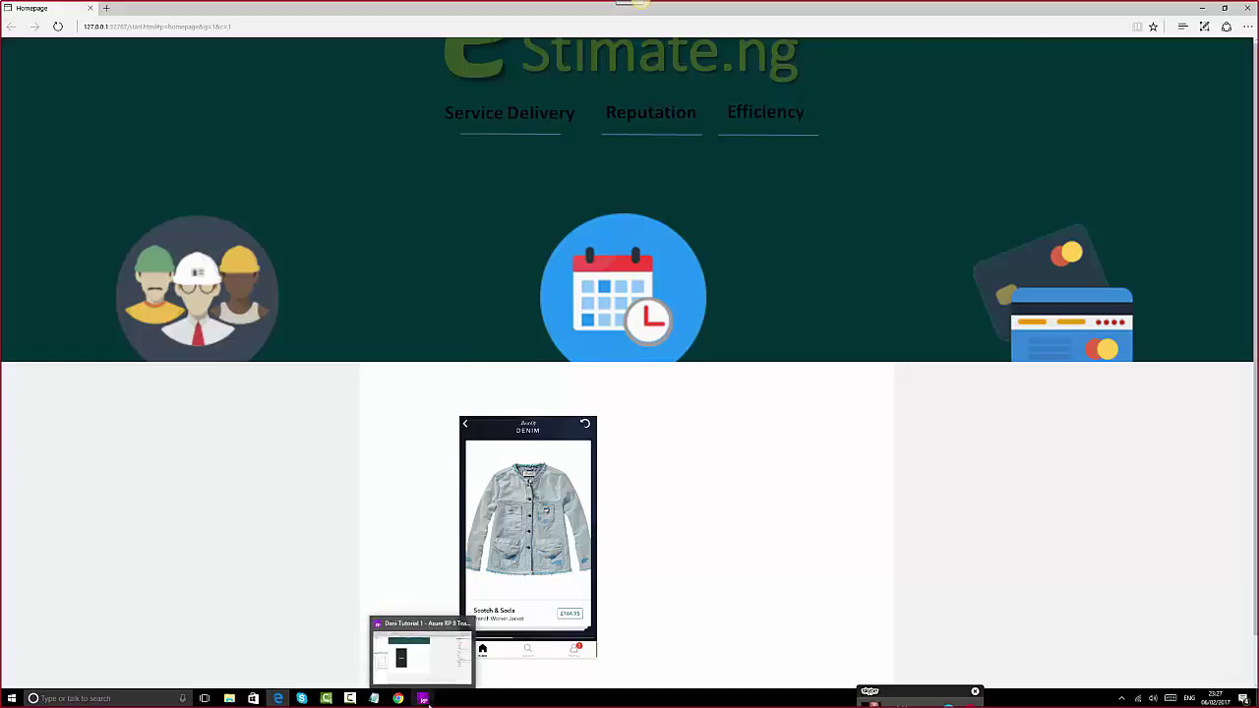
click(426, 701)
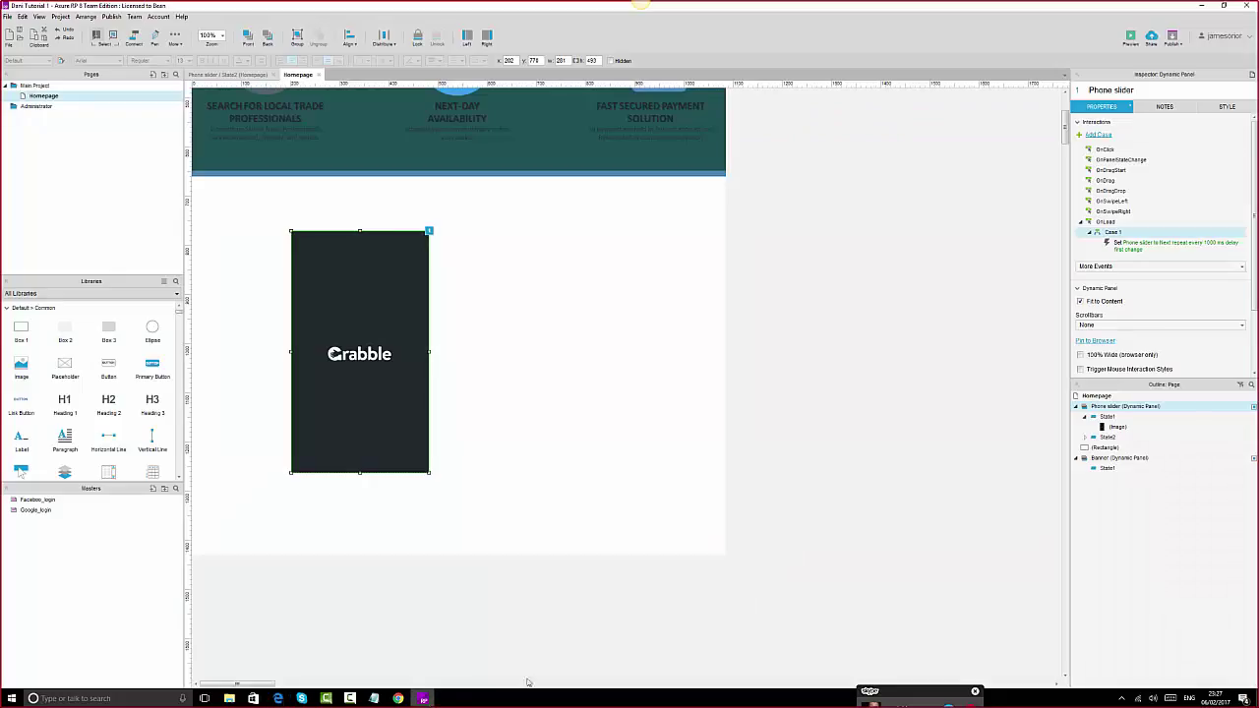
- Edit the OnLoad action to drop the first-change delay and wrap from last to first, and save the case
double_click(1133, 250)
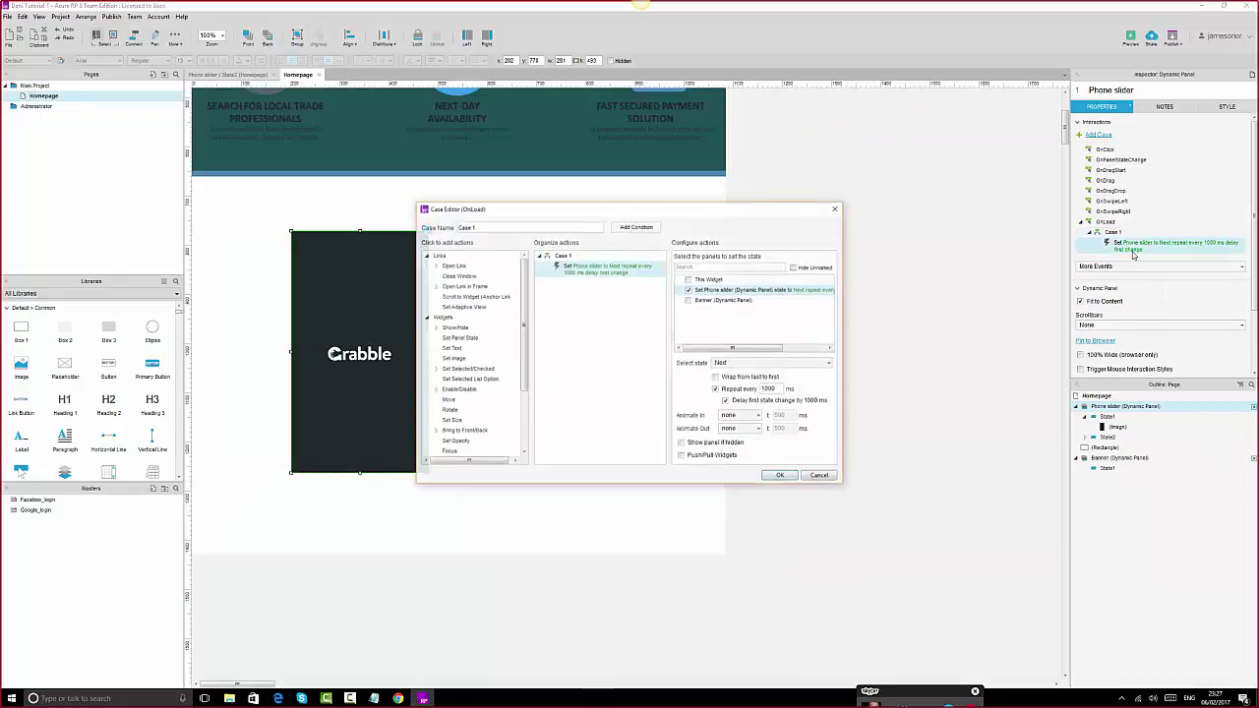
click(727, 401)
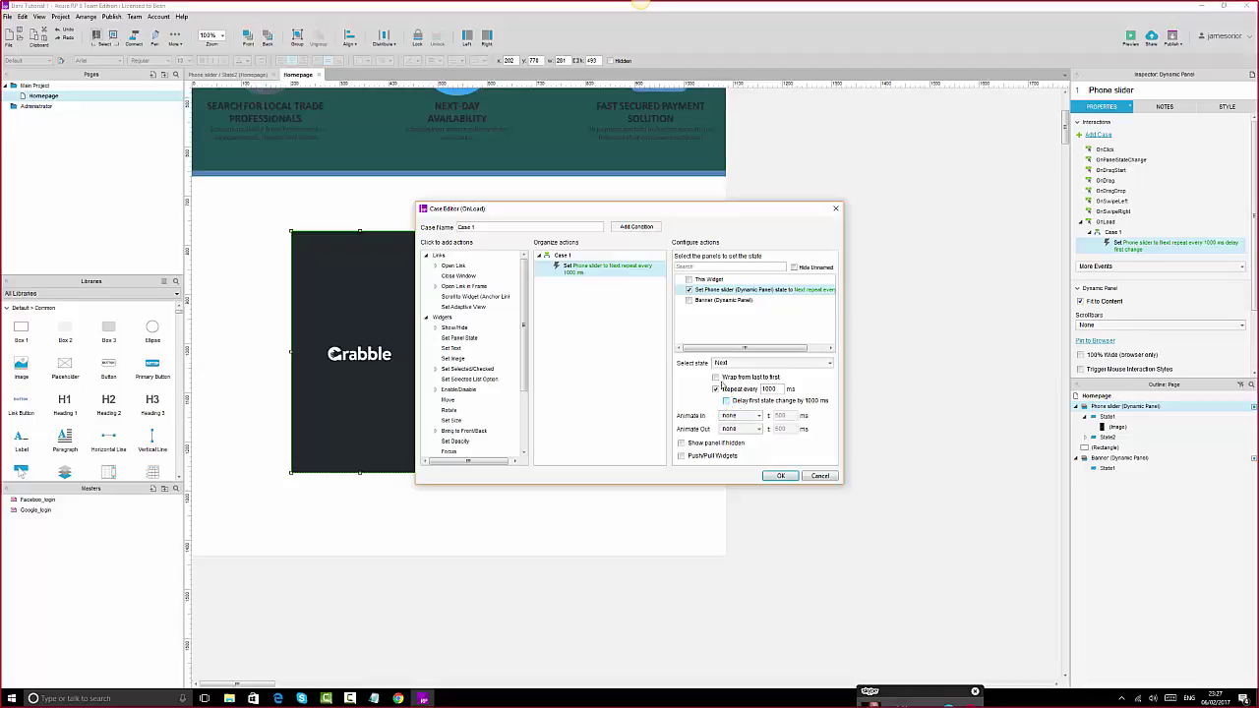
click(717, 379)
click(781, 476)
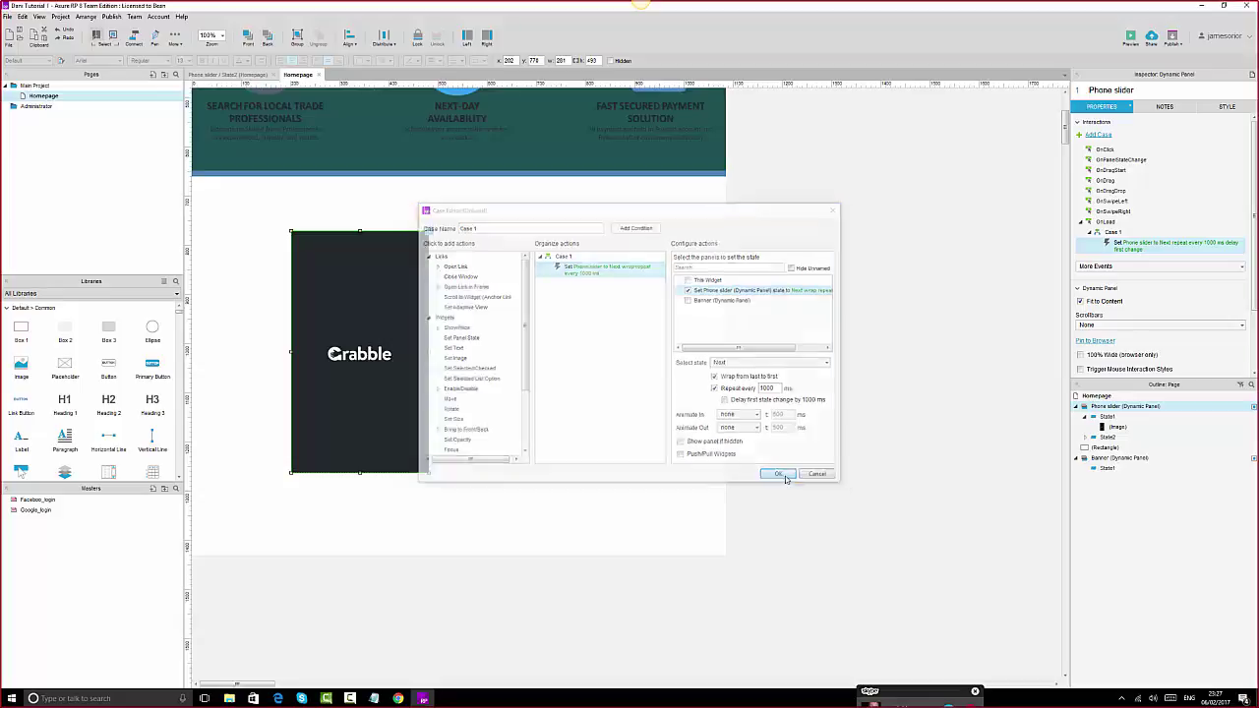
- Reload the homepage preview in Edge to check that the Phone slider keeps looping, and return to Axure
click(398, 698)
click(37, 24)
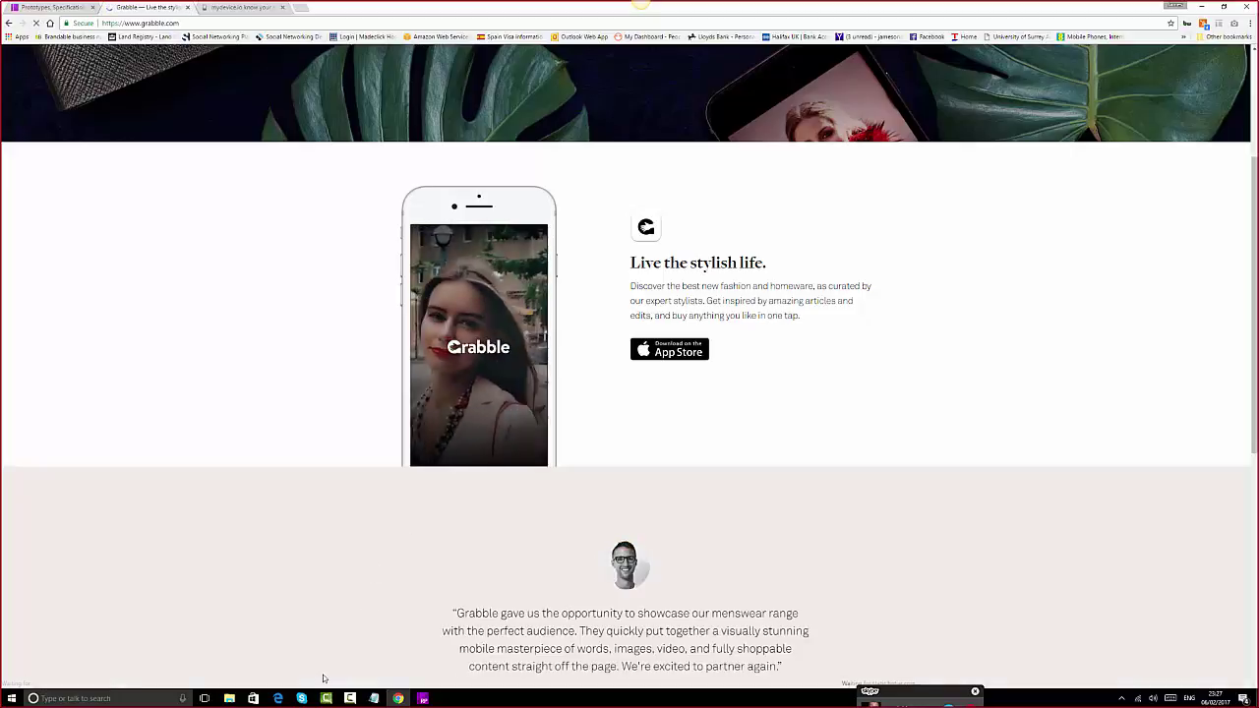
click(278, 698)
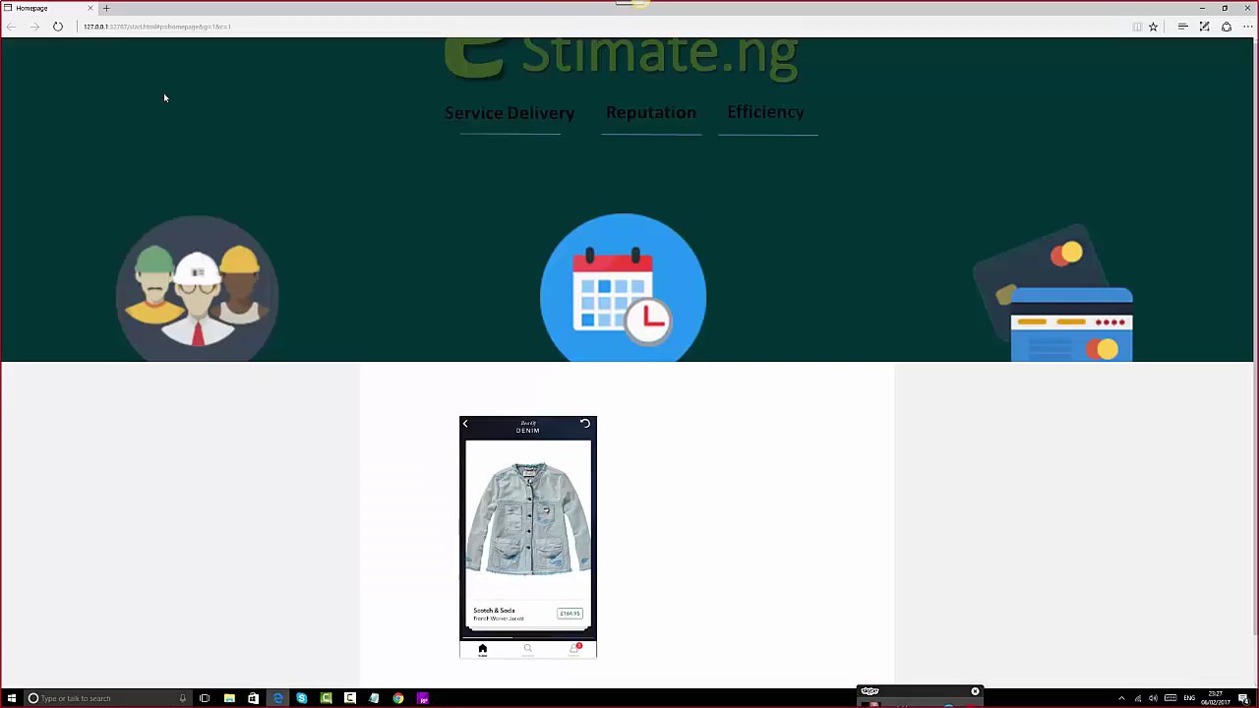
click(58, 27)
click(58, 30)
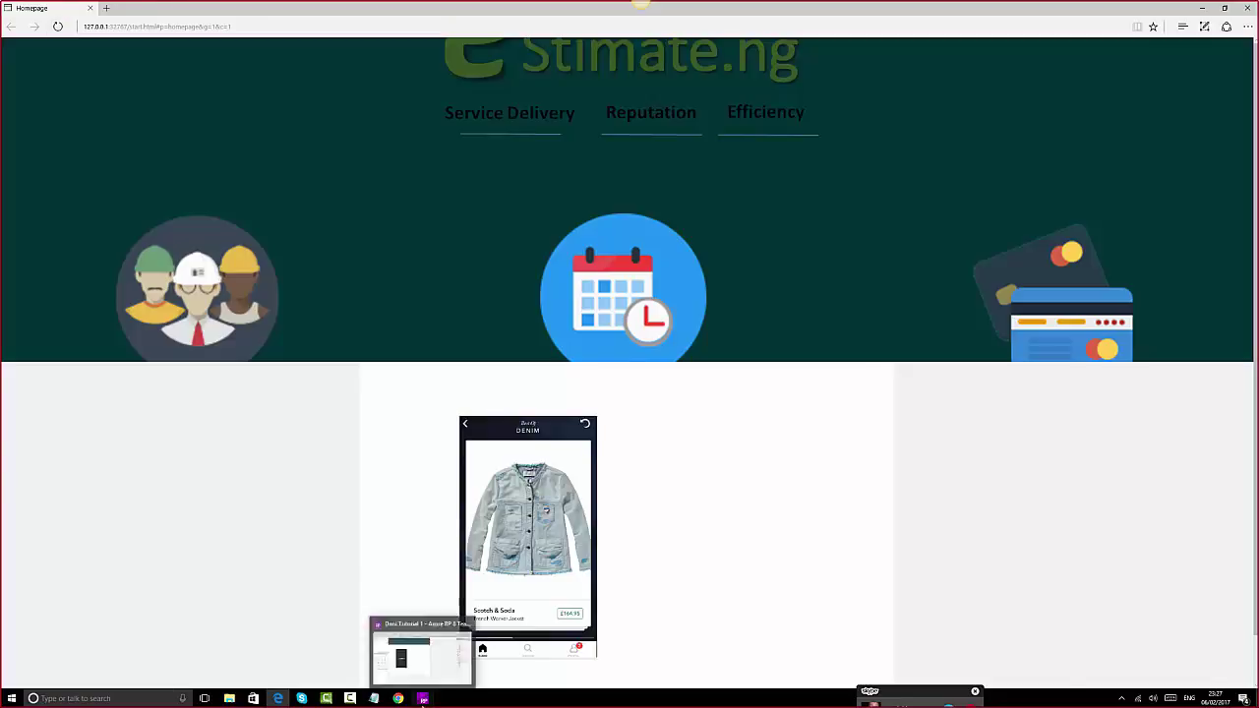
click(423, 698)
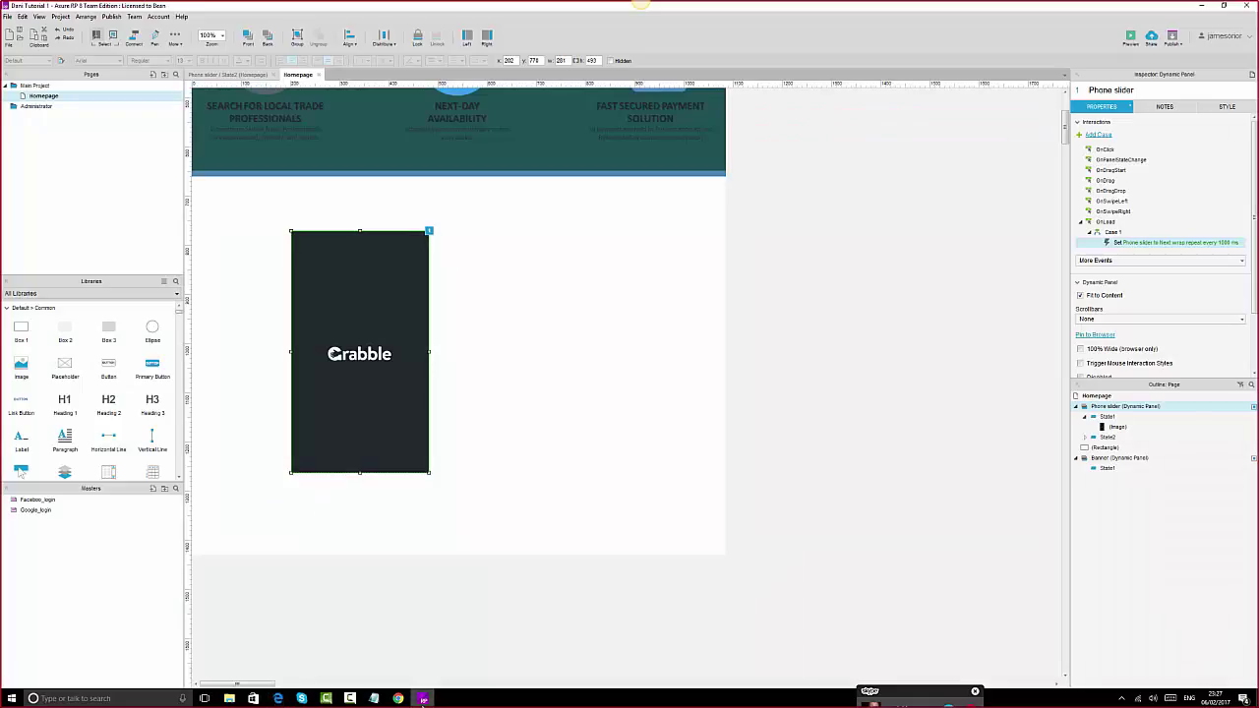
- Set the Phone slider's state change to repeat every 3000 ms and save the OnLoad case
double_click(1131, 244)
double_click(767, 388)
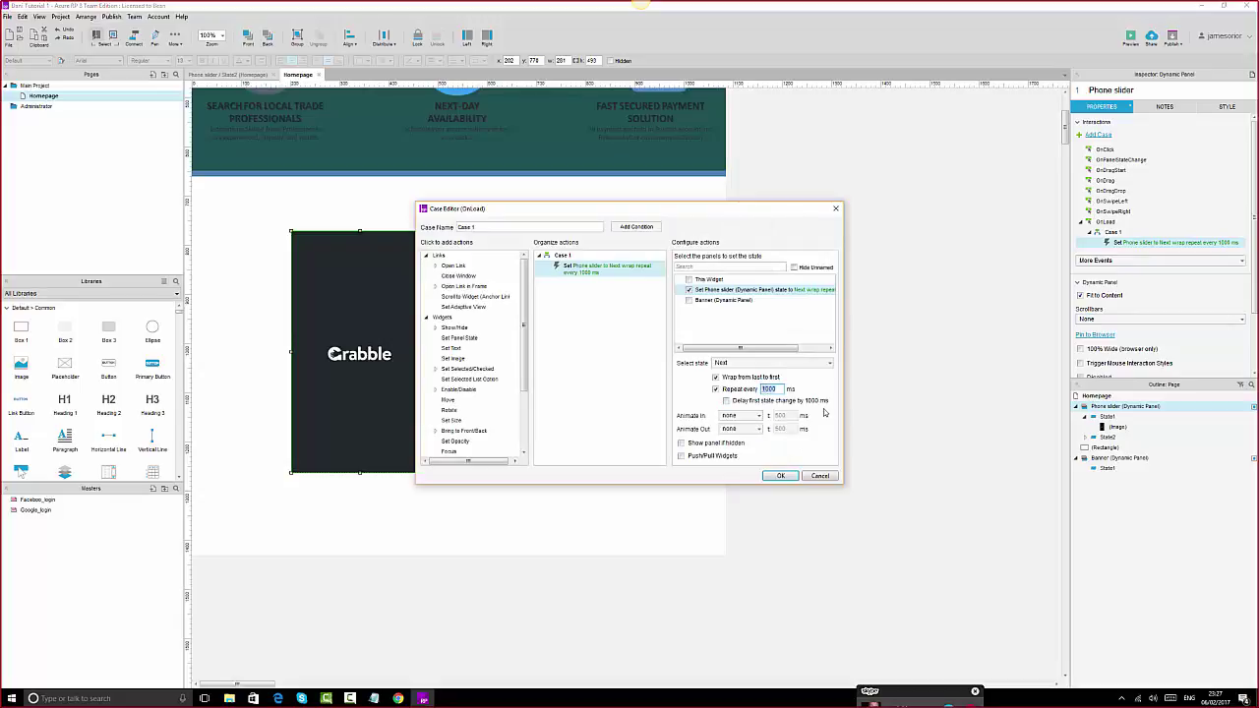
text(3000)
click(783, 477)
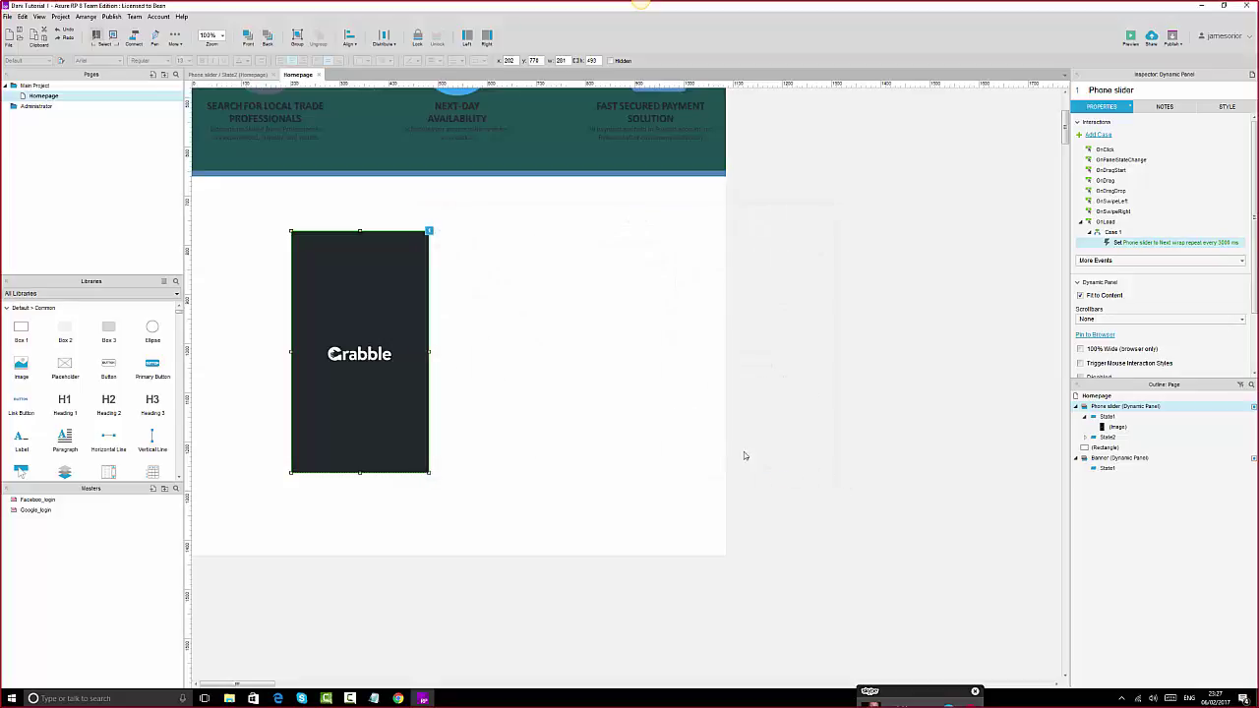
- Reload the homepage preview in Edge to check the slower state change, and return to Axure
click(279, 699)
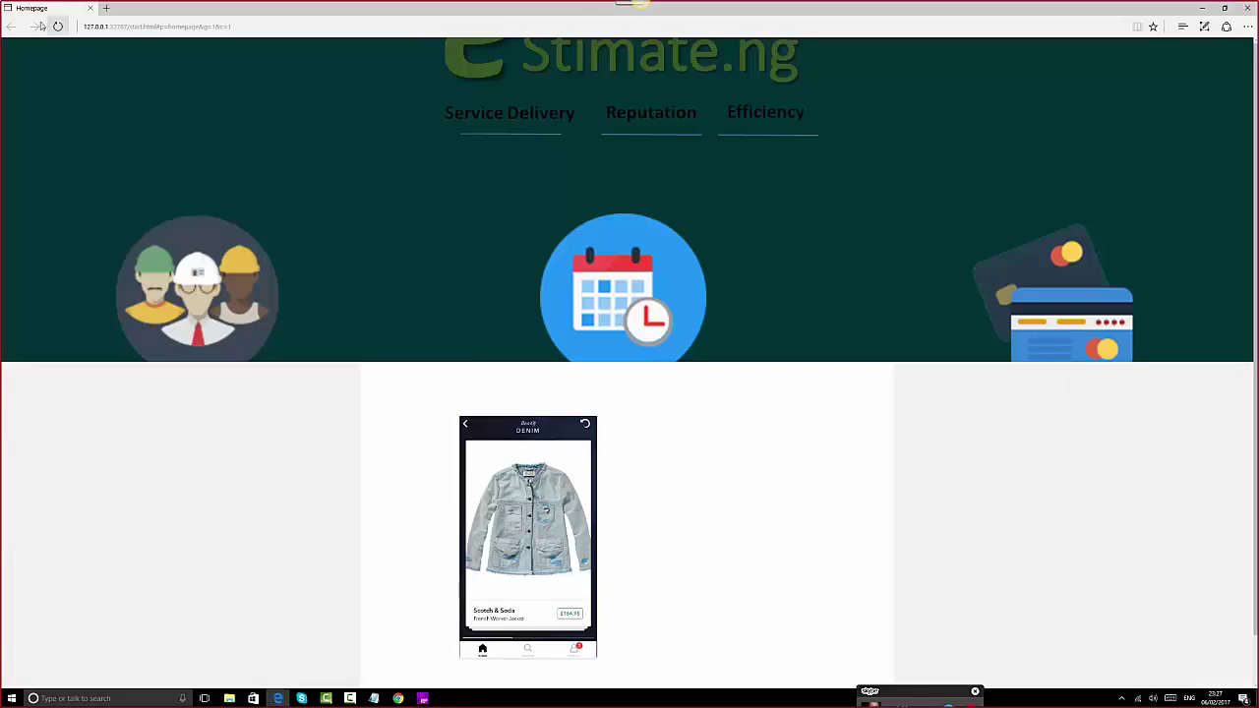
click(58, 27)
click(423, 699)
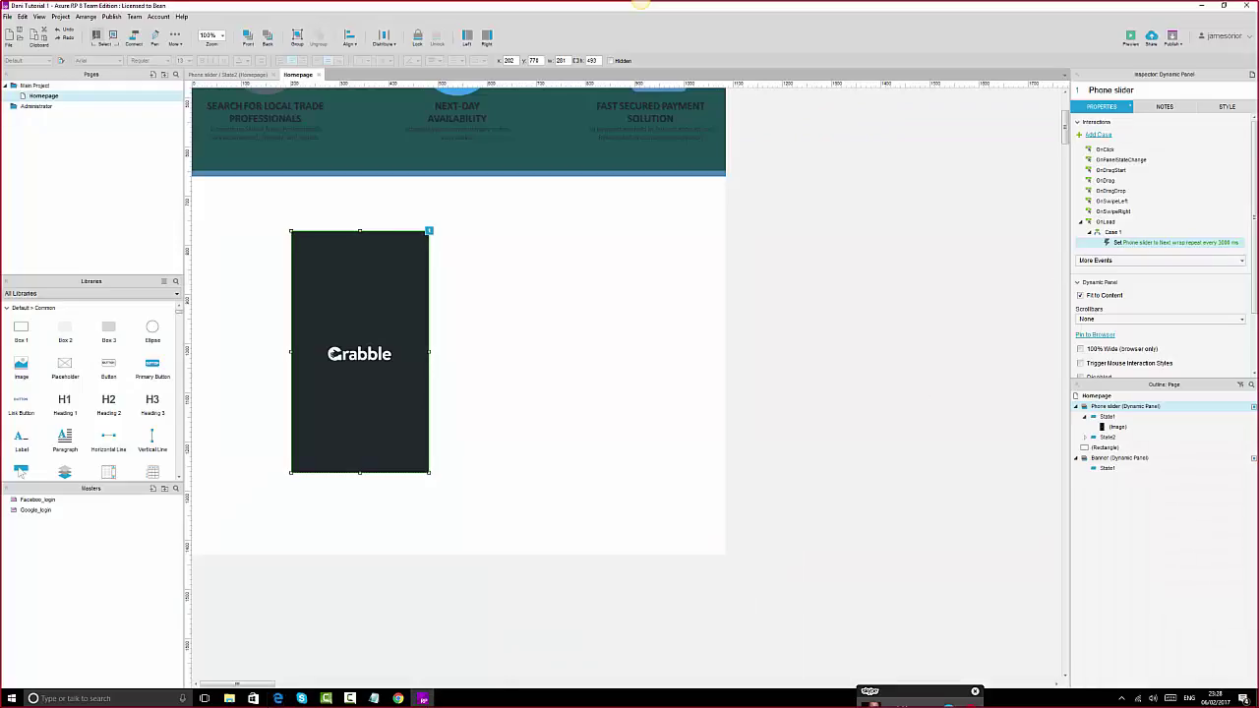
- Set the Phone slider's state change to animate in and out with slide right over 500 ms, and save the case
double_click(1118, 244)
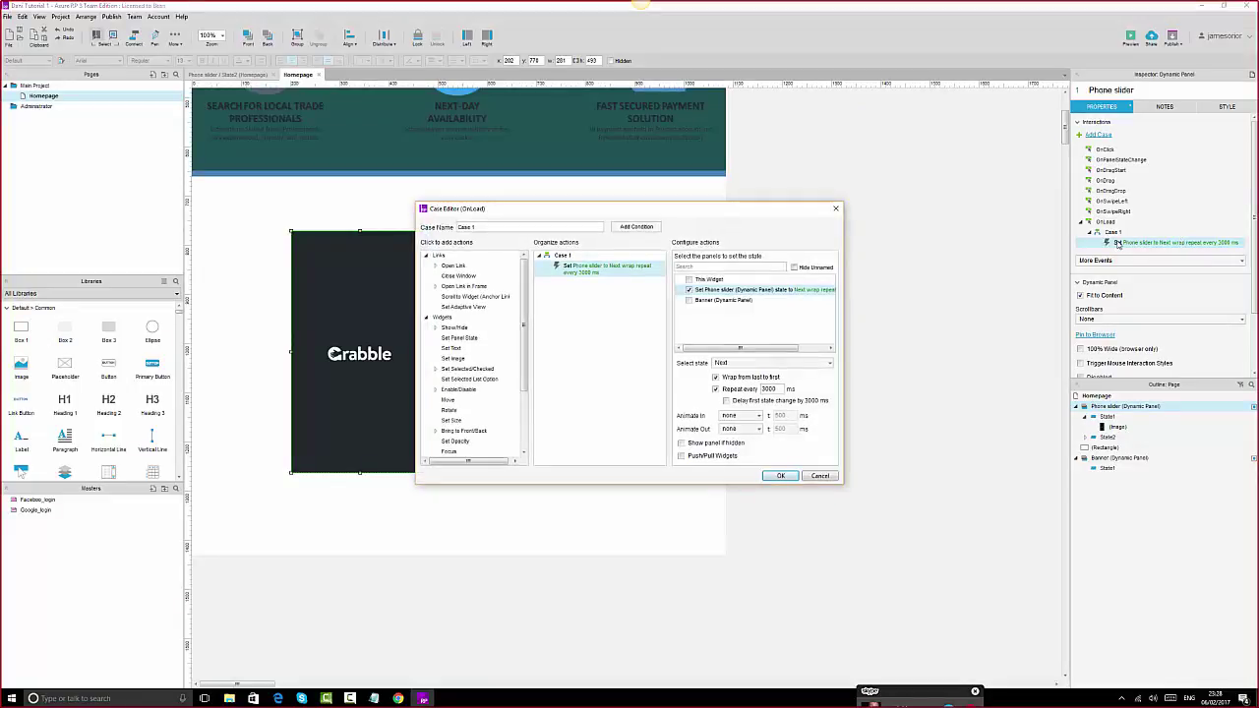
click(752, 417)
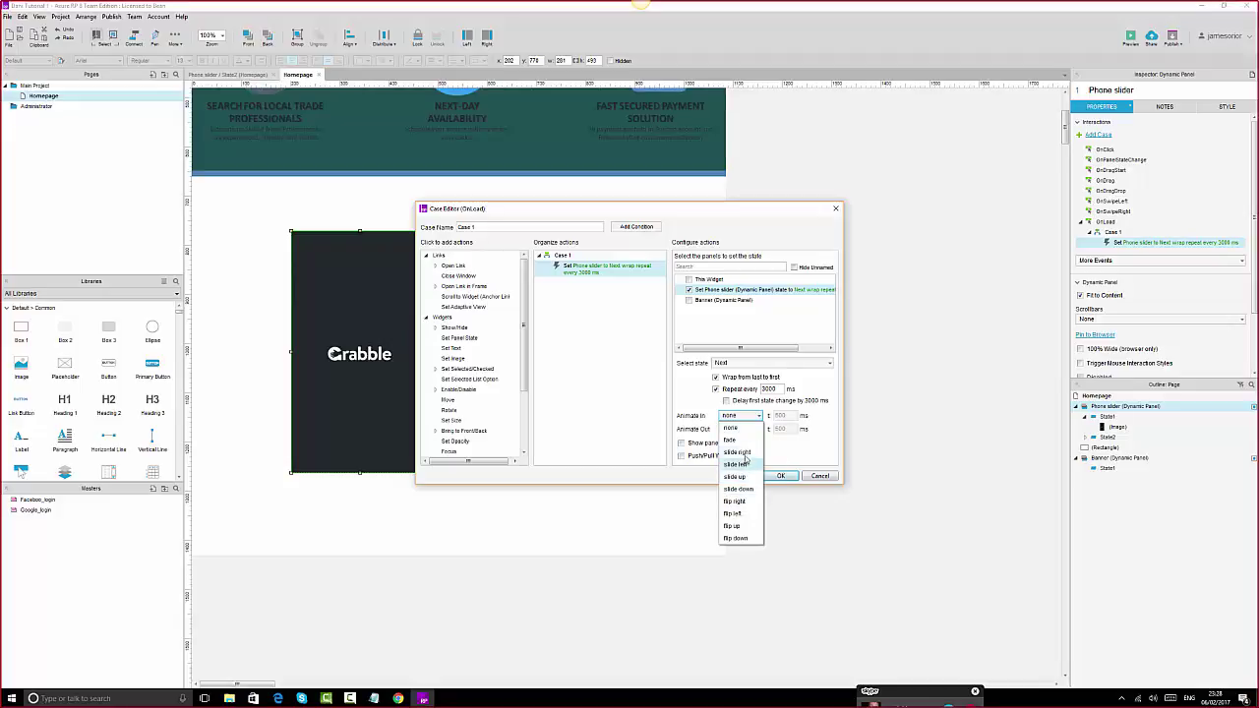
click(738, 452)
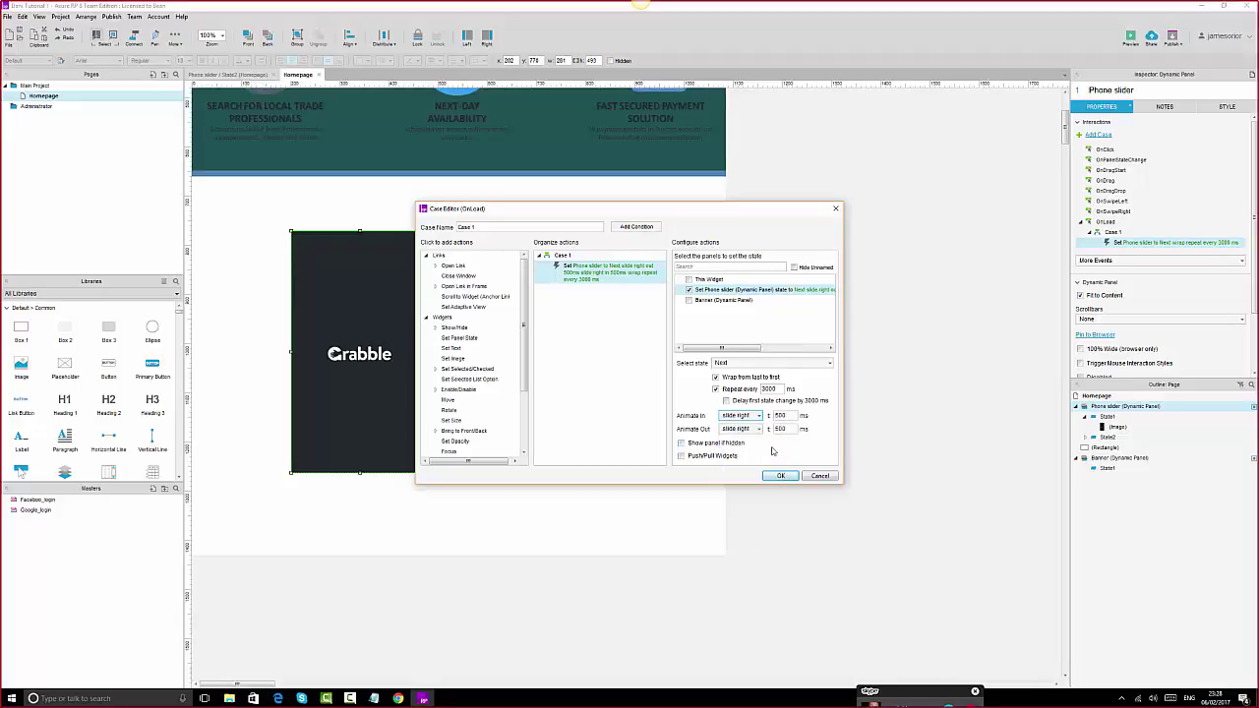
click(787, 476)
- Reload the preview to check the slide animation, then review the OnLoad case settings in Axure and close them without saving
key(F5)
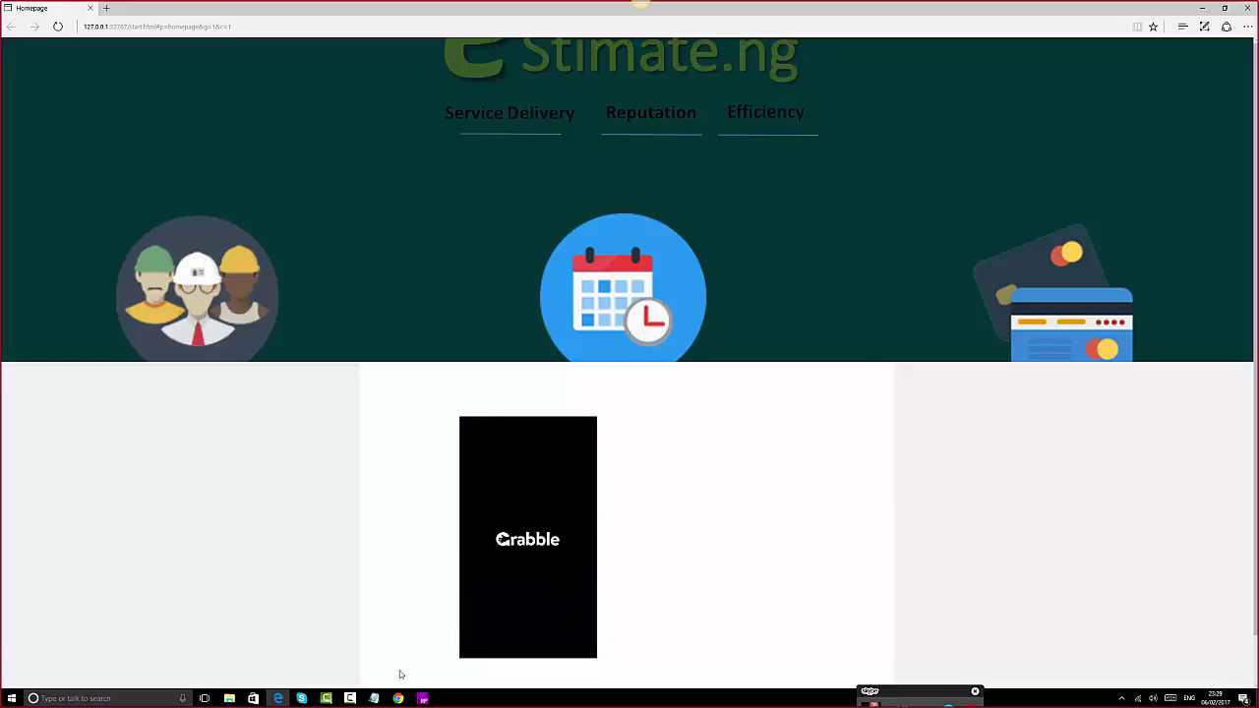
click(423, 698)
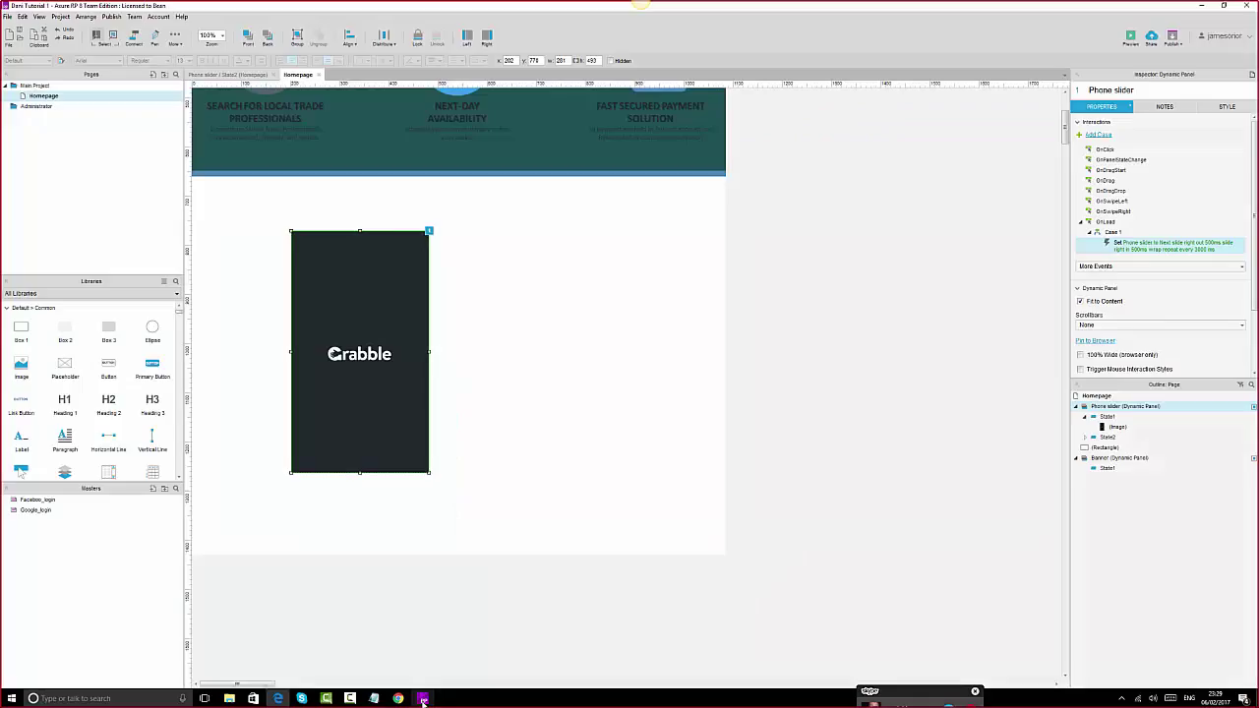
double_click(1158, 254)
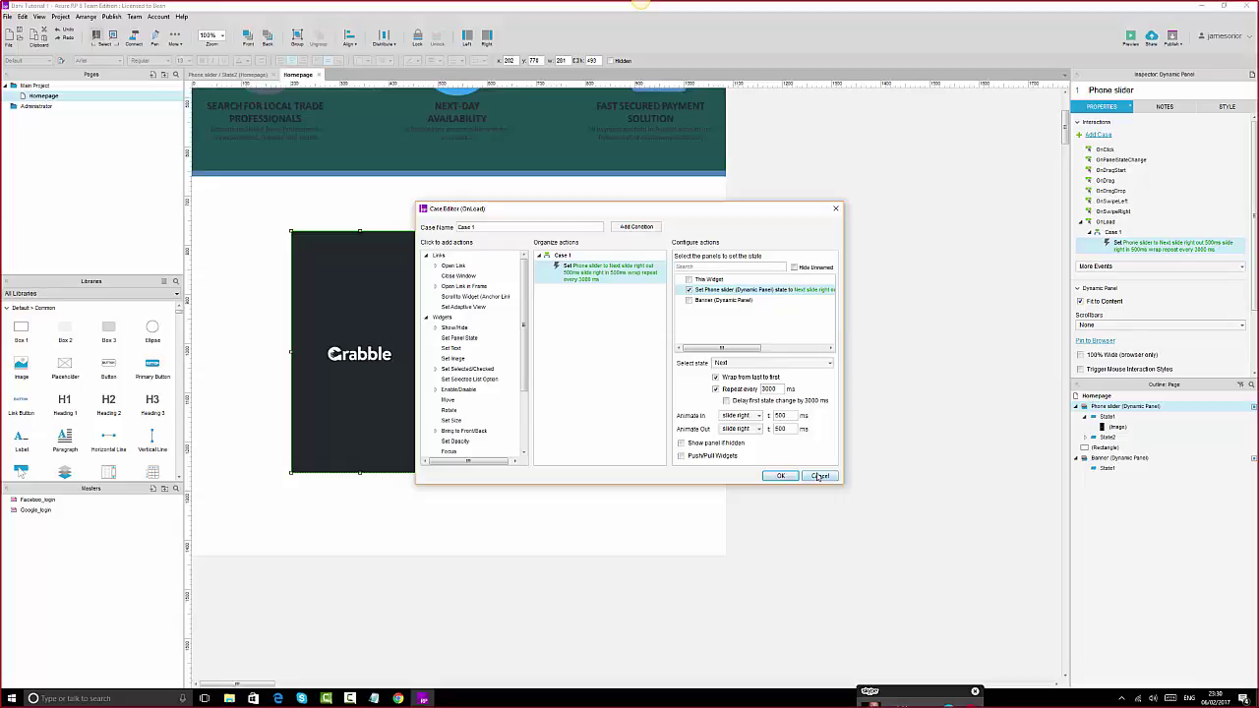
click(821, 476)
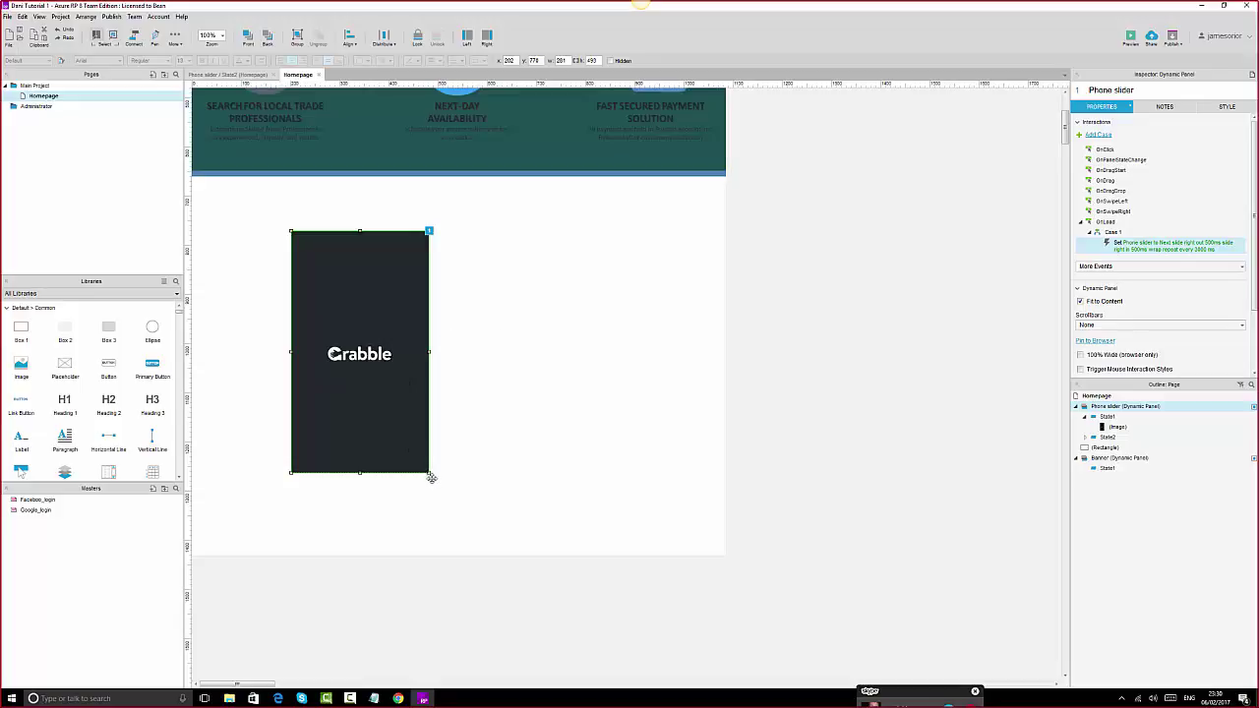
- Resize the Phone slider dynamic panel to 360 wide by 640 high
drag(428, 473, 467, 531)
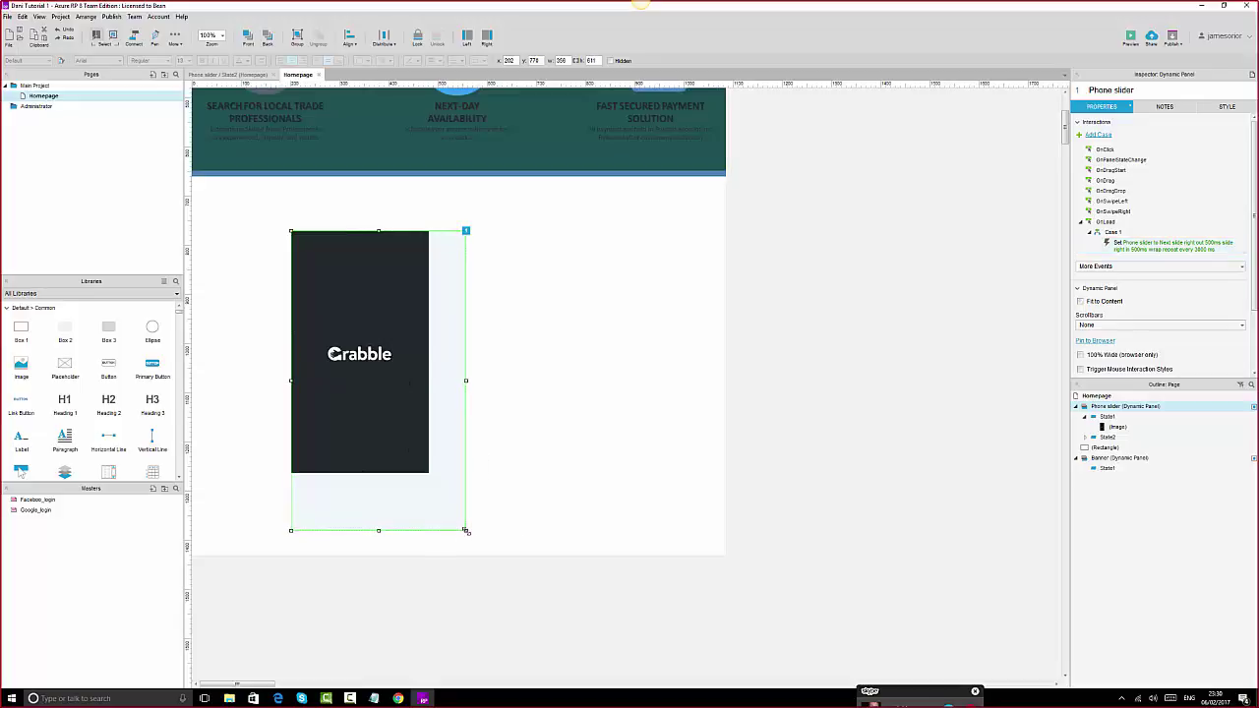
mouse_move(1111, 440)
text(360)
key(Tab)
text(640)
key(Return)
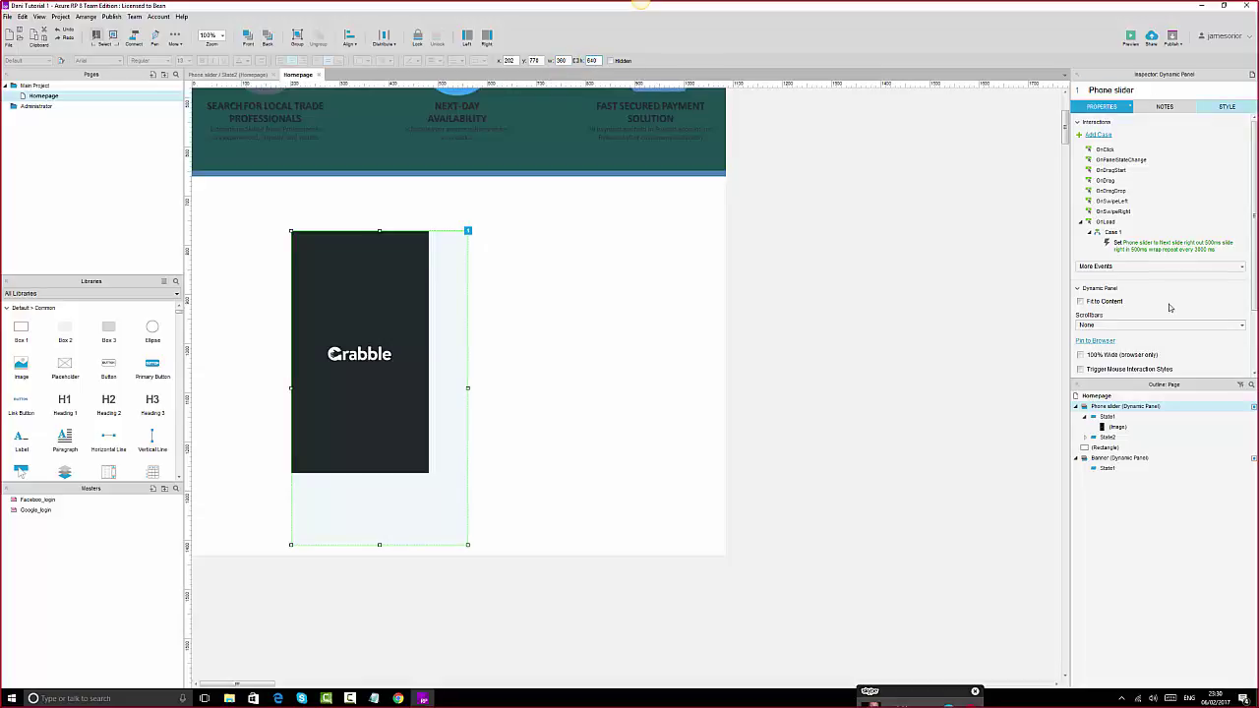
- Open the Grabble logo image in the Phone slider's State1 and resize it to 360 by 640
double_click(1122, 430)
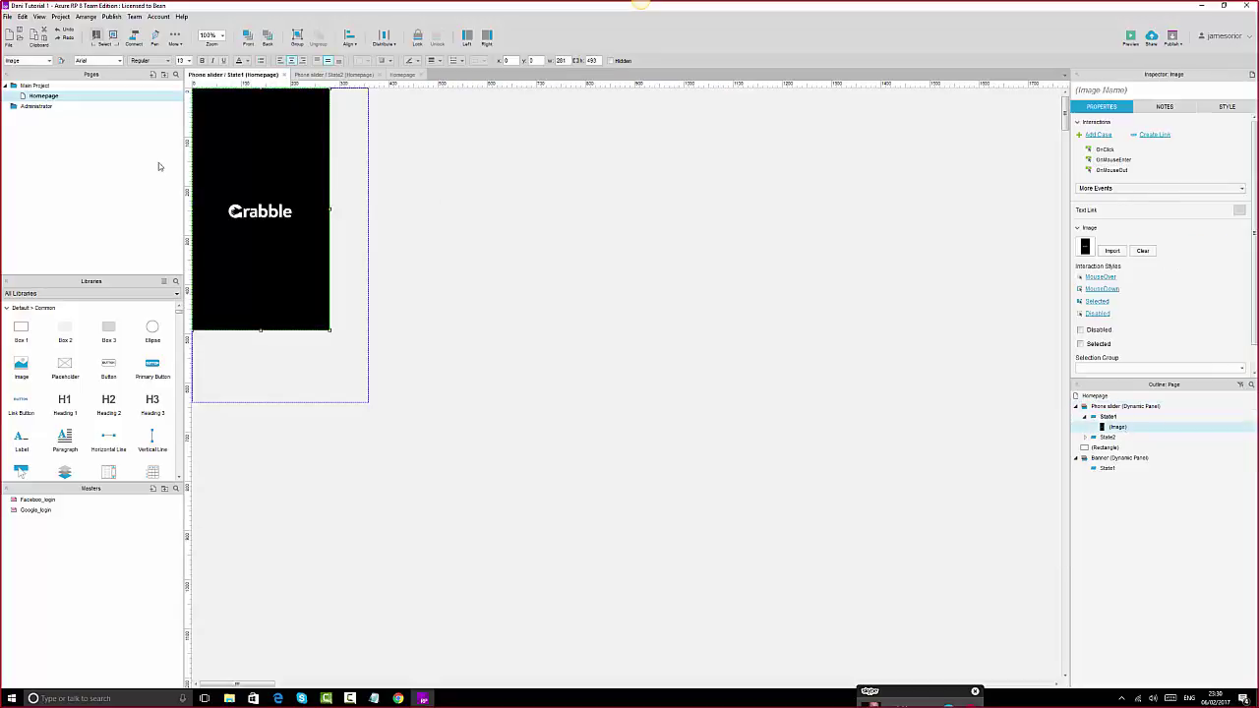
double_click(567, 61)
text(360)
key(Return)
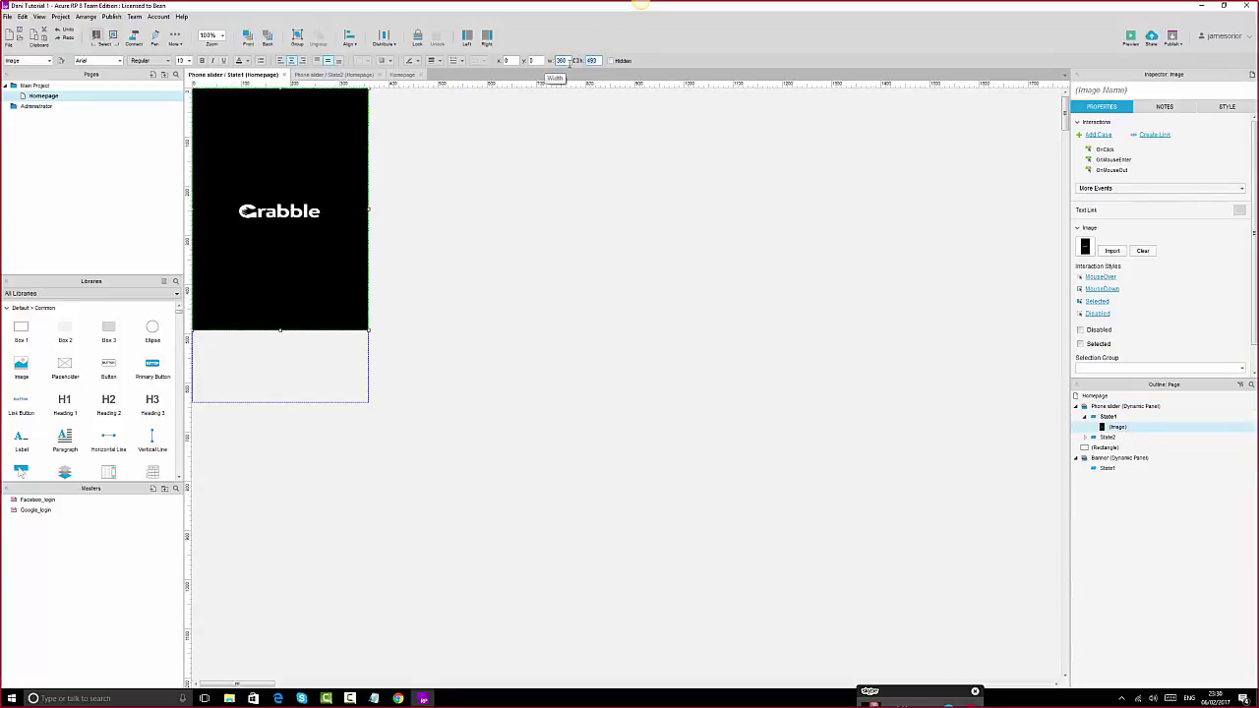
text(640)
key(Return)
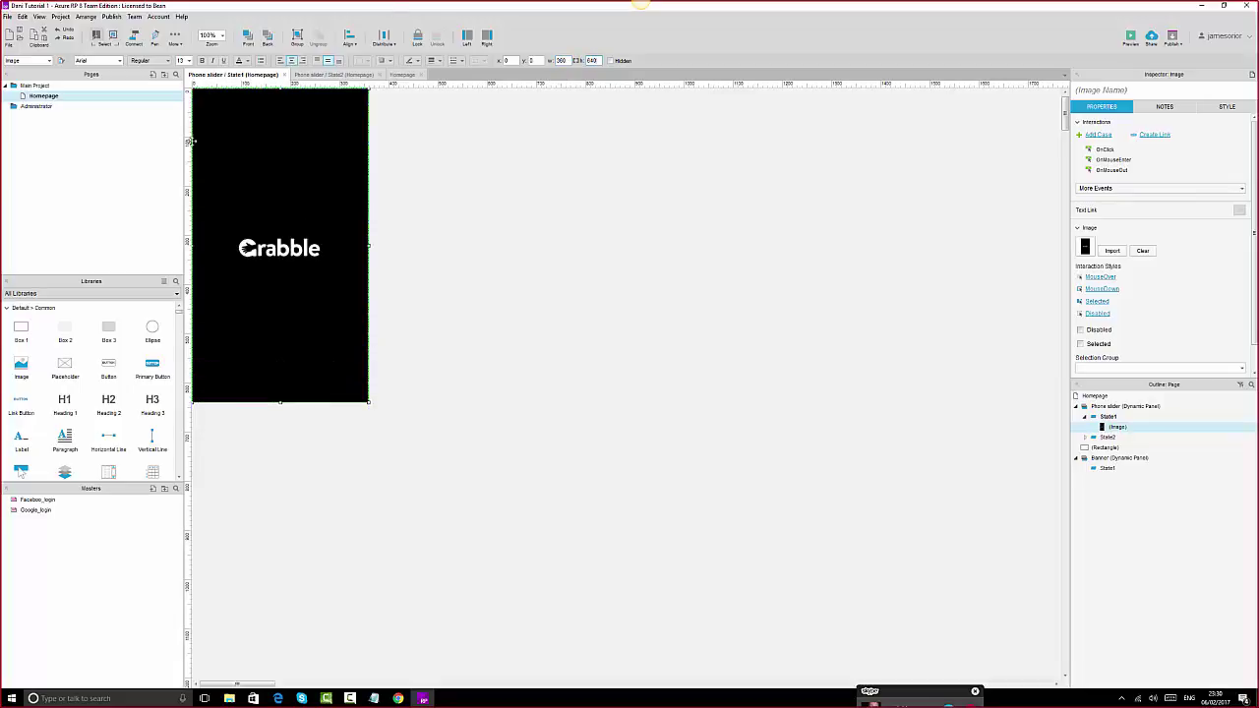
- Open the Phone slider's State2 and resize its denim jacket image to 360 by 640
double_click(1108, 437)
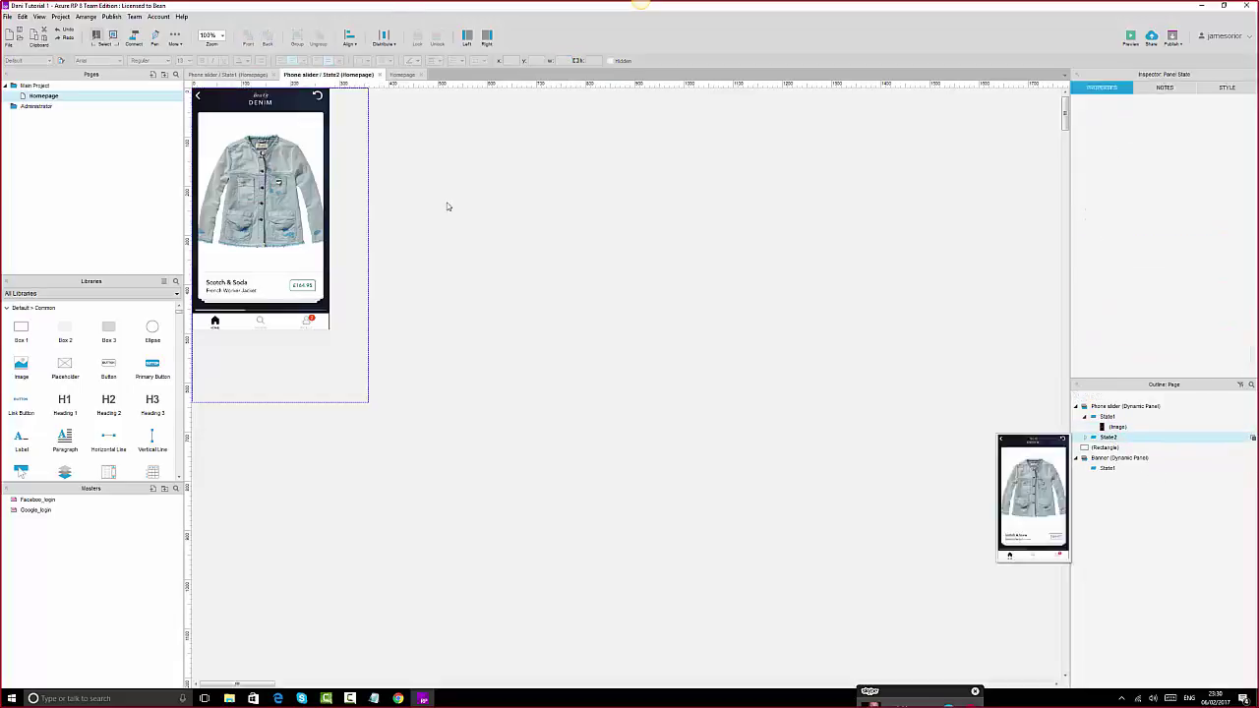
click(304, 143)
click(563, 60)
text(3)
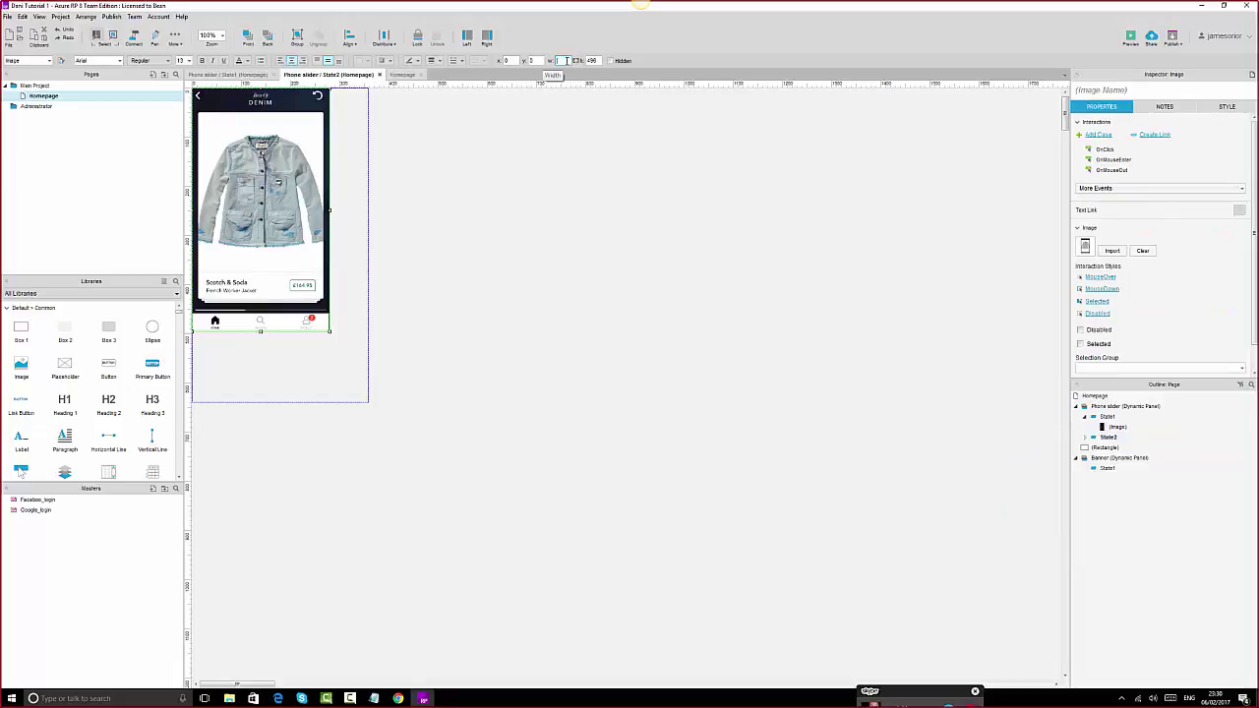
text(60)
key(Tab)
text(640)
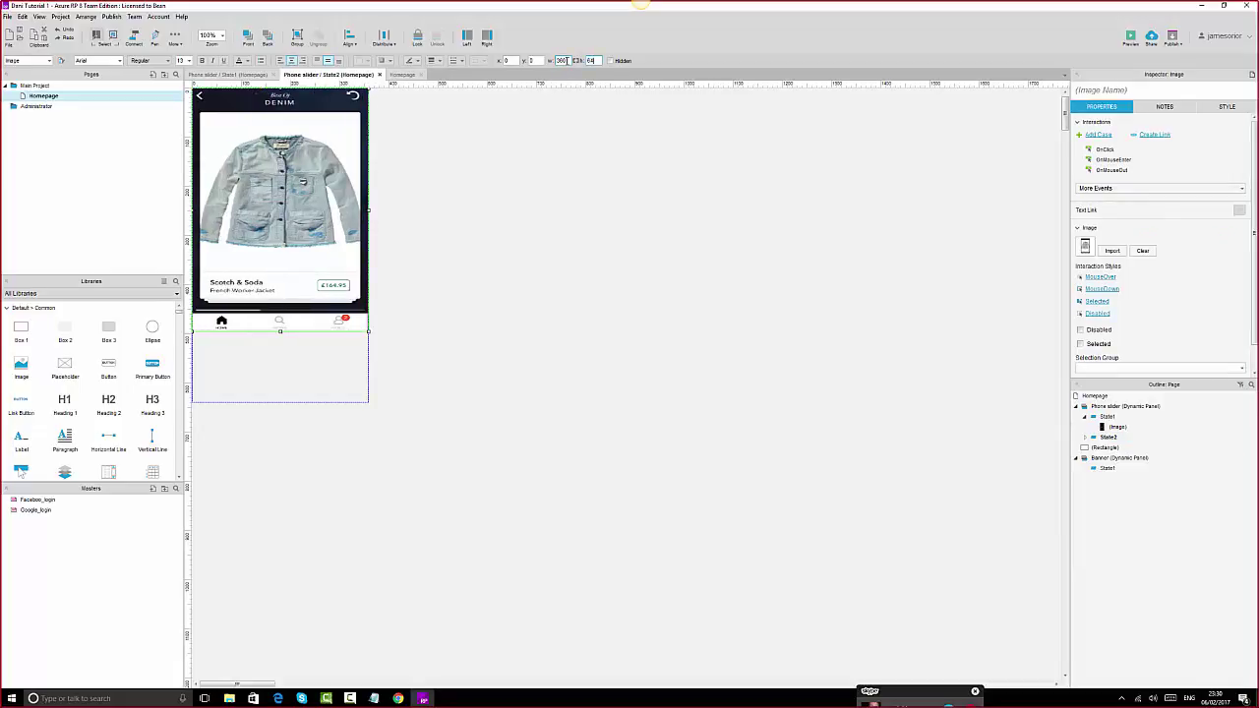
key(Return)
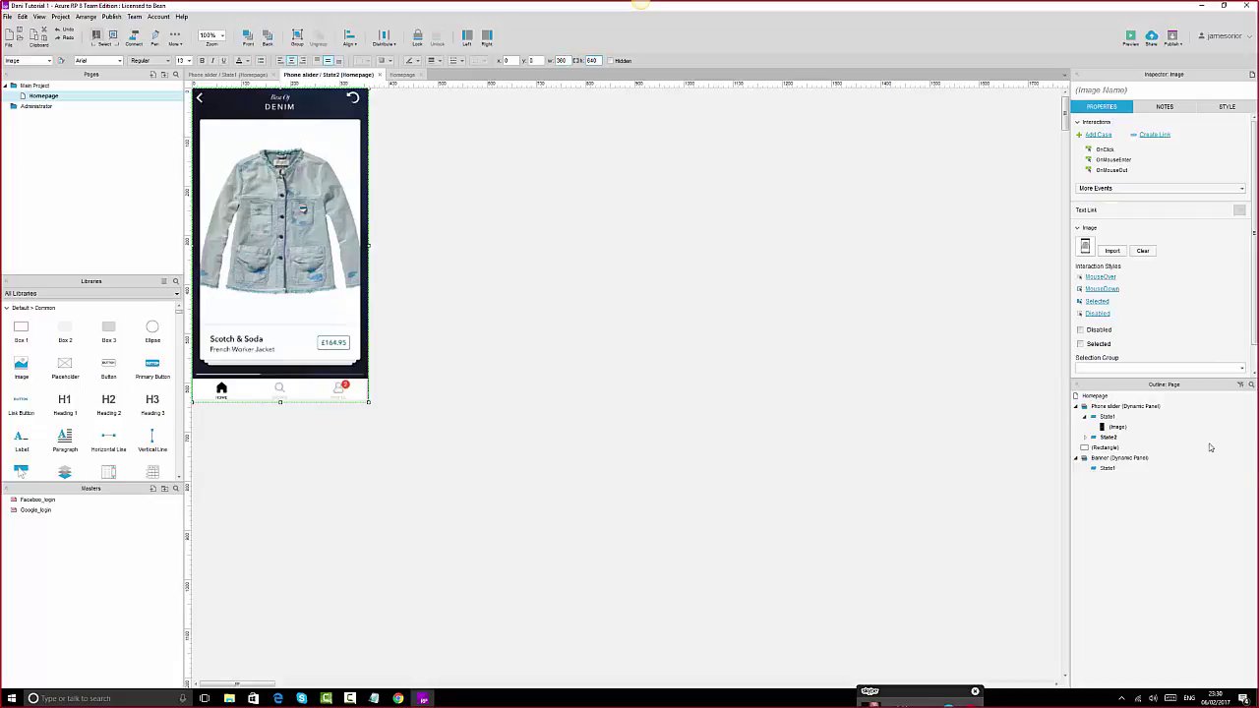
- Return to the Homepage and move the Phone slider up and right within the white area below the green section
double_click(1118, 420)
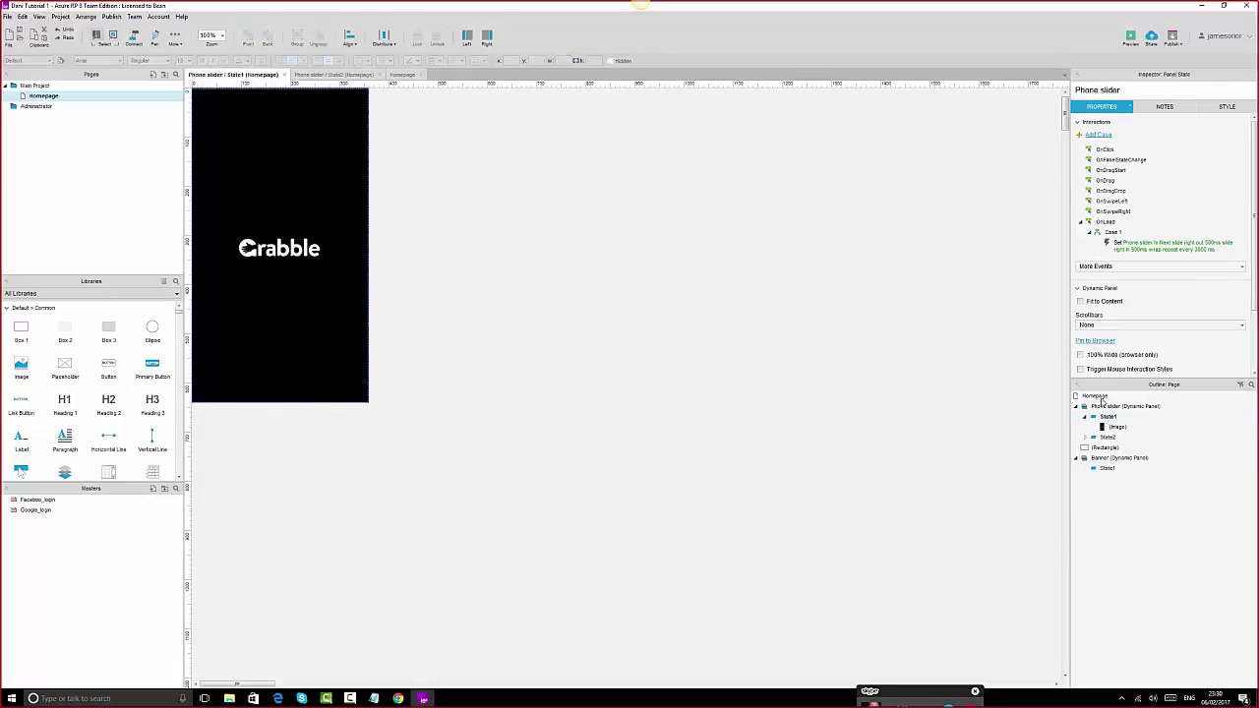
double_click(1097, 395)
drag(436, 354, 474, 327)
click(874, 329)
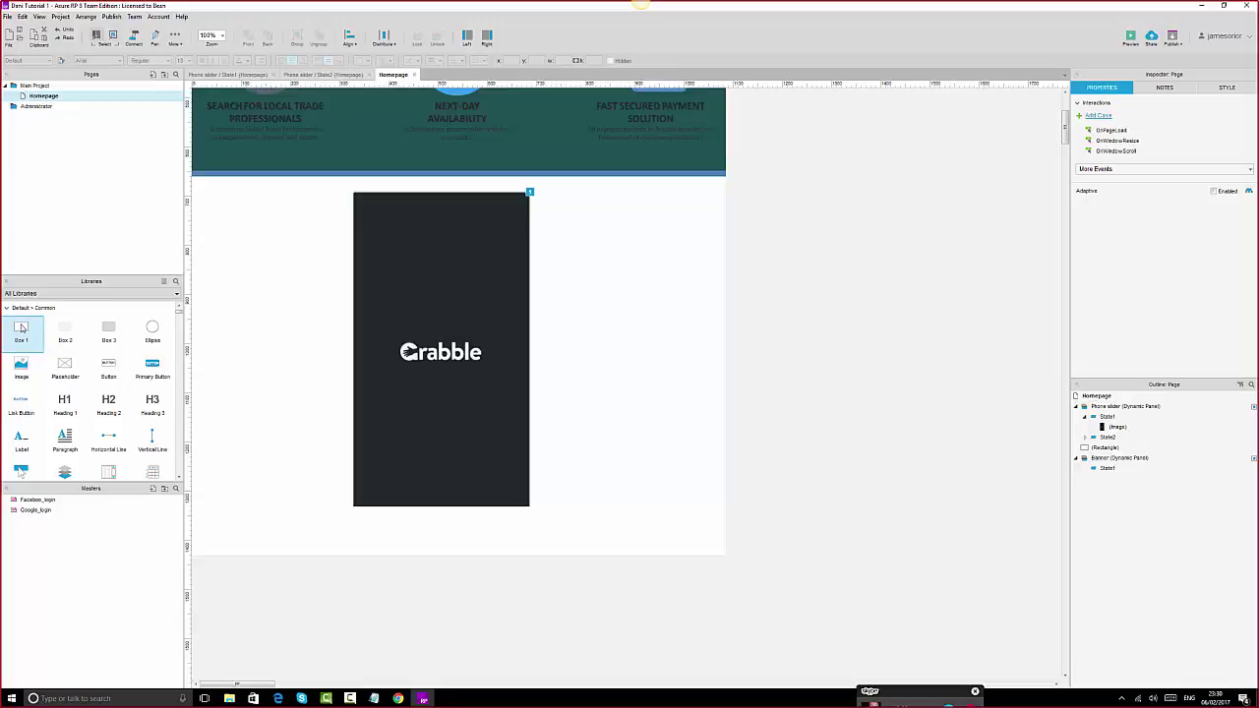
- Cover the Phone slider's left edge with a 53 by 640 Box 1 rectangle and place a duplicate over its right edge
drag(22, 328, 355, 195)
drag(498, 274, 380, 506)
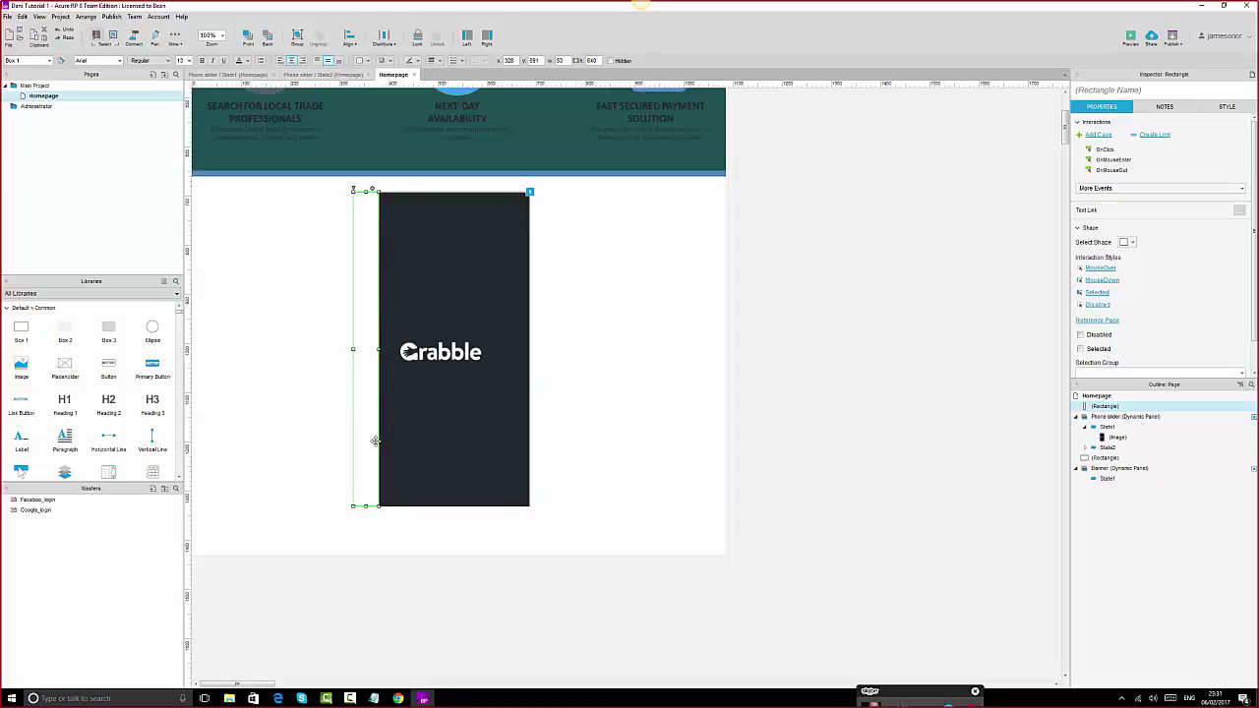
key(ctrl+d)
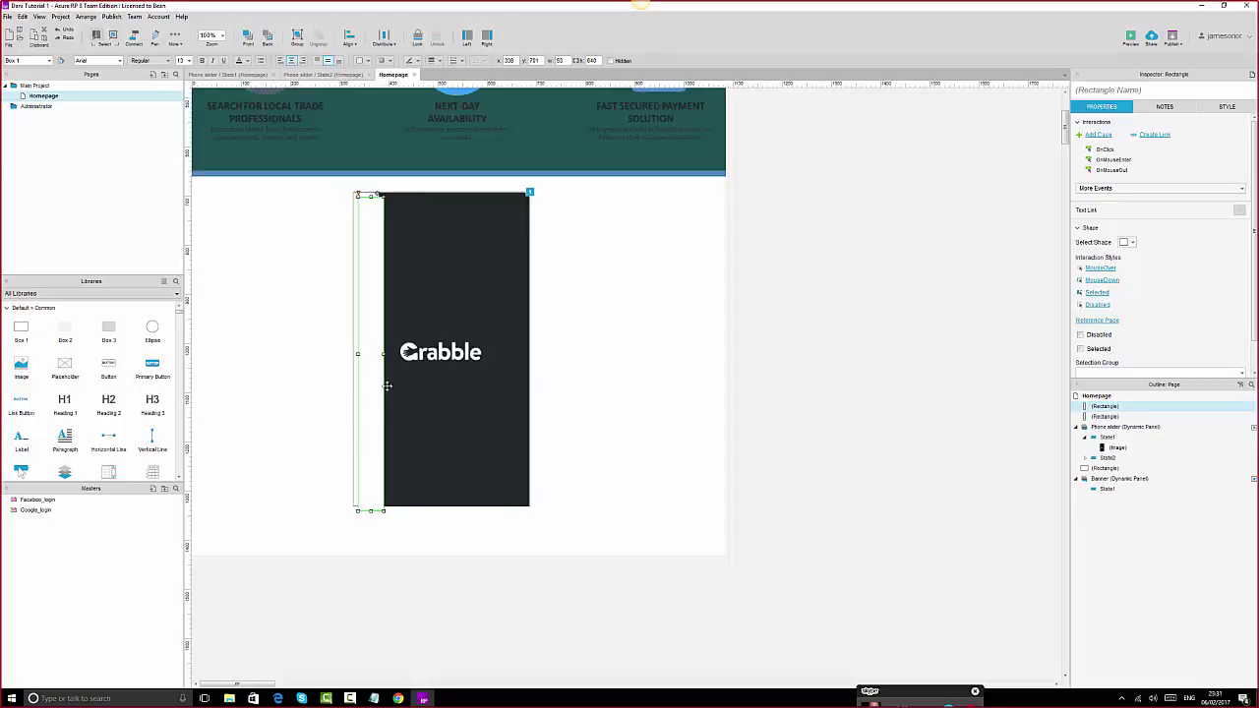
drag(374, 381, 522, 382)
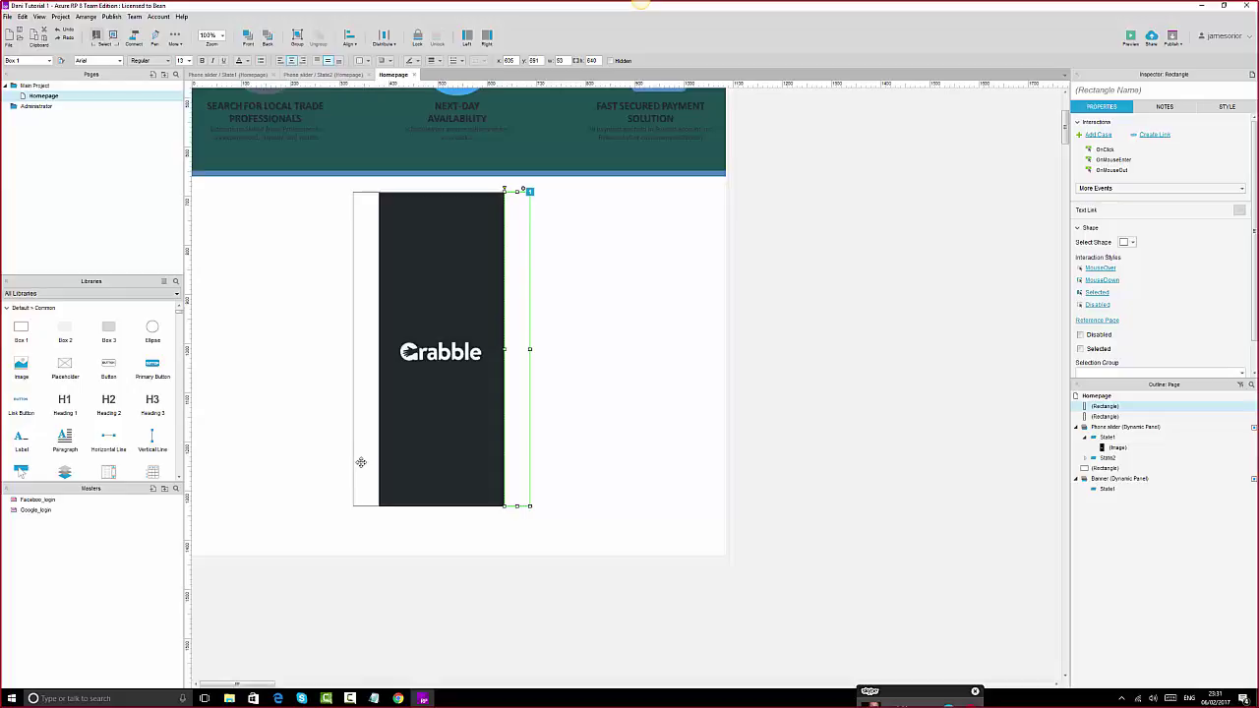
- Remove the fill and the border from both rectangles covering the Phone slider's edges
ctrl+click(516, 414)
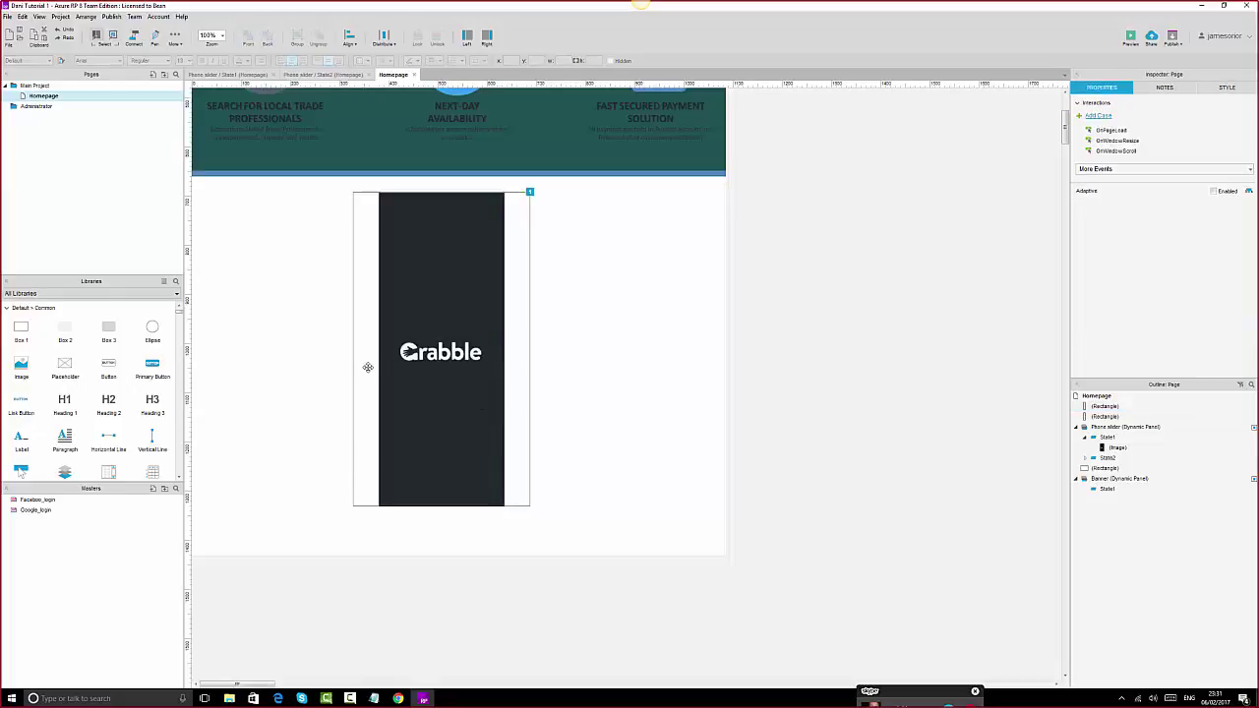
click(367, 367)
ctrl+click(516, 372)
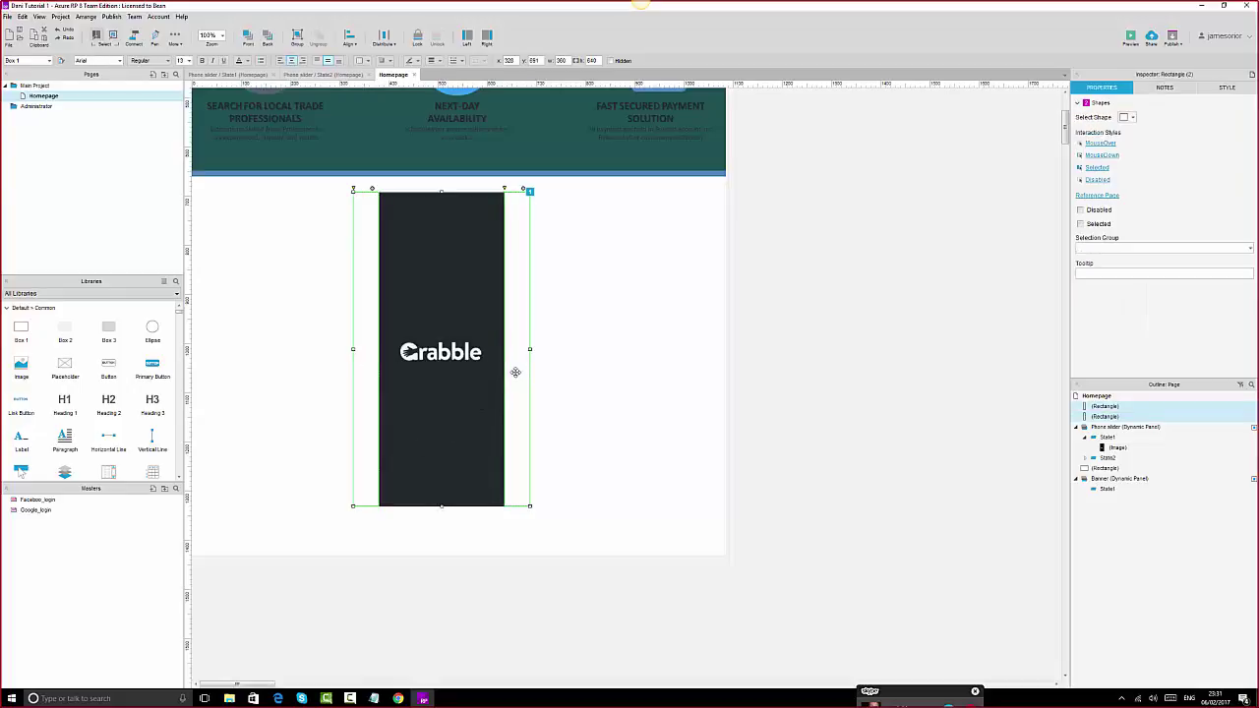
click(367, 61)
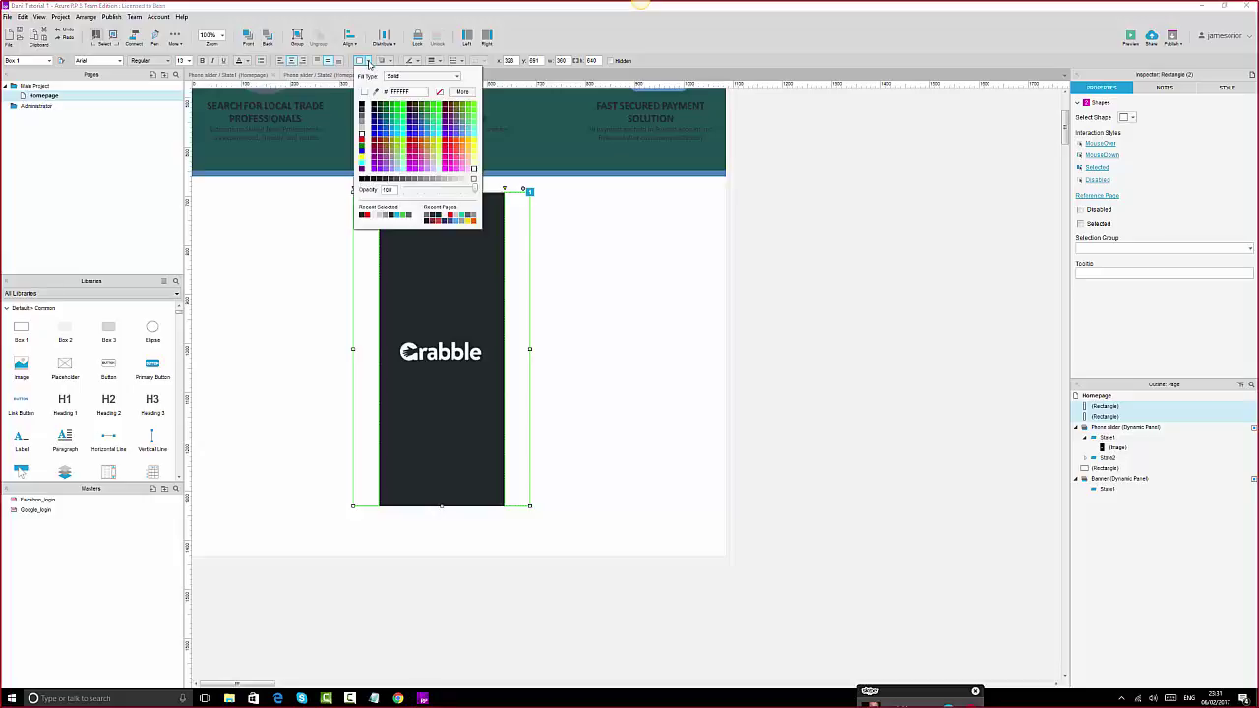
click(440, 93)
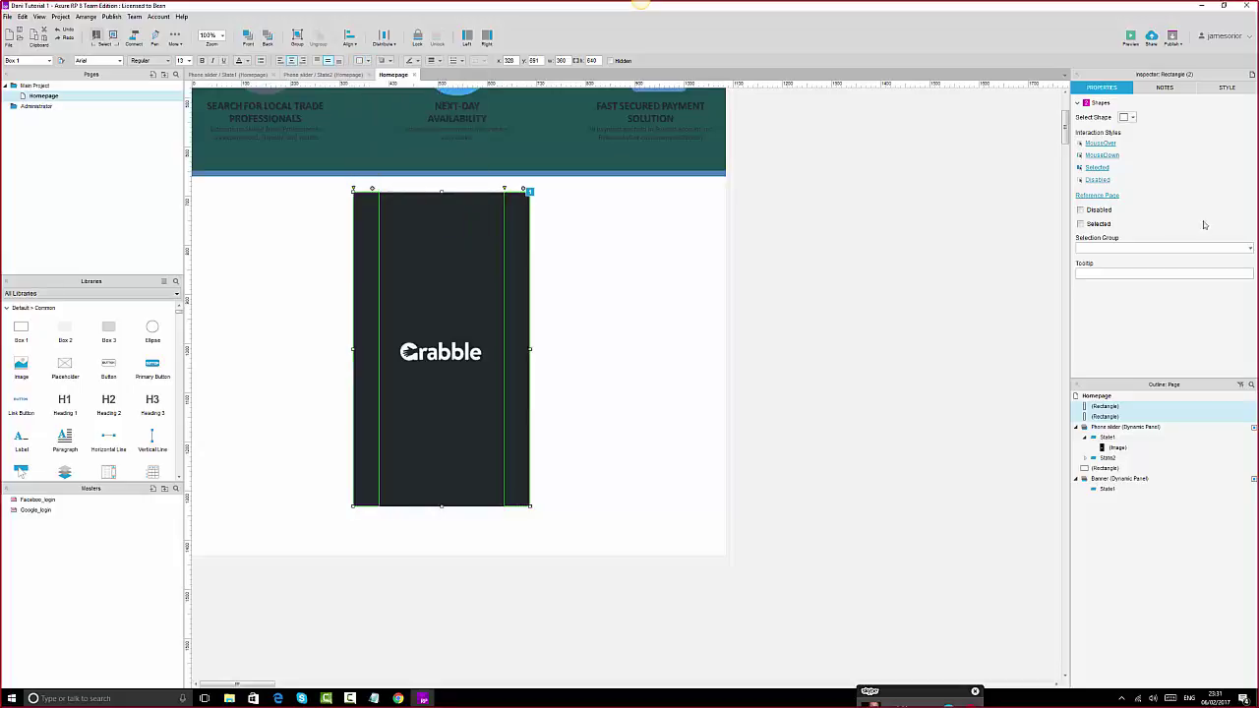
click(1228, 88)
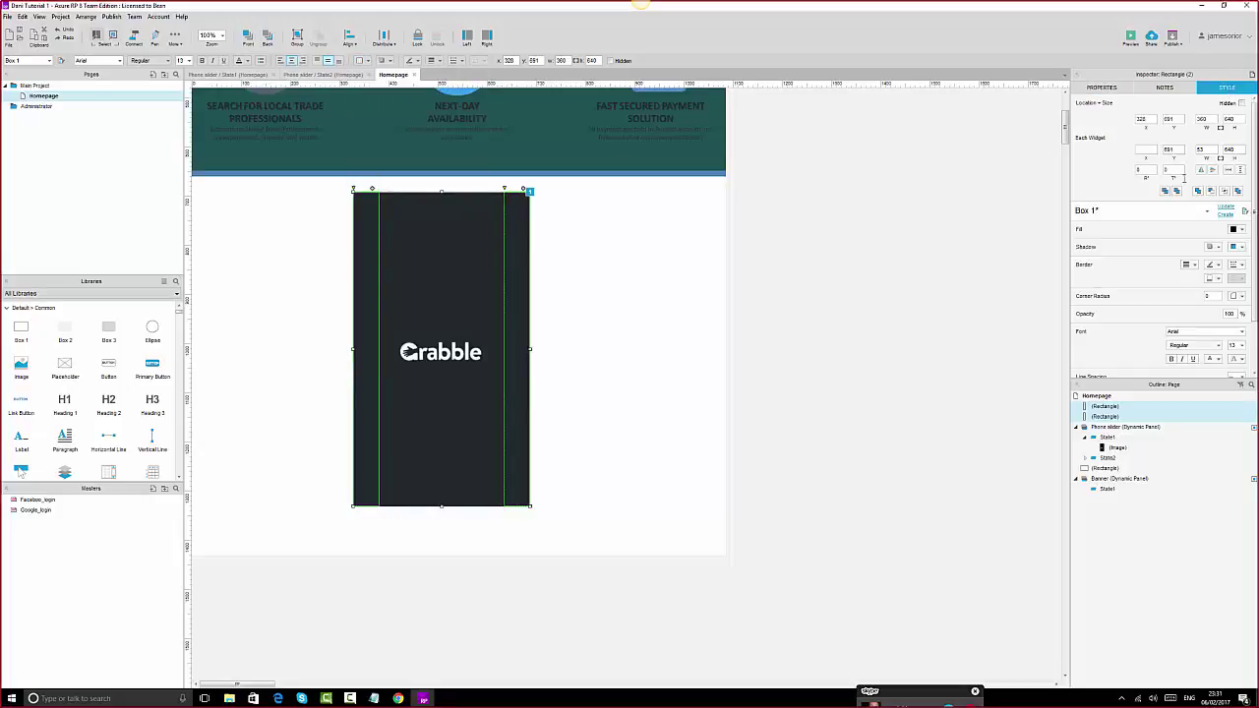
click(1191, 264)
click(1196, 284)
click(856, 327)
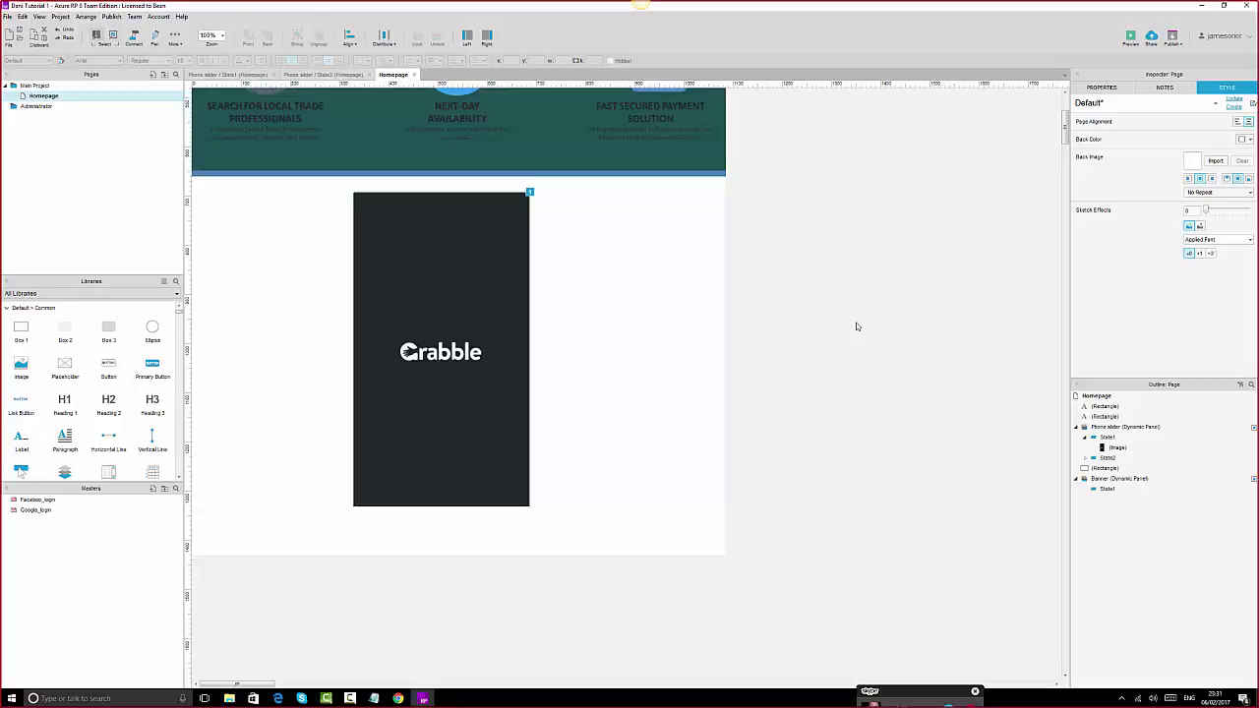
- Give the right edge rectangle an OnClick case that sets the Phone slider to Next with a 500 ms slide left animation
click(511, 306)
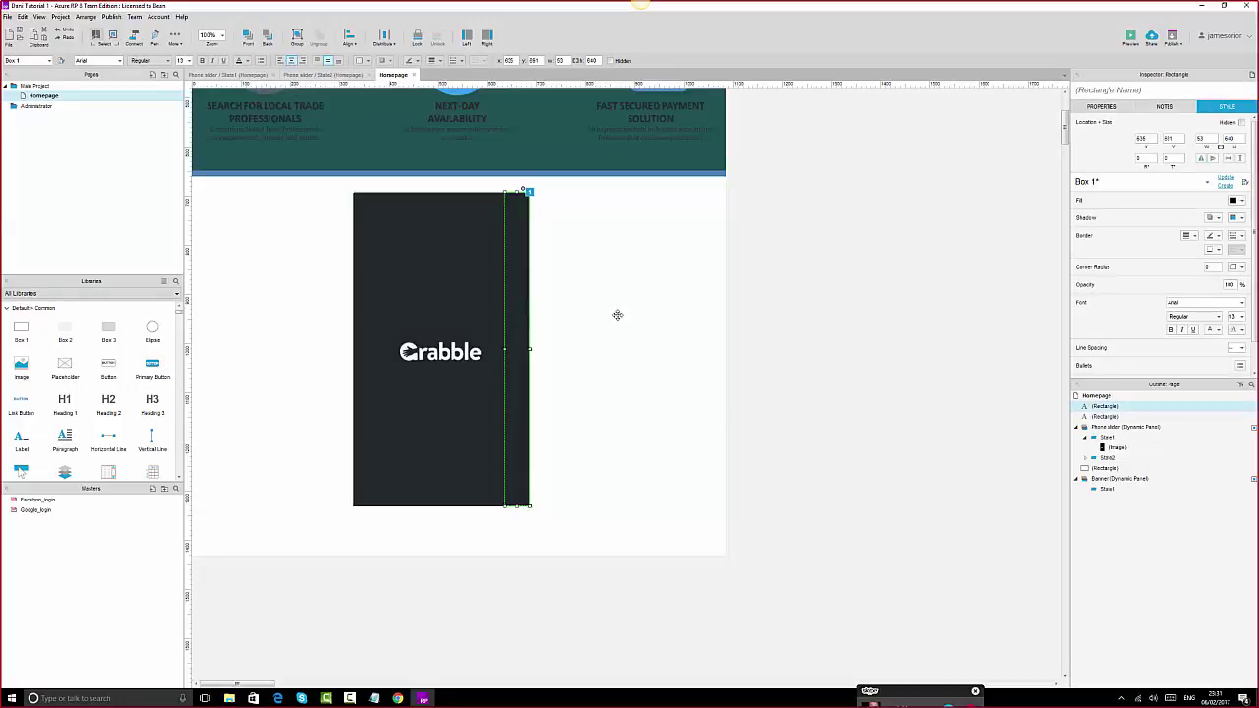
click(1106, 111)
double_click(1105, 149)
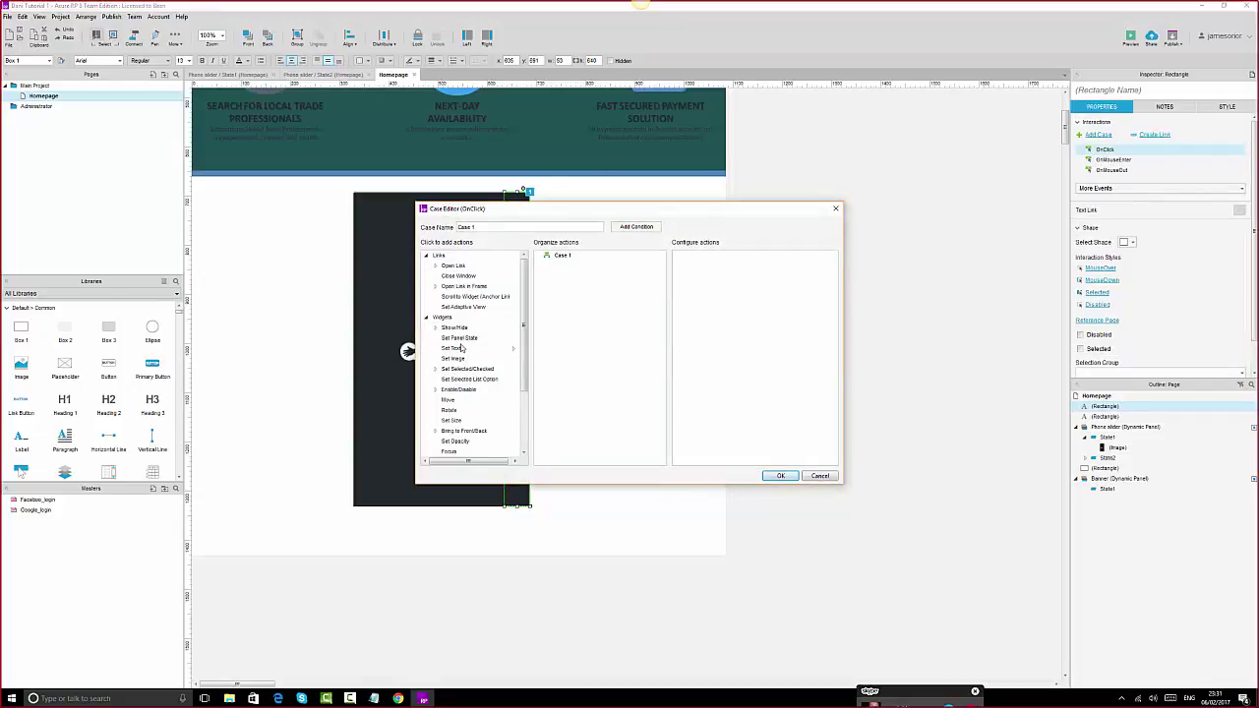
click(465, 338)
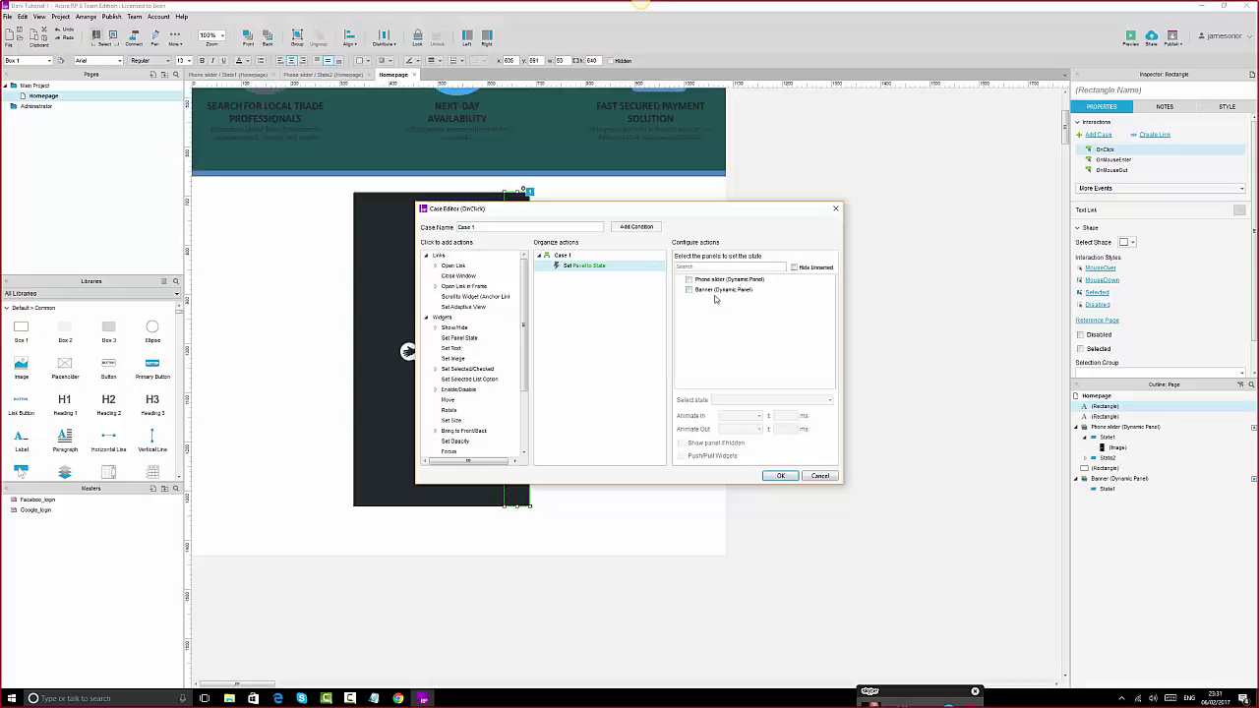
click(689, 280)
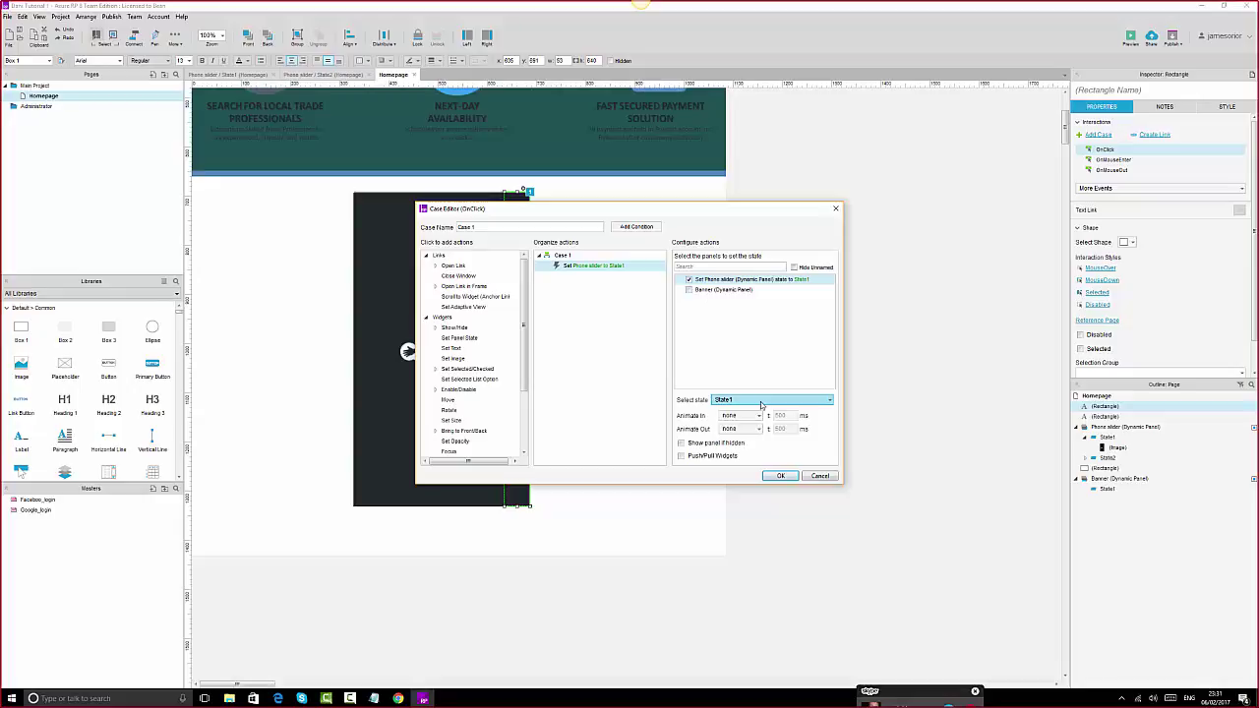
click(760, 401)
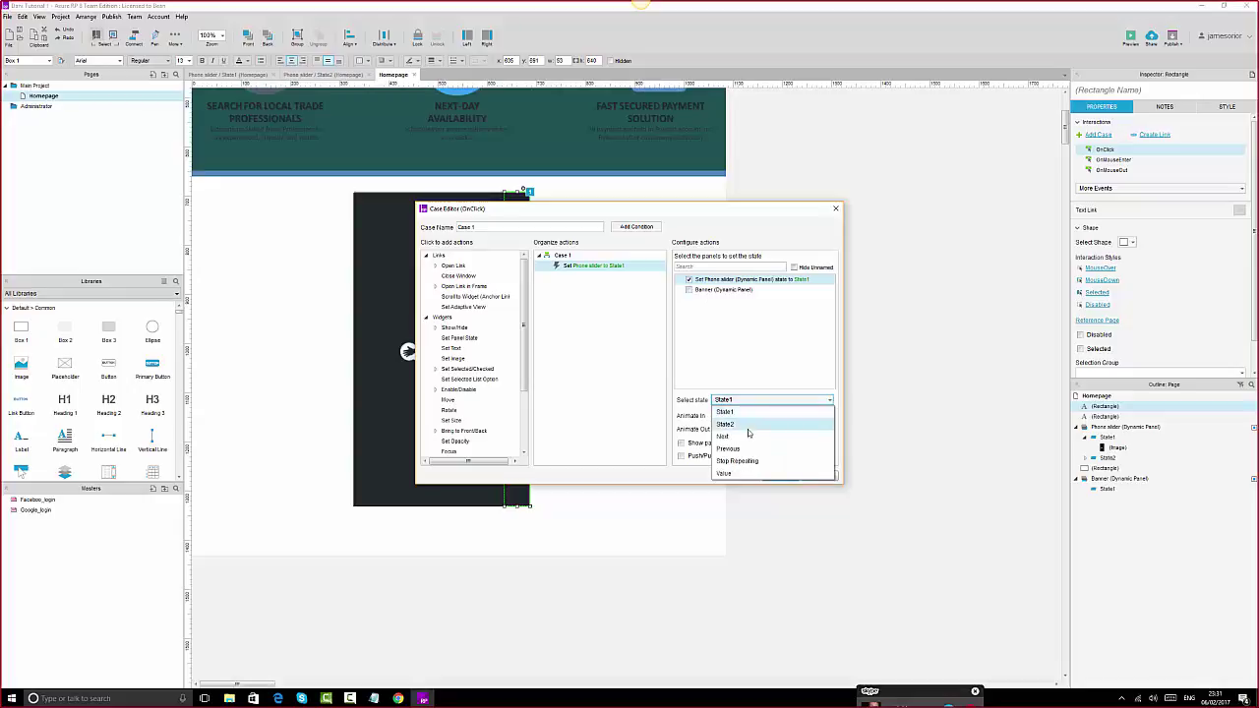
click(741, 440)
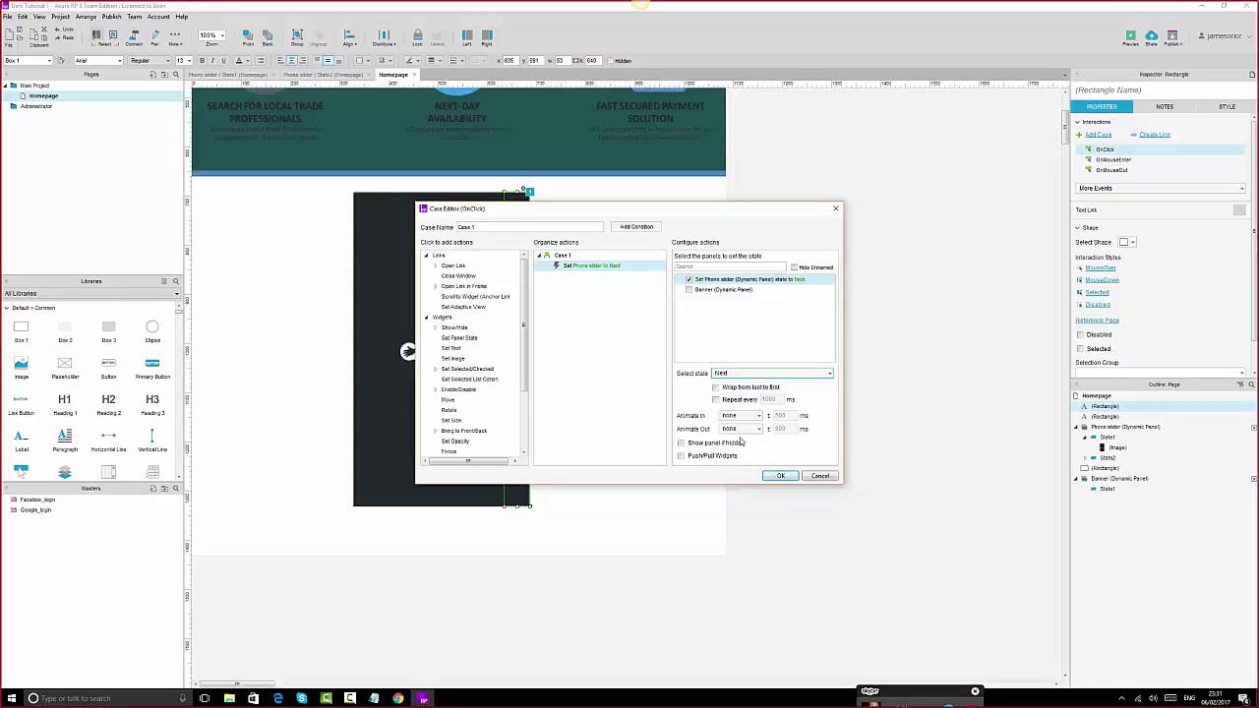
click(745, 415)
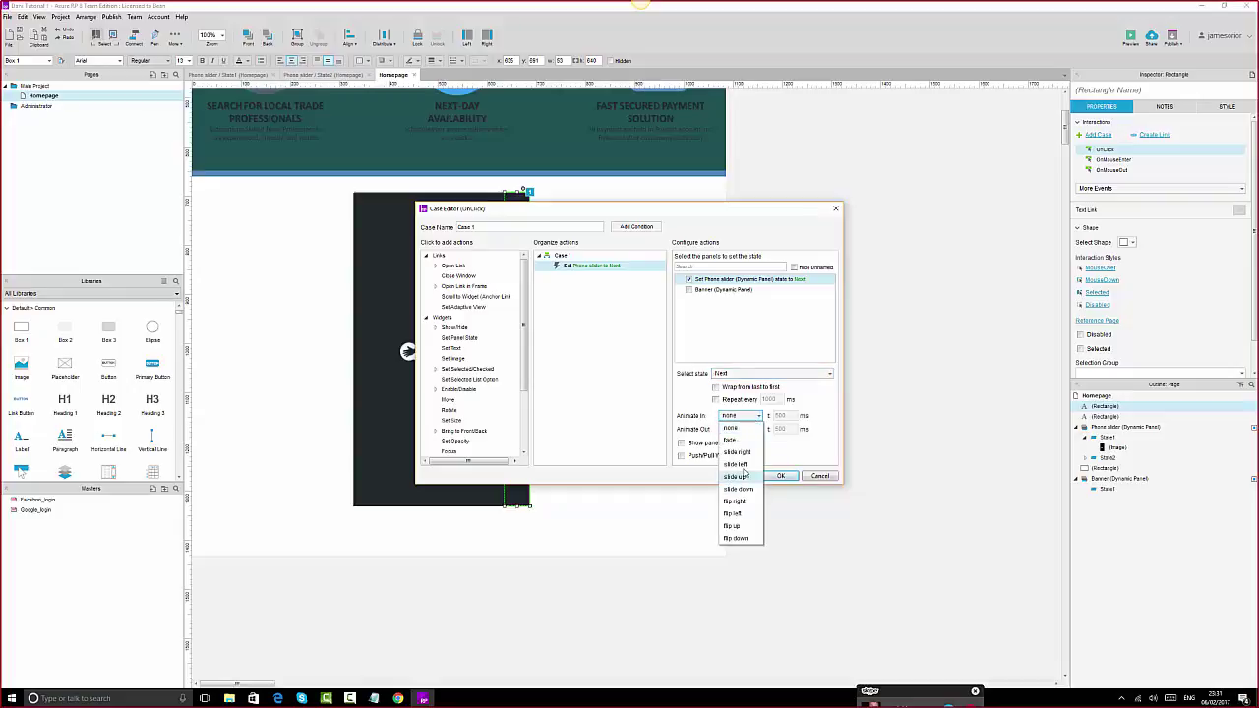
click(744, 466)
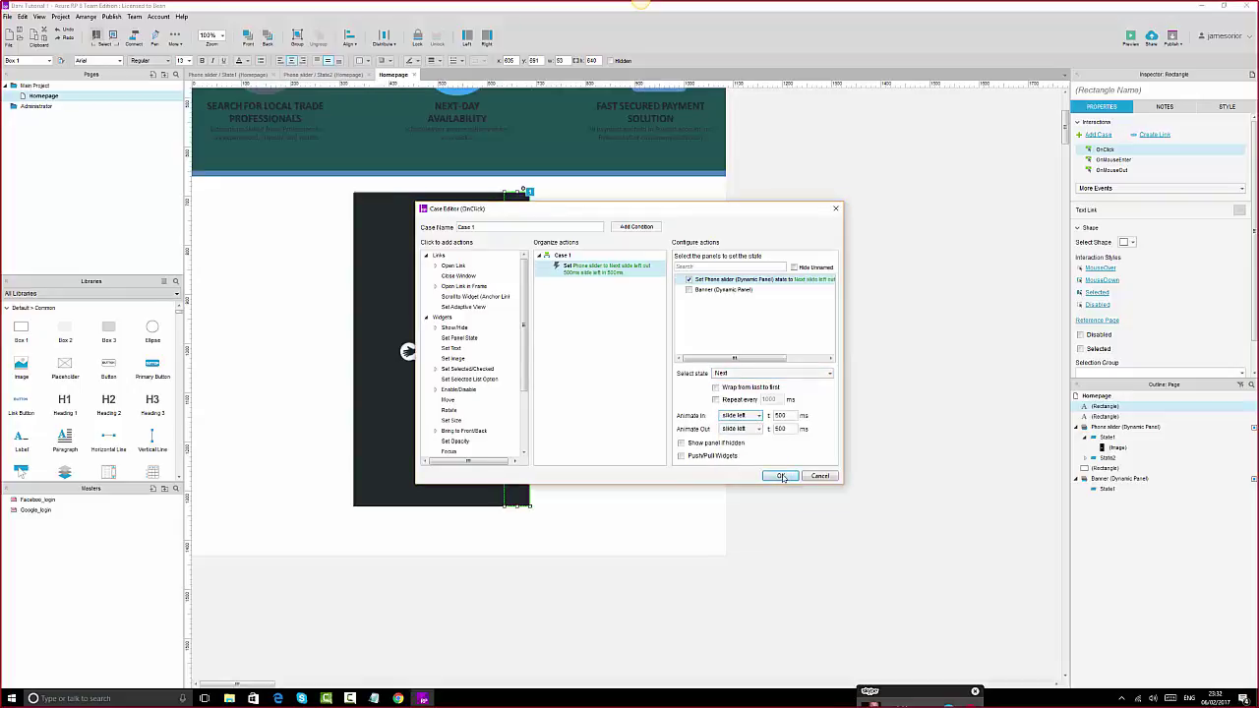
click(780, 476)
- Copy the right edge rectangle's OnClick Case 1 and paste it onto the left edge rectangle's OnClick event
click(373, 291)
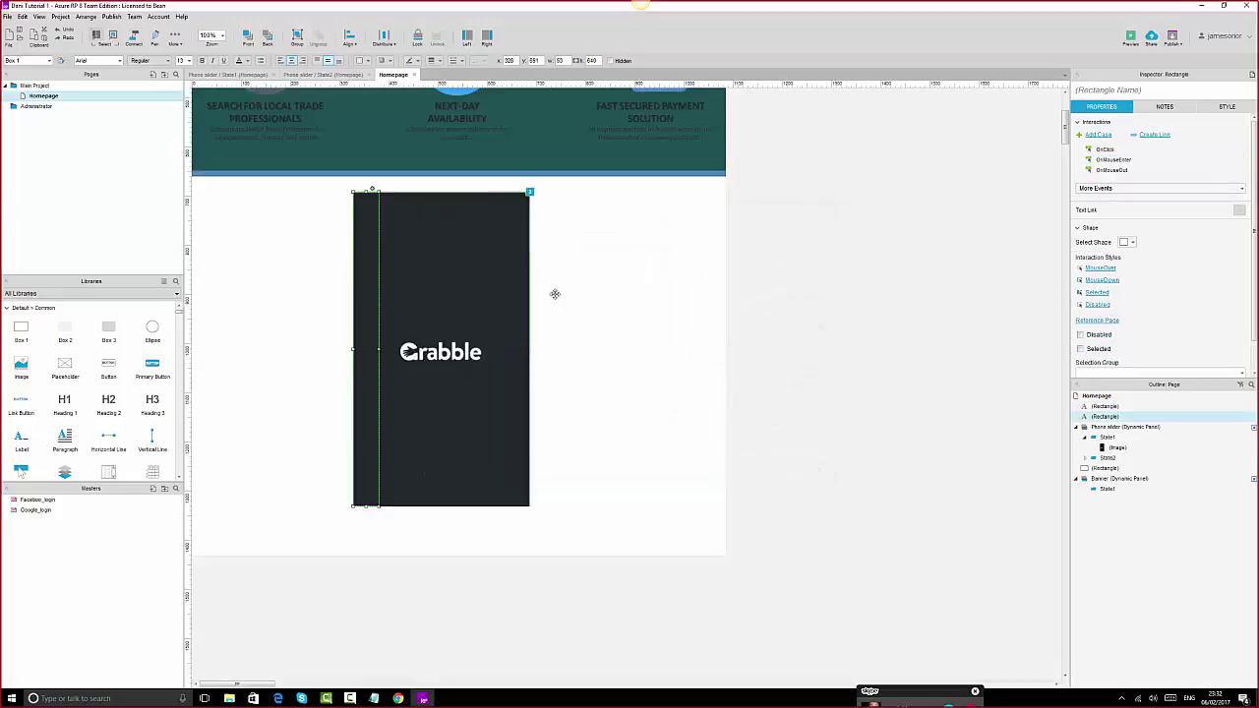
click(511, 276)
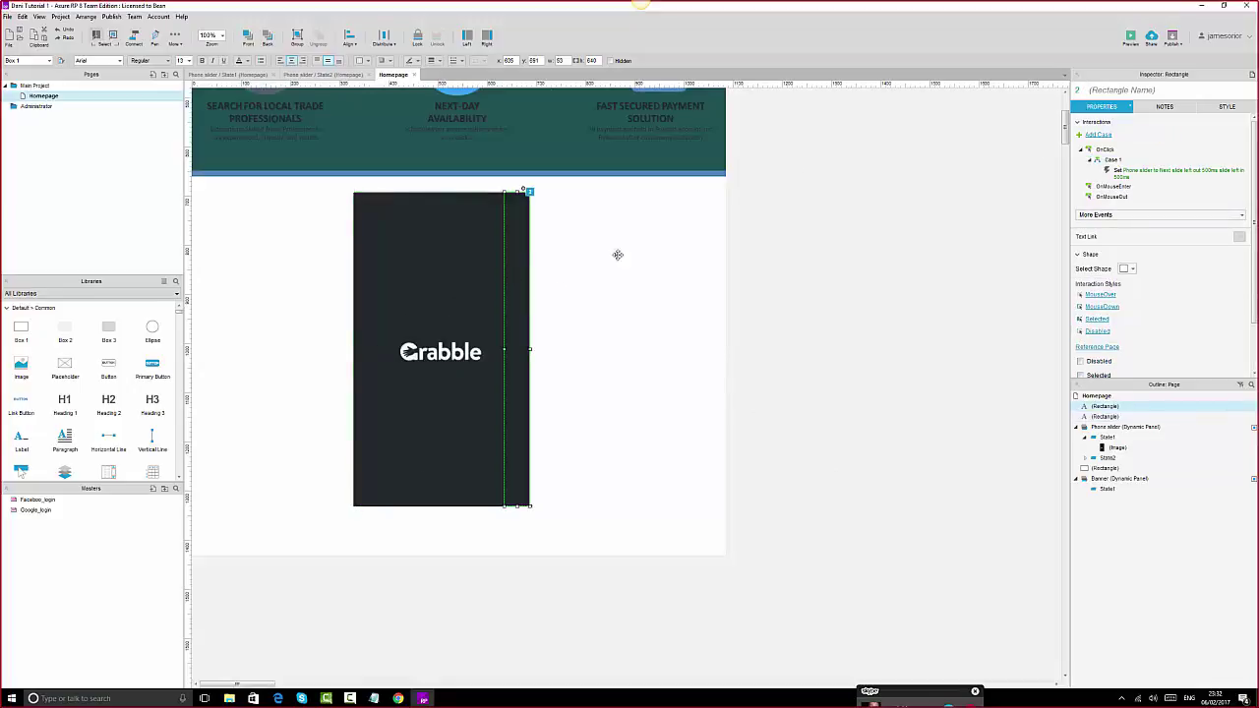
click(1113, 163)
right_click(1112, 163)
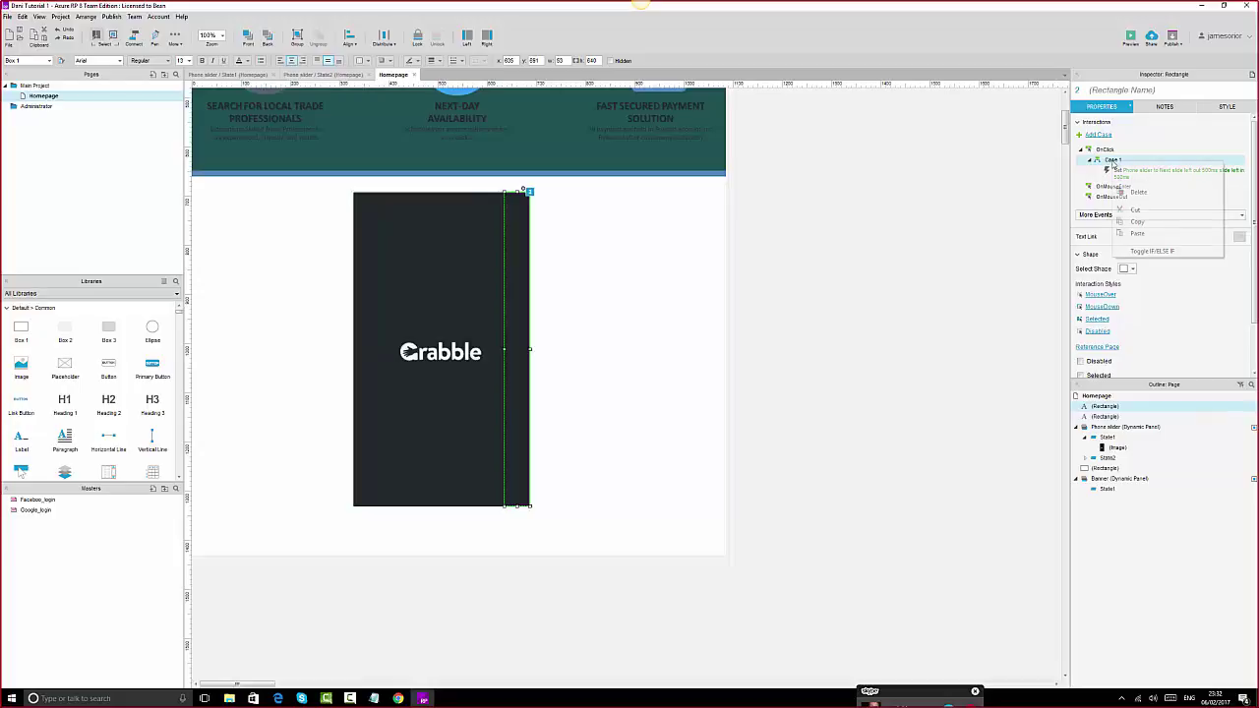
click(1148, 225)
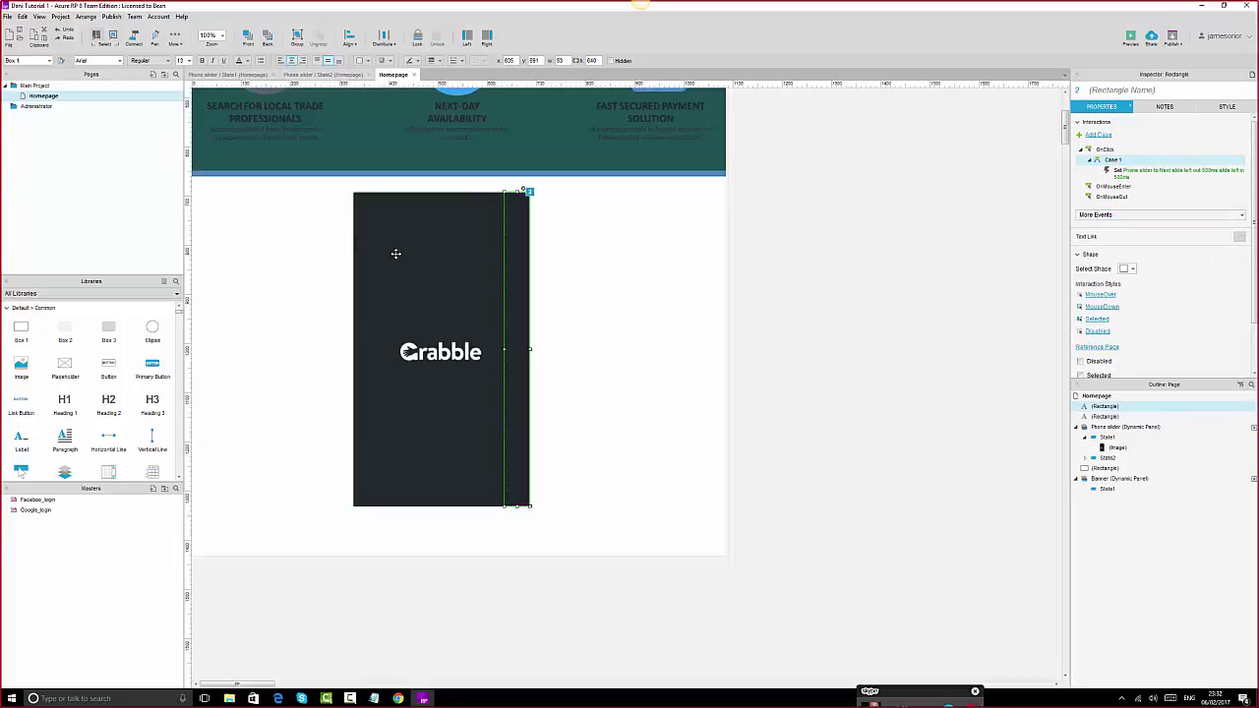
click(369, 241)
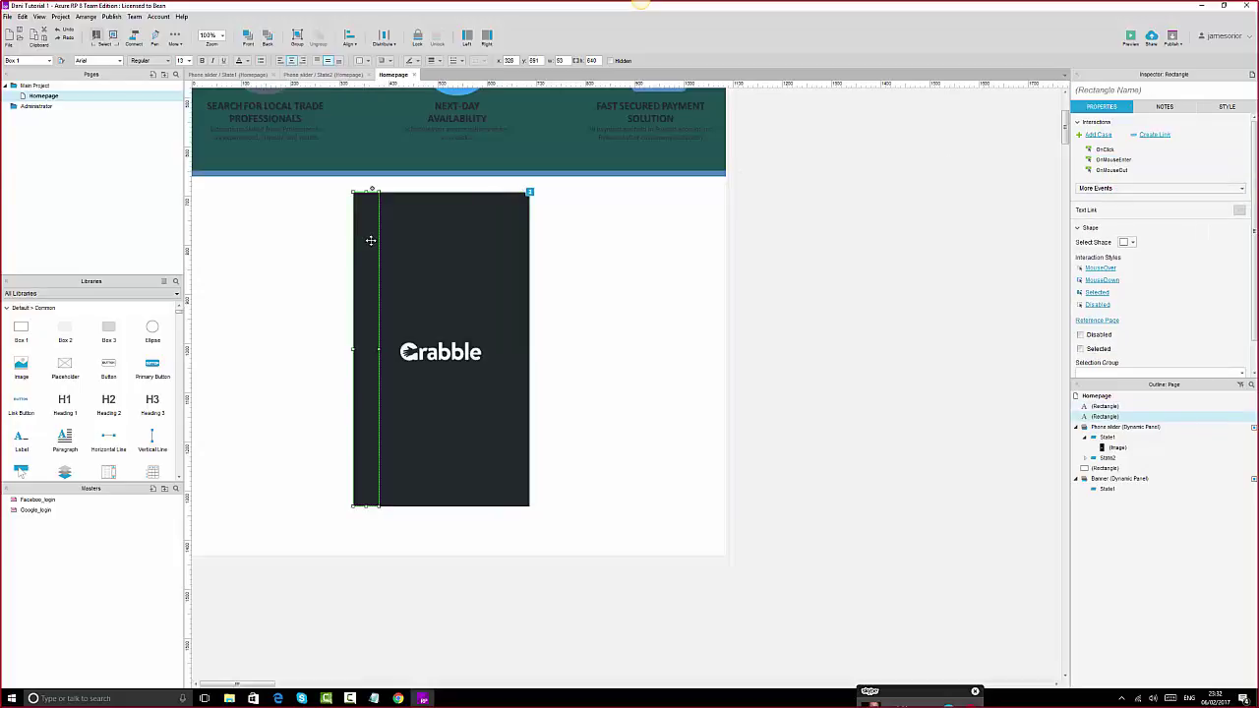
click(1103, 150)
right_click(1104, 150)
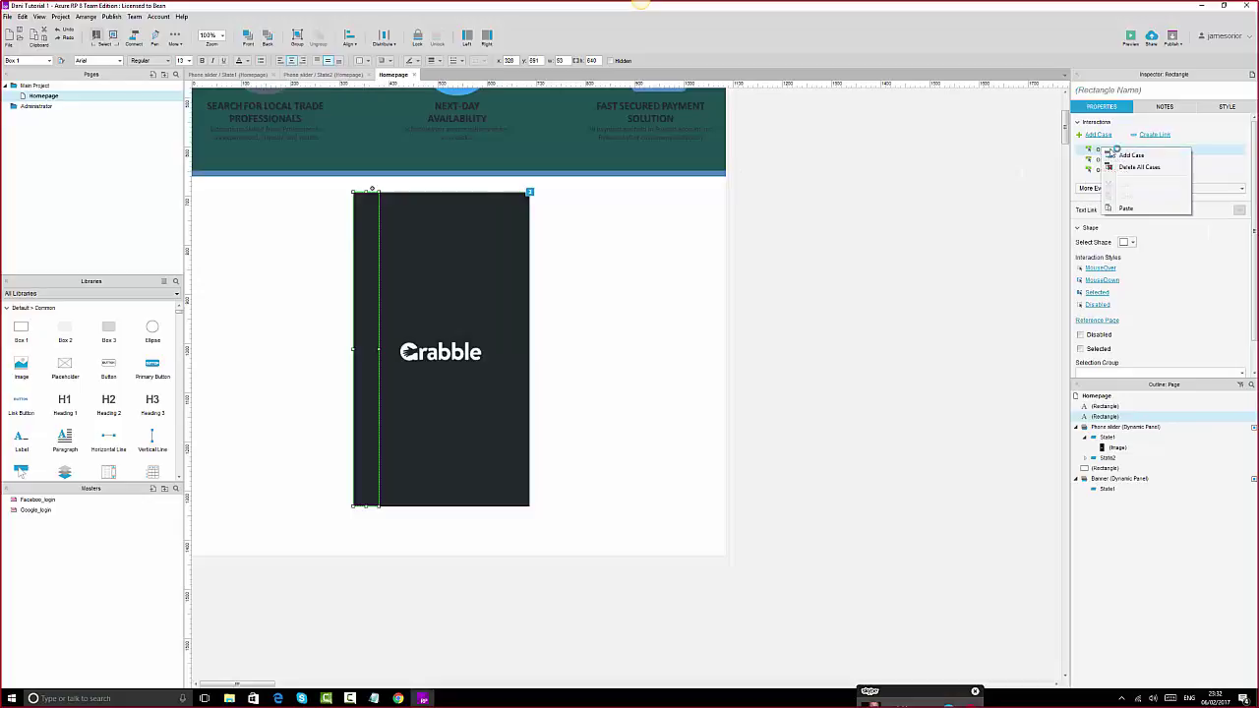
click(1132, 209)
- Change the panel animation in the left edge rectangle's OnClick case to slide right
double_click(1136, 174)
click(743, 417)
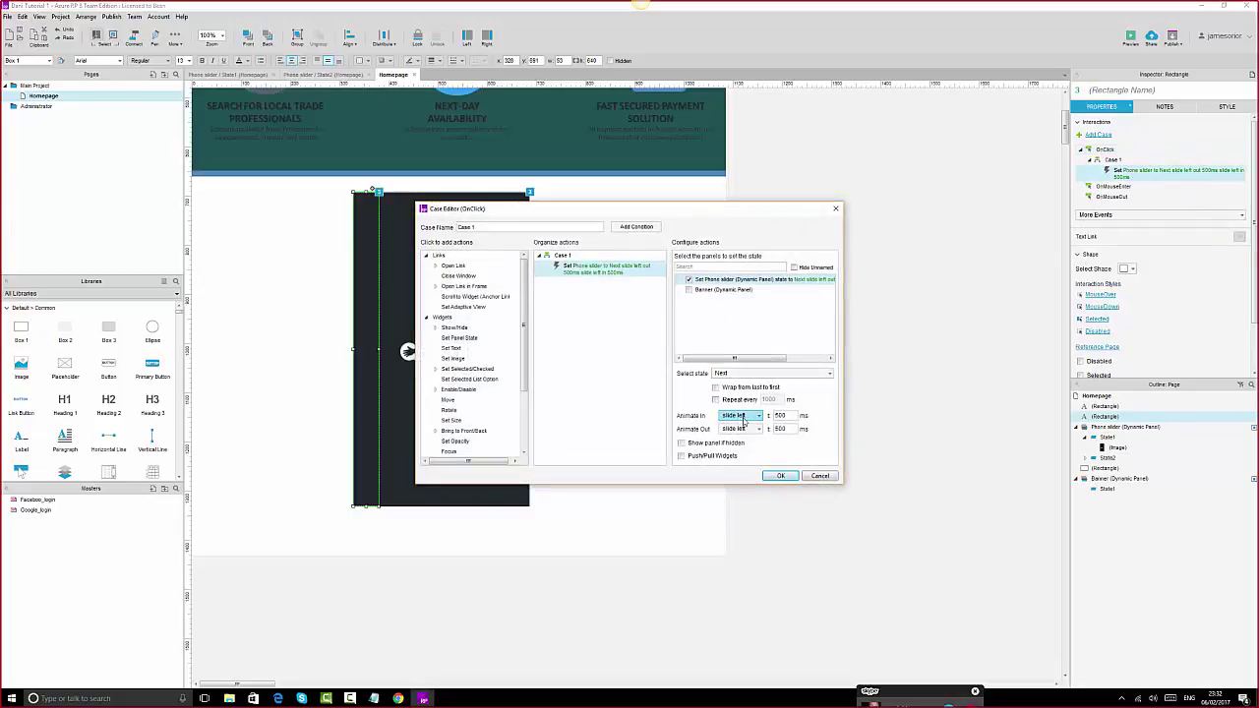
click(743, 417)
click(753, 456)
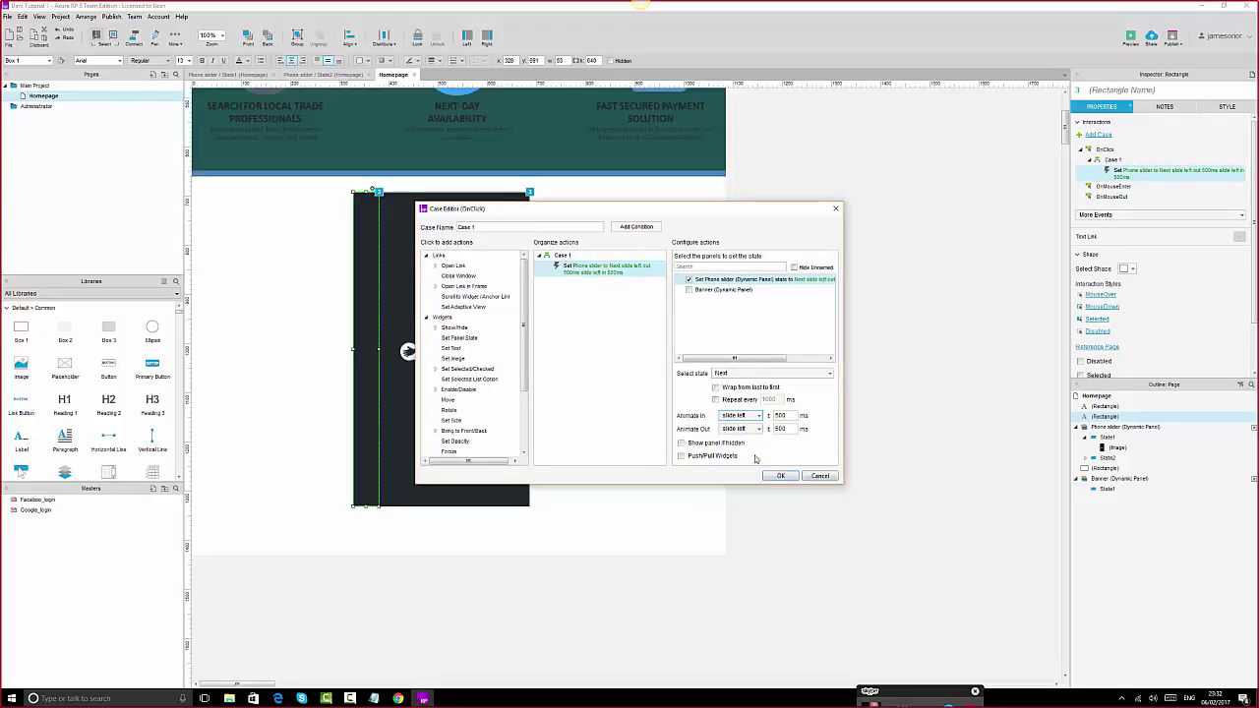
key(Up)
click(780, 477)
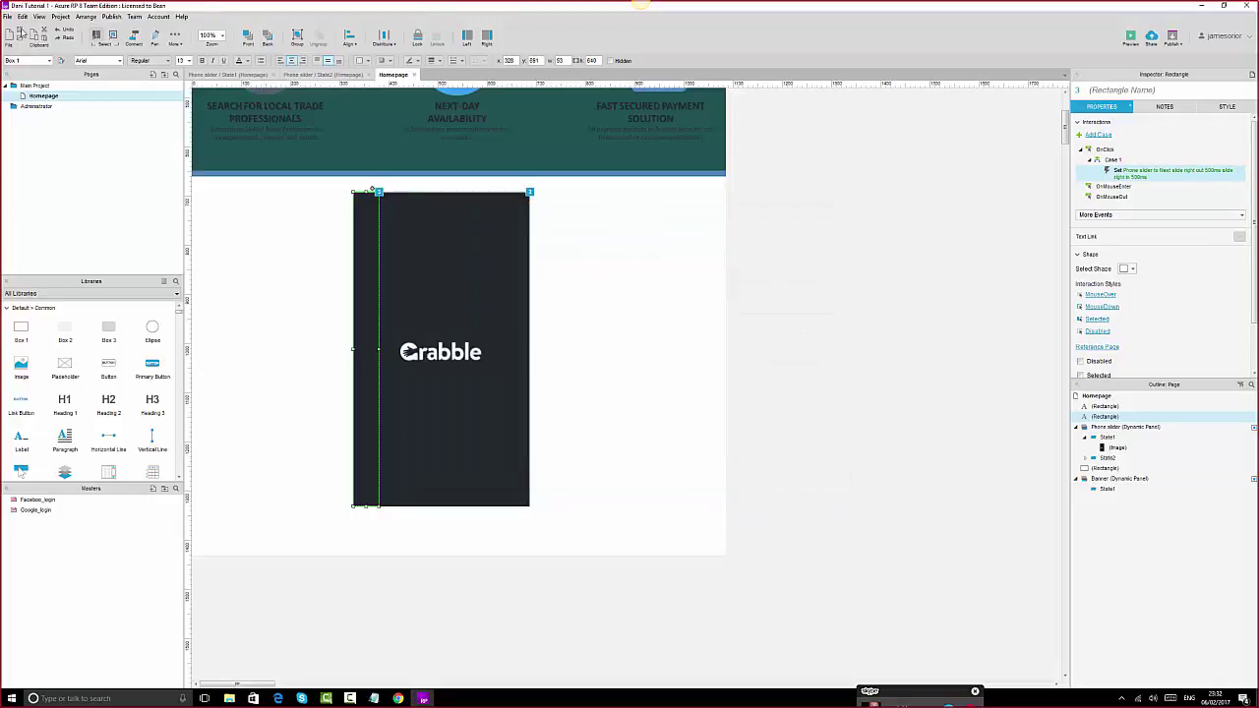
- Switch to the Edge browser, reload the homepage preview and check how the Phone slider behaves
click(278, 697)
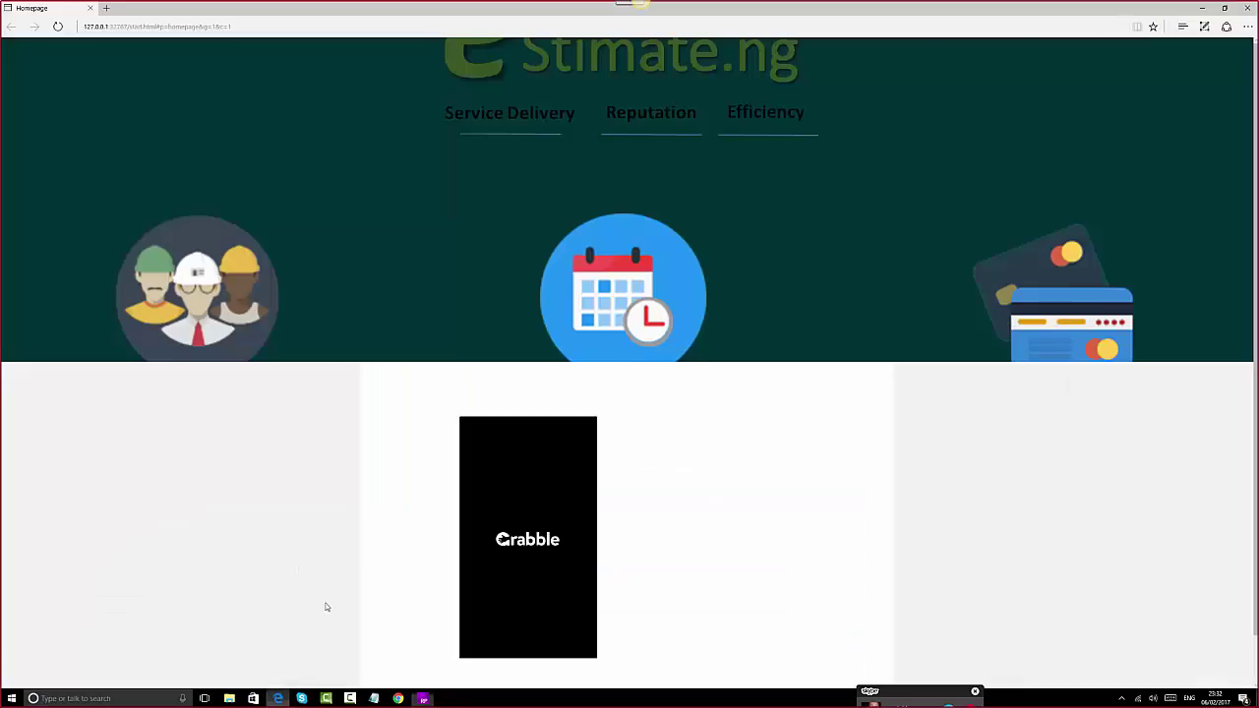
click(57, 27)
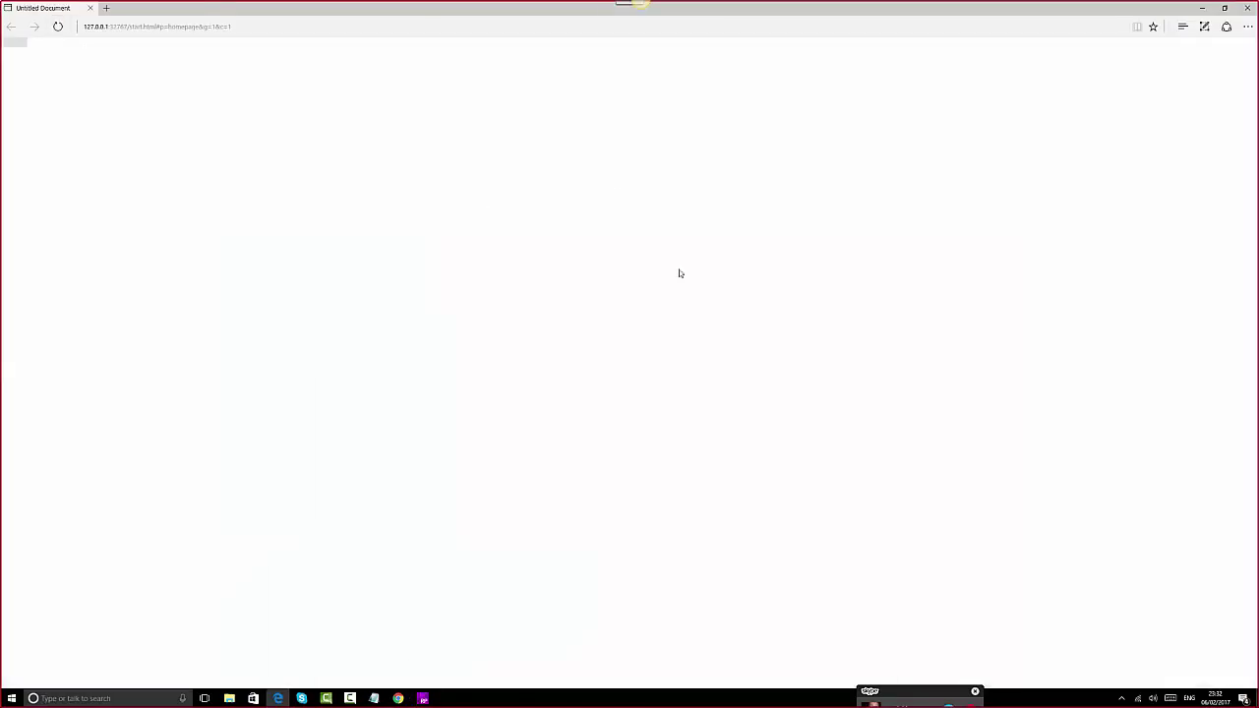
scroll(914, 456, down, 1)
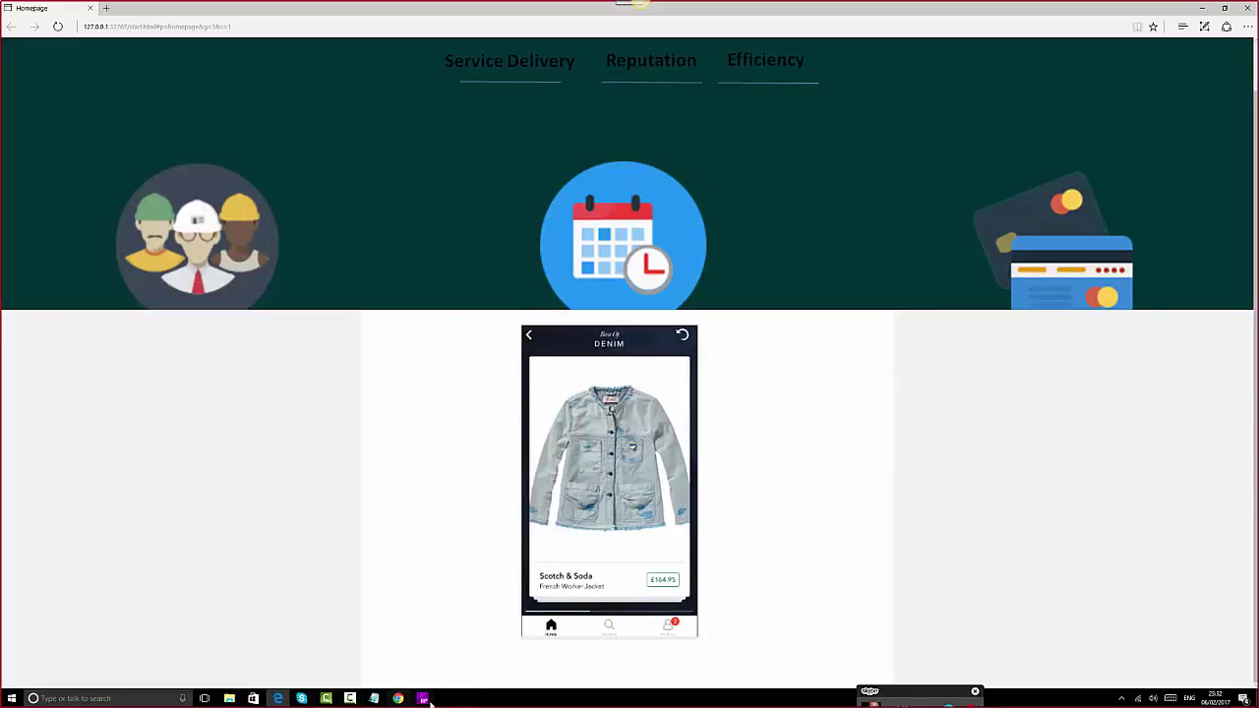
mouse_move(423, 700)
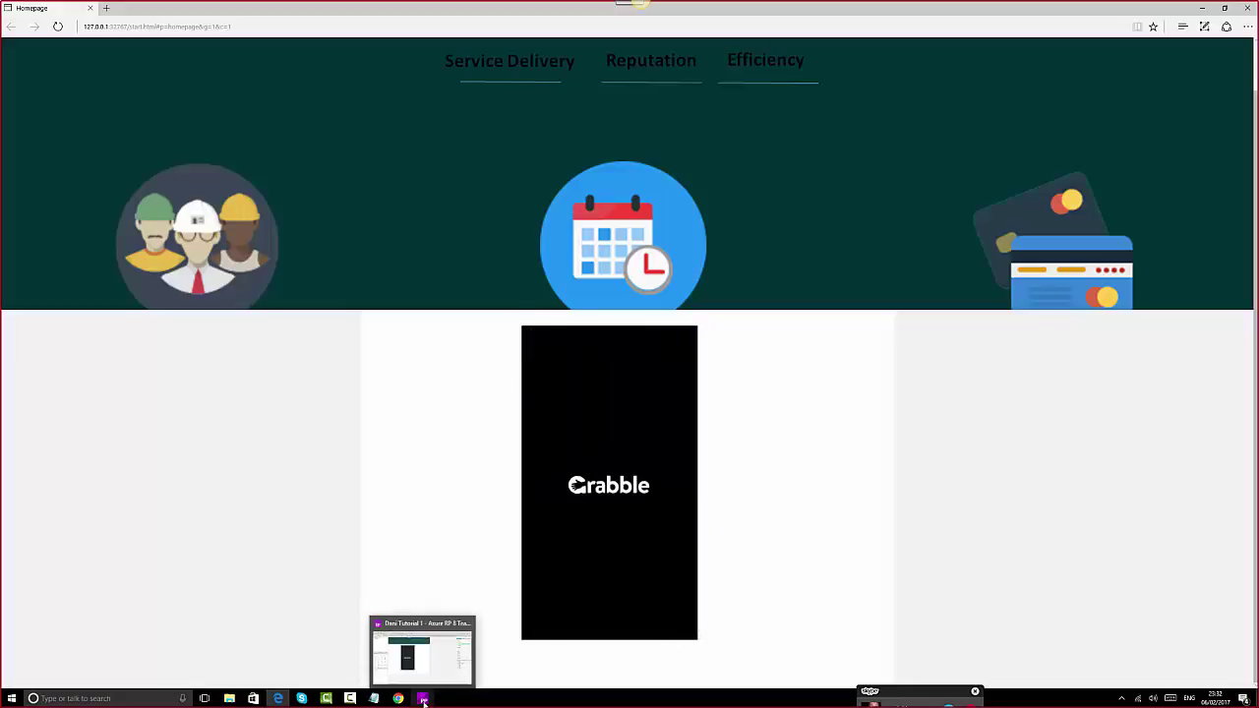
- Return to Axure RP and delete the auto-repeating Case 1 from the Phone slider's OnLoad event
click(423, 700)
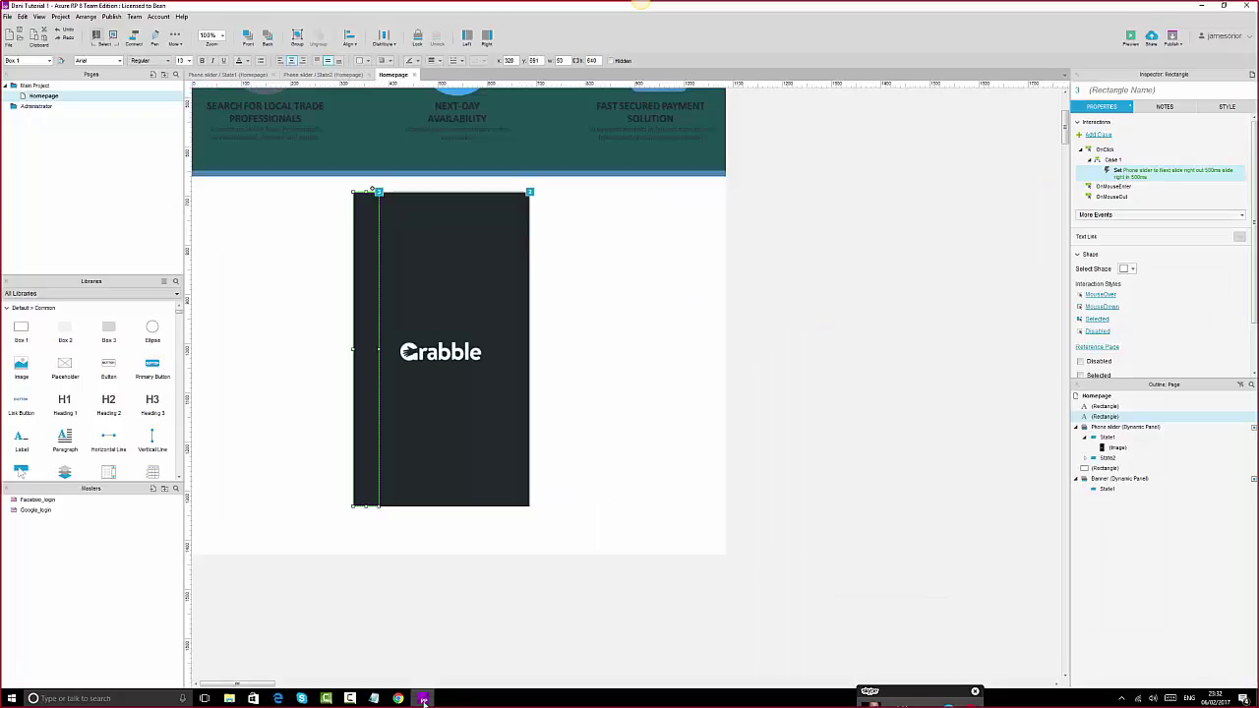
click(423, 228)
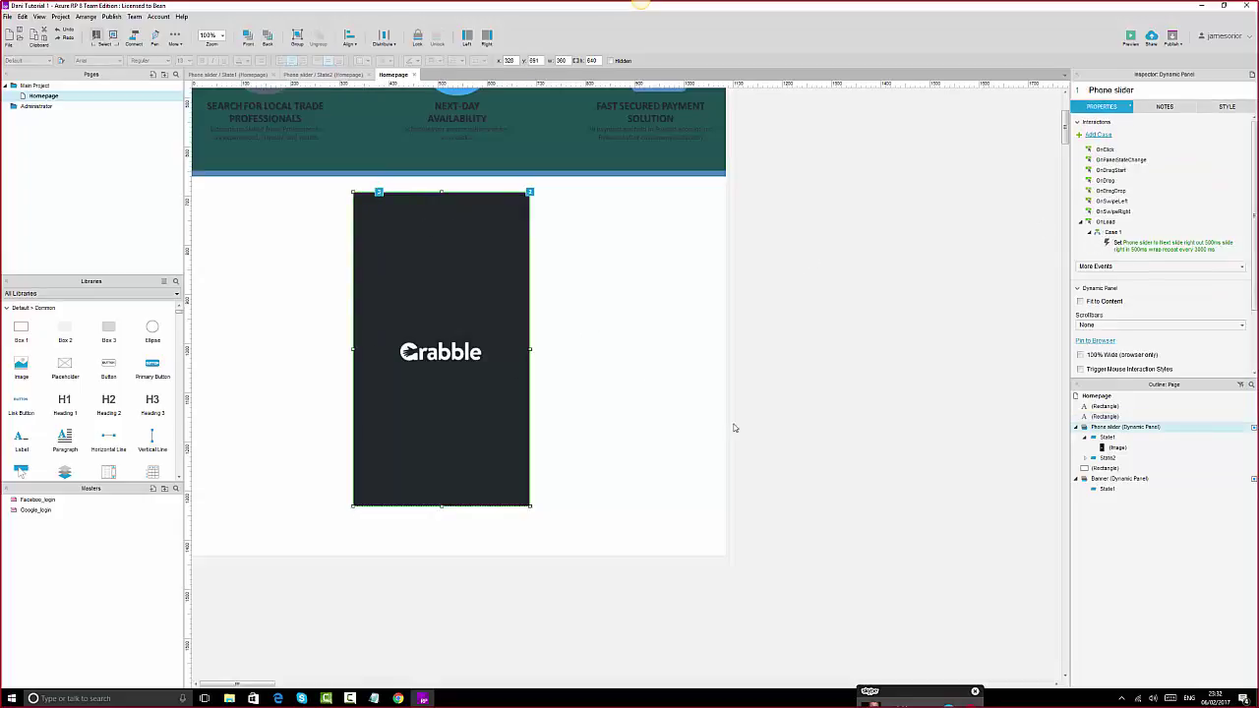
click(1108, 235)
key(Delete)
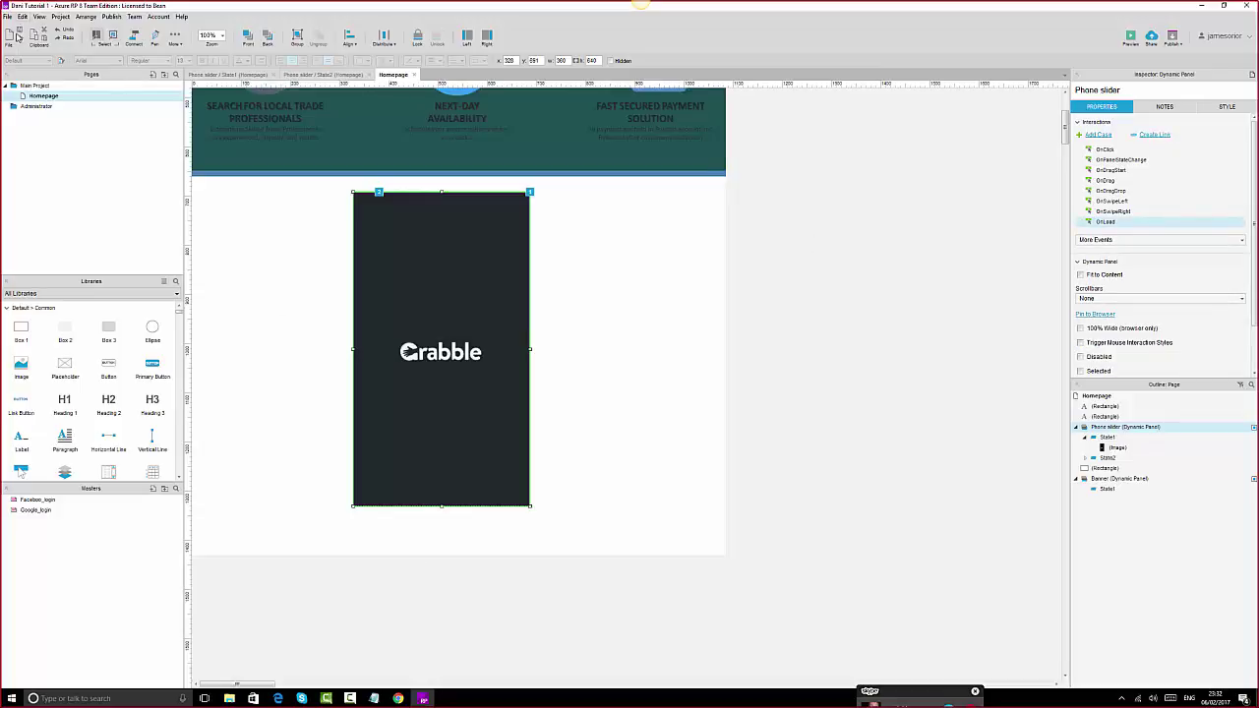
- Reload the homepage preview in Edge and test the Phone slider's edge click areas
click(277, 700)
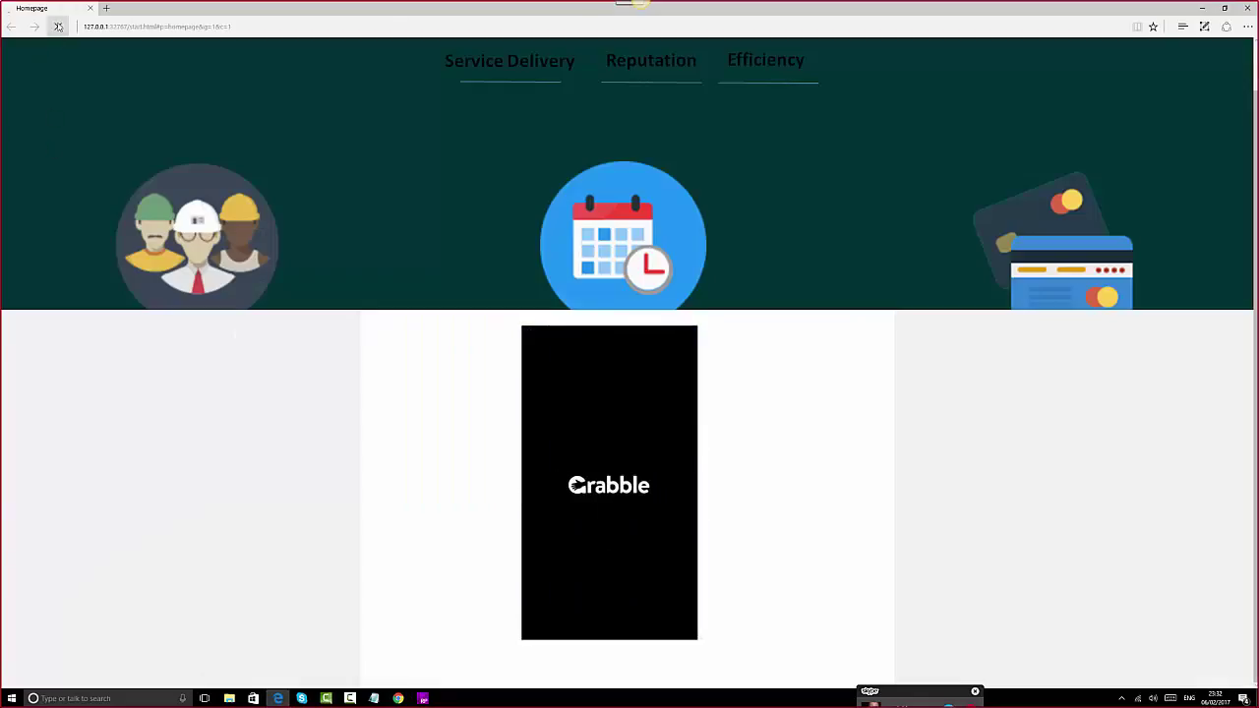
scroll(815, 480, down, 1)
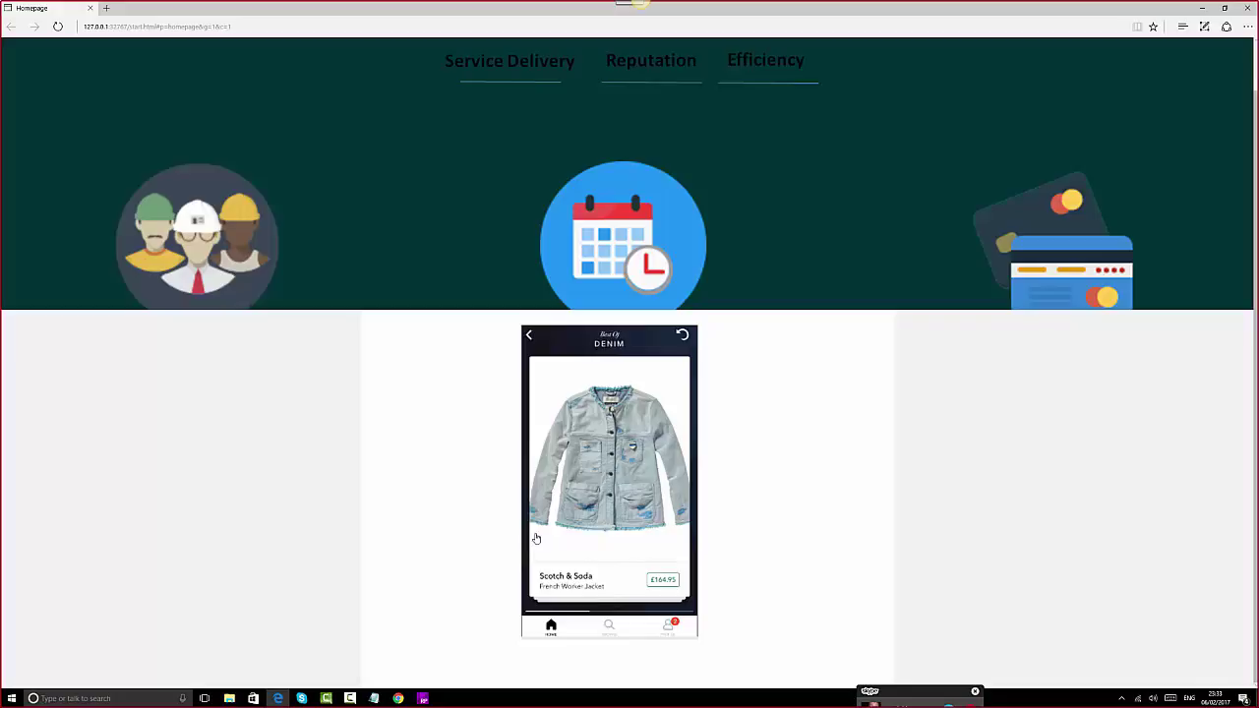
- Return to Axure RP and select both transparent rectangles on the left and right edges of the Phone slider
click(423, 699)
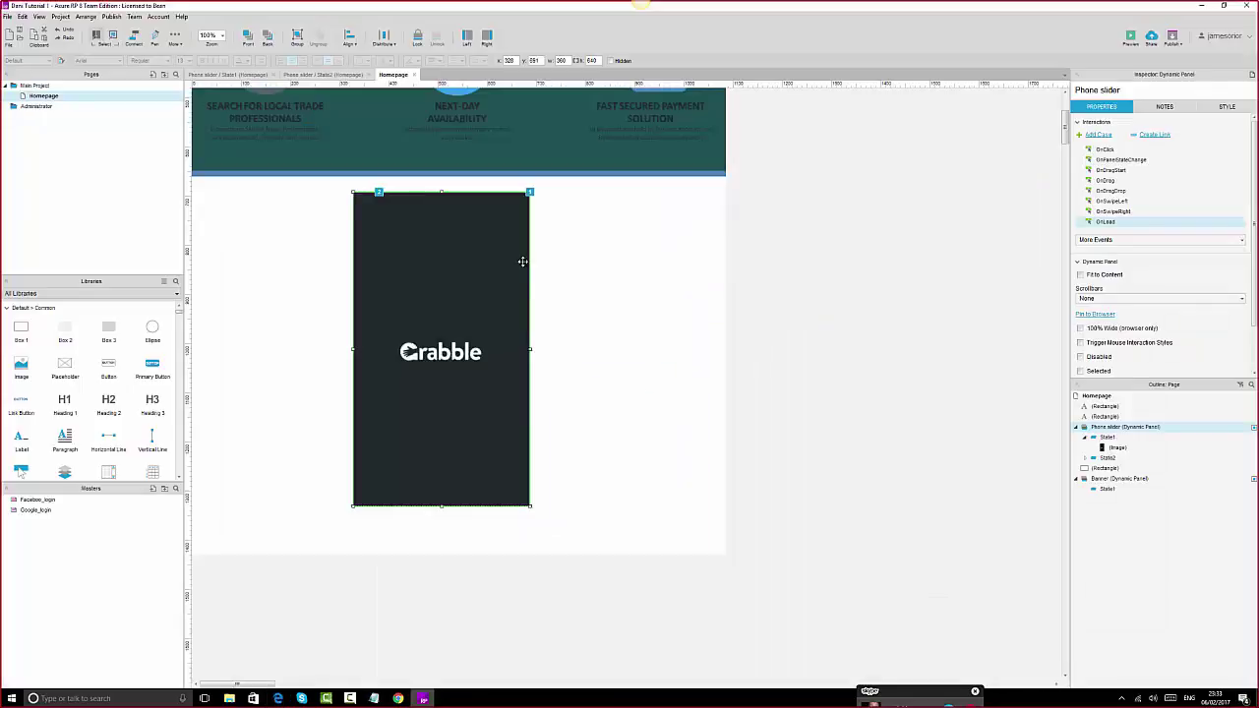
click(378, 288)
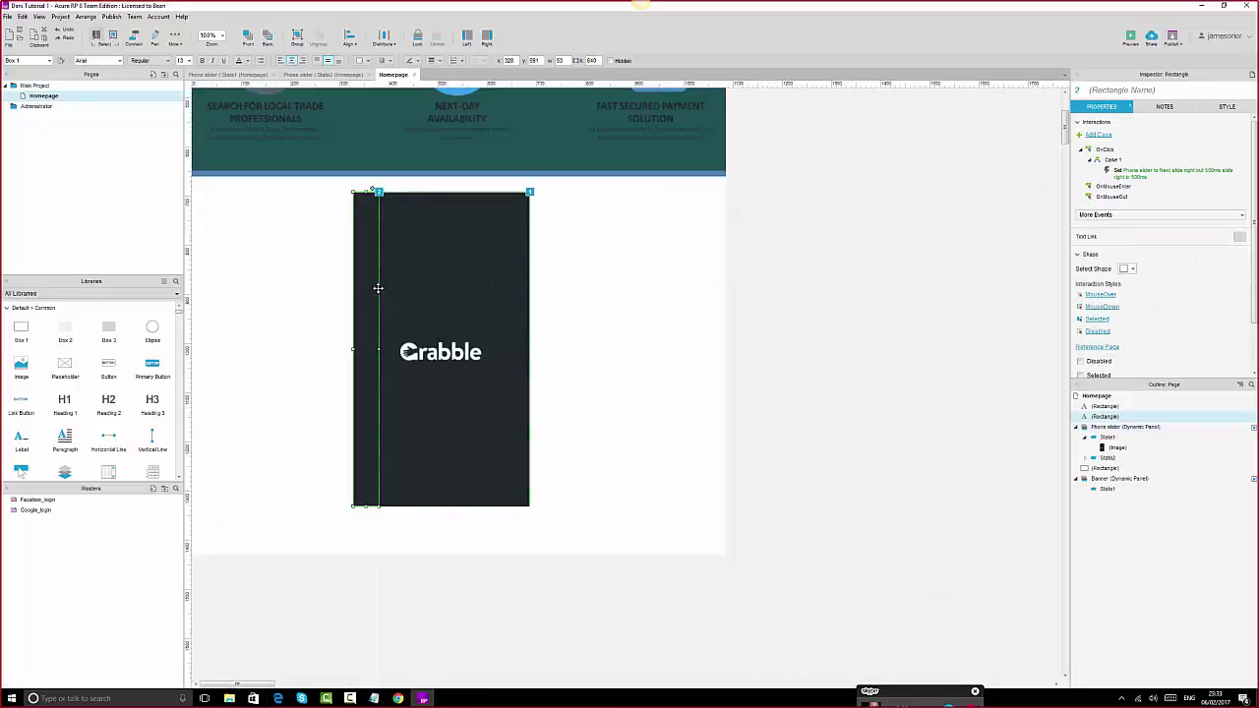
ctrl+click(518, 279)
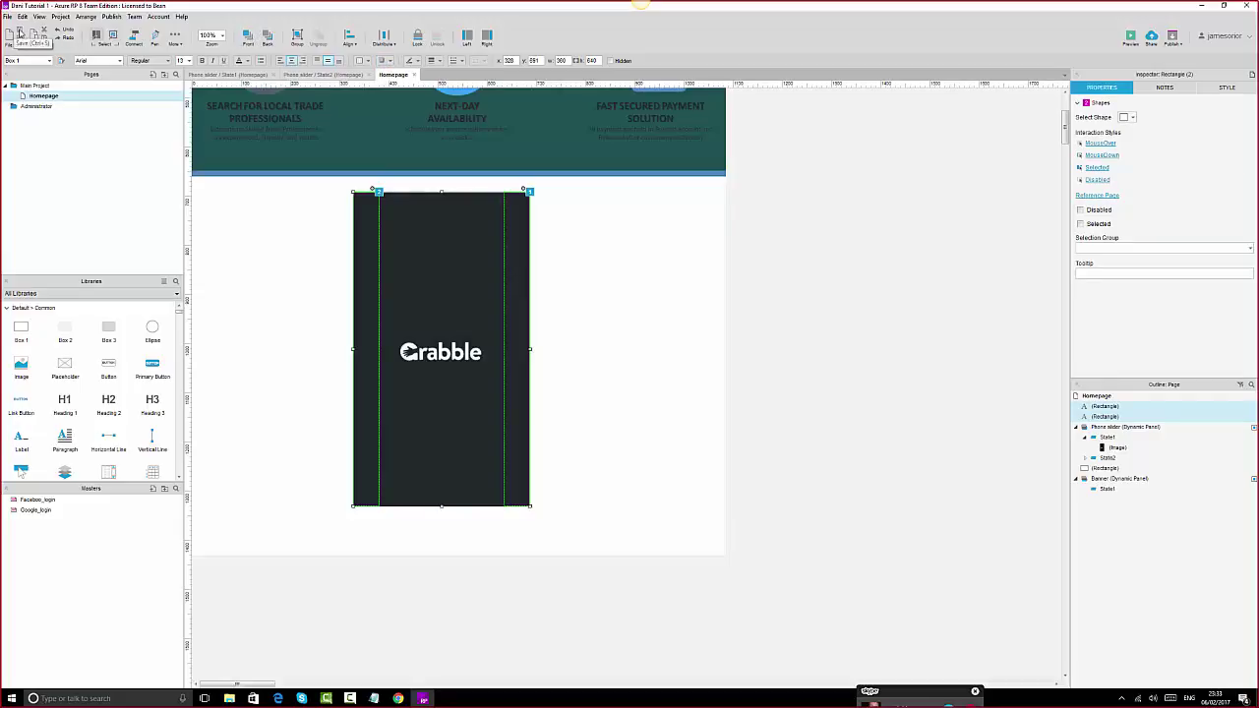
- Switch to Edge, reload the homepage preview several times and test changing the phone screen from the slider's edges
click(279, 699)
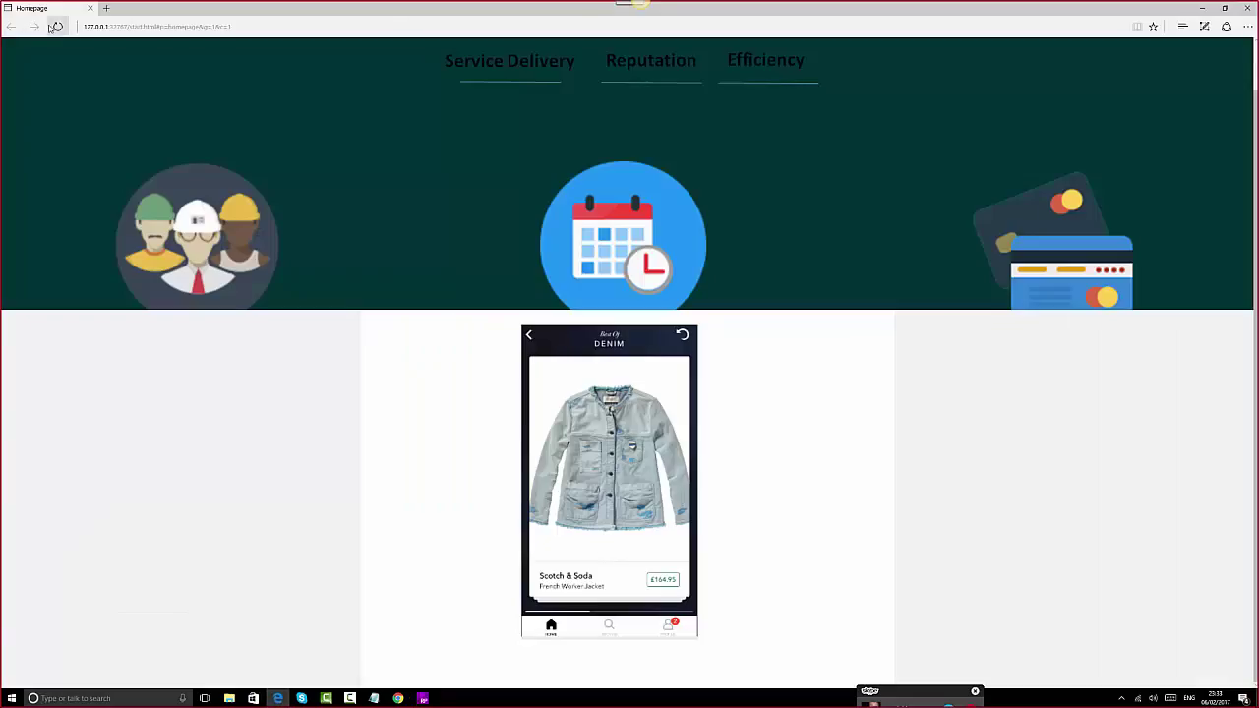
click(57, 26)
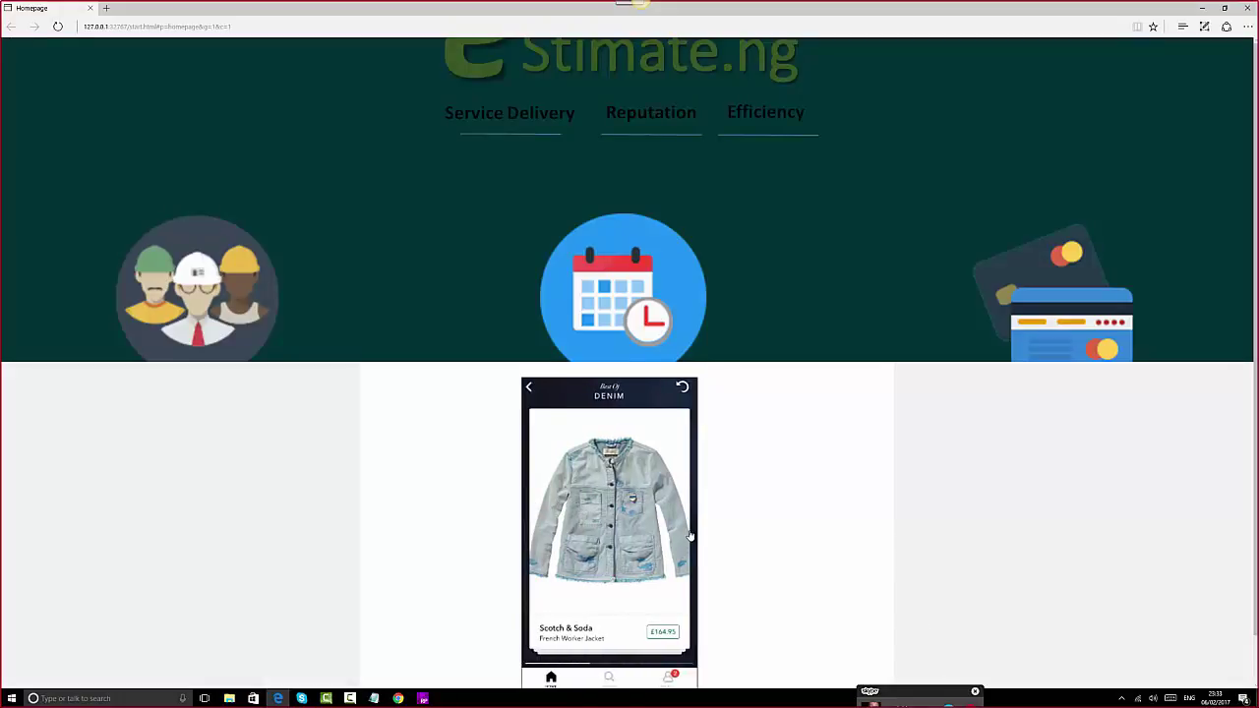
scroll(734, 527, down, 1)
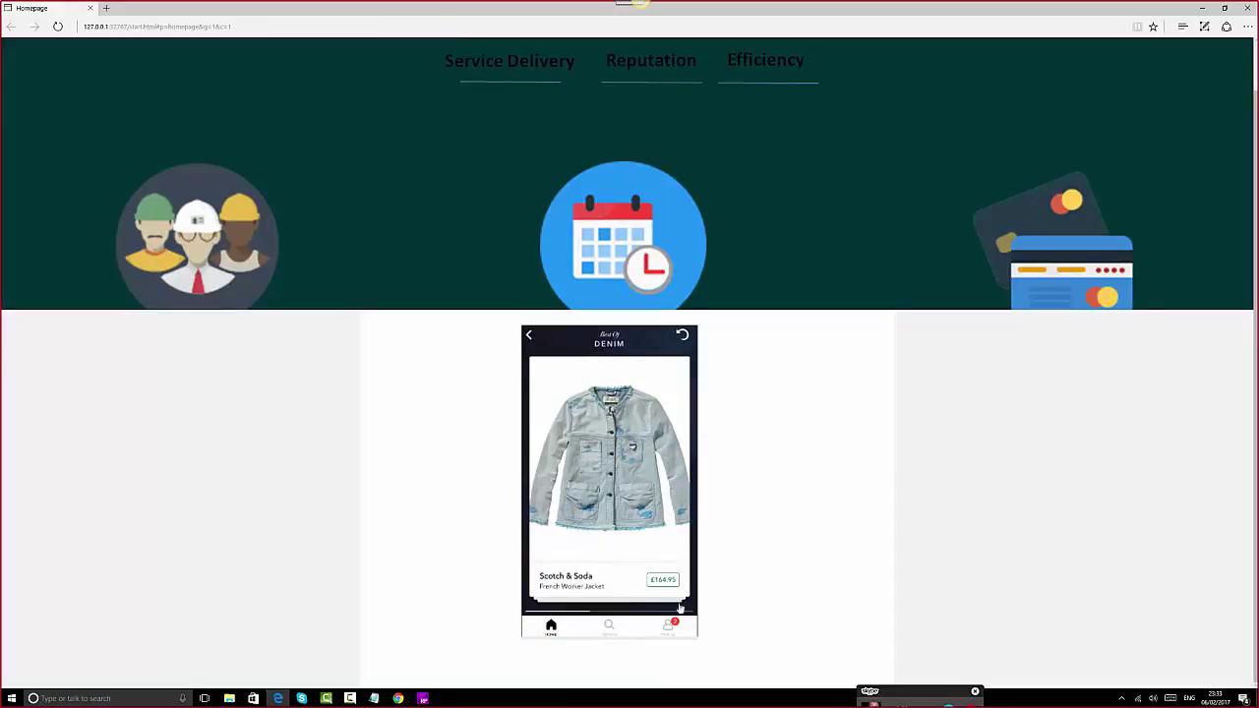
click(58, 27)
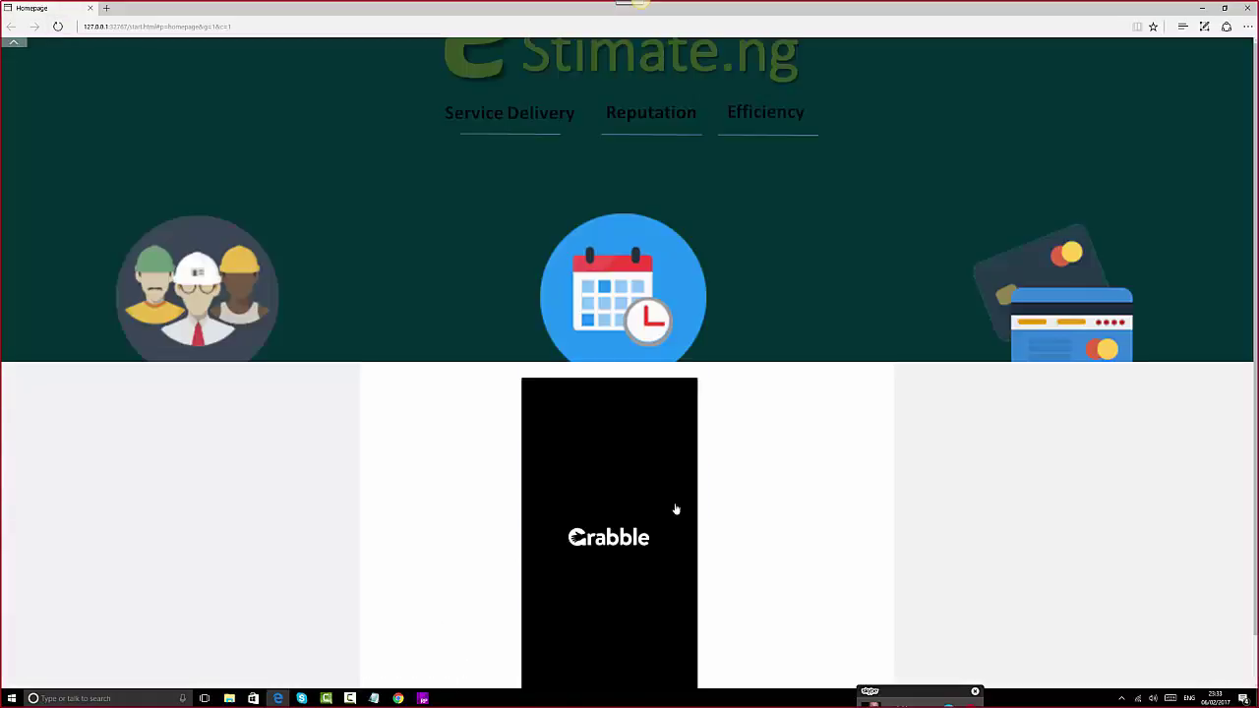
scroll(676, 509, down, 1)
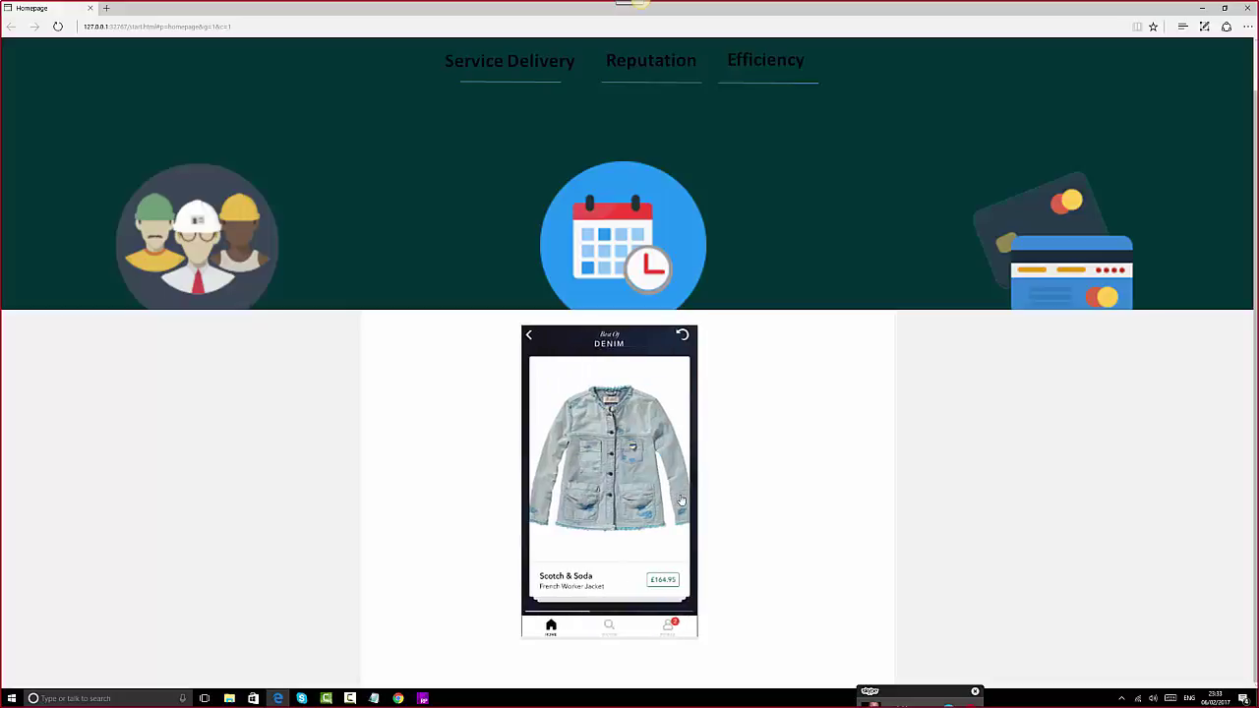
click(57, 26)
scroll(571, 492, down, 1)
- Return to Axure RP and set the panel state in the left edge rectangle's OnClick case to Previous
click(423, 698)
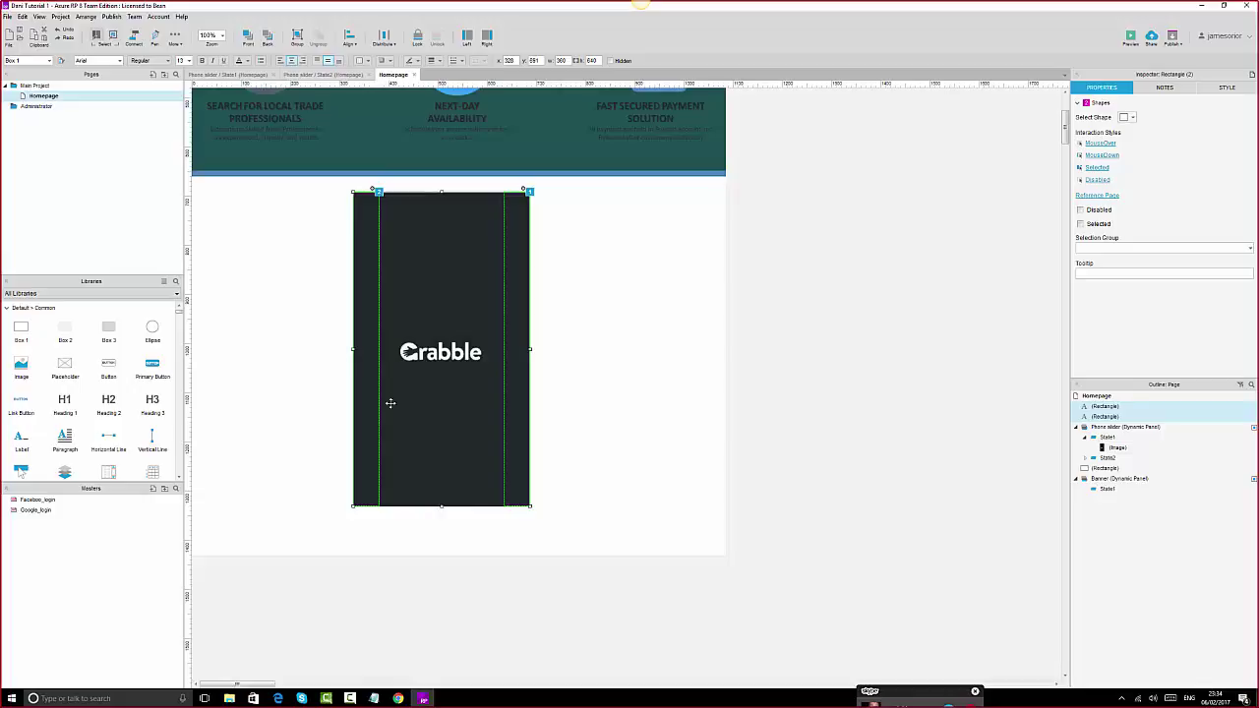
click(370, 335)
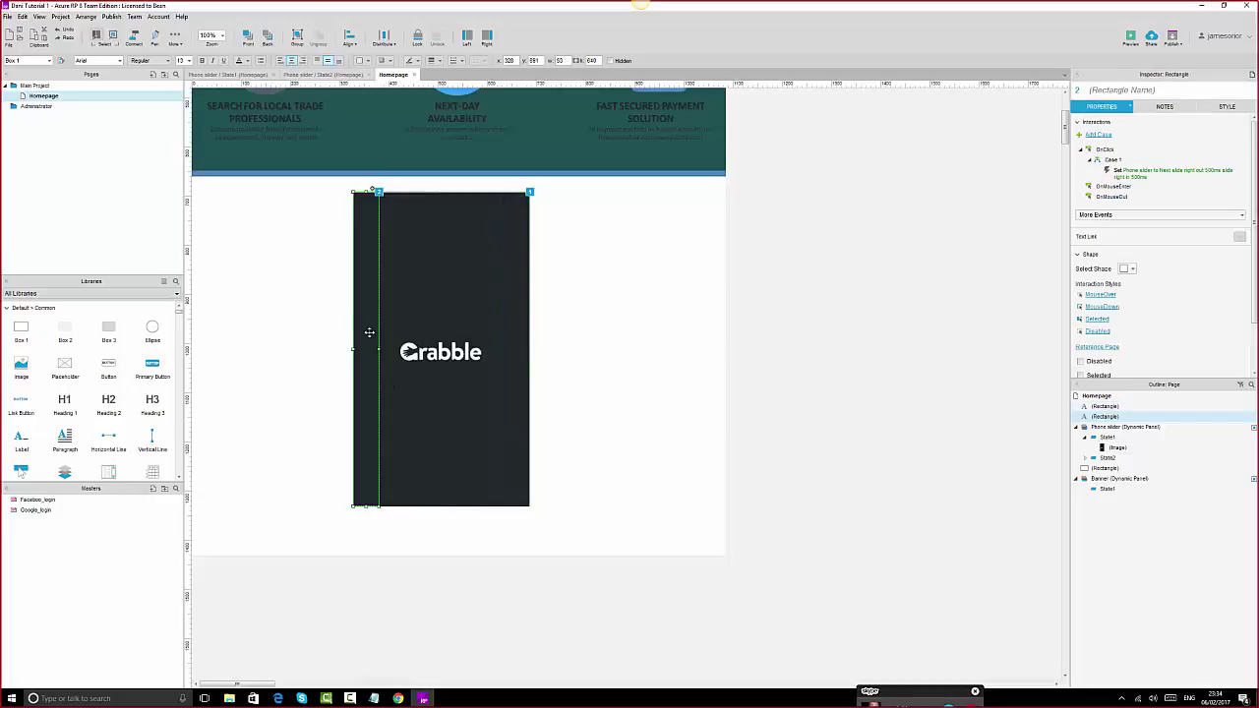
double_click(1138, 174)
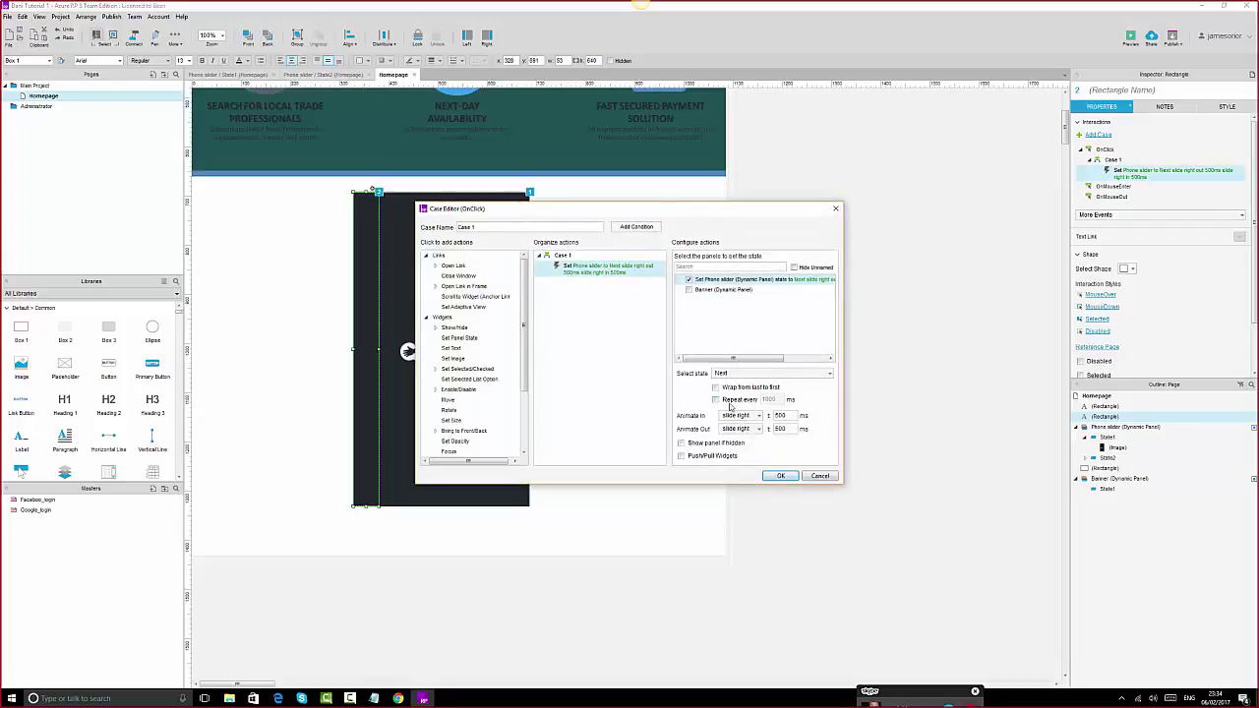
click(751, 374)
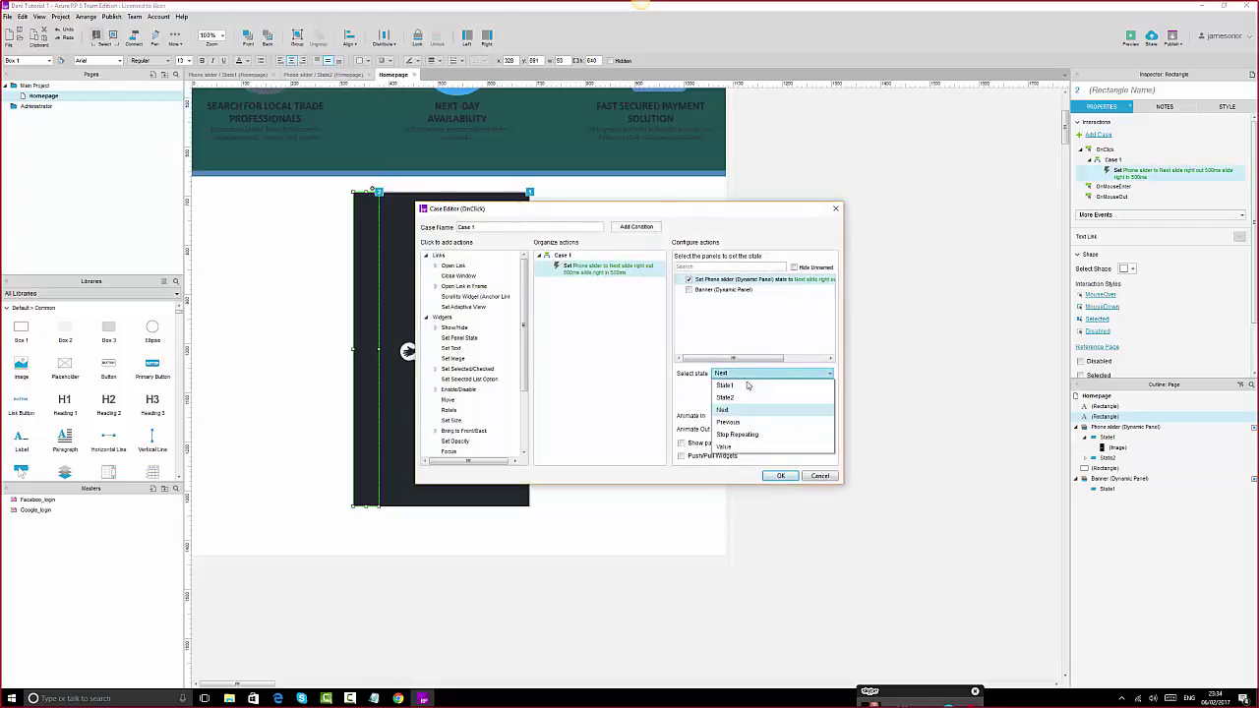
click(746, 422)
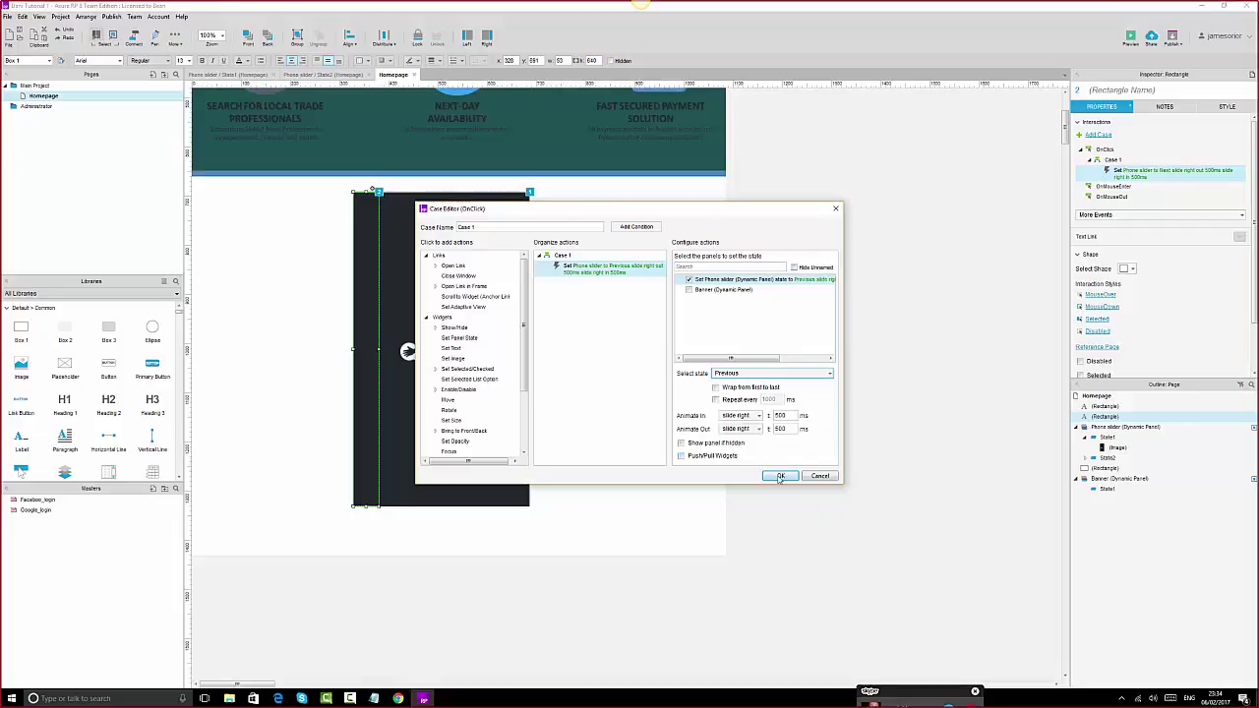
click(780, 477)
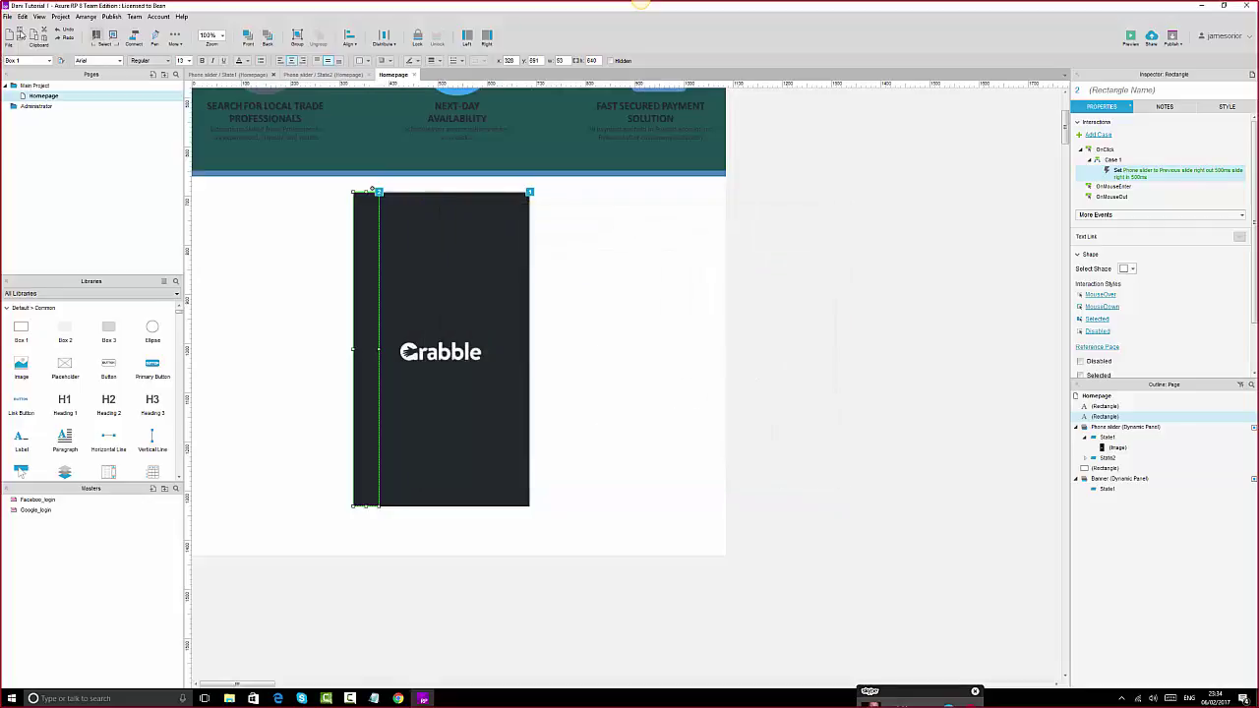
- Reload the homepage preview in Edge and test moving back and forth between the phone screens
click(280, 699)
click(57, 27)
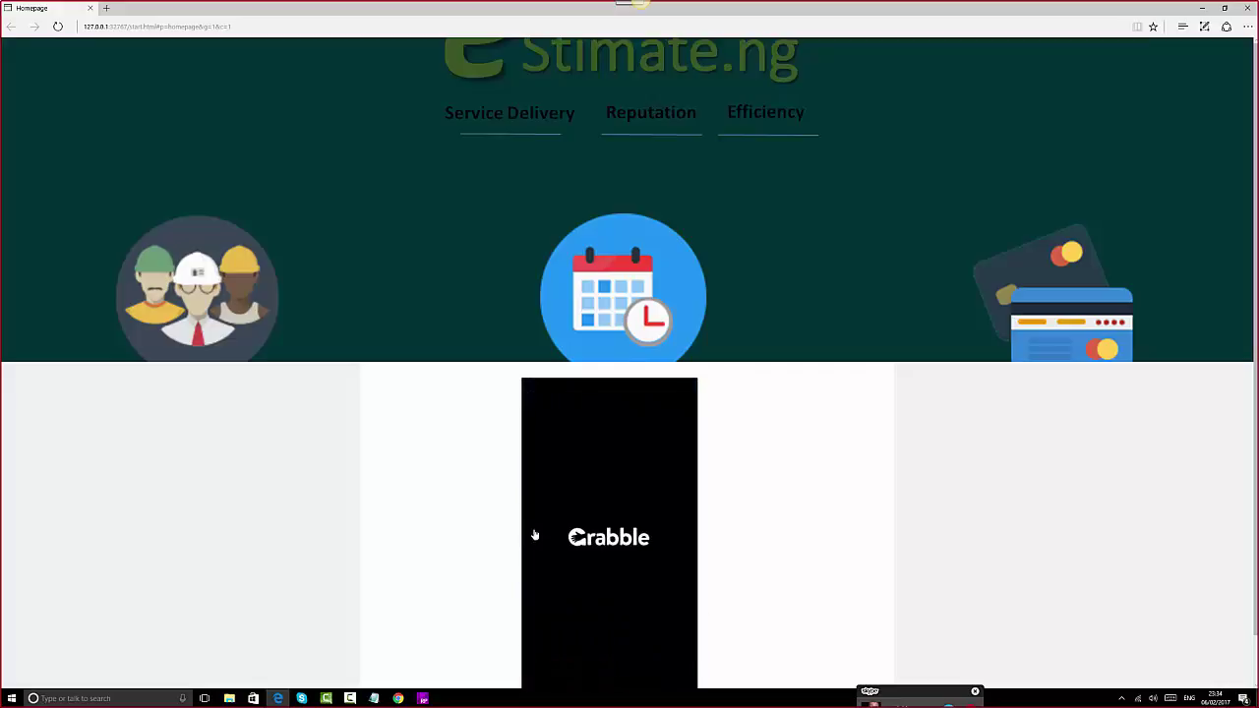
scroll(535, 536, down, 1)
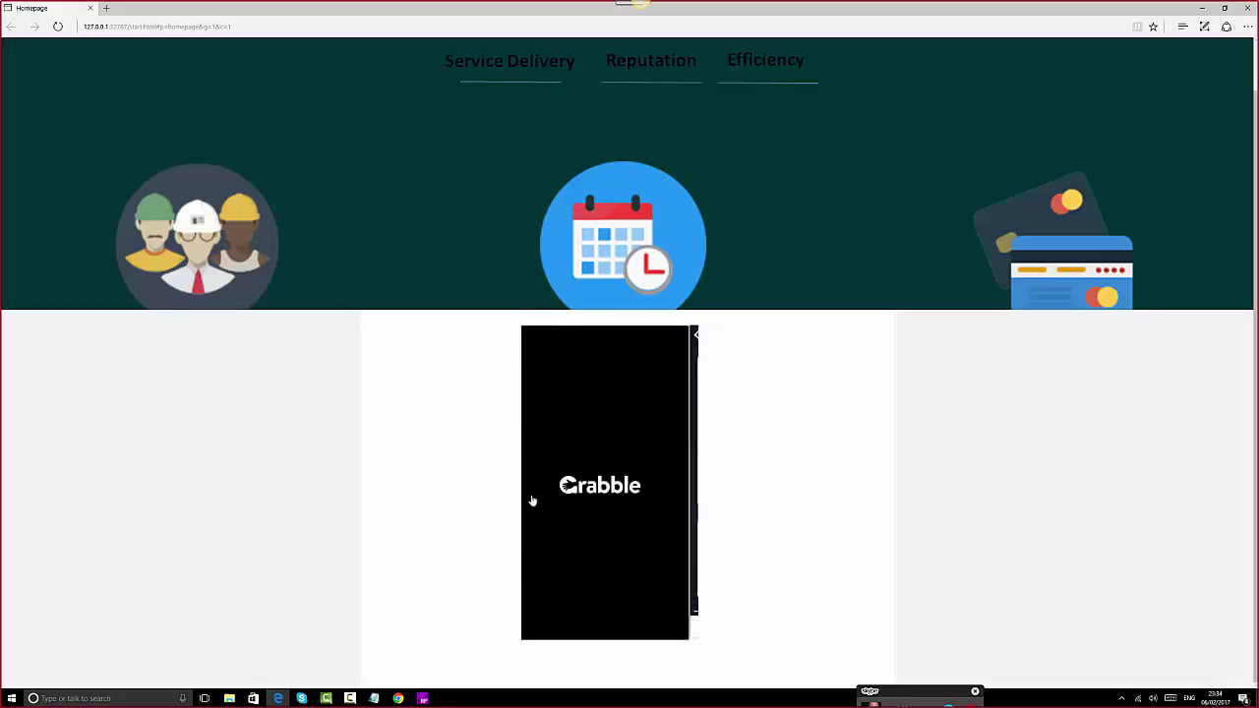
- Return to Axure RP and review the right edge rectangle's interactions and the additional events available for it
click(421, 700)
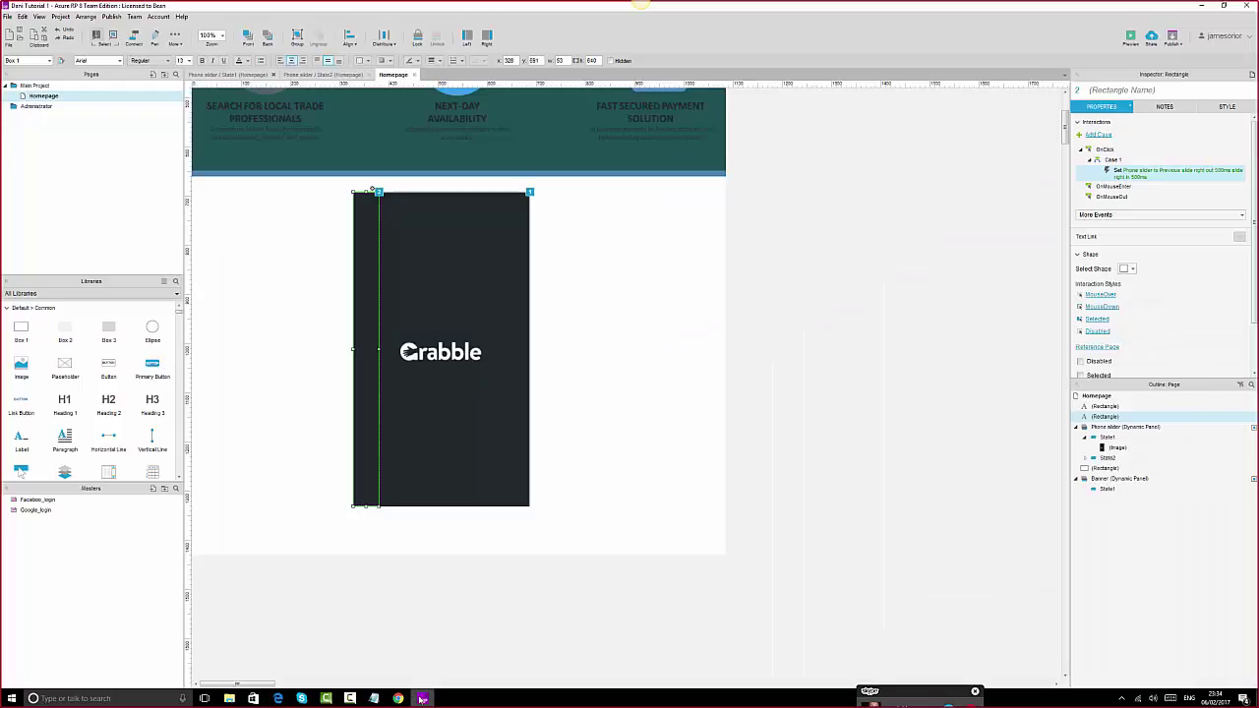
click(516, 263)
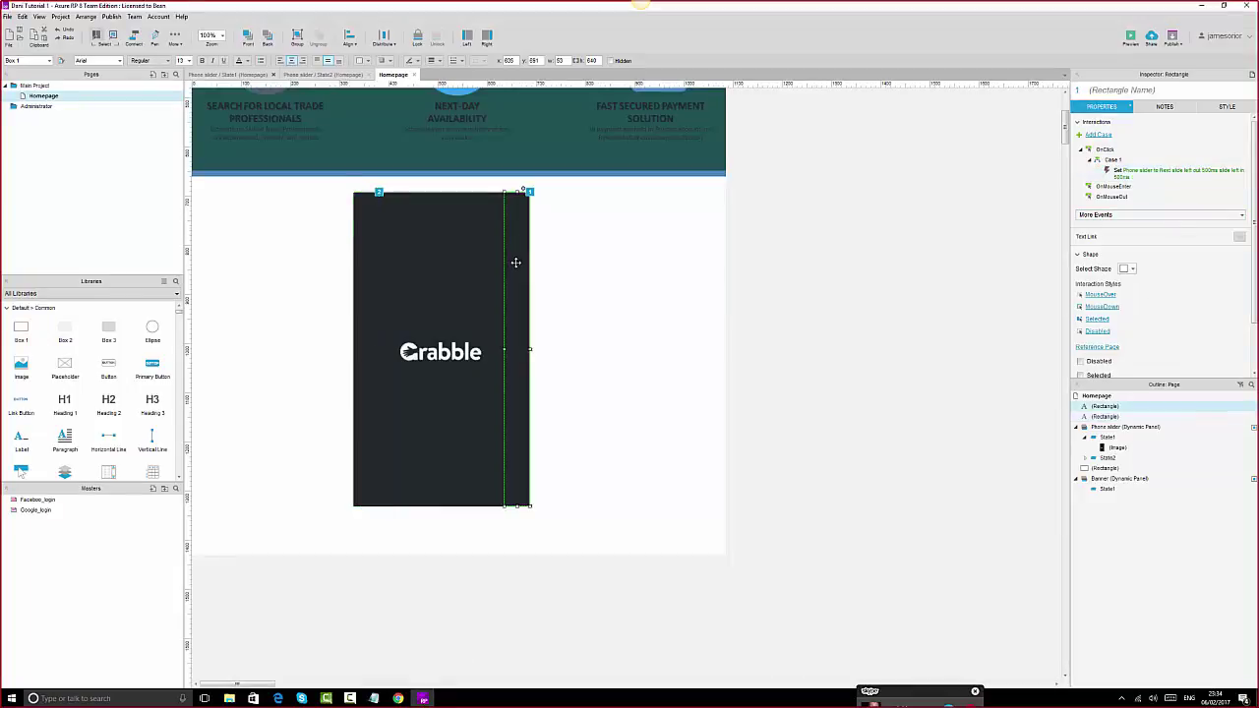
click(1156, 215)
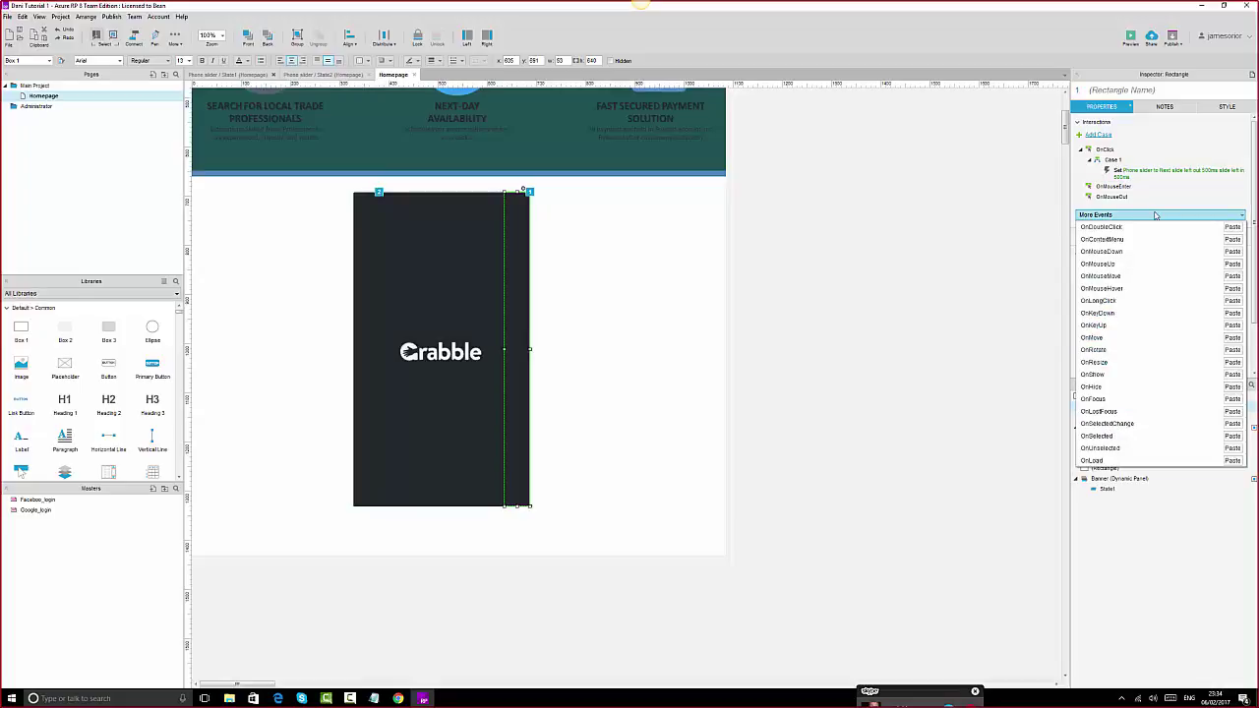
- Add an OnDrag case to the Phone slider that moves the panel "with drag" using a 500 ms swing animation
click(500, 233)
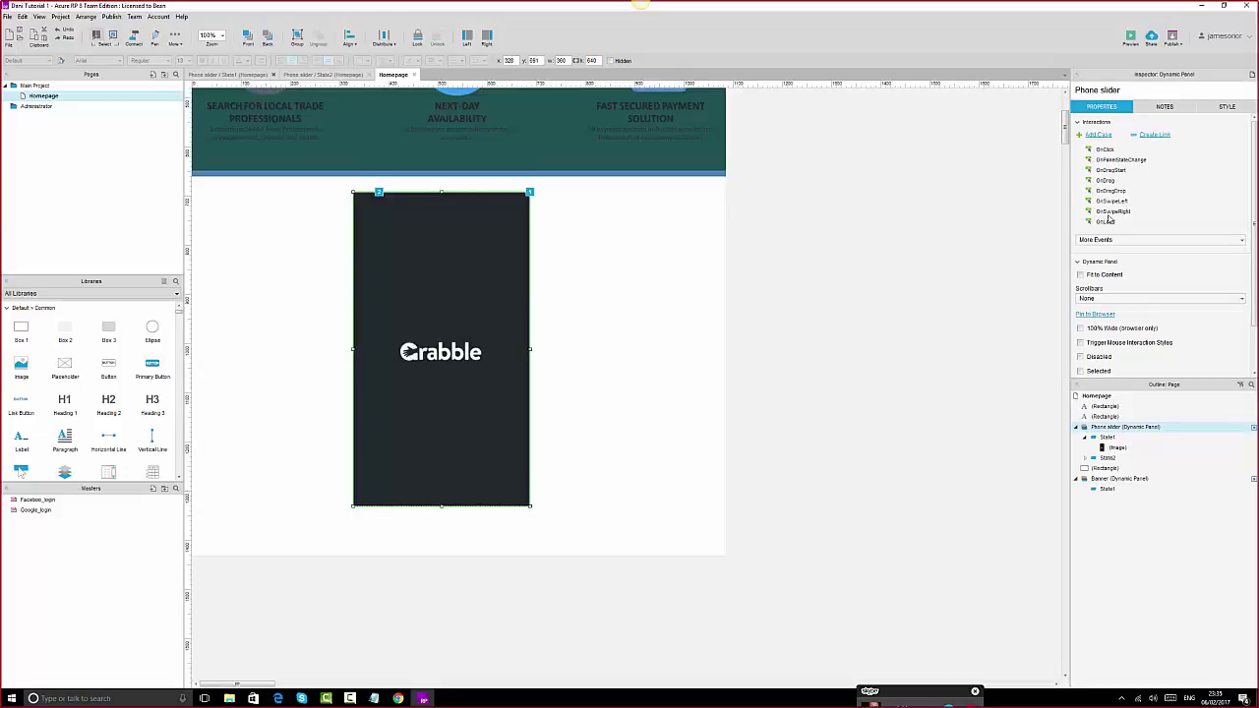
double_click(1108, 181)
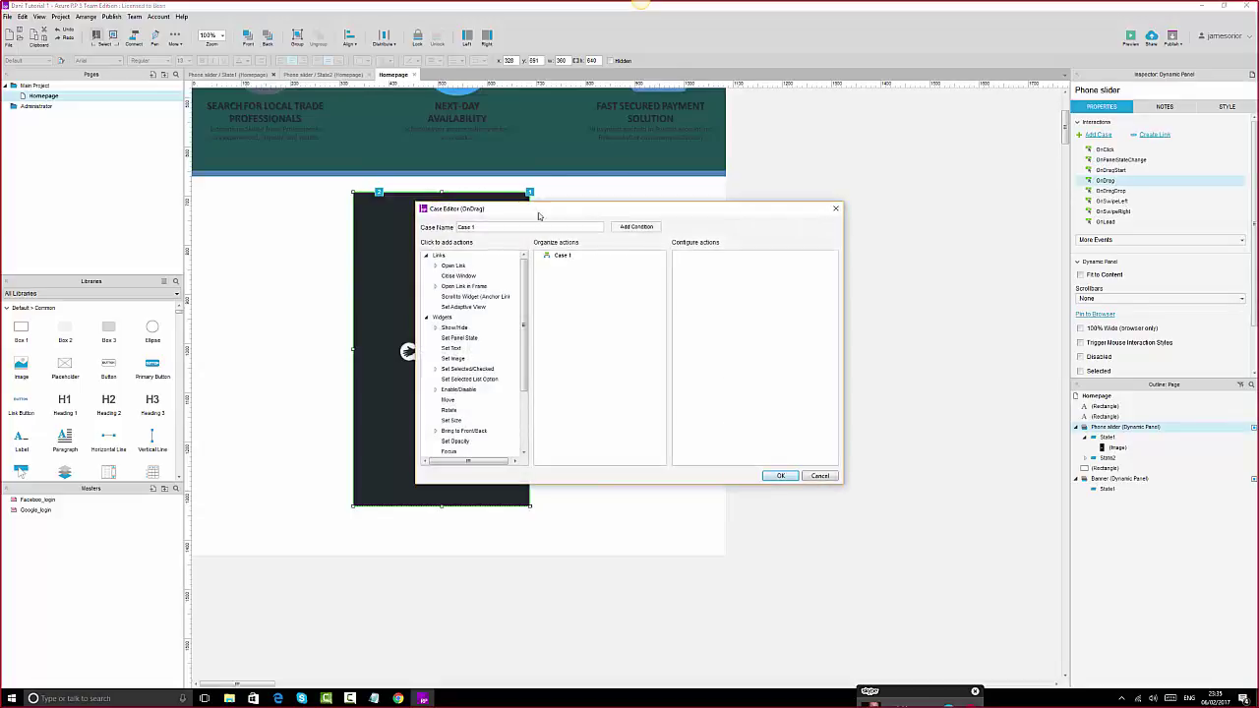
click(448, 399)
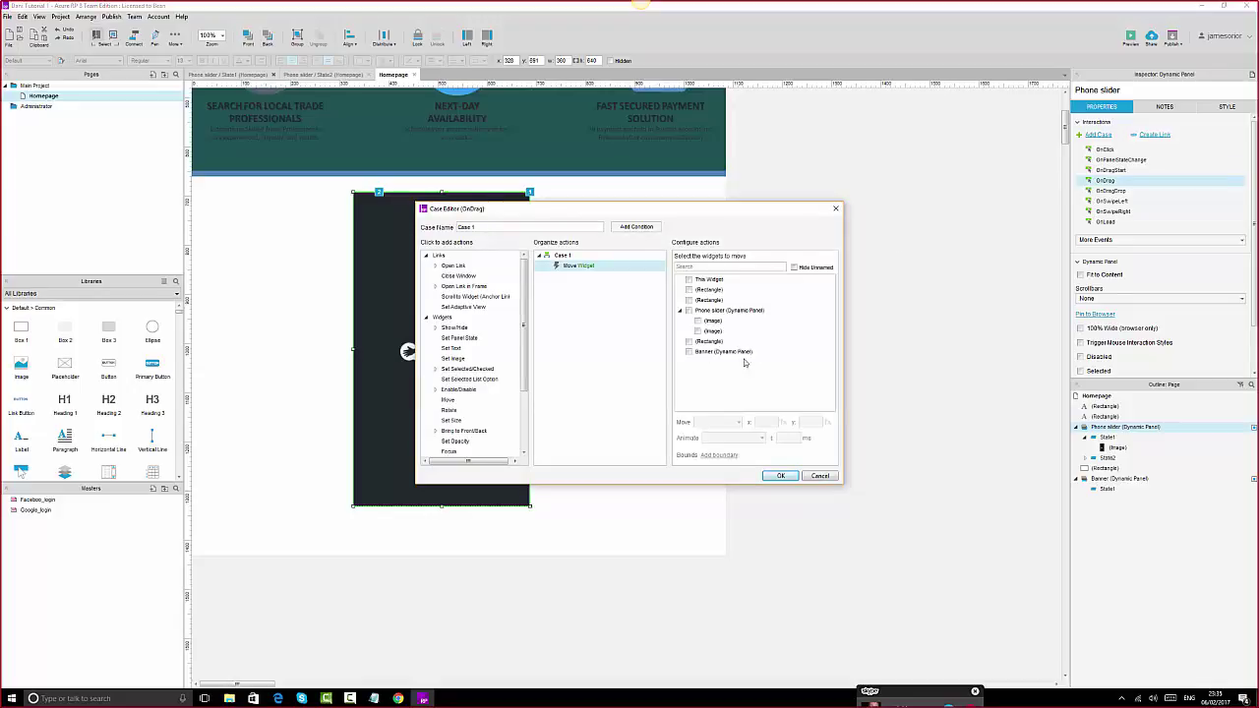
click(688, 311)
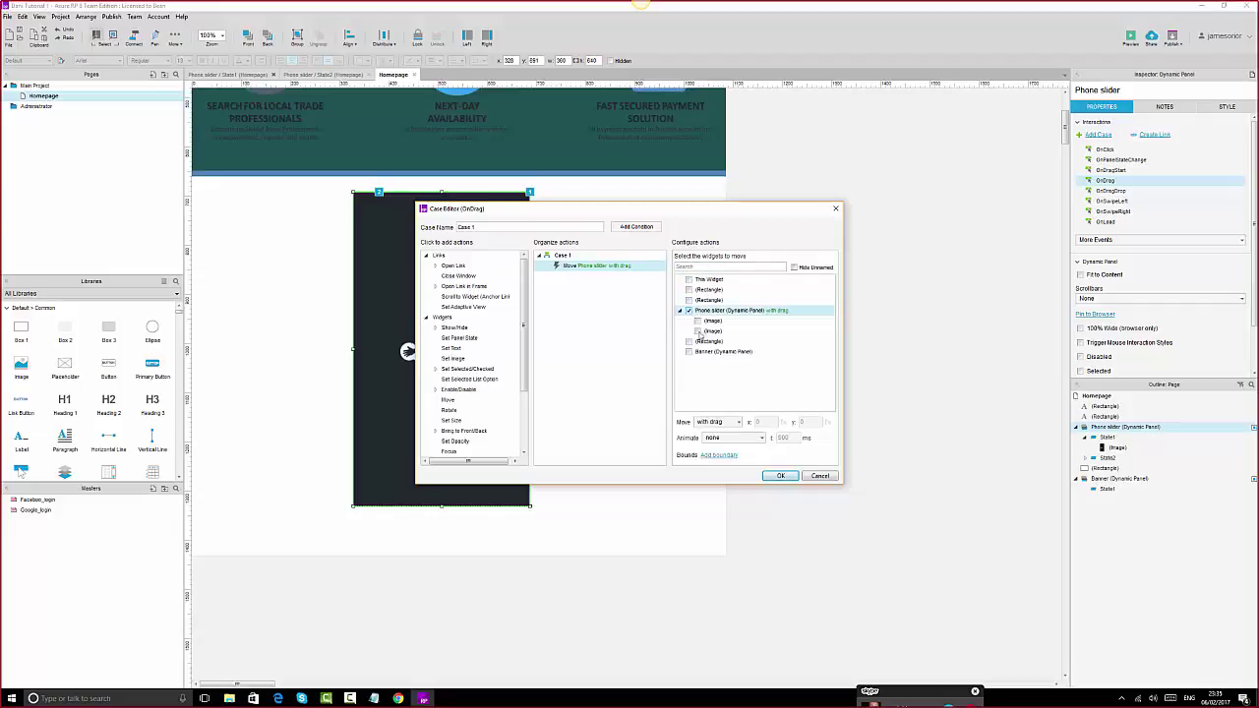
click(731, 423)
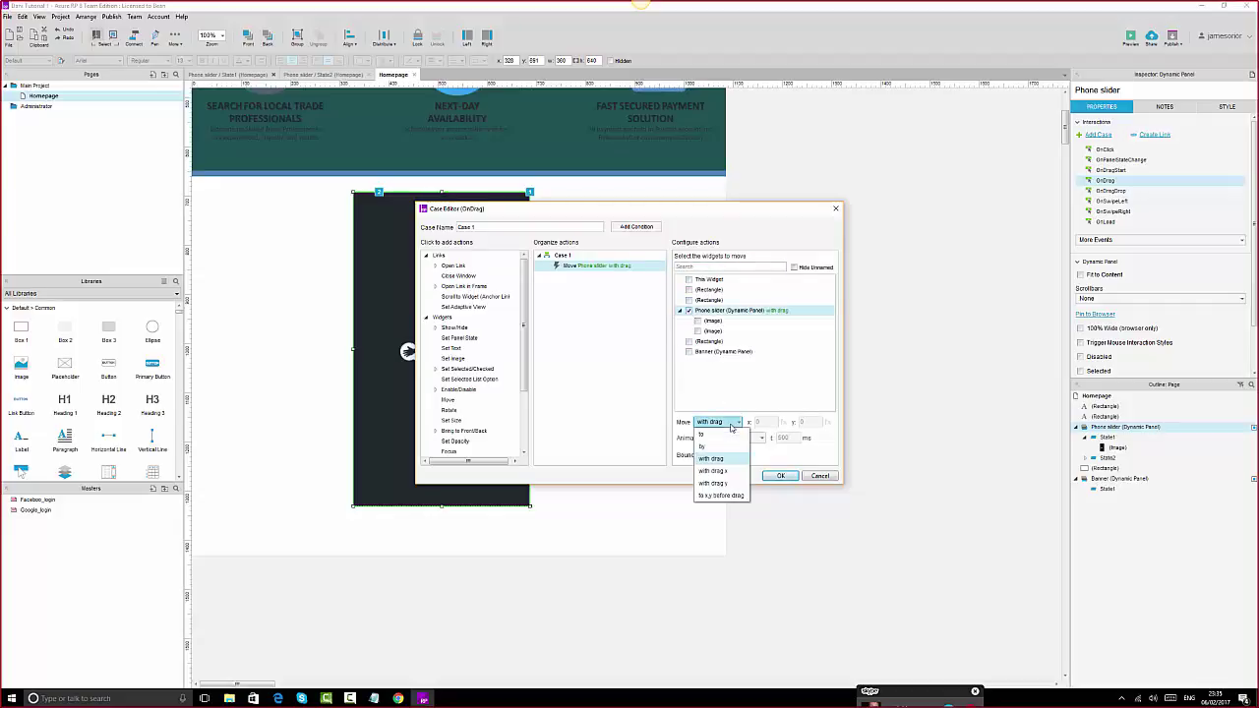
click(731, 425)
click(735, 439)
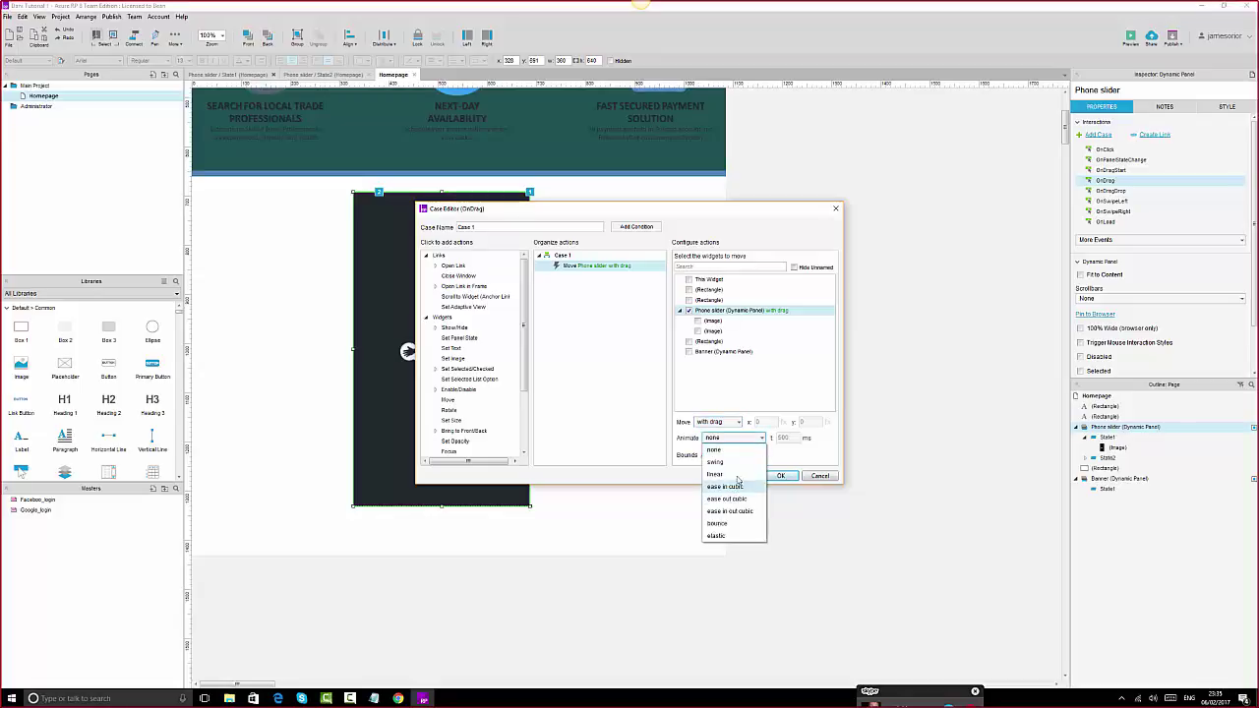
click(715, 461)
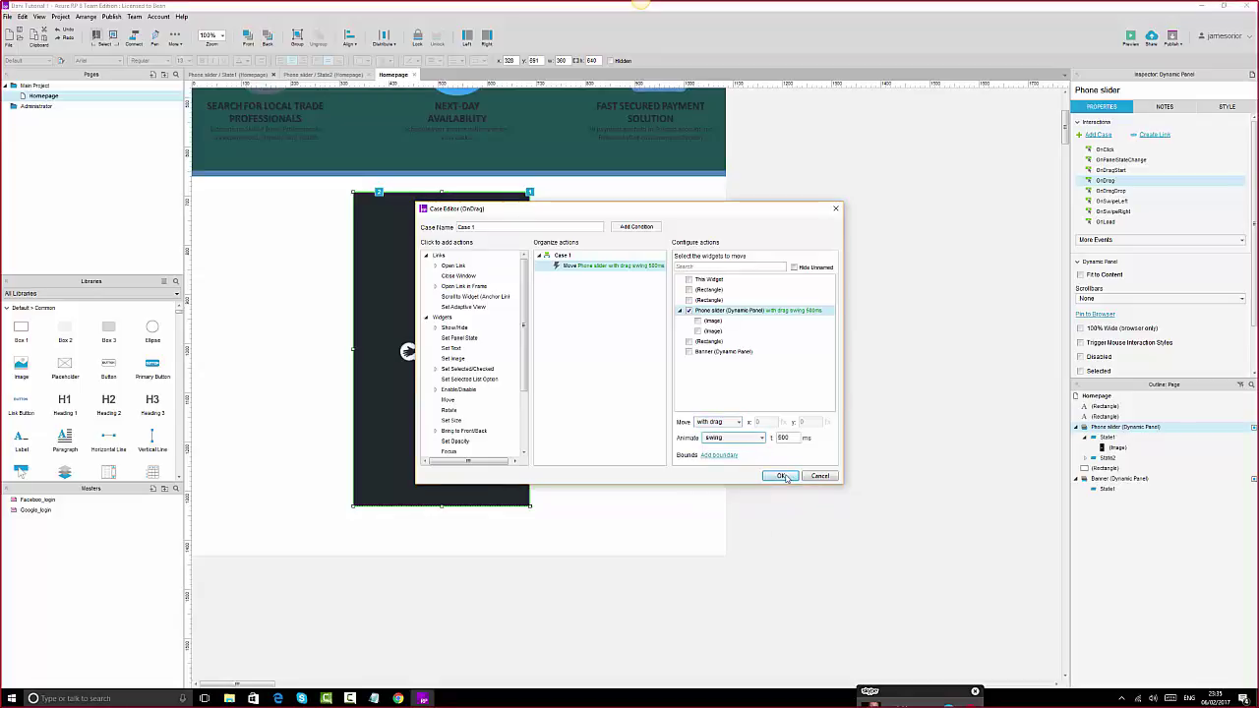
click(781, 477)
- Preview the homepage in Edge and test moving the Phone slider around the page, reloading to reset its position
key(F5)
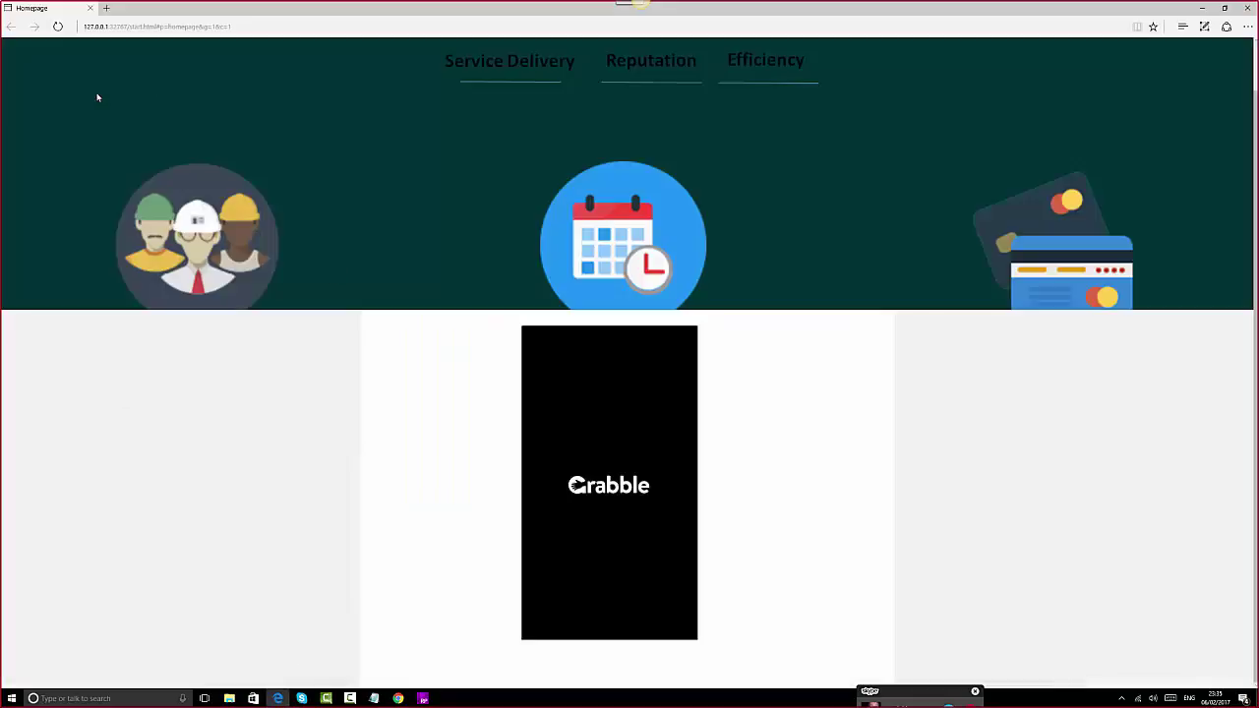
click(57, 27)
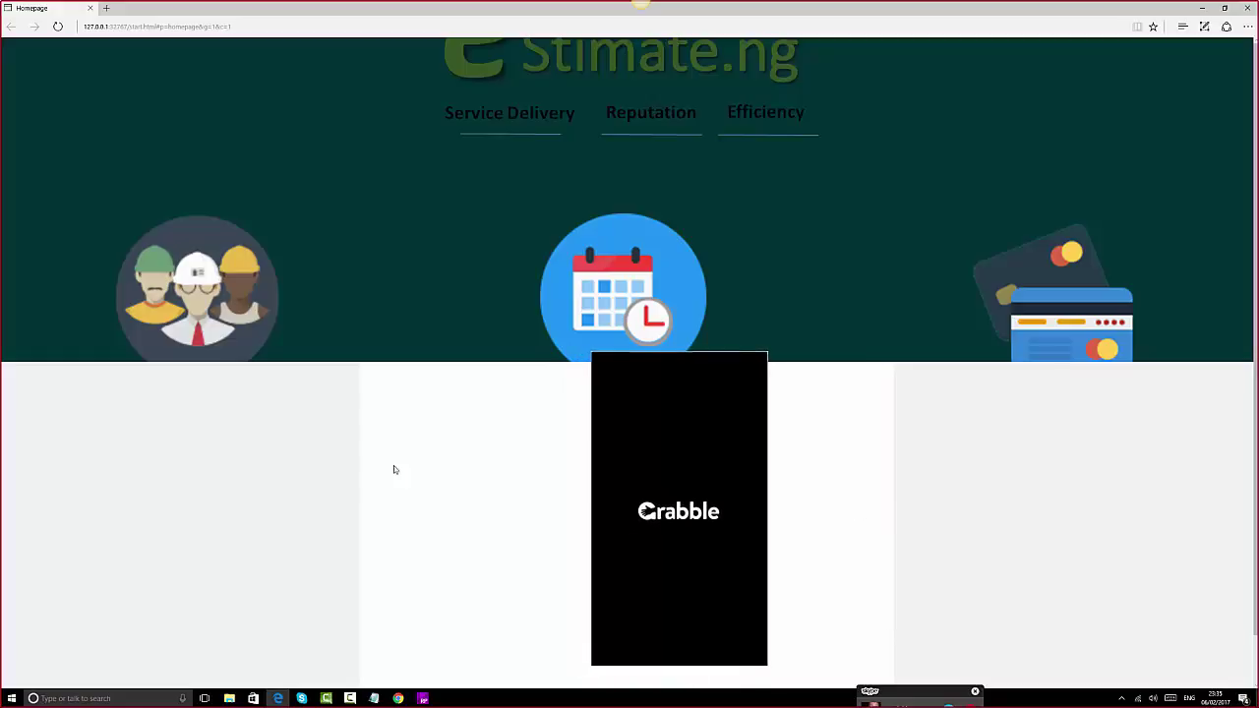
mouse_move(423, 700)
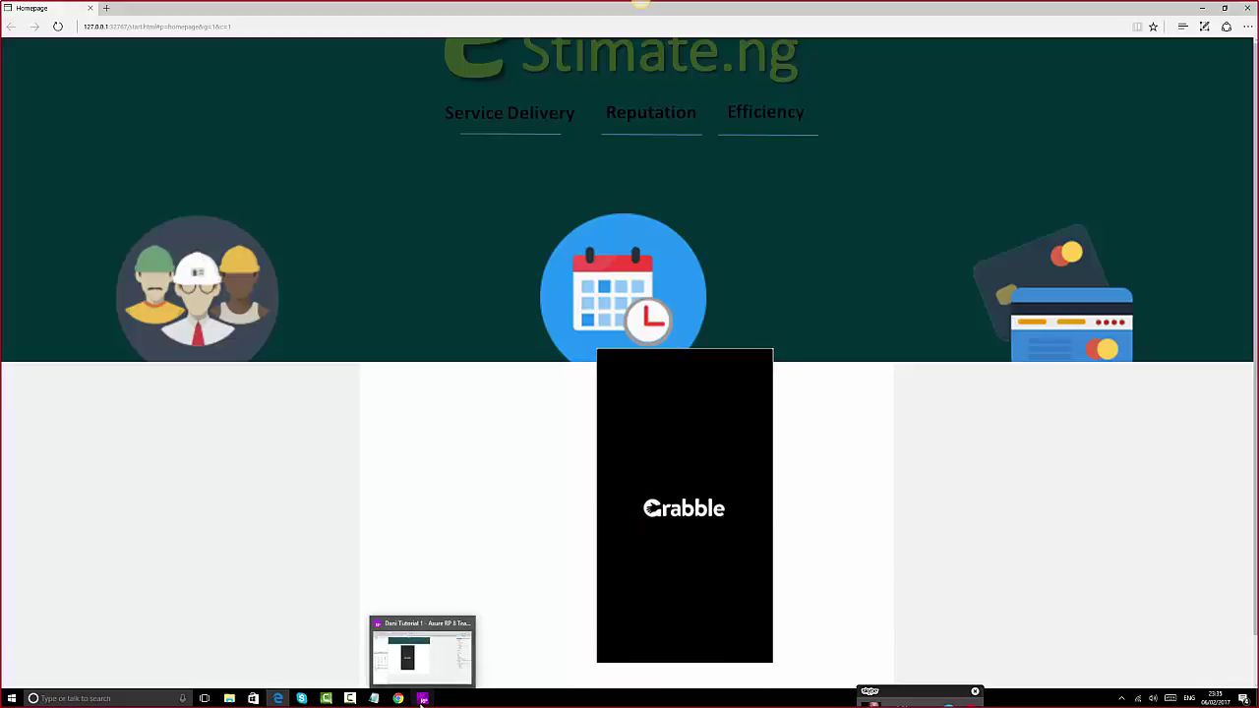
click(423, 700)
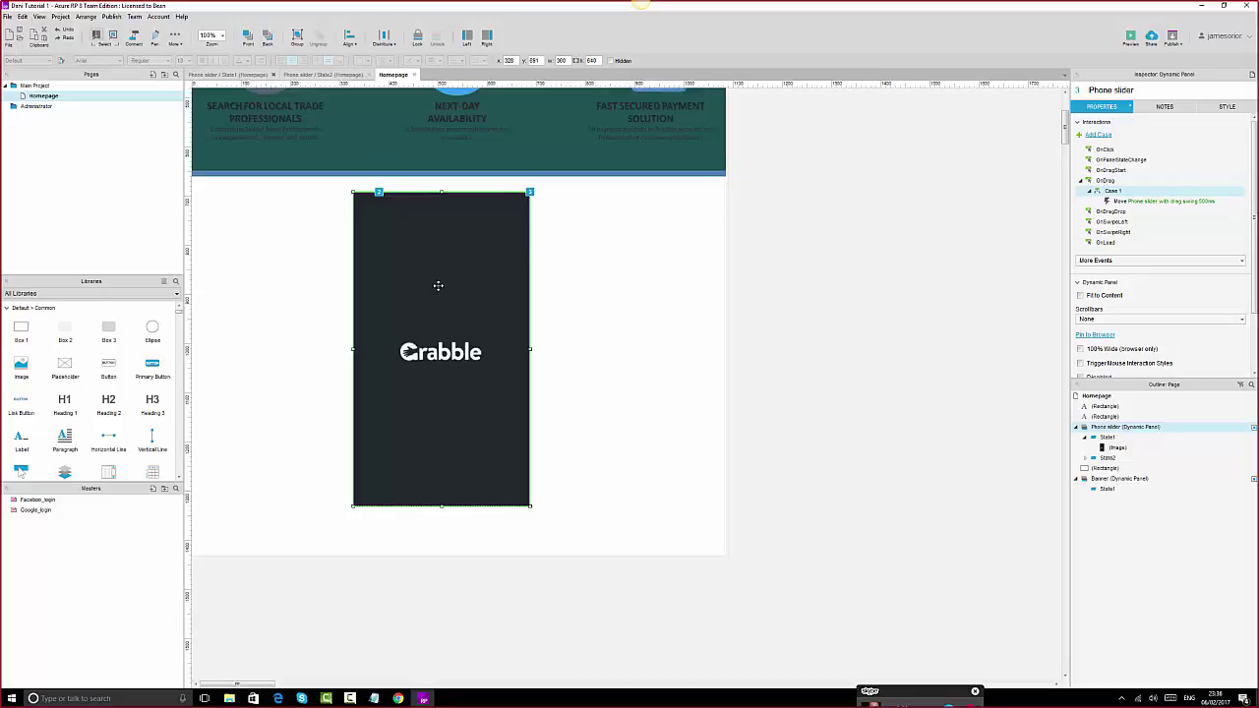
key(F5)
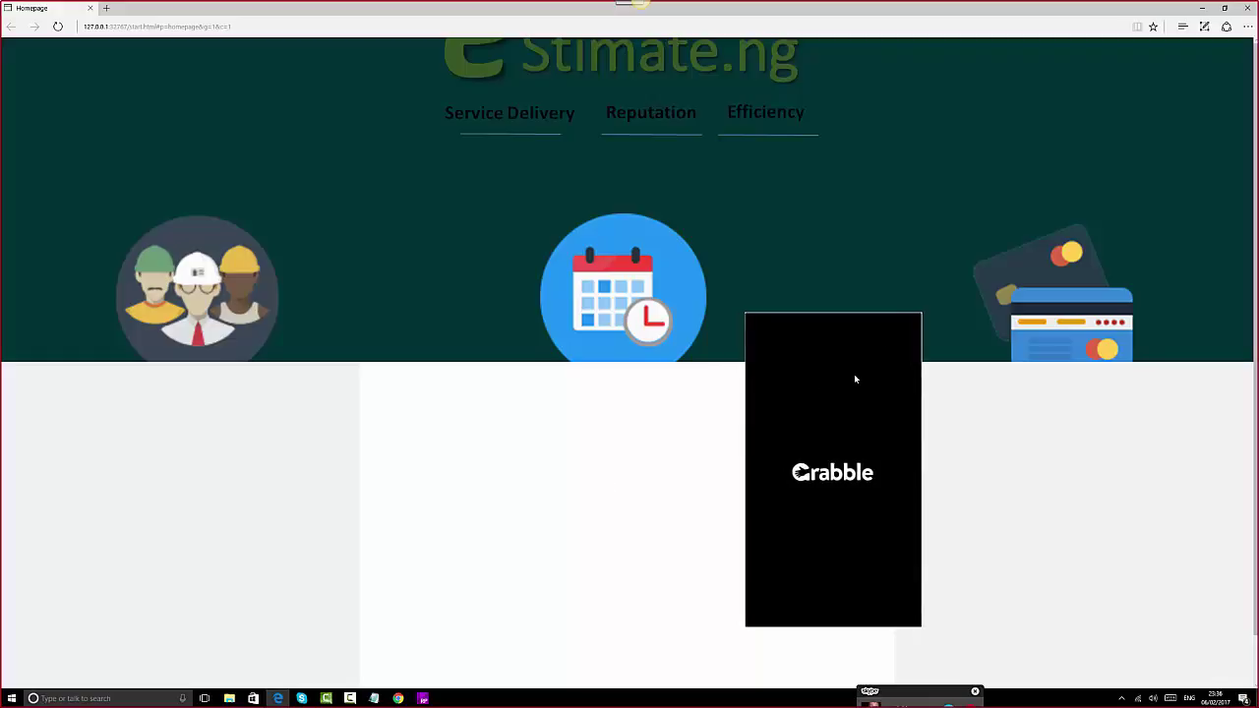
click(57, 26)
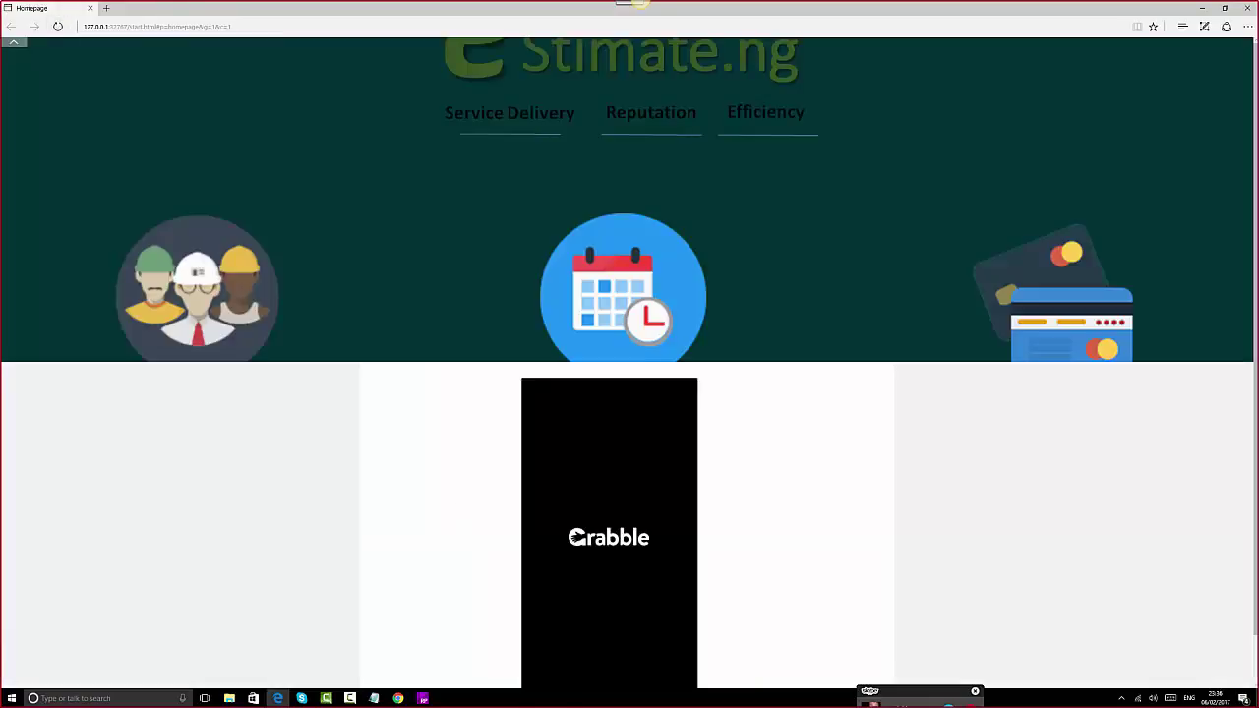
- Return to Axure RP and select the Phone slider's OnDragStart event
mouse_move(325, 699)
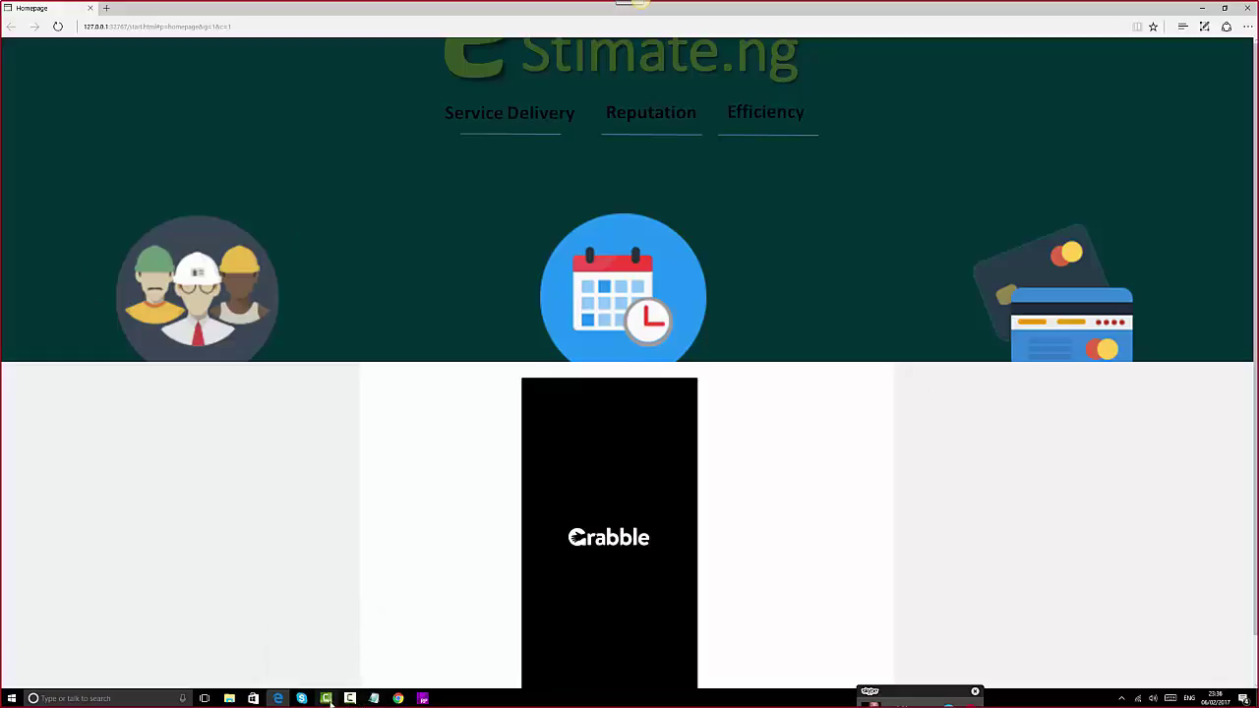
click(423, 699)
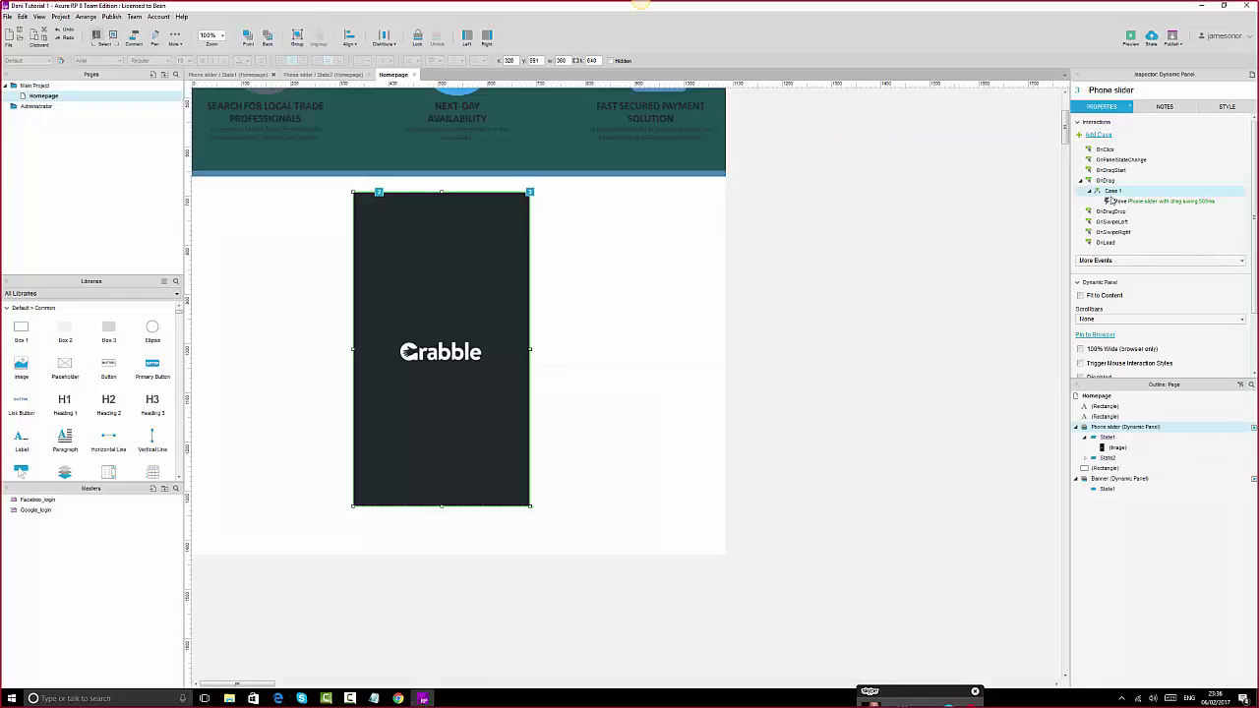
click(1103, 171)
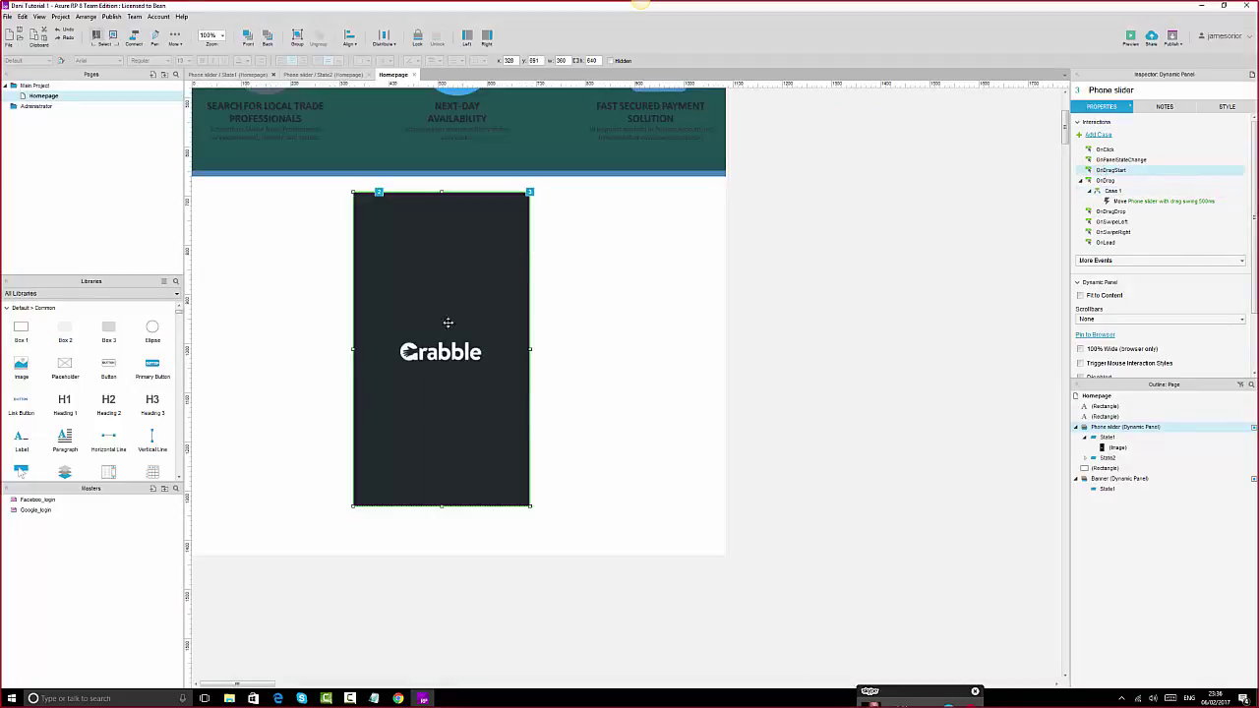
- Review the Phone slider's OnDrag move action, the actions offered for OnDragDrop and the additional events available for the panel
click(1133, 202)
double_click(1134, 203)
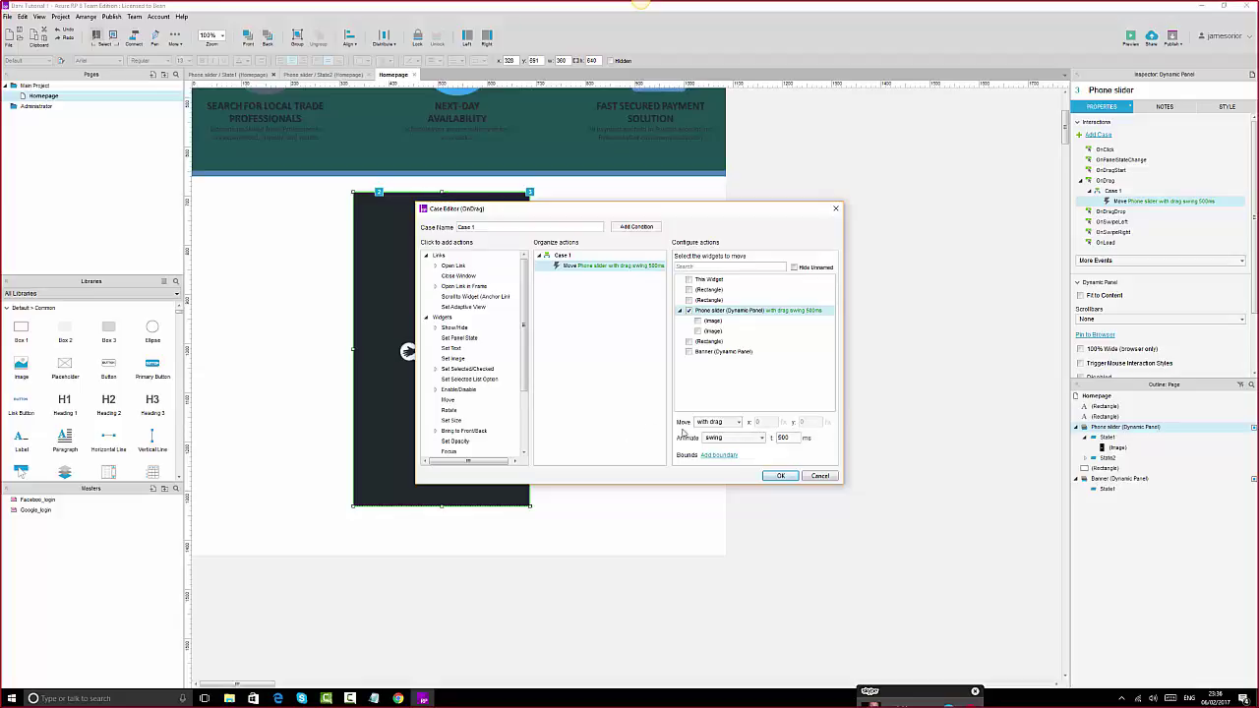
click(819, 476)
double_click(1113, 211)
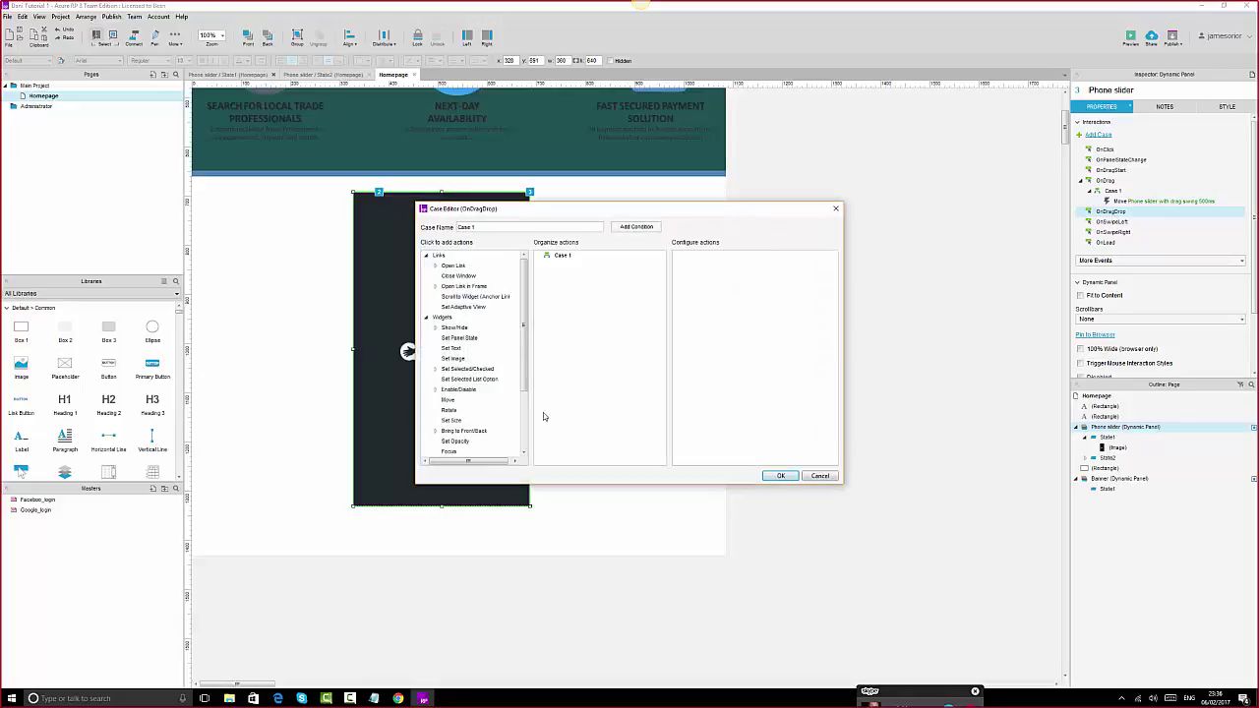
click(821, 476)
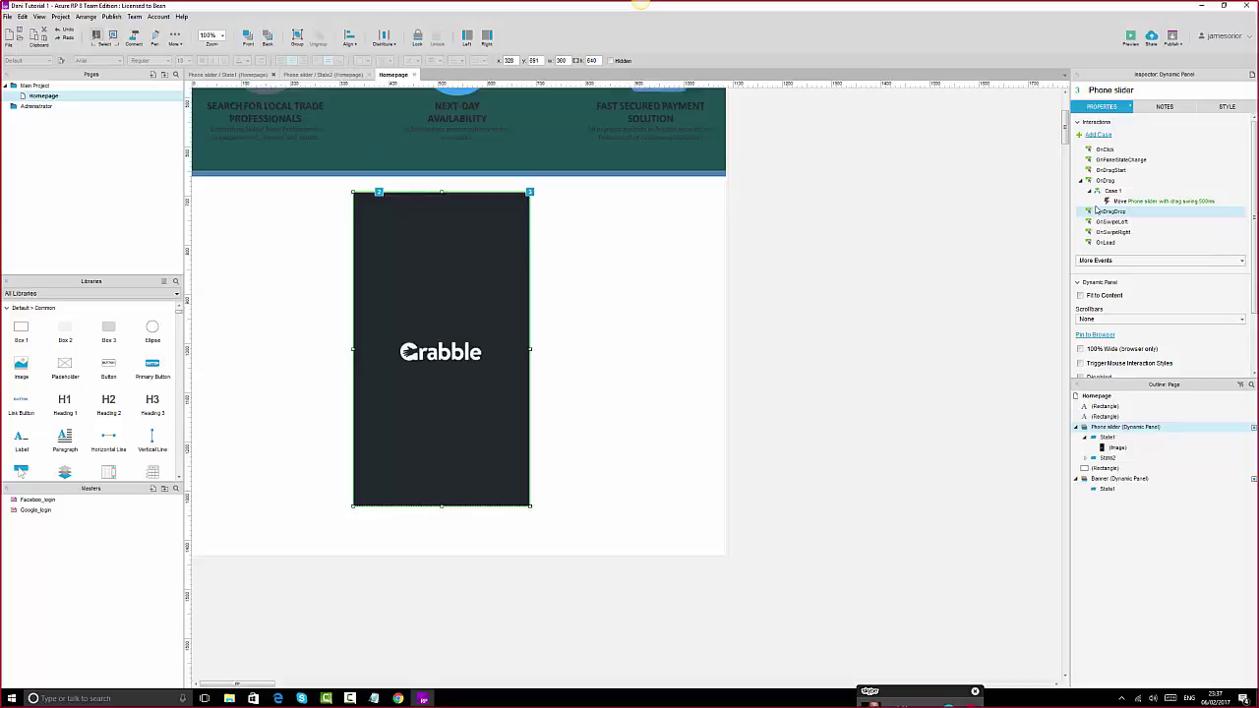
click(1138, 263)
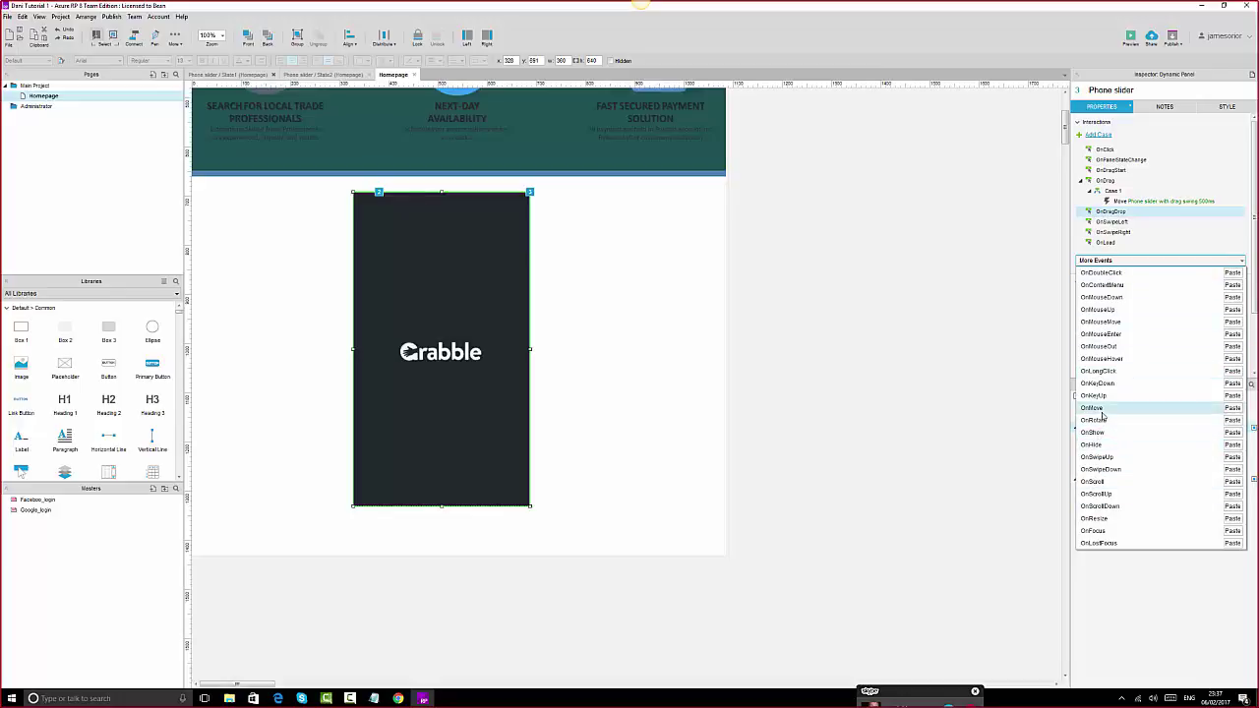
click(867, 357)
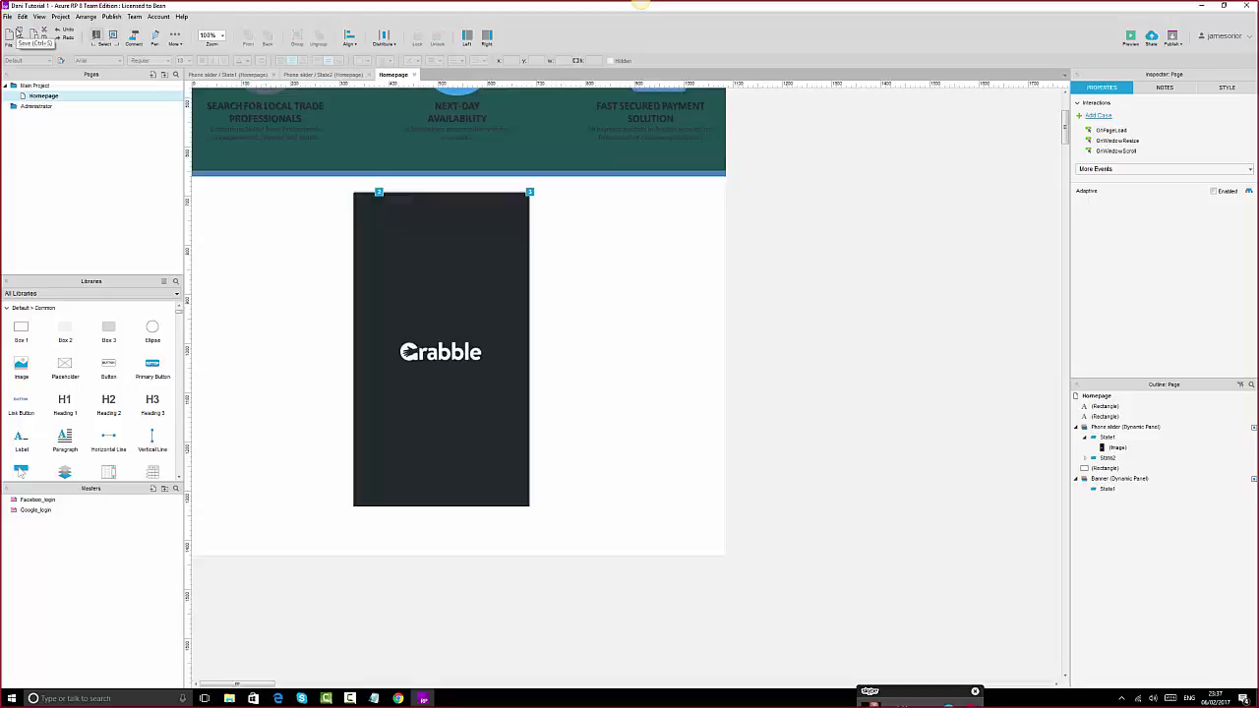
- Switch to the shared screen in Skype and review the Home page, The Brain page and the options for the "Take the tour" button
click(418, 703)
click(417, 702)
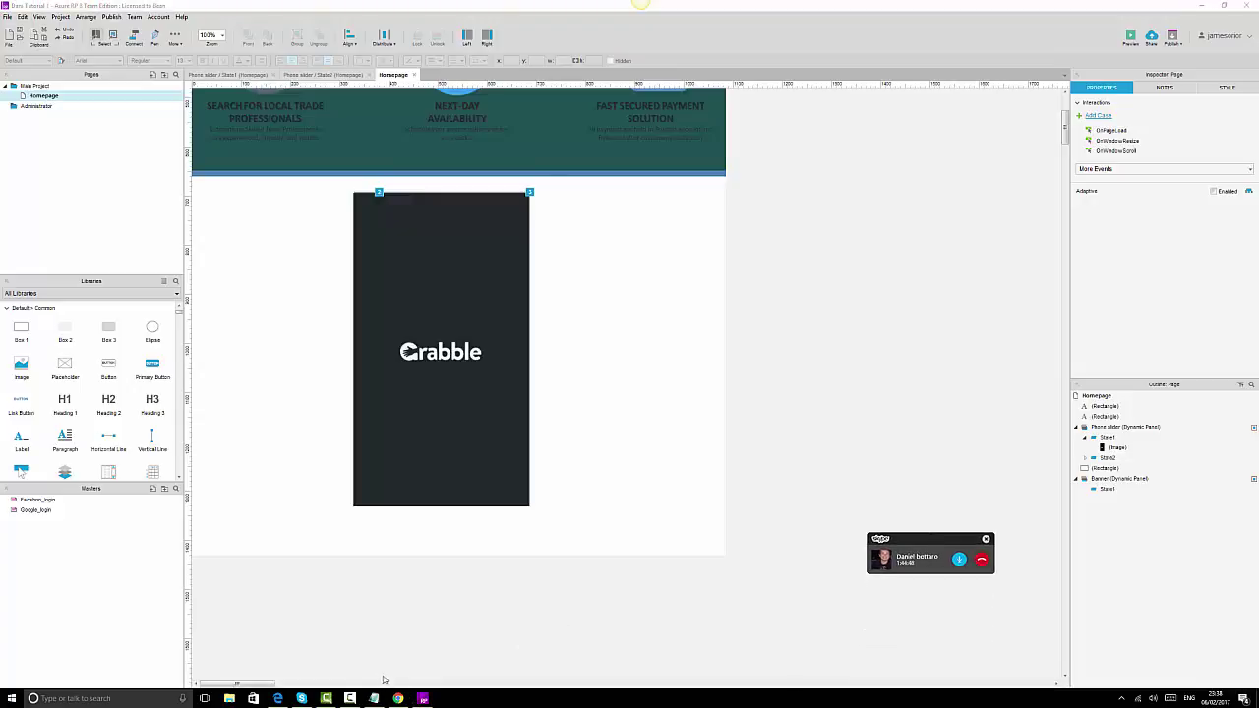
click(304, 698)
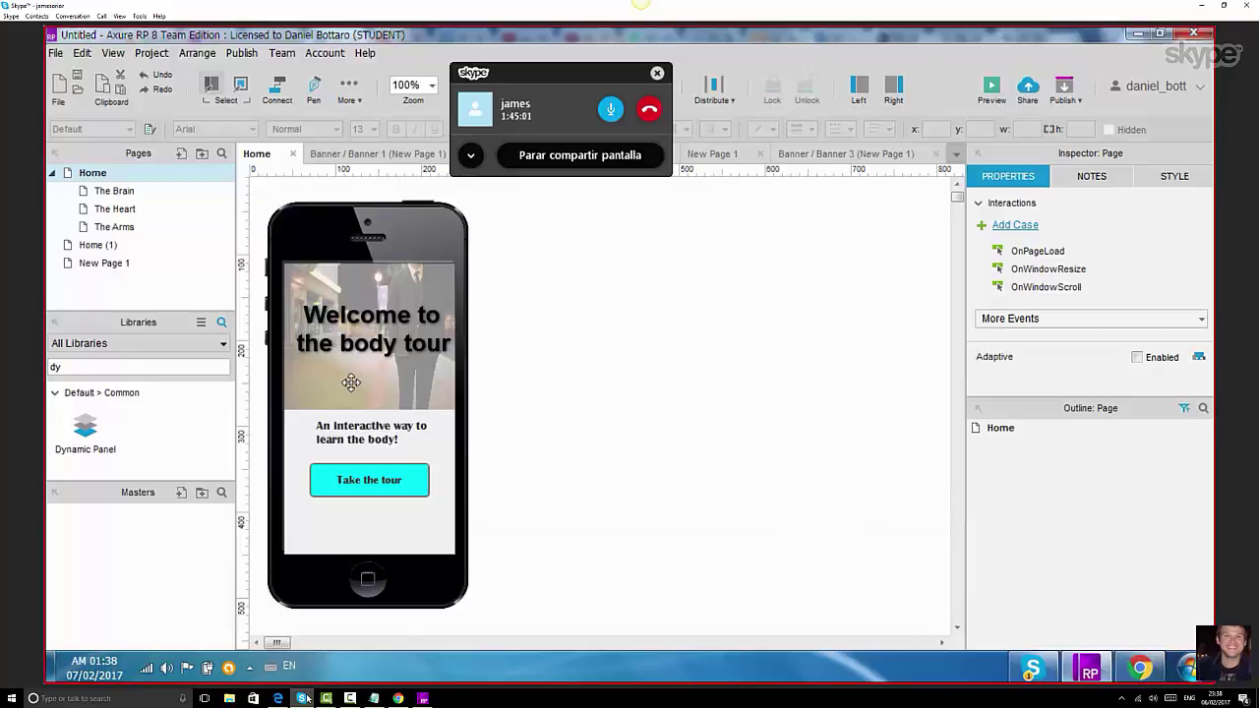
click(388, 483)
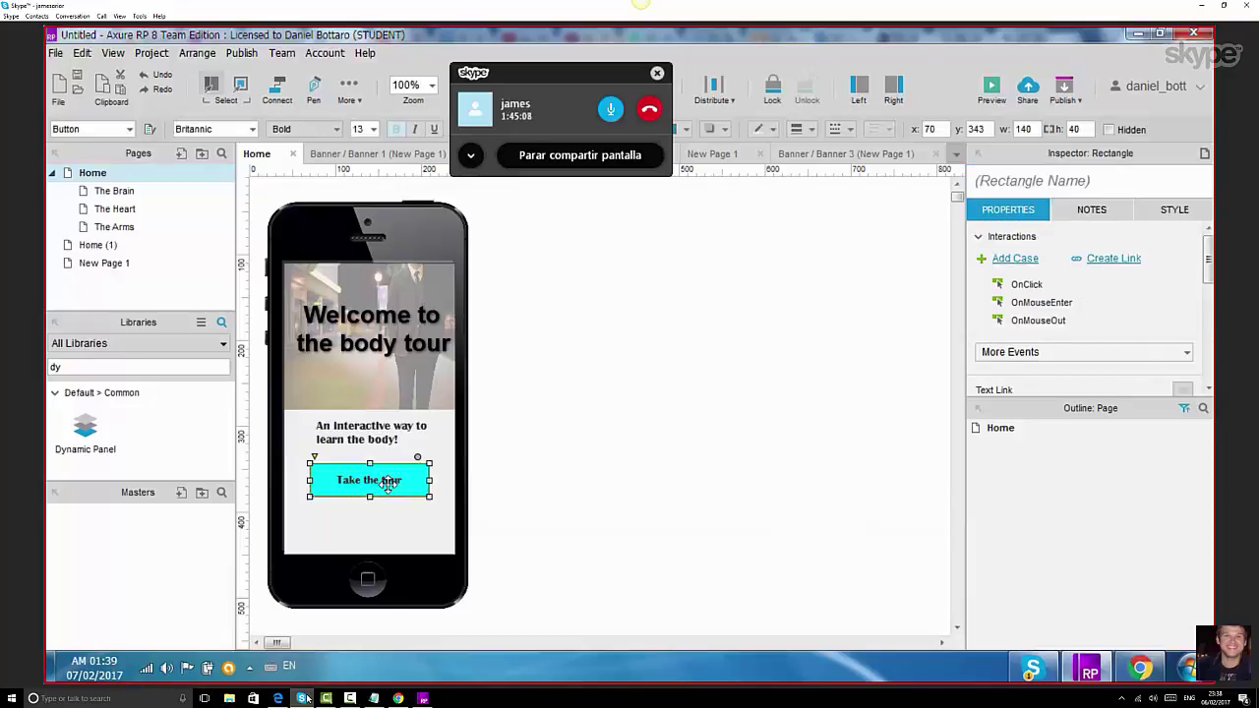
double_click(115, 192)
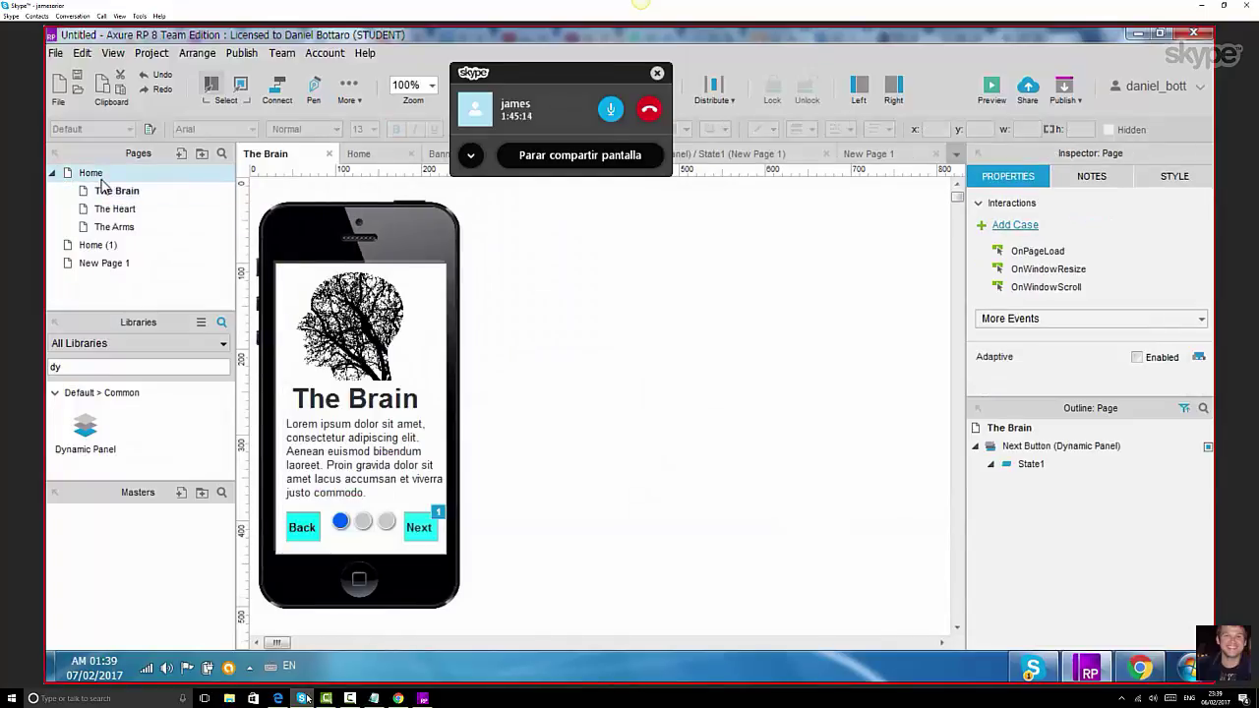
double_click(92, 173)
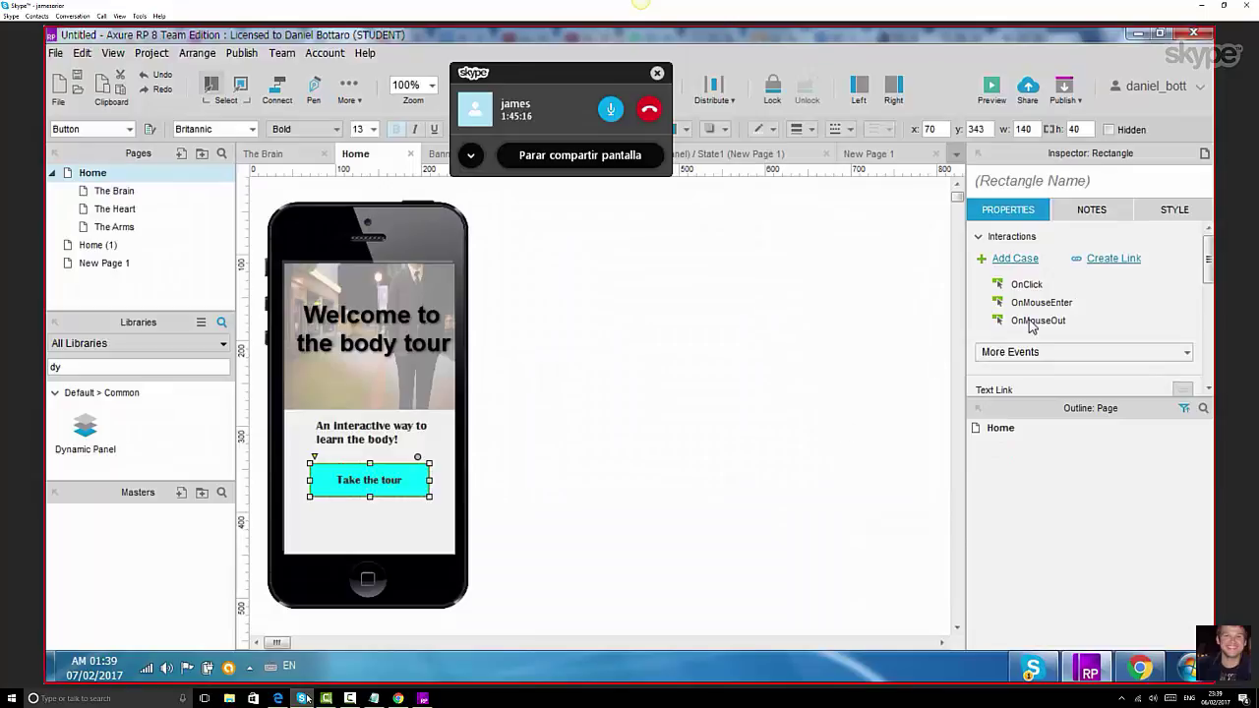
right_click(406, 479)
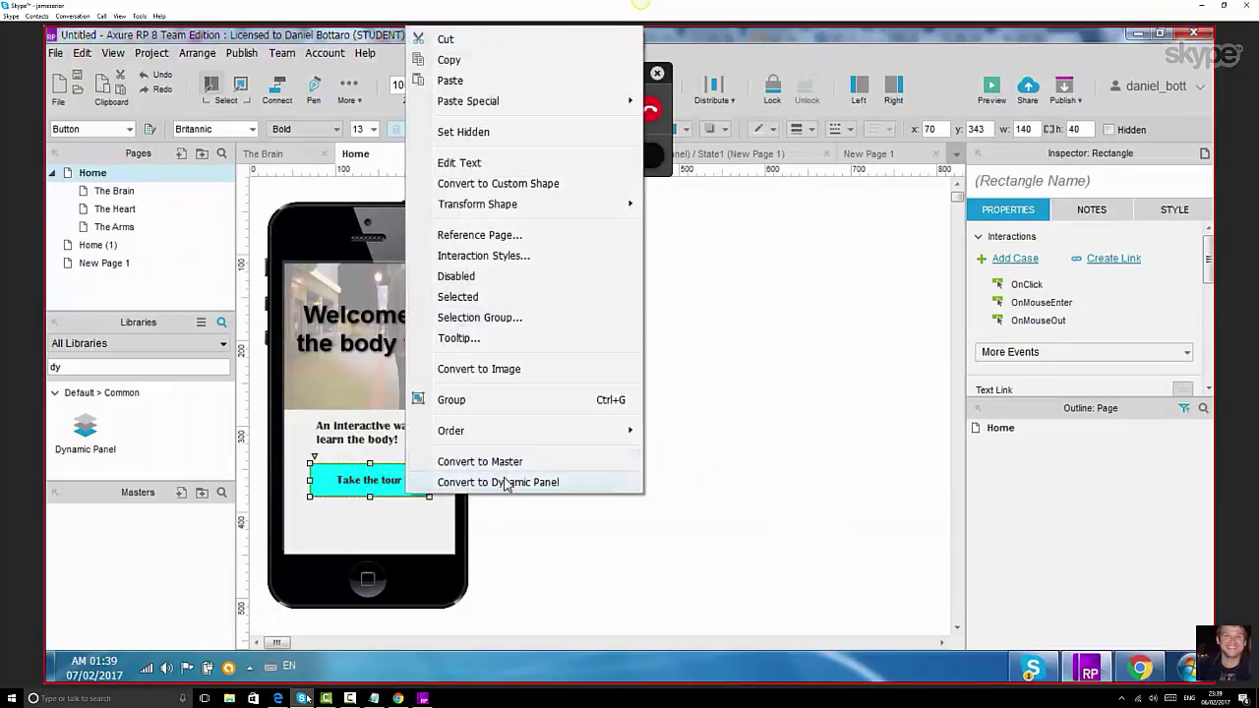
click(718, 489)
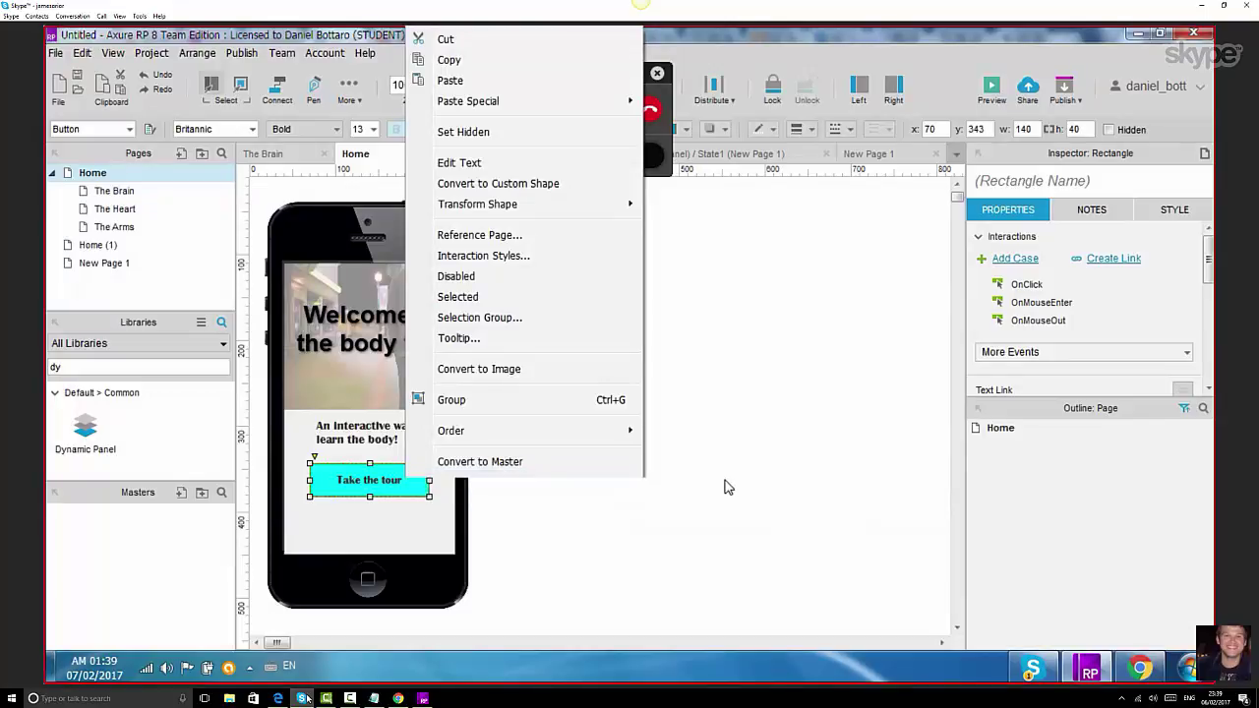
- Open a new OnClick case for the "Take the tour" button and close the Skype call window covering the Case Editor
click(410, 484)
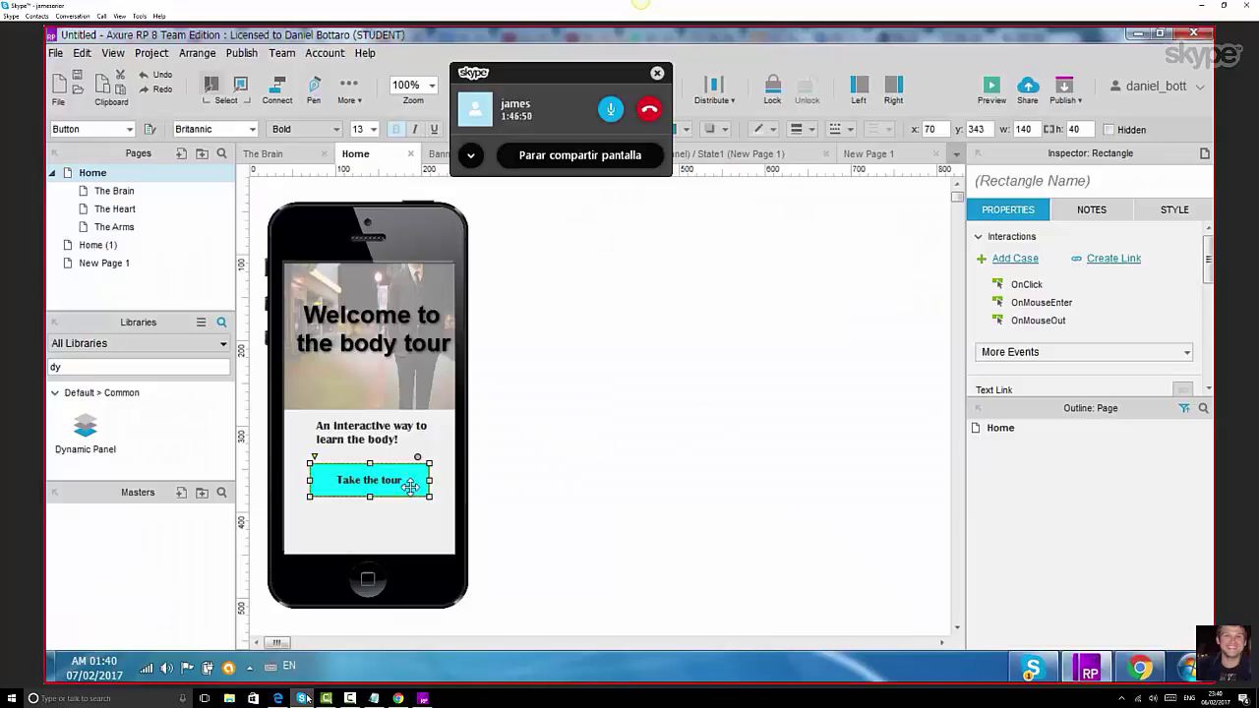
click(1031, 287)
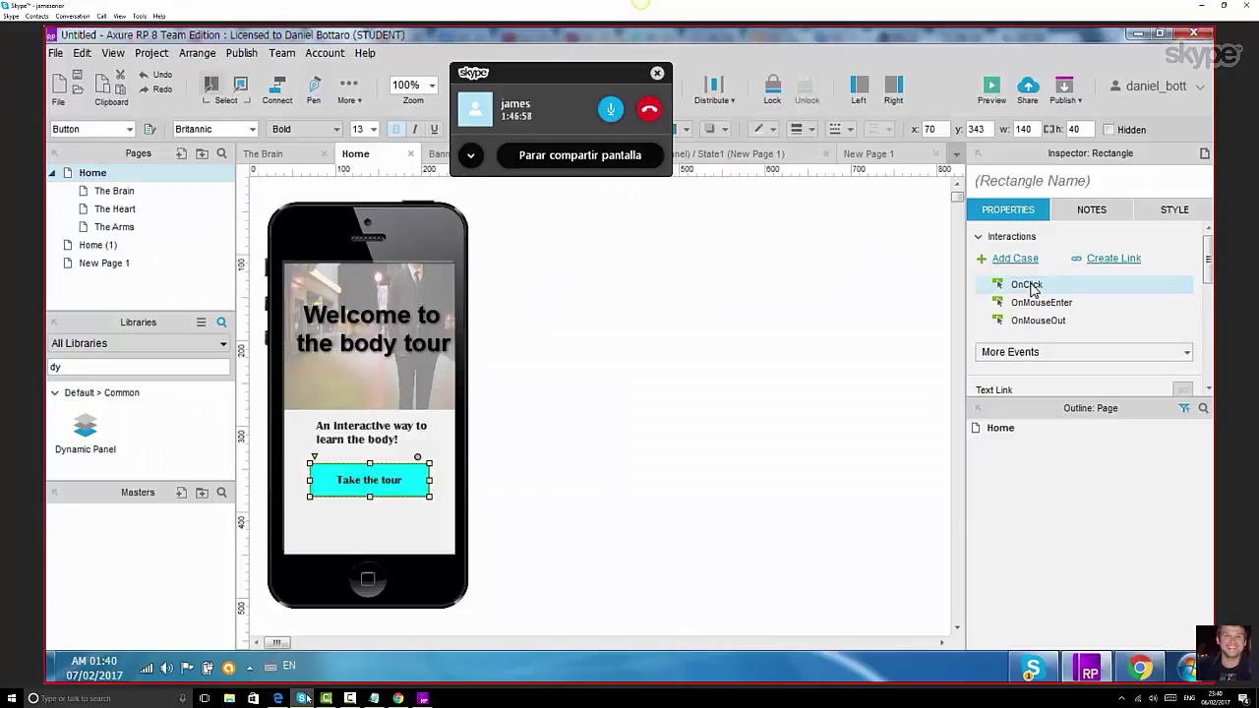
double_click(1031, 287)
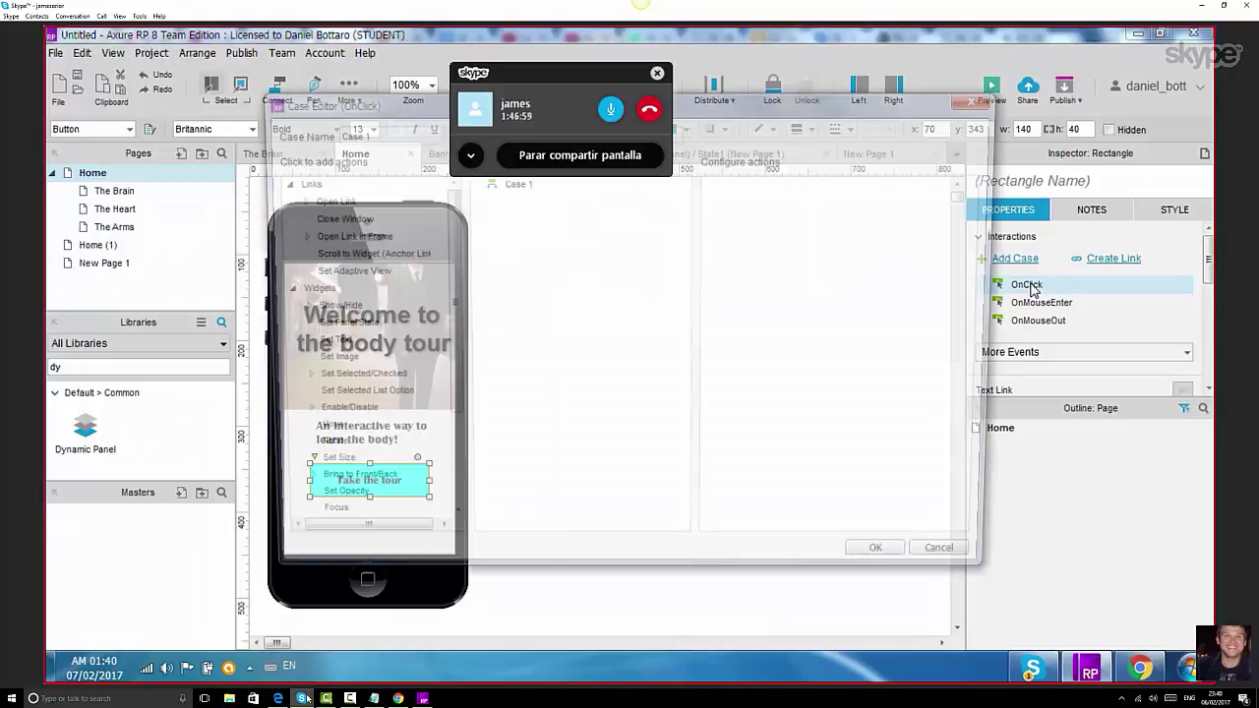
drag(657, 63, 1142, 41)
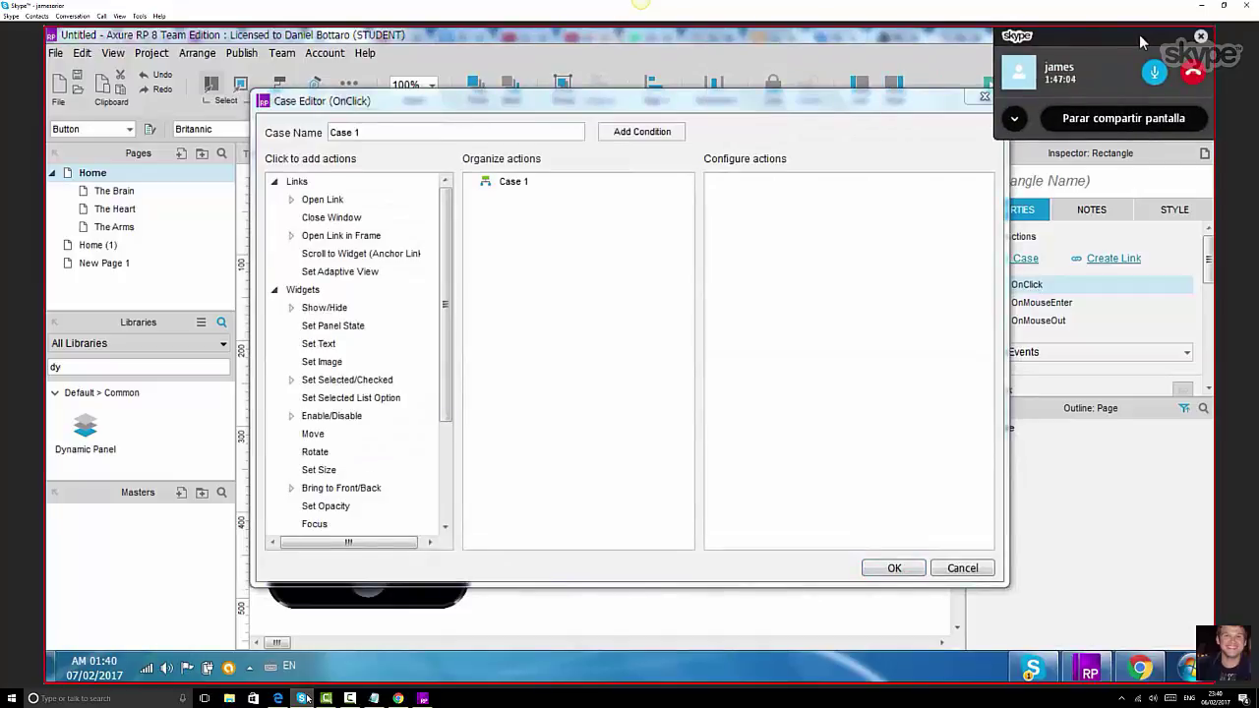
click(1015, 119)
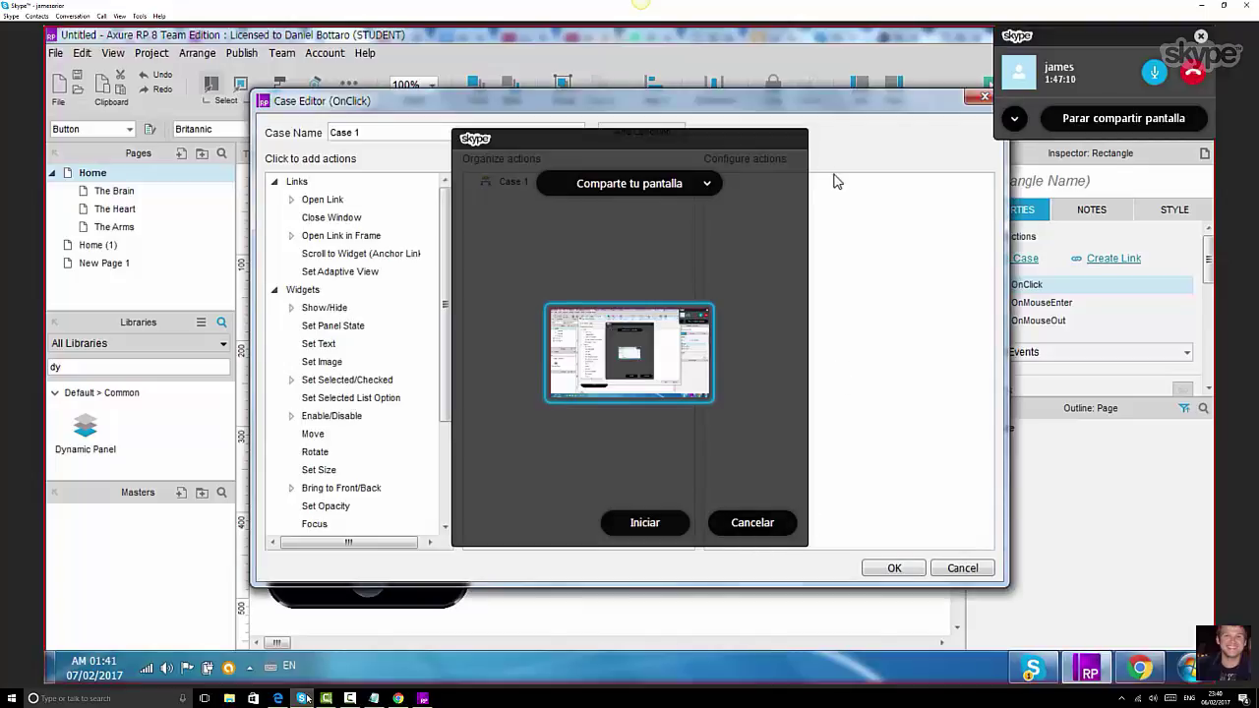
click(753, 523)
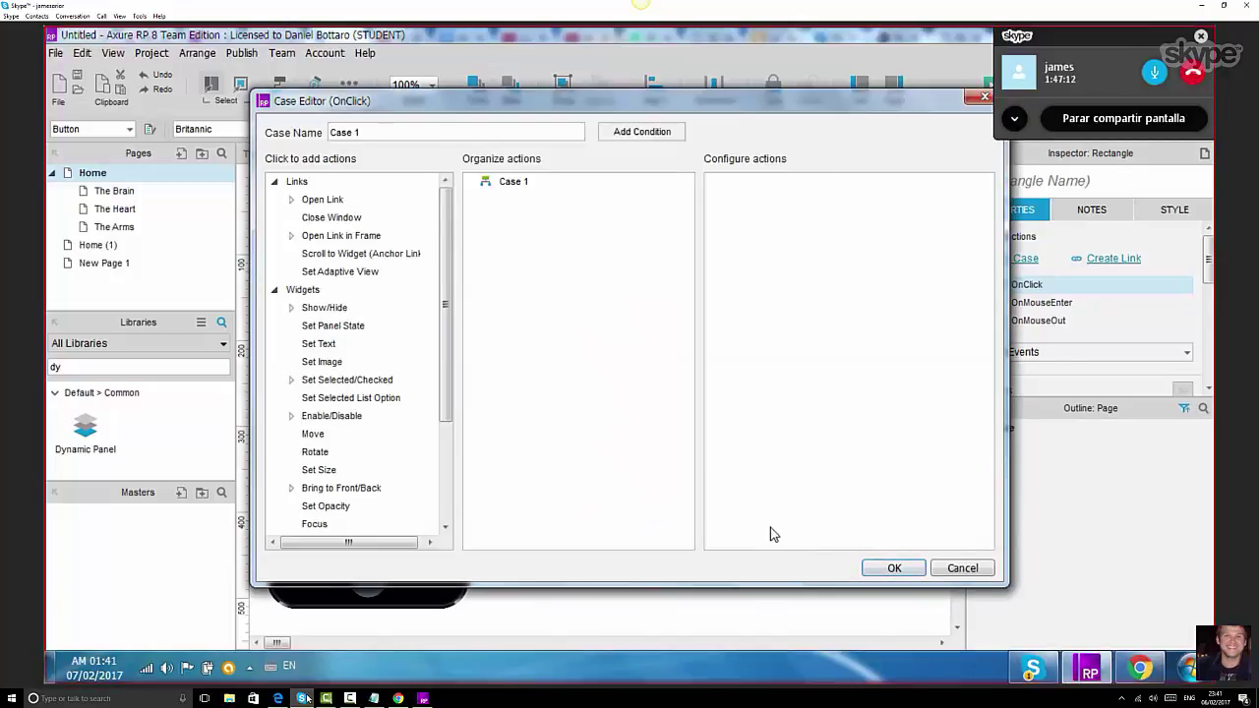
click(1203, 37)
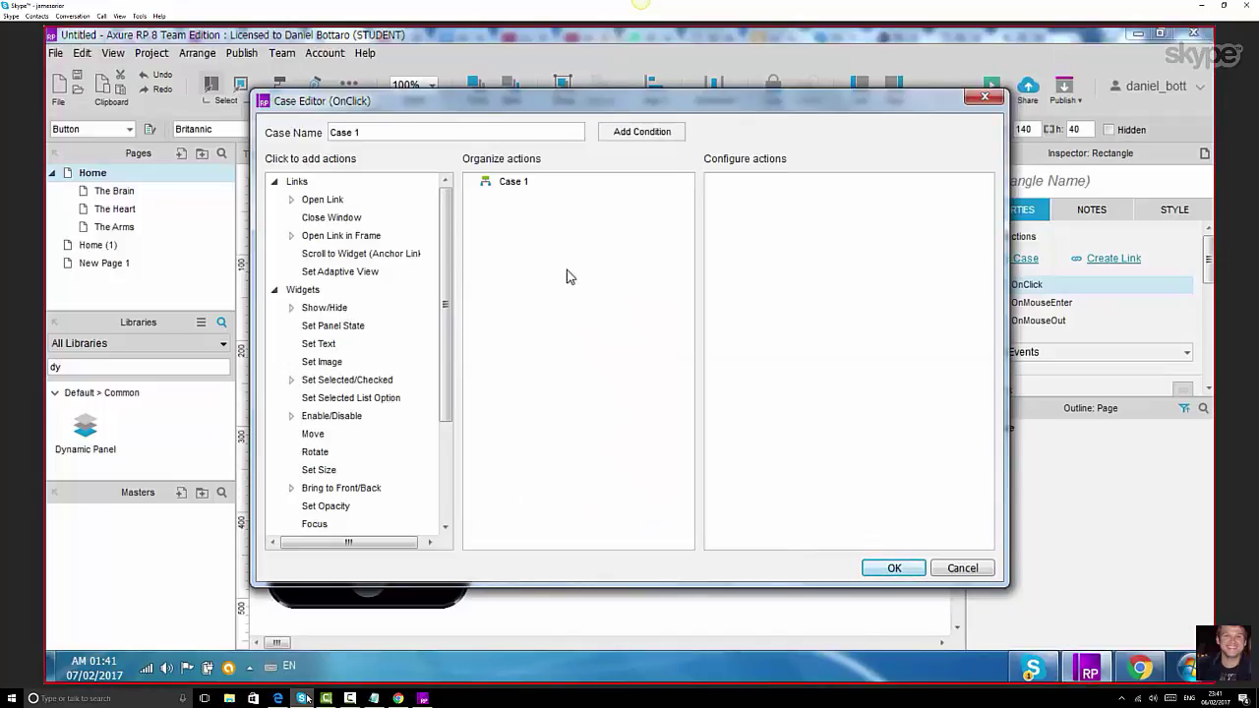
- Add a single Open Link action to the case, deleting the duplicate, and link it to The Brain page
double_click(317, 200)
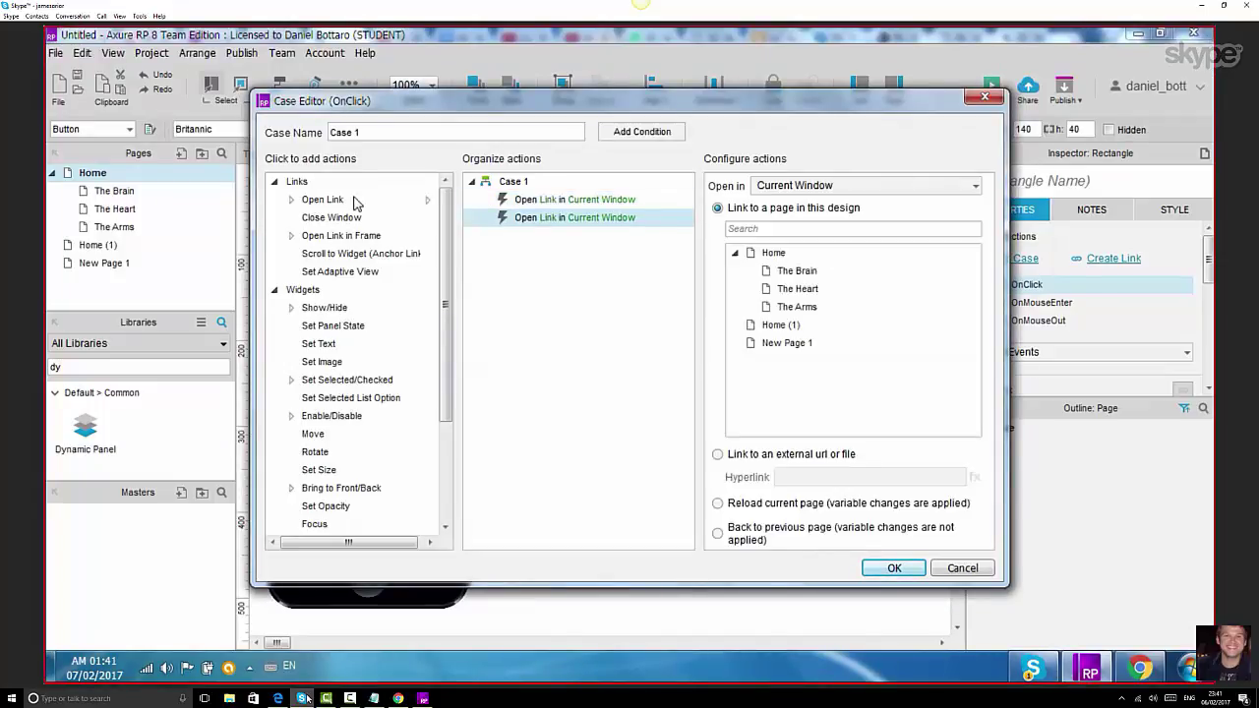
right_click(540, 218)
click(590, 275)
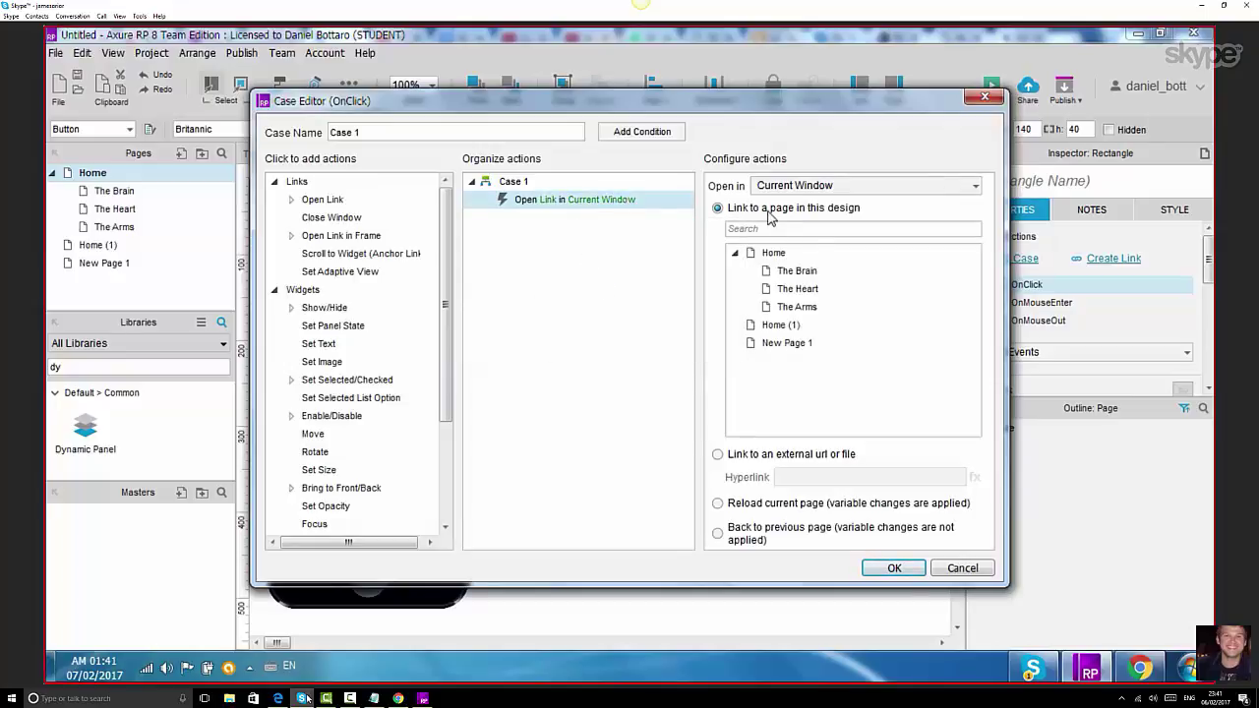
click(792, 271)
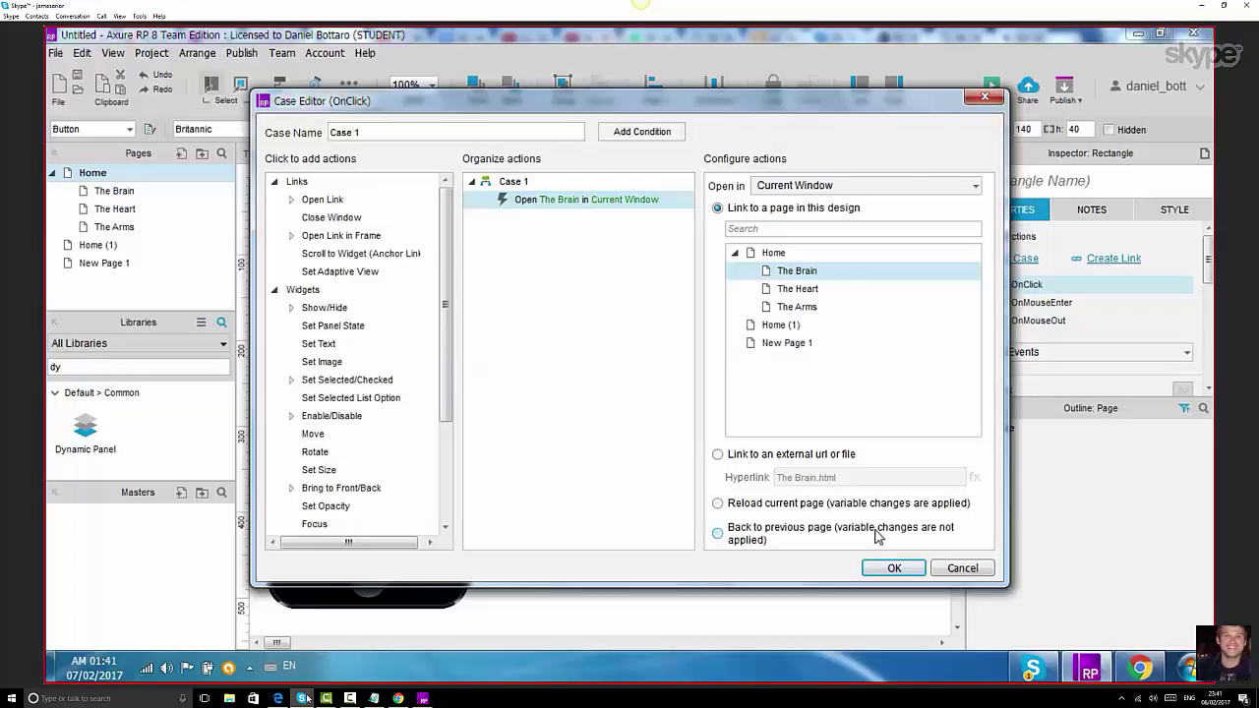
- Check the window and external URL options, keep The Brain opening in Current Window, and confirm the case
click(855, 190)
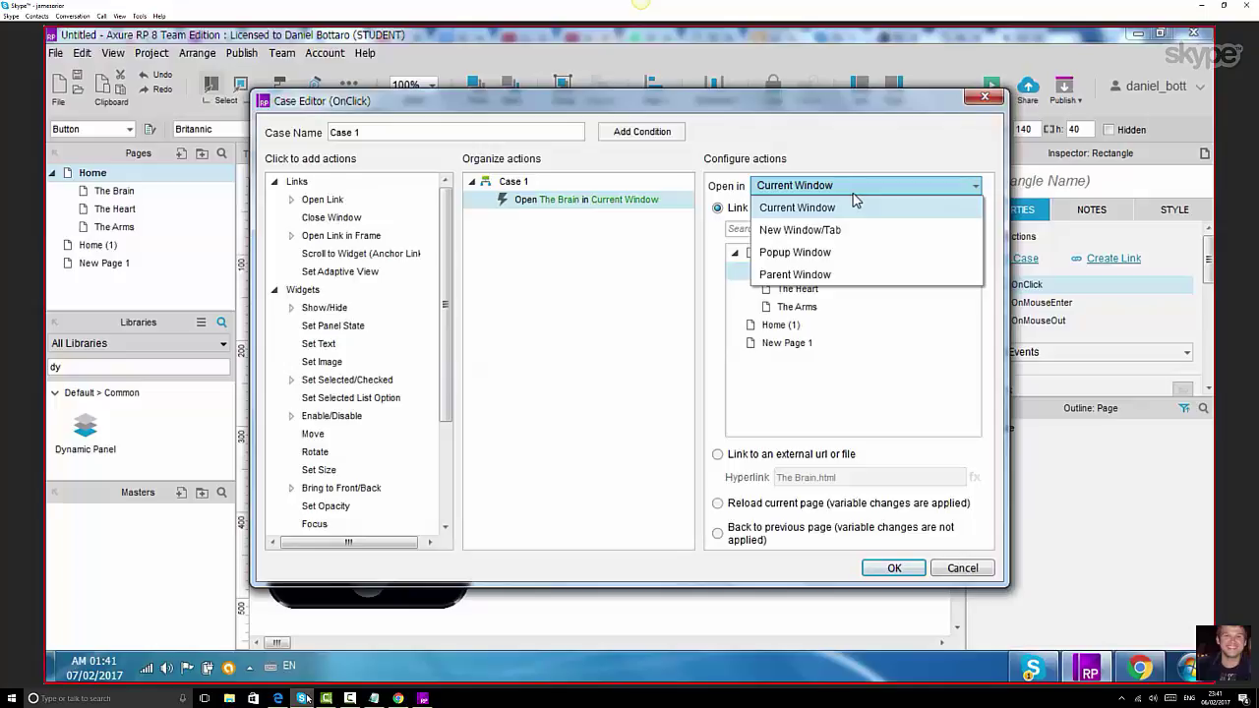
click(853, 207)
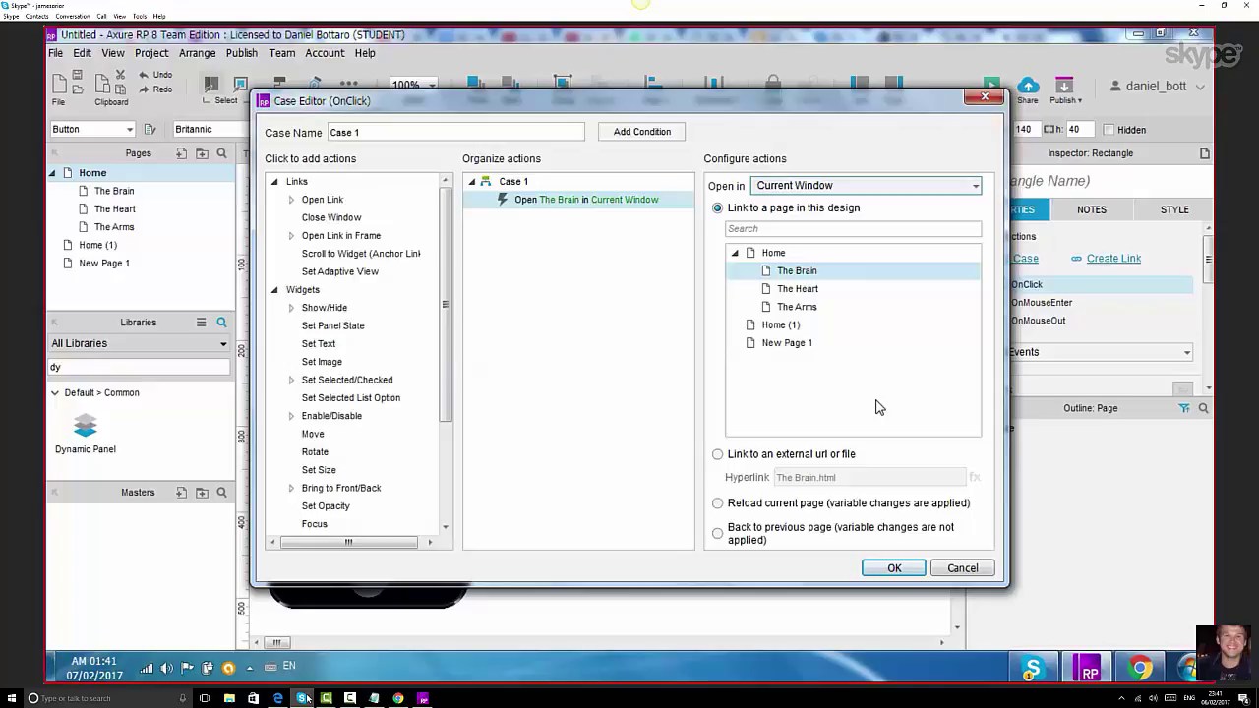
click(815, 456)
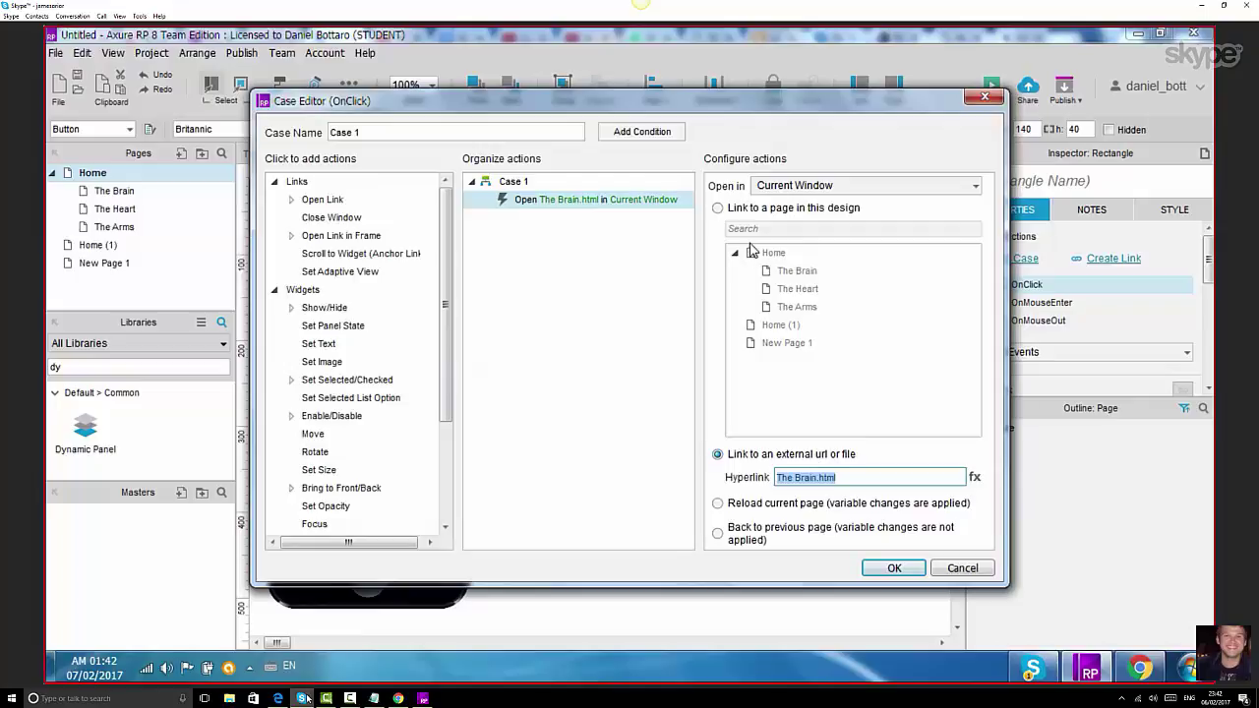
click(718, 208)
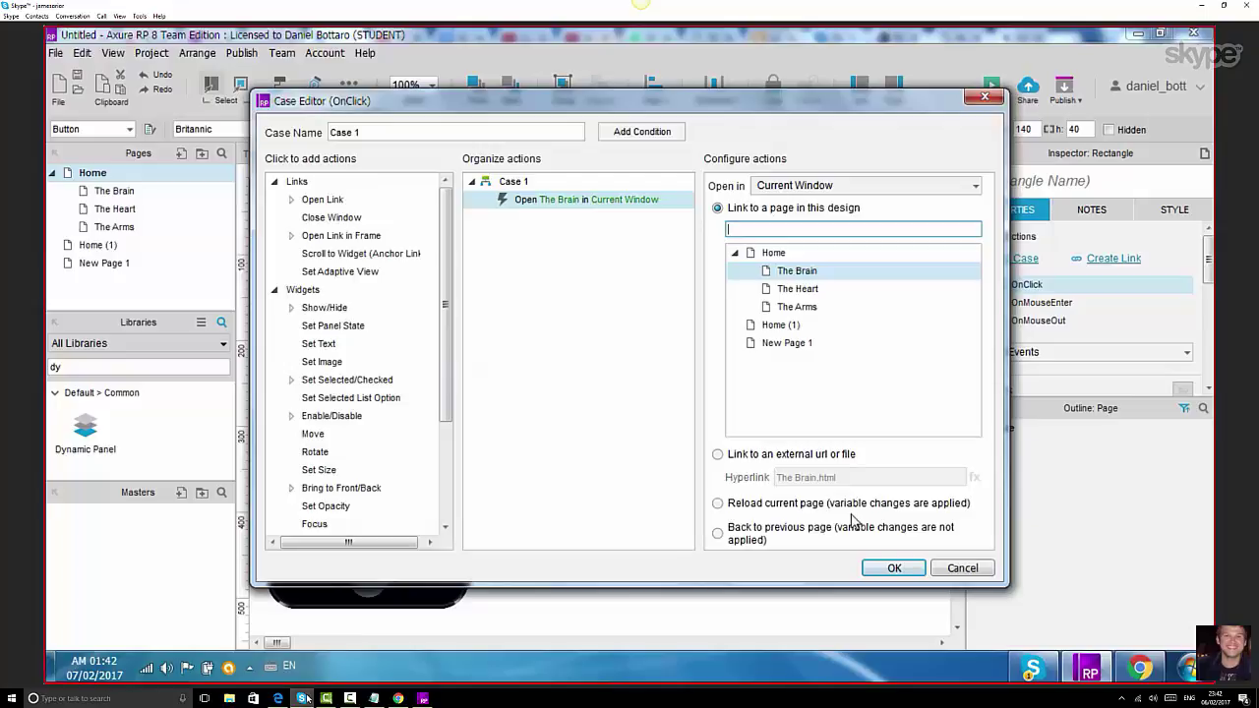
click(896, 579)
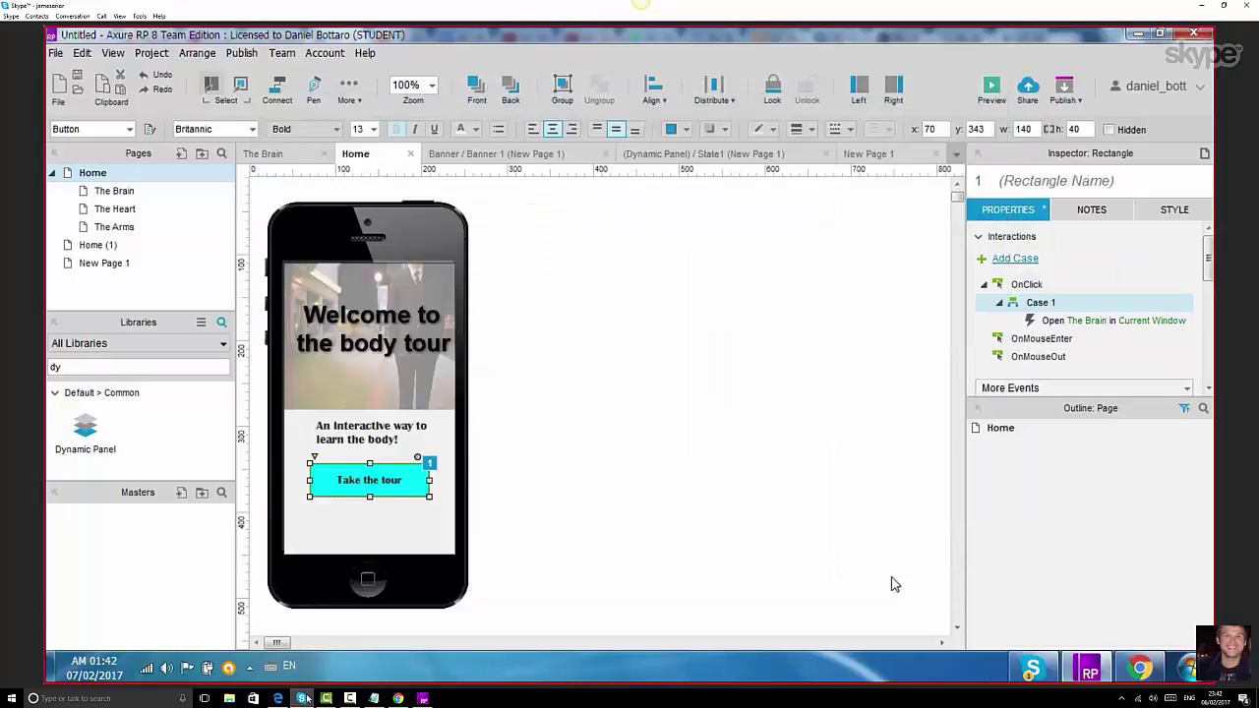
- Preview the Home page in the browser, test the "Take the tour" button, close the preview and return to Axure RP
click(557, 545)
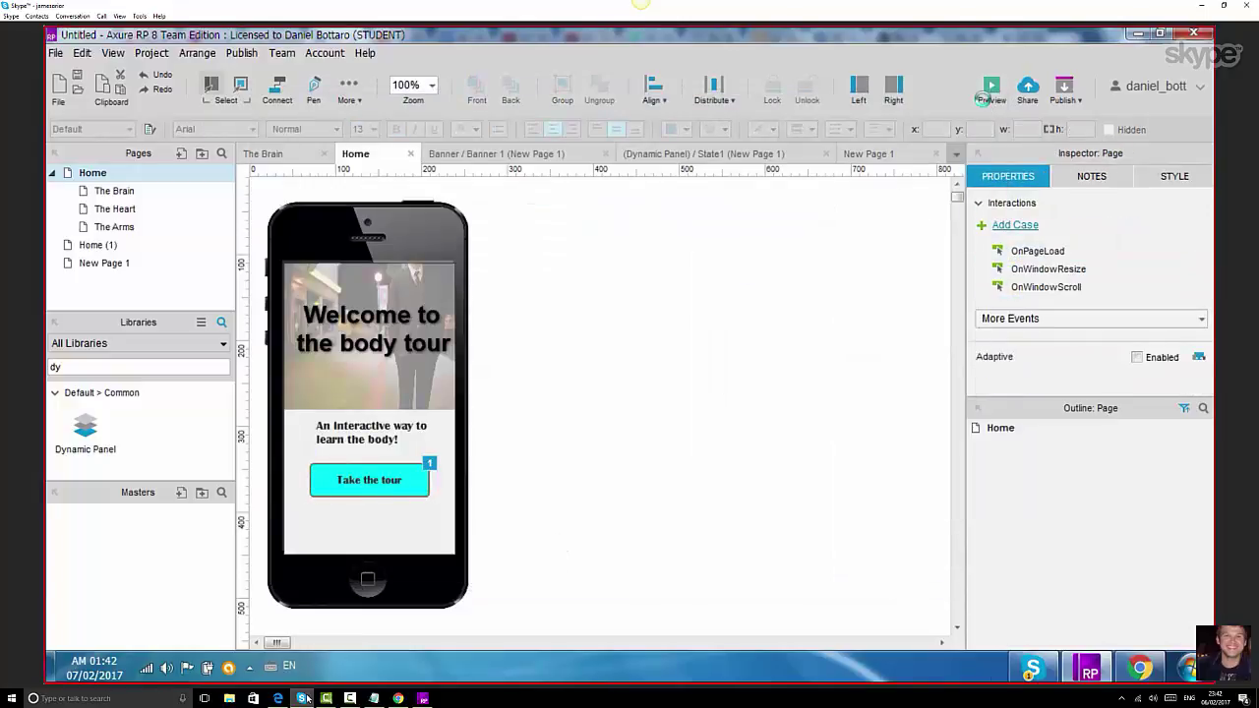
click(988, 98)
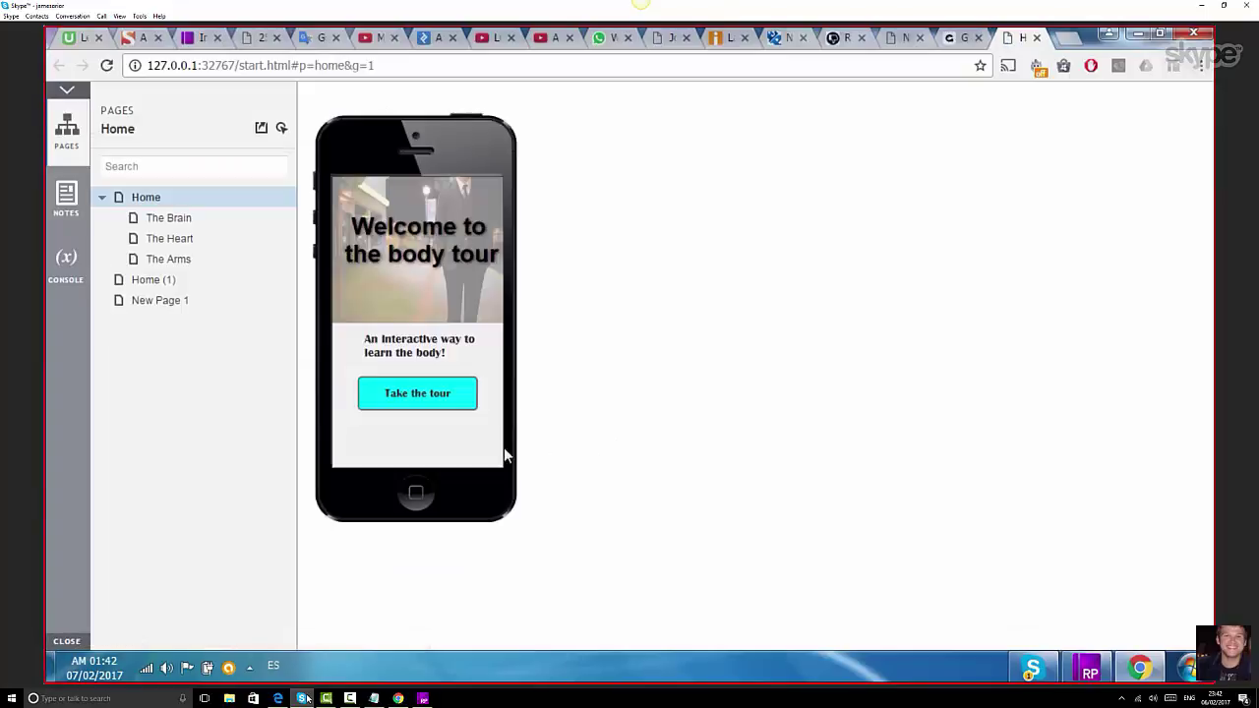
click(427, 397)
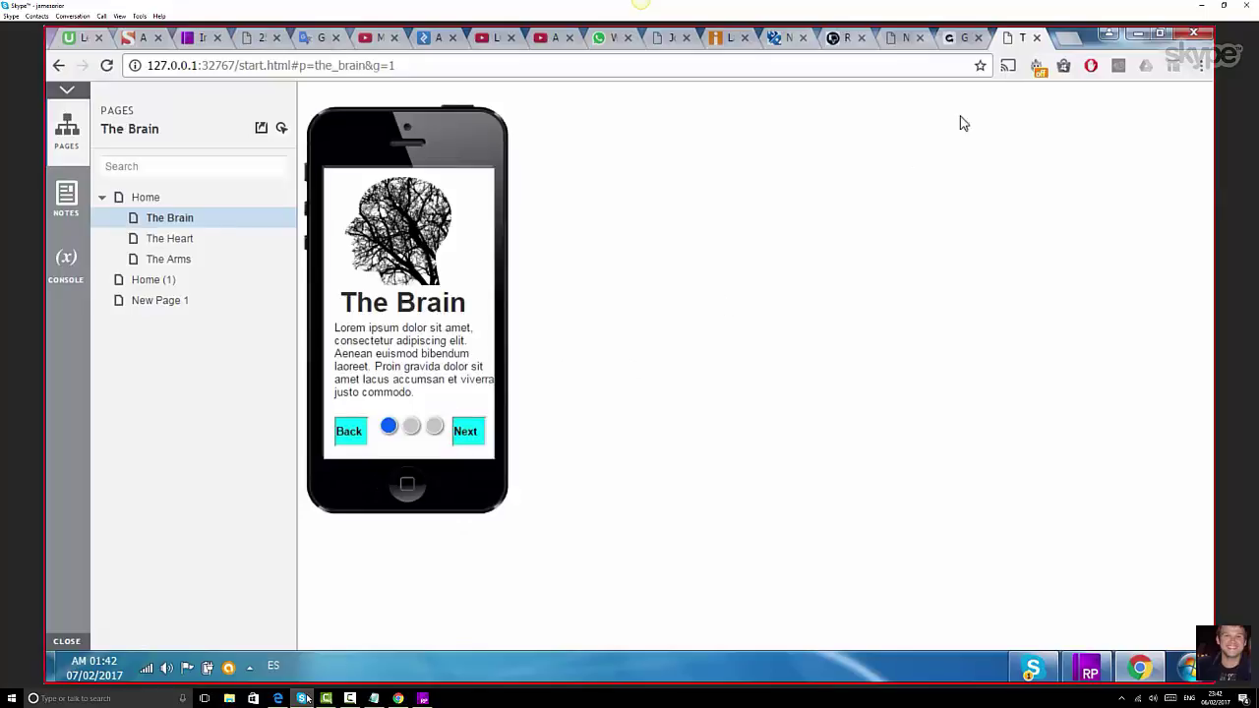
click(1036, 39)
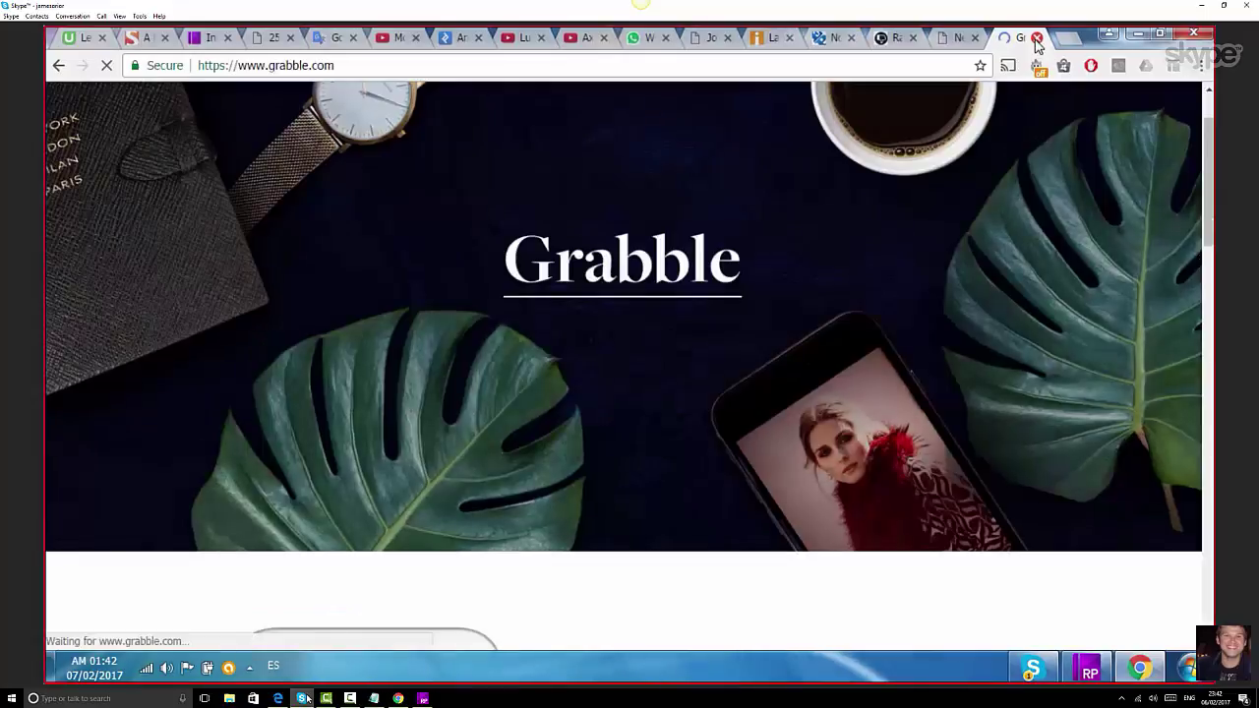
click(1090, 673)
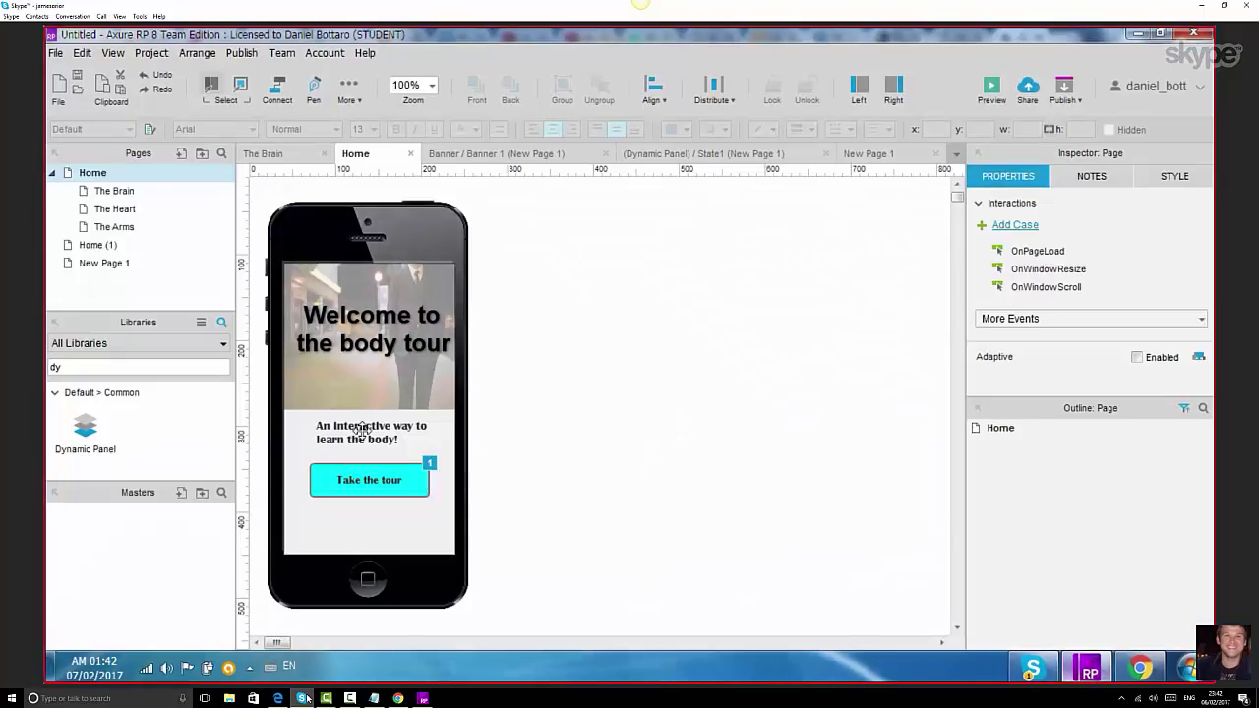
- Open The Brain, The Heart and The Arms pages in turn to review their navigation buttons and page dots
double_click(115, 193)
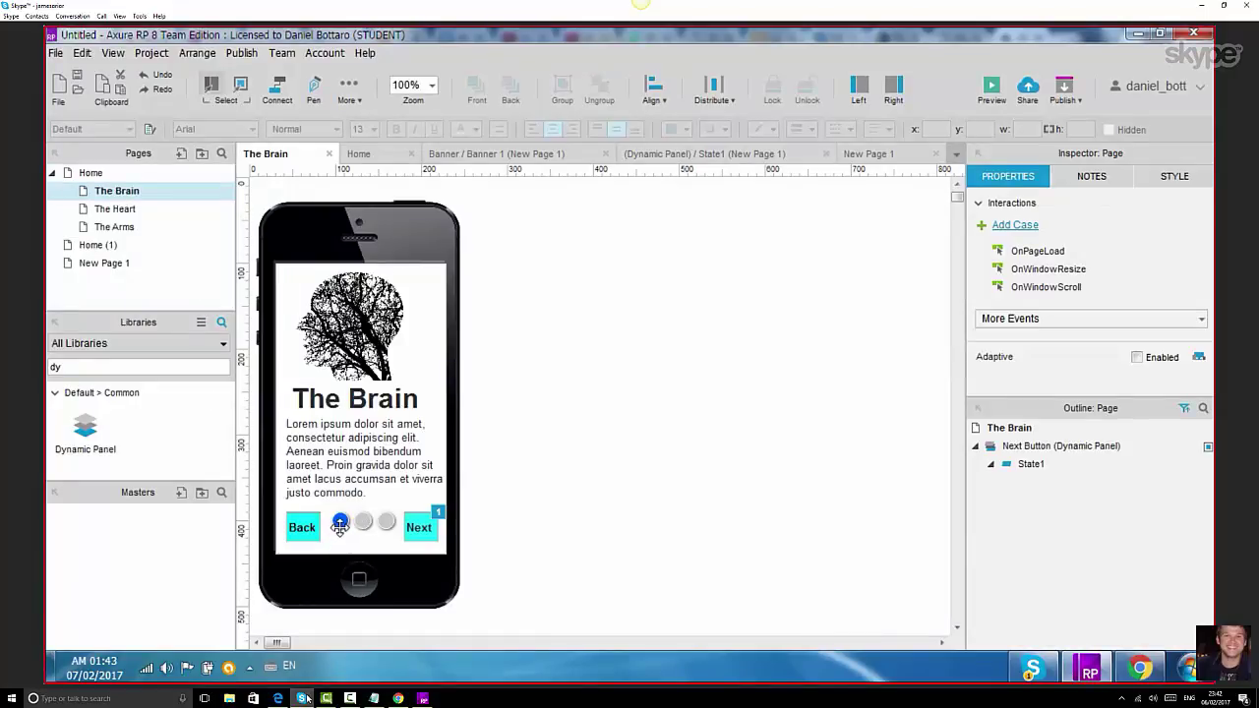
click(131, 216)
double_click(131, 213)
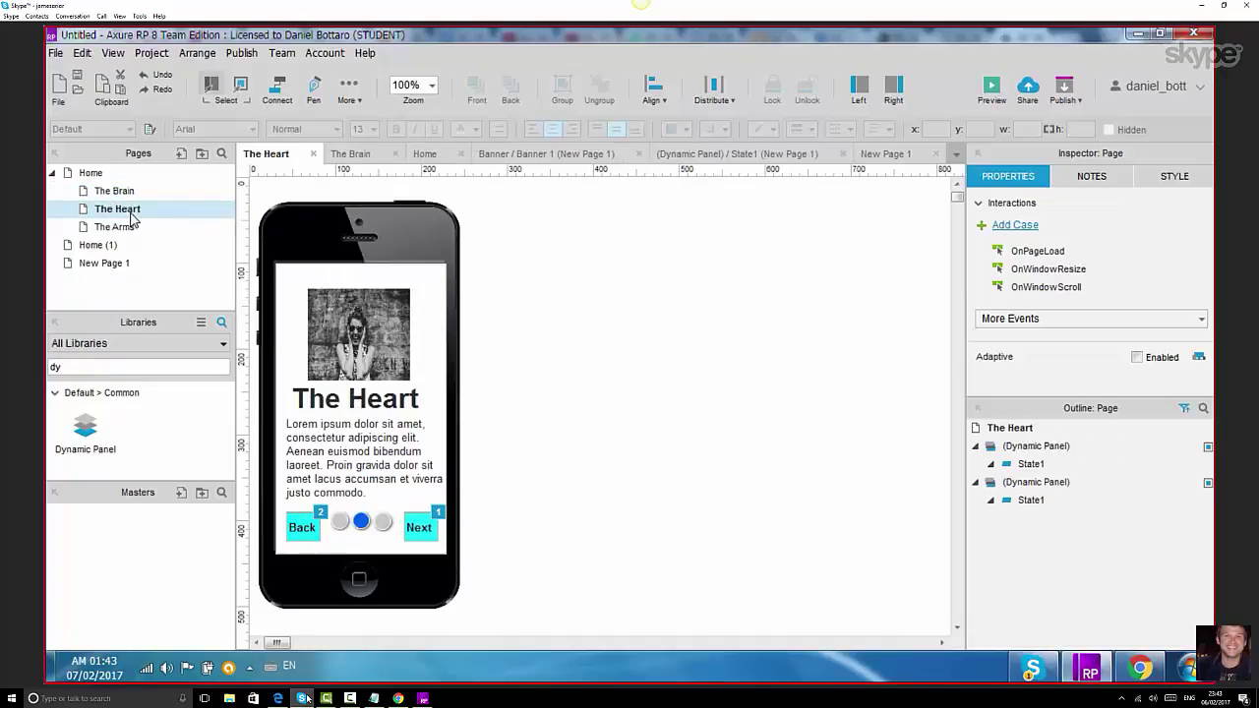
double_click(140, 232)
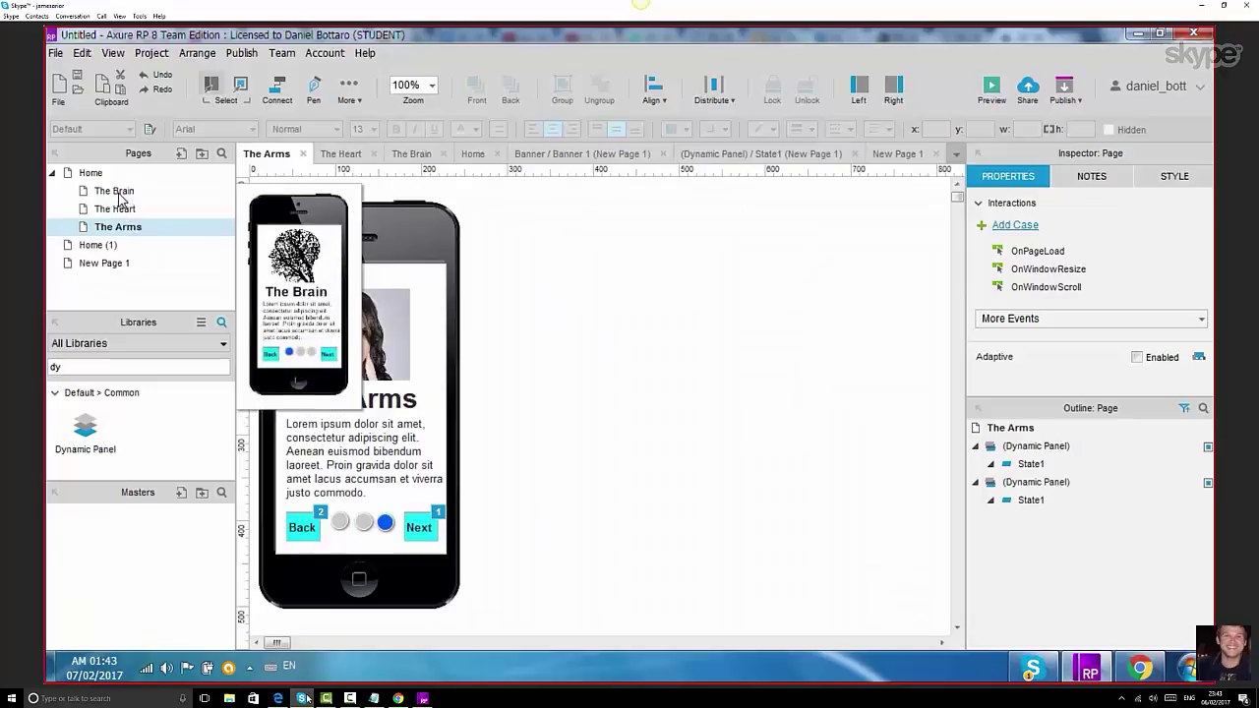
- Open The Brain page and convert its group of picture, title and text into a dynamic panel
double_click(119, 193)
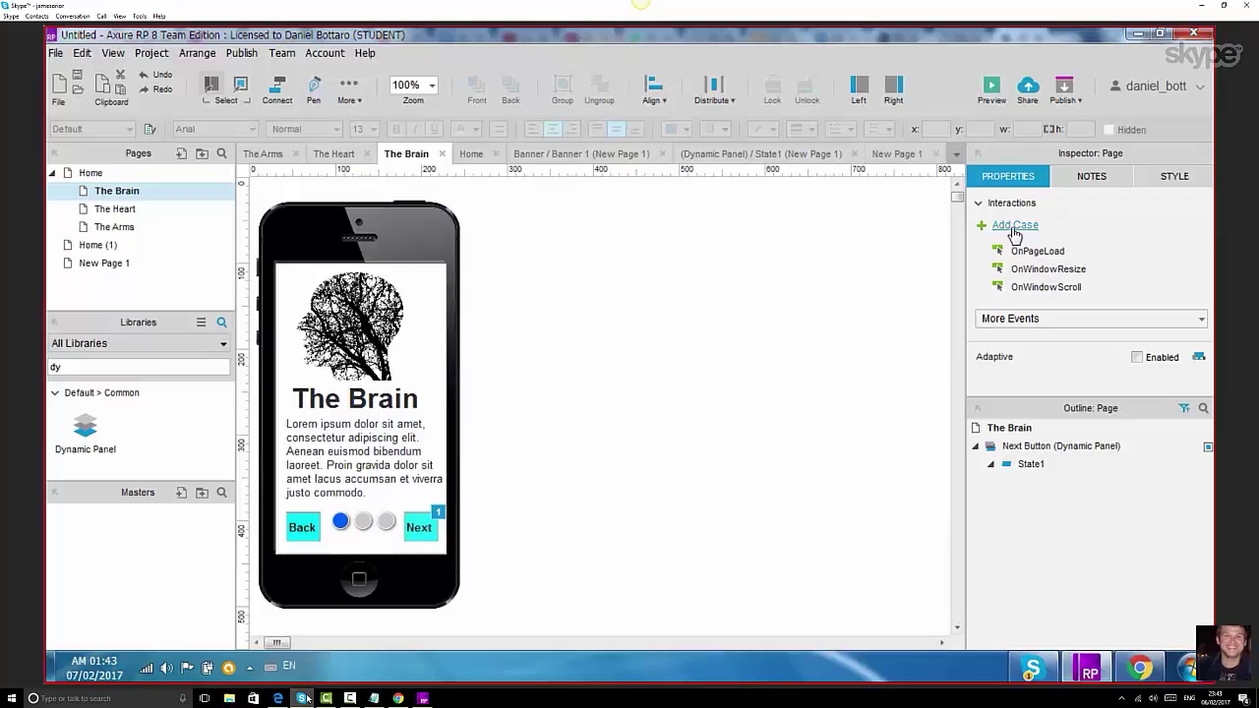
click(419, 529)
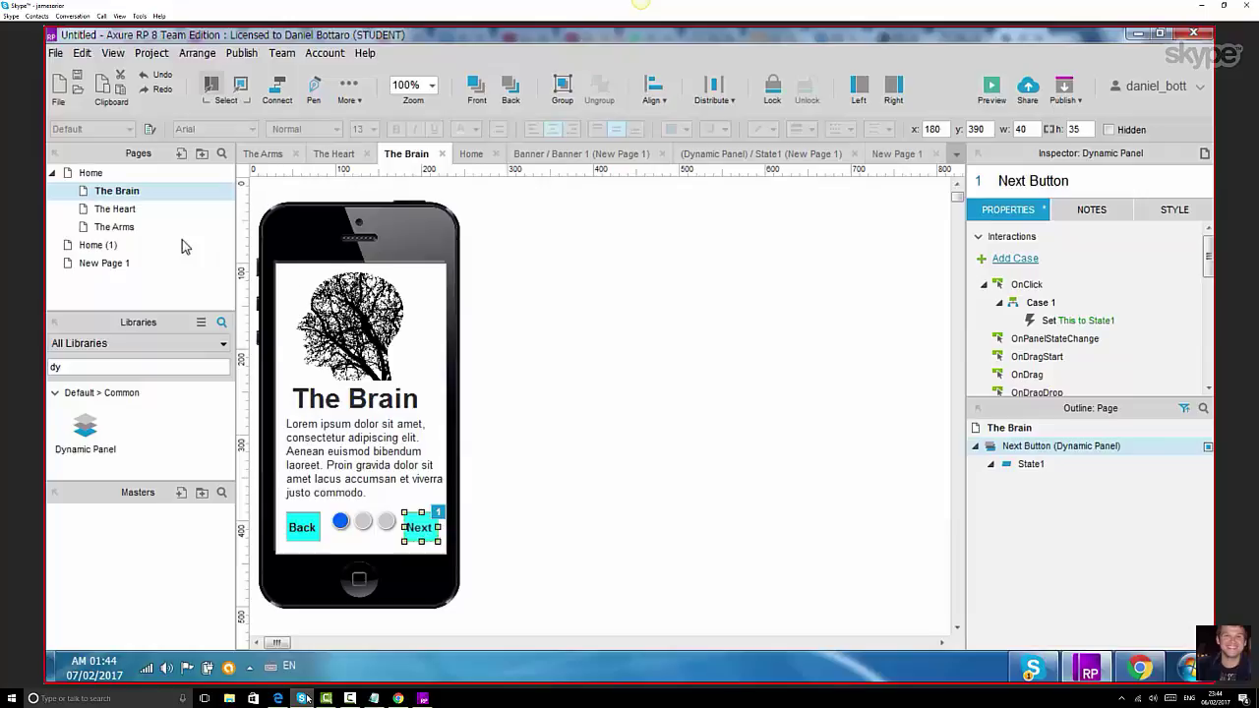
mouse_move(162, 210)
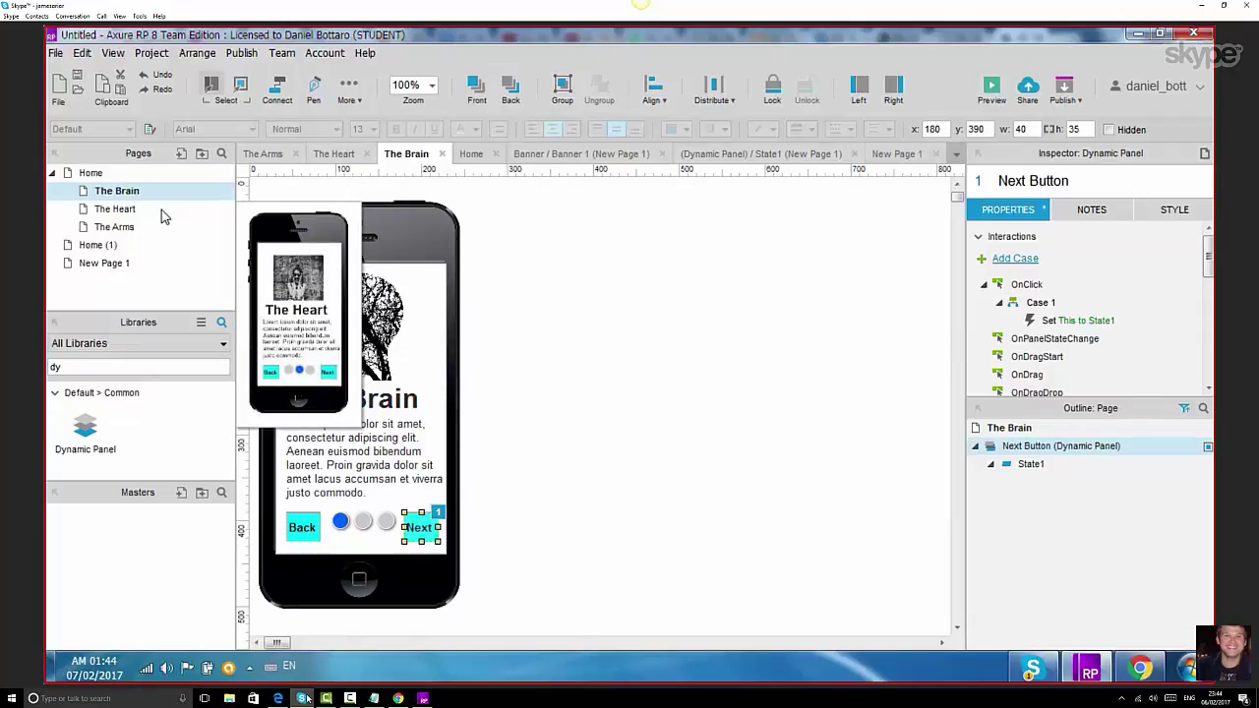
click(391, 252)
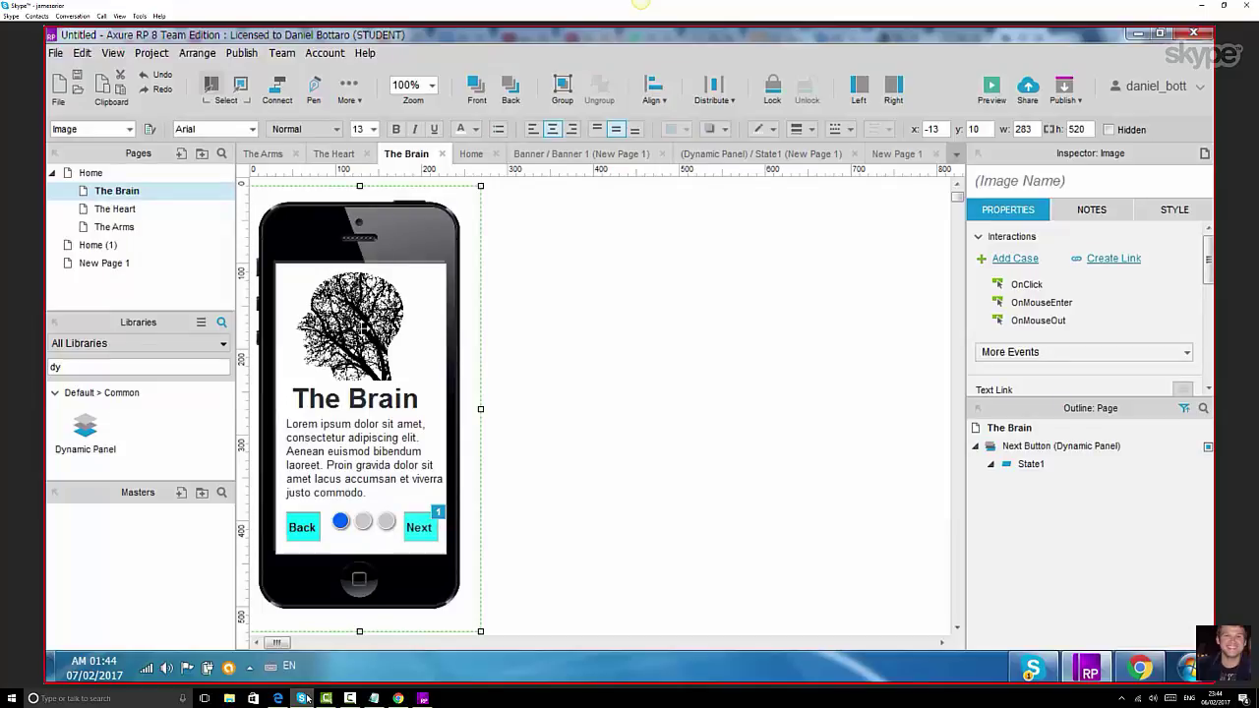
click(354, 325)
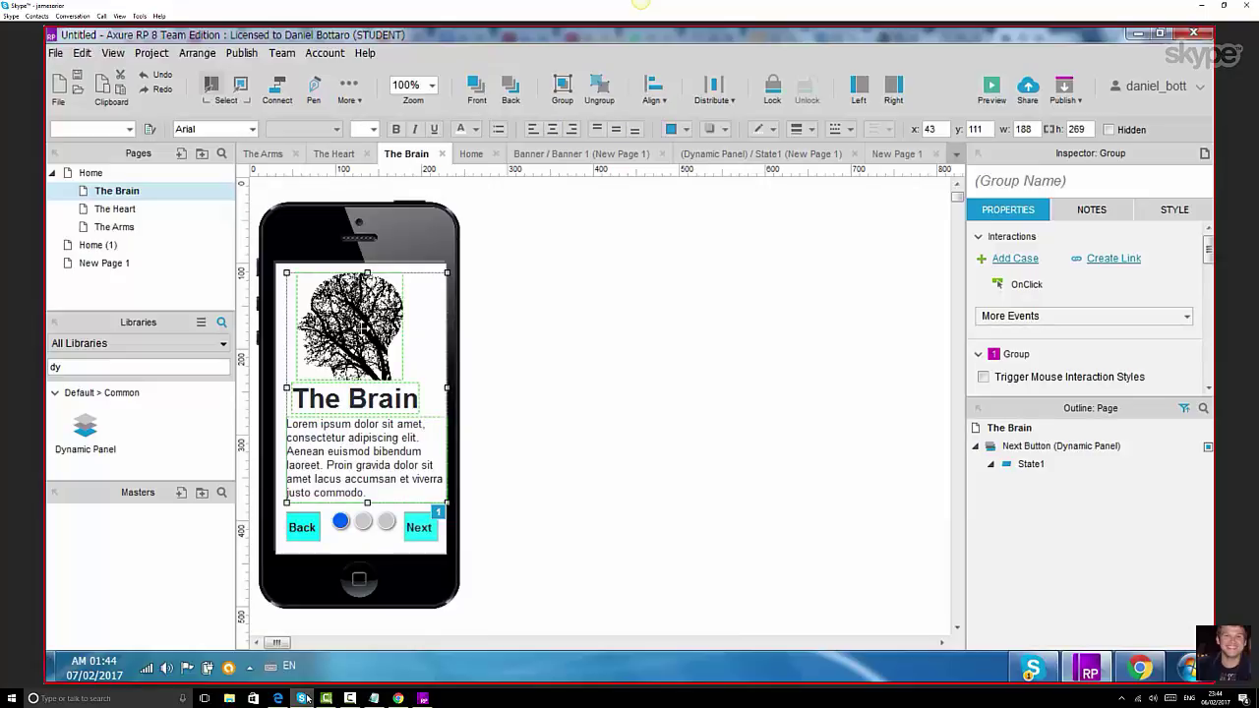
right_click(364, 335)
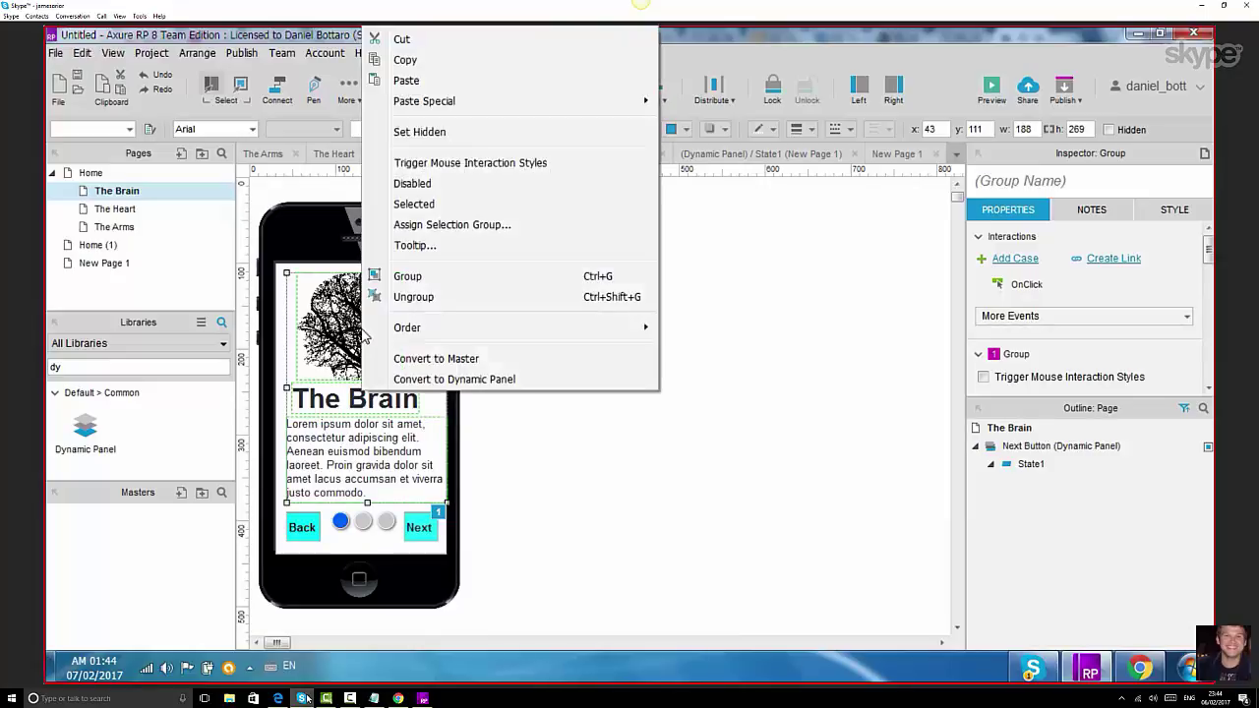
click(424, 382)
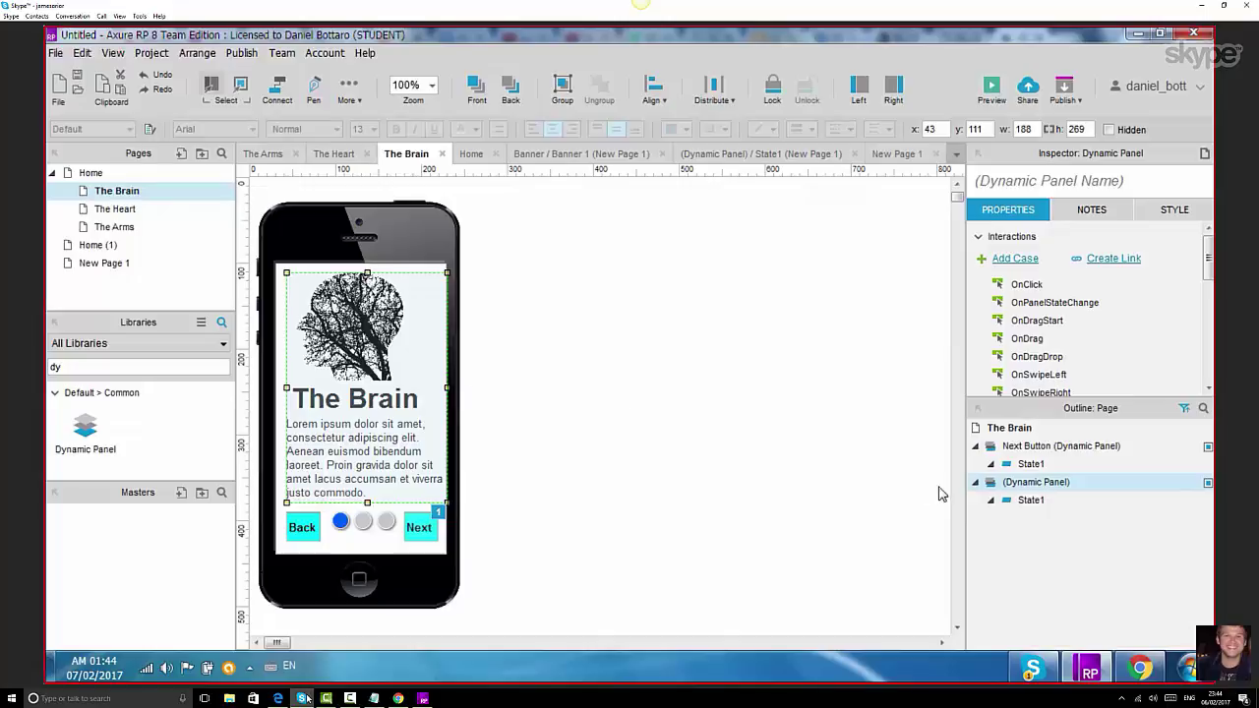
- Name the new dynamic panel on The Brain page "Slider"
double_click(1053, 489)
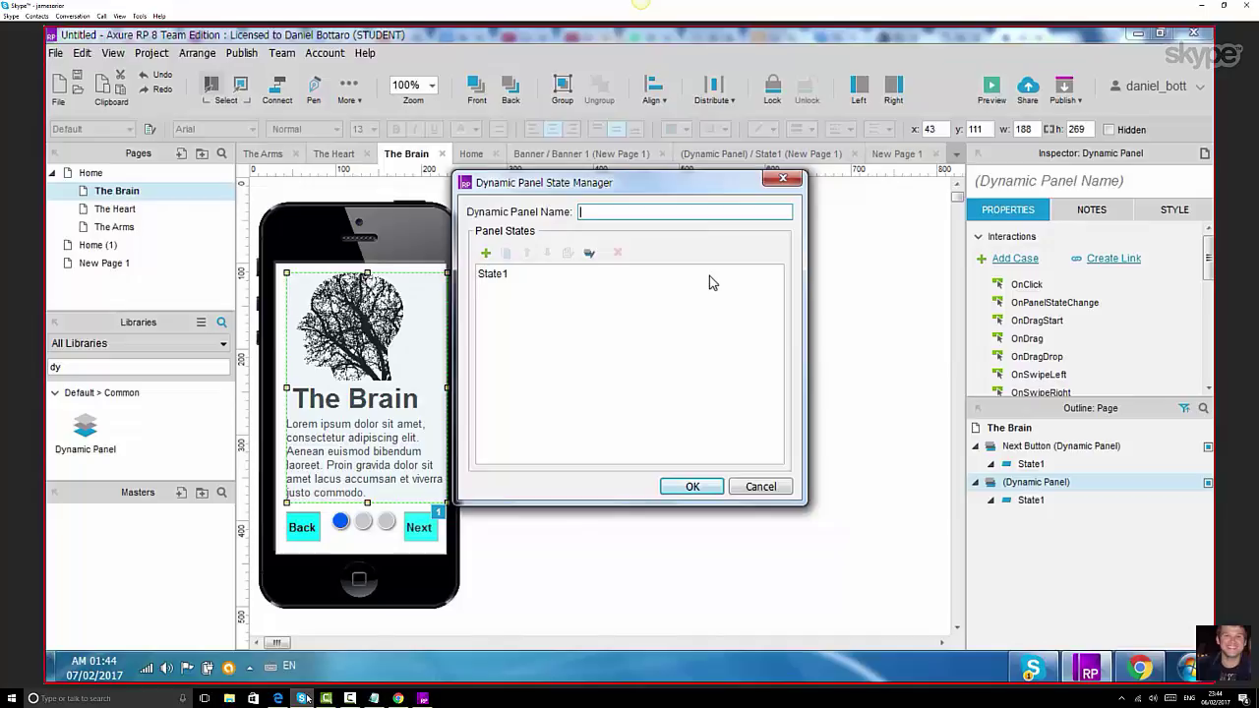
text(Slider)
click(689, 486)
click(662, 489)
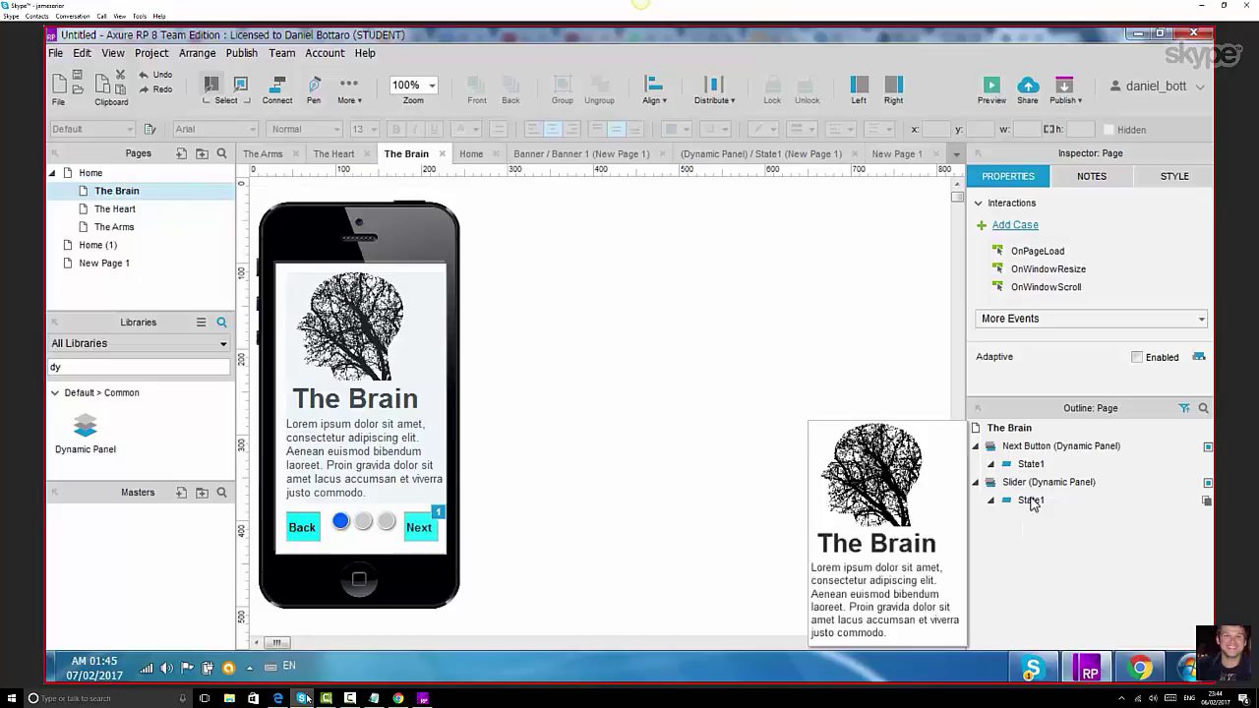
- Add two more states, State2 and State3, to the Slider dynamic panel
double_click(1024, 484)
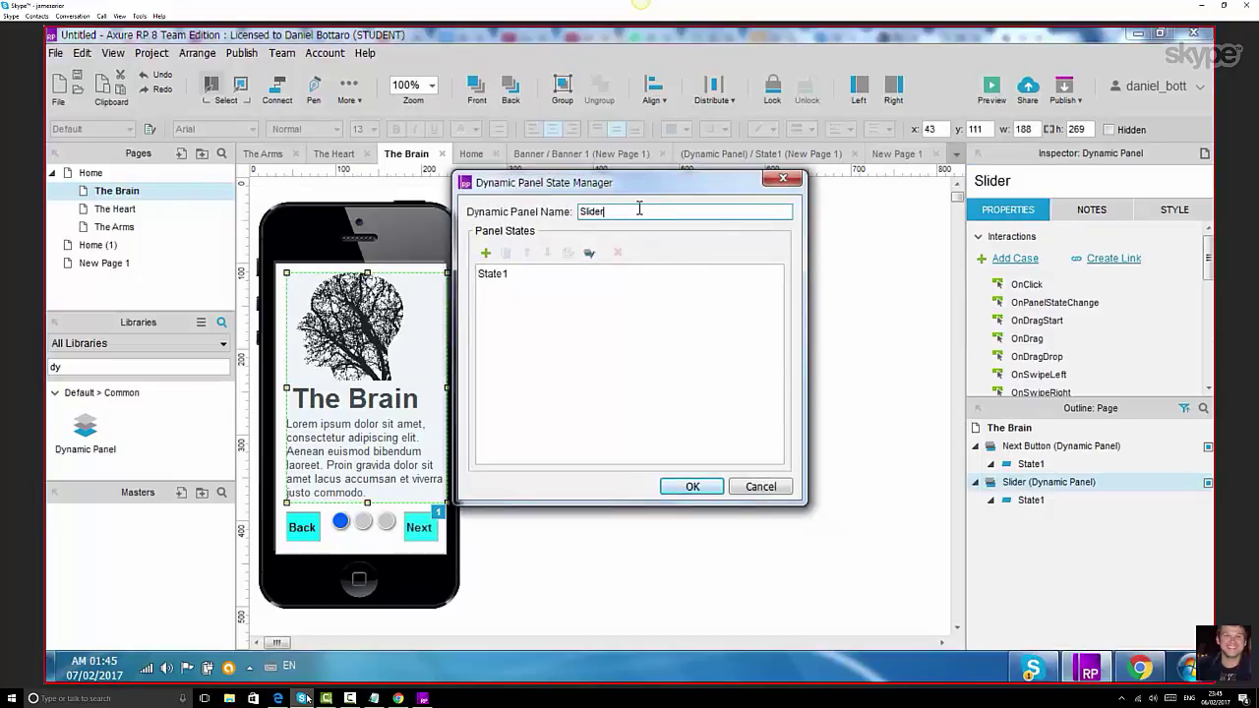
click(485, 253)
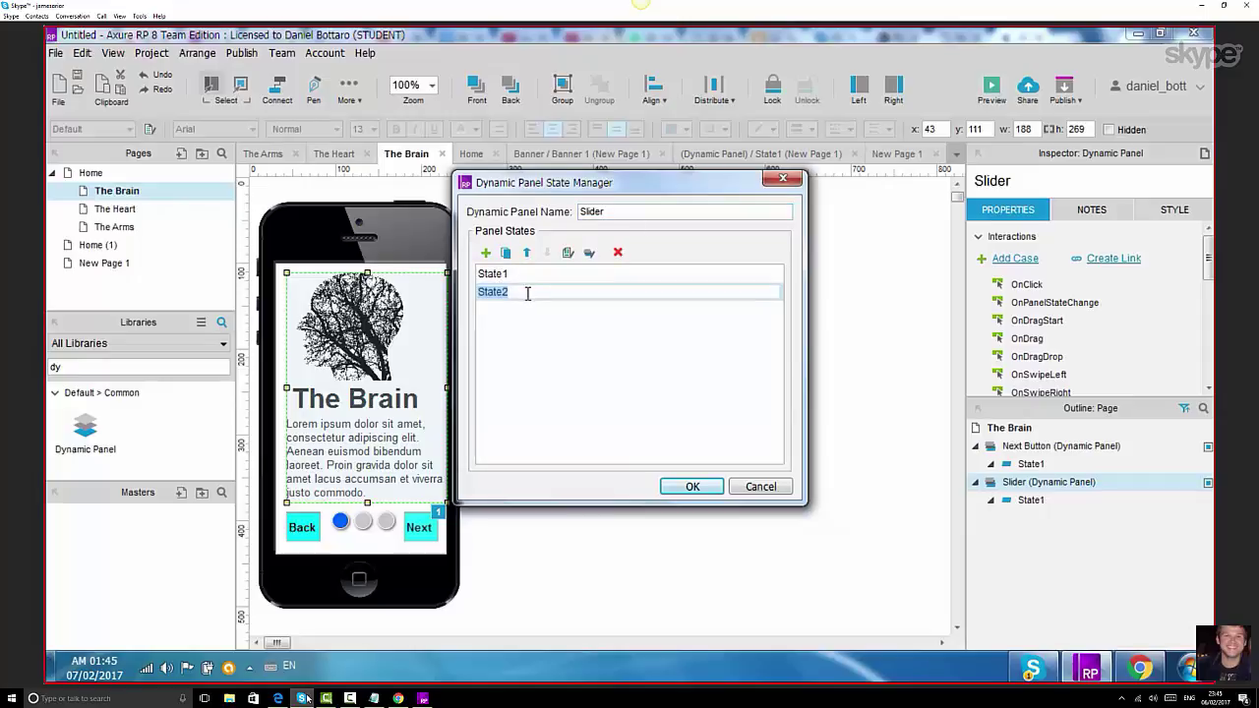
click(486, 254)
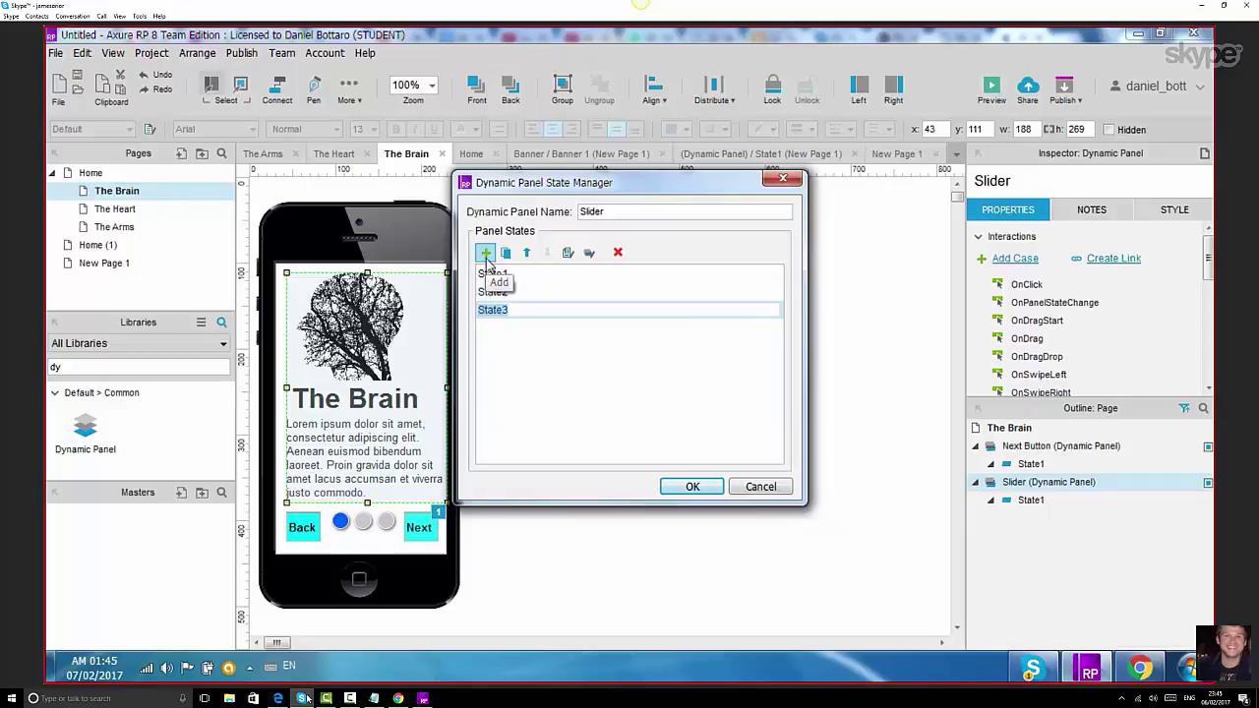
click(705, 494)
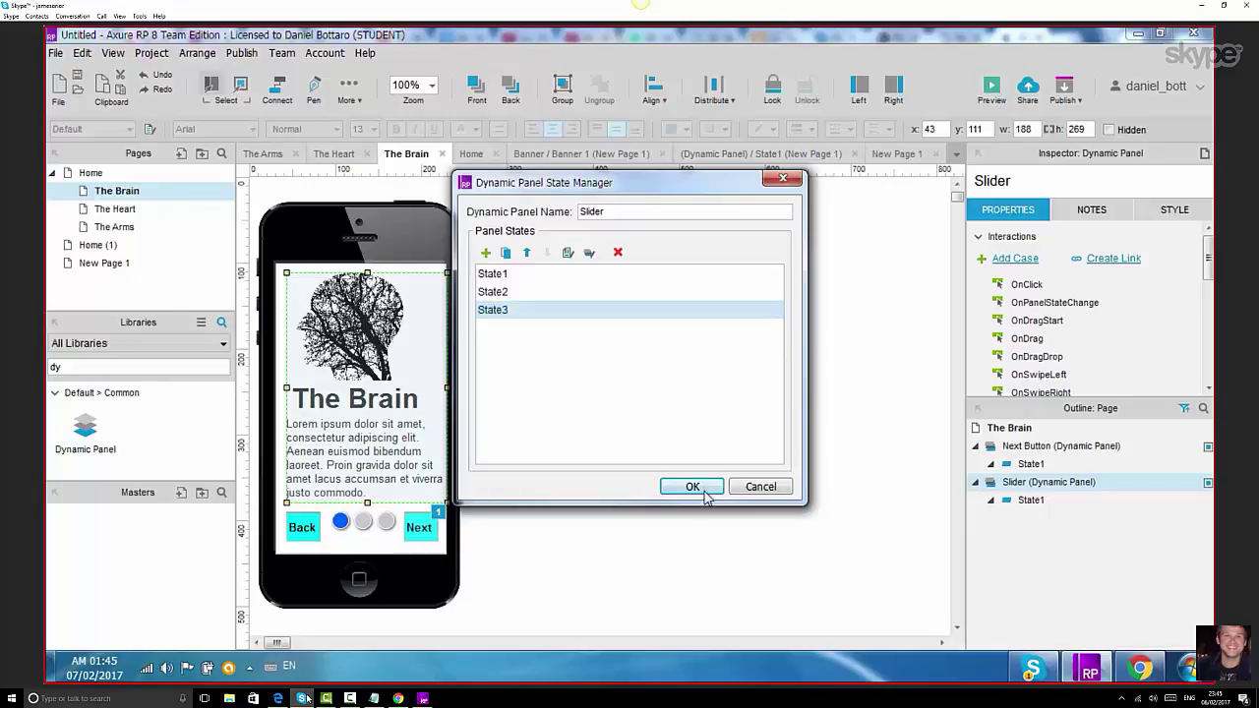
click(704, 493)
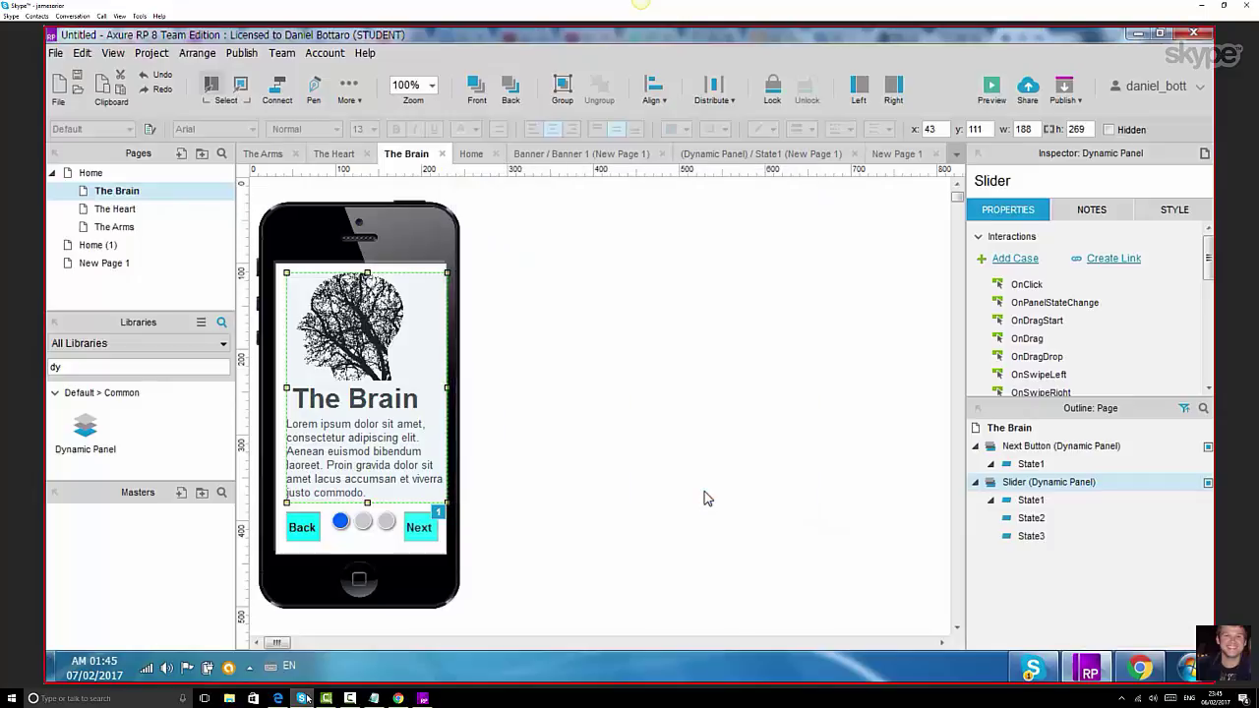
- Open State1 of the Slider panel to check its content
click(638, 487)
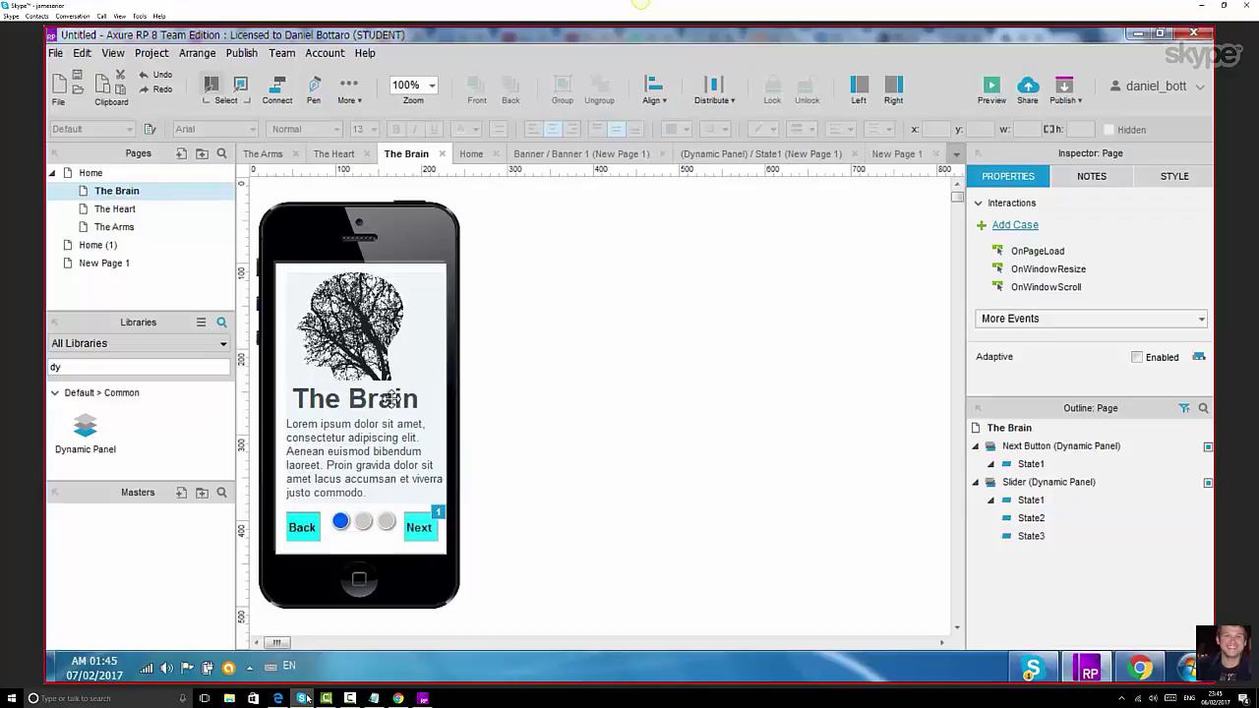
click(1035, 502)
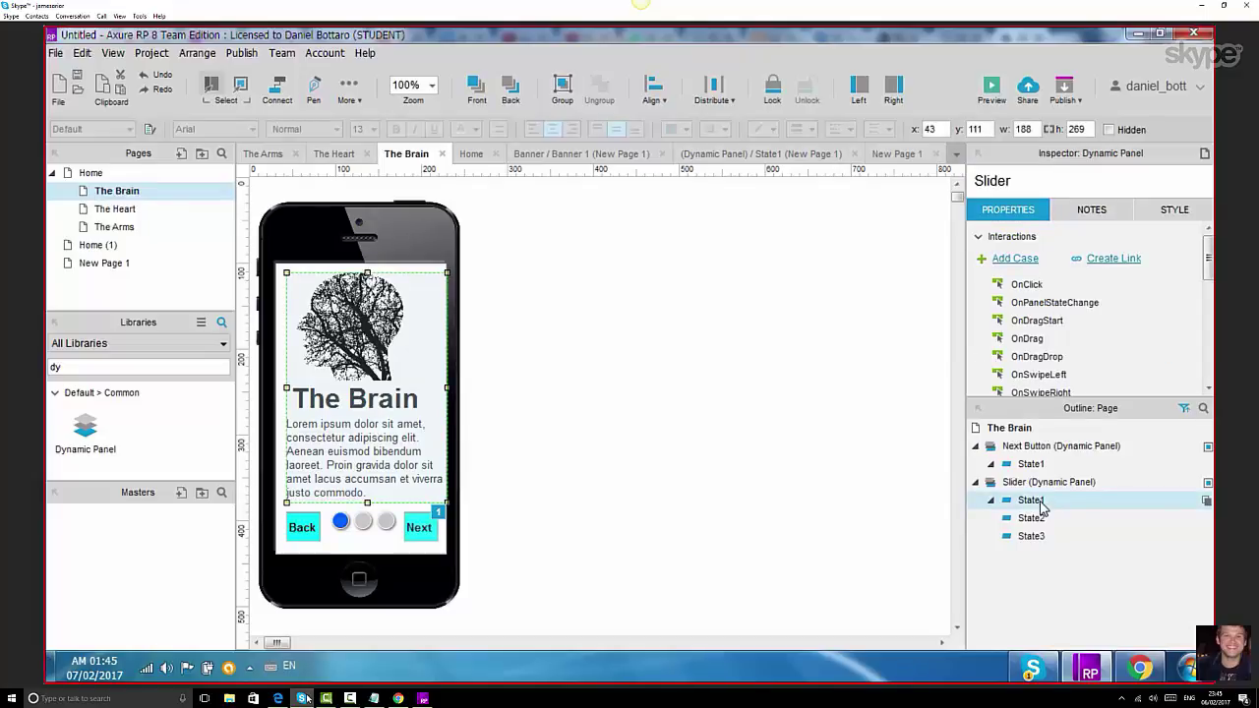
double_click(1031, 501)
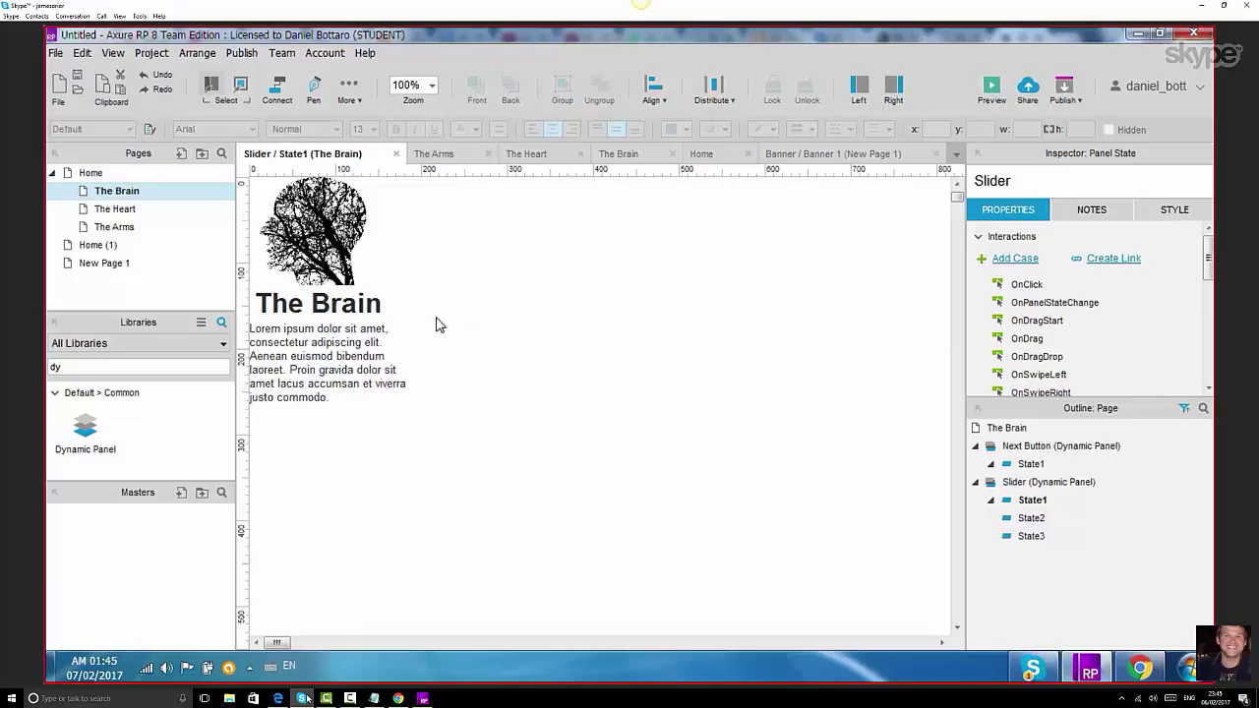
click(177, 161)
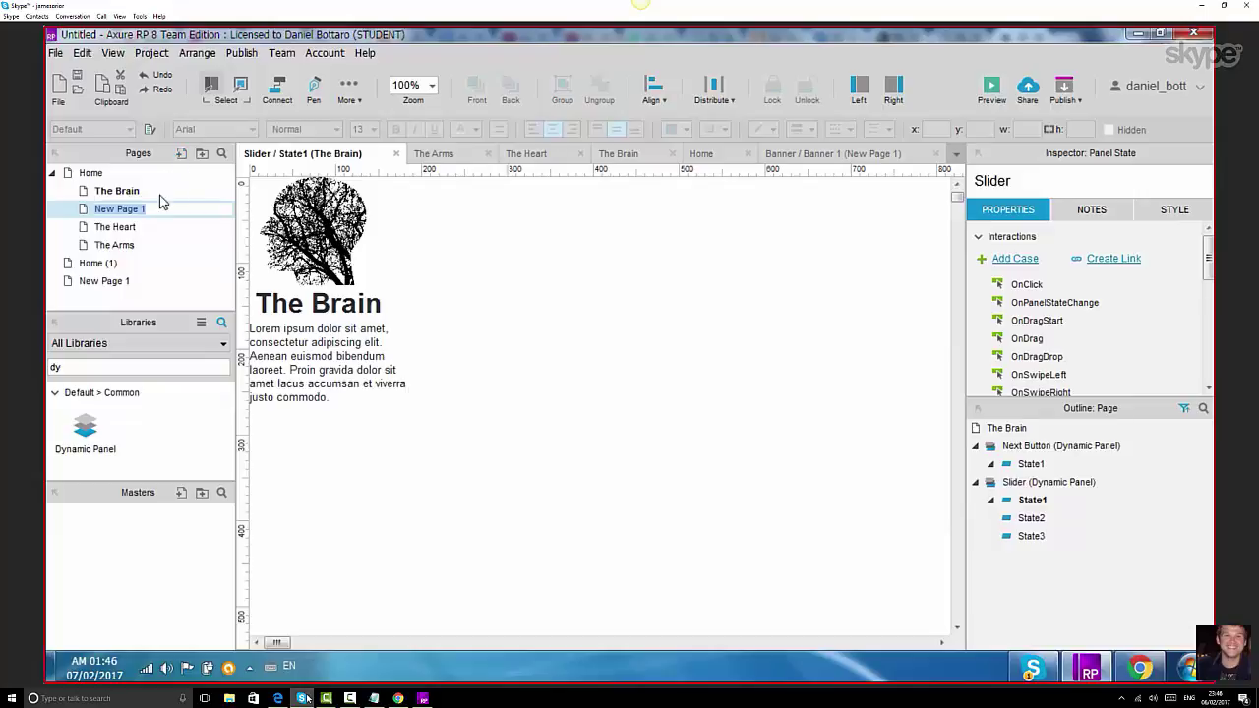
right_click(85, 214)
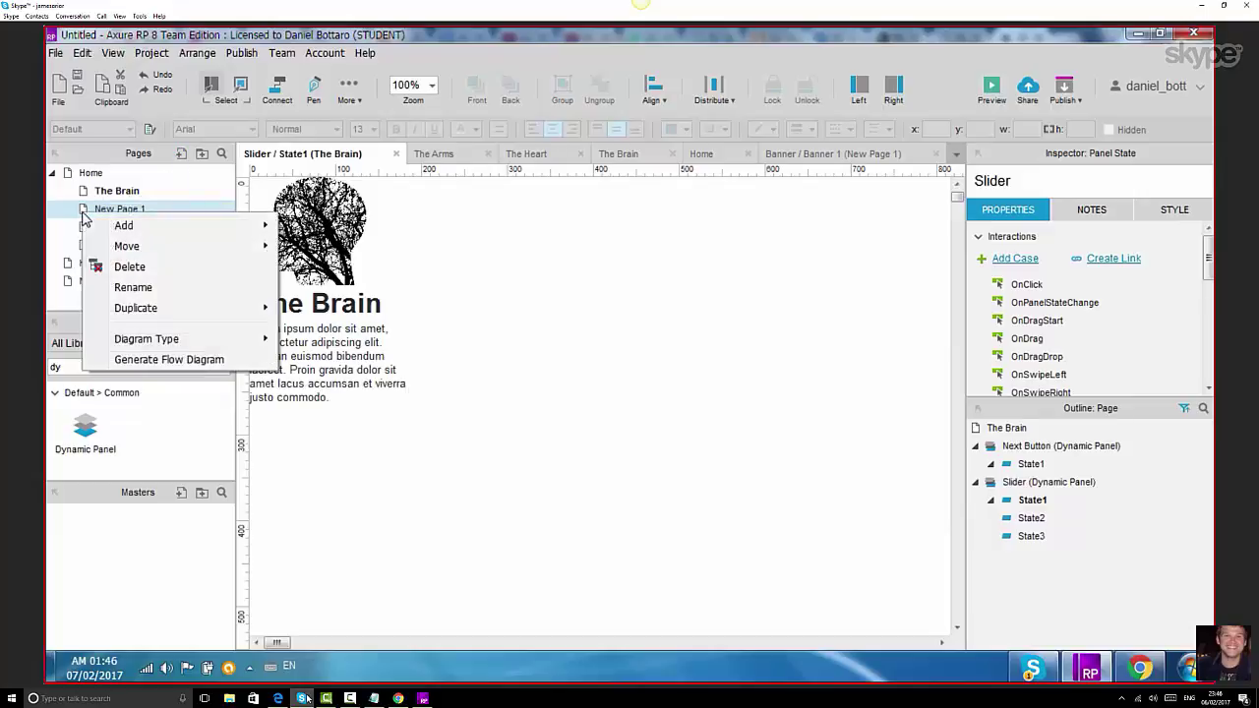
click(135, 268)
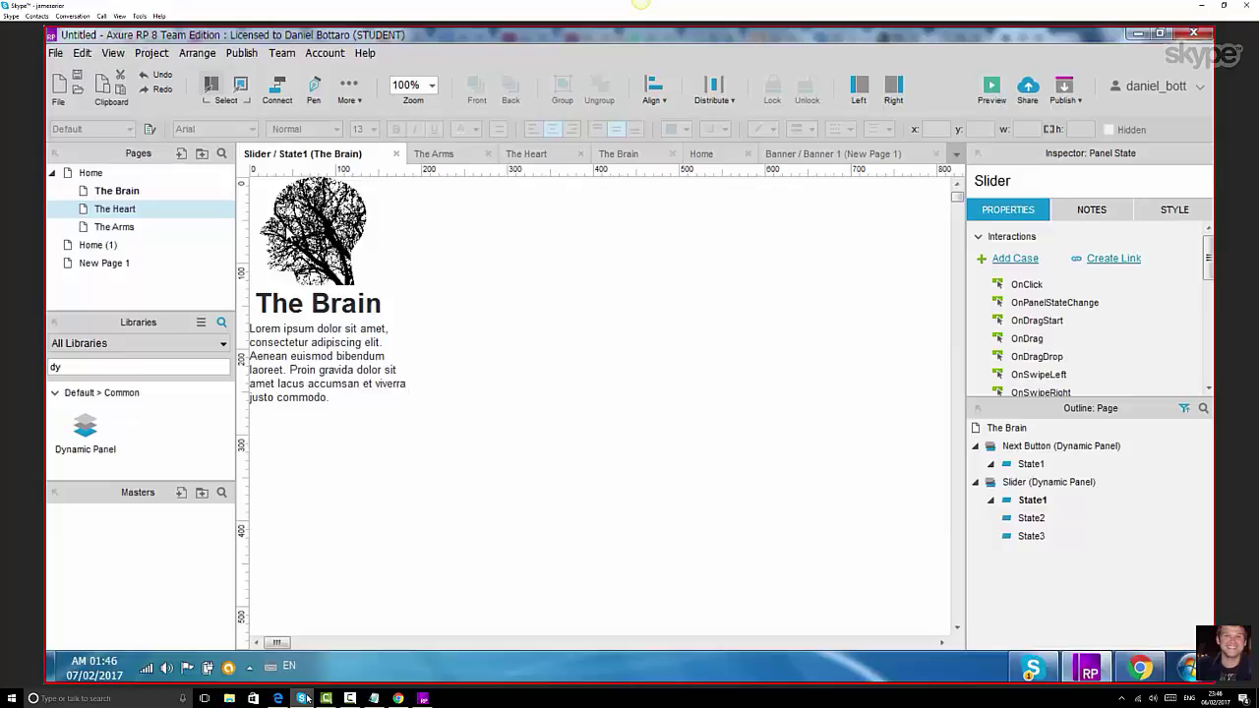
- Cut the group of picture, title and text from The Arms page
click(440, 155)
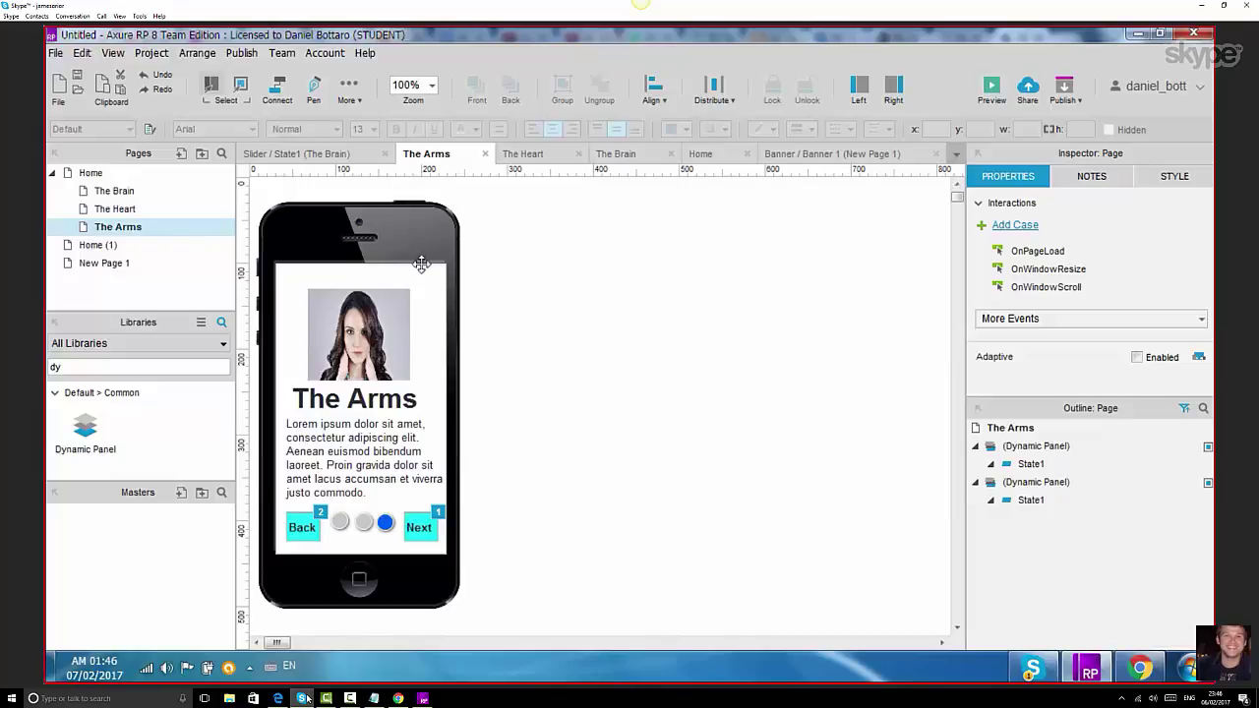
click(385, 301)
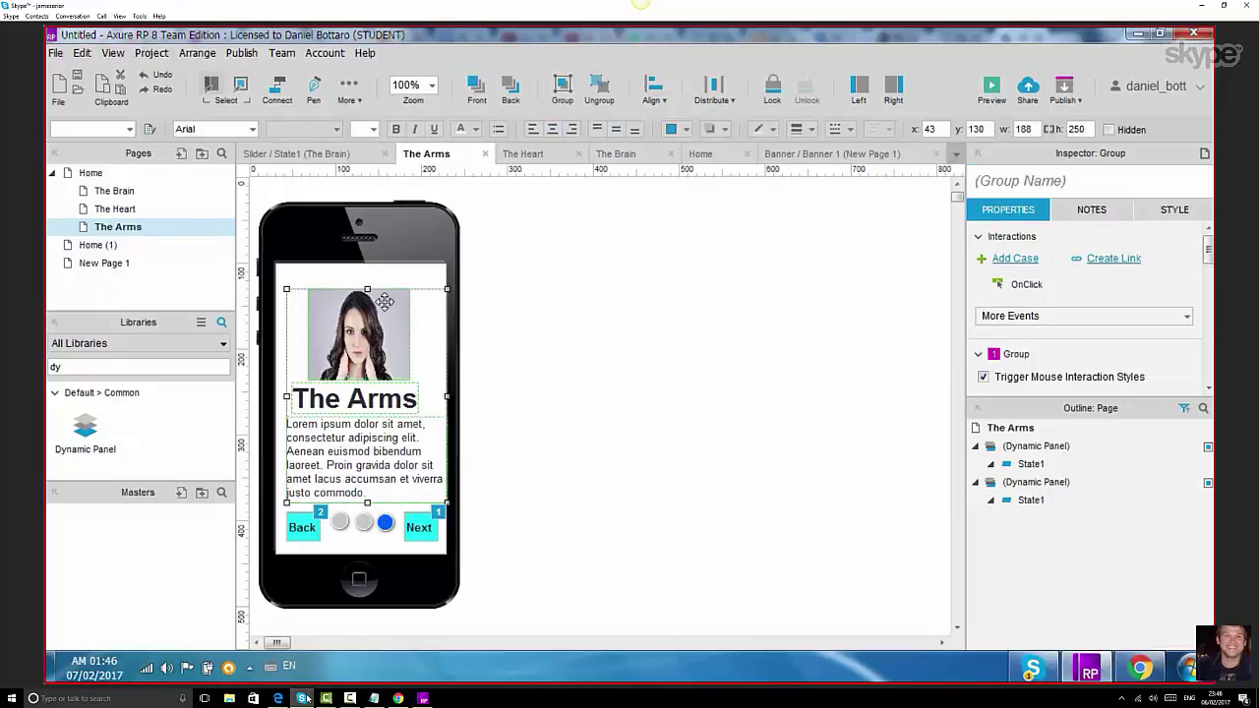
right_click(384, 301)
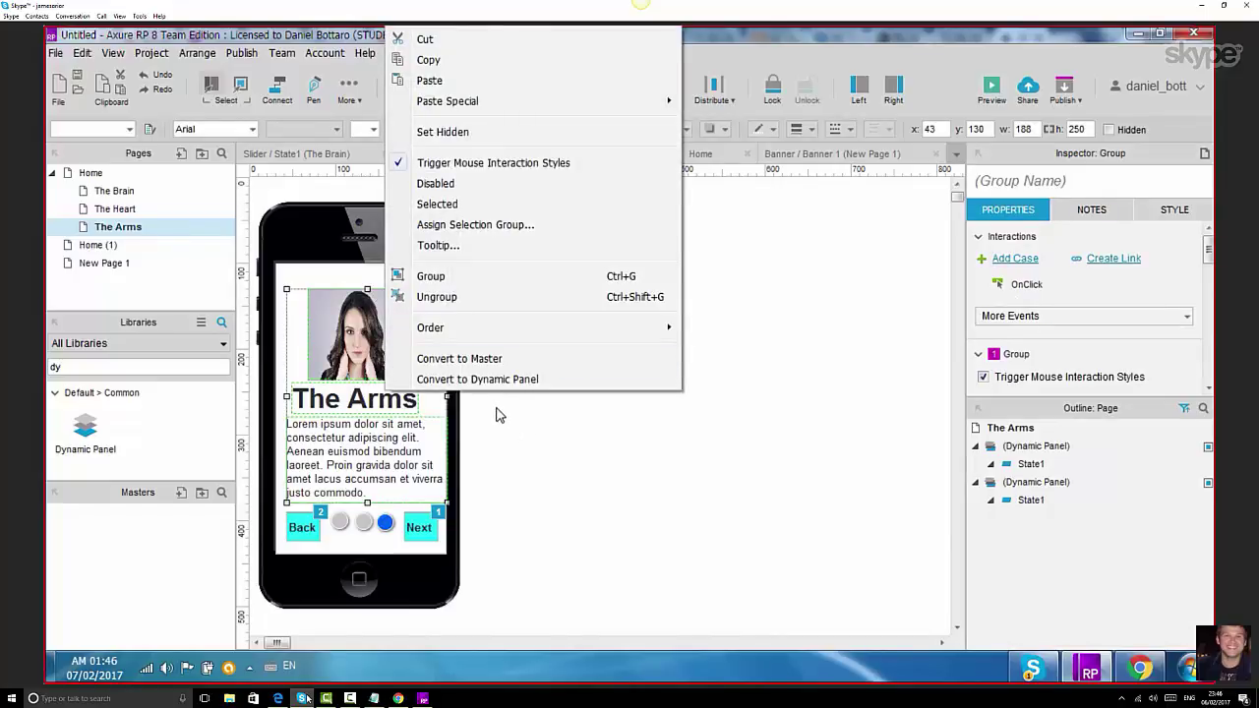
click(433, 44)
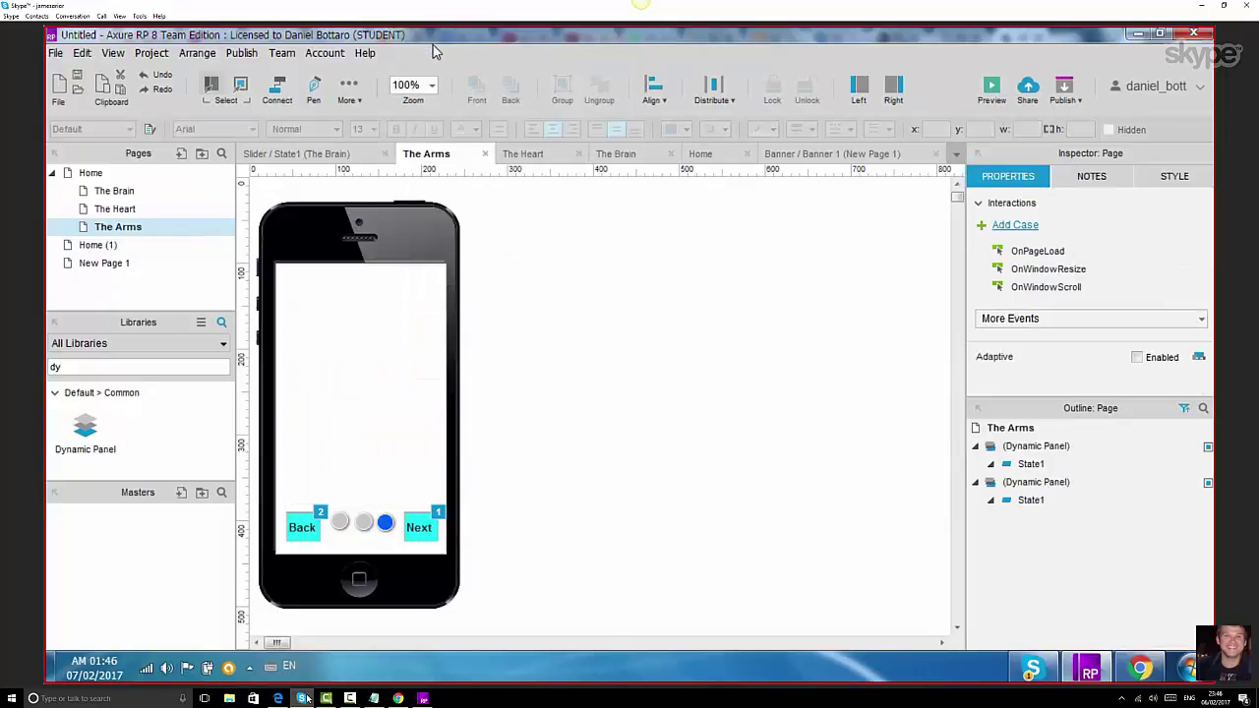
- Return to The Brain page and paste the cut Arms group into State2 of the Slider panel
mouse_move(177, 210)
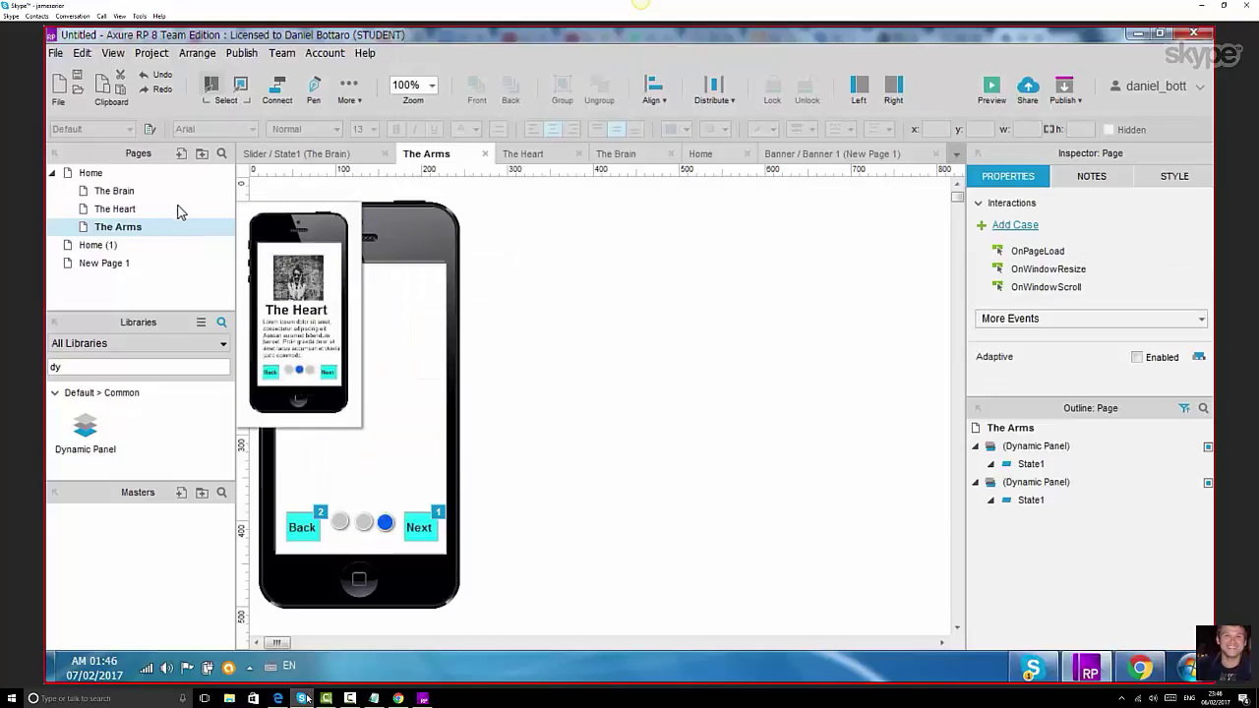
click(145, 194)
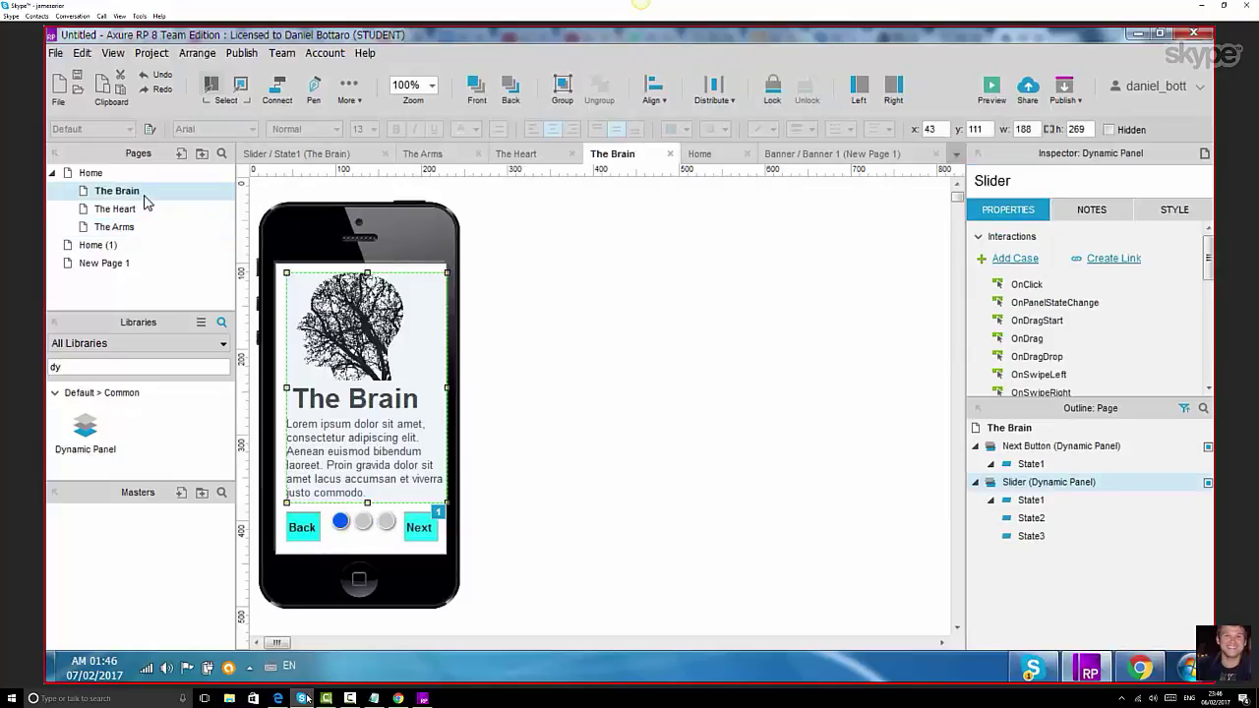
click(1035, 525)
double_click(1035, 524)
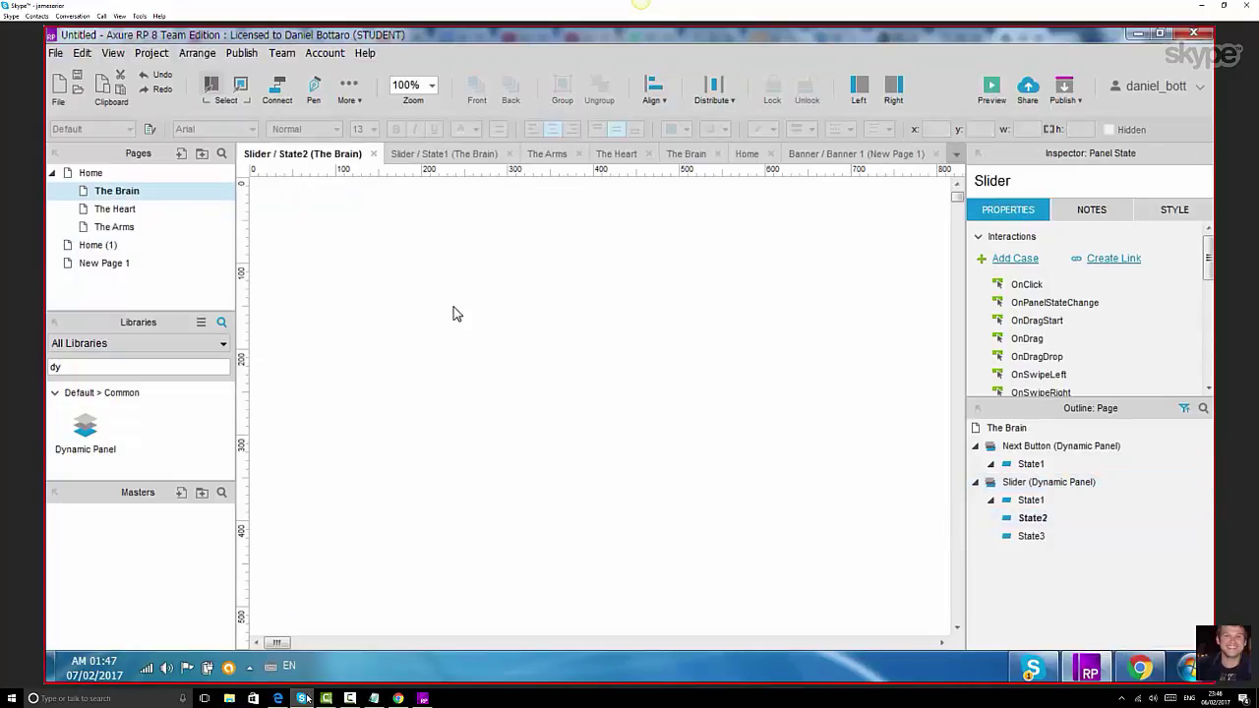
key(ctrl+v)
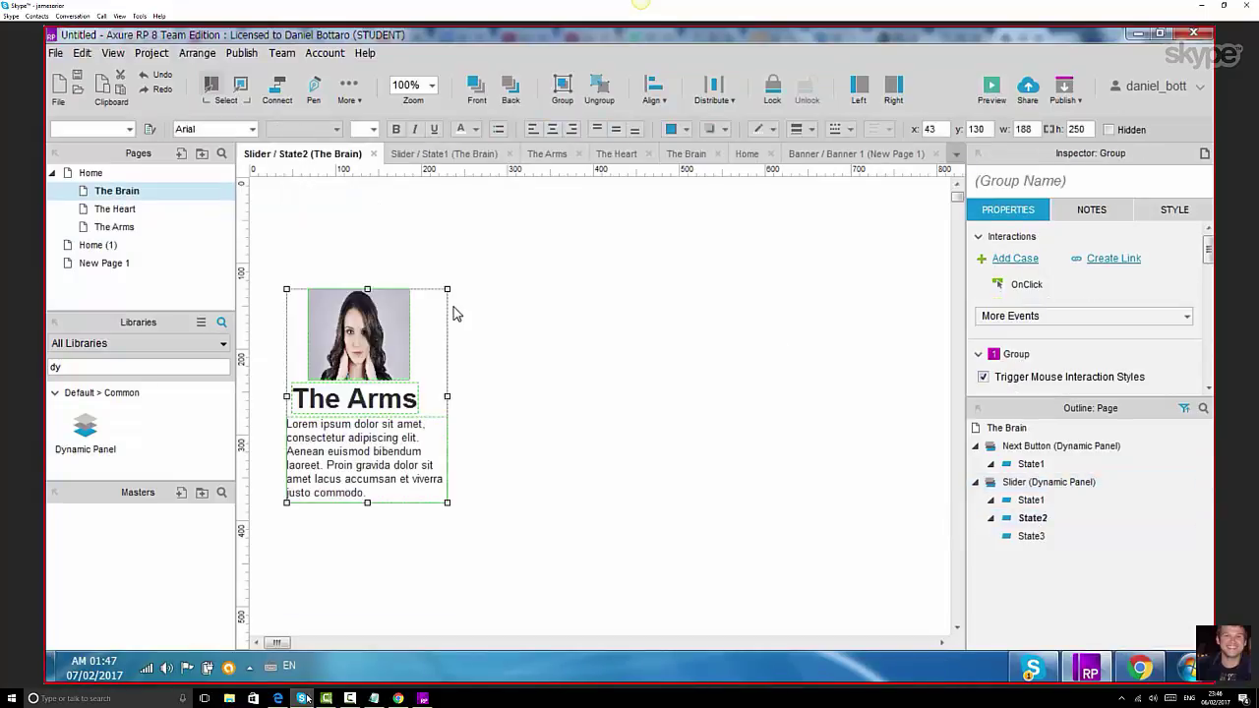
- Position the pasted Arms group at x 0, y 0 in State2
drag(386, 323, 326, 237)
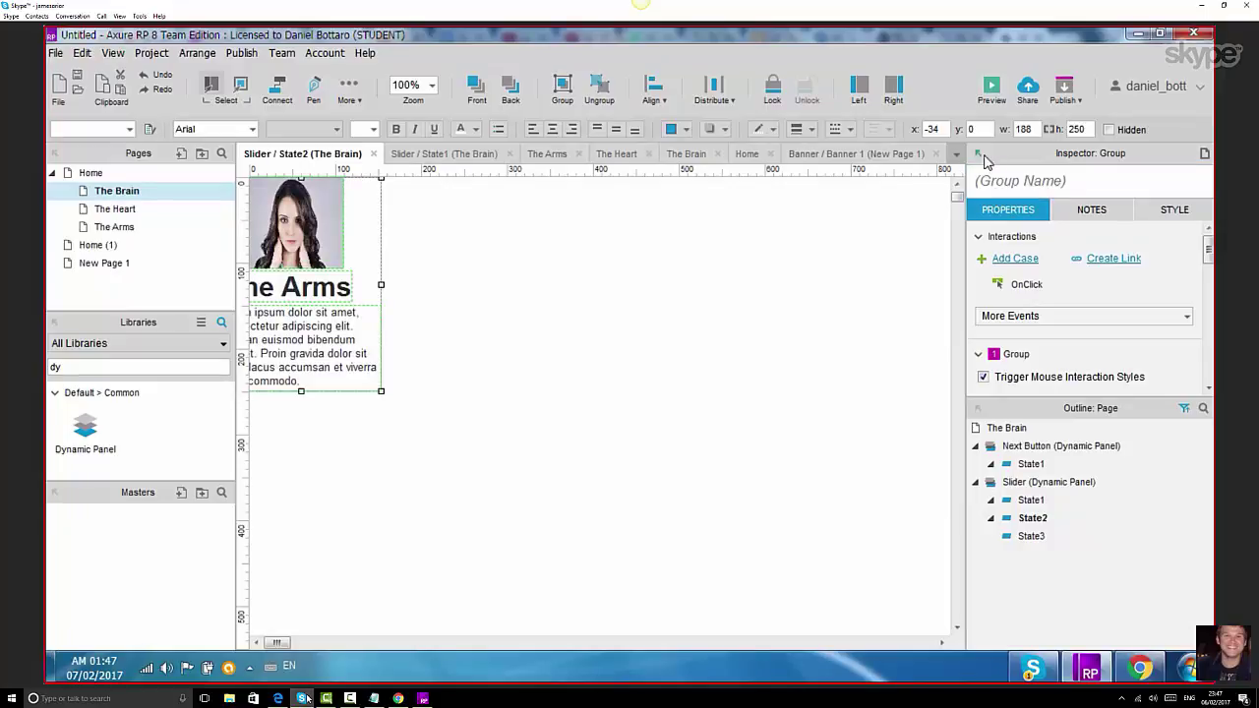
click(940, 129)
text(0)
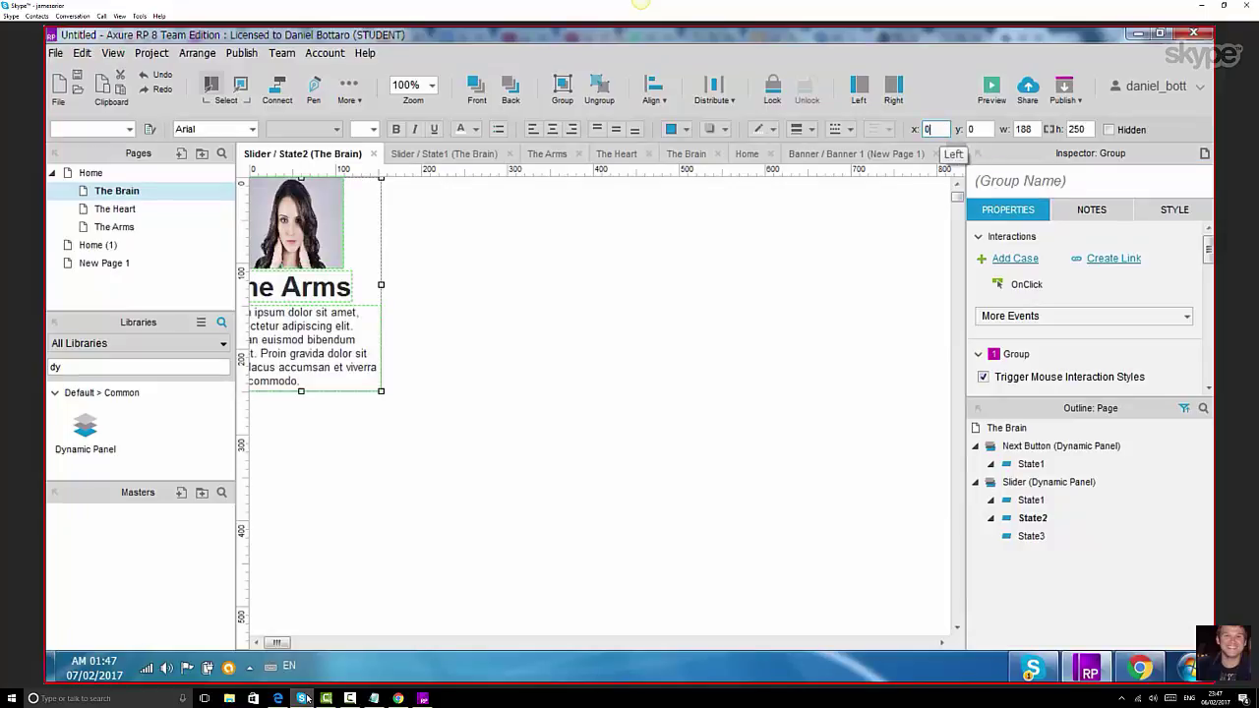
key(Return)
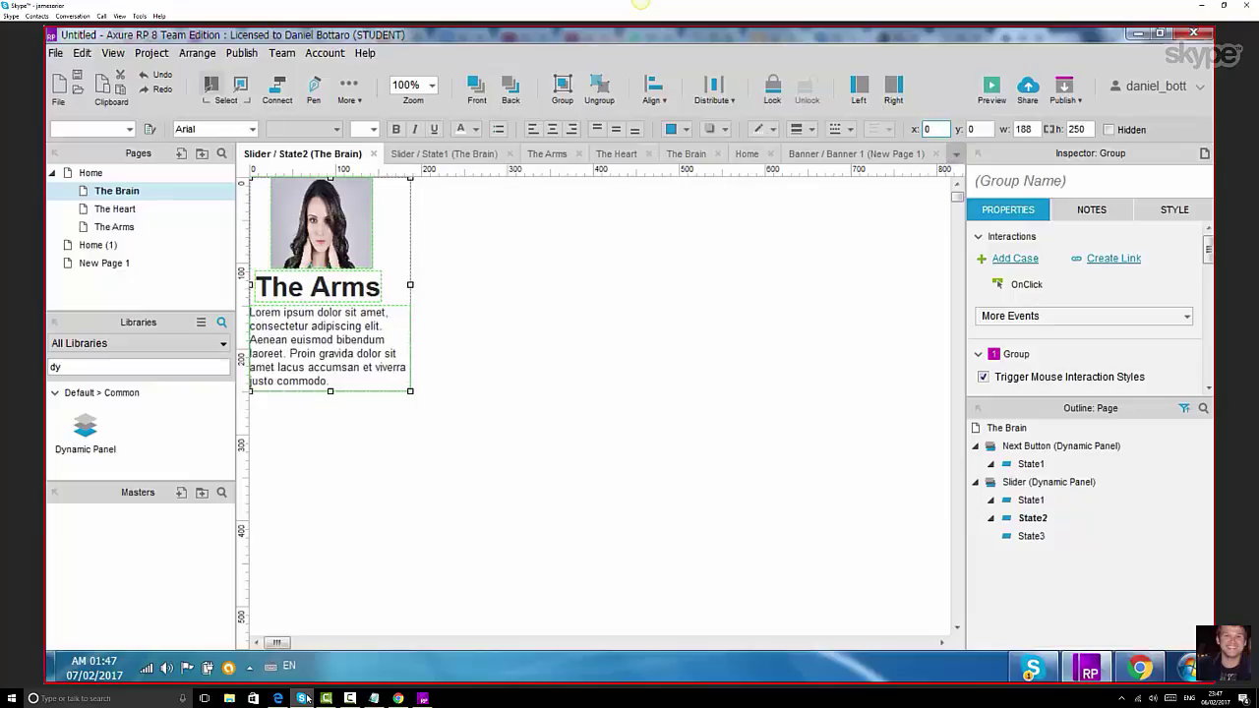
click(704, 254)
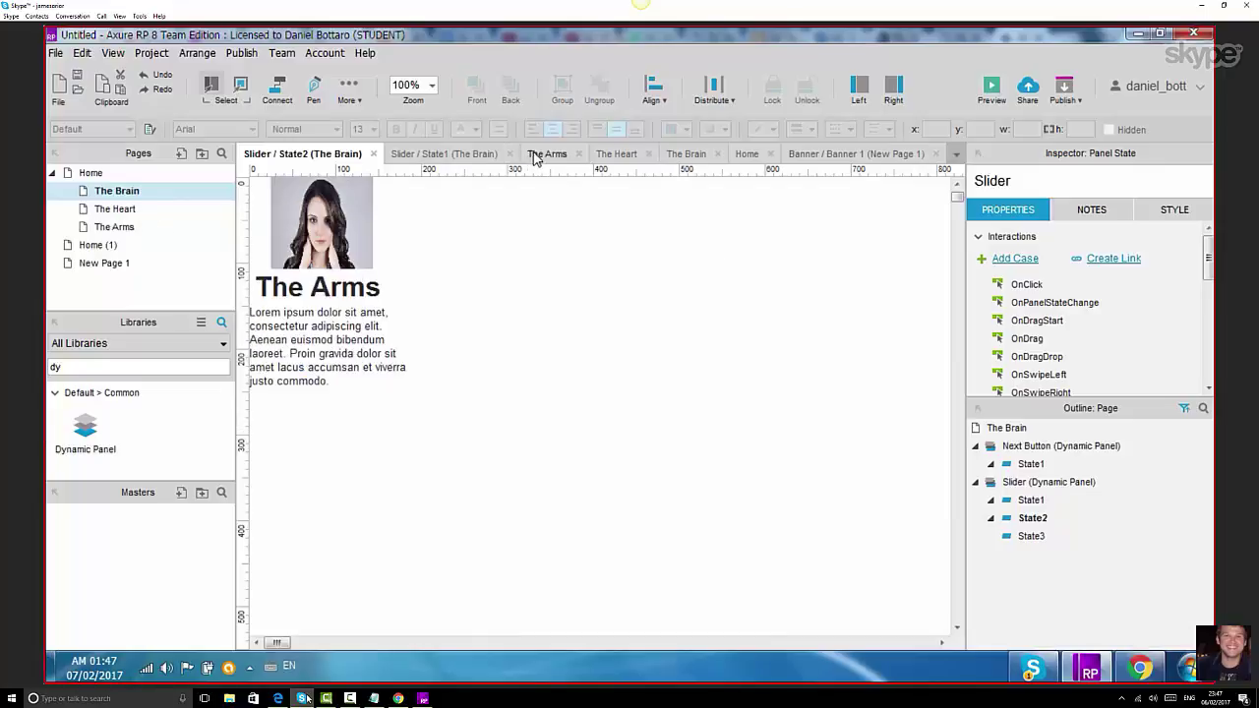
- Cut the group of picture, title and text from The Heart page
click(613, 157)
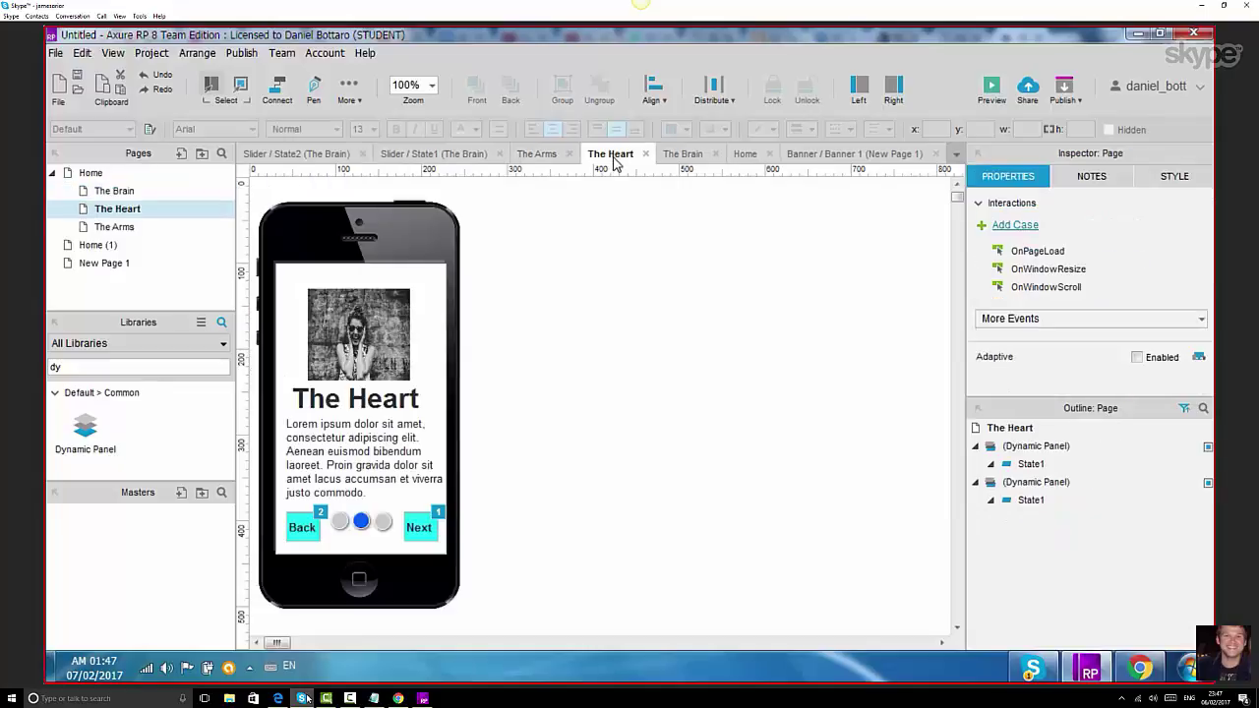
double_click(349, 378)
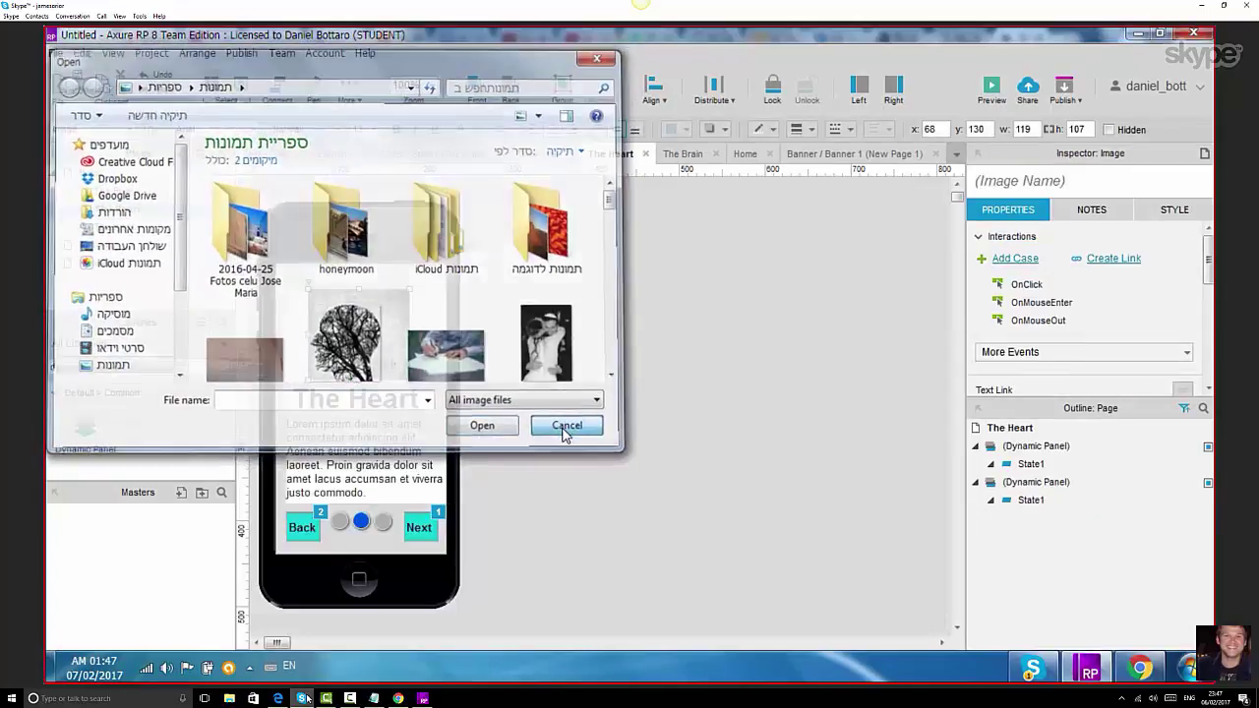
click(570, 429)
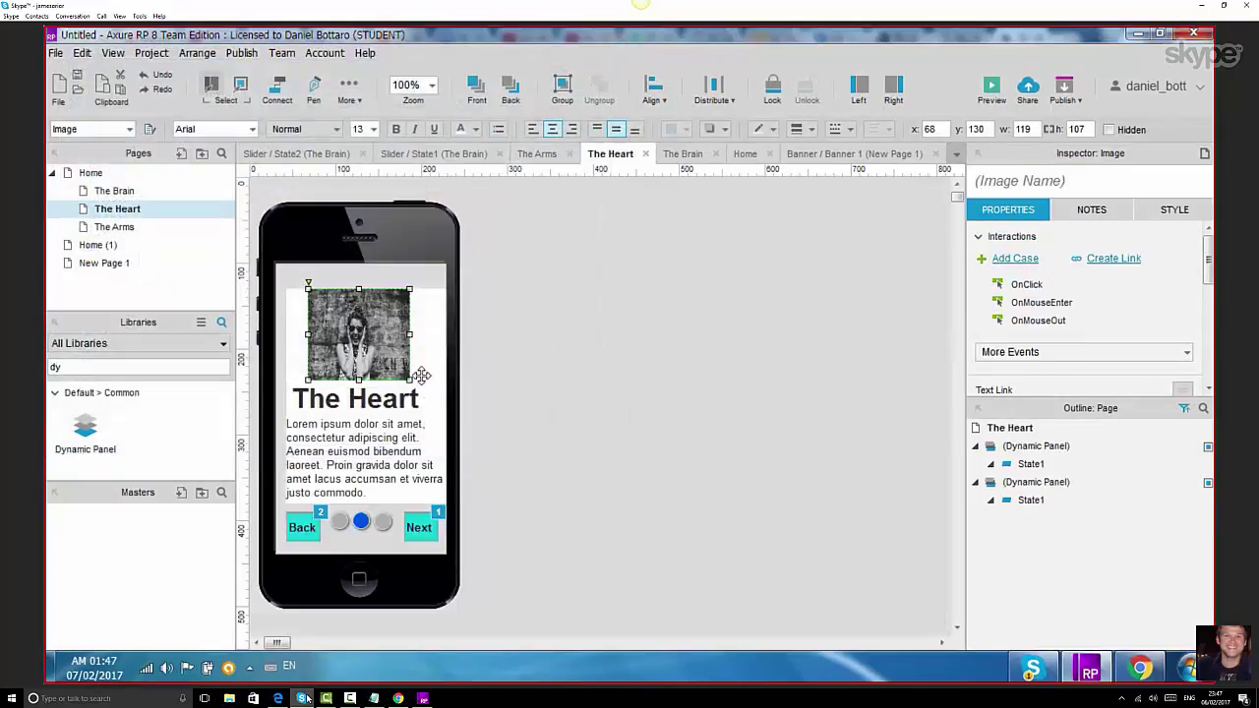
click(358, 405)
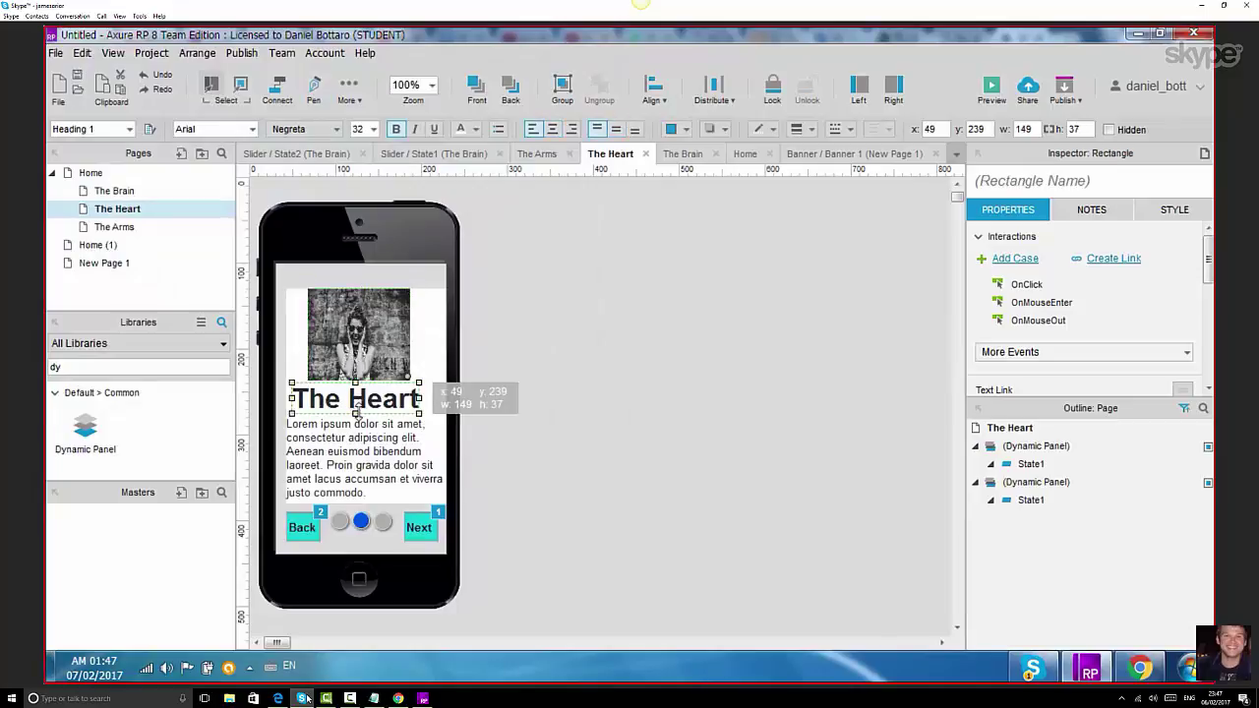
click(376, 356)
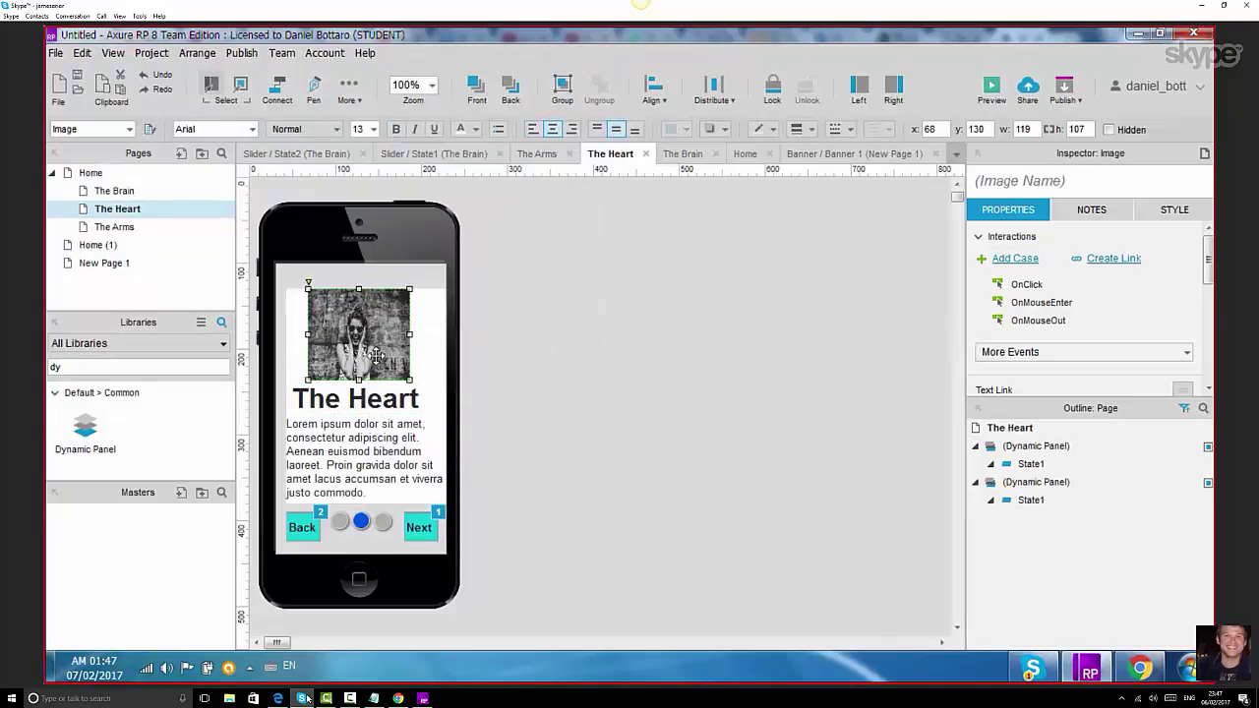
click(427, 305)
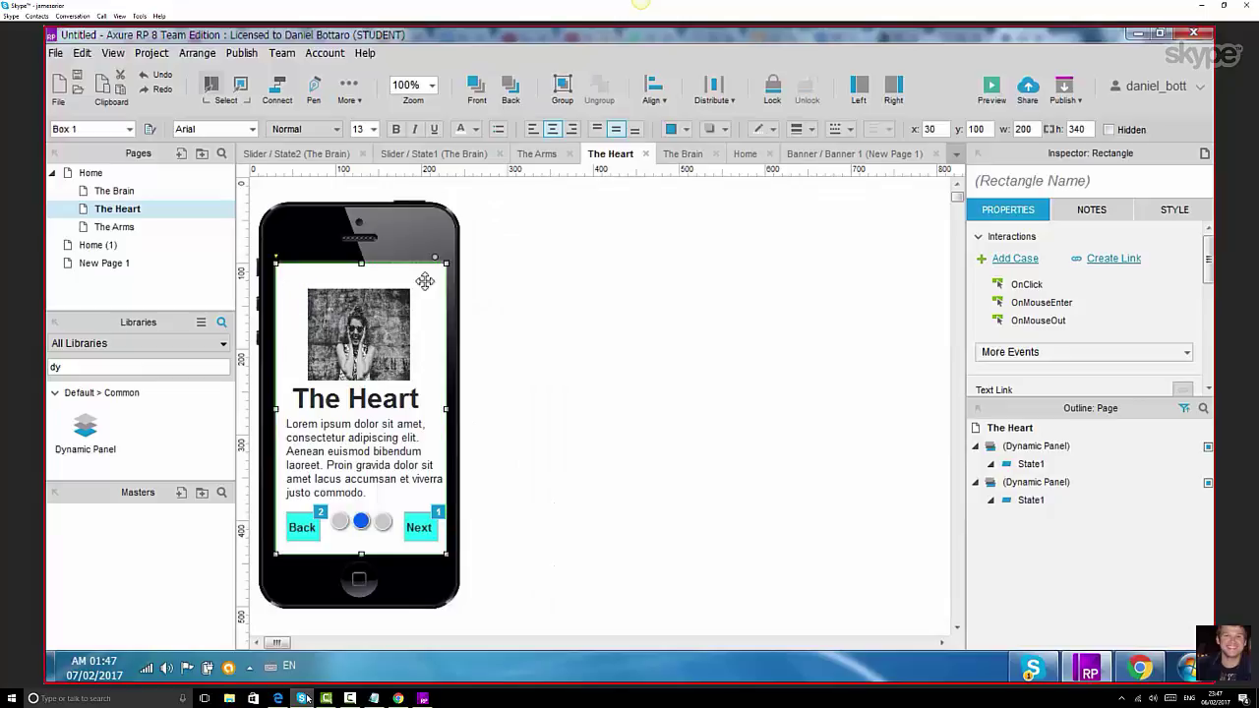
click(514, 318)
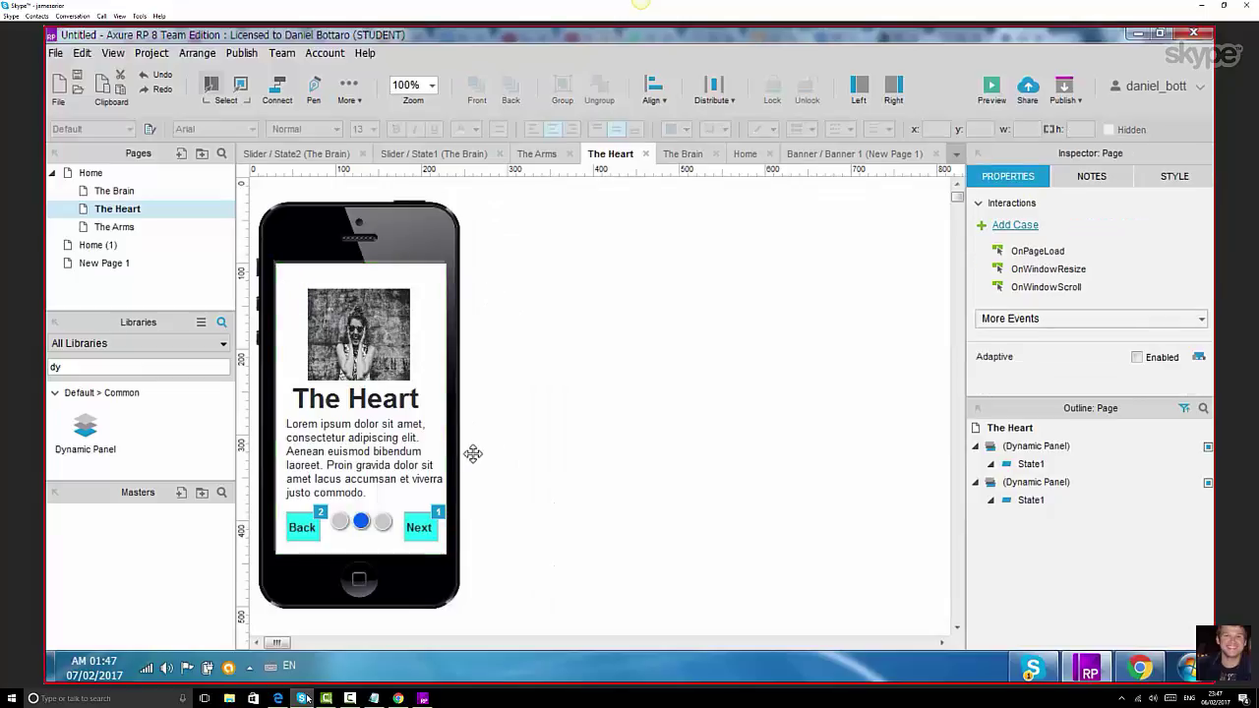
click(398, 471)
right_click(393, 451)
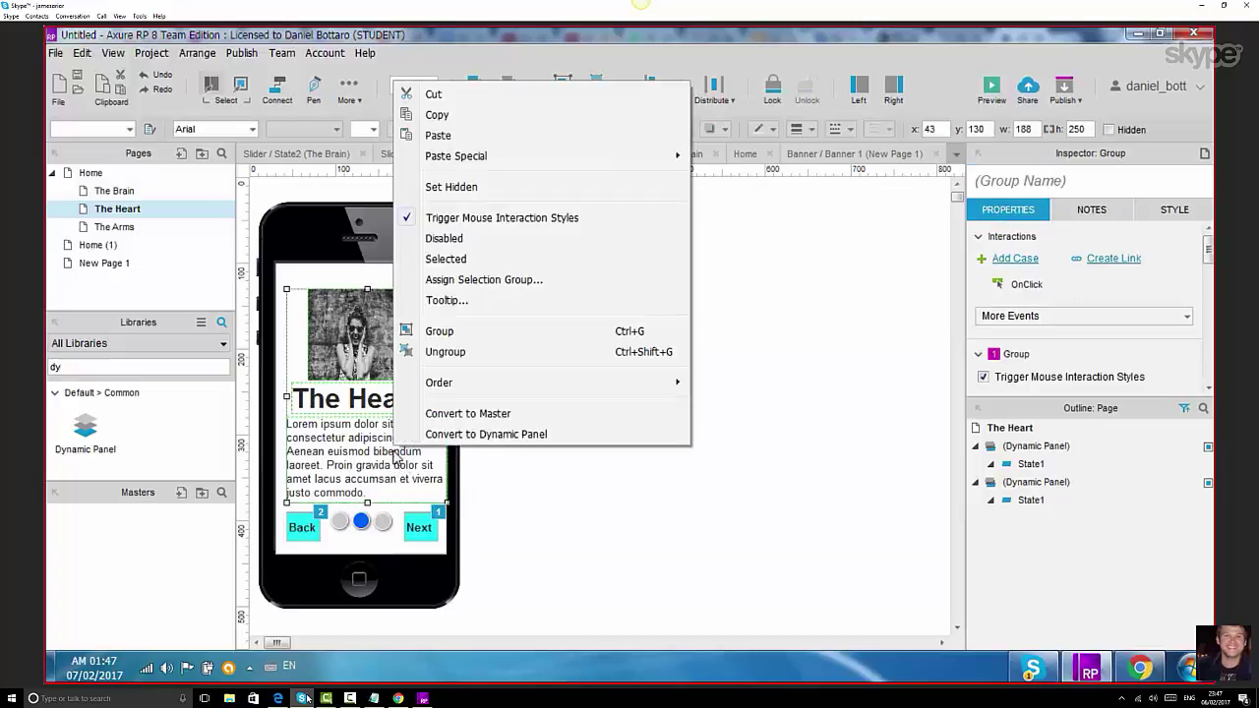
click(434, 94)
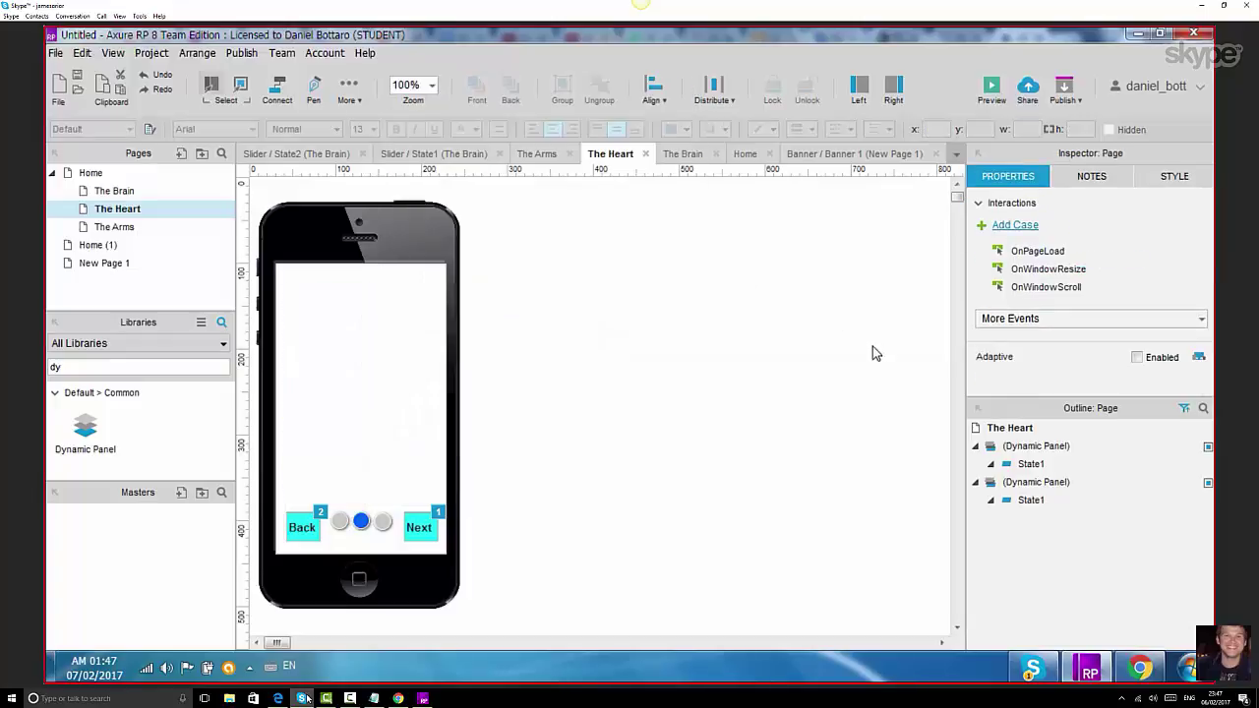
- Return to The Brain page and paste the cut Heart group into State3 of the Slider panel
double_click(114, 191)
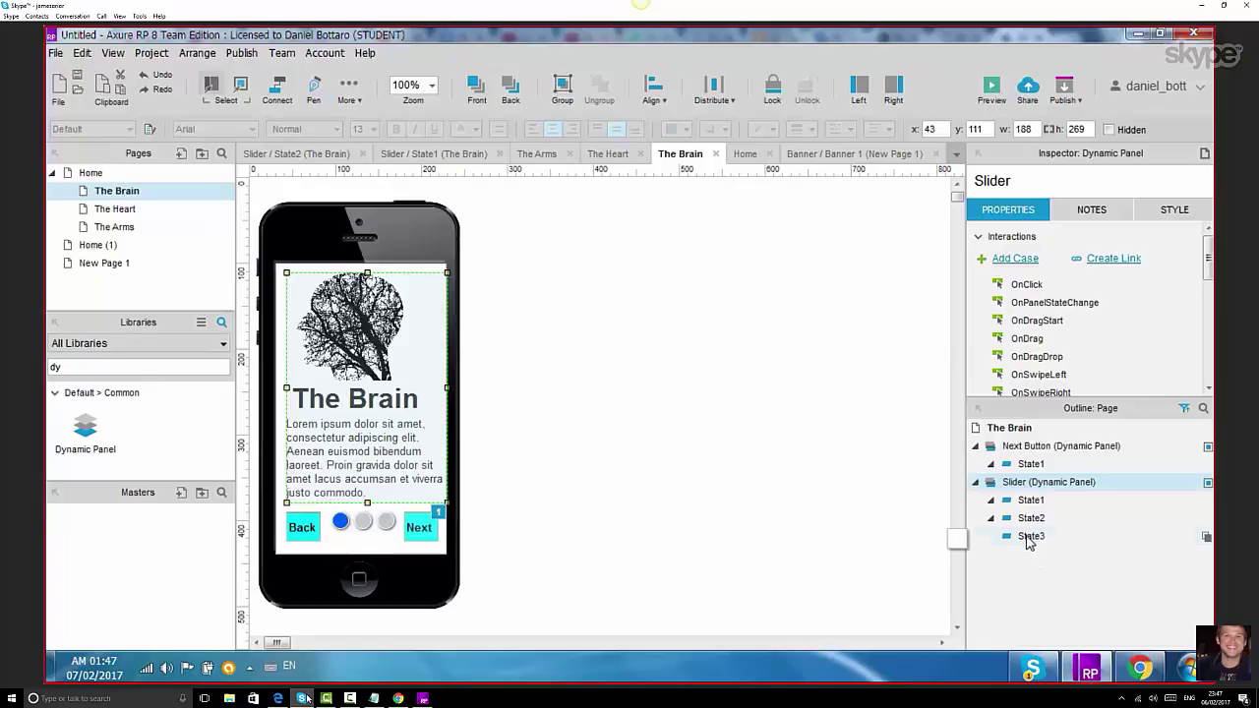
double_click(1029, 538)
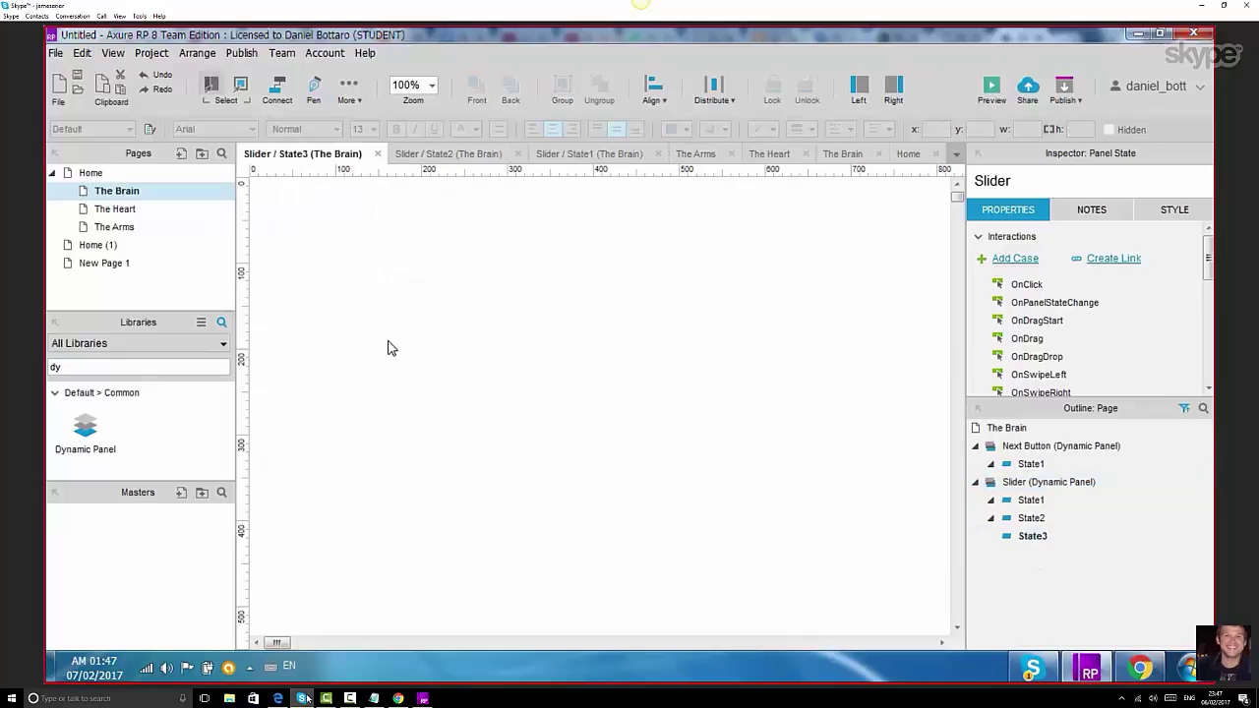
key(ctrl+v)
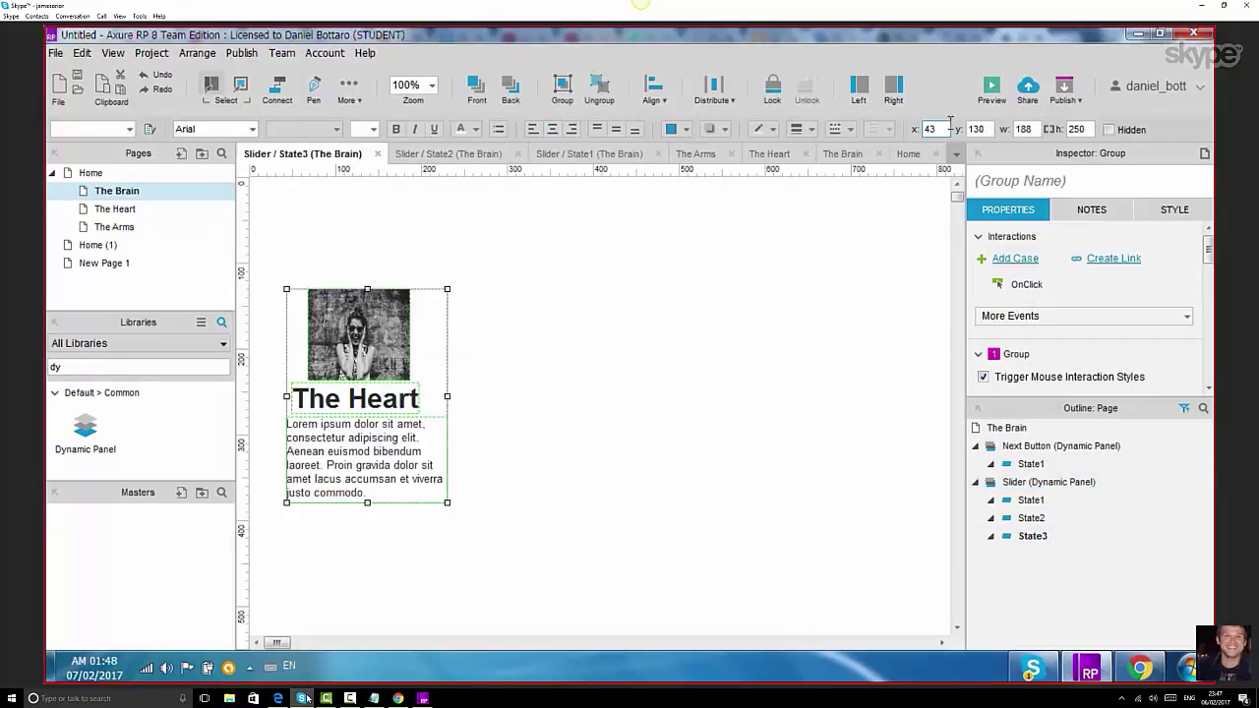
- Position the pasted Heart group at x 0, y 0 in State3, and return to The Brain page
key(BackSpace)
key(BackSpace)
text(0)
double_click(979, 129)
text(0)
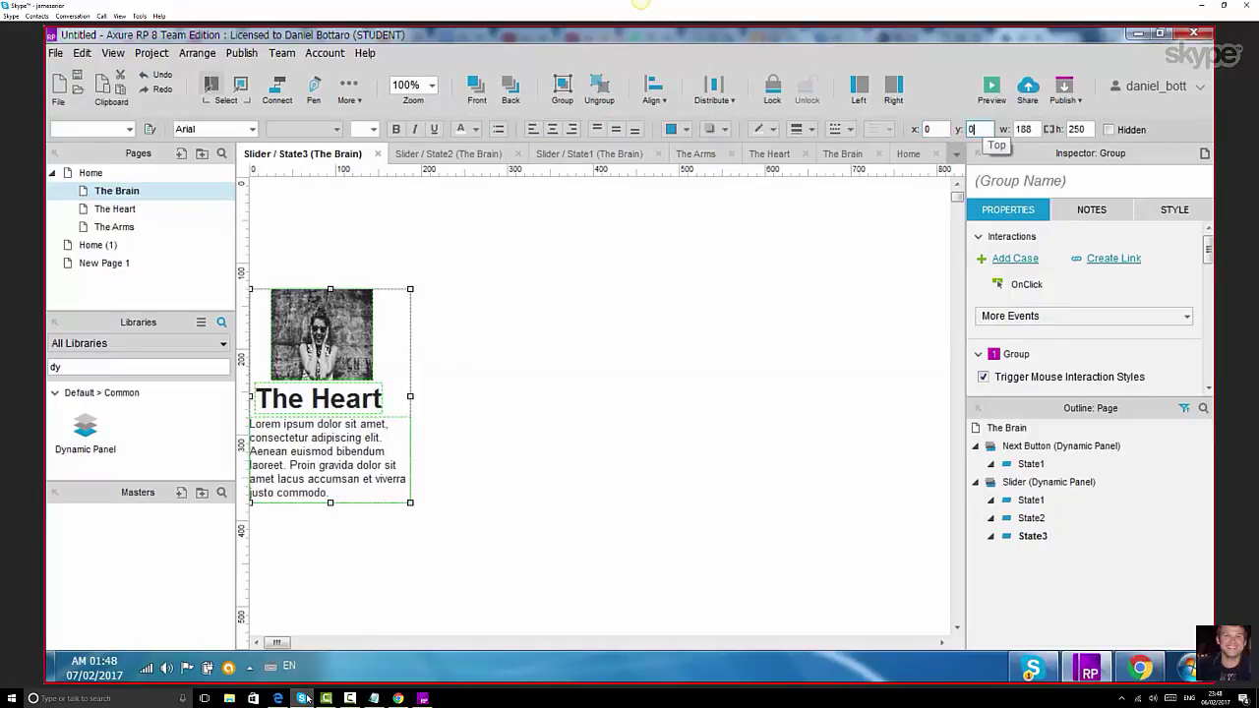
click(877, 196)
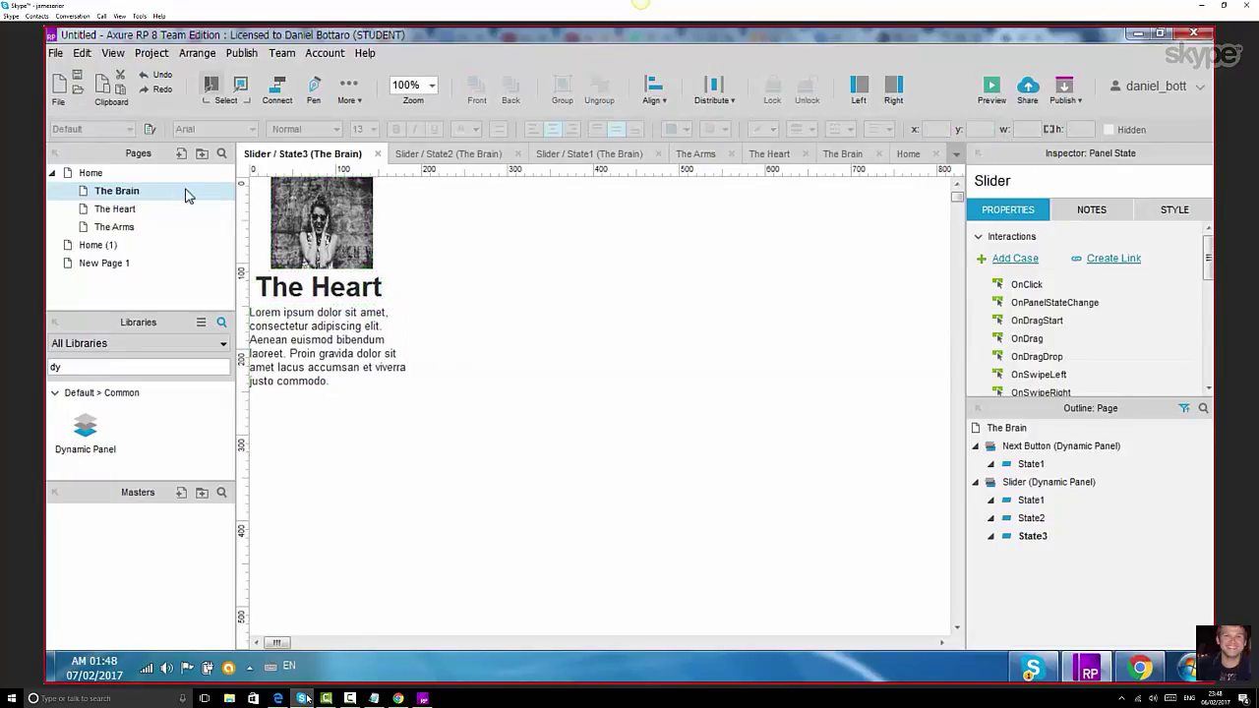
double_click(108, 191)
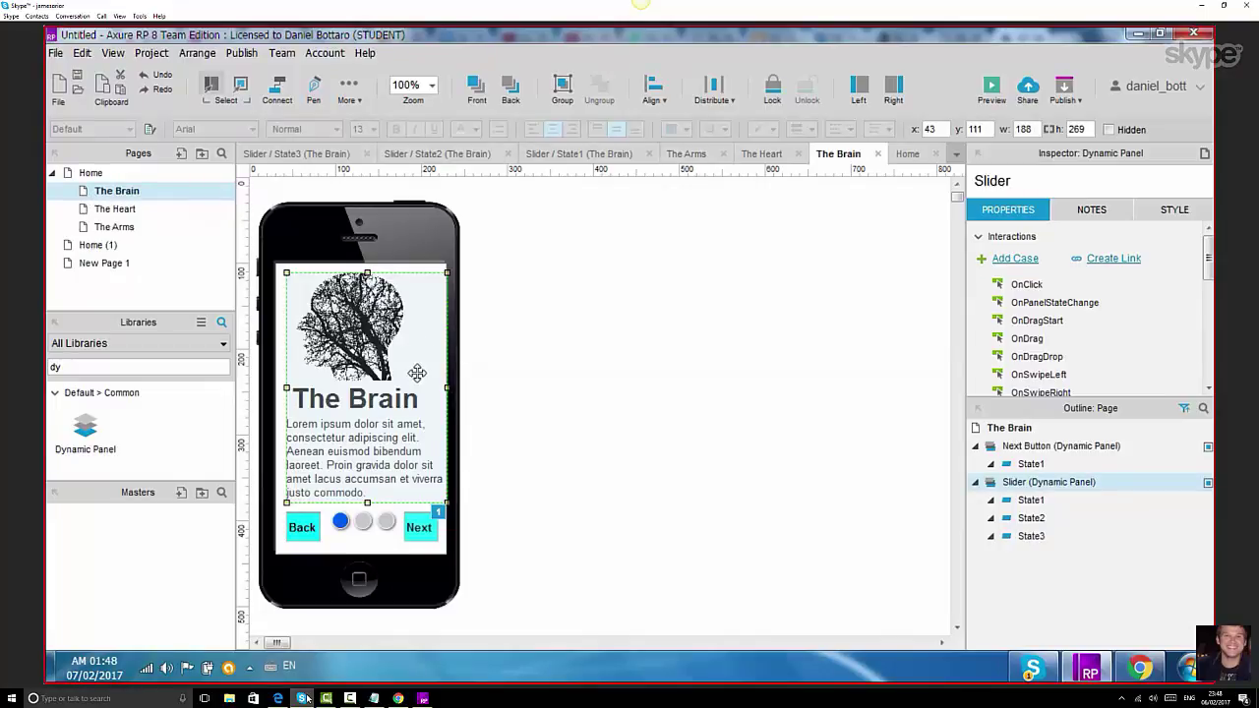
click(515, 367)
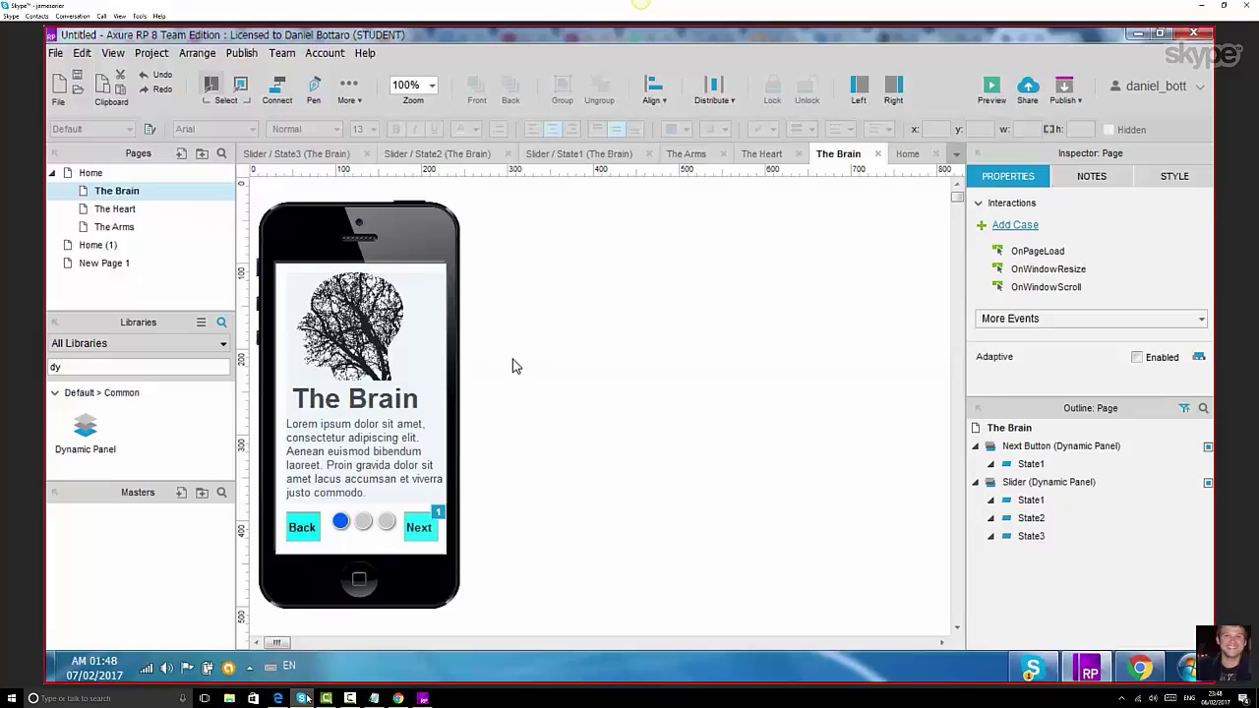
click(420, 528)
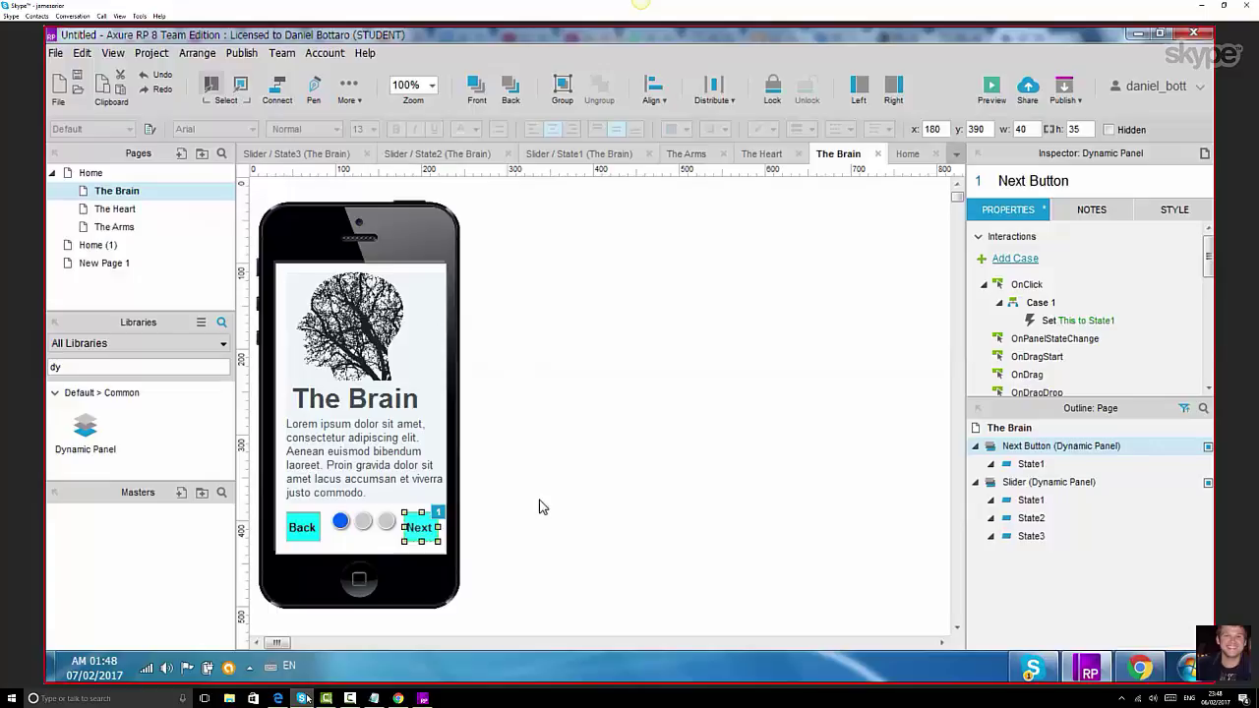
mouse_move(1005, 434)
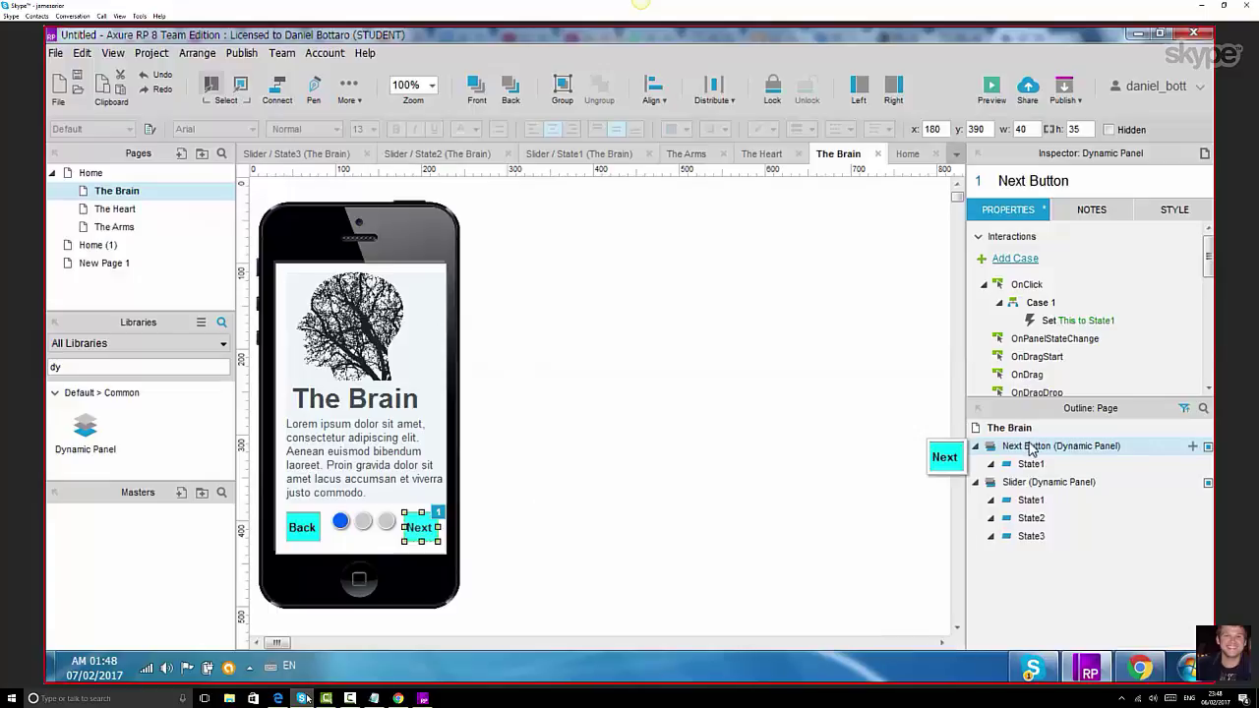
right_click(1031, 449)
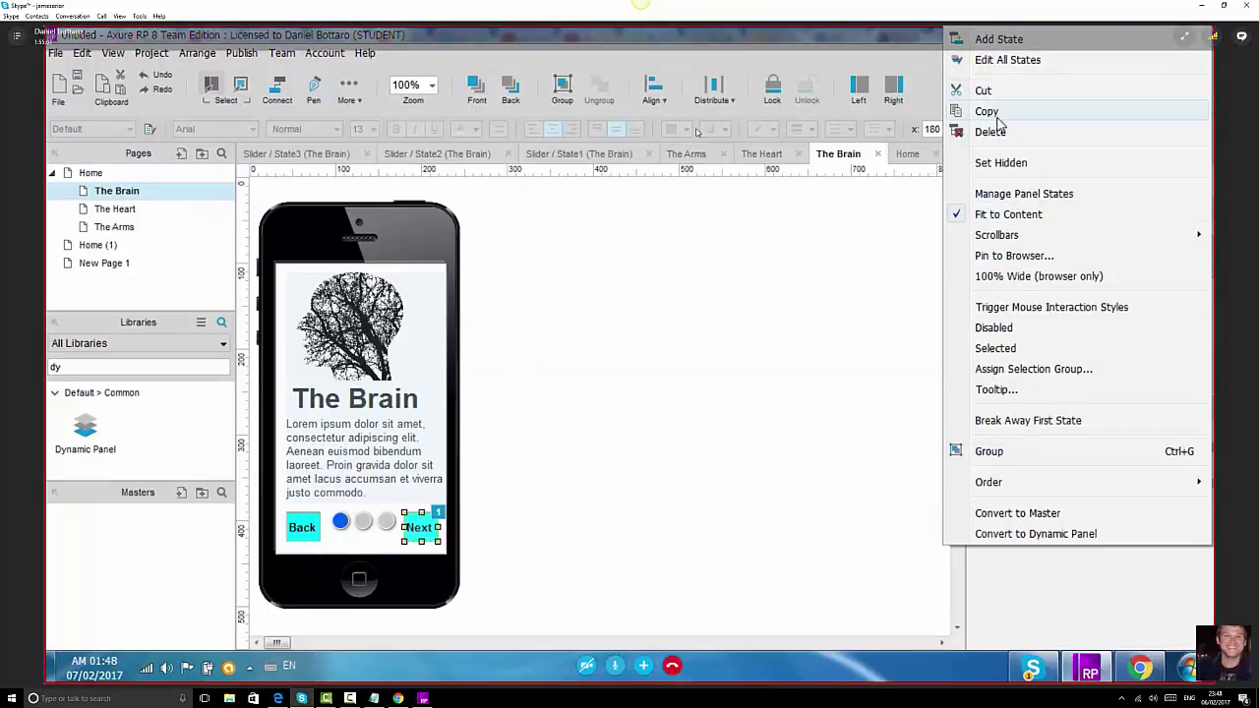
click(793, 336)
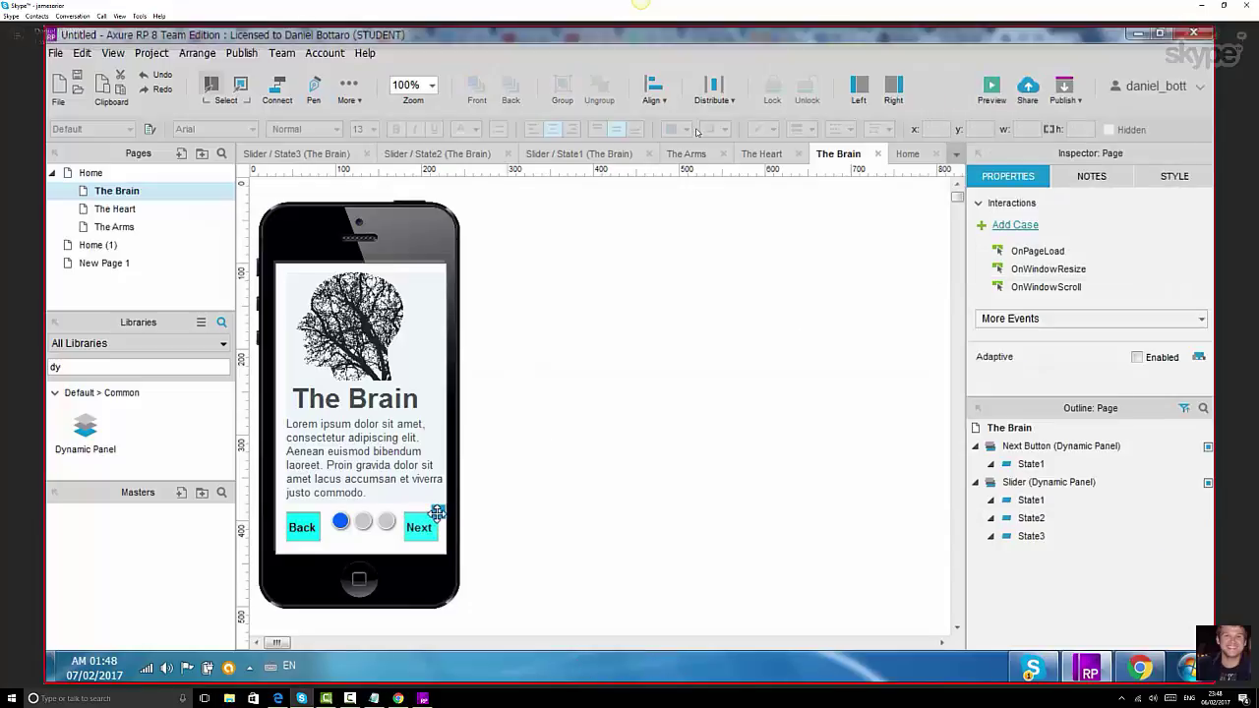
- Cut the three indicator dots from The Brain page and paste them into State1 of the Slider panel
click(339, 521)
drag(339, 521, 341, 522)
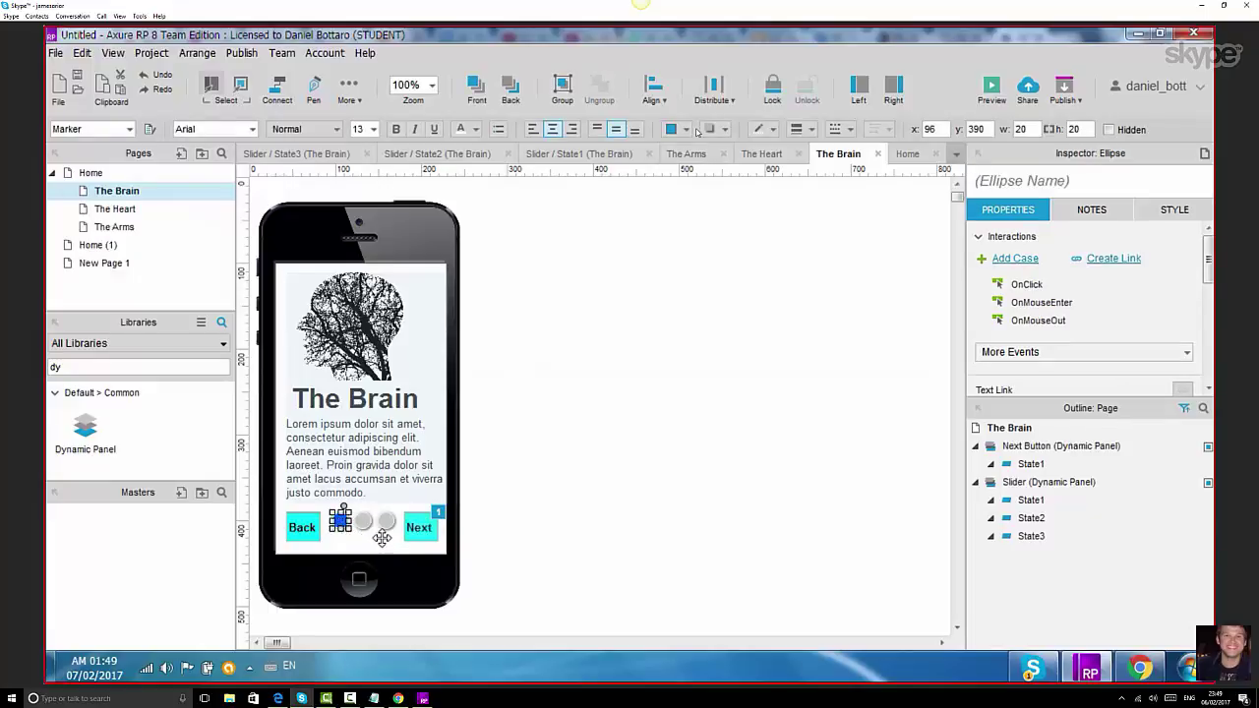
ctrl+click(364, 522)
ctrl+click(391, 522)
drag(390, 521, 391, 522)
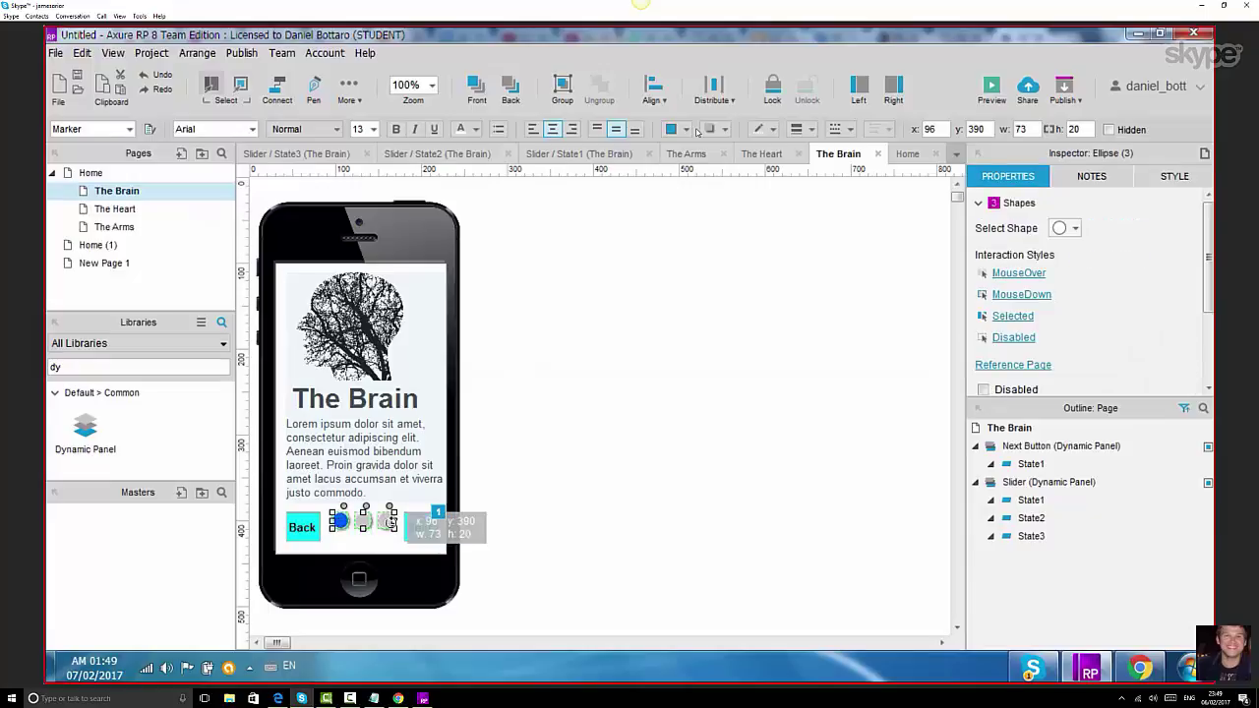
key(Escape)
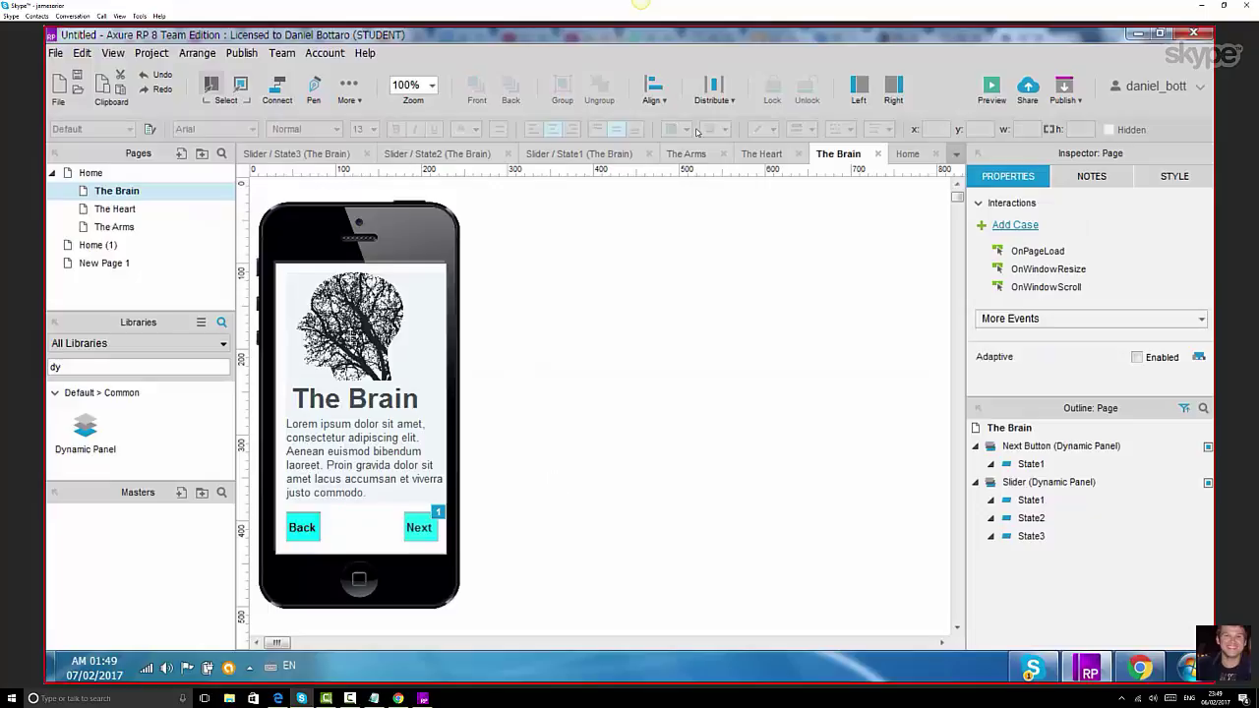
double_click(1031, 500)
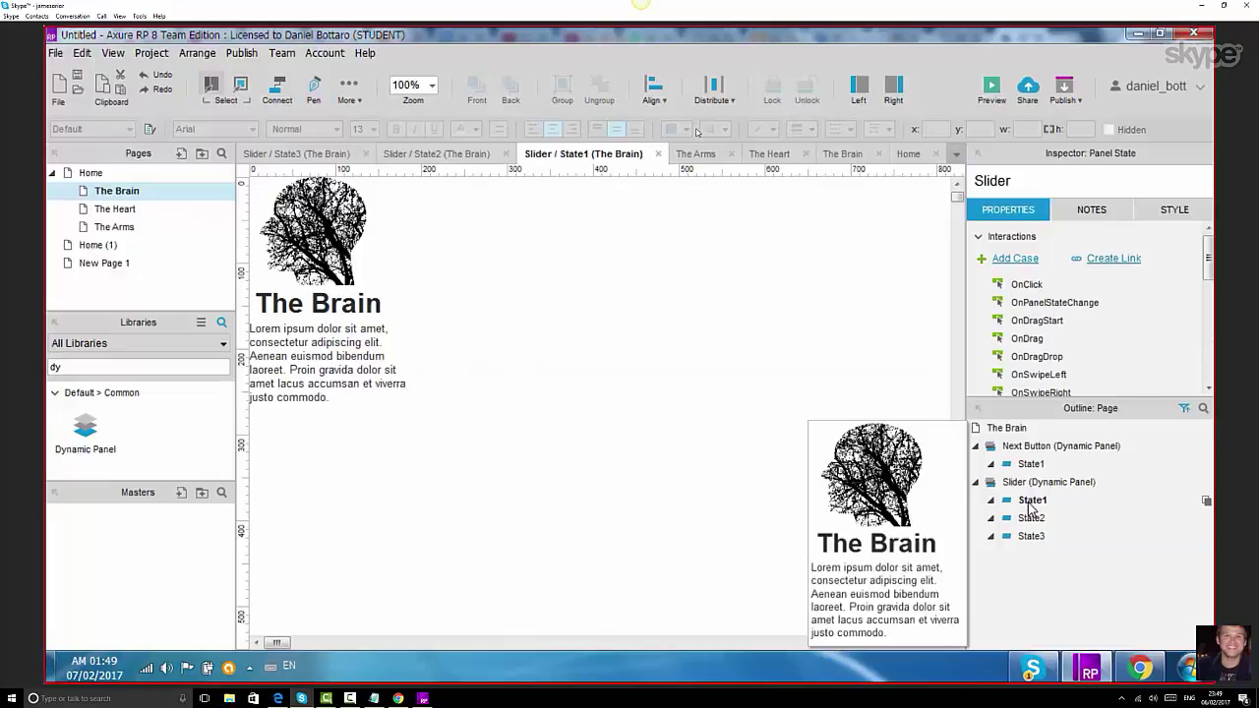
key(ctrl+v)
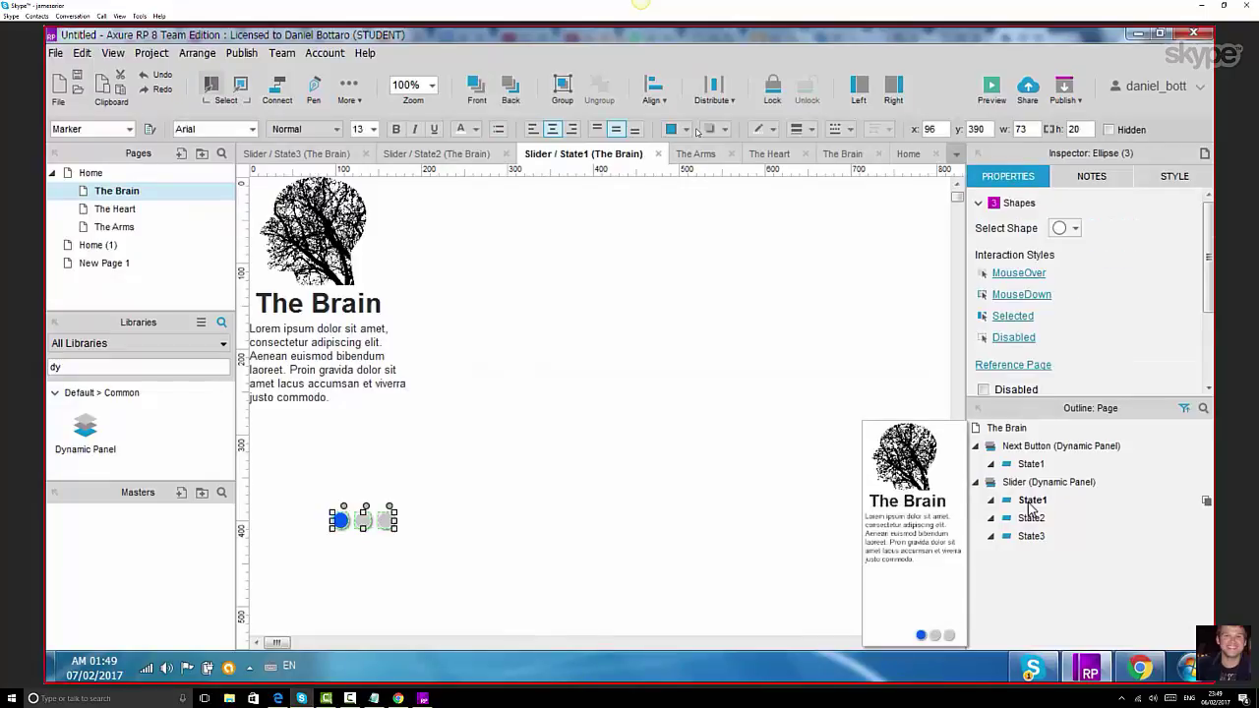
- Move the three pasted dots to x 50, y 286, below the Brain text in State1
key(Up)
key(Up)
key(Up)
key(Up)
key(Up)
key(Up)
key(Up)
key(Up)
key(Up)
key(Up)
key(Up)
key(Up)
key(Up)
key(Up)
key(Up)
key(Up)
key(Up)
key(Up)
key(Up)
key(Up)
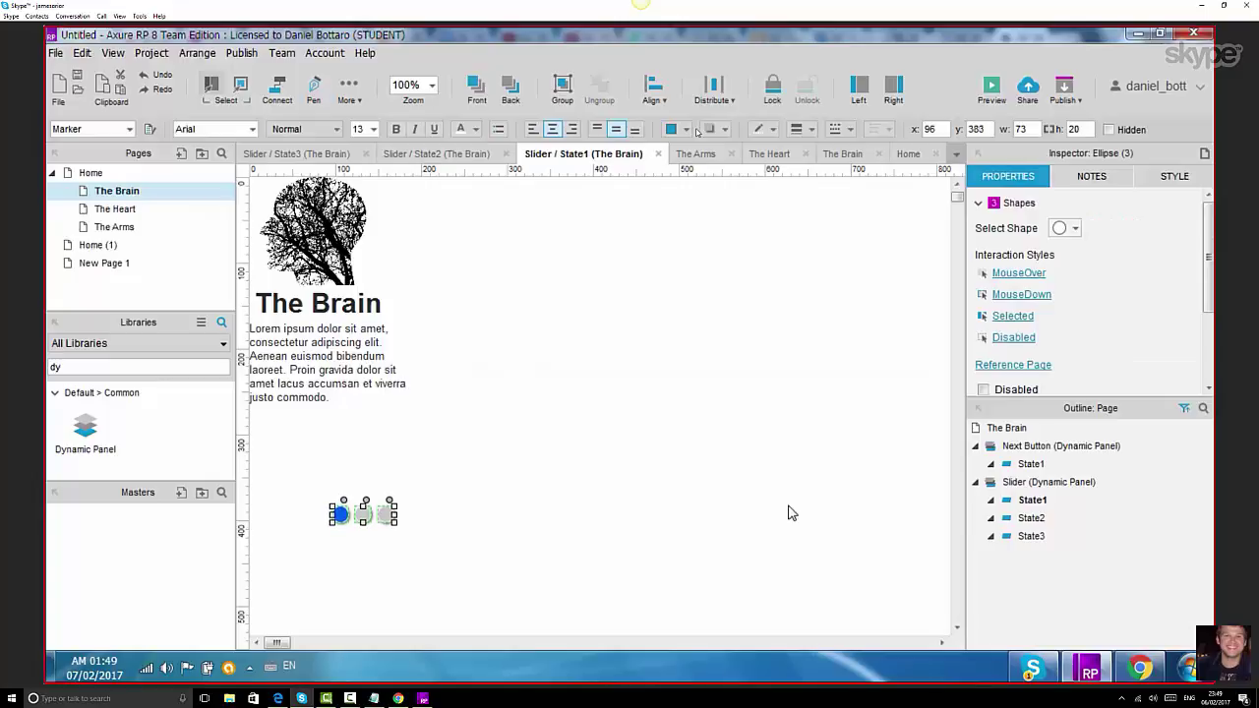
key(Up)
key(Up)
key(Up)
key(Up)
key(Up)
key(Up)
key(Up)
key(Up)
key(Up)
key(Up)
key(Up)
key(Up)
key(Up)
key(Up)
key(Up)
key(Up)
key(Up)
key(Up)
key(Up)
key(Up)
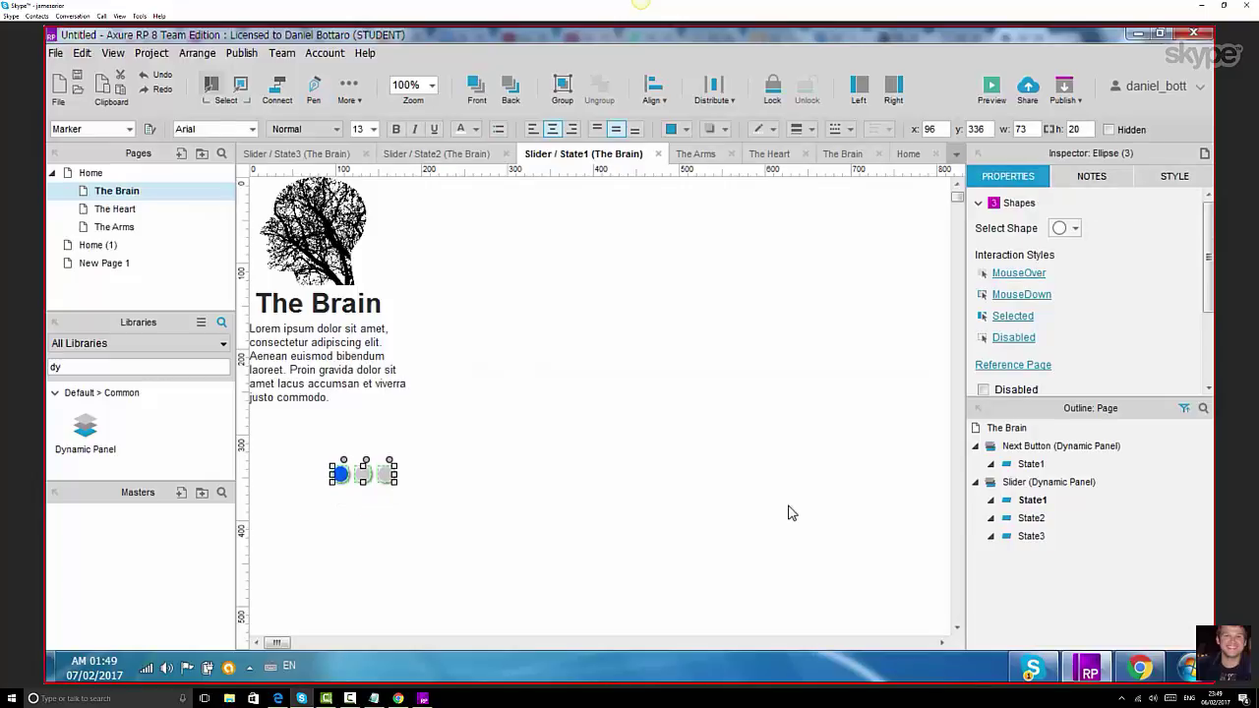
key(Up)
key(Up)
key(Up)
key(Up)
key(Up)
key(Up)
key(Up)
key(Up)
key(Up)
key(Up)
key(Left)
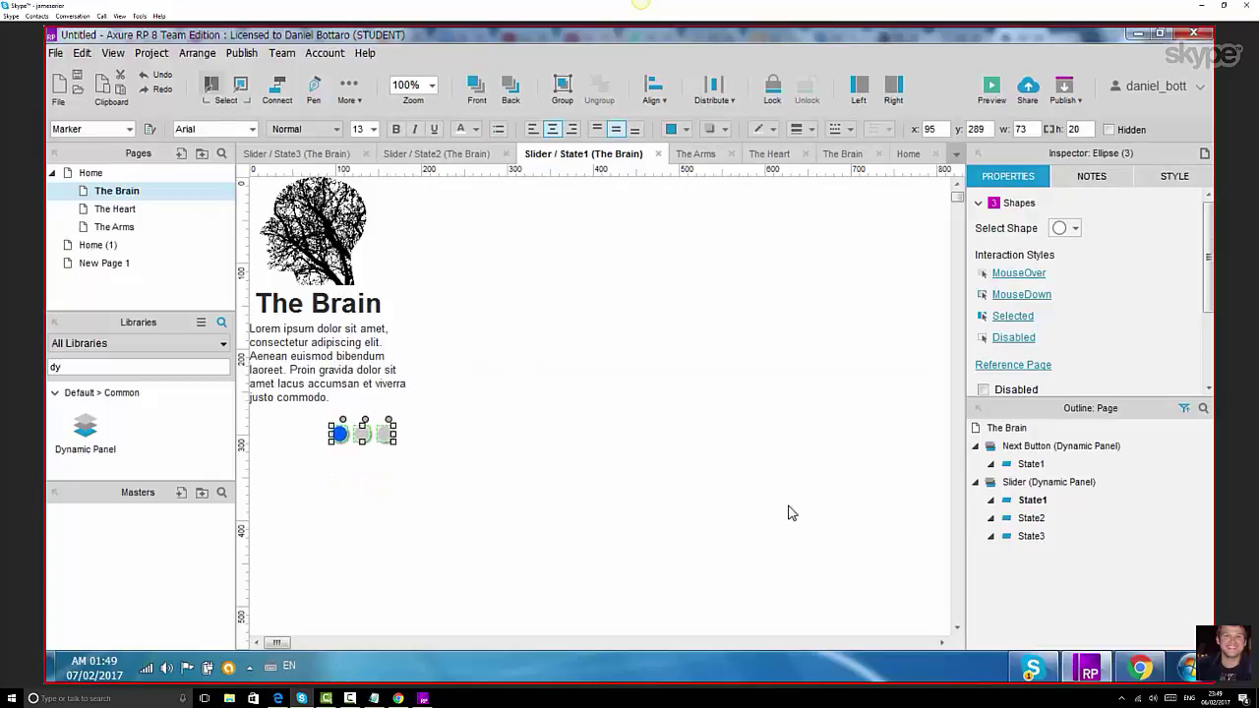
key(Left)
key(Left)
key(Left)
key(Left)
key(Left)
key(Left)
key(Left)
key(Left)
key(Left)
key(Left)
key(Left)
key(Left)
key(Left)
key(Left)
key(Left)
key(Left)
key(Left)
key(Left)
key(Left)
key(Left)
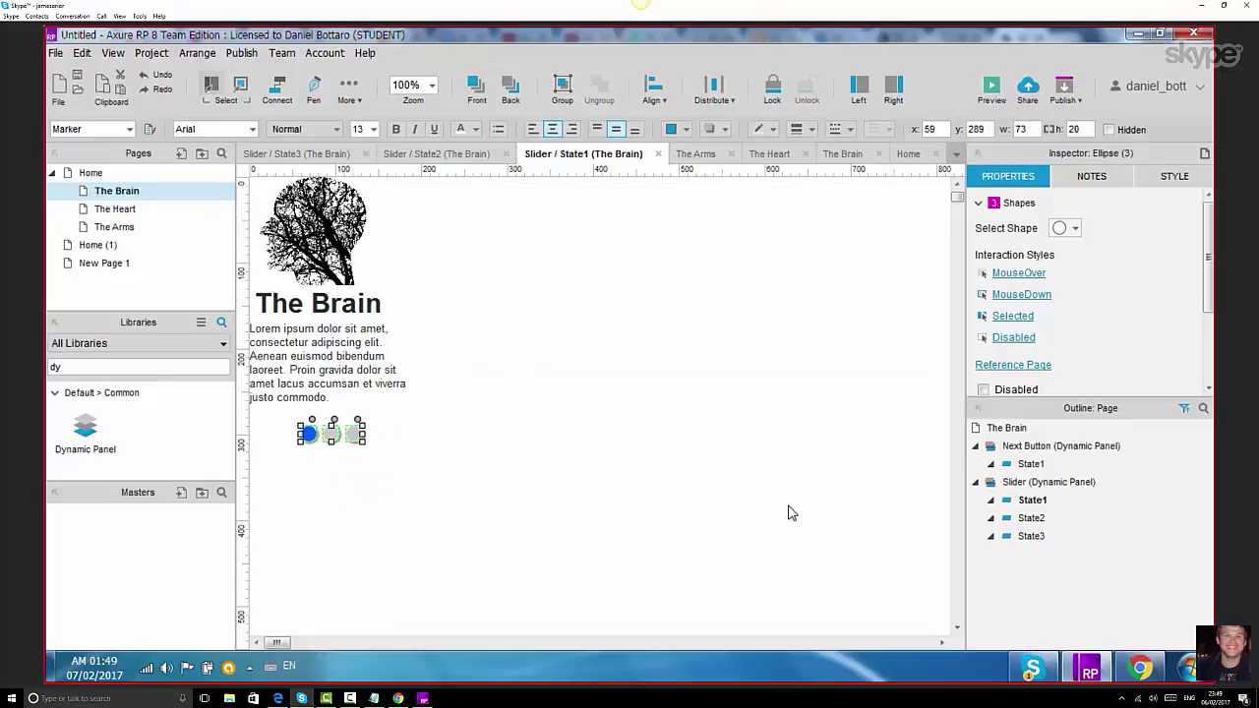
key(Left)
key(Left)
key(Left)
key(Left)
key(Left)
key(Left)
key(Up)
key(Up)
key(Up)
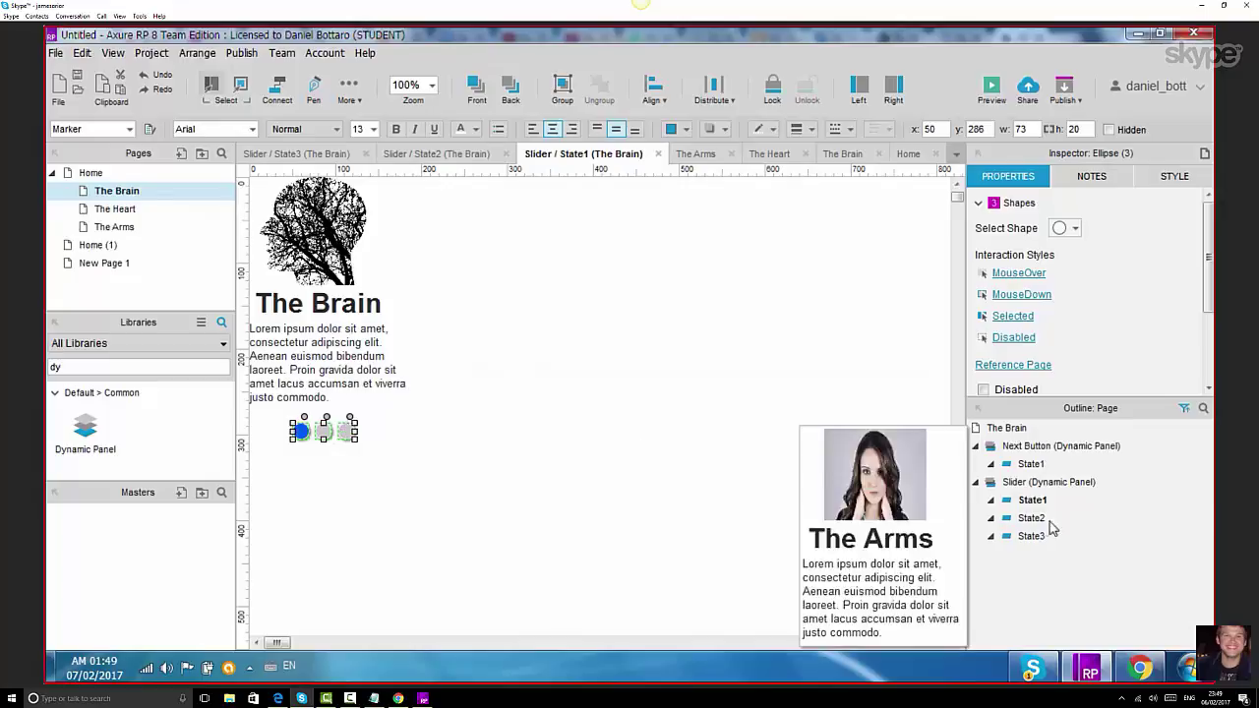
- Remove the three indicator dots from The Heart page and return to The Brain page
double_click(148, 212)
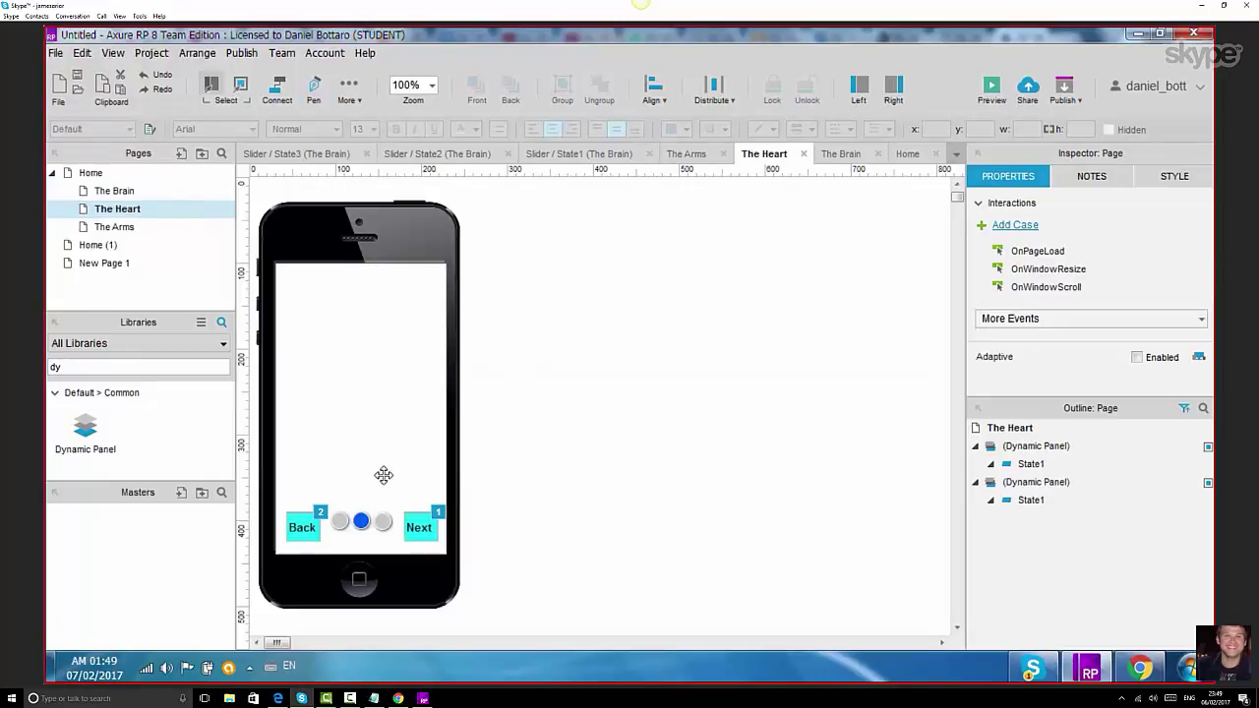
click(361, 522)
drag(361, 522, 339, 521)
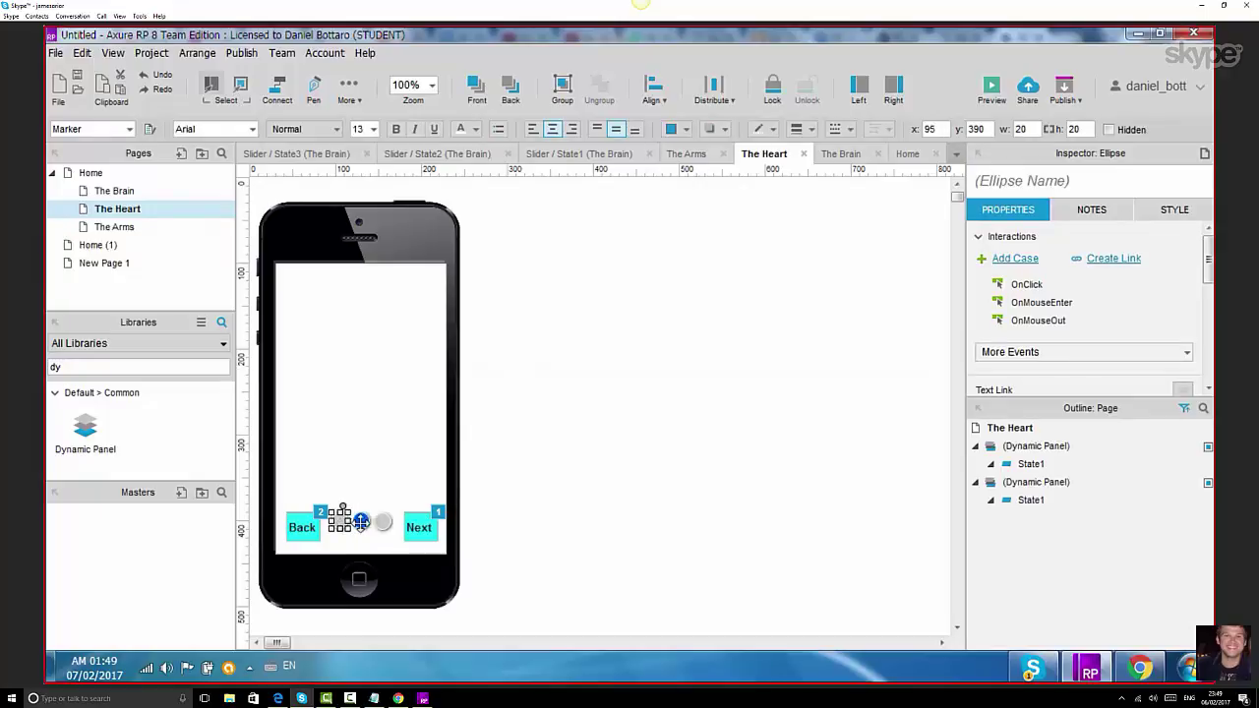
shift+click(366, 522)
shift+click(386, 521)
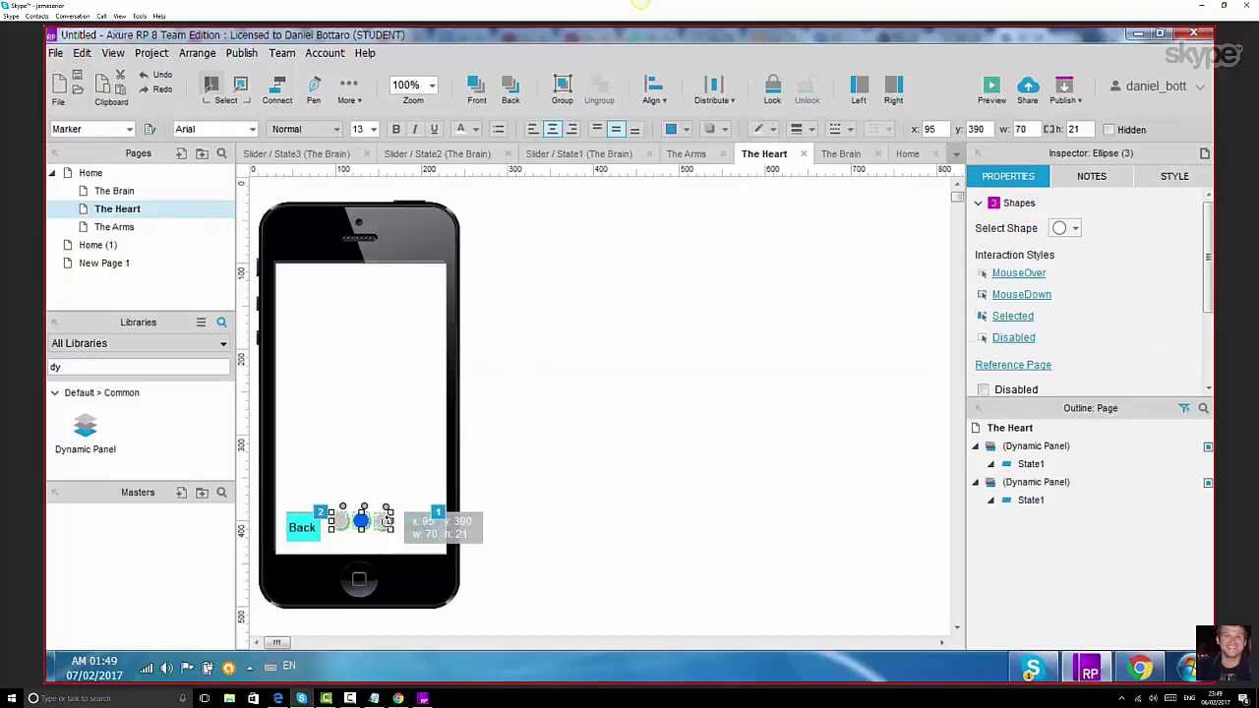
key(Delete)
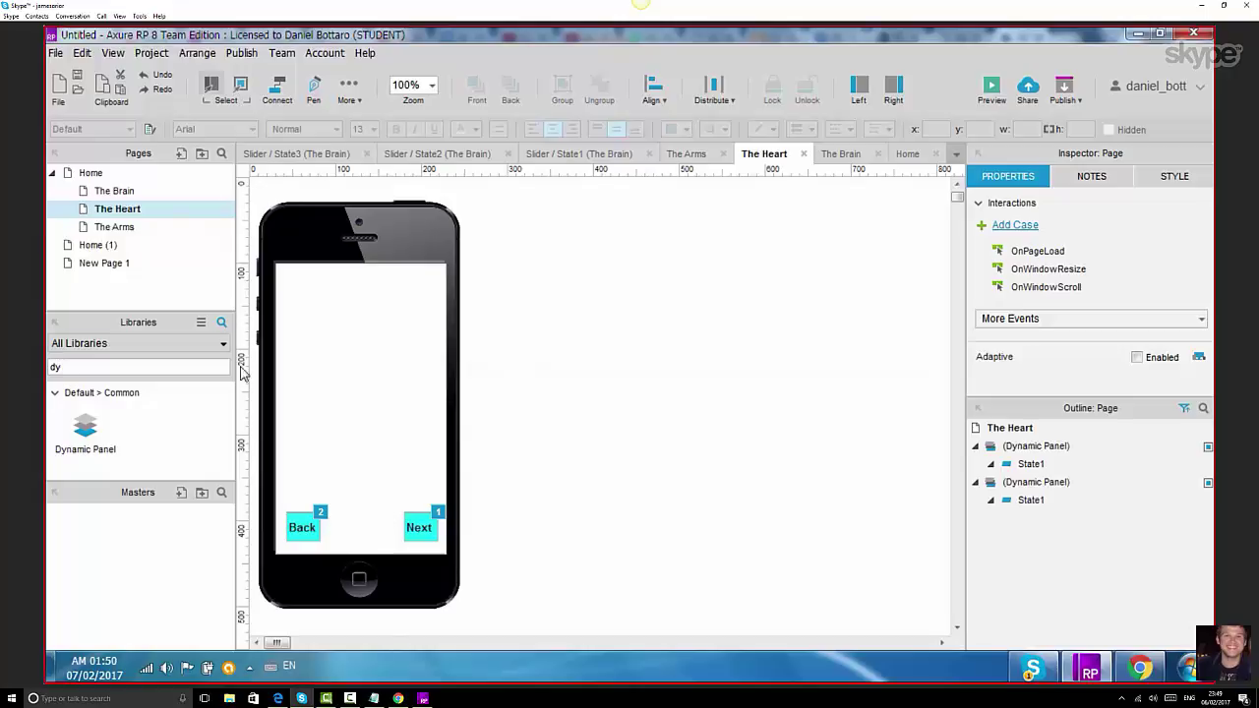
double_click(145, 191)
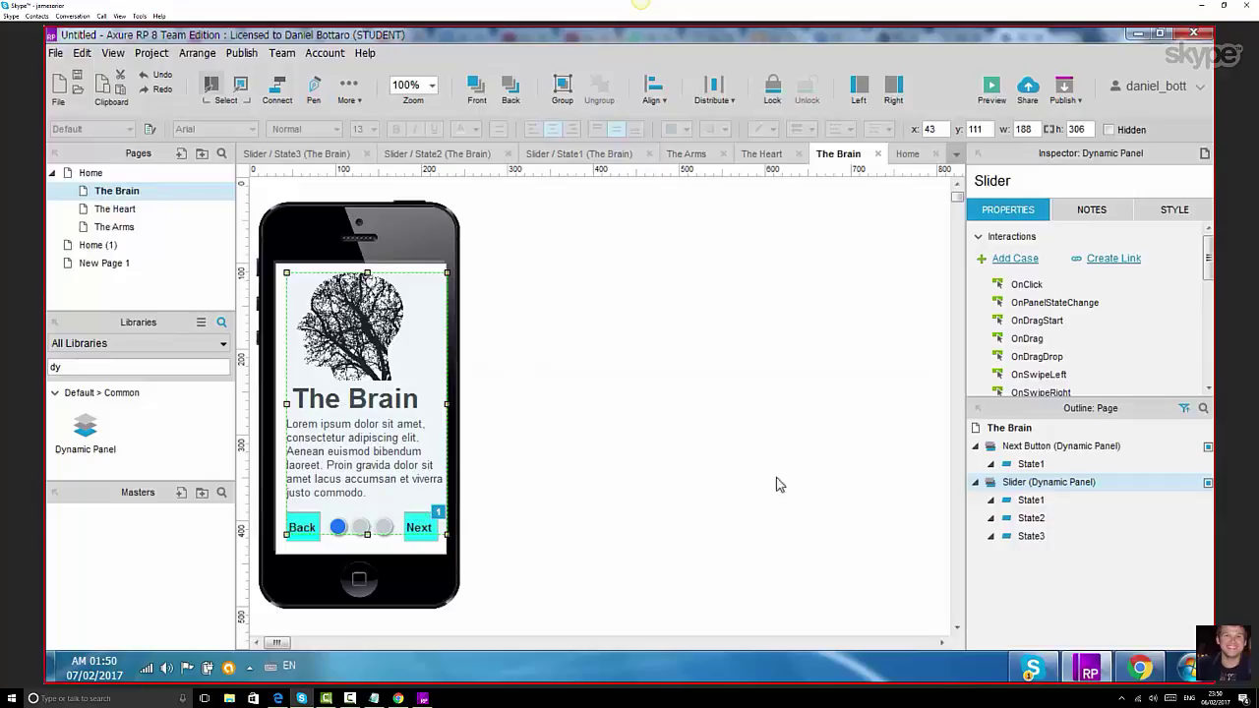
- Paste the three indicator dots into State2 of the Slider panel at x 45, y 260, below the Arms text, and return to The Brain page
double_click(1014, 519)
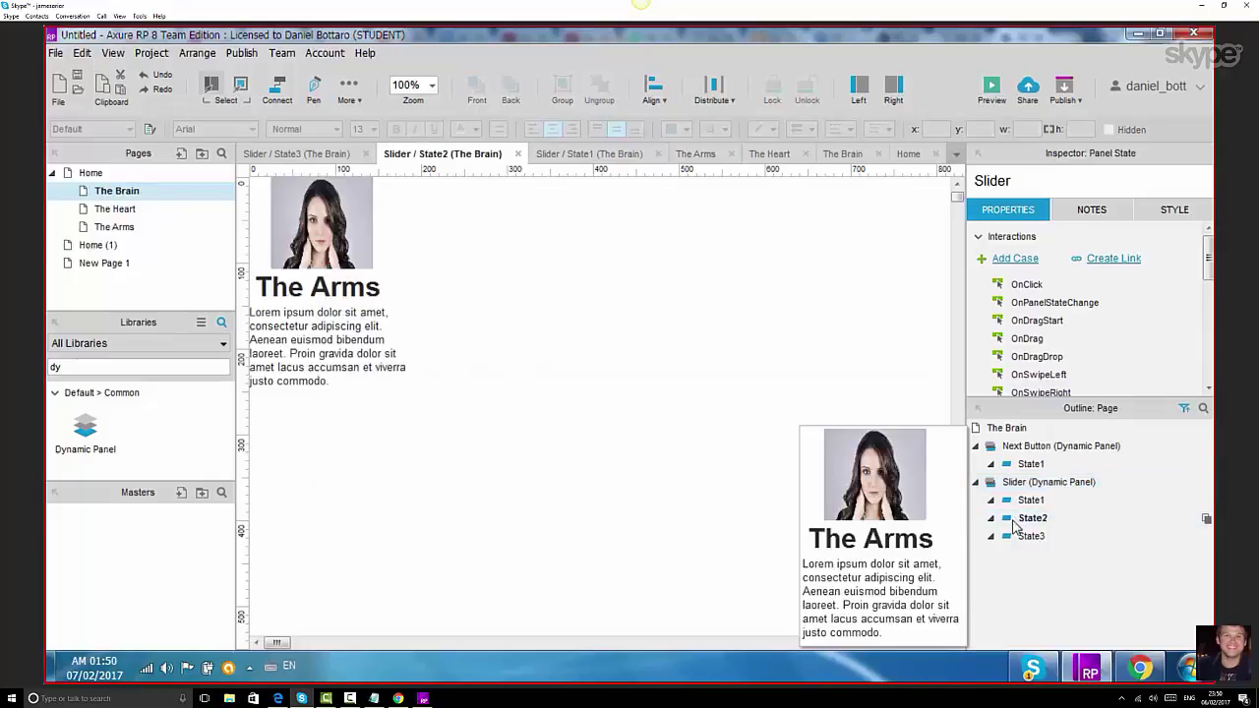
key(ctrl+v)
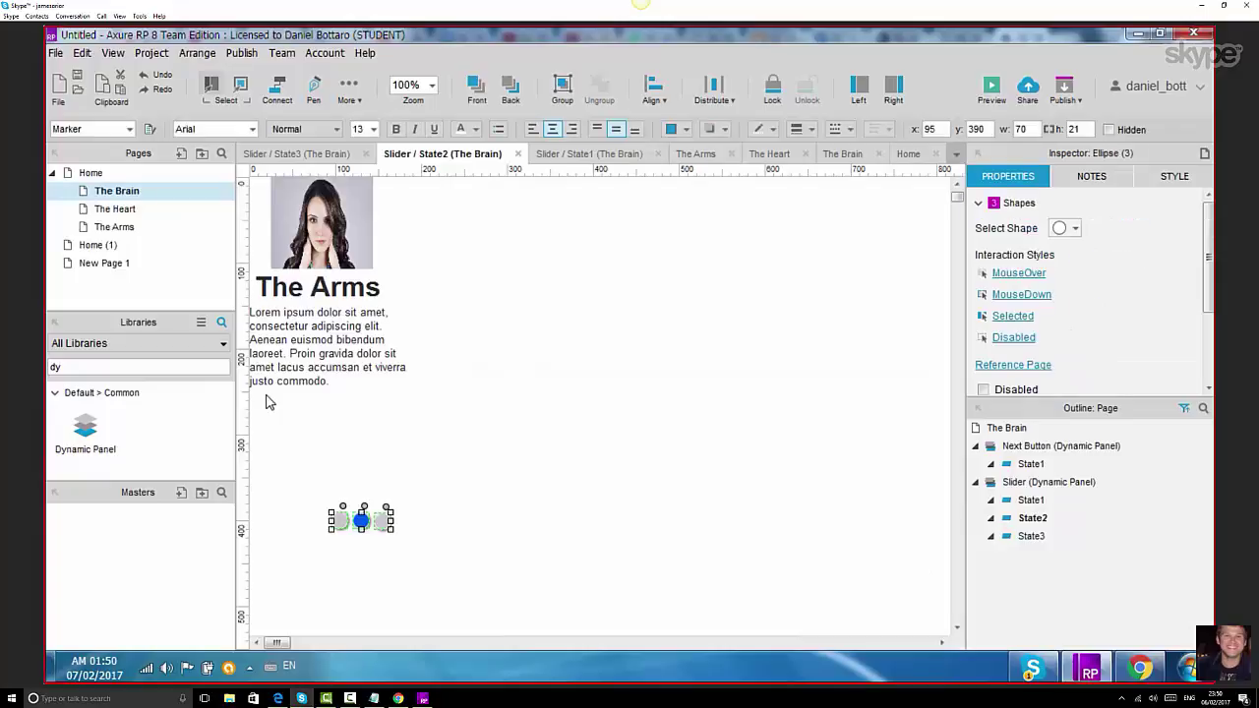
drag(367, 520, 325, 410)
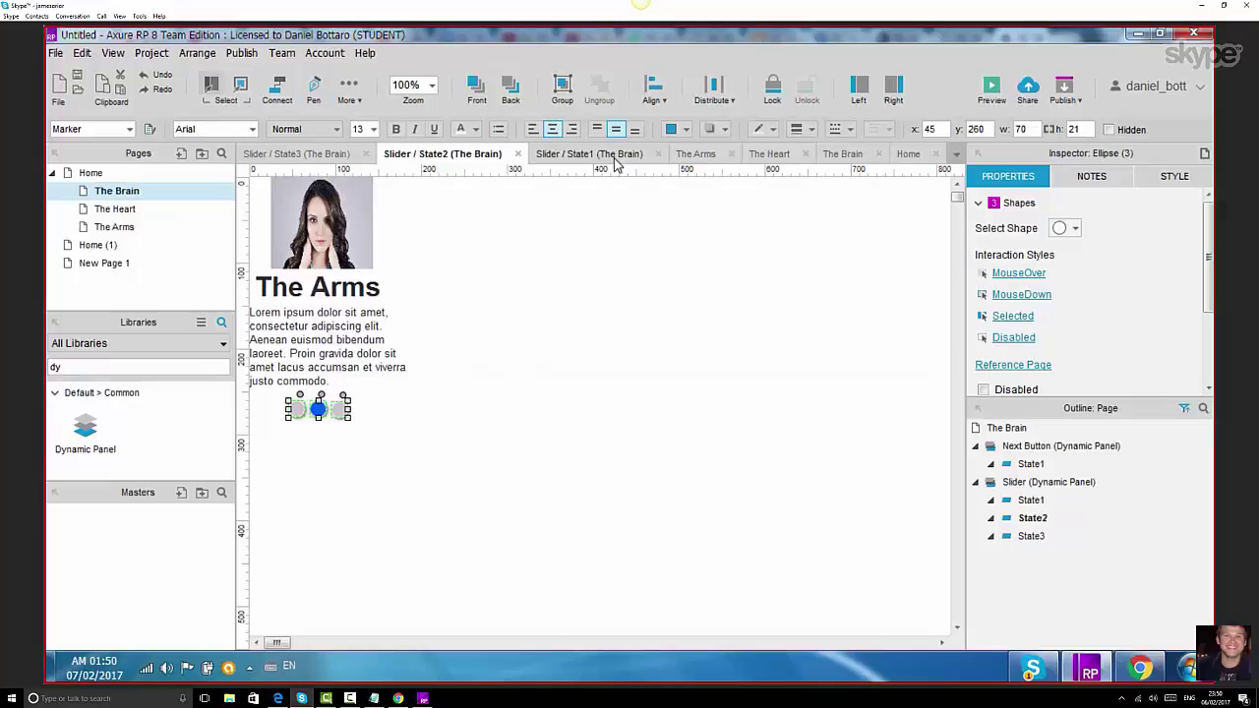
mouse_move(163, 199)
double_click(116, 191)
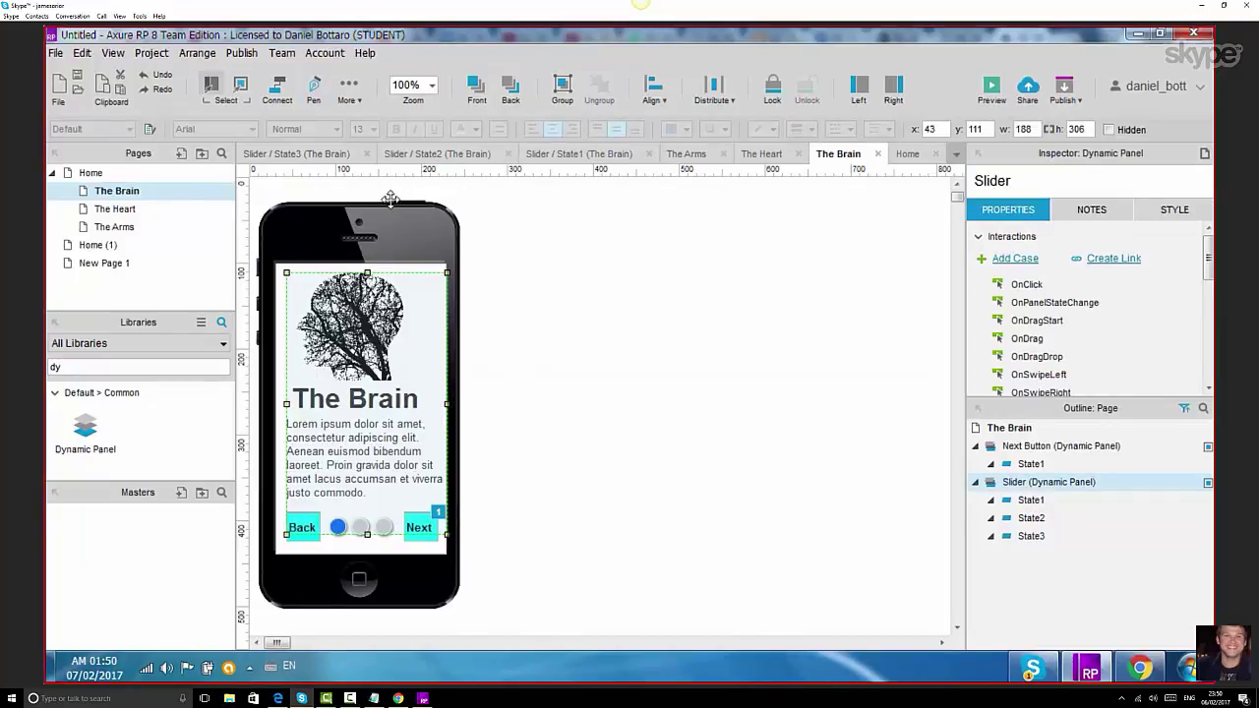
- Cut the three indicator dots from The Arms page and return to The Brain page
click(713, 155)
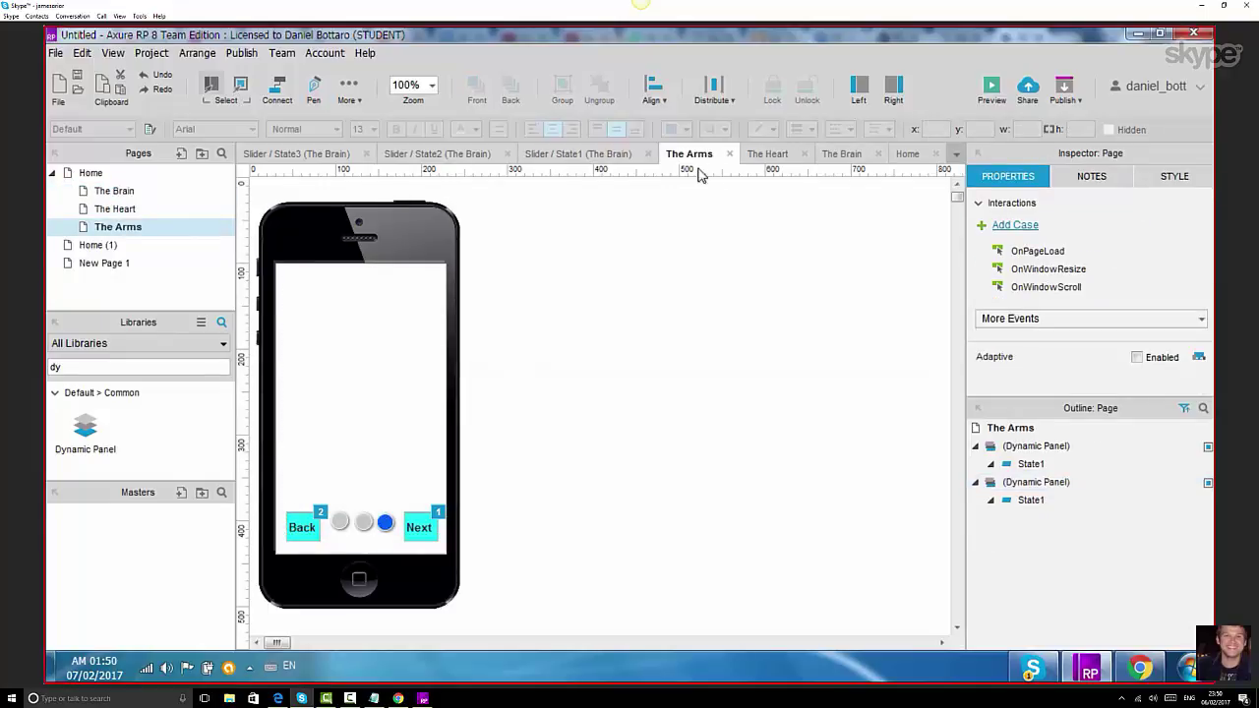
click(341, 520)
ctrl+click(364, 519)
ctrl+click(384, 522)
key(Delete)
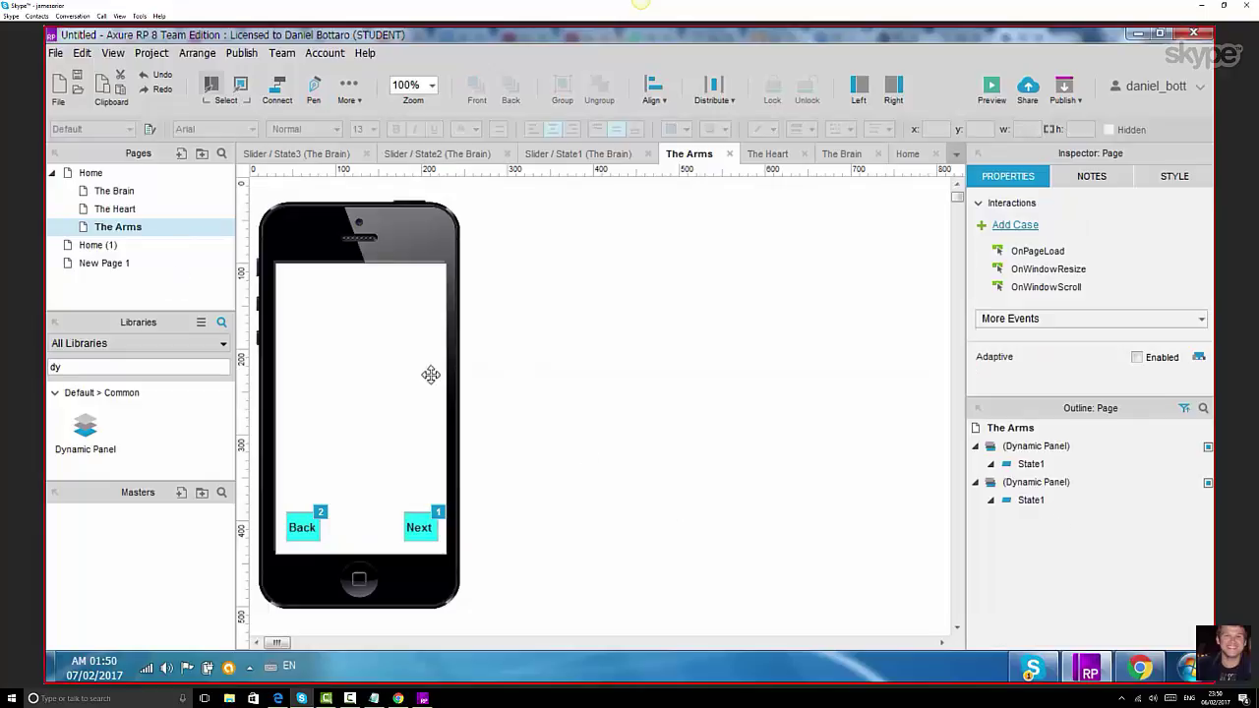
click(140, 193)
double_click(140, 193)
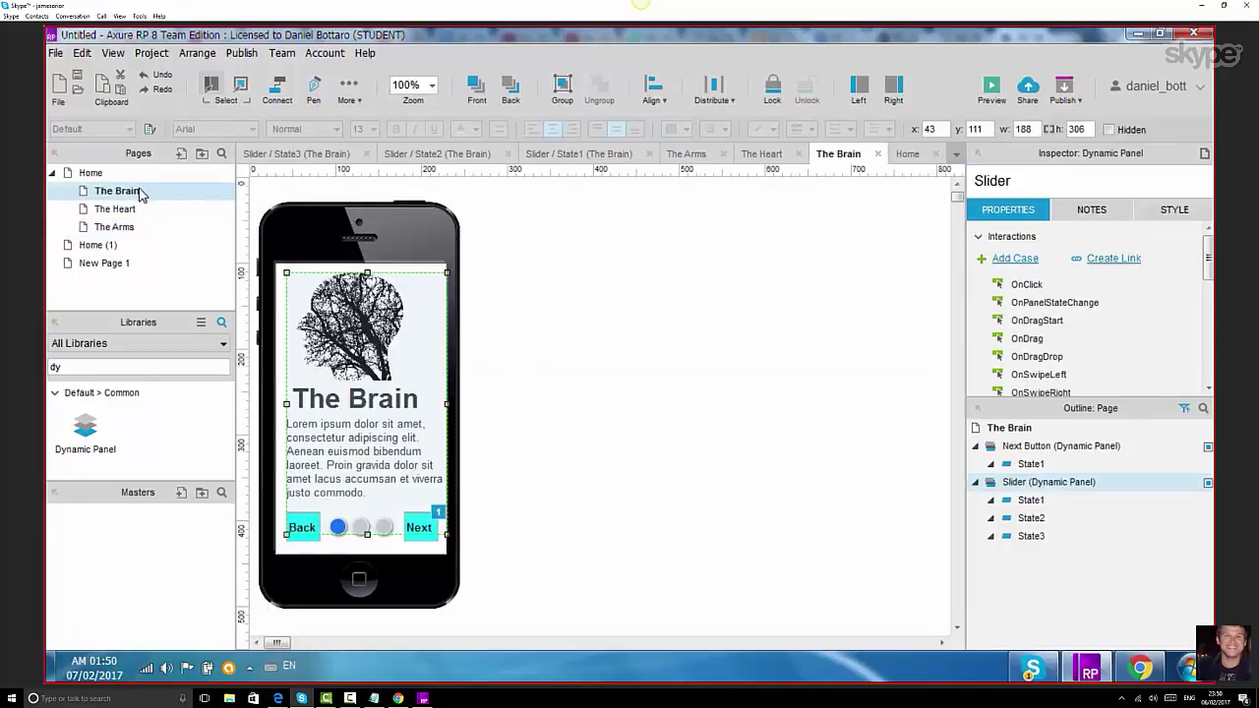
- Paste the dots into State3 of the Slider panel at x 44, y 260, below the Heart text, and return to The Brain page
double_click(1033, 536)
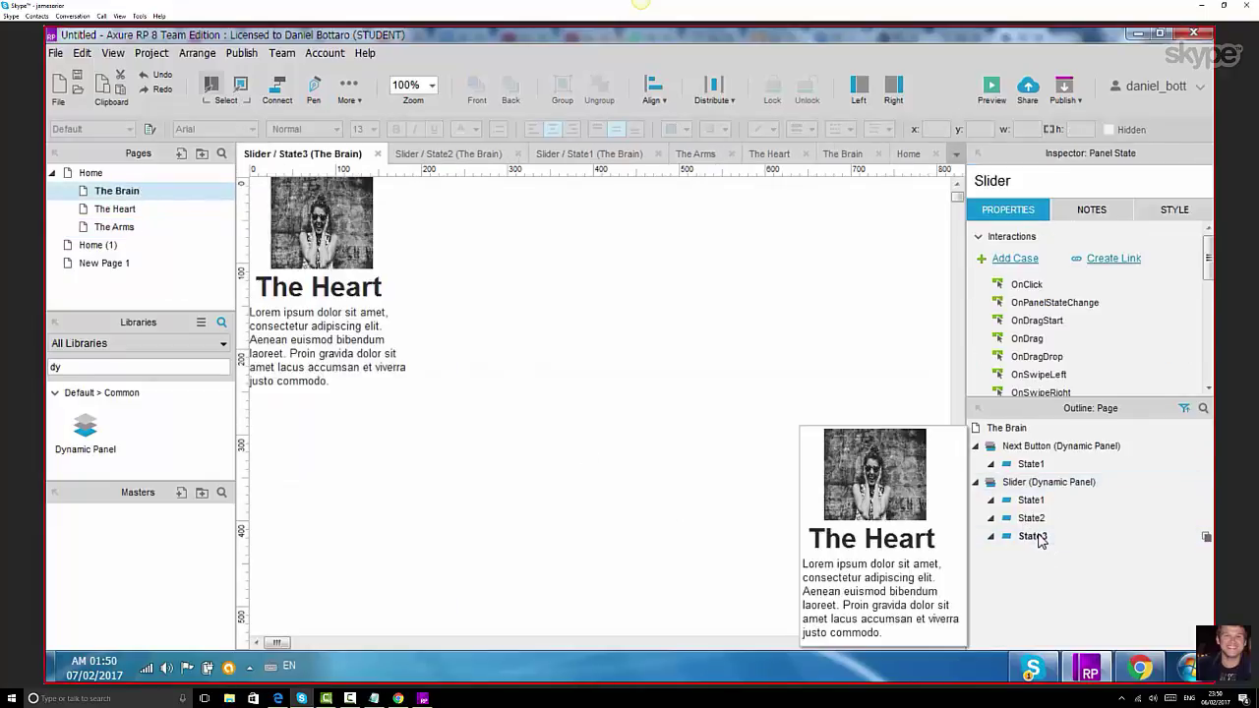
key(ctrl+v)
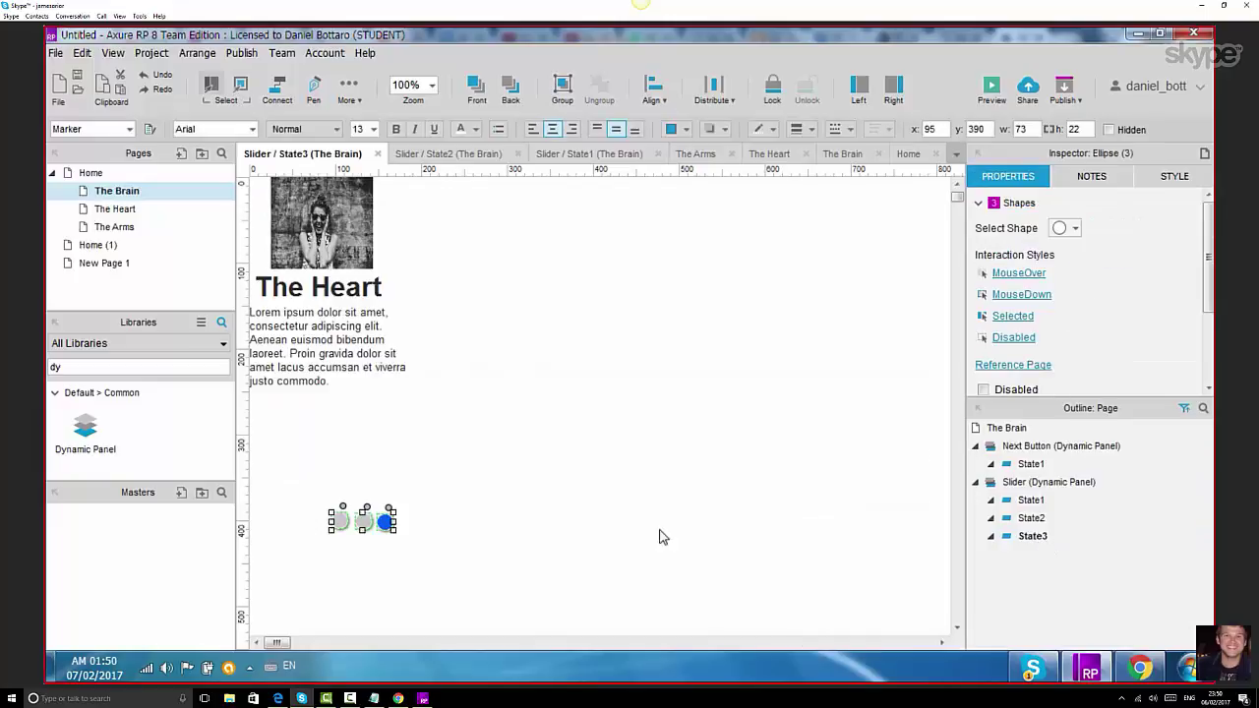
drag(359, 526, 318, 413)
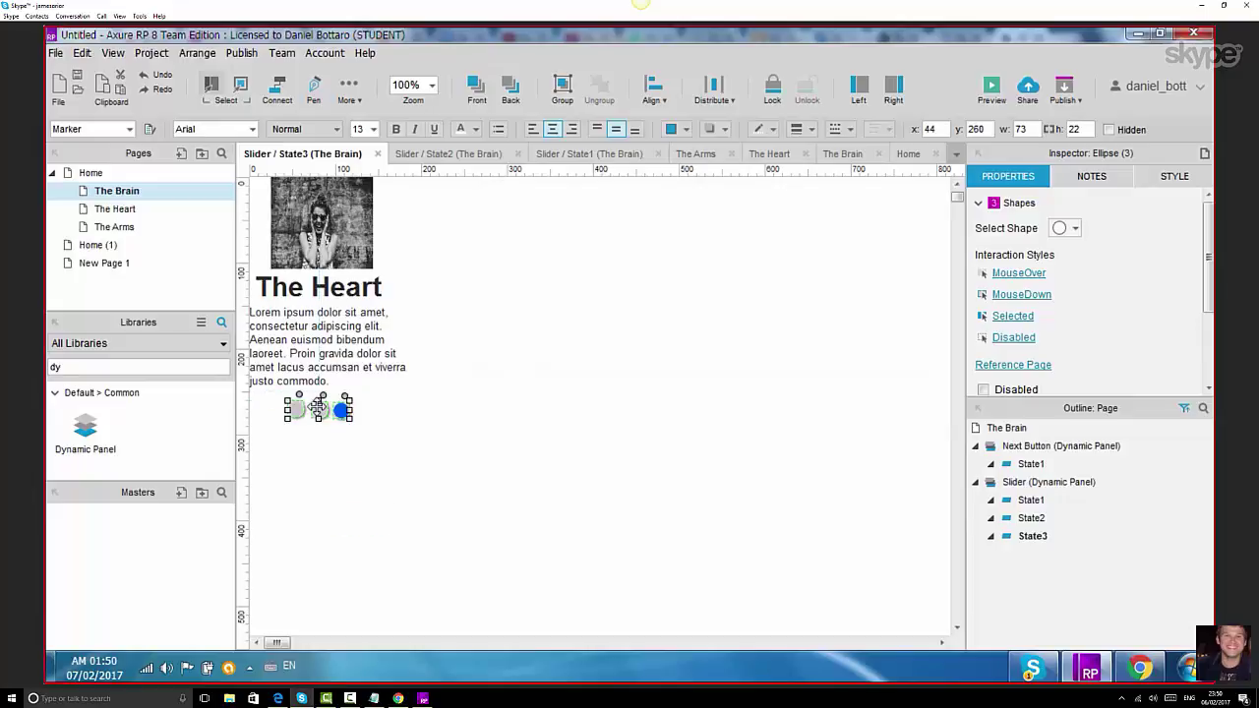
click(413, 453)
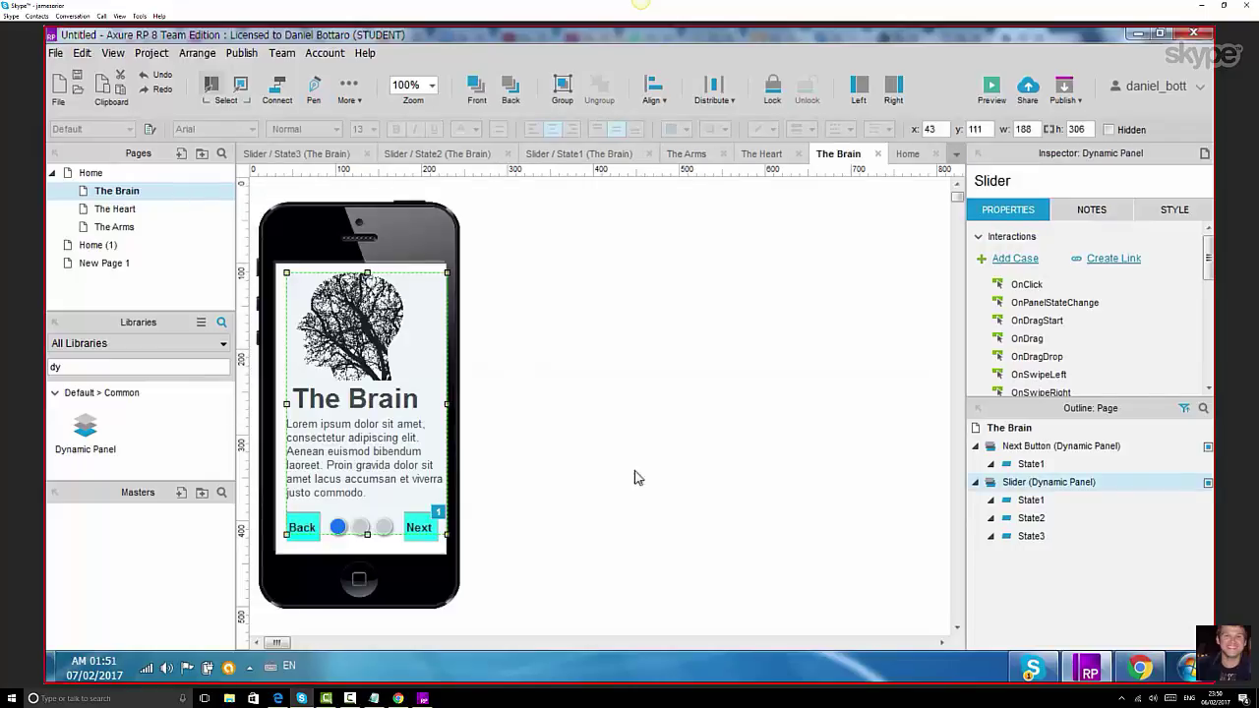
click(753, 541)
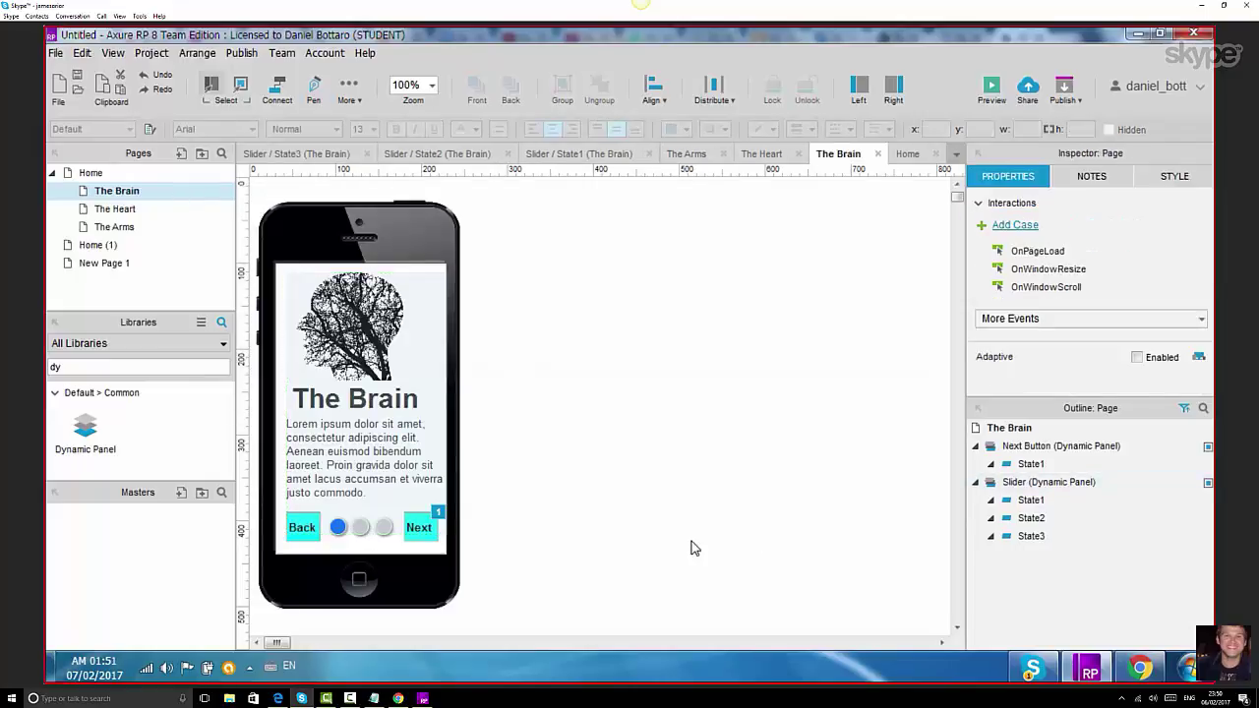
- Delete the Next Button's existing OnClick case together with its action that sets the button itself to State1
click(409, 523)
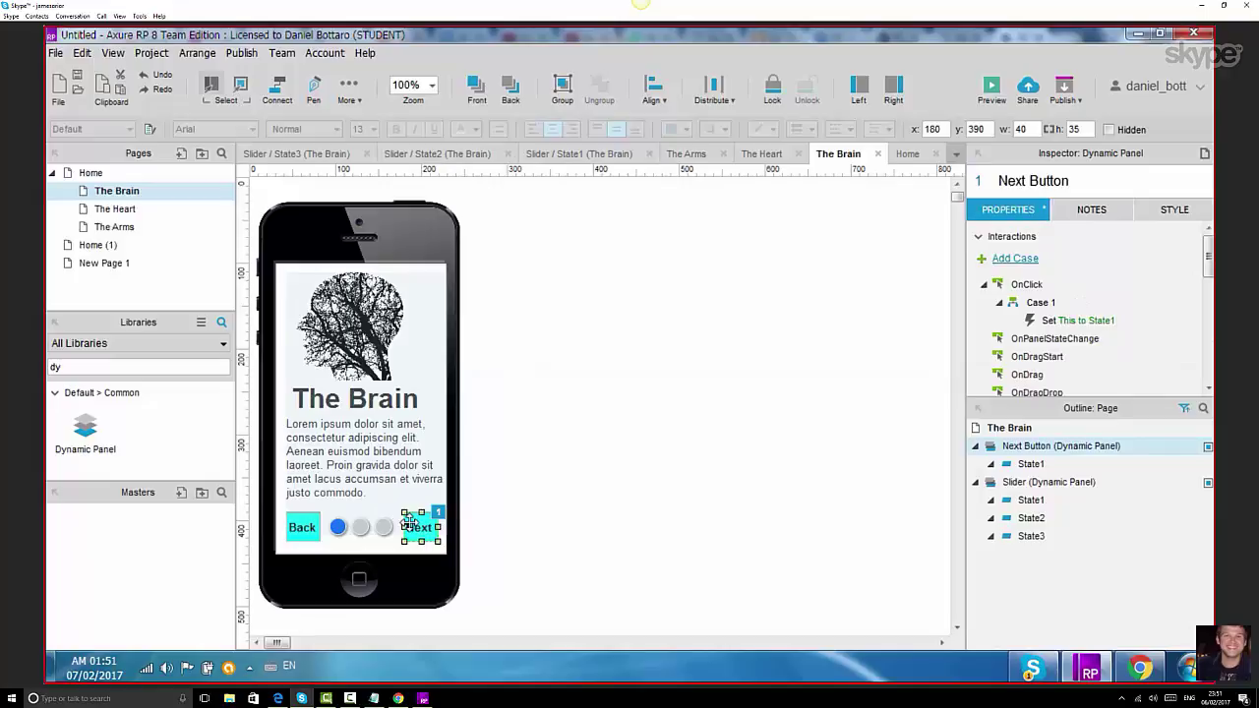
double_click(1030, 288)
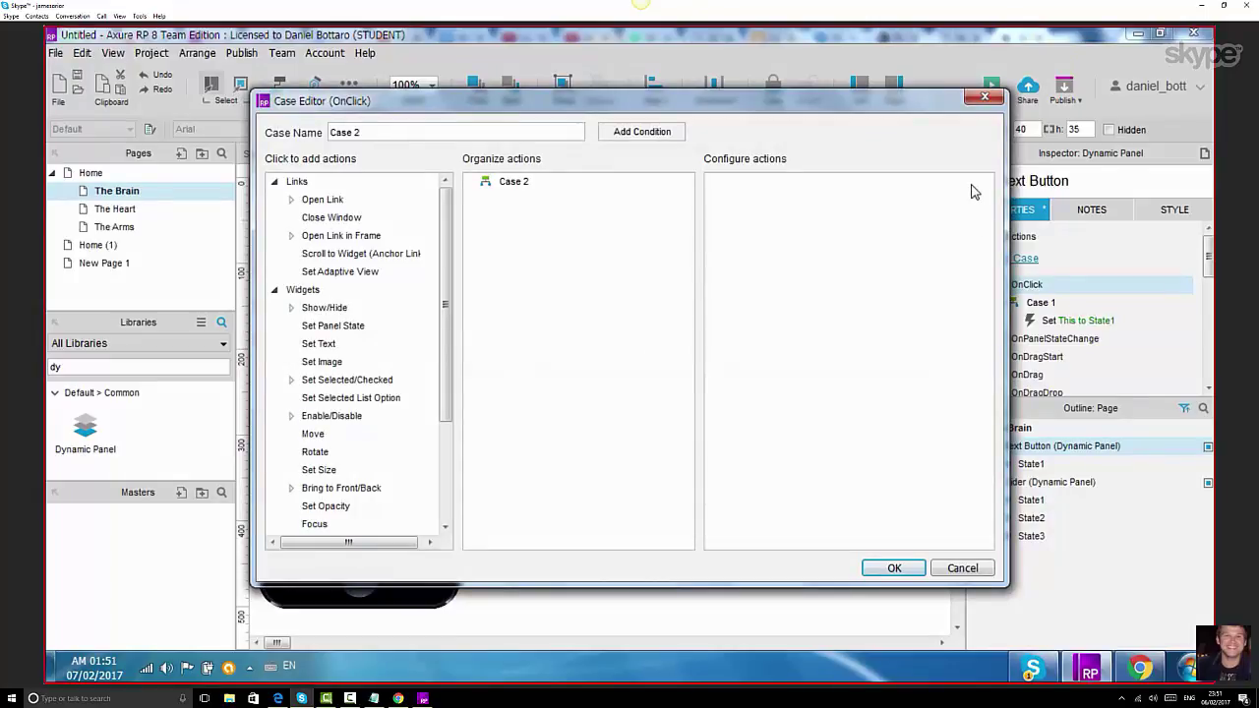
click(986, 97)
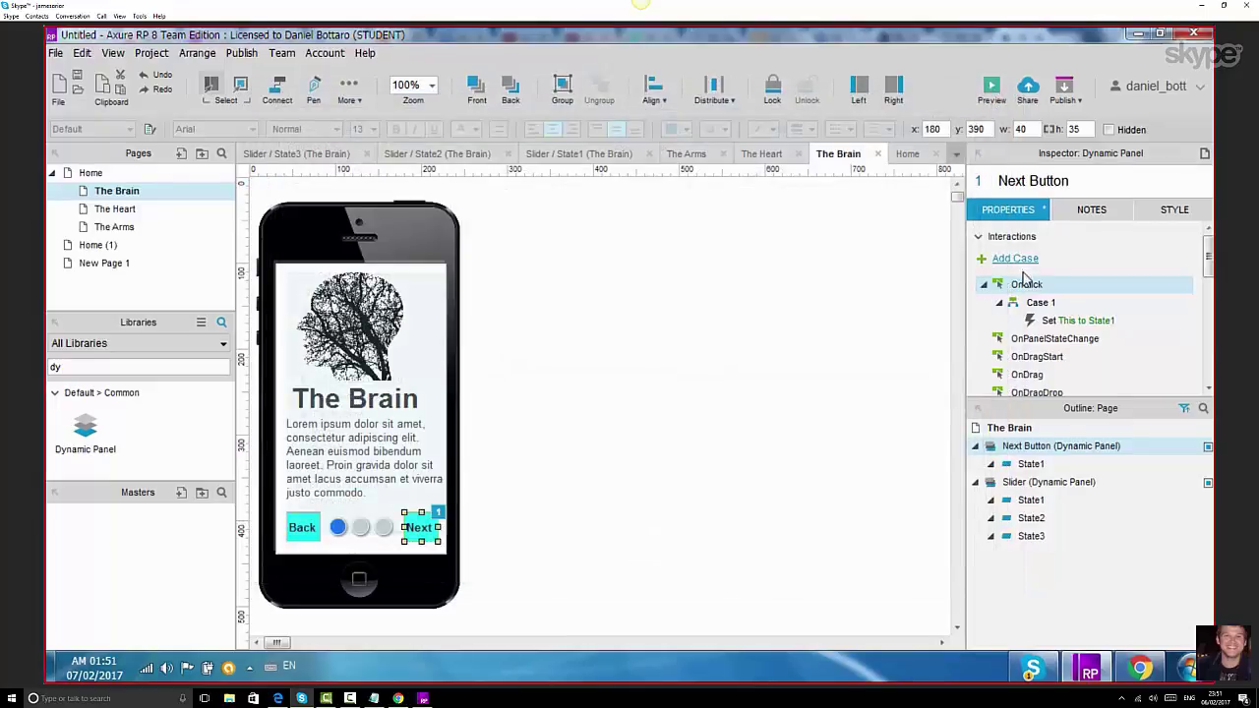
right_click(1070, 320)
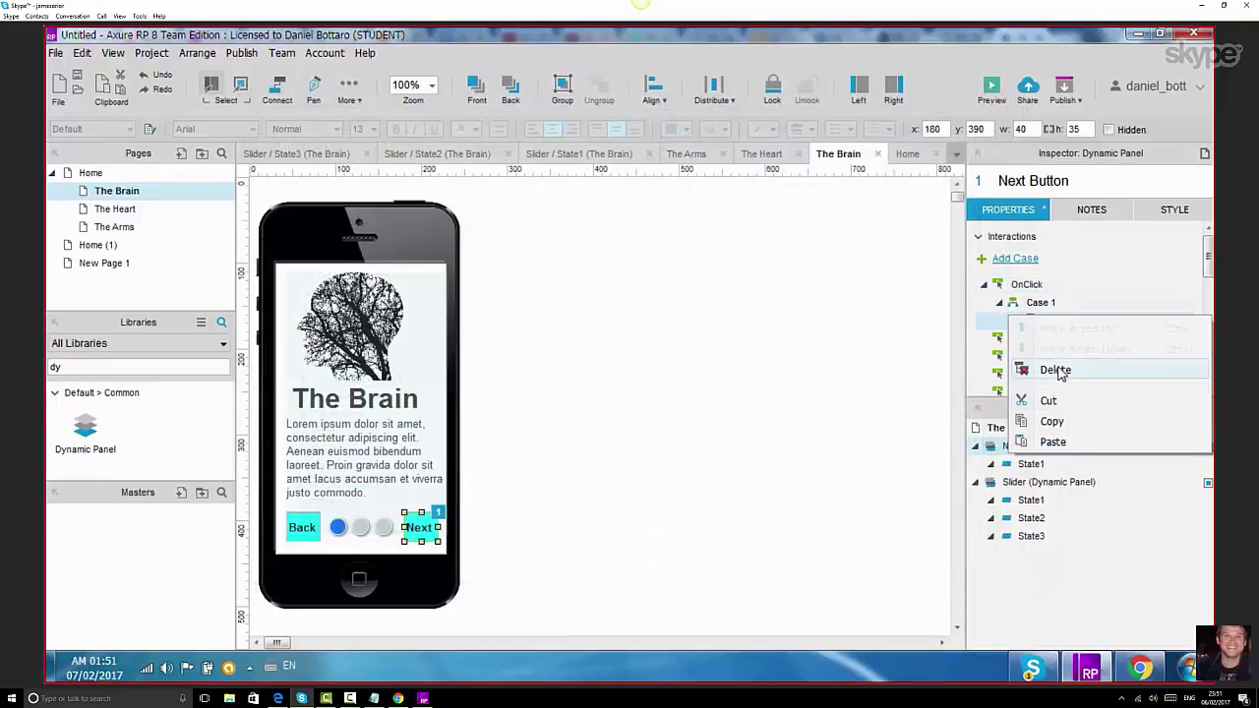
click(1060, 371)
right_click(1035, 305)
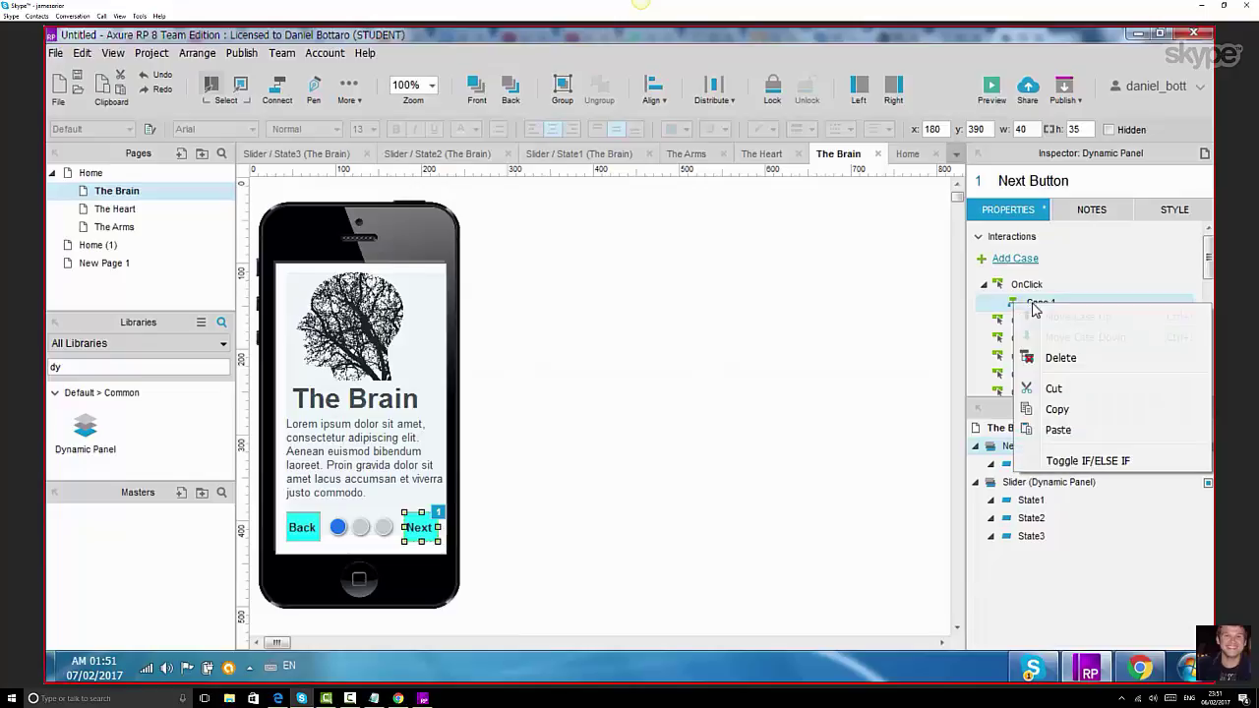
click(1054, 360)
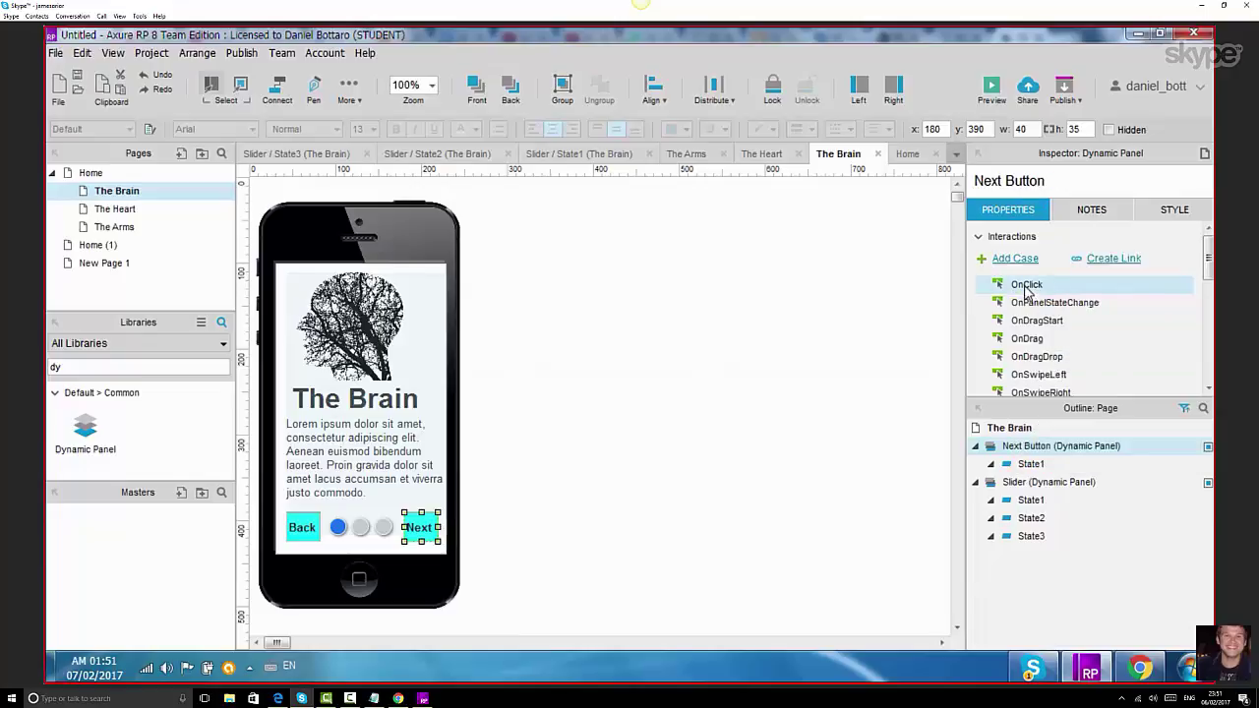
- Add an OnClick case to the Next Button that sets the Slider panel's state to Next
double_click(1026, 285)
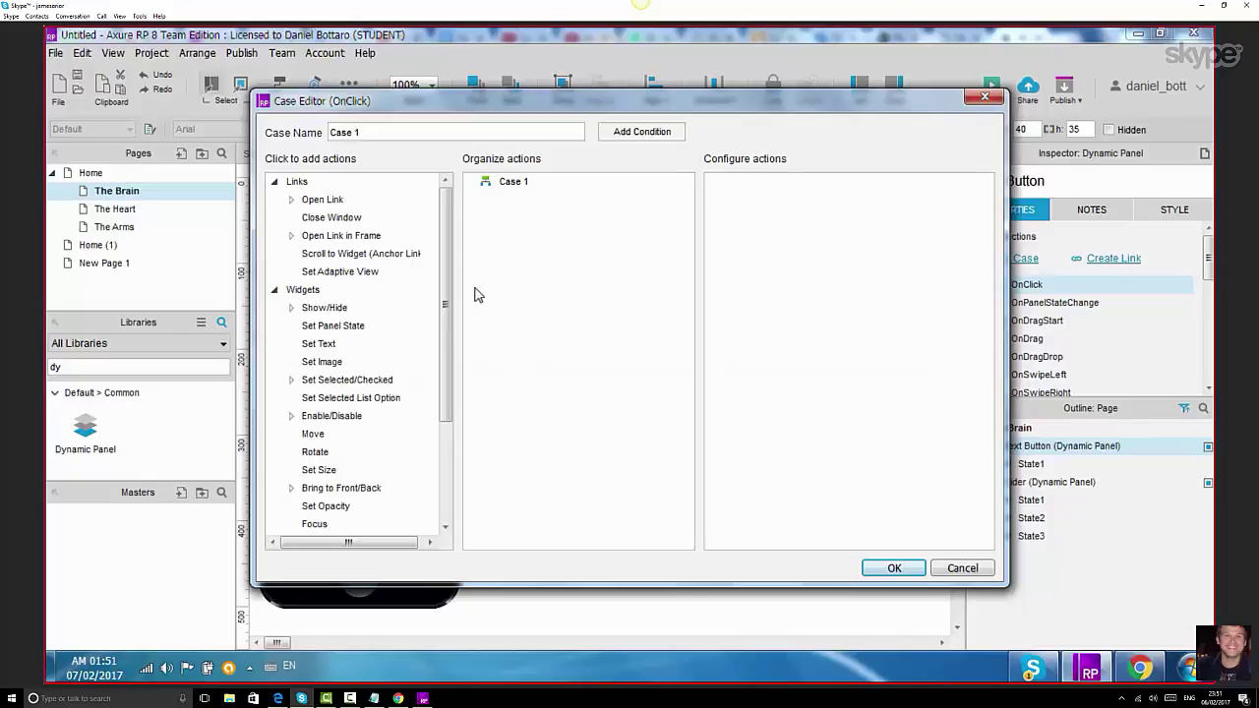
click(339, 326)
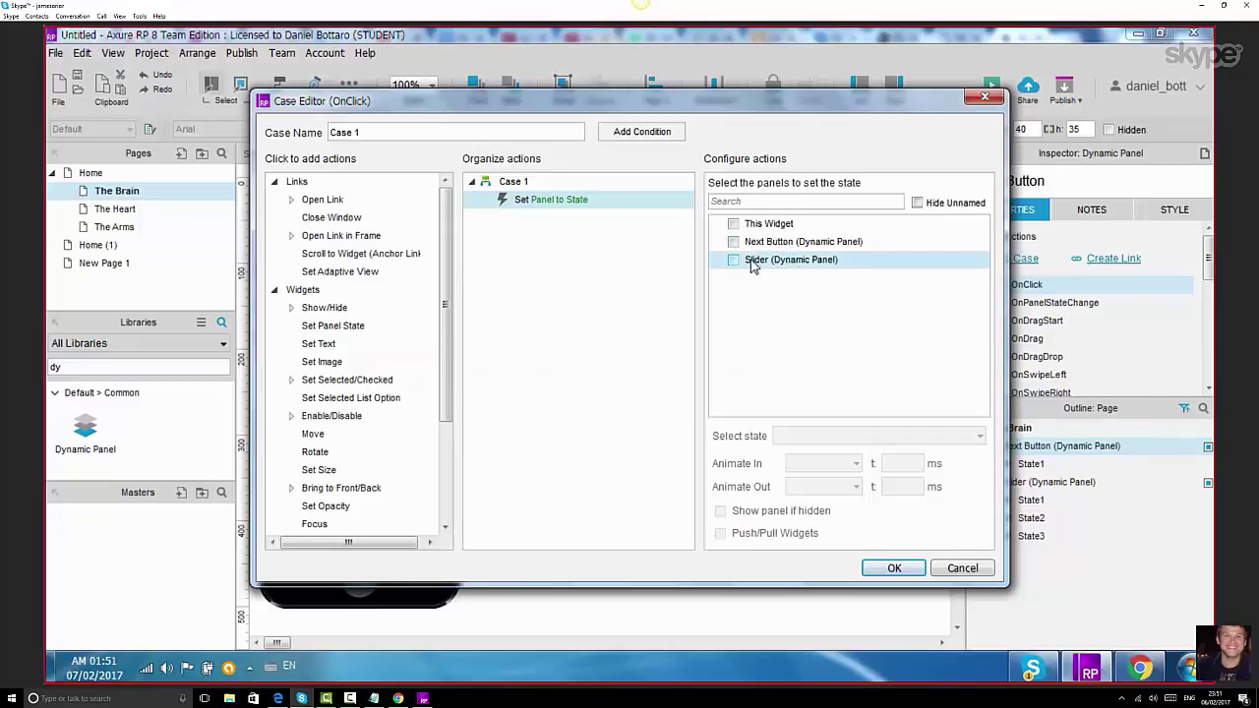
click(733, 260)
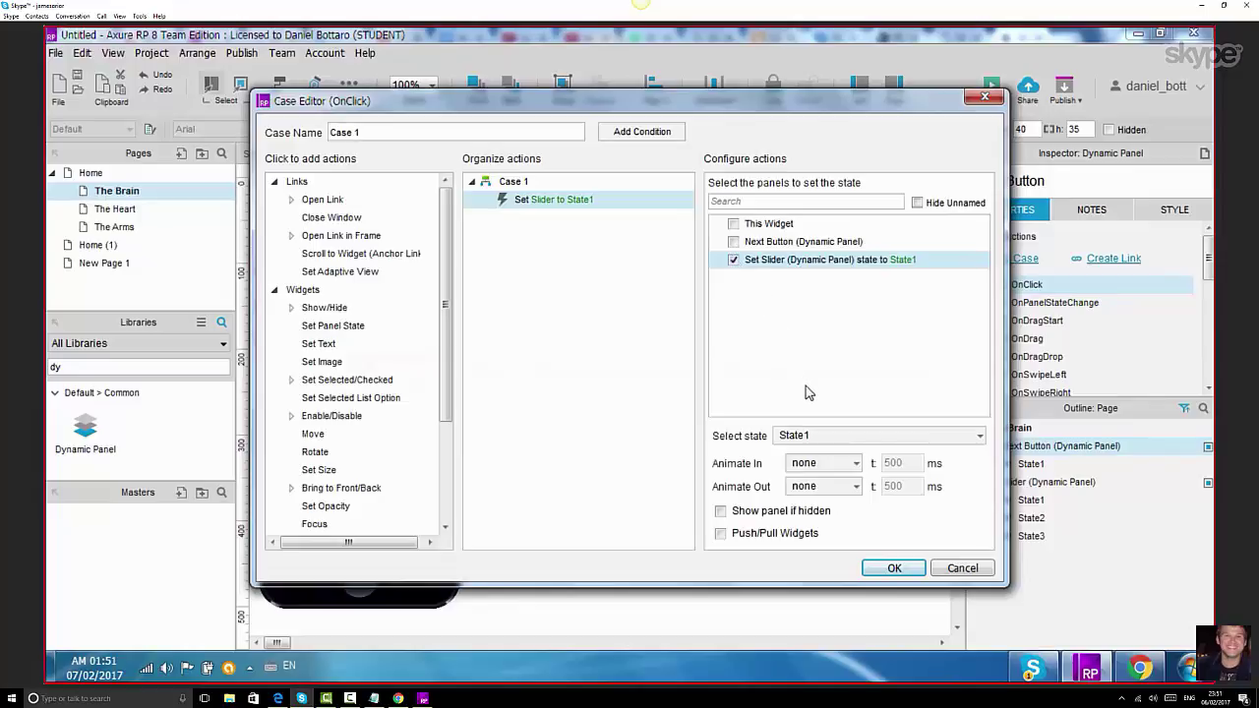
click(852, 436)
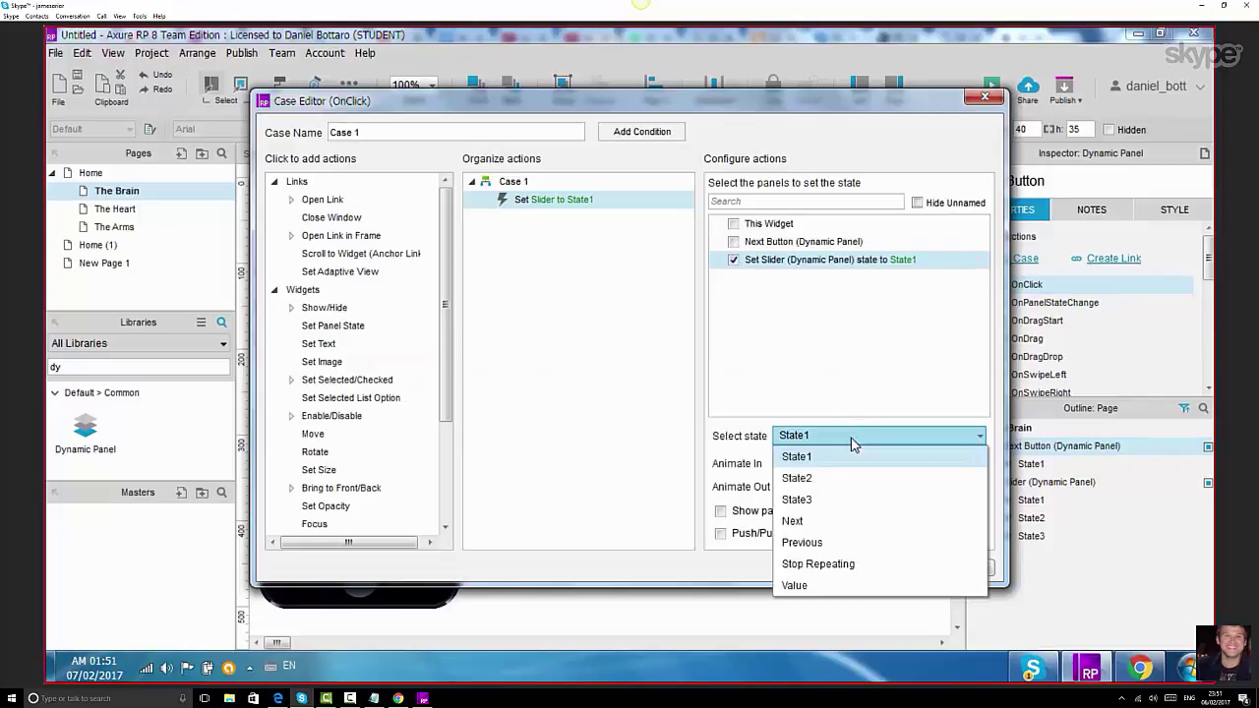
click(861, 521)
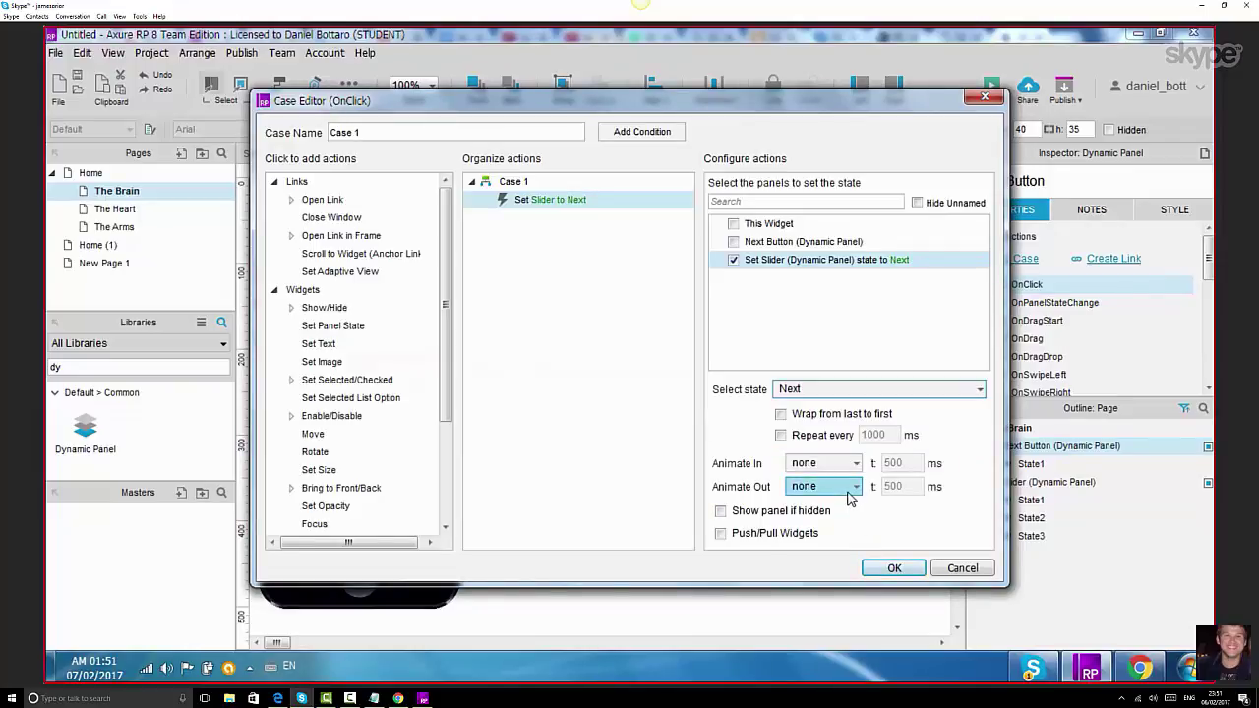
click(896, 568)
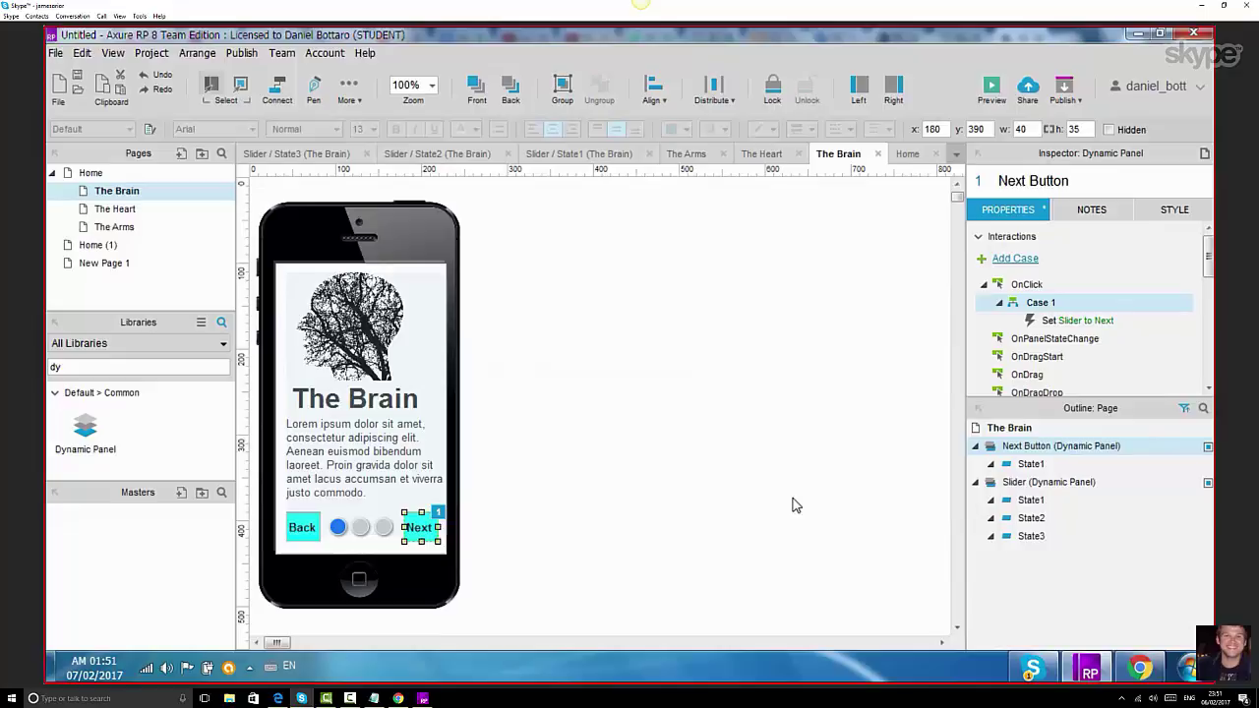
click(796, 504)
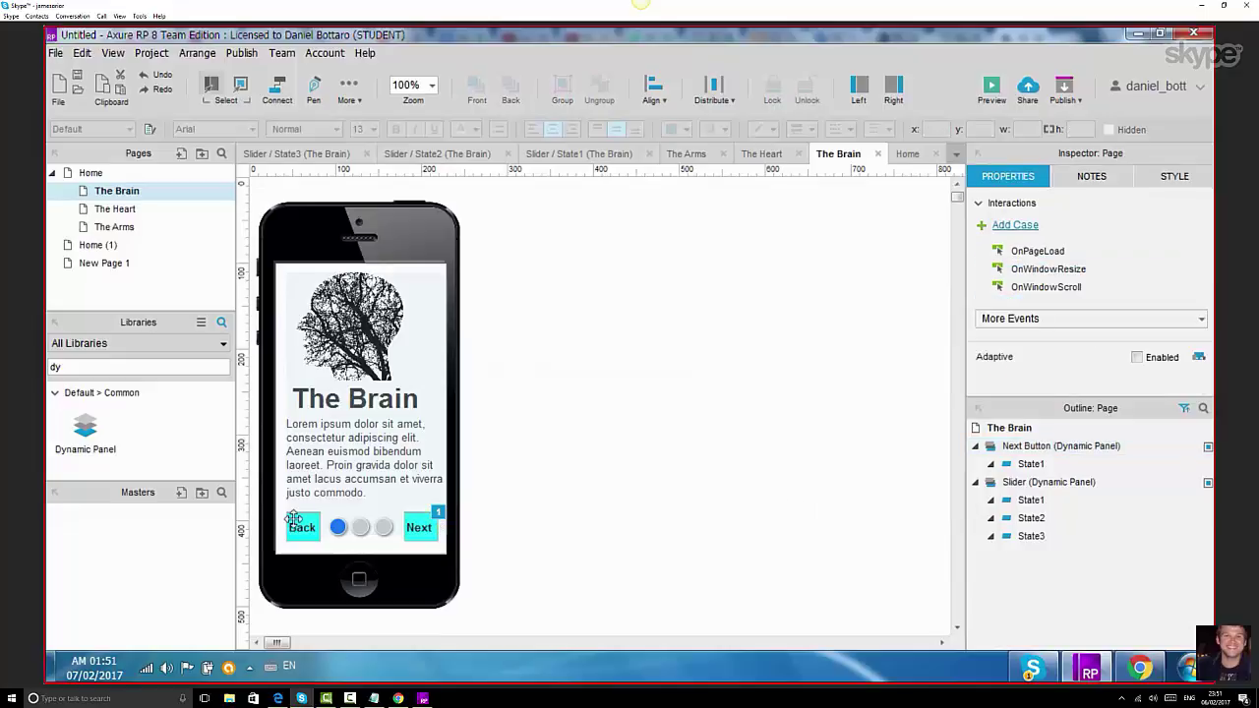
click(416, 522)
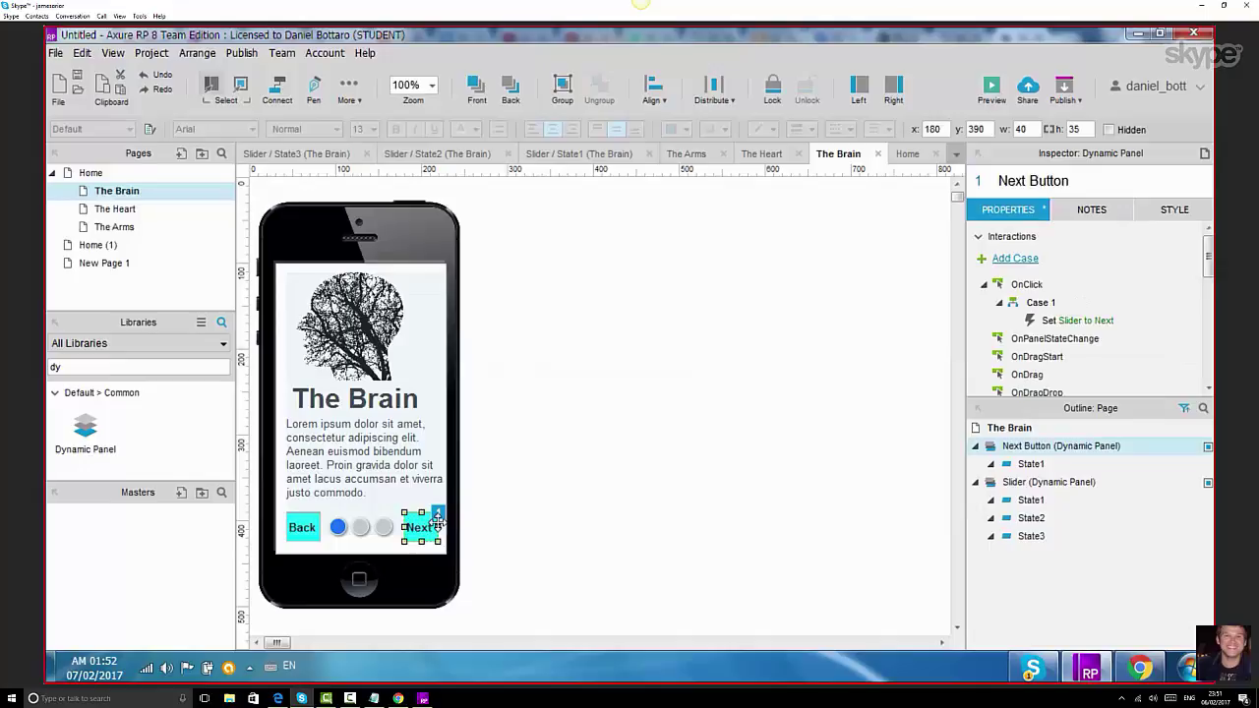
click(307, 527)
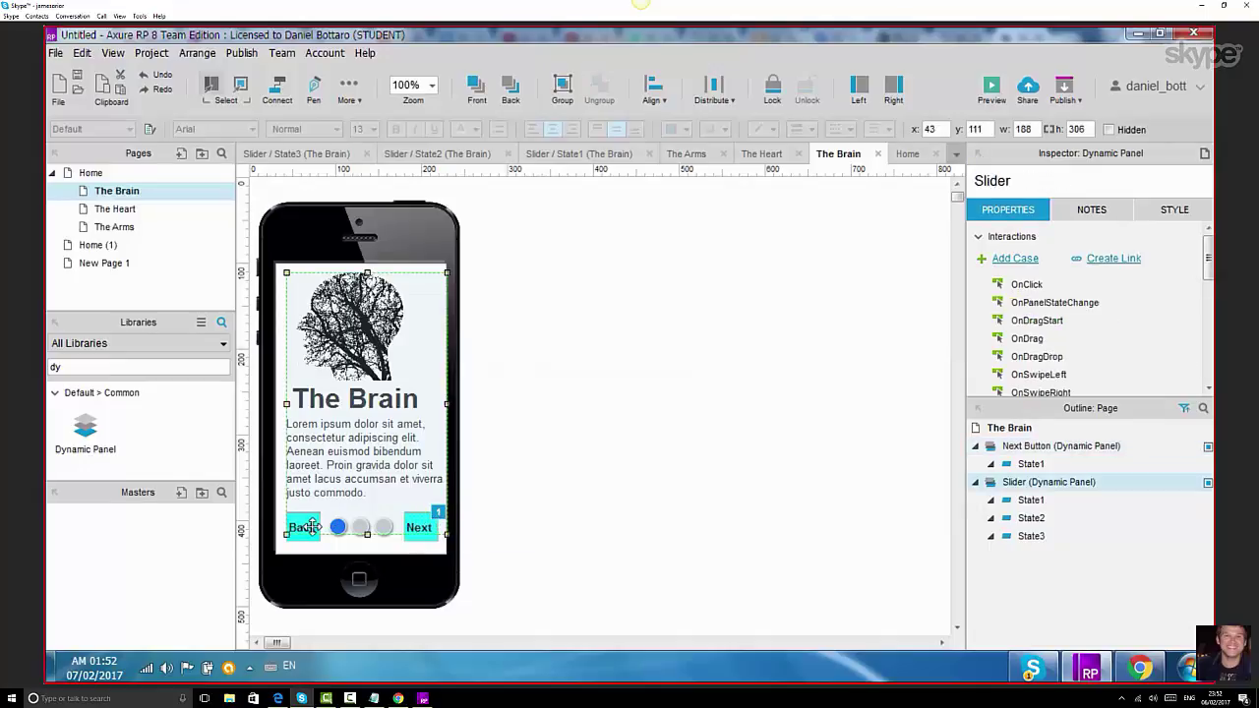
click(308, 531)
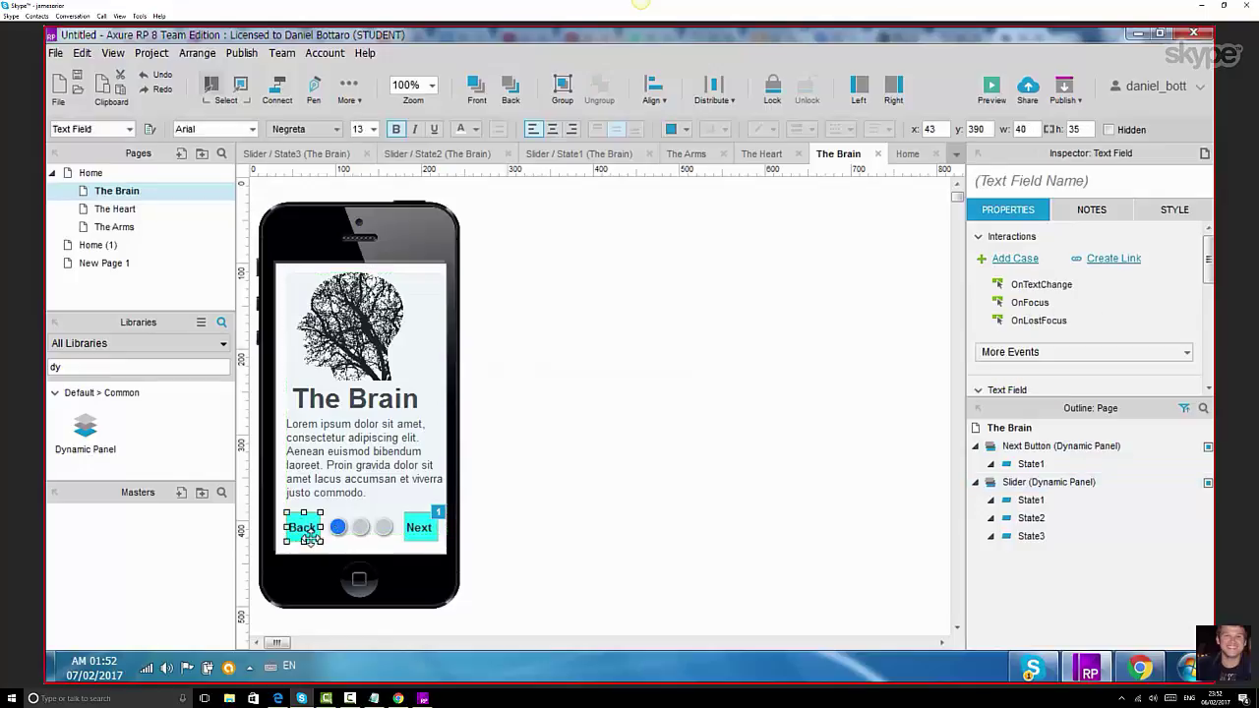
right_click(305, 531)
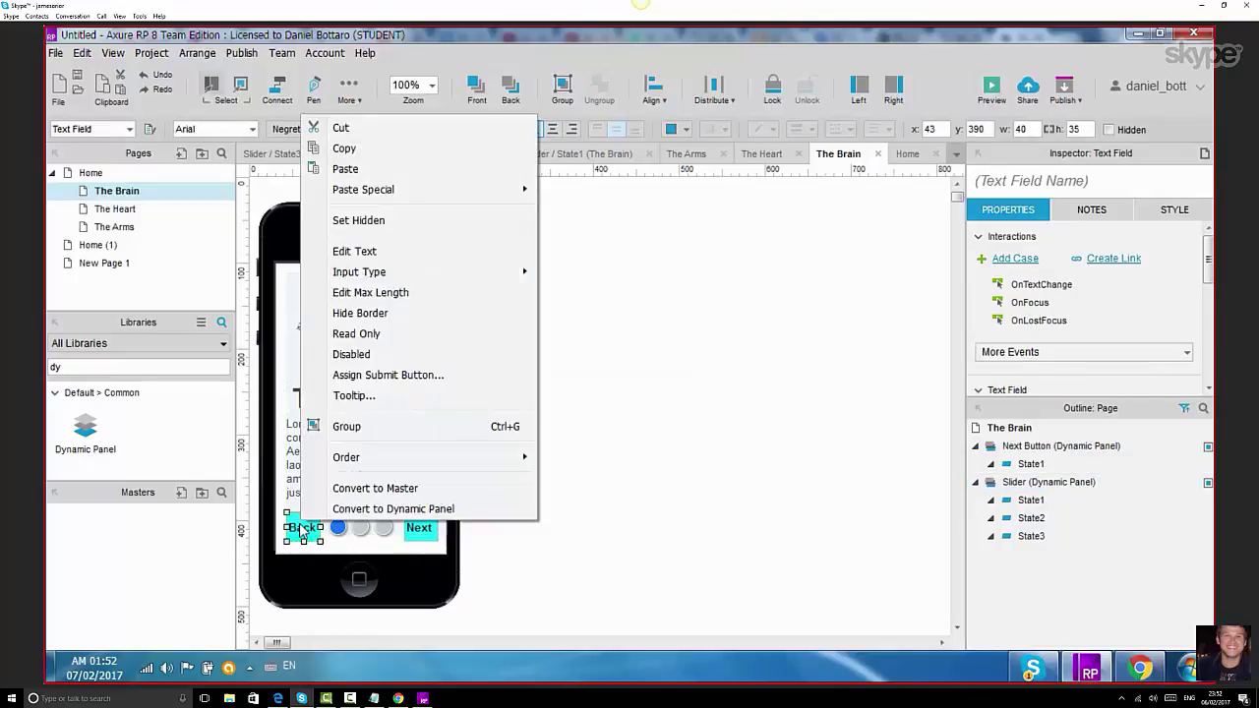
click(734, 469)
click(323, 527)
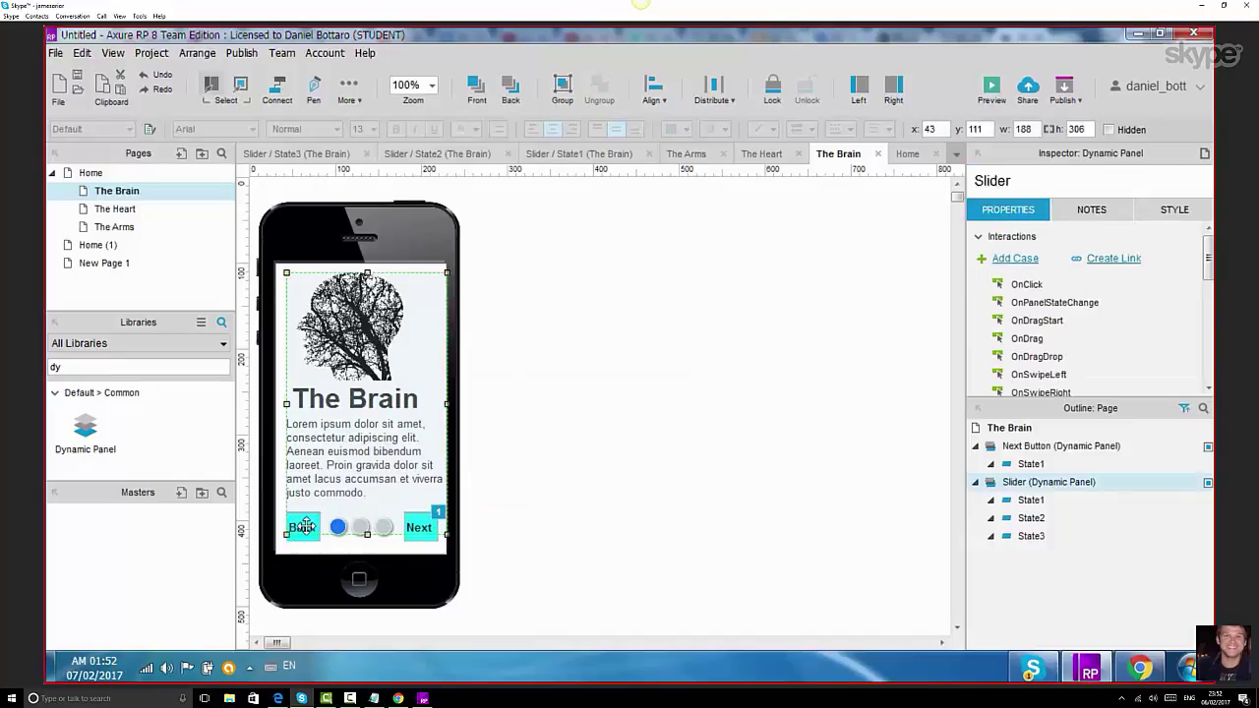
- Add an OnClick case to the Back button that sets the Slider panel's state to Previous
click(311, 540)
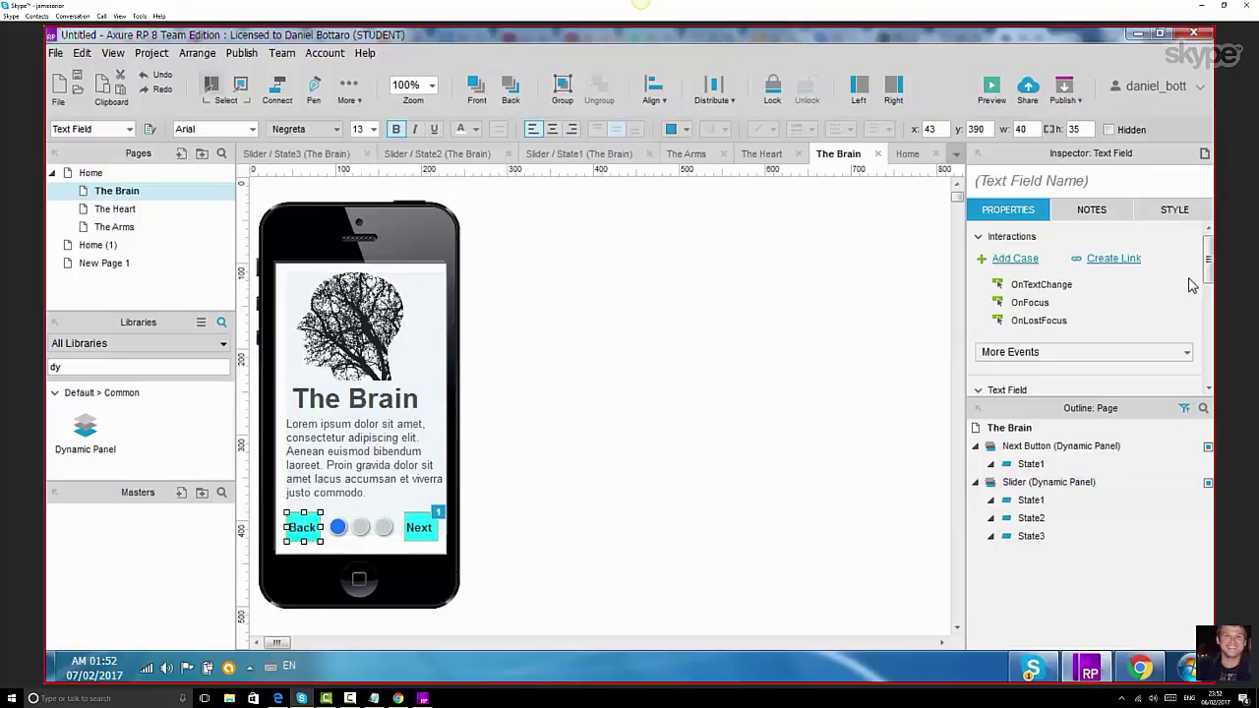
mouse_move(1212, 277)
mouse_down()
mouse_move(1213, 374)
mouse_move(1213, 254)
mouse_up()
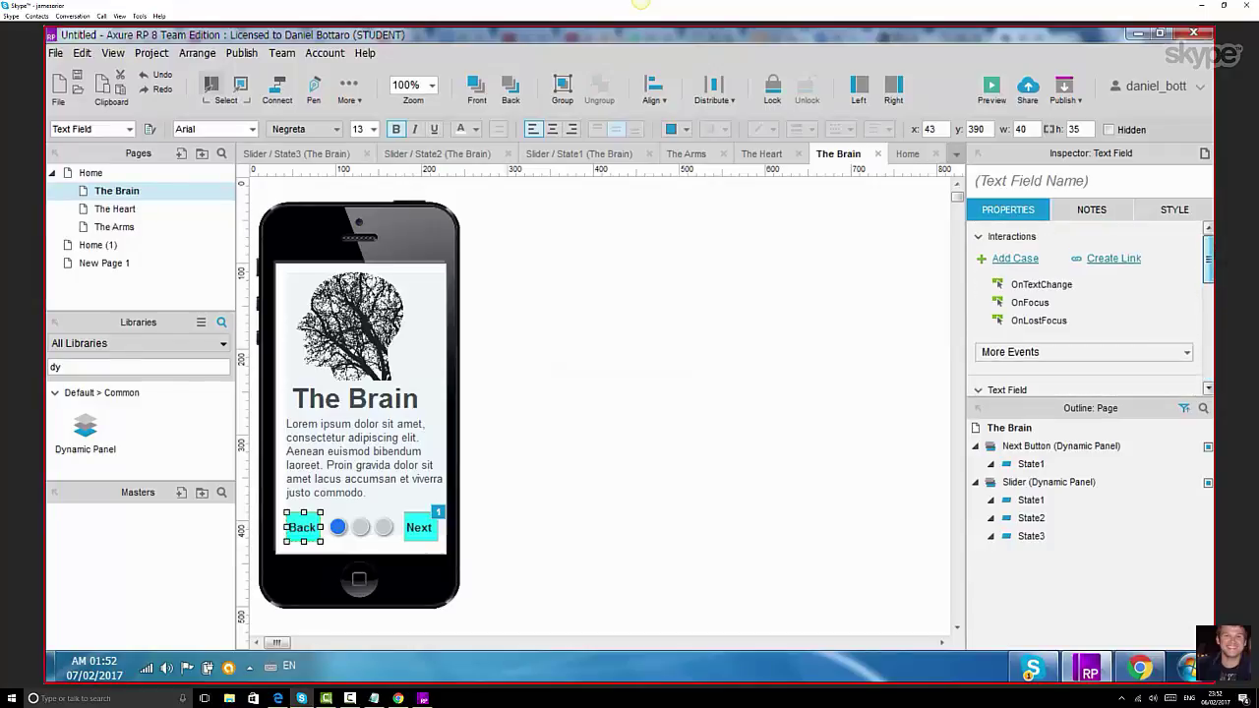
click(1182, 353)
click(1173, 357)
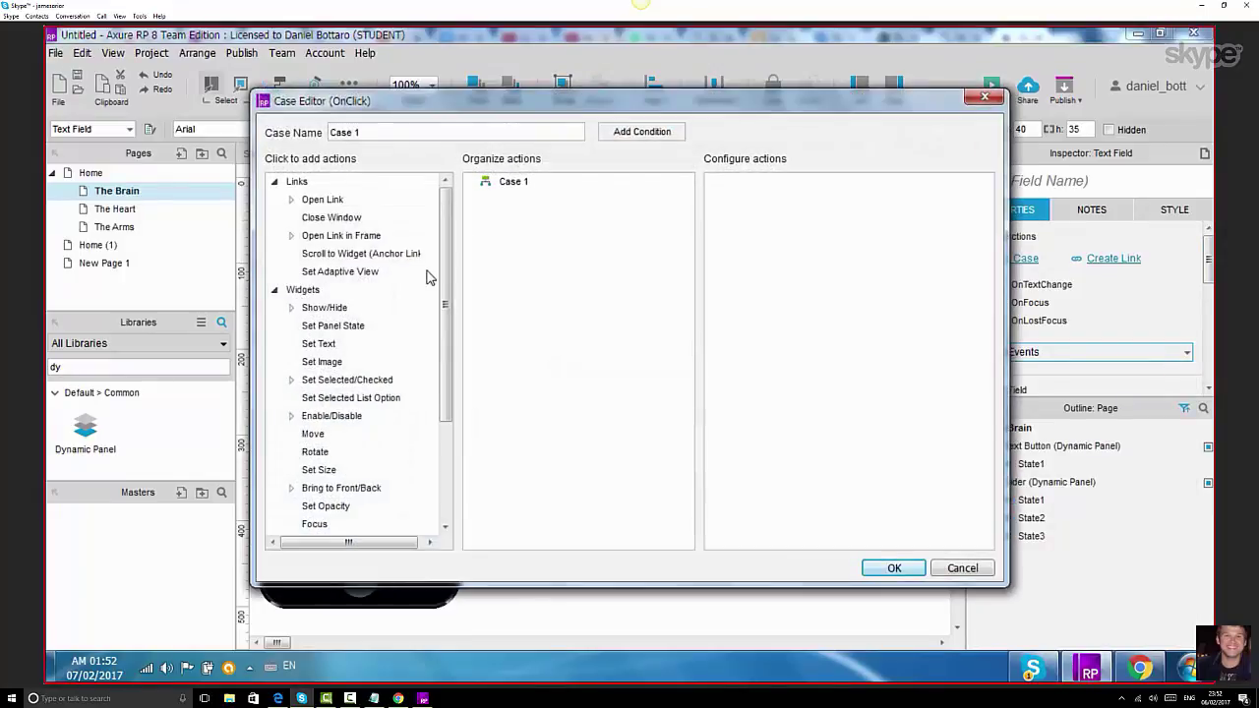
click(347, 328)
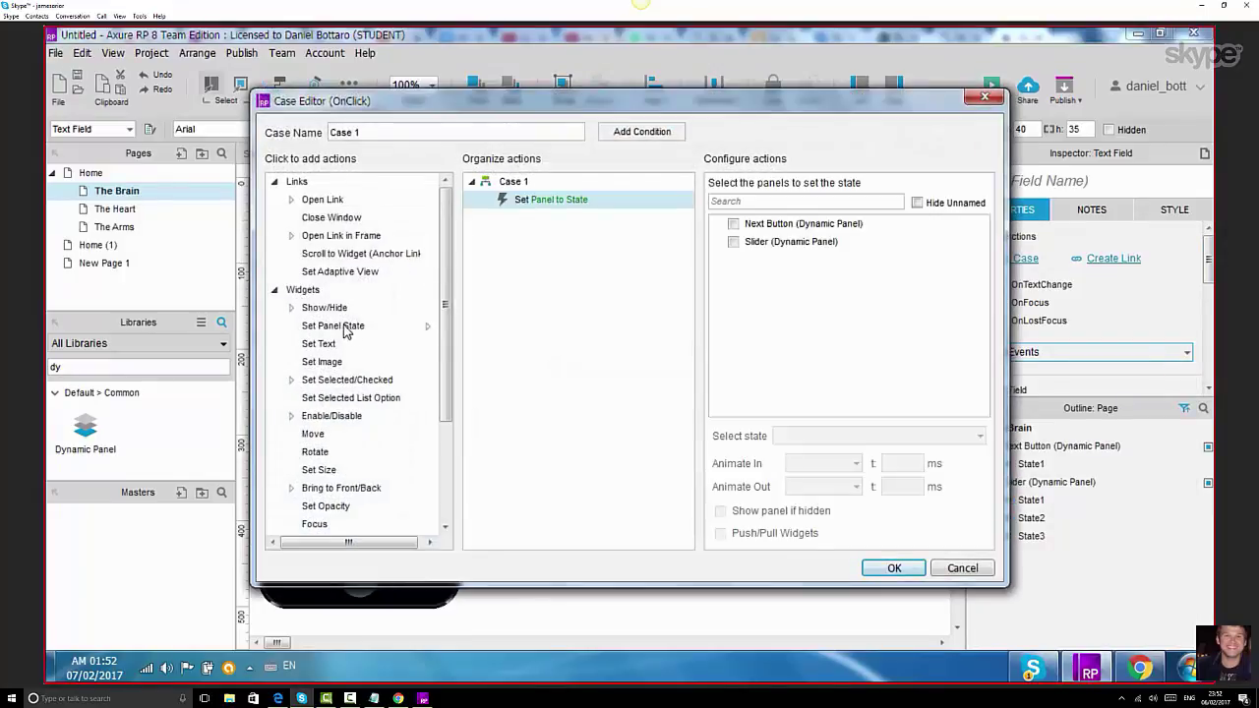
click(733, 242)
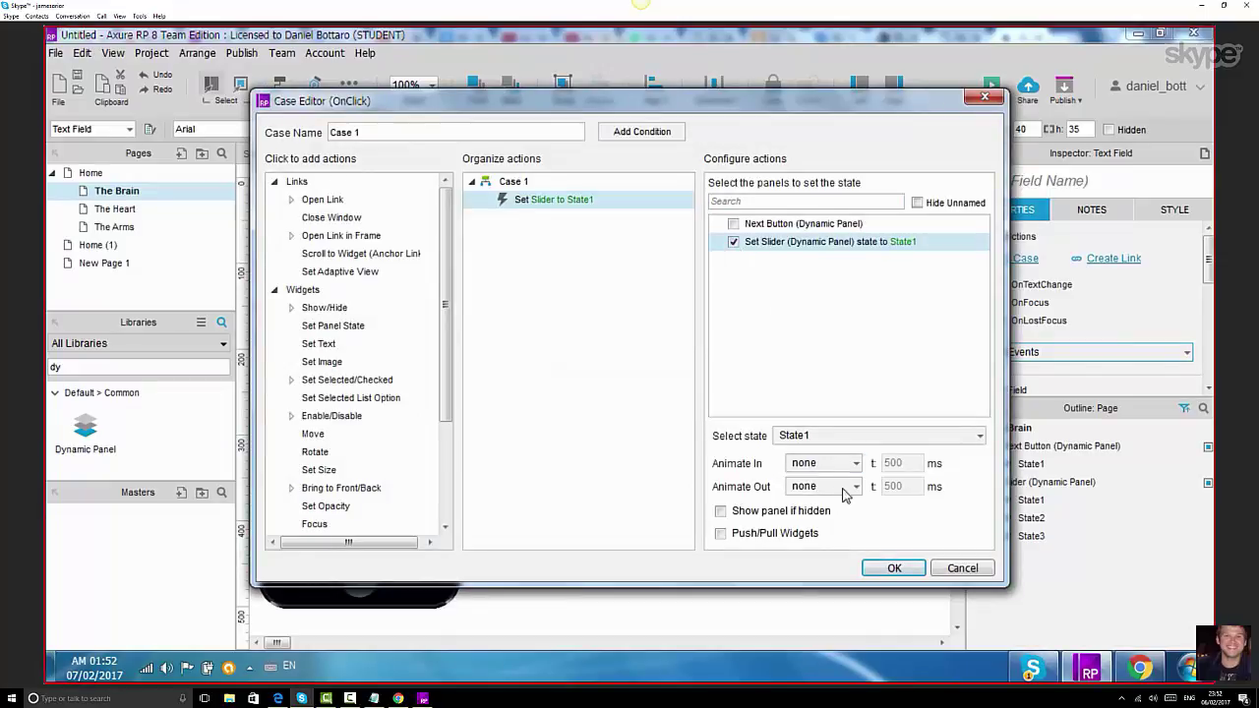
click(839, 436)
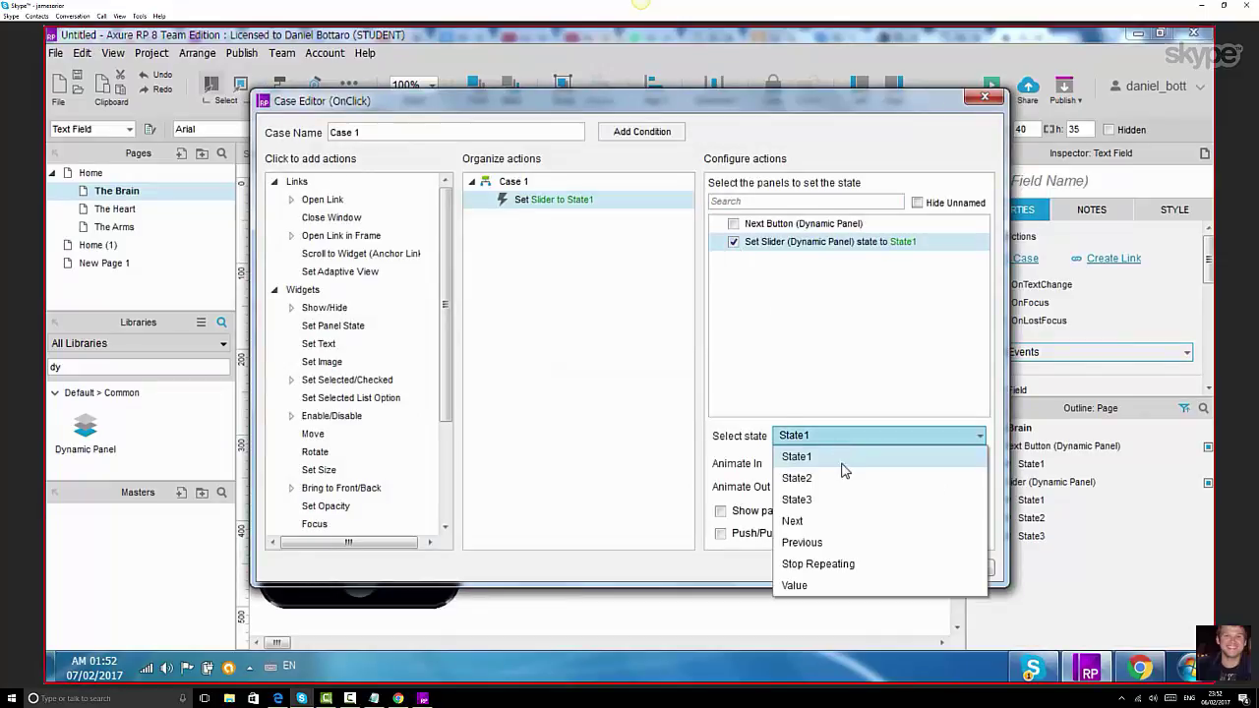
click(849, 543)
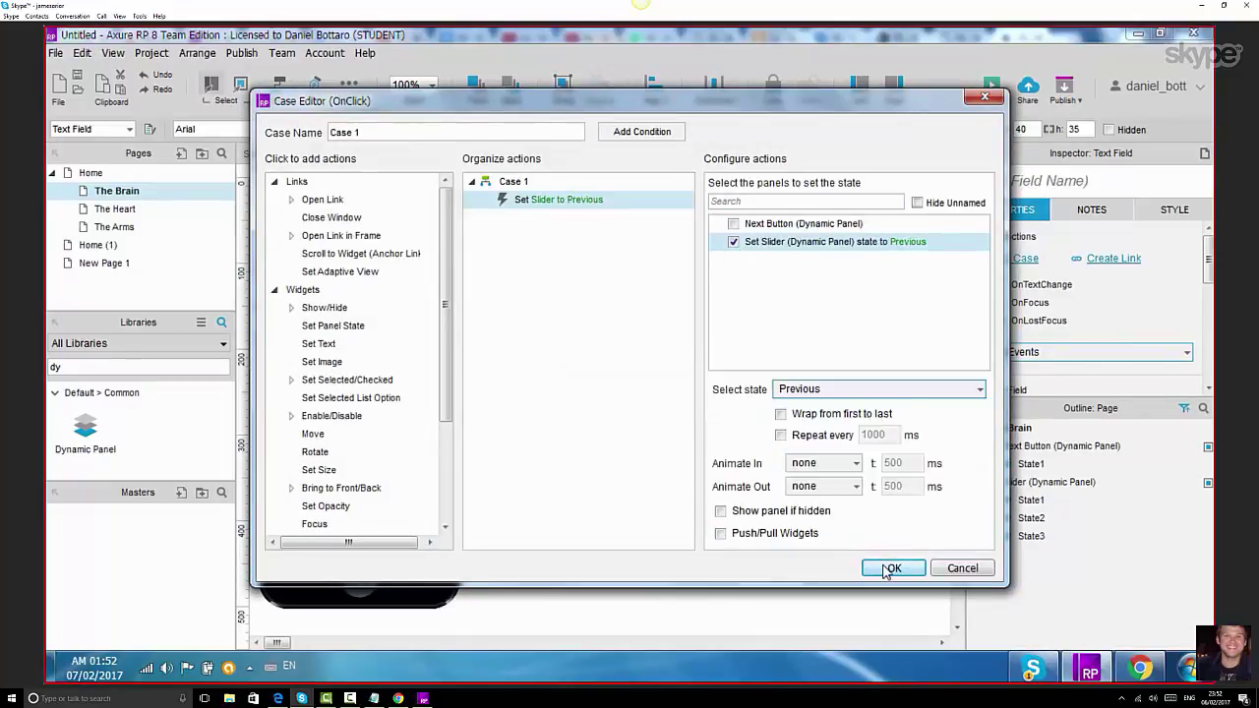
click(888, 569)
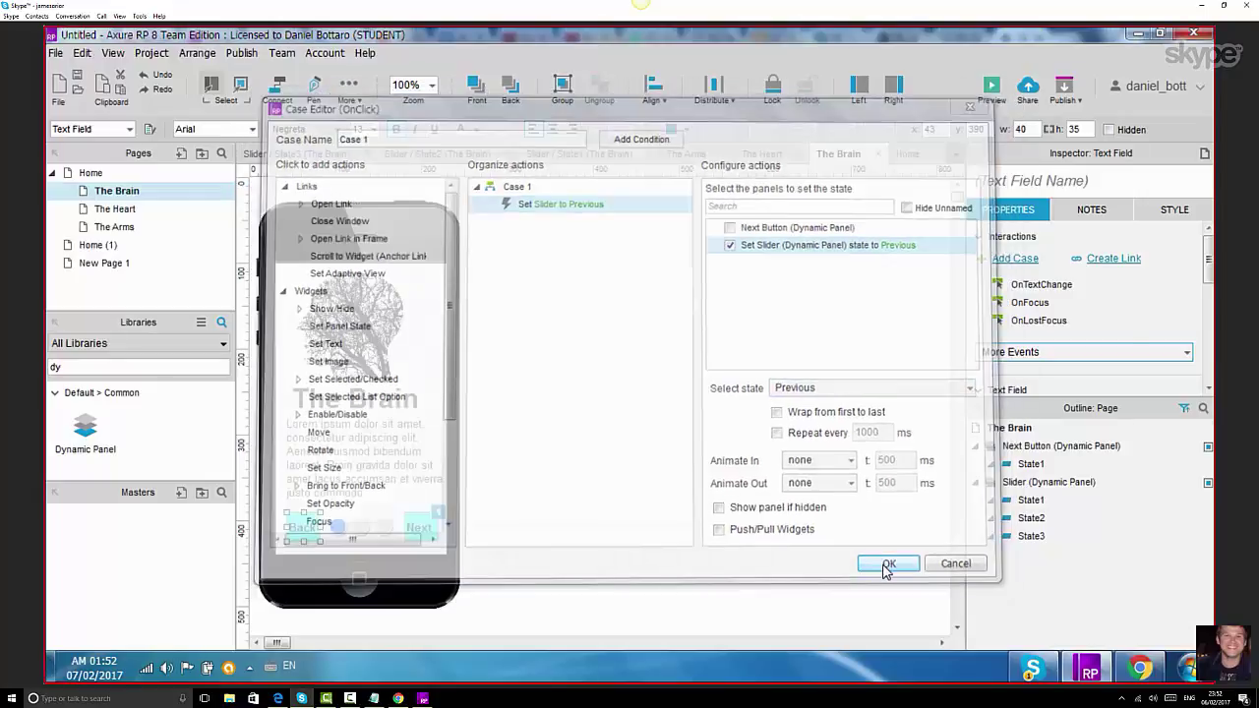
click(750, 500)
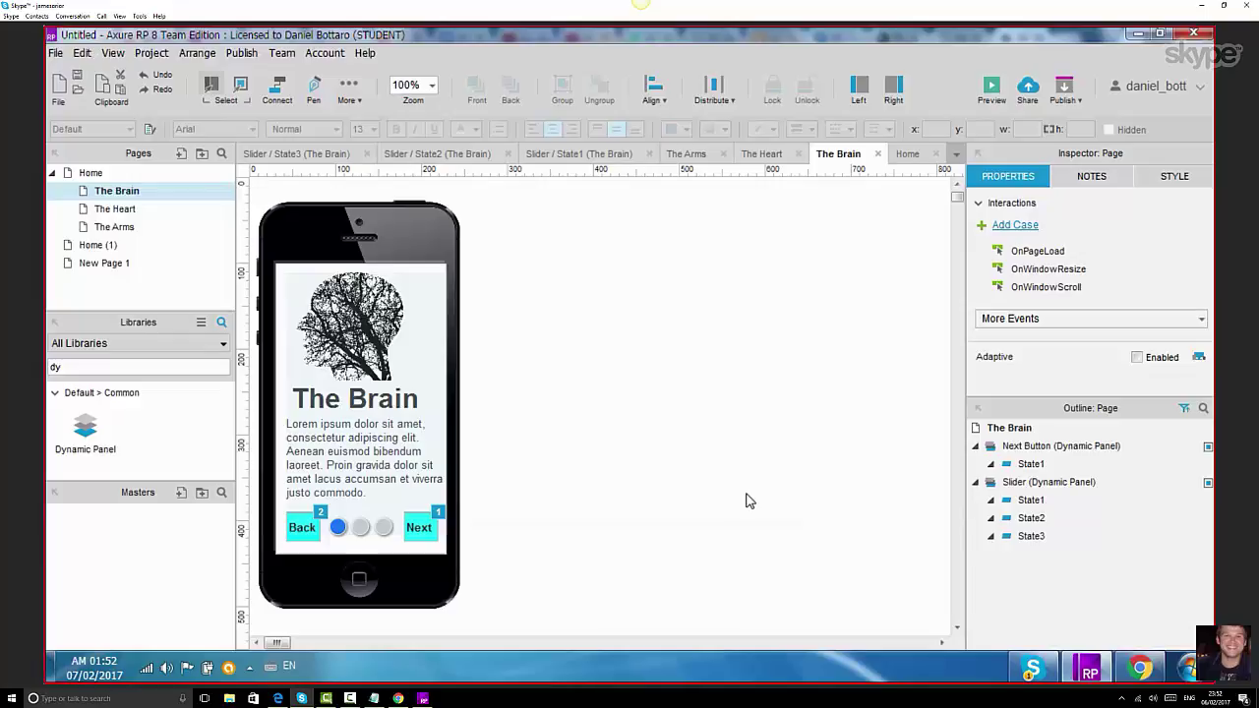
- Save the project as an Axure RP file named The Body Tour
click(77, 83)
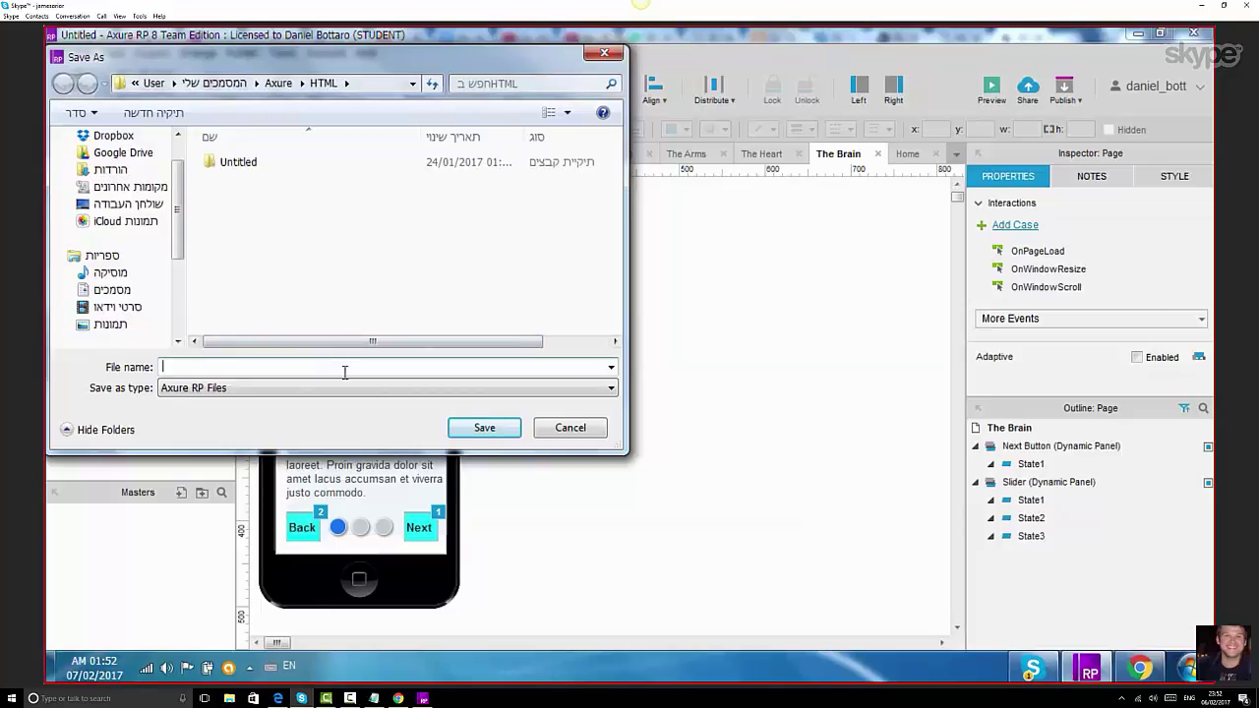
text(The Body Tour)
click(509, 430)
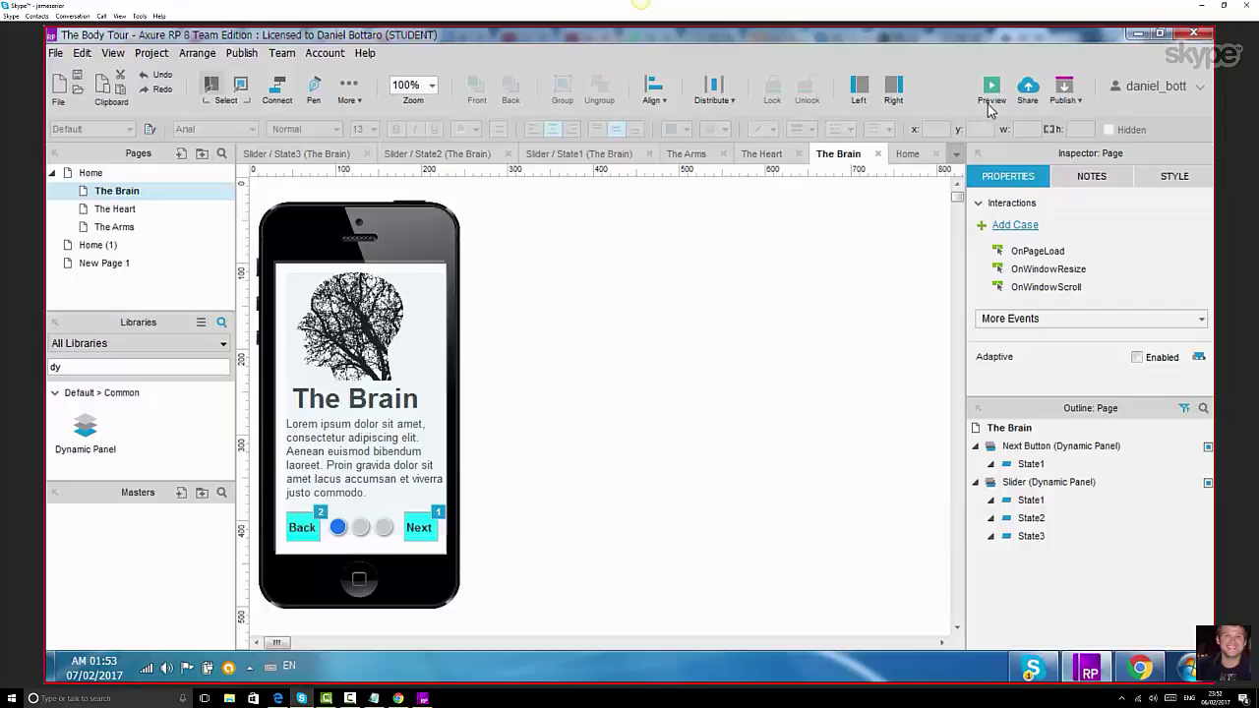
- Preview the prototype in the browser, start the tour from Home and test the slider's Next and Back buttons
click(992, 101)
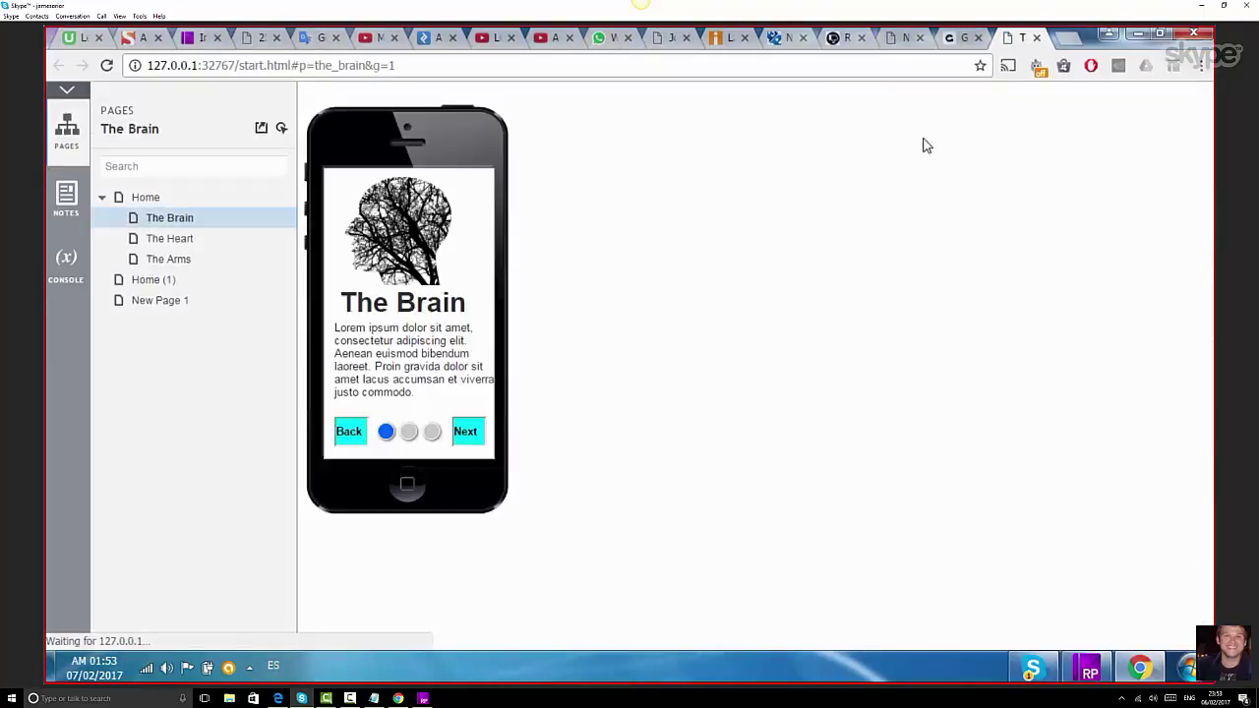
click(147, 198)
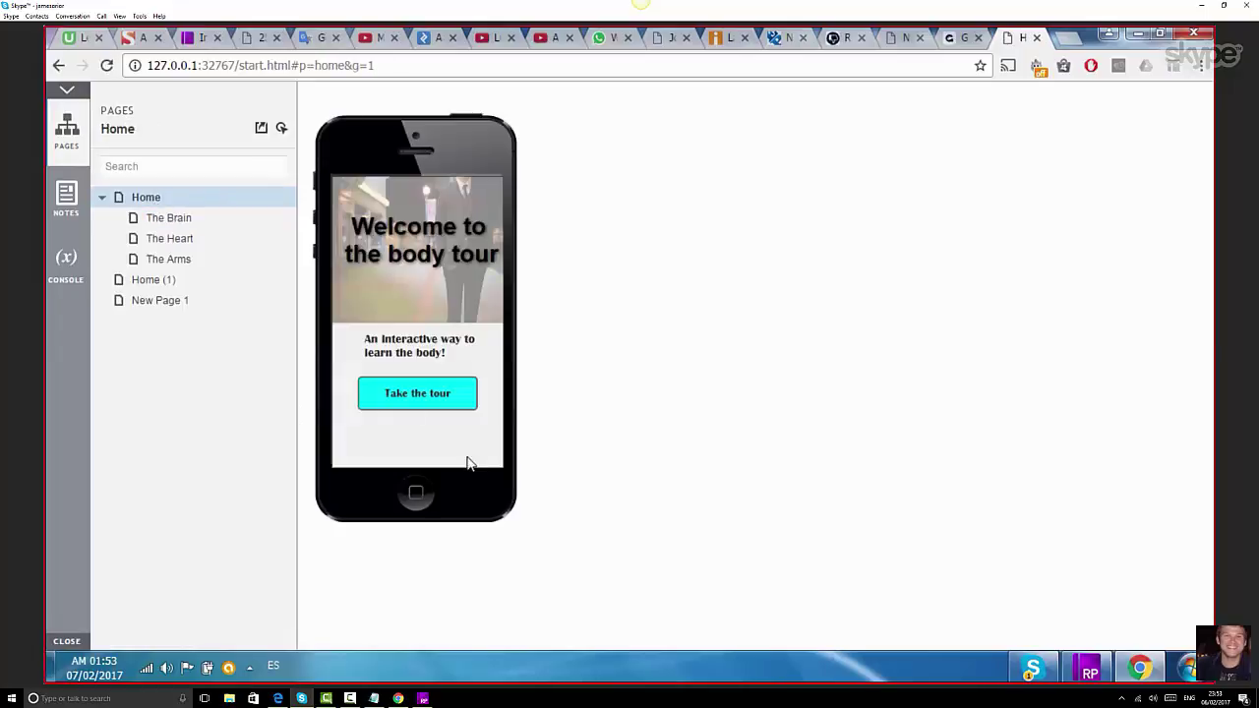
click(420, 403)
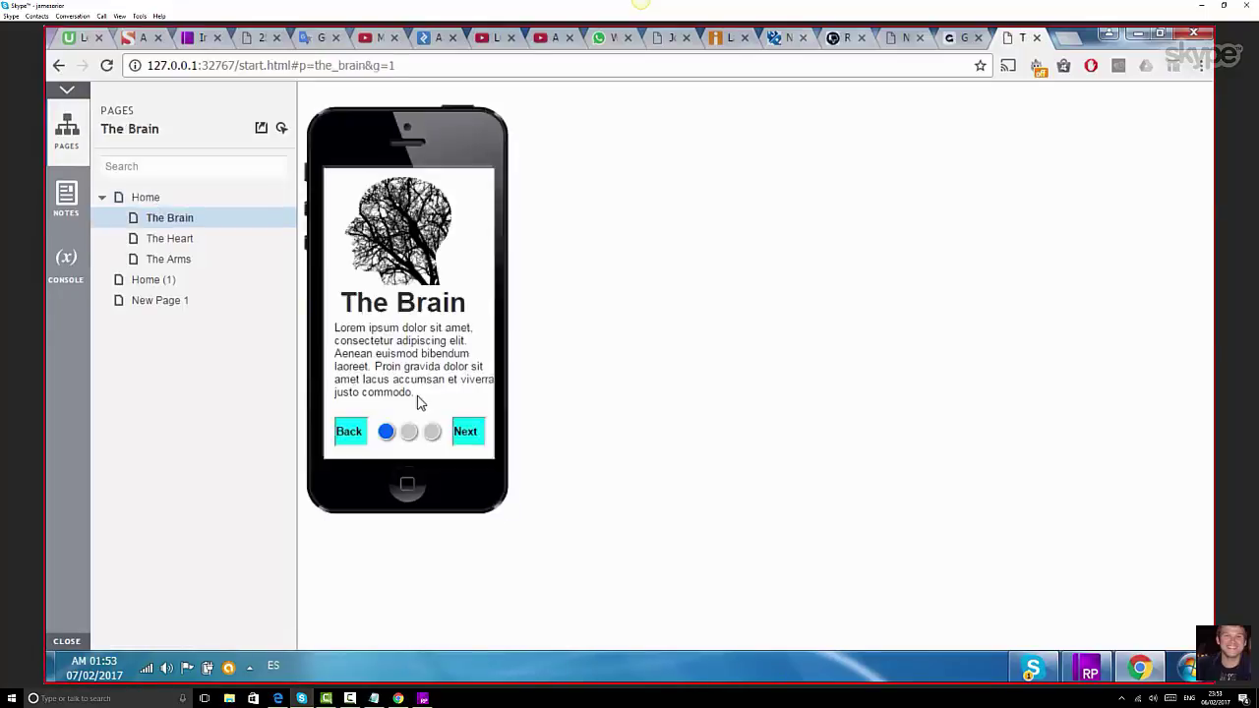
click(466, 433)
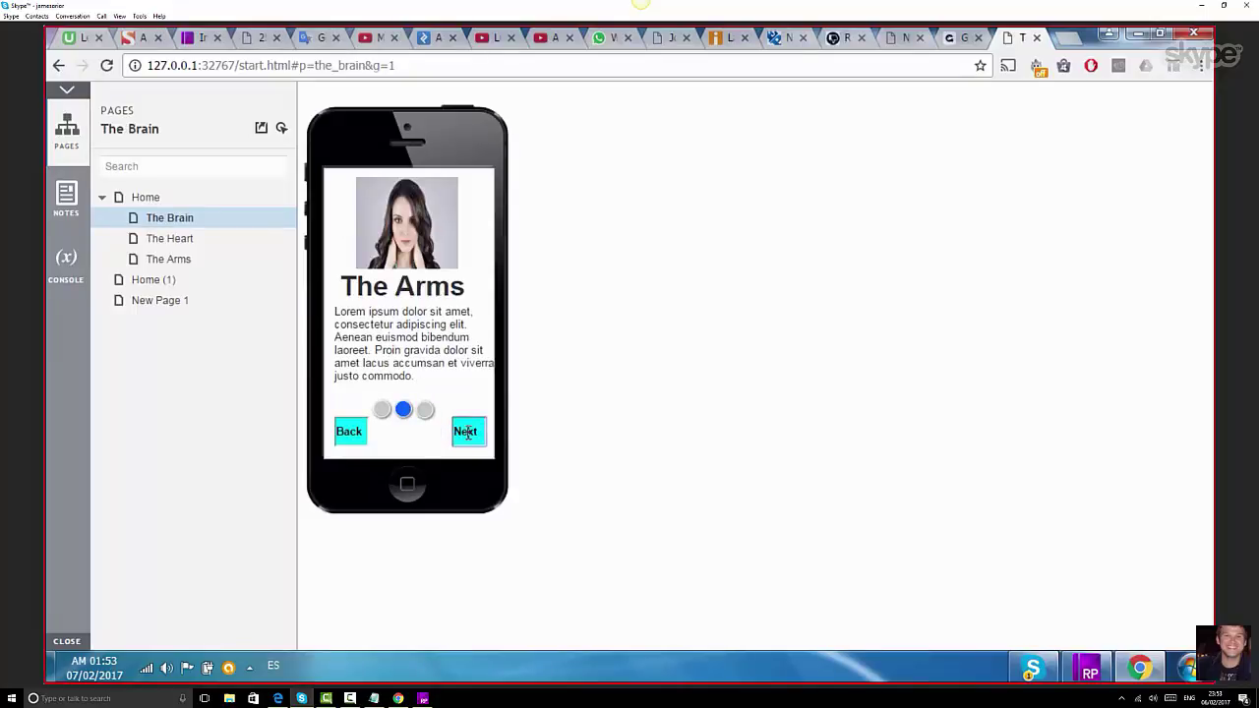
click(467, 433)
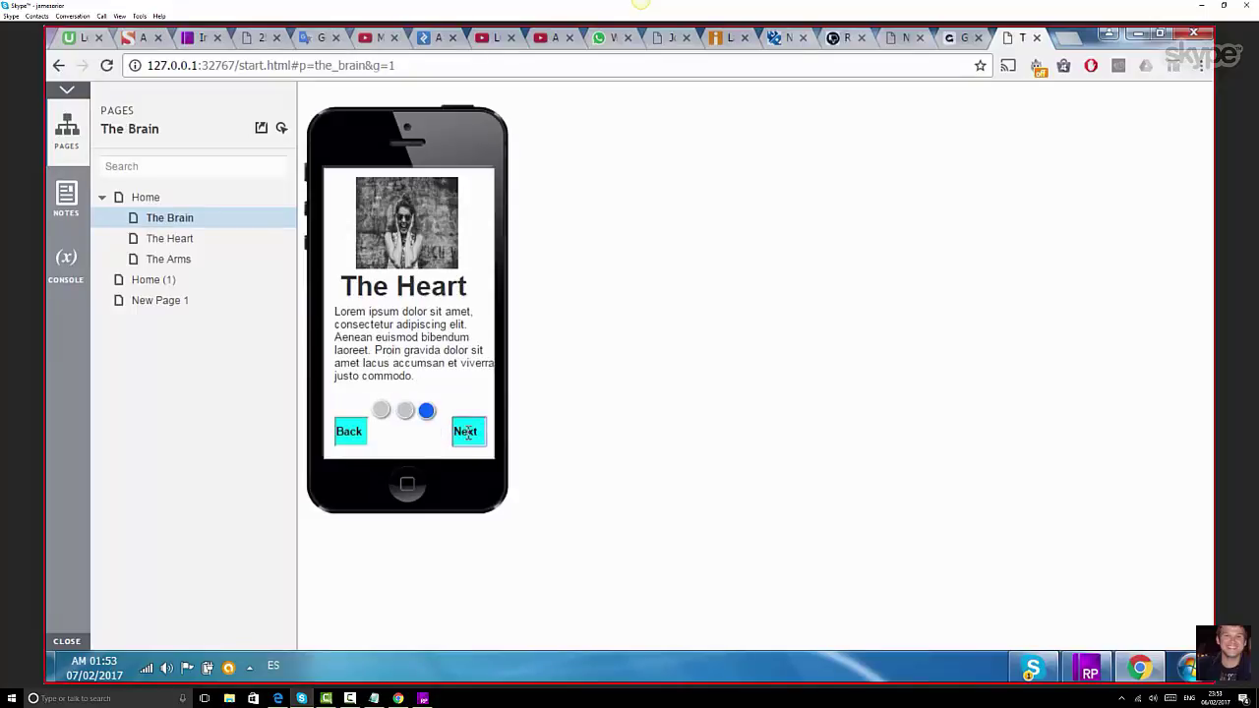
click(338, 430)
click(337, 430)
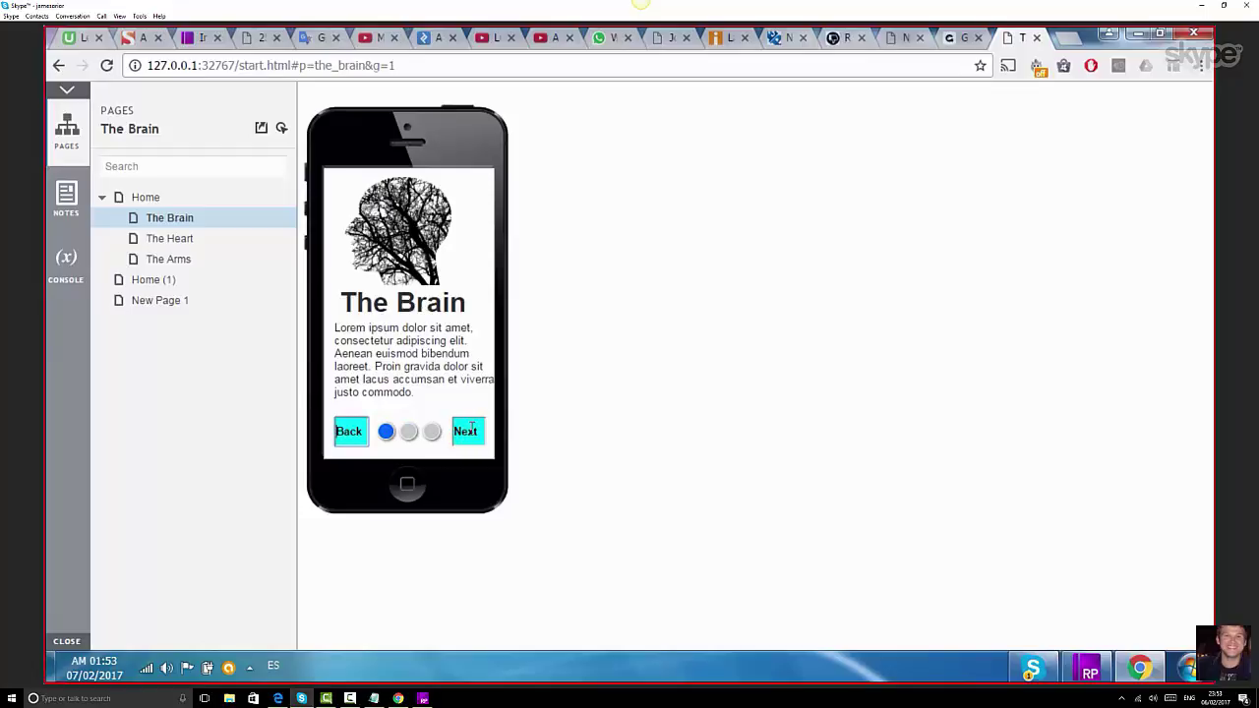
- Restart the tour from the Home page and move through the slider states again with Next and Back
click(153, 201)
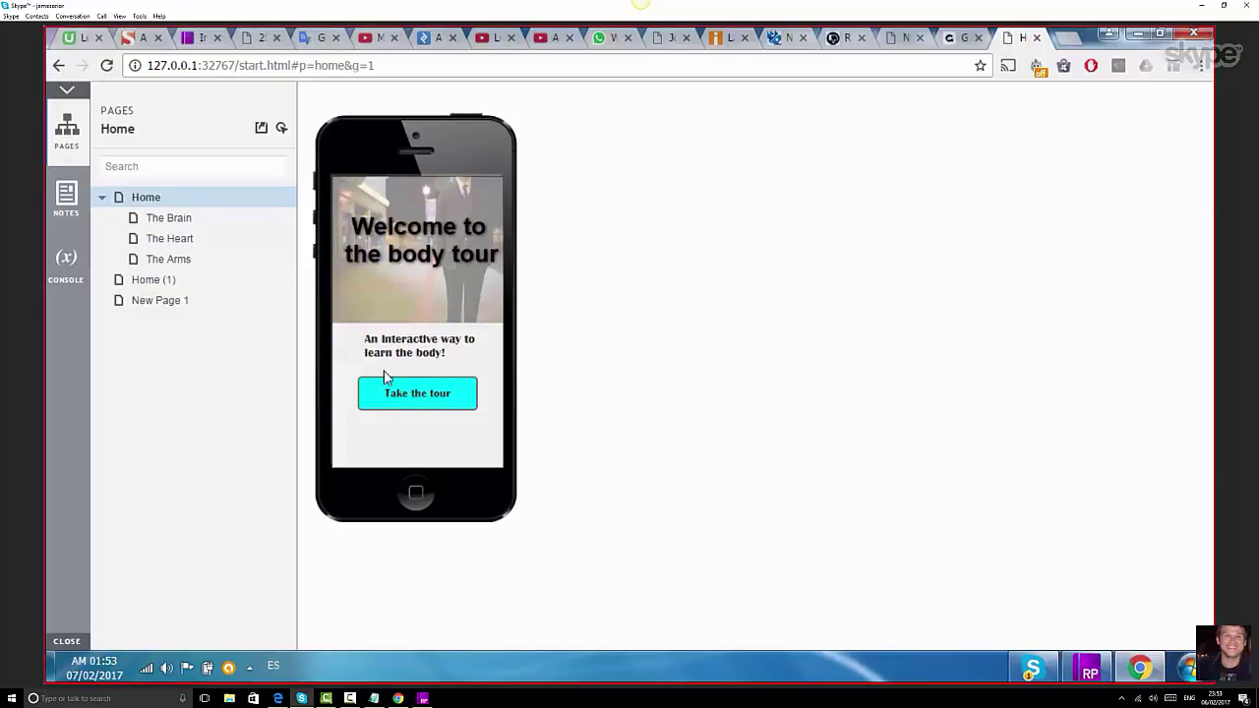
click(411, 394)
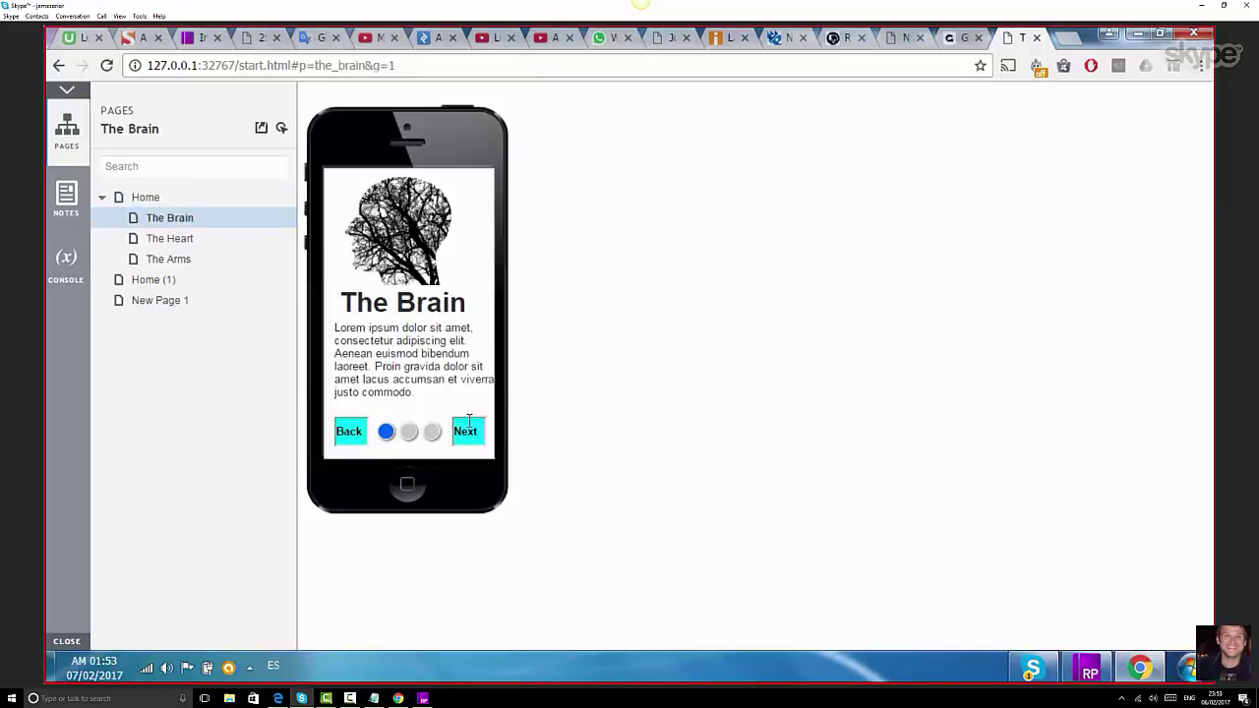
click(468, 433)
click(468, 433)
click(467, 433)
click(354, 433)
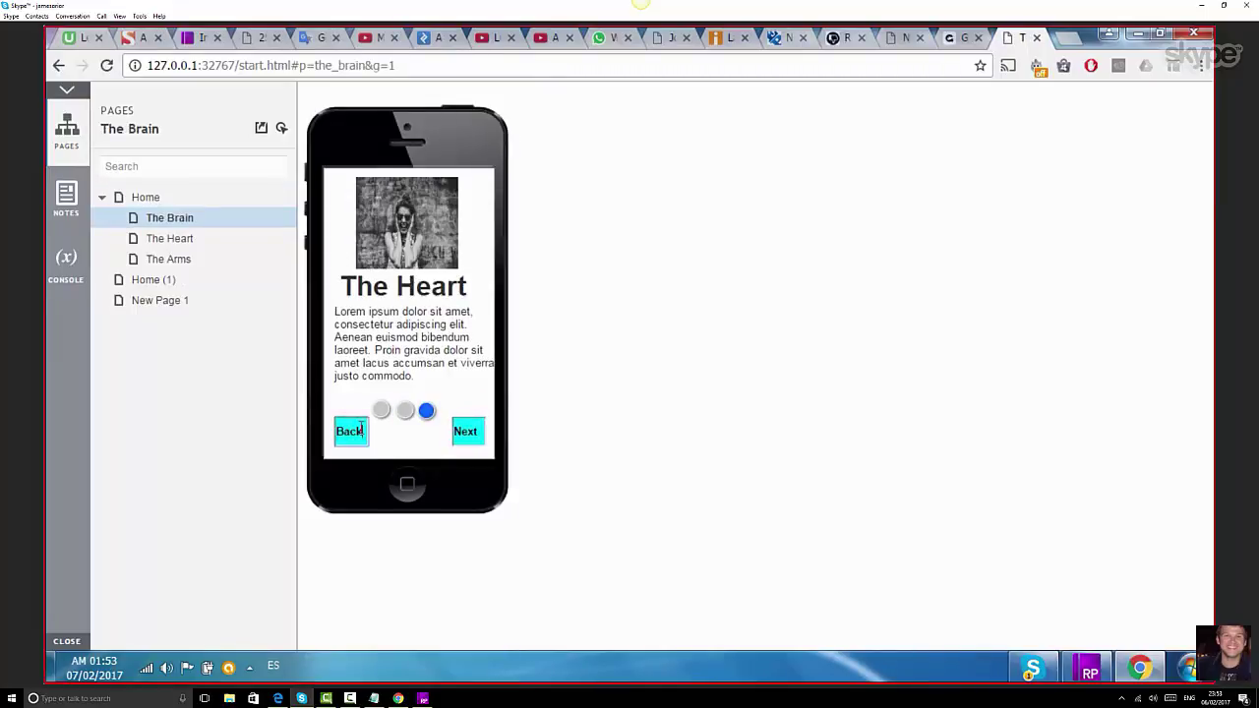
click(359, 435)
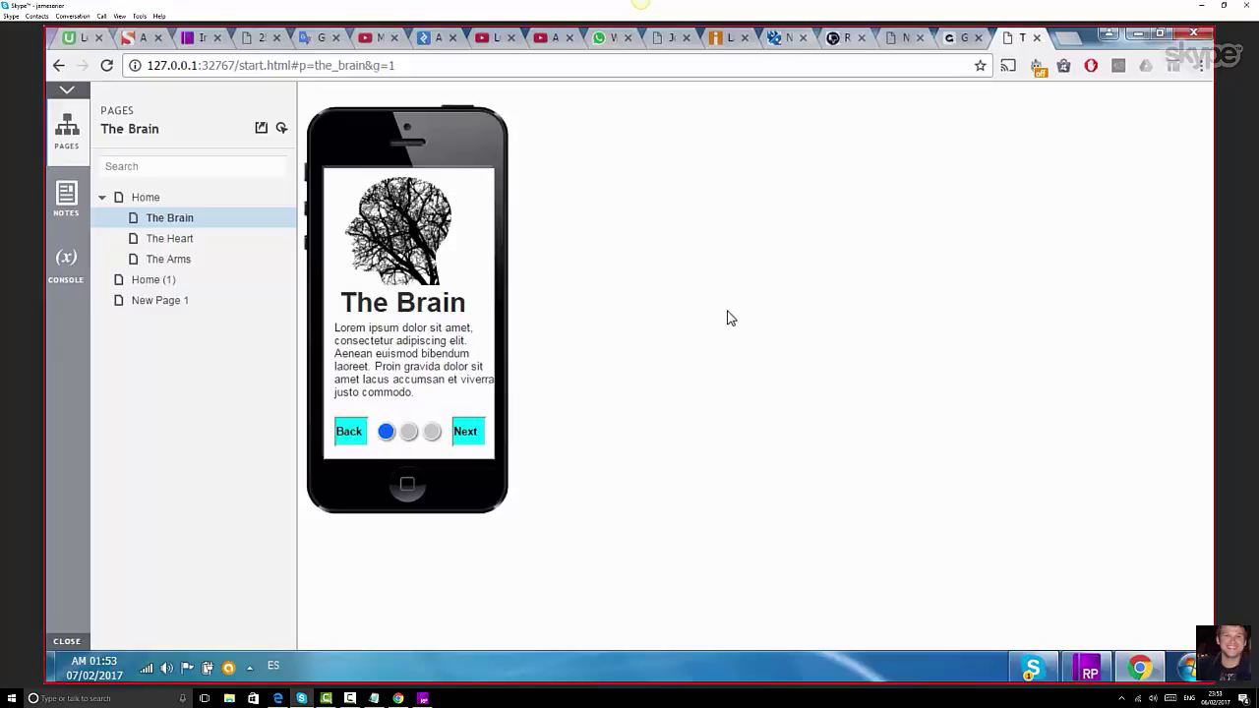
click(462, 425)
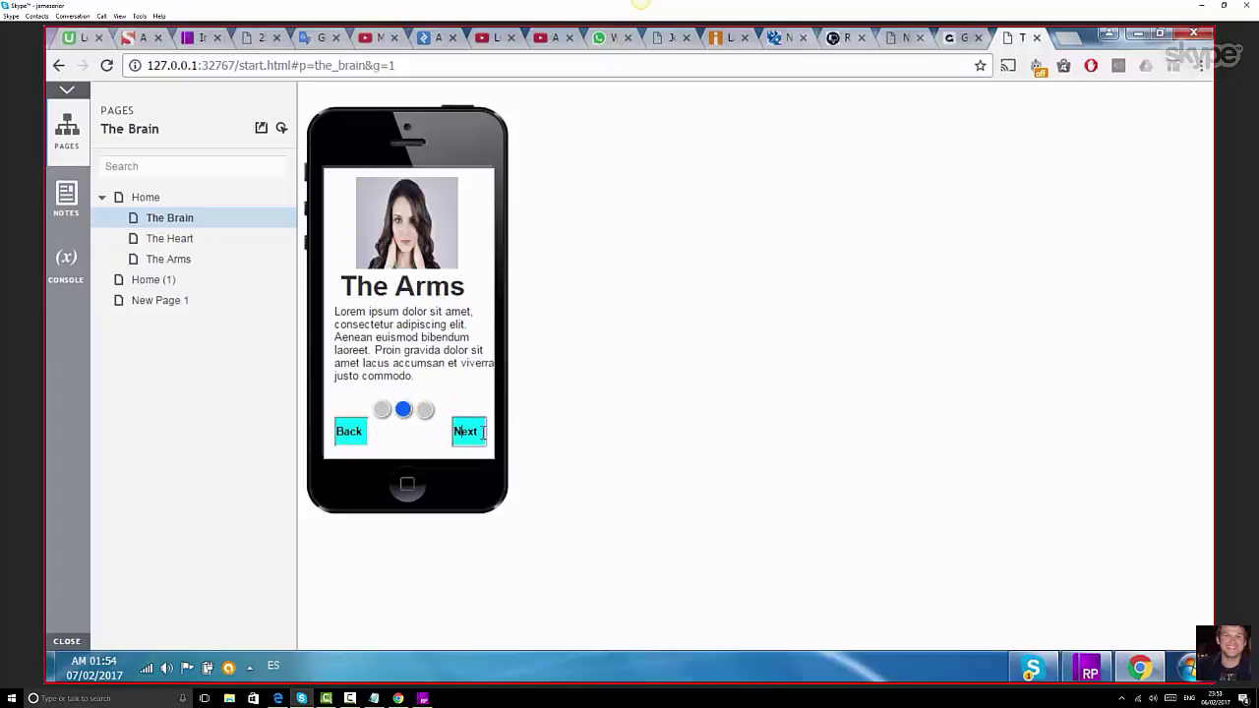
click(482, 433)
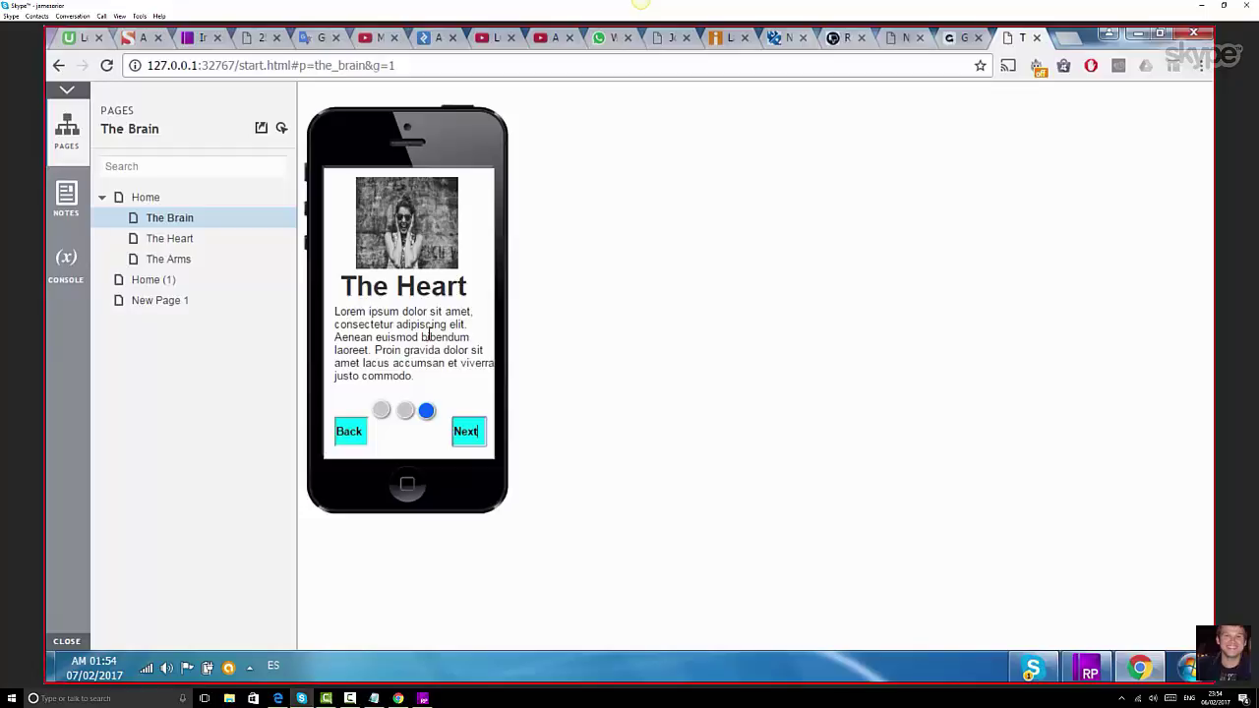
key(ctrl+a)
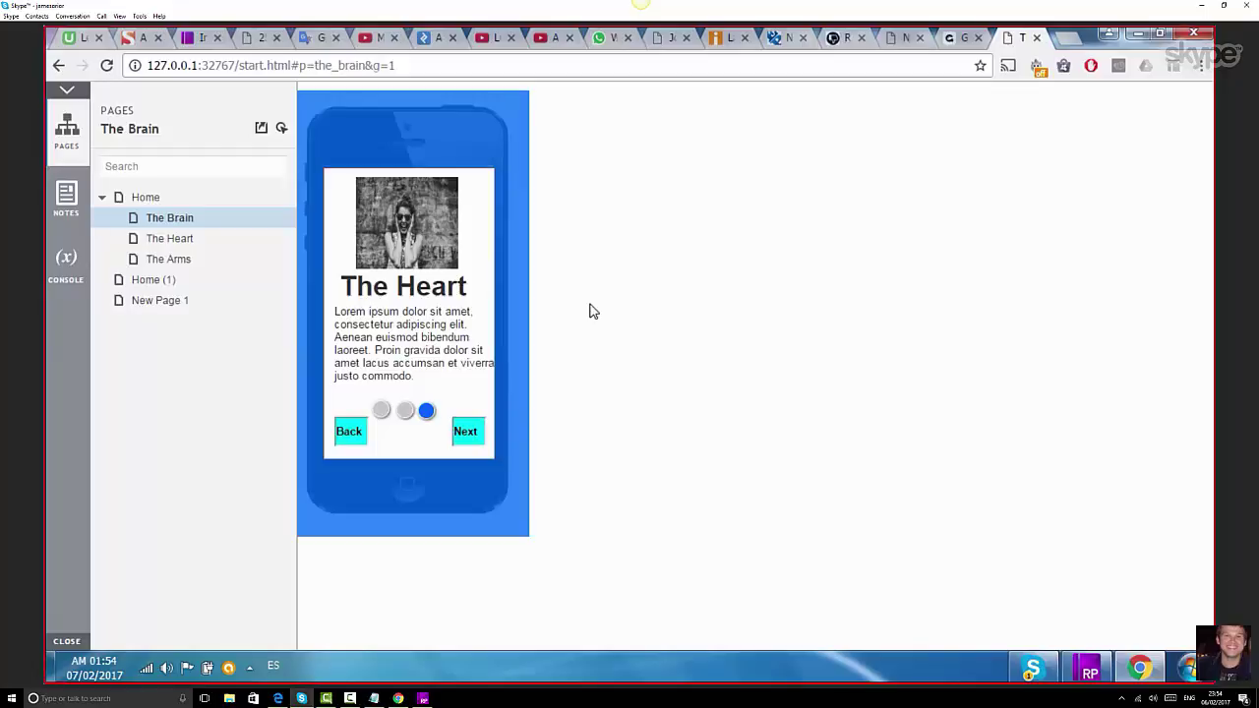
click(594, 311)
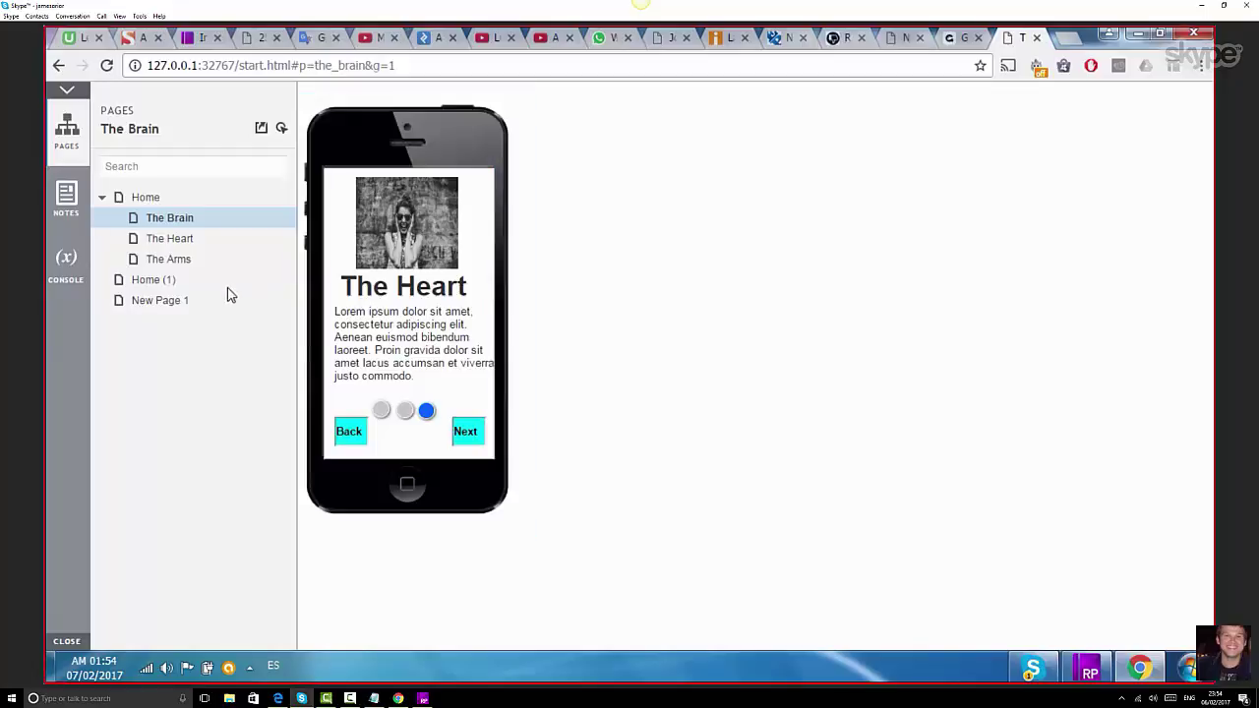
- View the prototype's separate The Heart and The Arms pages and close the preview
double_click(191, 245)
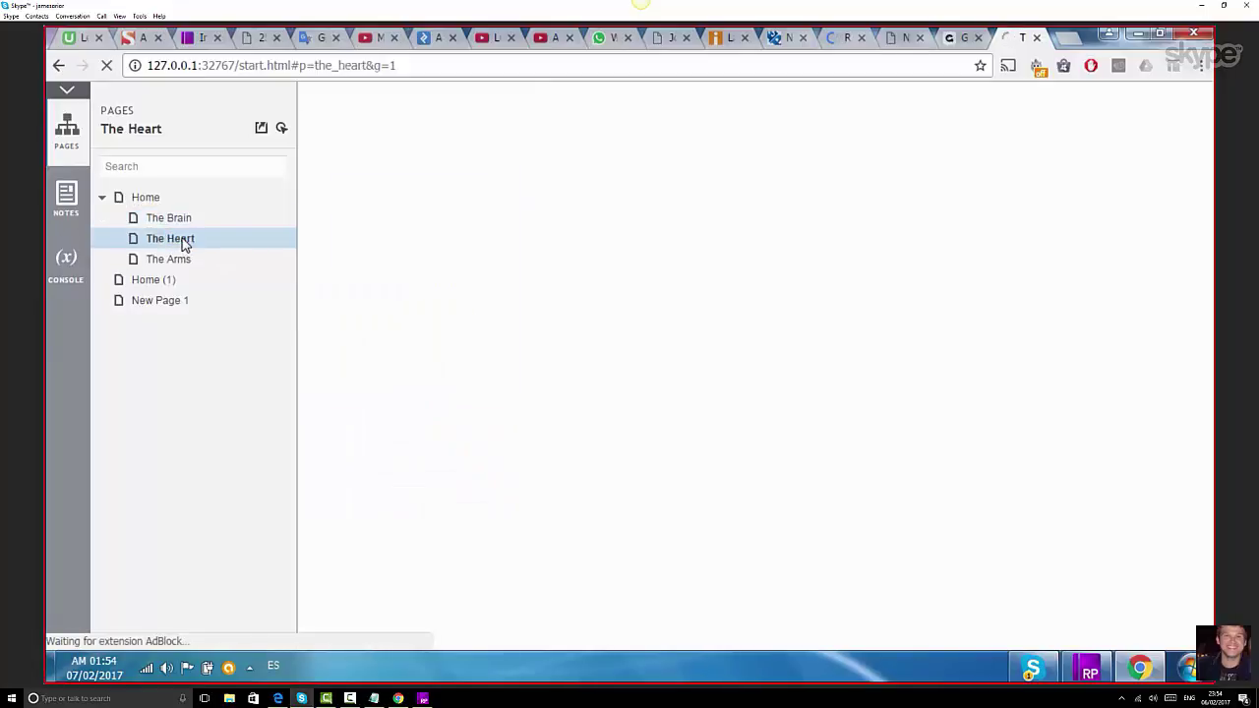
click(191, 260)
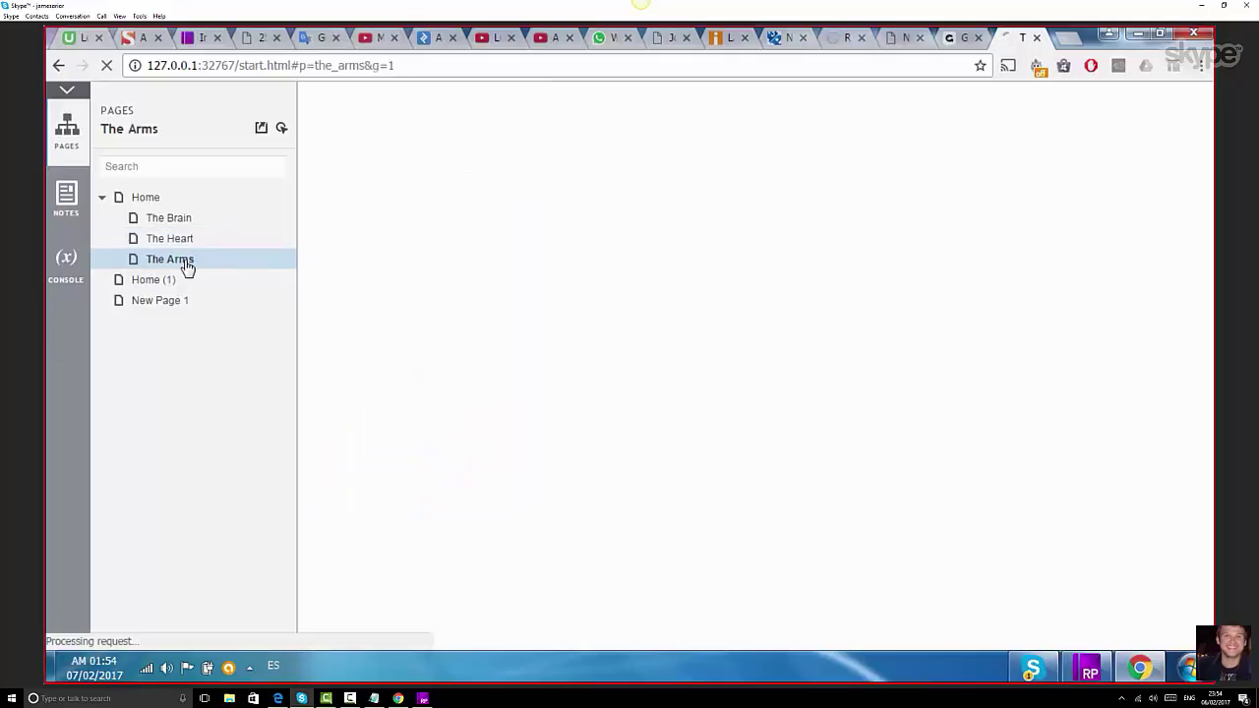
click(146, 200)
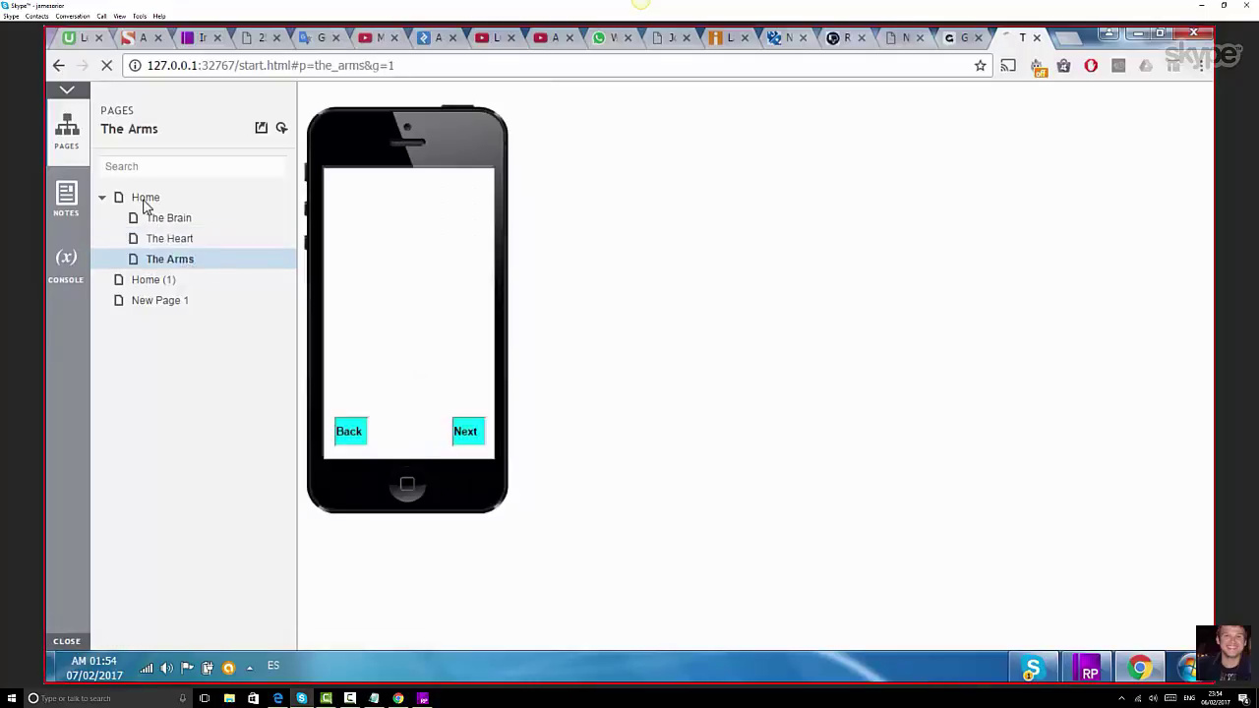
click(1037, 39)
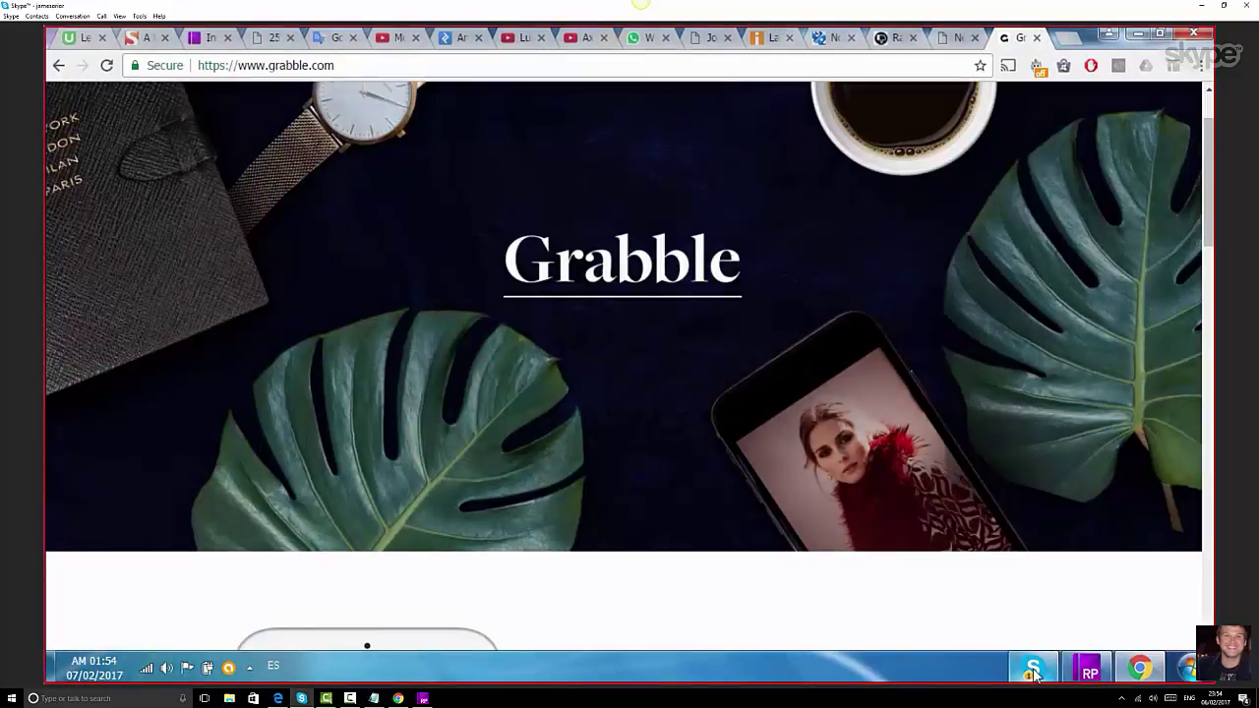
mouse_move(1034, 675)
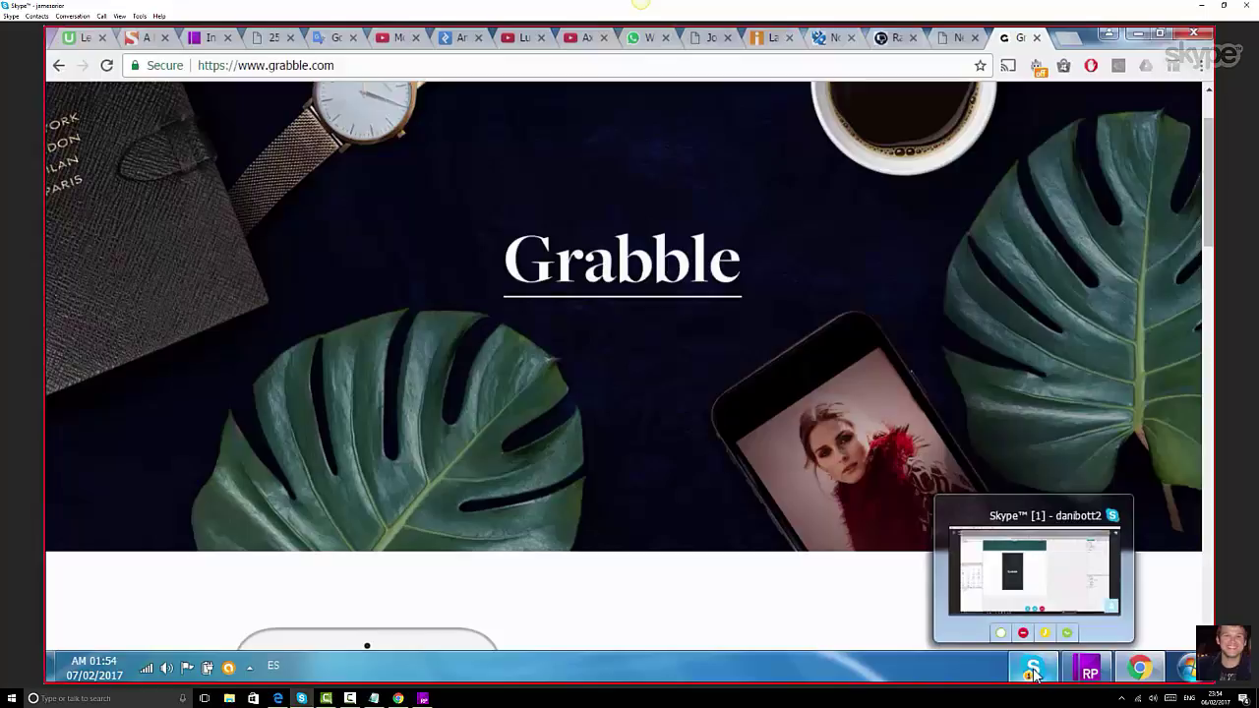
click(1034, 675)
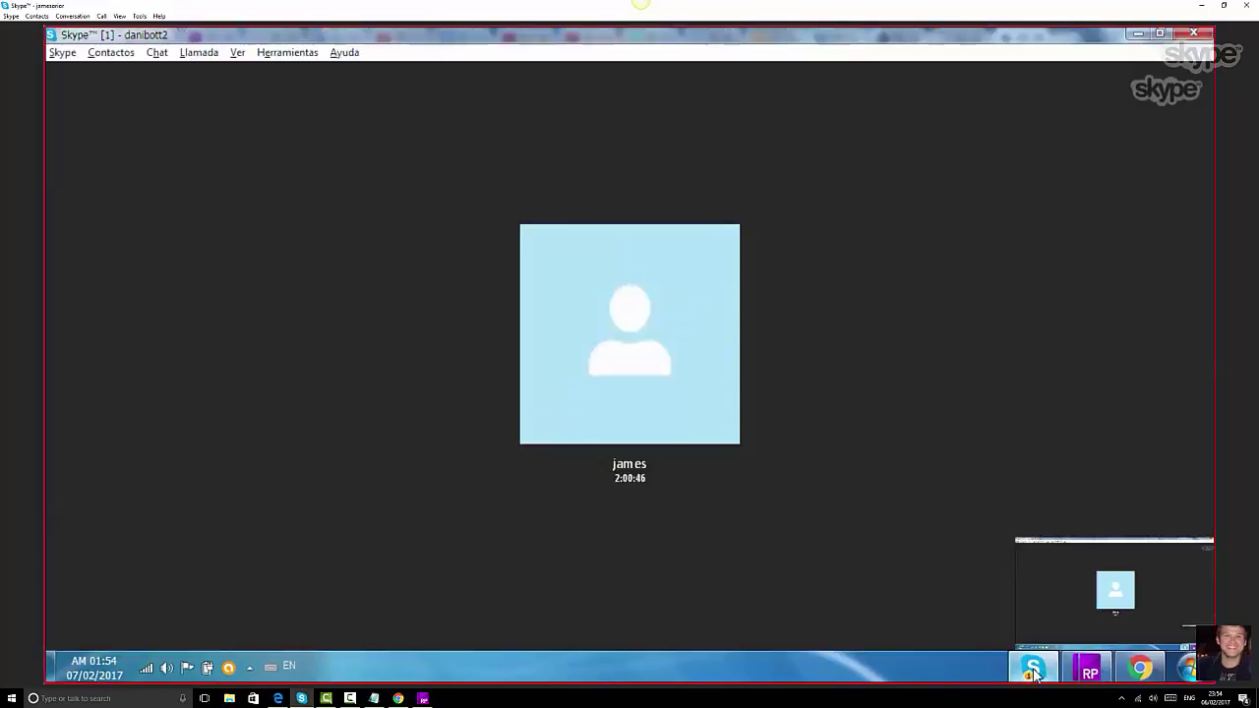
click(1142, 675)
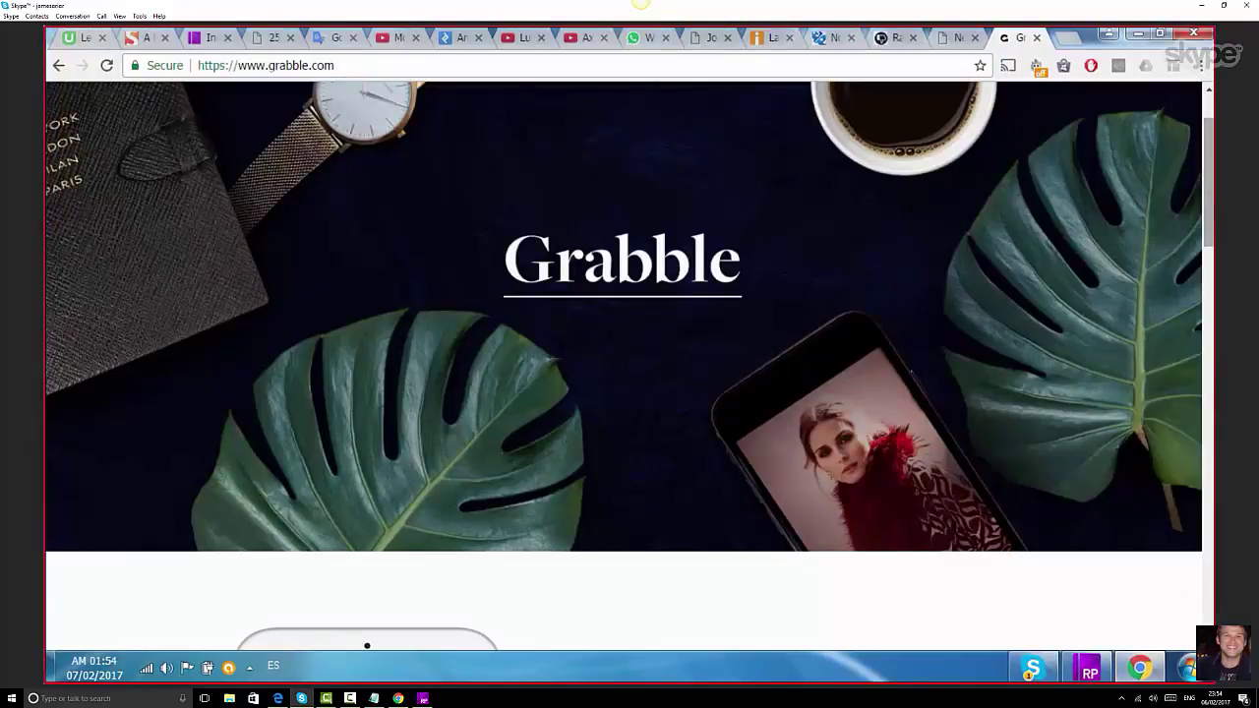
drag(1213, 217, 1212, 337)
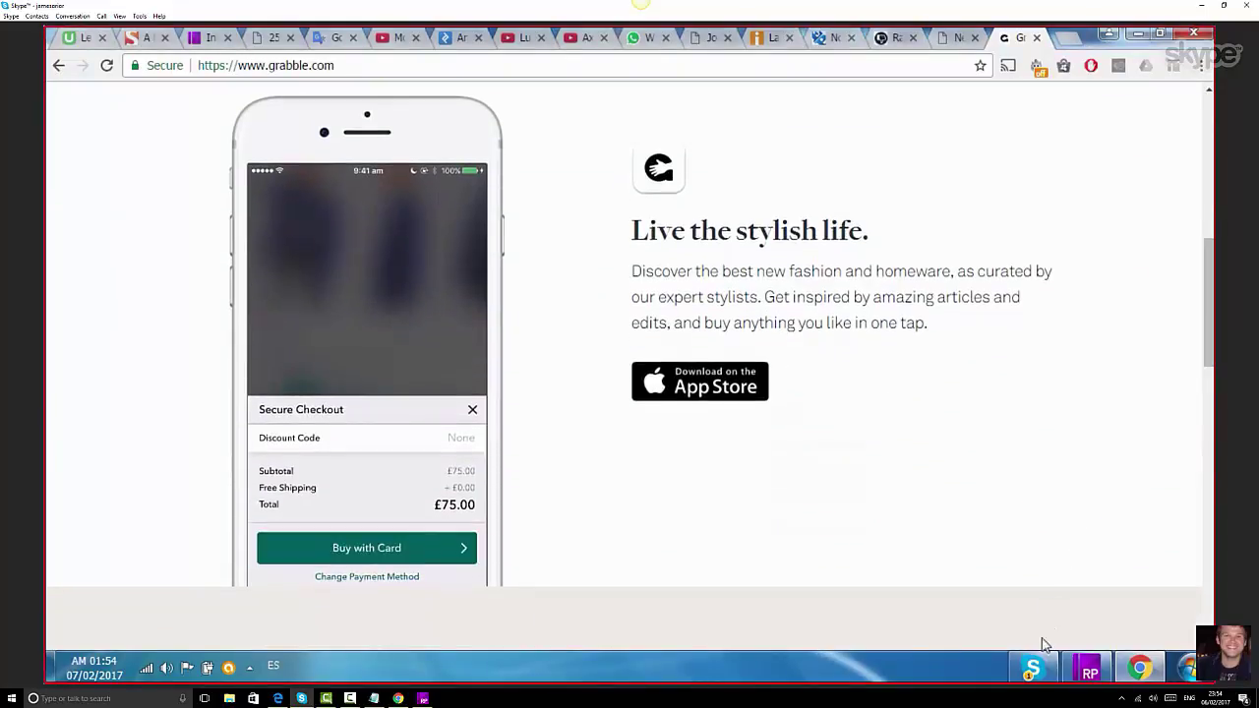
mouse_move(1036, 671)
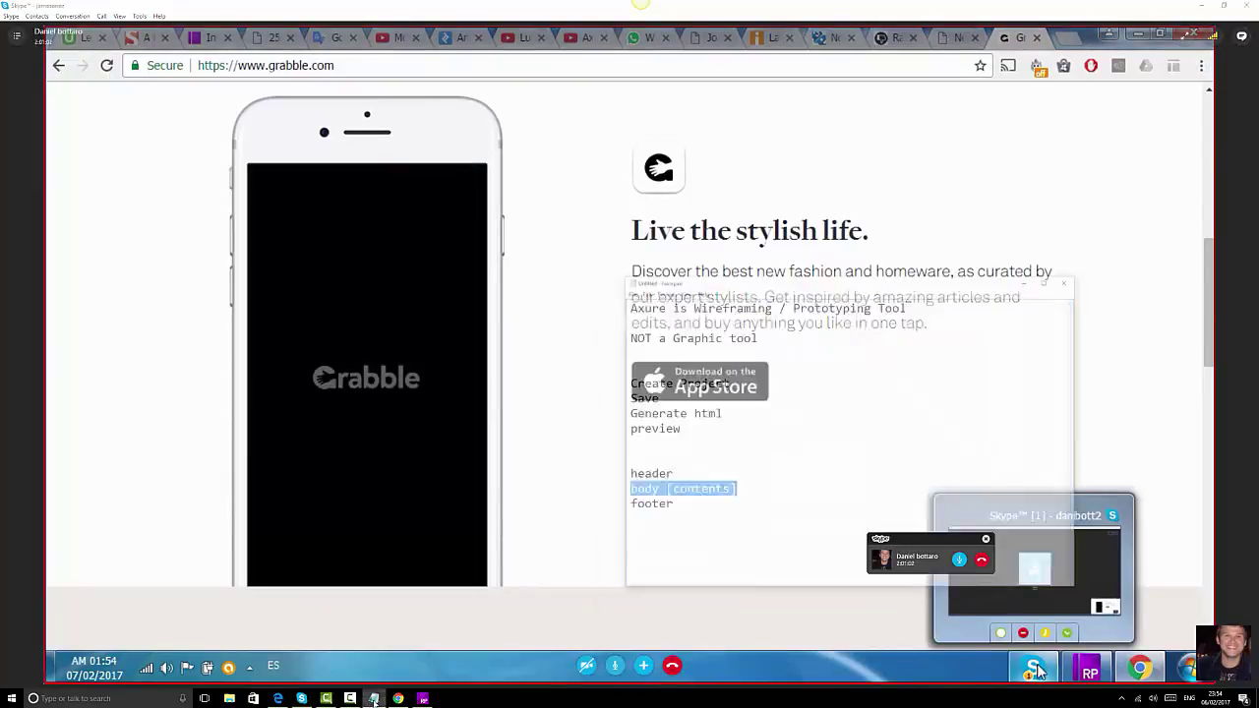
key(Down)
key(Down)
key(Down)
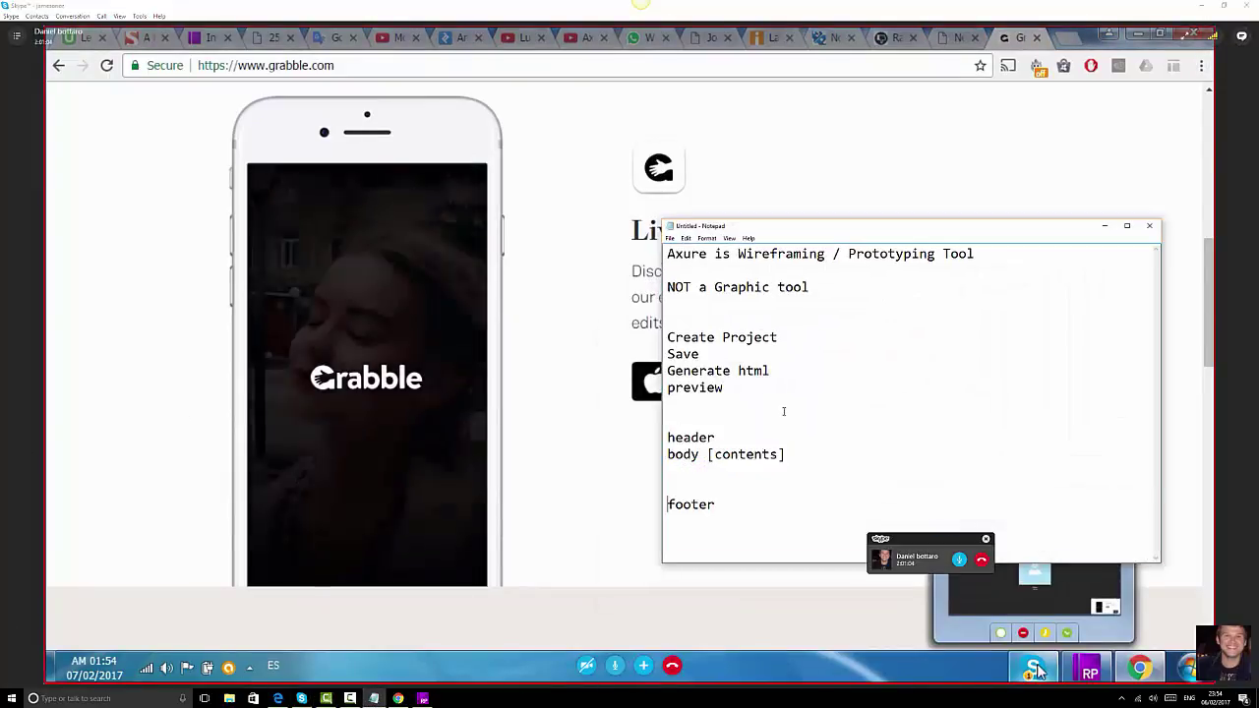
key(BackSpace)
key(BackSpace)
- Add the line "splash screen" to the Notepad lesson notes, separated from "footer" by one blank line
key(Right)
key(Right)
key(Right)
key(Right)
key(Right)
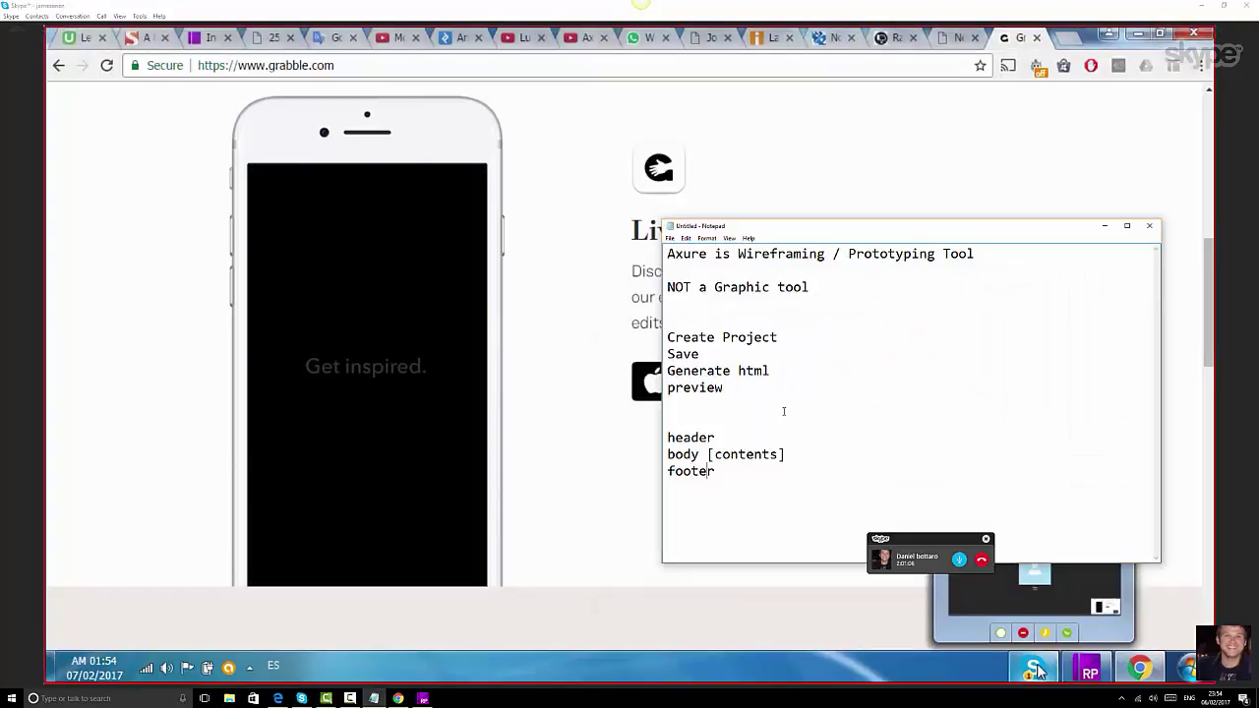
key(Right)
key(Return)
key(Return)
text(splash s)
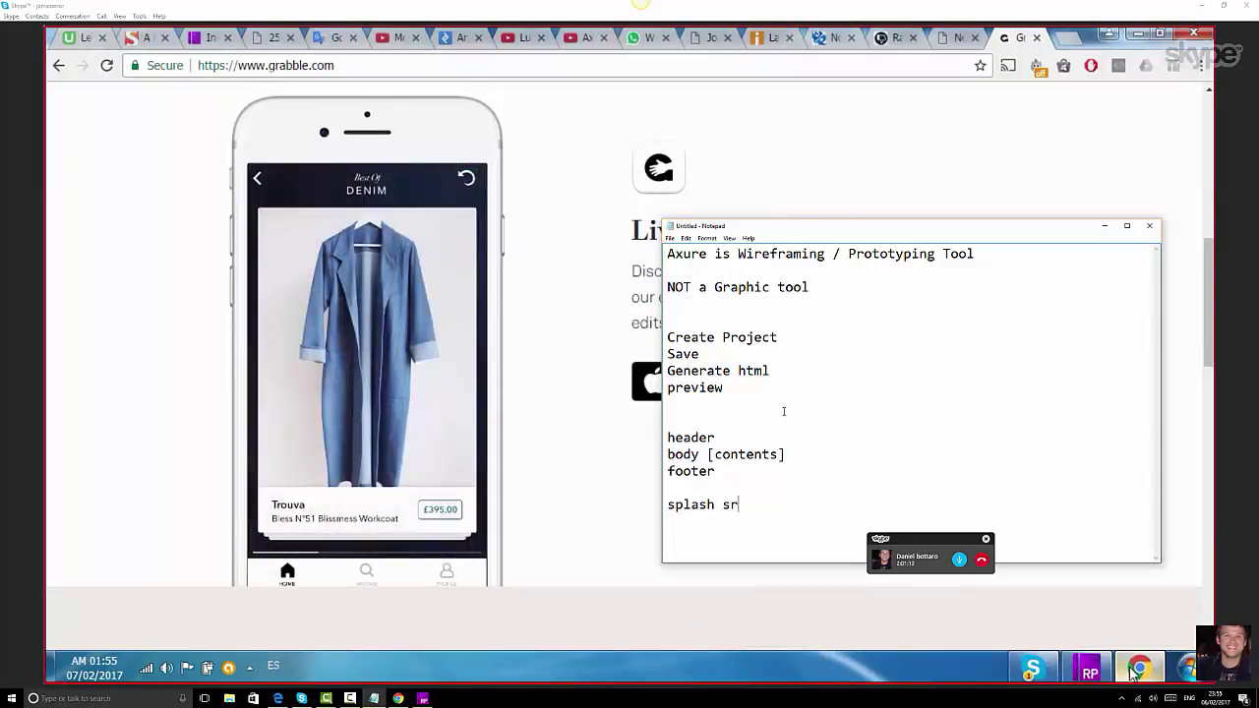
text(r)
key(BackSpace)
text(creen )
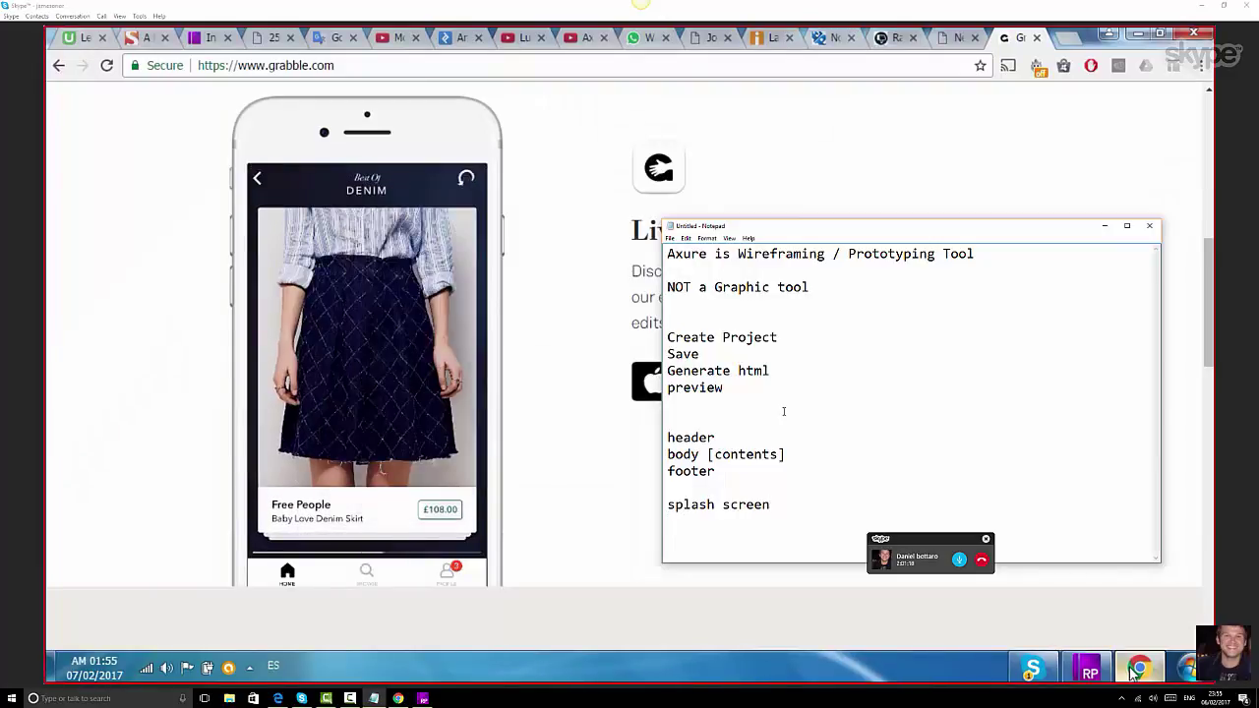
- List "onboarding screen" and "loading" on separate lines beneath "splash screen" in the notes
text(onb)
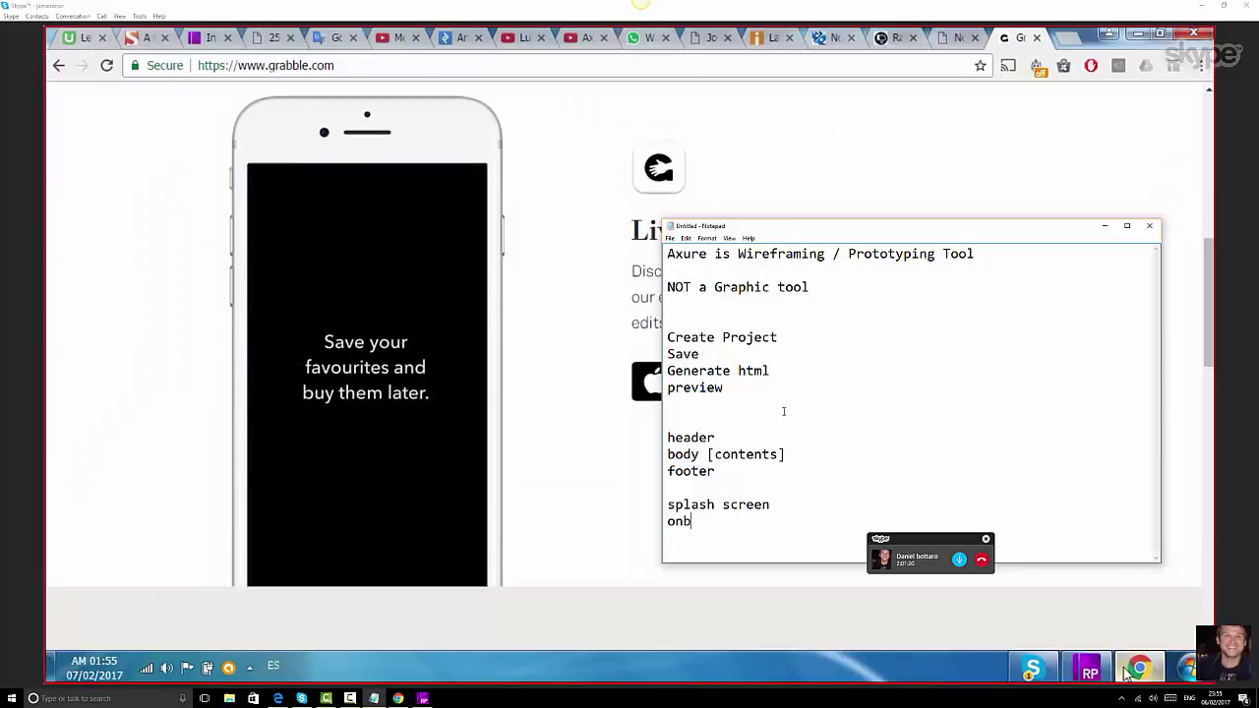
text(oarding screen)
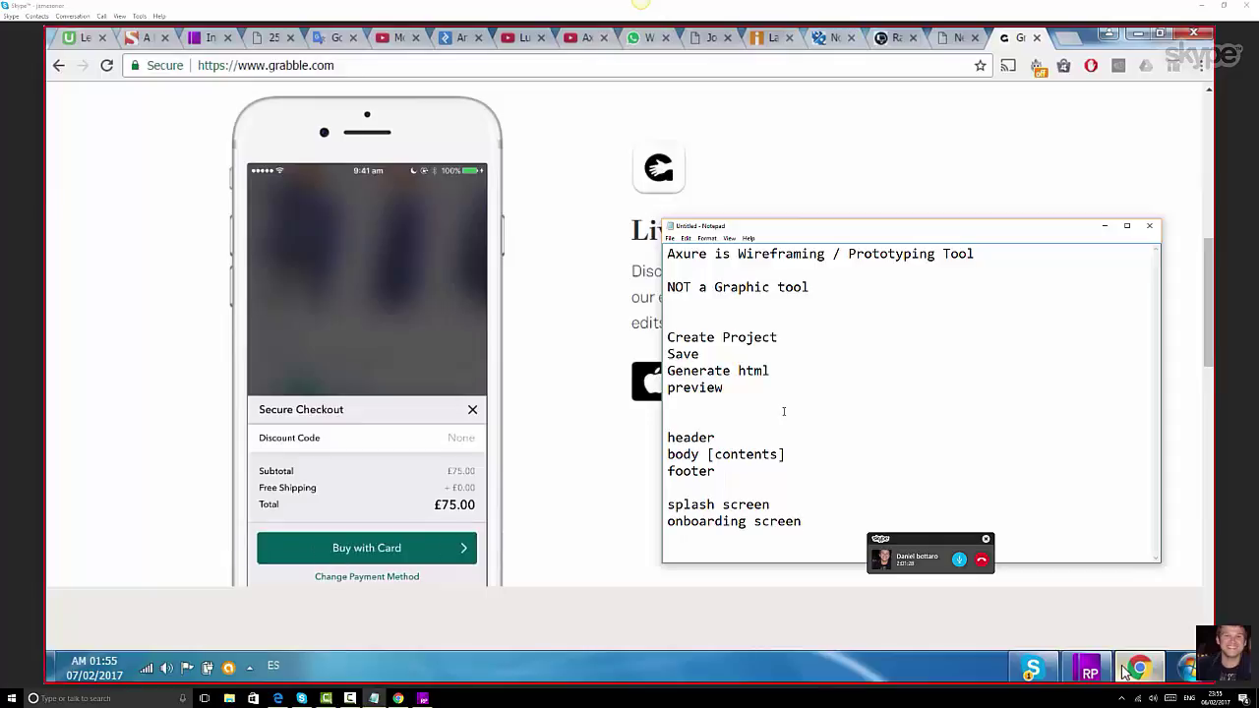
text(looding)
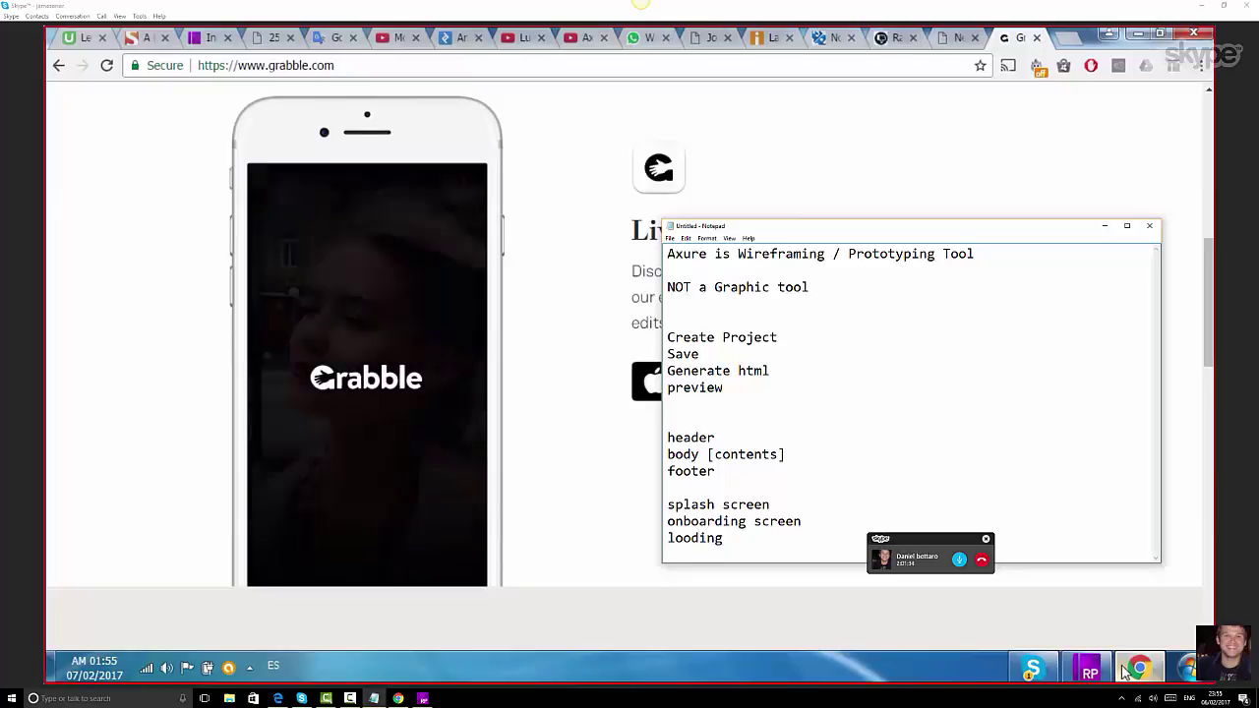
key(BackSpace)
key(BackSpace)
key(BackSpace)
key(BackSpace)
key(BackSpace)
text(a)
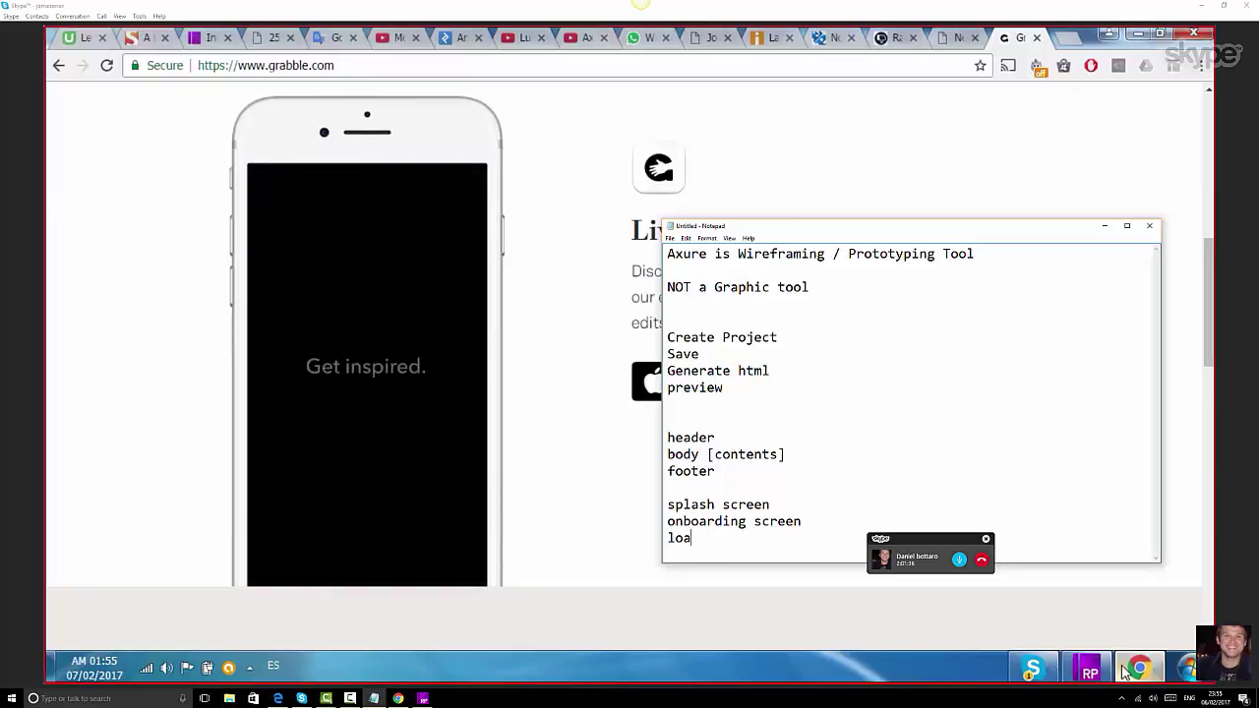
text(ding)
- Add "homescreen" on a new line at the end of the screen list
key(Return)
text(homes)
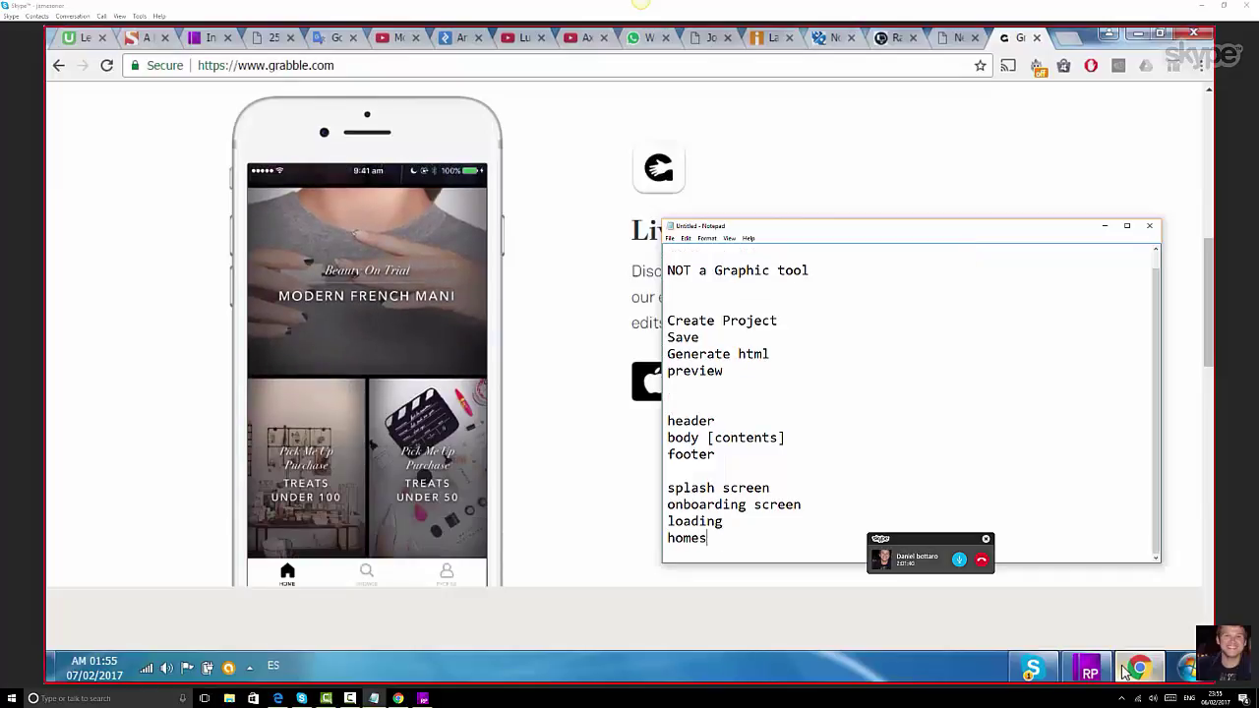
text(creen)
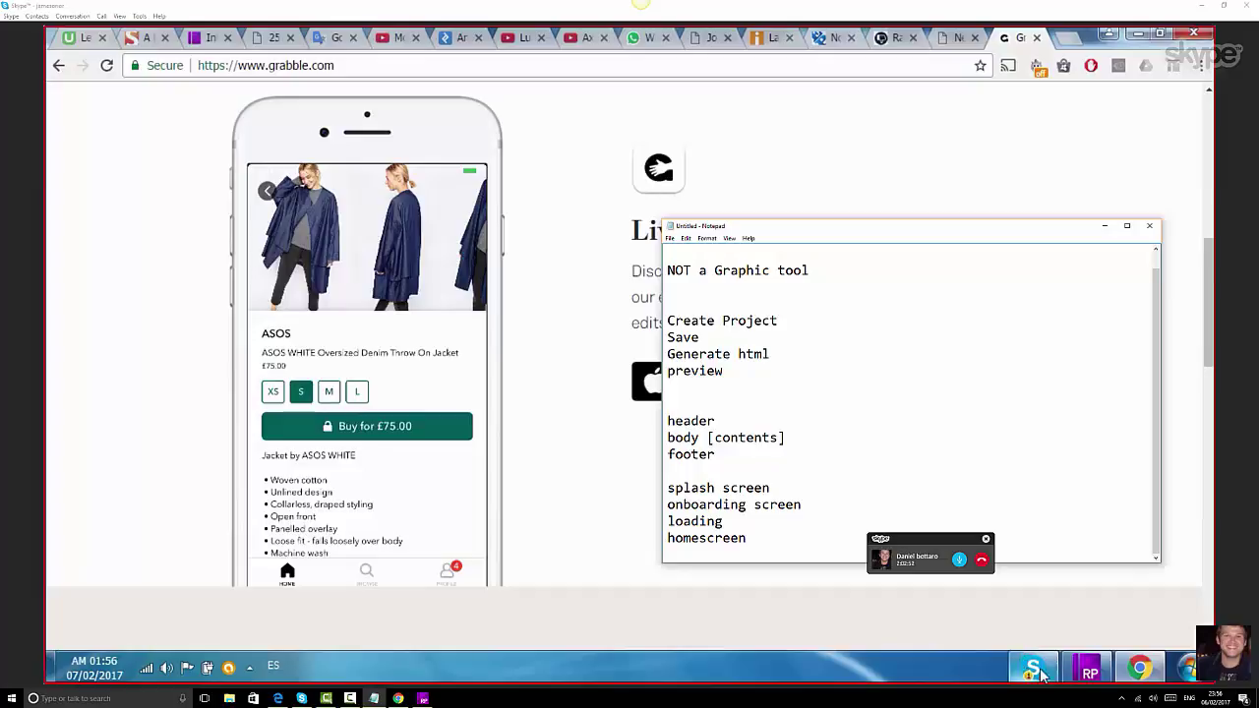
- Bring up the Skype window on the shared desktop and end the call
mouse_move(1082, 673)
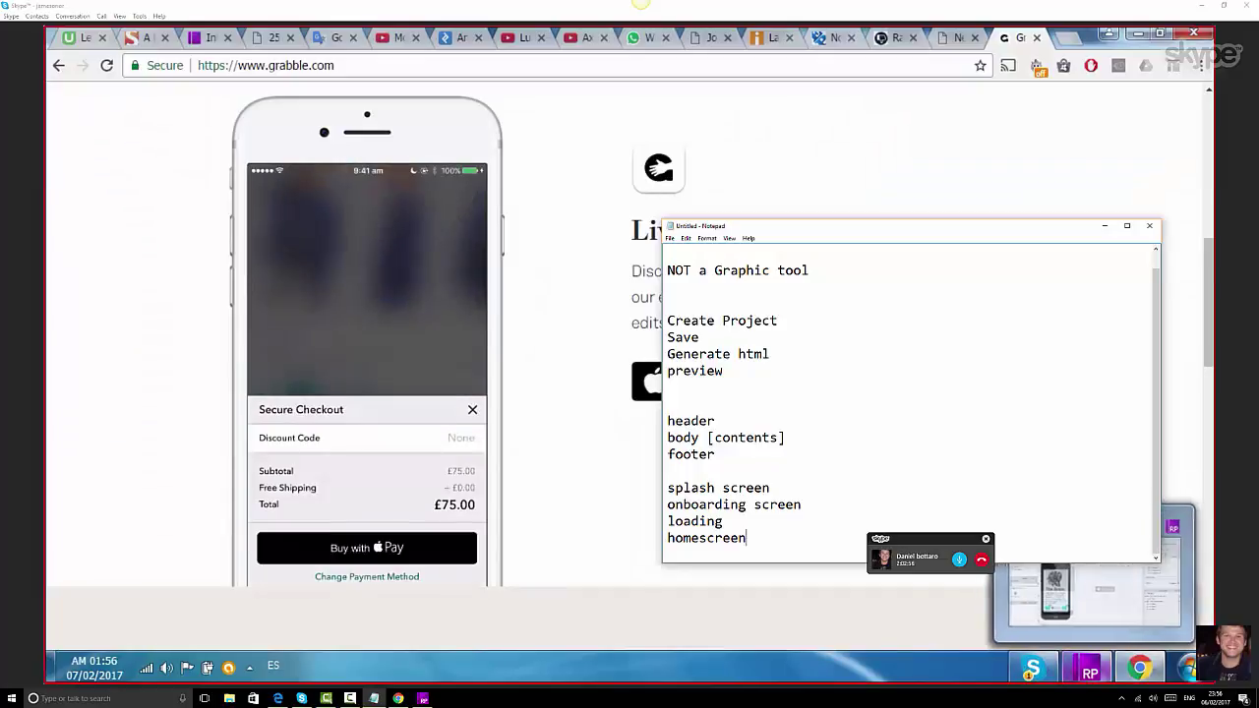
click(1026, 677)
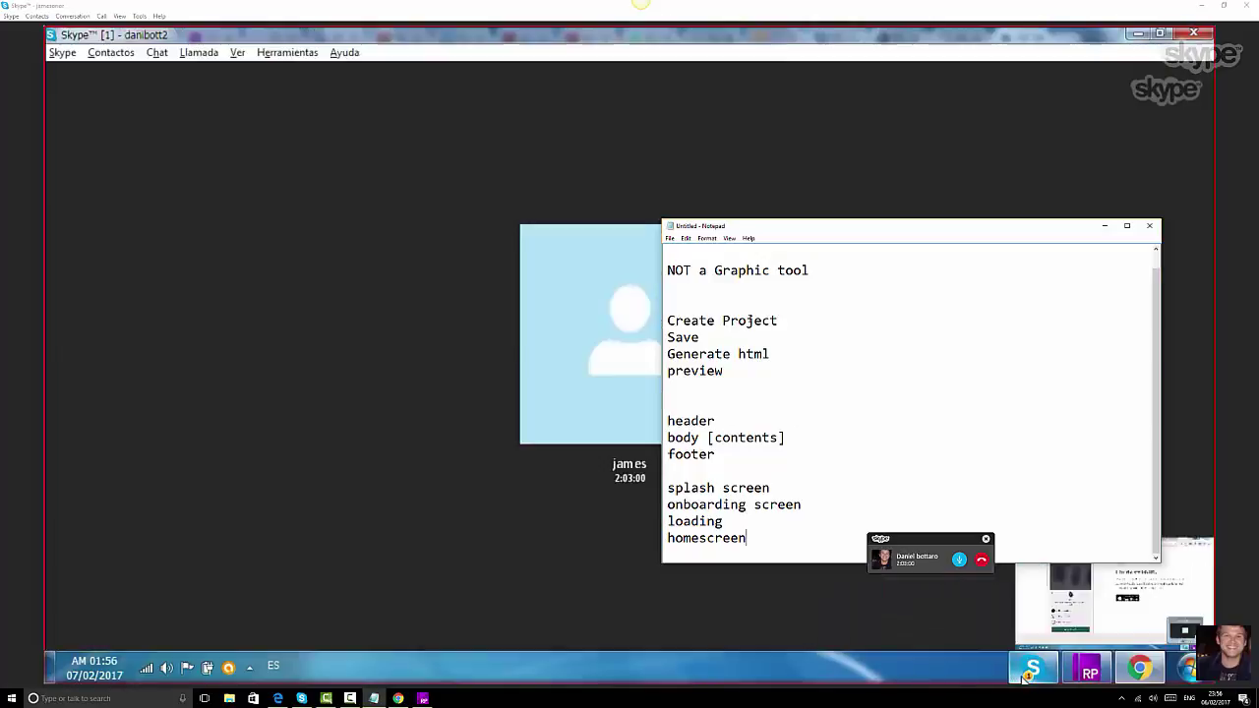
click(981, 561)
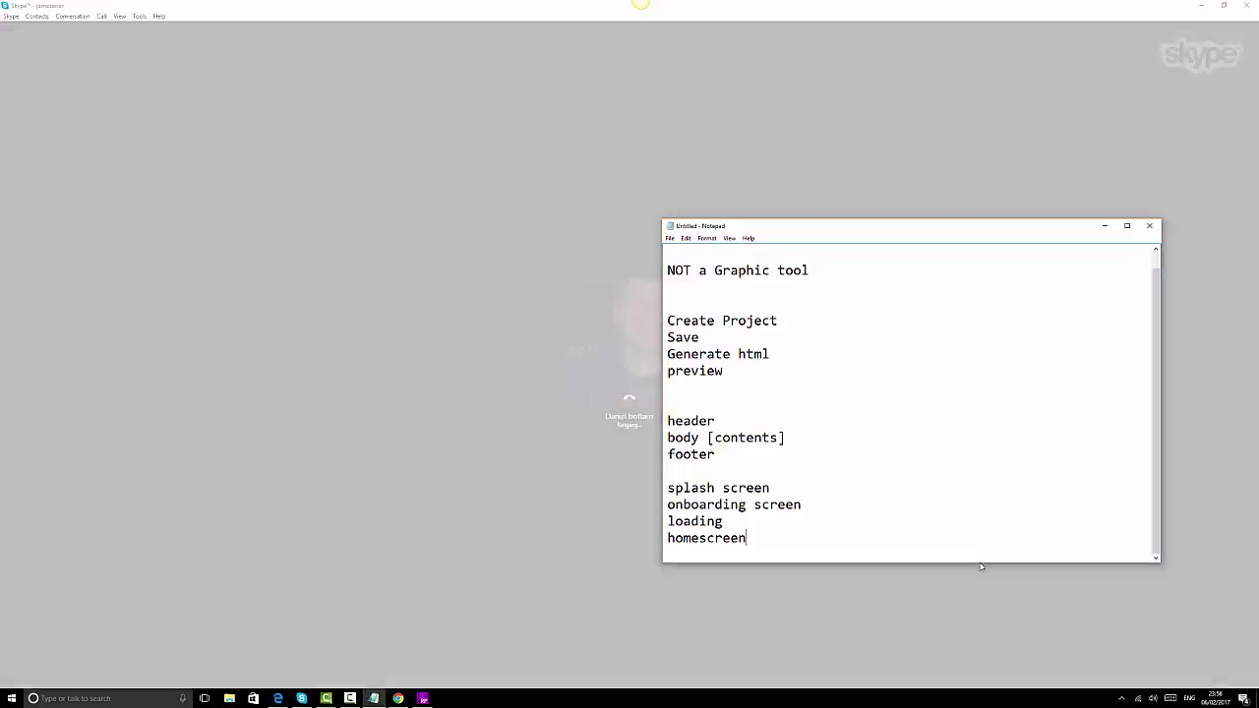